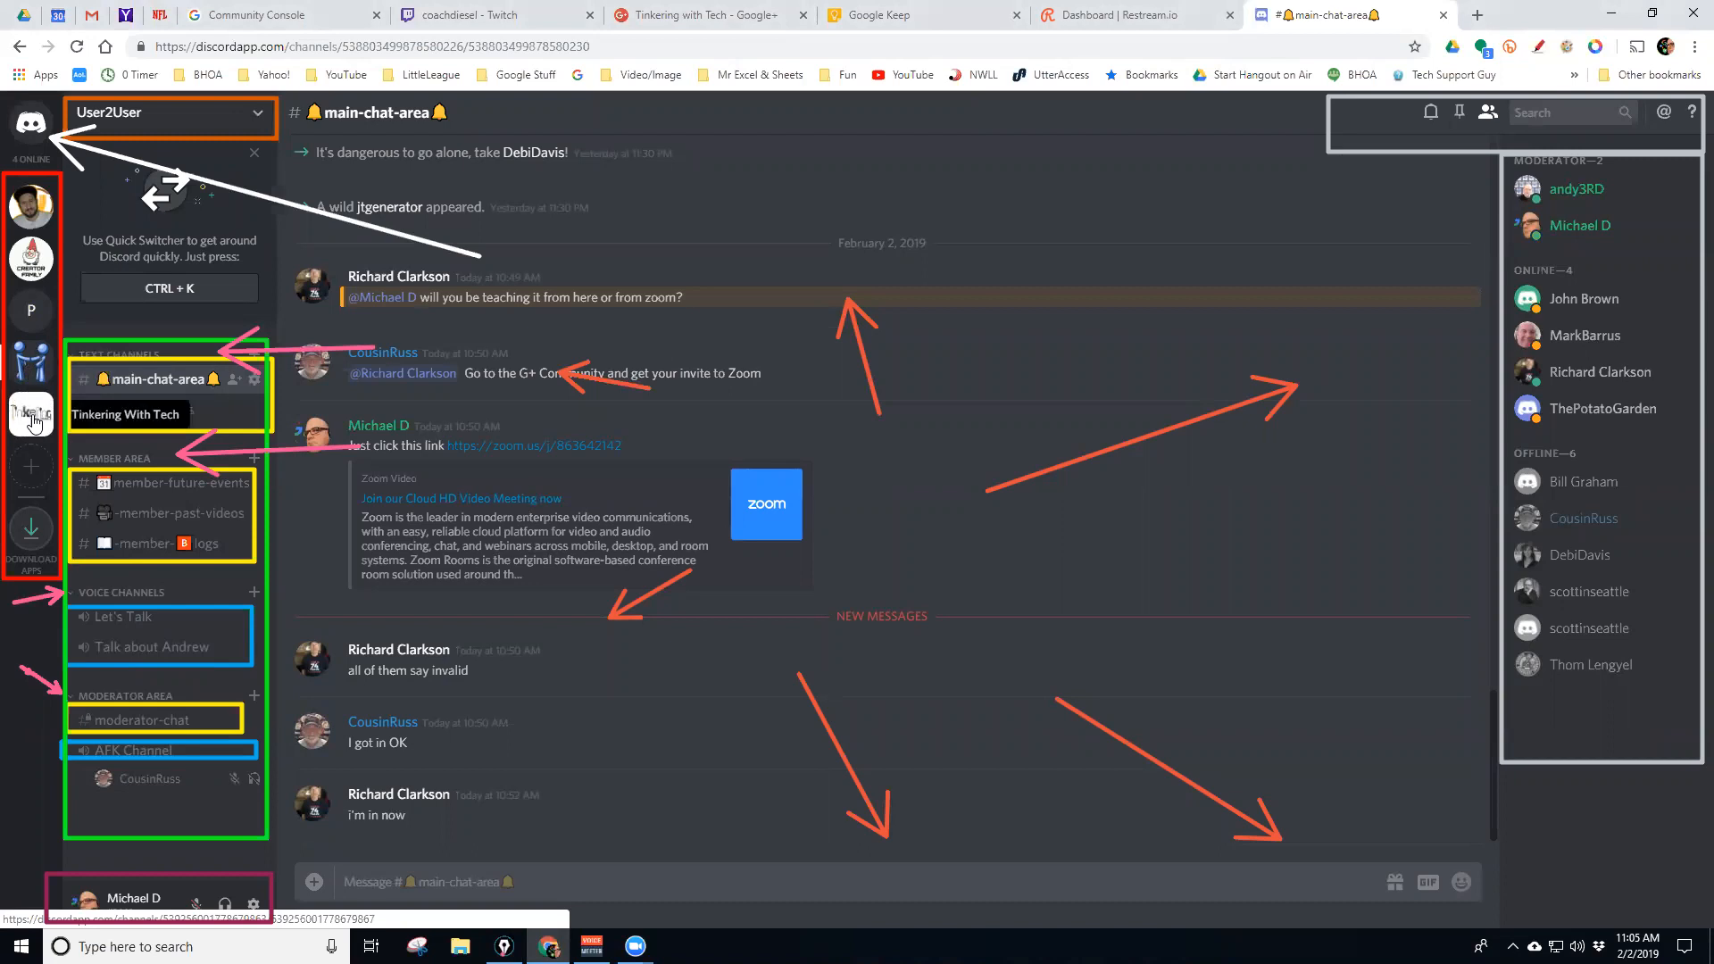
Look at the User2User and Tinkering With Tech server option menus, then return to User2User's main chat
left_click(40, 412)
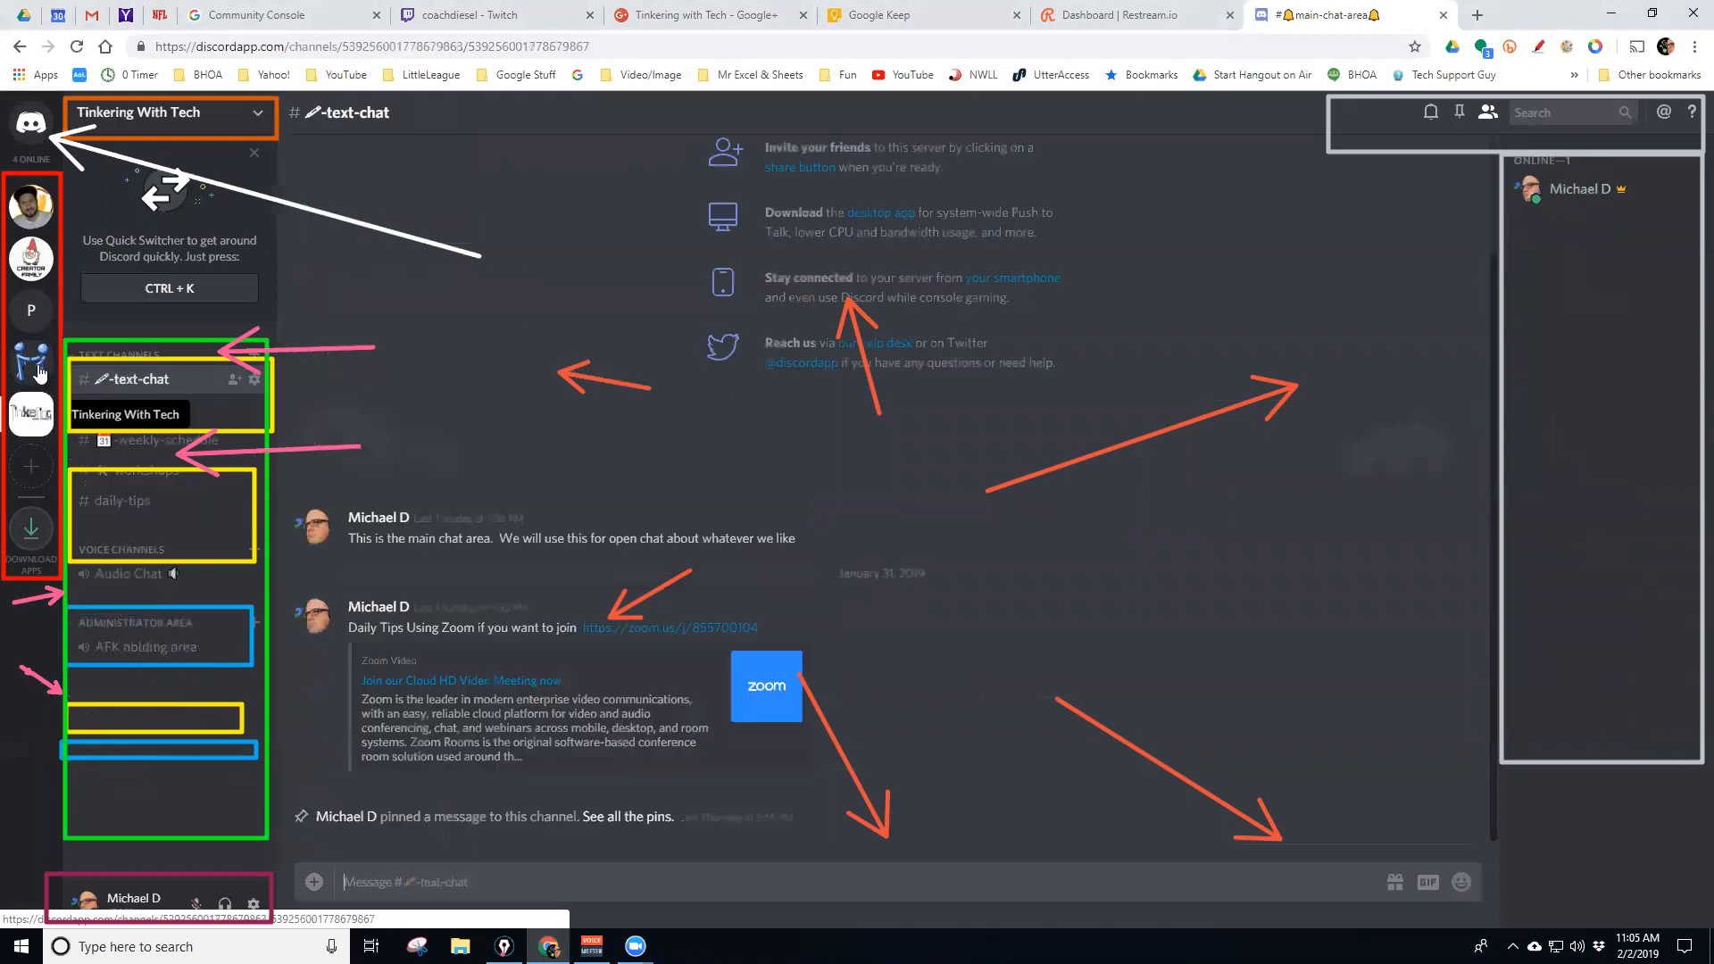
left_click(48, 379)
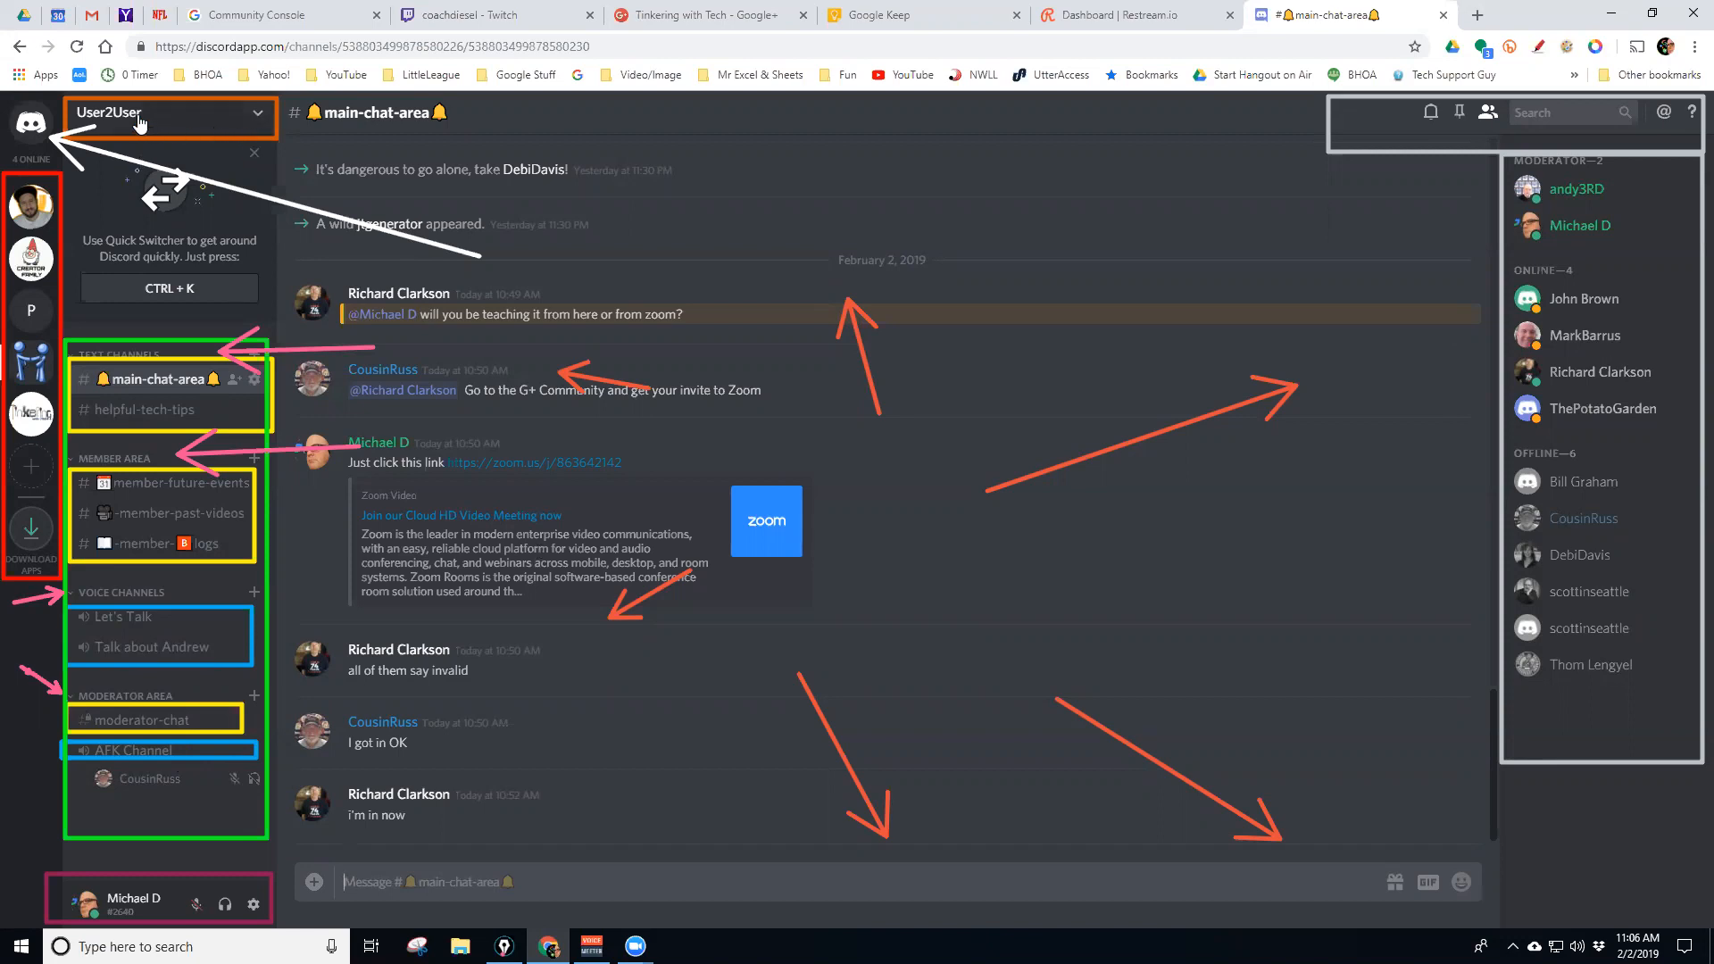
left_click(257, 115)
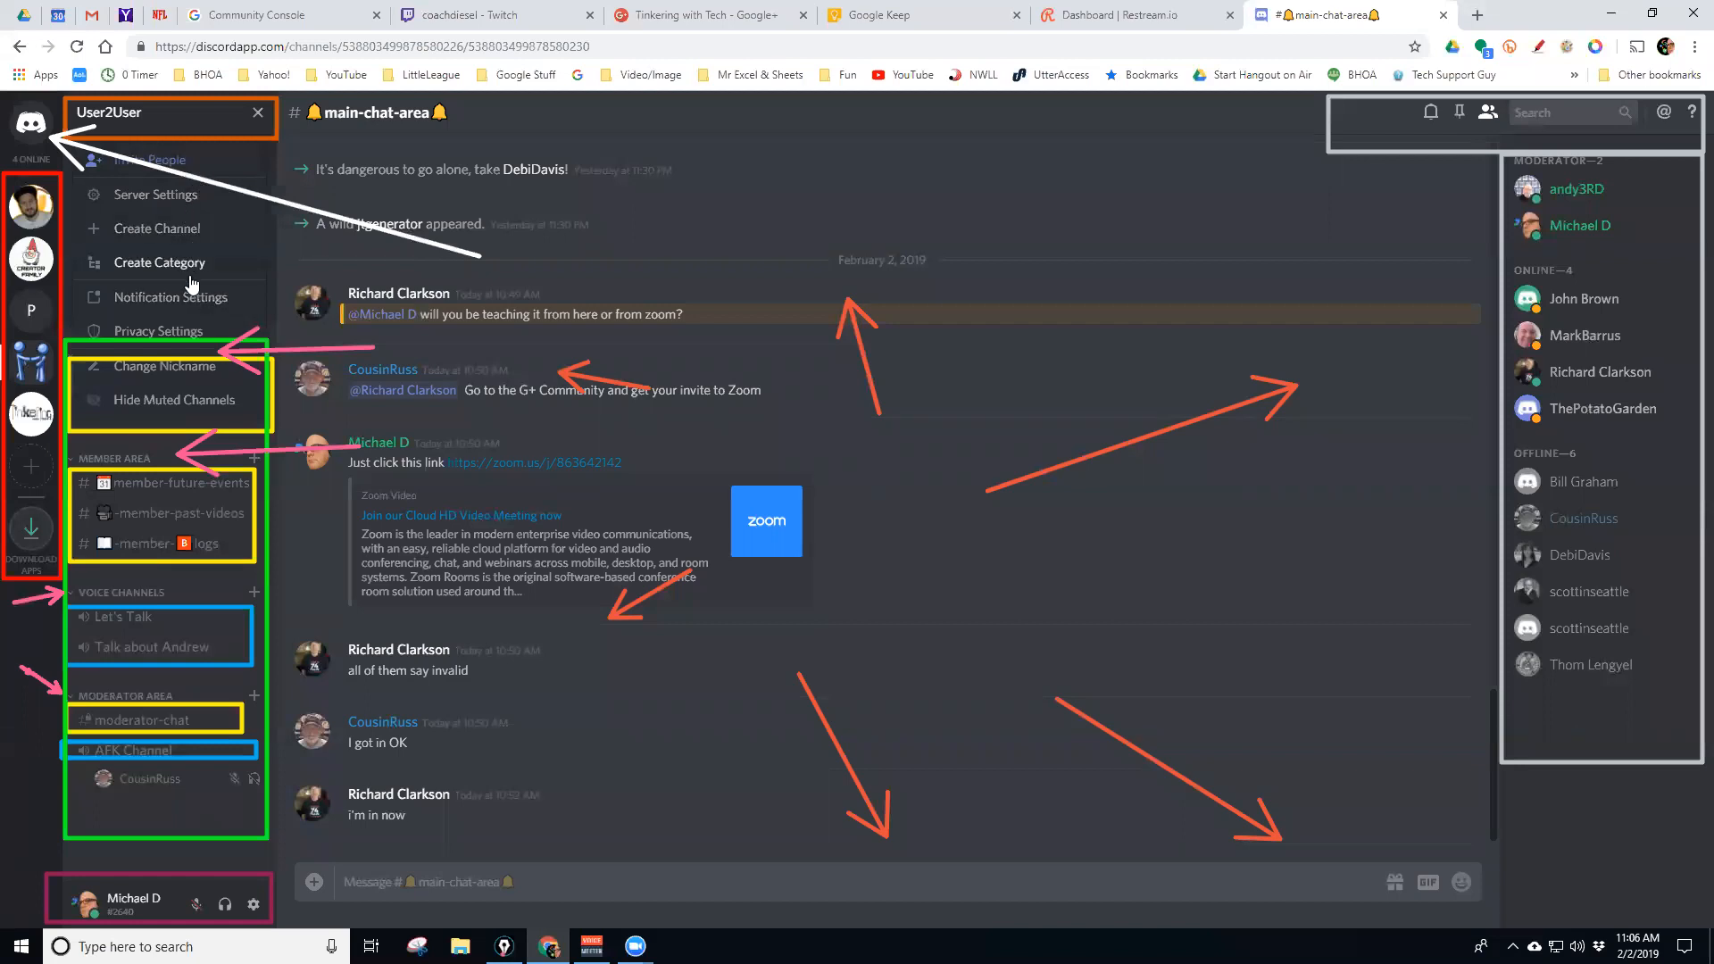
left_click(258, 114)
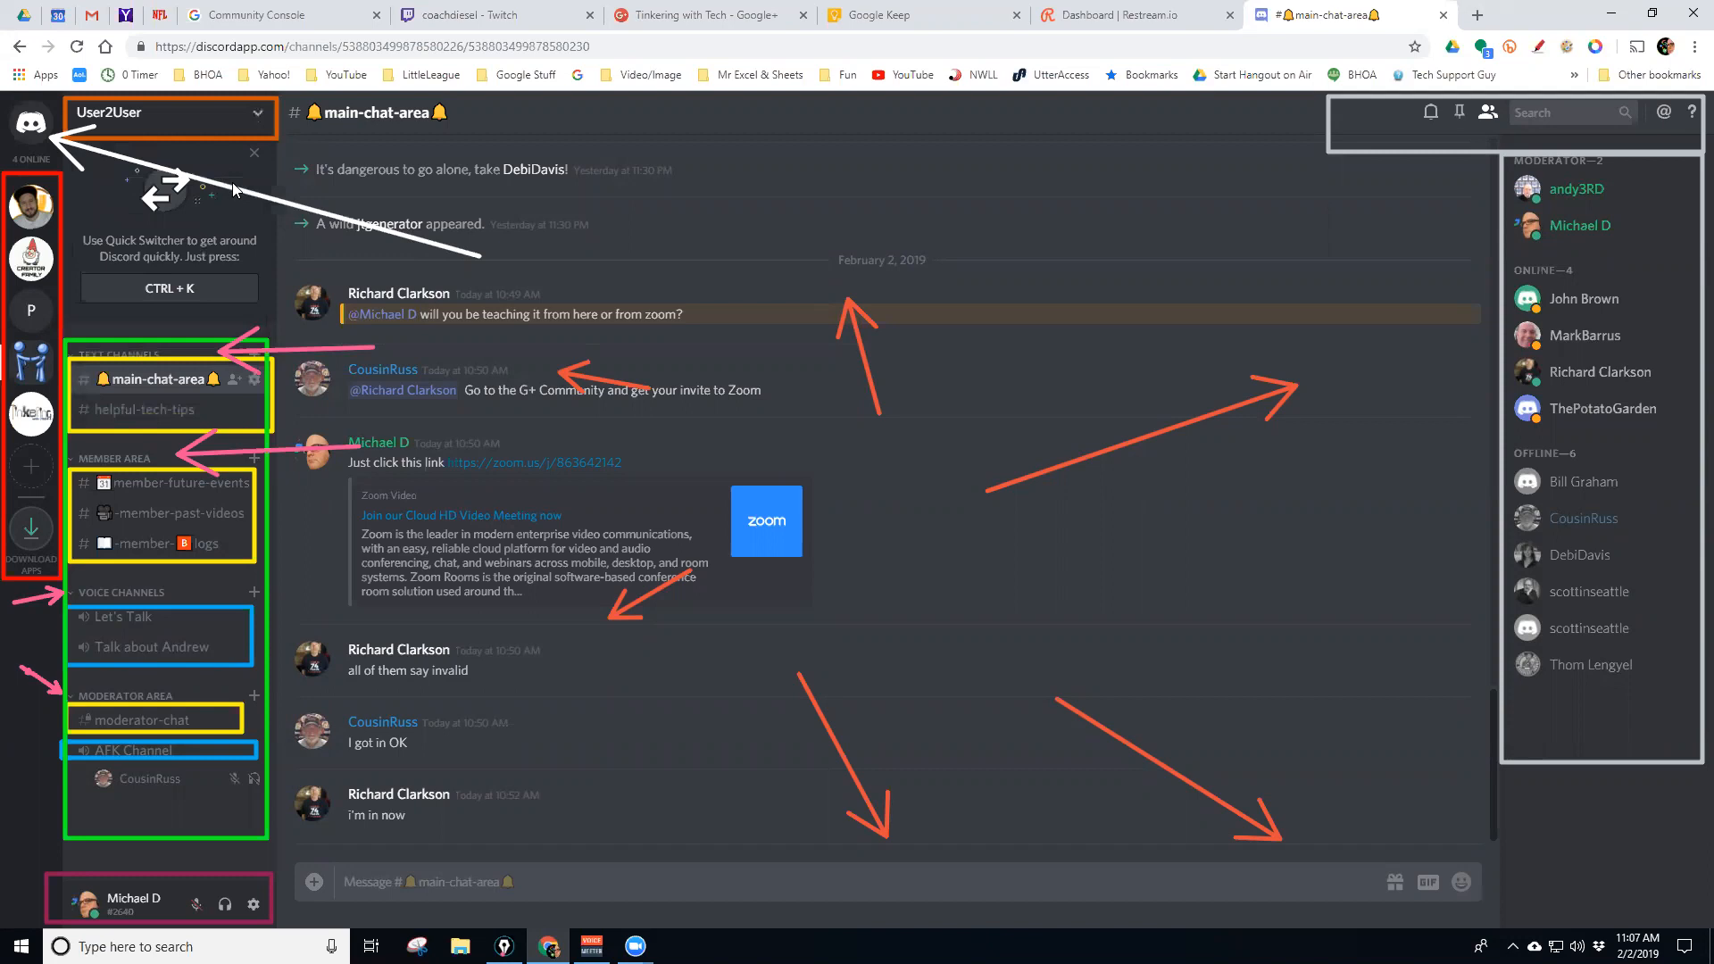
left_click(42, 418)
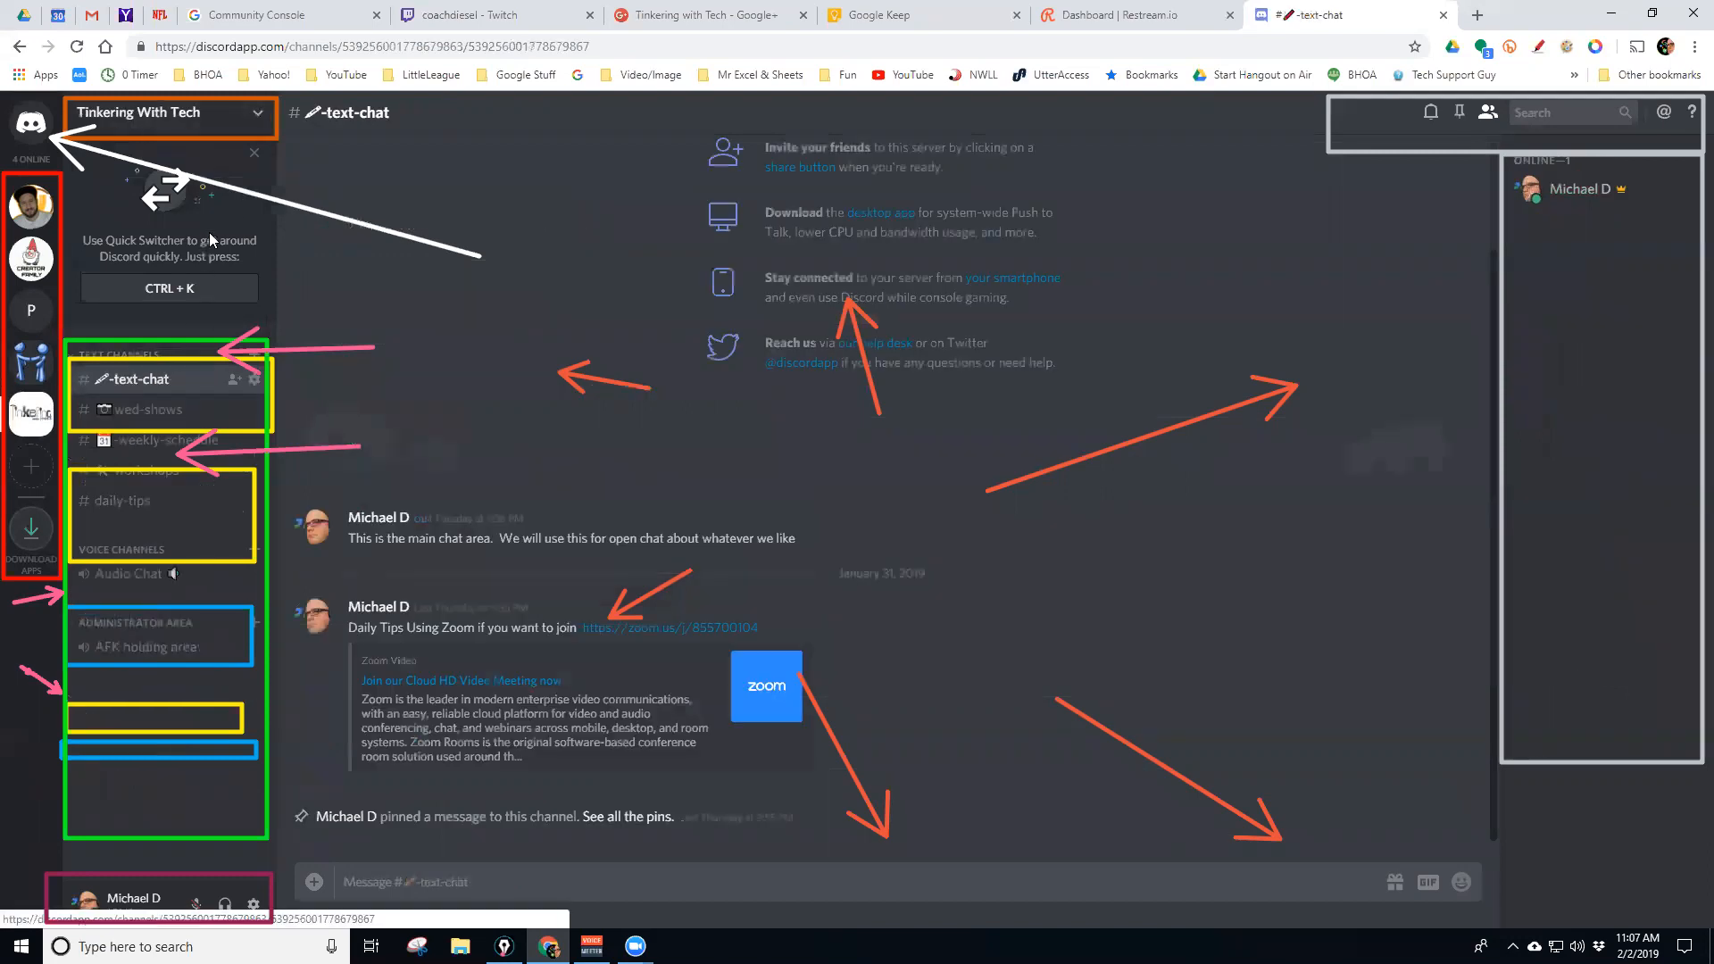
left_click(258, 123)
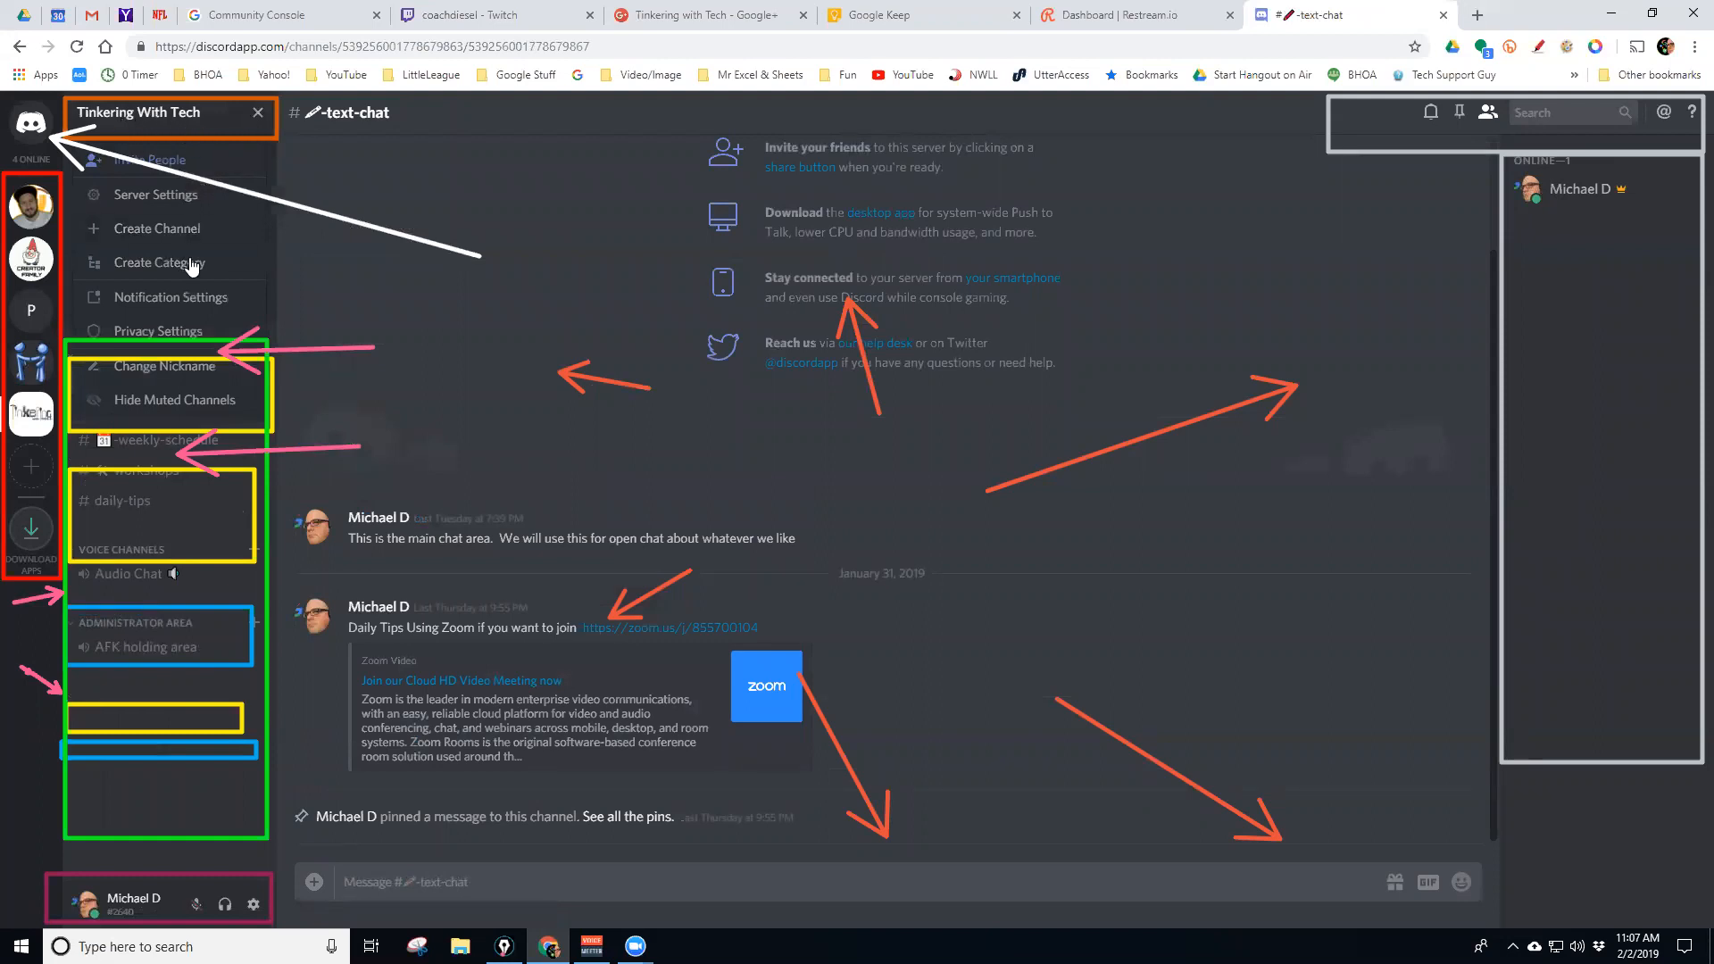
left_click(32, 364)
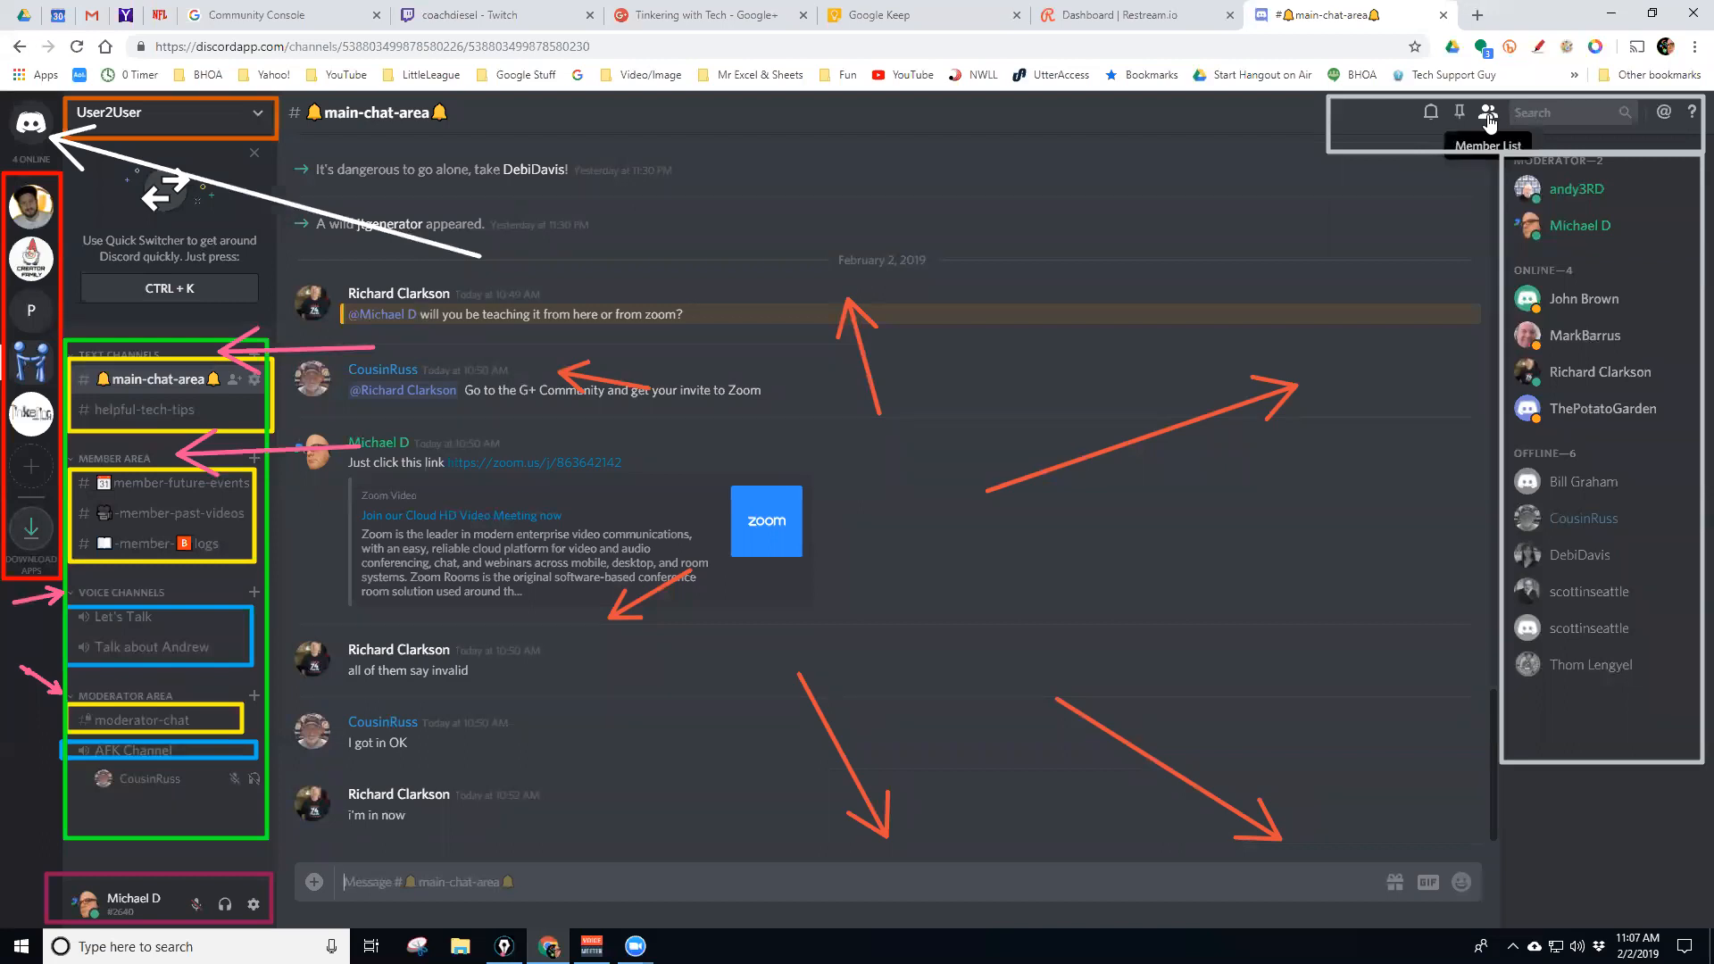
Hide and re-show the member list, then view online friends and the three-member group DM before returning to User2User
left_click(1487, 117)
left_click(1487, 117)
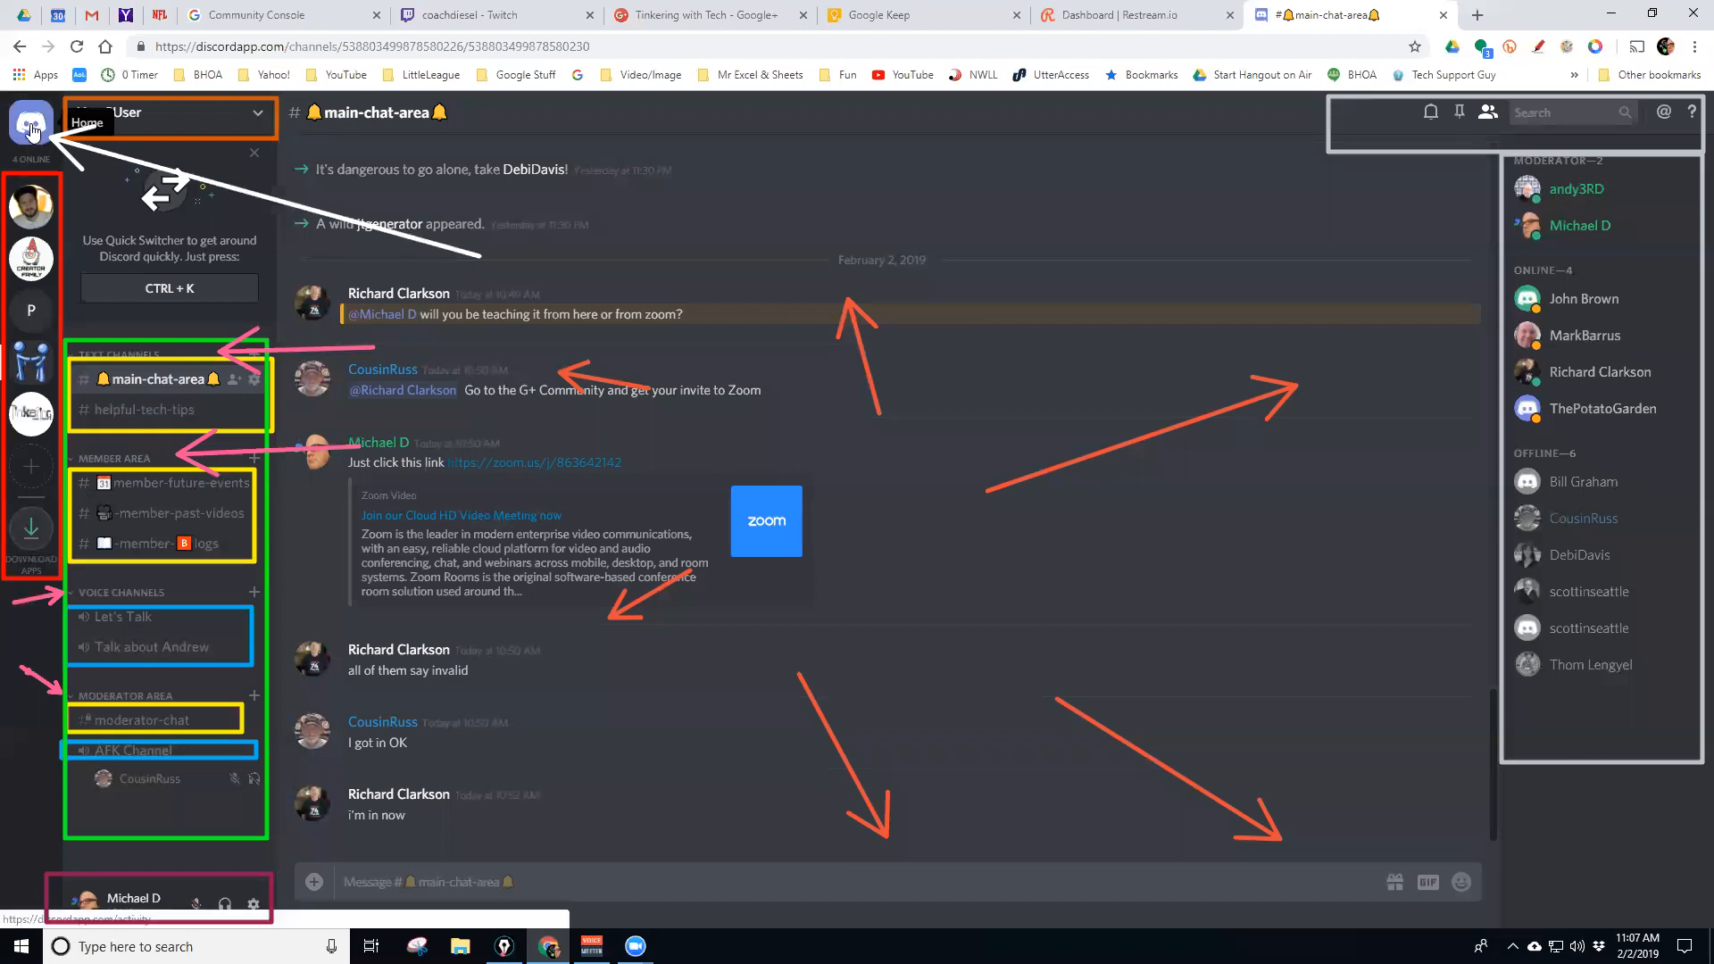
left_click(32, 130)
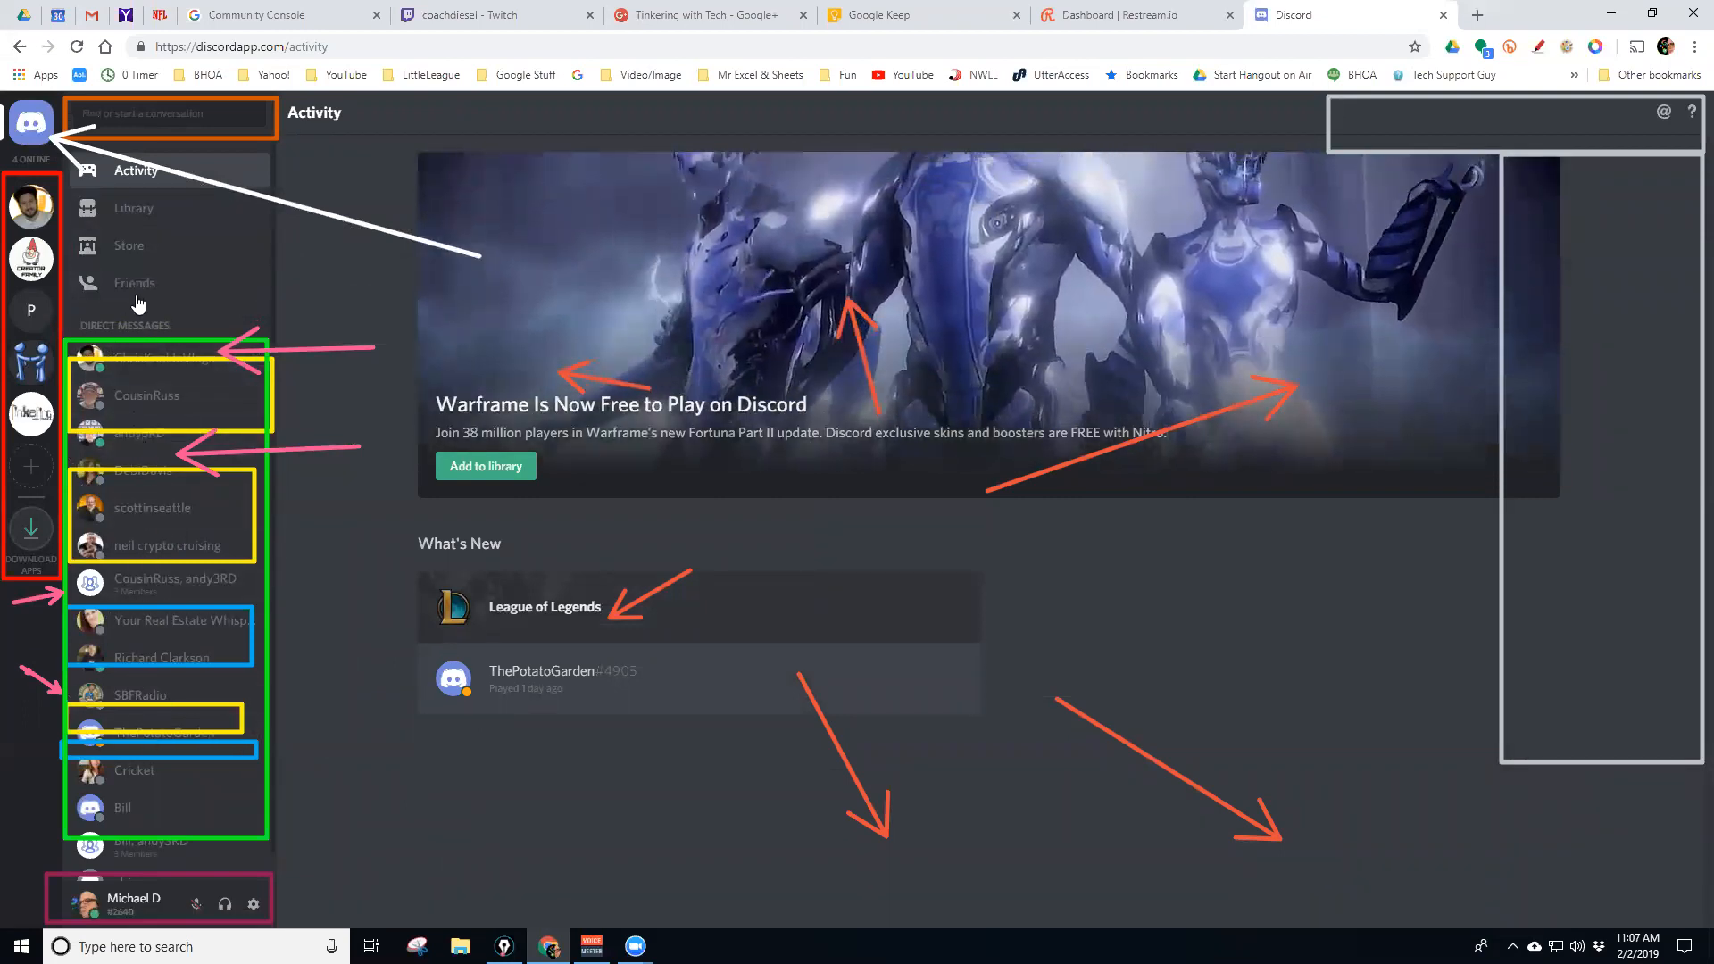
left_click(133, 285)
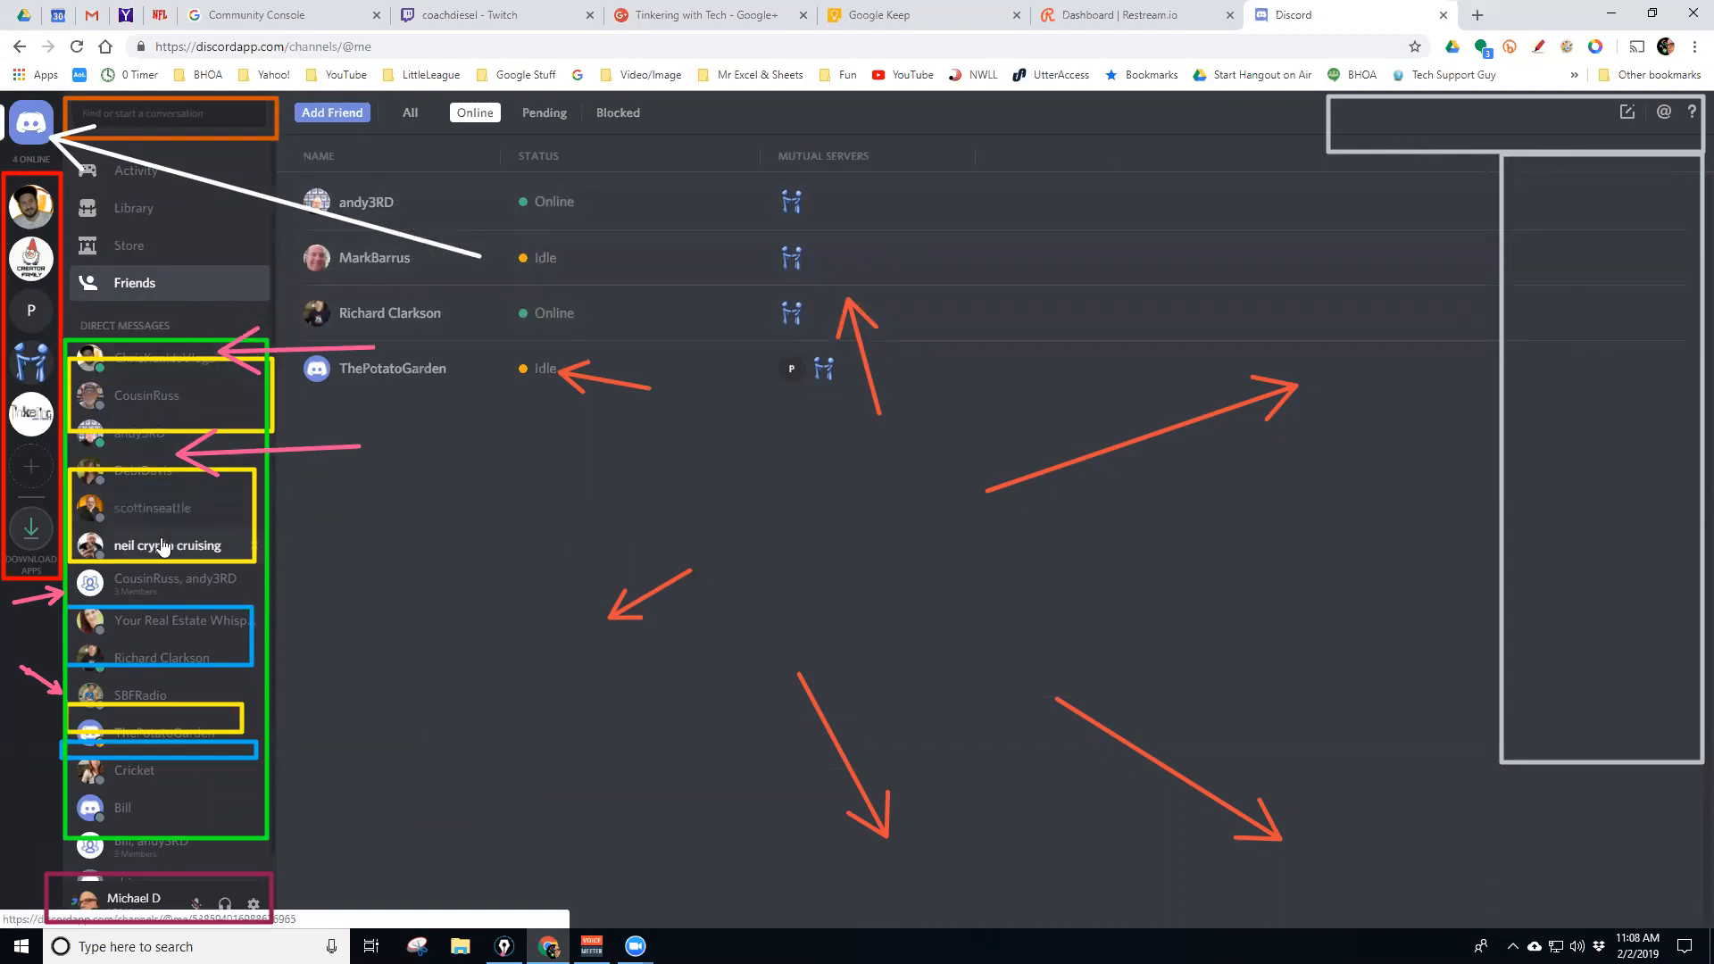
left_click(177, 600)
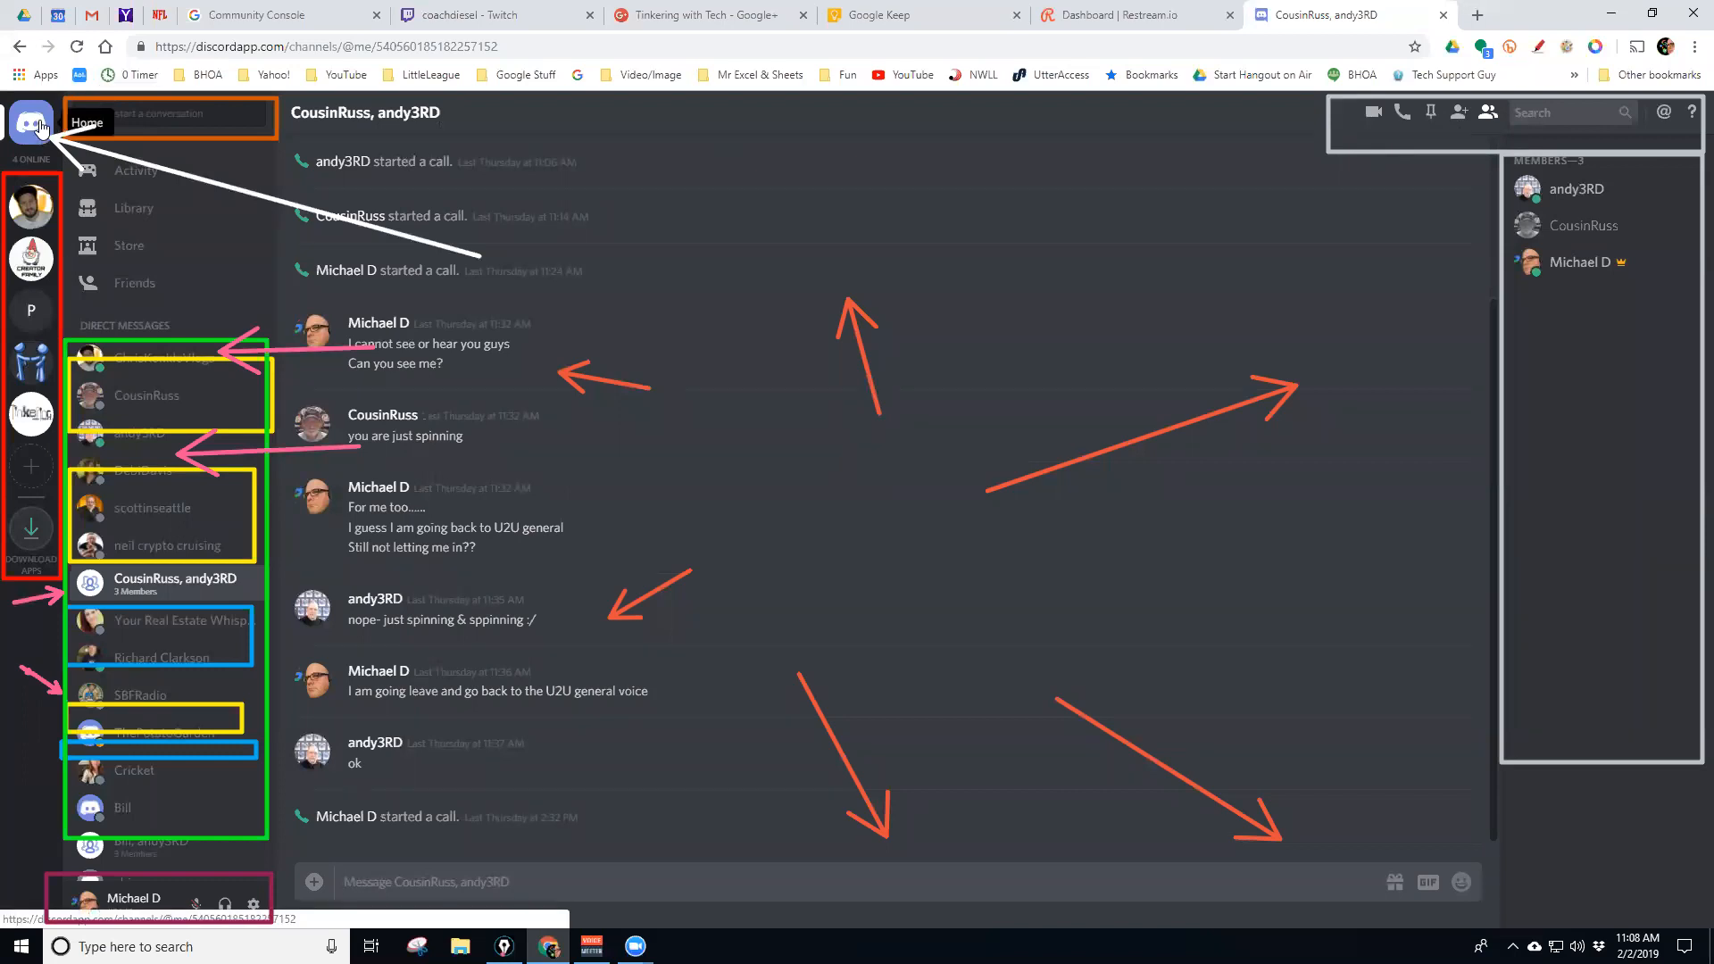
left_click(18, 362)
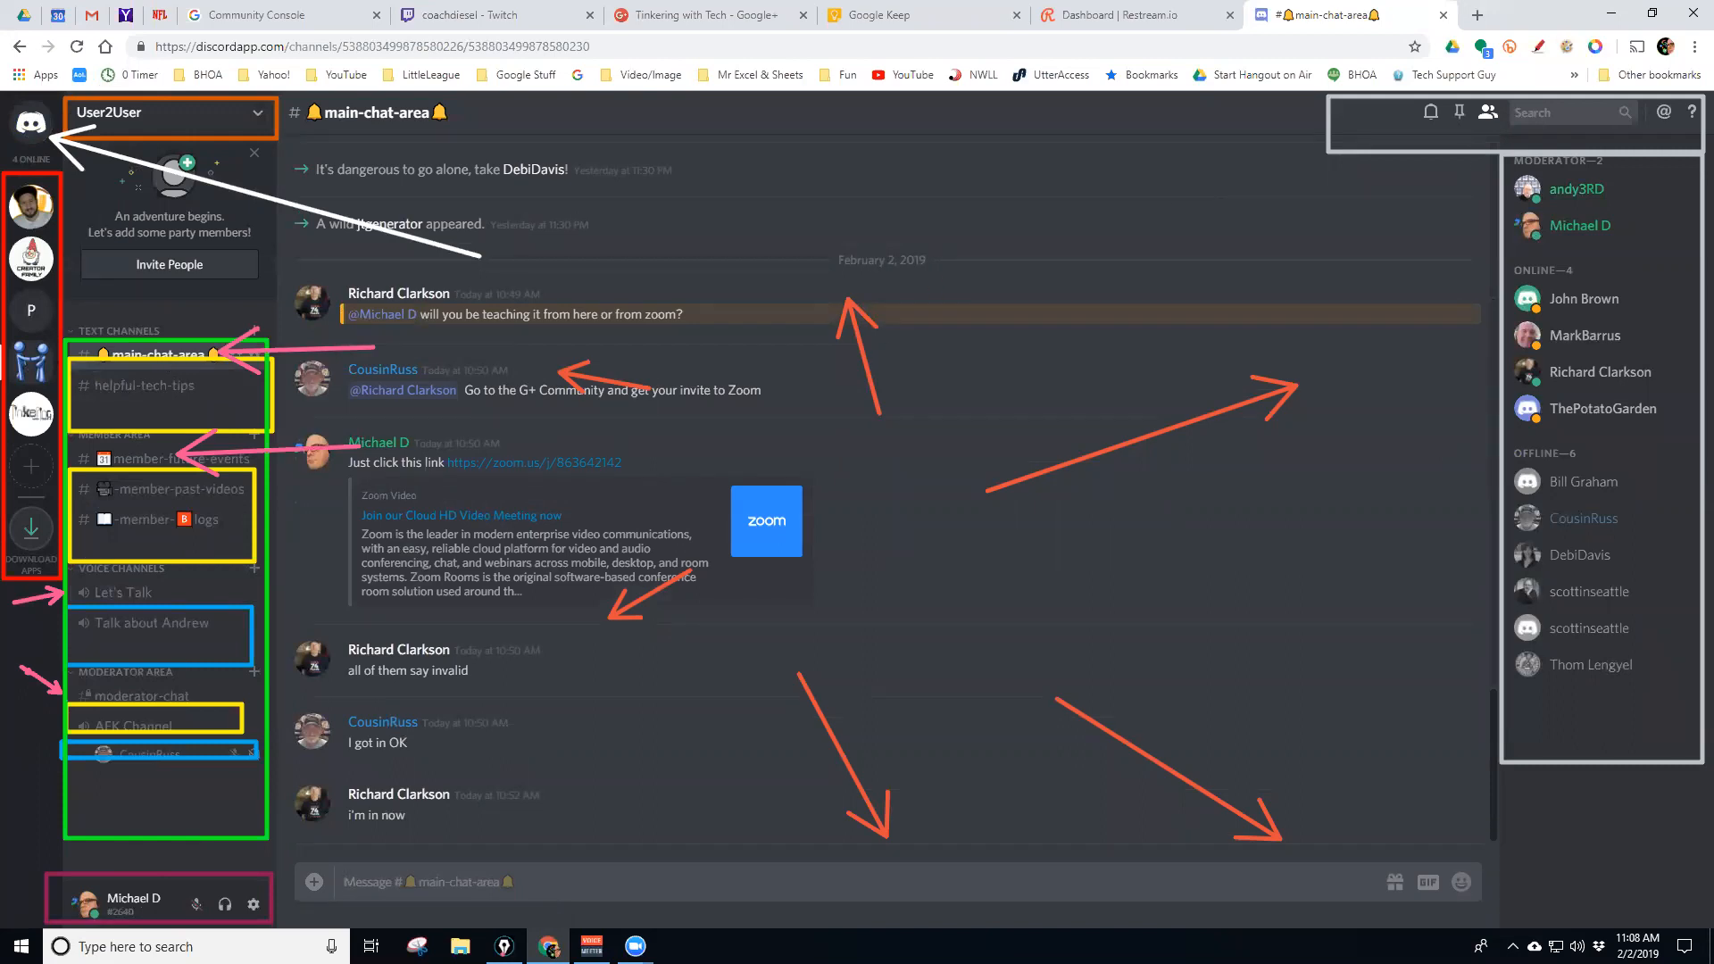
Scroll through the User2User chat, then browse #helpful-tech-tips, #member-future-events and #member-past-videos
key("Escape")
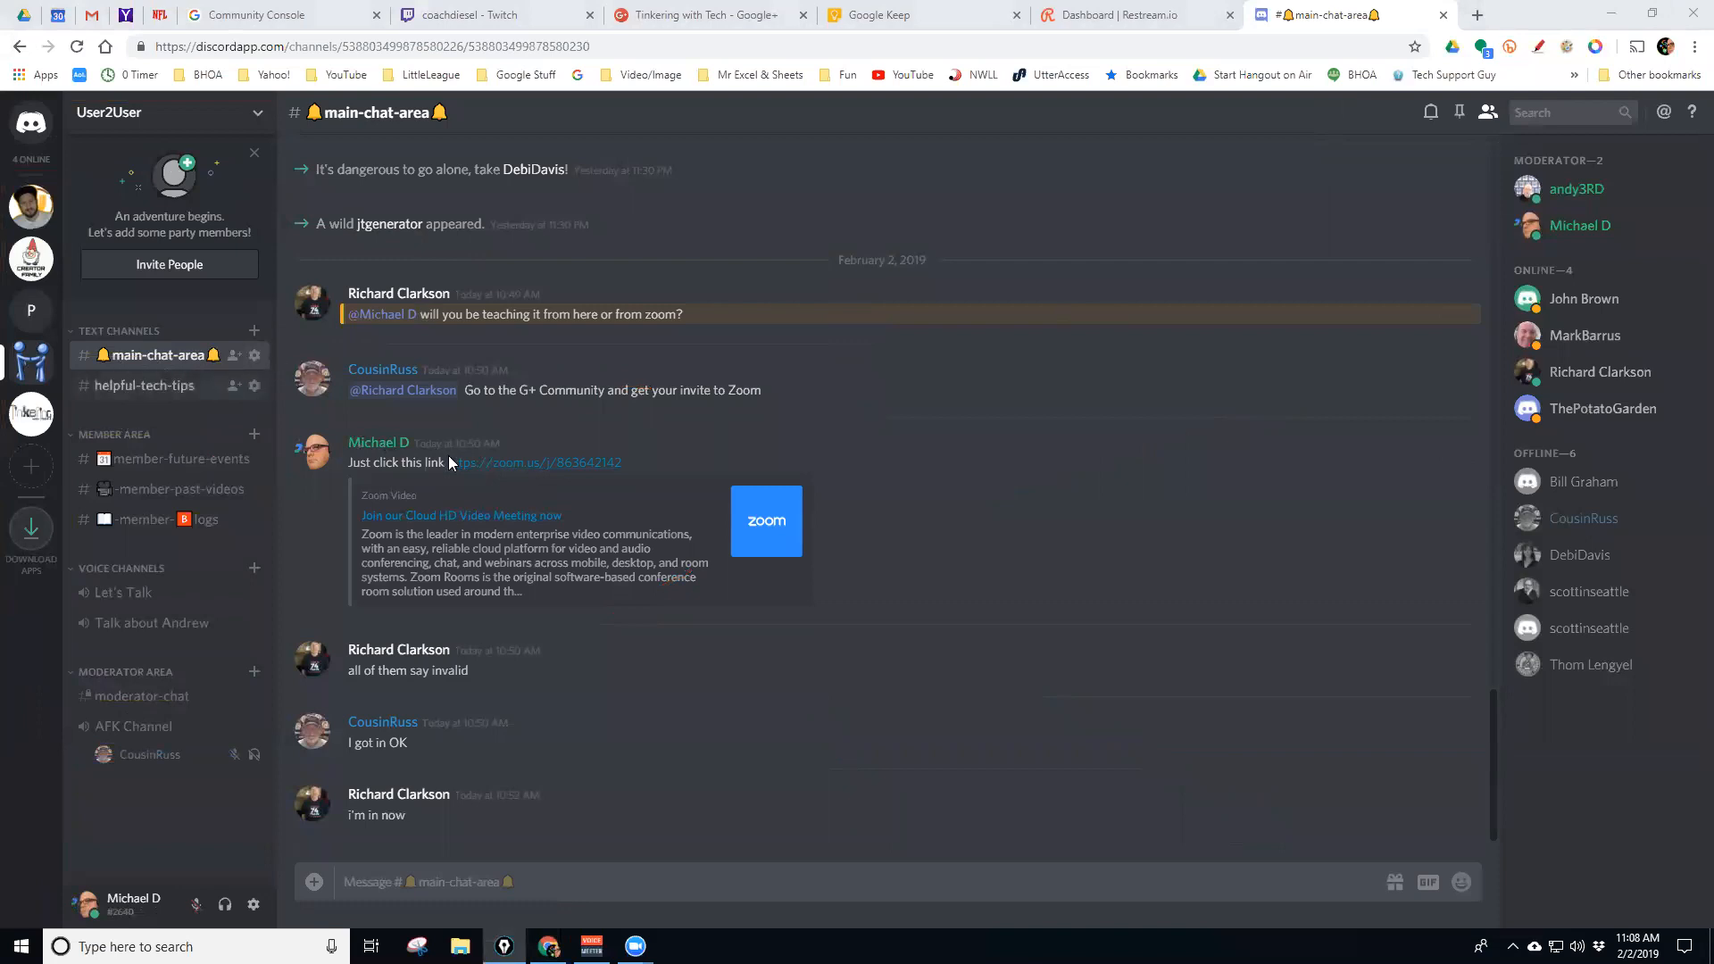
scroll(883, 552, "up", 6)
scroll(893, 543, "down", 6)
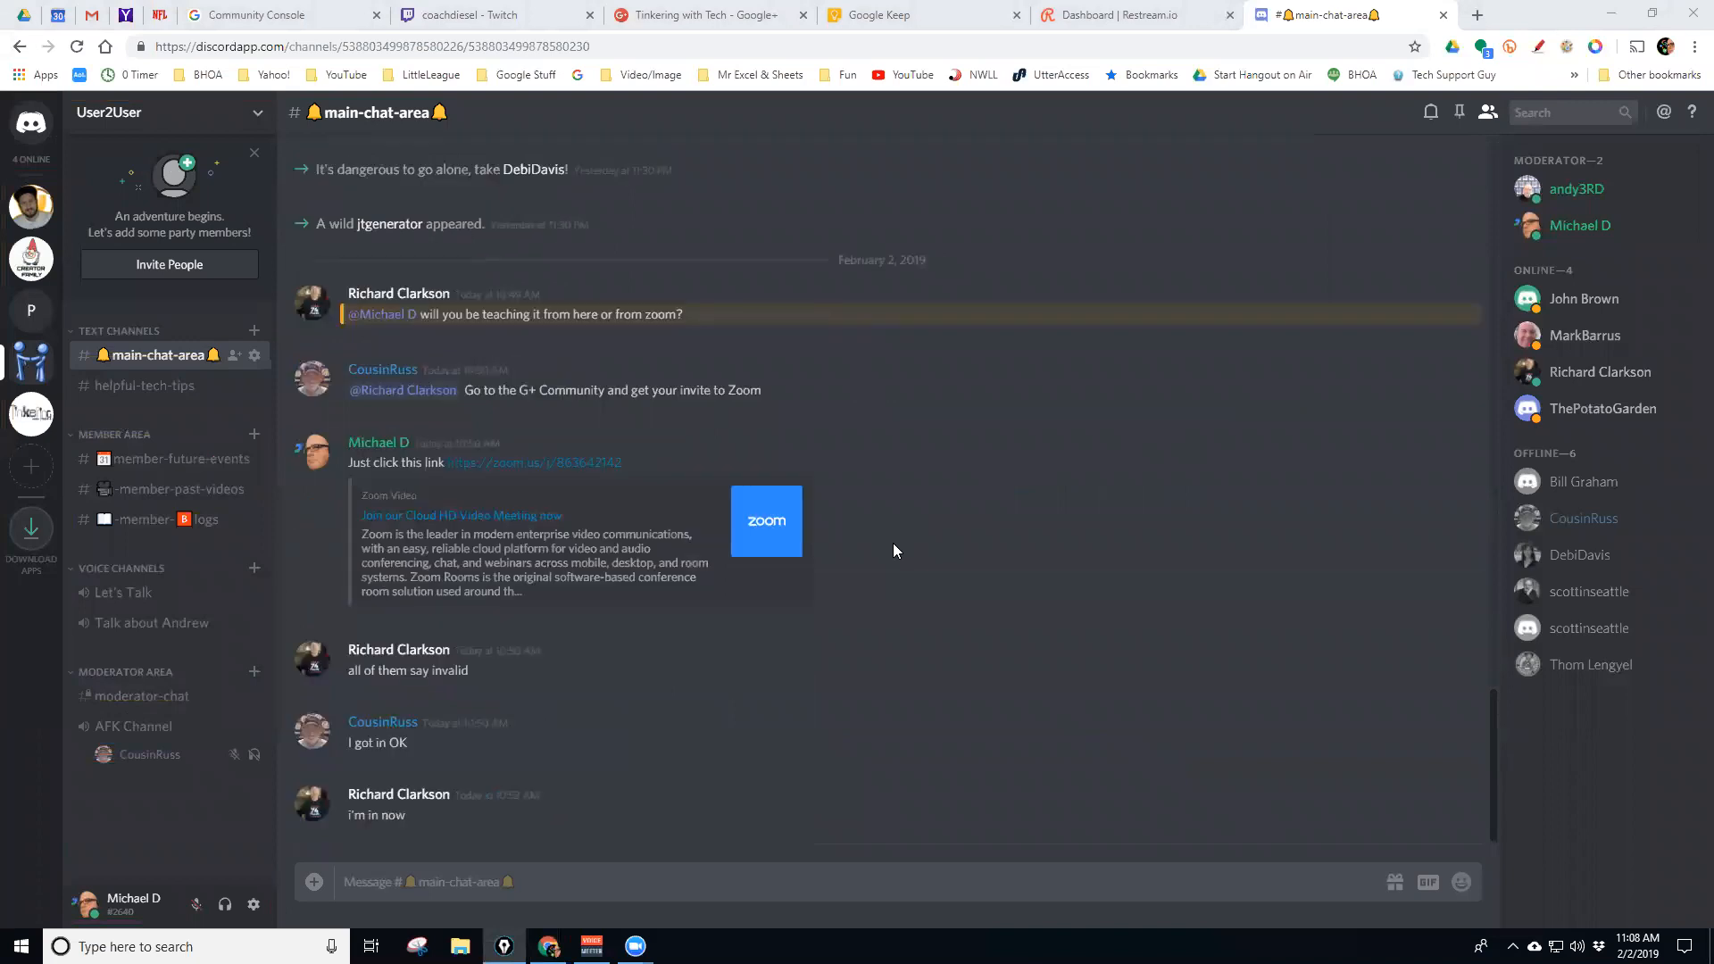
scroll(895, 550, "up", 9)
scroll(893, 544, "up", 3)
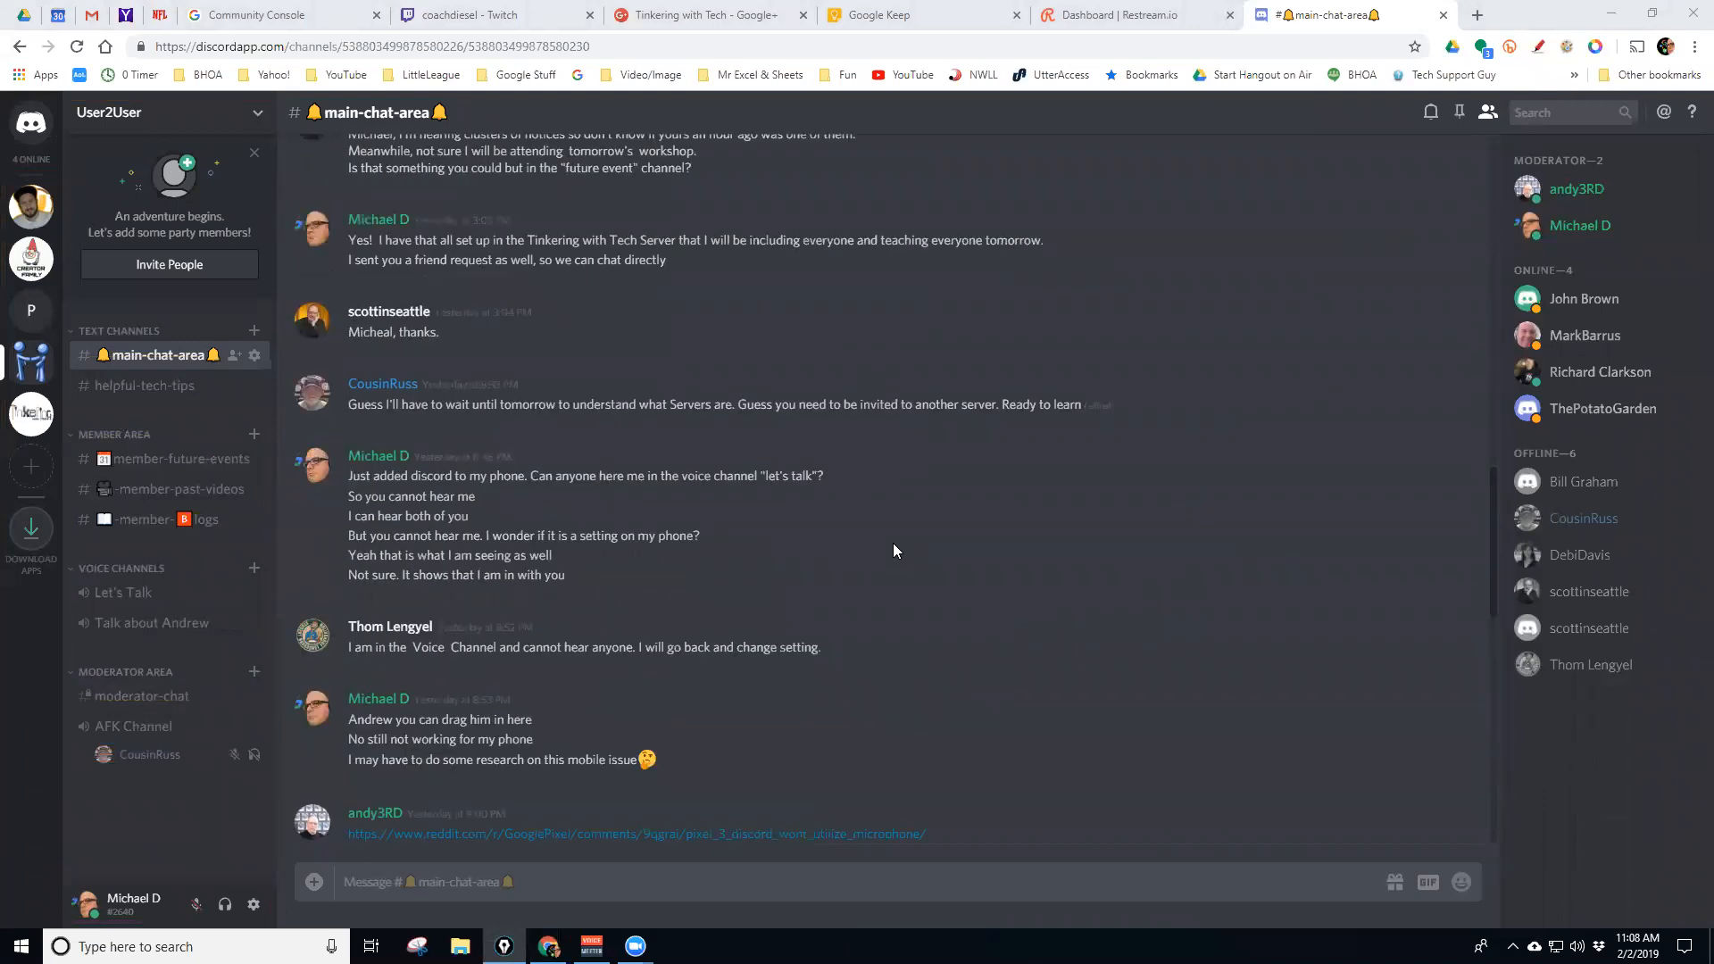
scroll(892, 545, "down", 8)
scroll(893, 543, "down", 5)
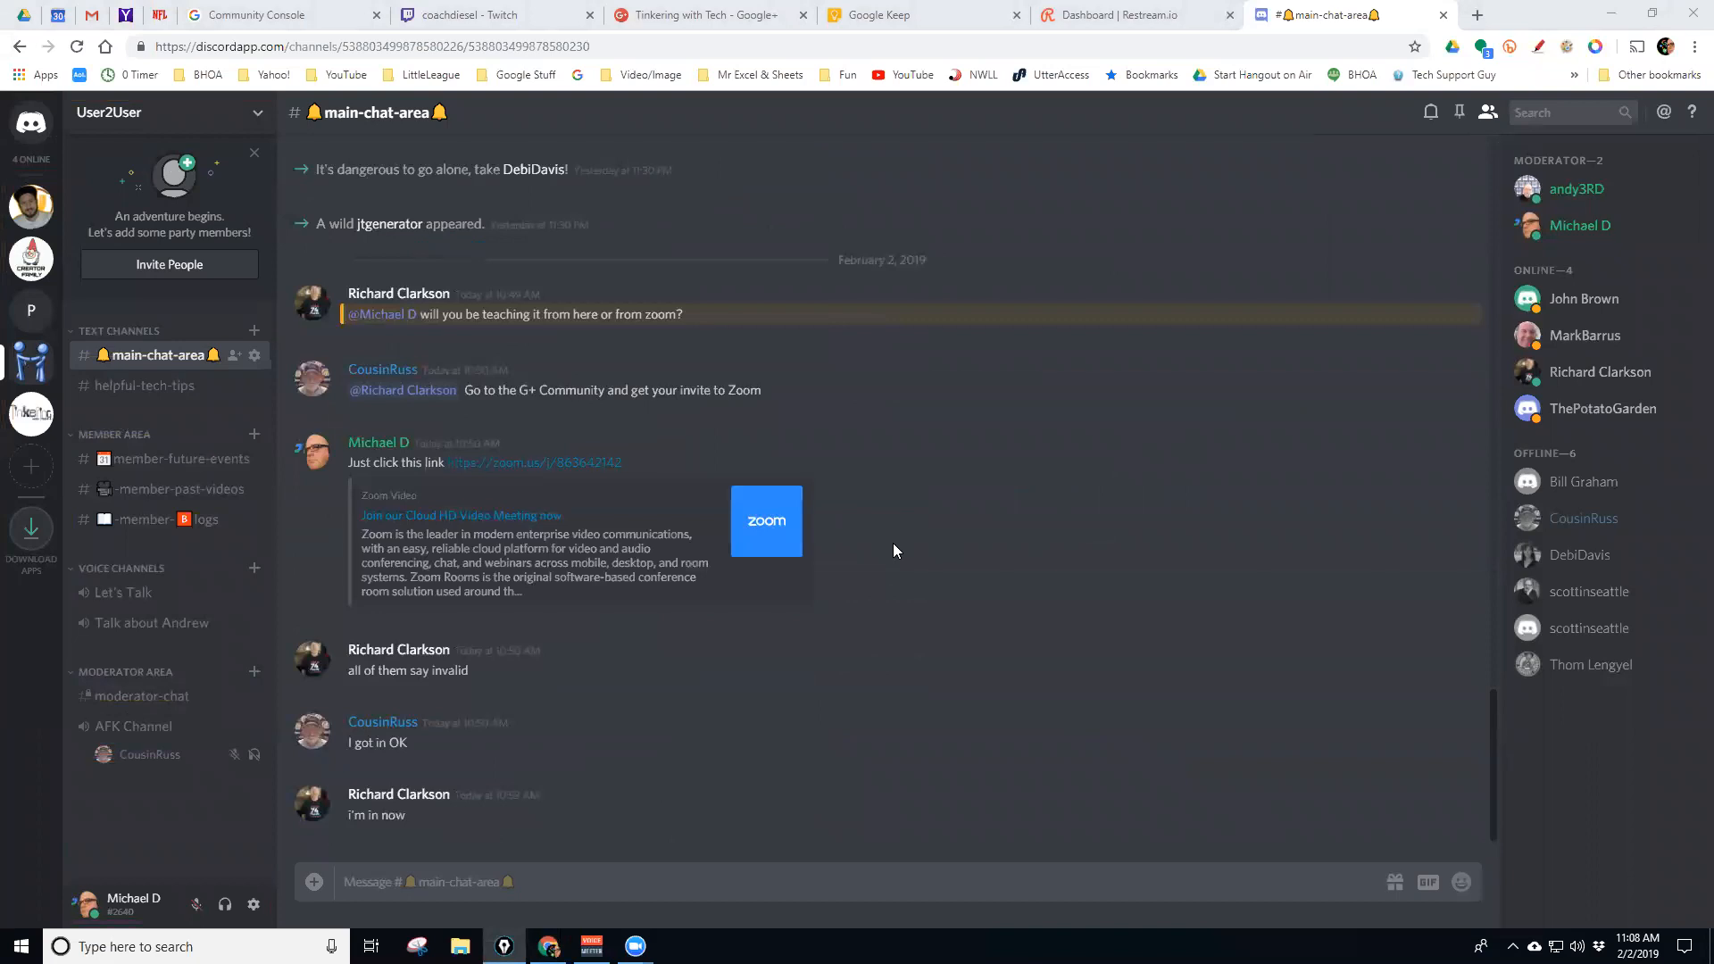
left_click(140, 389)
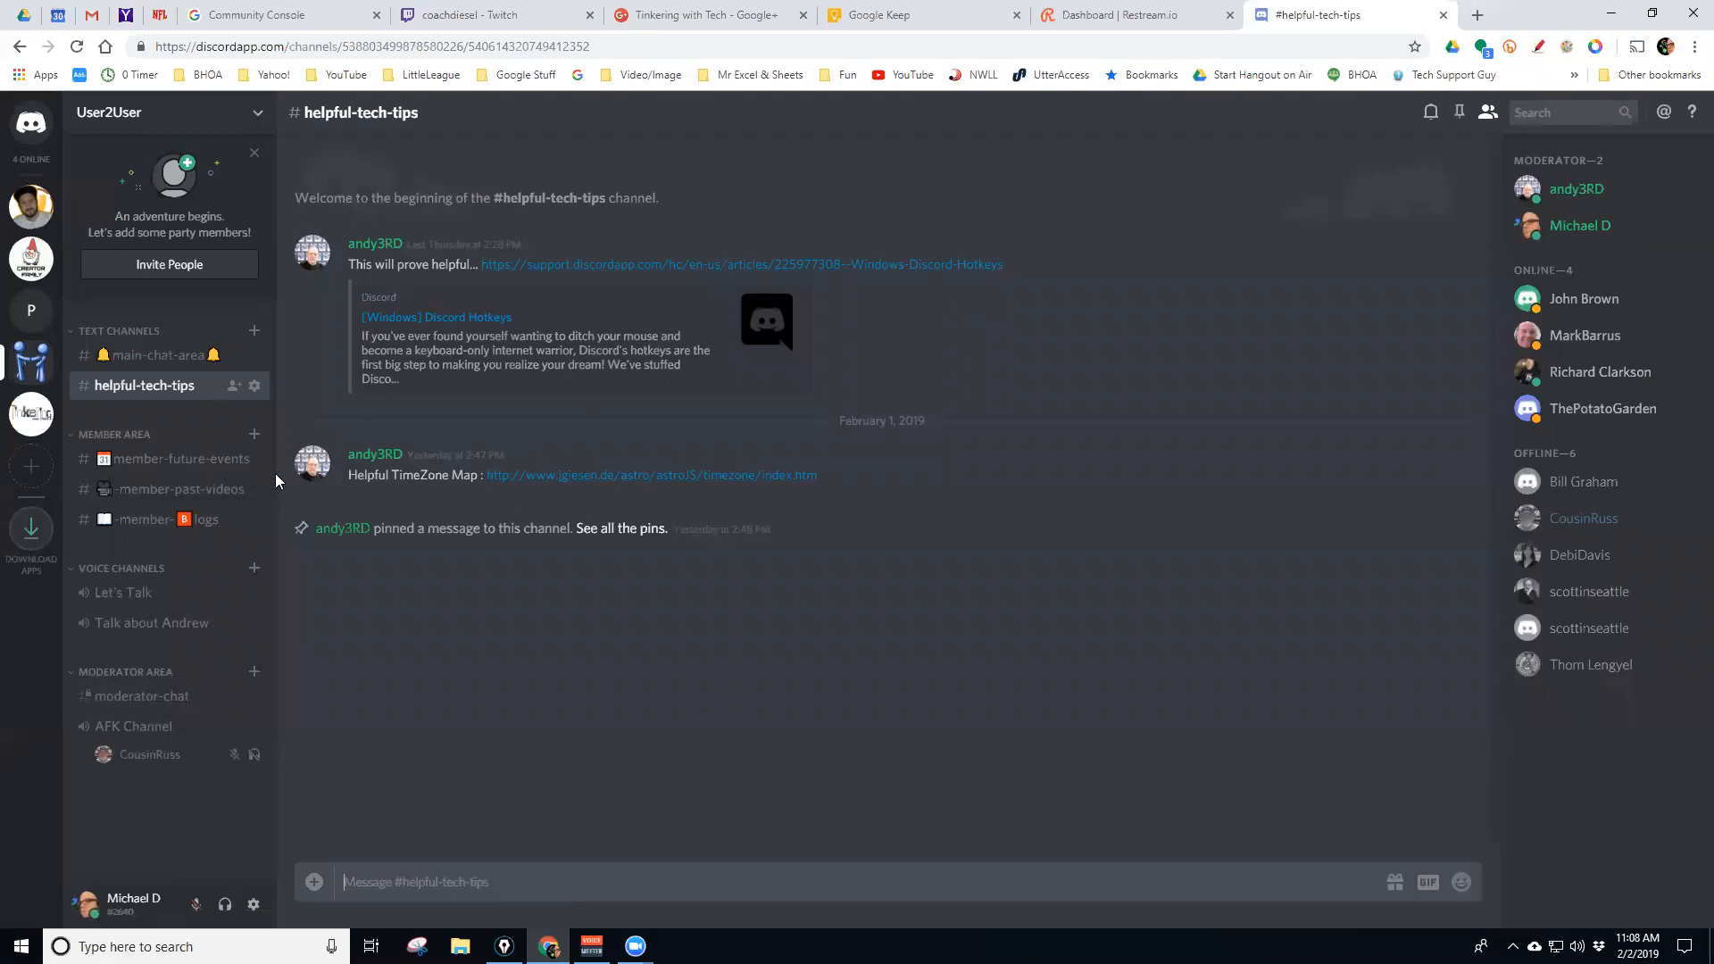
left_click(152, 461)
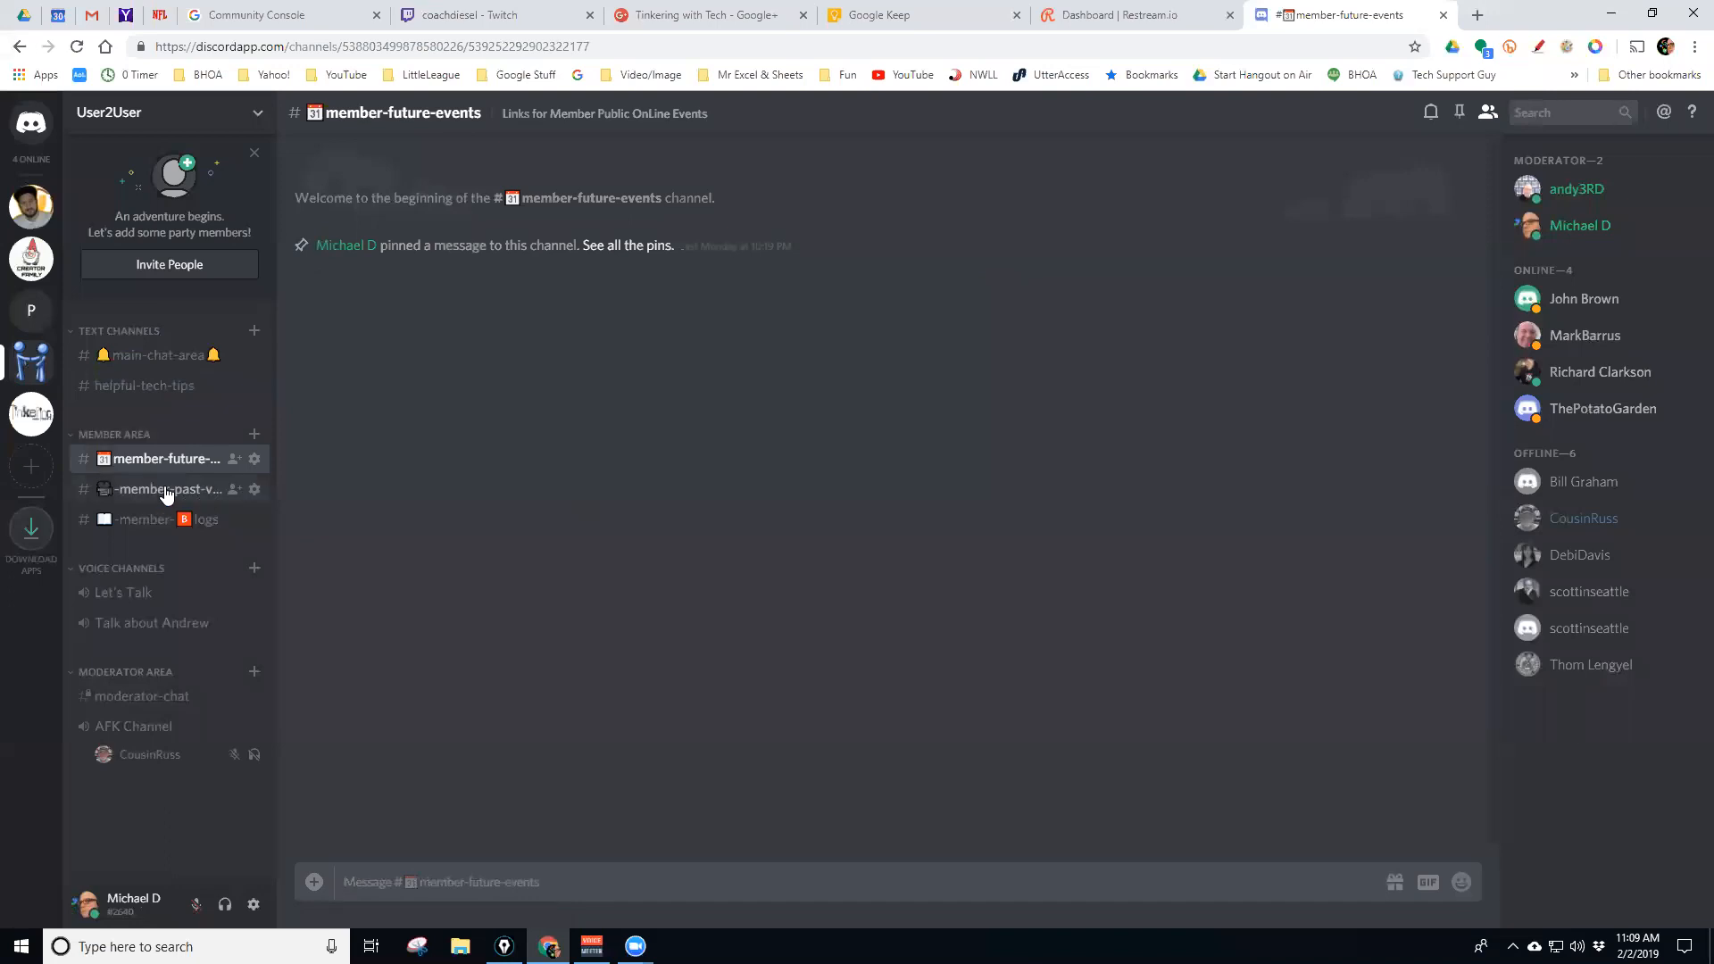
left_click(165, 487)
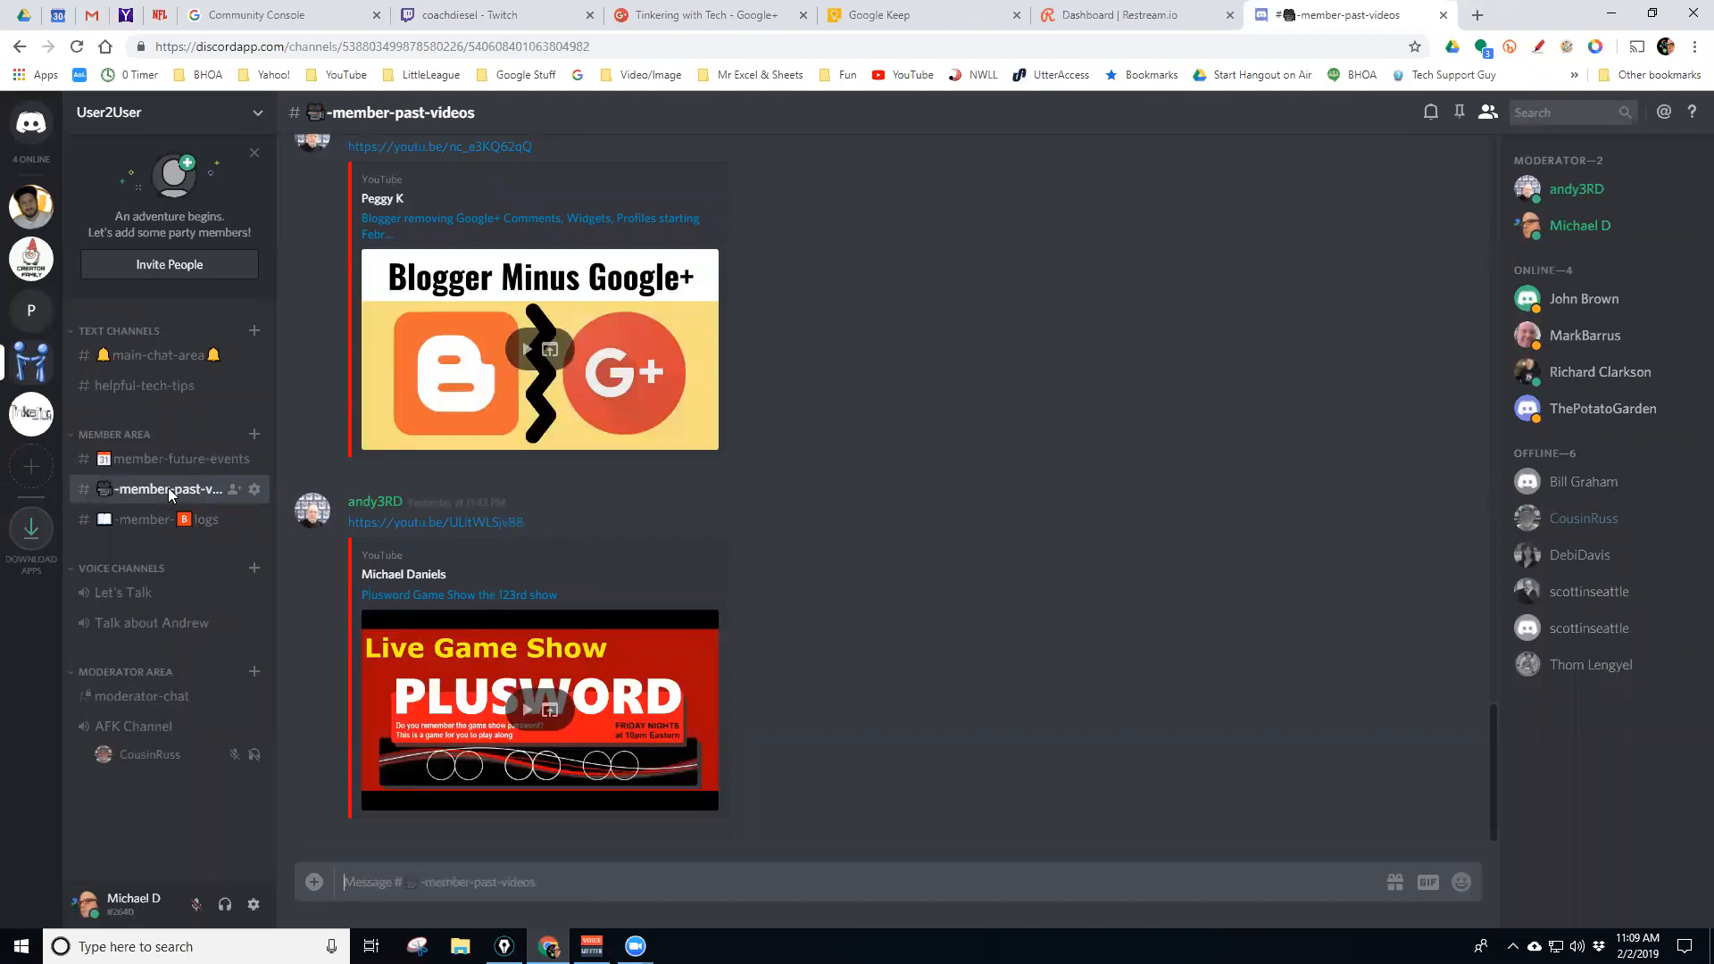
Switch between #member-future-events and #member-past-videos, then scroll back through the past videos
left_click(174, 462)
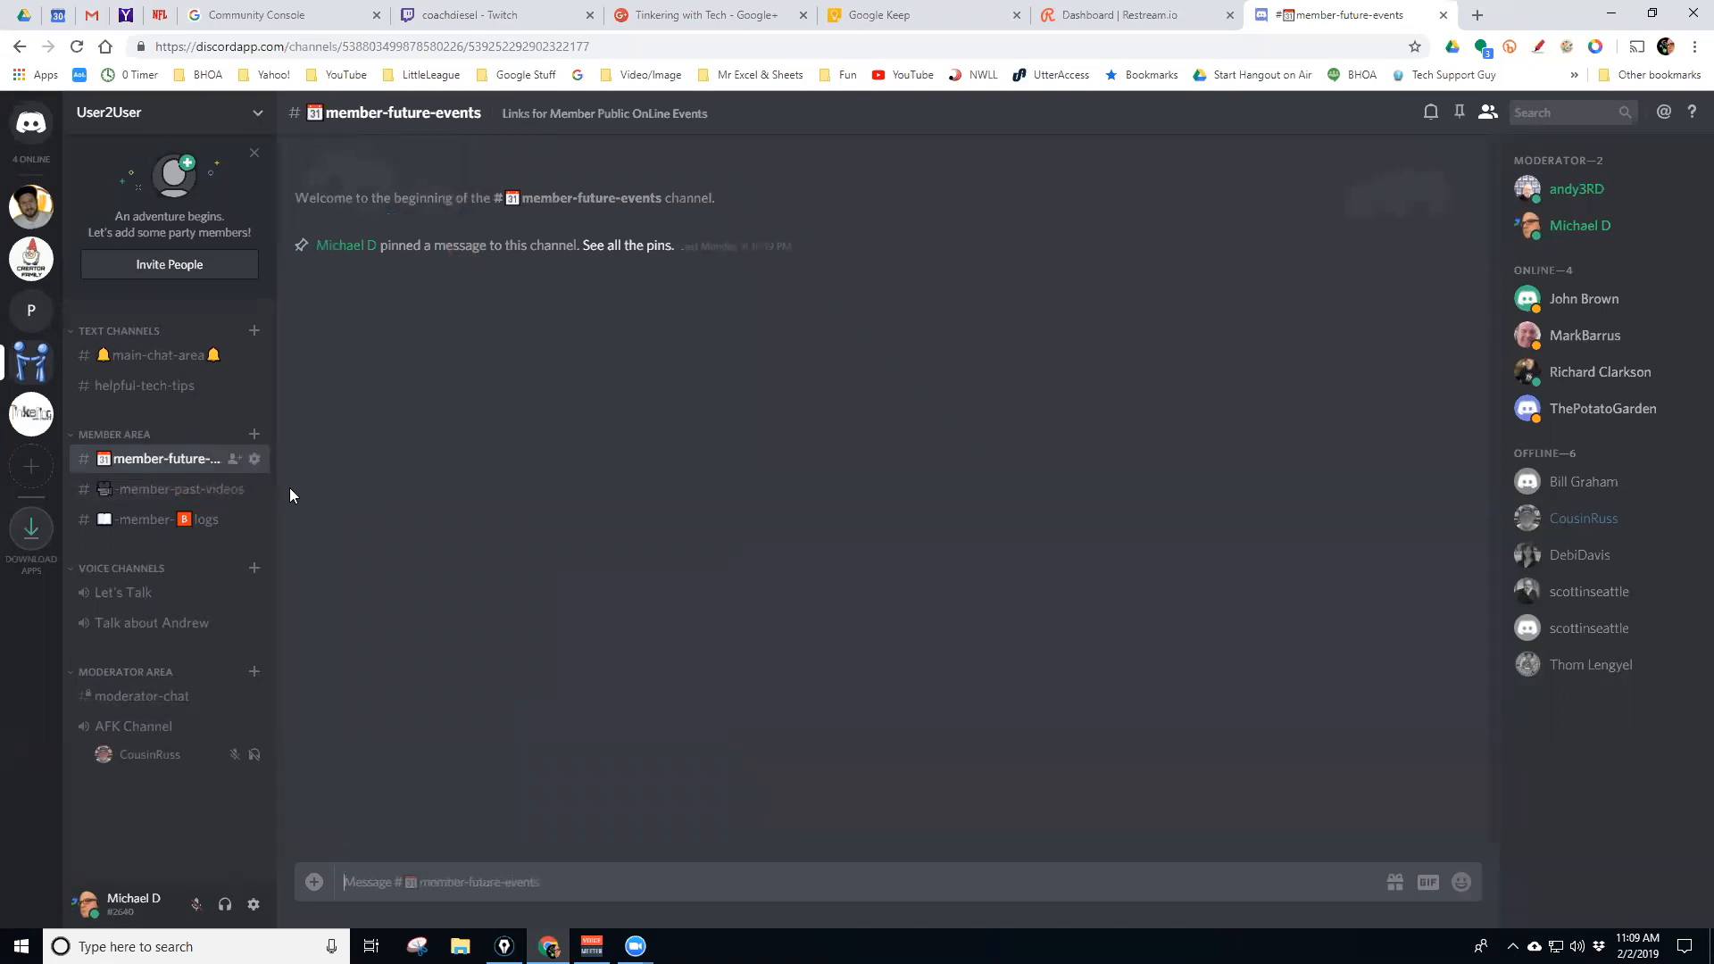
left_click(181, 492)
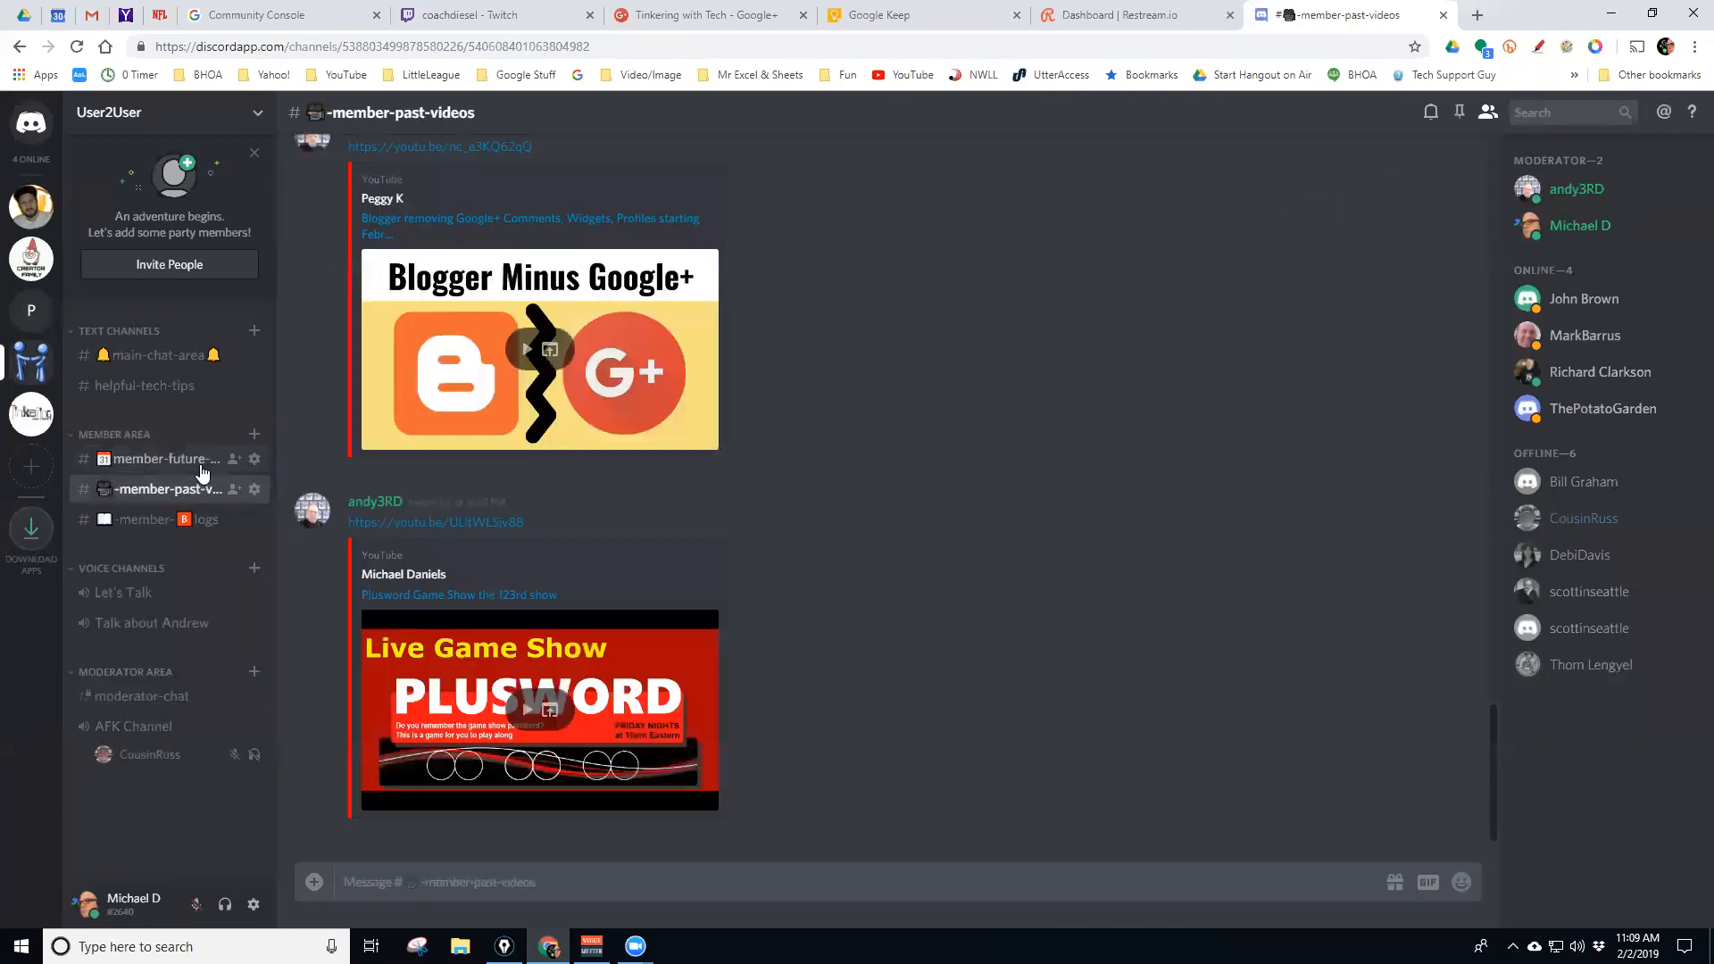
left_click(200, 466)
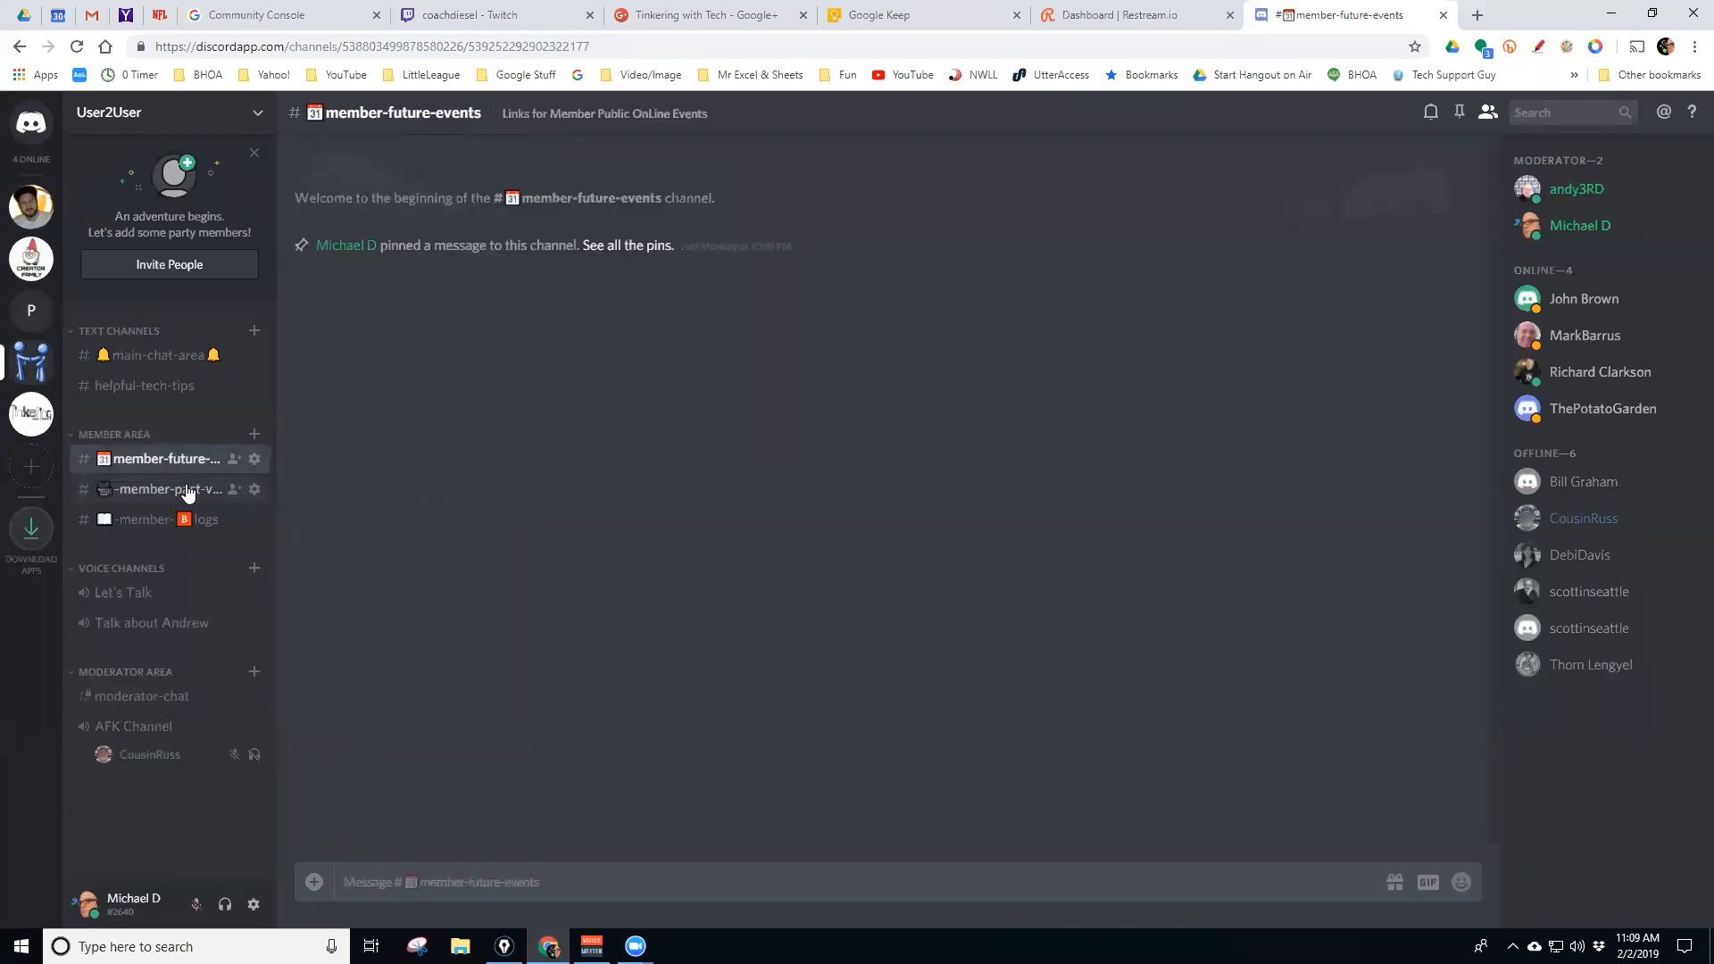
left_click(186, 493)
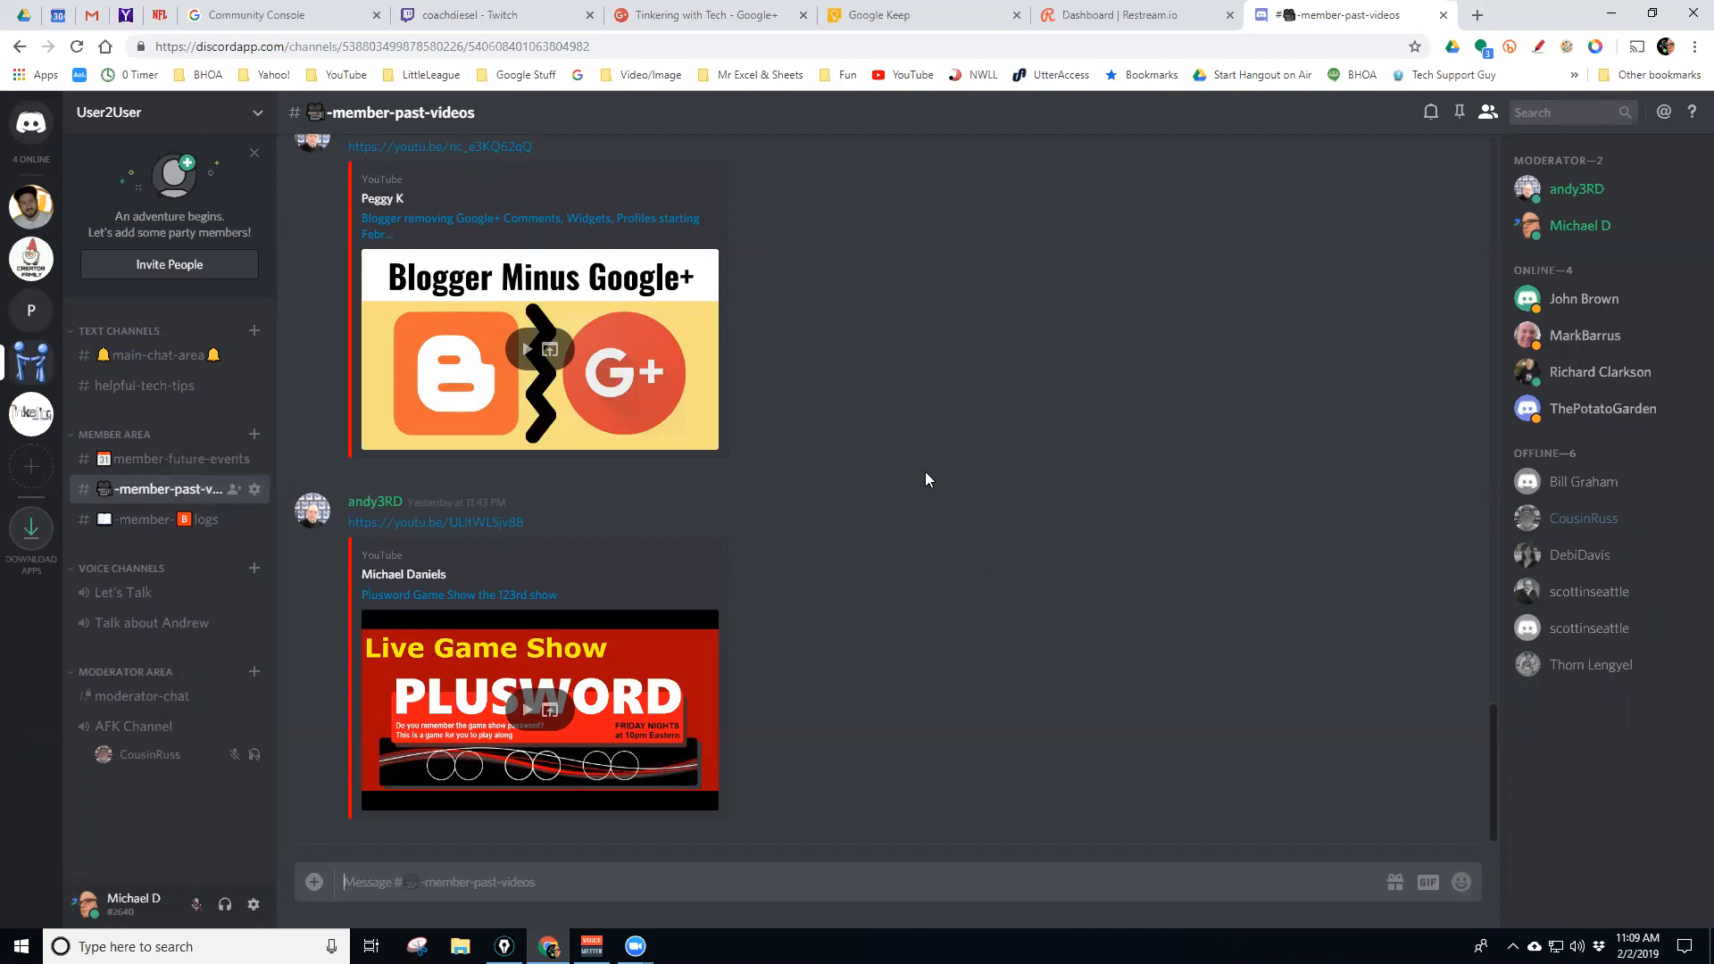
left_click(150, 459)
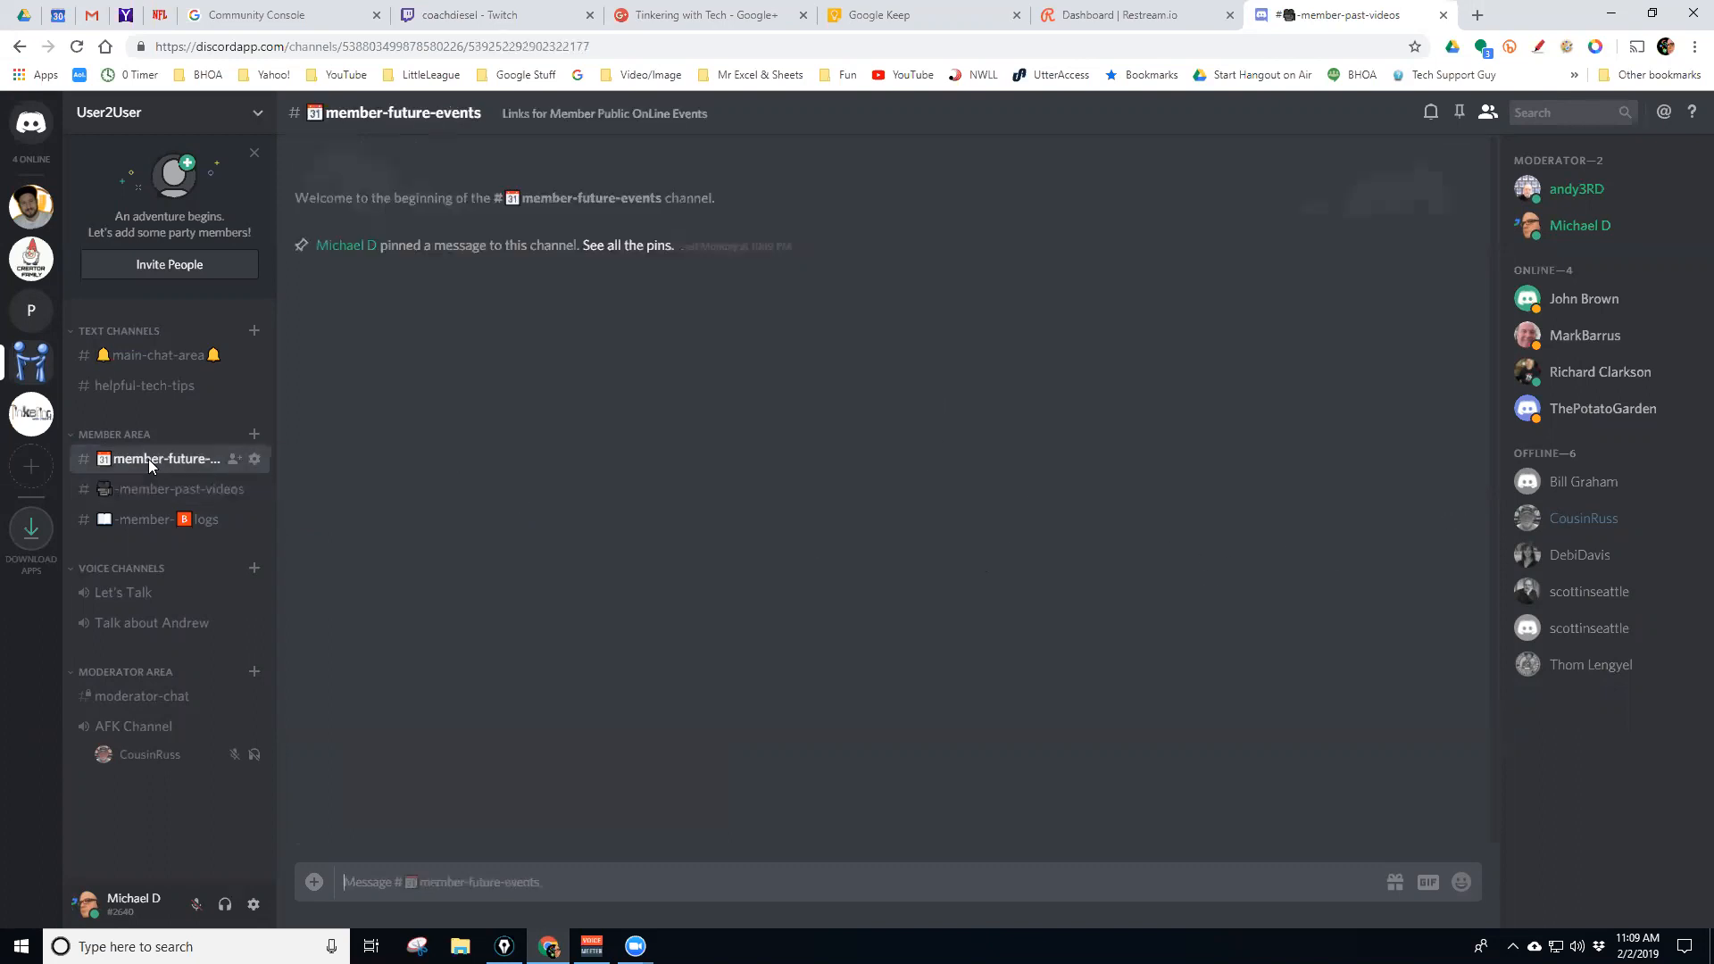
left_click(140, 490)
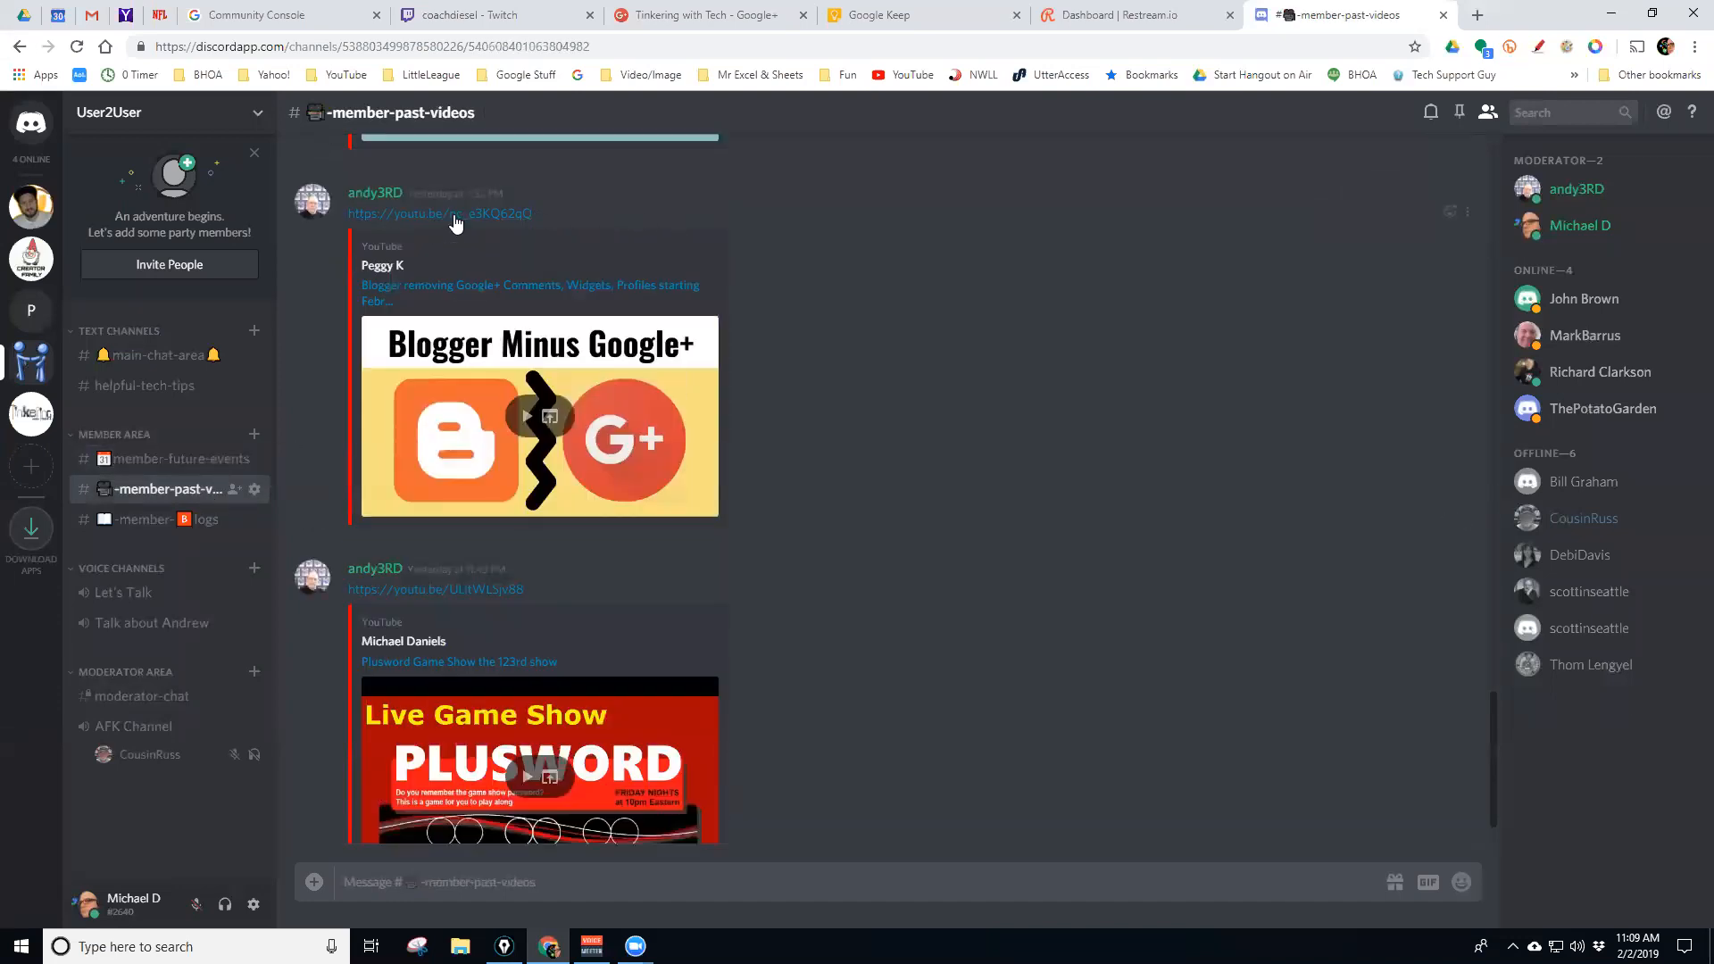
scroll(767, 370, "up", 2)
scroll(768, 370, "up", 5)
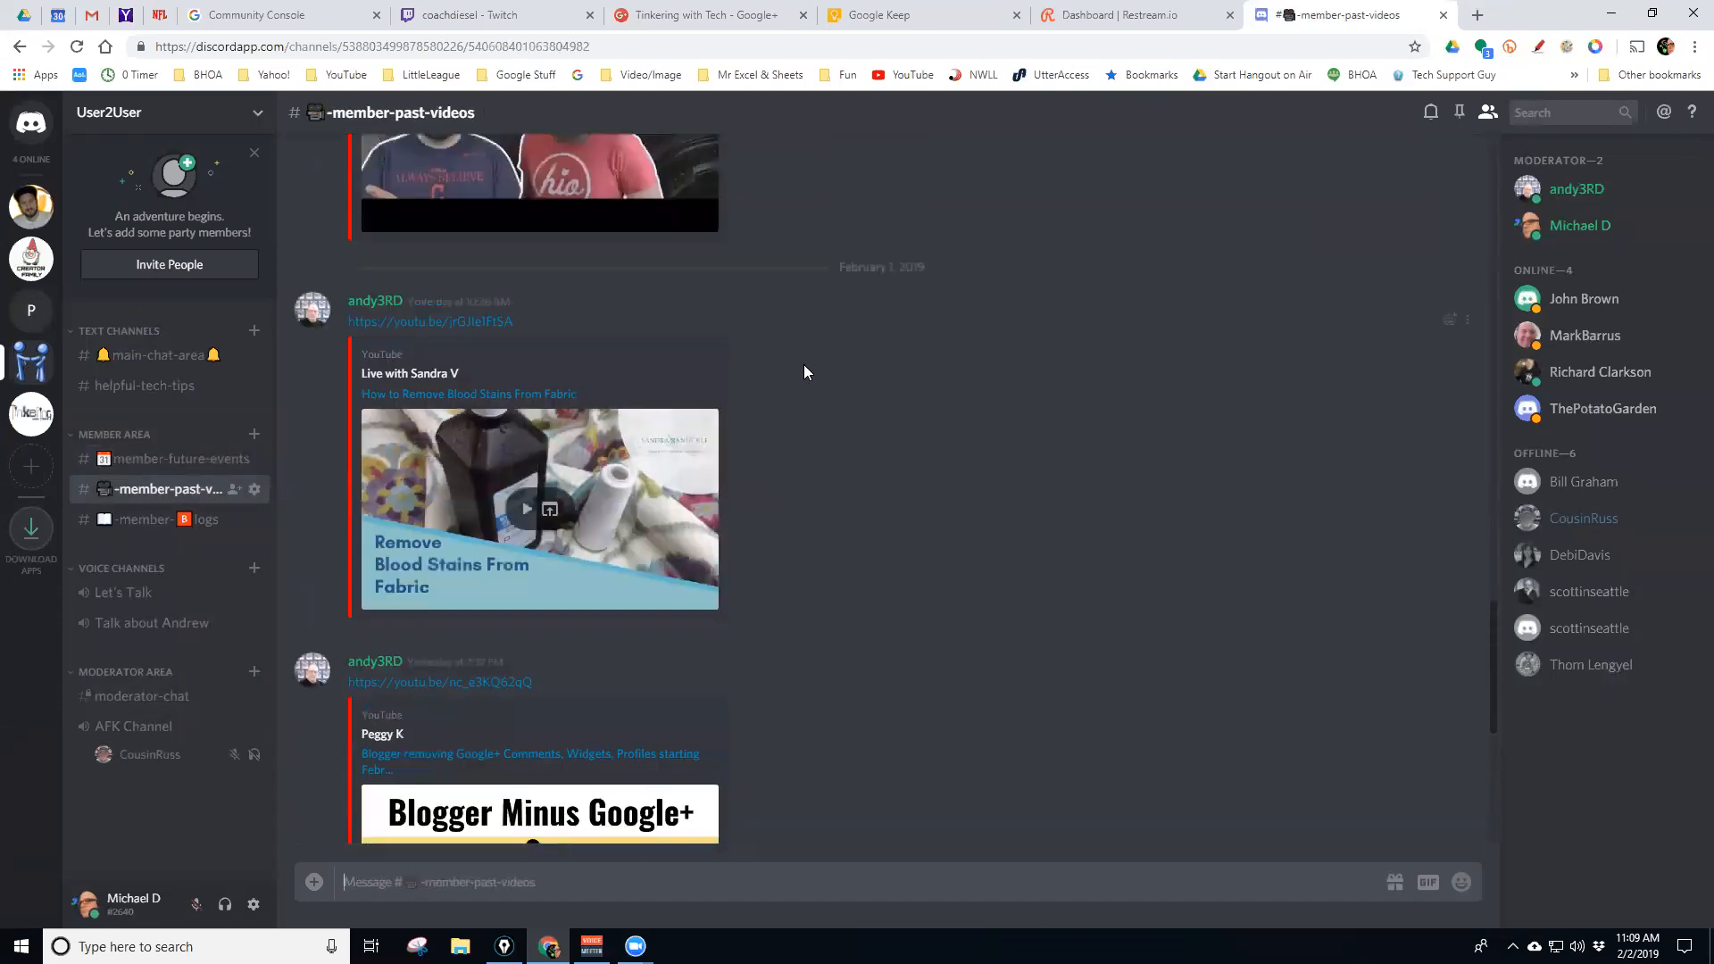
scroll(774, 364, "up", 2)
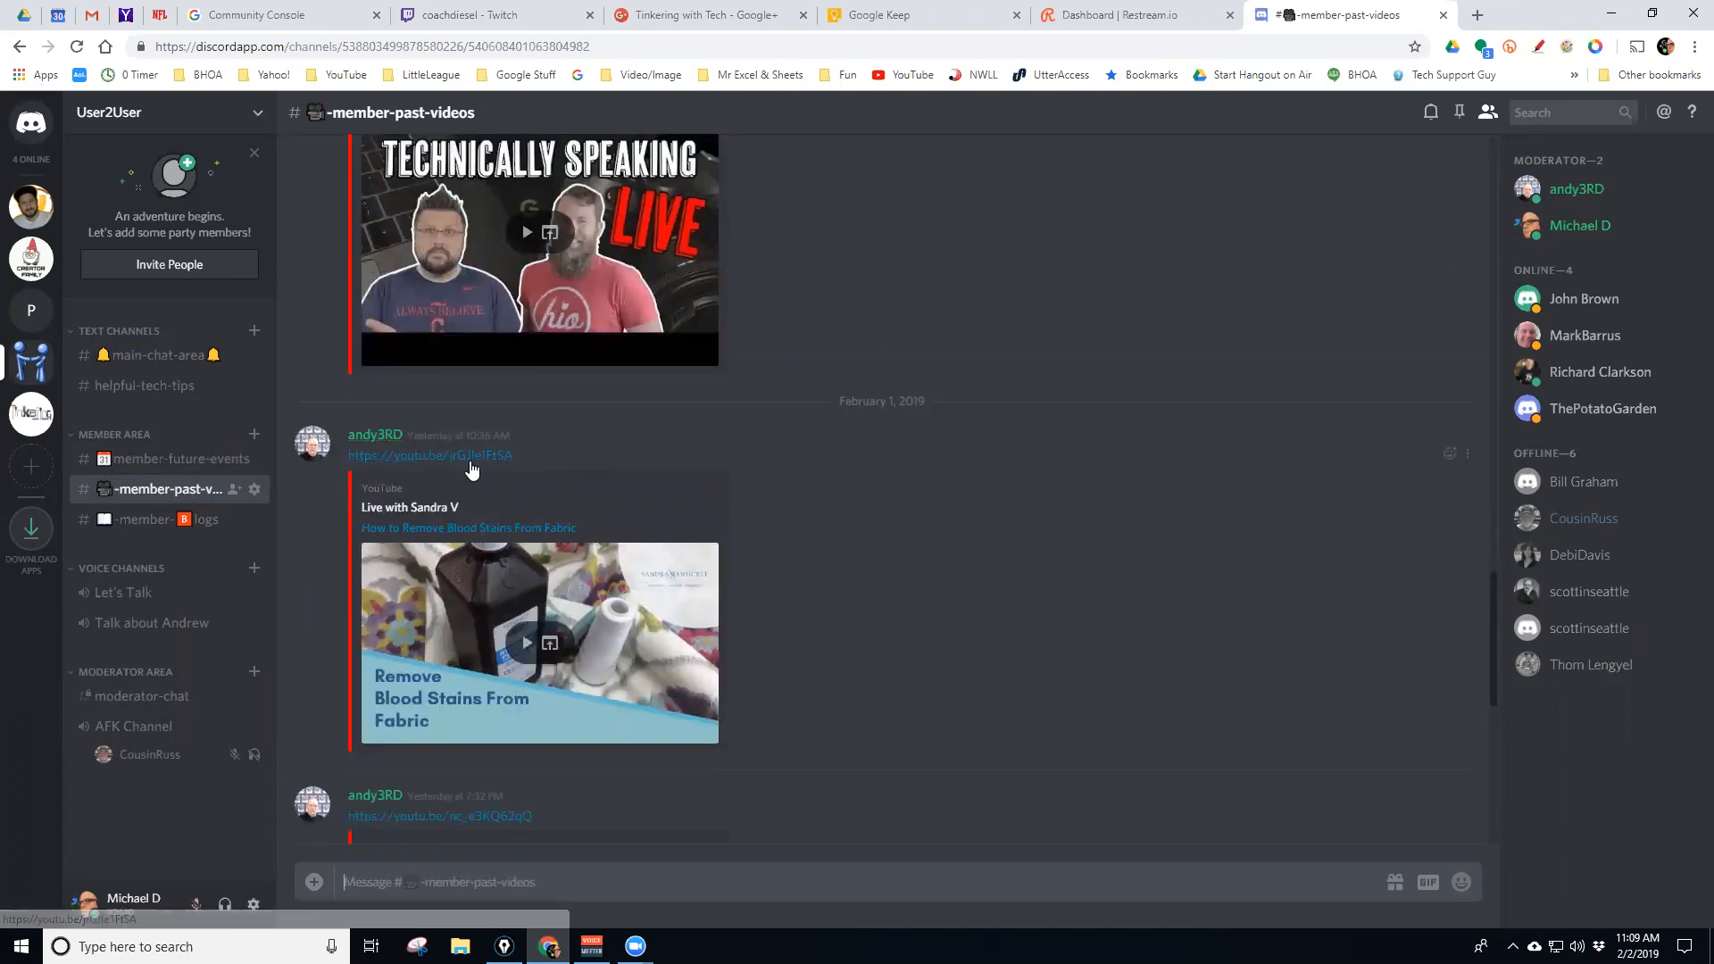
scroll(663, 478, "up", 3)
scroll(662, 477, "up", 8)
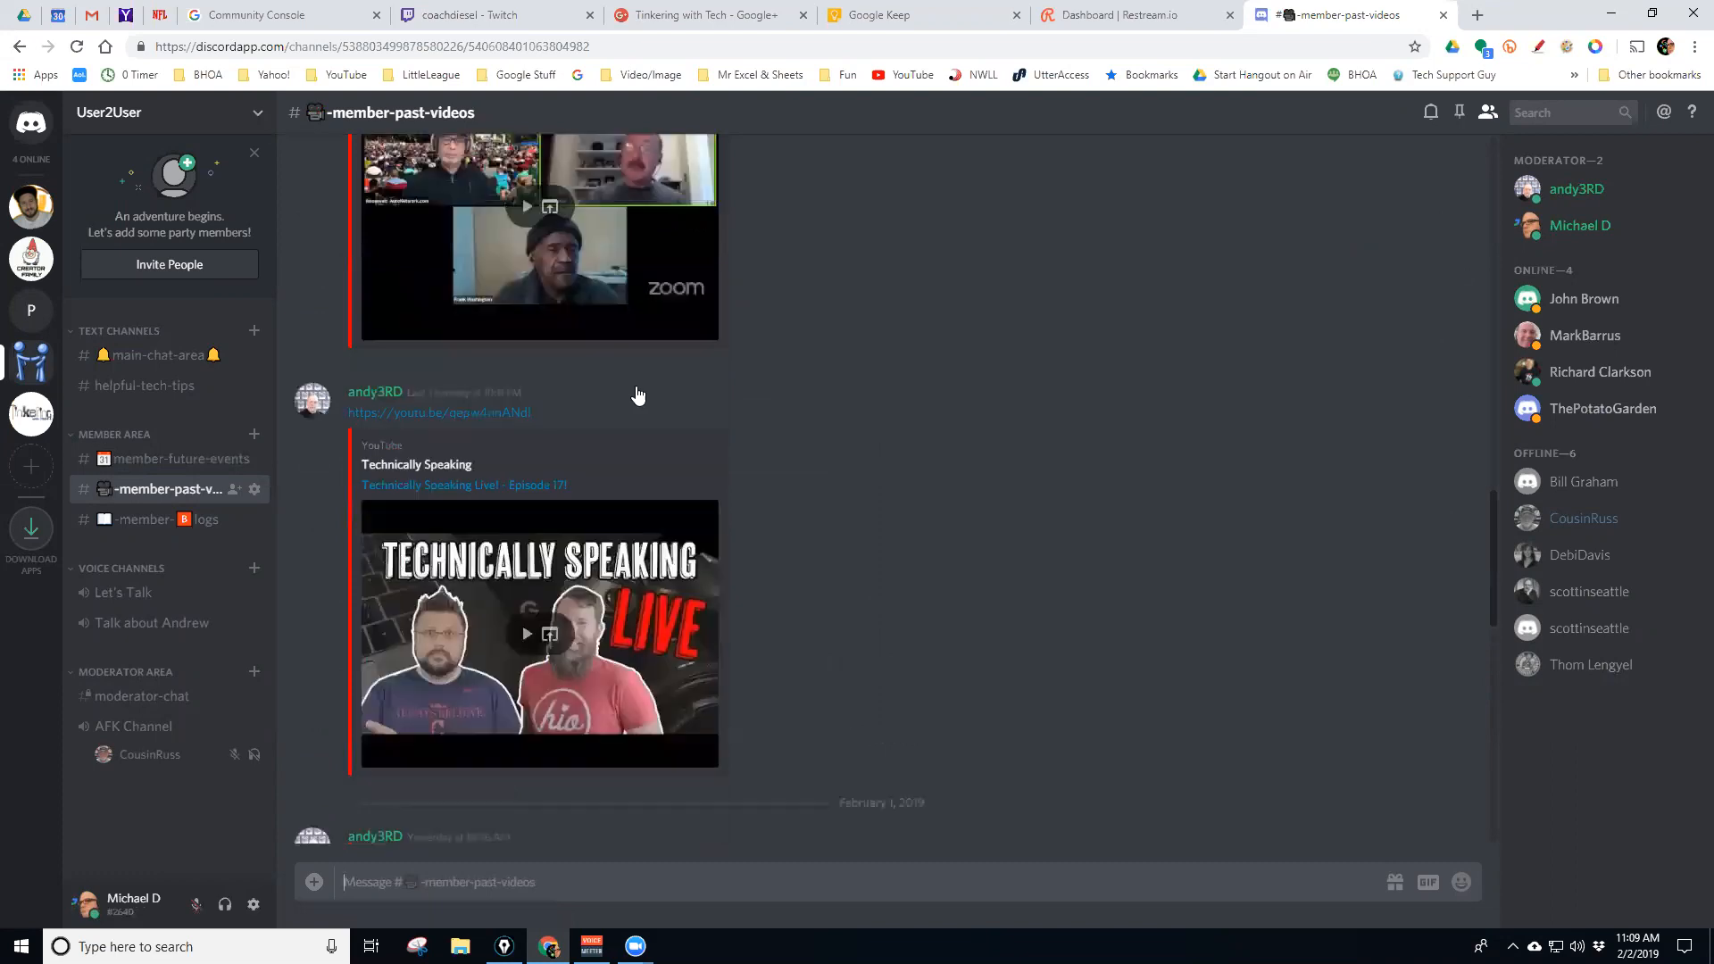
scroll(812, 421, "down", 13)
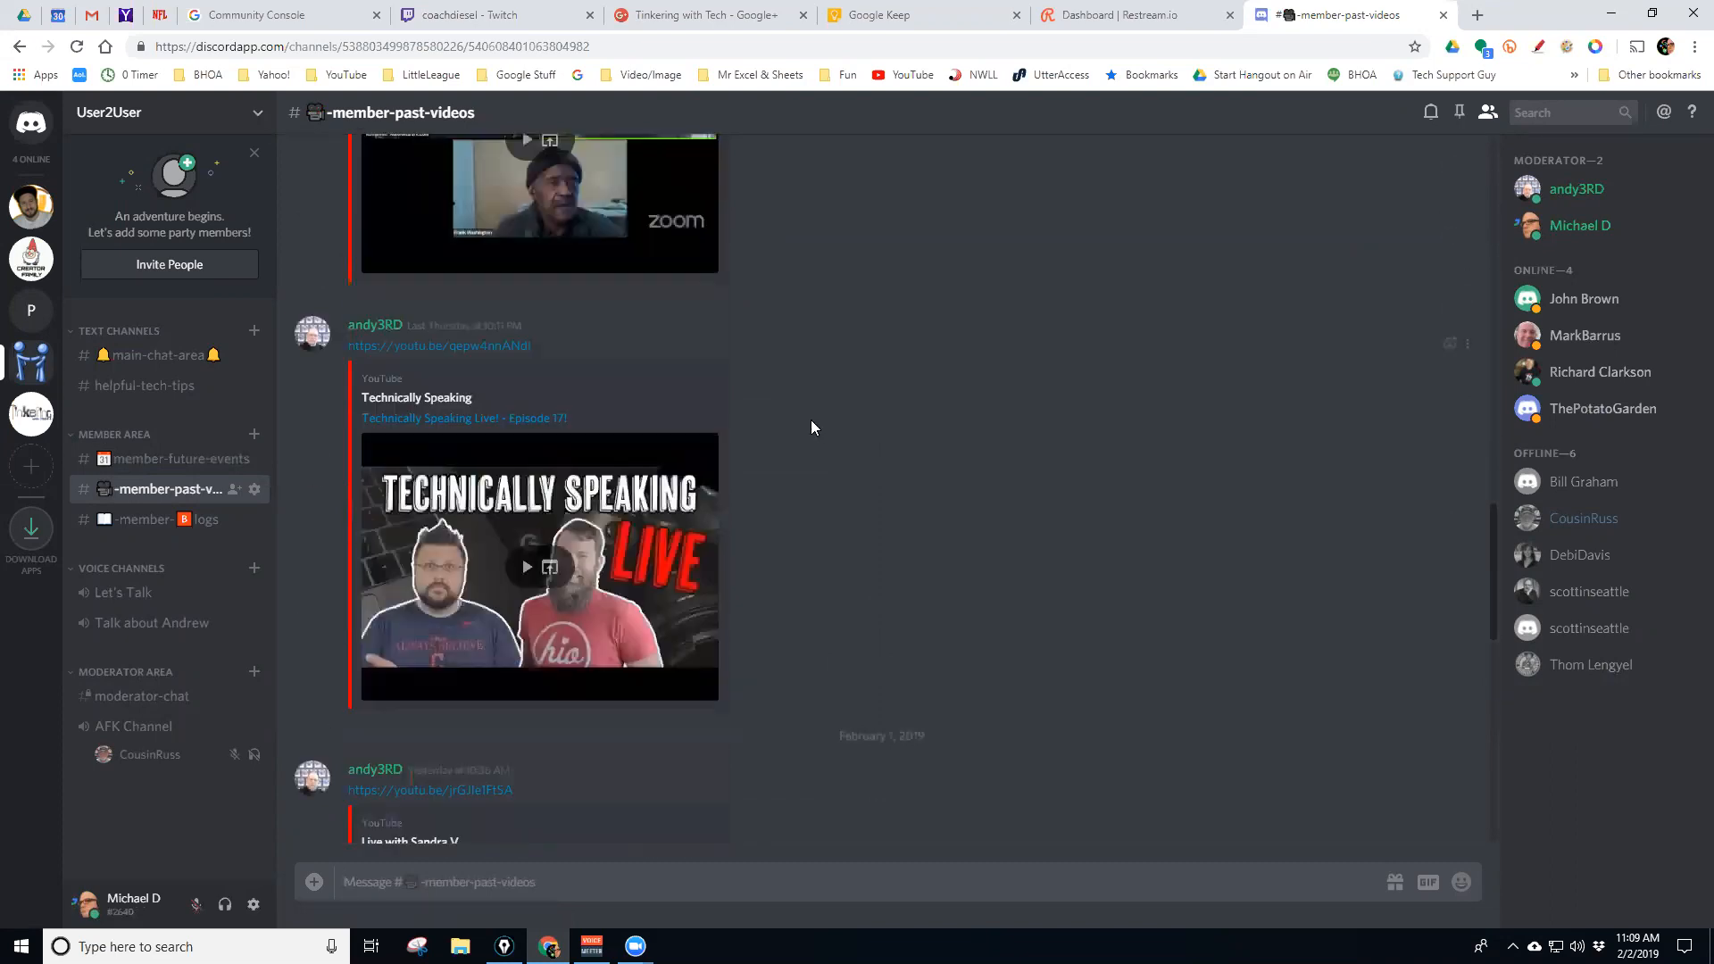
In Tinkering With Tech, go through #daily-tips and #wed-shows to reach #weekly-schedule
left_click(31, 413)
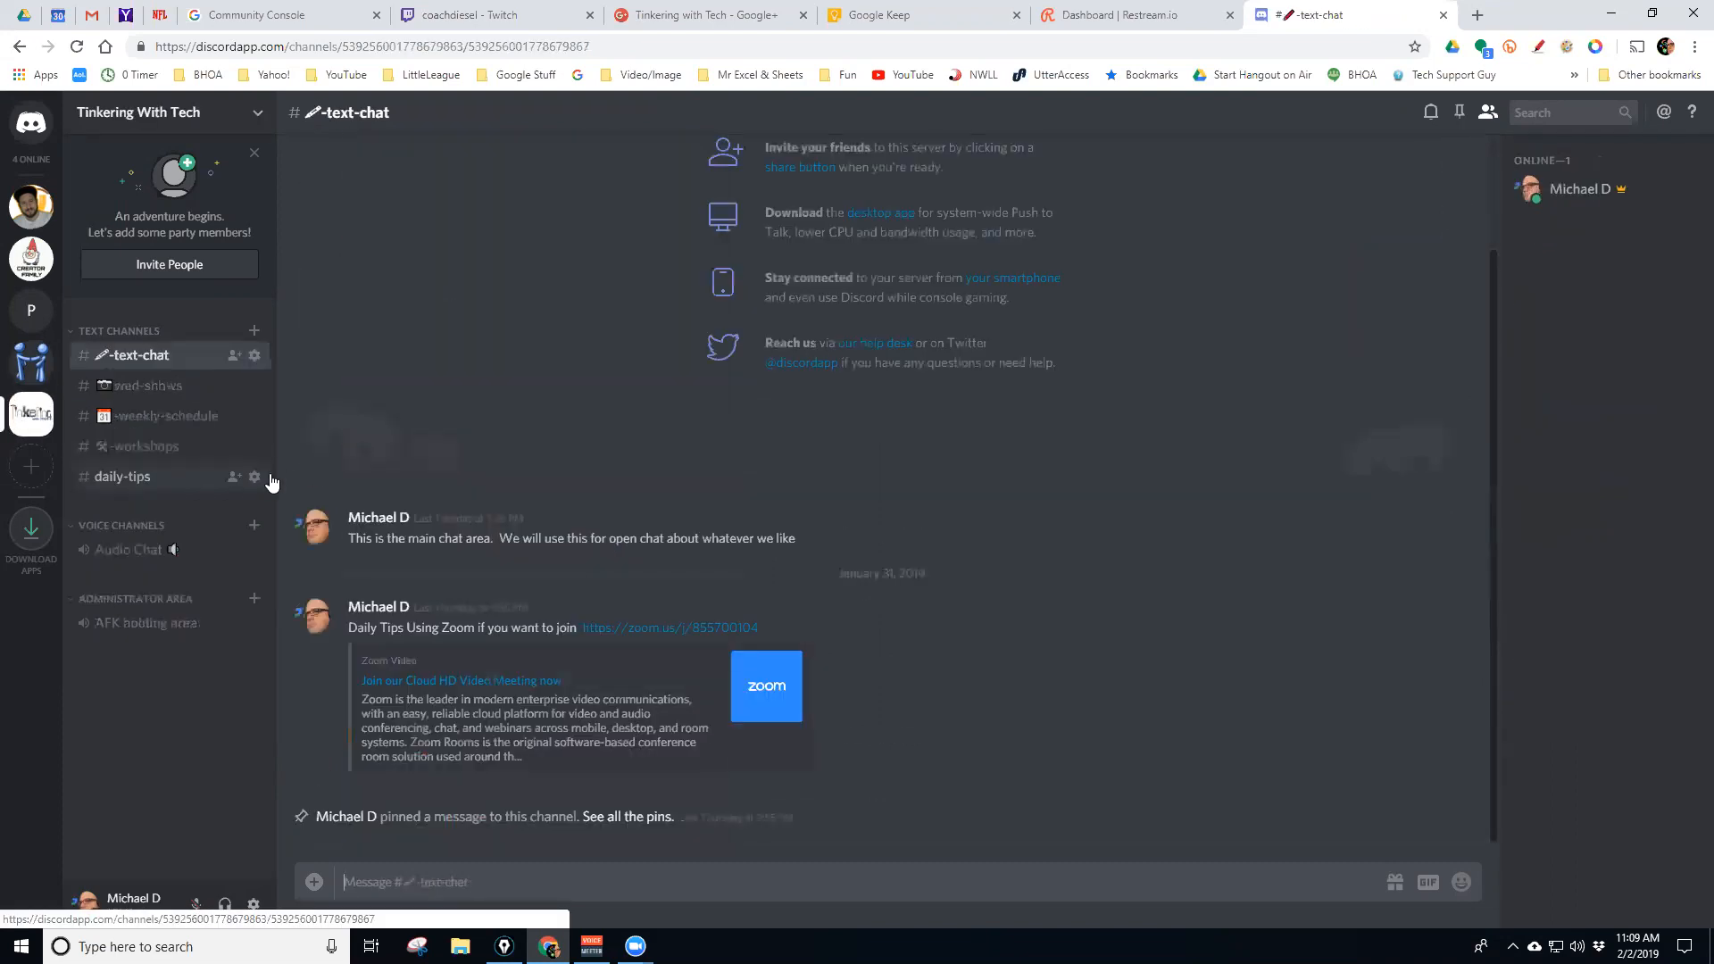
left_click(122, 478)
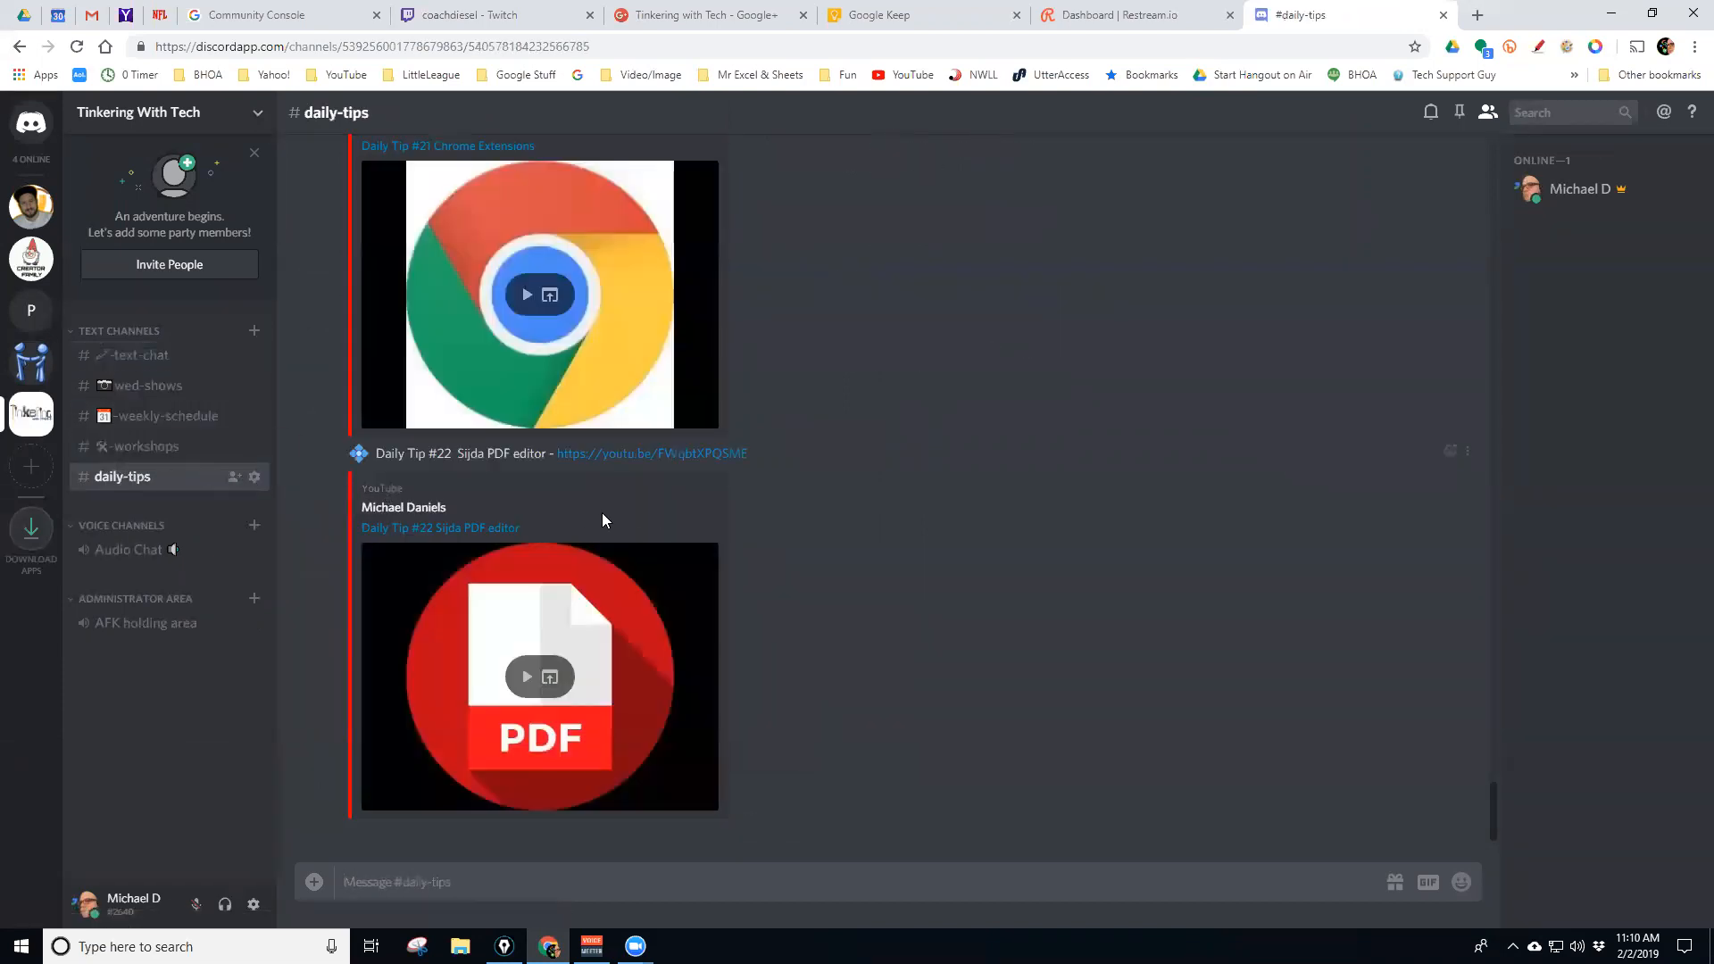
scroll(447, 544, "up", 1)
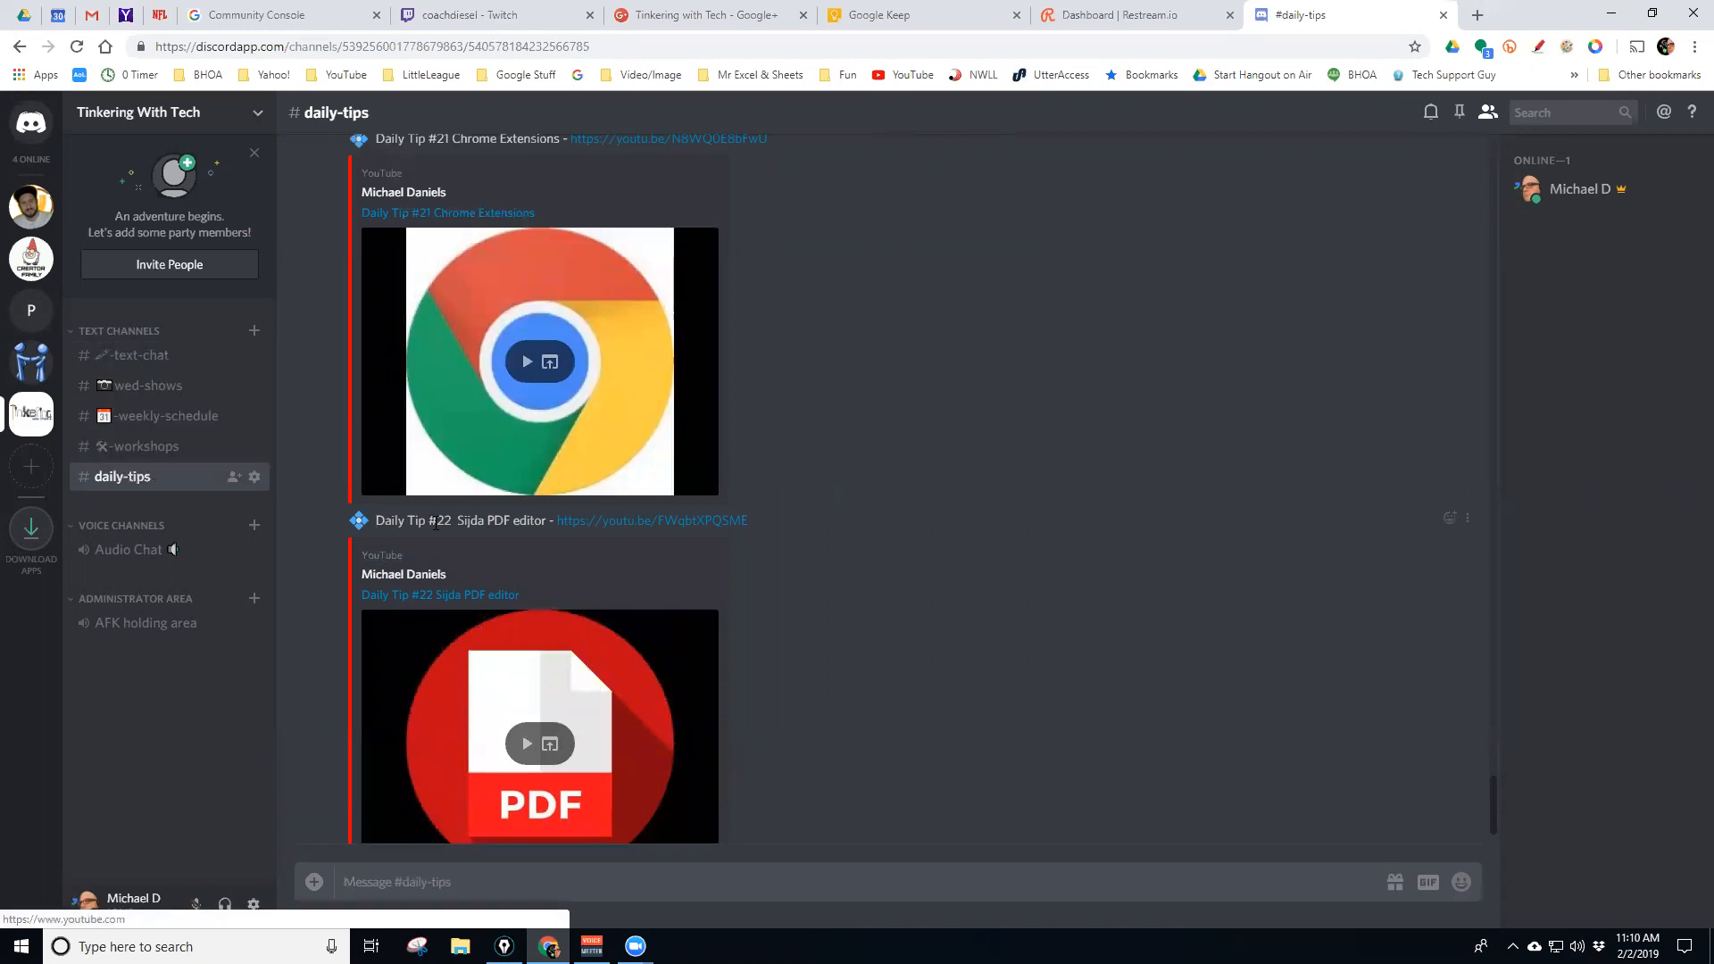
scroll(714, 536, "up", 3)
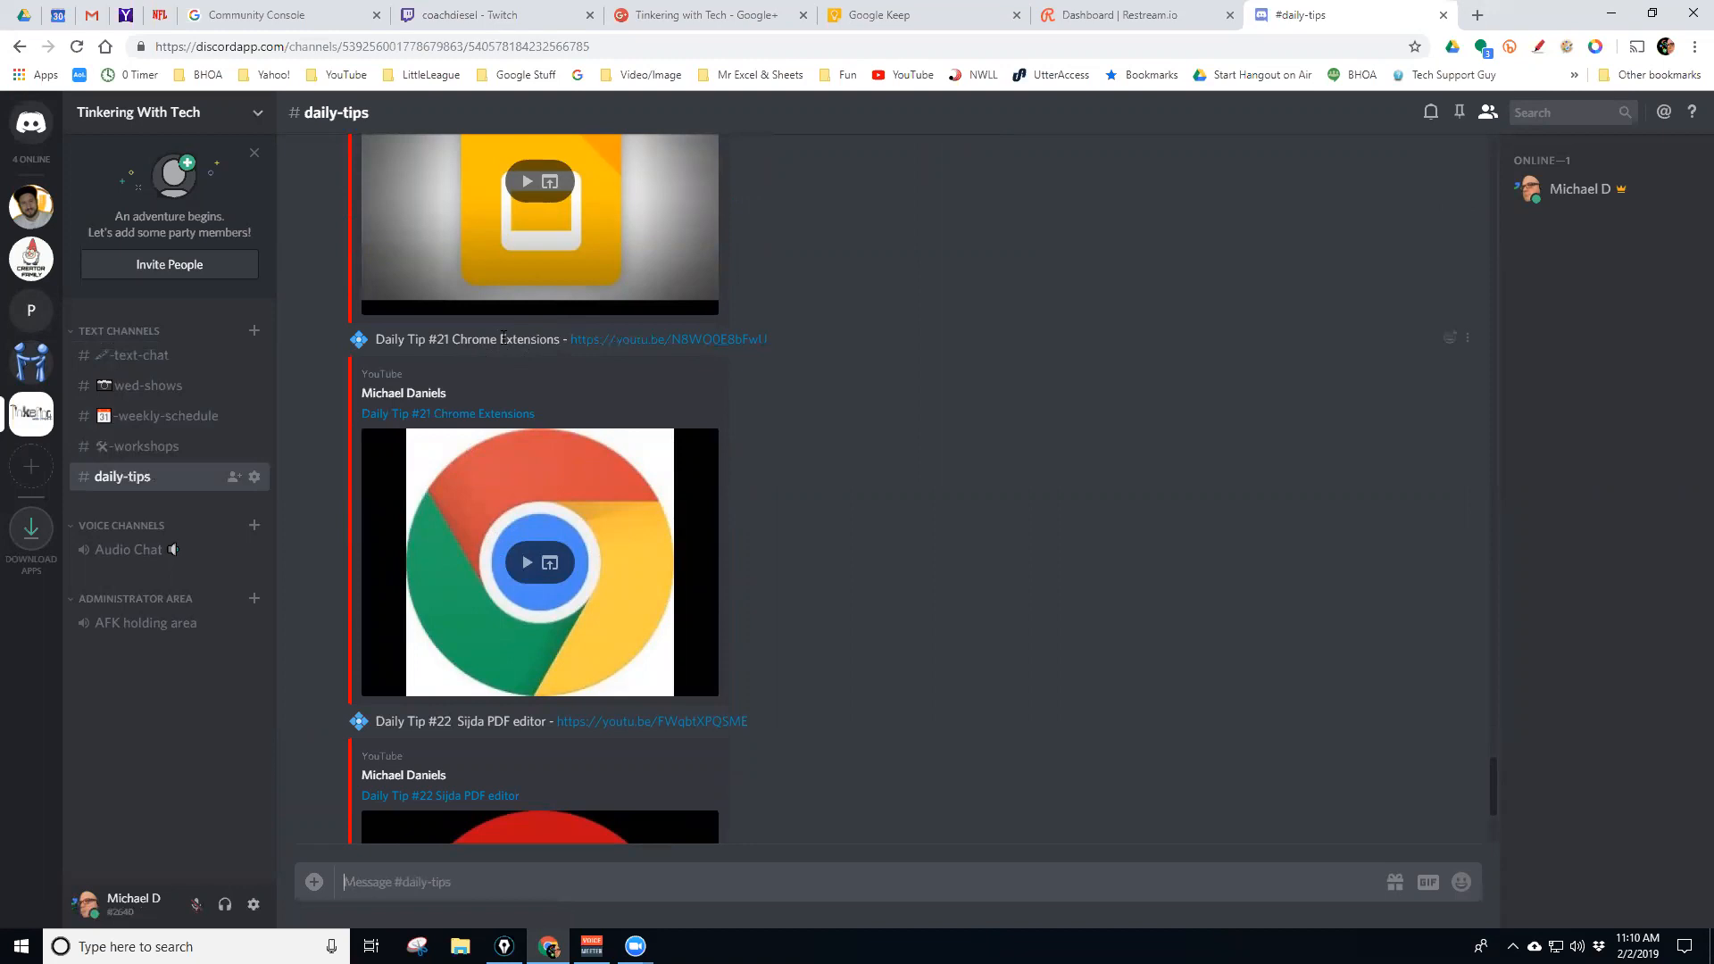
left_click(143, 395)
left_click(147, 420)
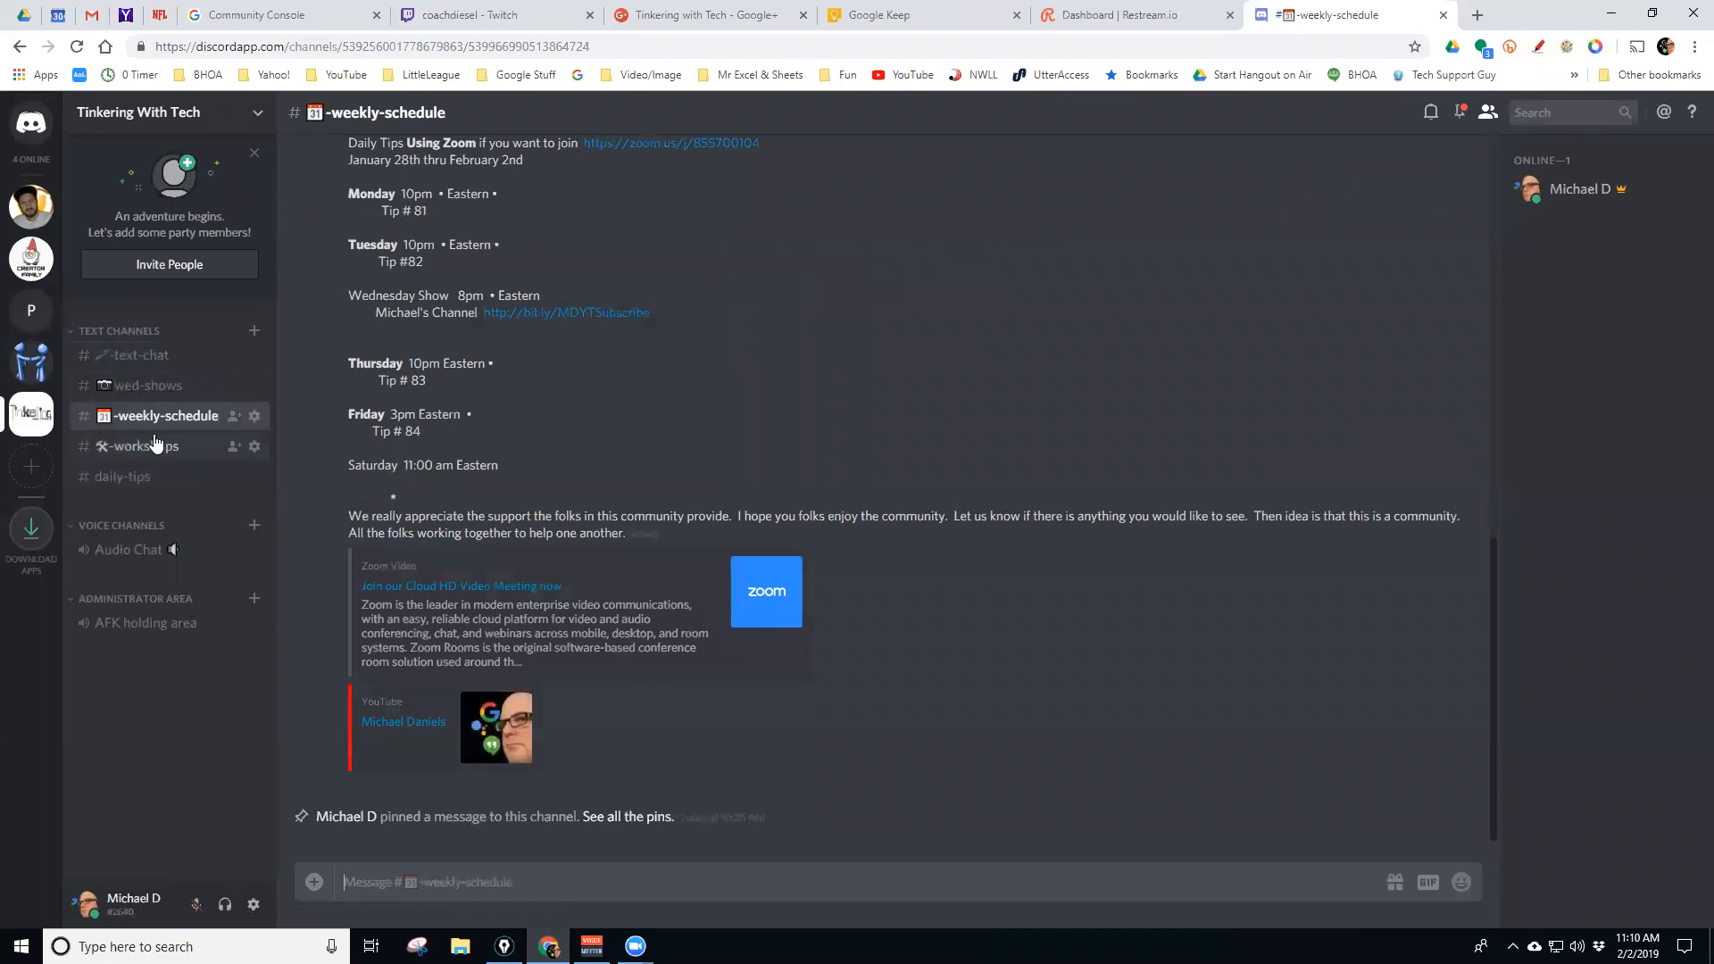
Back in User2User, play and pause the Blogger video embed, then open #member-blogs
left_click(27, 366)
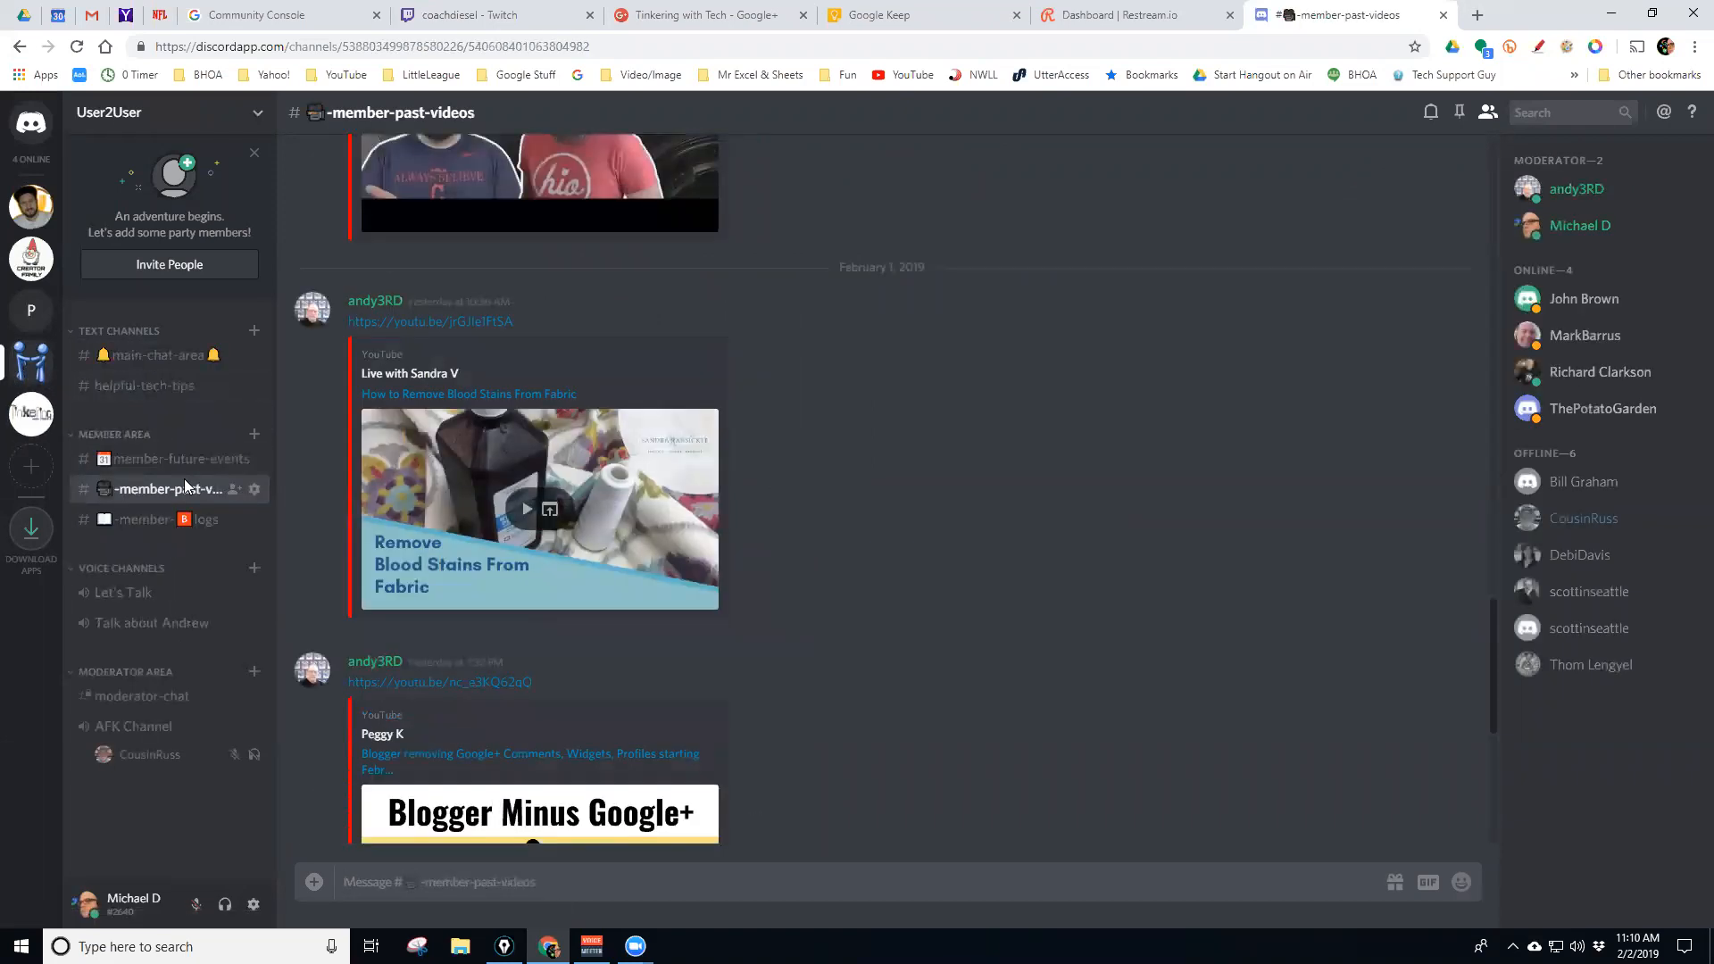
scroll(586, 541, "down", 3)
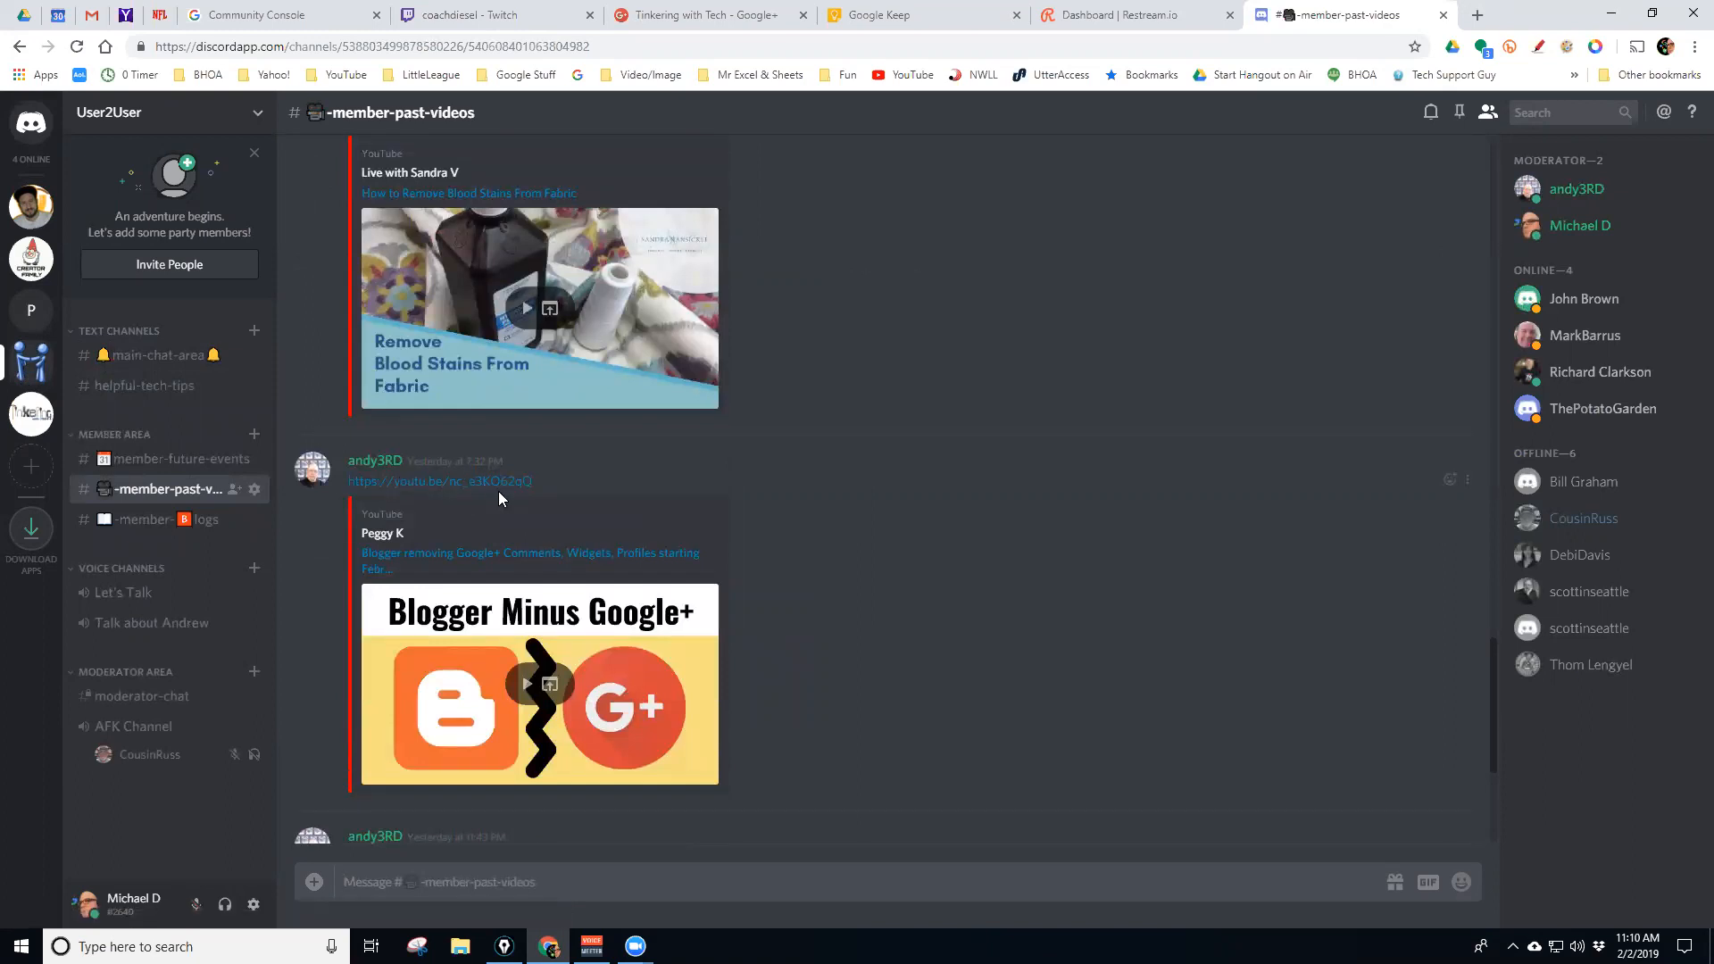
scroll(620, 601, "down", 1)
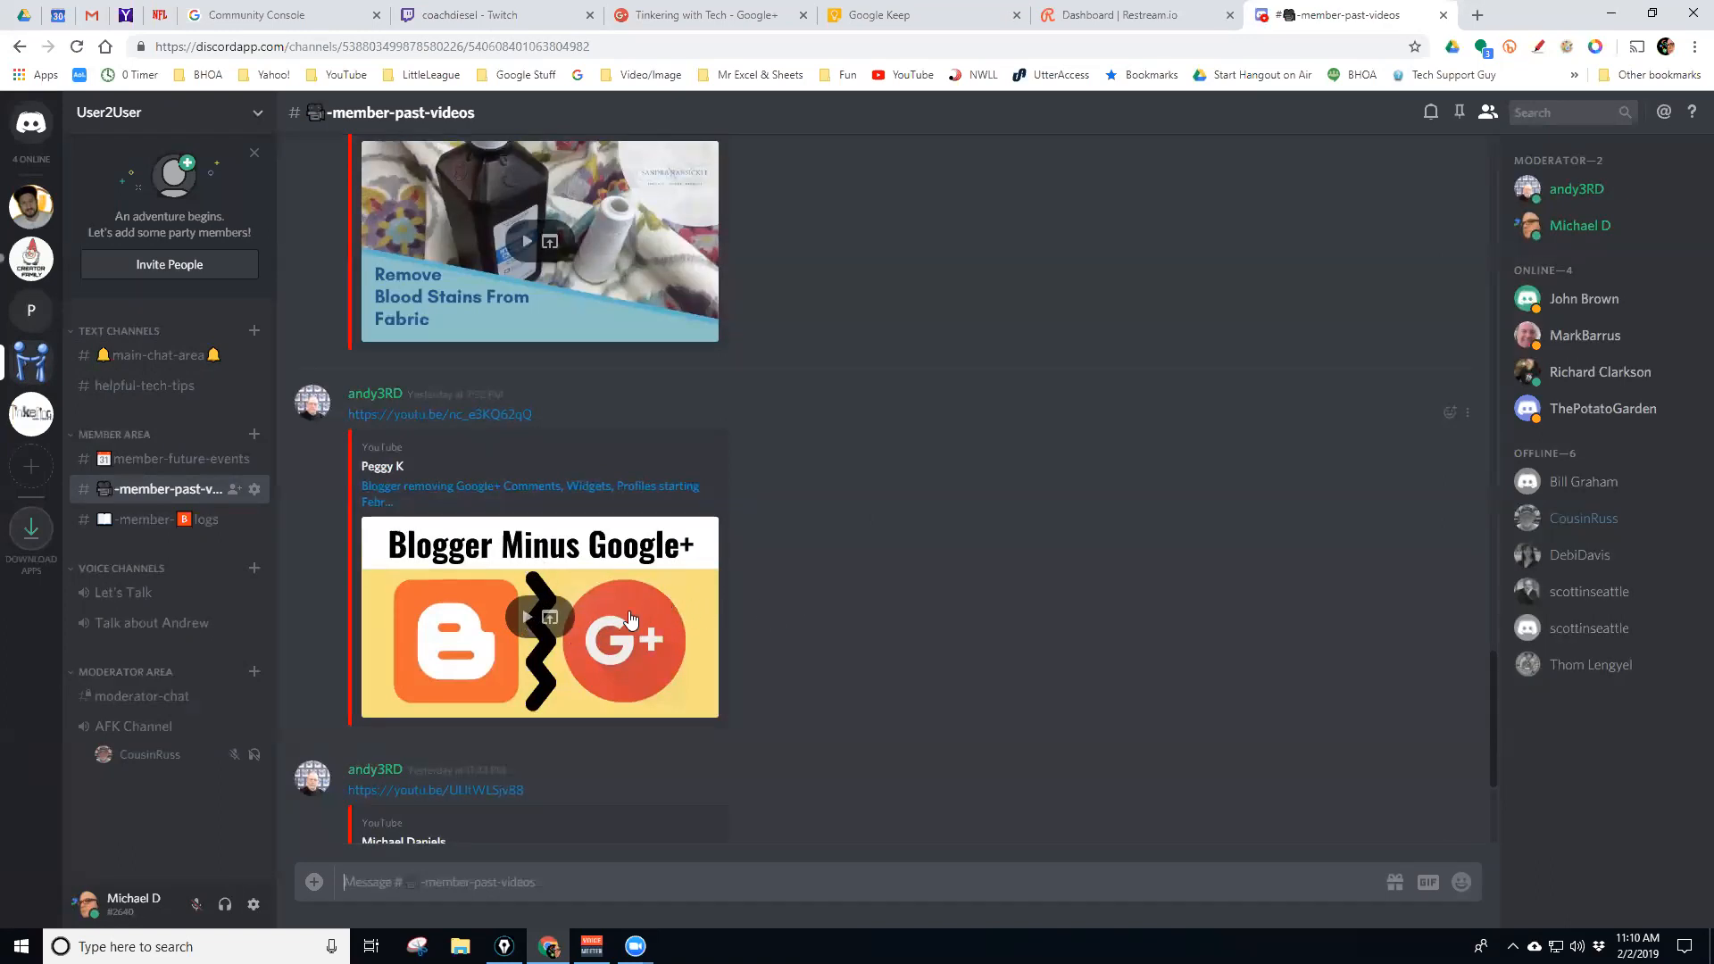
left_click(526, 619)
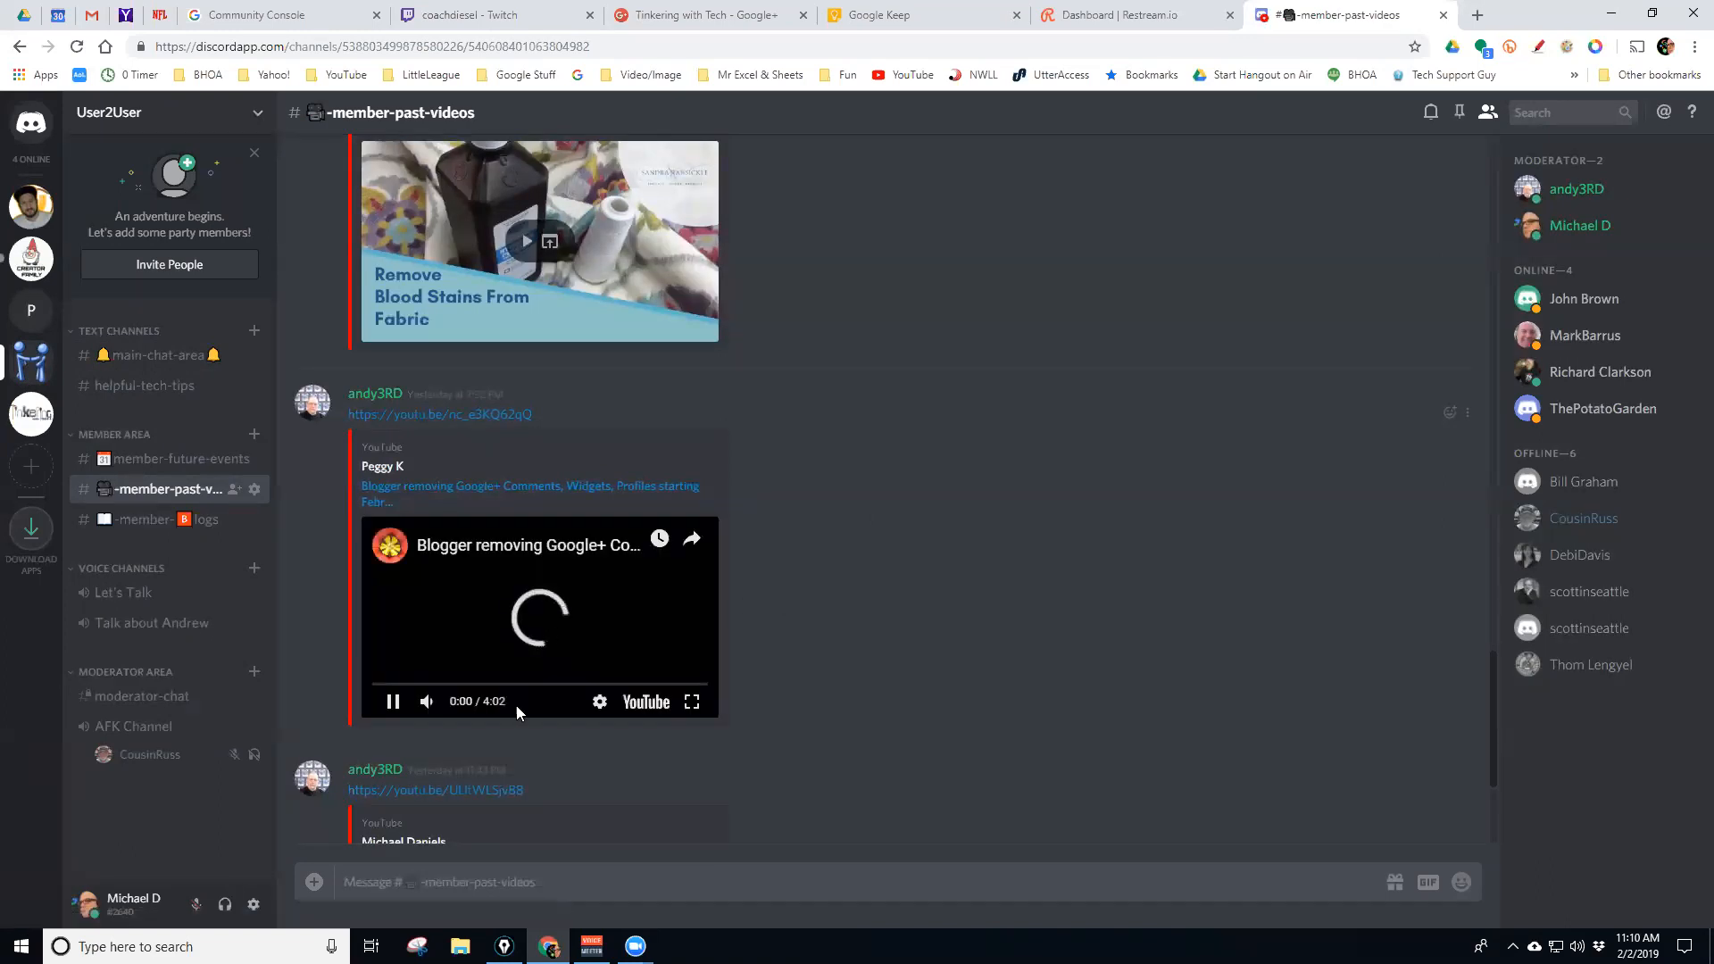
left_click(395, 703)
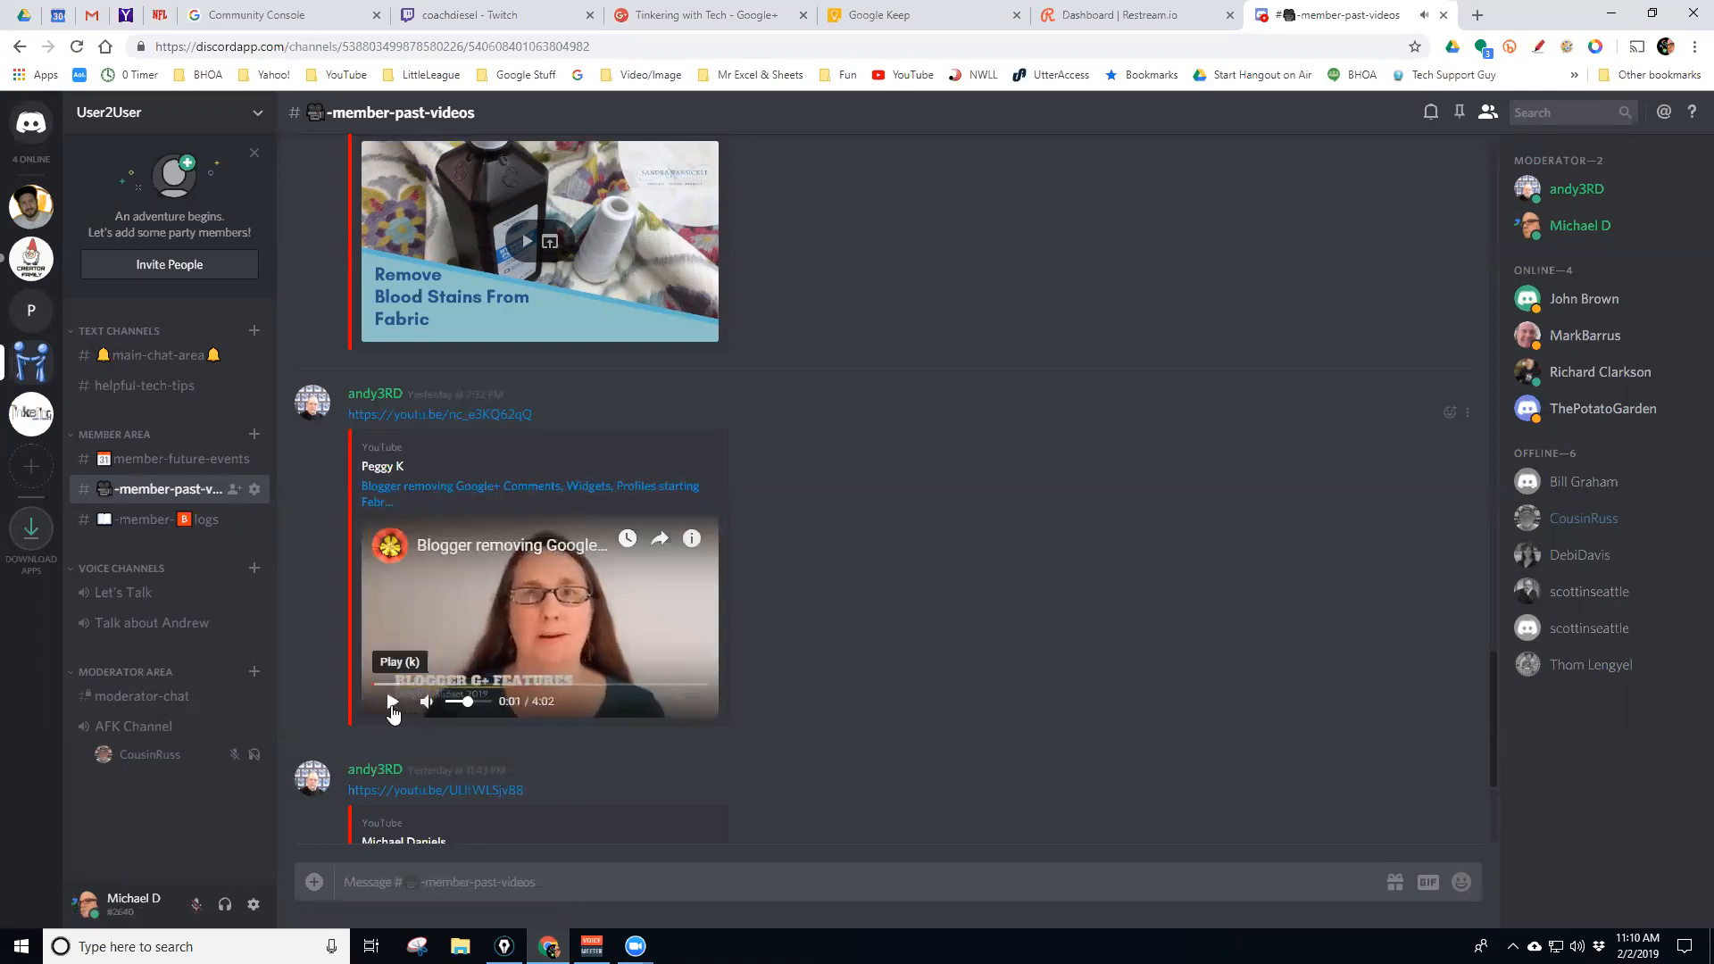
left_click(143, 527)
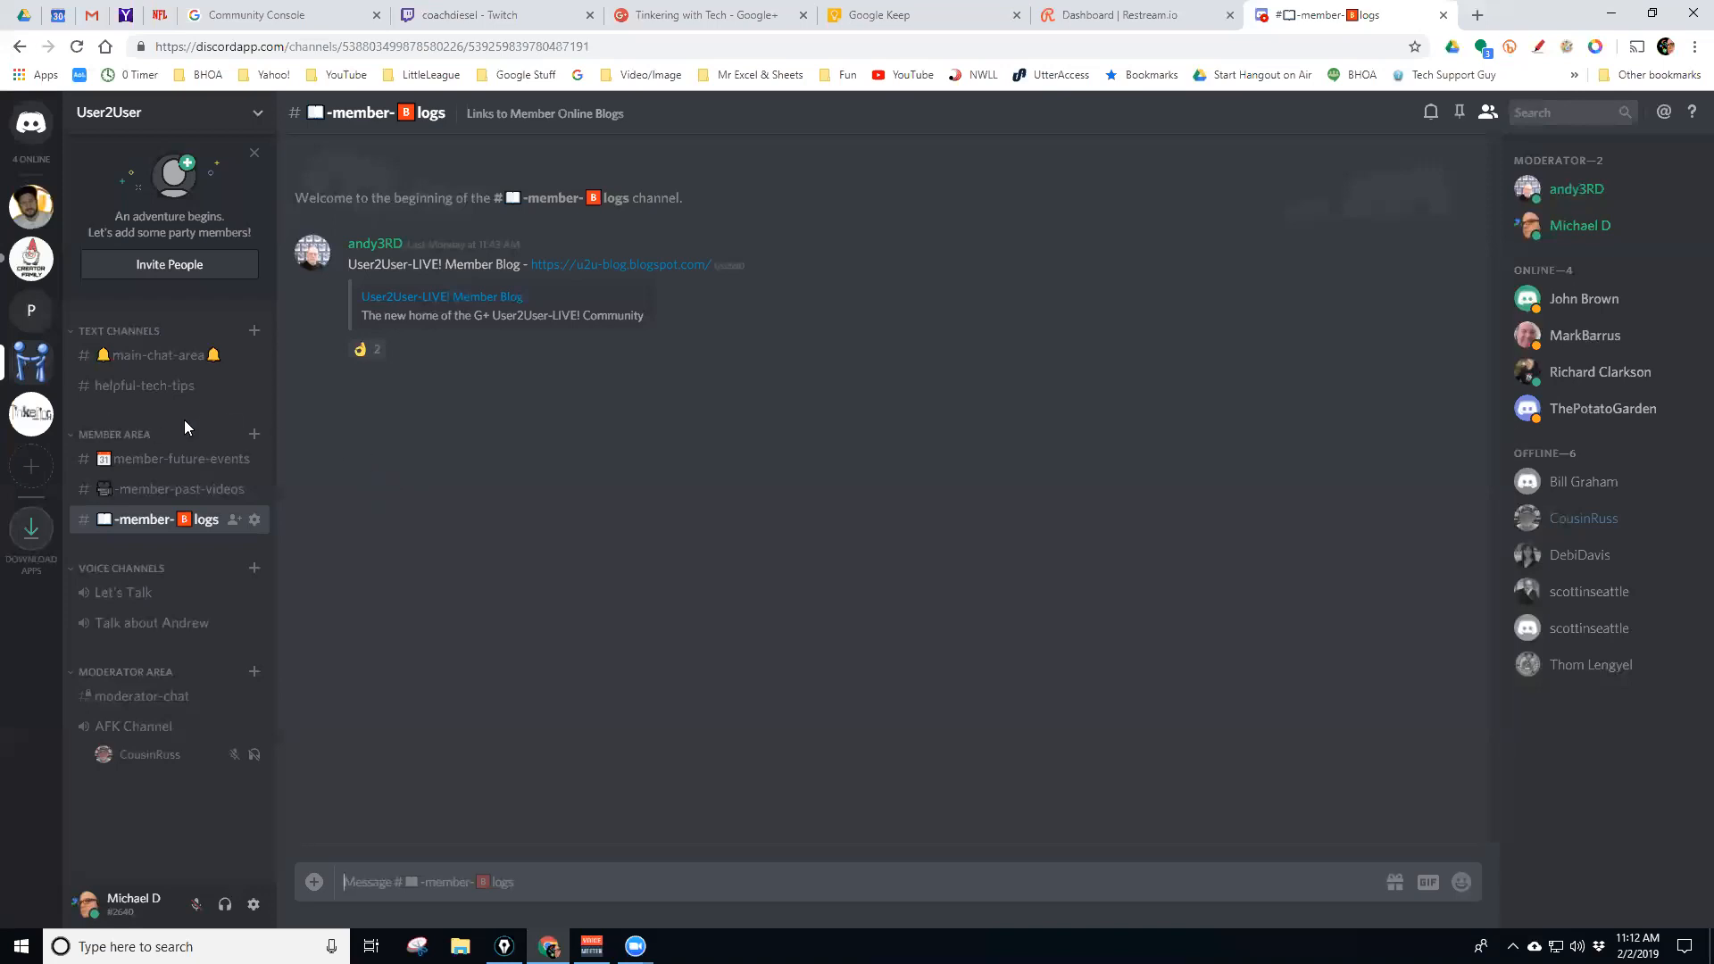
Go via Tinkering With Tech and User2User to PotatoGarden's #gardenofpotatoes channel
left_click(32, 421)
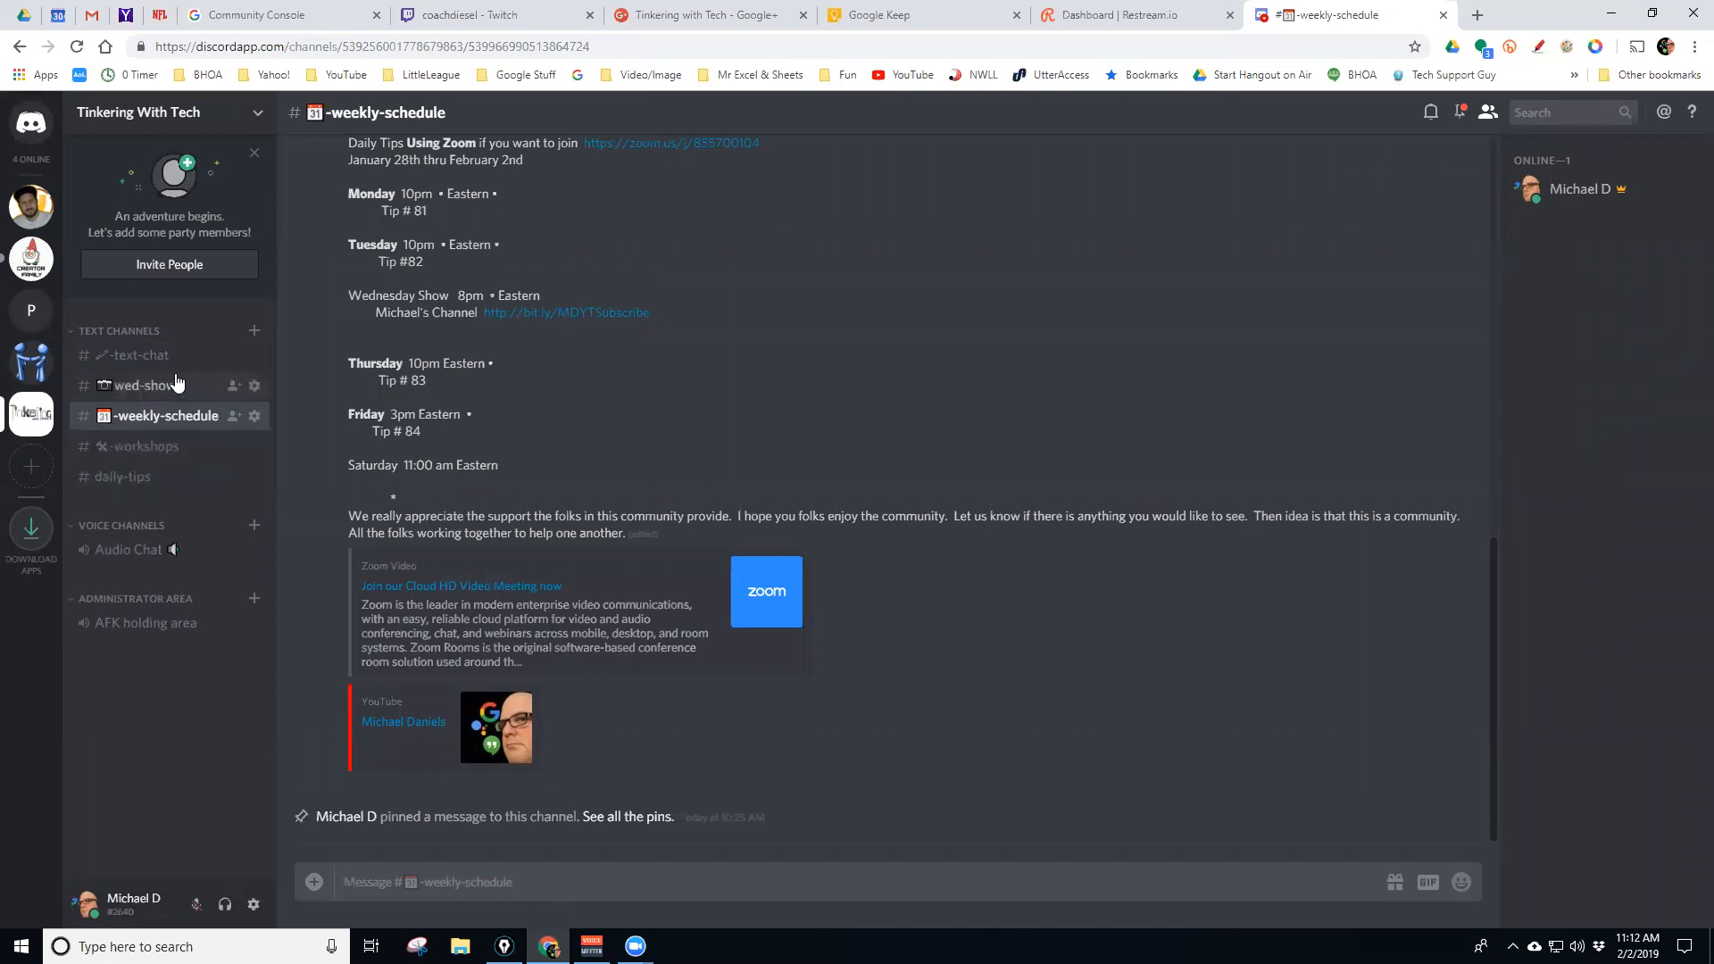
left_click(32, 362)
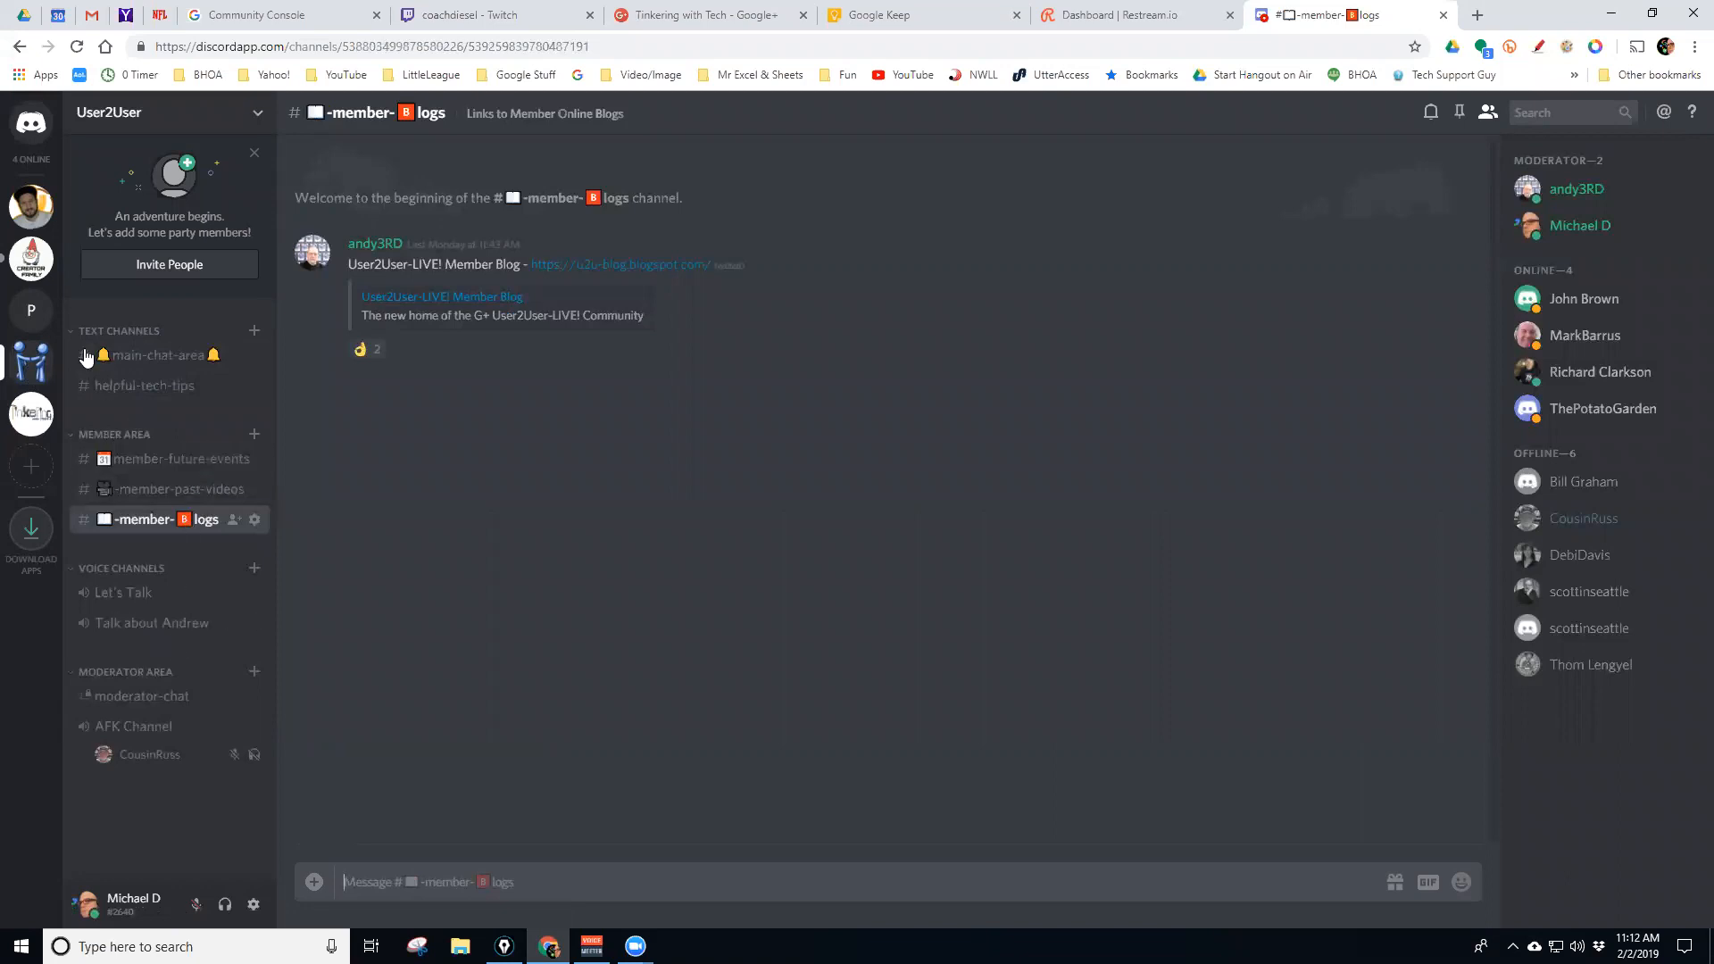
left_click(33, 315)
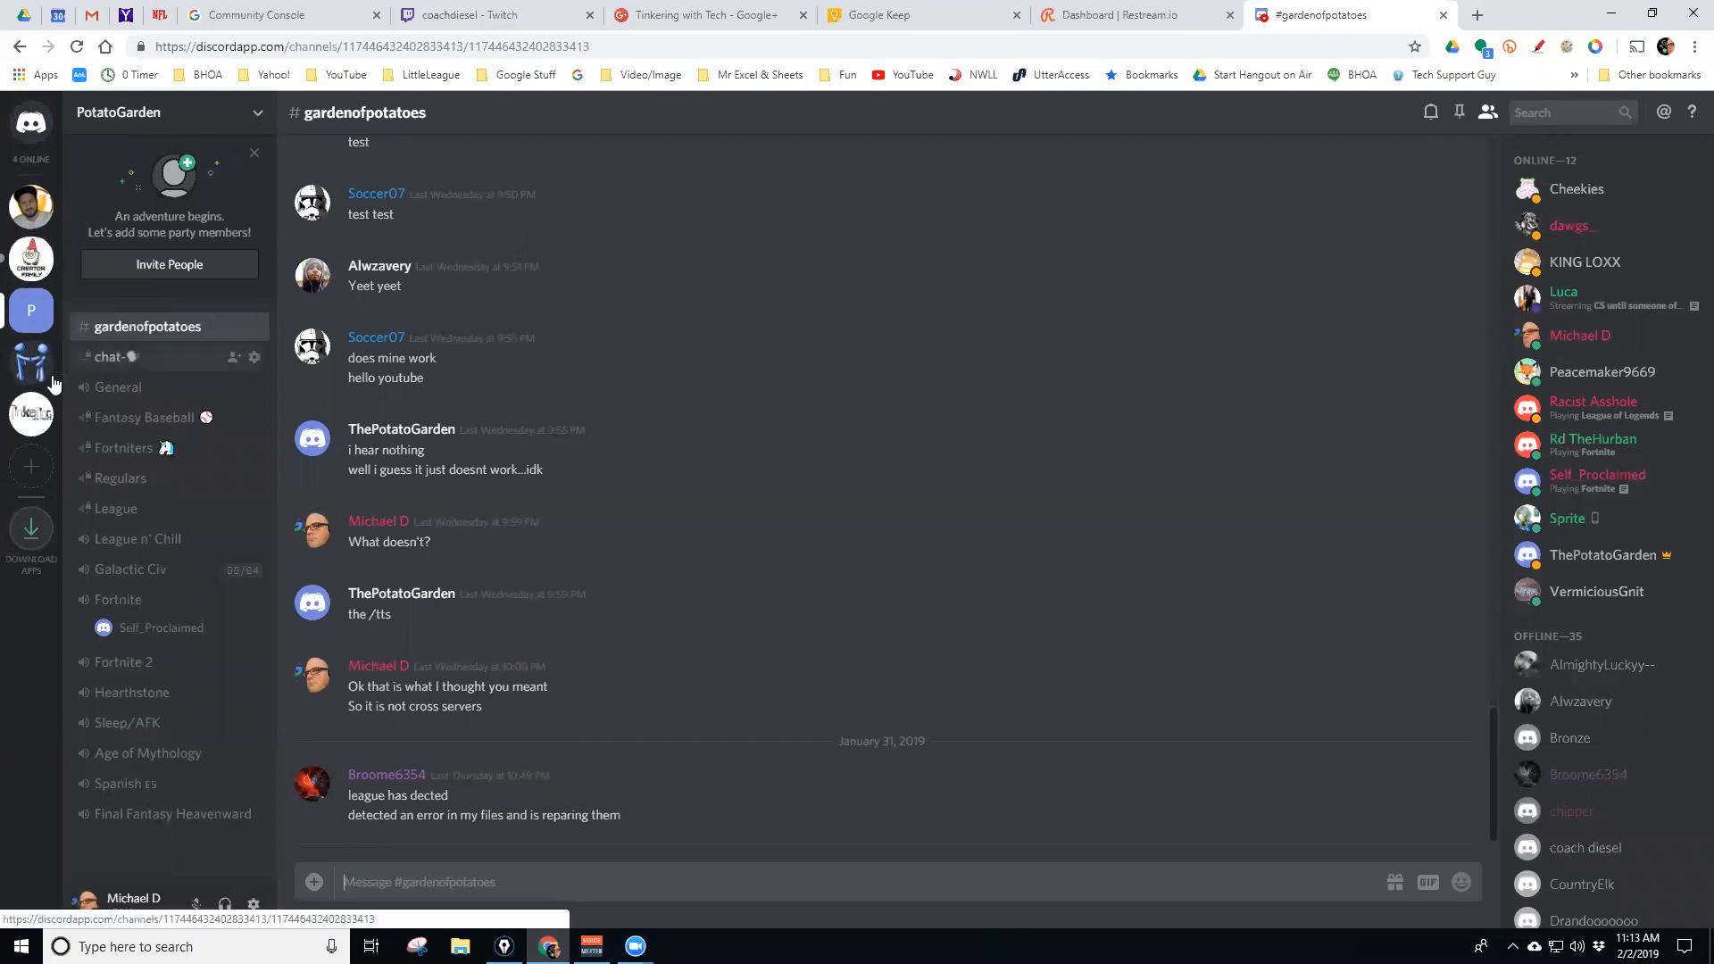
Switch to the creator family server and view #videos, then #general
left_click(33, 268)
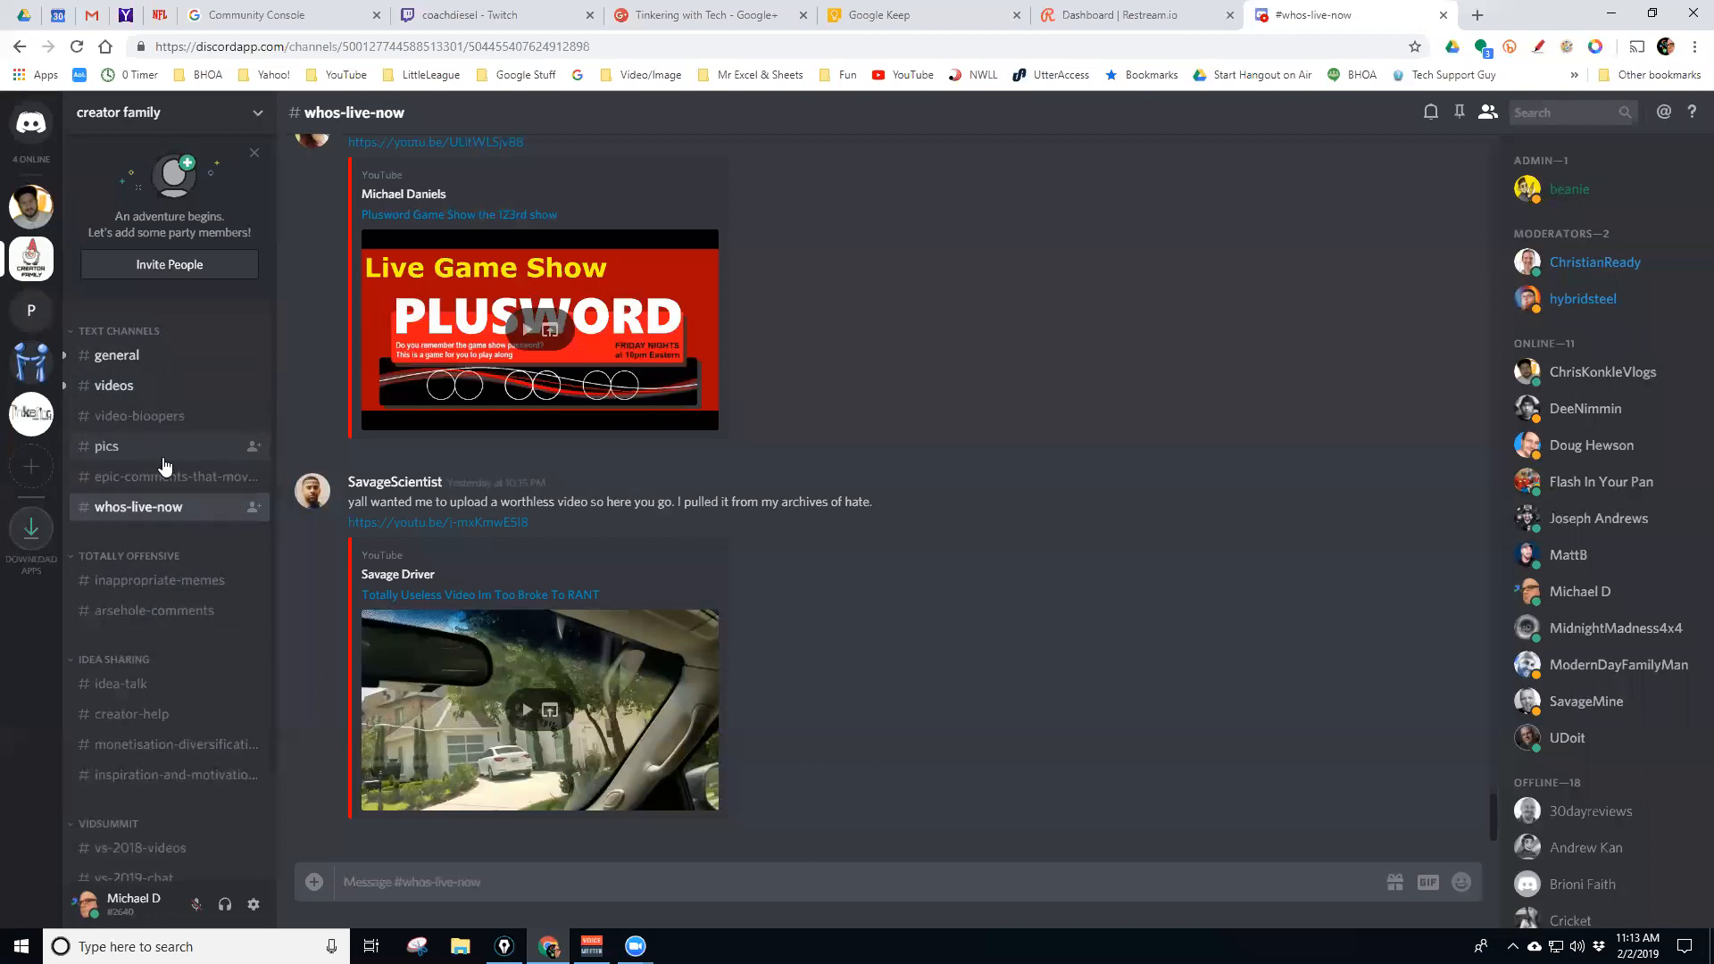
left_click(142, 396)
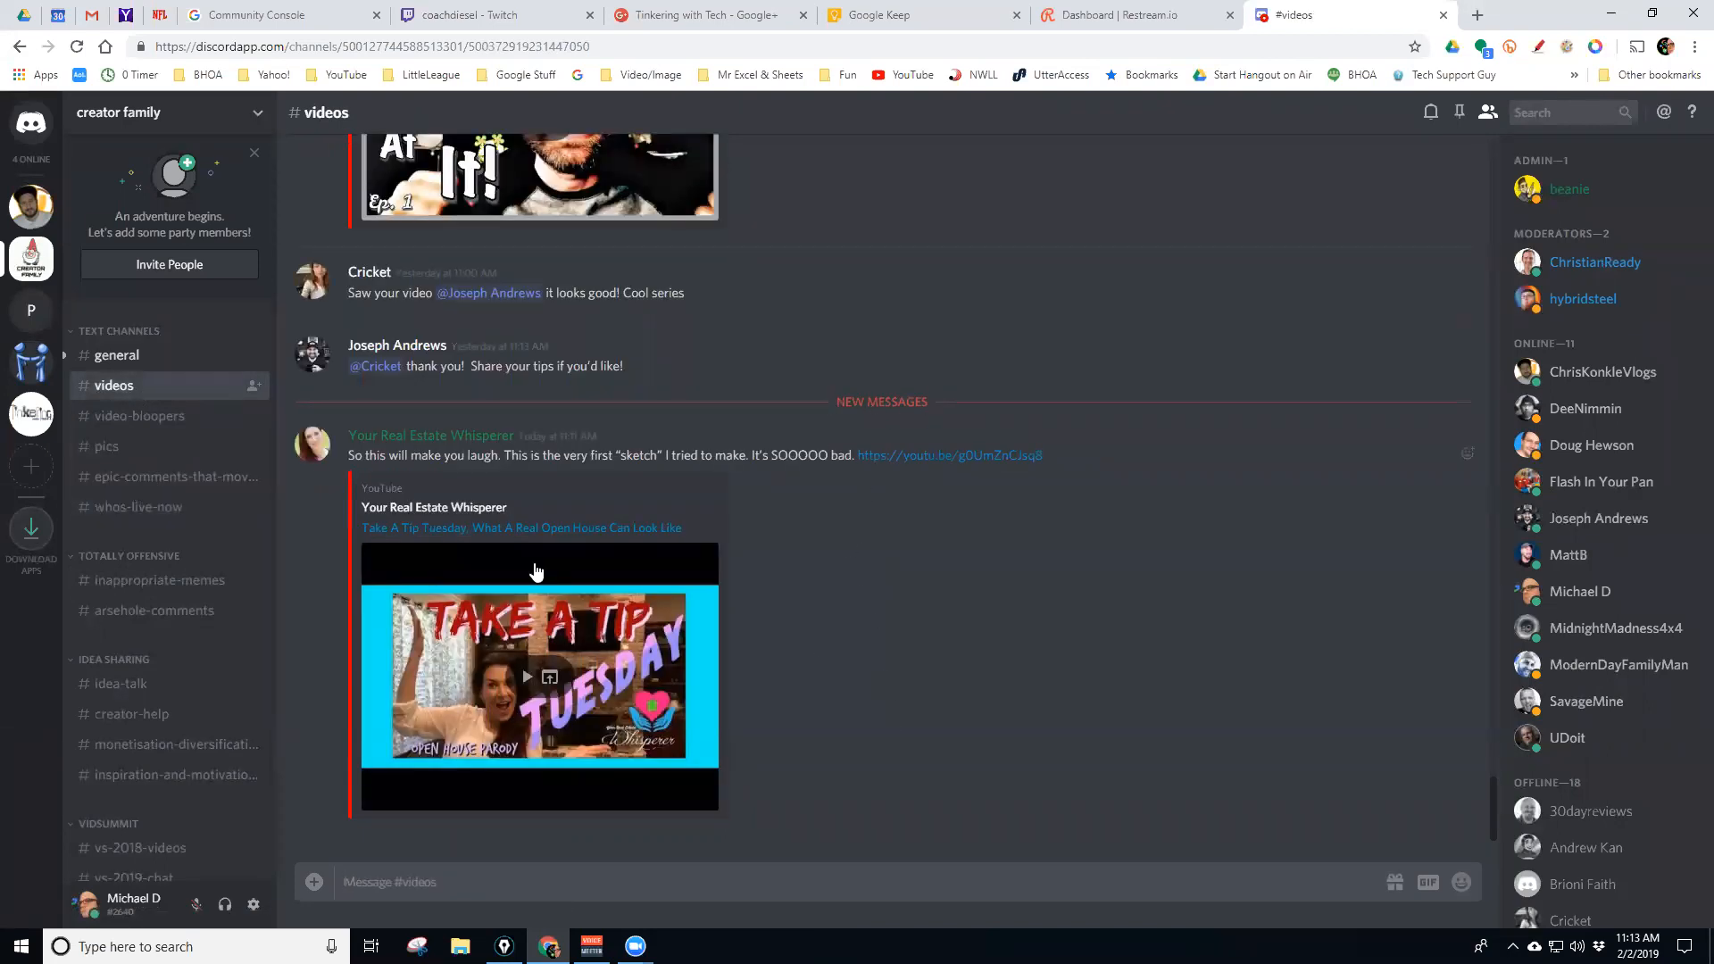
left_click(105, 355)
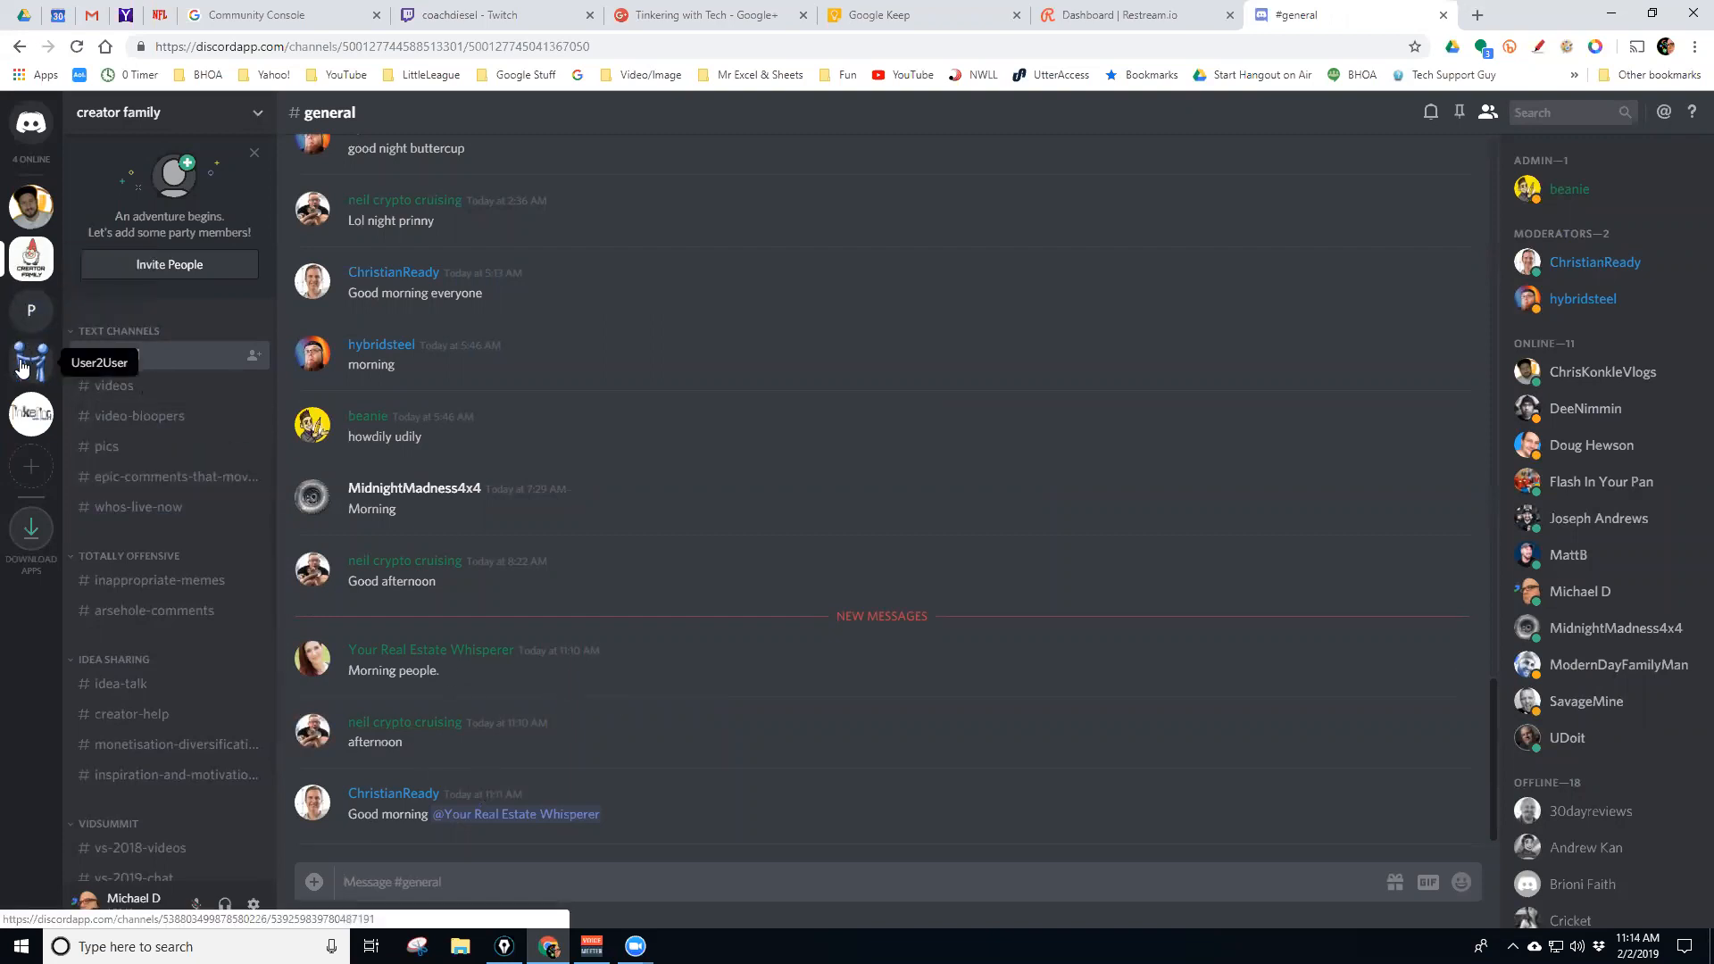
Go from User2User to Tinkering With Tech and back, then open #main-chat-area
left_click(23, 366)
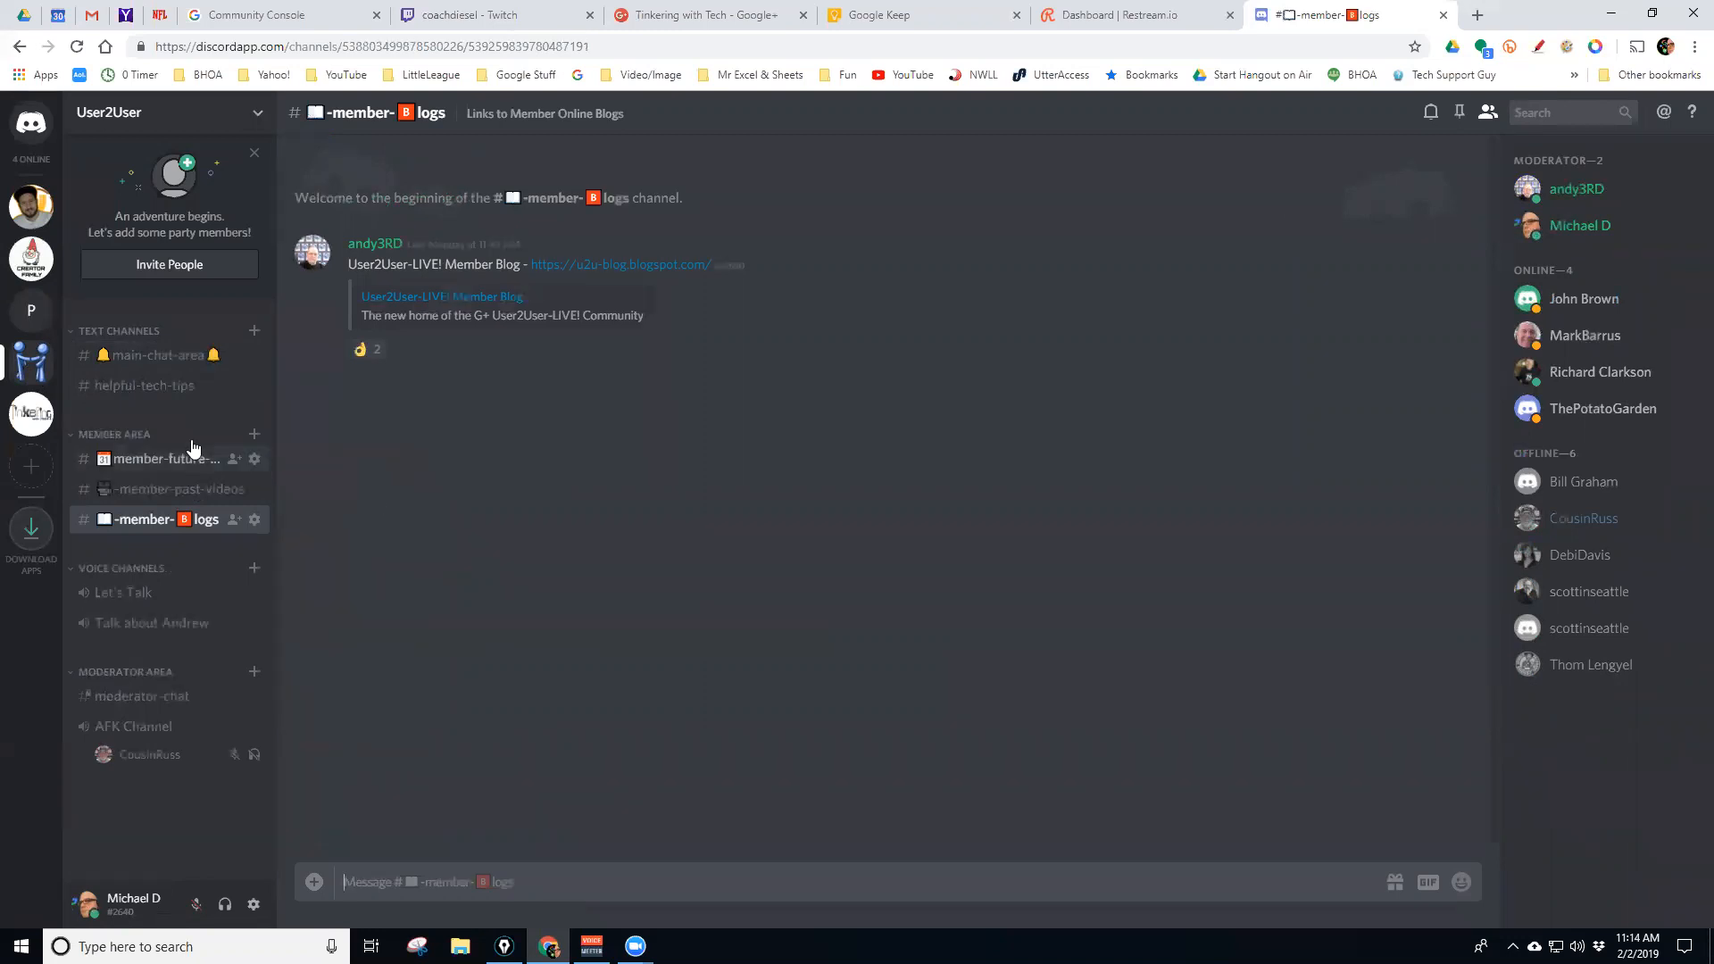
left_click(37, 411)
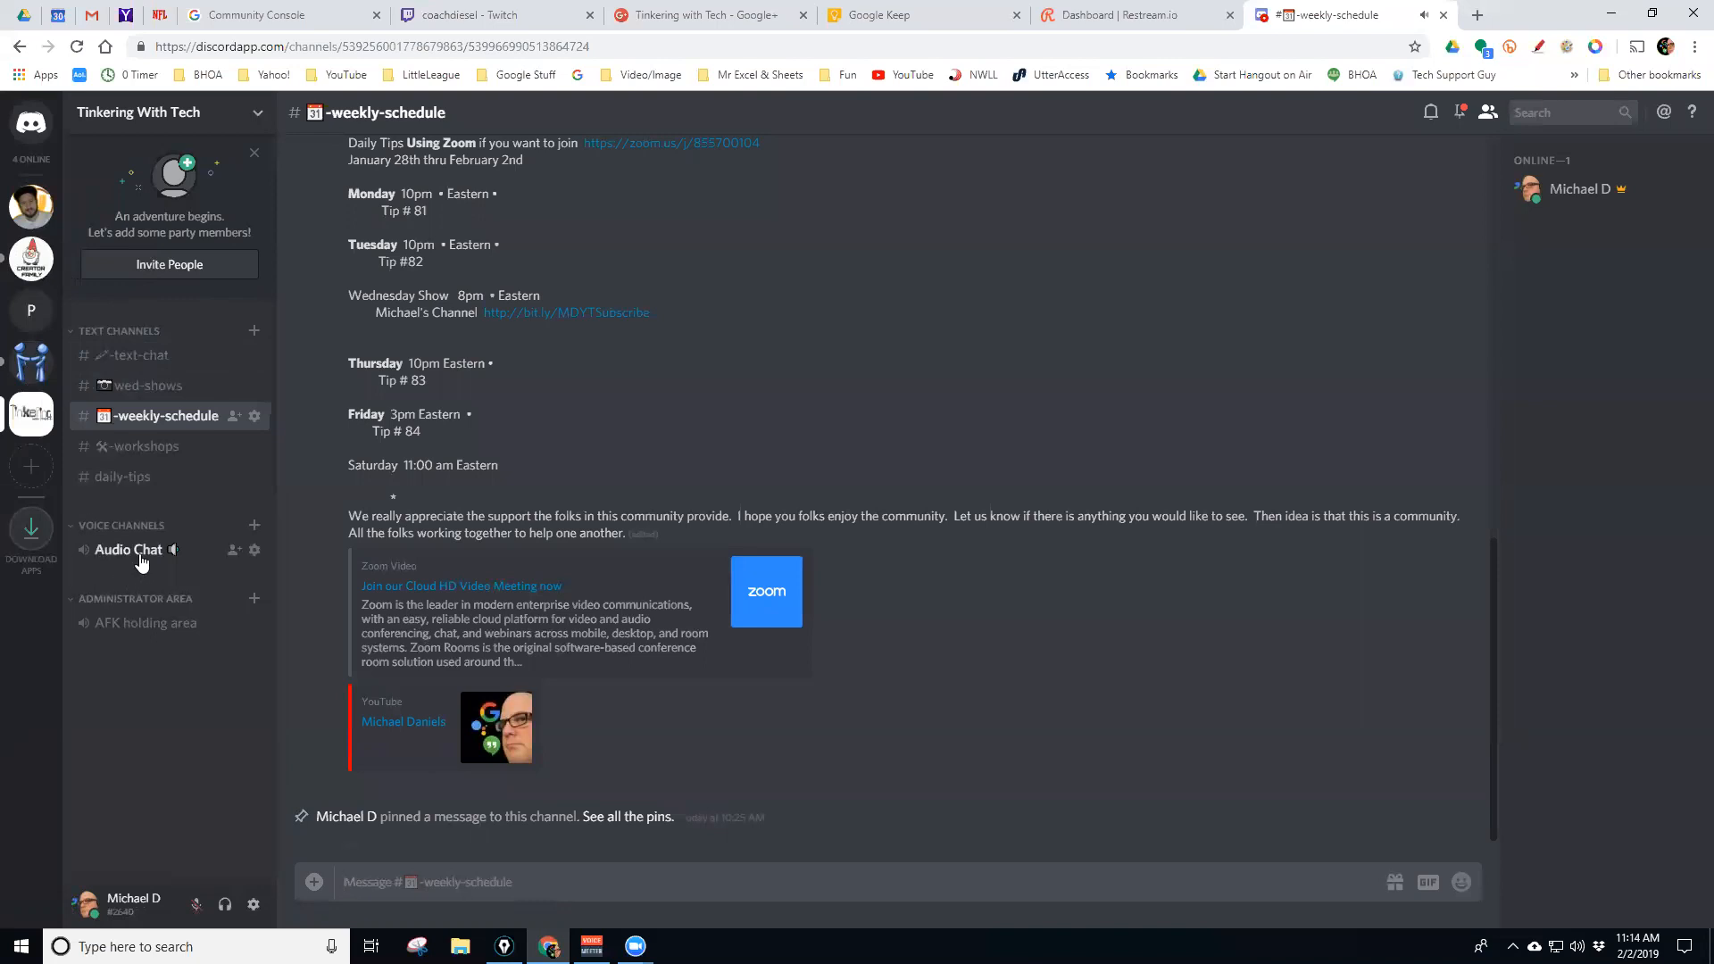
left_click(26, 364)
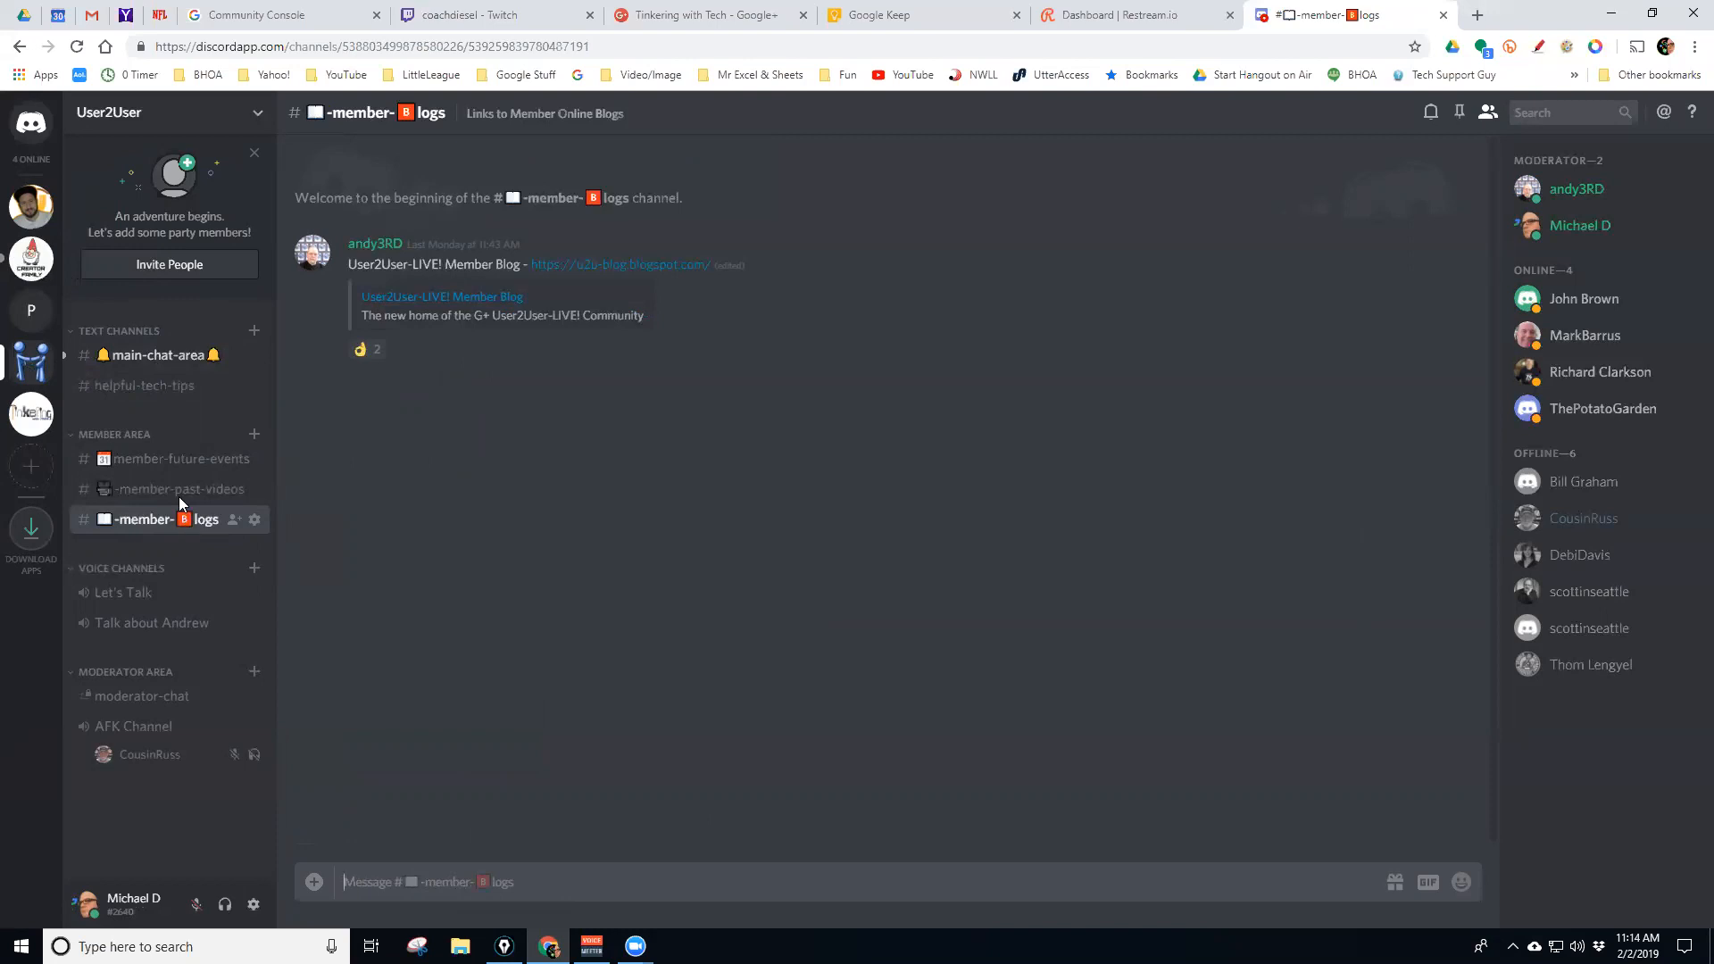
left_click(156, 361)
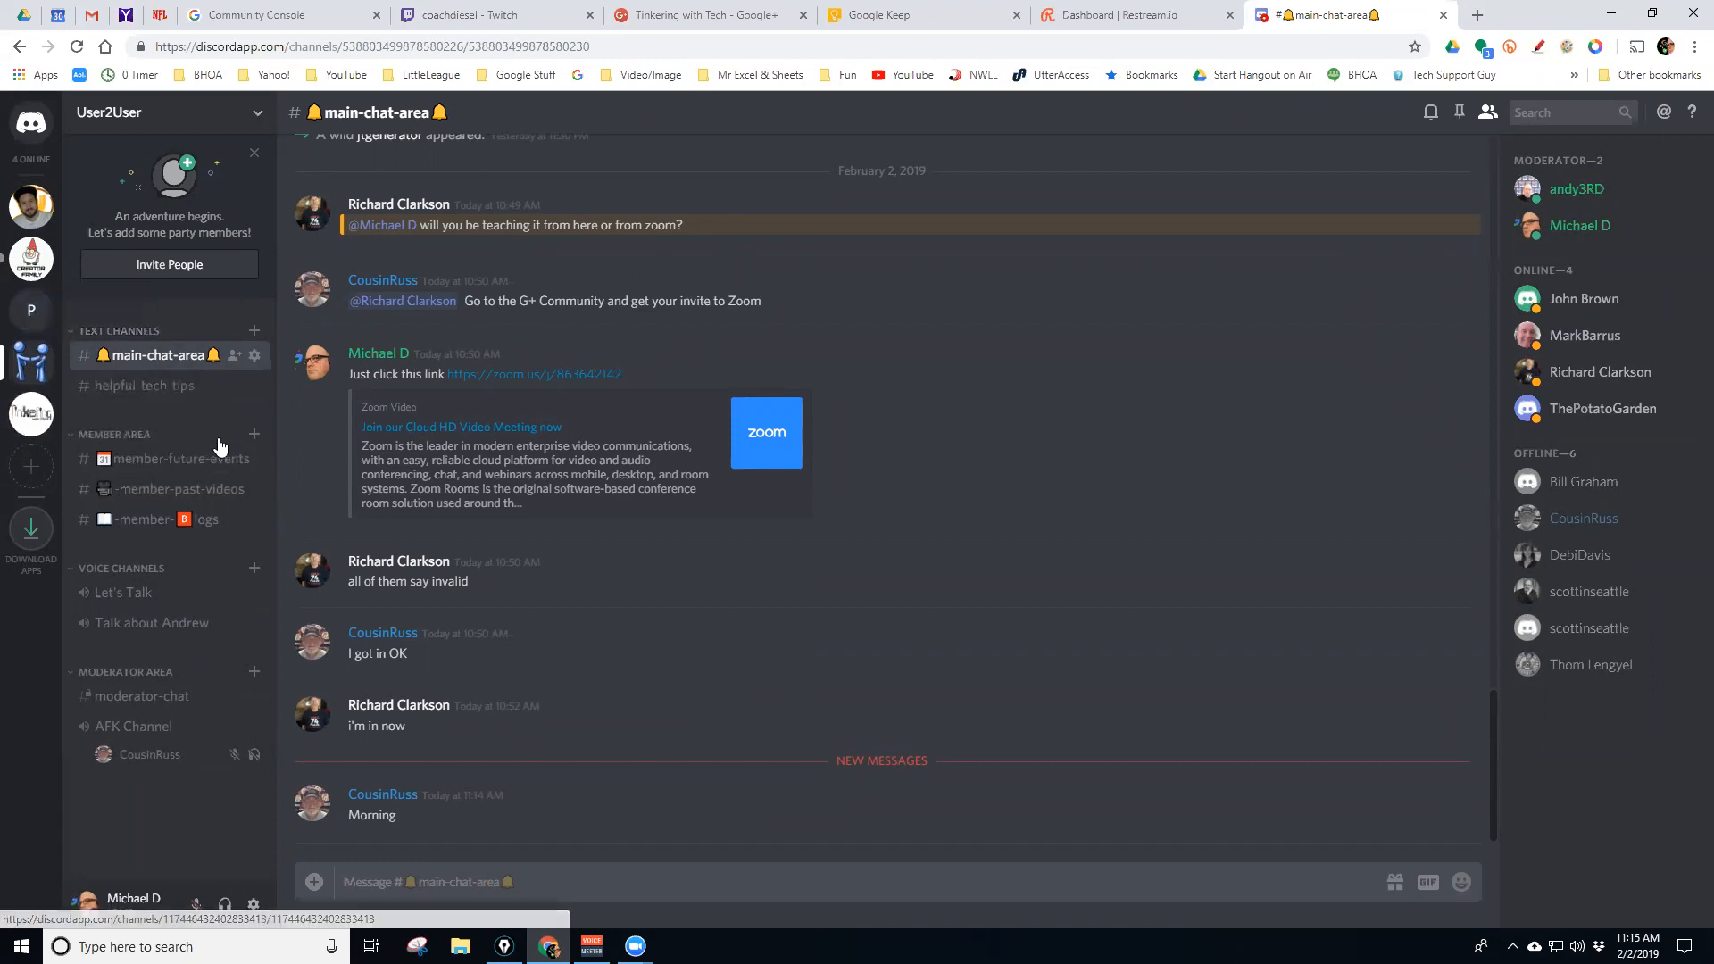
Pass through creator family and PotatoGarden, then return to User2User's #main-chat-area
left_click(30, 274)
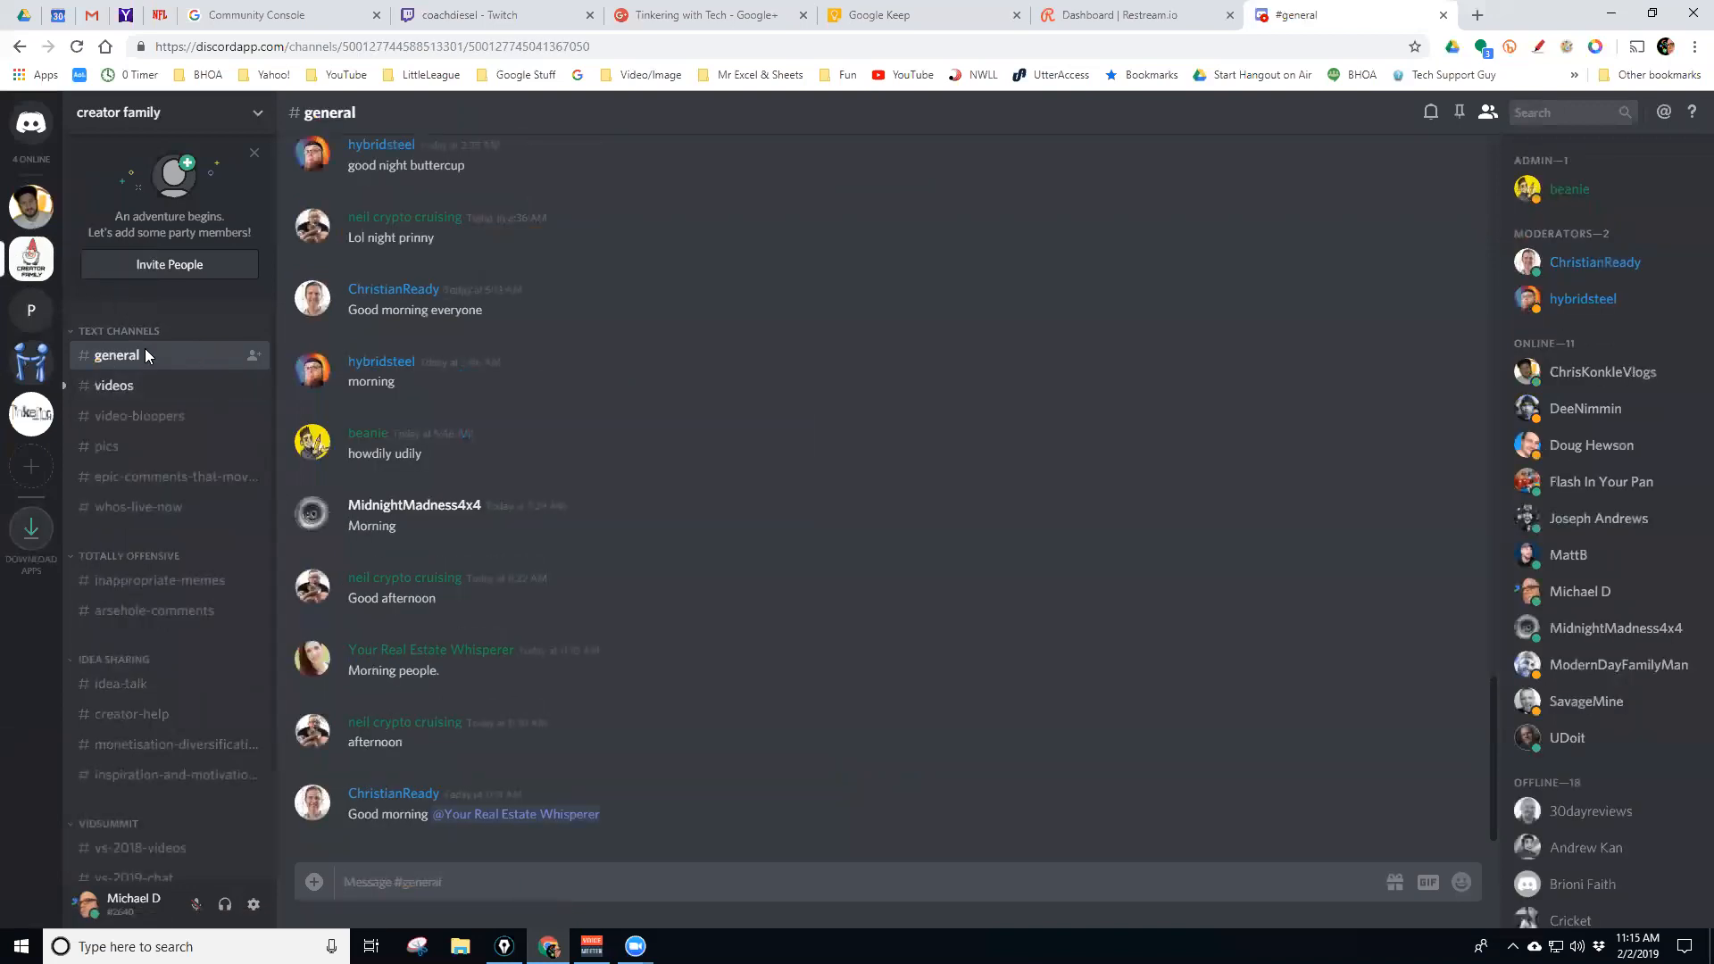
scroll(111, 396, "down", 3)
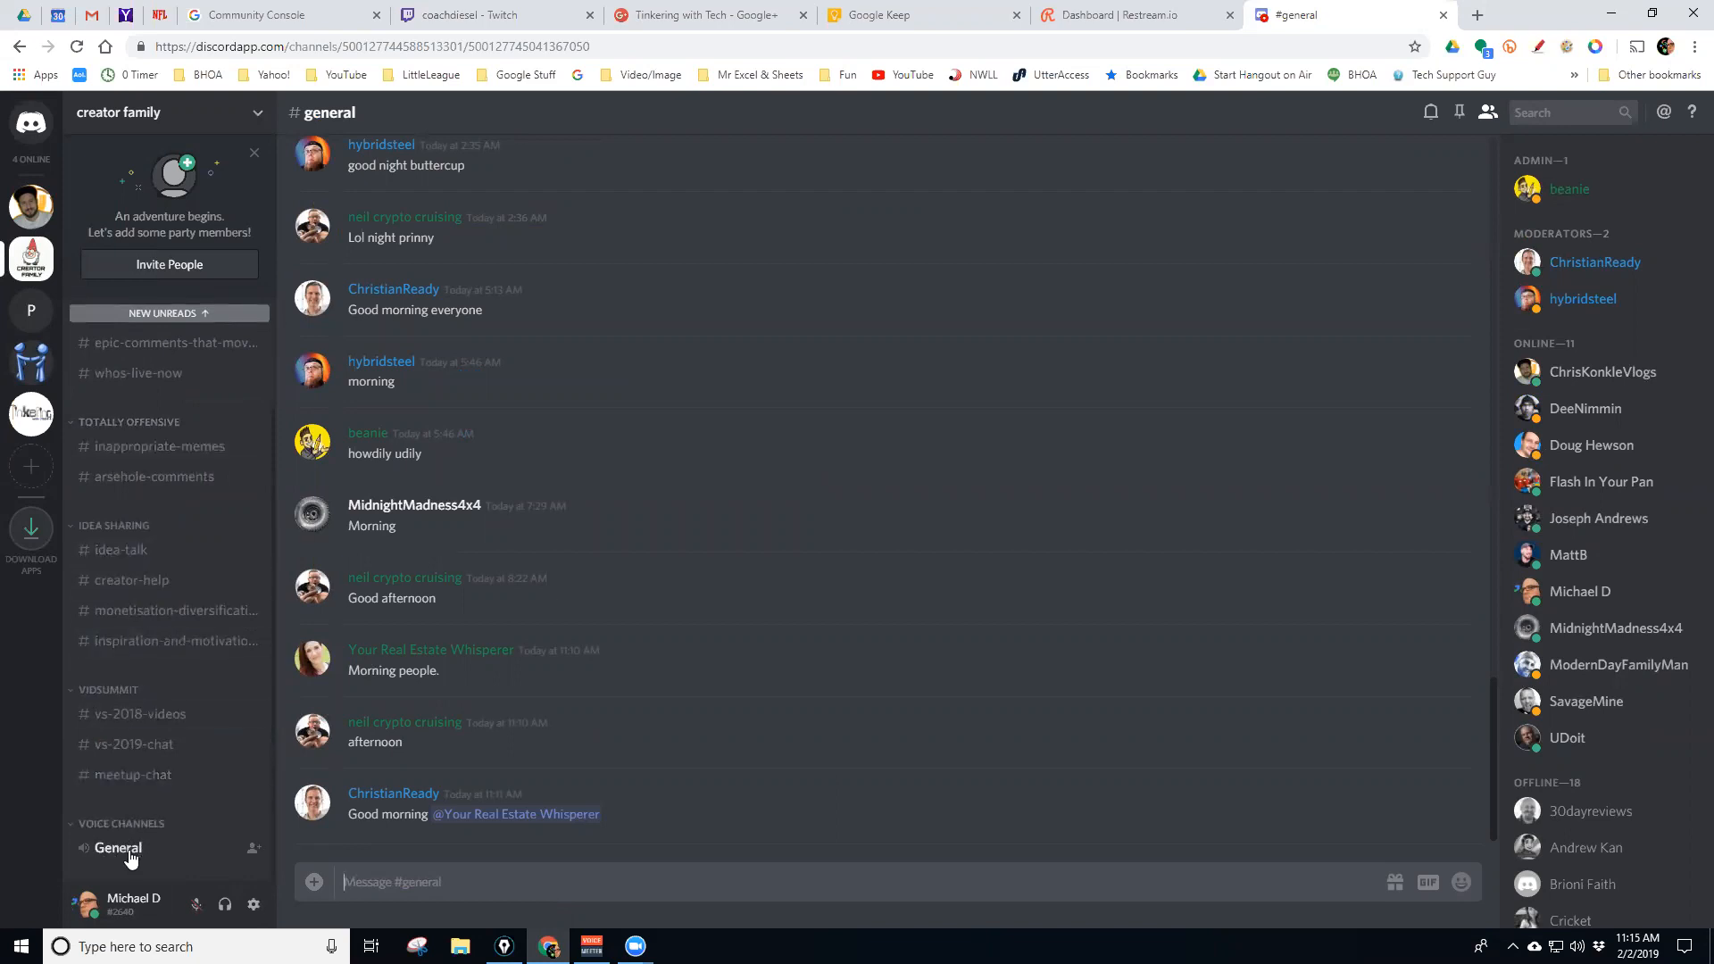
left_click(32, 310)
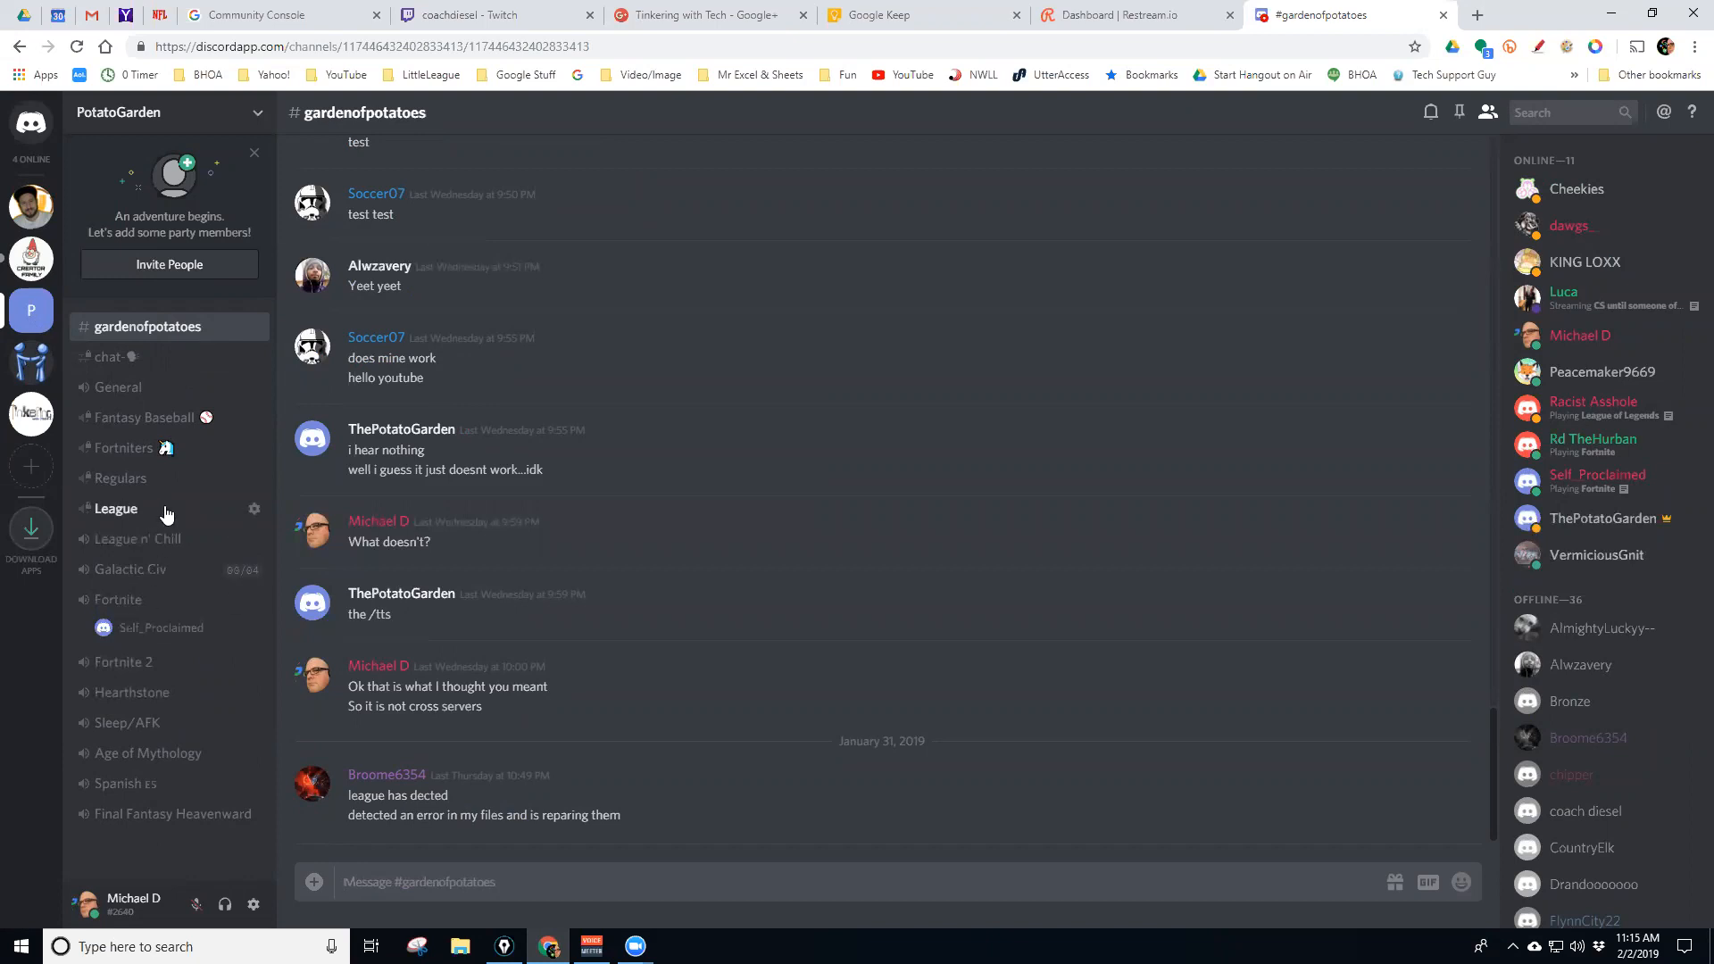
left_click(32, 362)
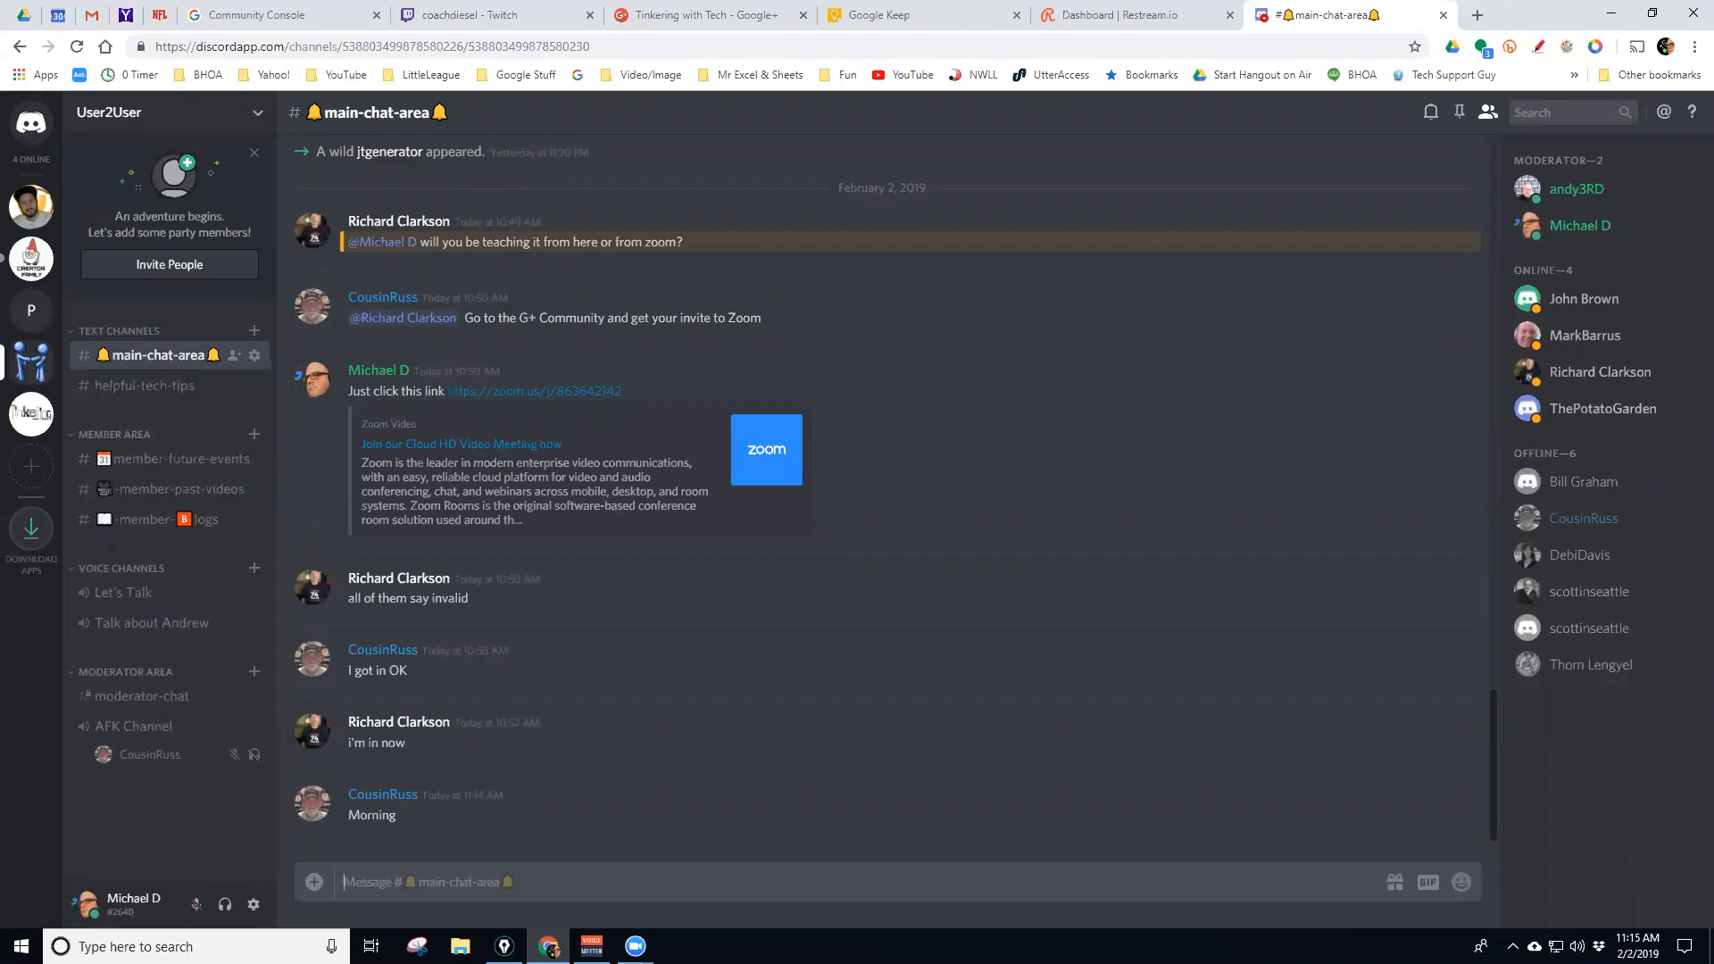
left_click(1147, 212)
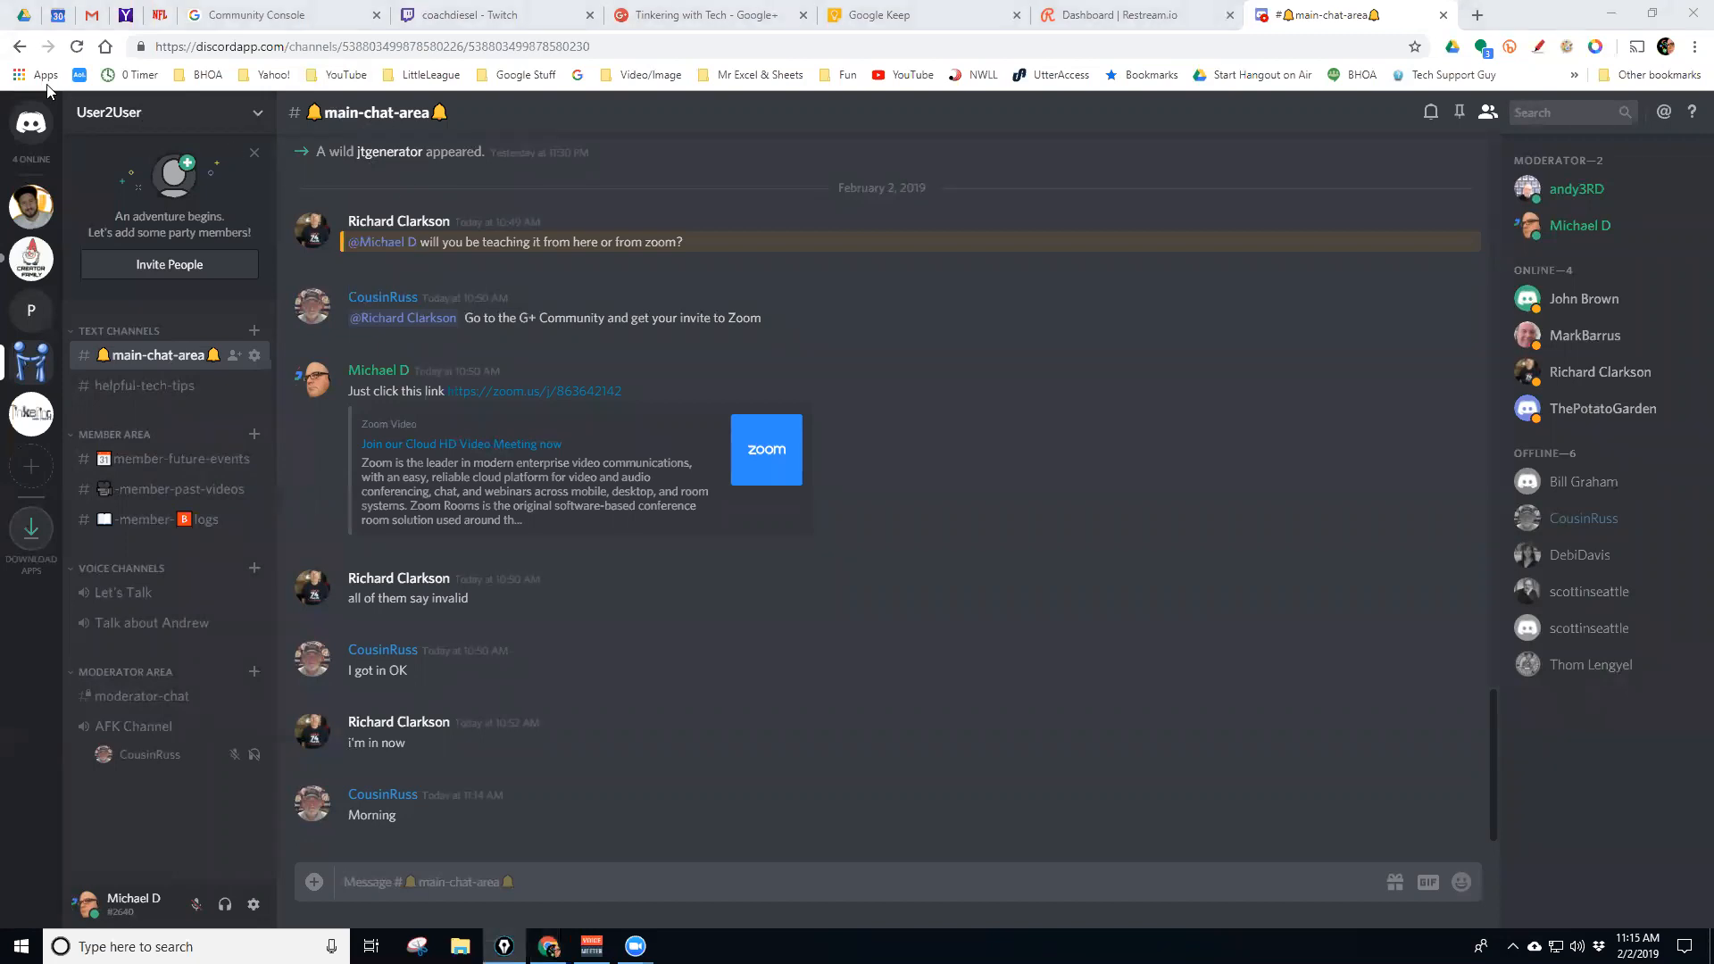
In User2User, open #member-past-videos and then #member-blogs
left_click_drag(55, 95, 498, 145)
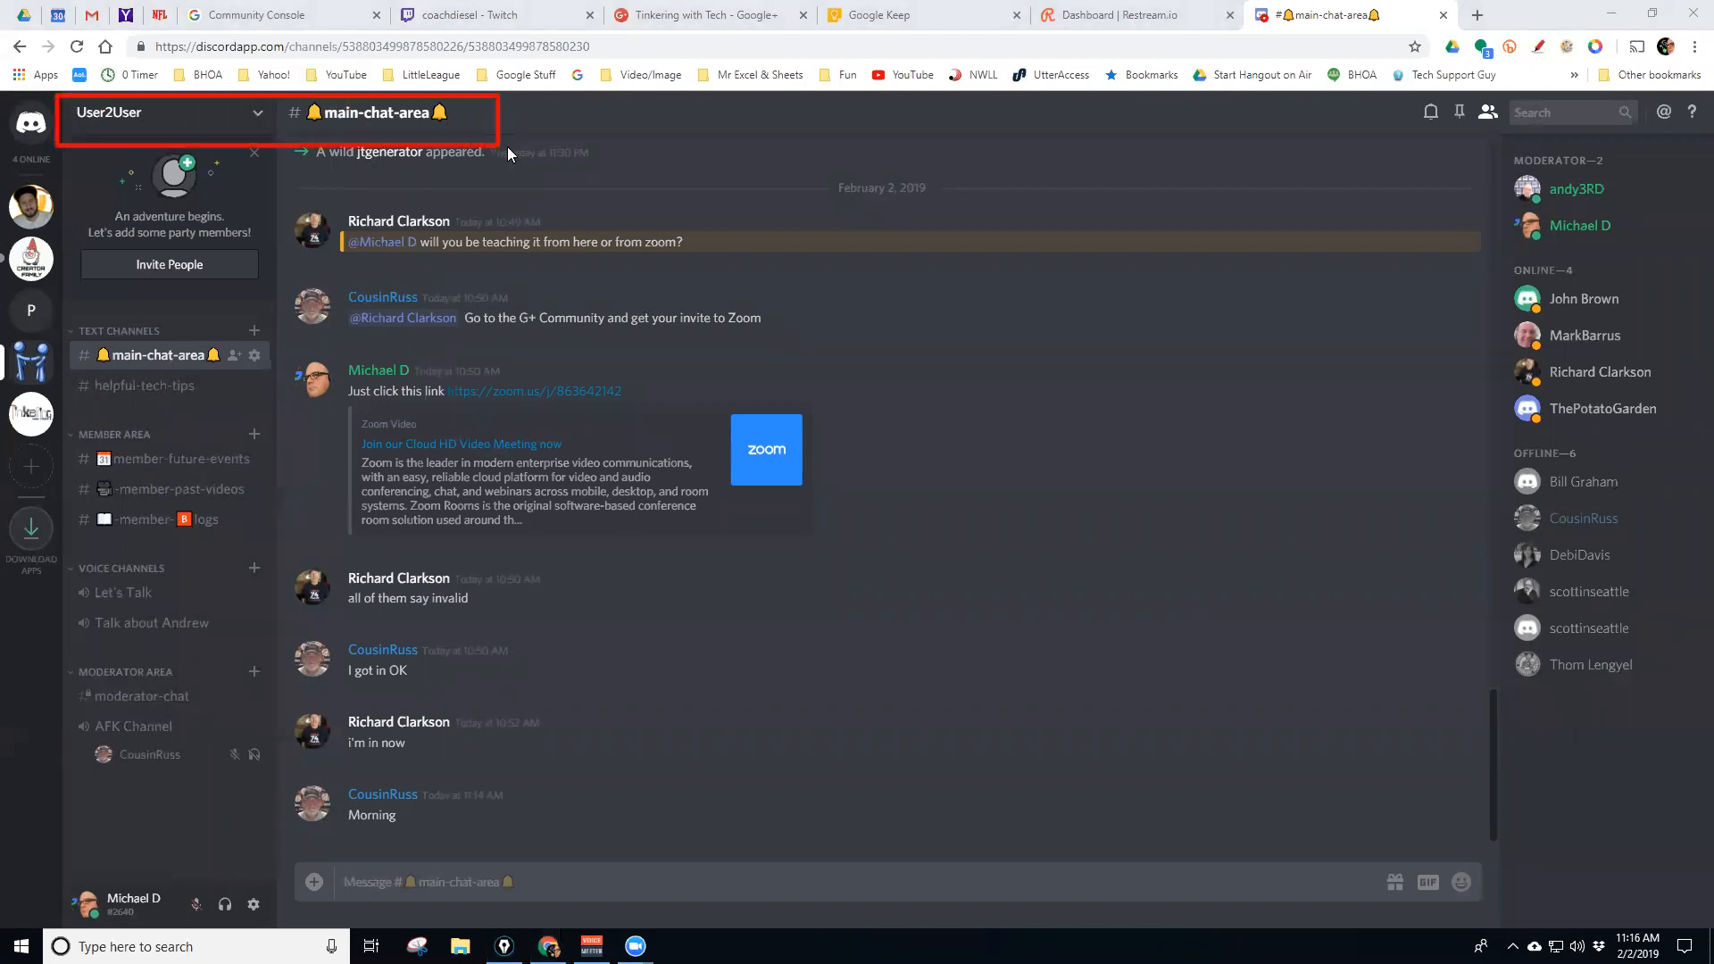
left_click(141, 491)
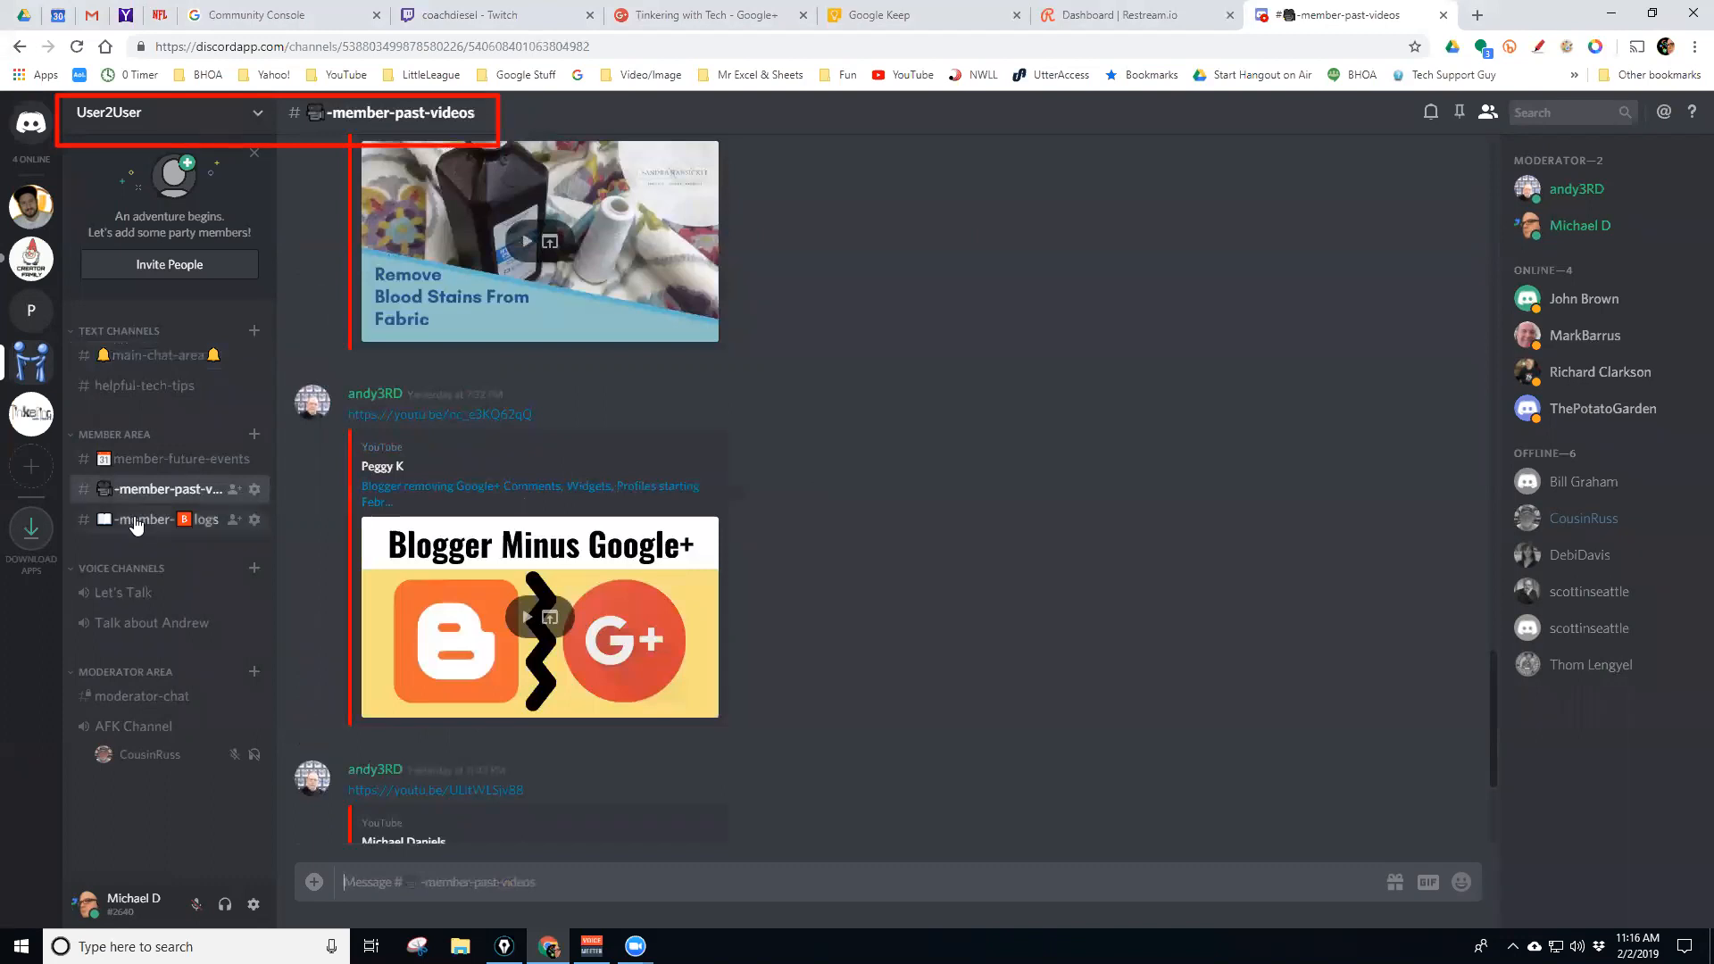
left_click(136, 523)
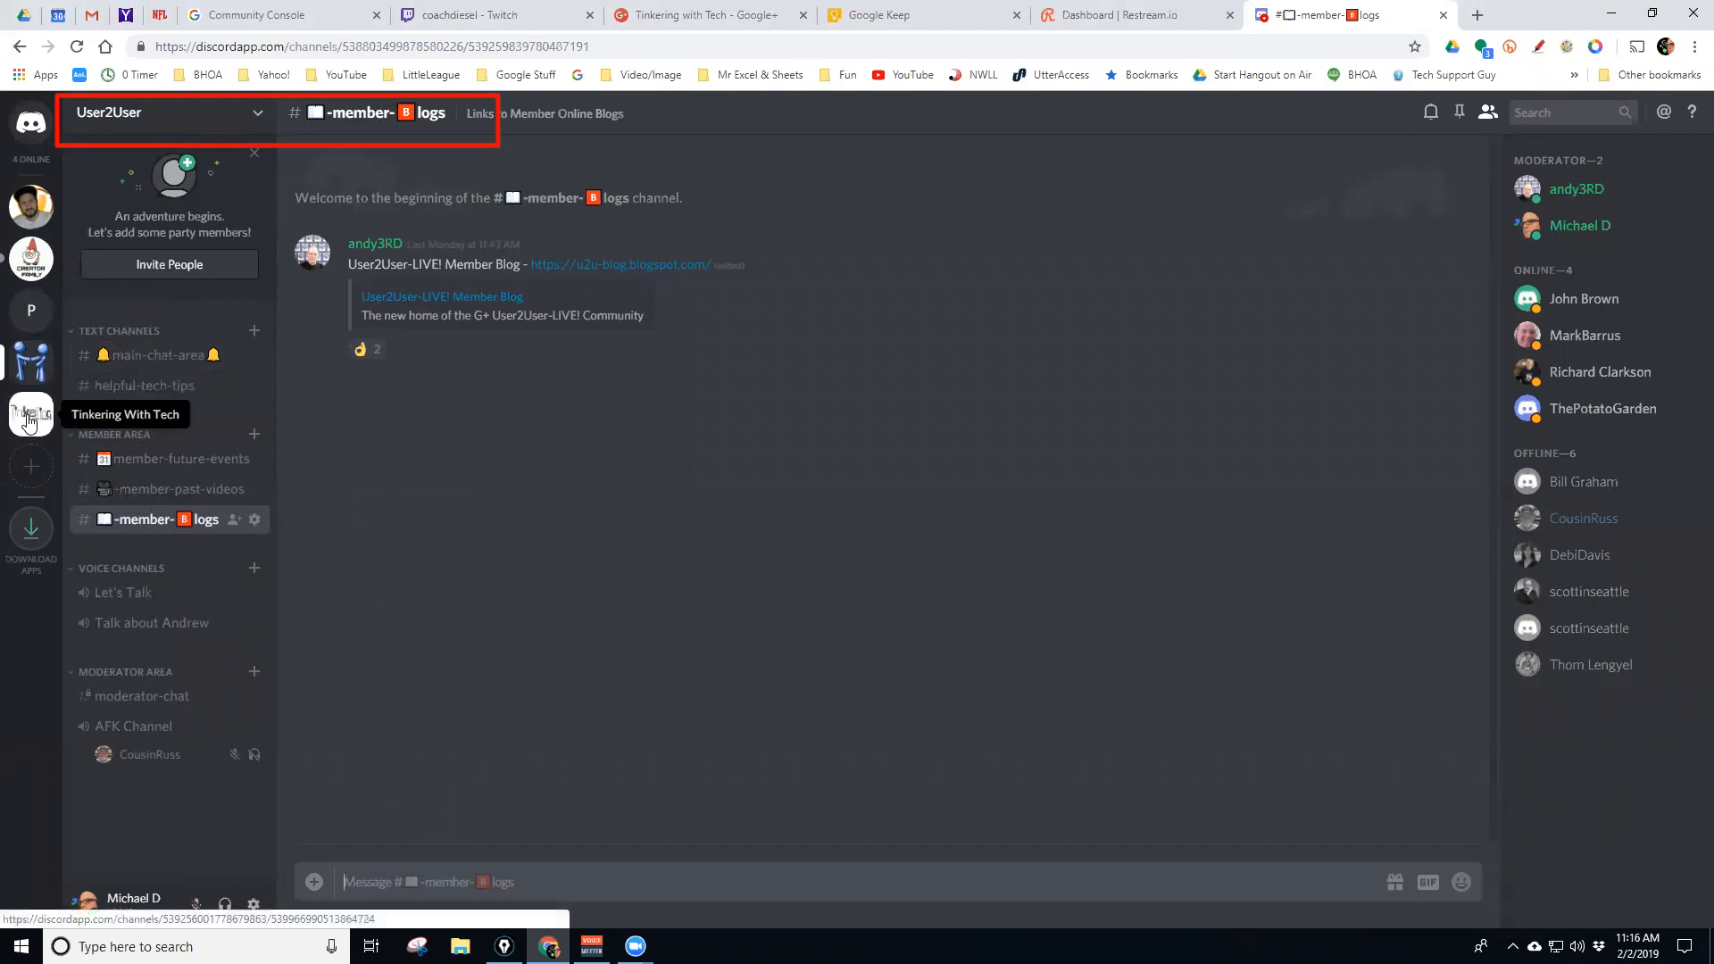
left_click(32, 413)
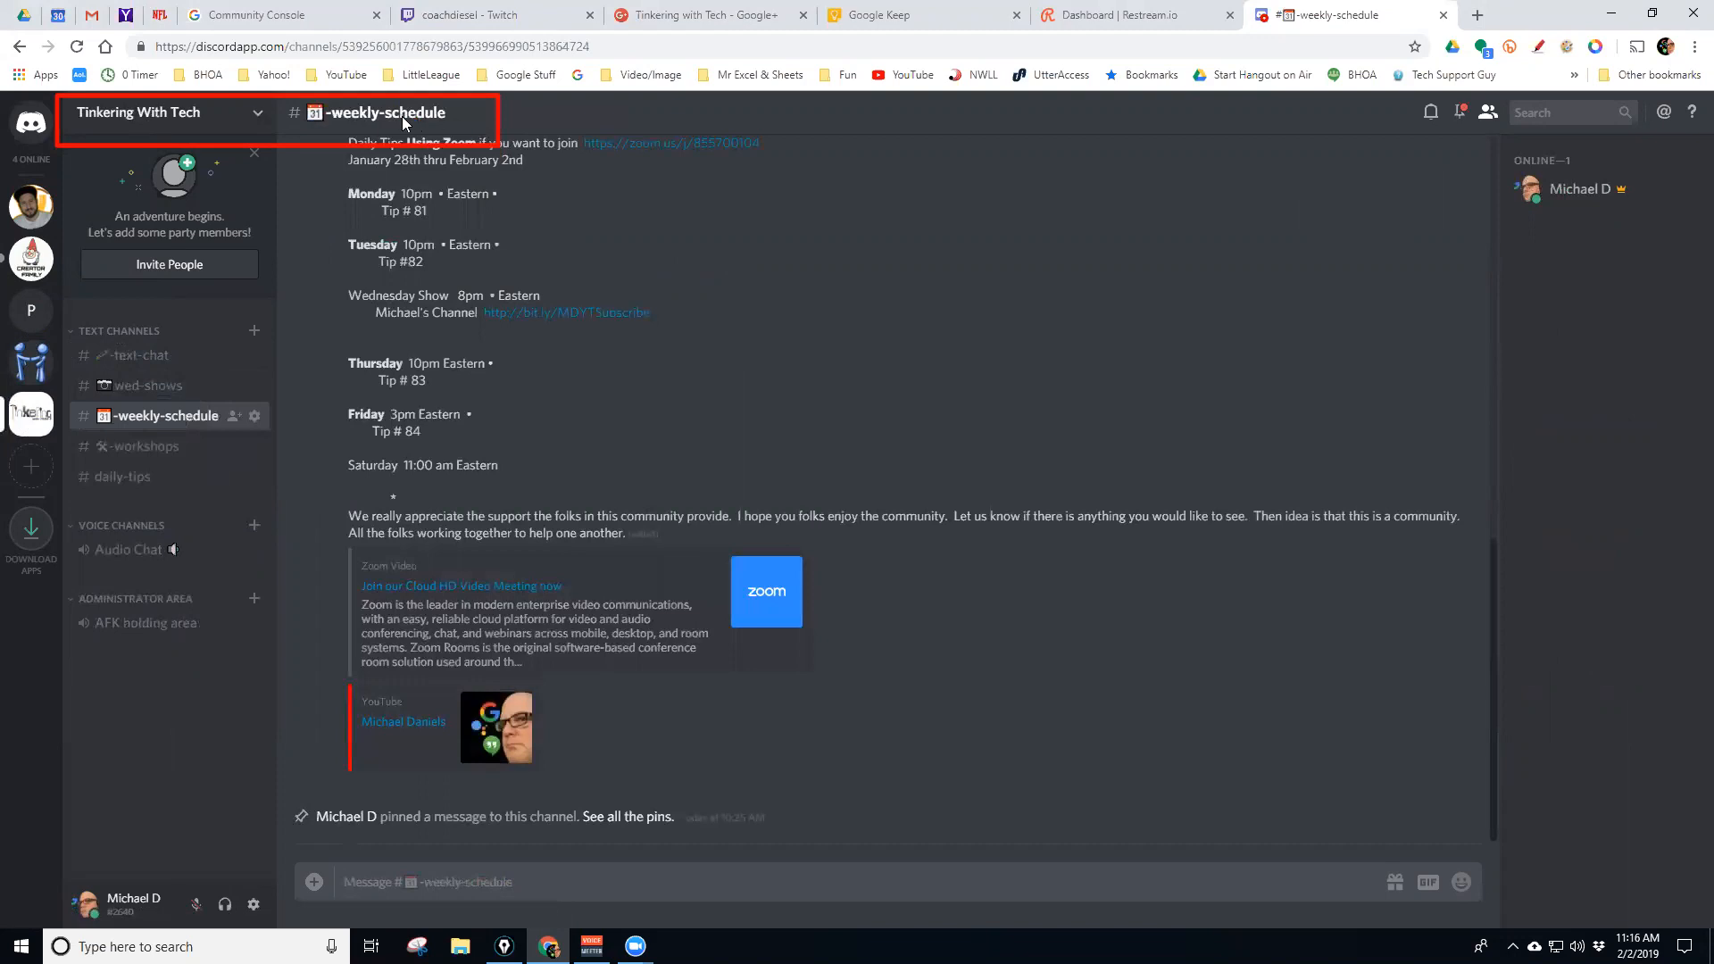
left_click(161, 363)
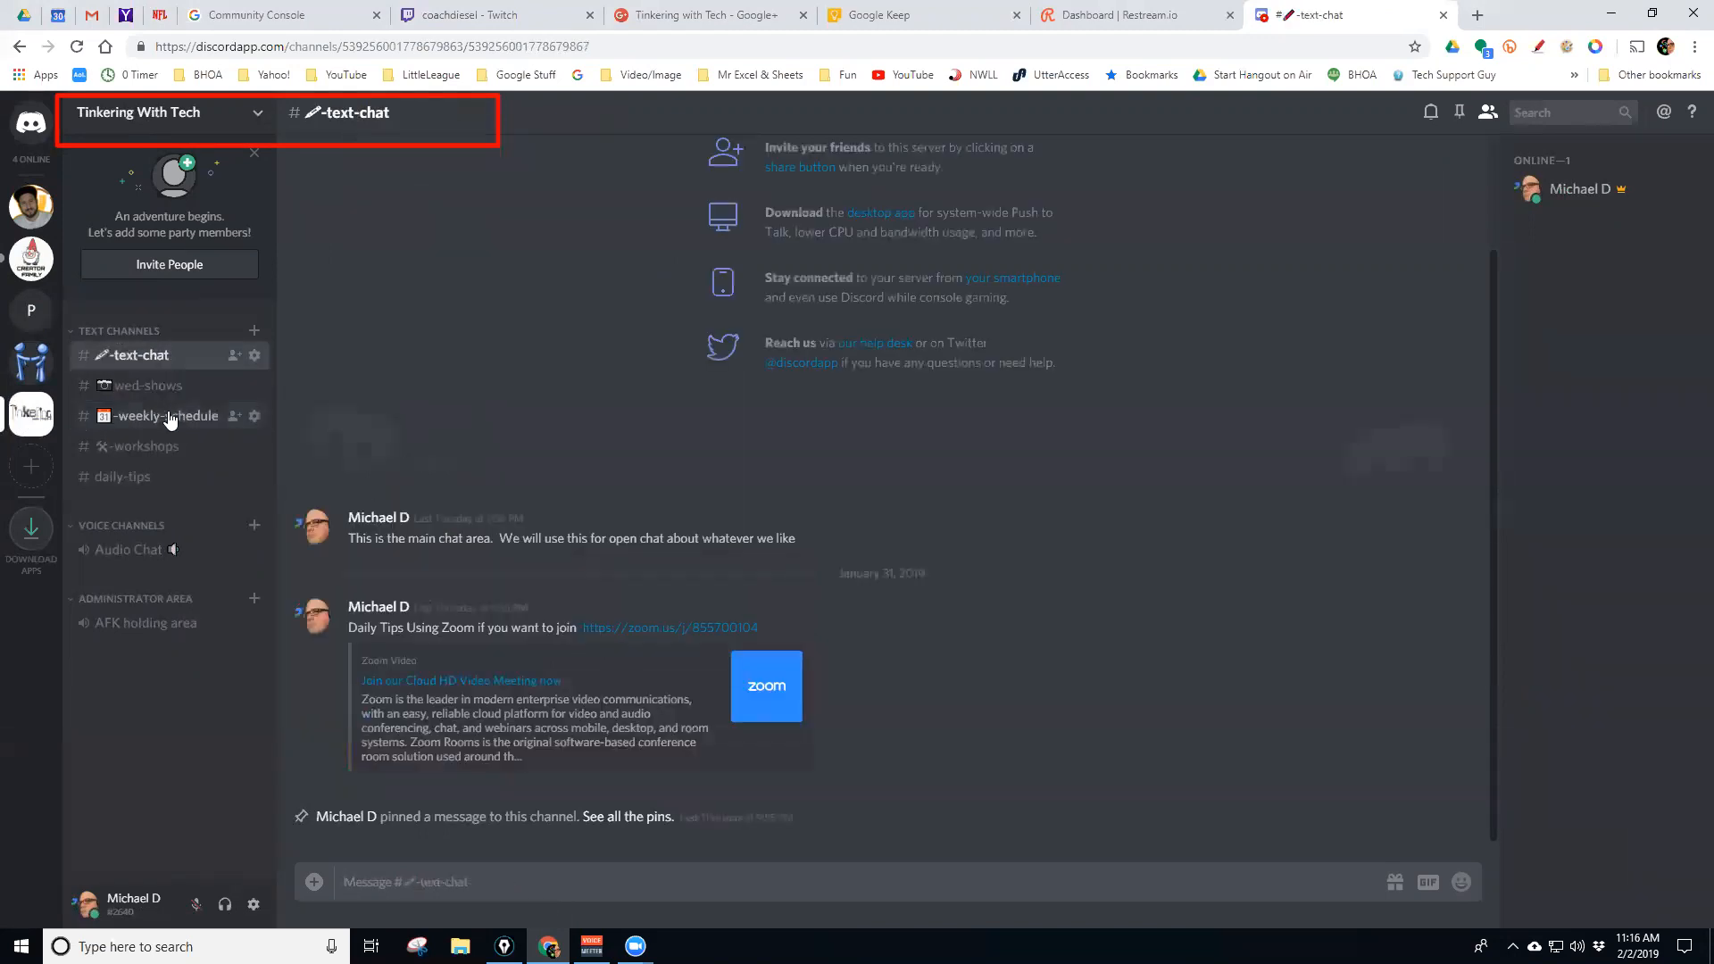
left_click(34, 365)
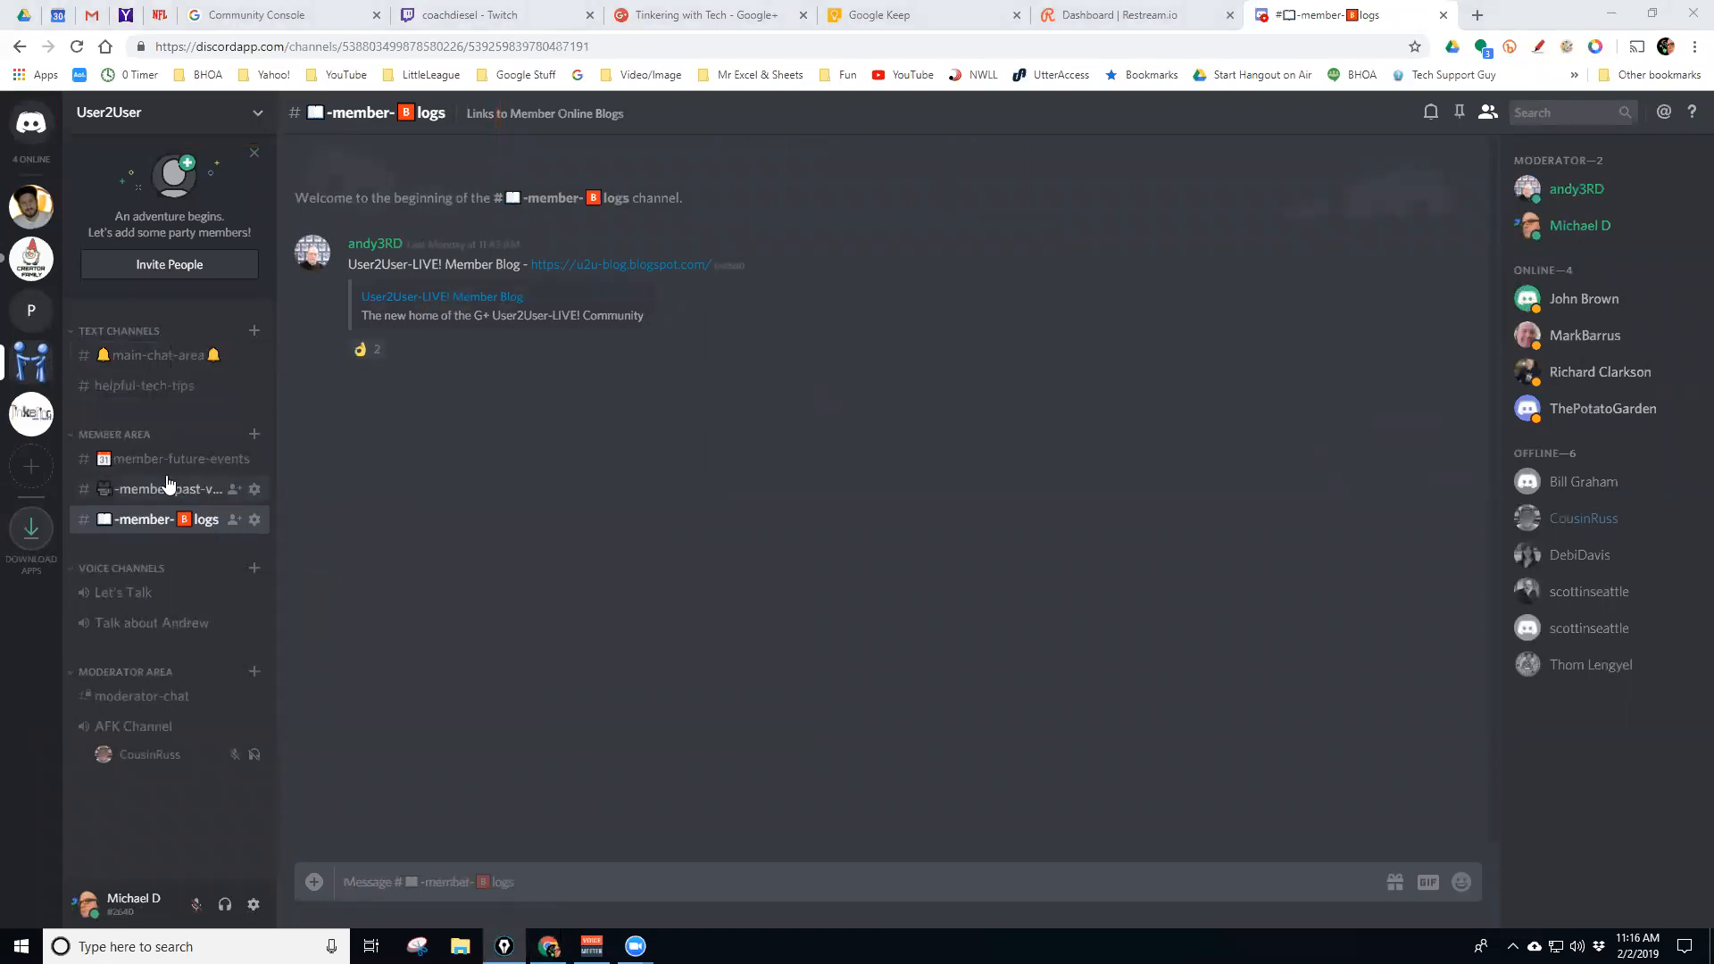
Switch to #main-chat-area in User2User's channel list
left_click(153, 357)
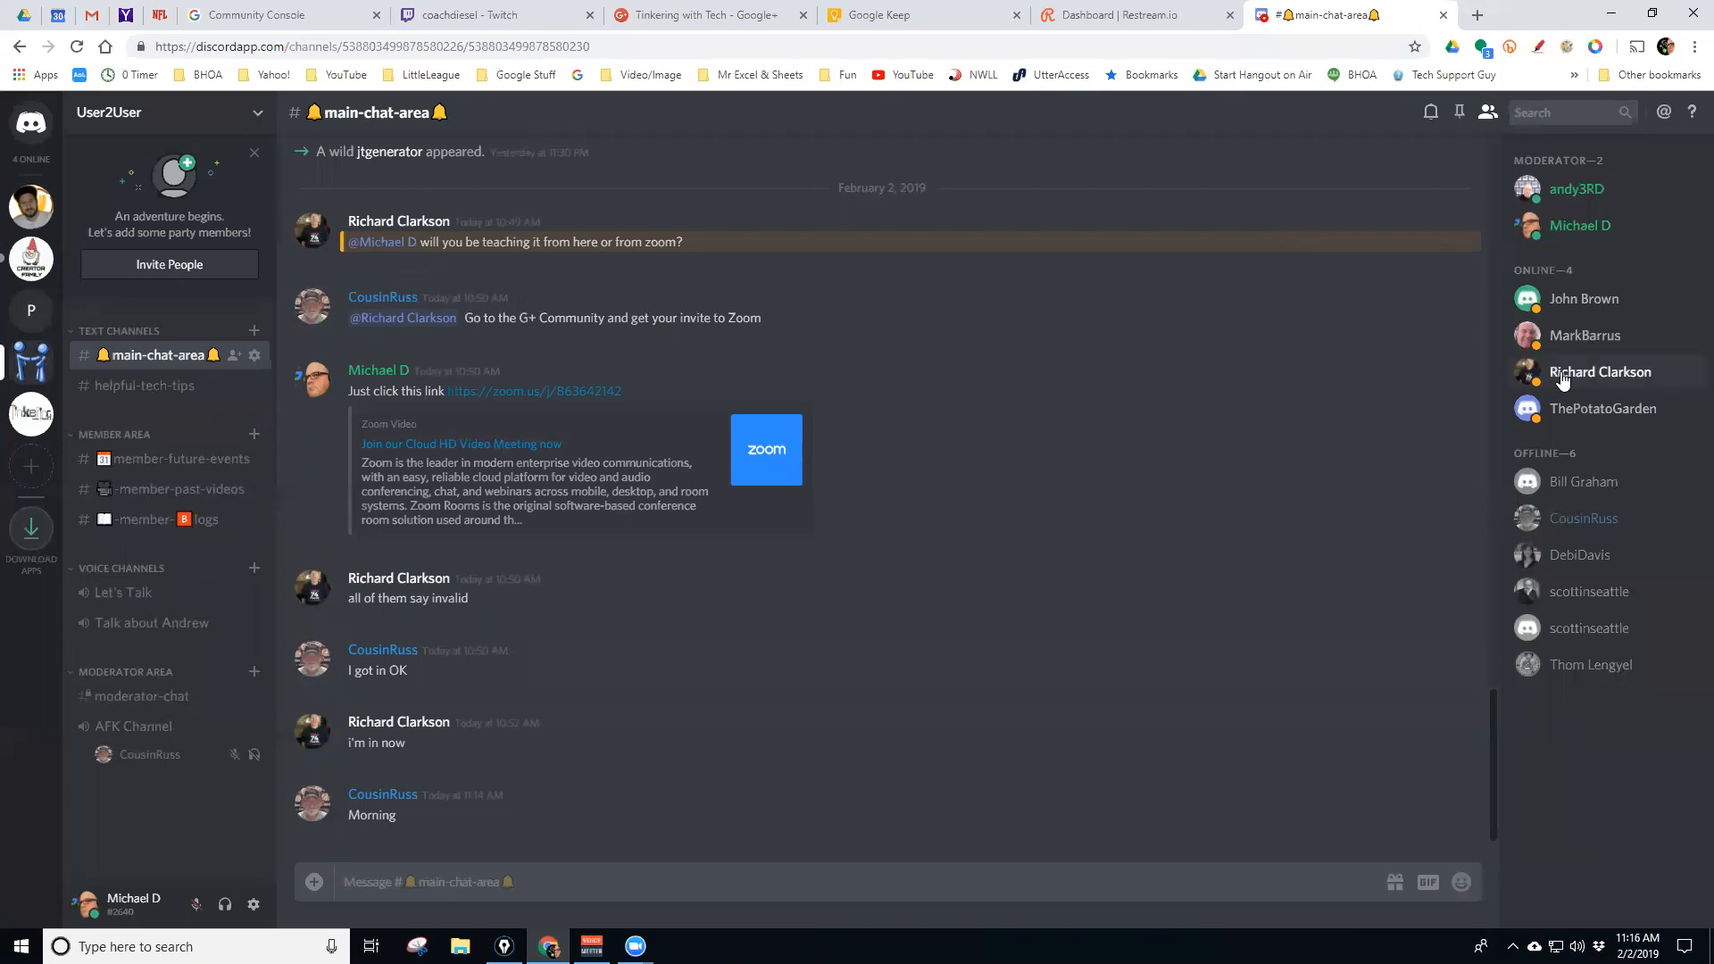
left_click(1564, 377)
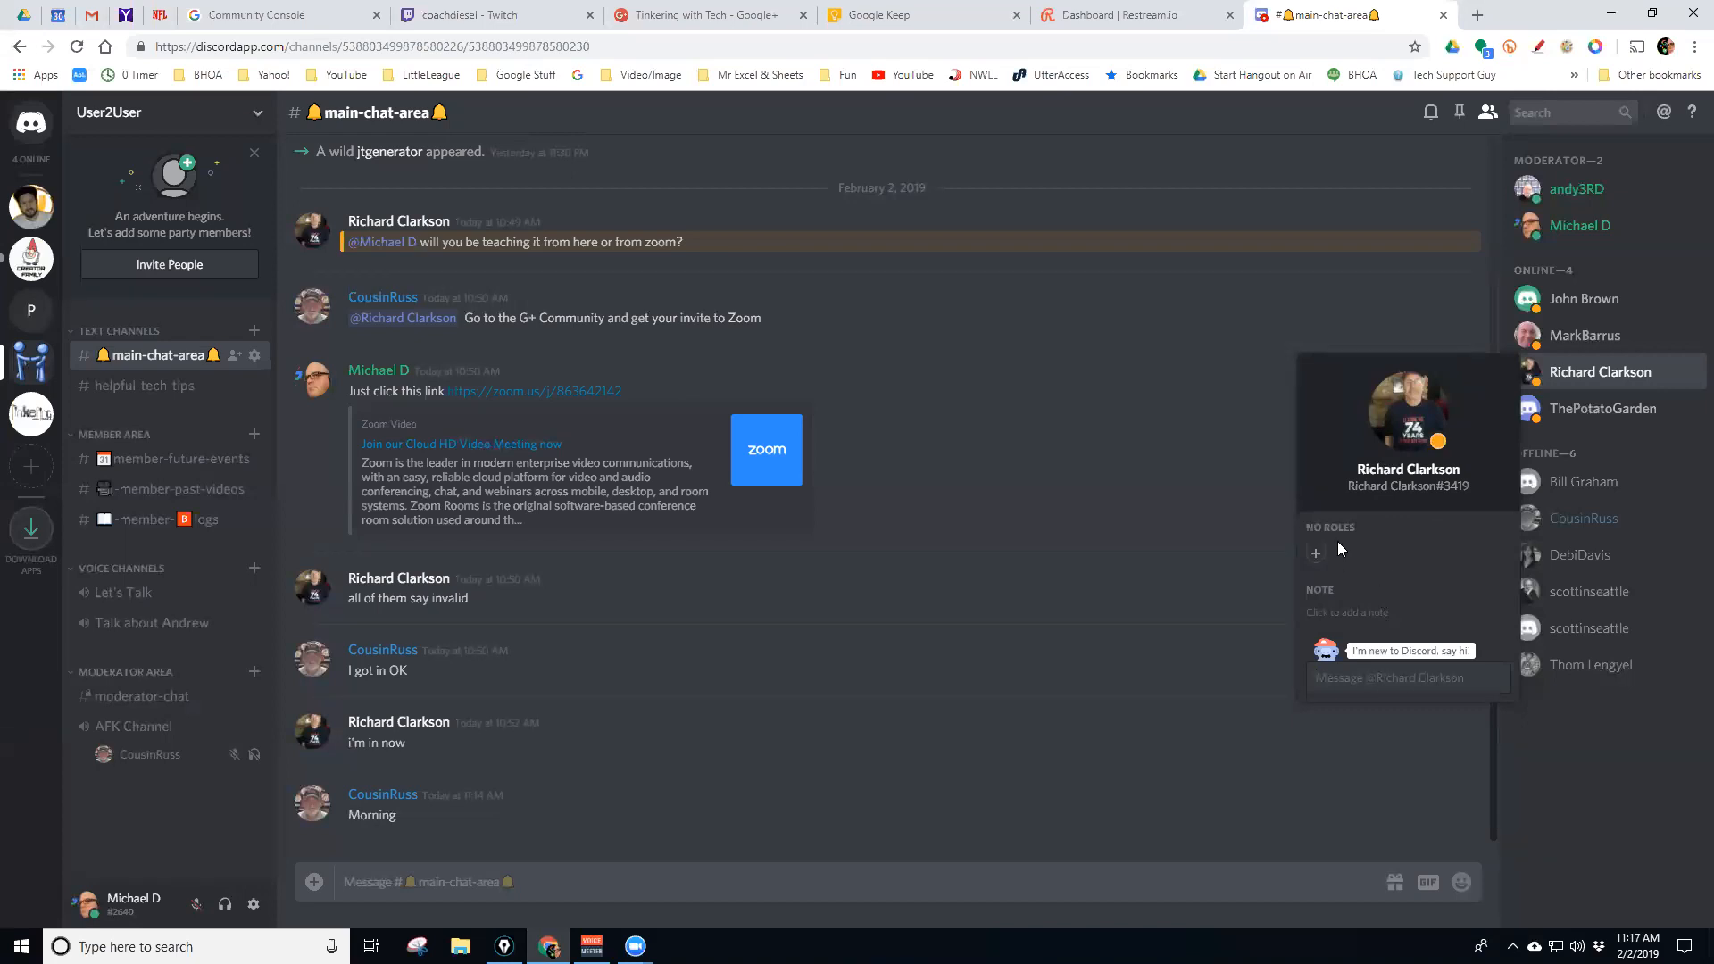
left_click(1558, 196)
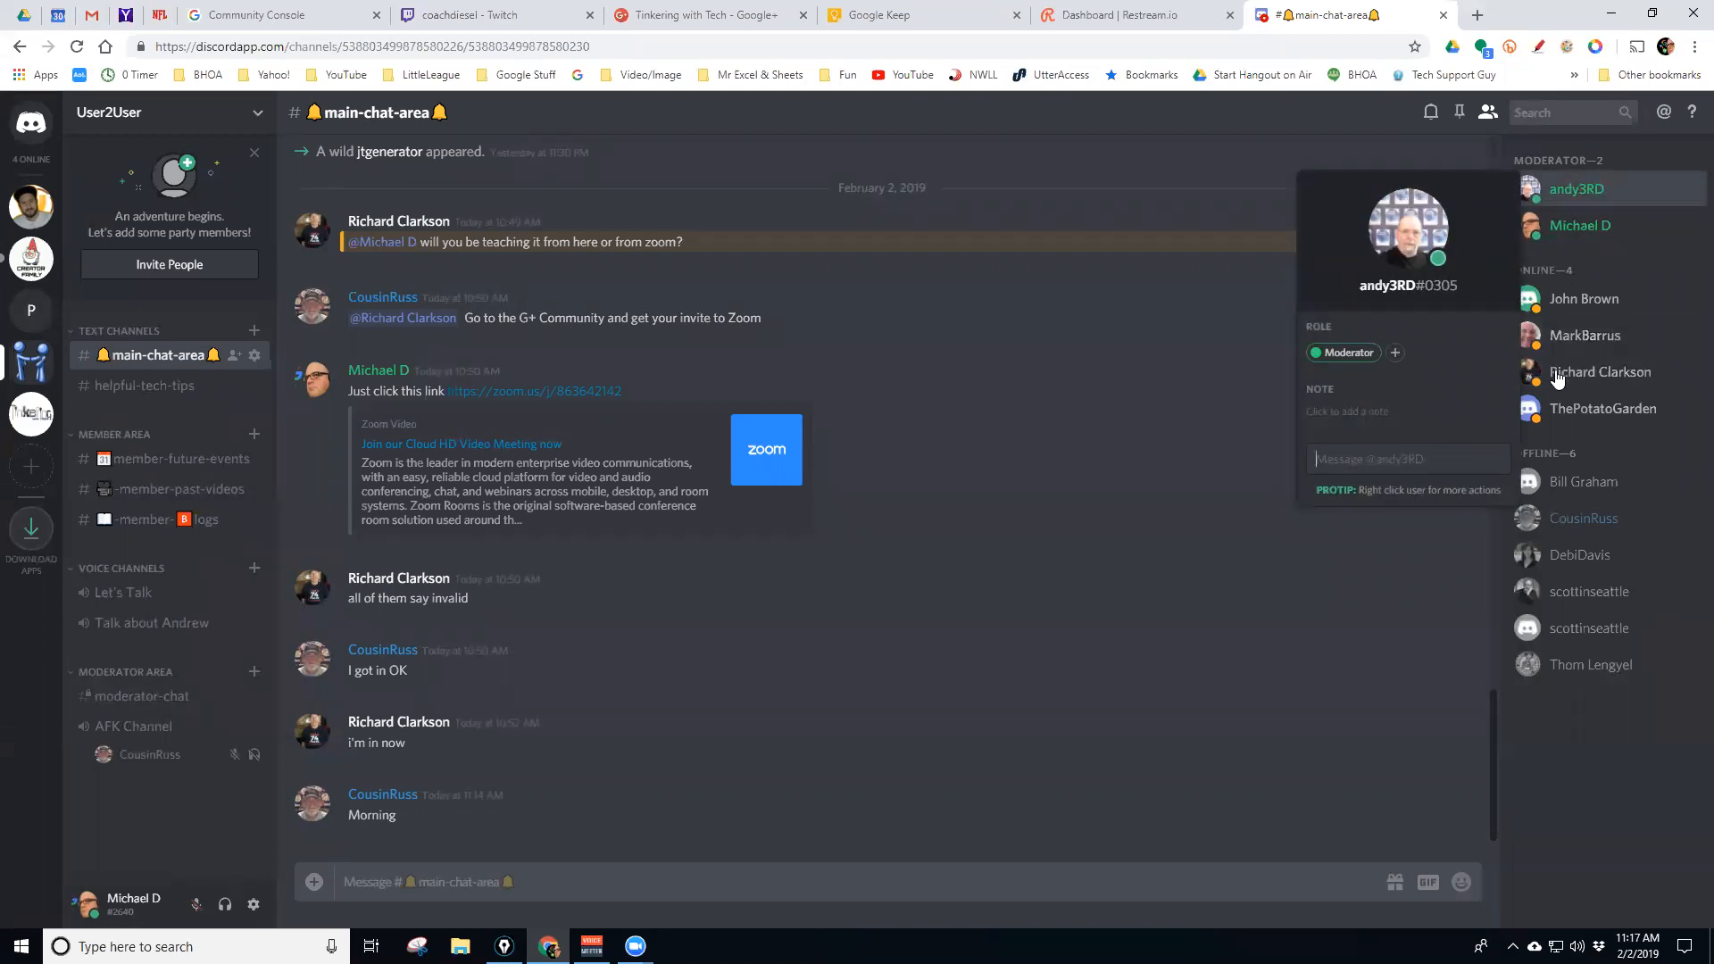
left_click(1544, 730)
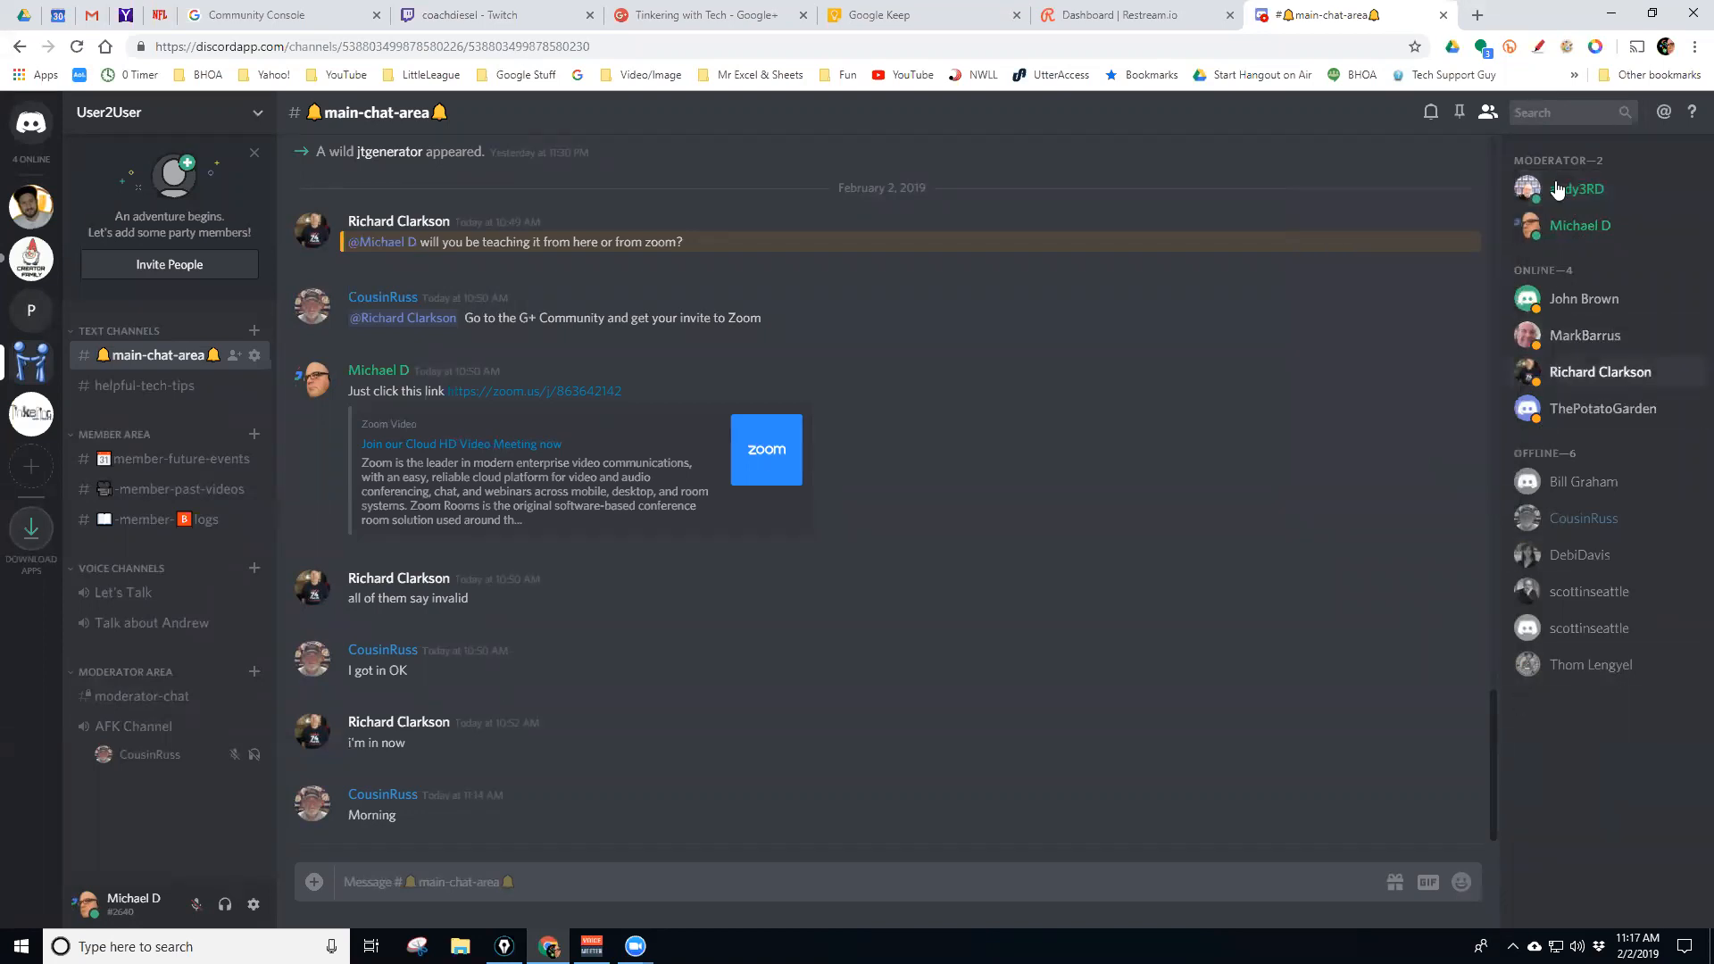
left_click(1541, 112)
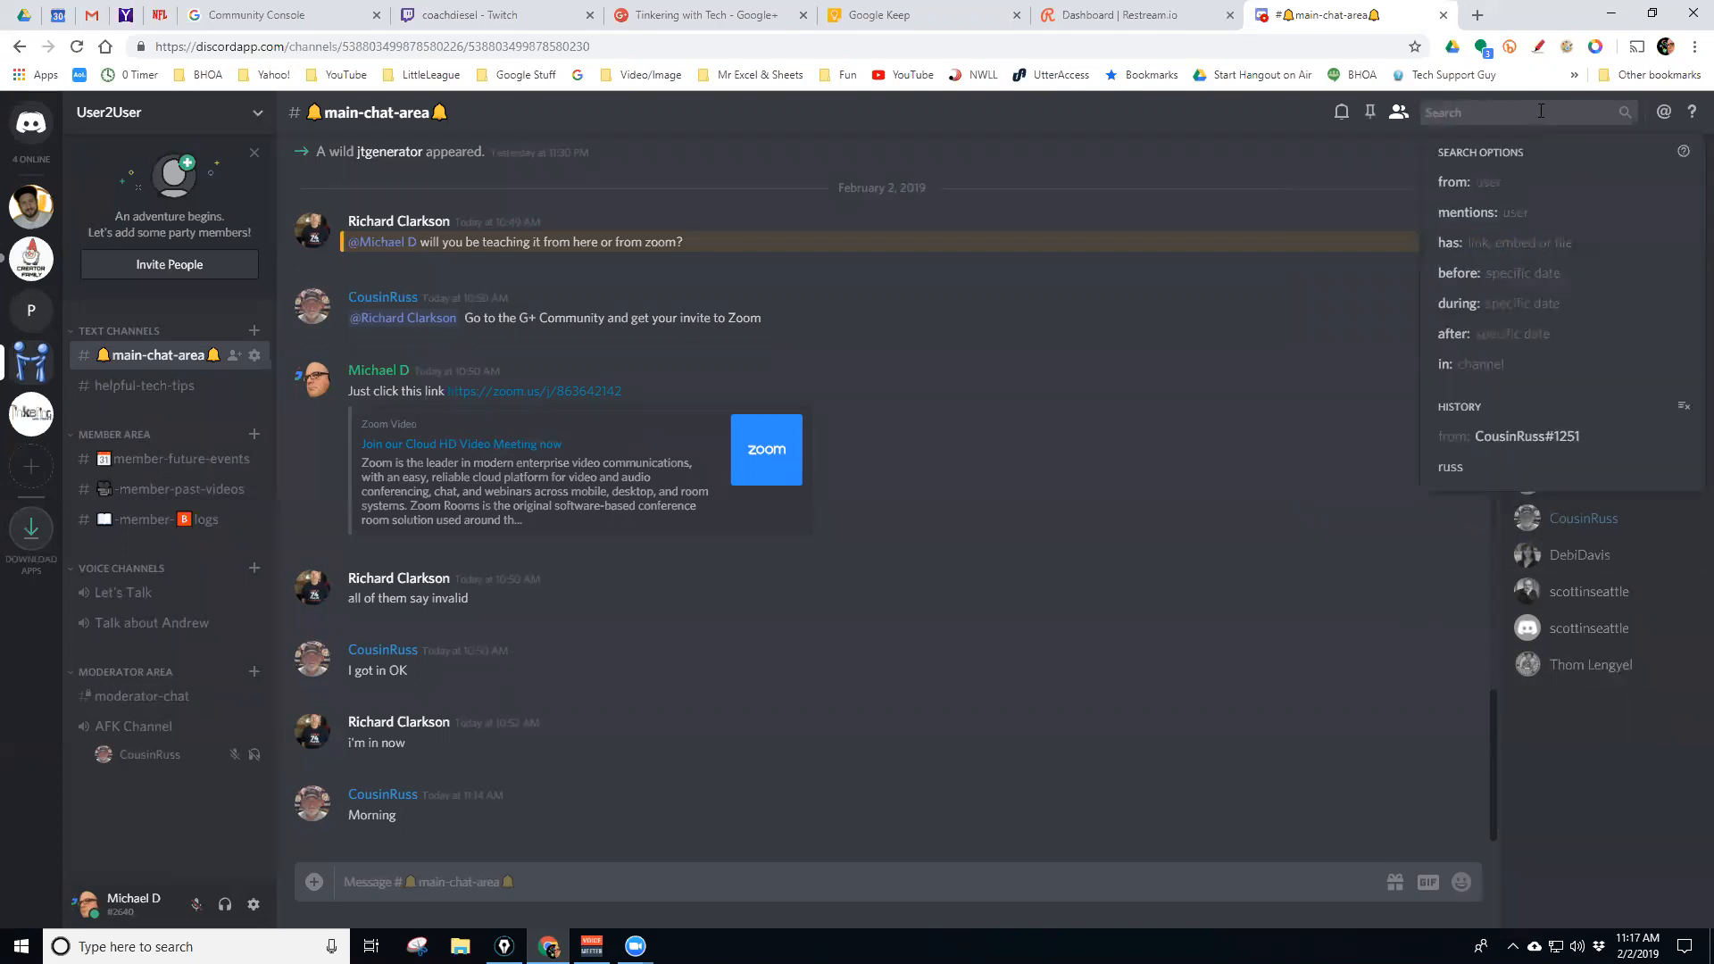
type("denbi")
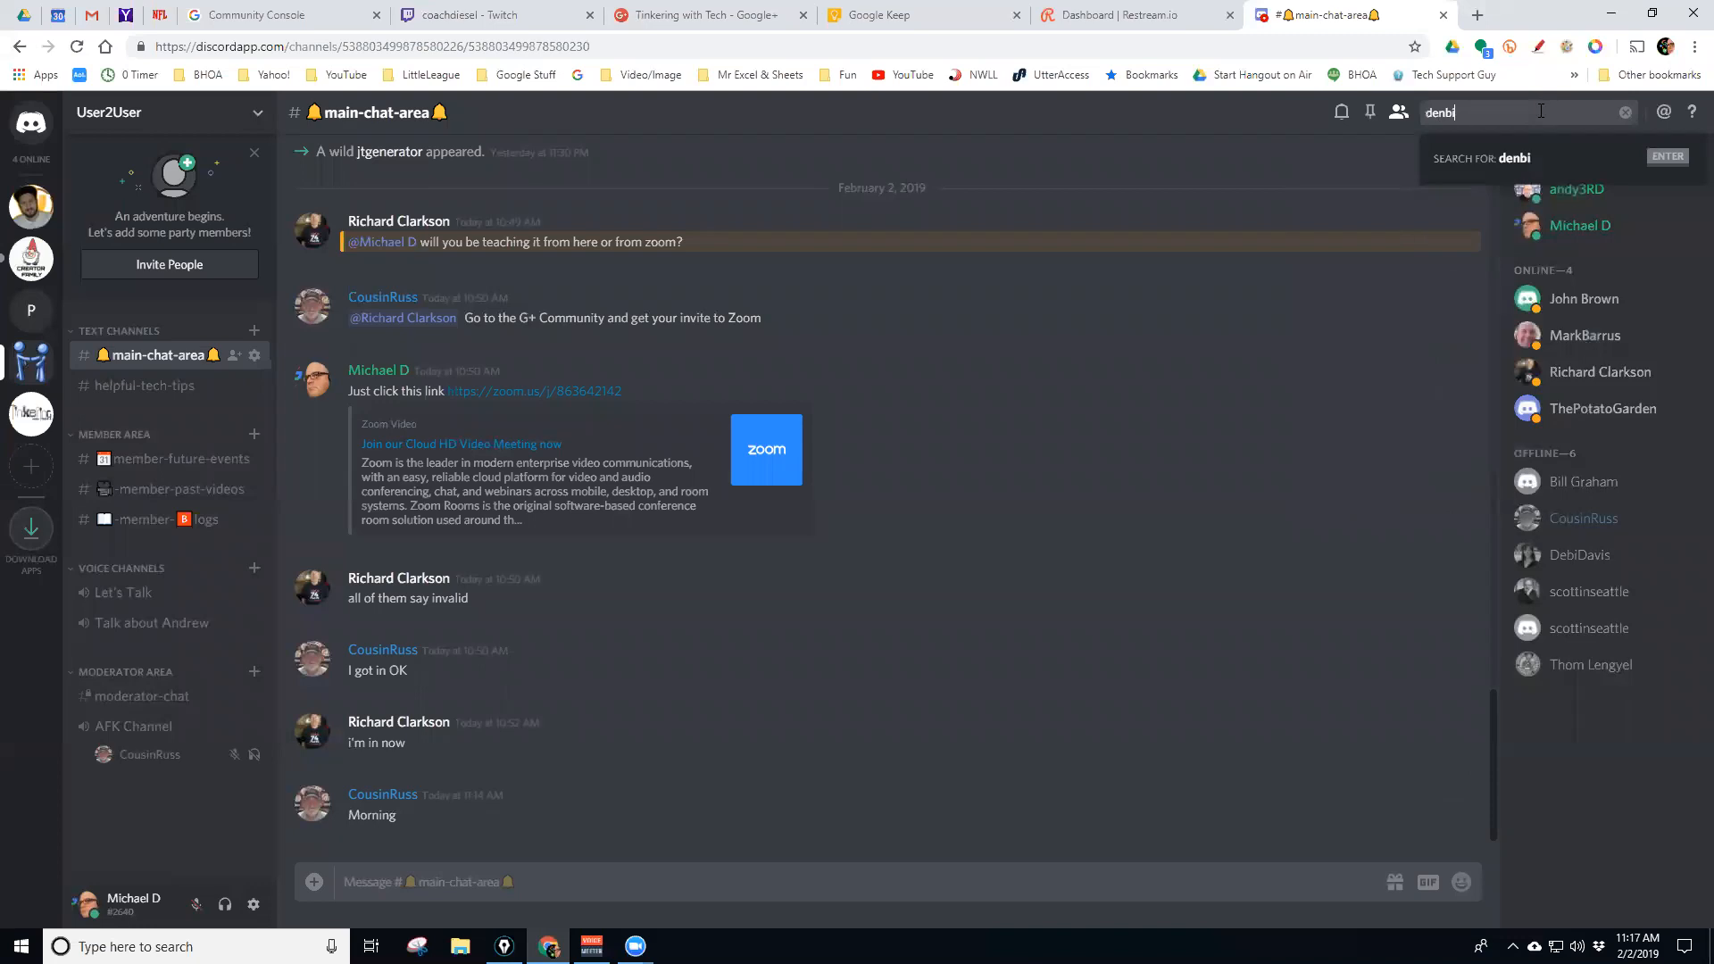
key("Return")
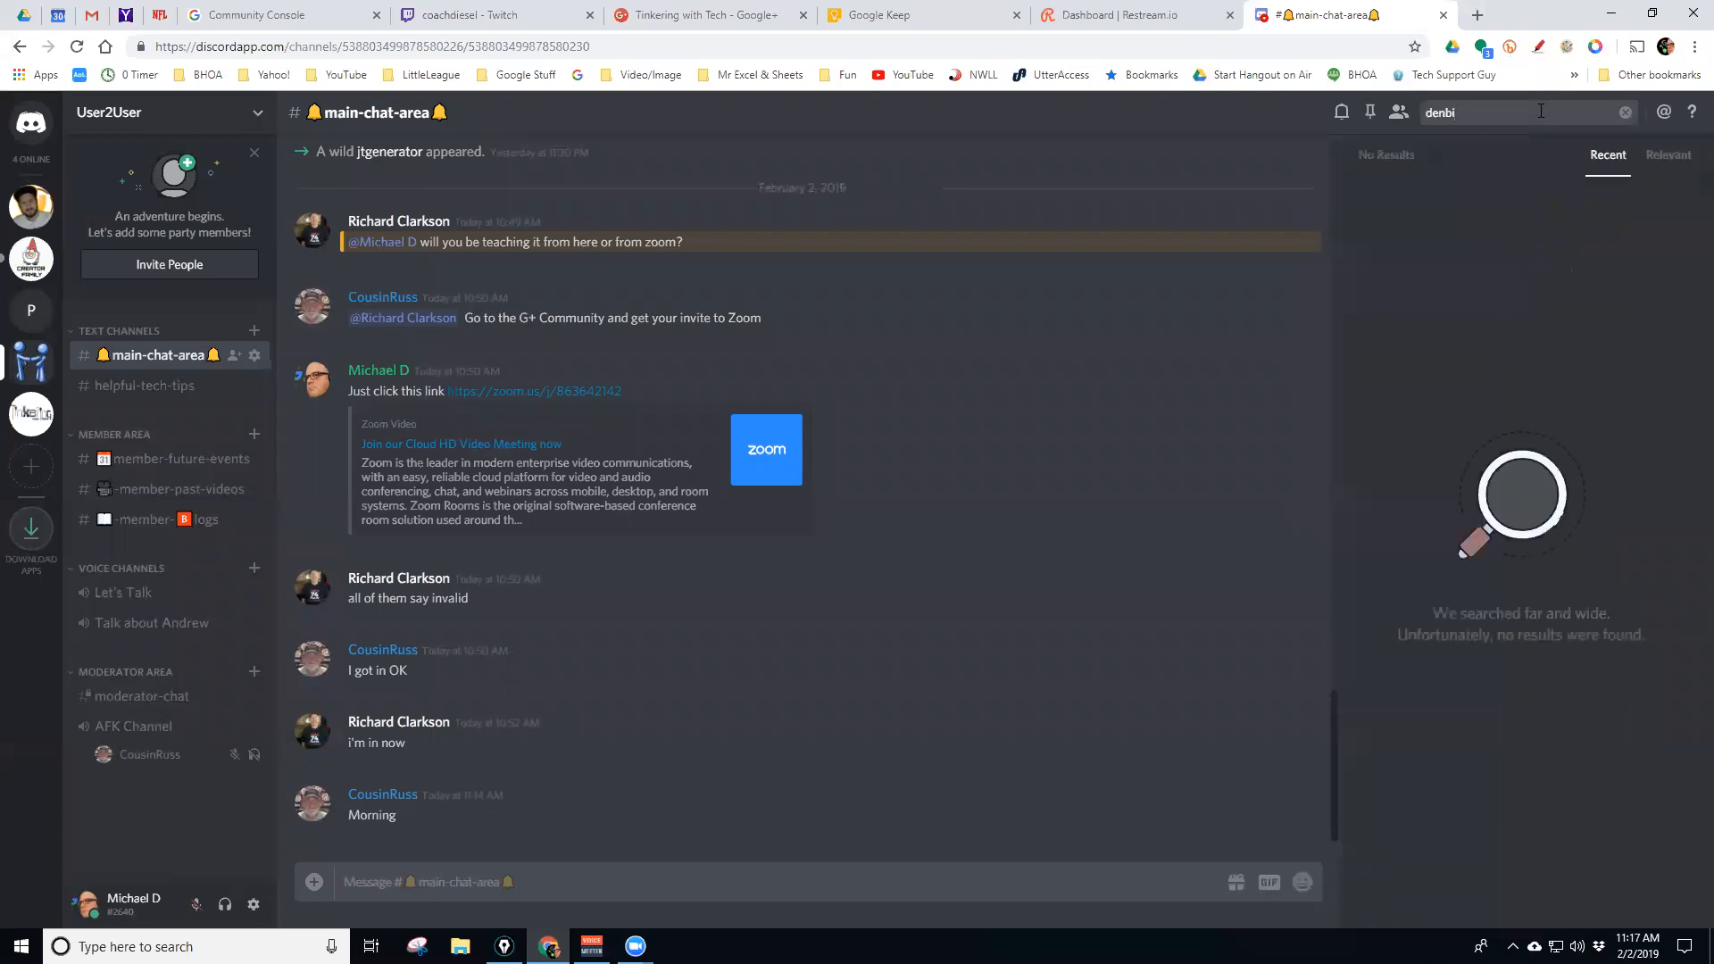
key("BackSpace")
key("BackSpace")
key("BackSpace")
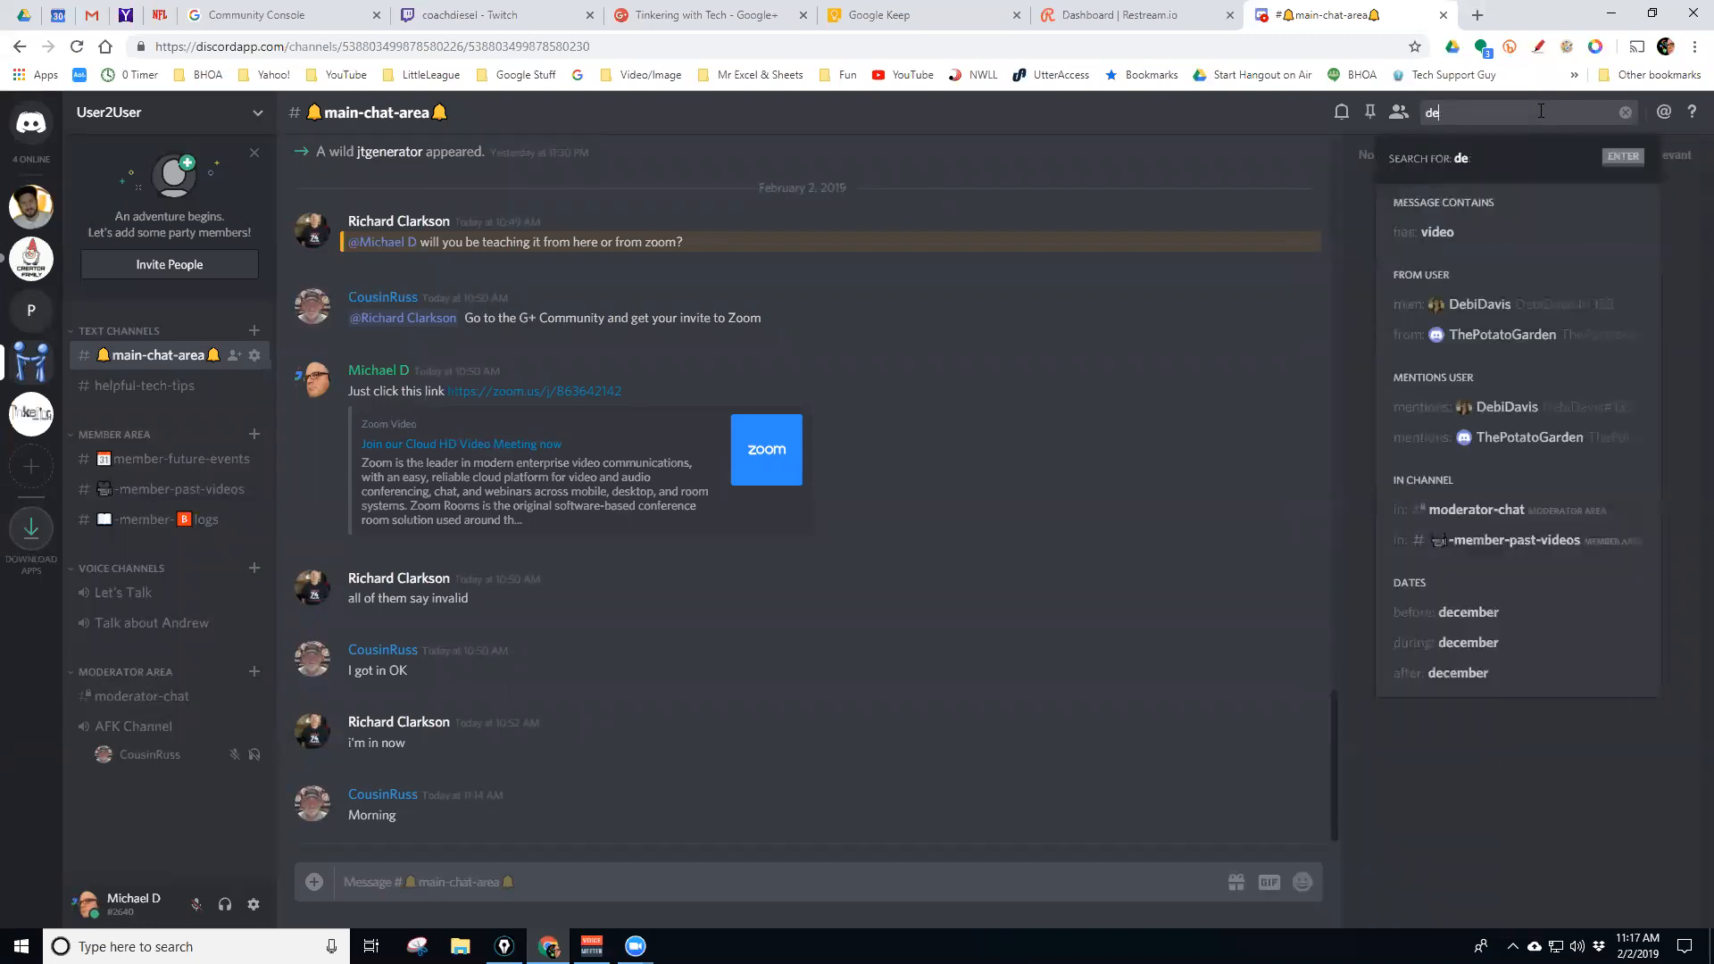
type("bi")
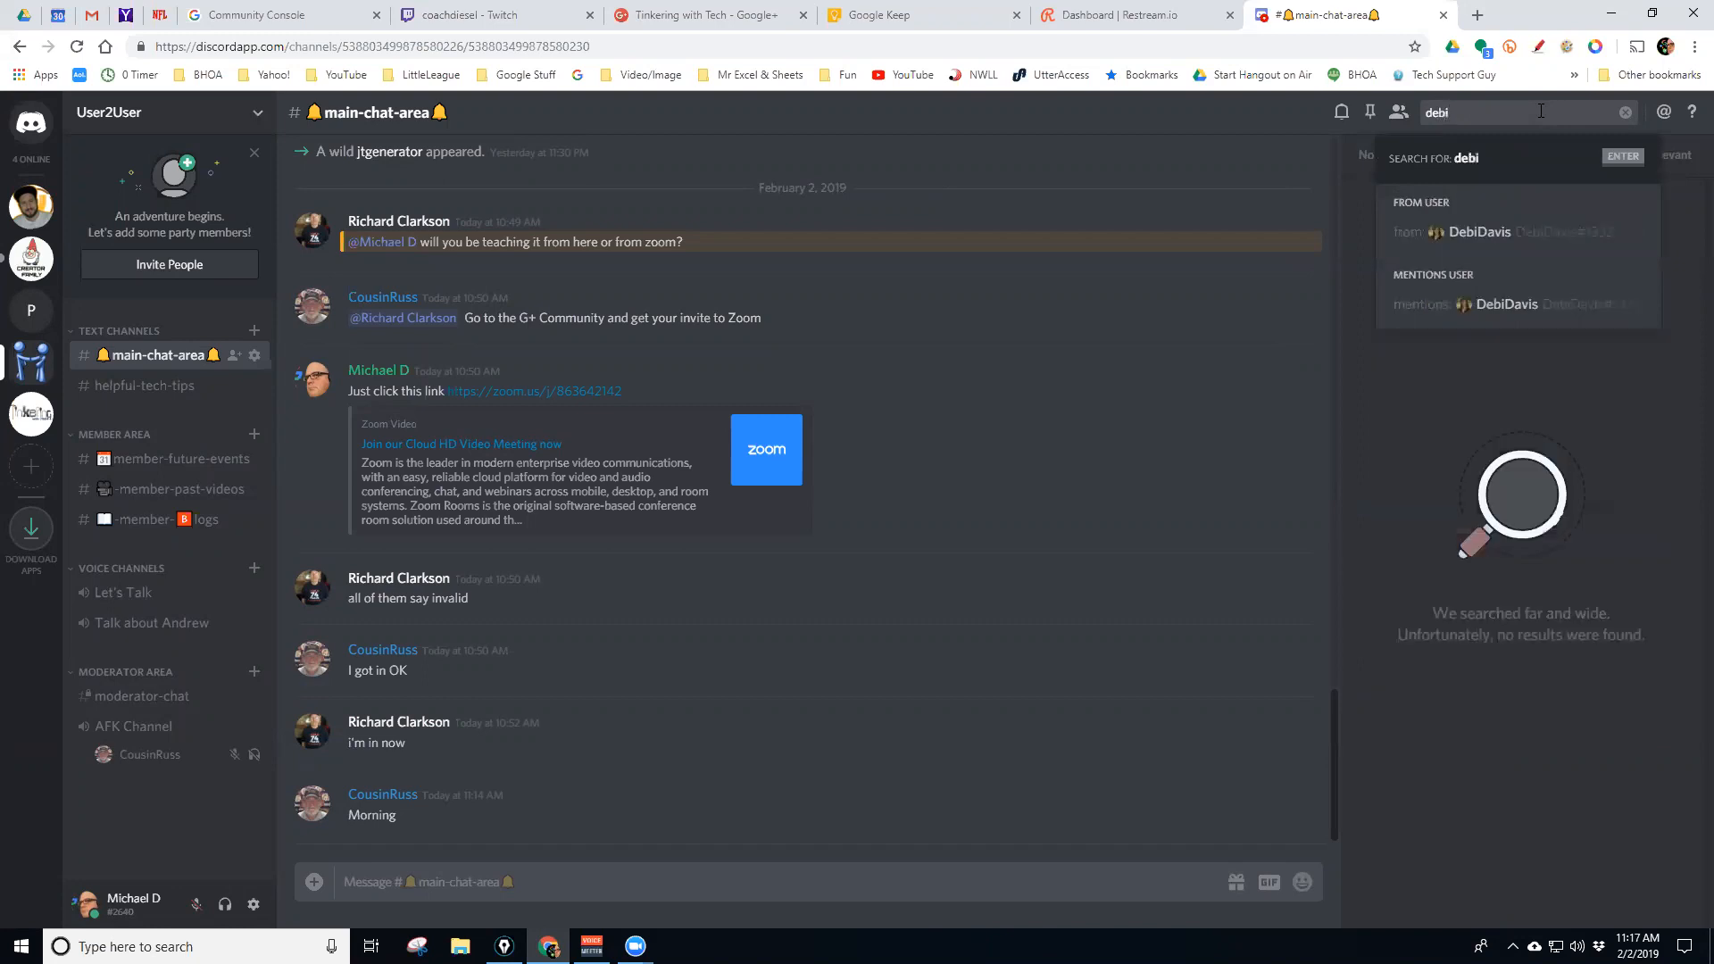
key("Return")
left_click(1540, 111)
type("davis")
key("Return")
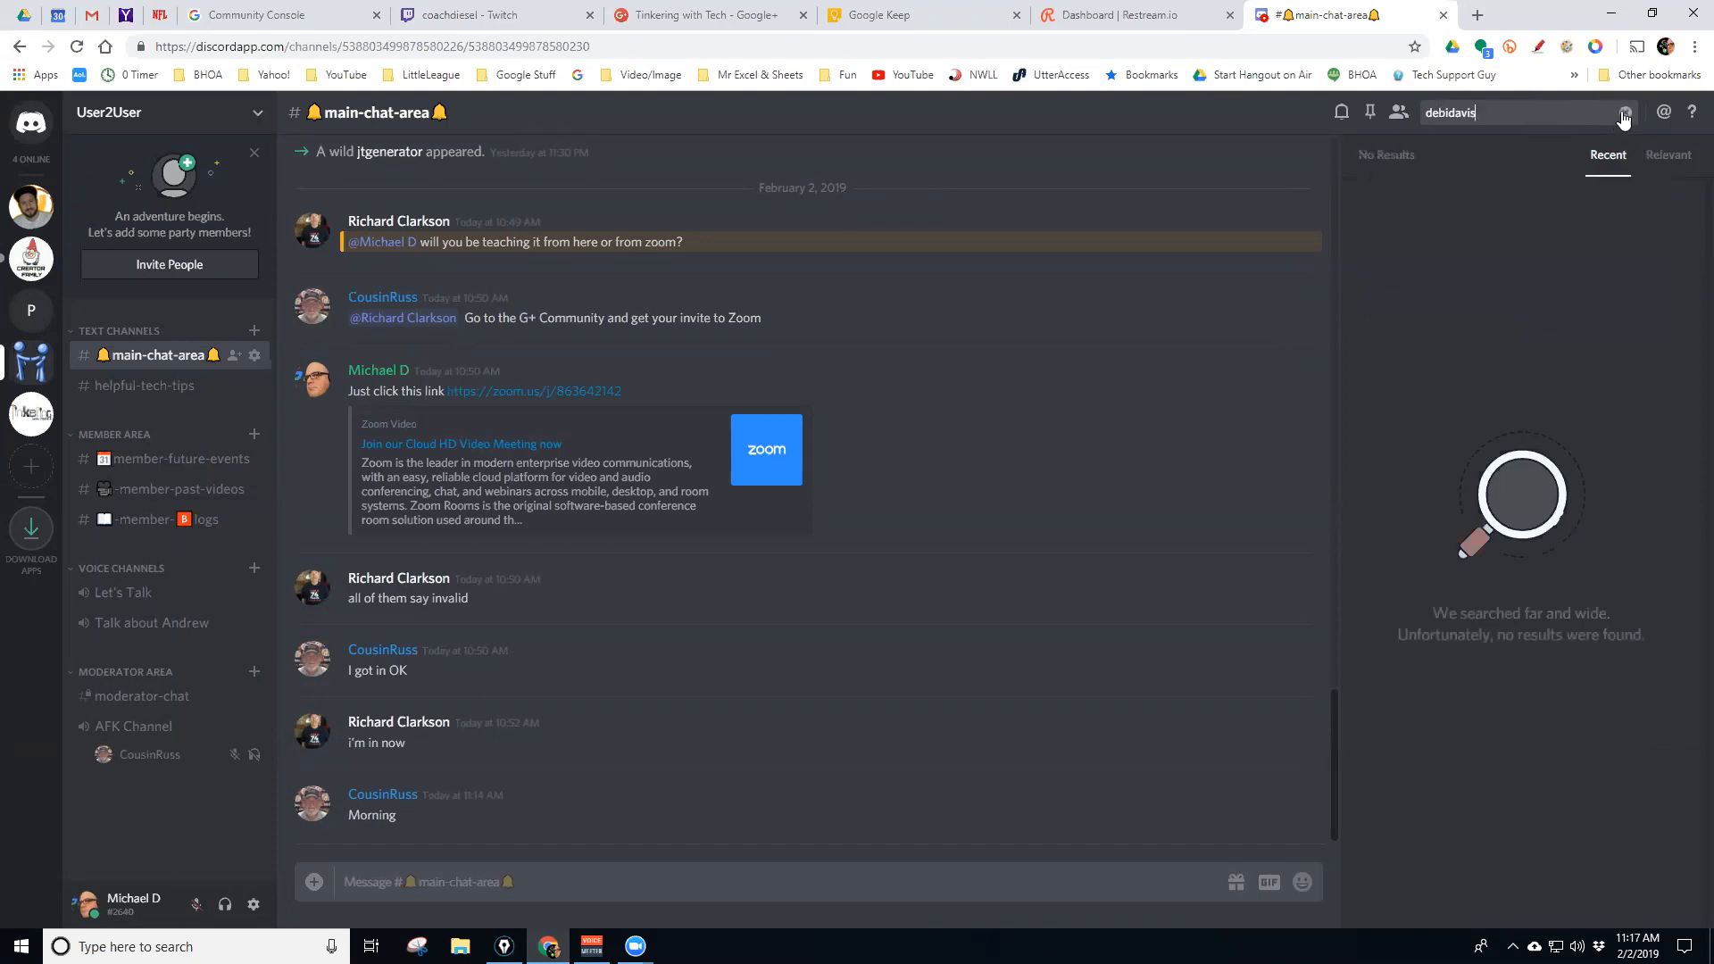
left_click(1624, 112)
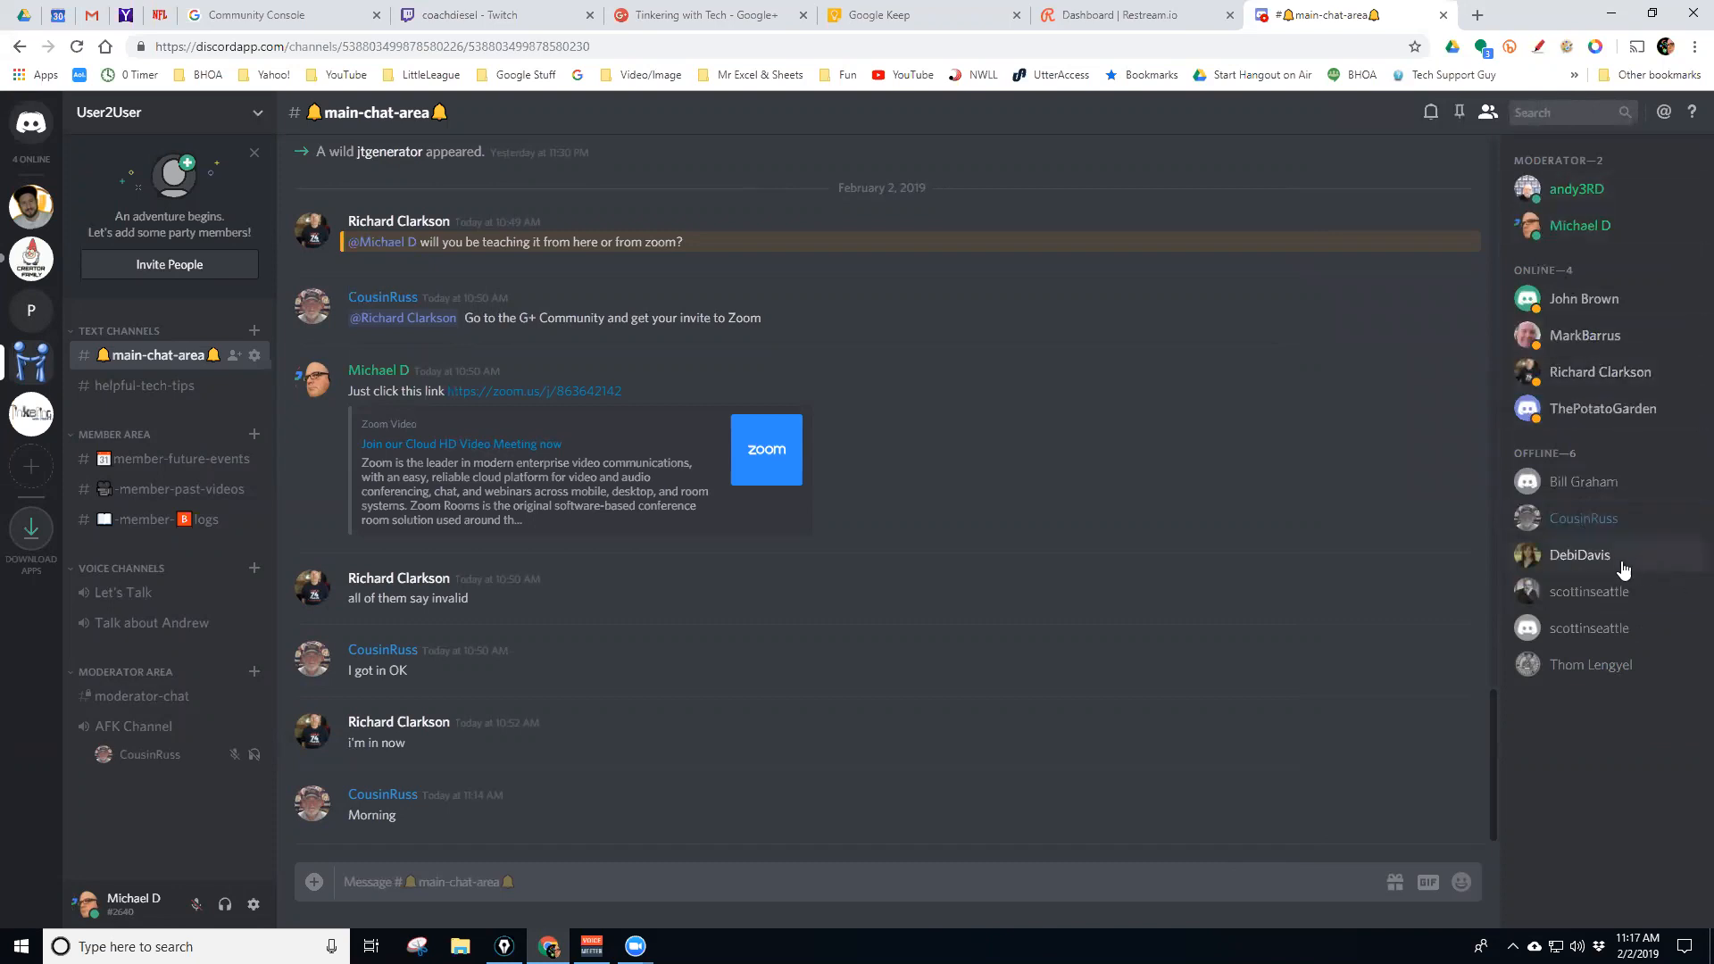
From the new member's profile card, send the direct message 'Hello welcome'
left_click(1581, 382)
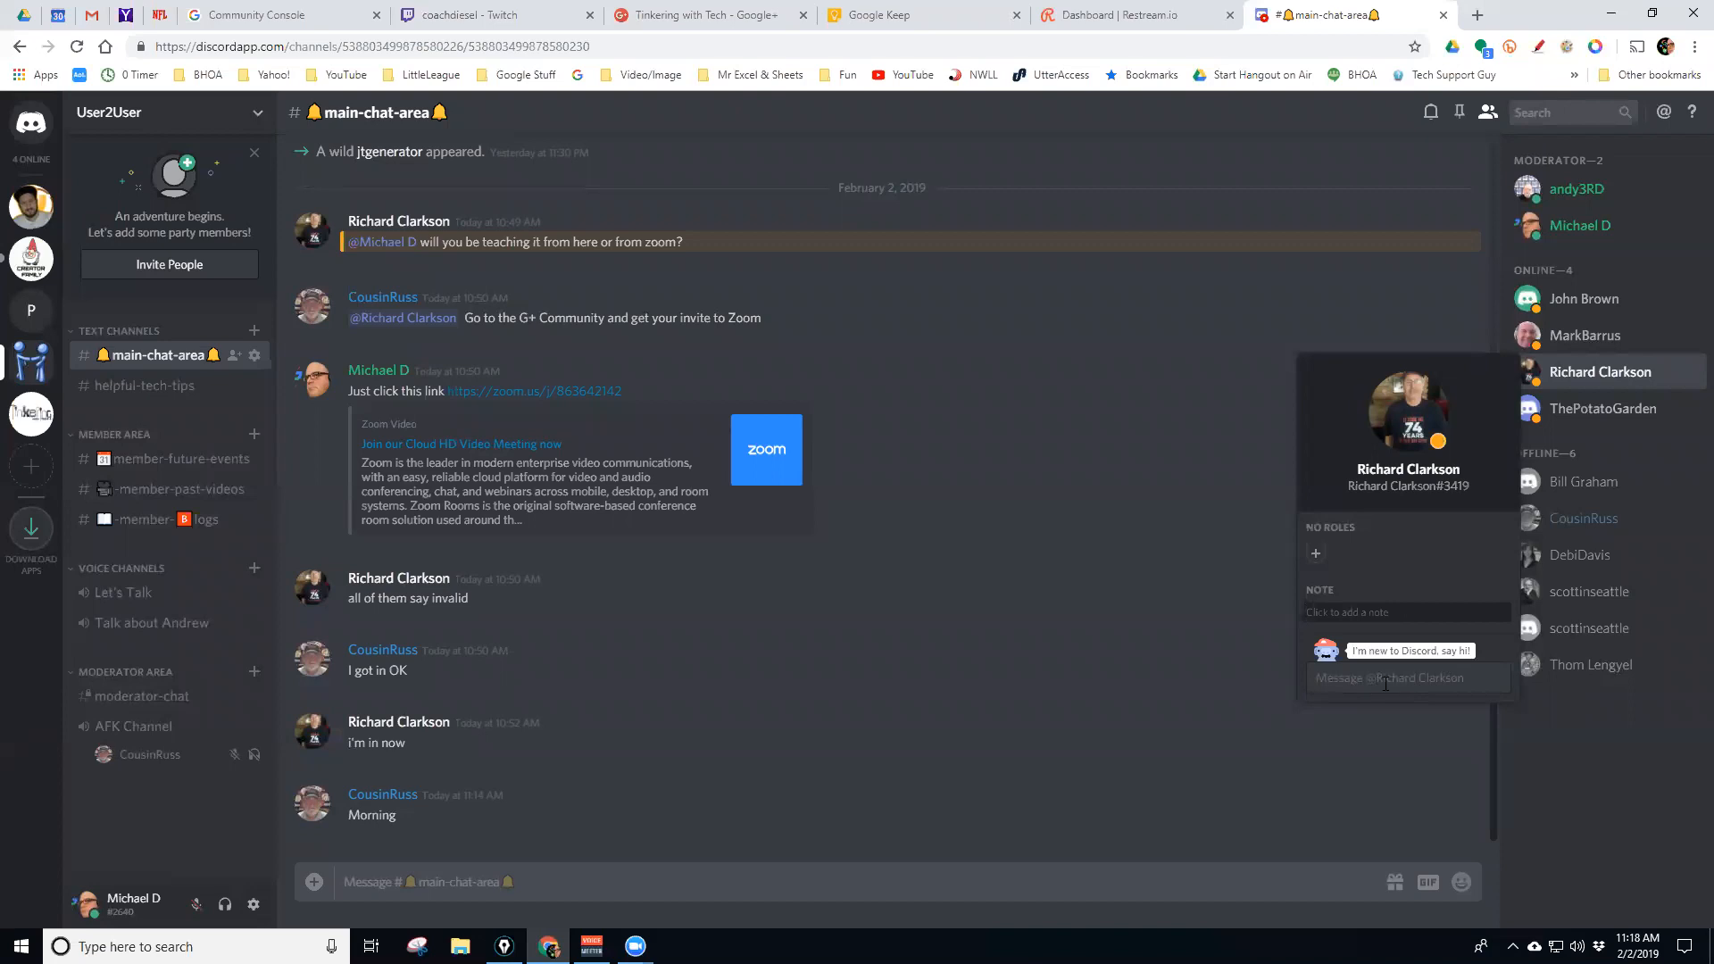
left_click(1379, 684)
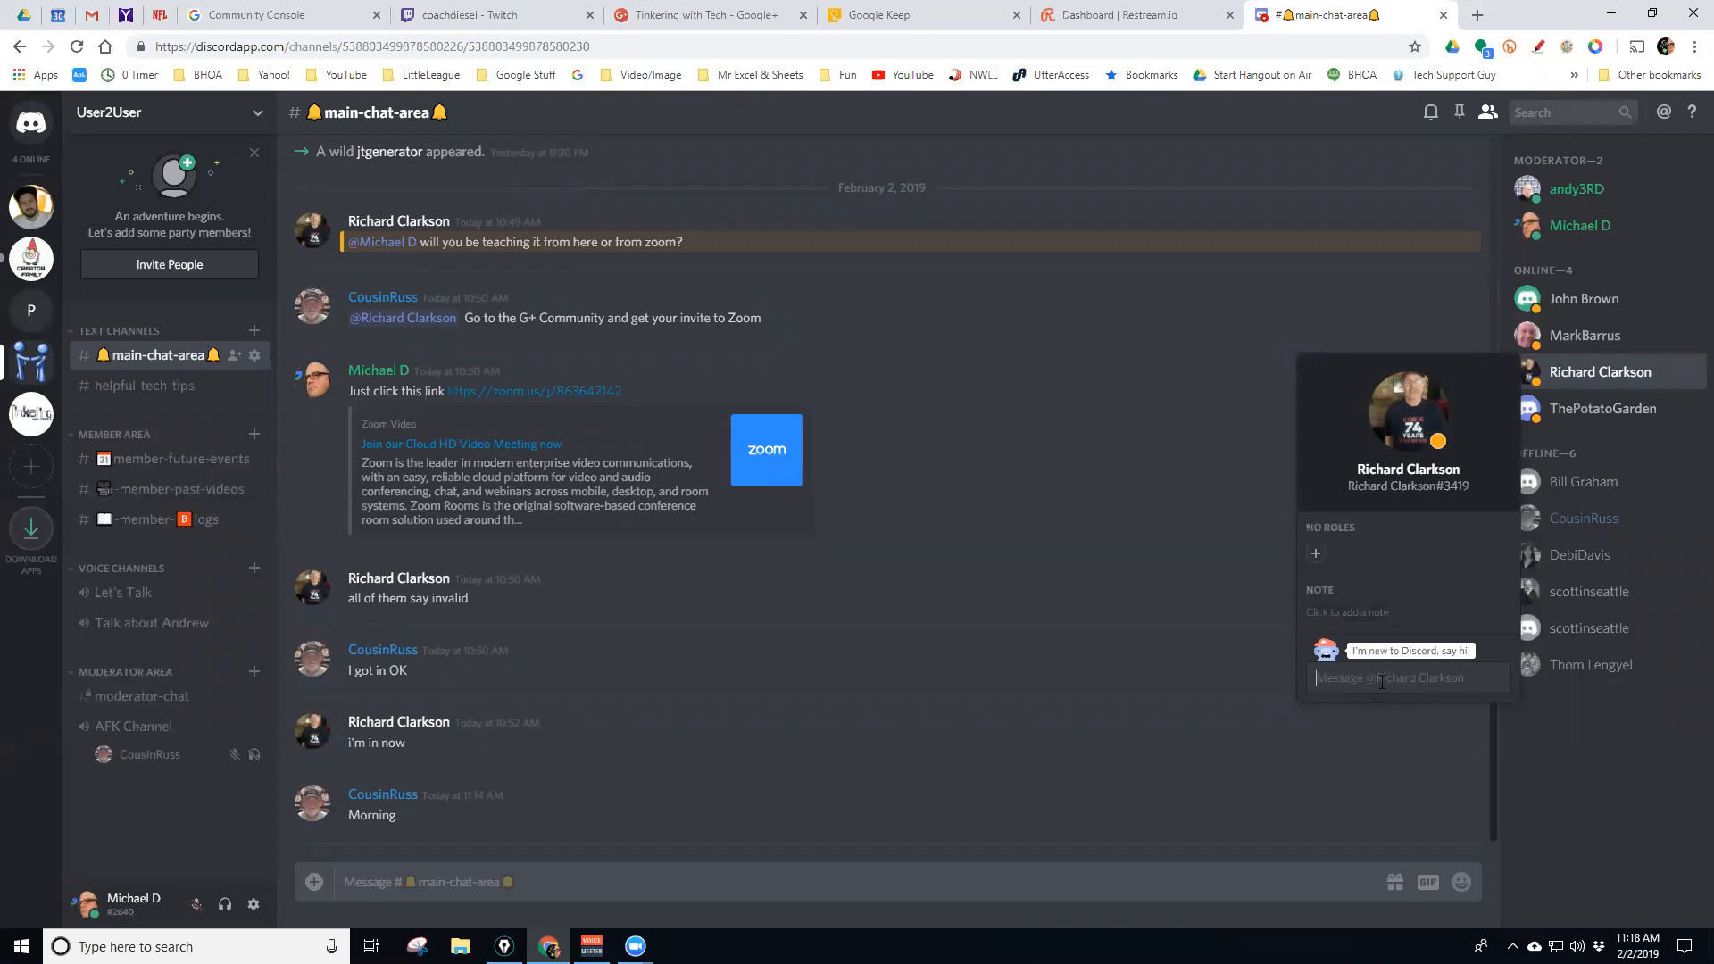
type("Hello welcome")
key("Return")
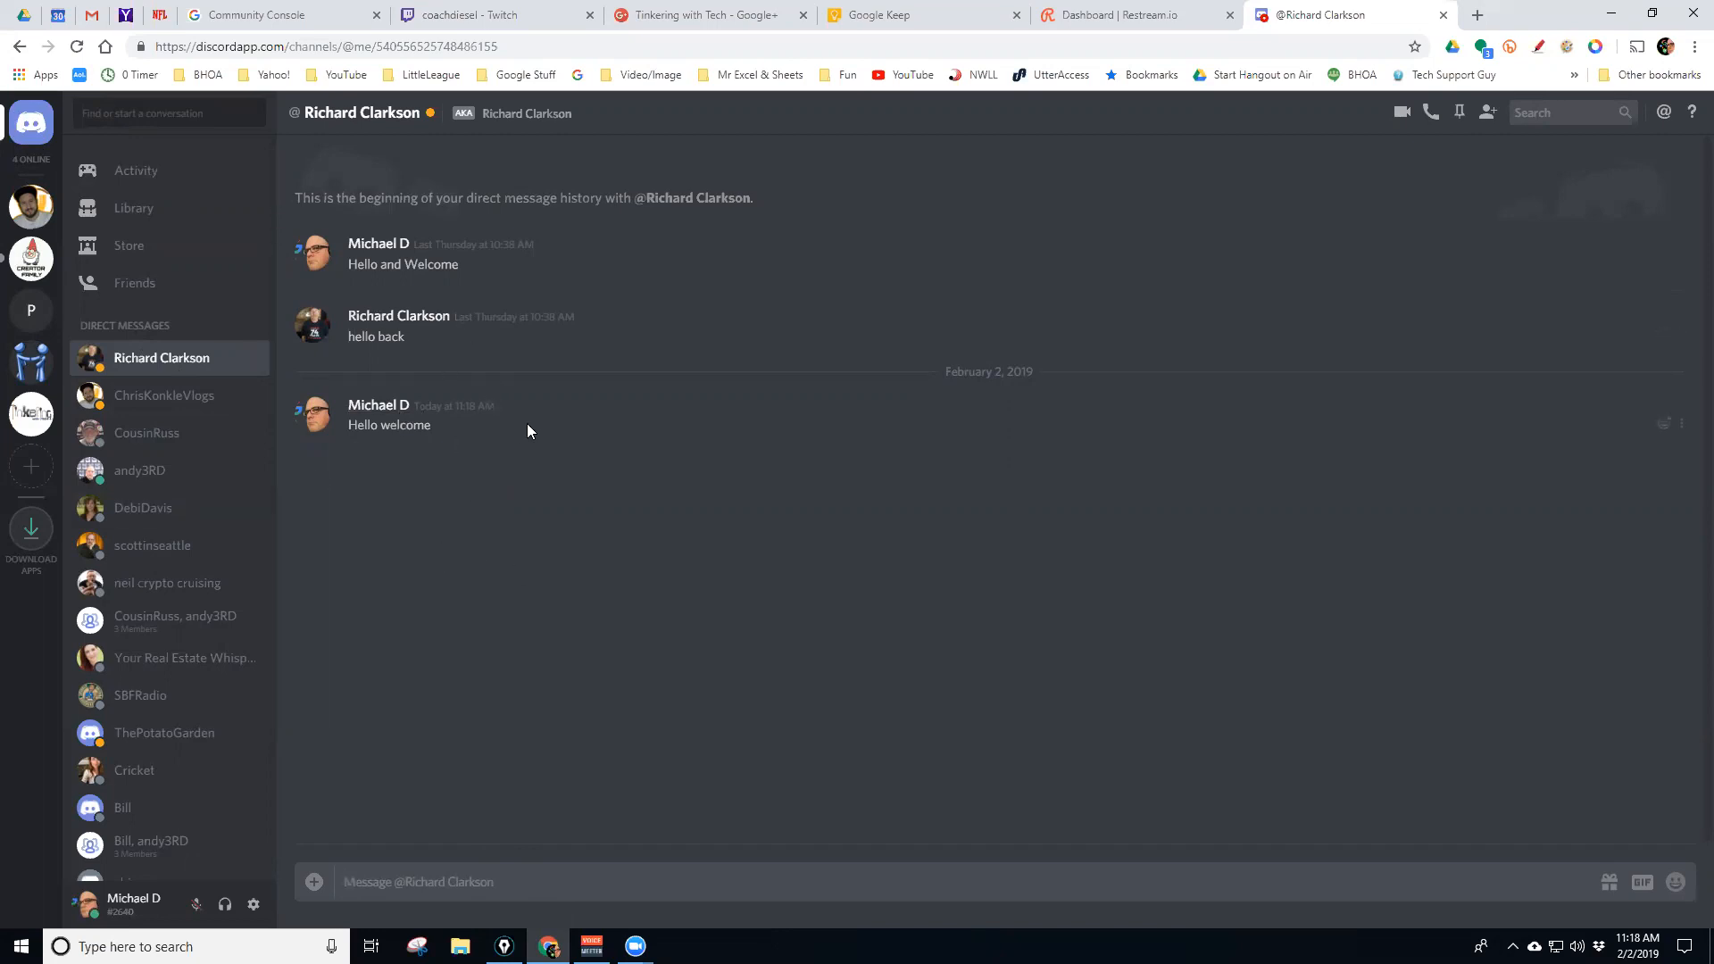
left_click(165, 437)
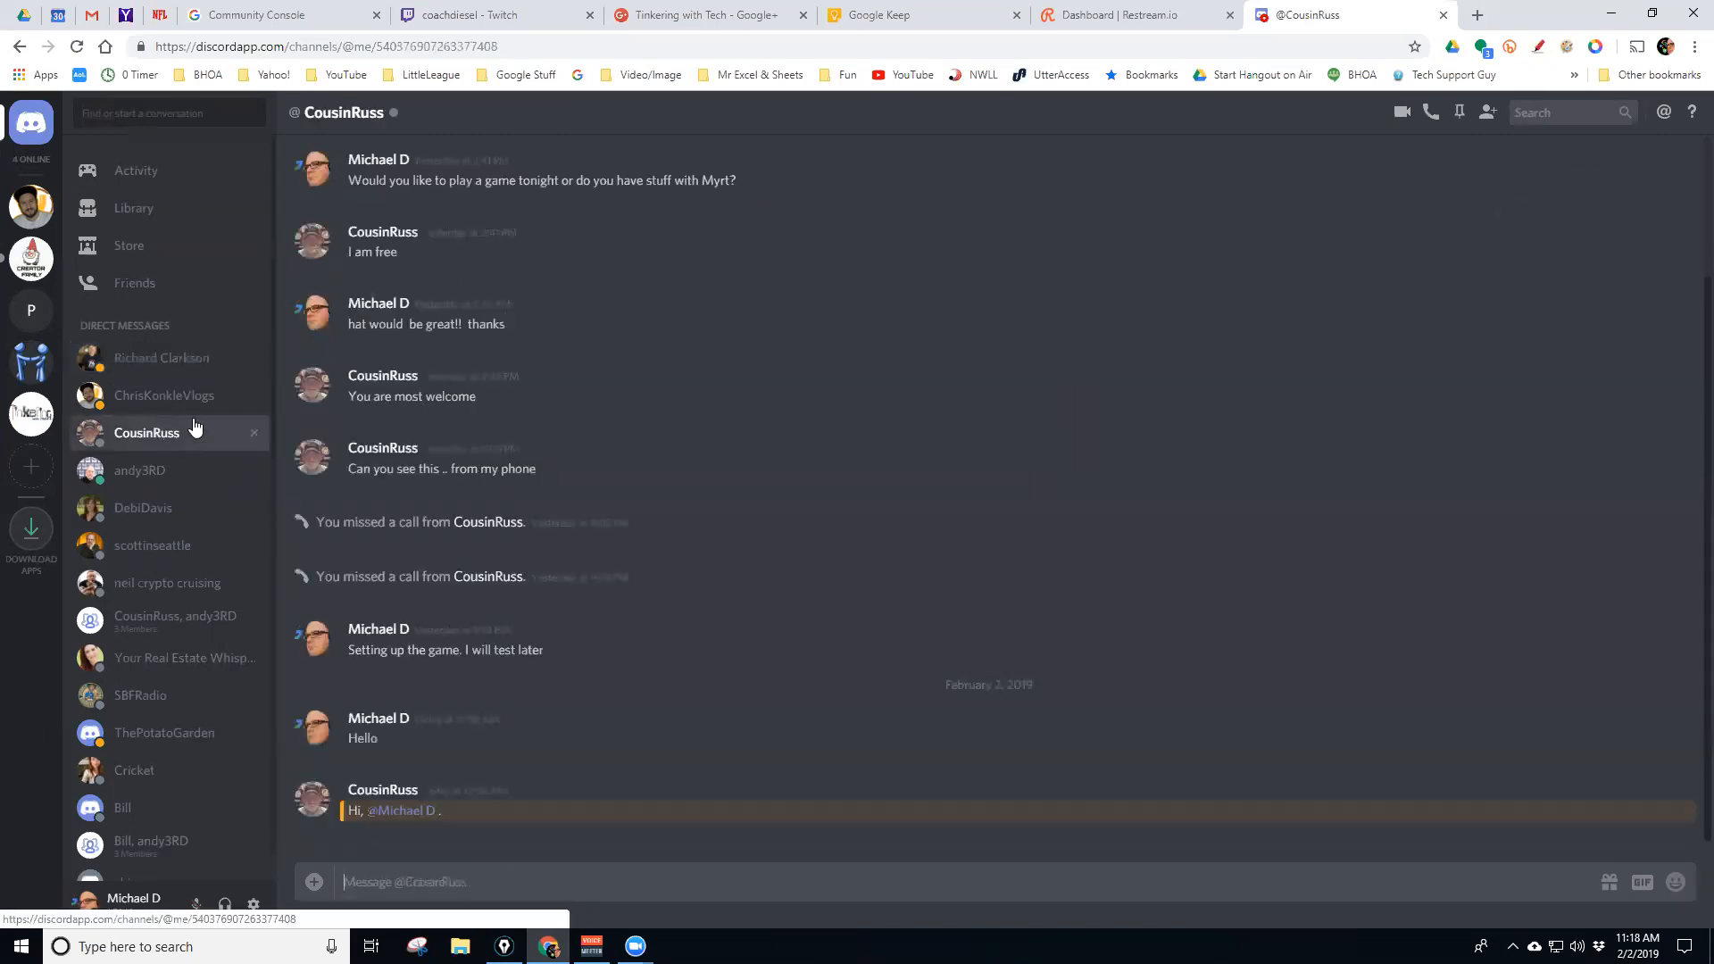
left_click(174, 628)
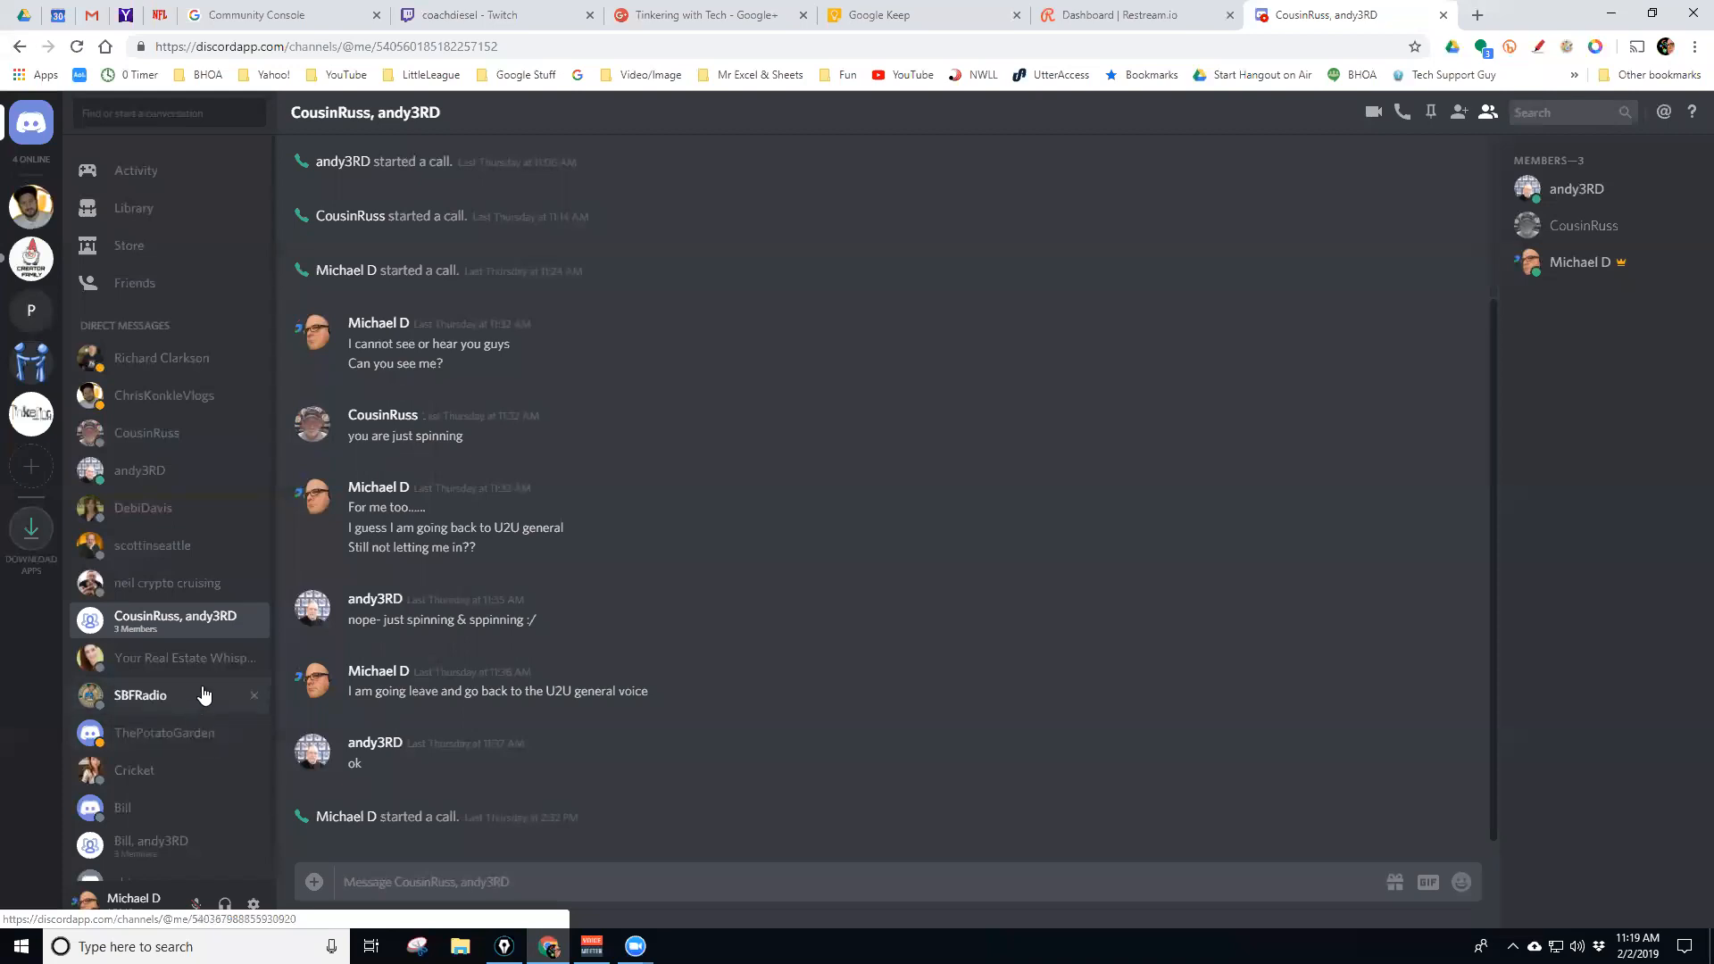
scroll(209, 692, "down", 1)
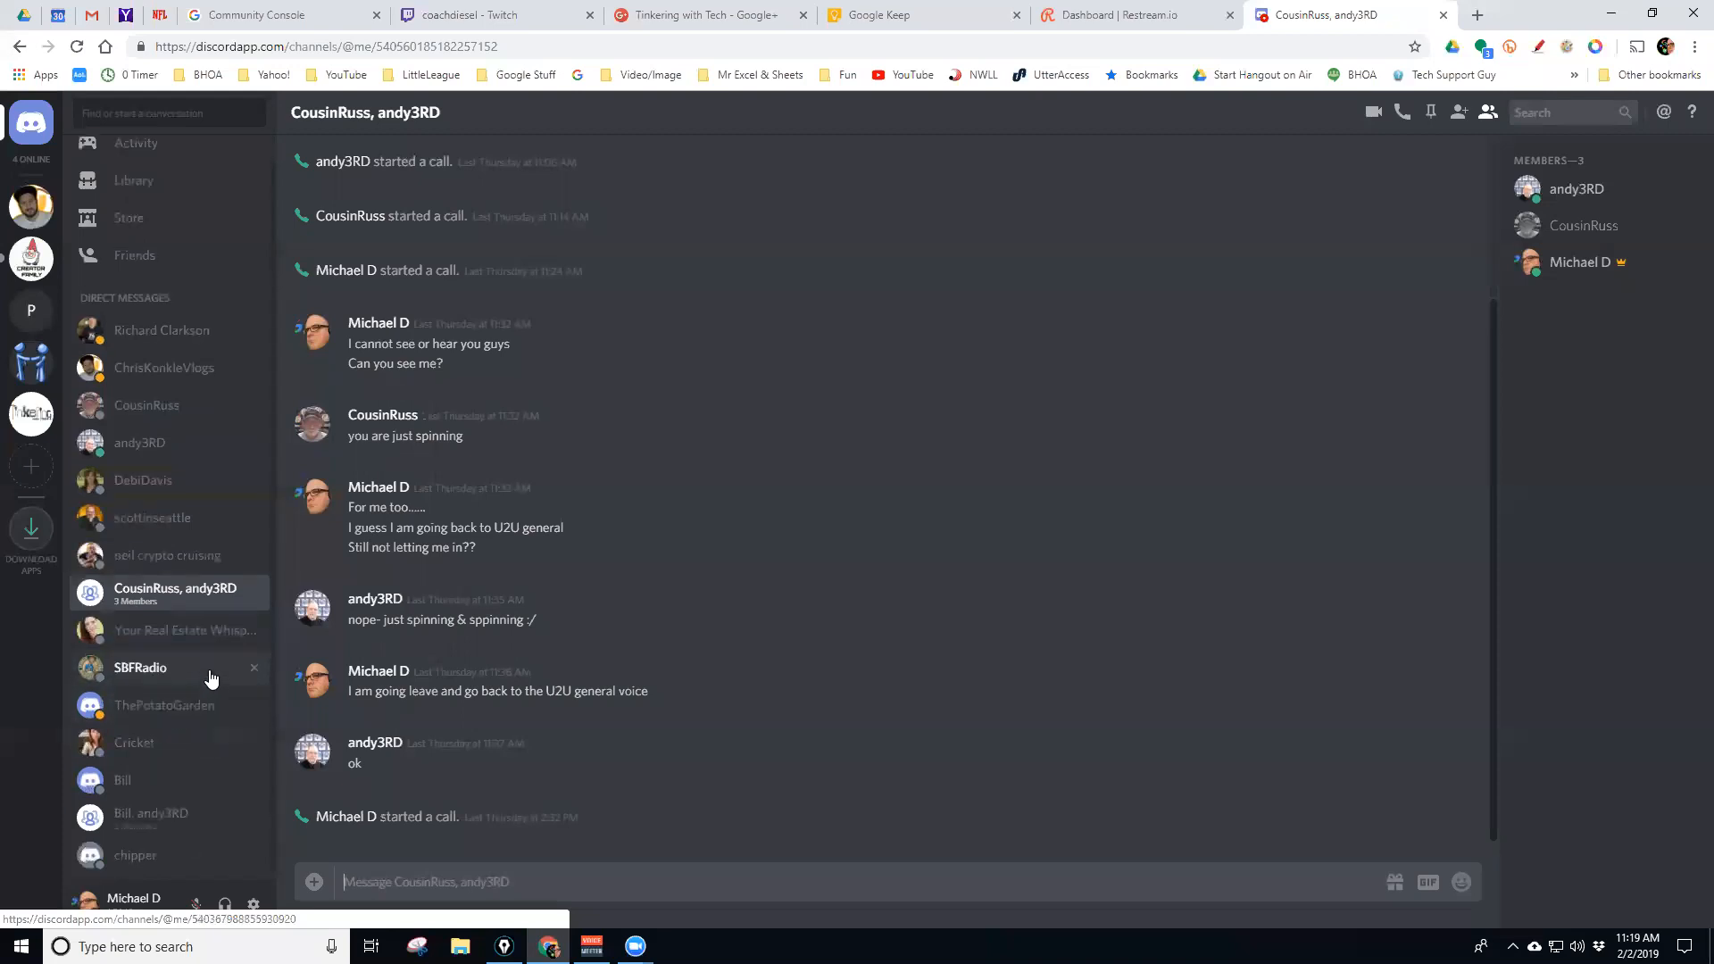
left_click(186, 827)
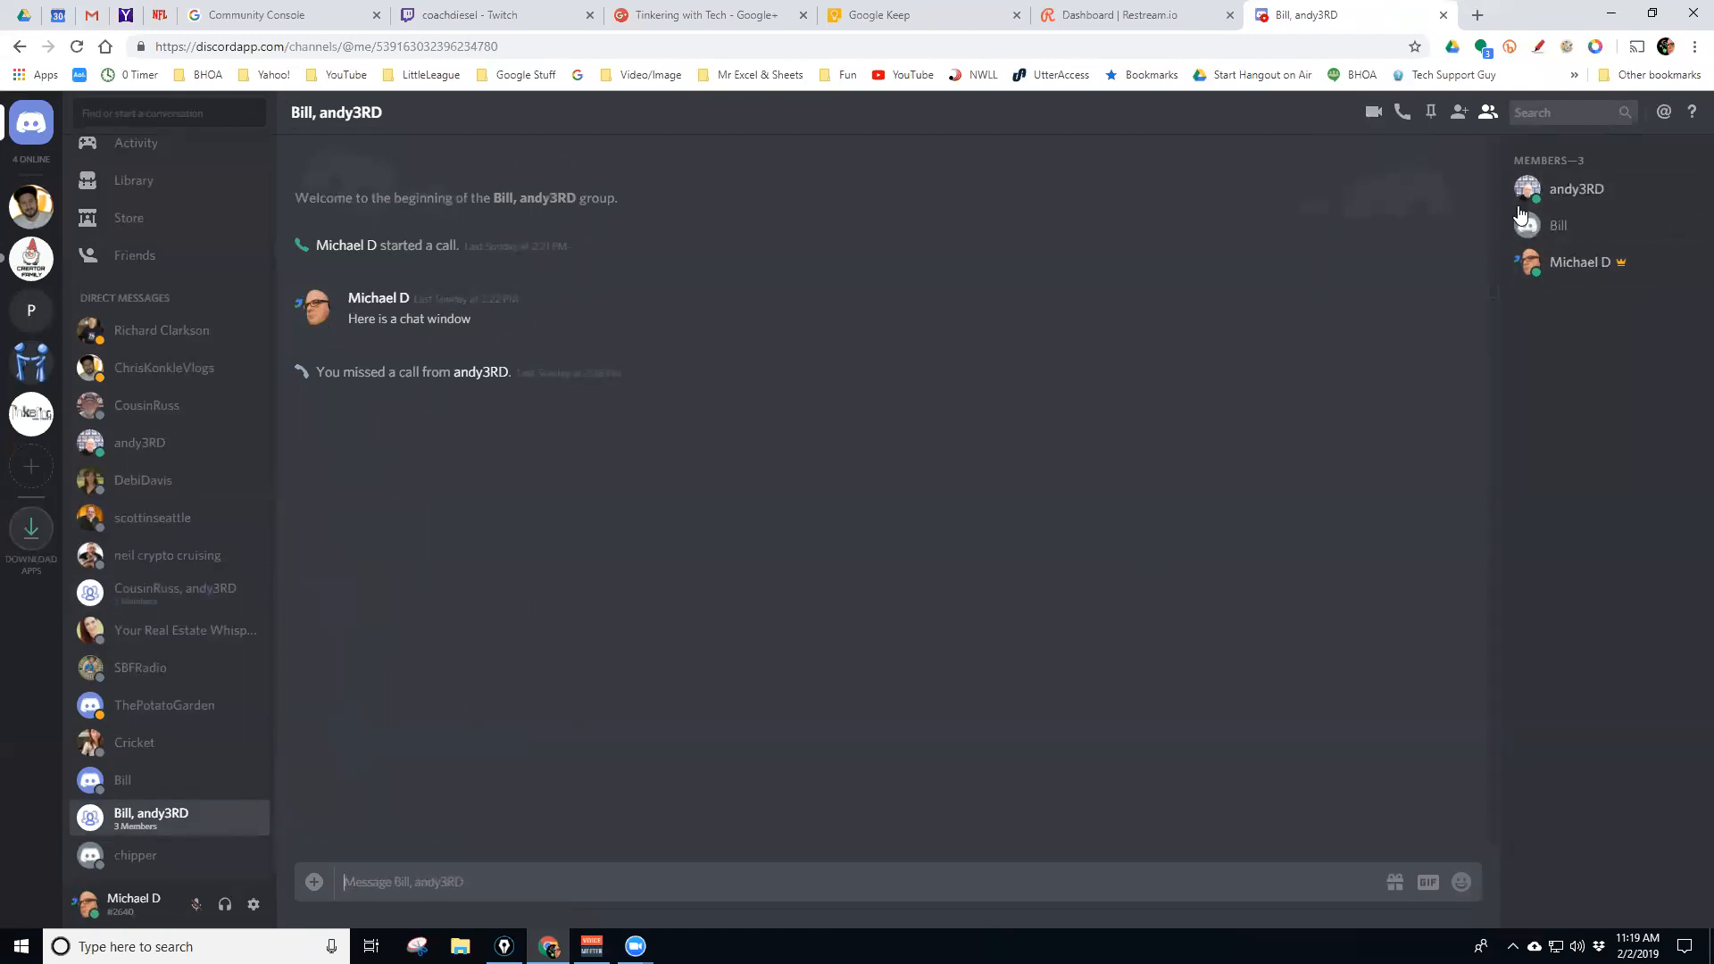
left_click(157, 482)
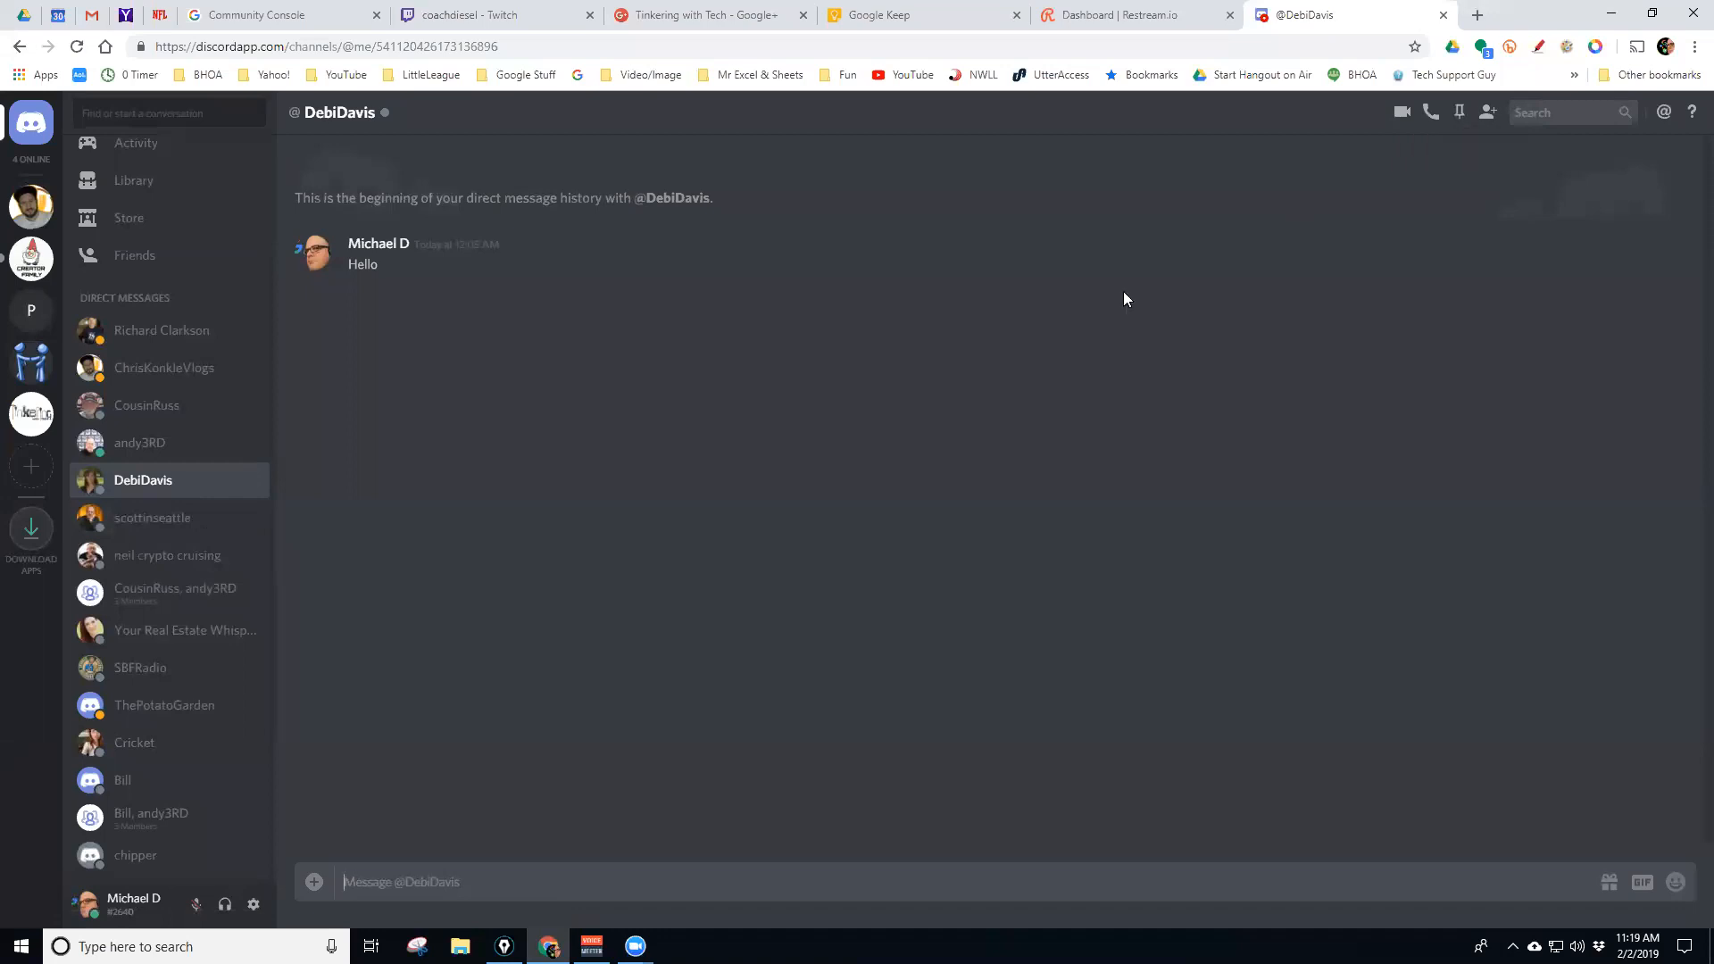
scroll(197, 385, "up", 1)
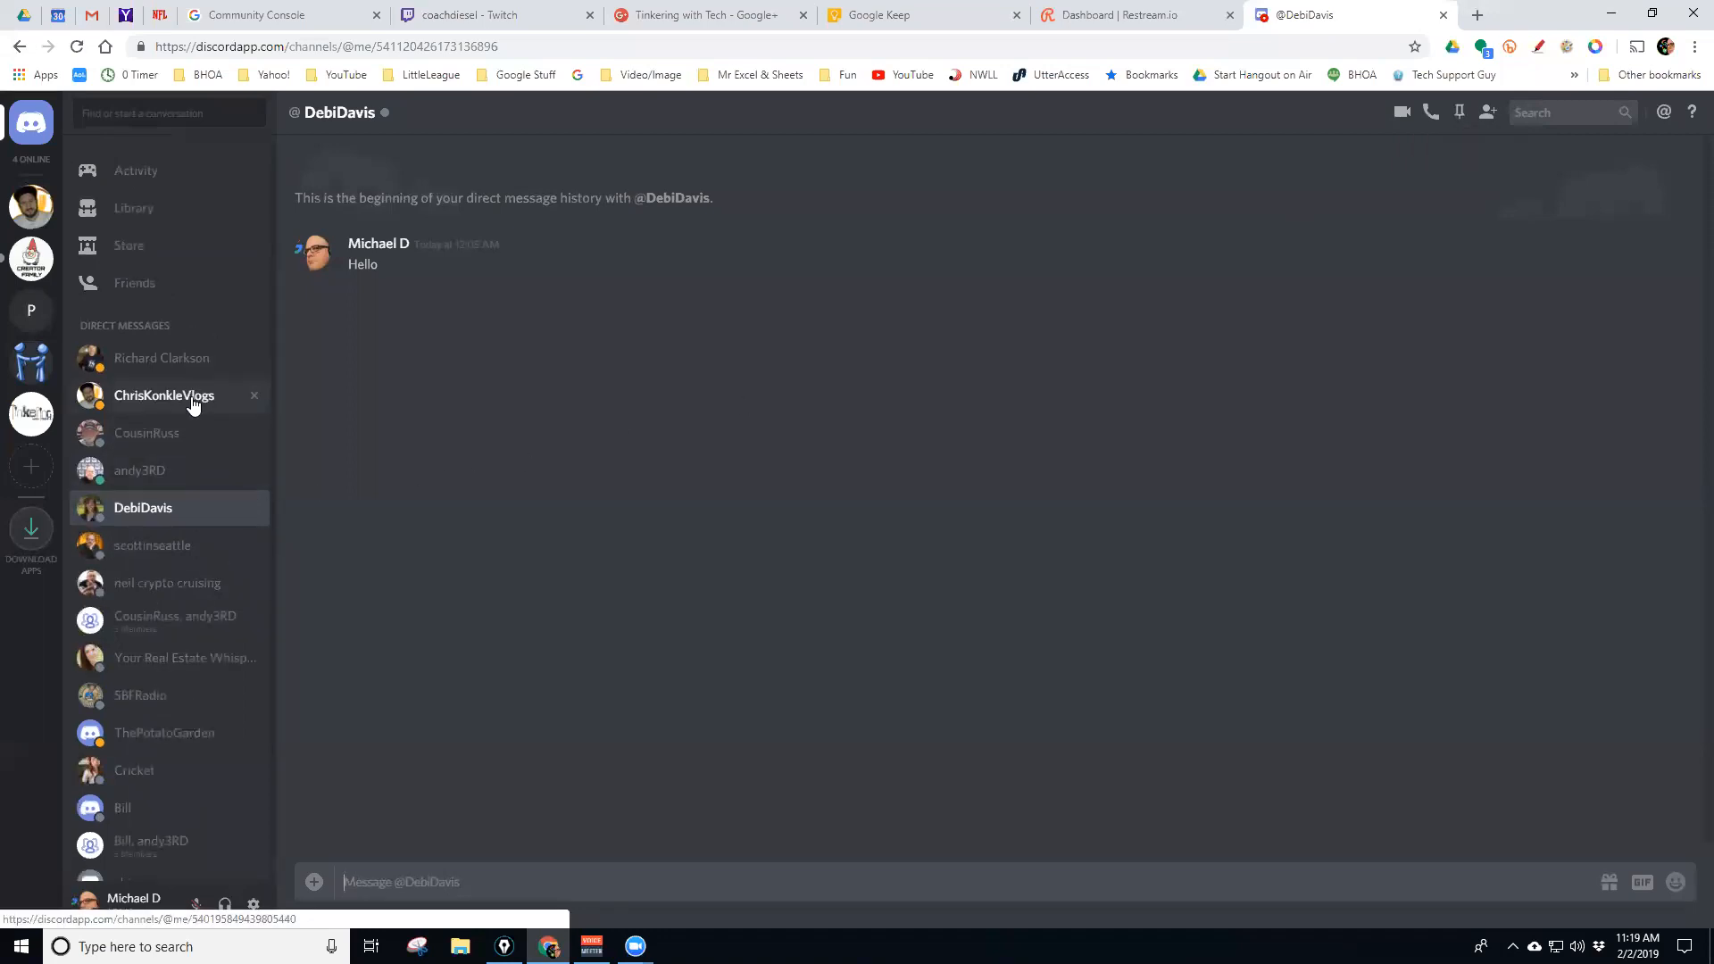
left_click(174, 625)
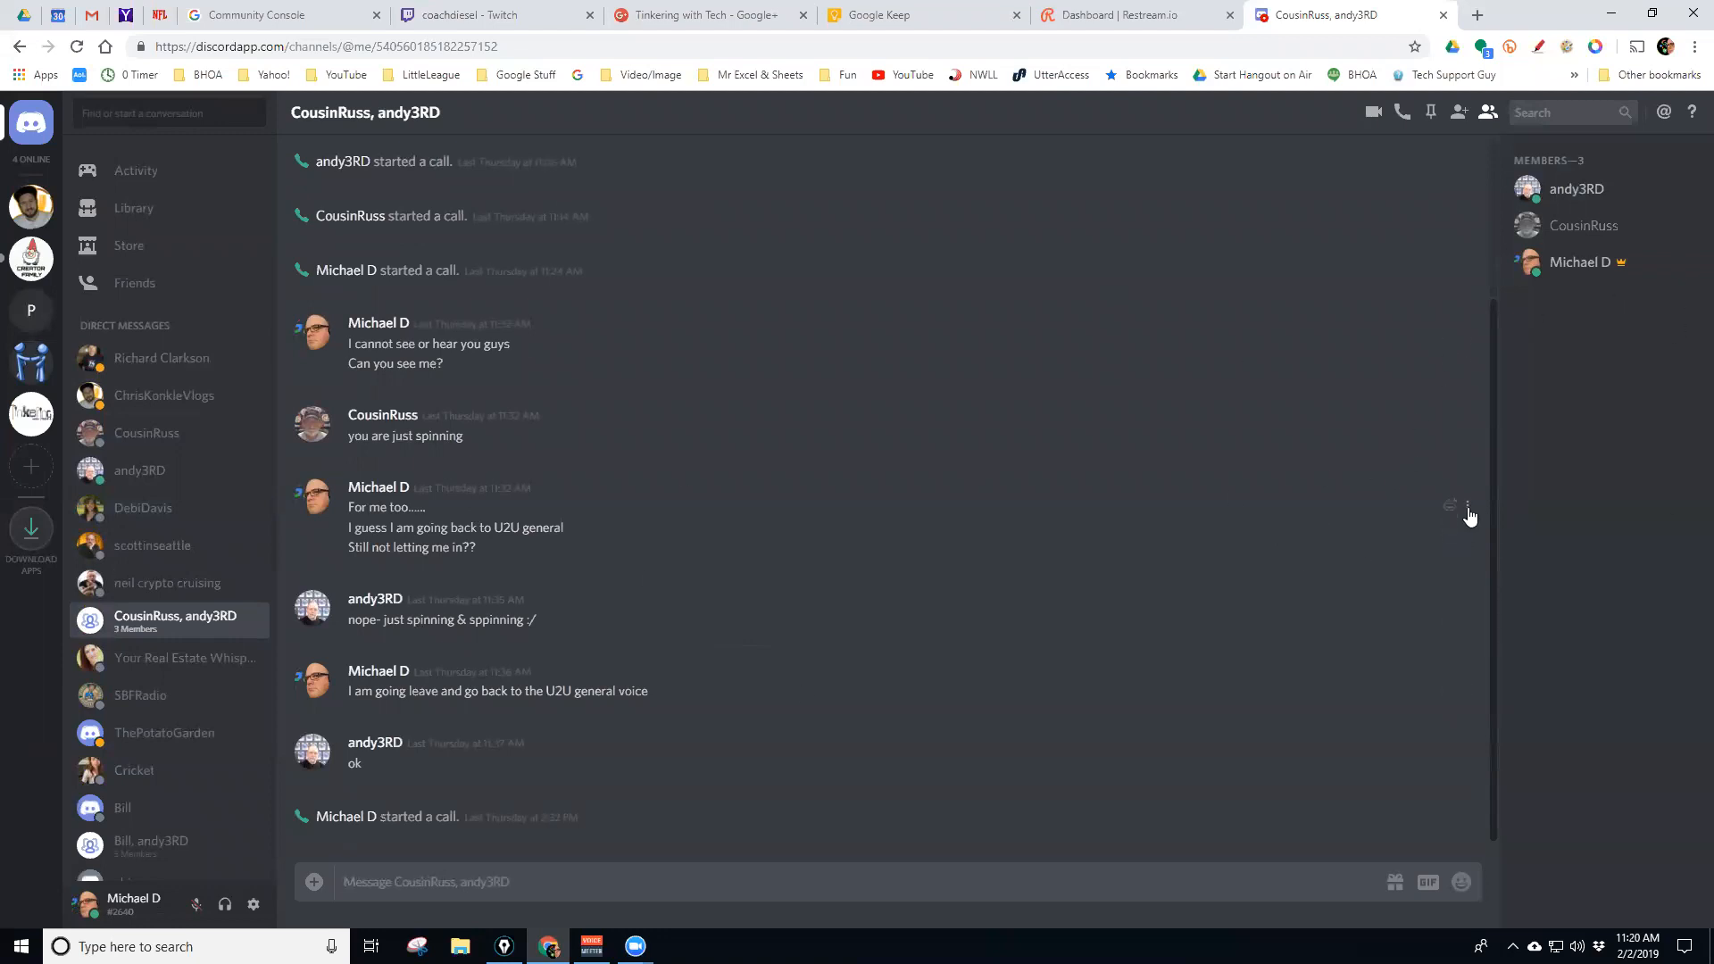
Pin both messages with the ⋮ menu and 'Oh yeah. Pin it', then select the last two lines
left_click(1468, 510)
left_click(1534, 499)
left_click(1467, 526)
left_click(1467, 548)
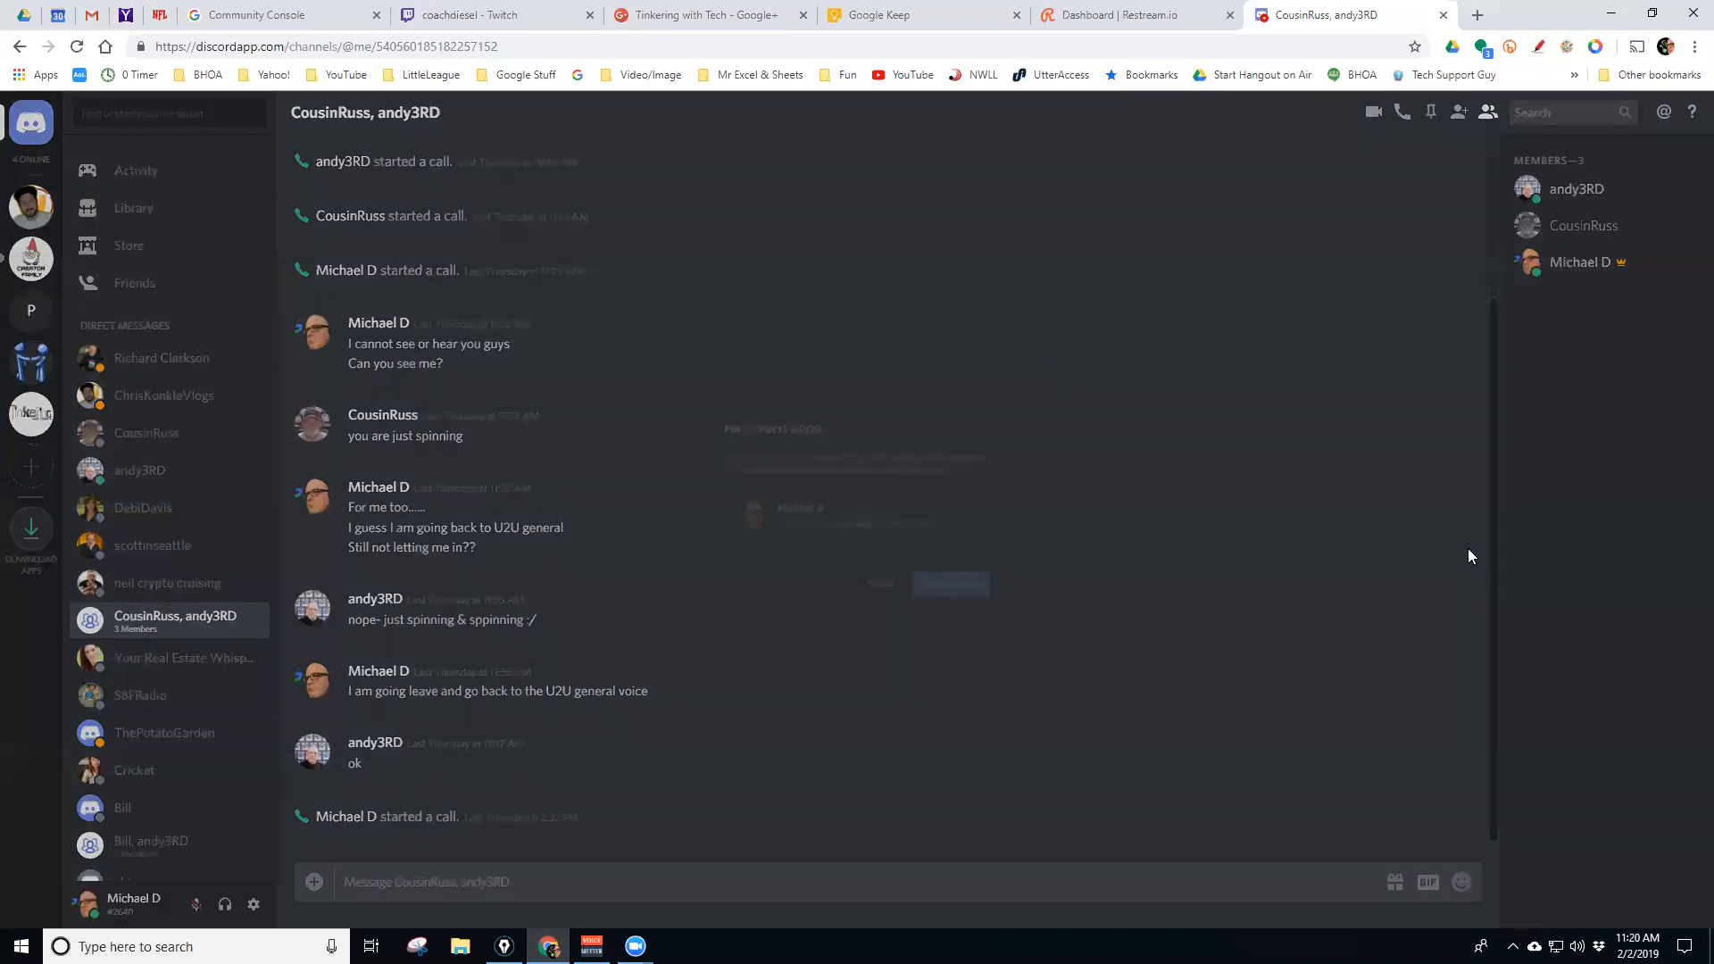
left_click(991, 610)
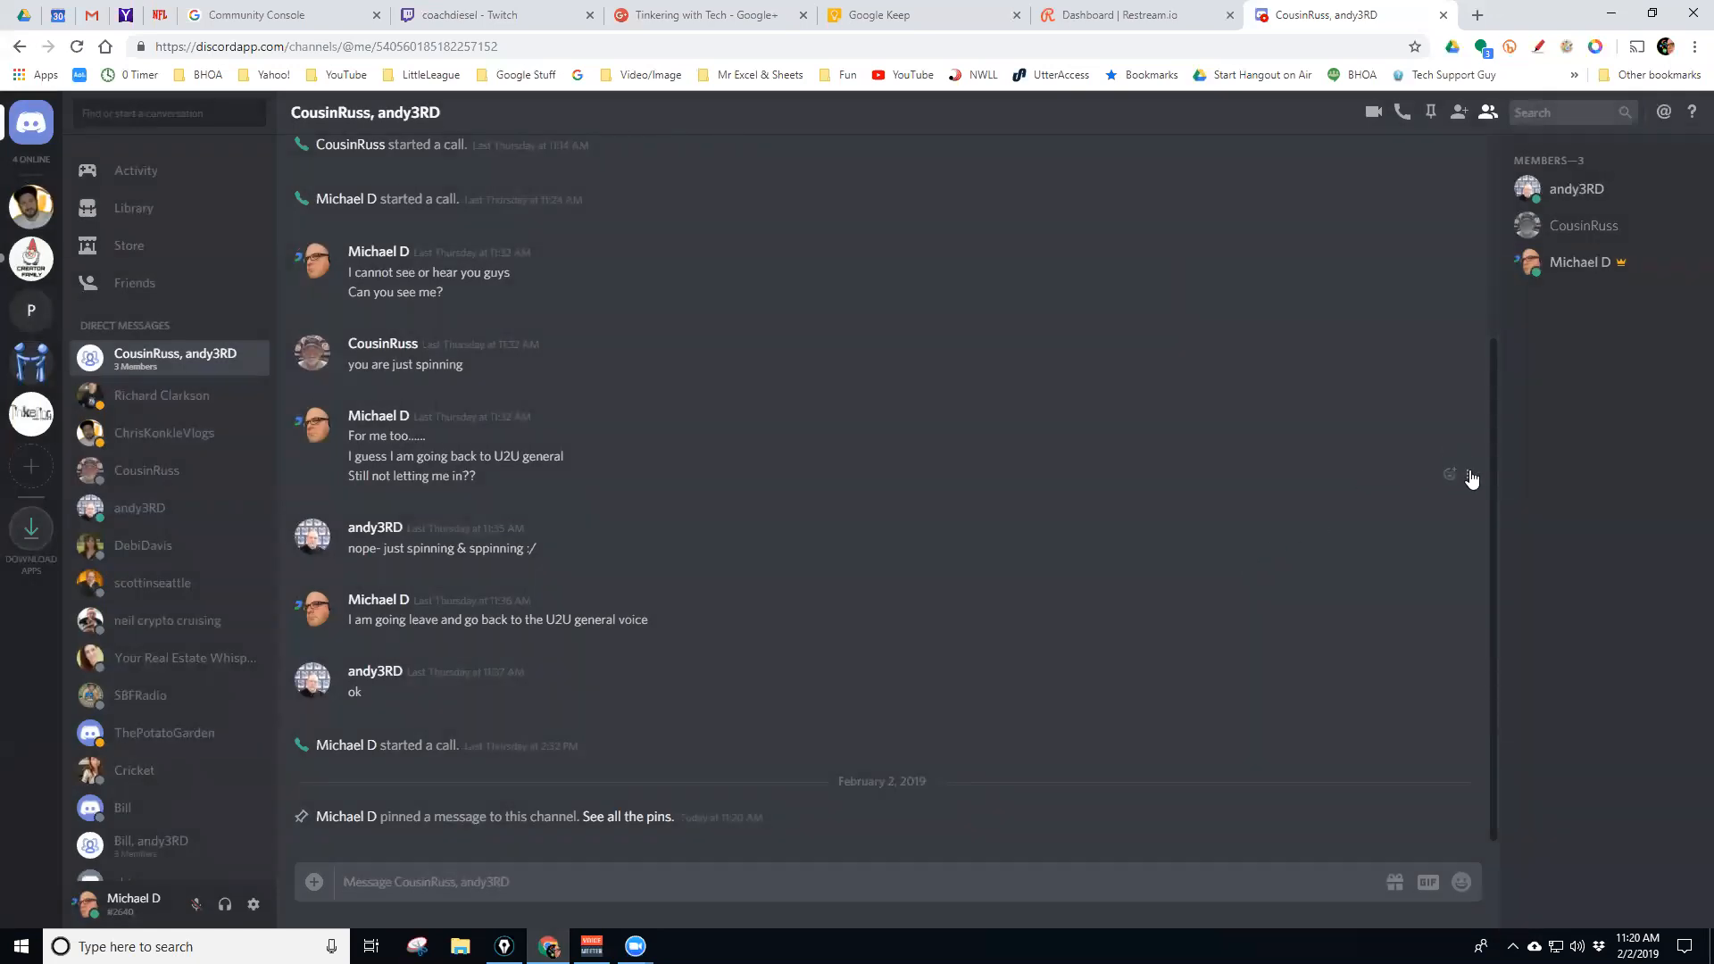
left_click(1469, 475)
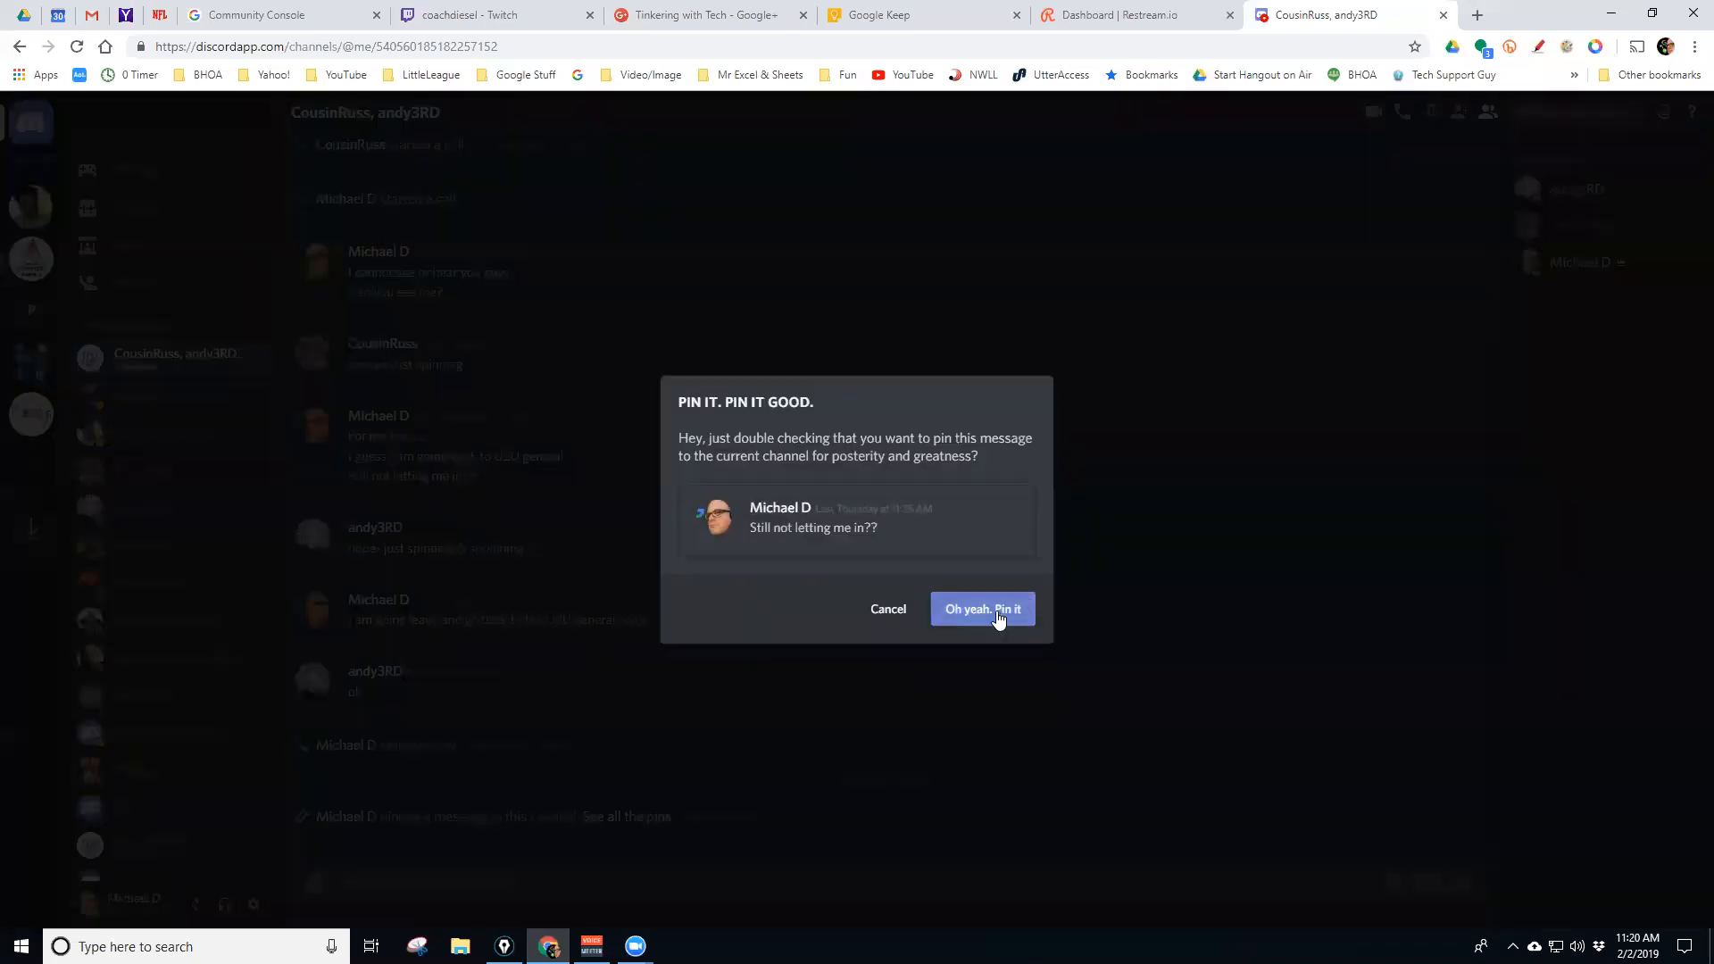
left_click(999, 612)
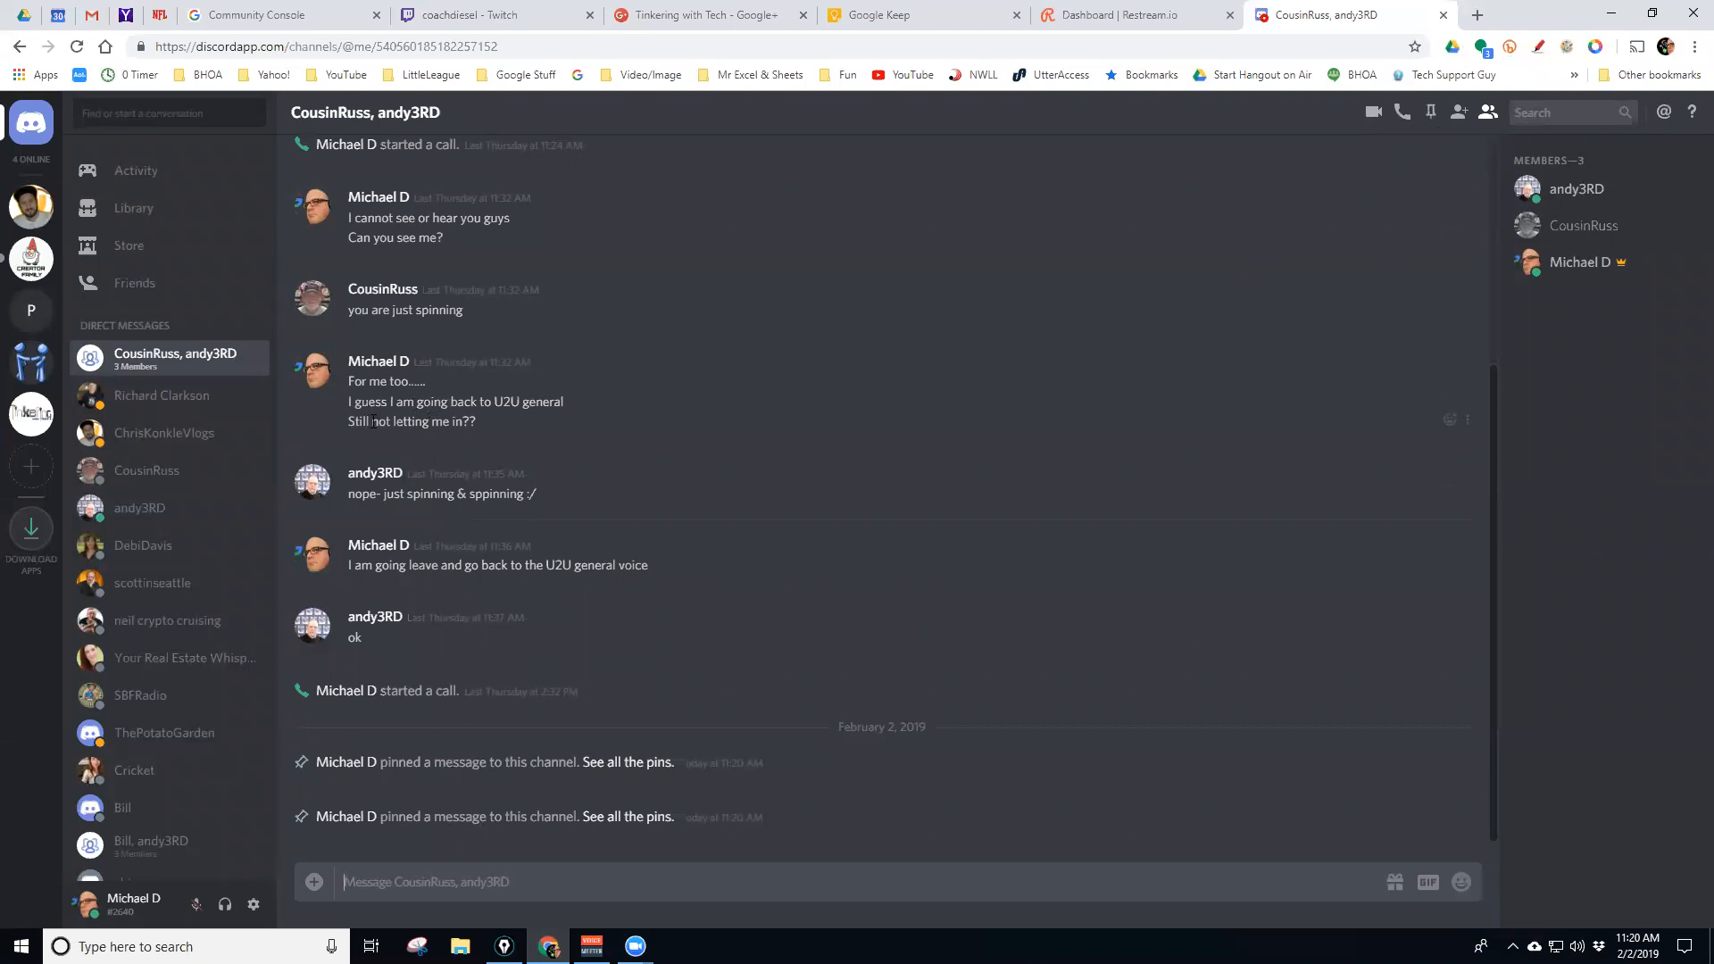
left_click_drag(399, 413, 471, 426)
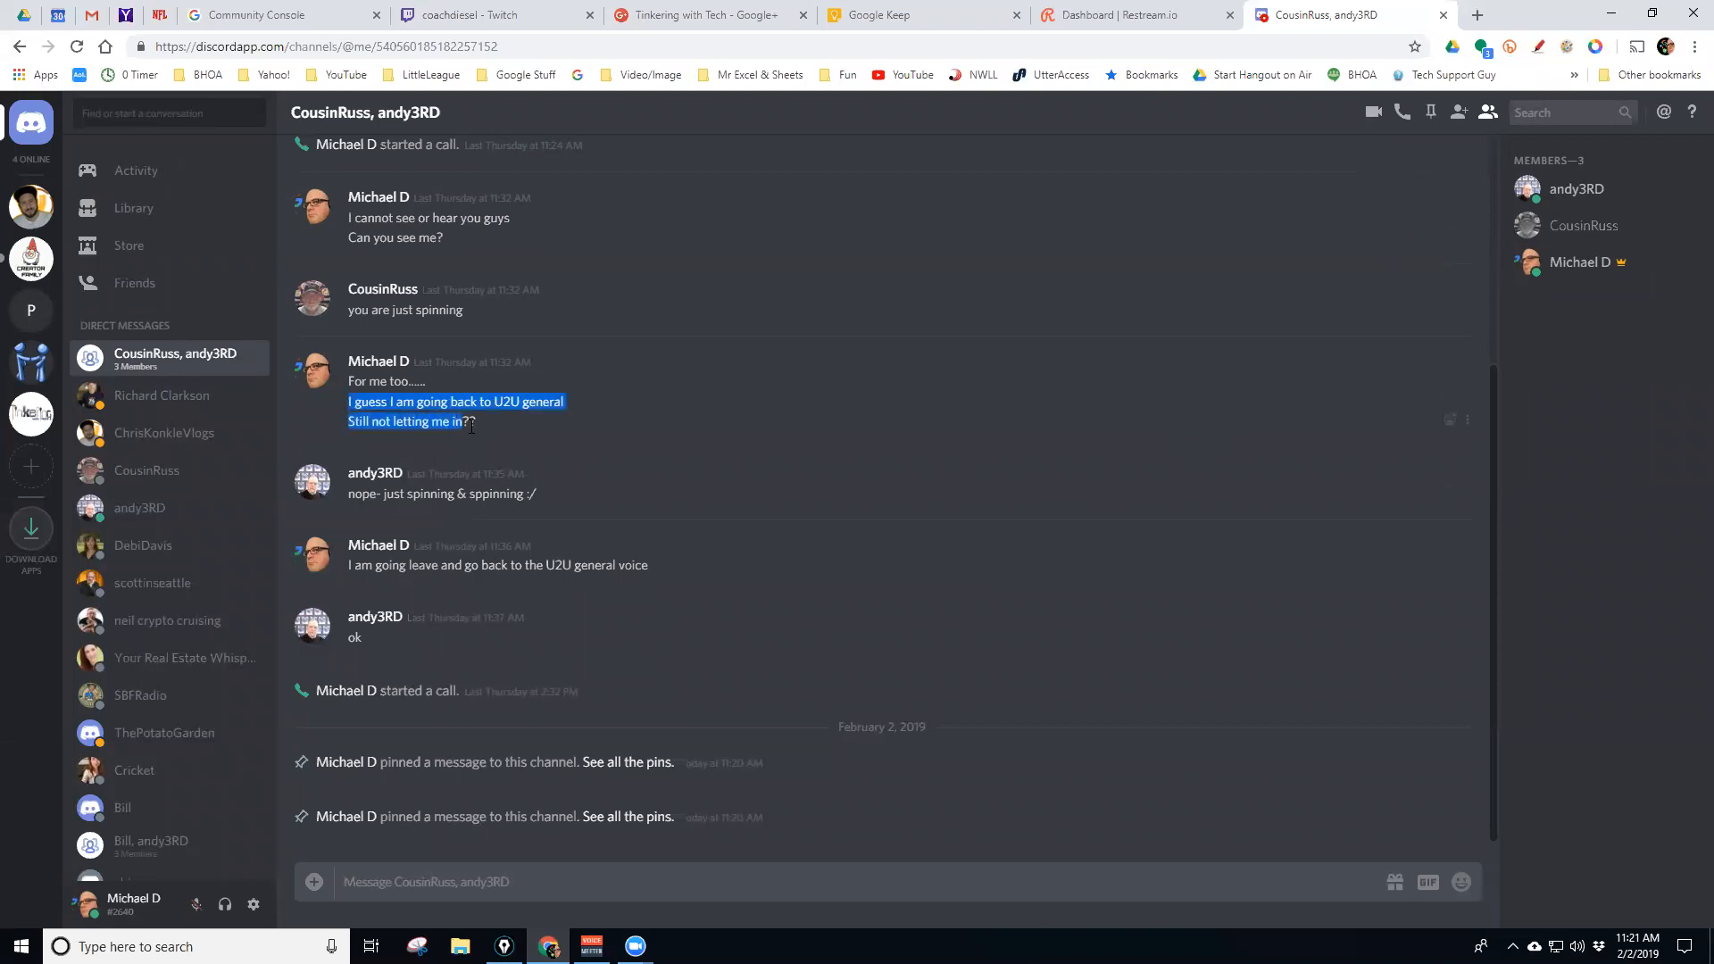
Open the group chat's pinned messages and jump to the 'Still not letting me in??' pin
left_click(1431, 112)
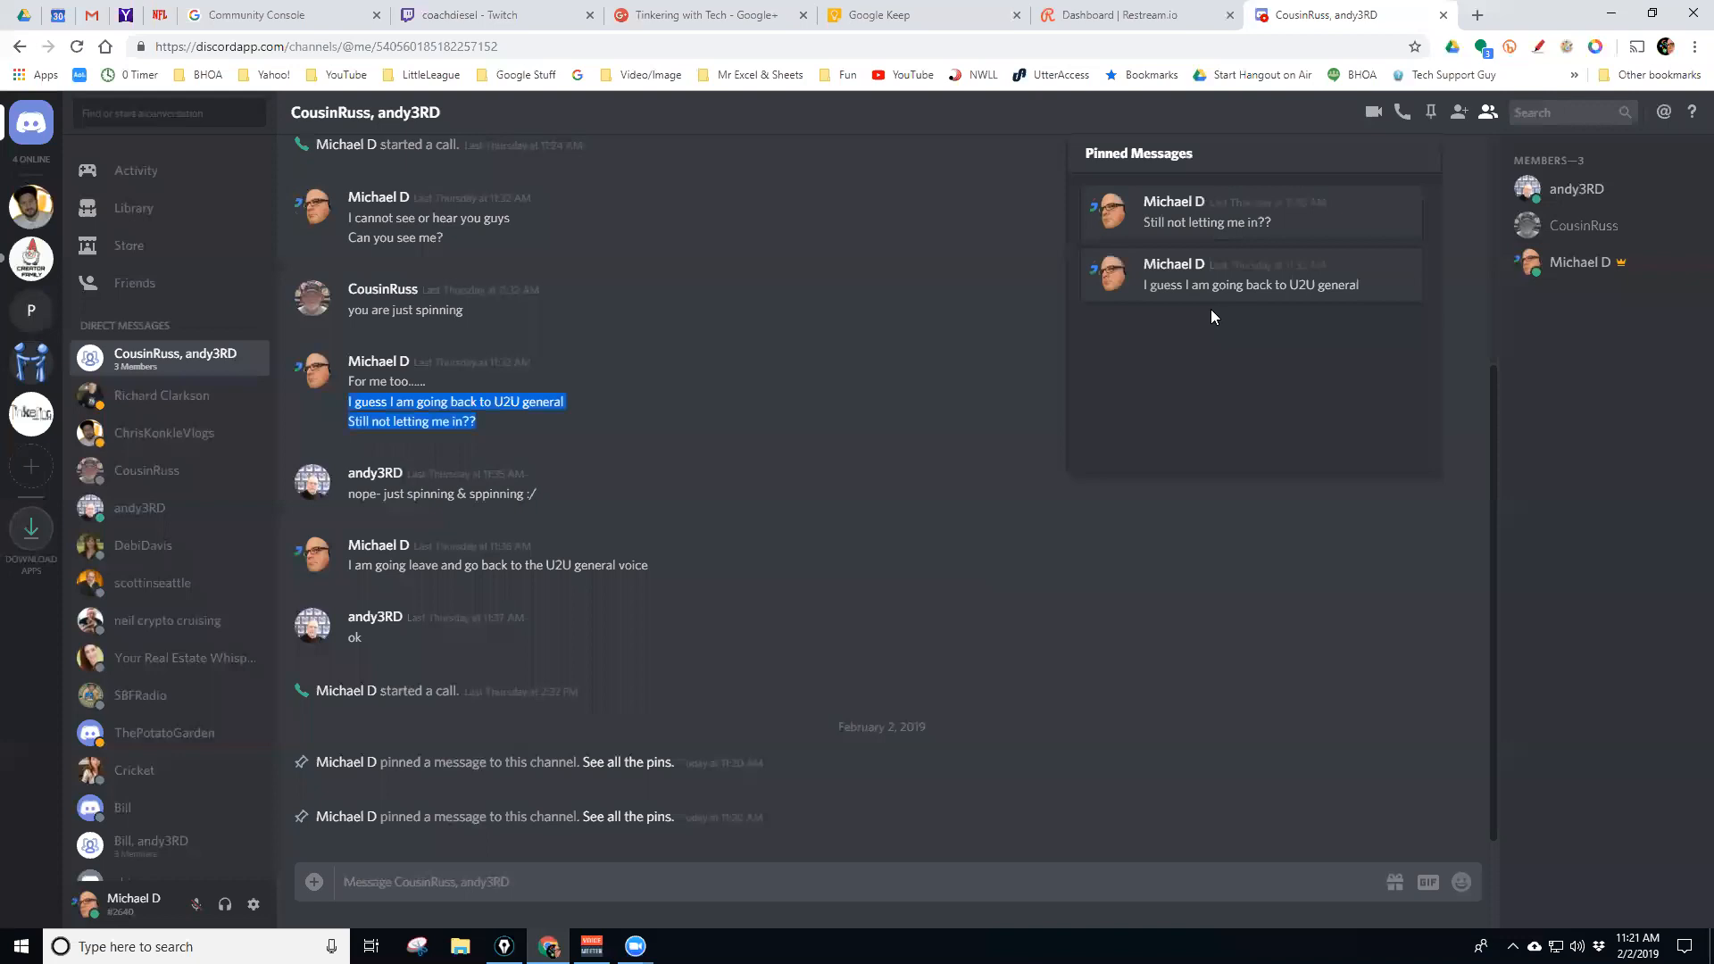
mouse_move(1394, 202)
scroll(575, 373, "up", 4)
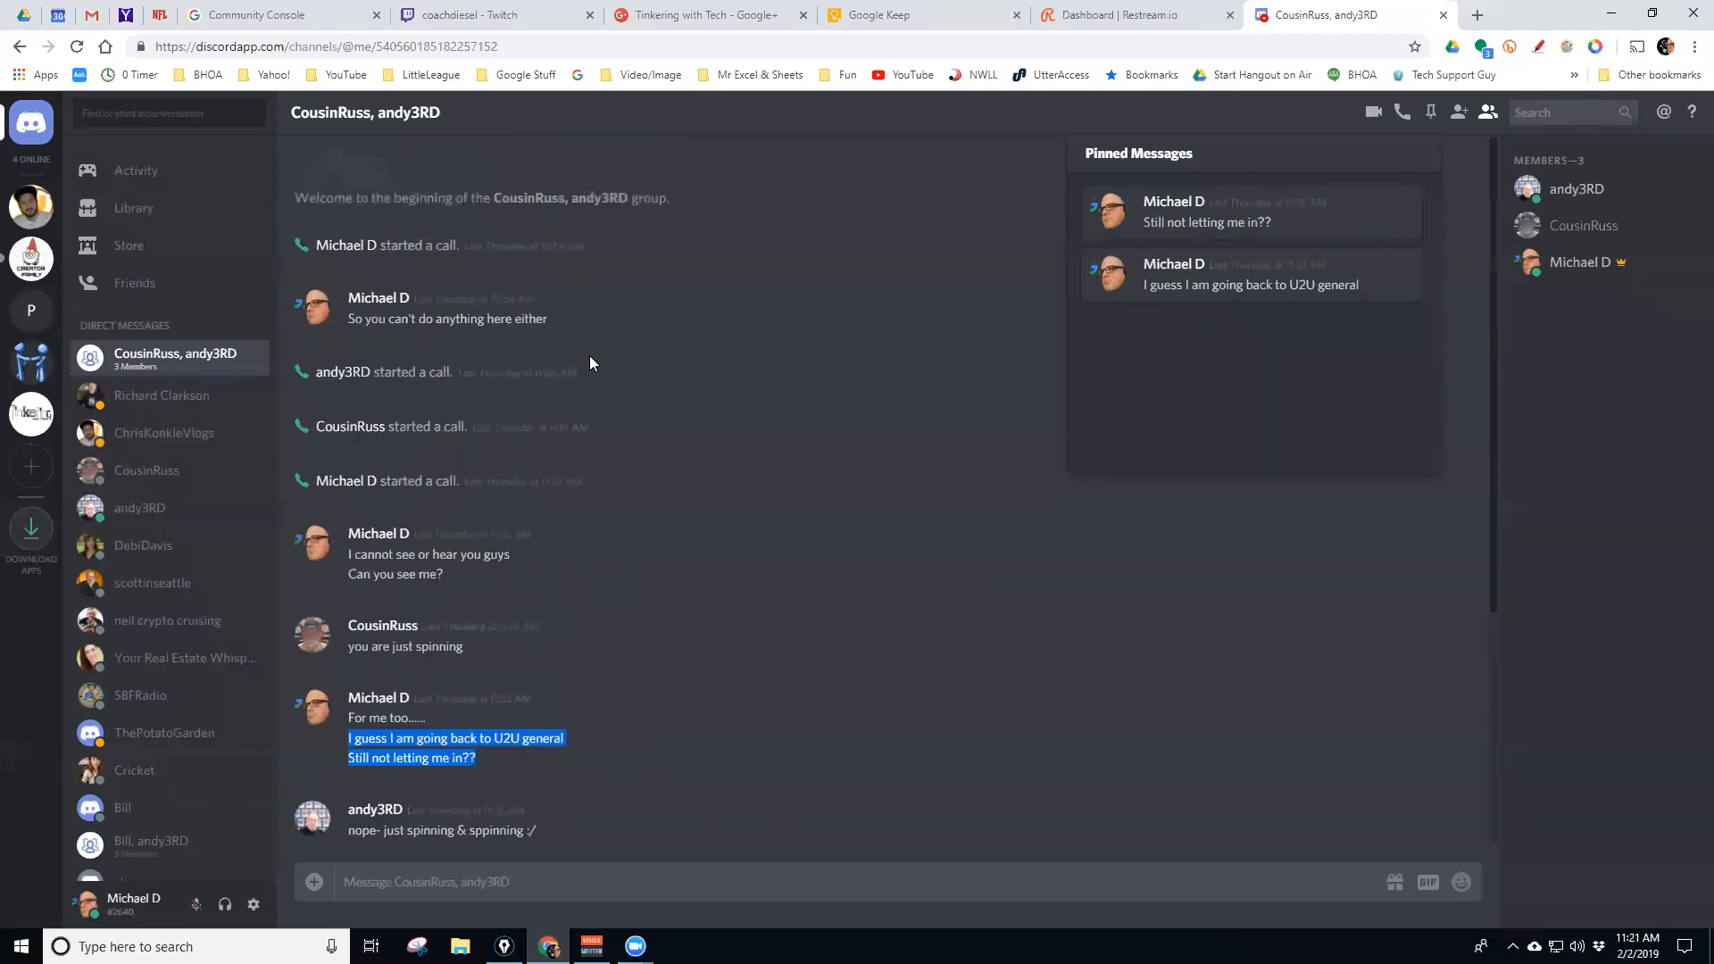
scroll(587, 355, "down", 4)
mouse_move(1386, 230)
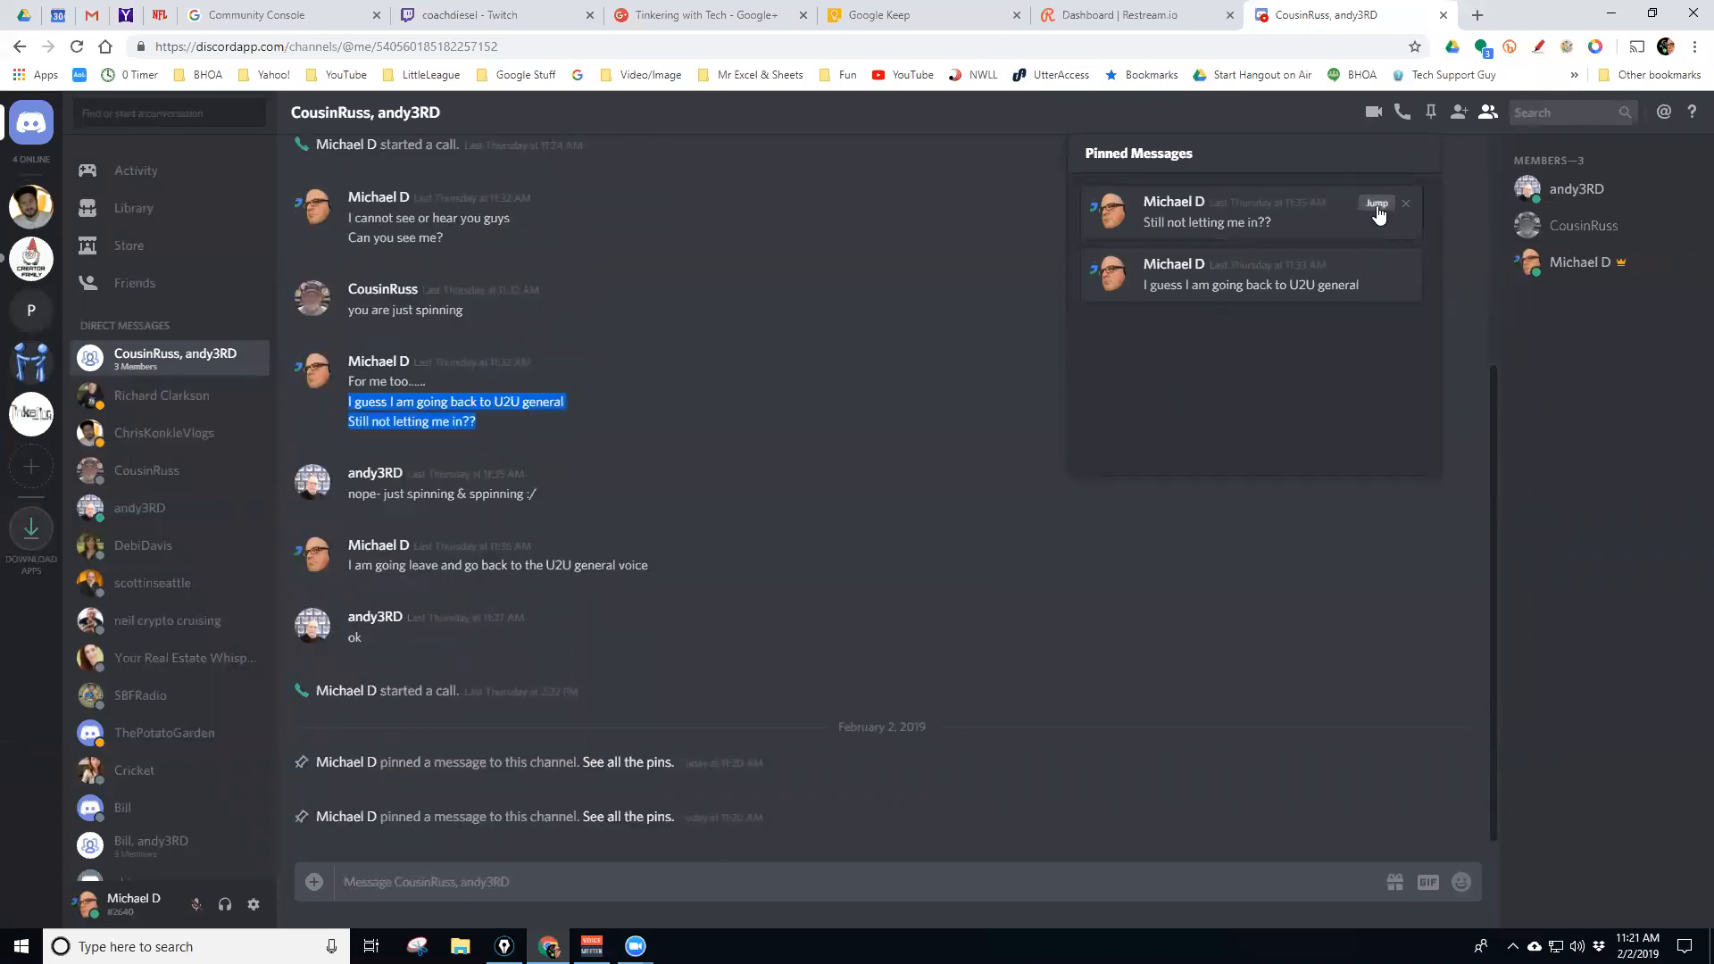
left_click(1376, 203)
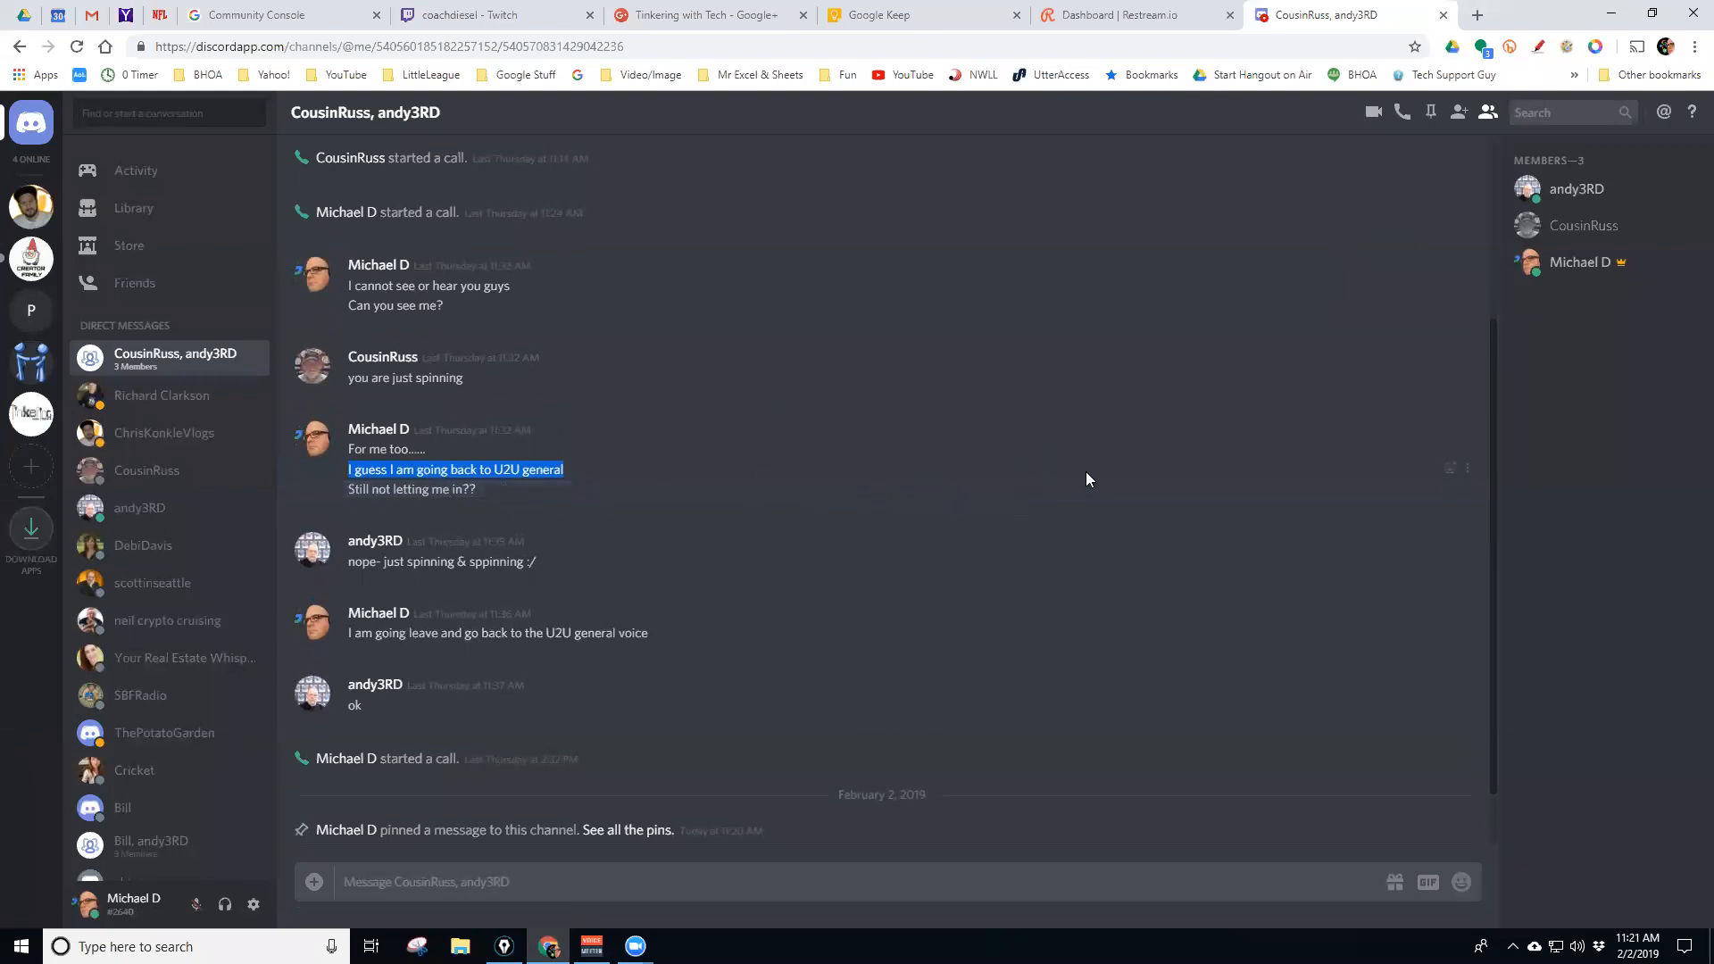
Unpin 'Still not letting me in??' and then the remaining pinned message, confirming each removal
left_click(1430, 112)
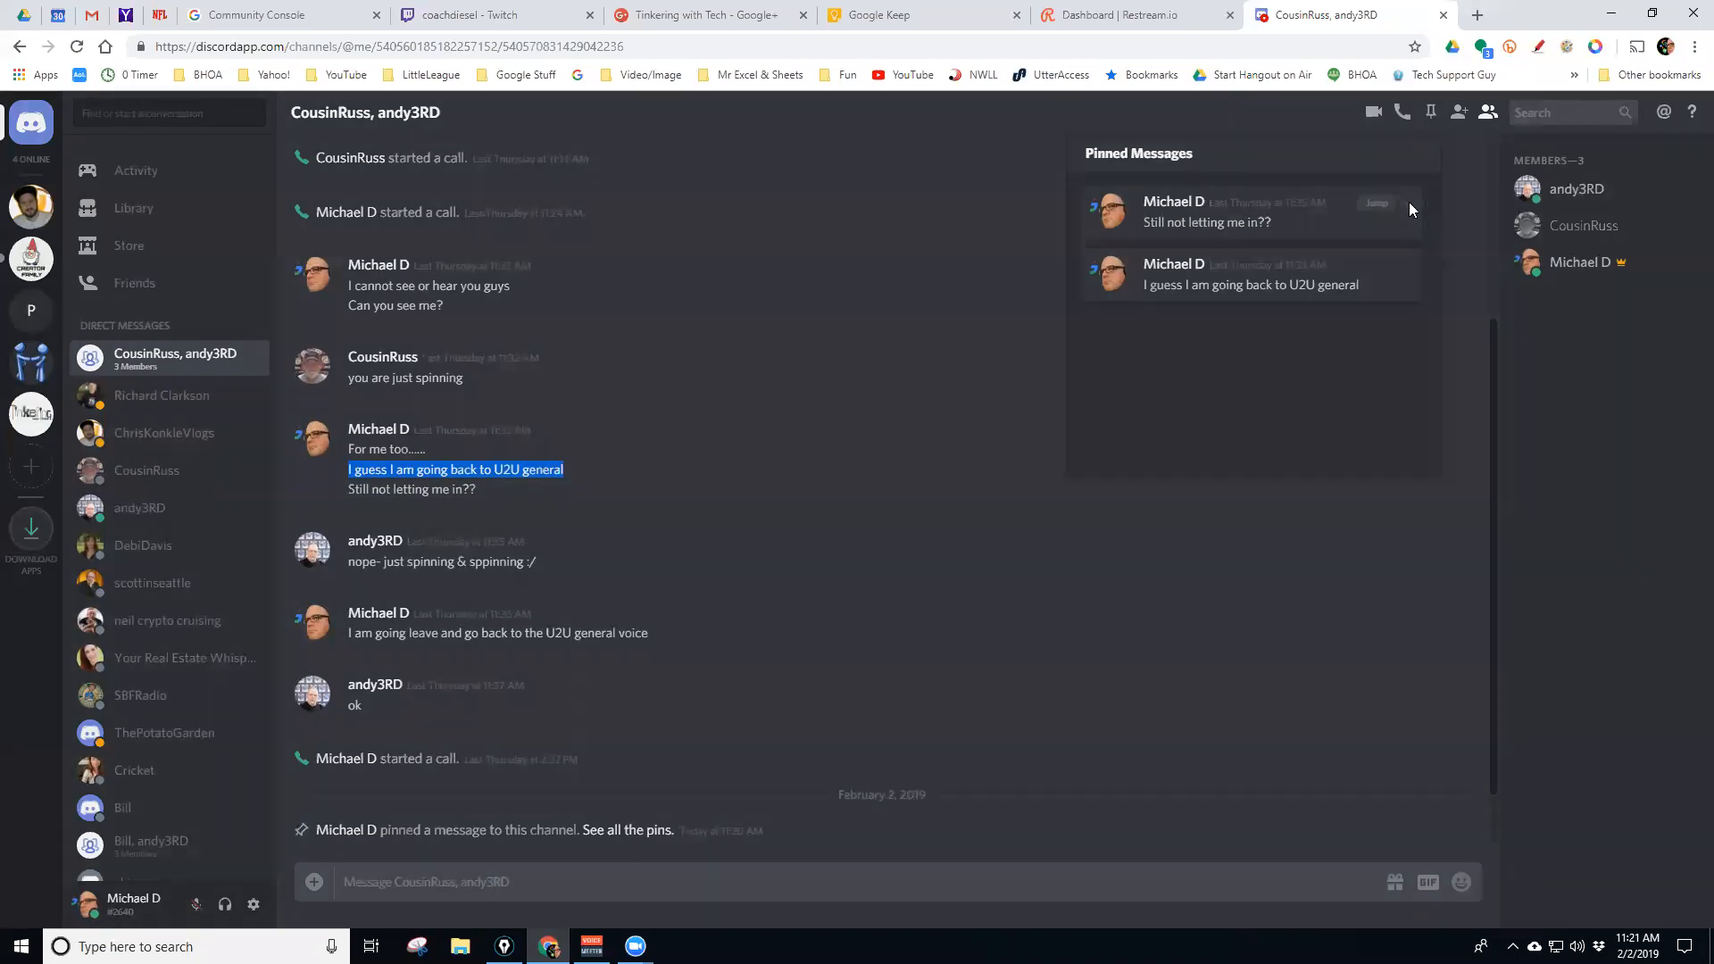
left_click(1408, 206)
left_click(982, 641)
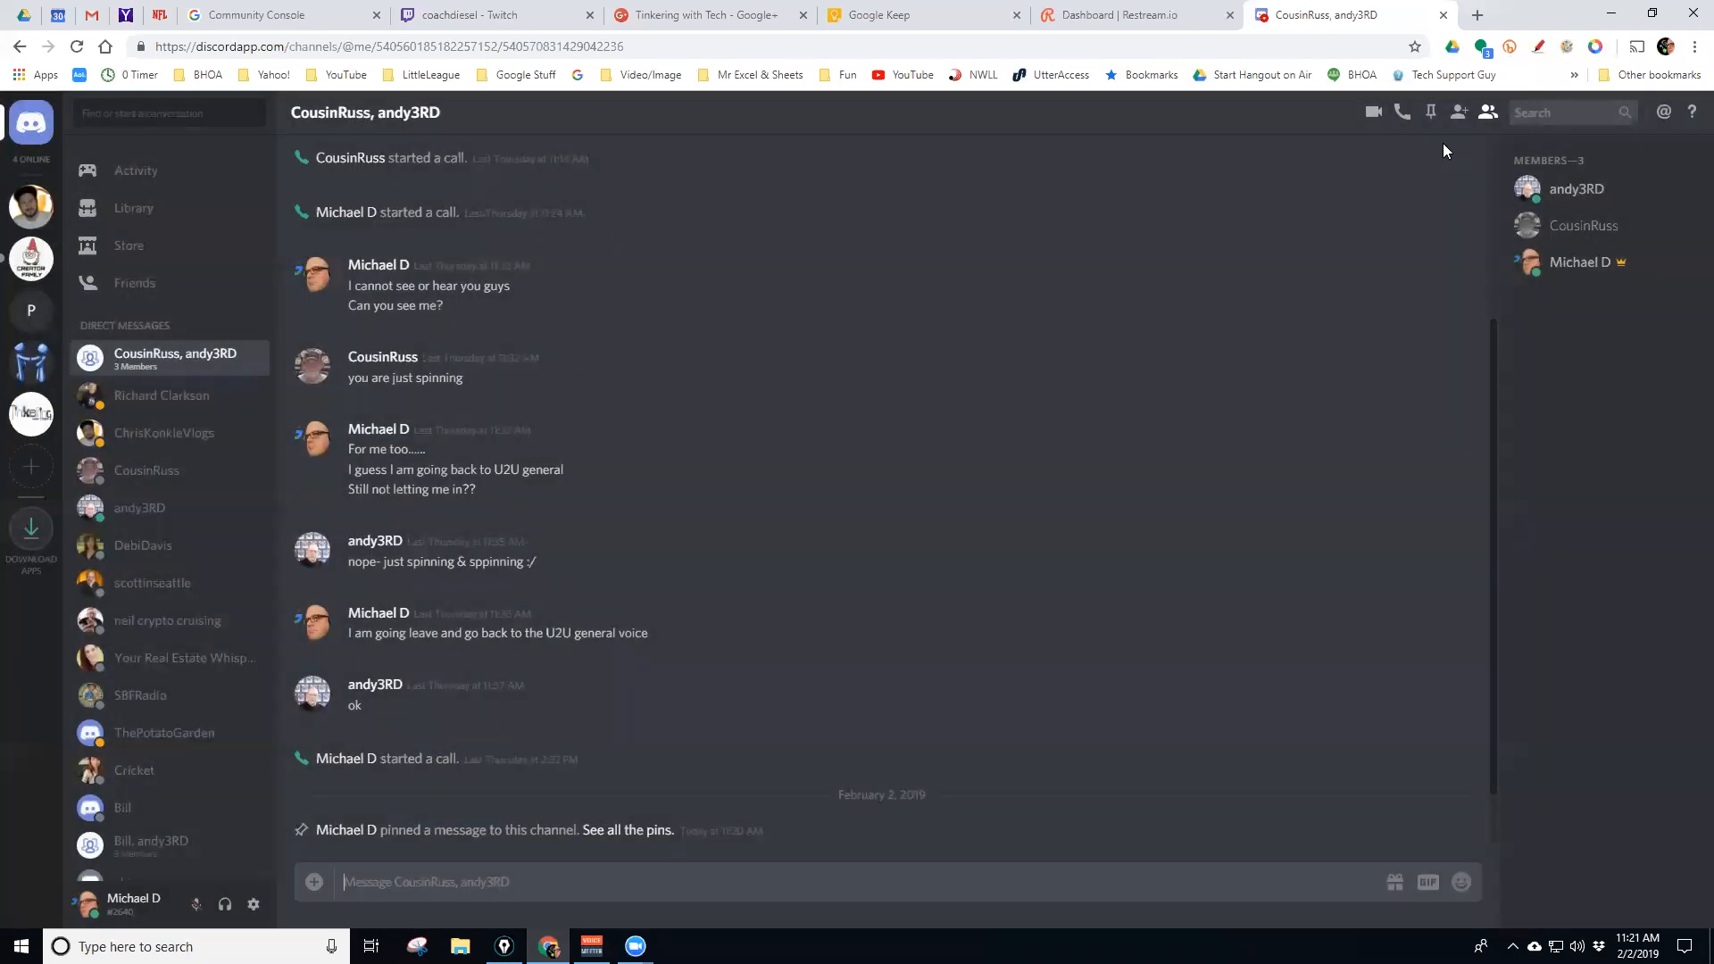
left_click(1429, 111)
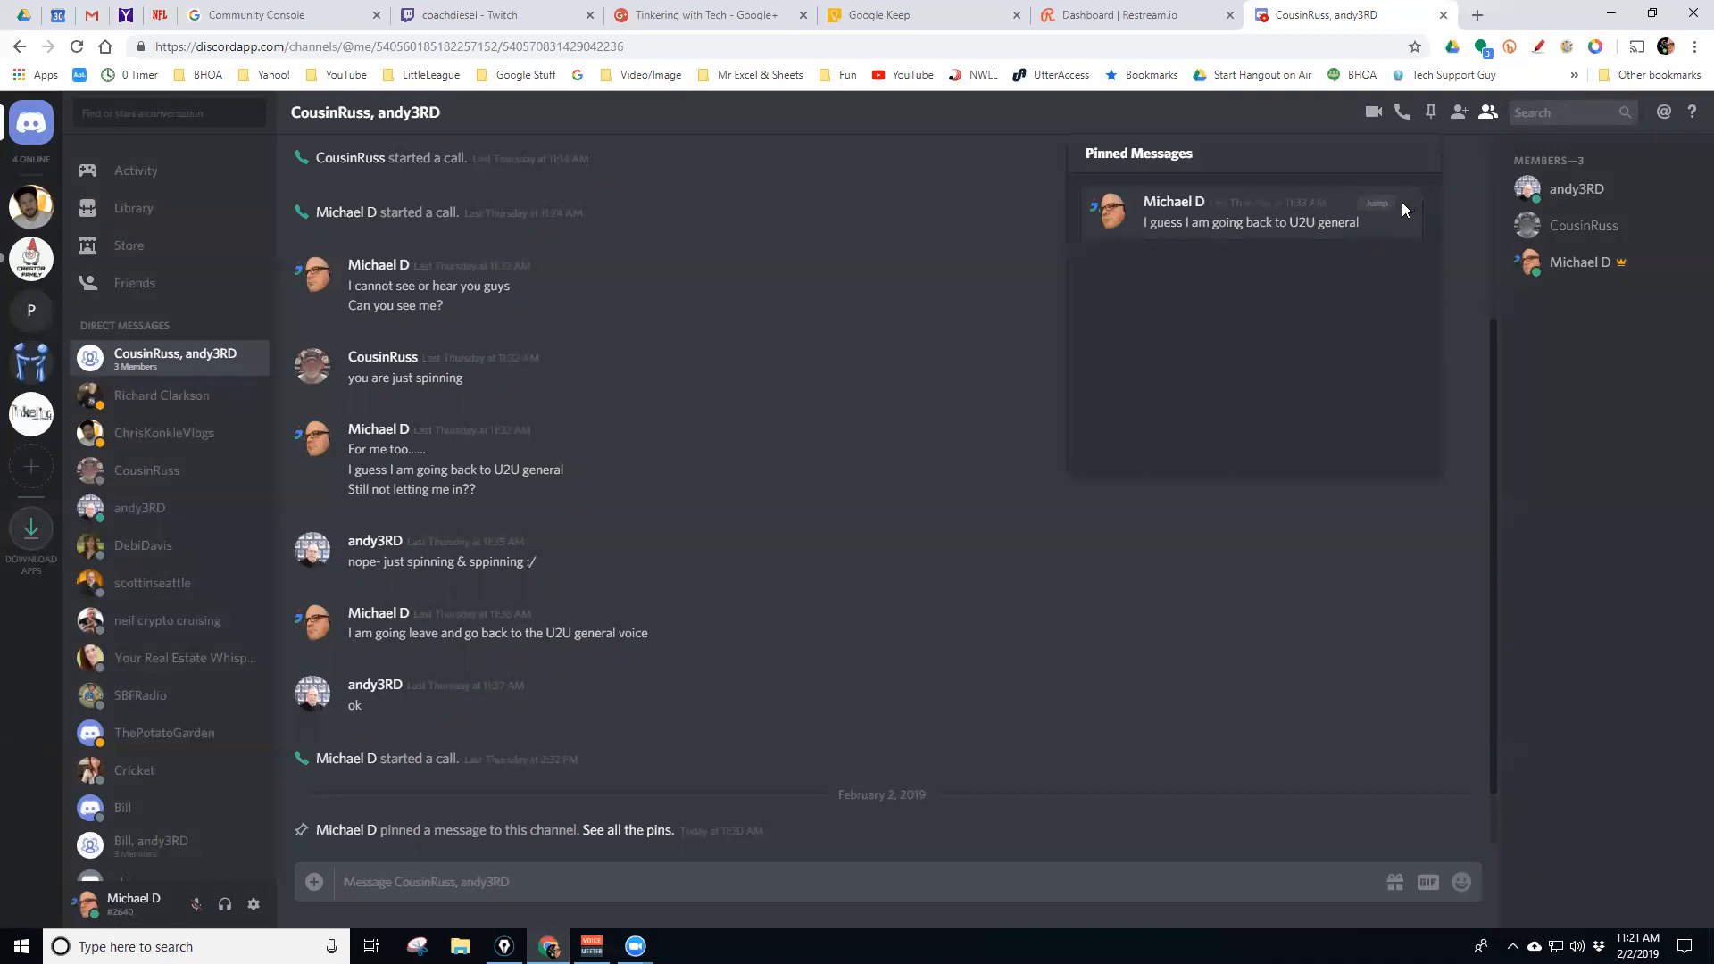
left_click(1405, 206)
left_click(982, 639)
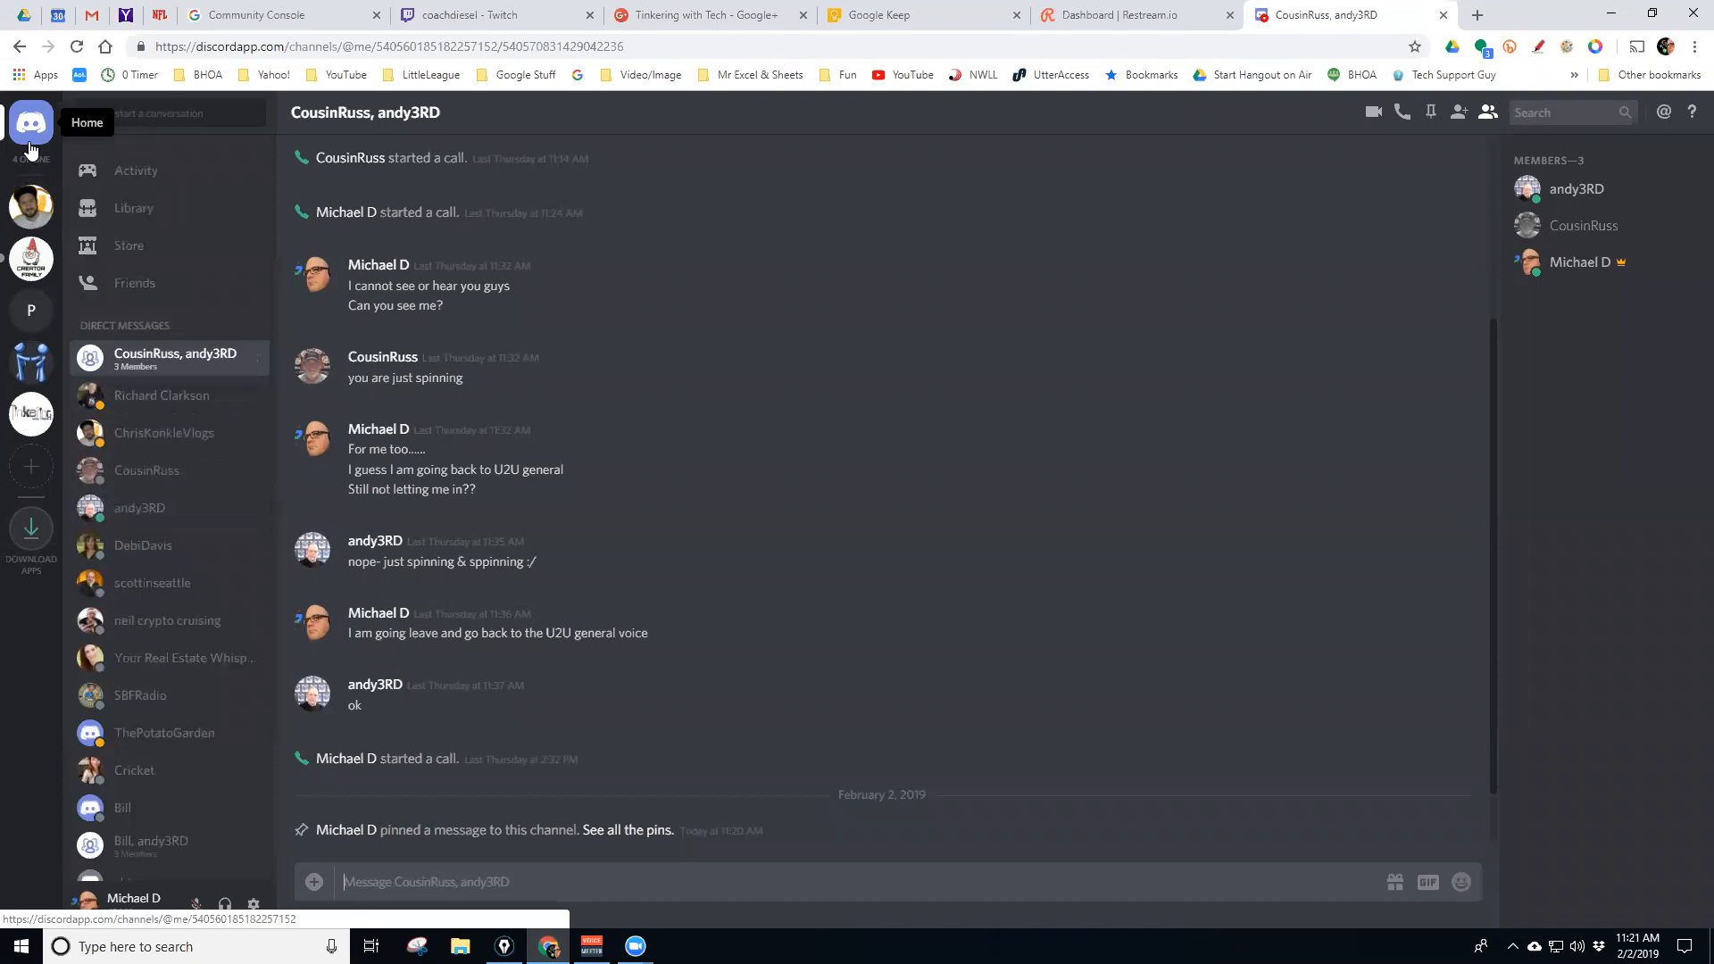
Switch to User2User's main-chat-area and view an online member's profile card and context menu
left_click(24, 357)
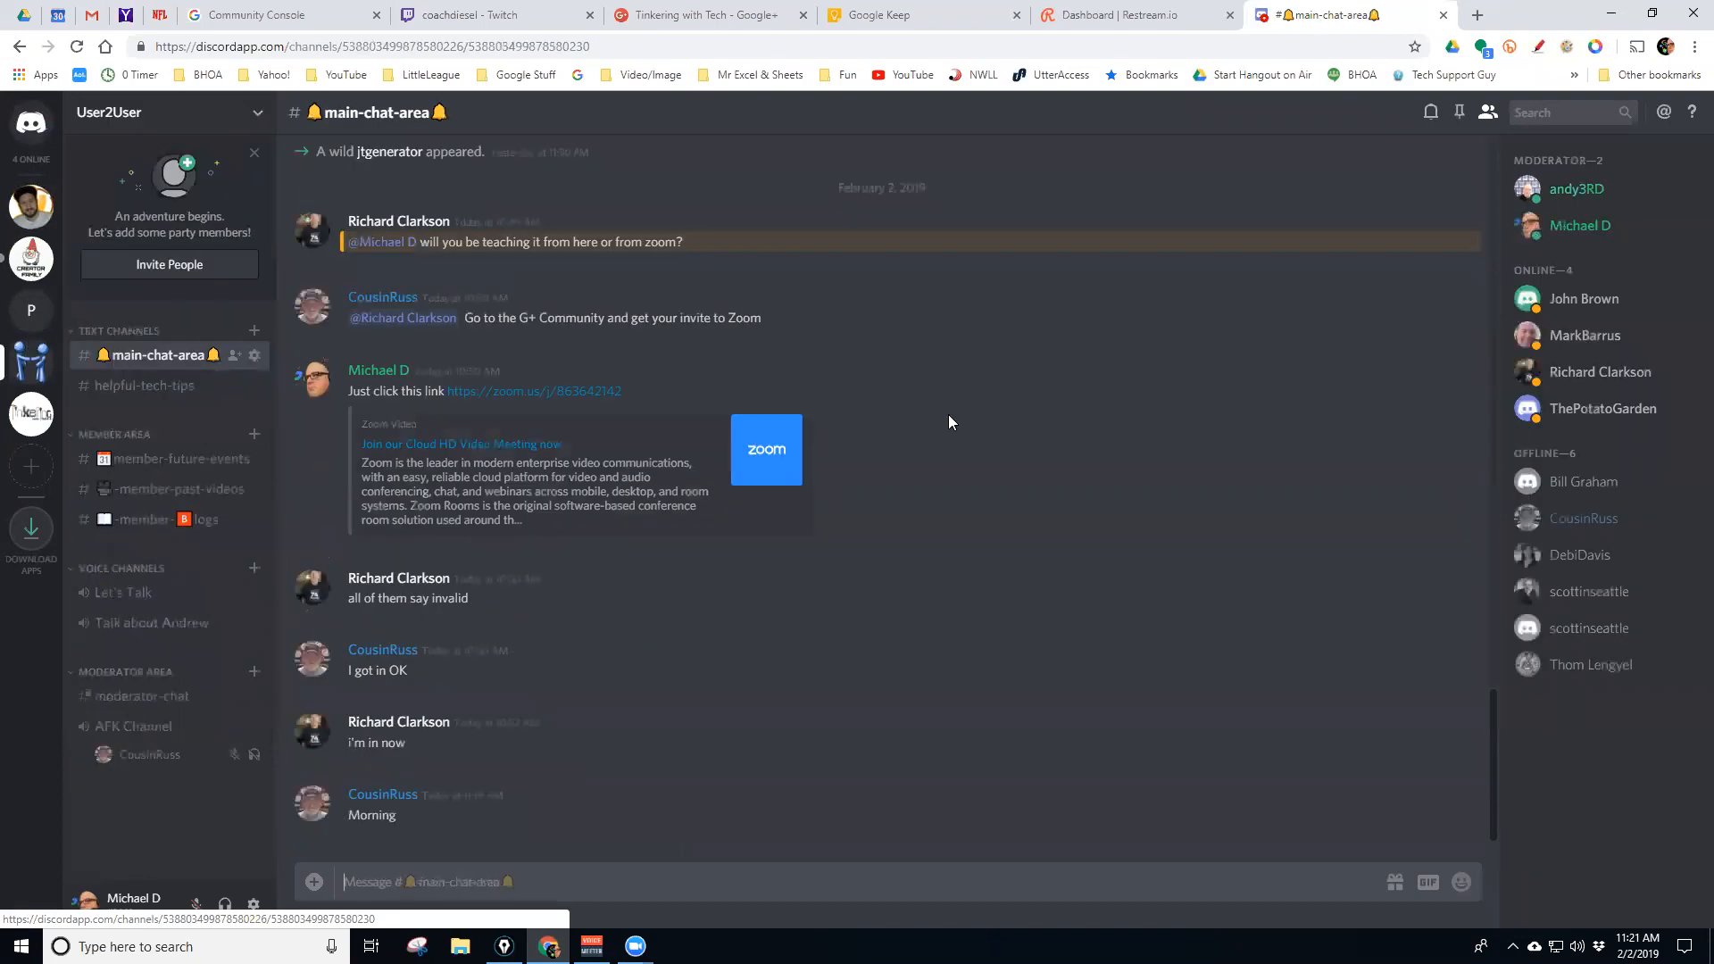
left_click(1570, 375)
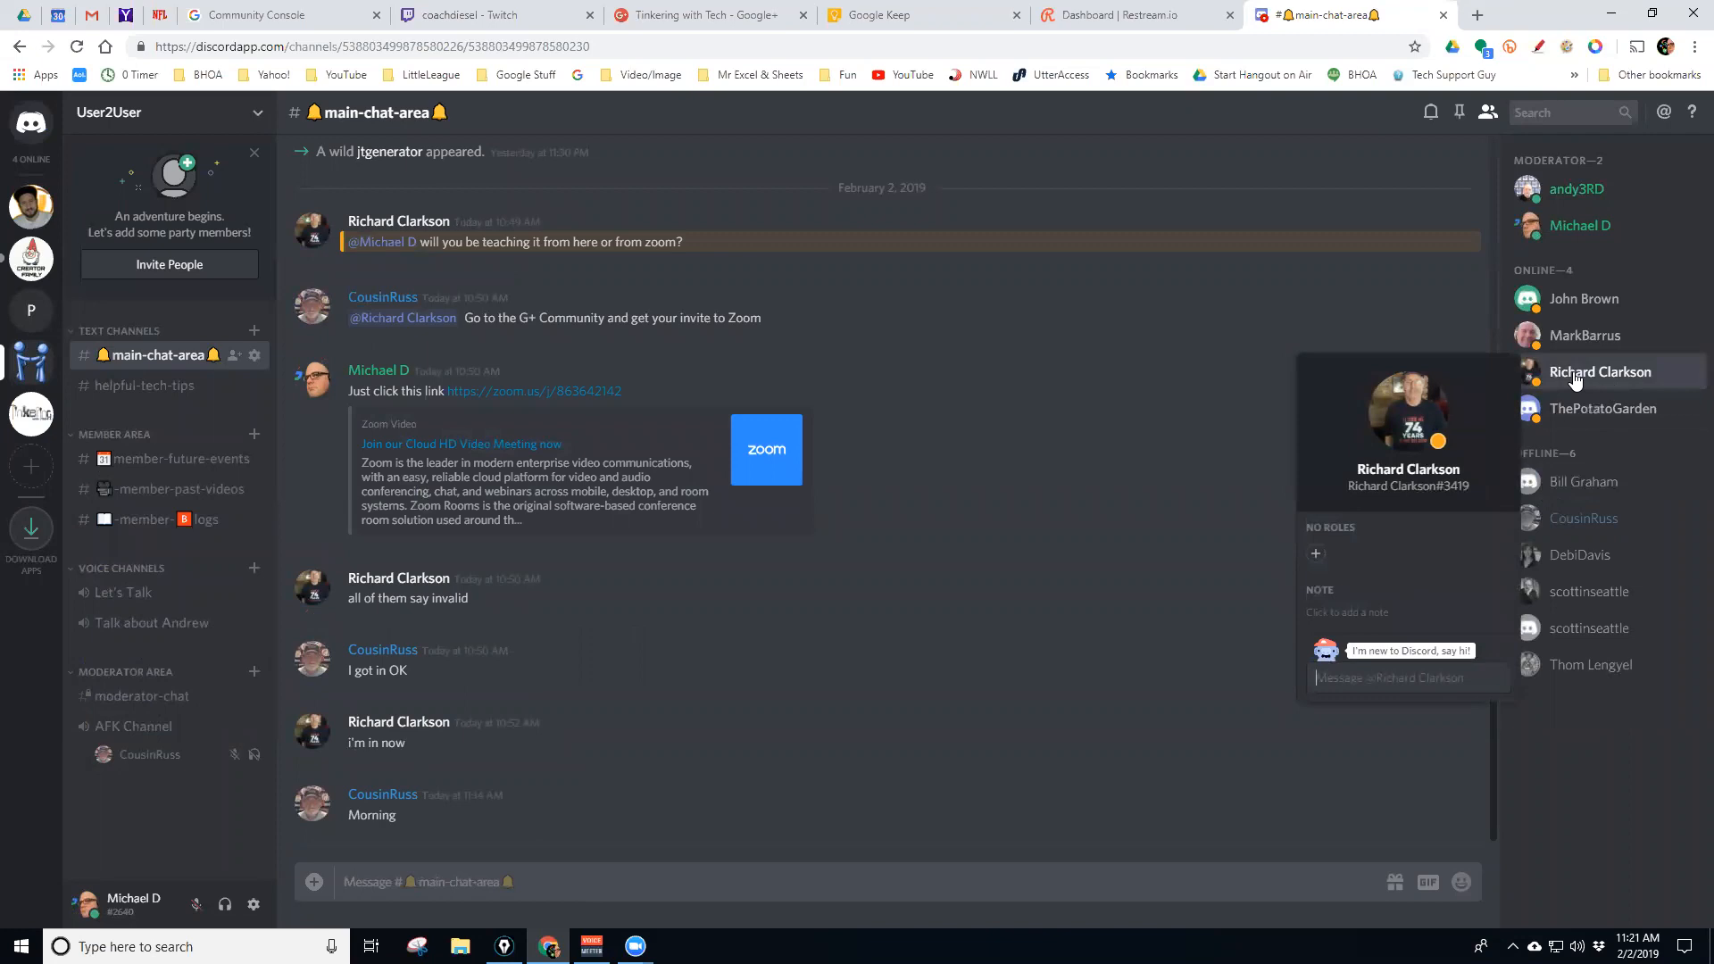
right_click(1575, 378)
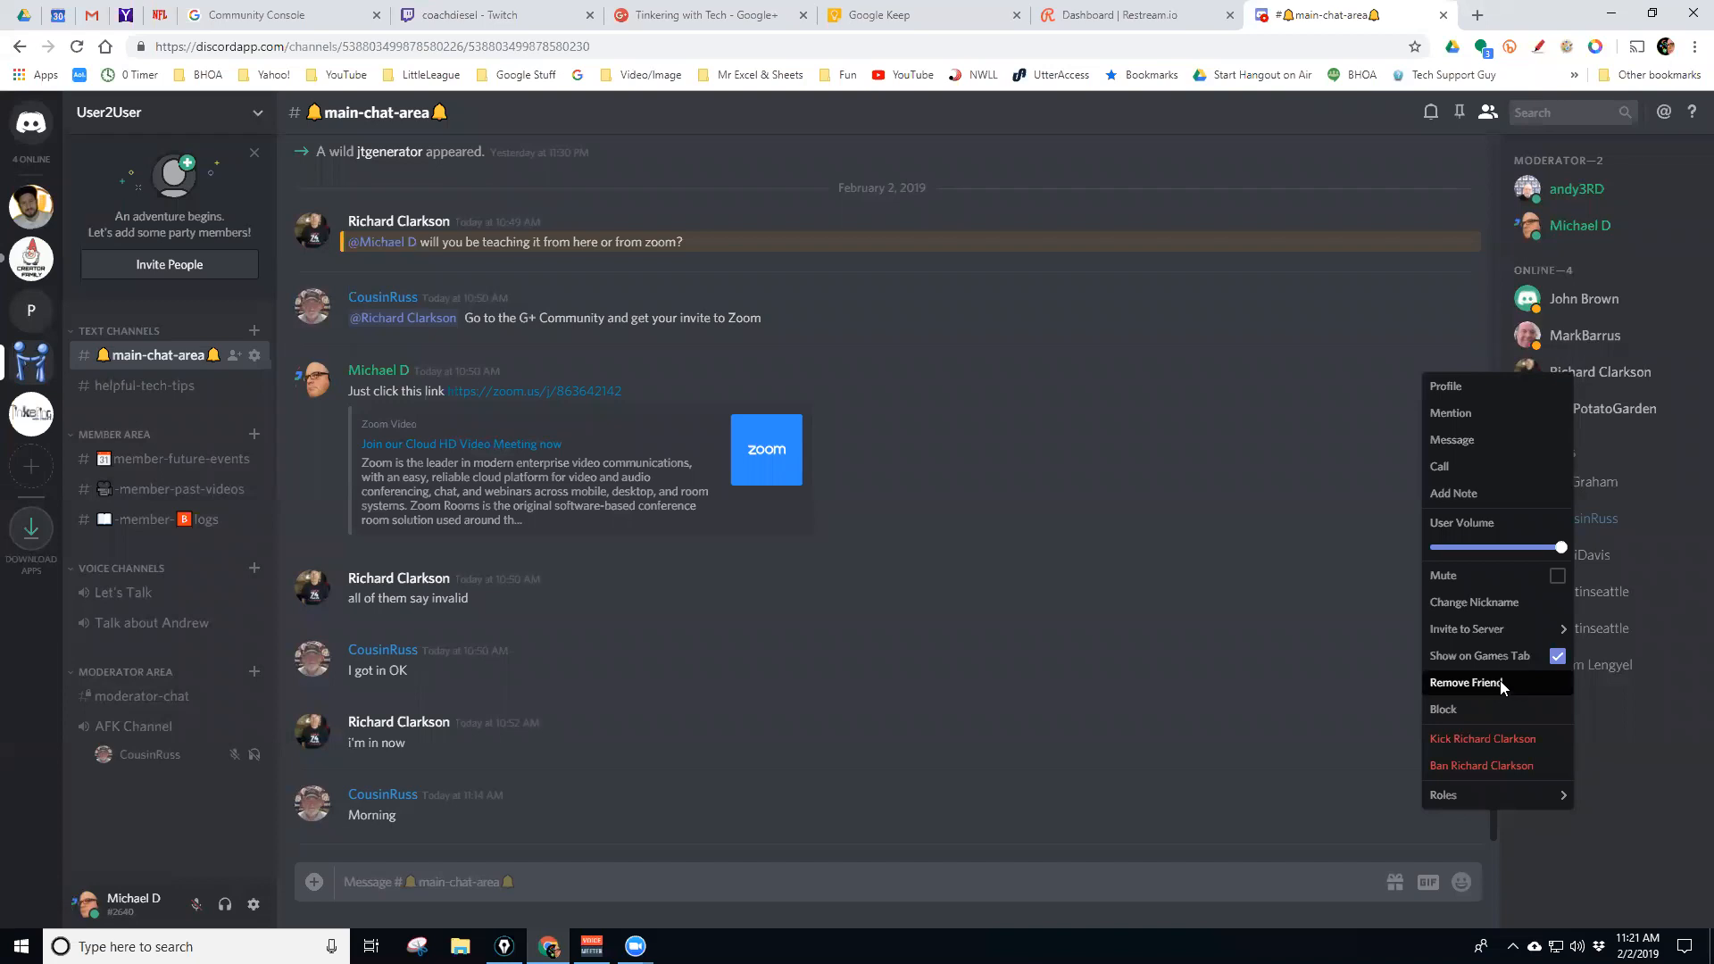
left_click(1673, 766)
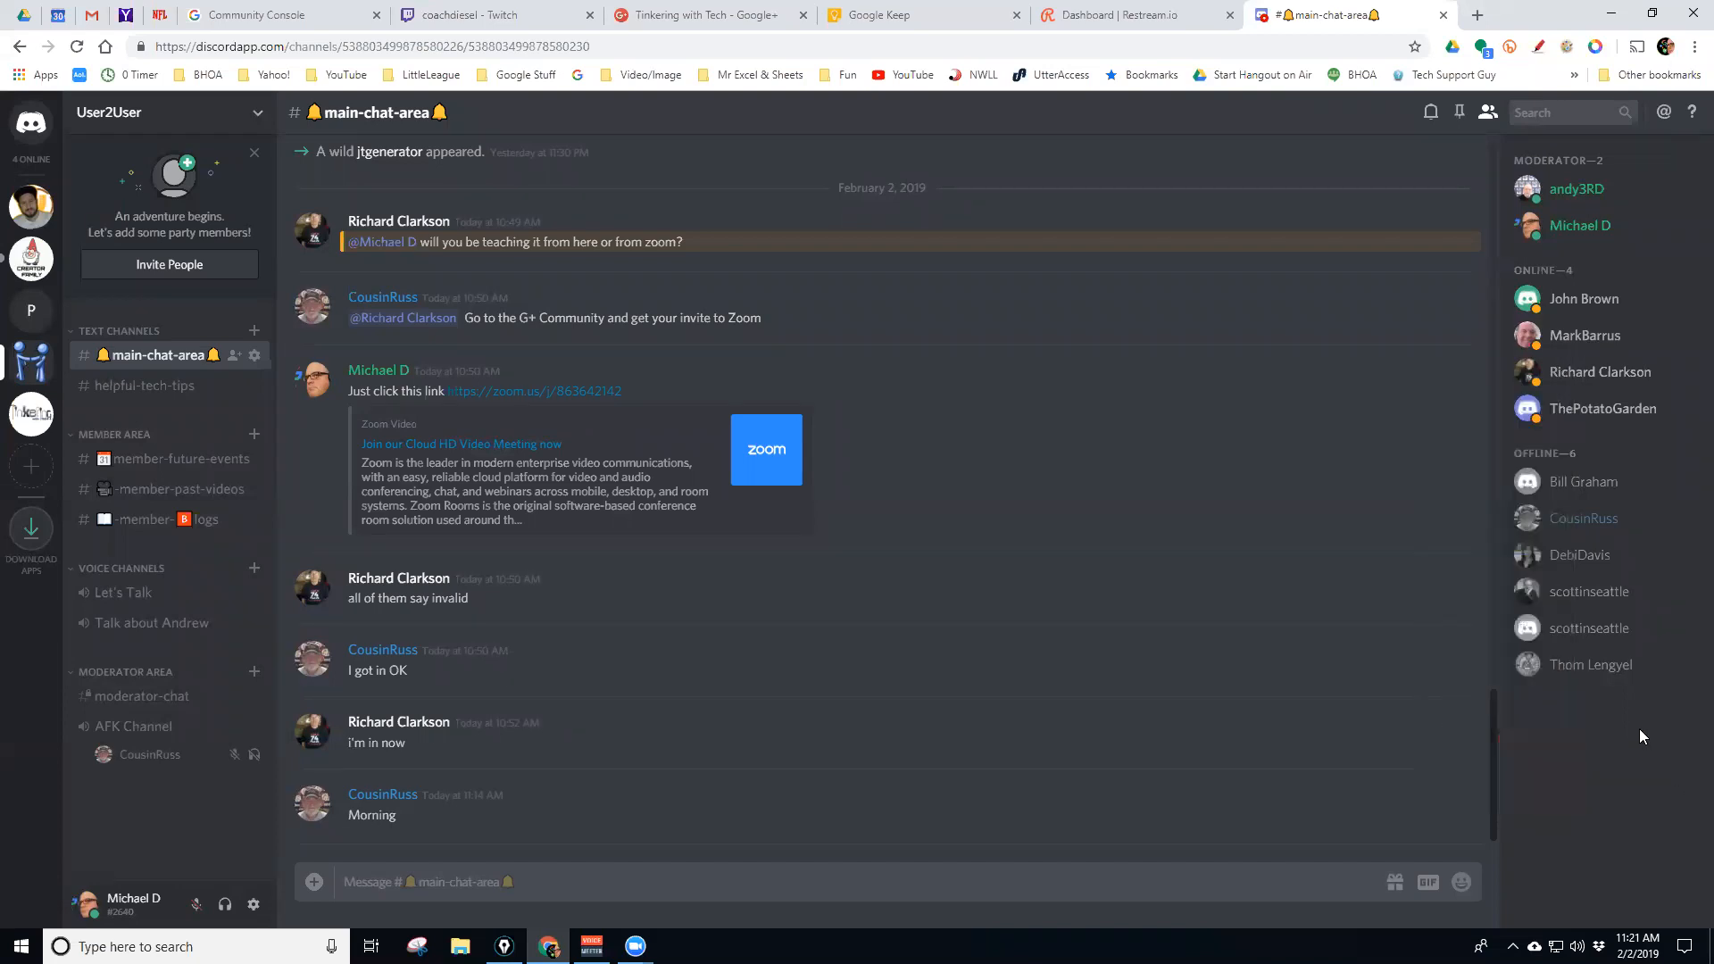
View the context menus of the two same-named offline members, dismissing each
right_click(1572, 598)
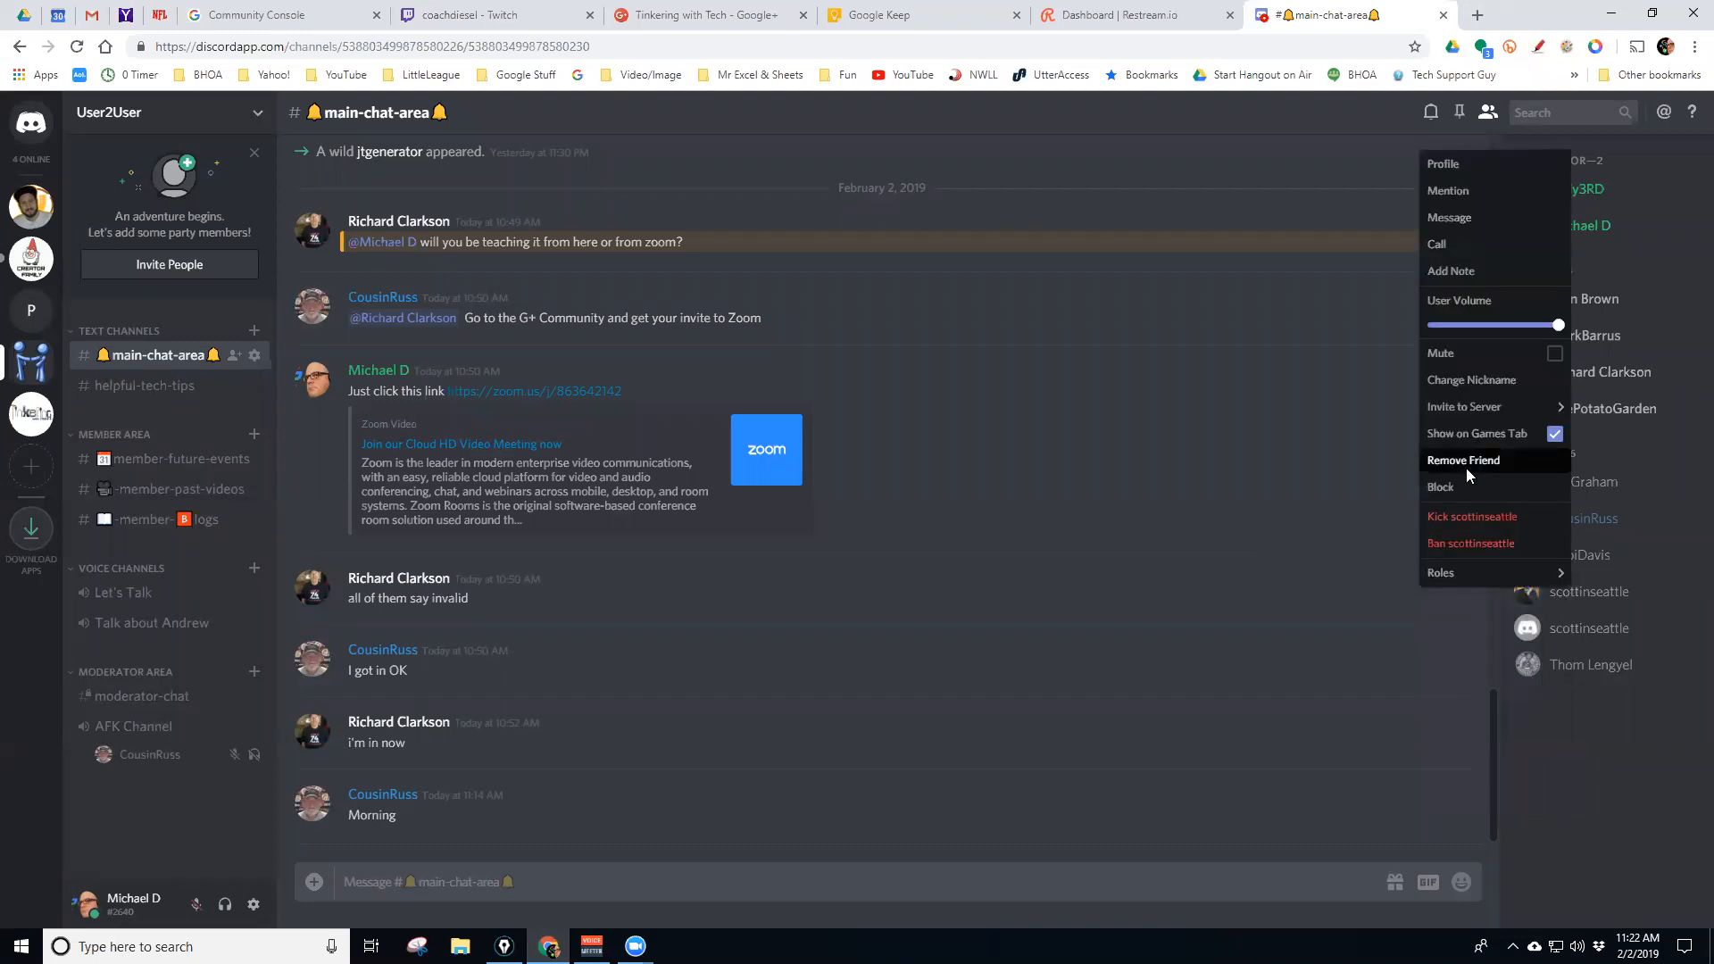
left_click(1565, 714)
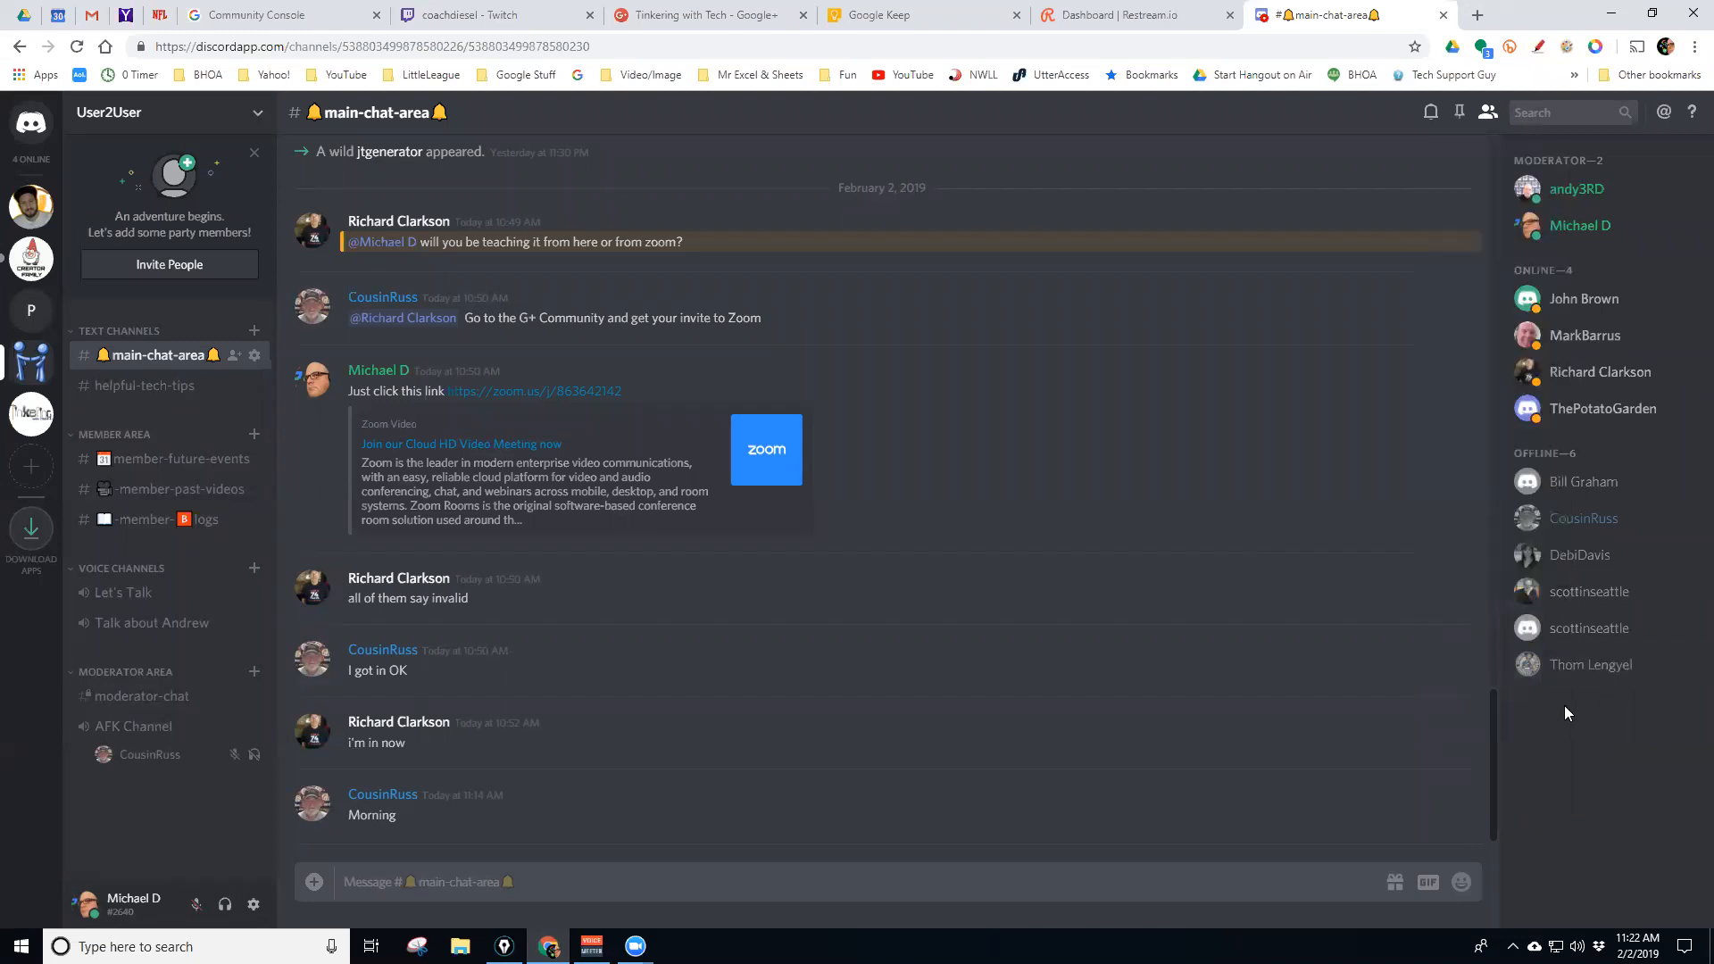
right_click(1556, 637)
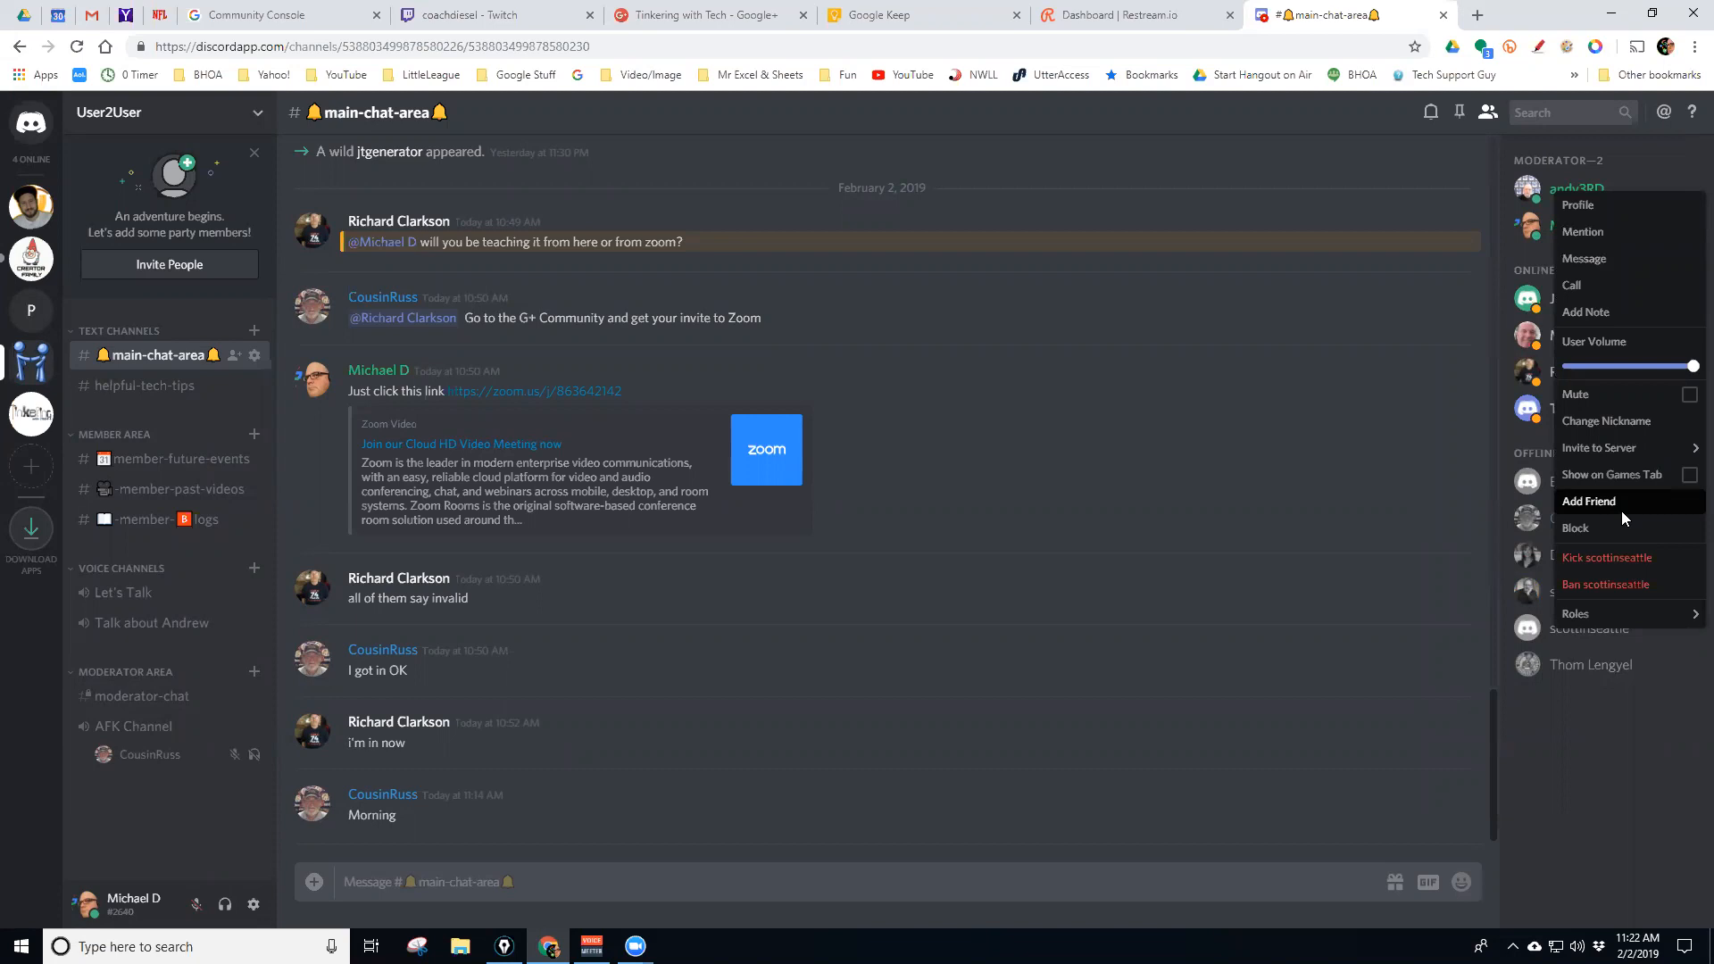
left_click(1600, 732)
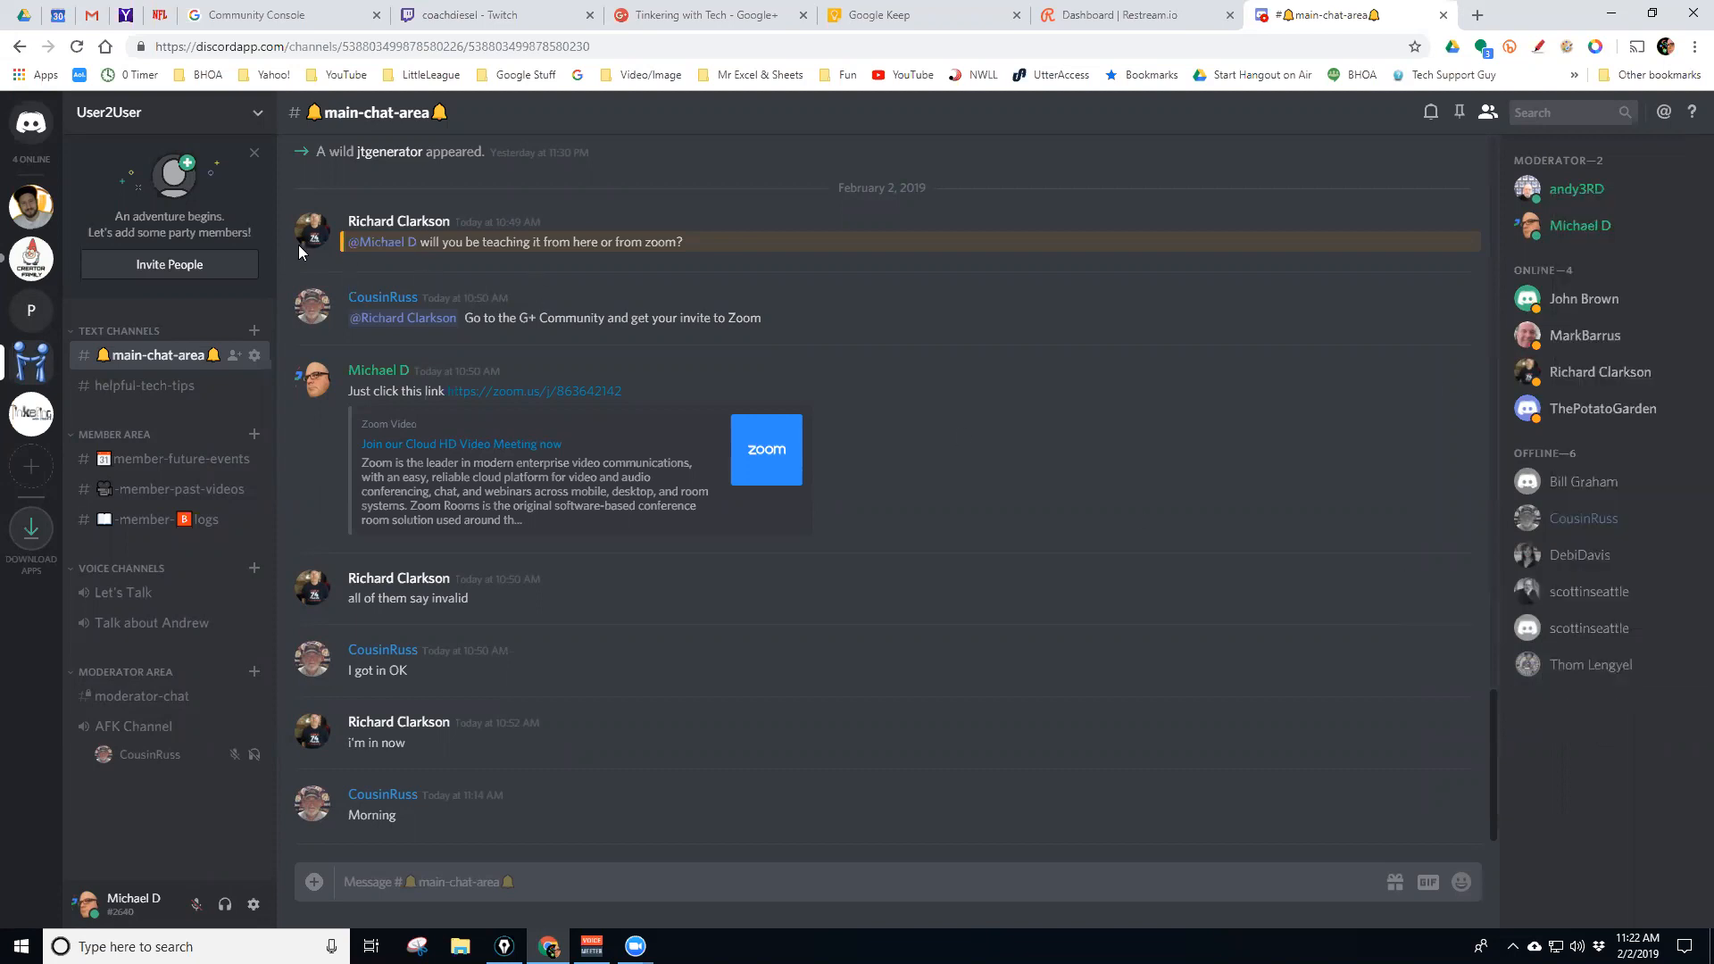
Open the Friends list and view the All, Online, Pending and Blocked tabs
left_click(31, 134)
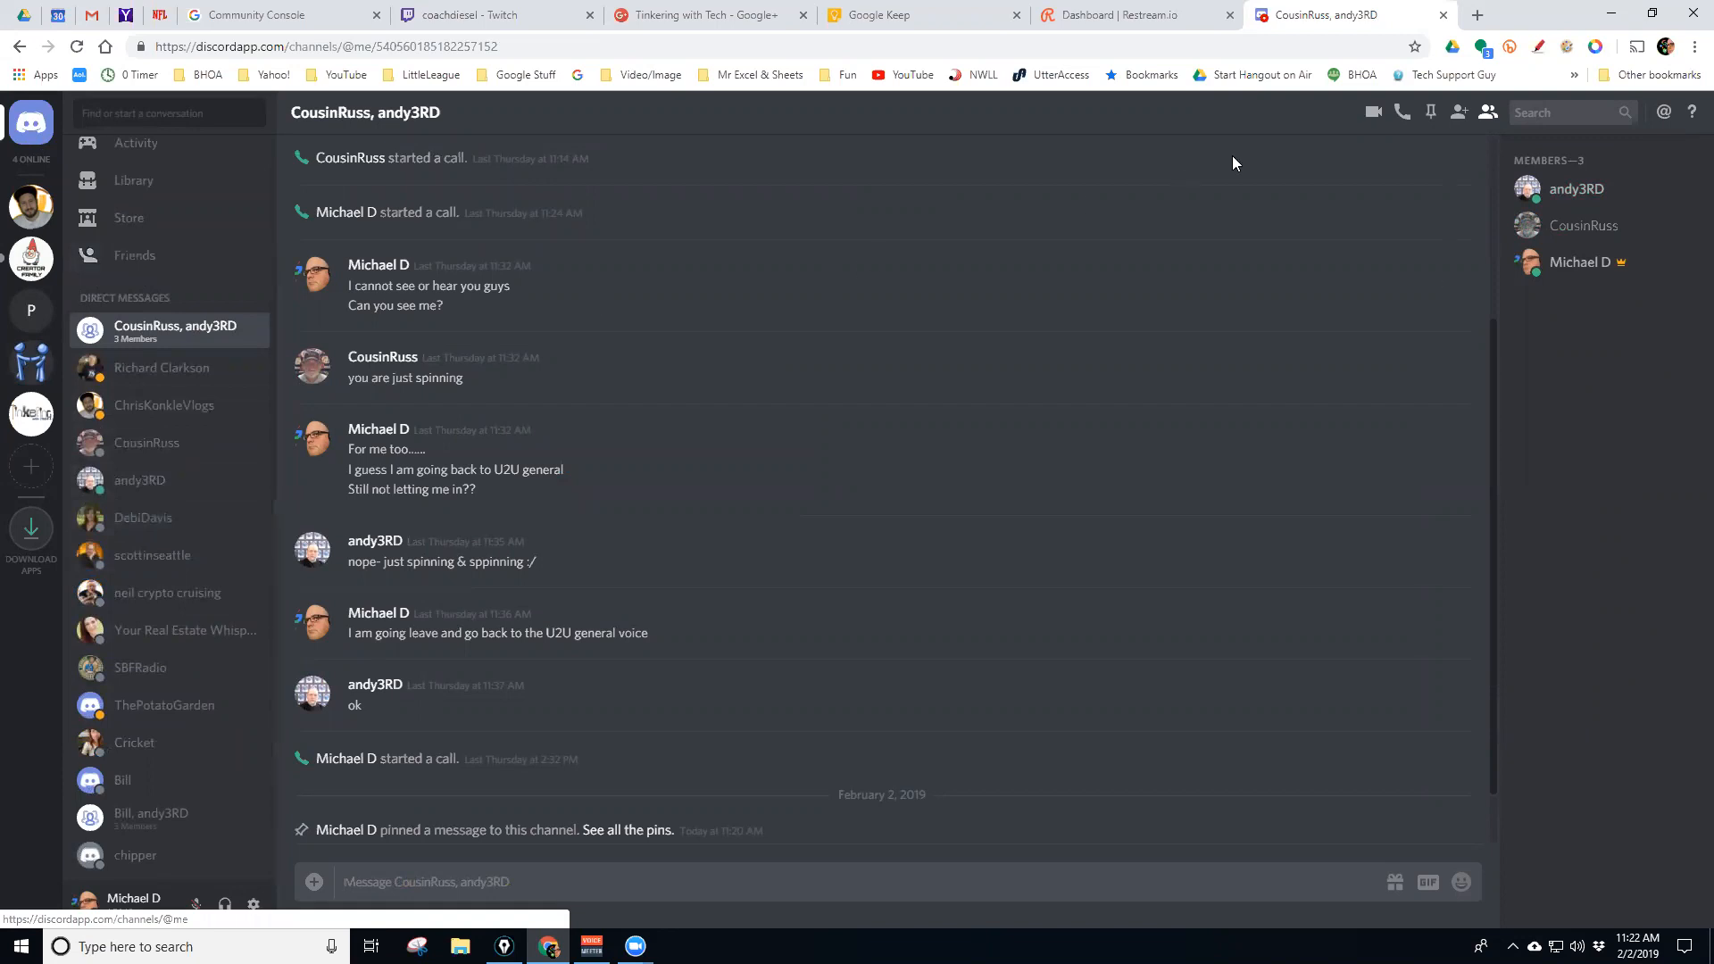
left_click(134, 258)
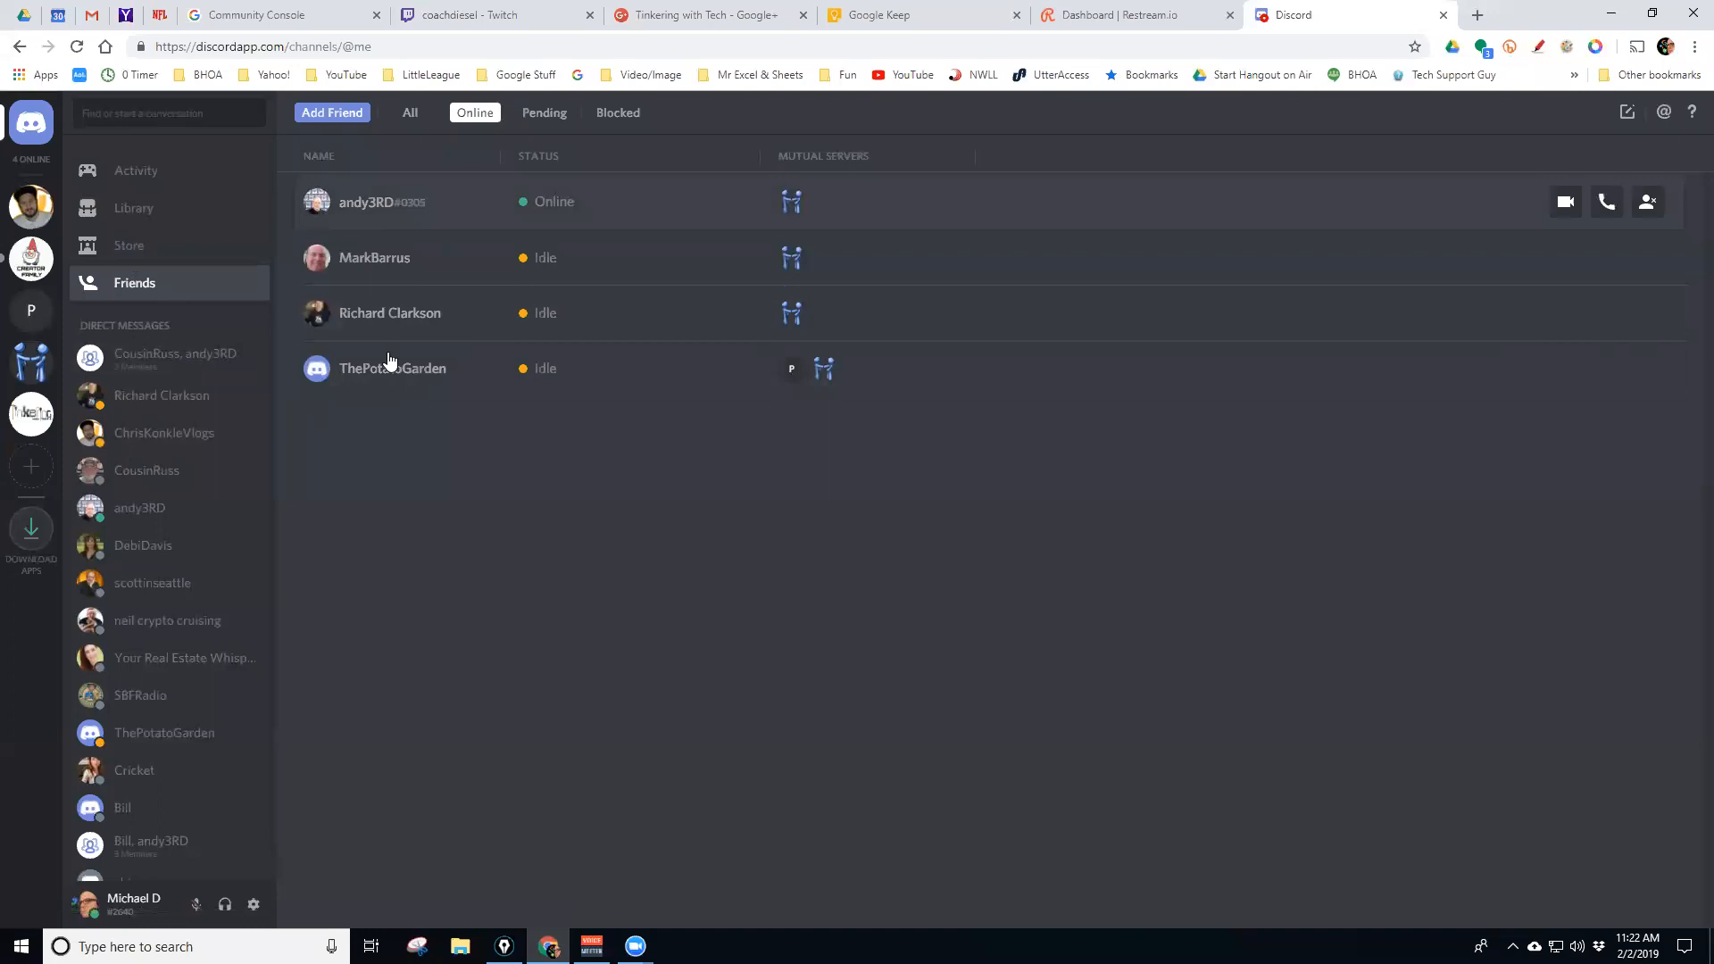
left_click(409, 114)
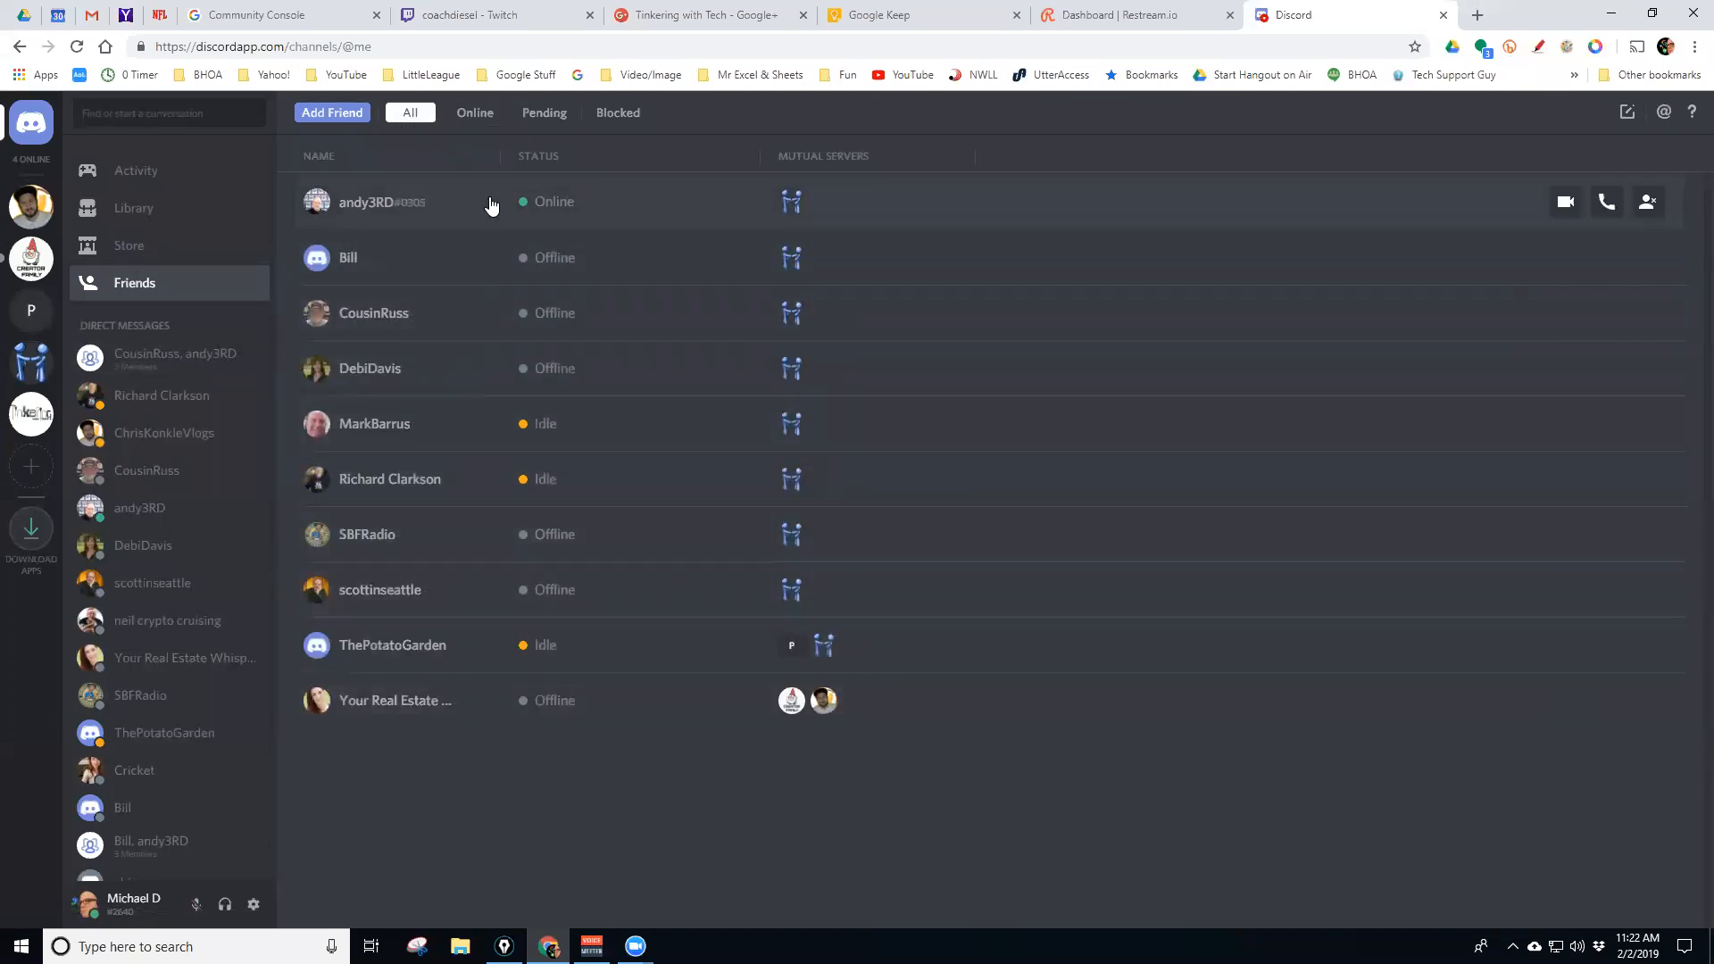
left_click(475, 112)
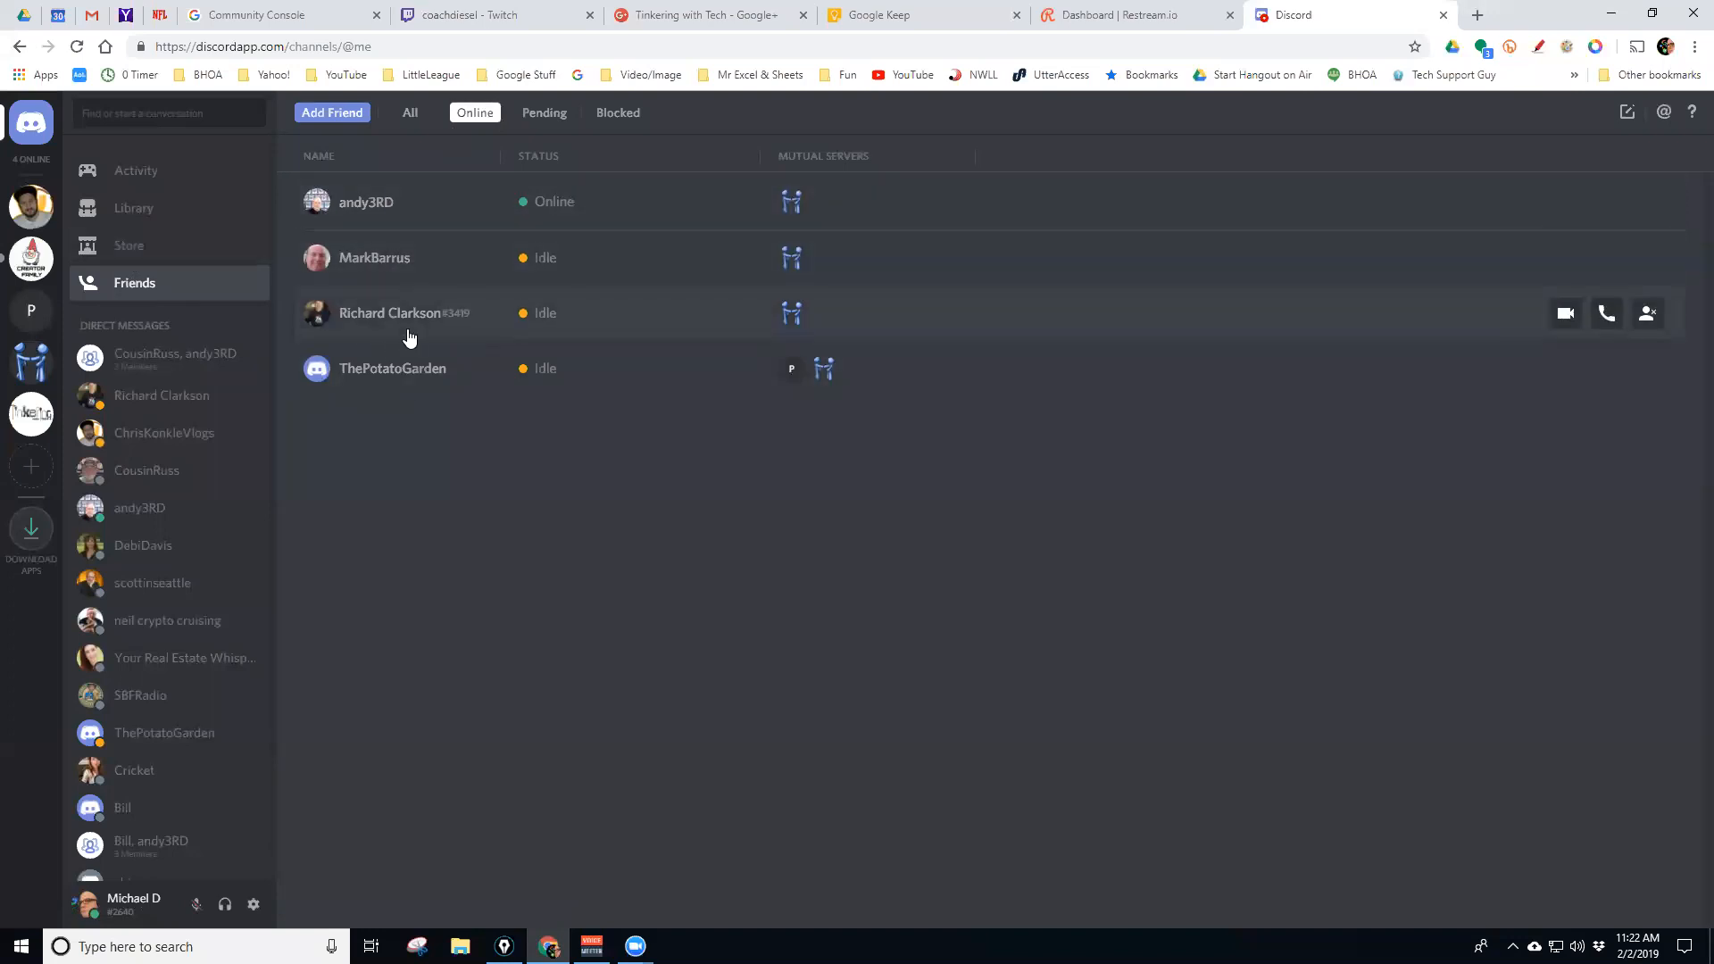
left_click(548, 120)
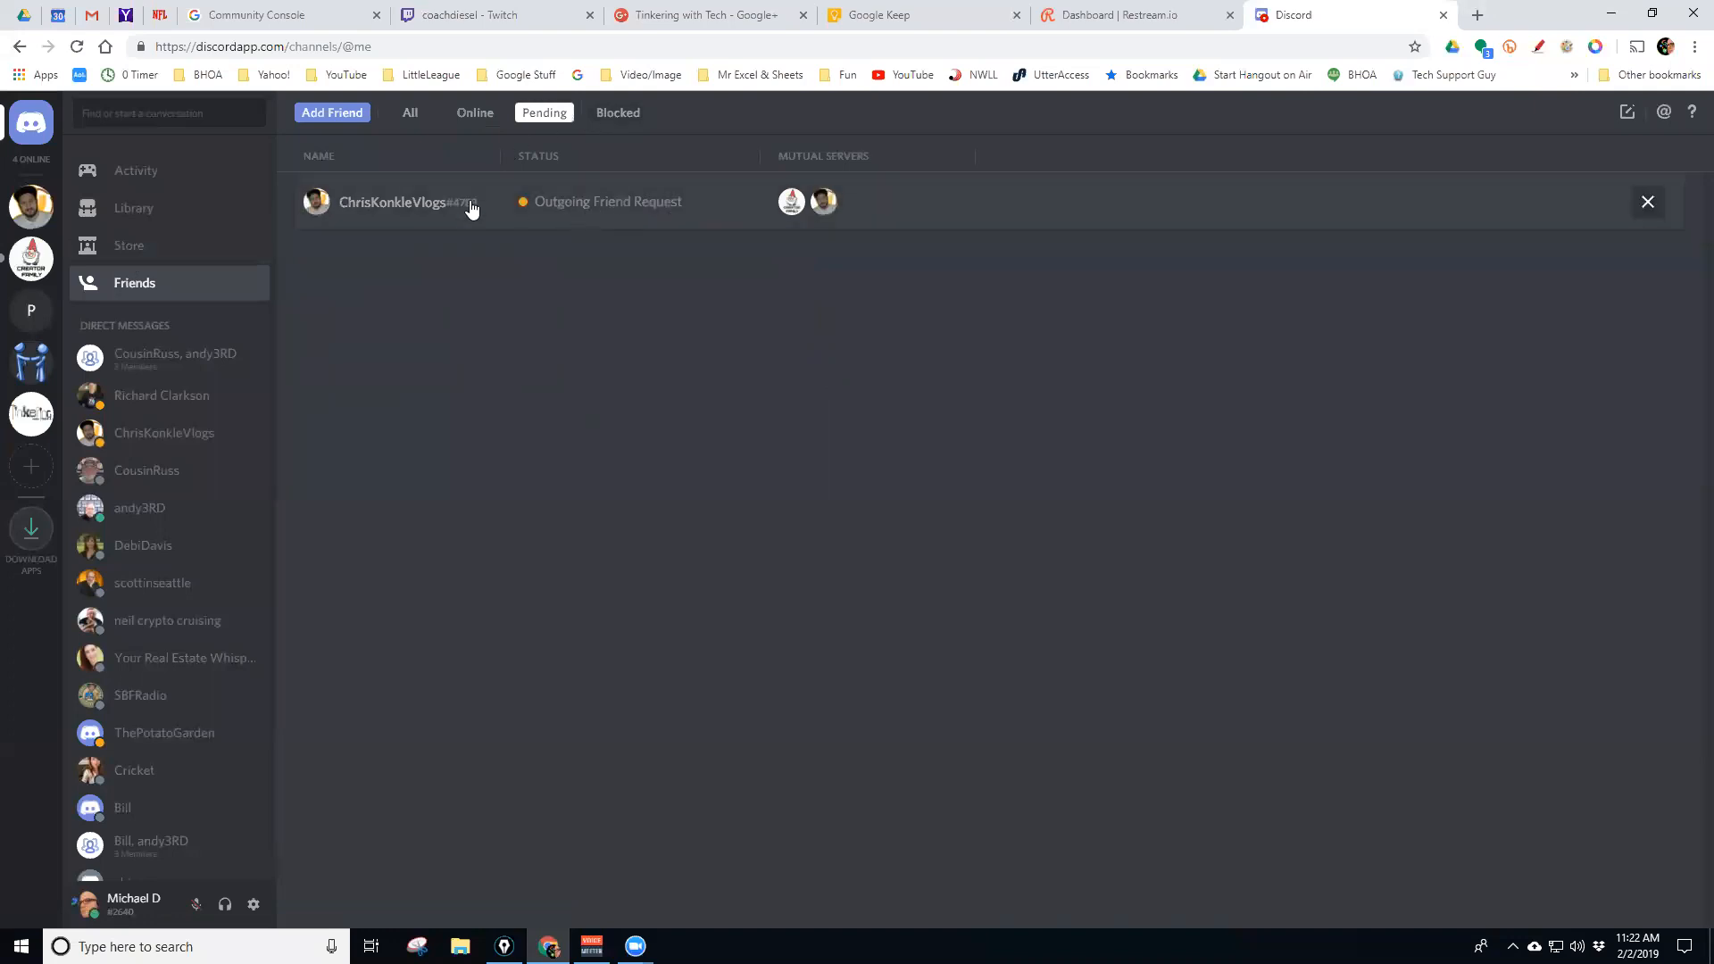
left_click(620, 123)
Cycle back through Pending, Online and All friends, then open User2User's main-chat-area
left_click(532, 116)
left_click(475, 114)
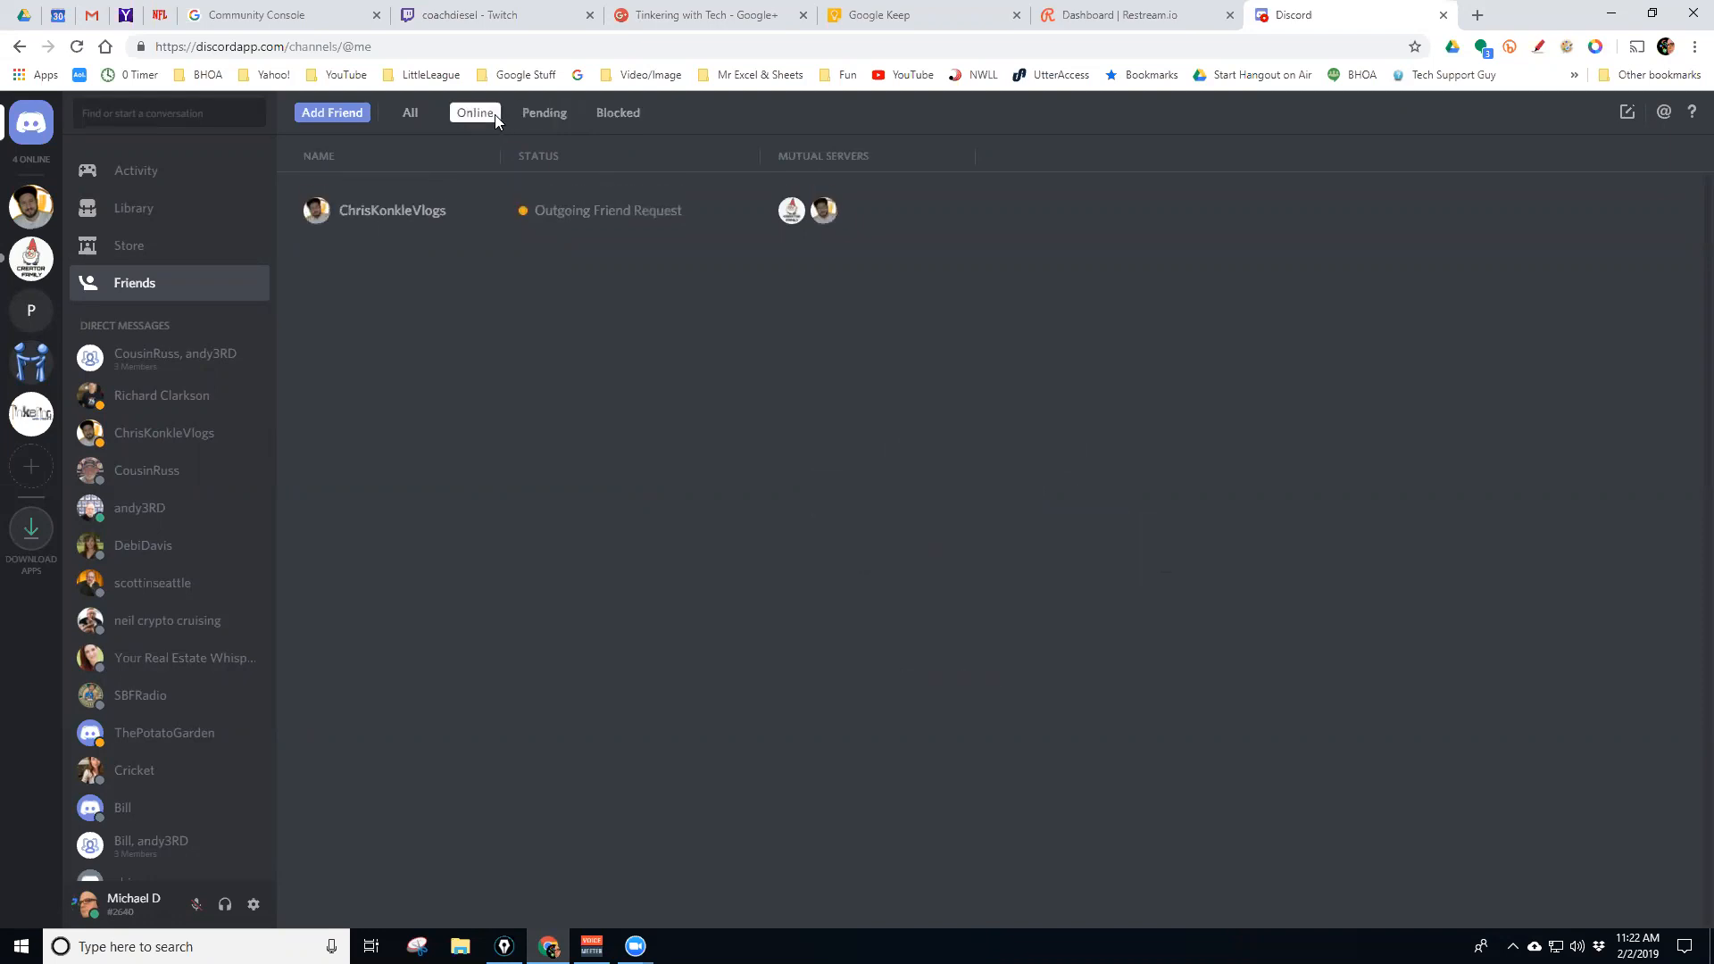
left_click(413, 114)
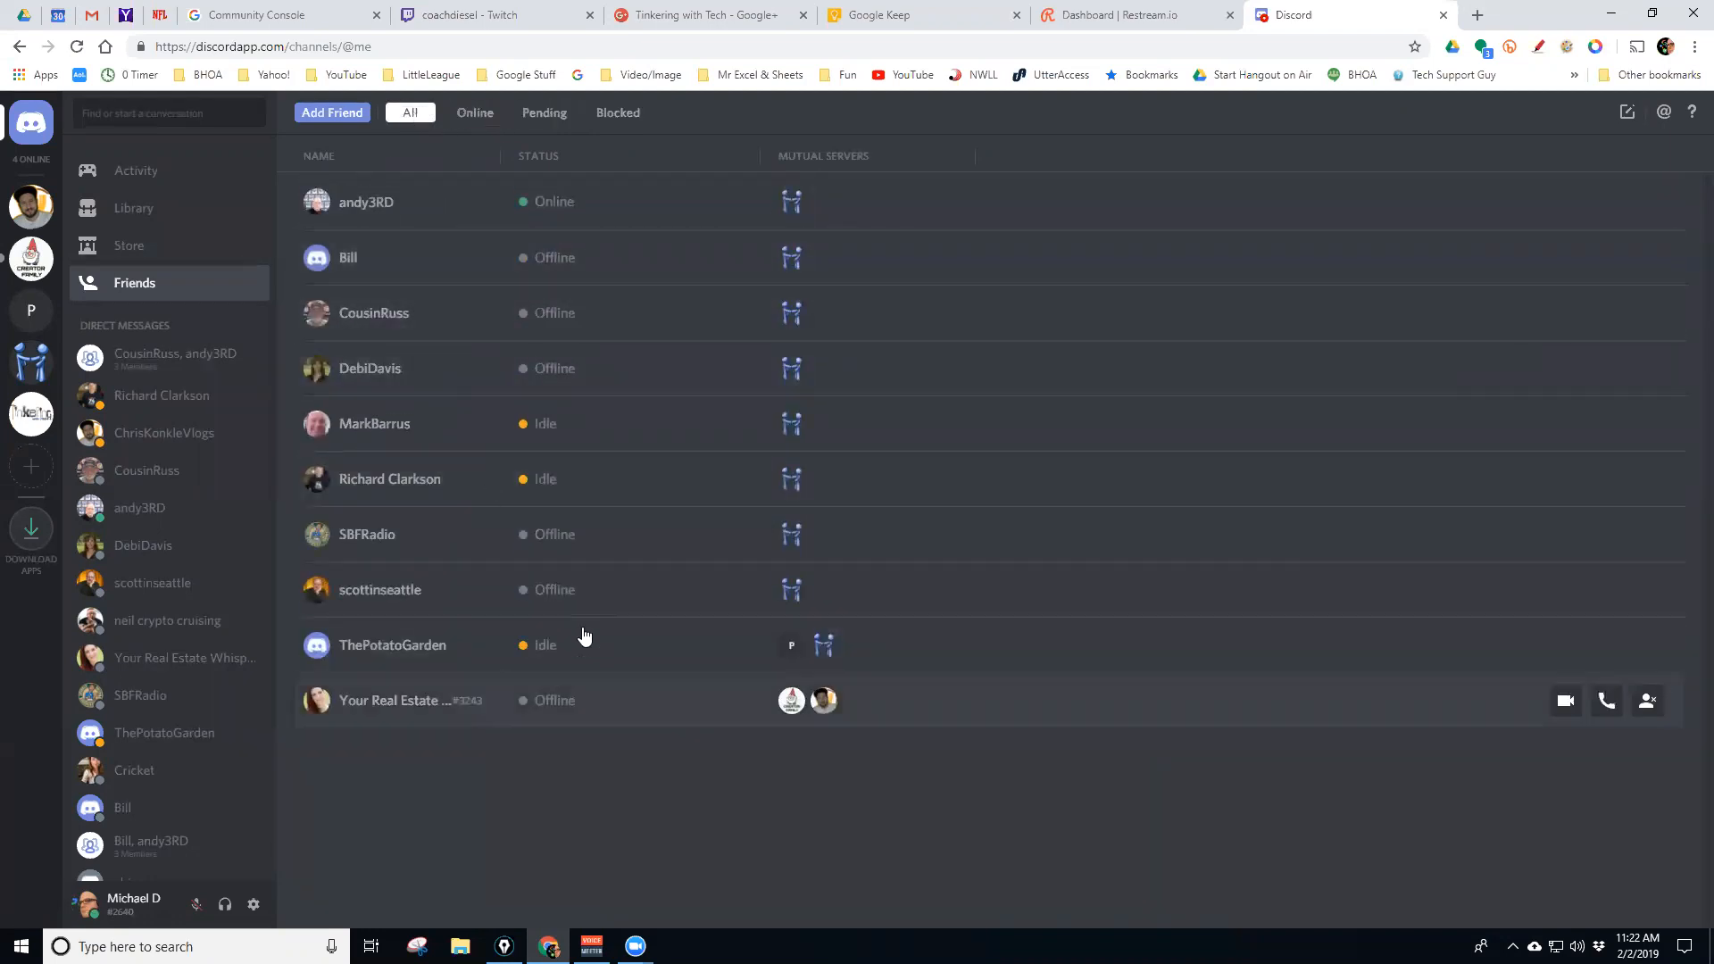
left_click(476, 113)
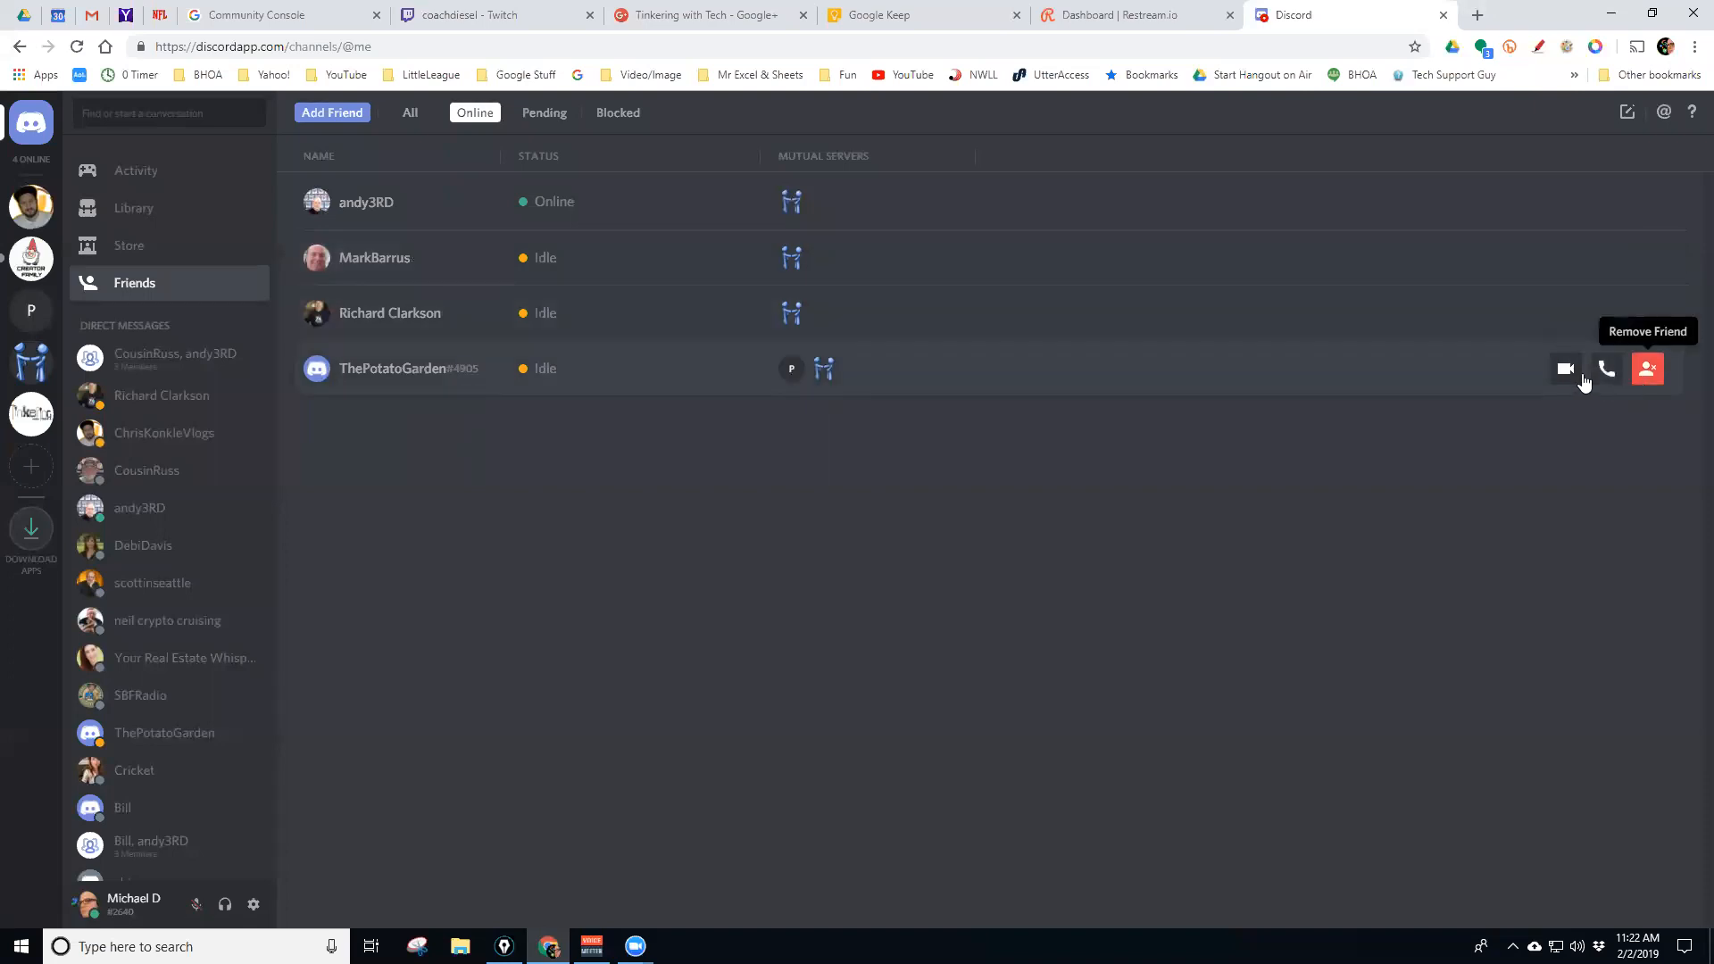
left_click(410, 116)
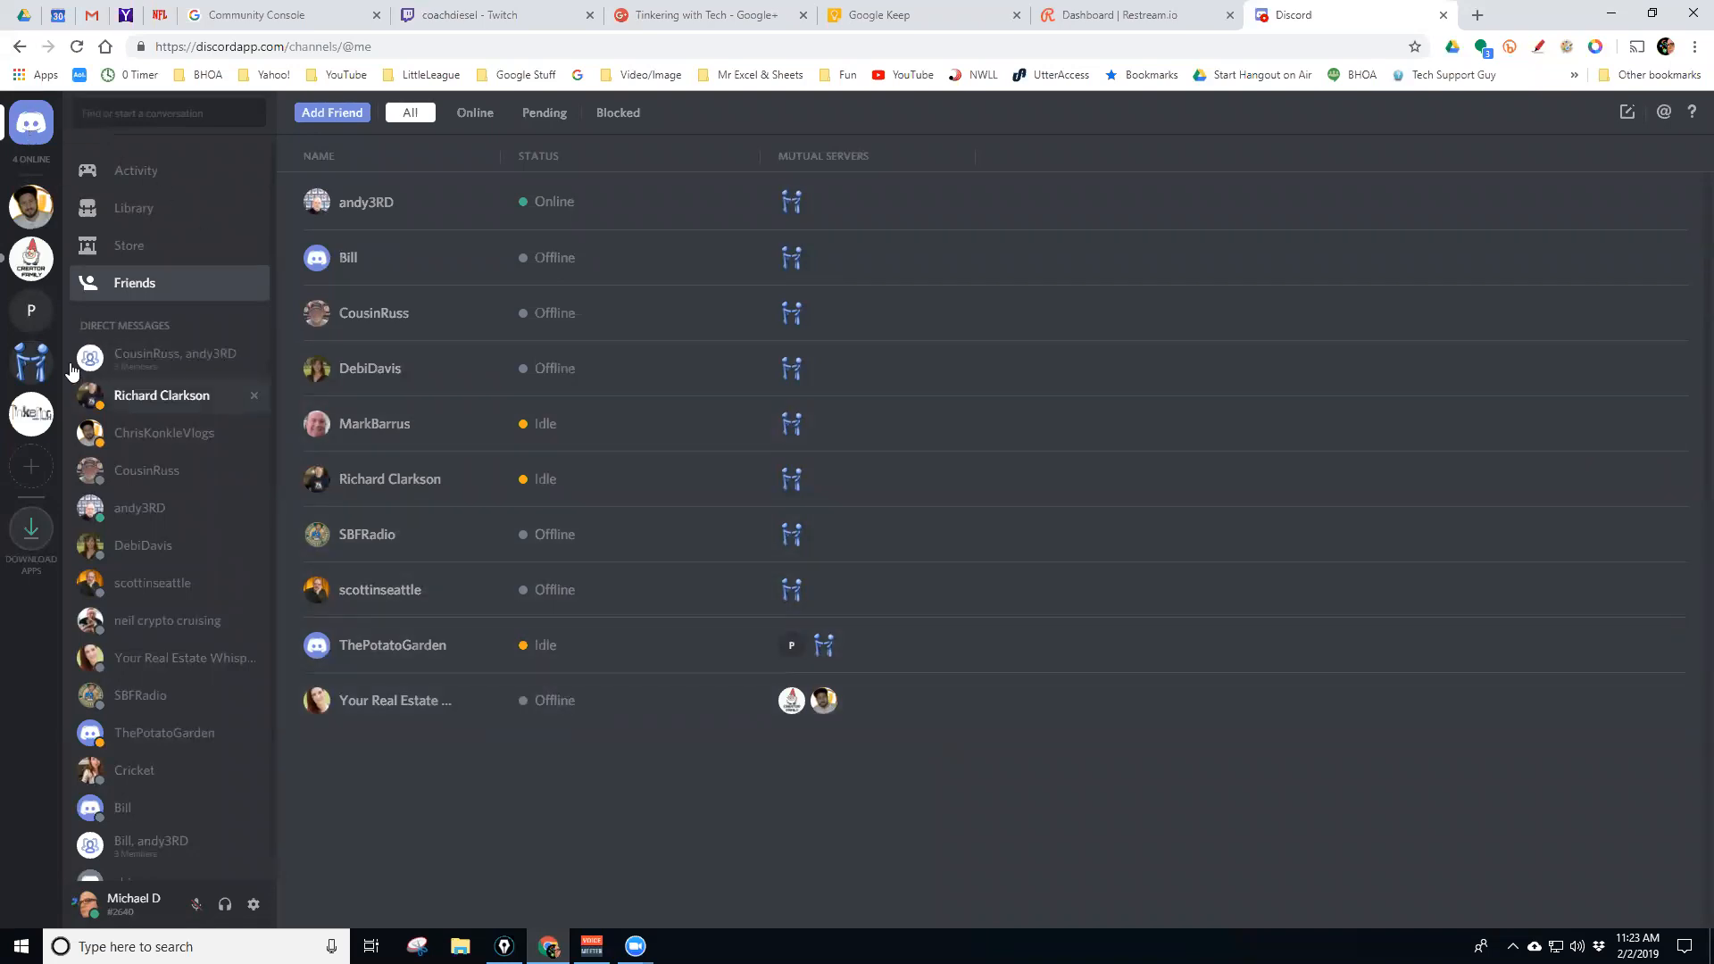
left_click(32, 362)
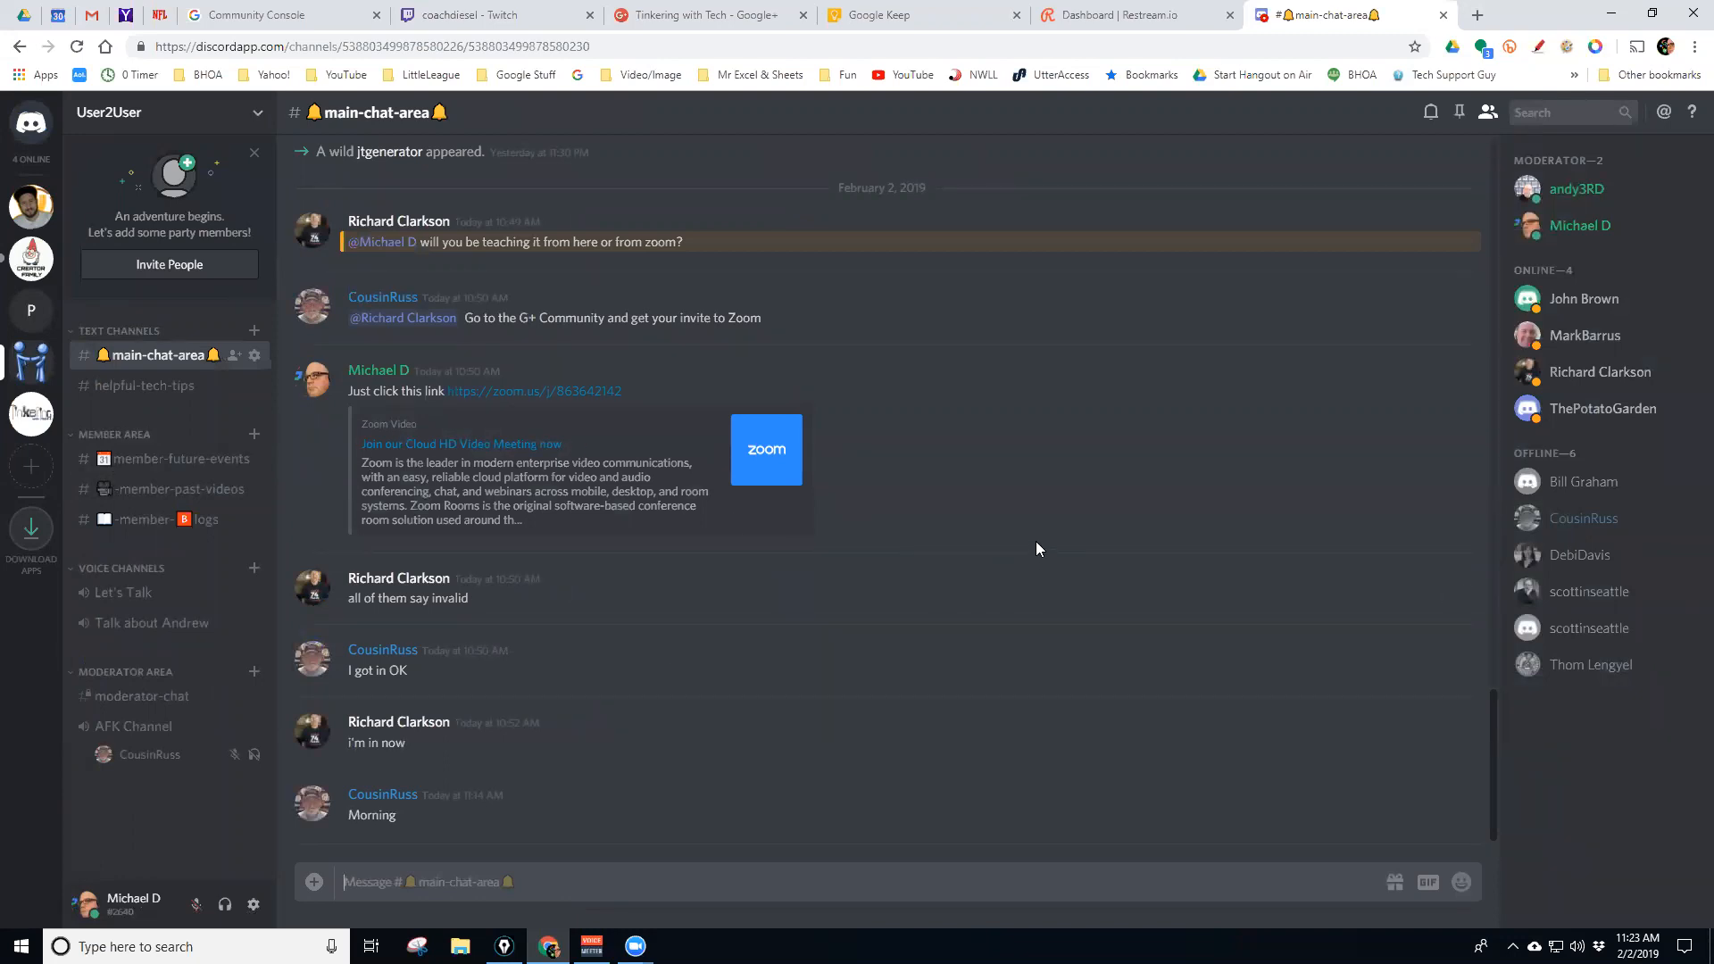
right_click(1578, 380)
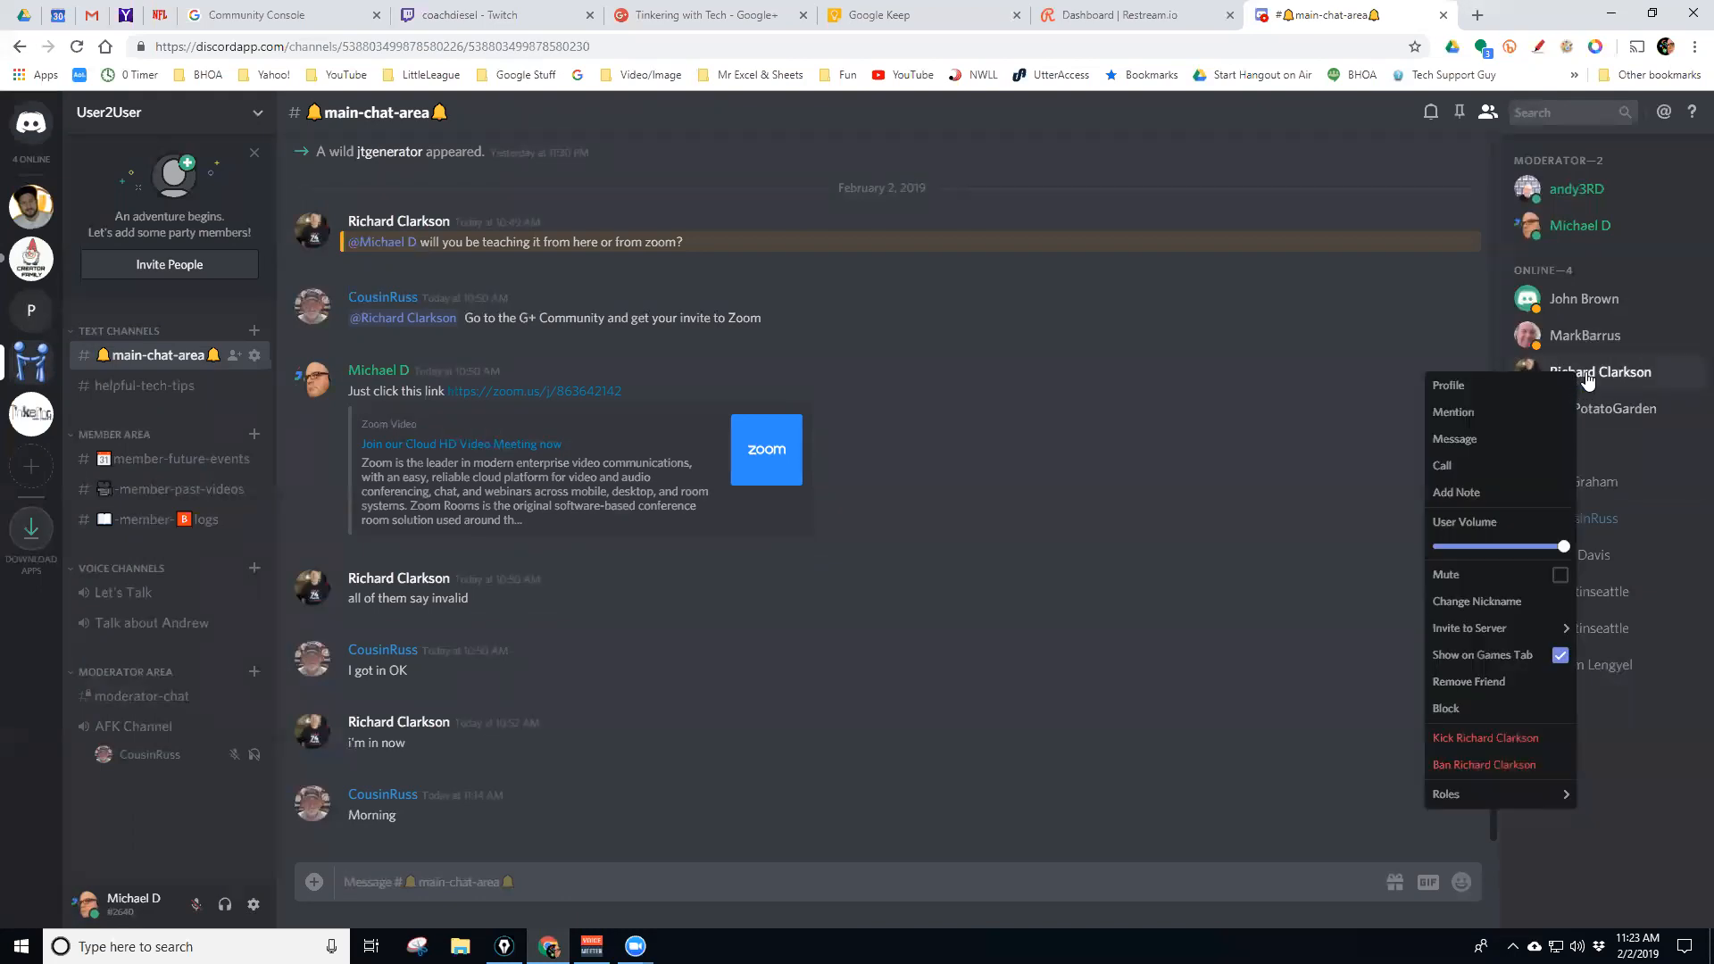
left_click(1582, 379)
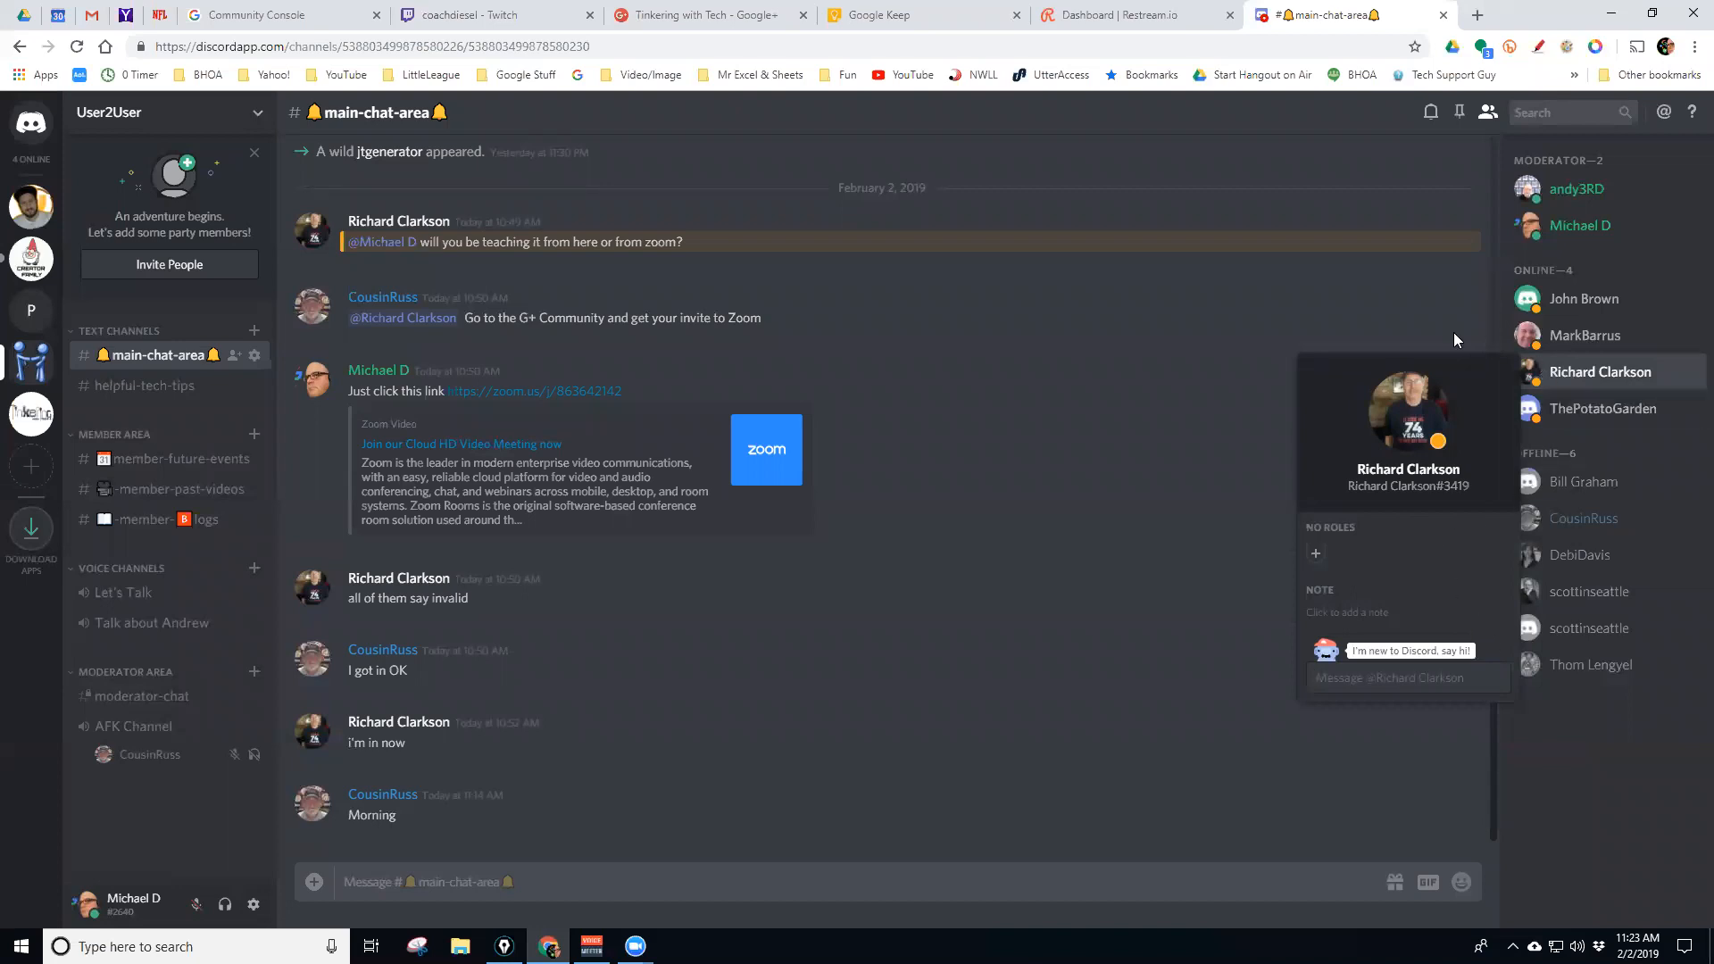
left_click(1583, 784)
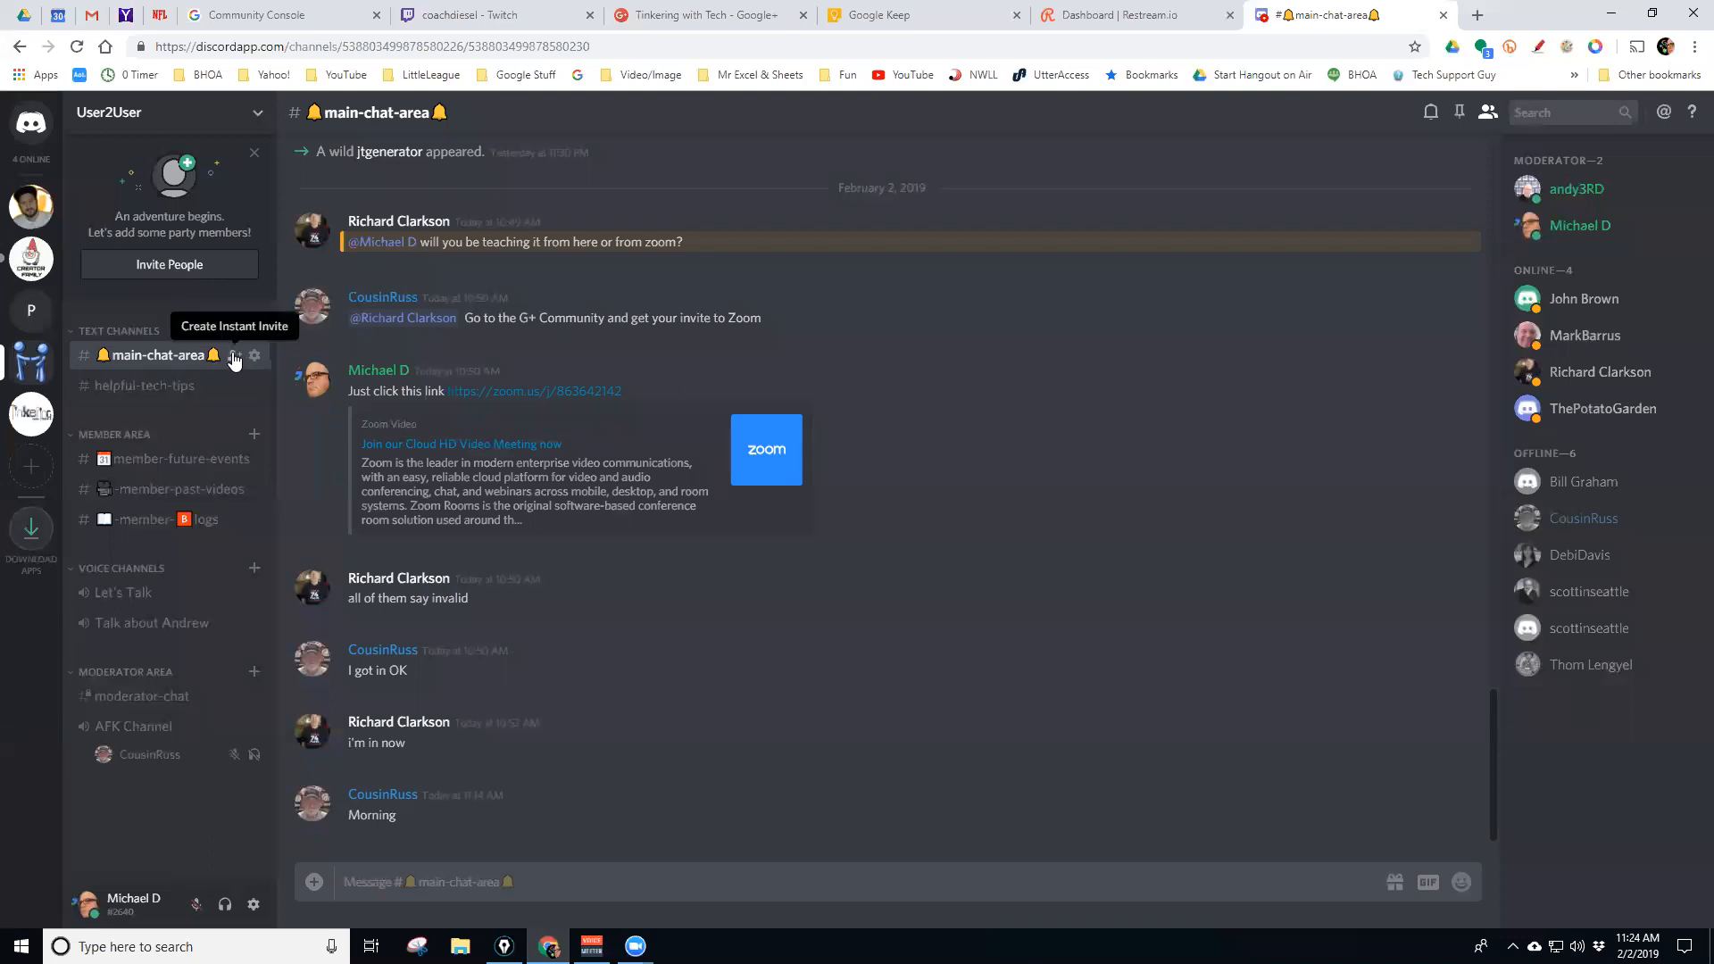
left_click(233, 520)
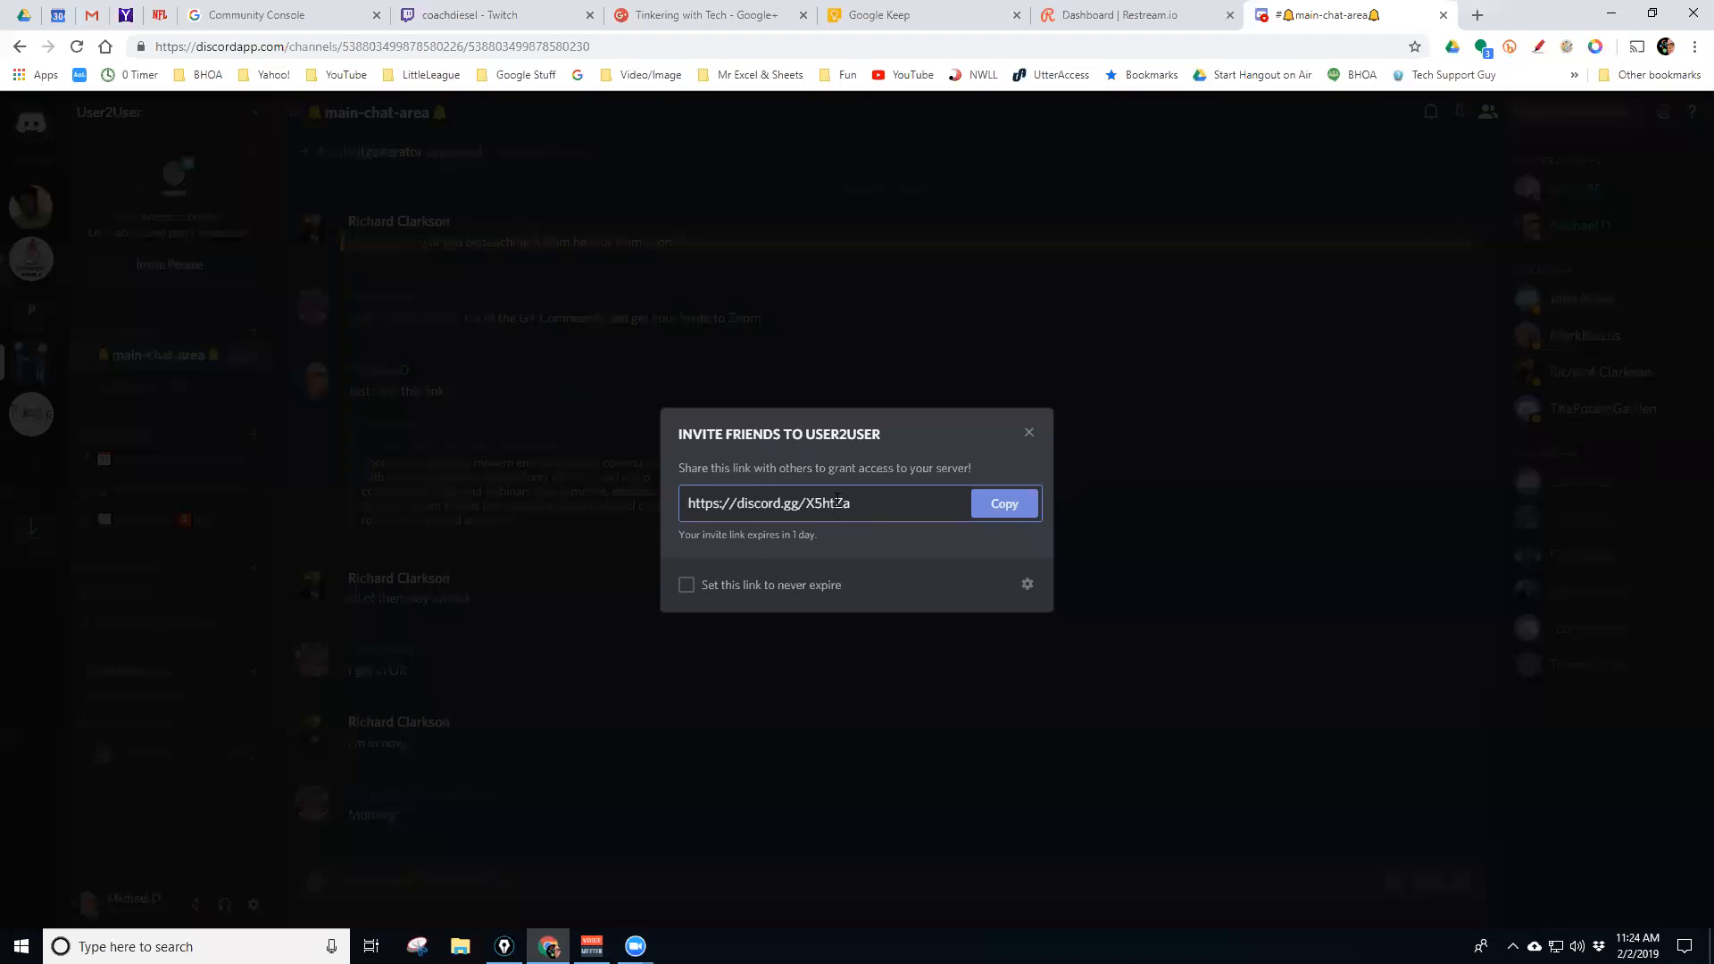
left_click(1029, 435)
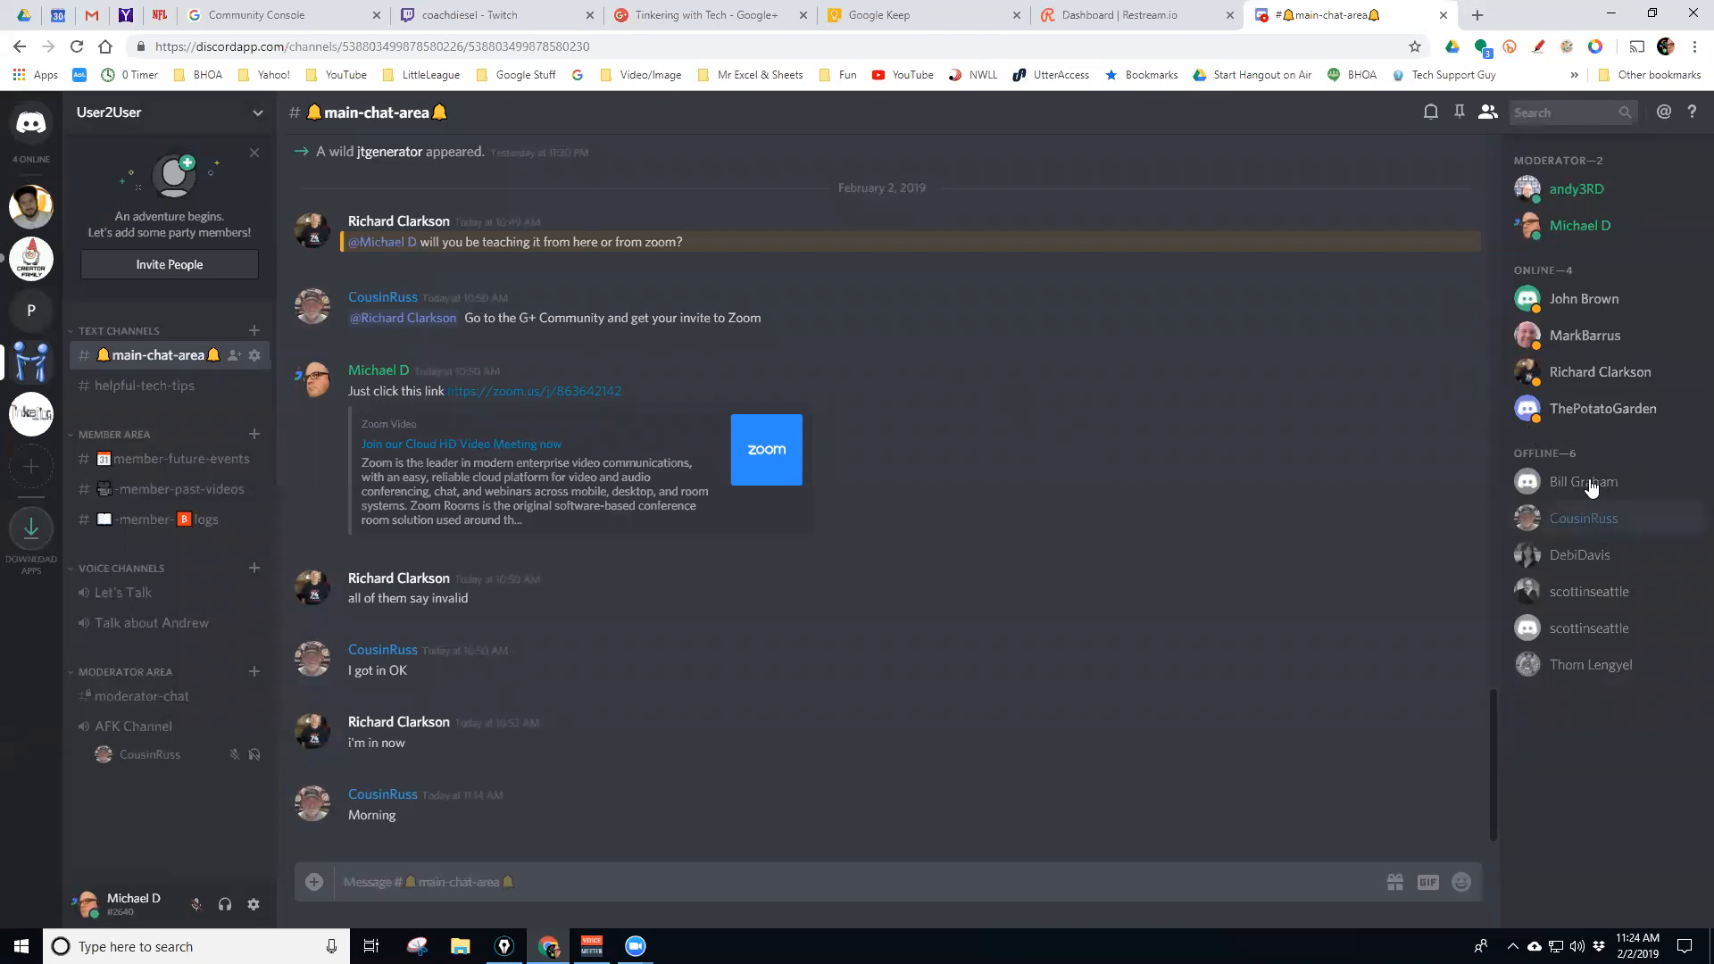
right_click(1573, 592)
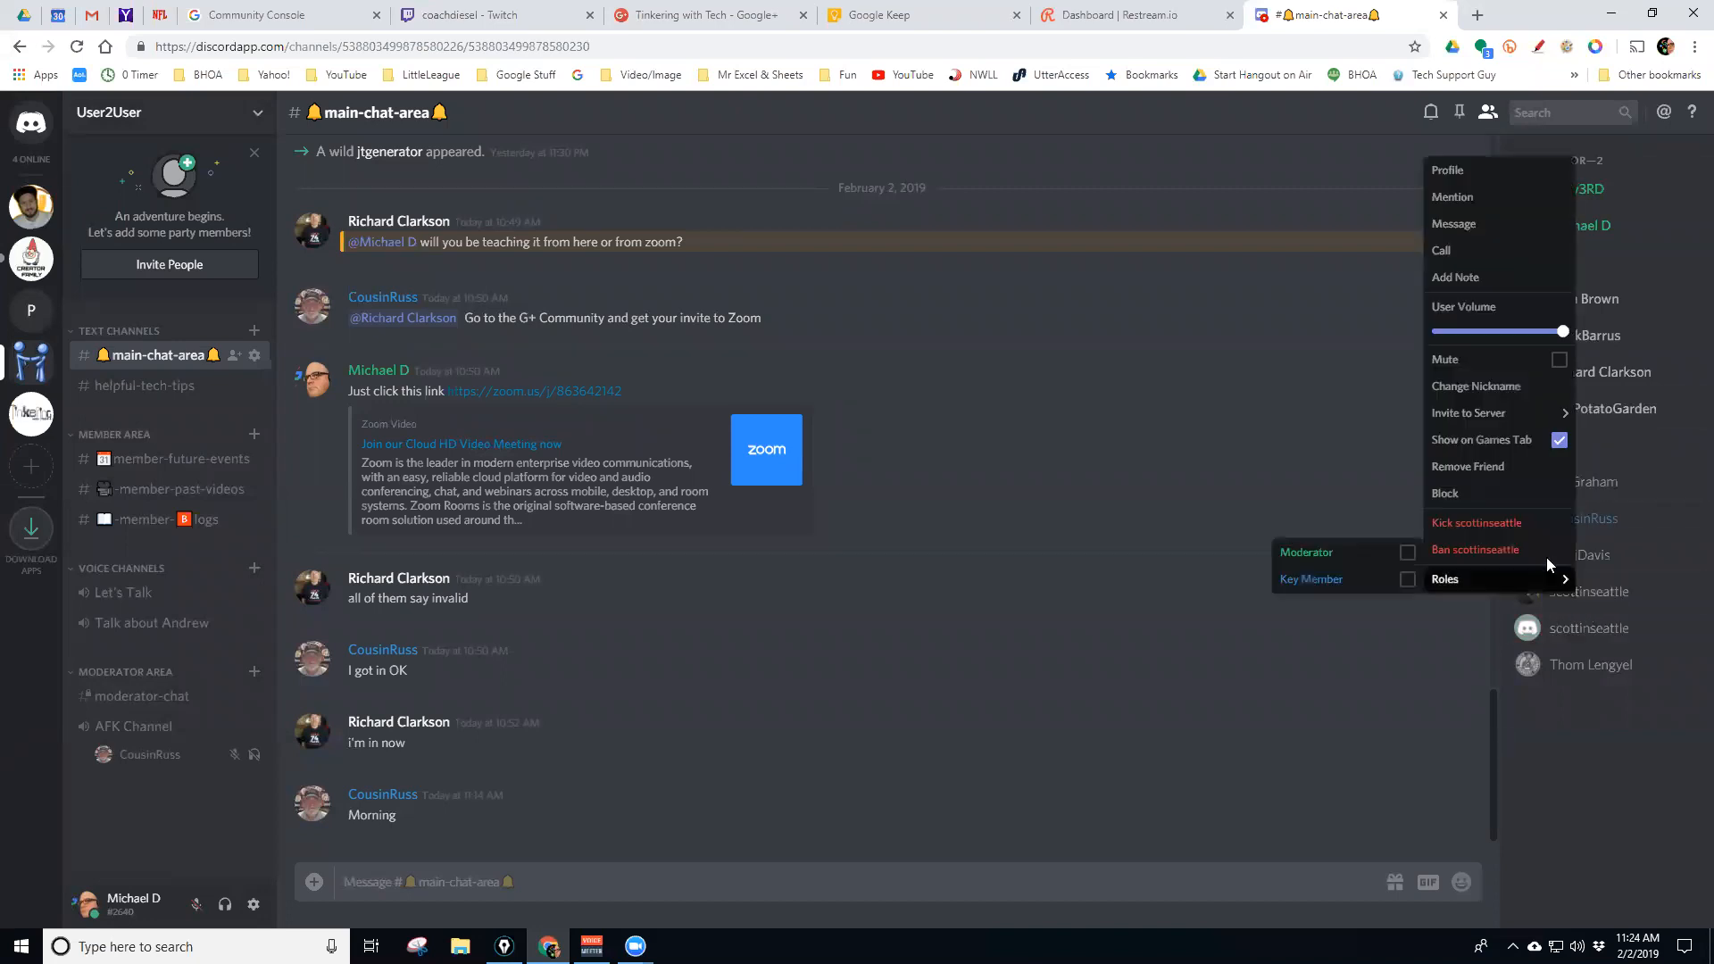
left_click(1595, 747)
right_click(1587, 673)
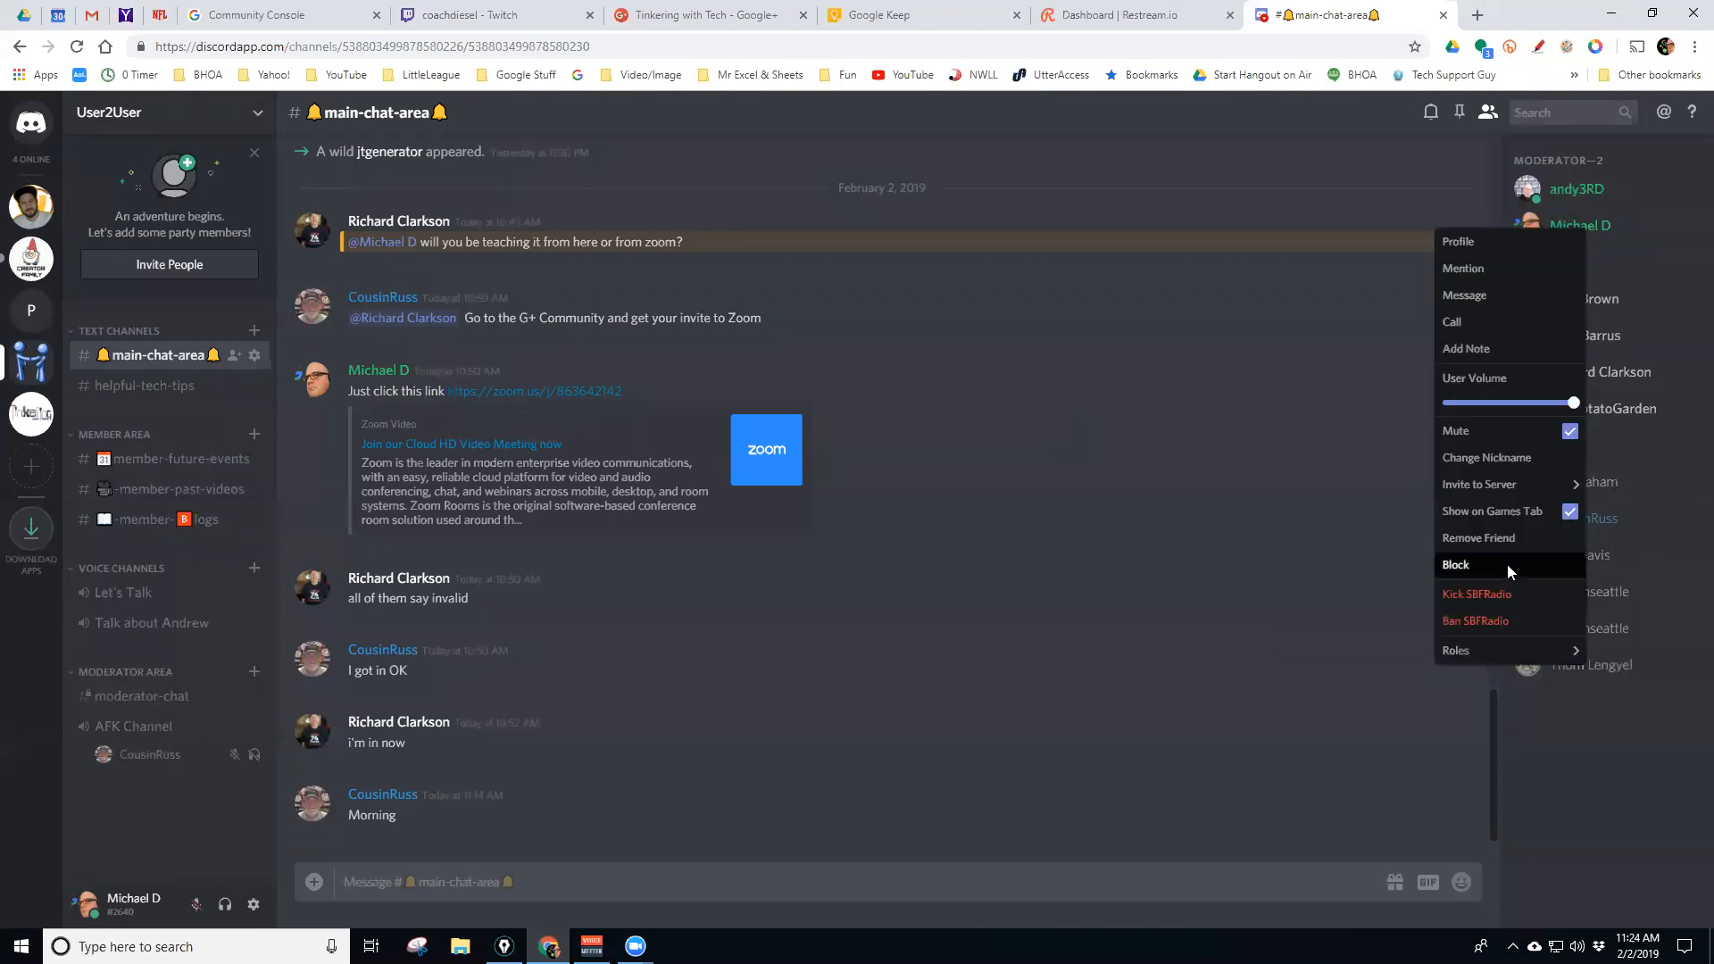
left_click(1584, 695)
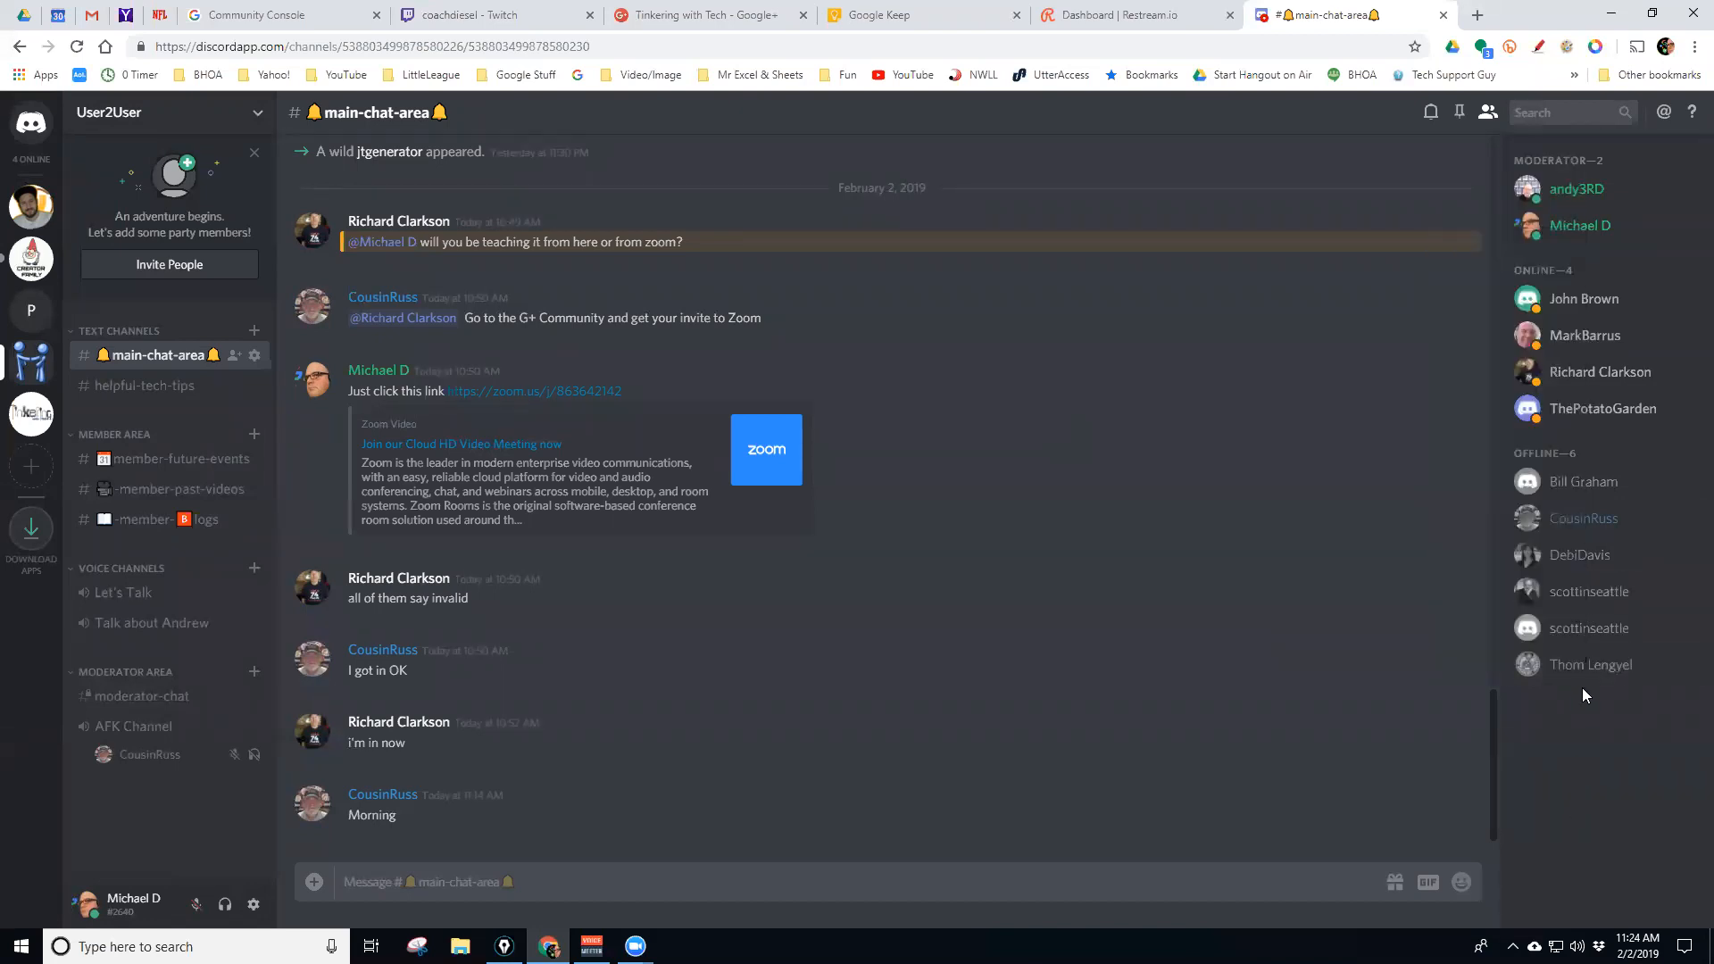
right_click(1584, 635)
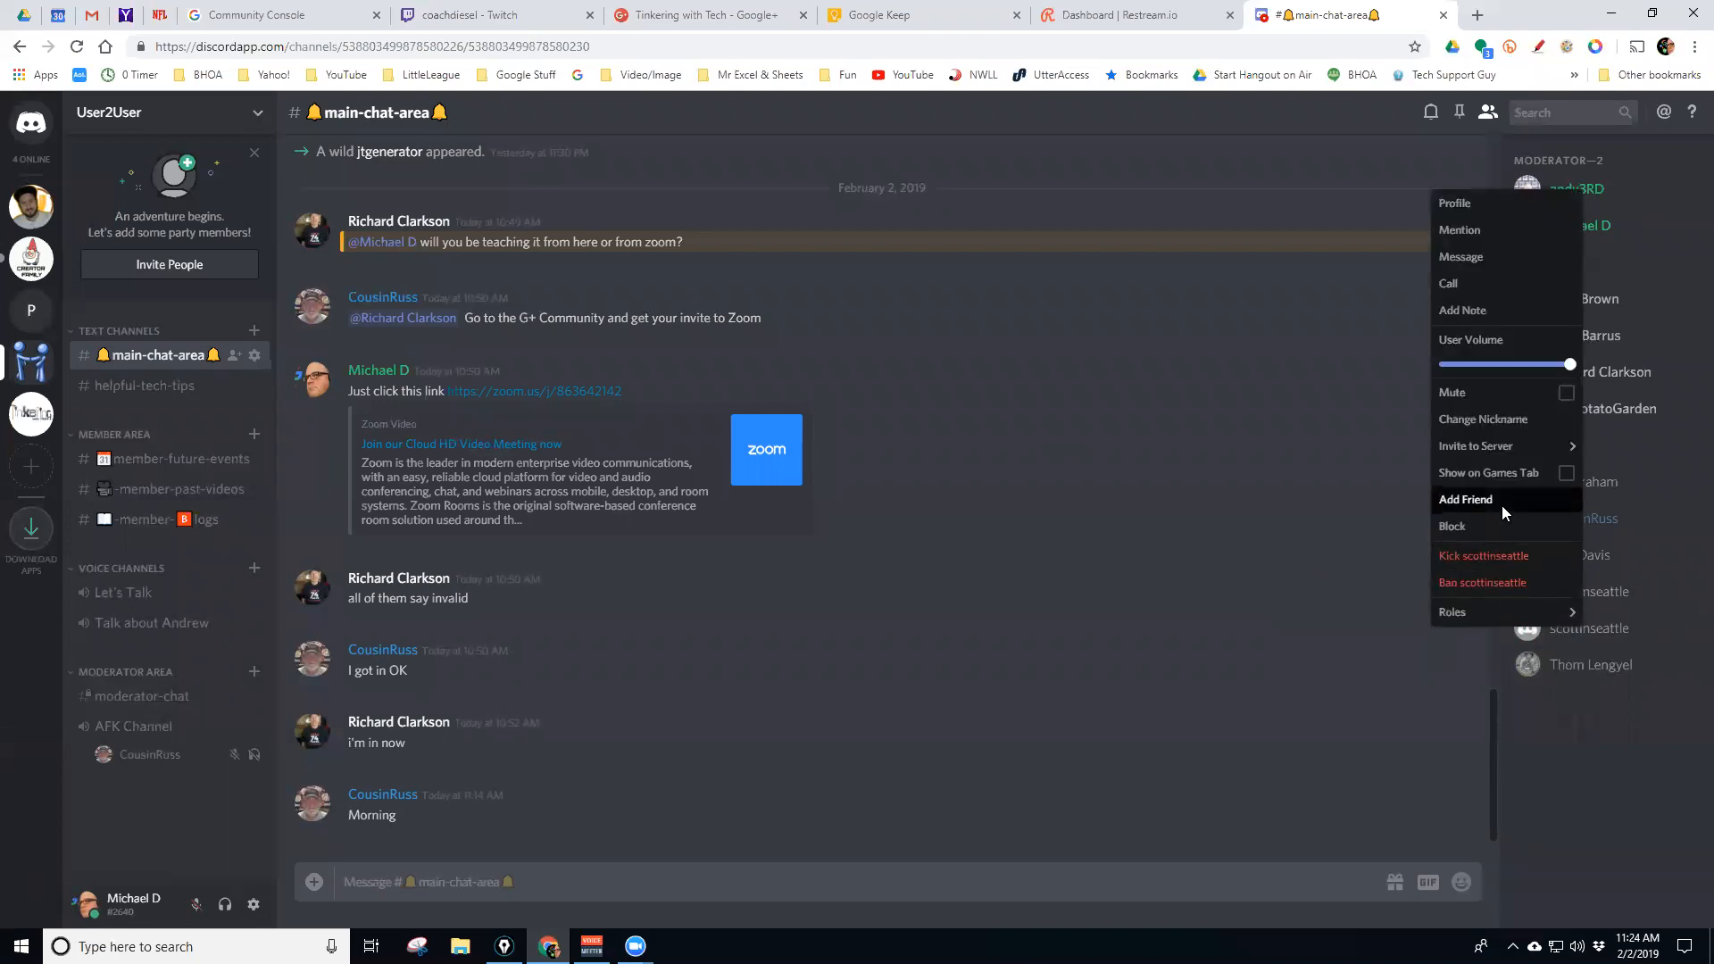
left_click(1566, 762)
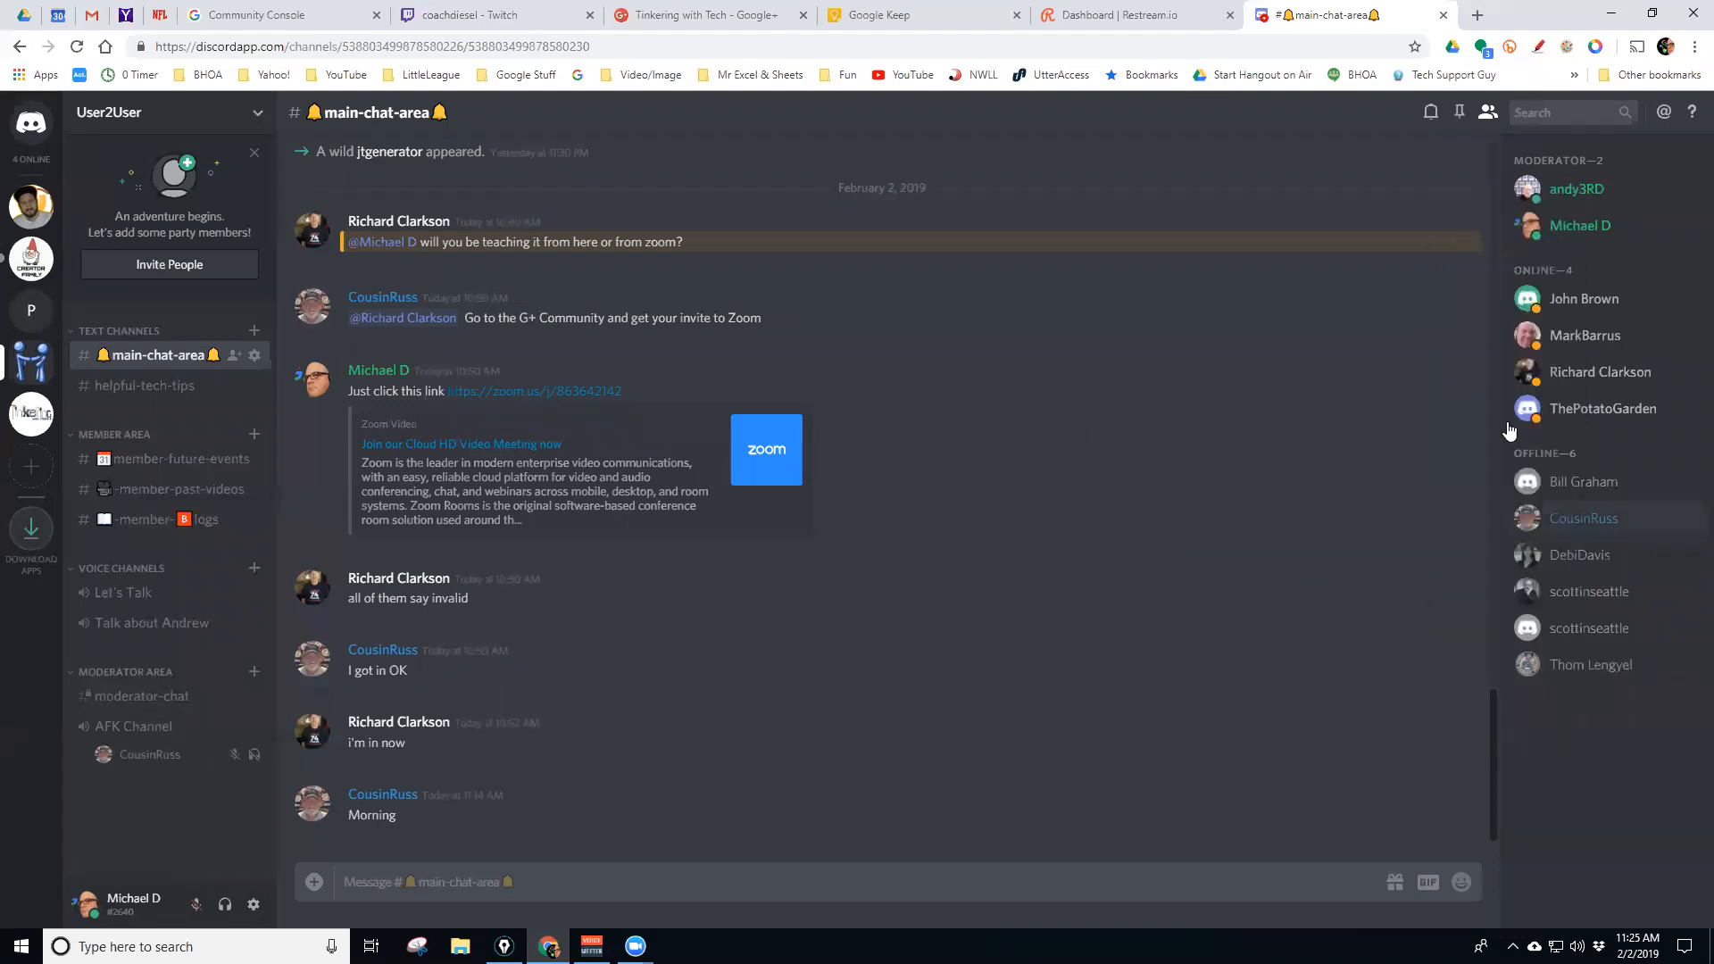
right_click(1567, 298)
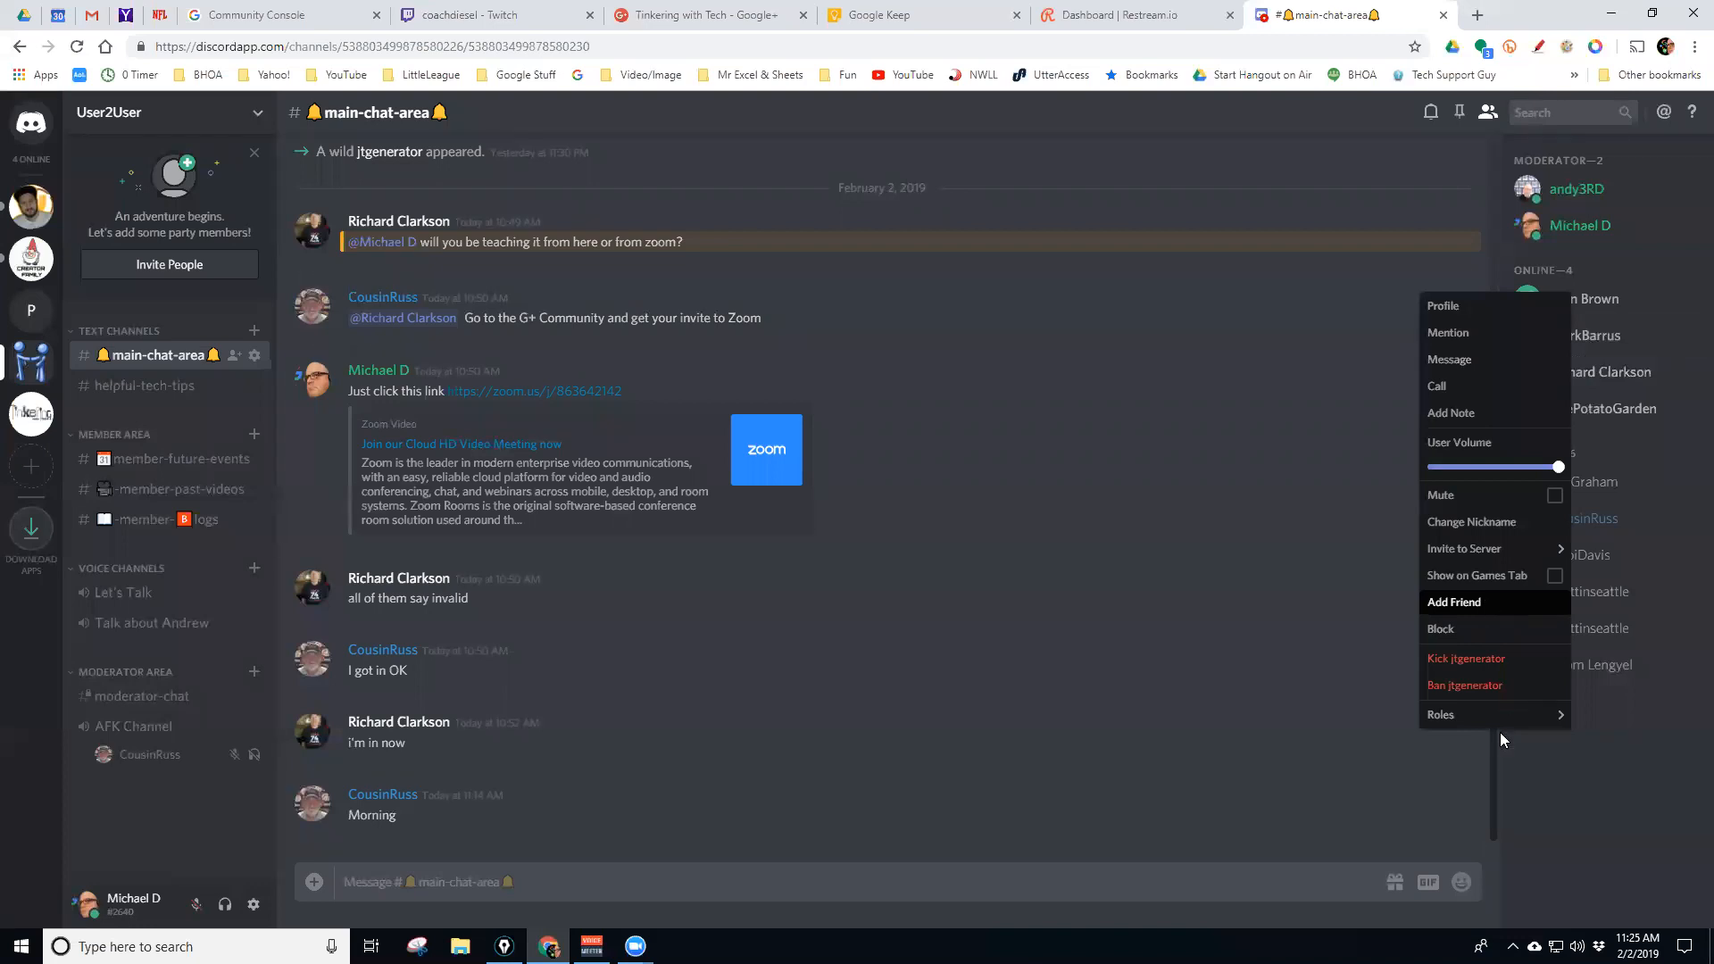
left_click(1574, 767)
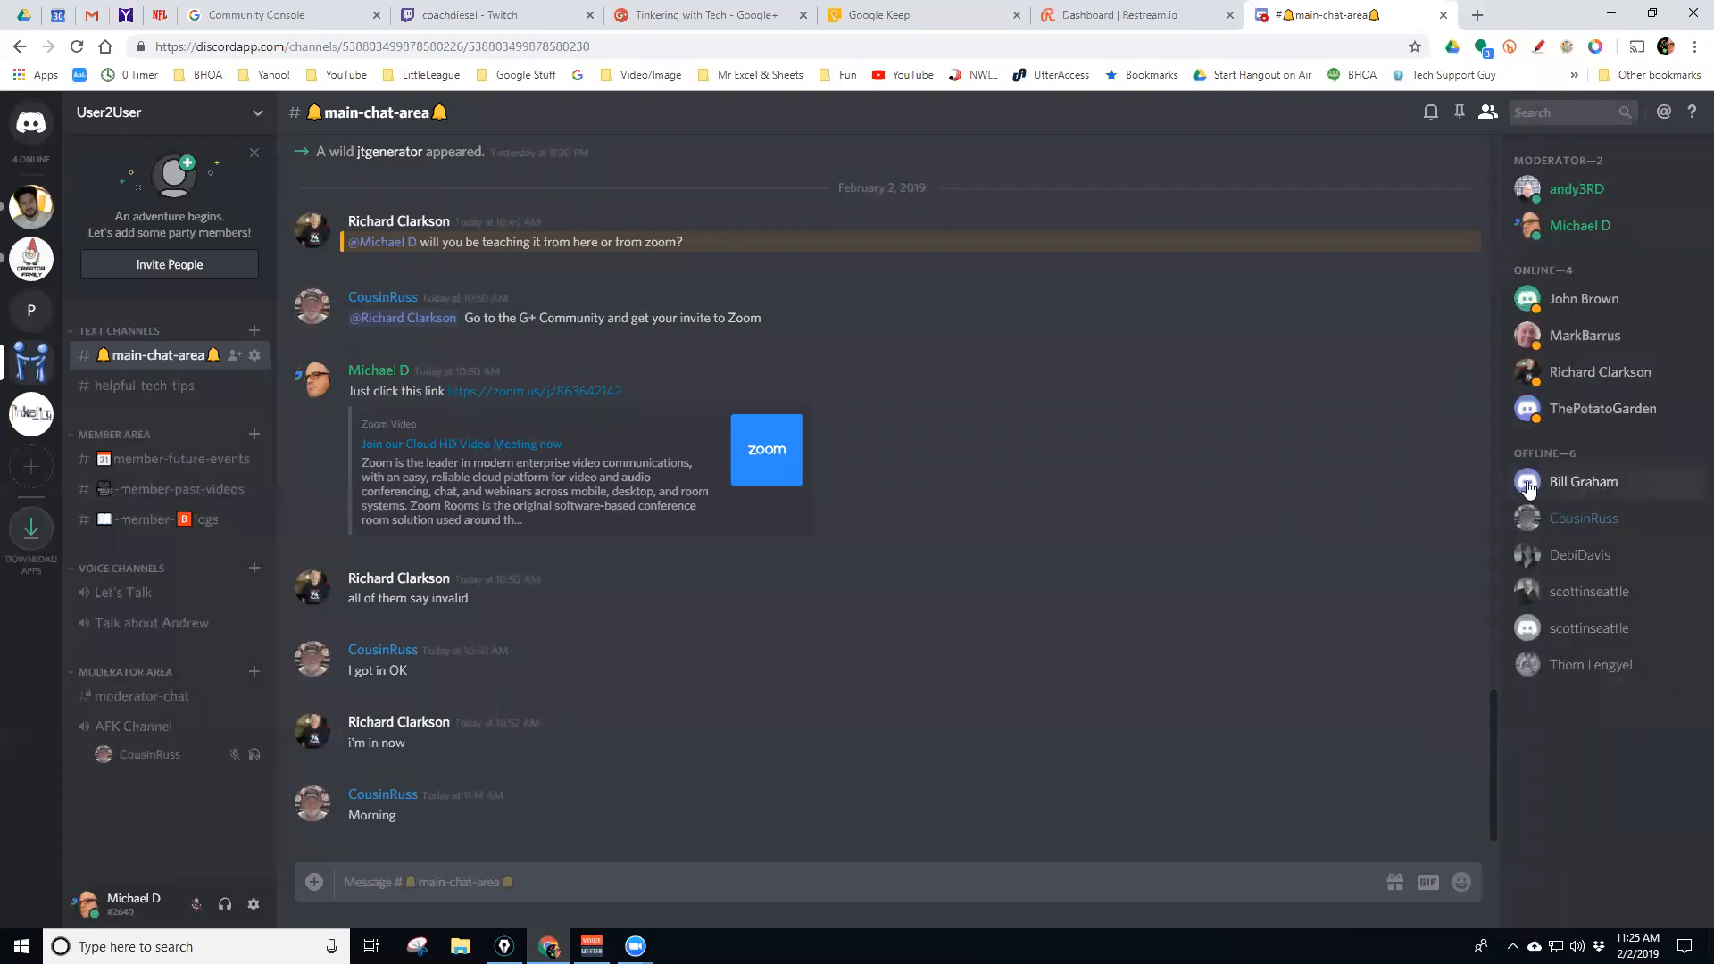
DM 'welcome' from the first online member's profile card, then go back to User2User main-chat-area
left_click(1568, 298)
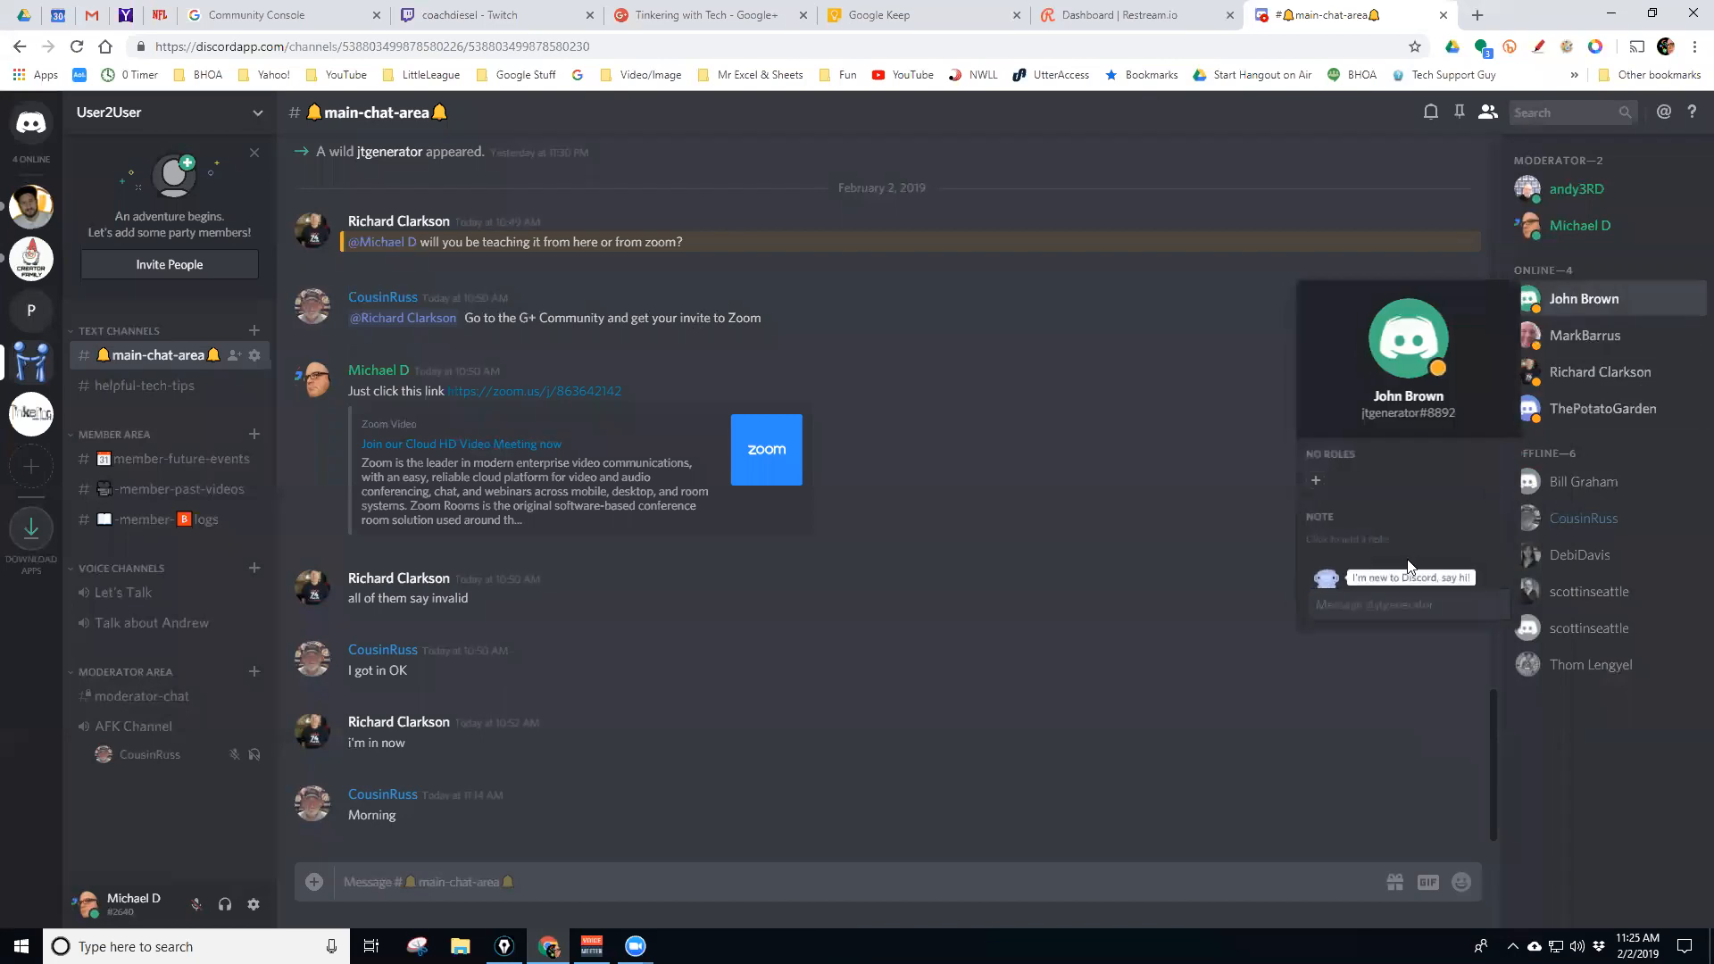
type("welcome")
key("Return")
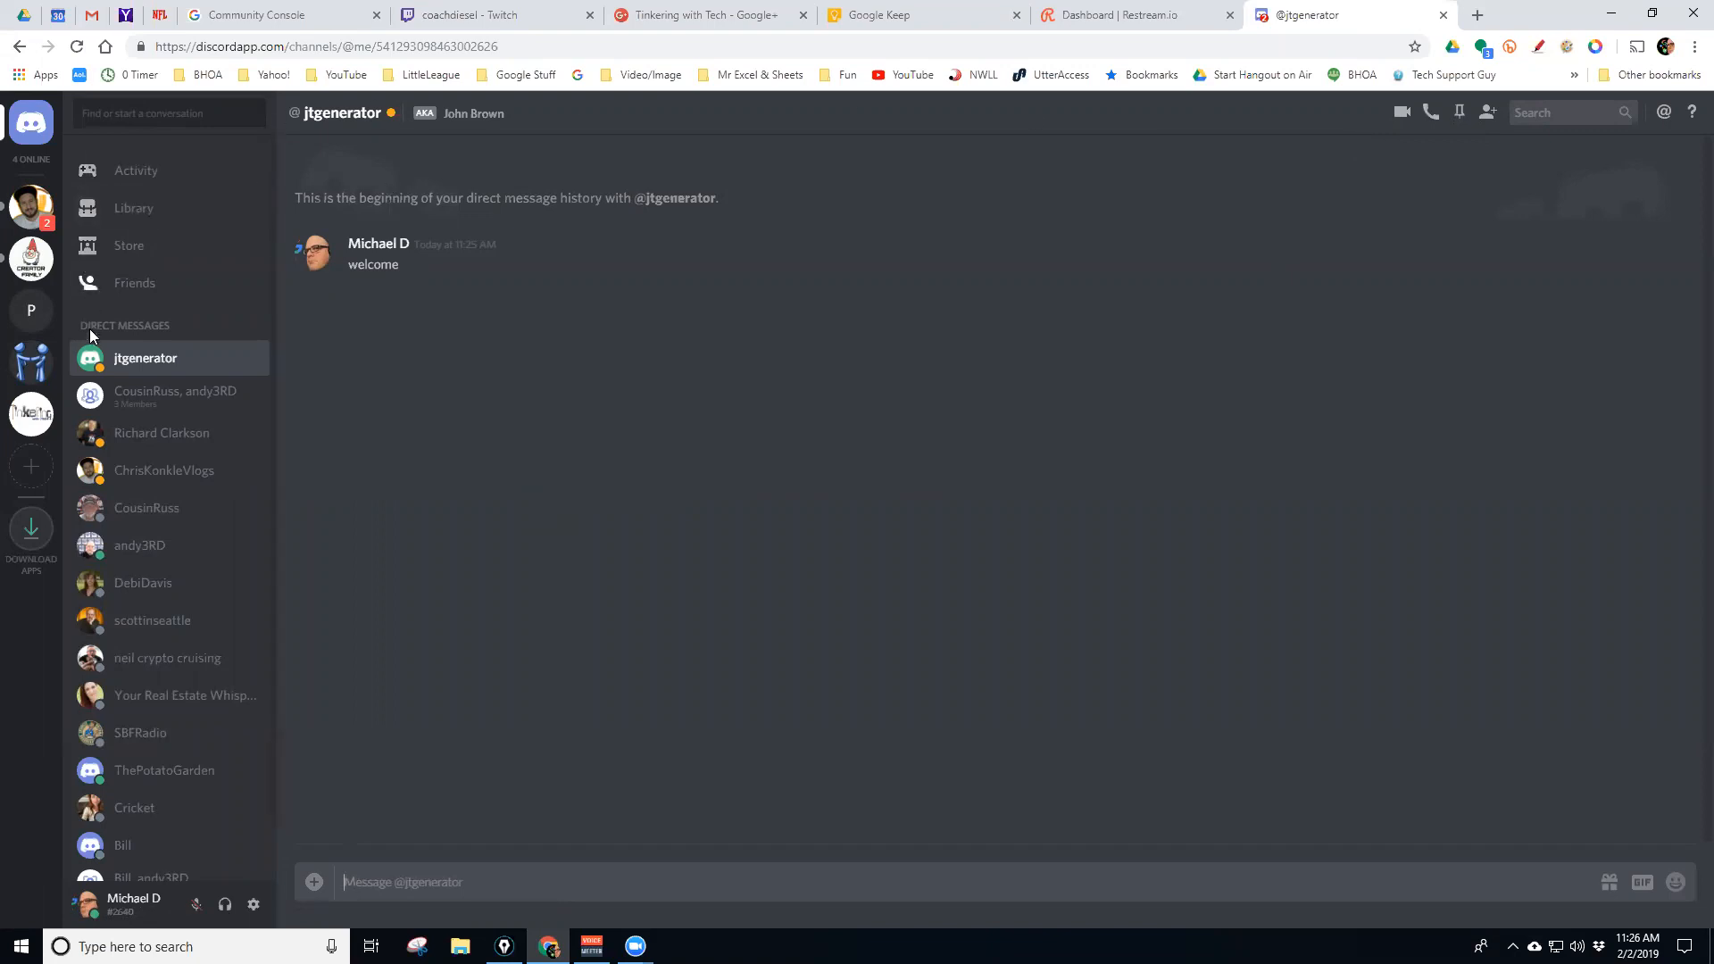
left_click(31, 362)
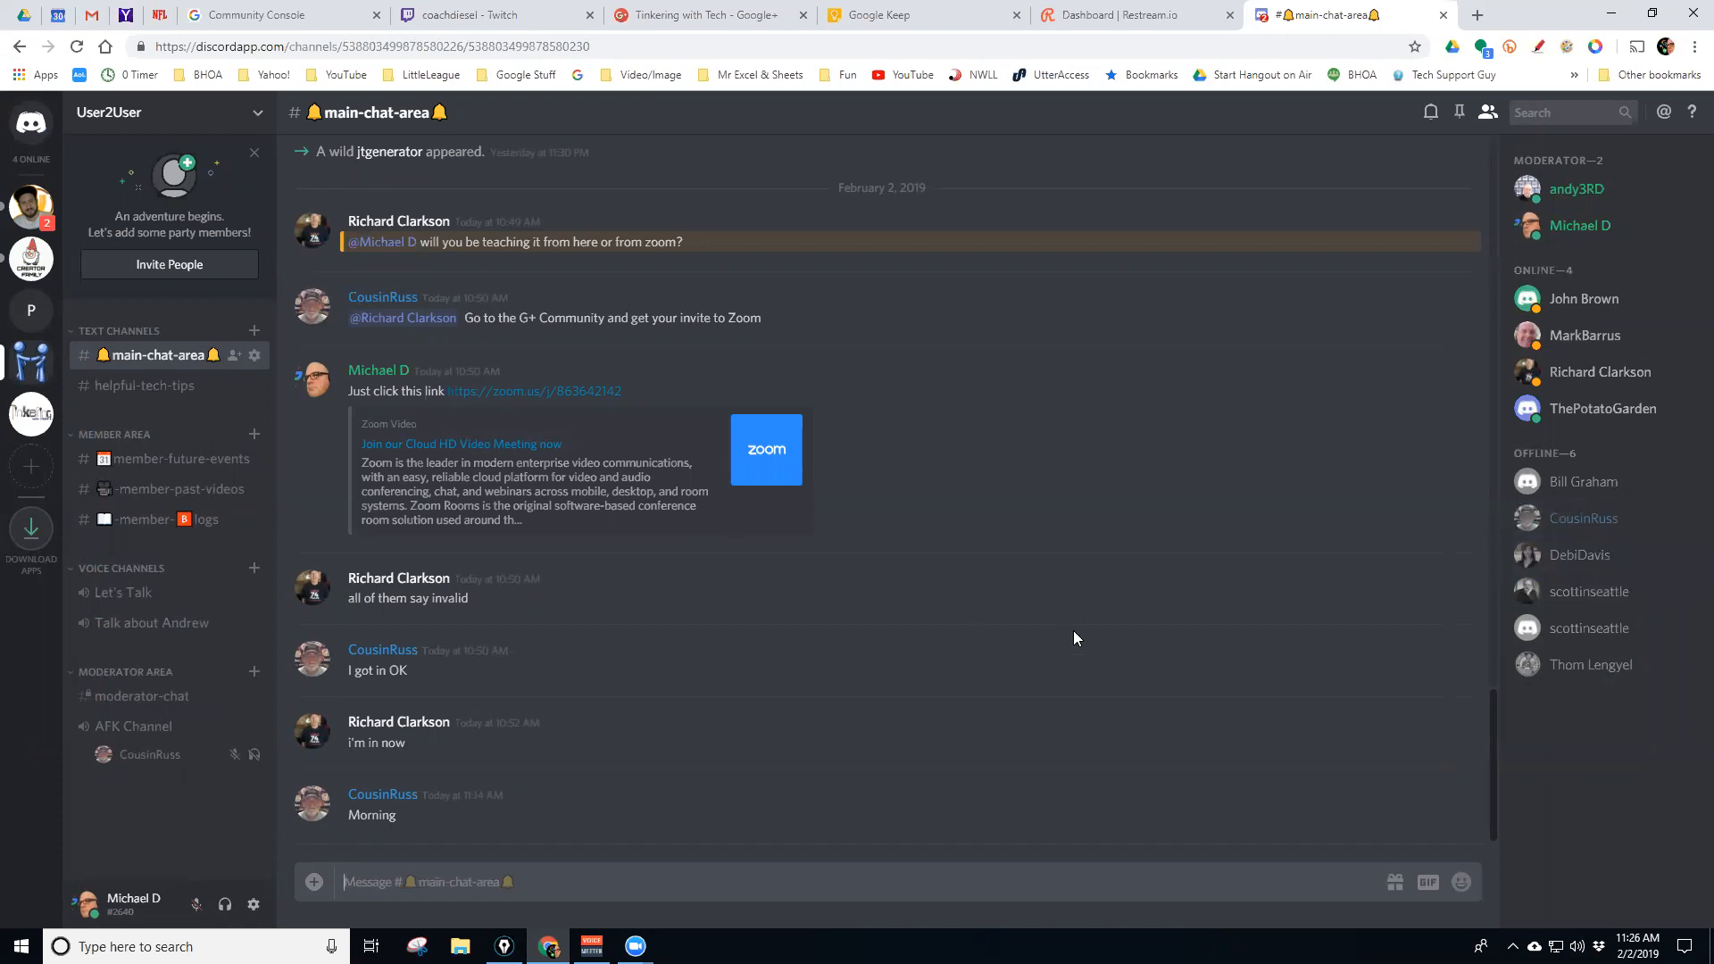
In the server invite's Link Settings, check Expire After (1 day) and Max Number of Uses, closing unchanged
left_click(235, 357)
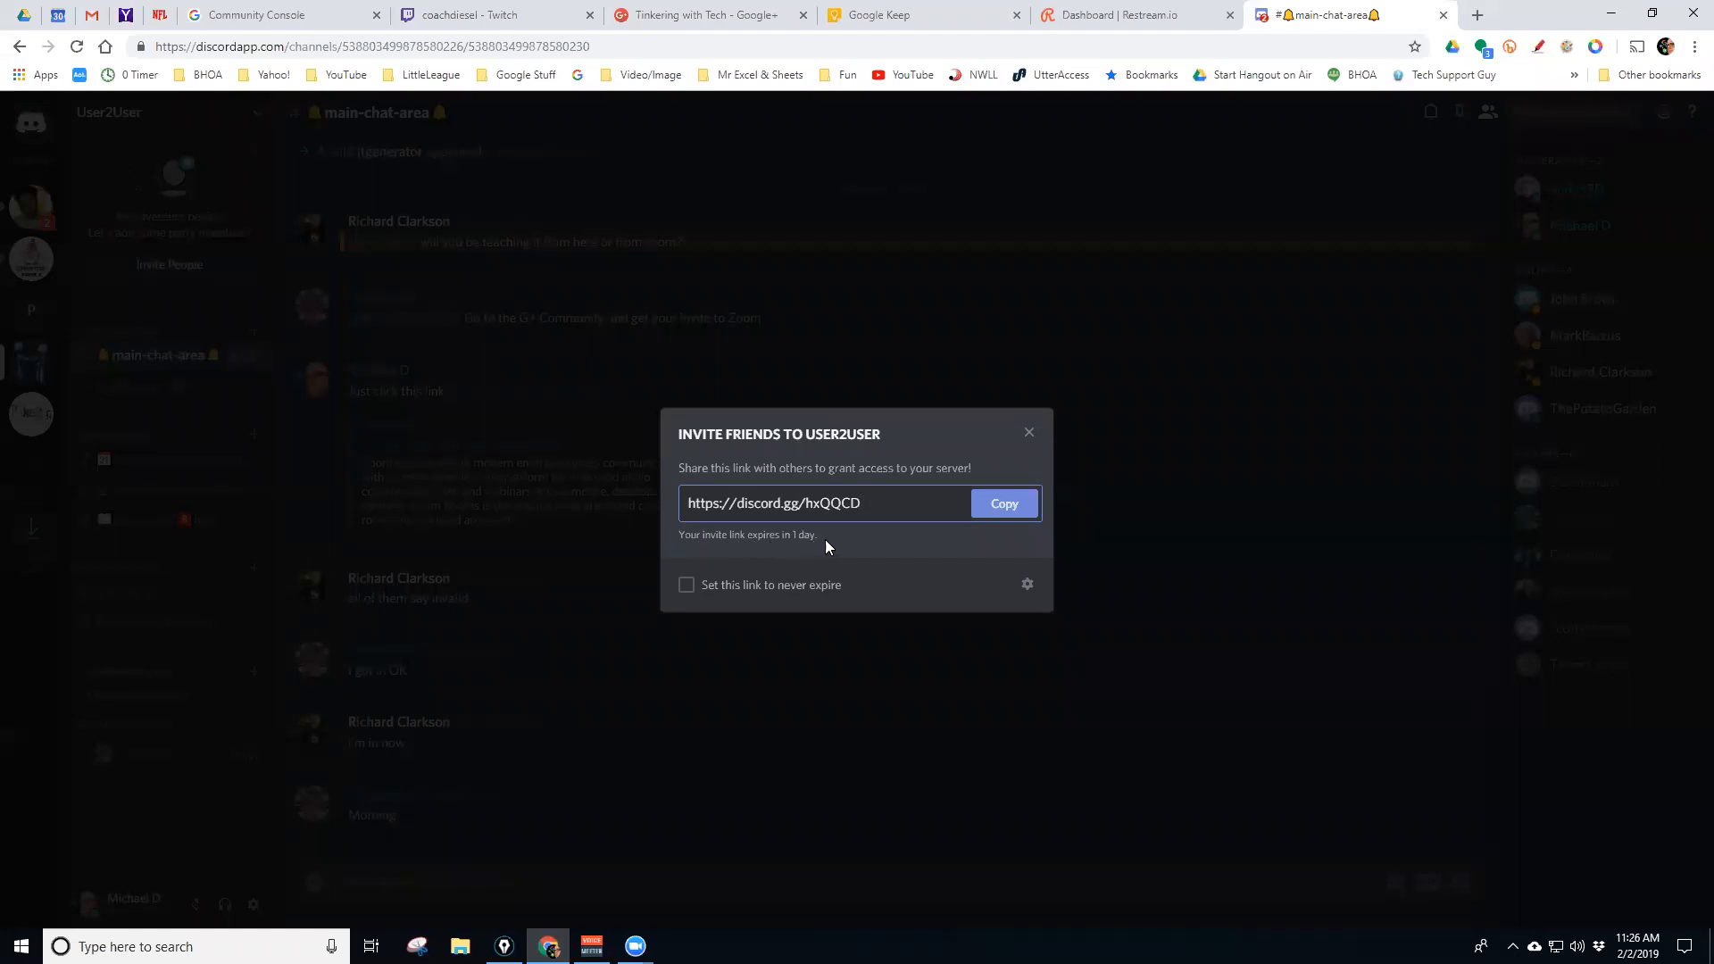
left_click(1027, 584)
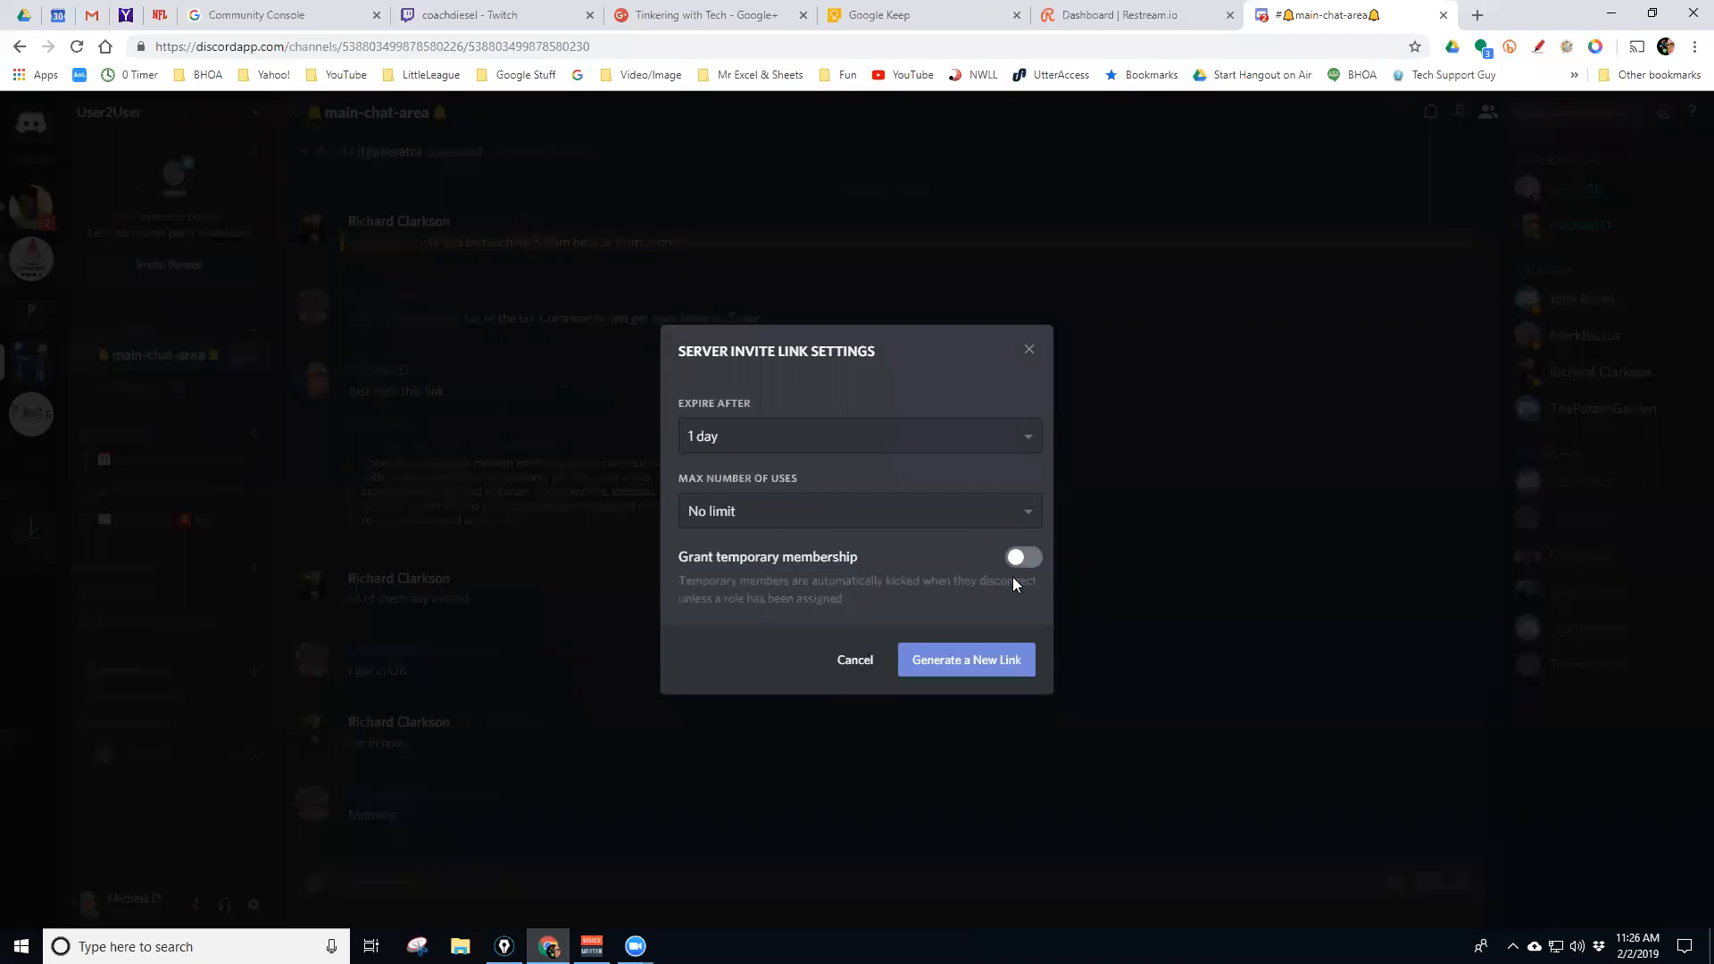
left_click(766, 435)
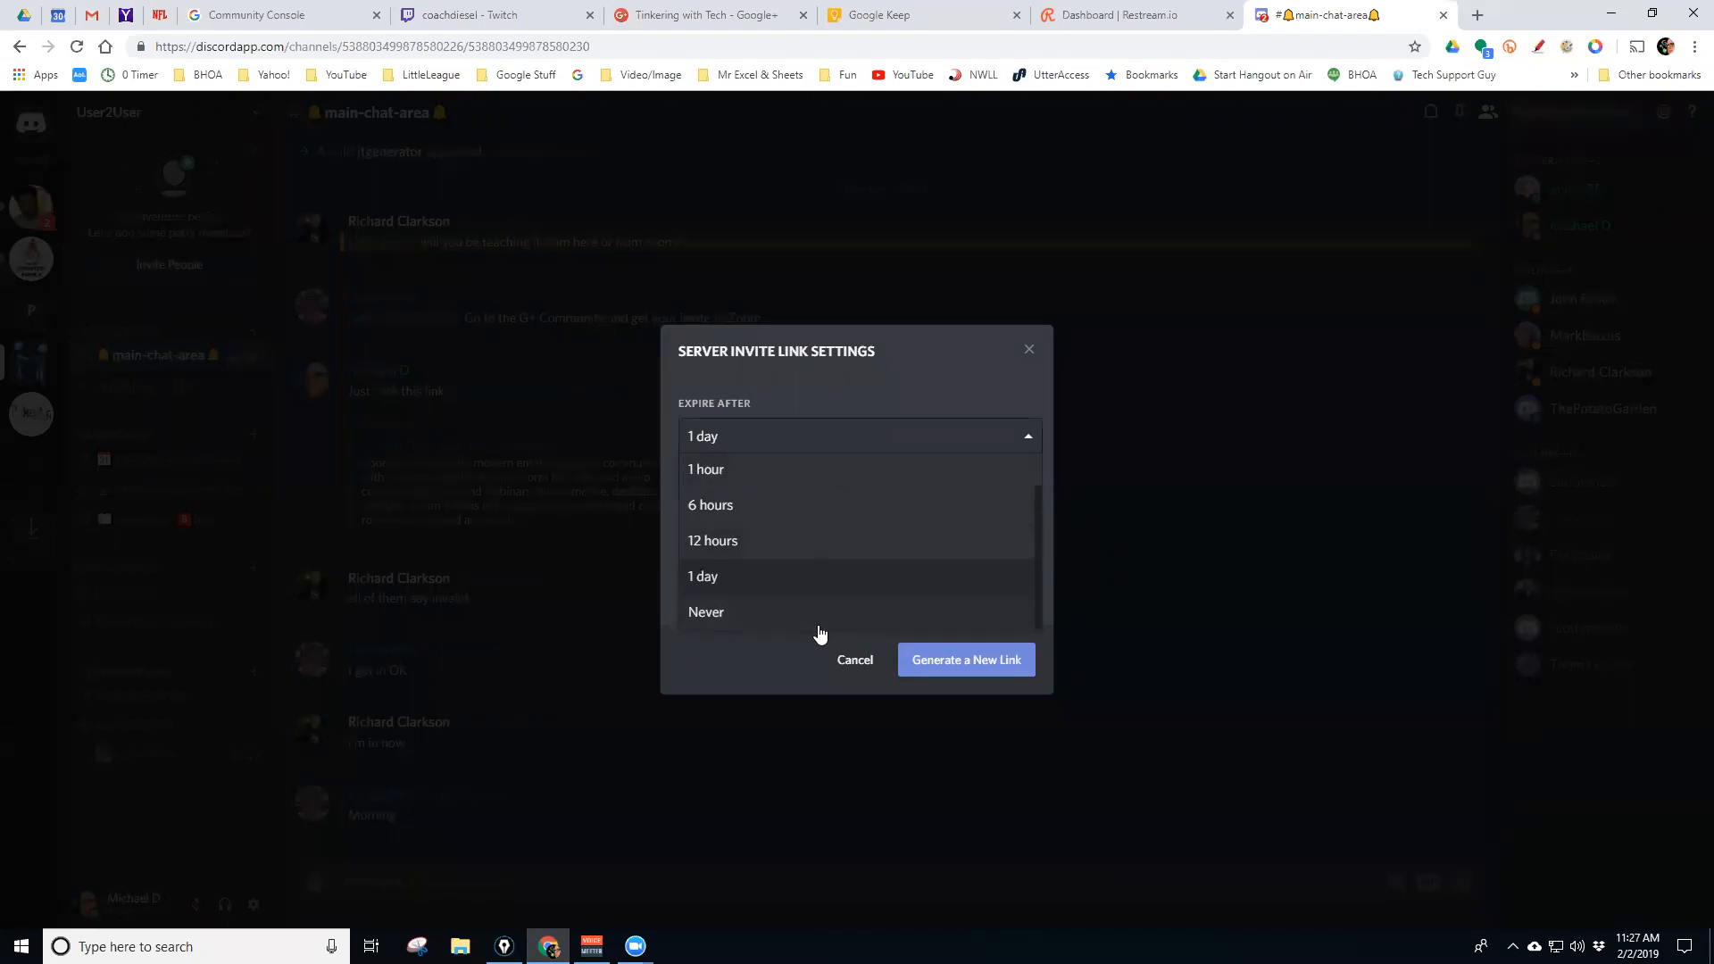
left_click(879, 399)
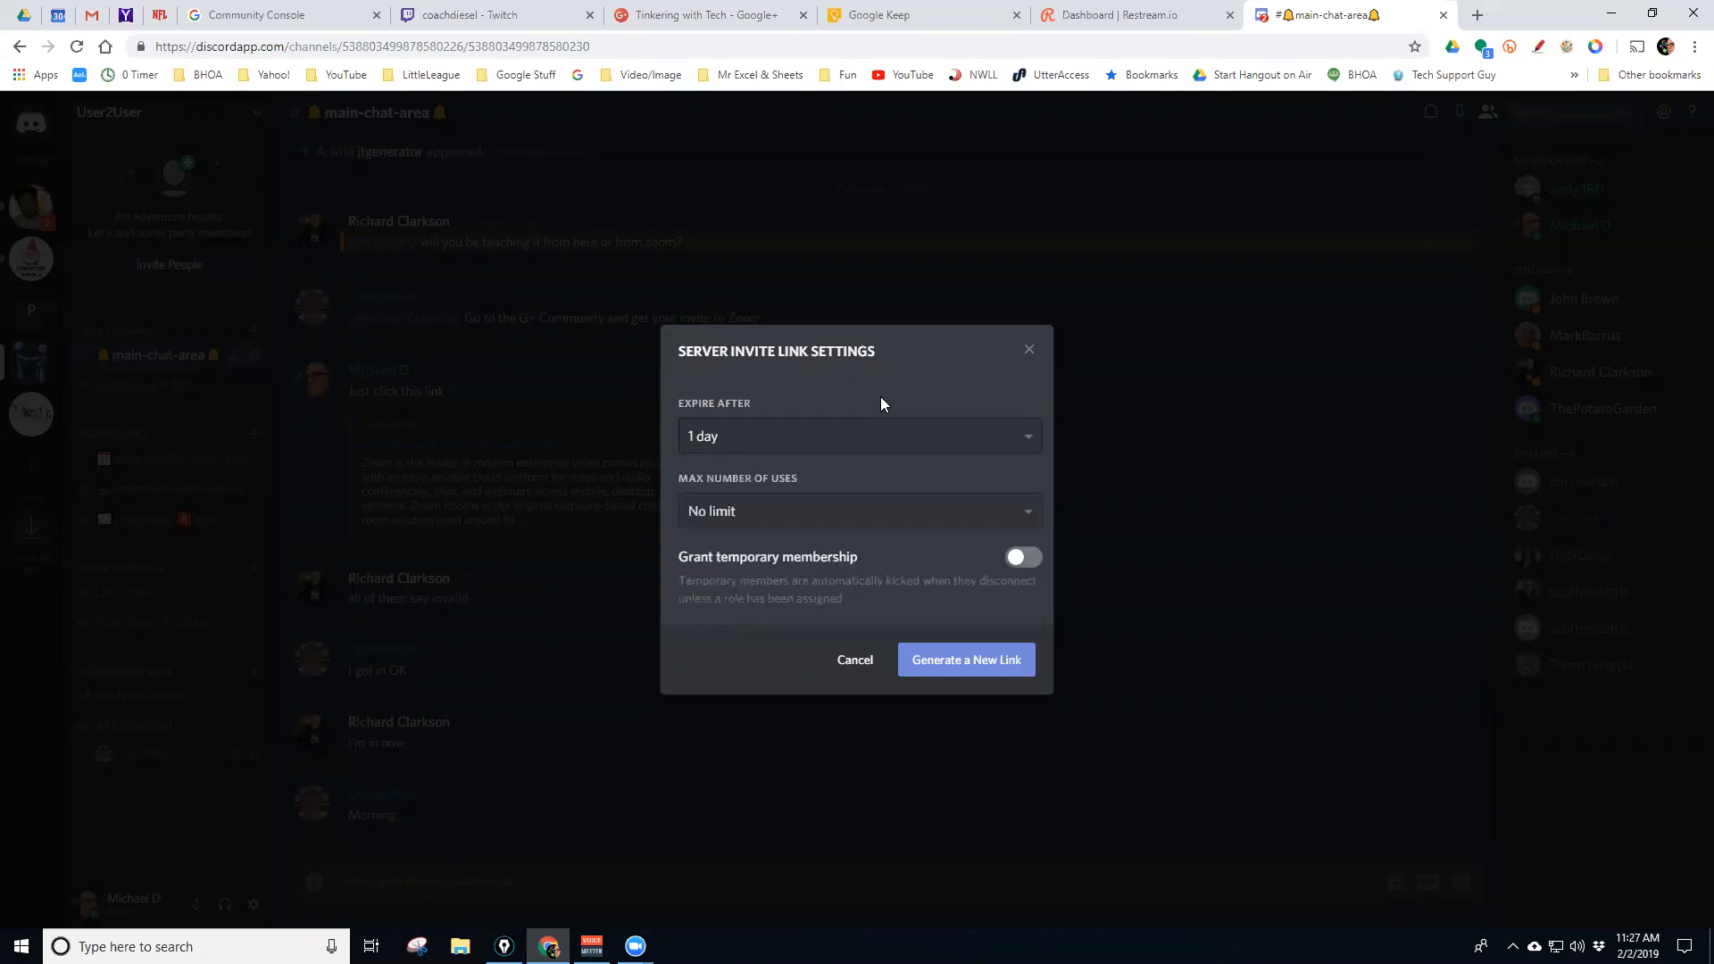
left_click(807, 511)
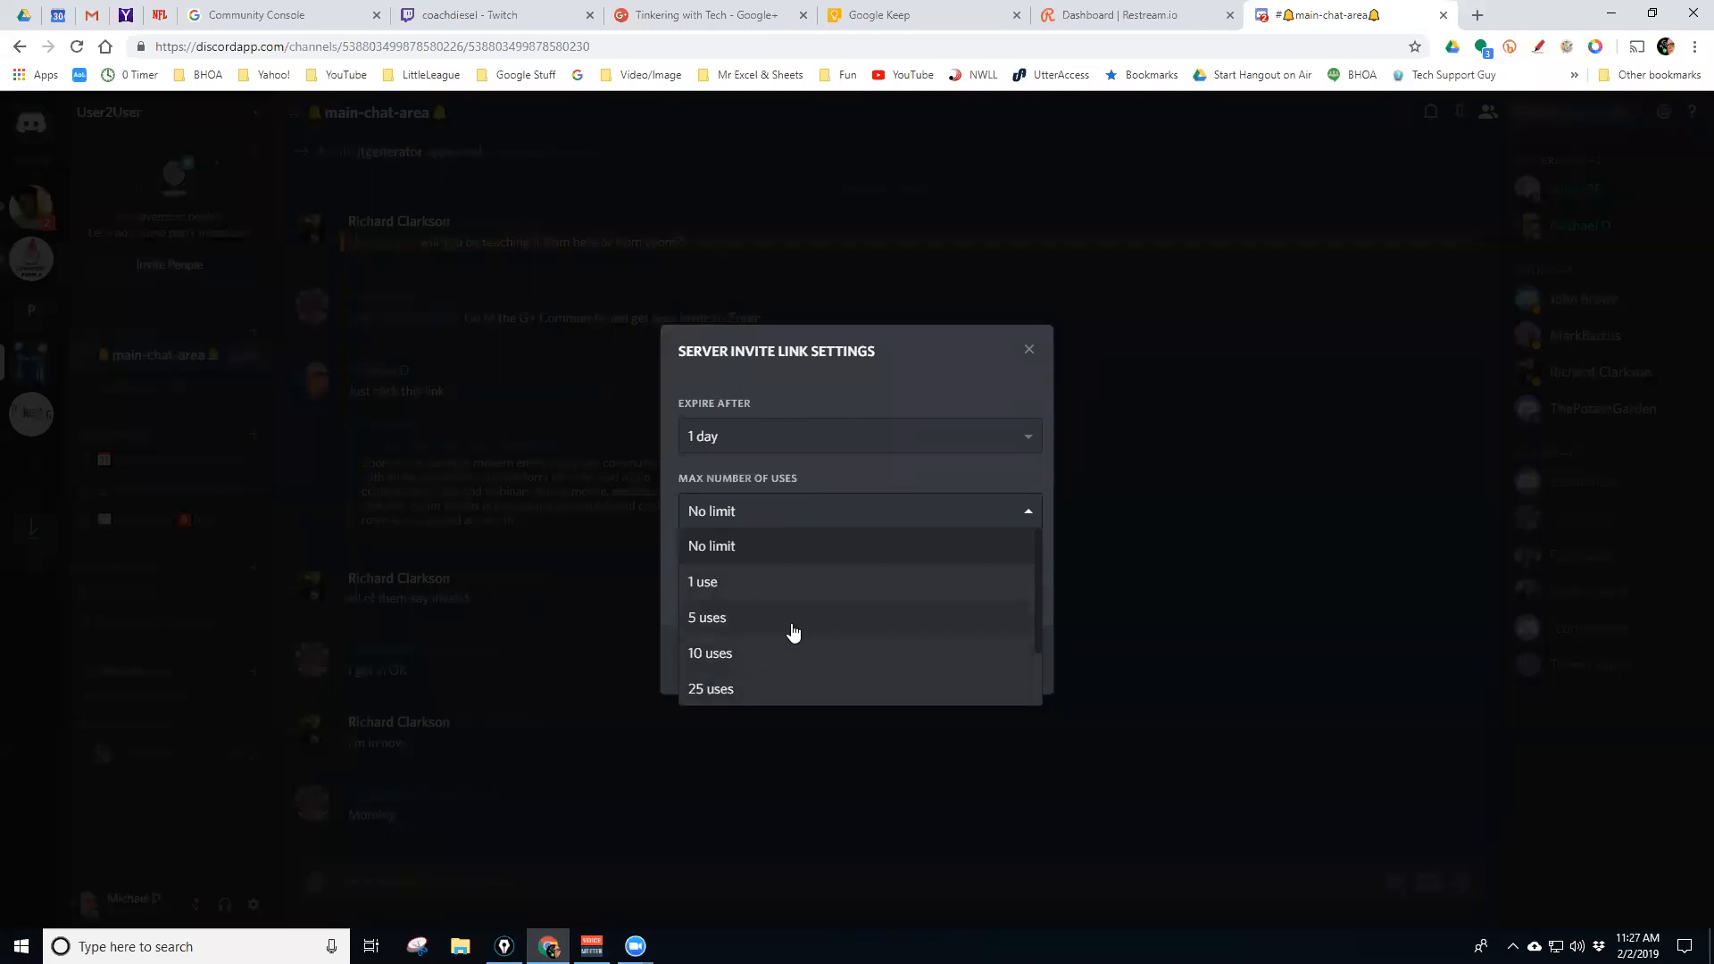
left_click(659, 541)
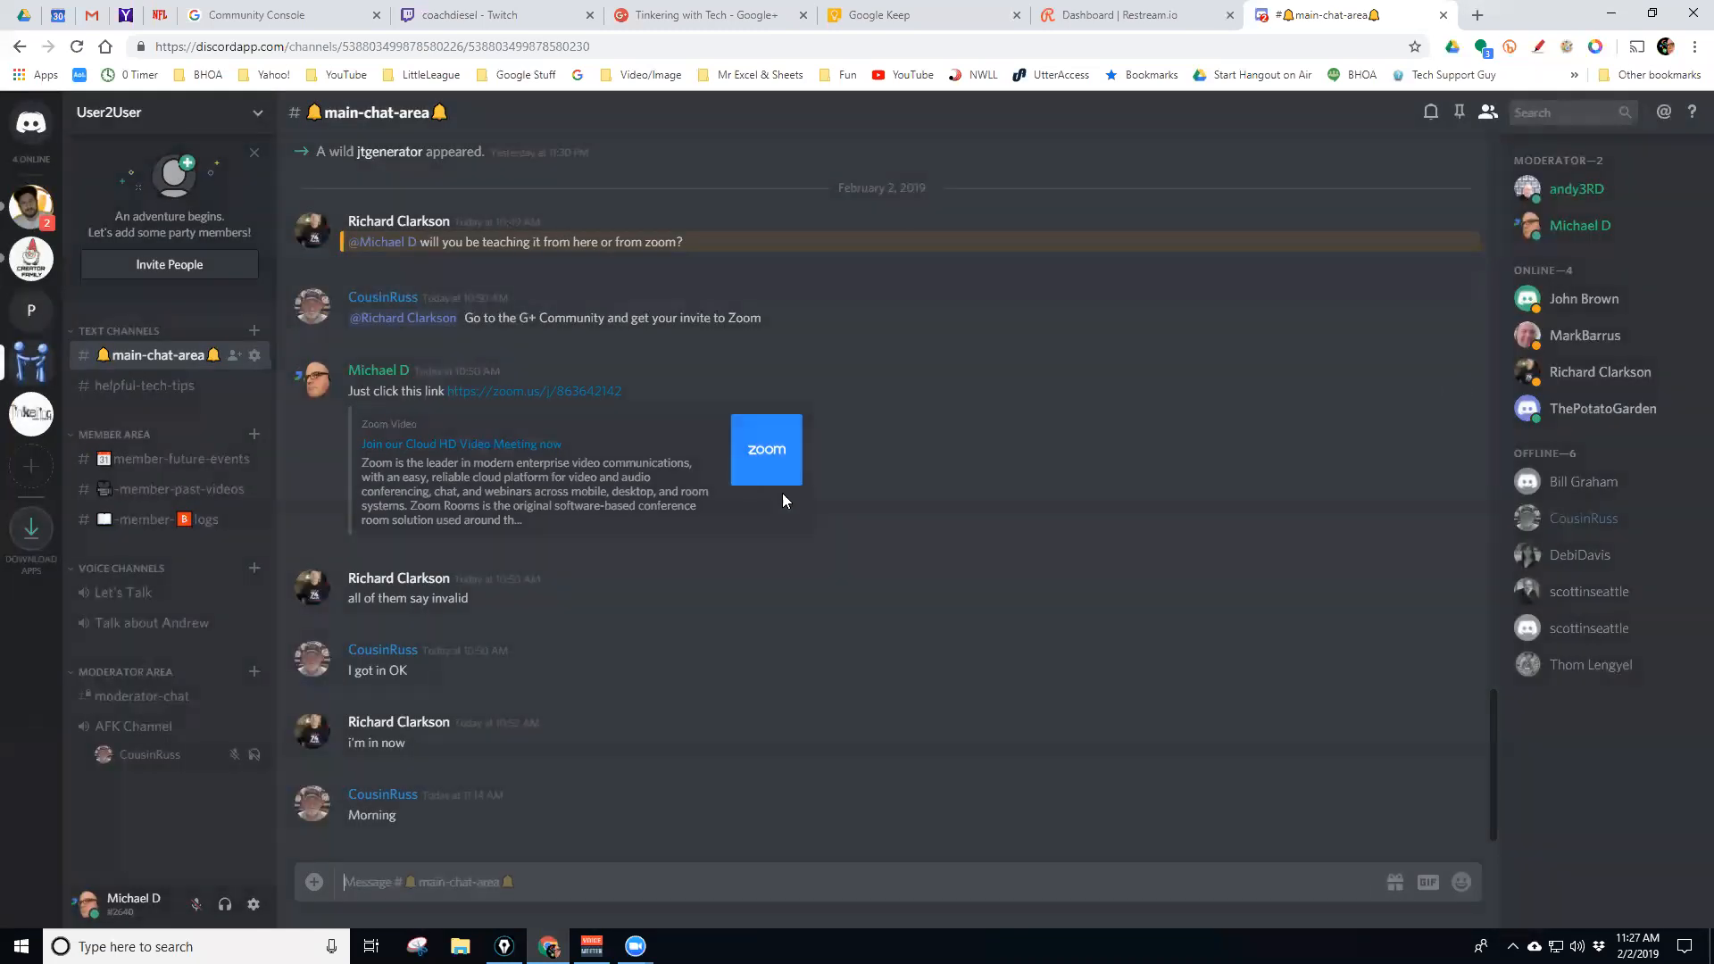
left_click(234, 356)
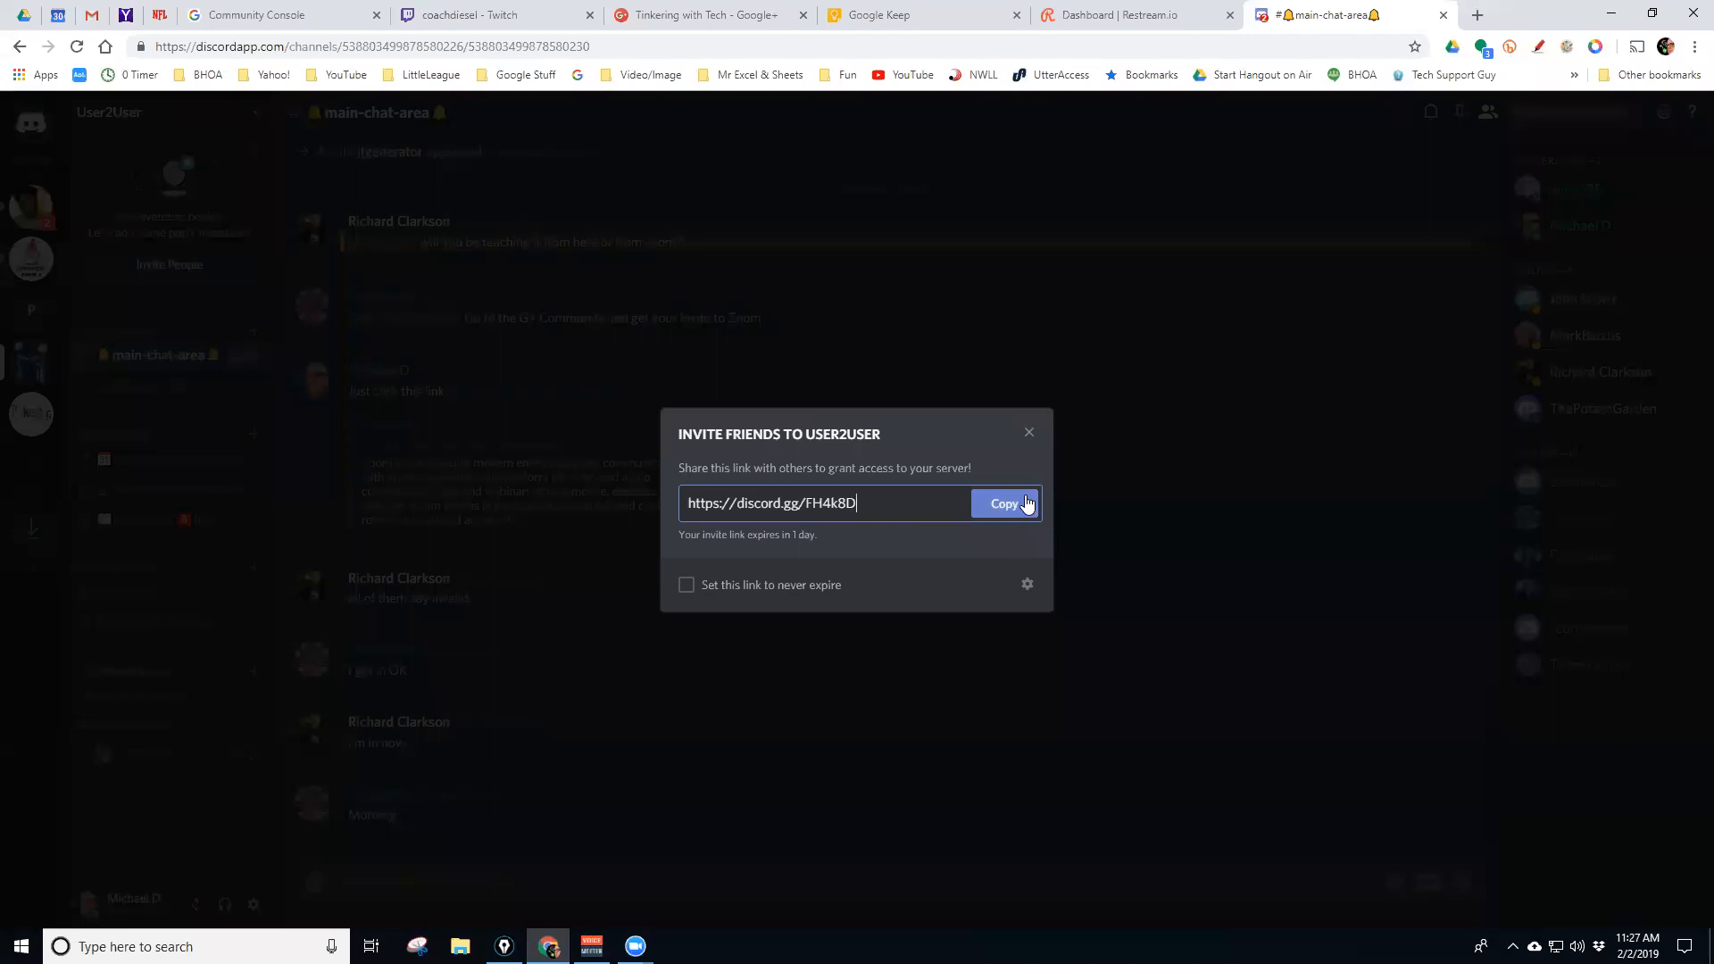
left_click(1031, 435)
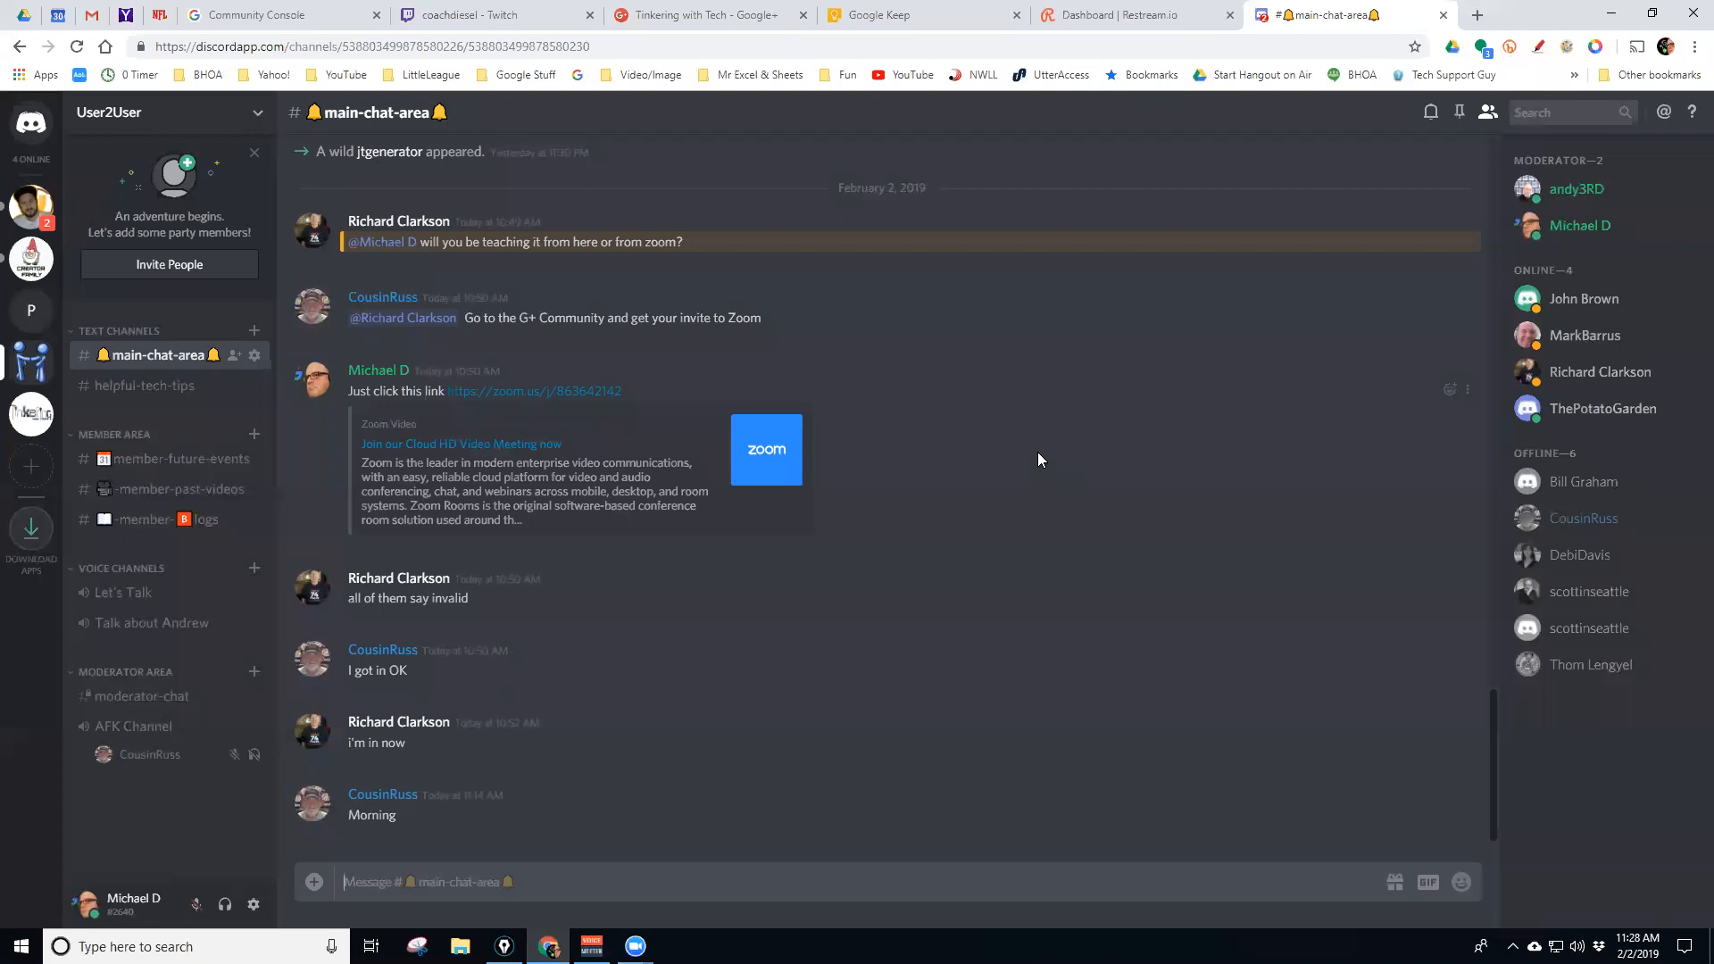
scroll(987, 473, "up", 2)
scroll(989, 472, "down", 3)
left_click(1576, 373)
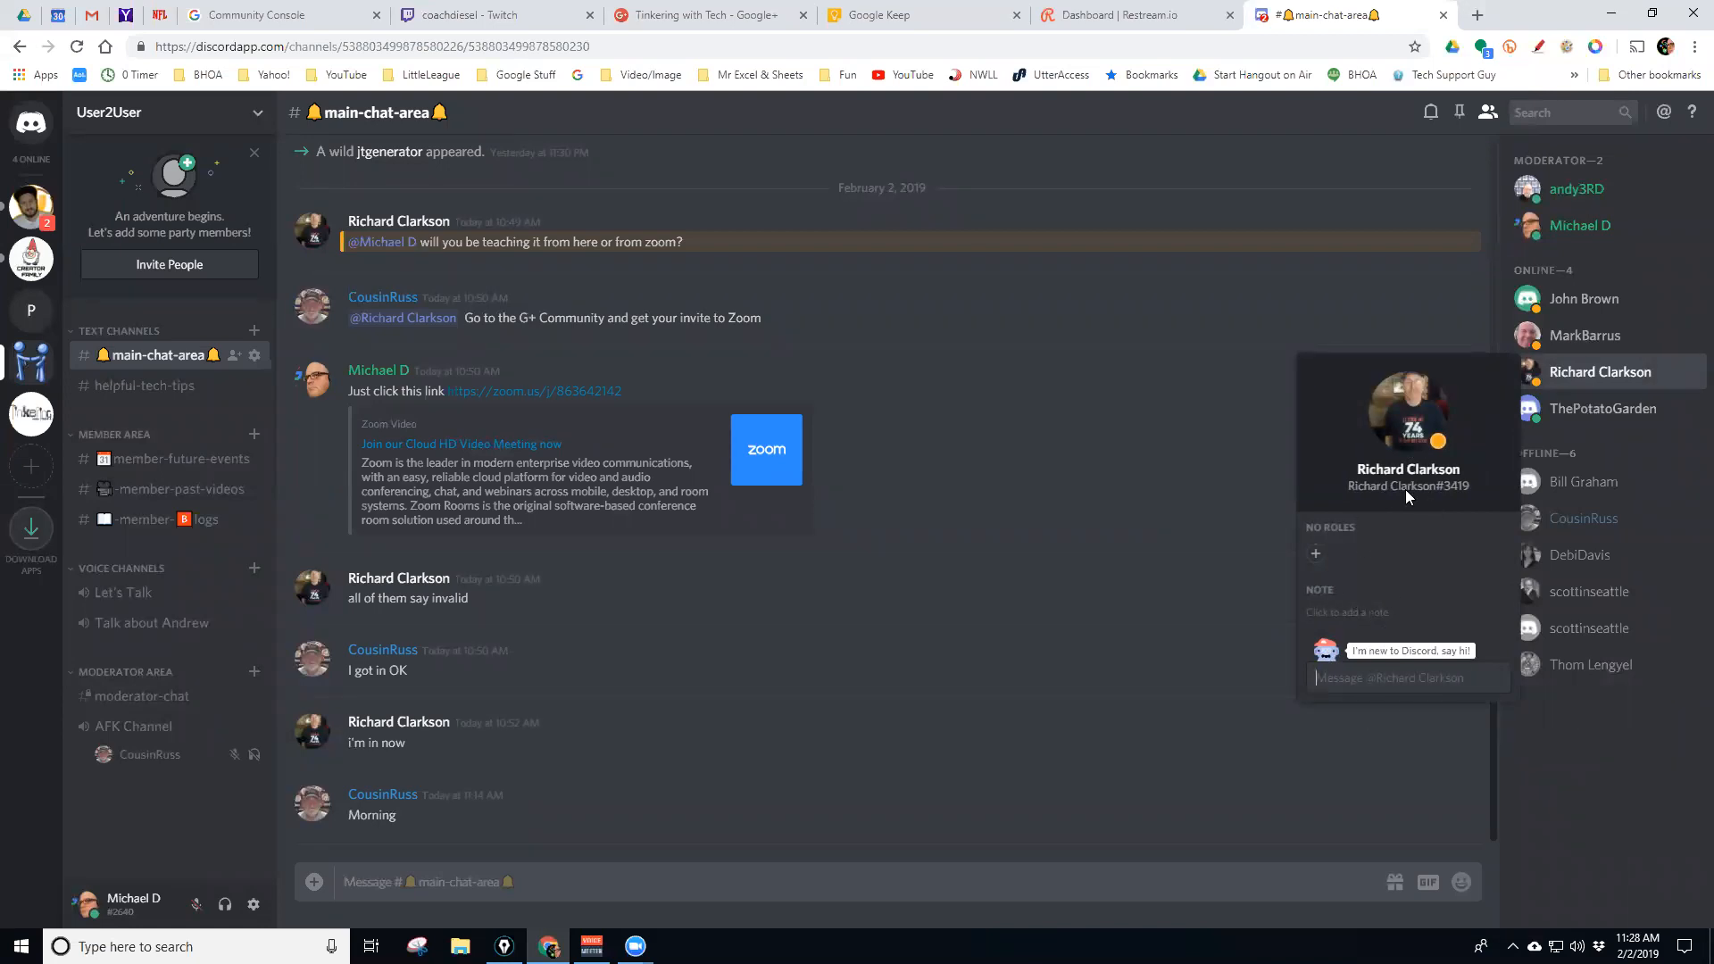
right_click(1569, 375)
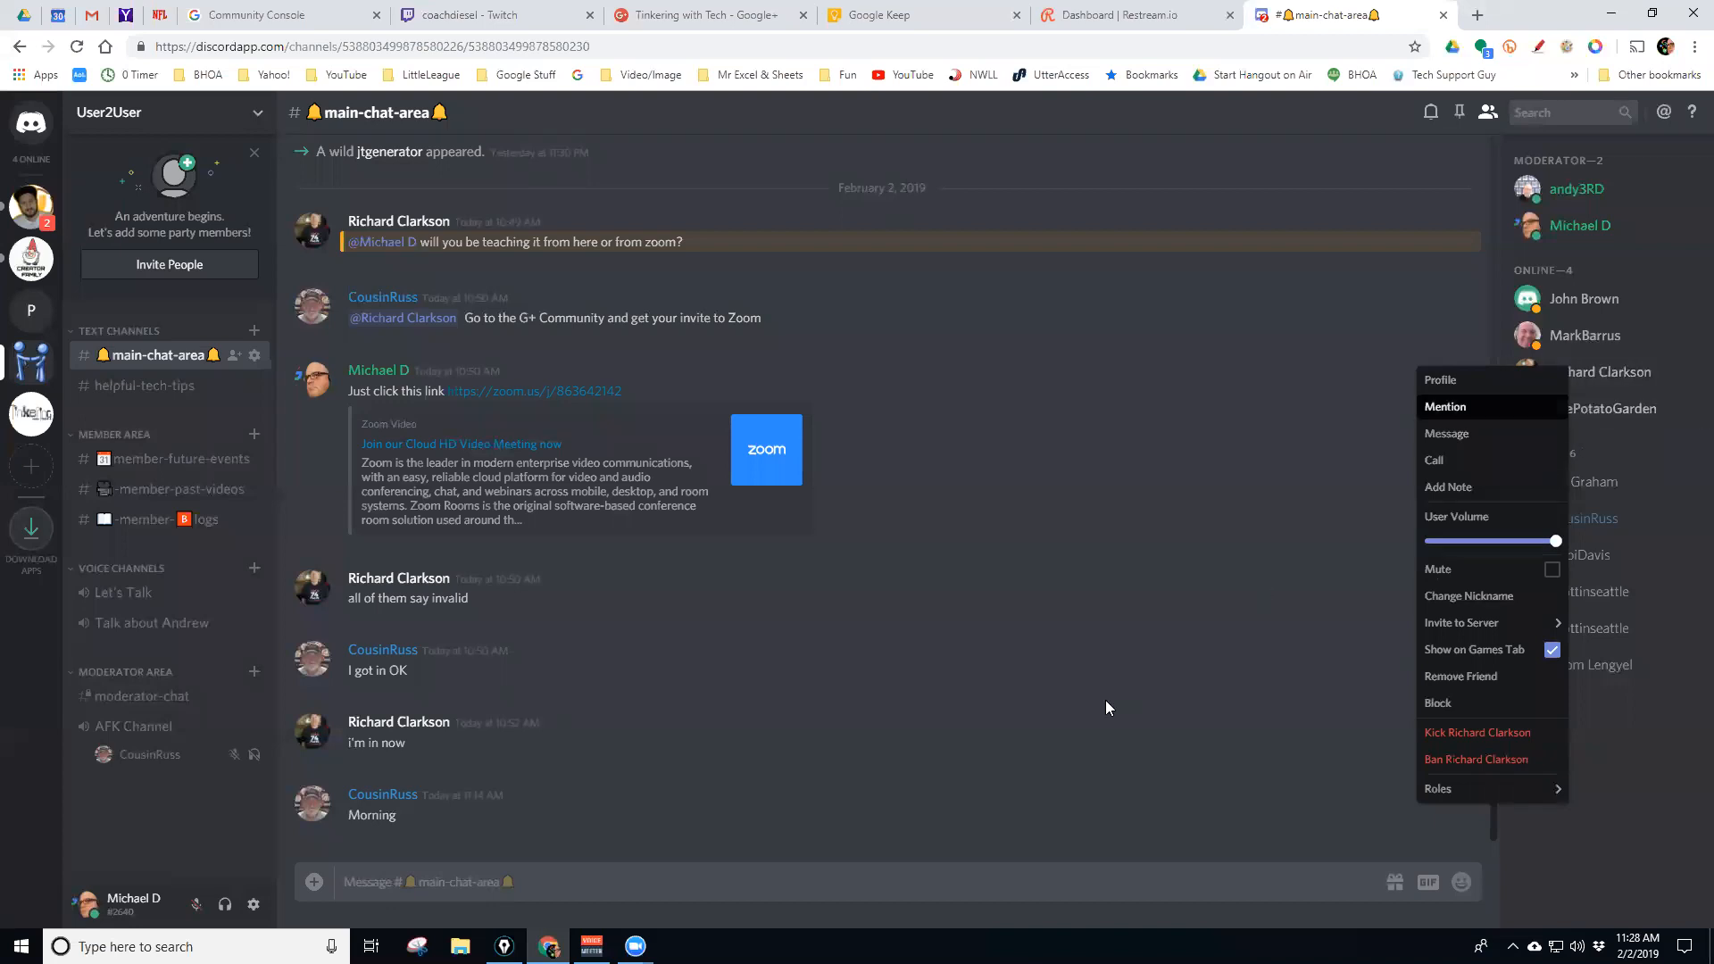
left_click(1451, 412)
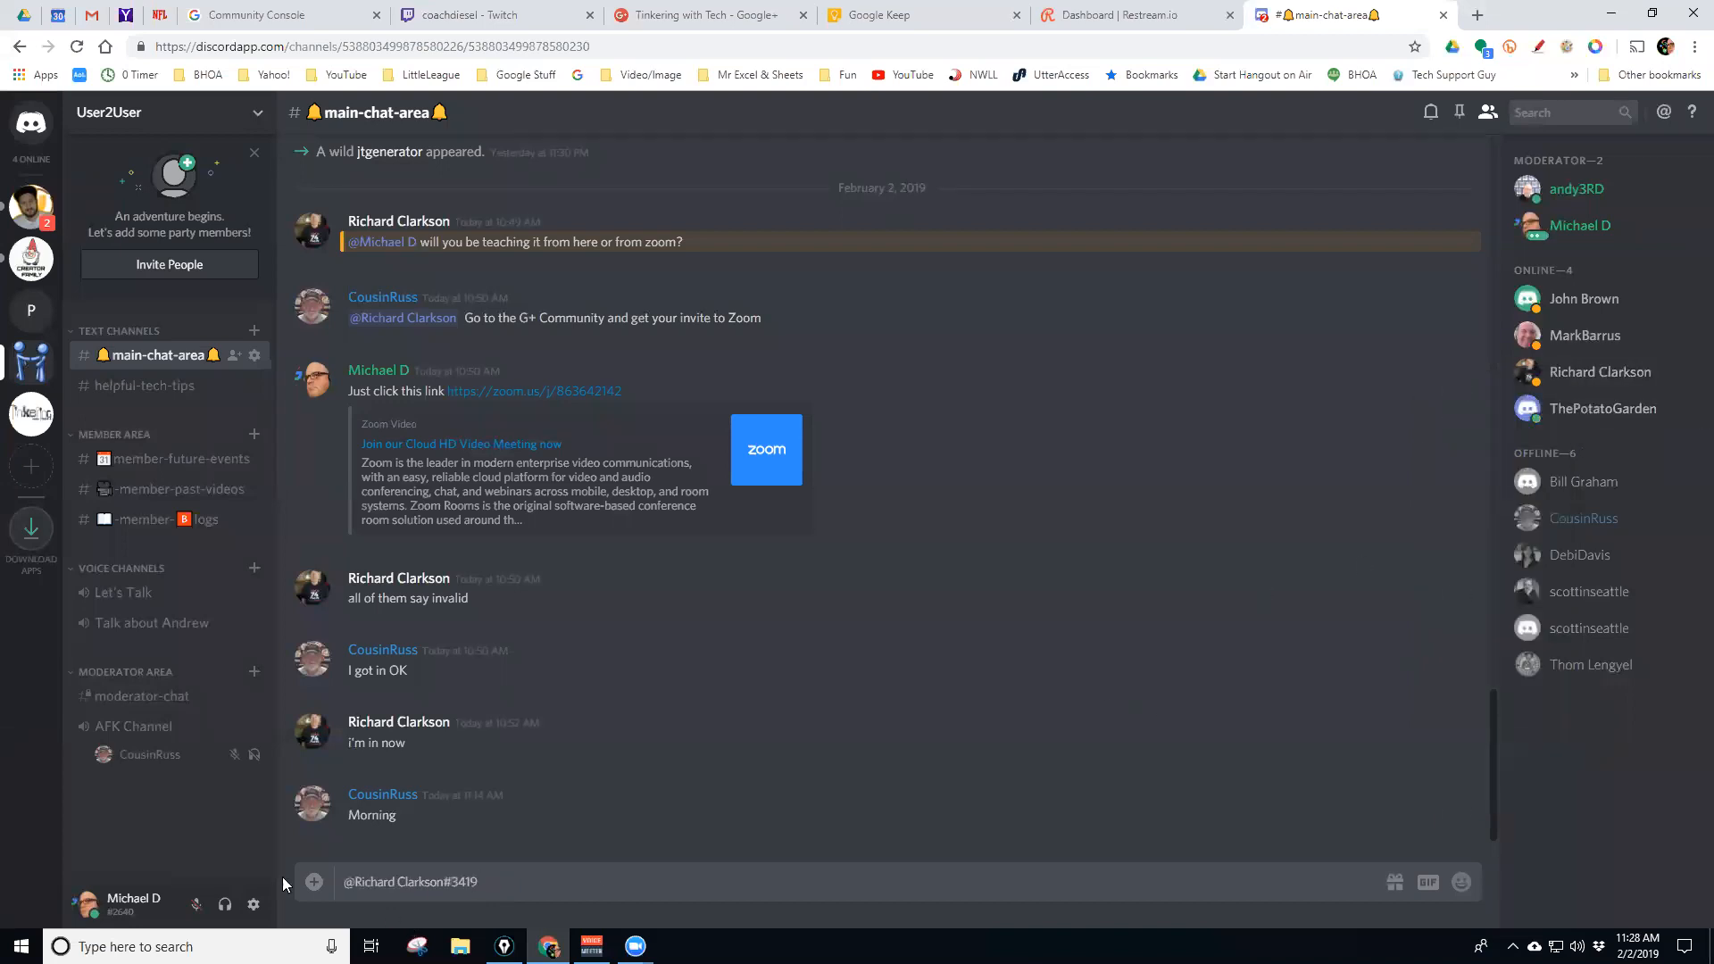
left_click_drag(500, 883, 326, 882)
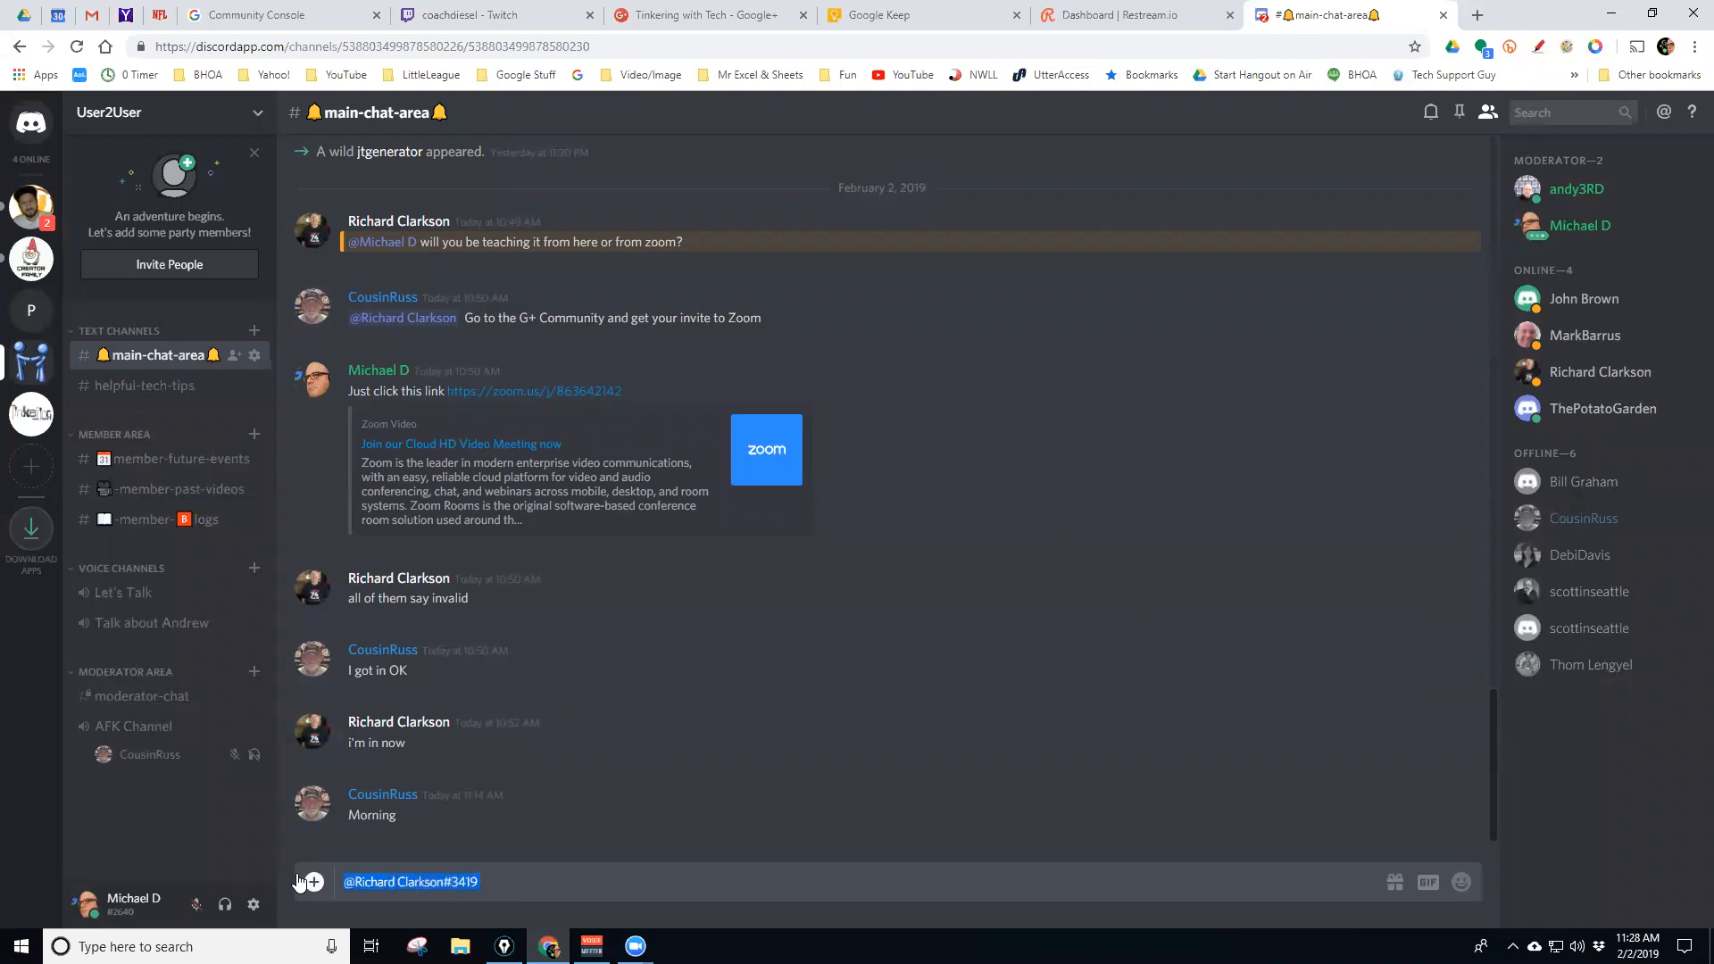
key("BackSpace")
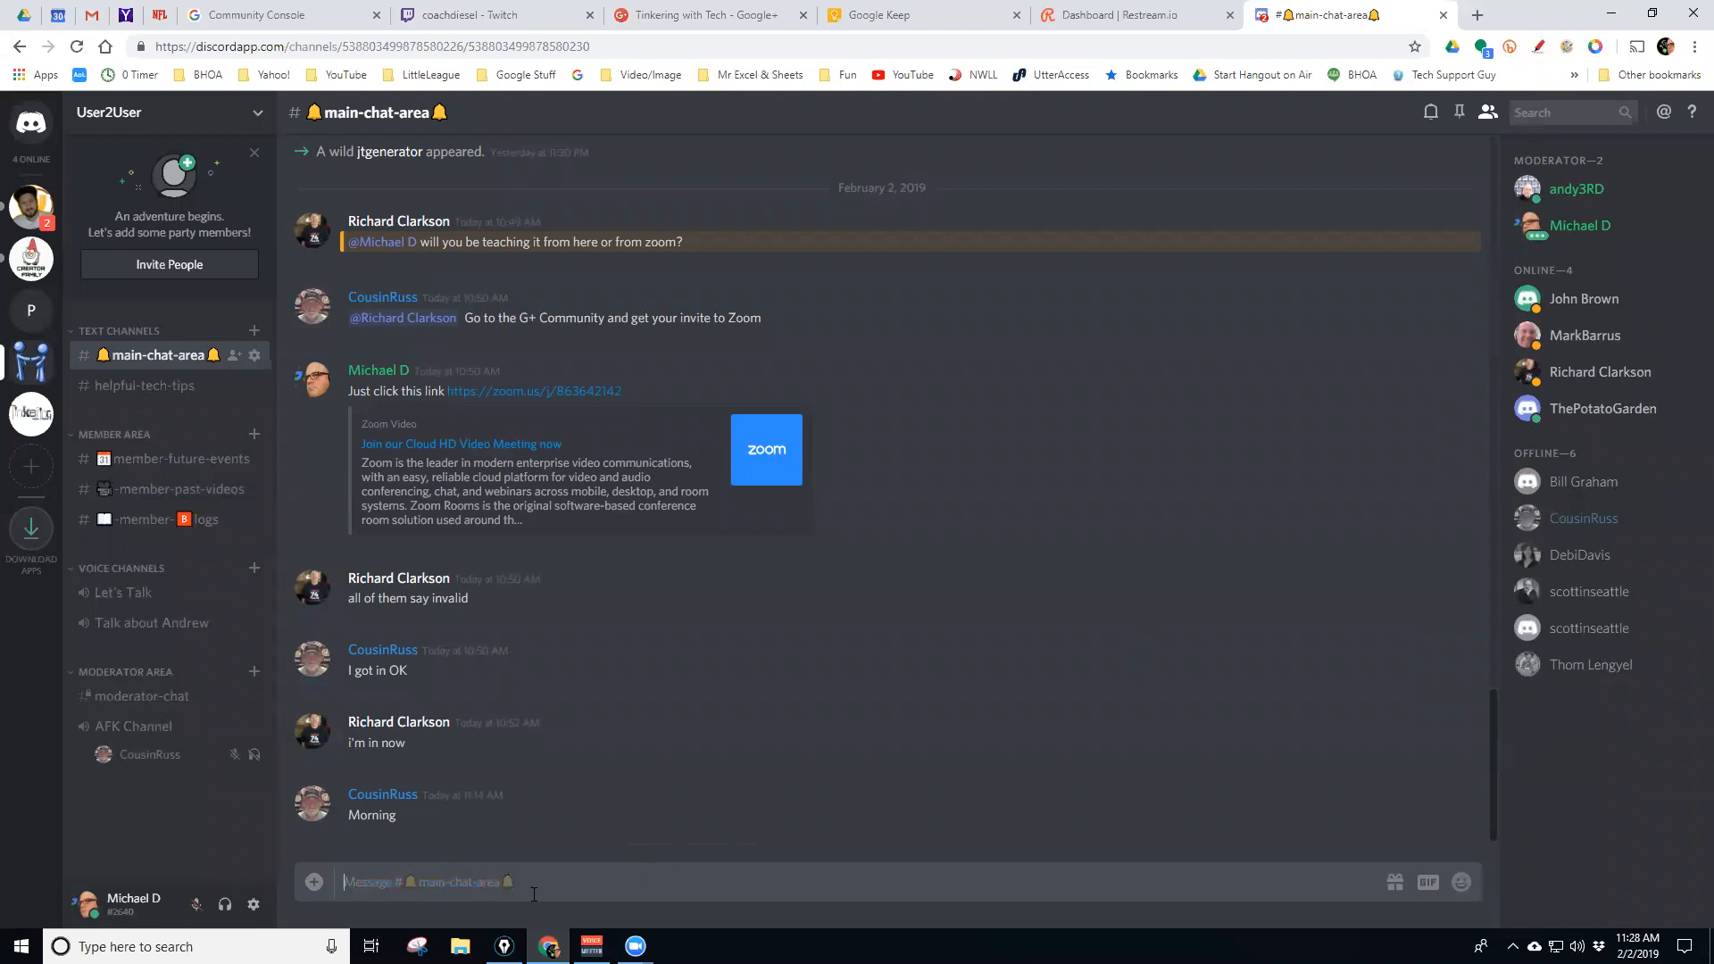
Start a note and lower User Volume for the third online member, then open the first member's profile
right_click(1567, 380)
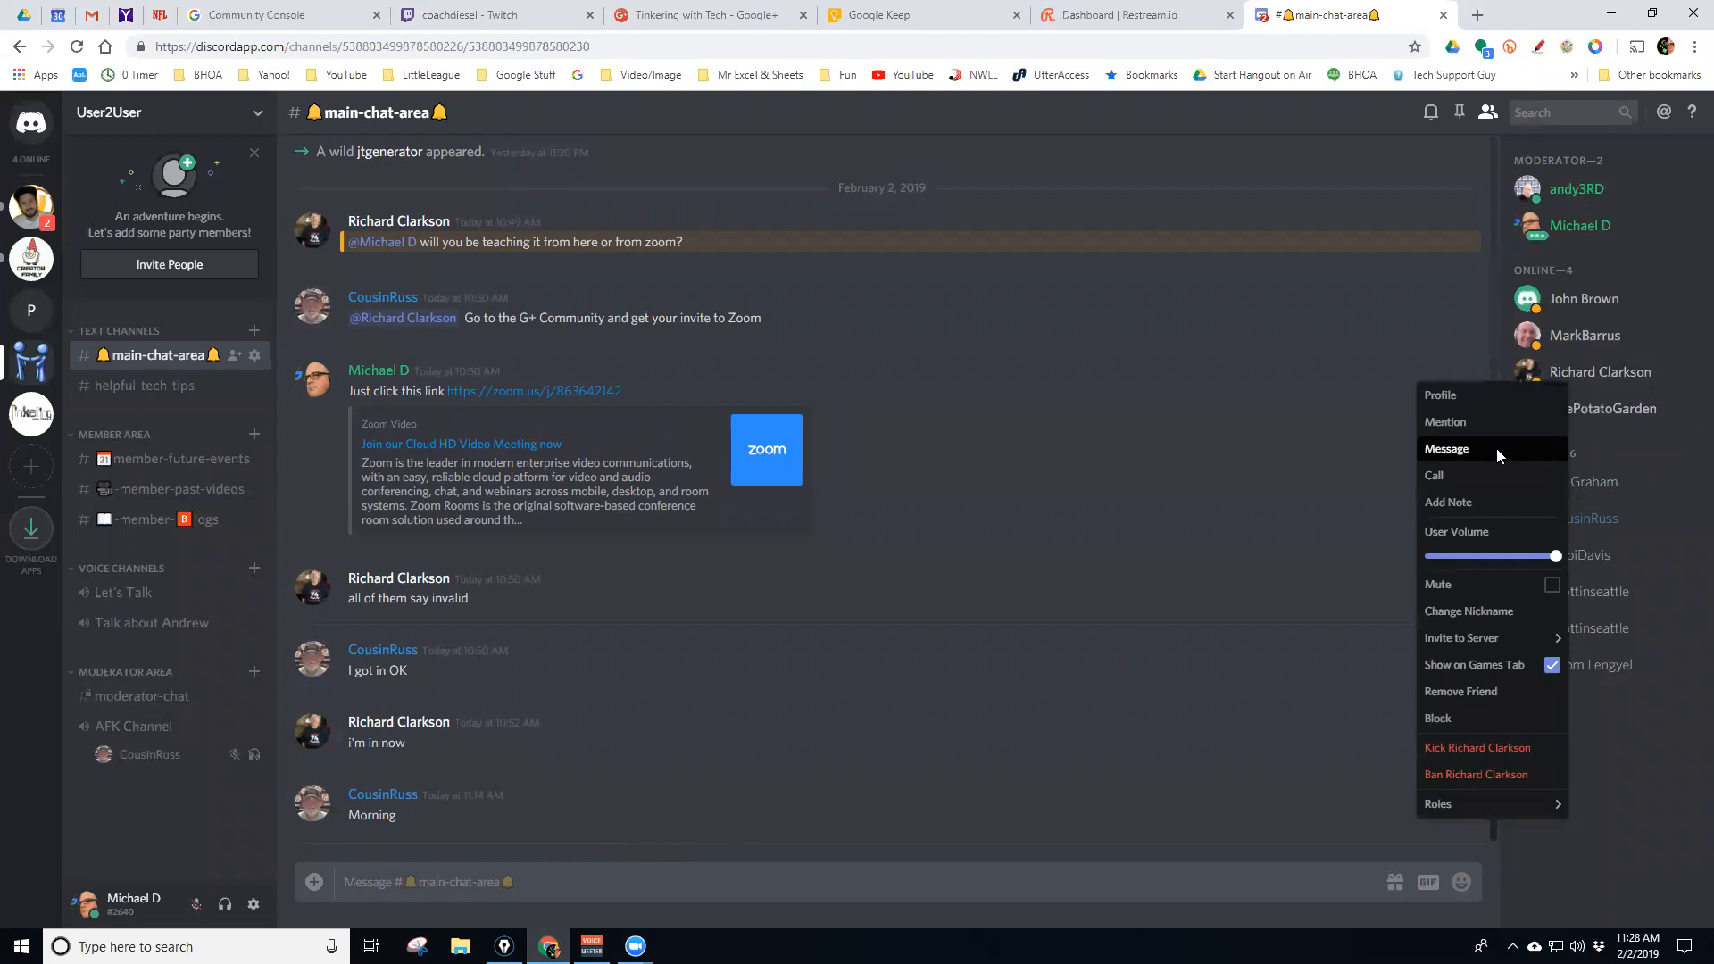
left_click(1476, 502)
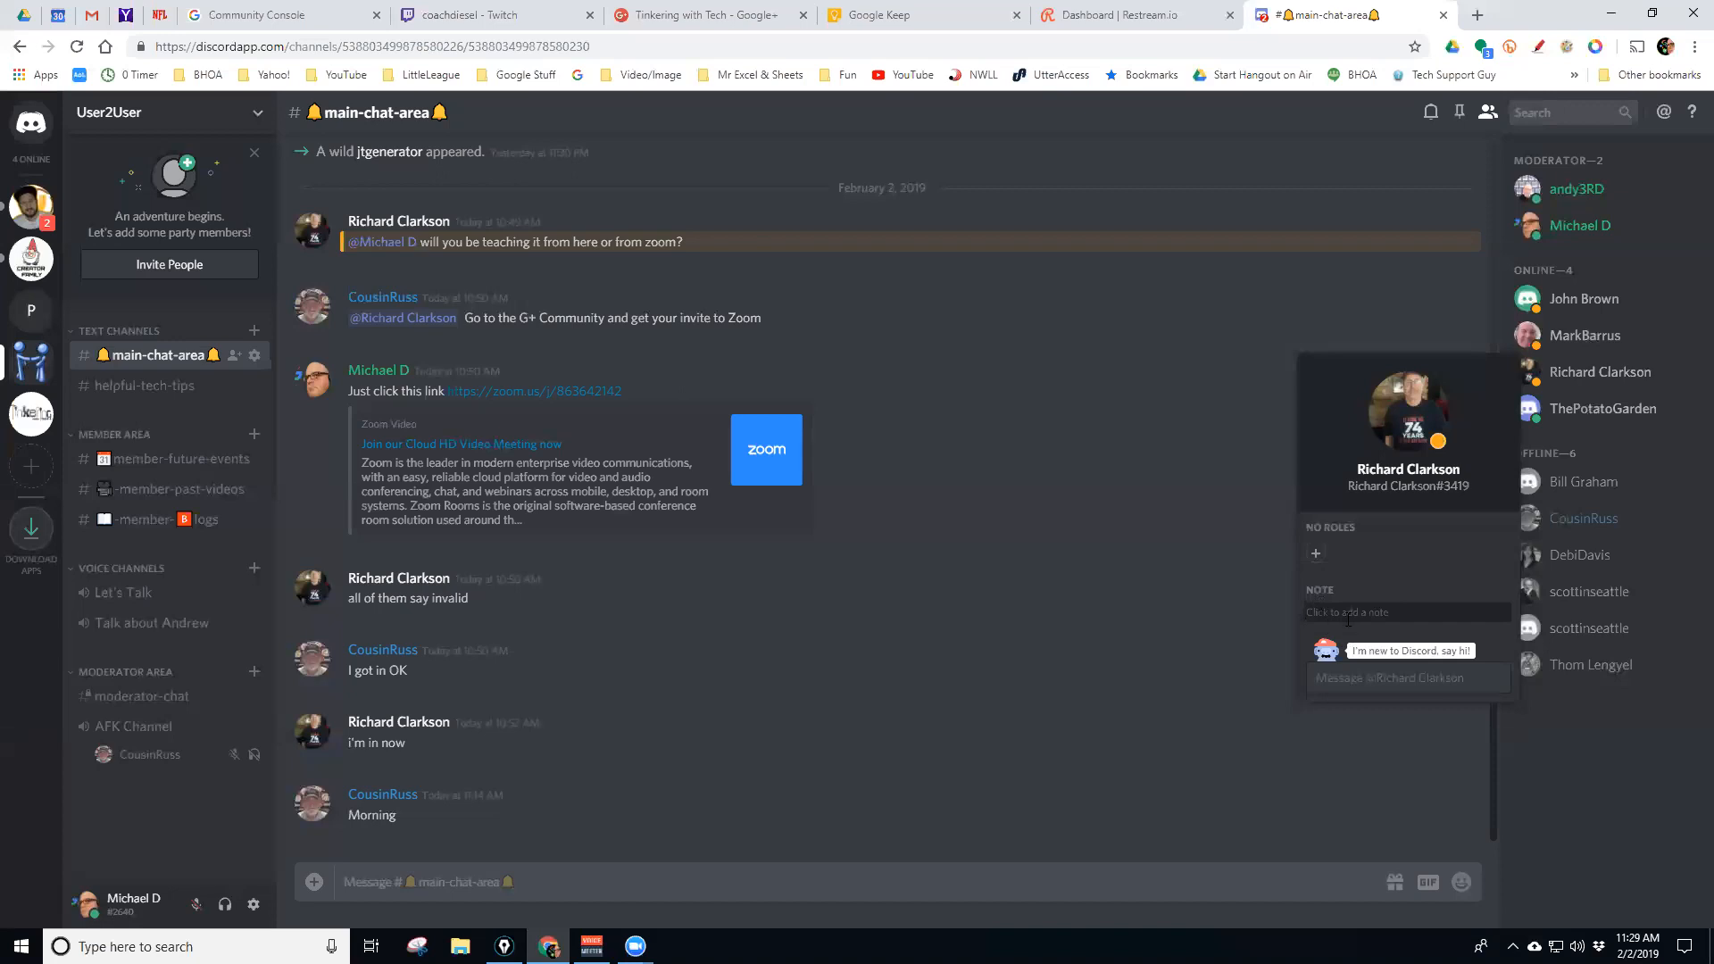
right_click(1582, 378)
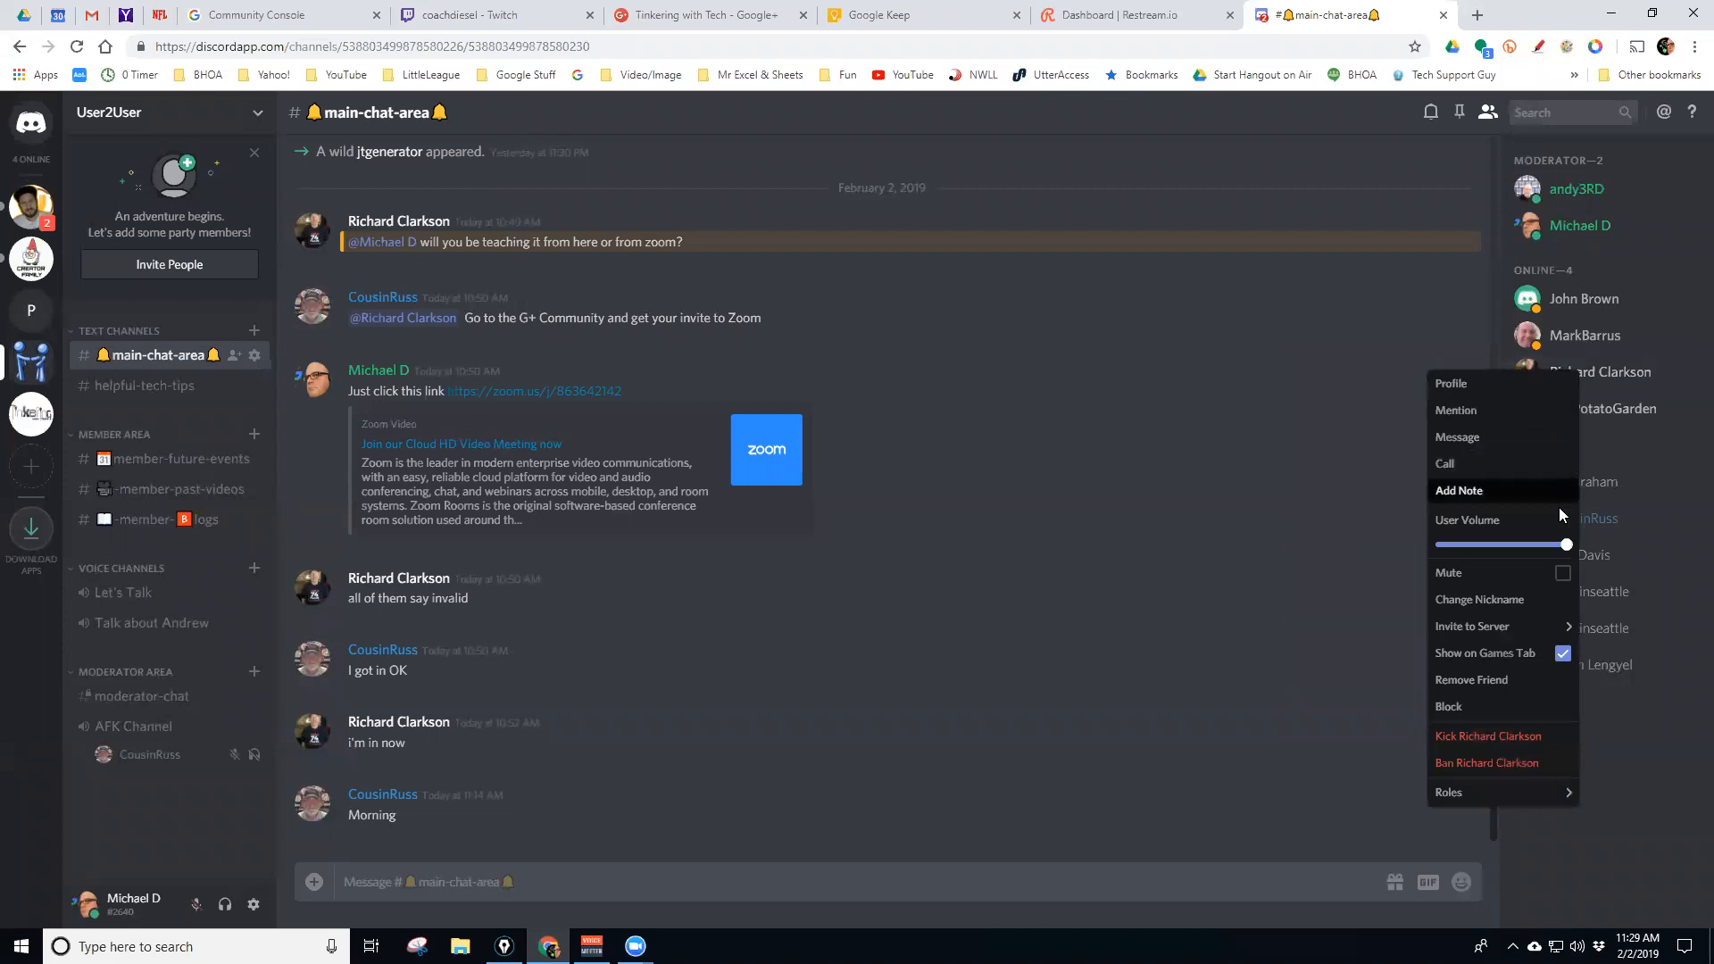
mouse_move(1566, 546)
left_mouse_down()
mouse_move(1474, 545)
mouse_move(1580, 551)
left_mouse_up()
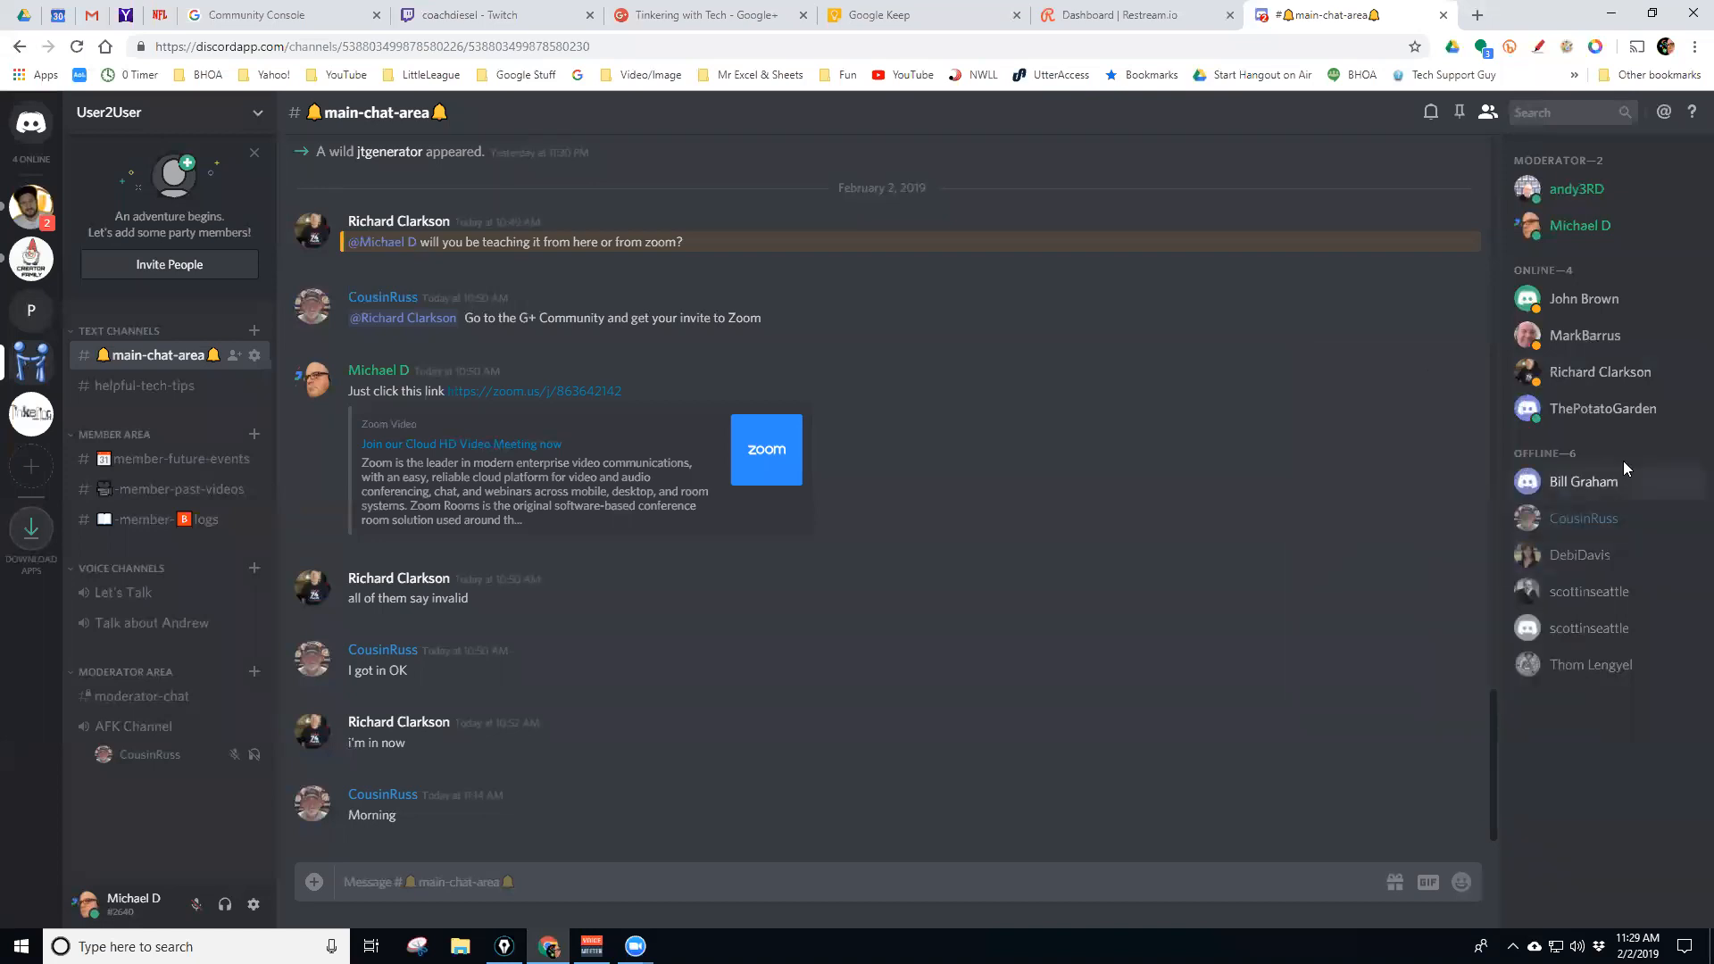
right_click(1578, 375)
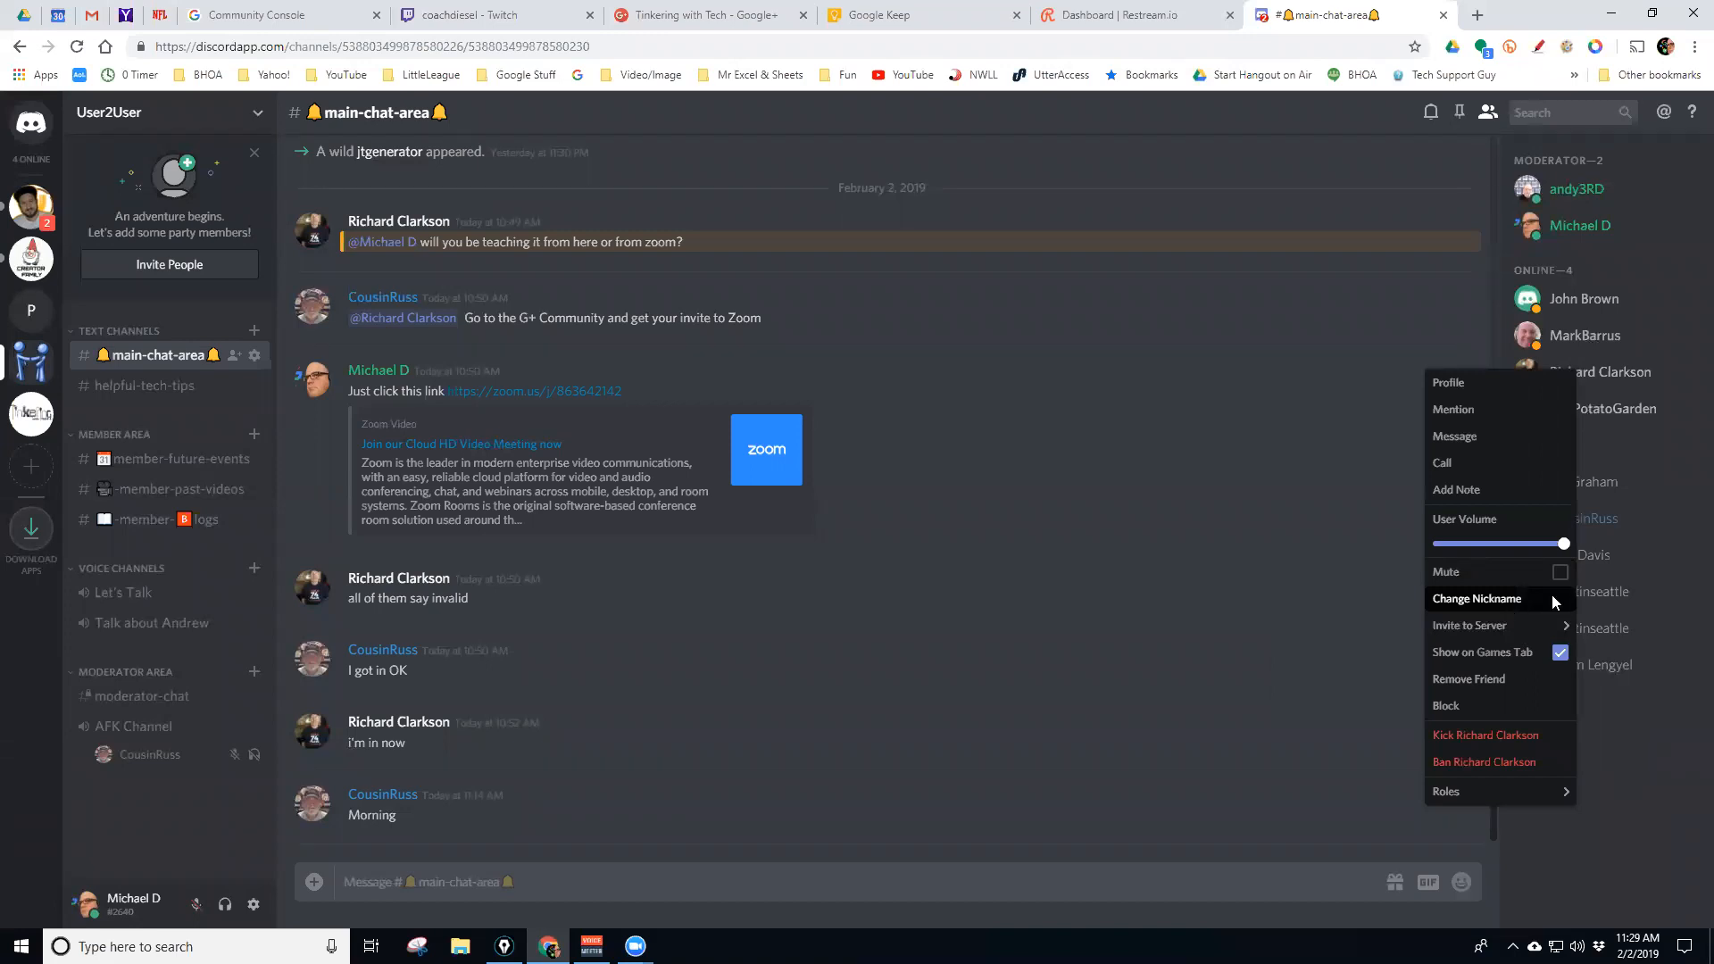
left_click(1578, 303)
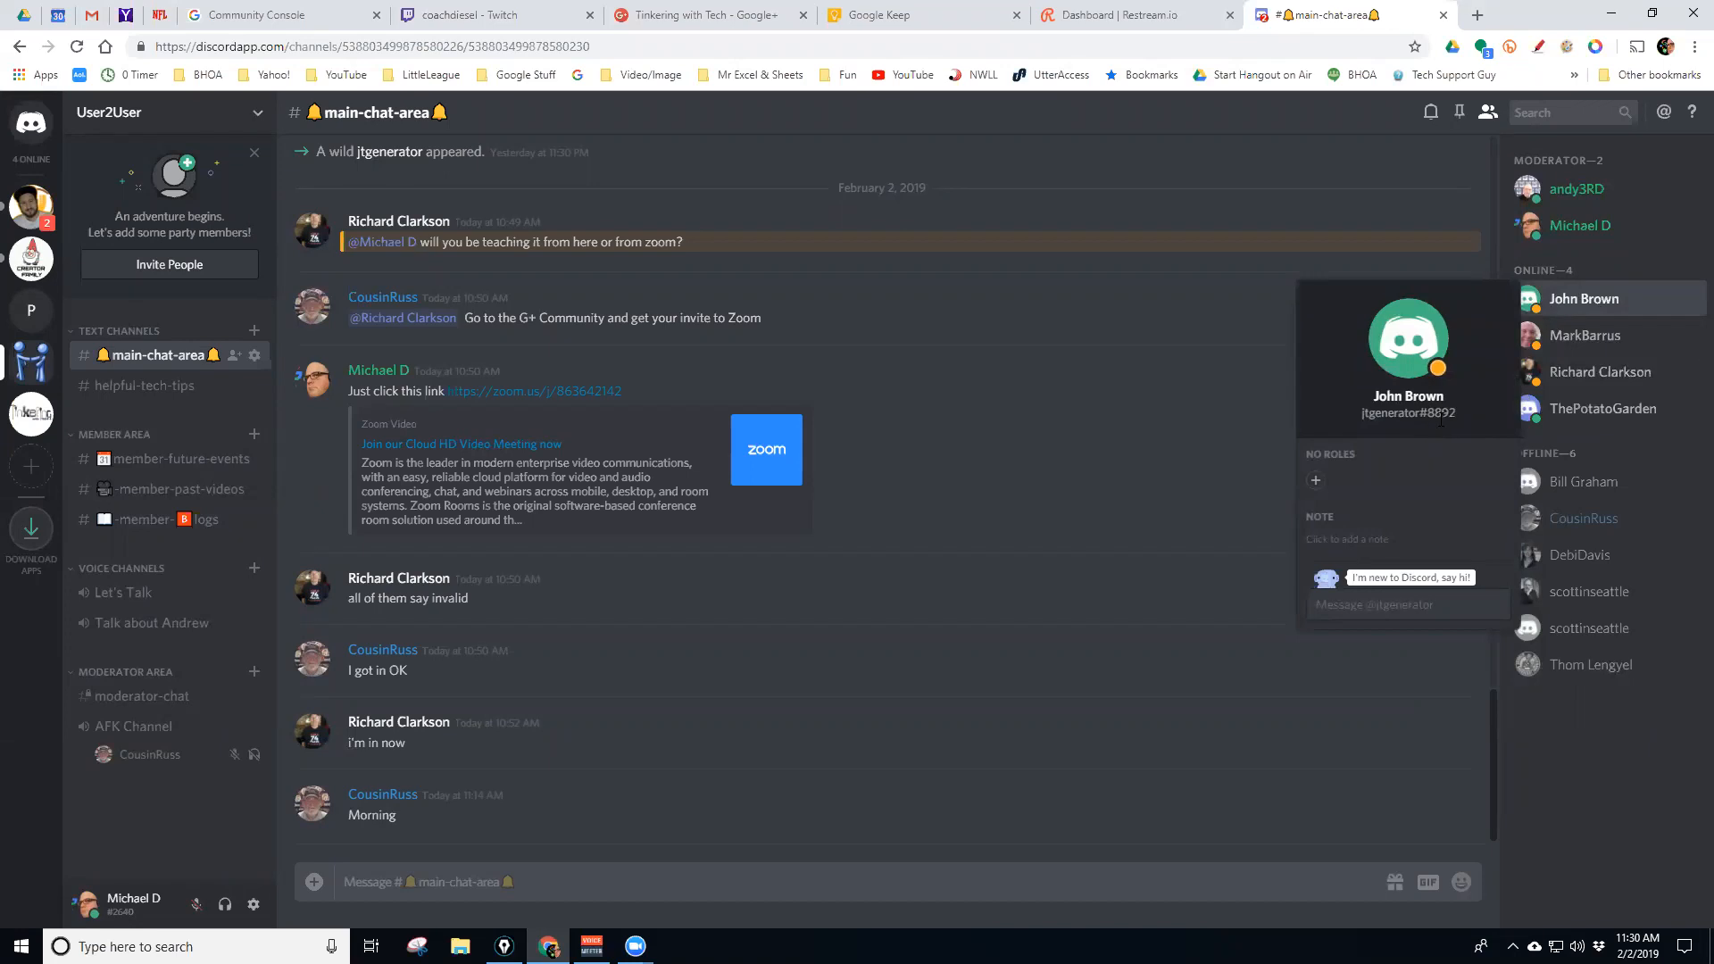
Open Change Nickname for the first online member and save it without editing the name
right_click(1577, 312)
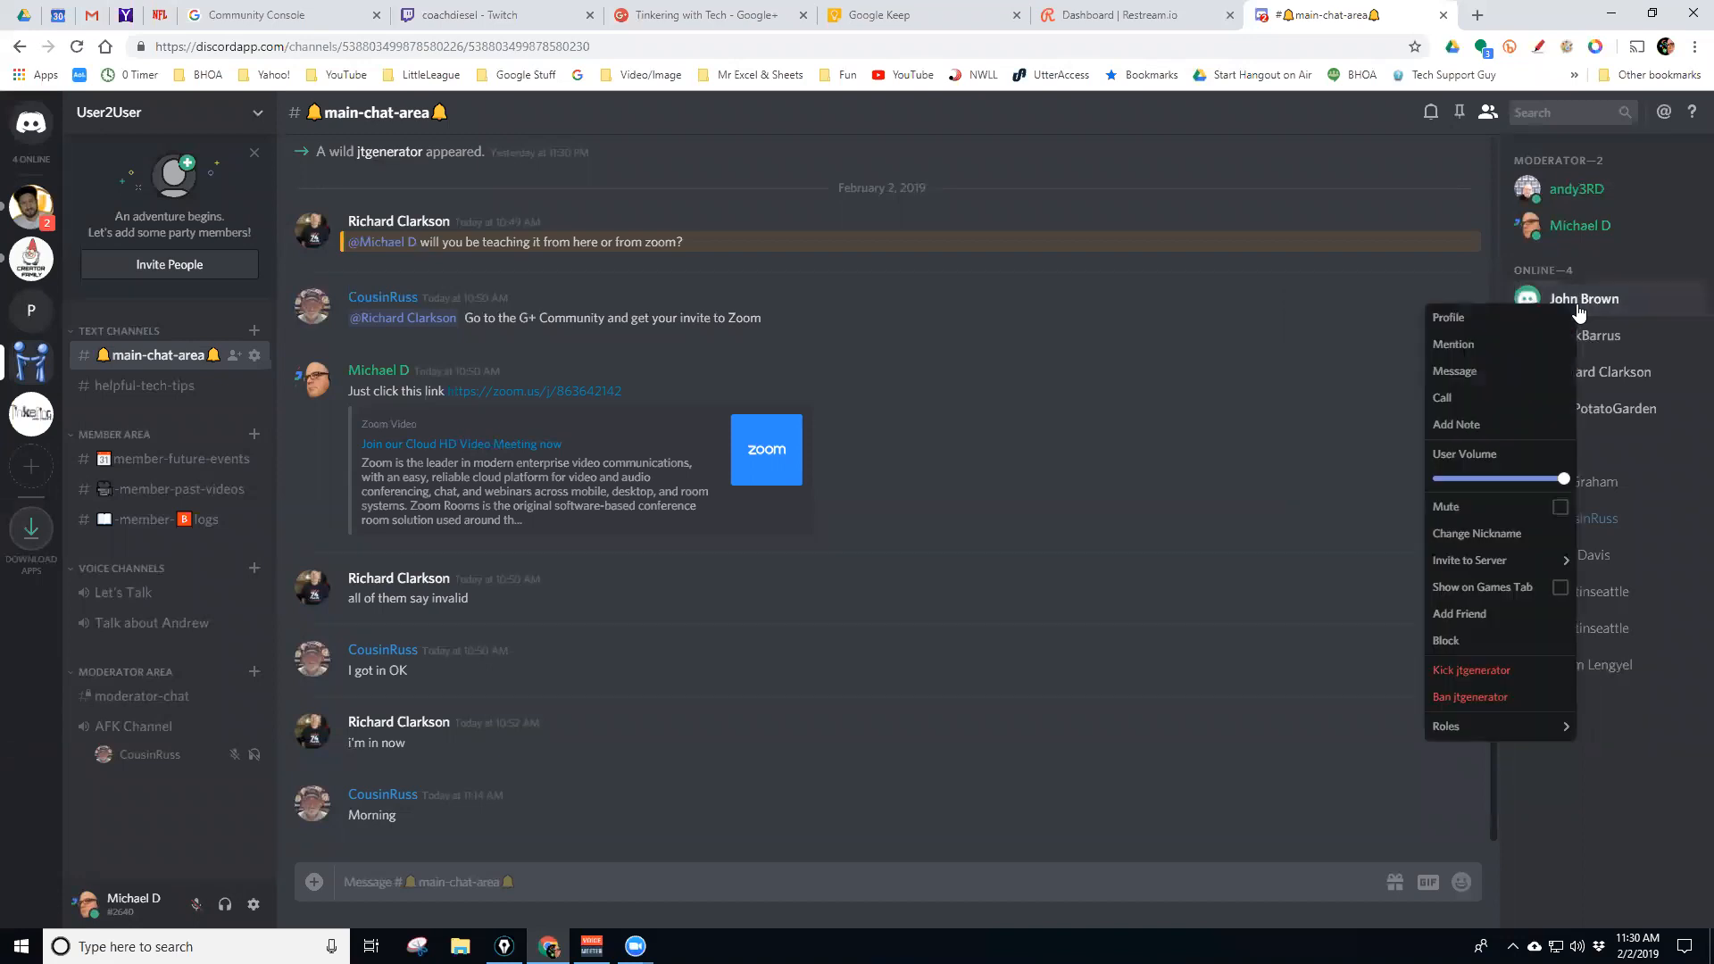
left_click(1503, 533)
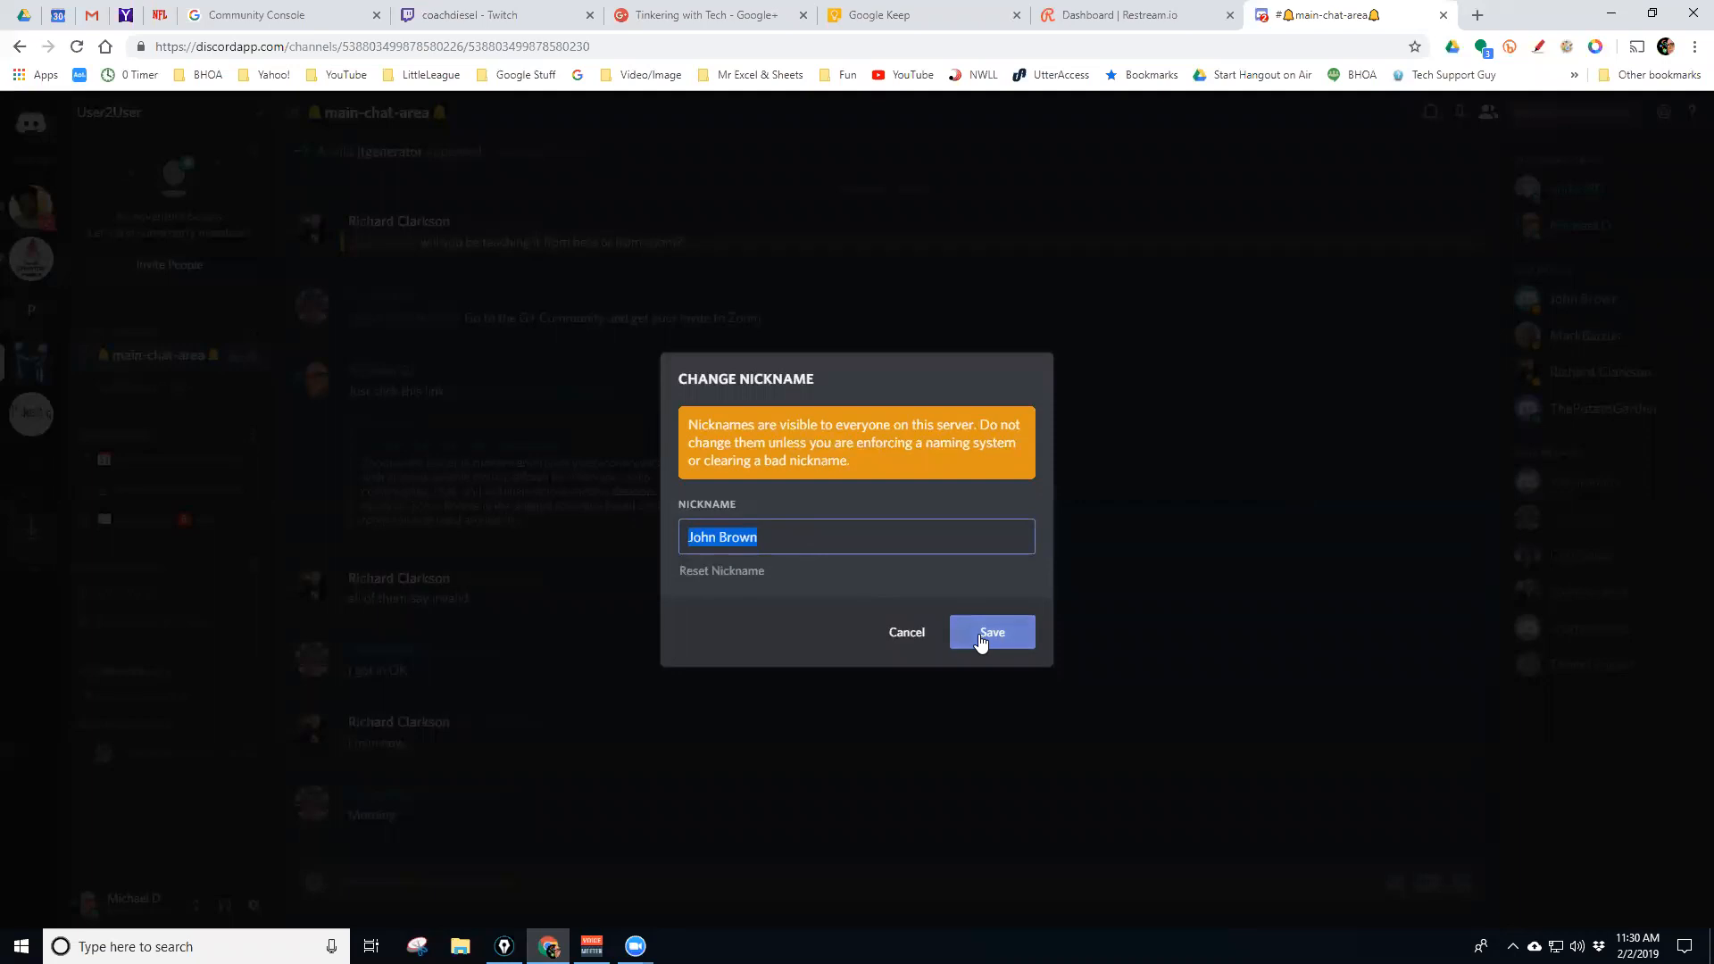
left_click(914, 633)
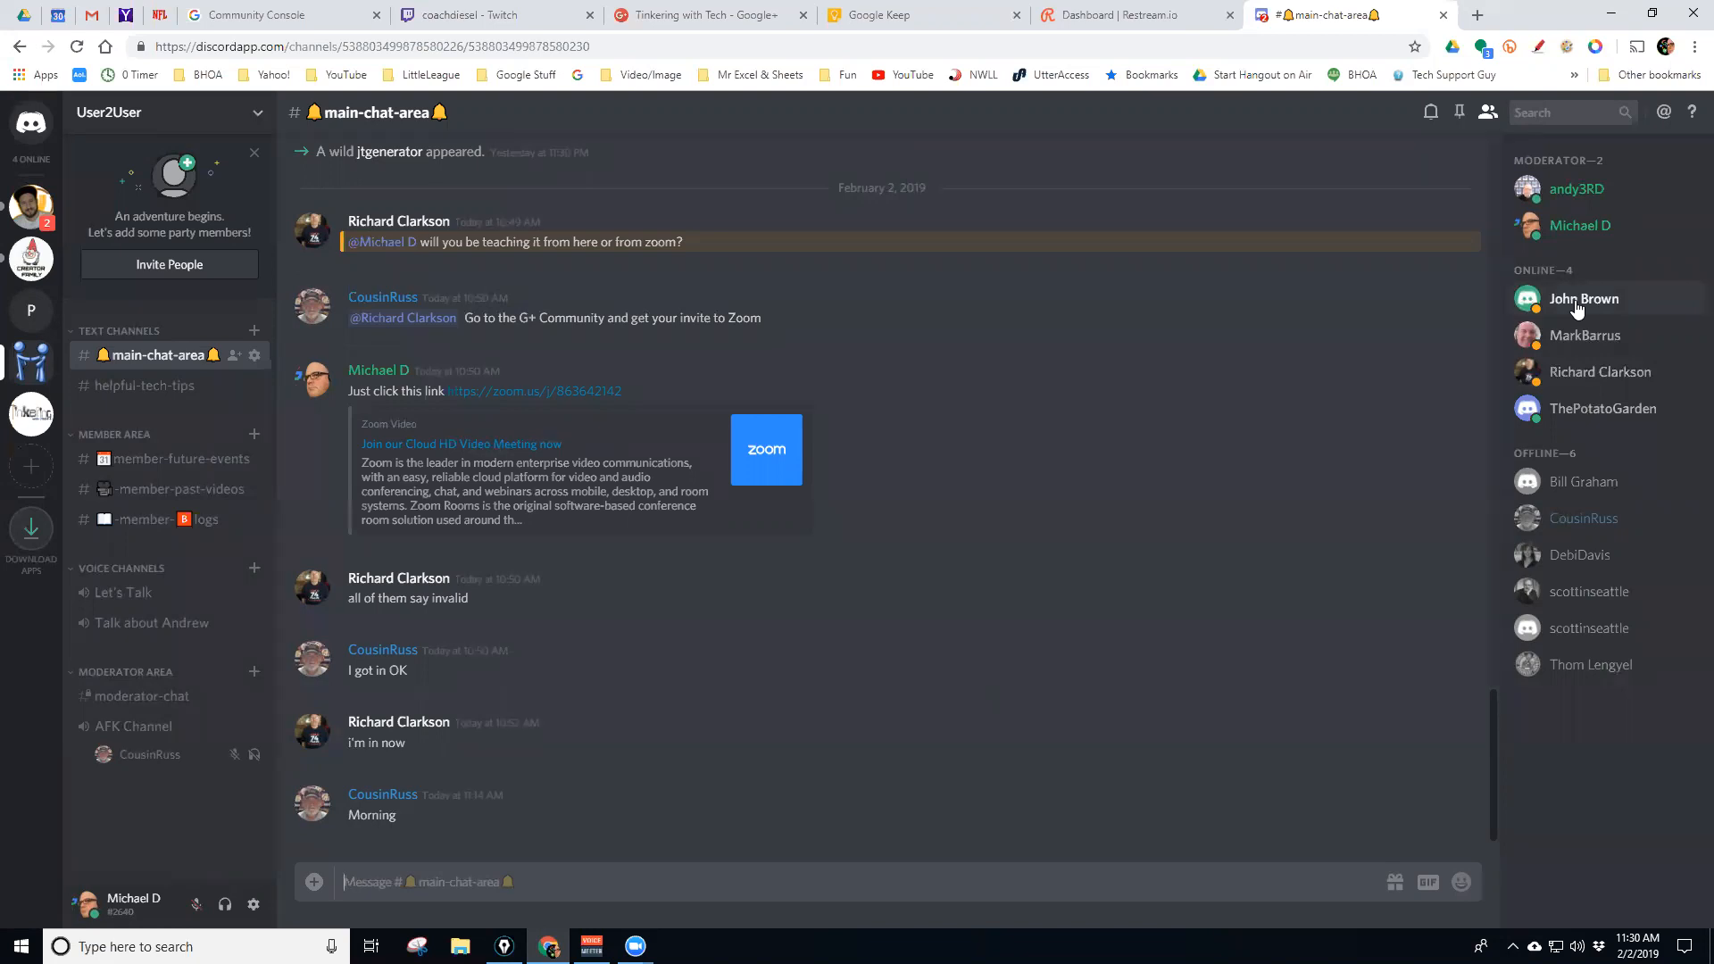
View the first and third online members' profiles, then show the third member's Invite to Server submenu
left_click(1576, 307)
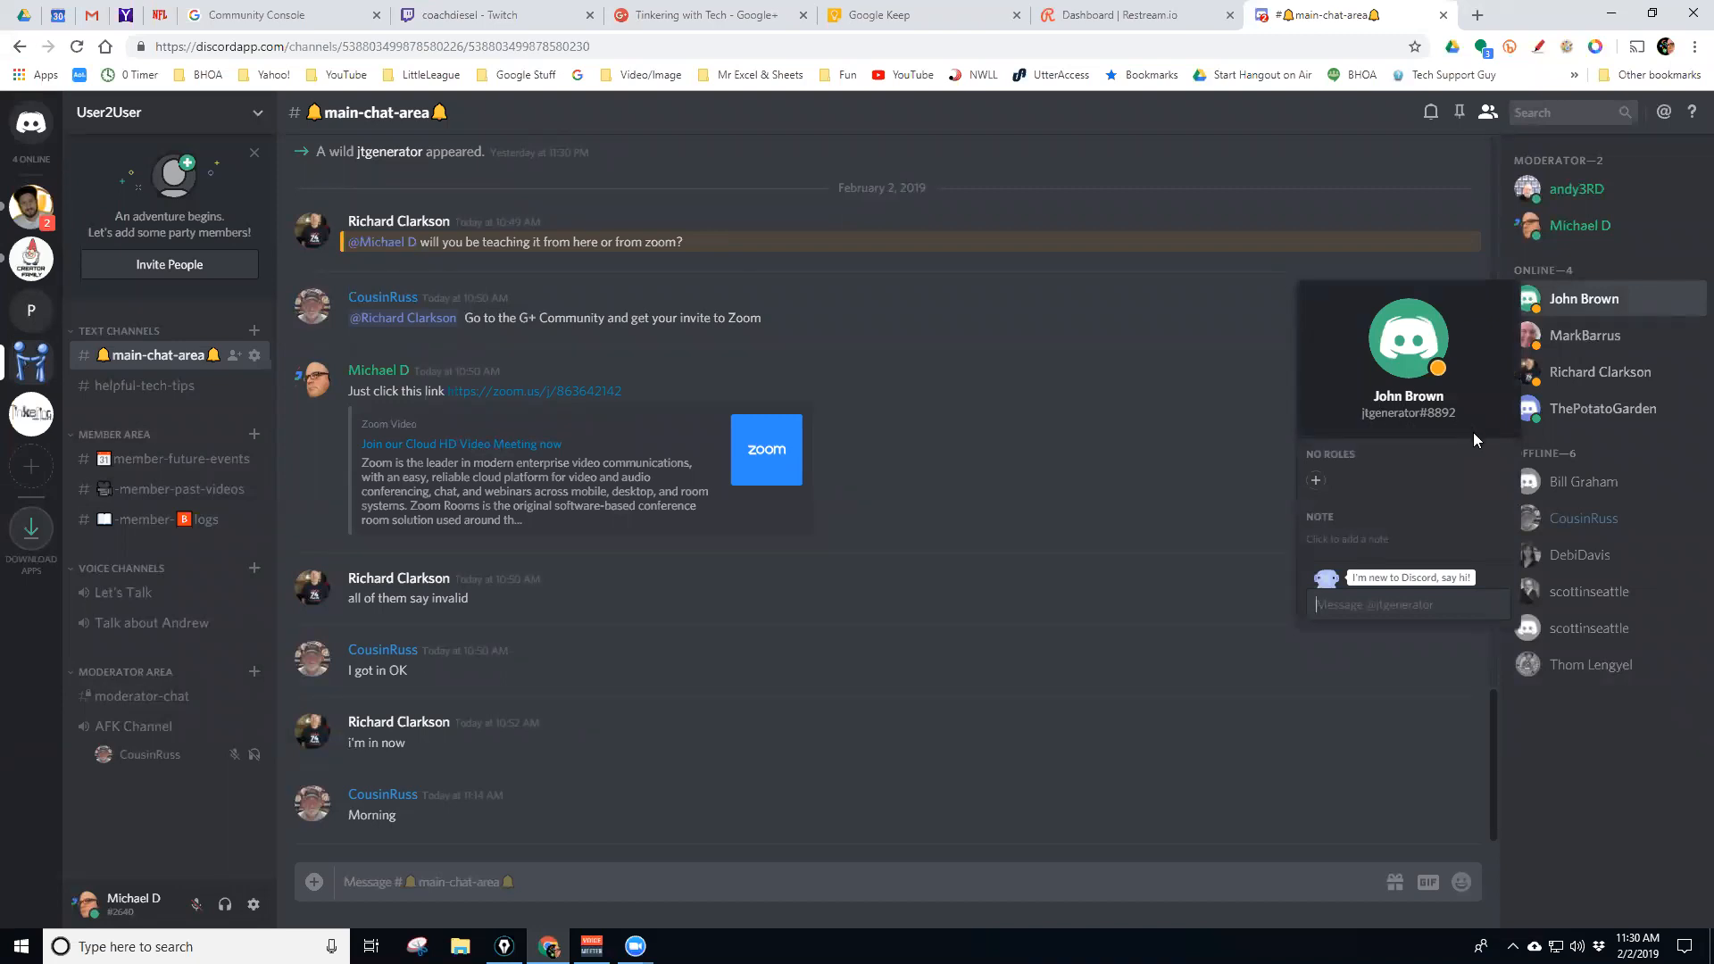
left_click(1576, 371)
right_click(1576, 371)
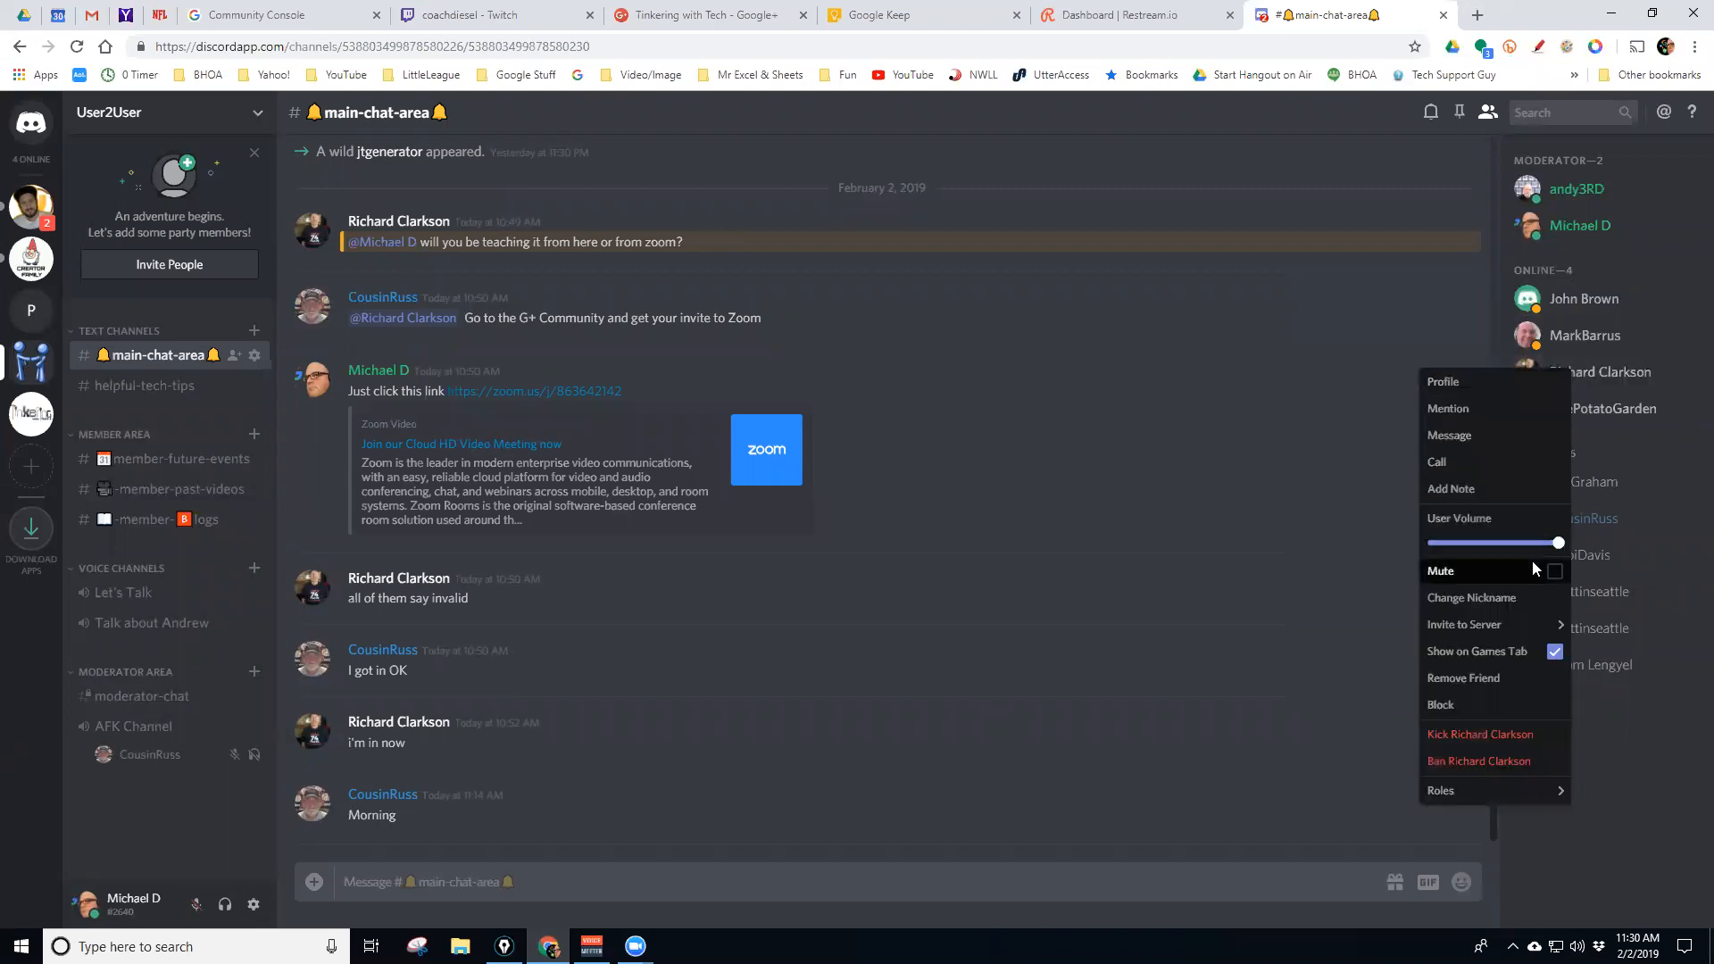
mouse_move(1490, 632)
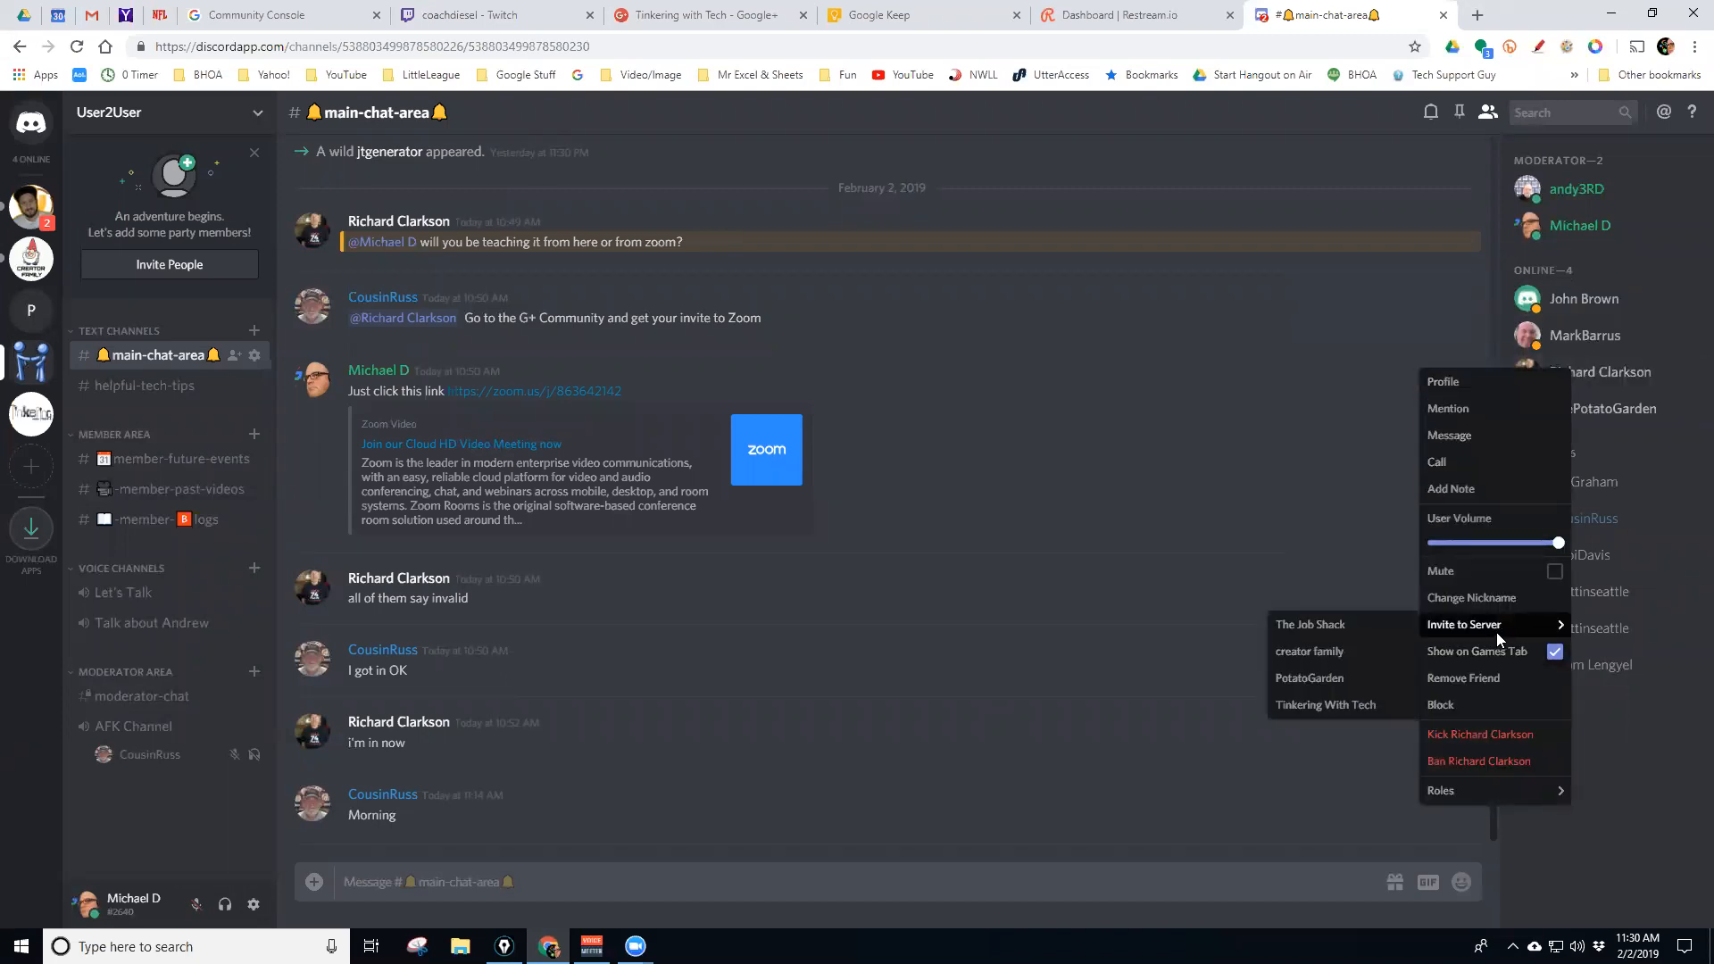
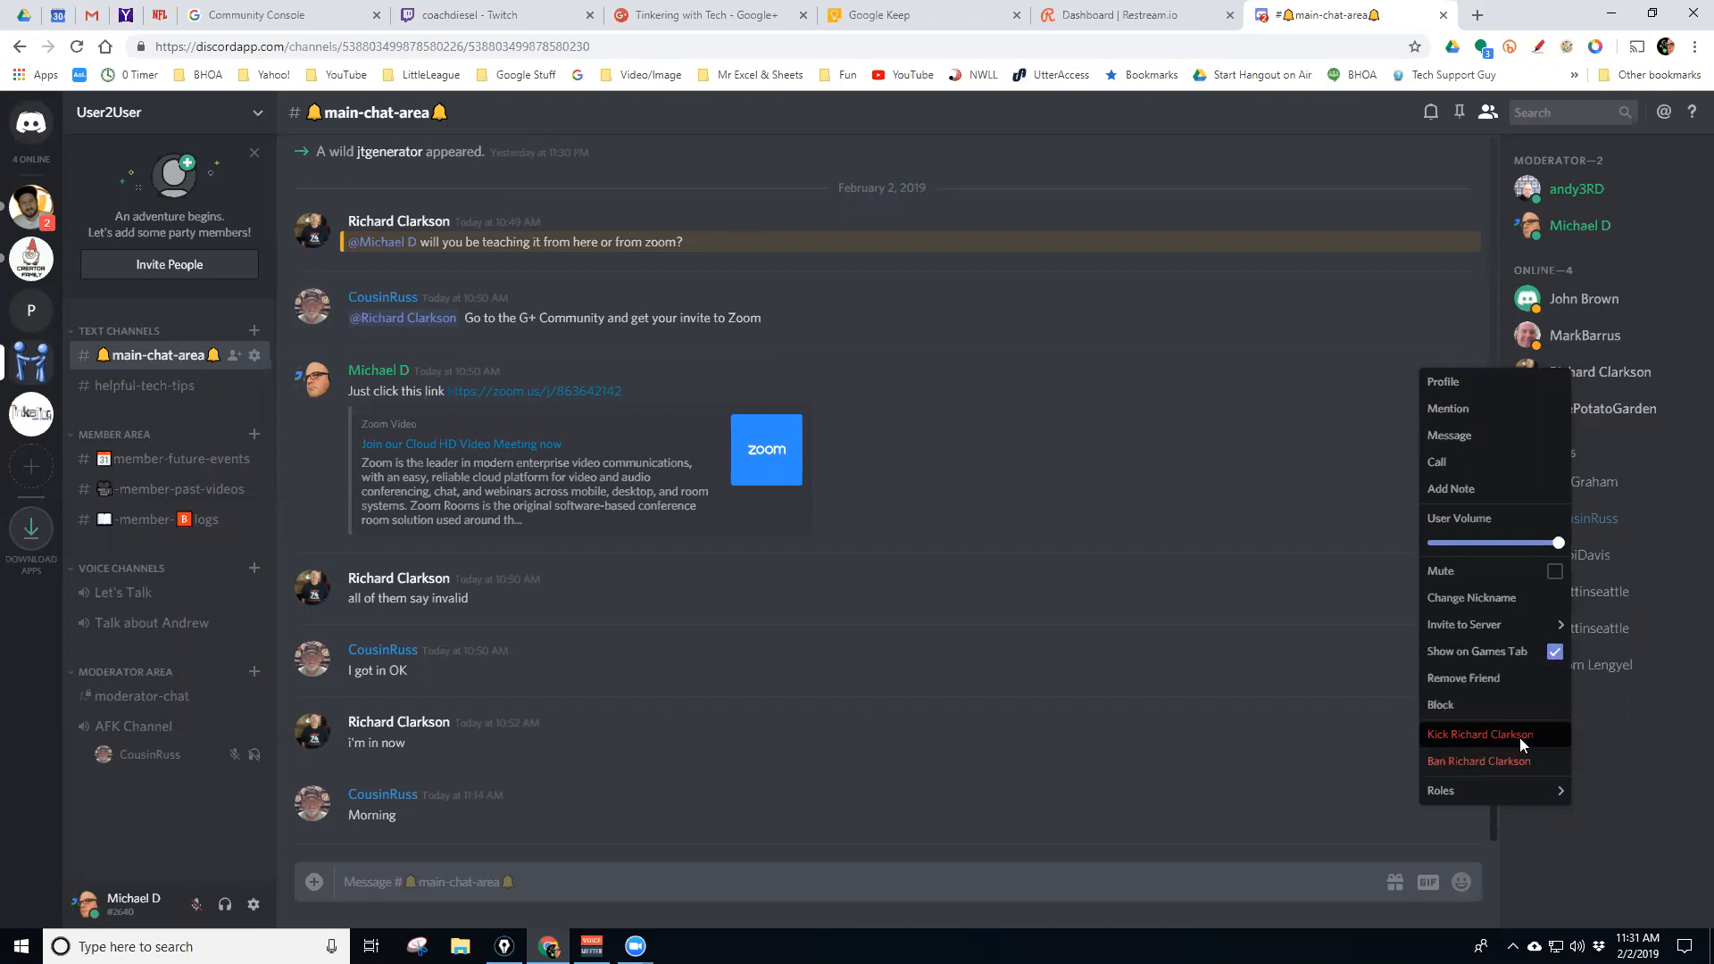
Cancel kicking a member, then reopen that member's profile and actions menu without making changes
left_click(1474, 732)
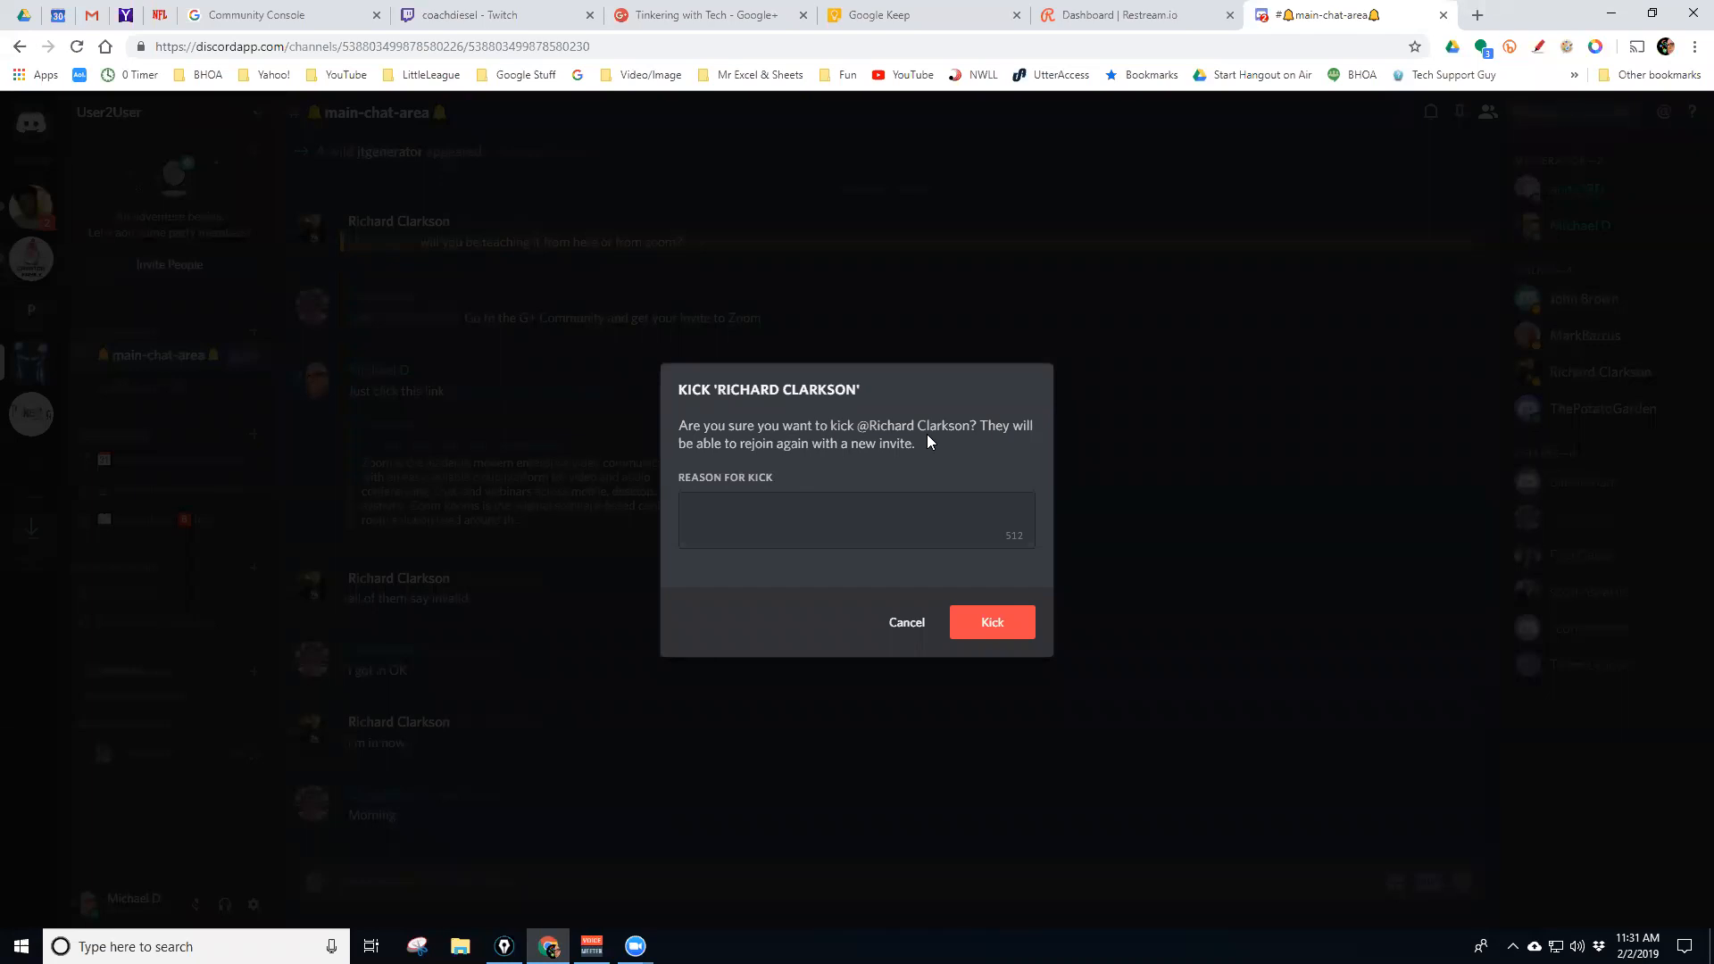
left_click(906, 622)
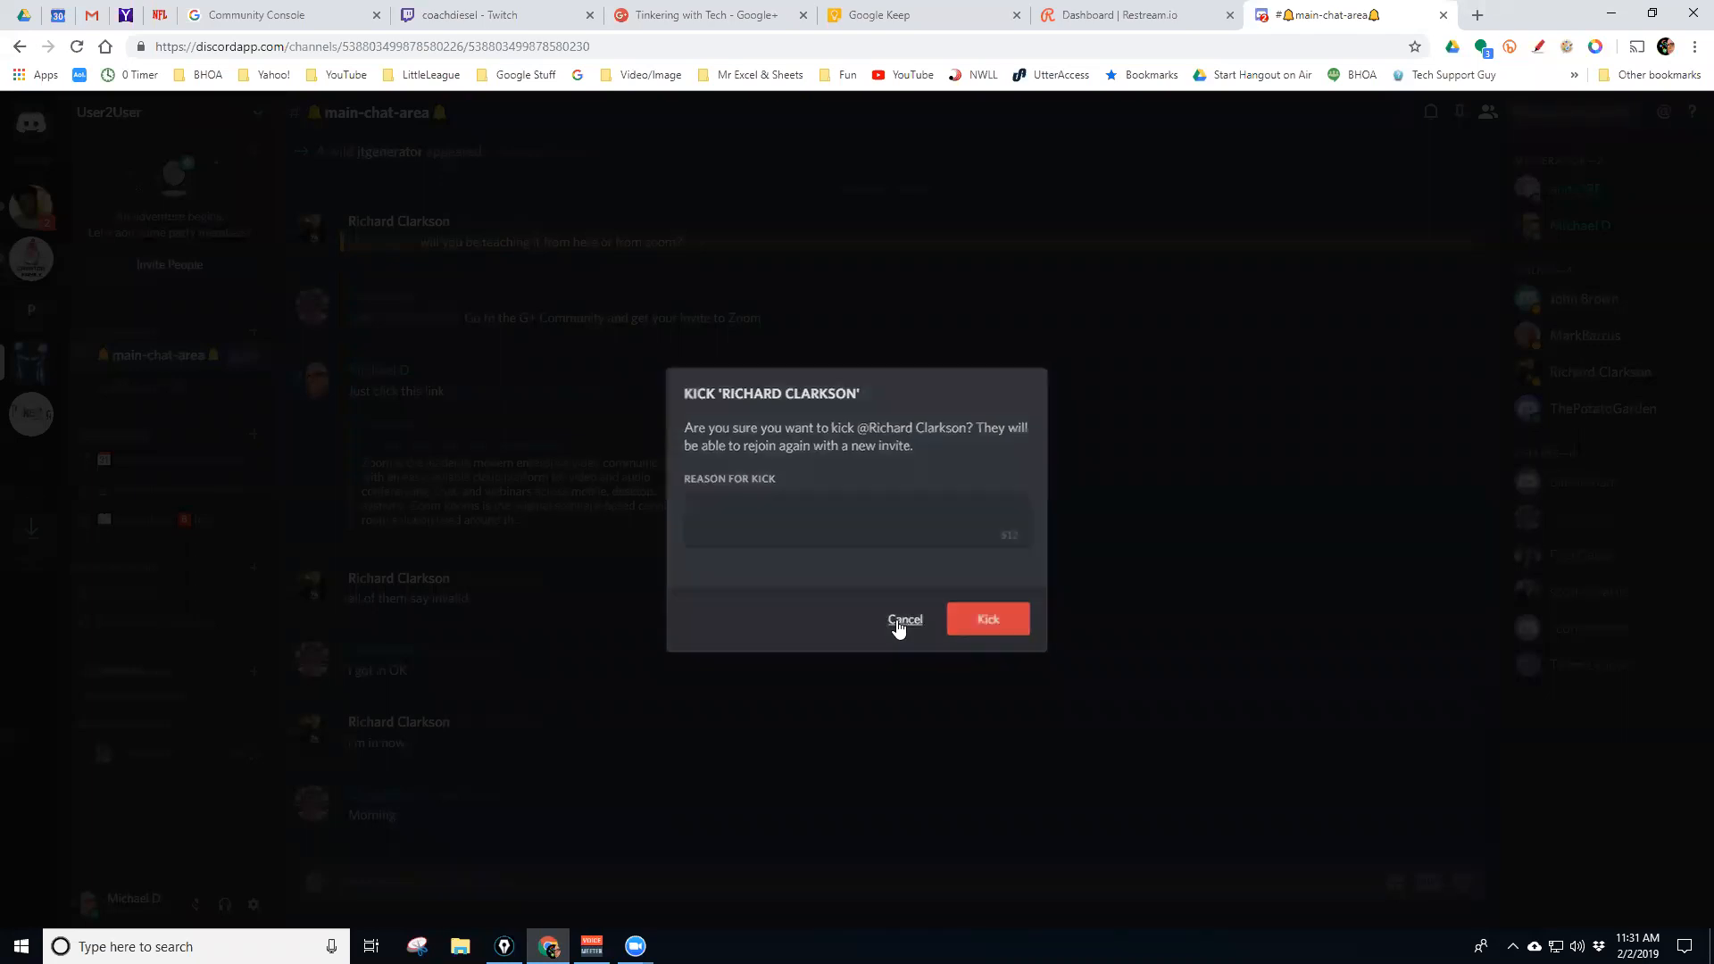
left_click(1580, 377)
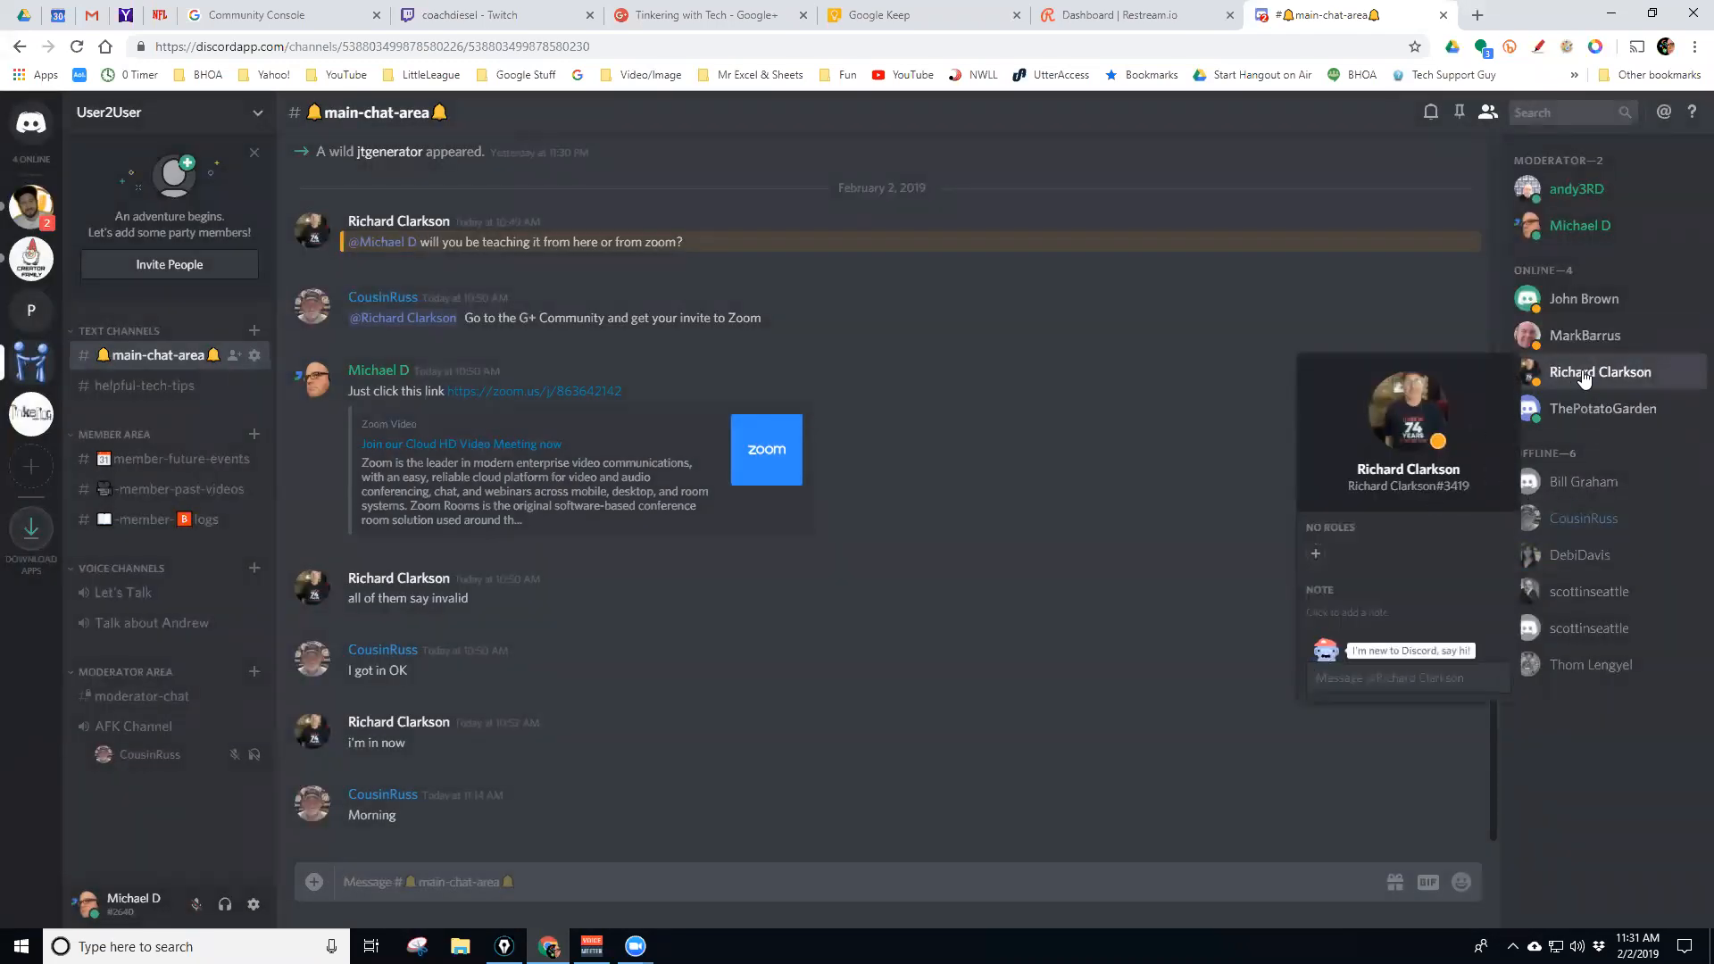
right_click(1579, 375)
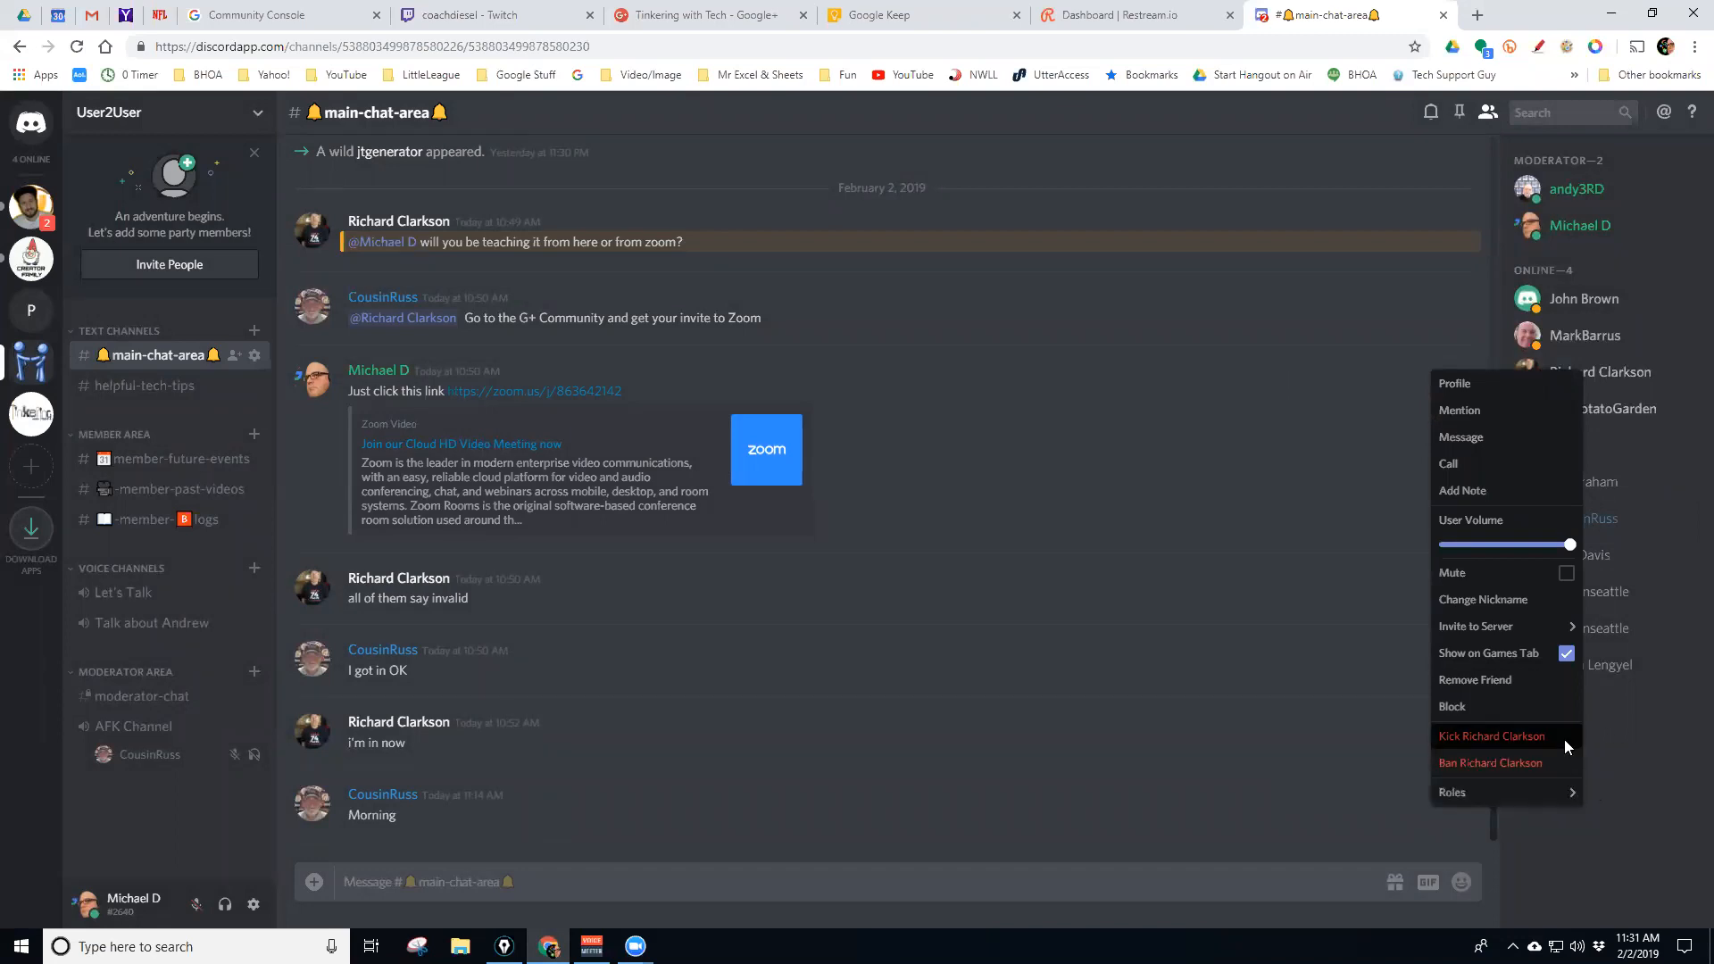
mouse_move(1494, 791)
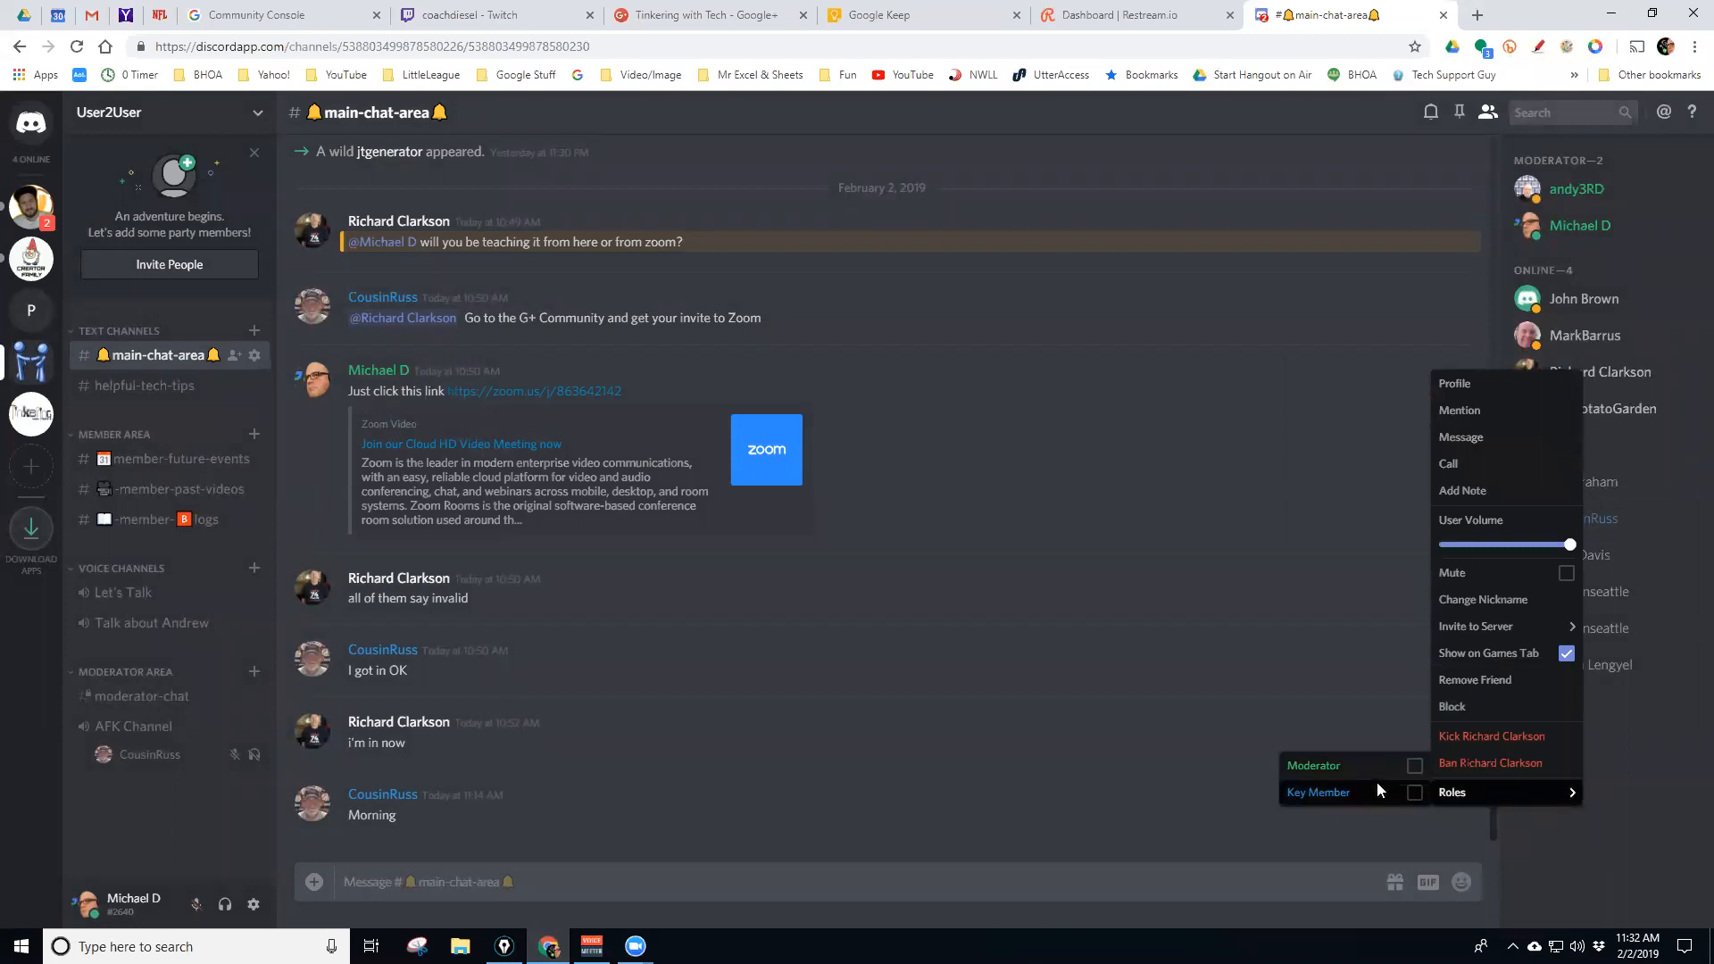
left_click(1621, 756)
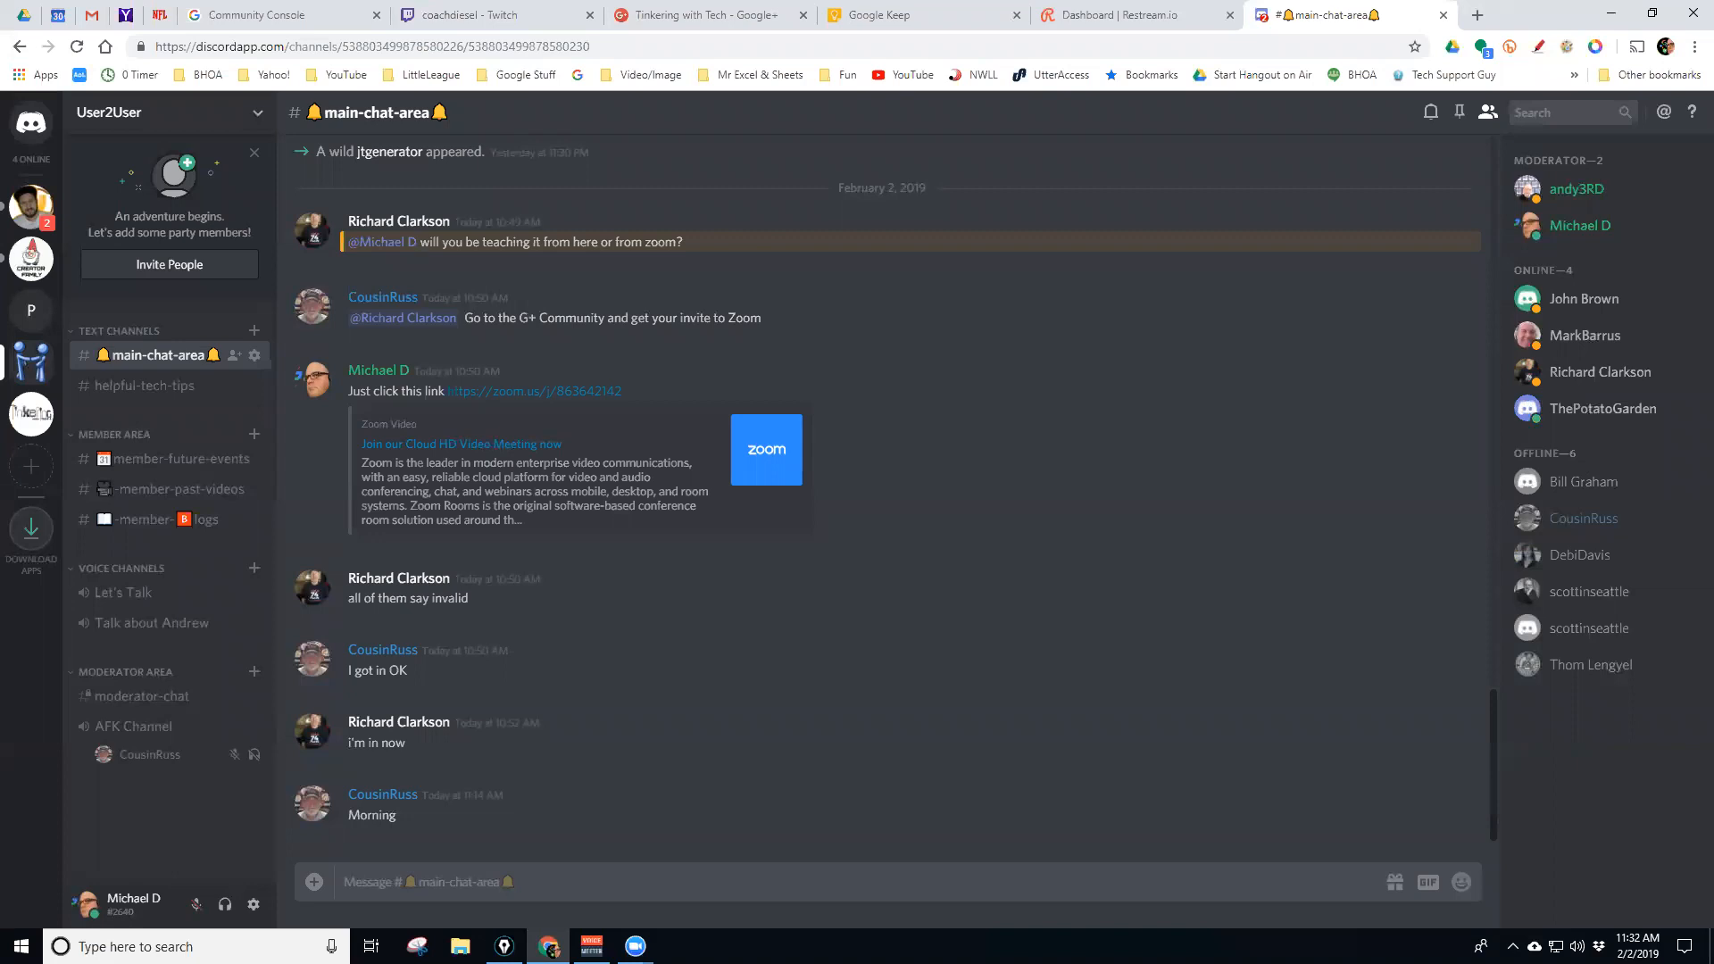
left_click_drag(451, 223, 215, 114)
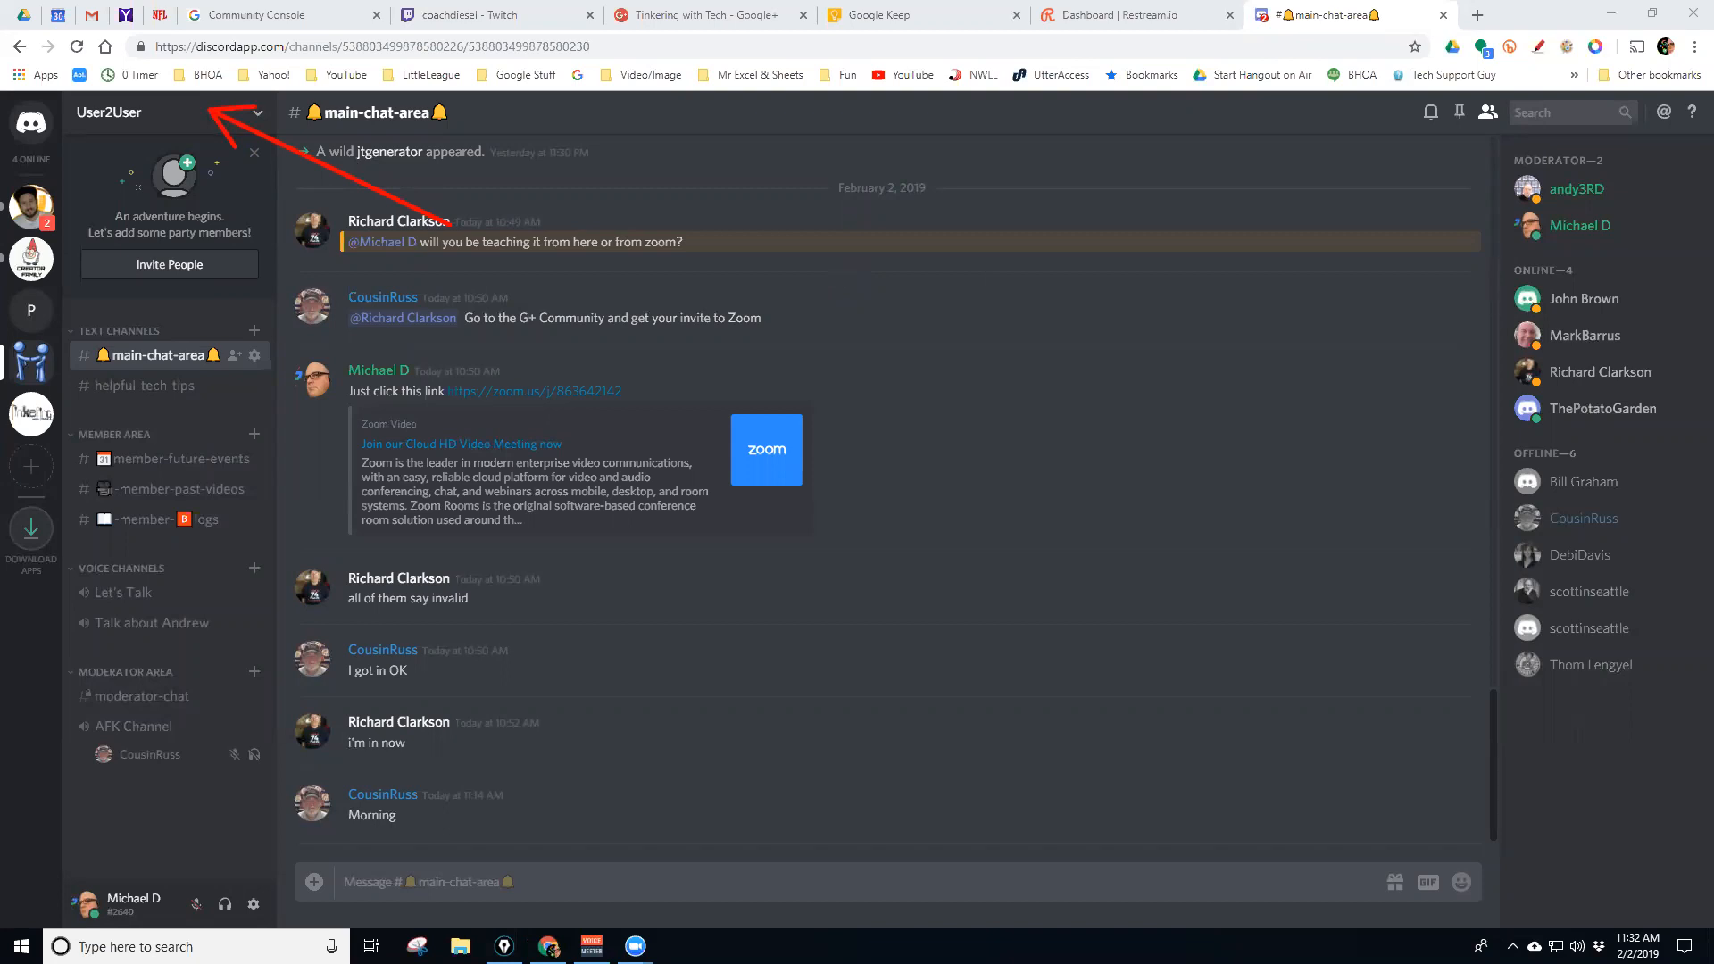
key("ctrl+shift+7")
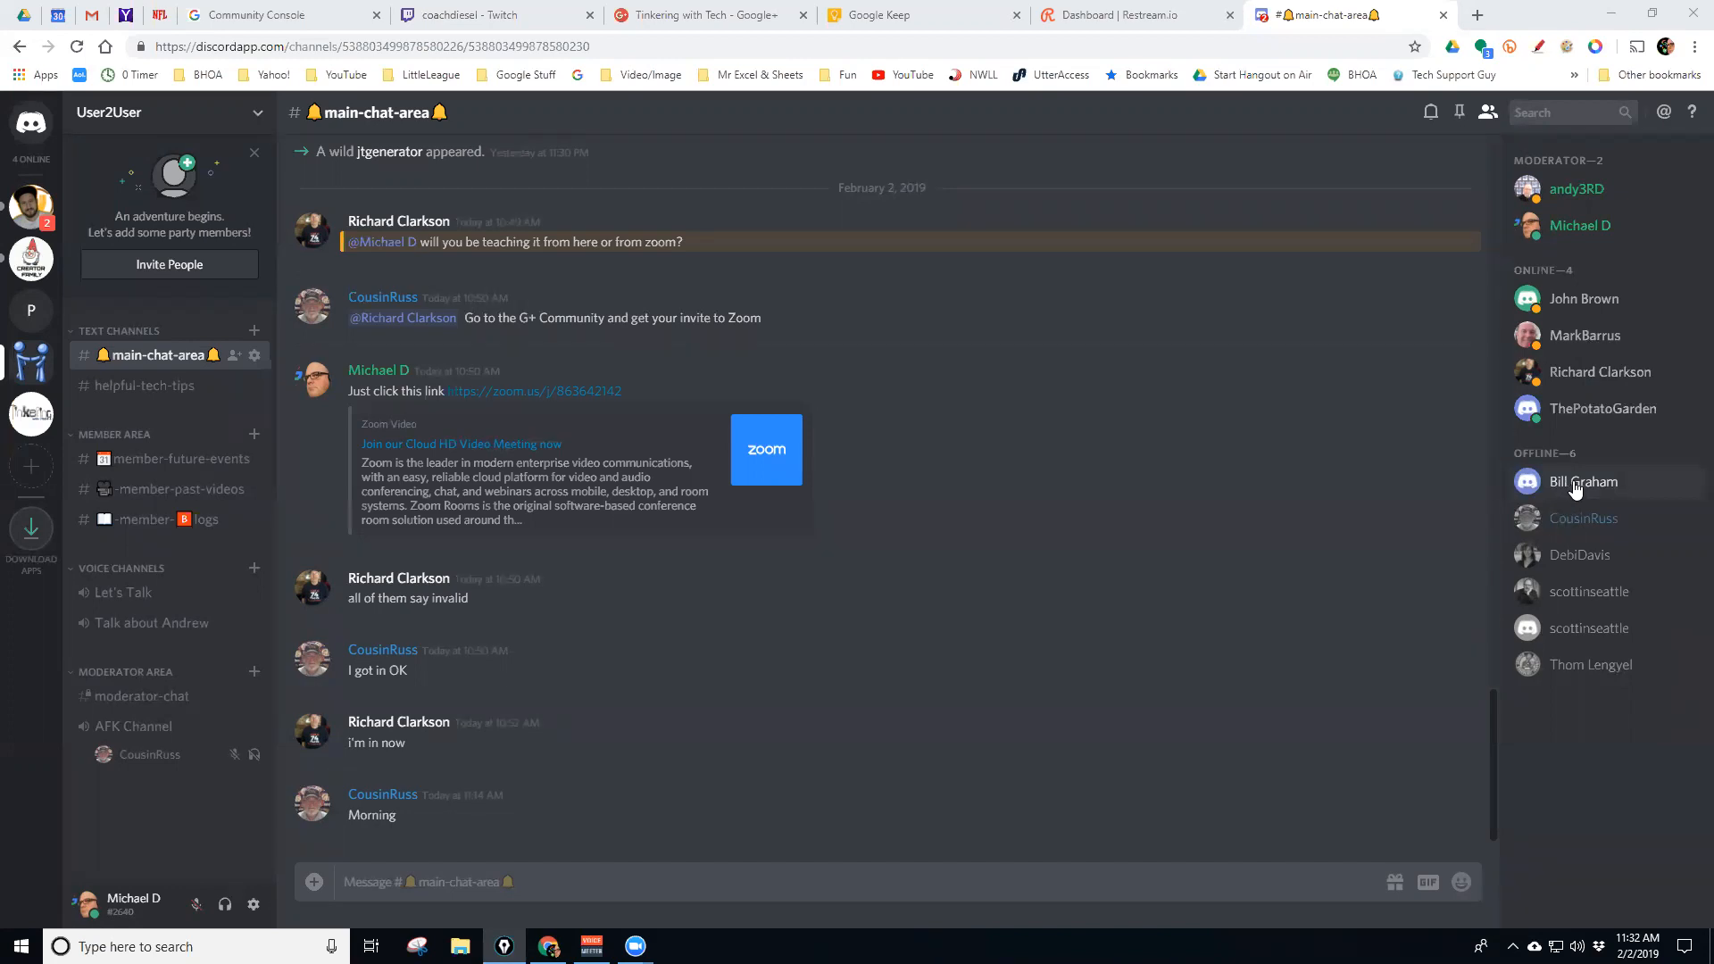
Send the third online member an invite to the Tinkering With Tech server
right_click(1575, 487)
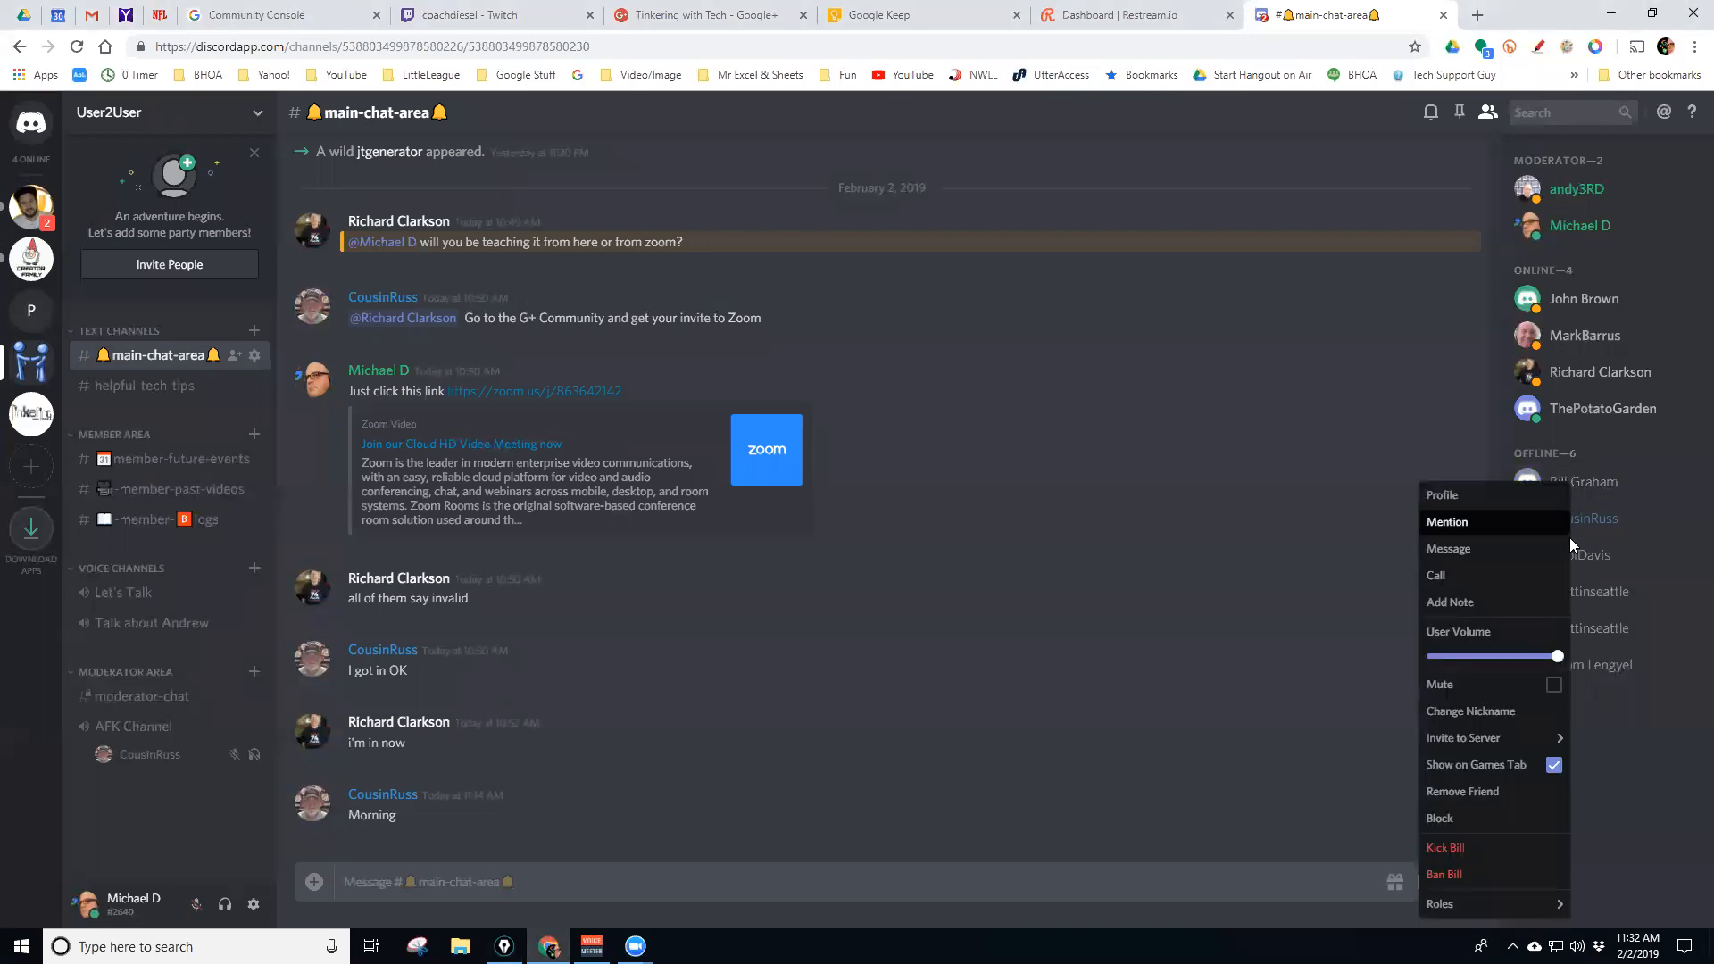
mouse_move(1475, 743)
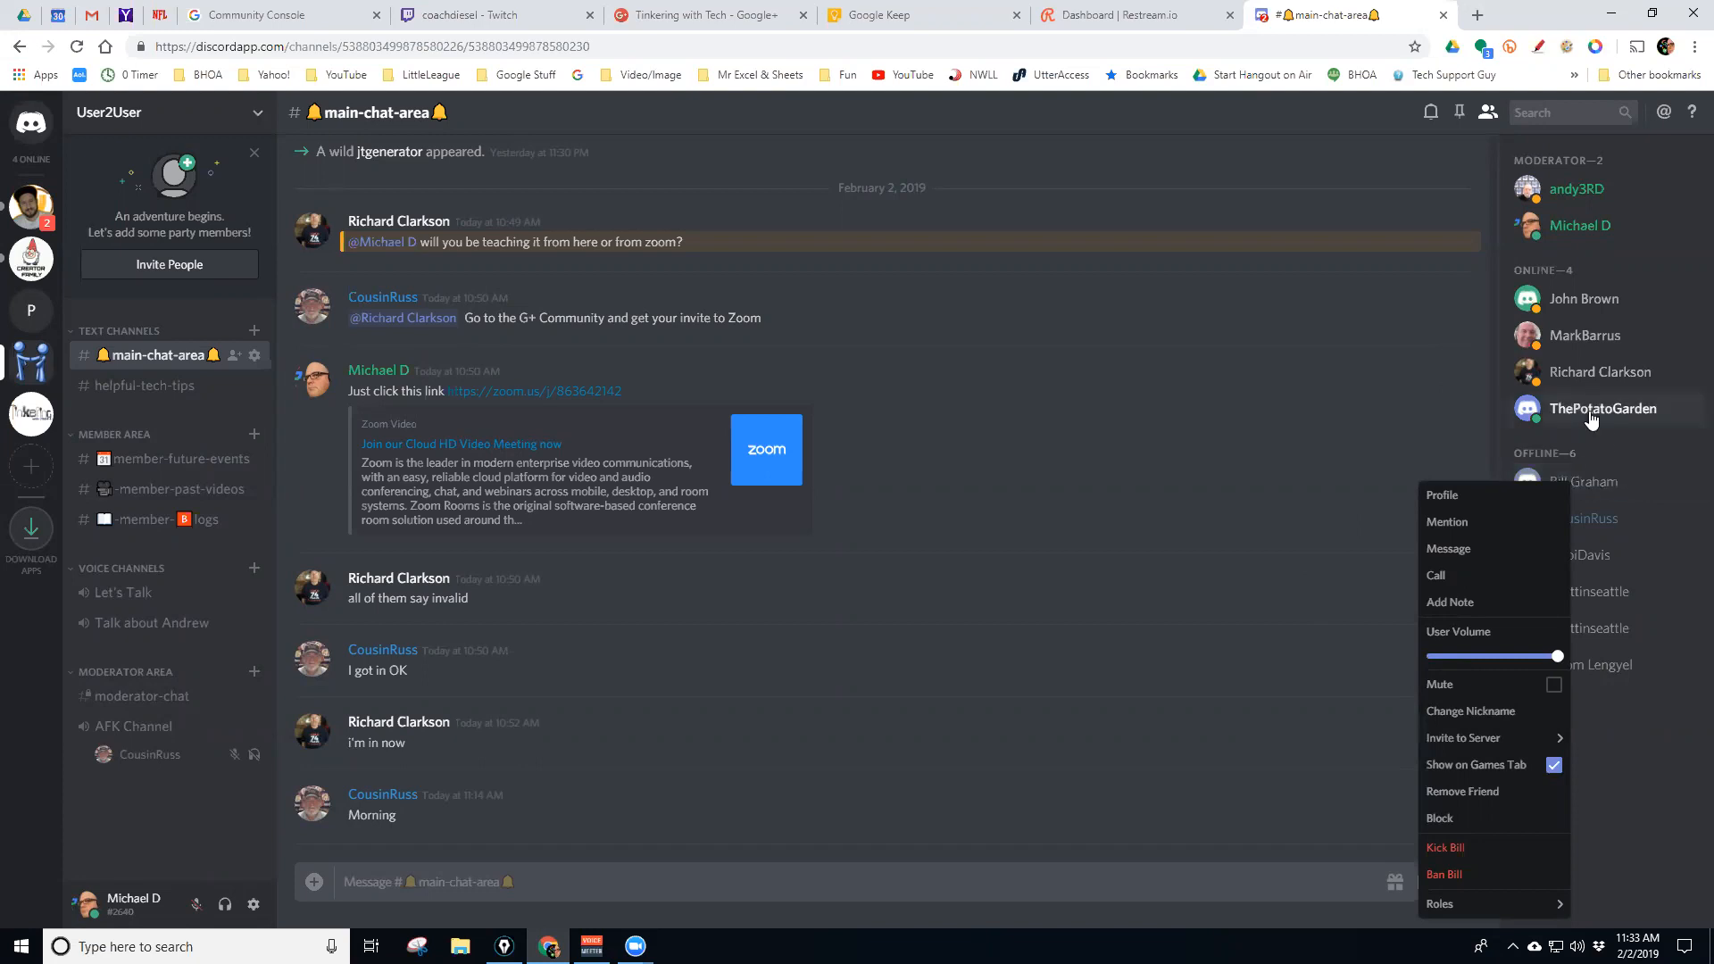
right_click(1560, 374)
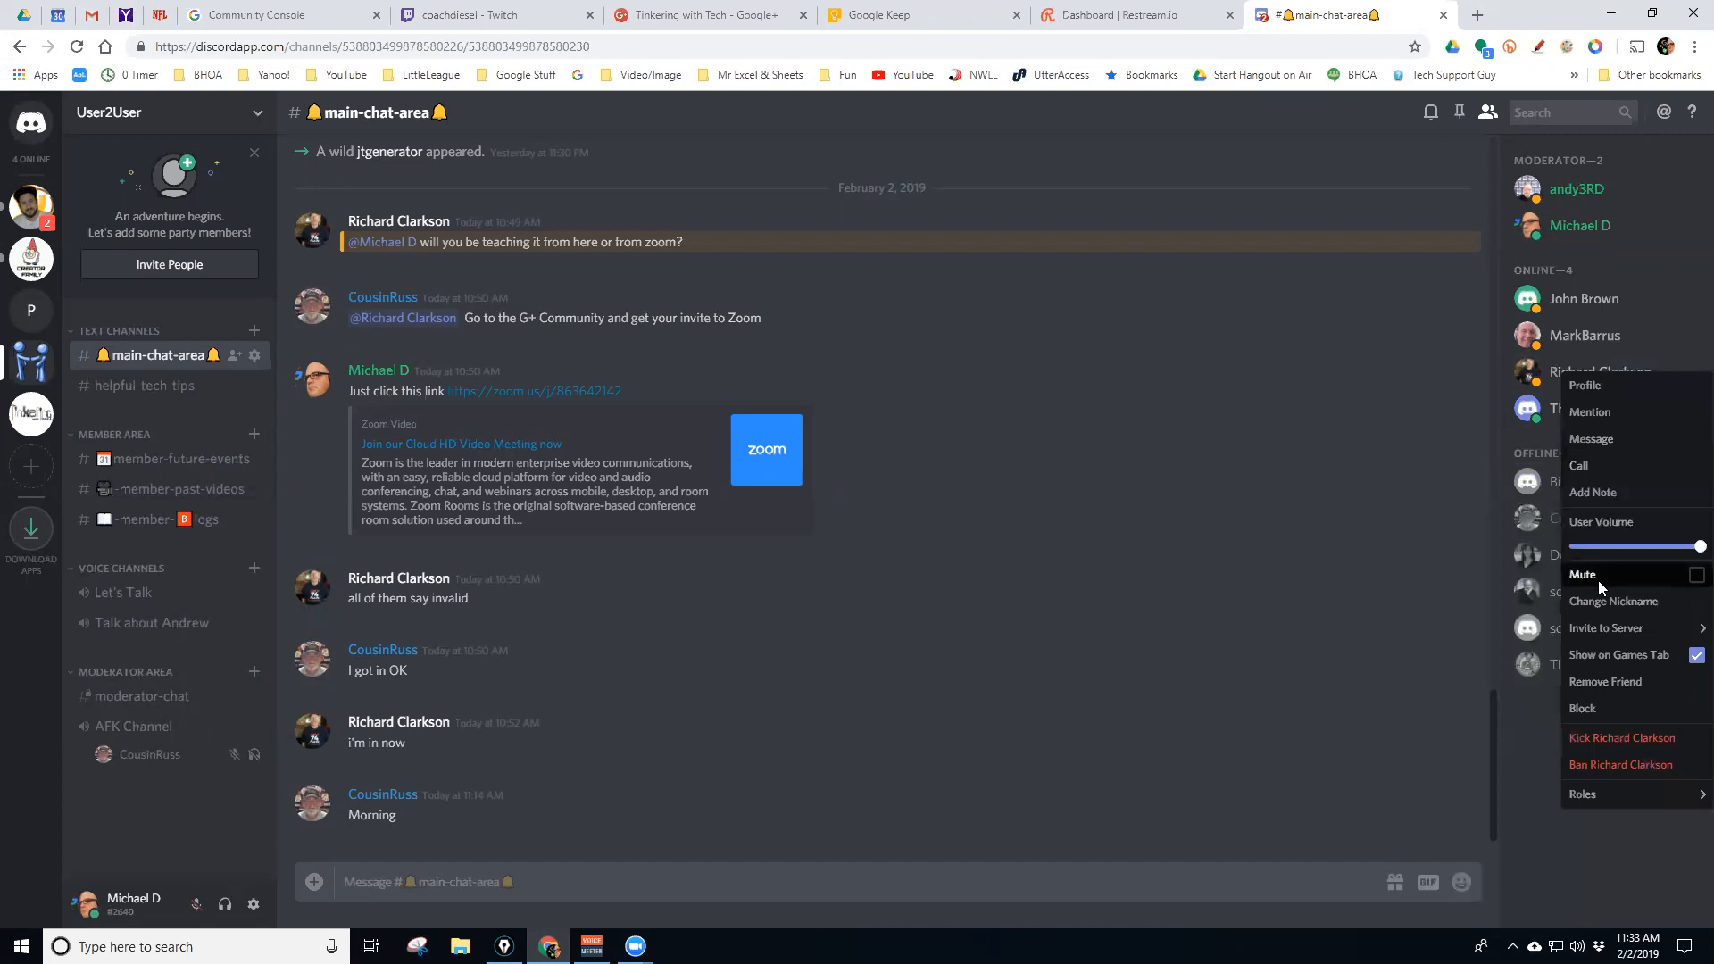
mouse_move(1602, 630)
left_click(1480, 710)
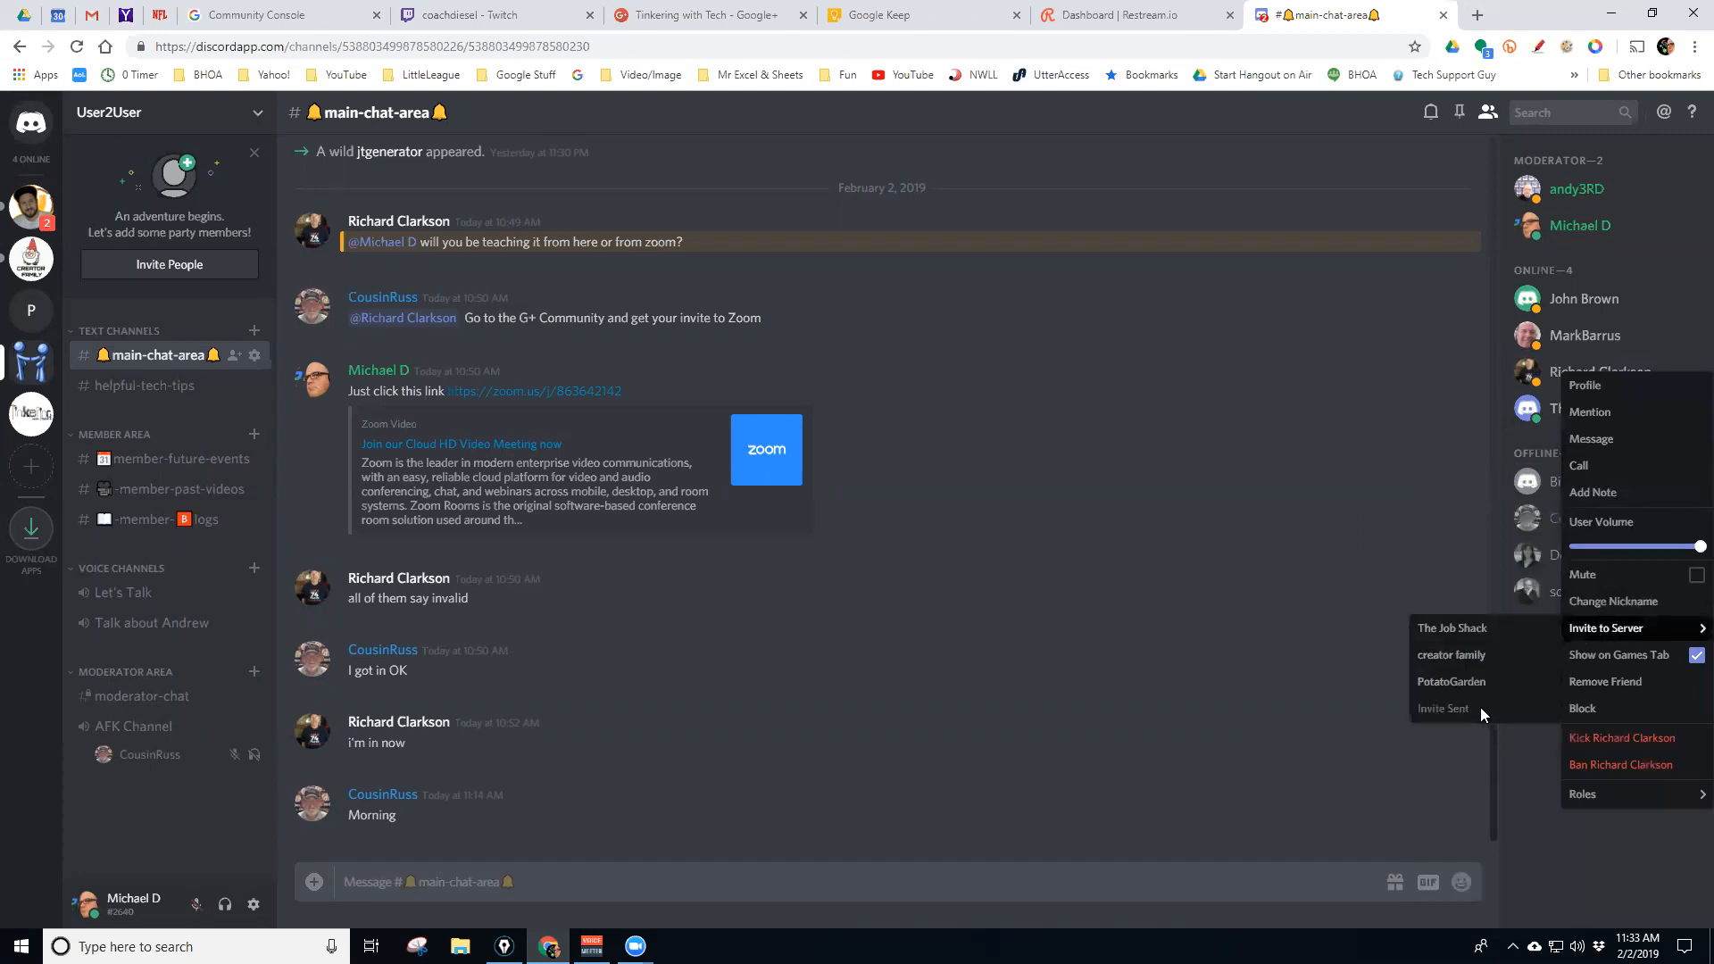
left_click(1520, 794)
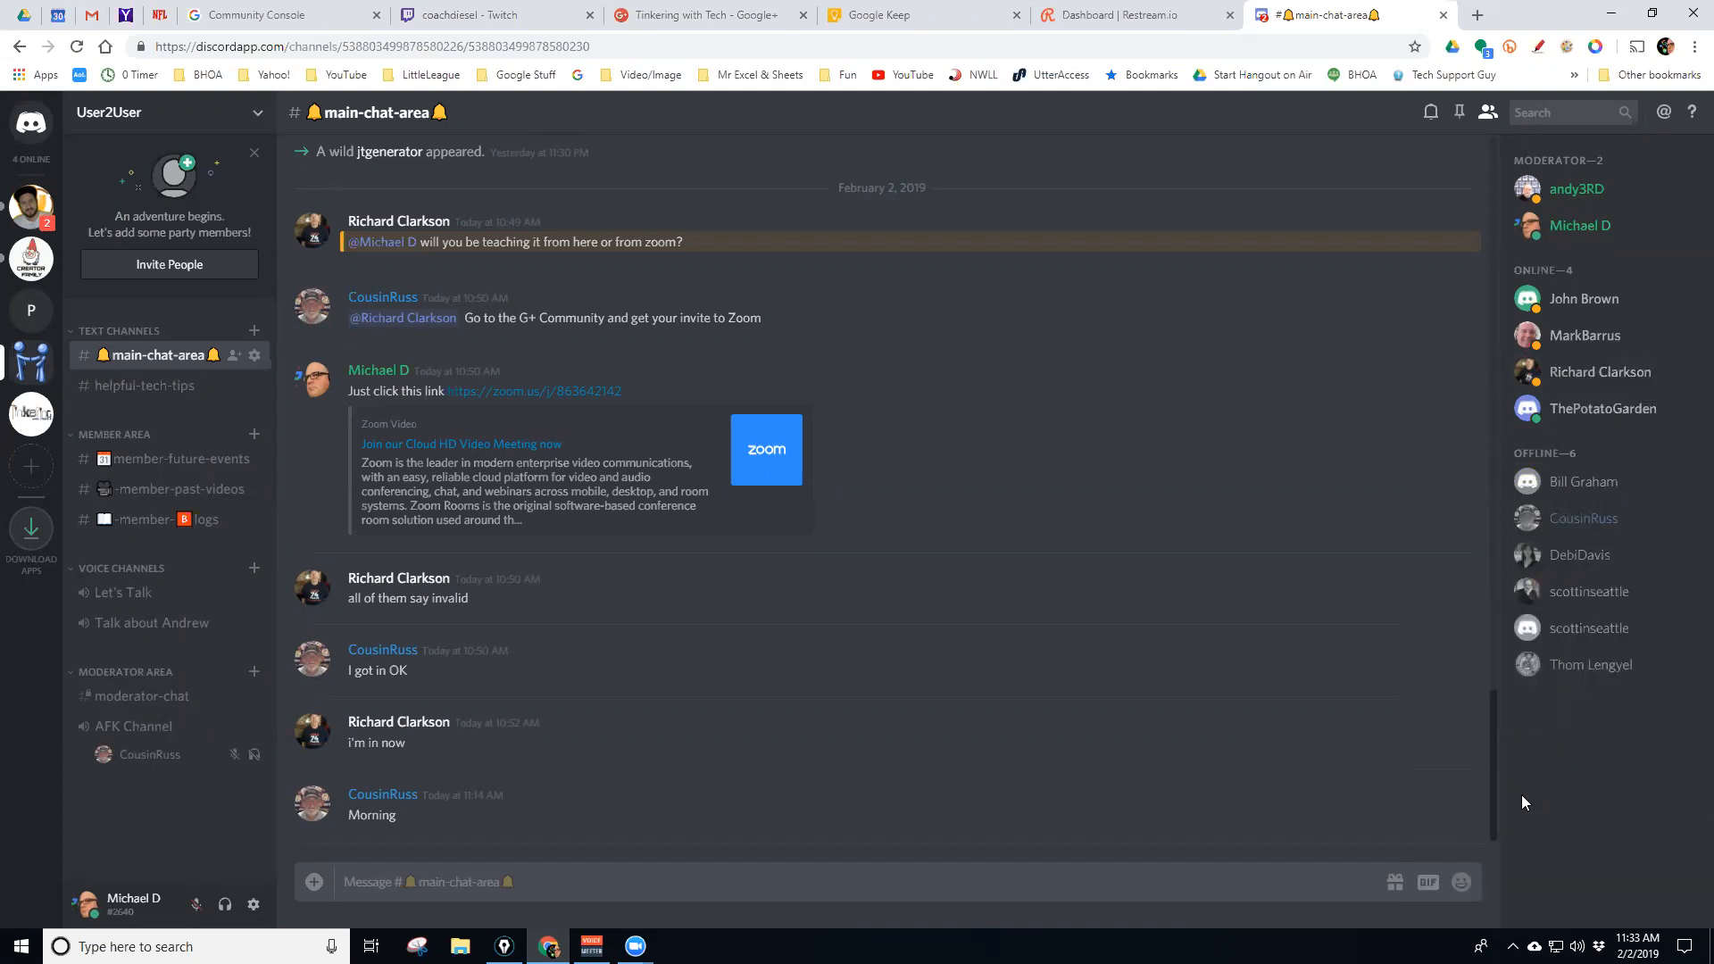
Look over the fourth offline member's and first moderator's actions without inviting either
left_click(1561, 598)
right_click(1564, 592)
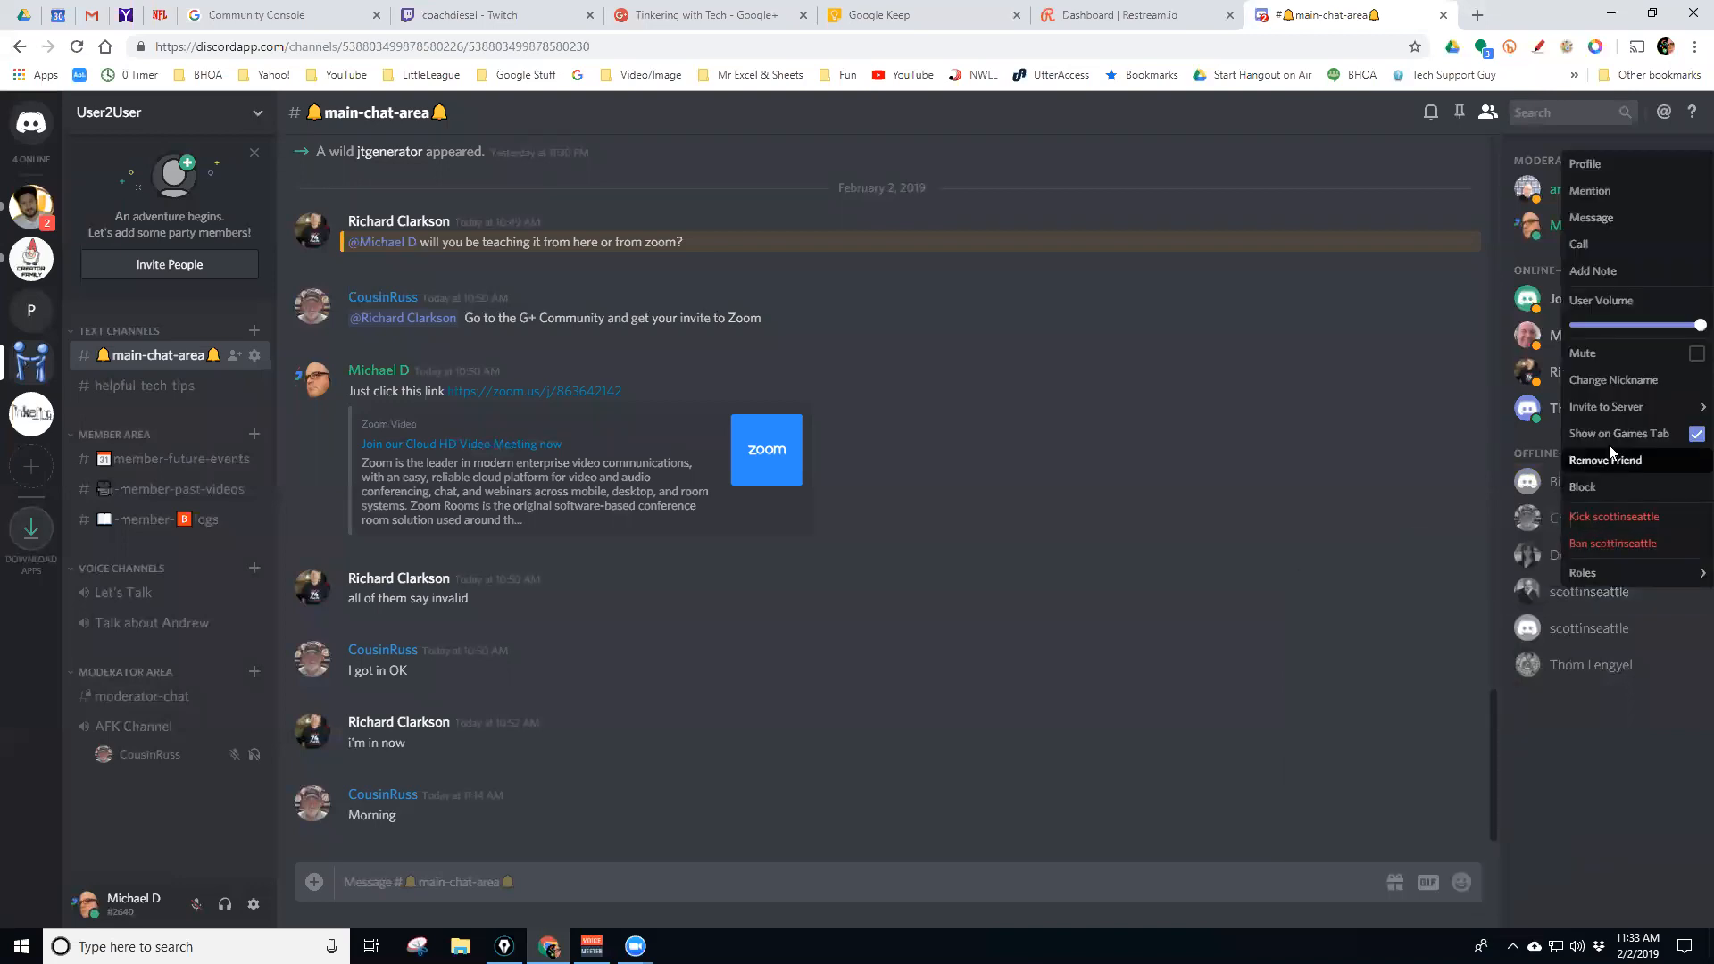
mouse_move(1606, 407)
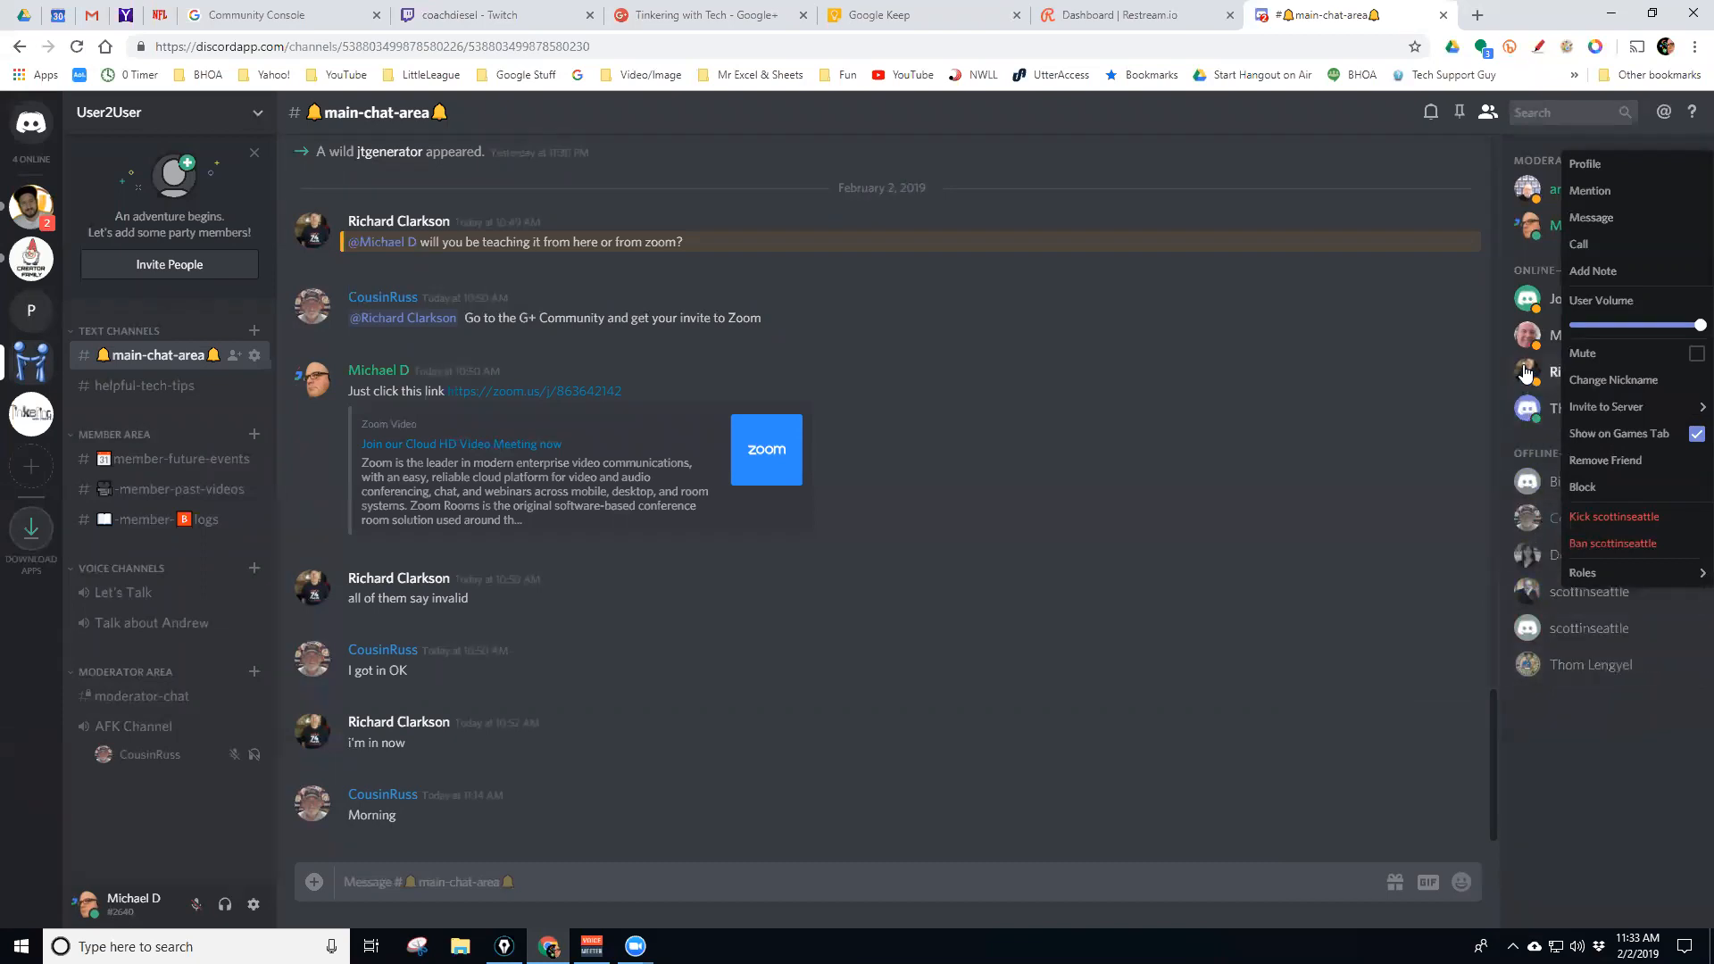
right_click(1525, 191)
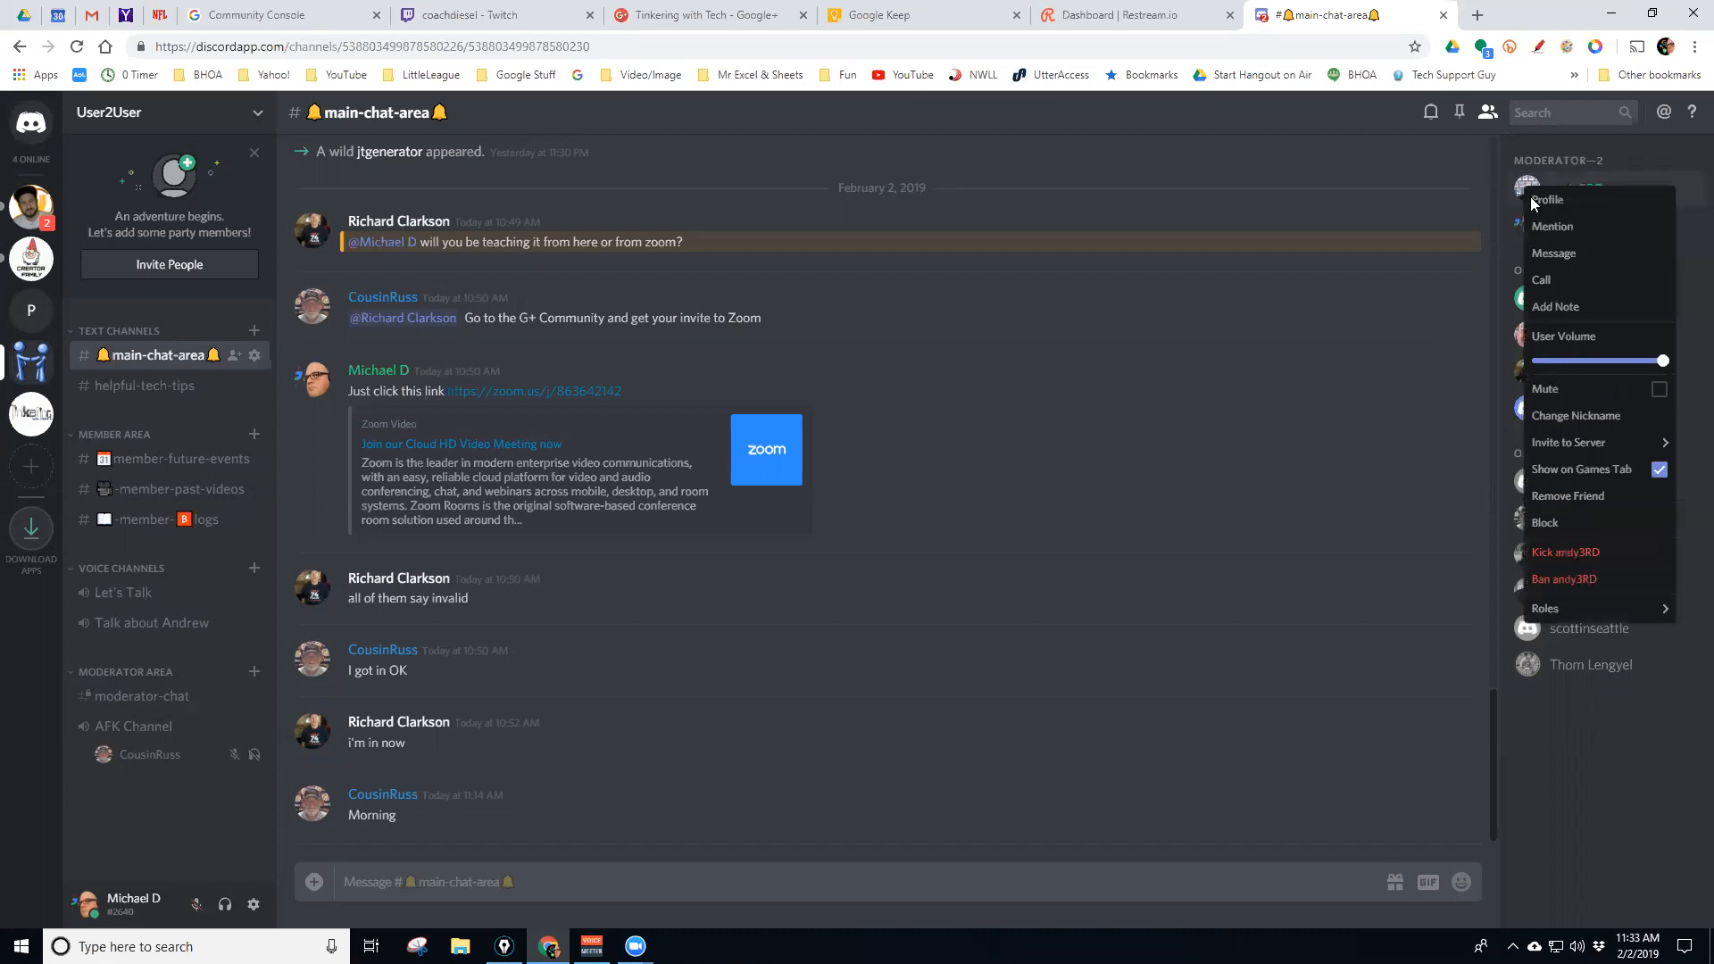
mouse_move(1585, 443)
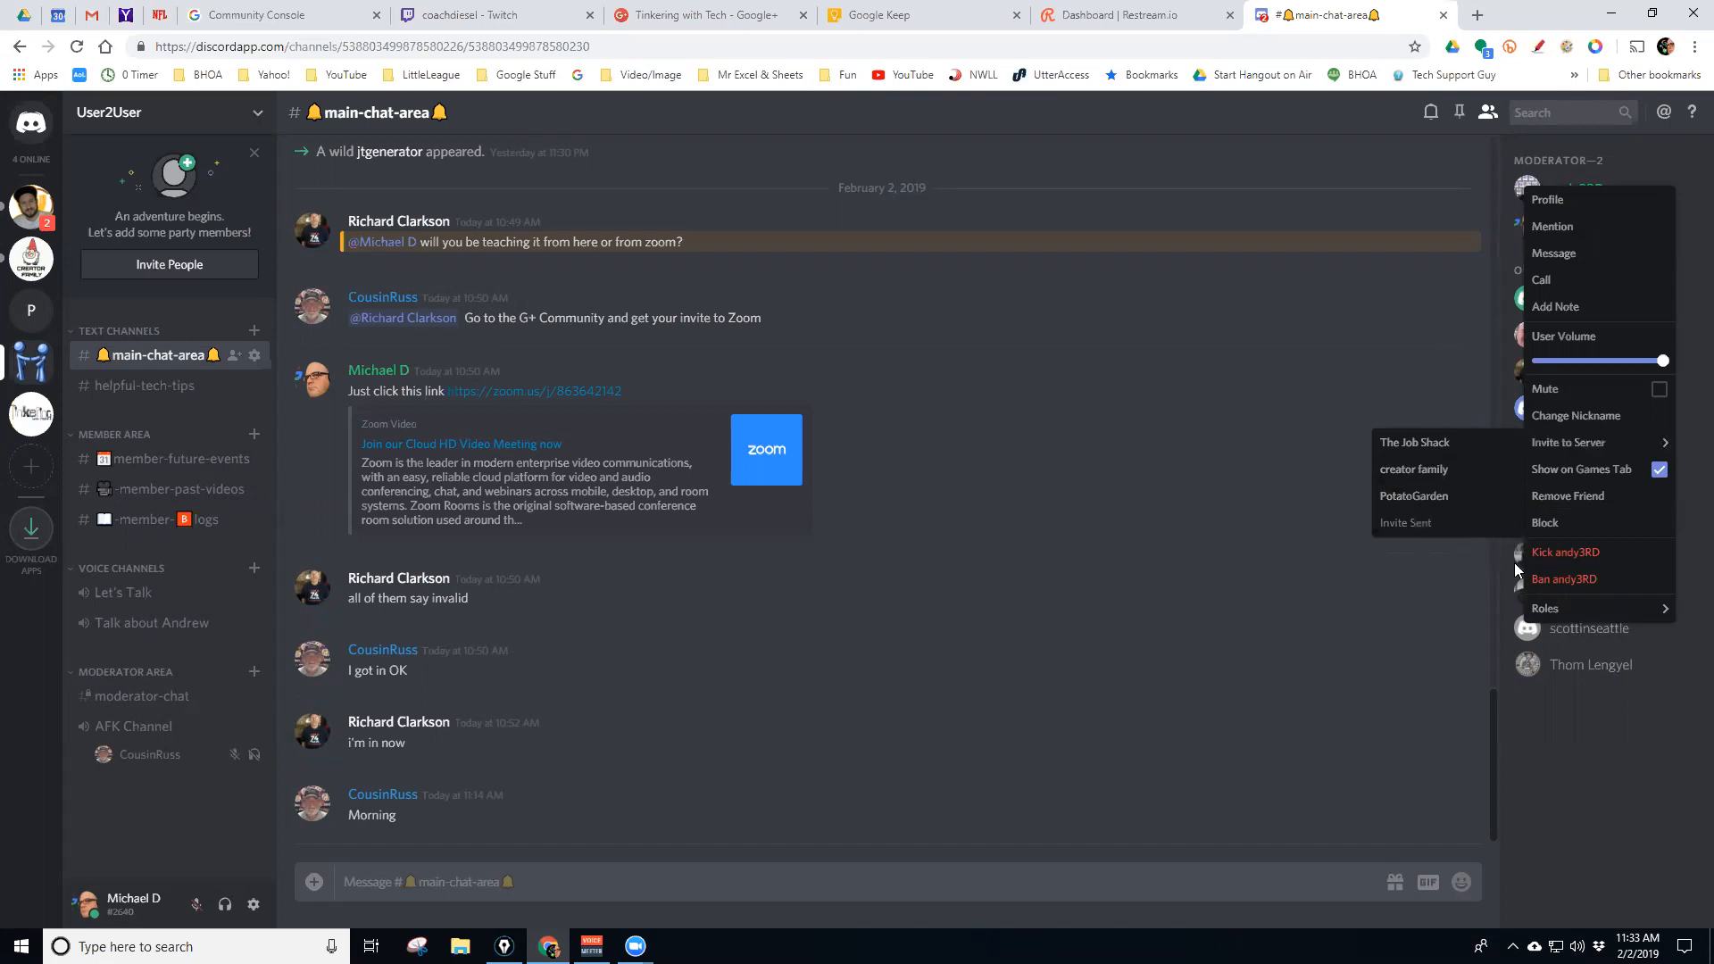
left_click(1557, 753)
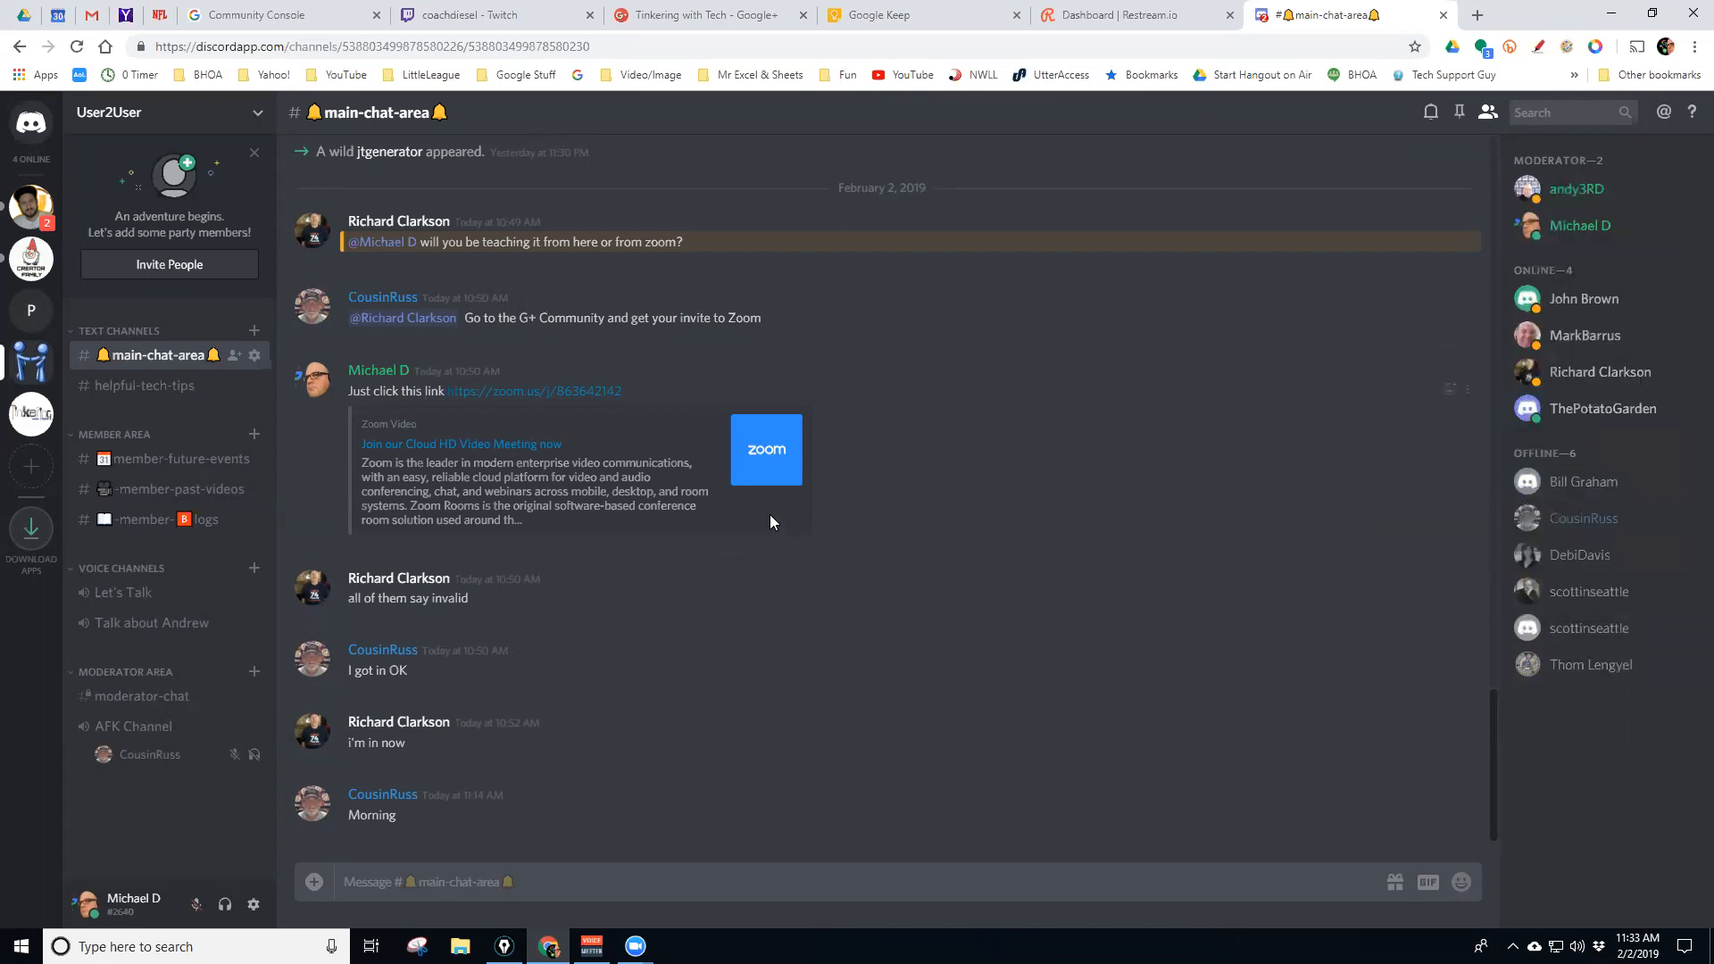
In Tinkering With Tech, browse wed-shows, weekly-schedule, workshops and daily-tips, then return to text-chat
left_click(42, 425)
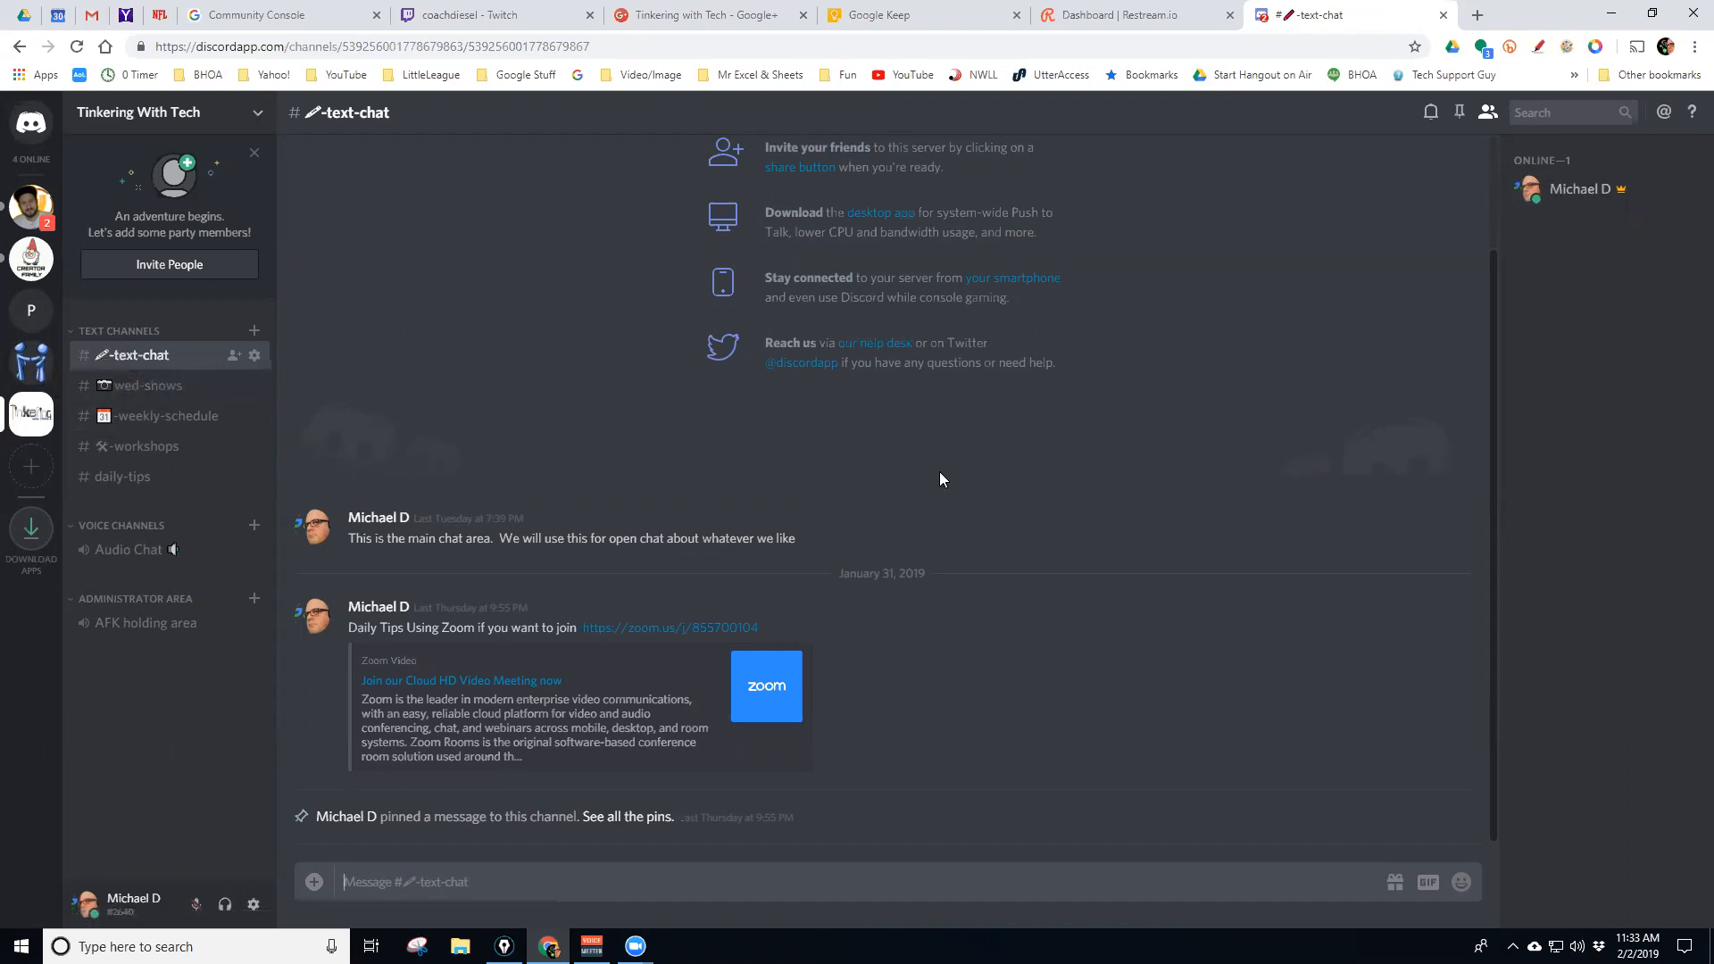
left_click(144, 388)
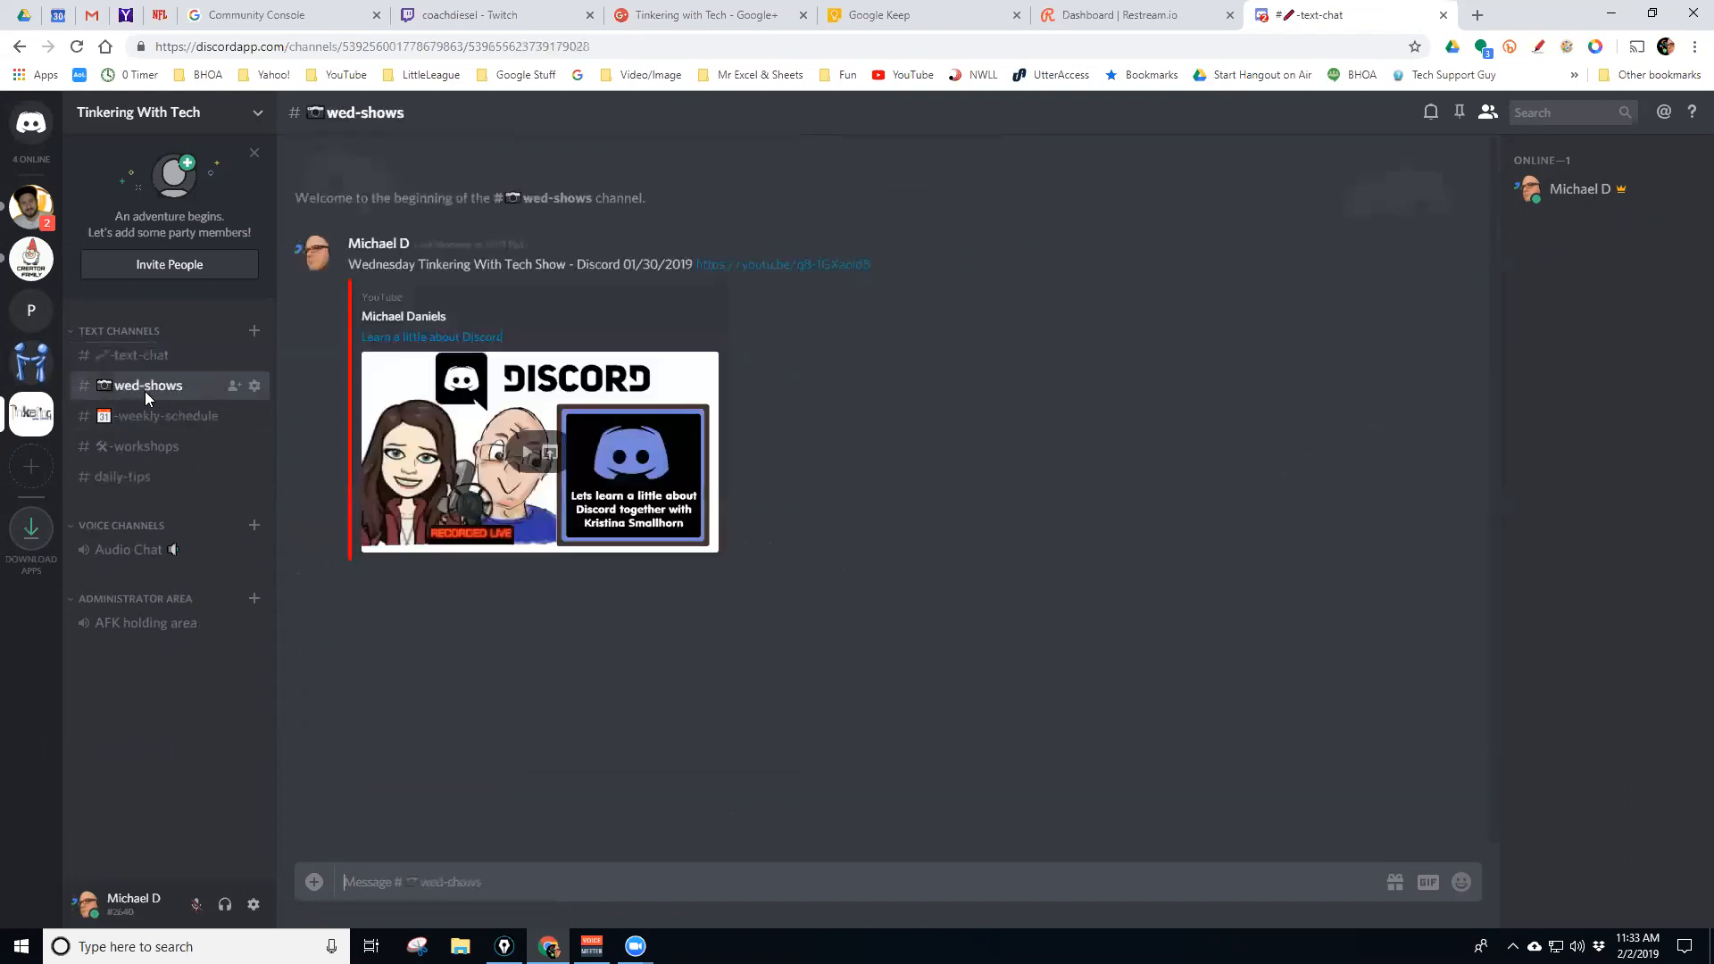
left_click(141, 417)
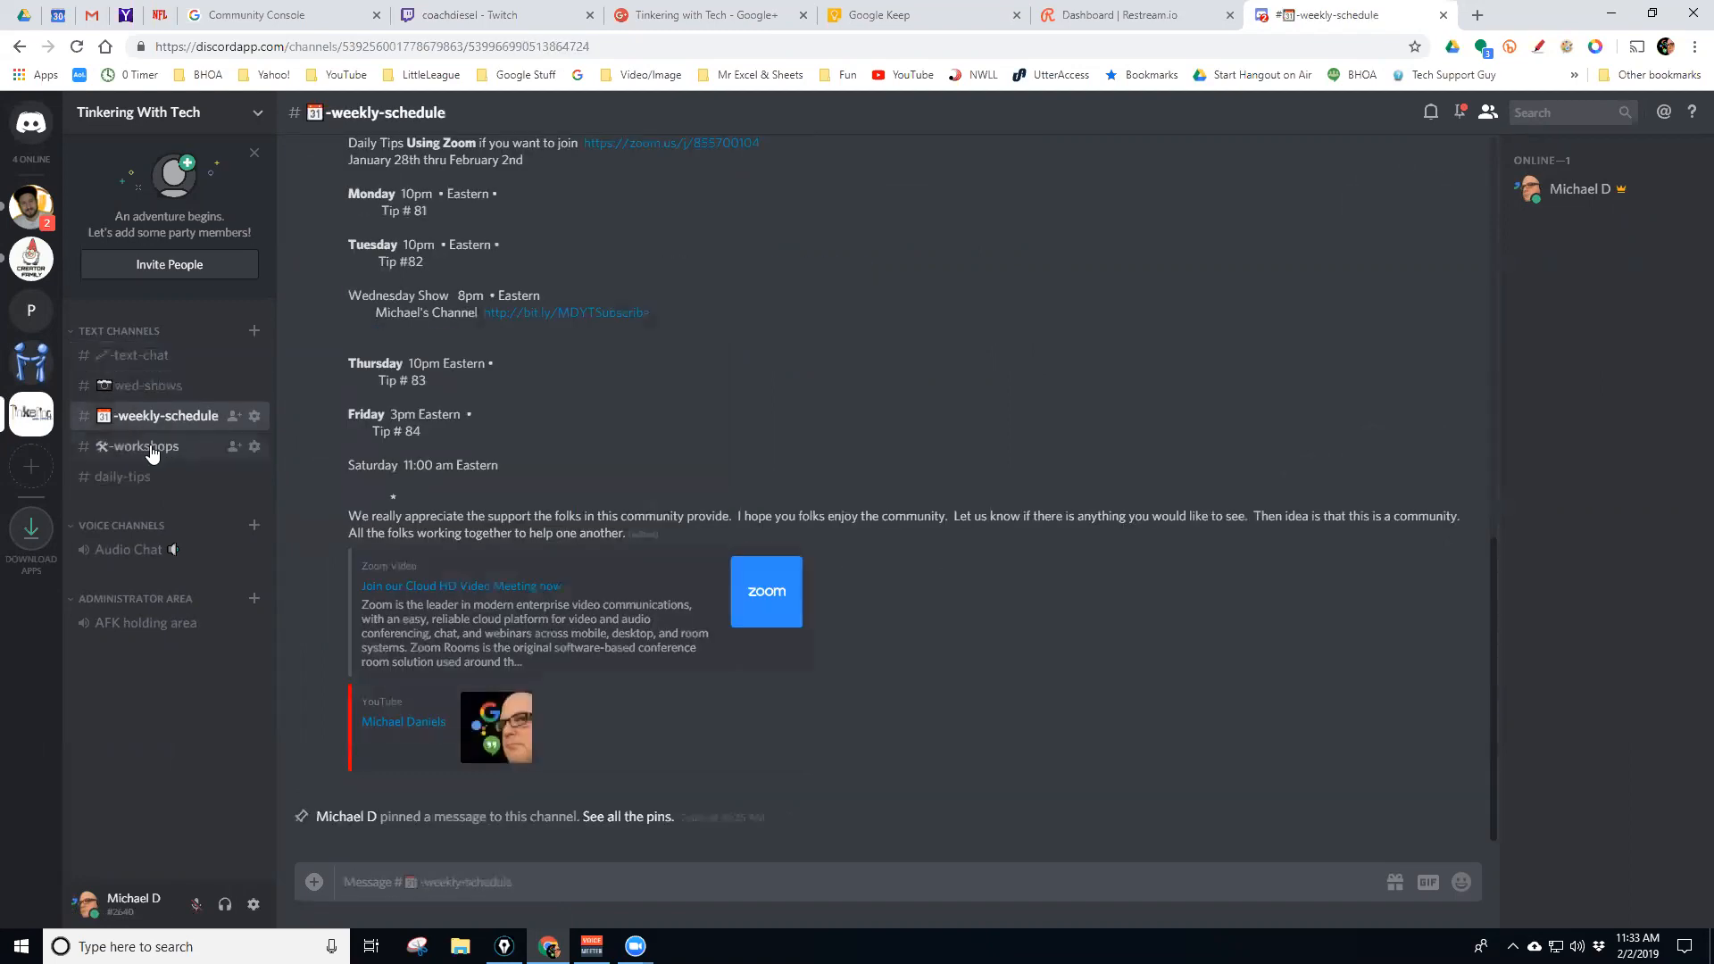
left_click(141, 447)
left_click(128, 482)
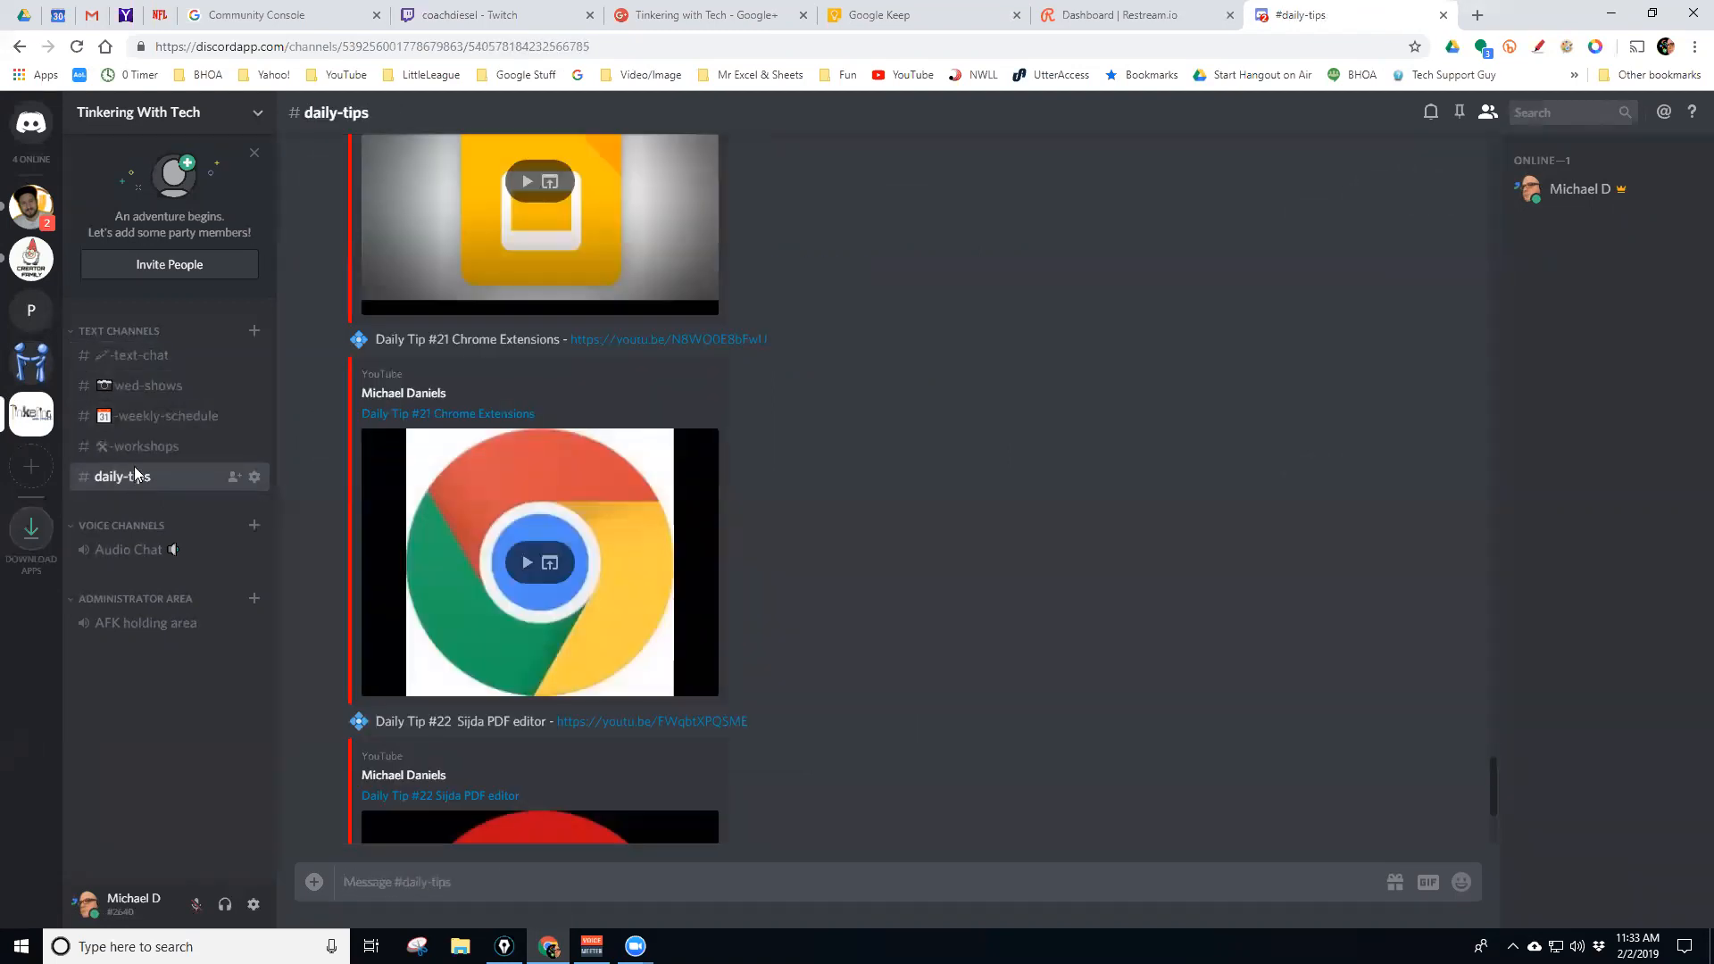
left_click(138, 446)
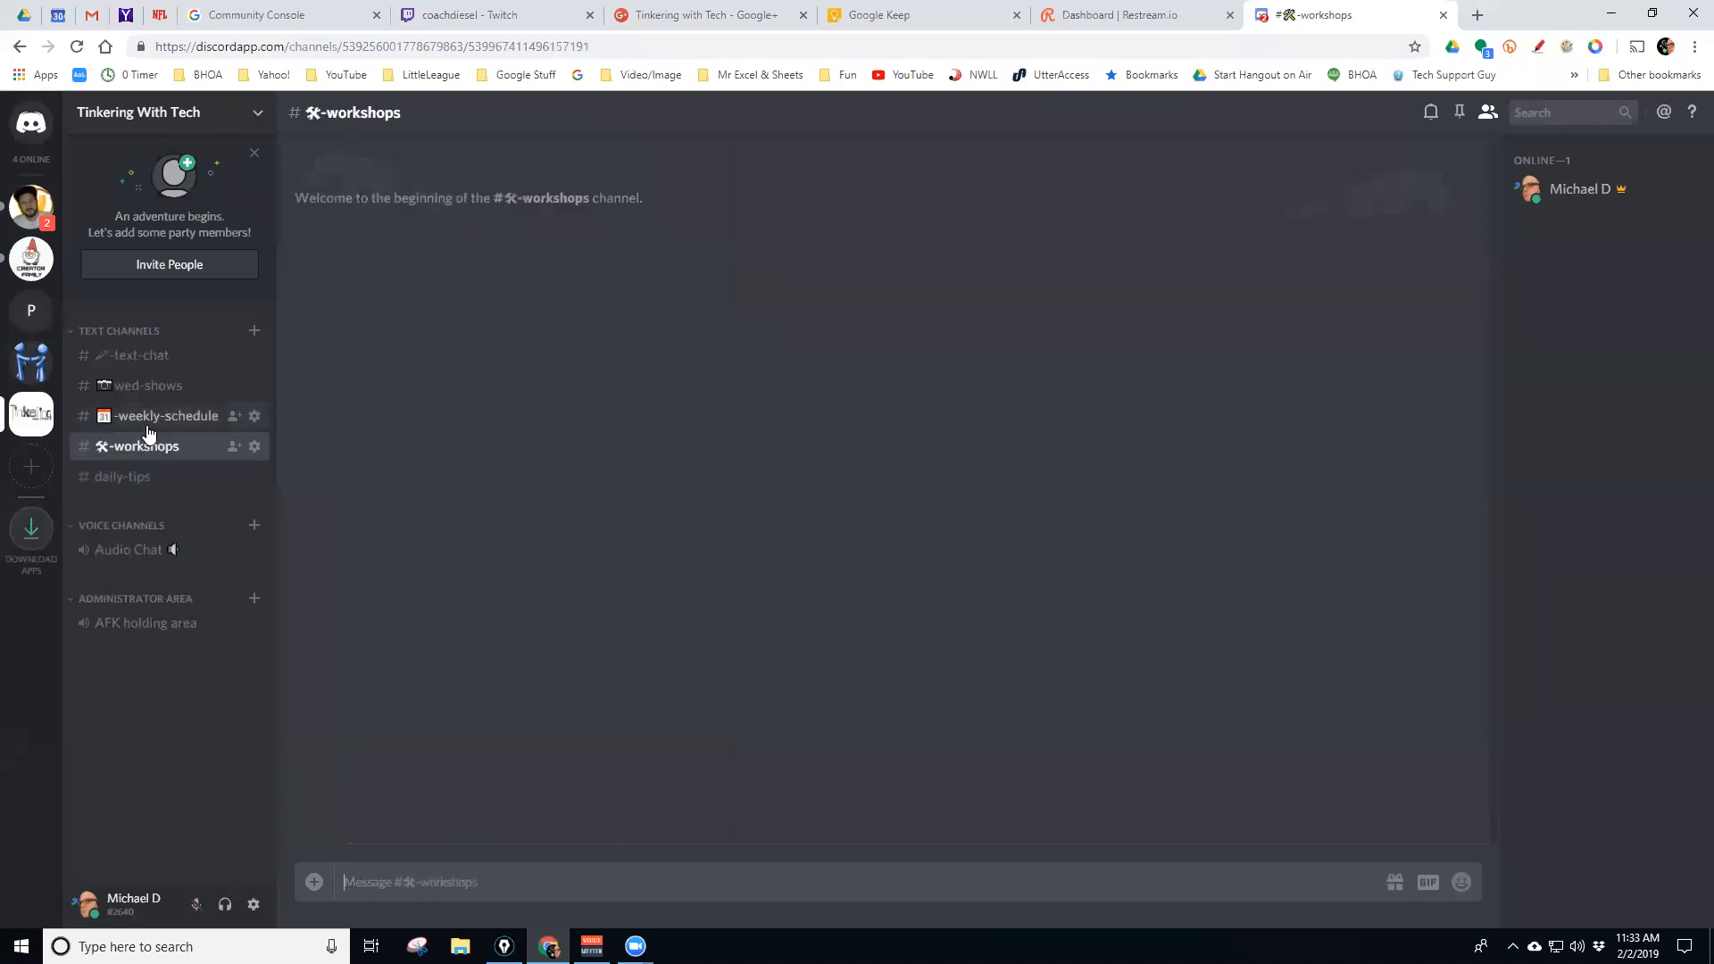
left_click(143, 416)
left_click(138, 391)
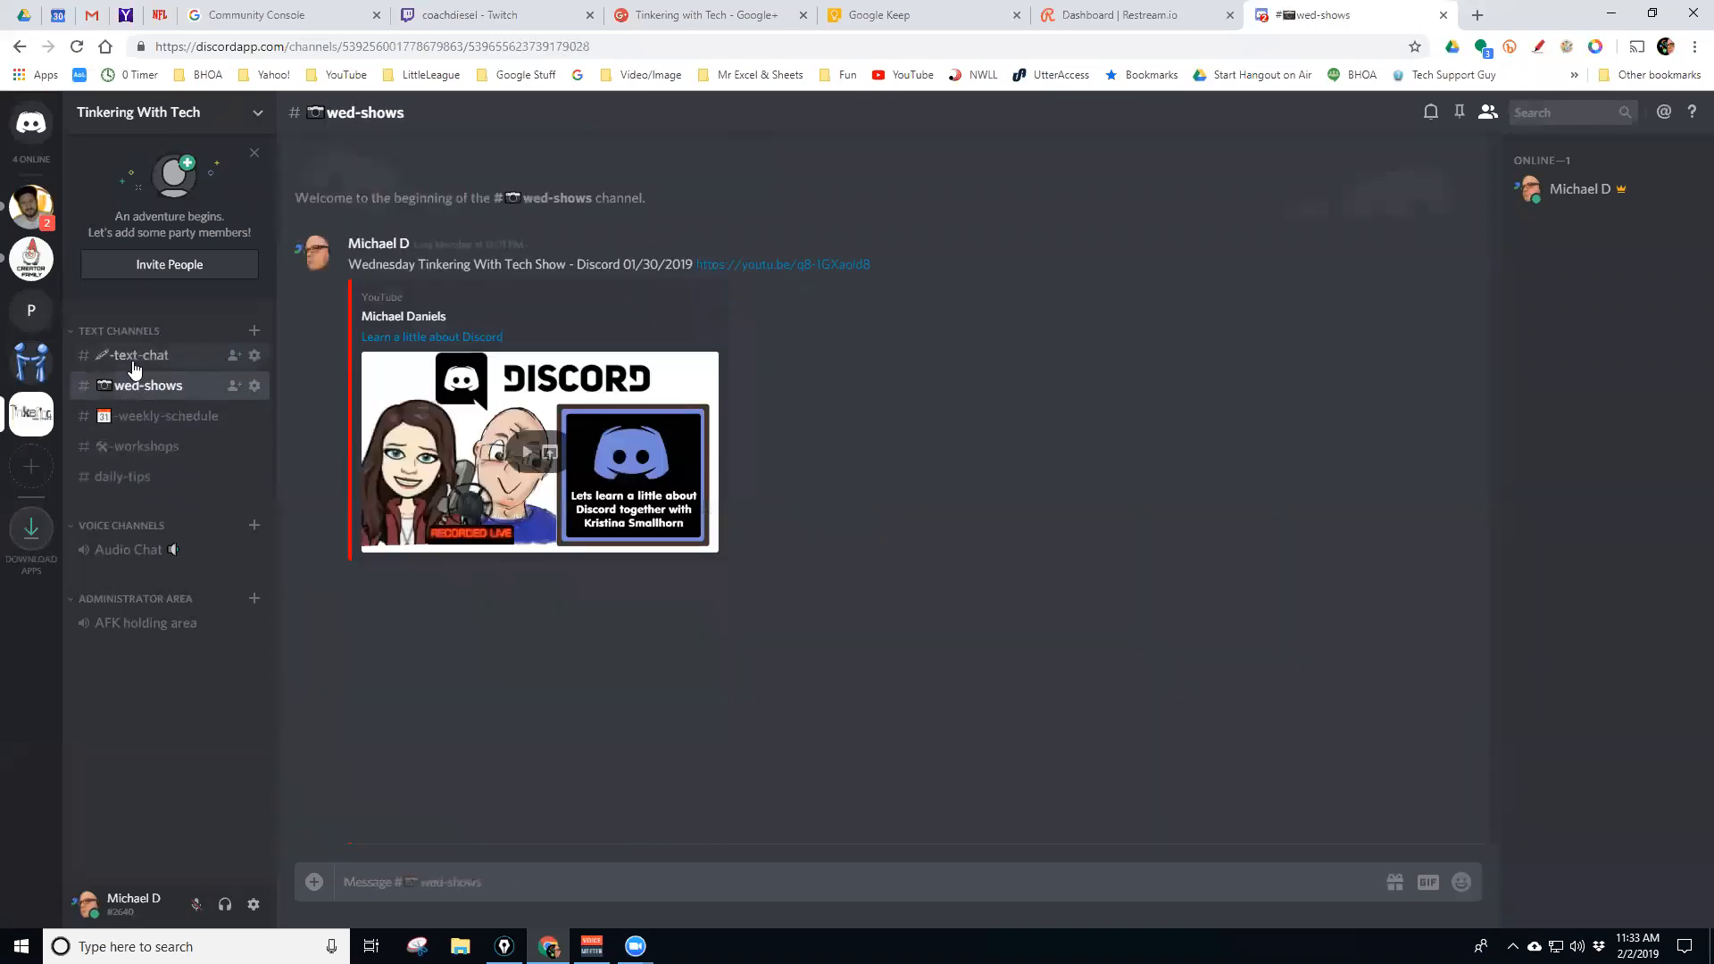
left_click(134, 355)
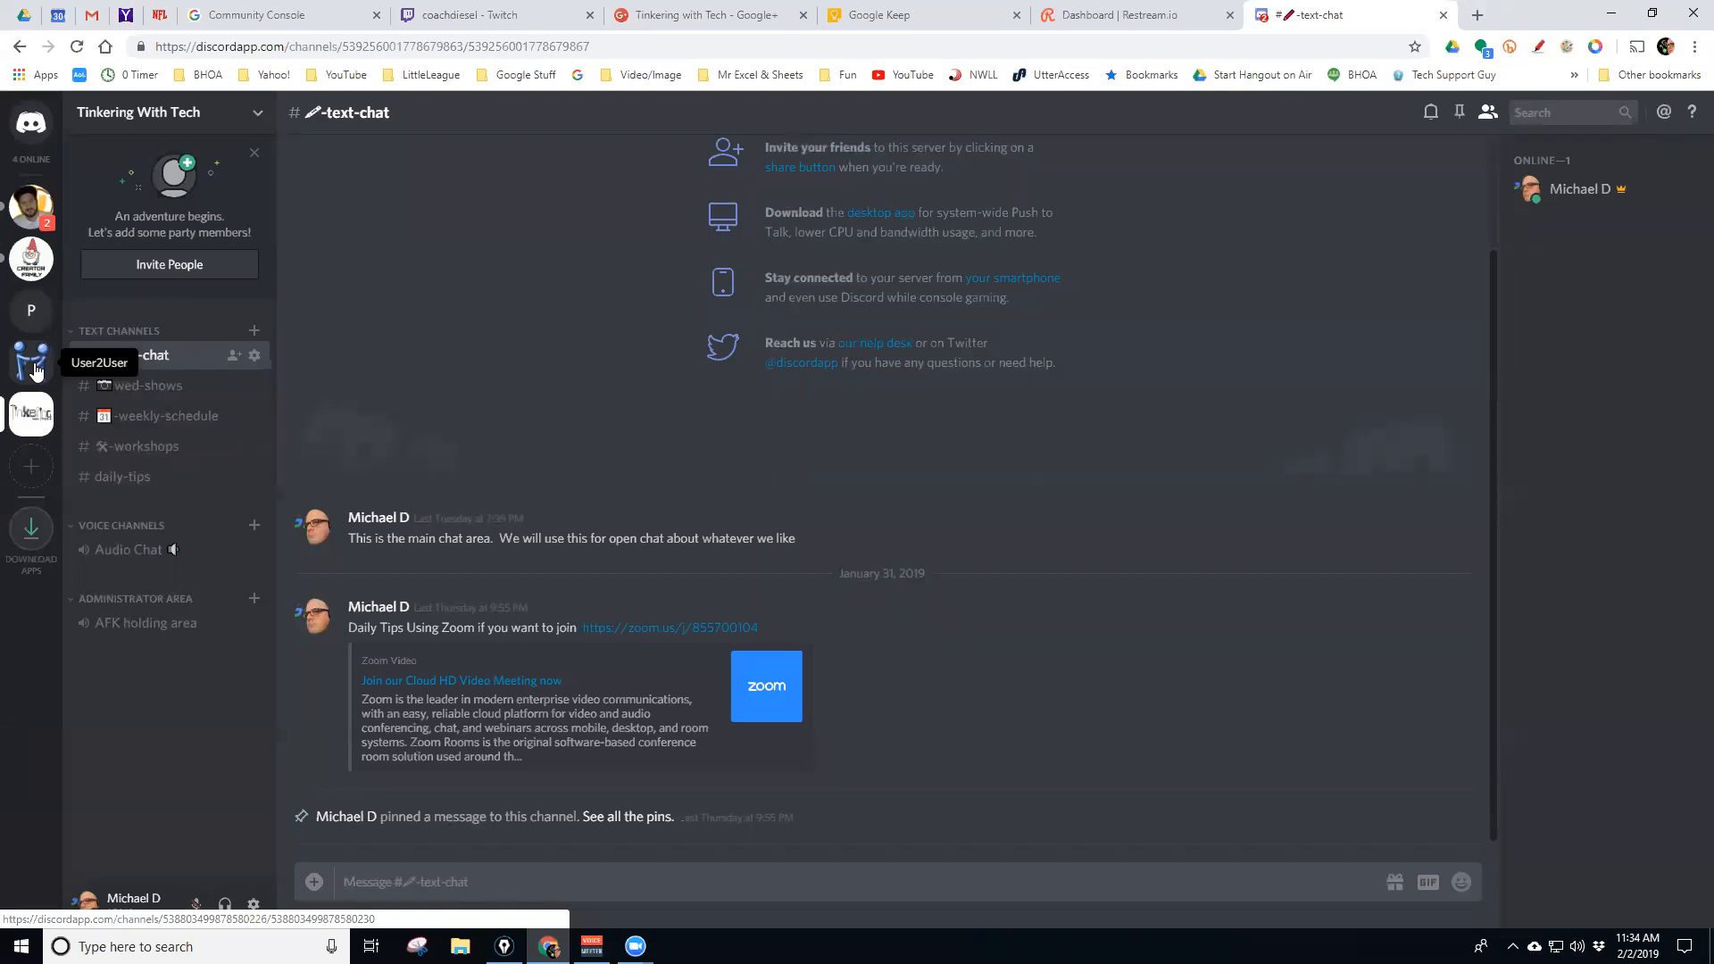
Back in User2User, invite the second offline member to Tinkering With Tech
left_click(34, 366)
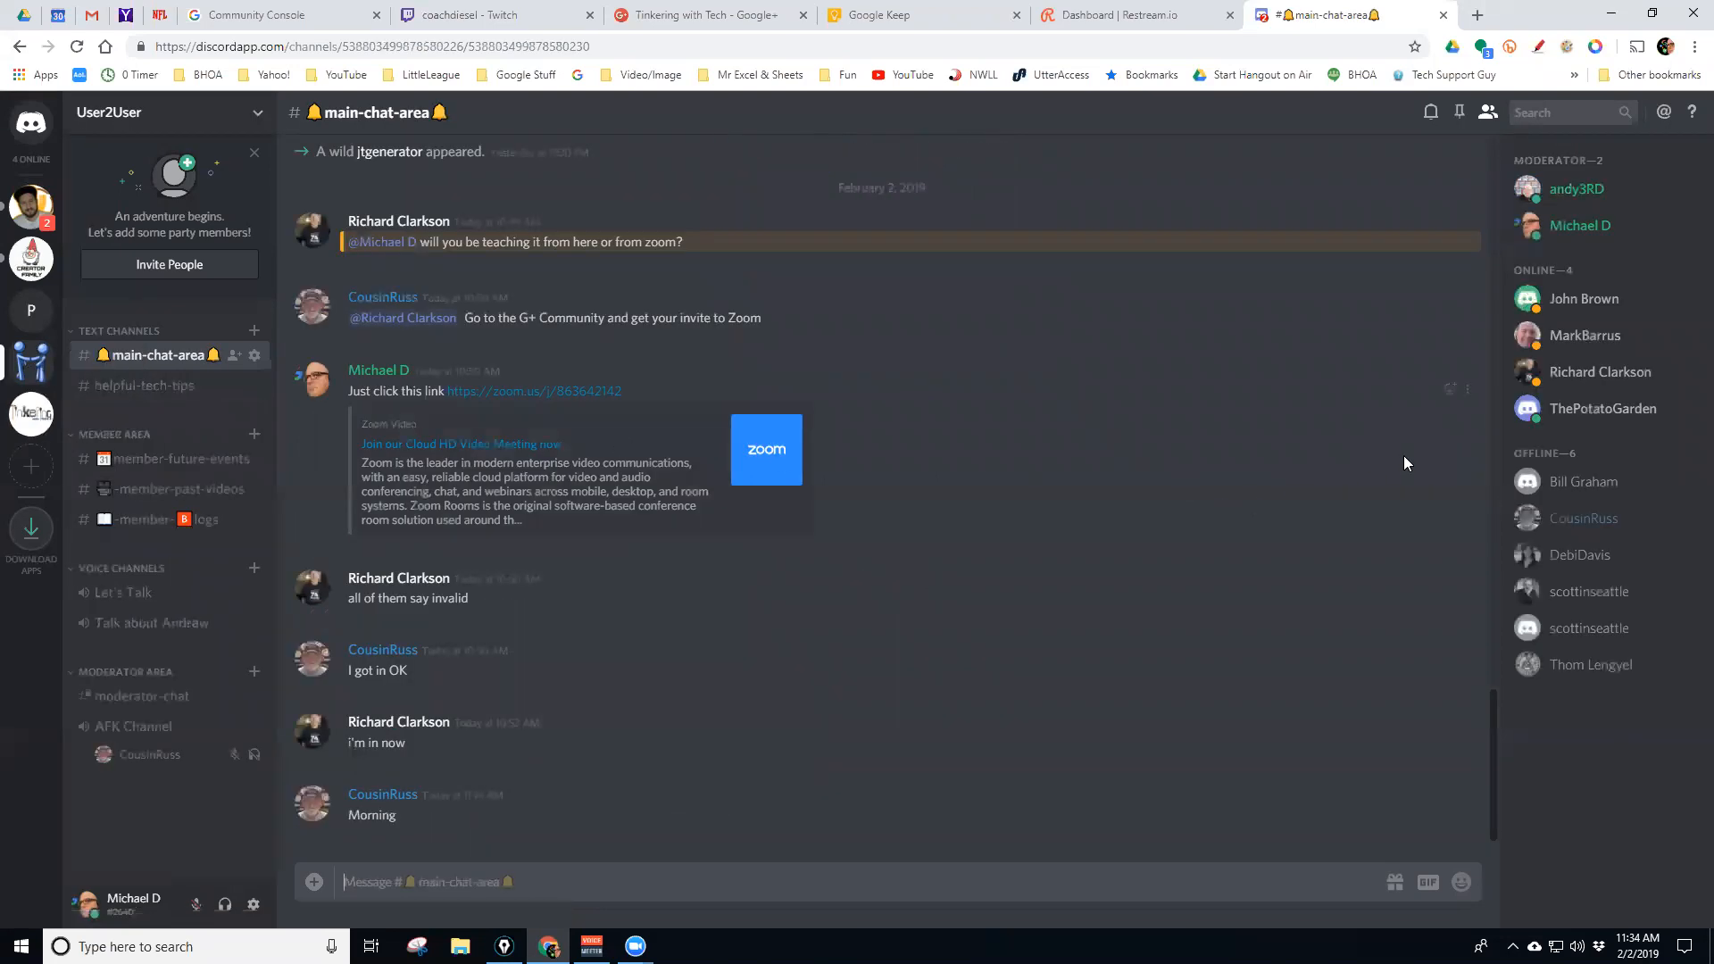
right_click(1573, 526)
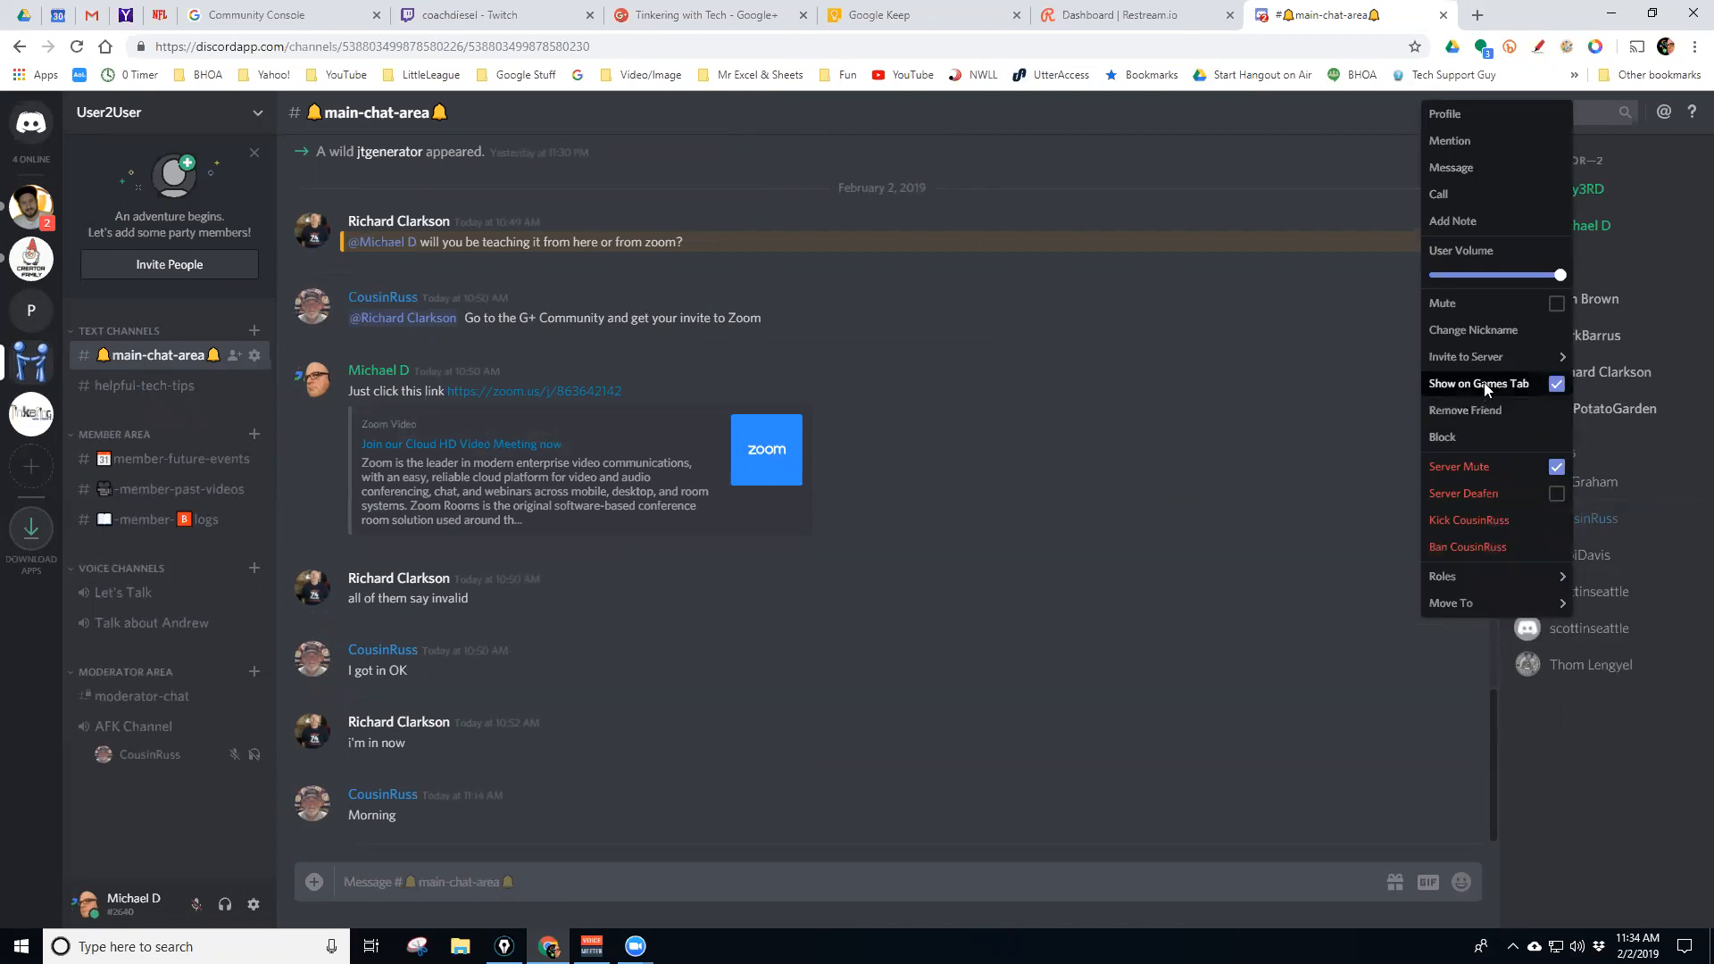
mouse_move(1488, 365)
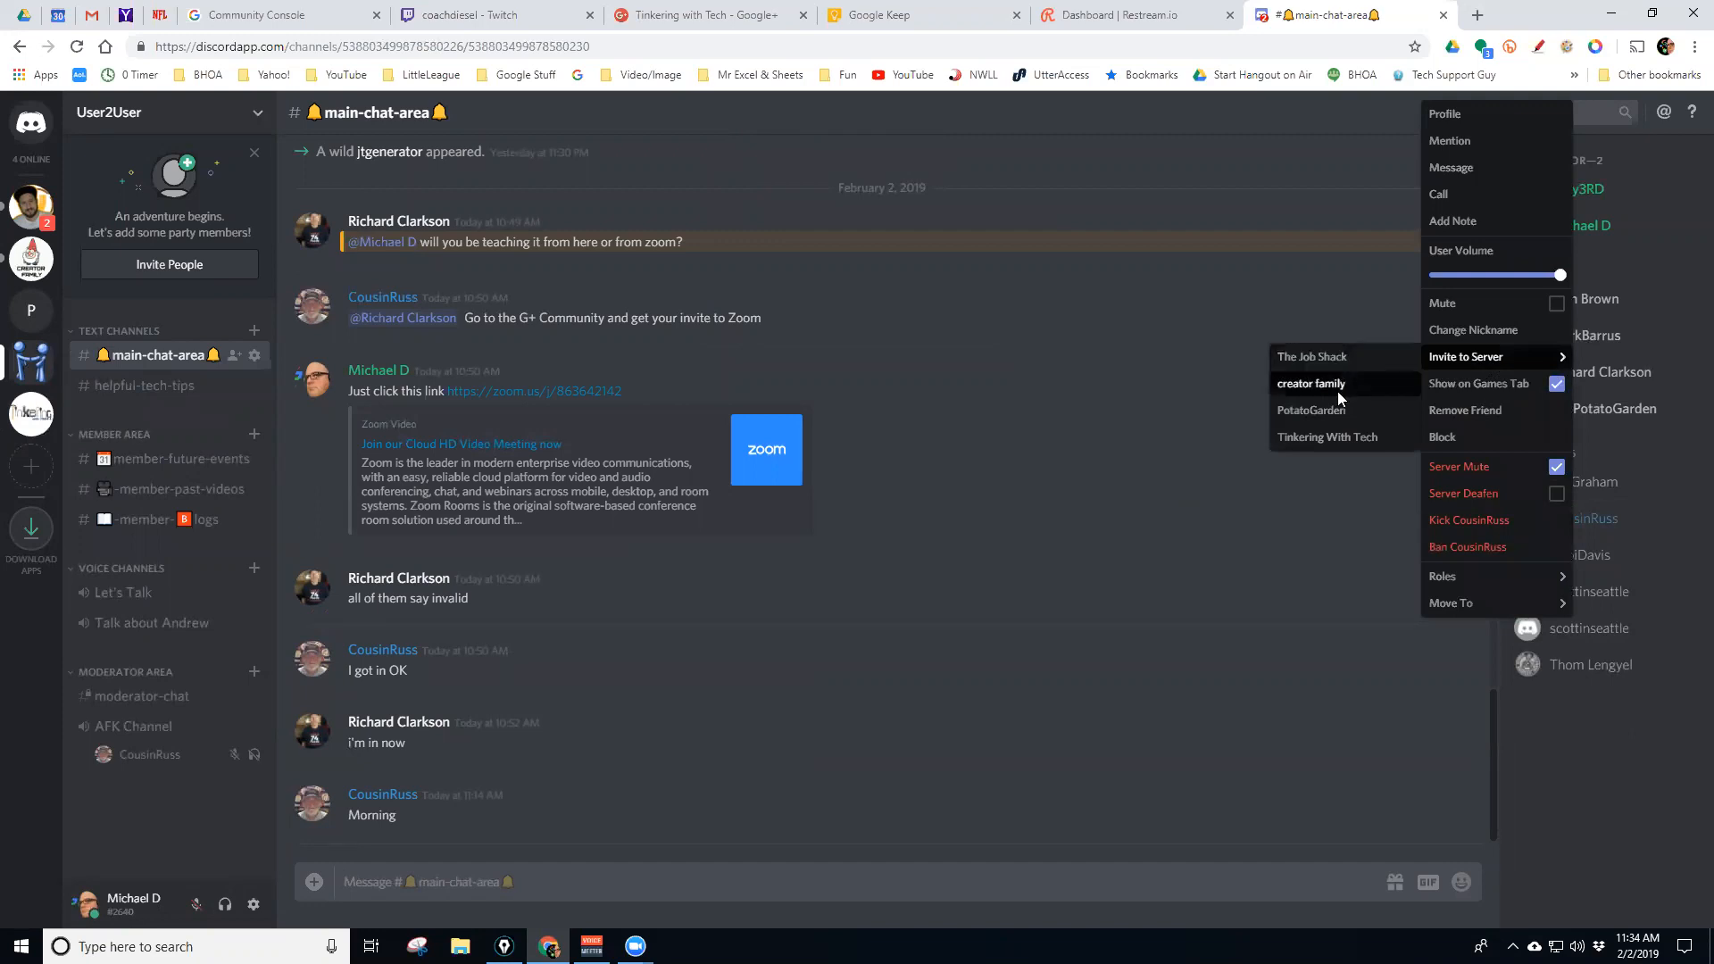
left_click(1339, 437)
left_click(1557, 792)
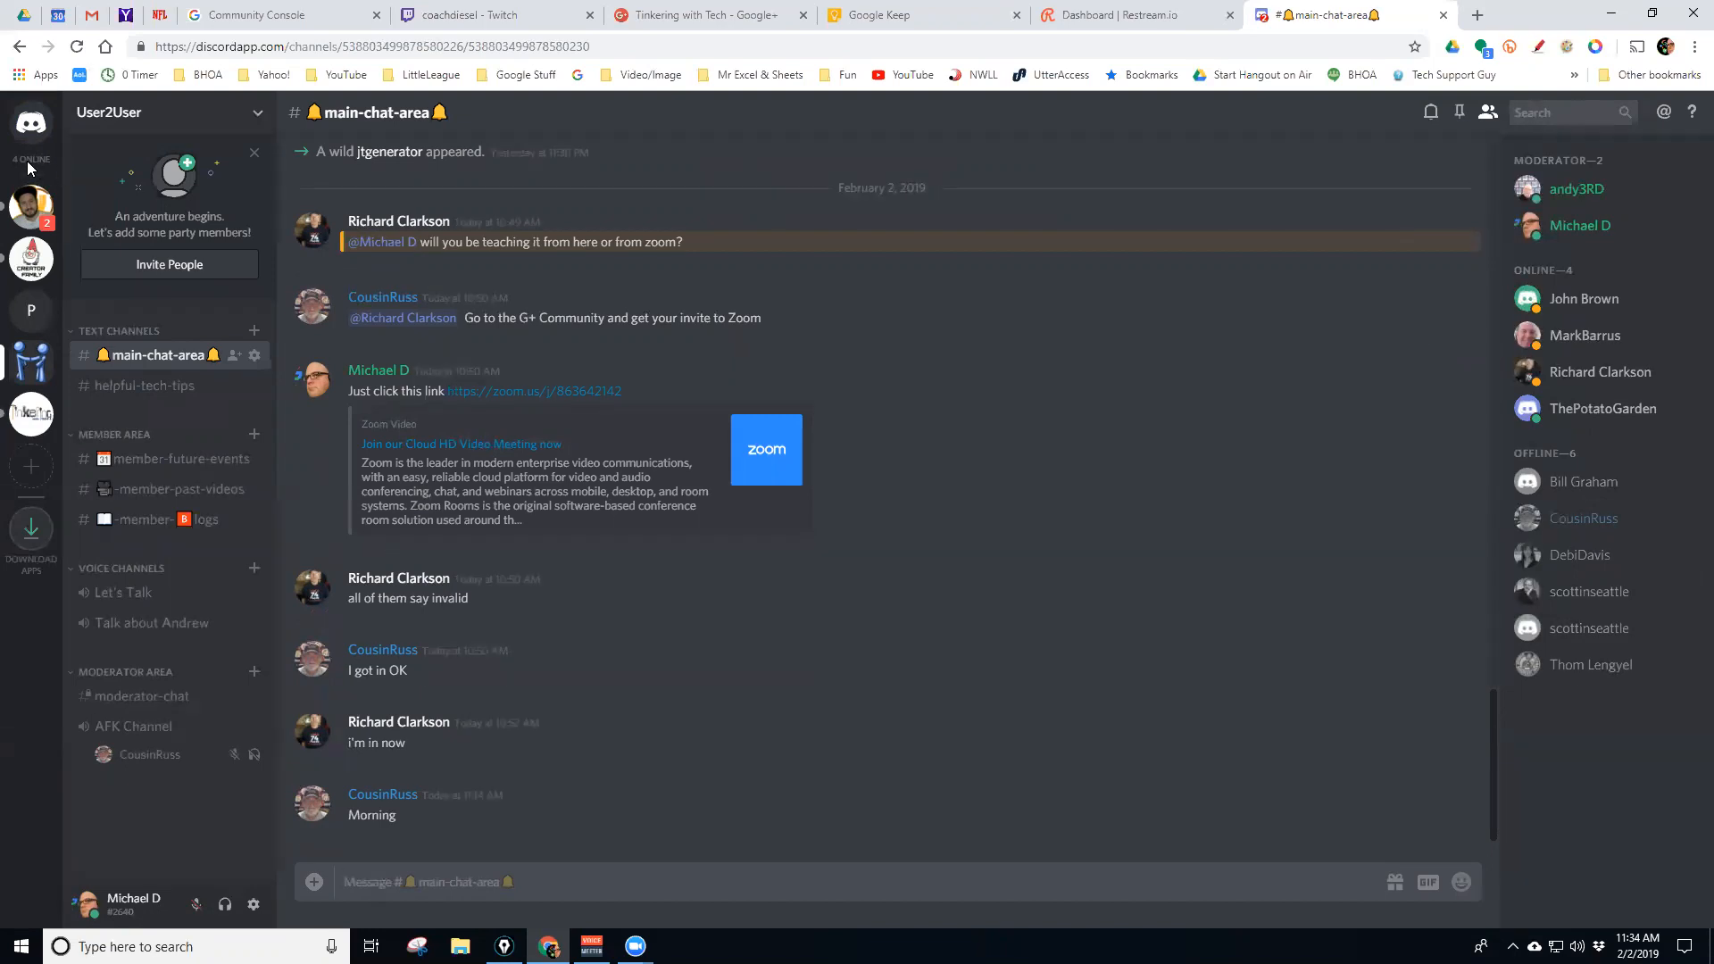
View all friends and the Pending requests tab on Home, then return to User2User
left_click(35, 432)
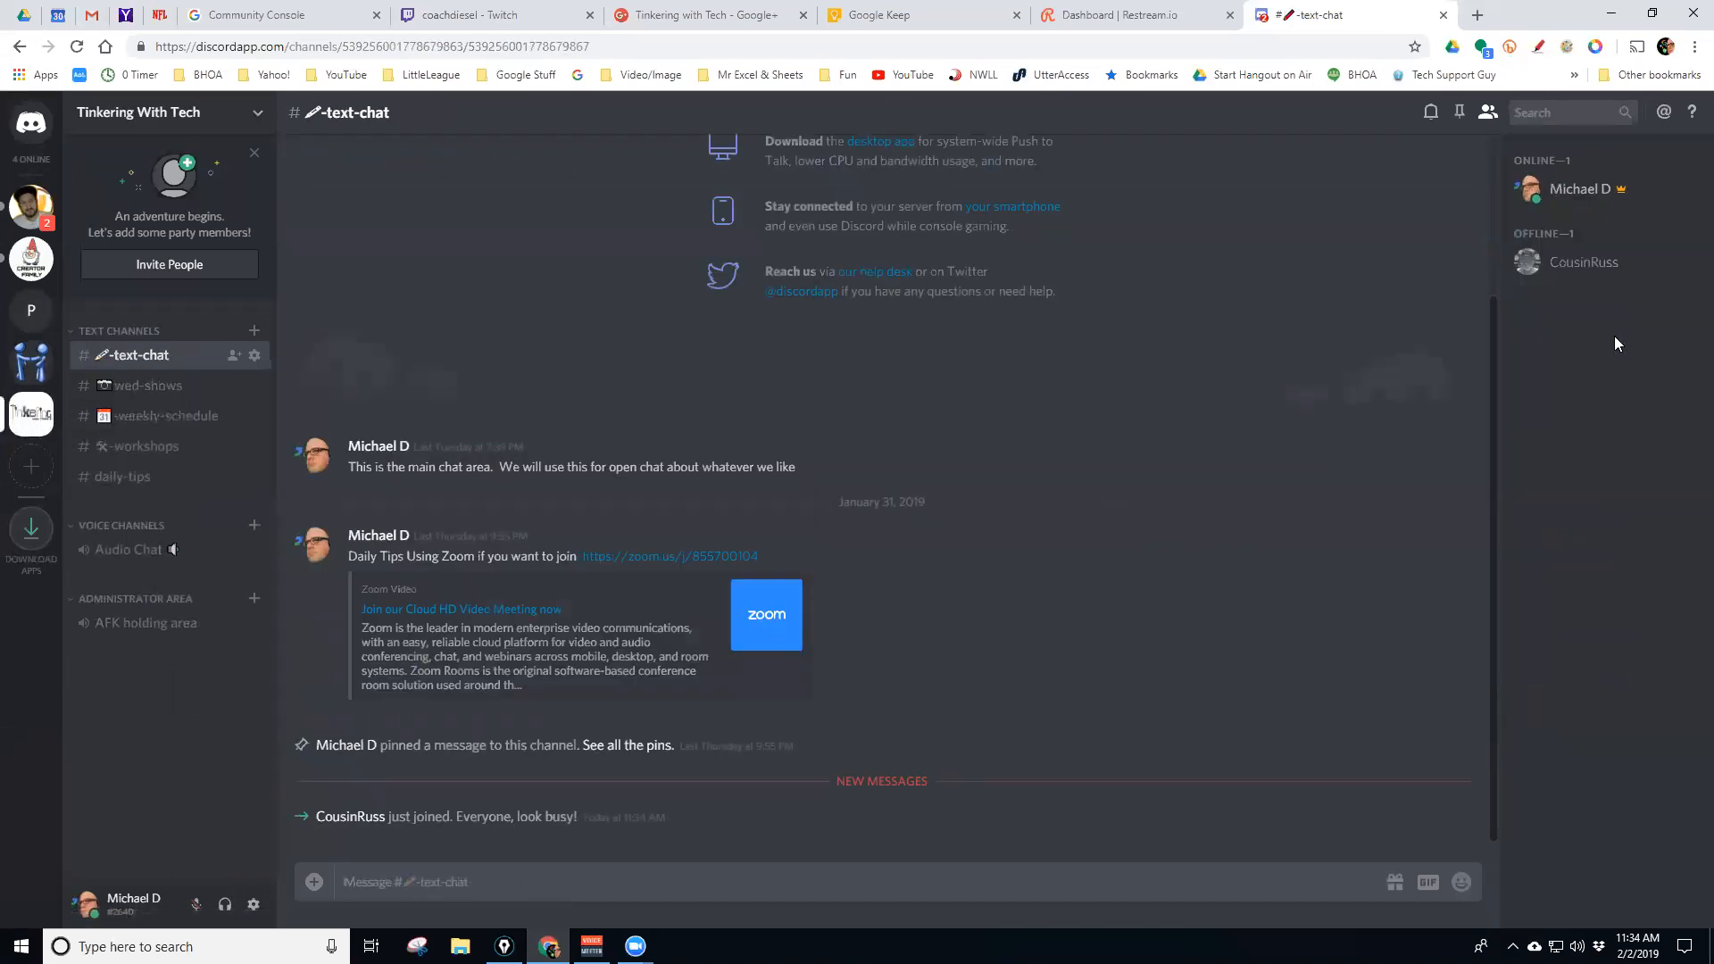
left_click(28, 134)
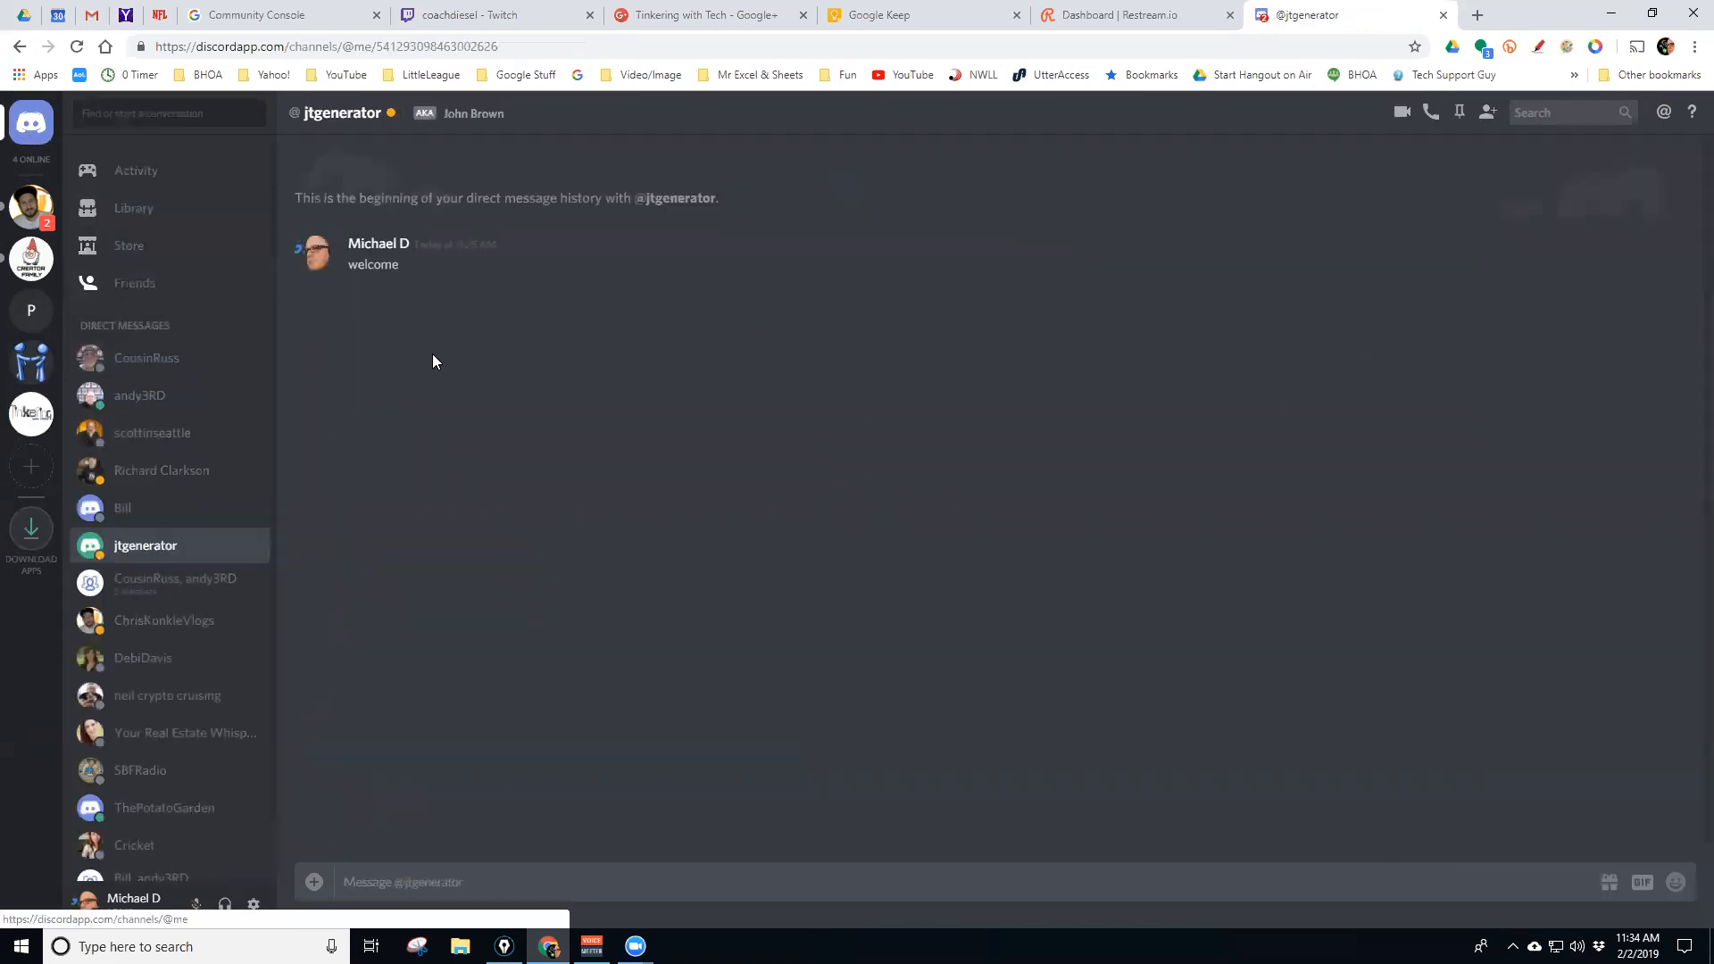
left_click(141, 284)
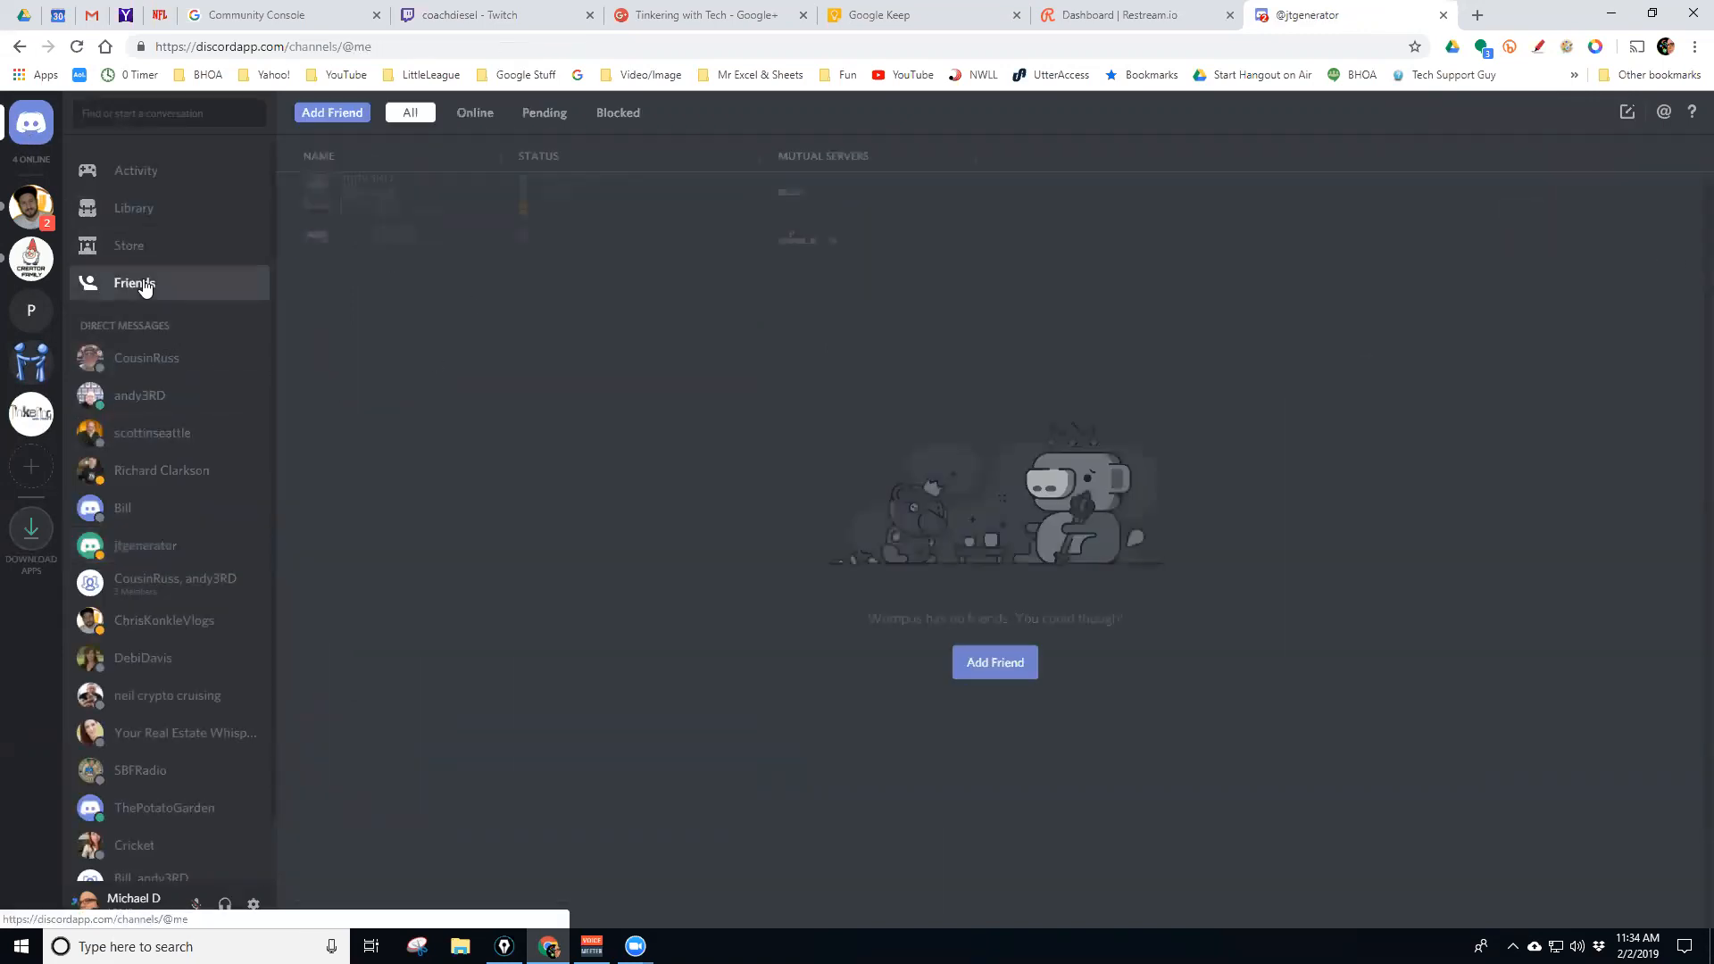
left_click(545, 114)
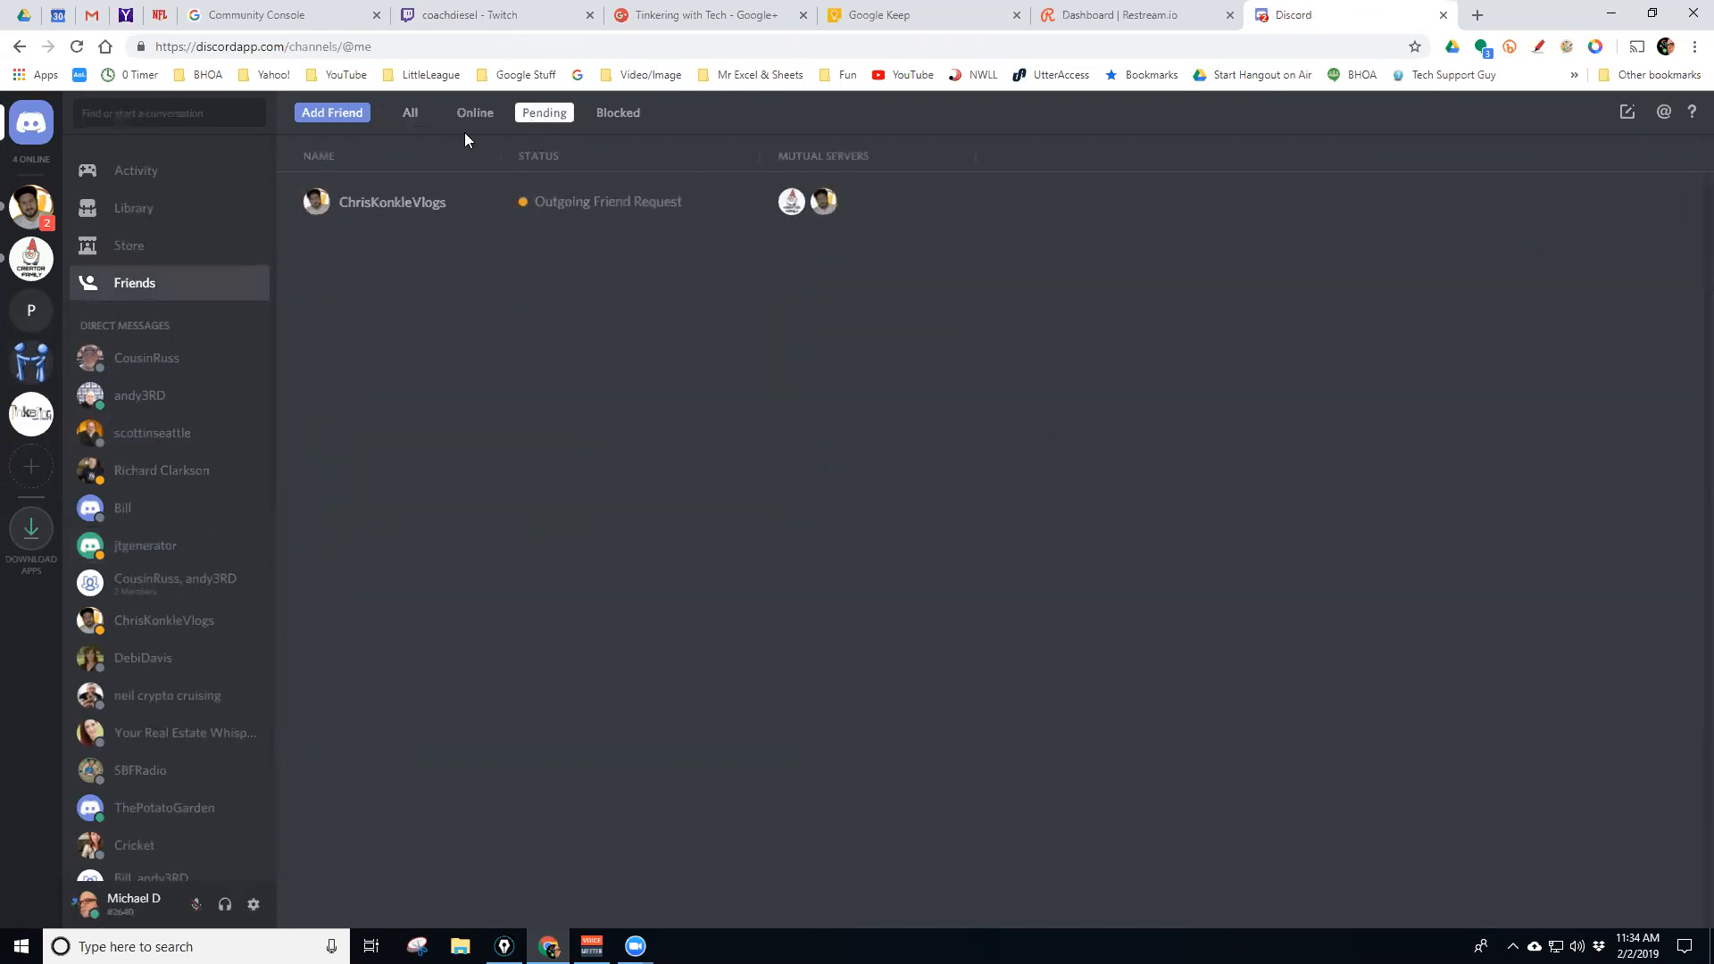
left_click(411, 116)
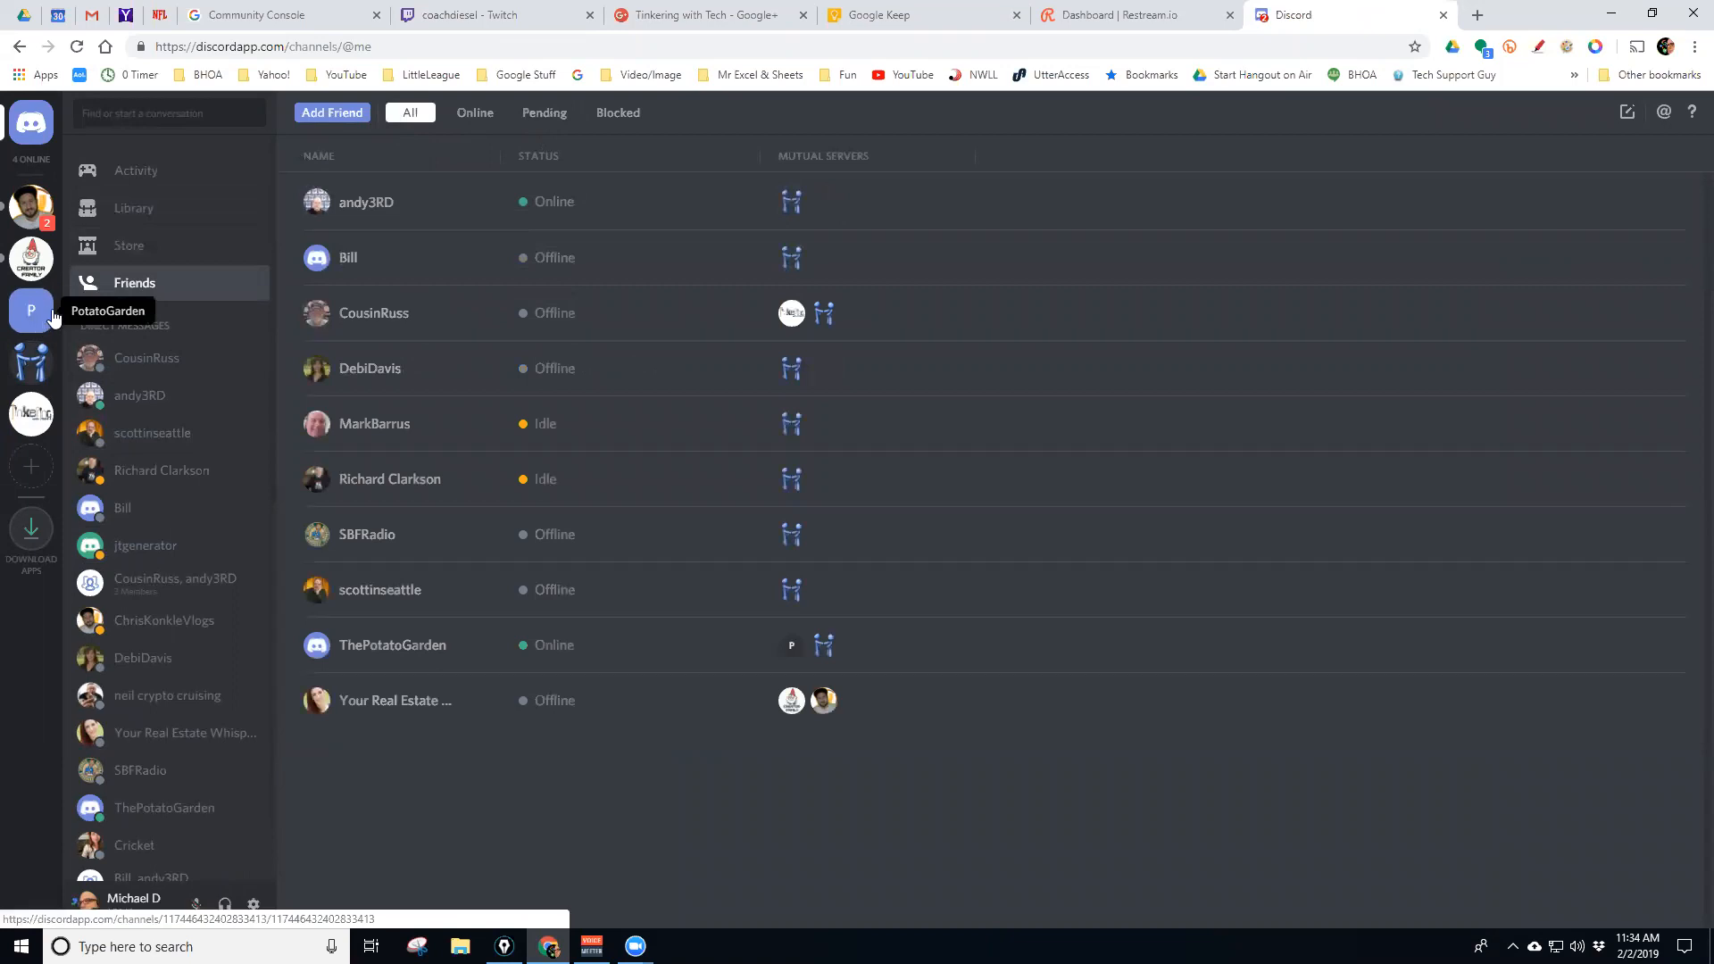
left_click(34, 359)
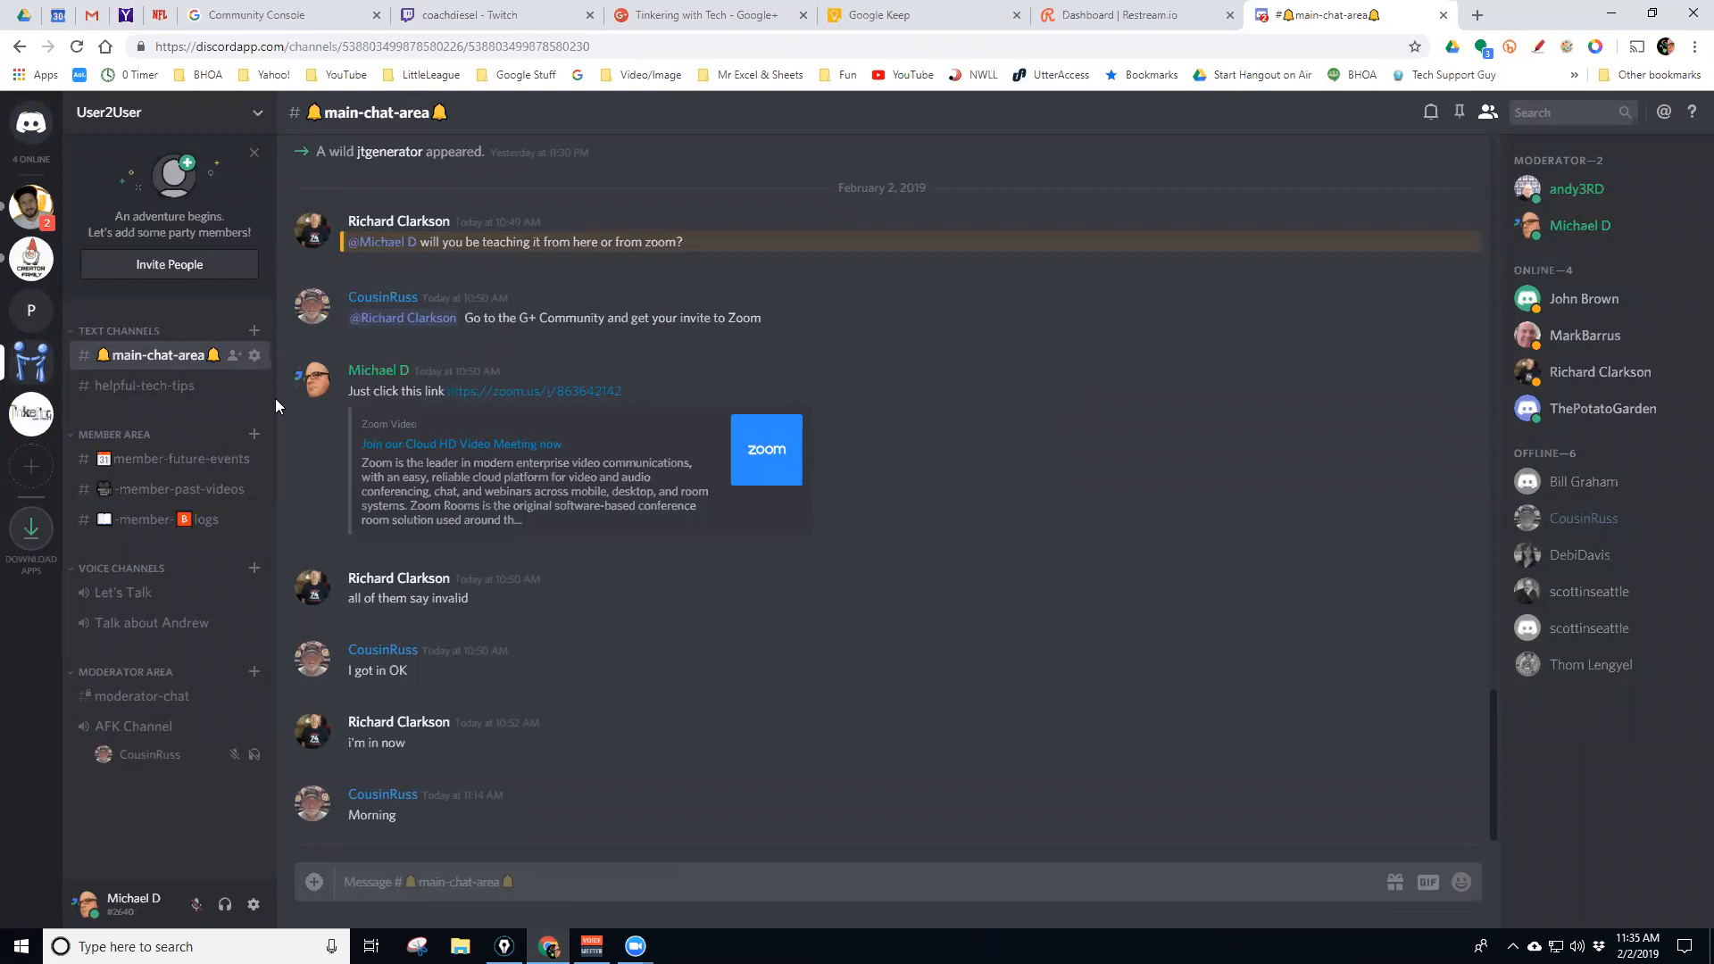
Review Tinkering With Tech's Invite People friend list and invite link, then close the window
left_click(45, 419)
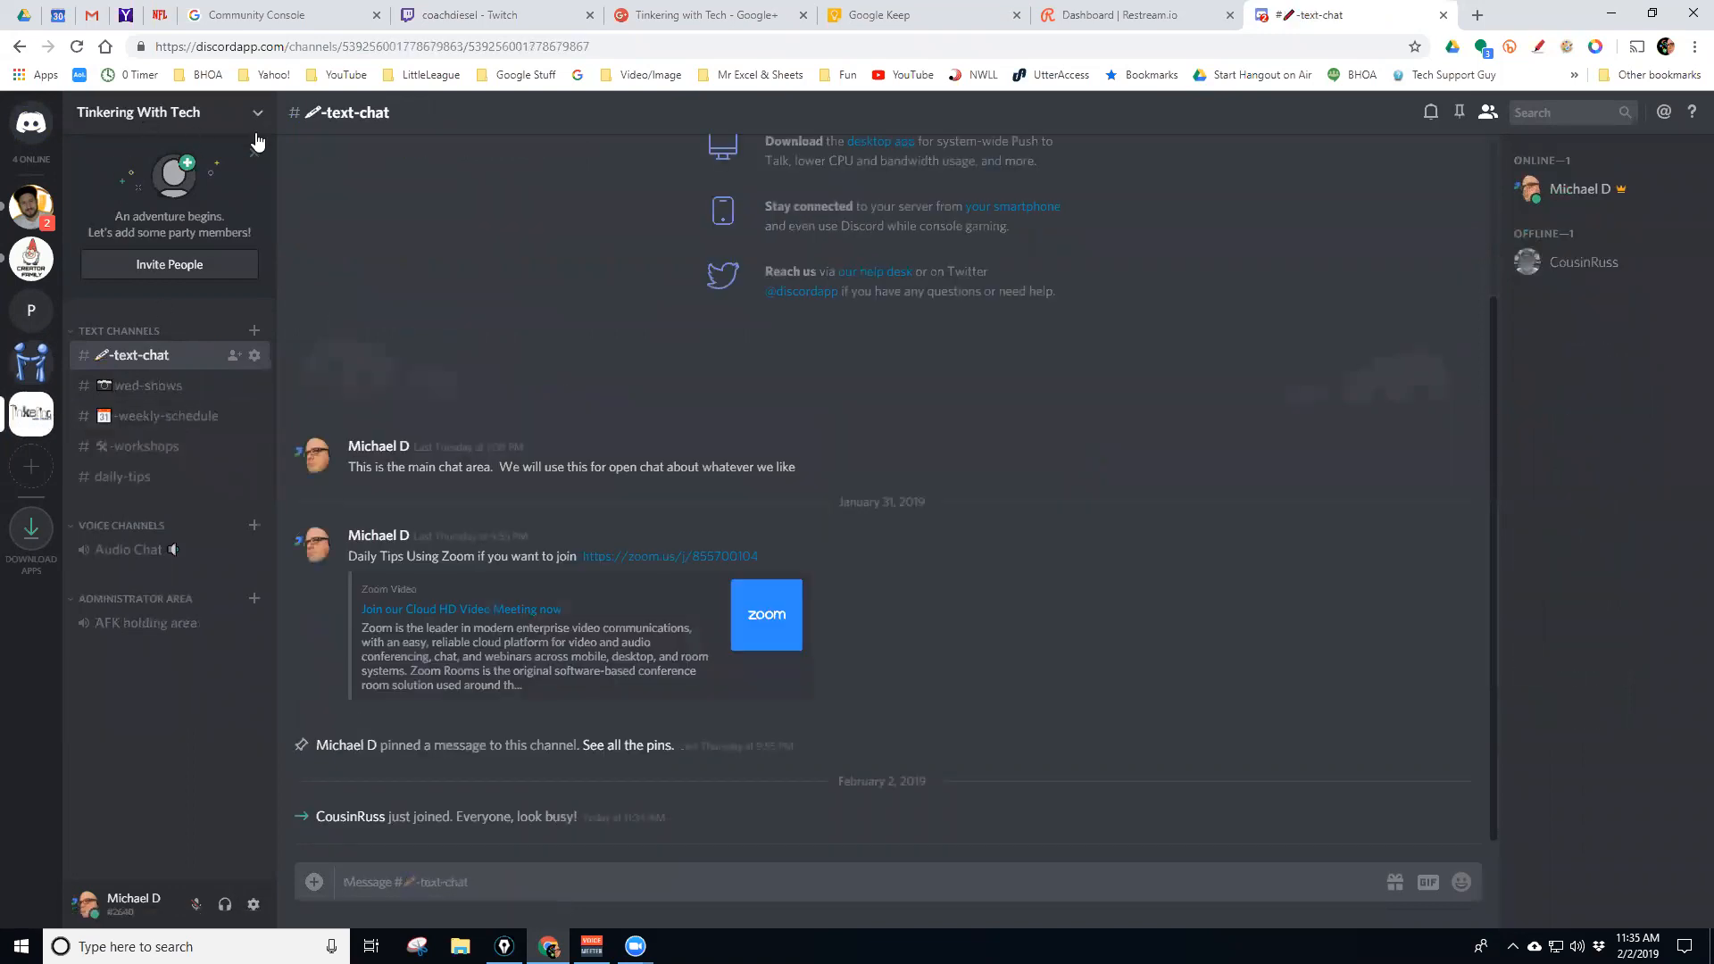
left_click(162, 264)
scroll(887, 476, "down", 4)
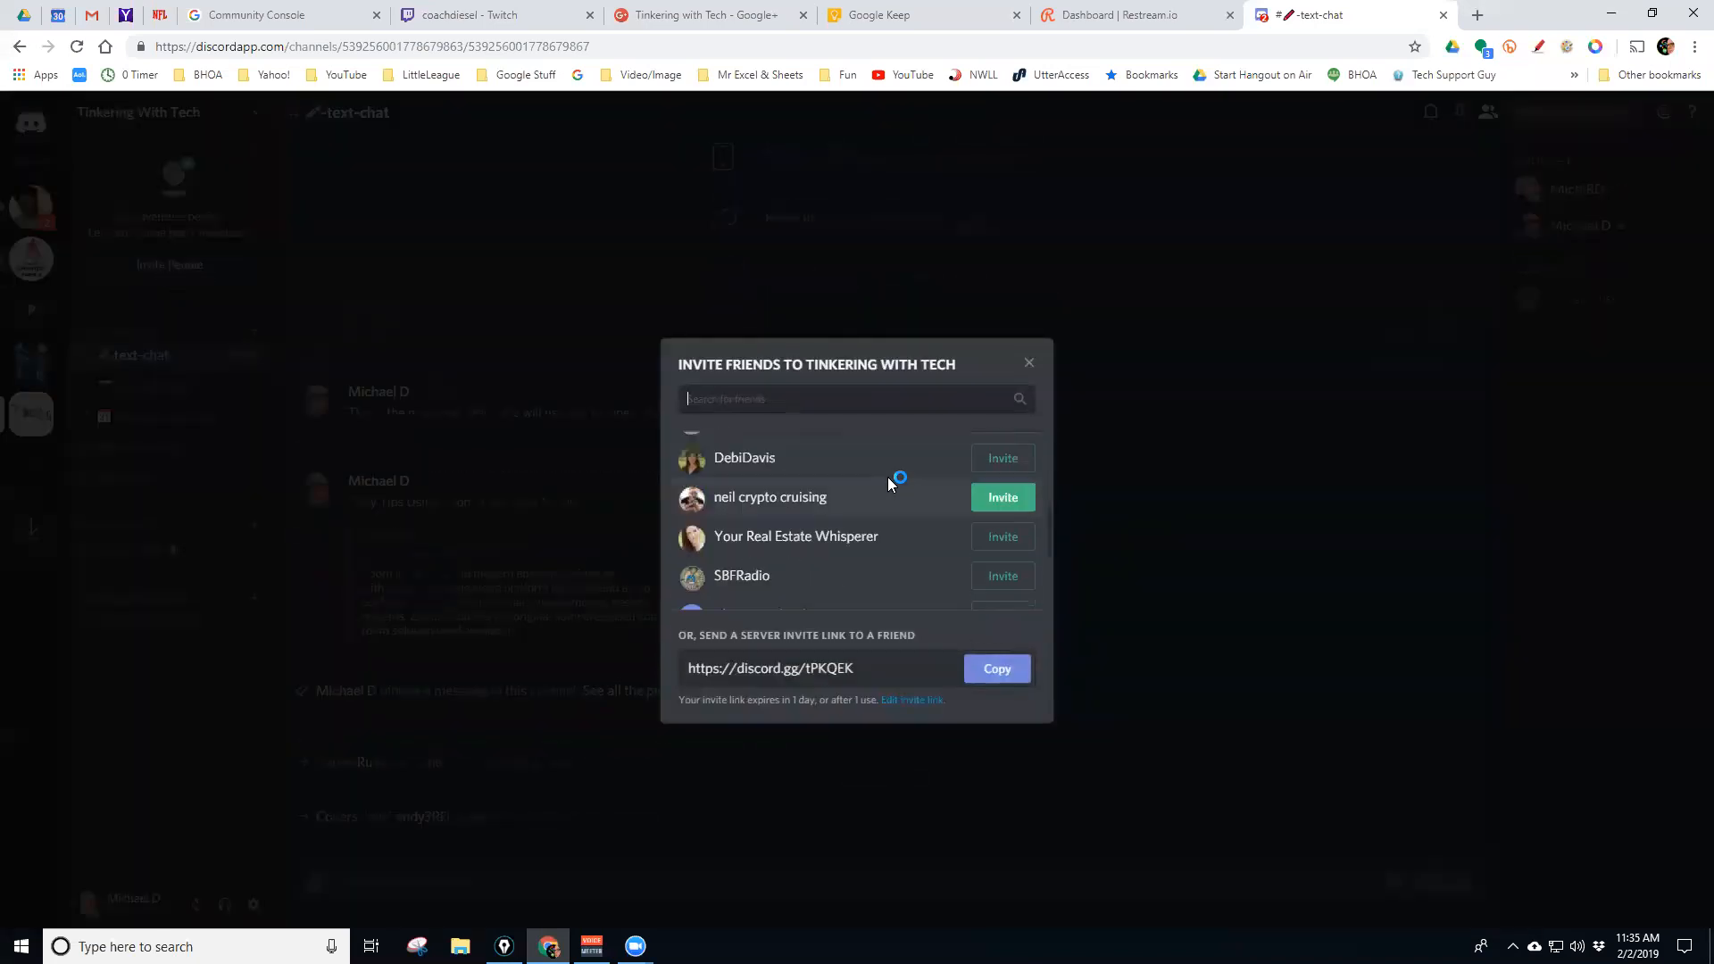
scroll(887, 477, "down", 3)
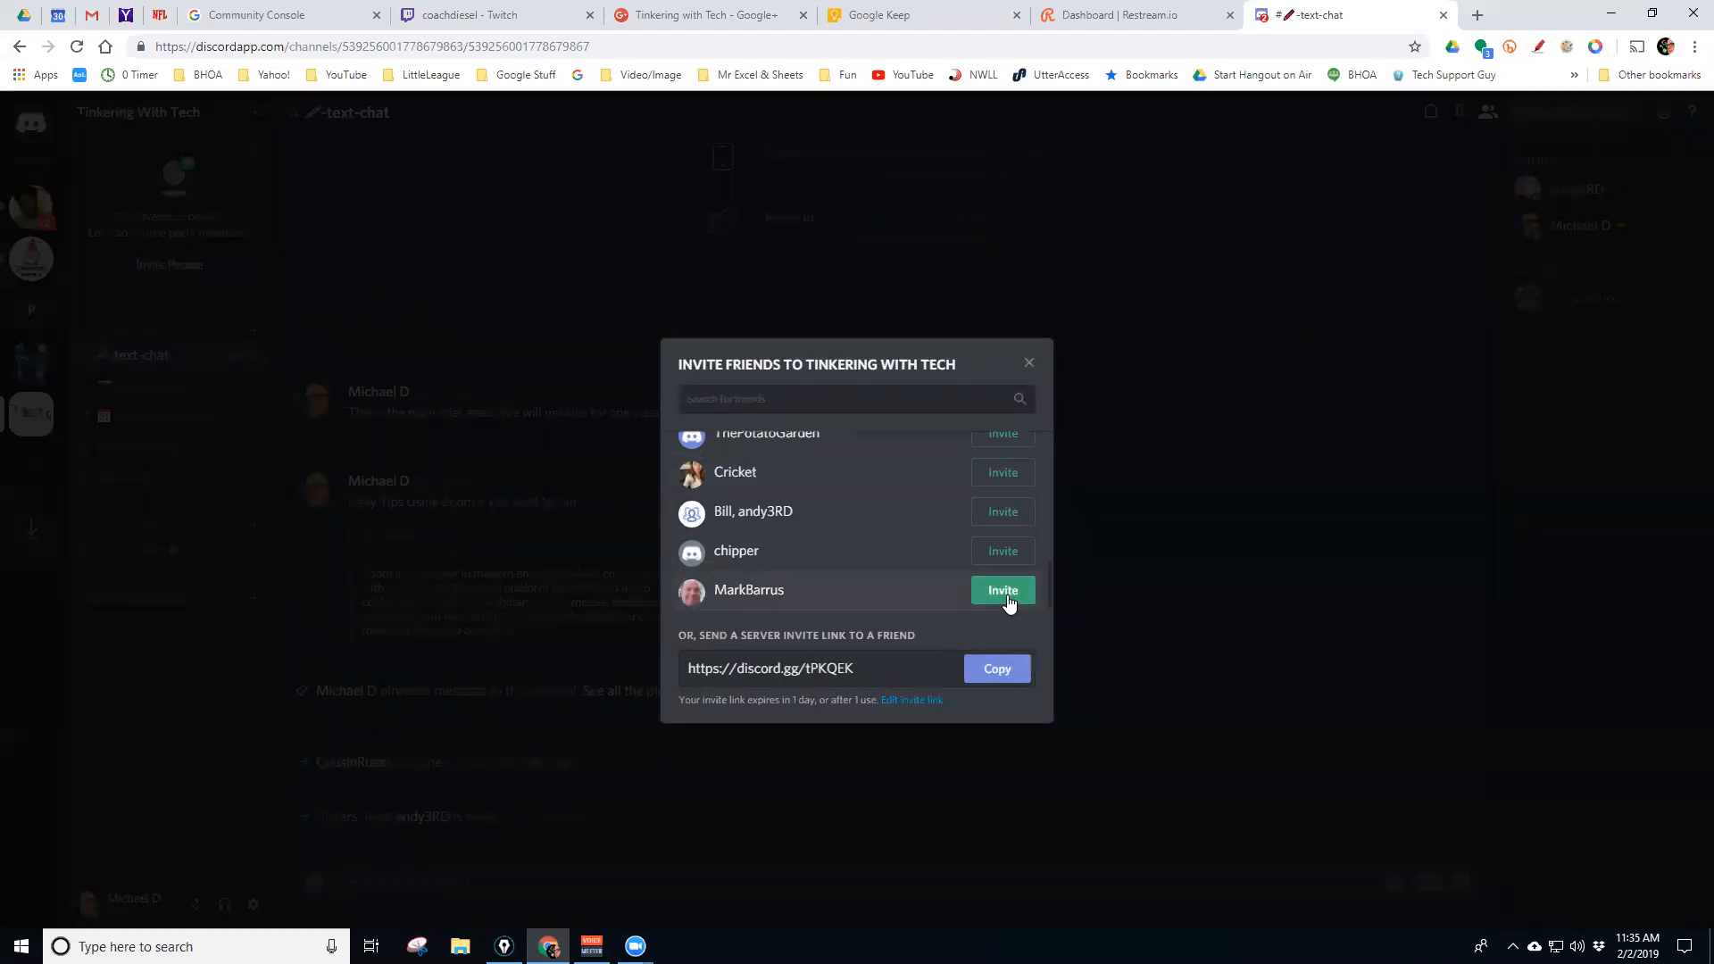
left_click(879, 675)
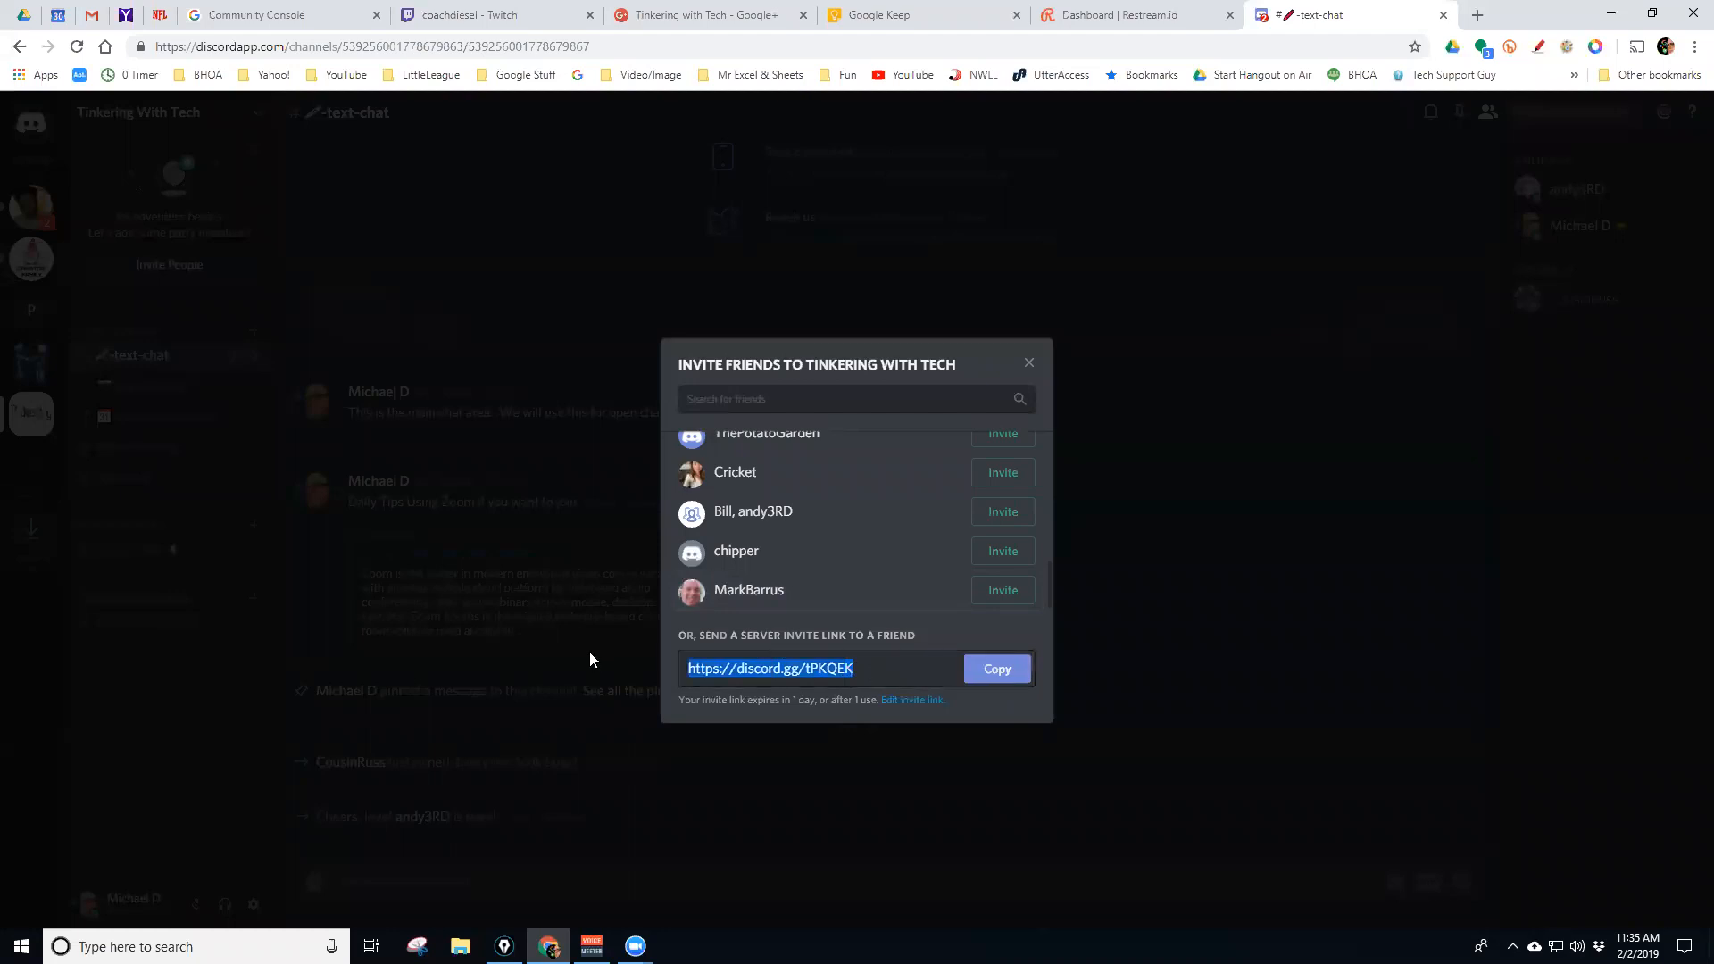
left_click(1201, 573)
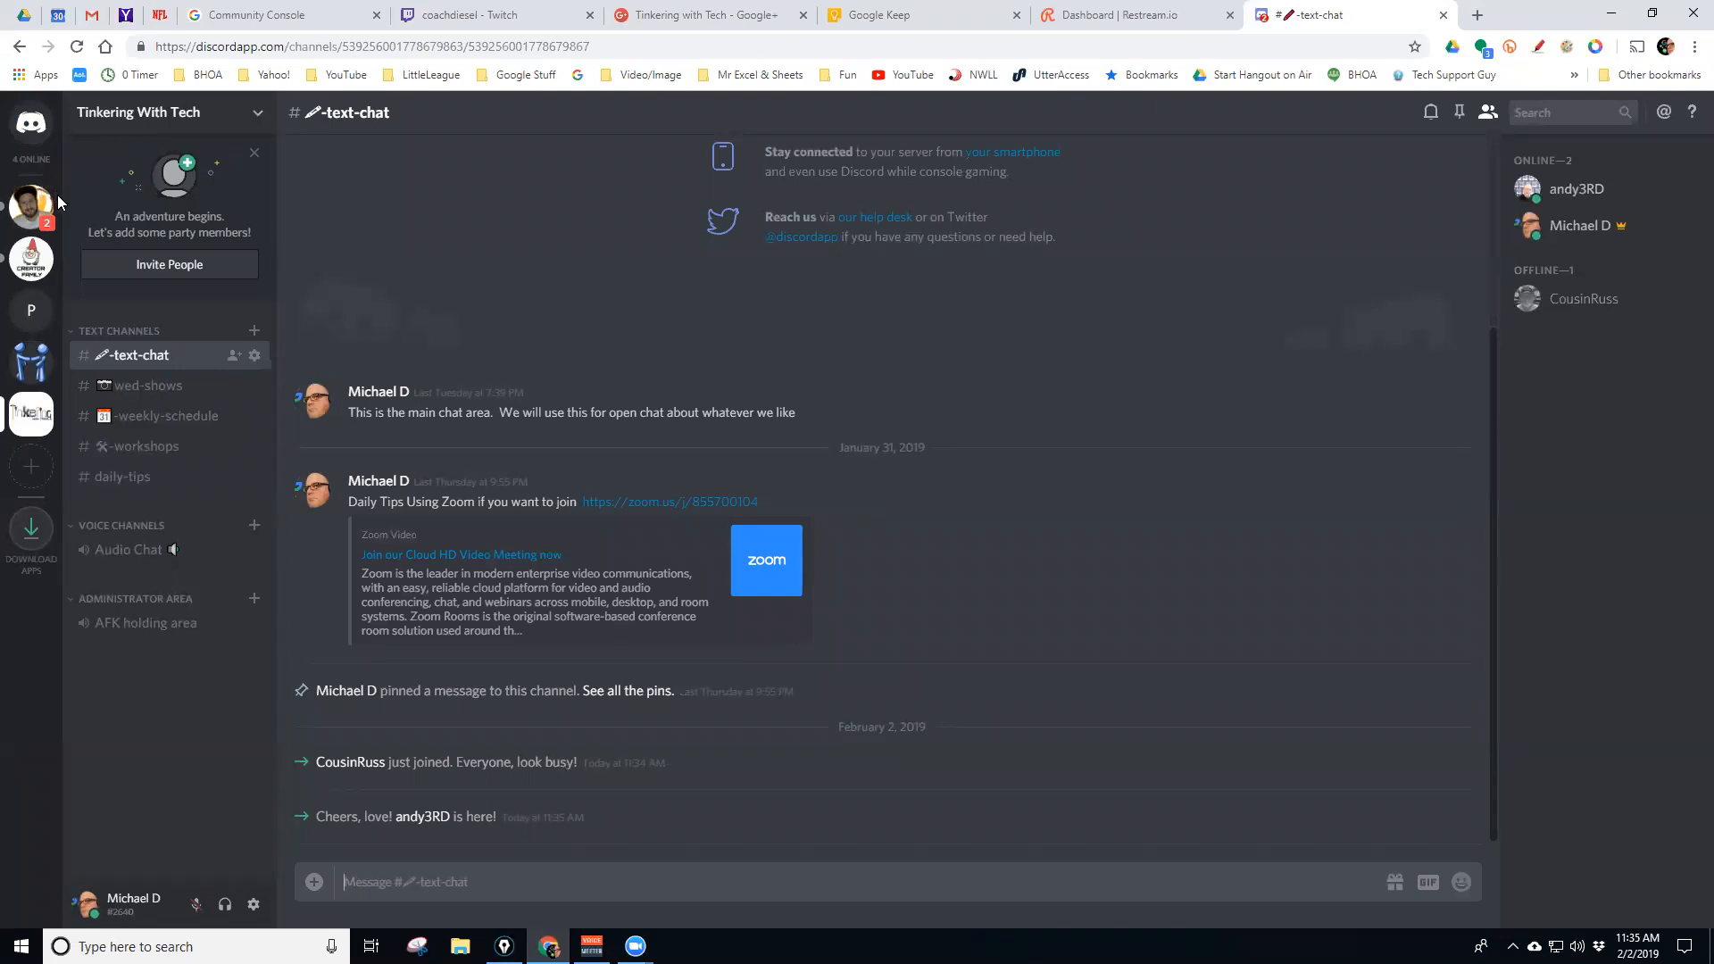
Switch between User2User and Tinkering With Tech, ending on User2User's main-chat-area
left_click(29, 381)
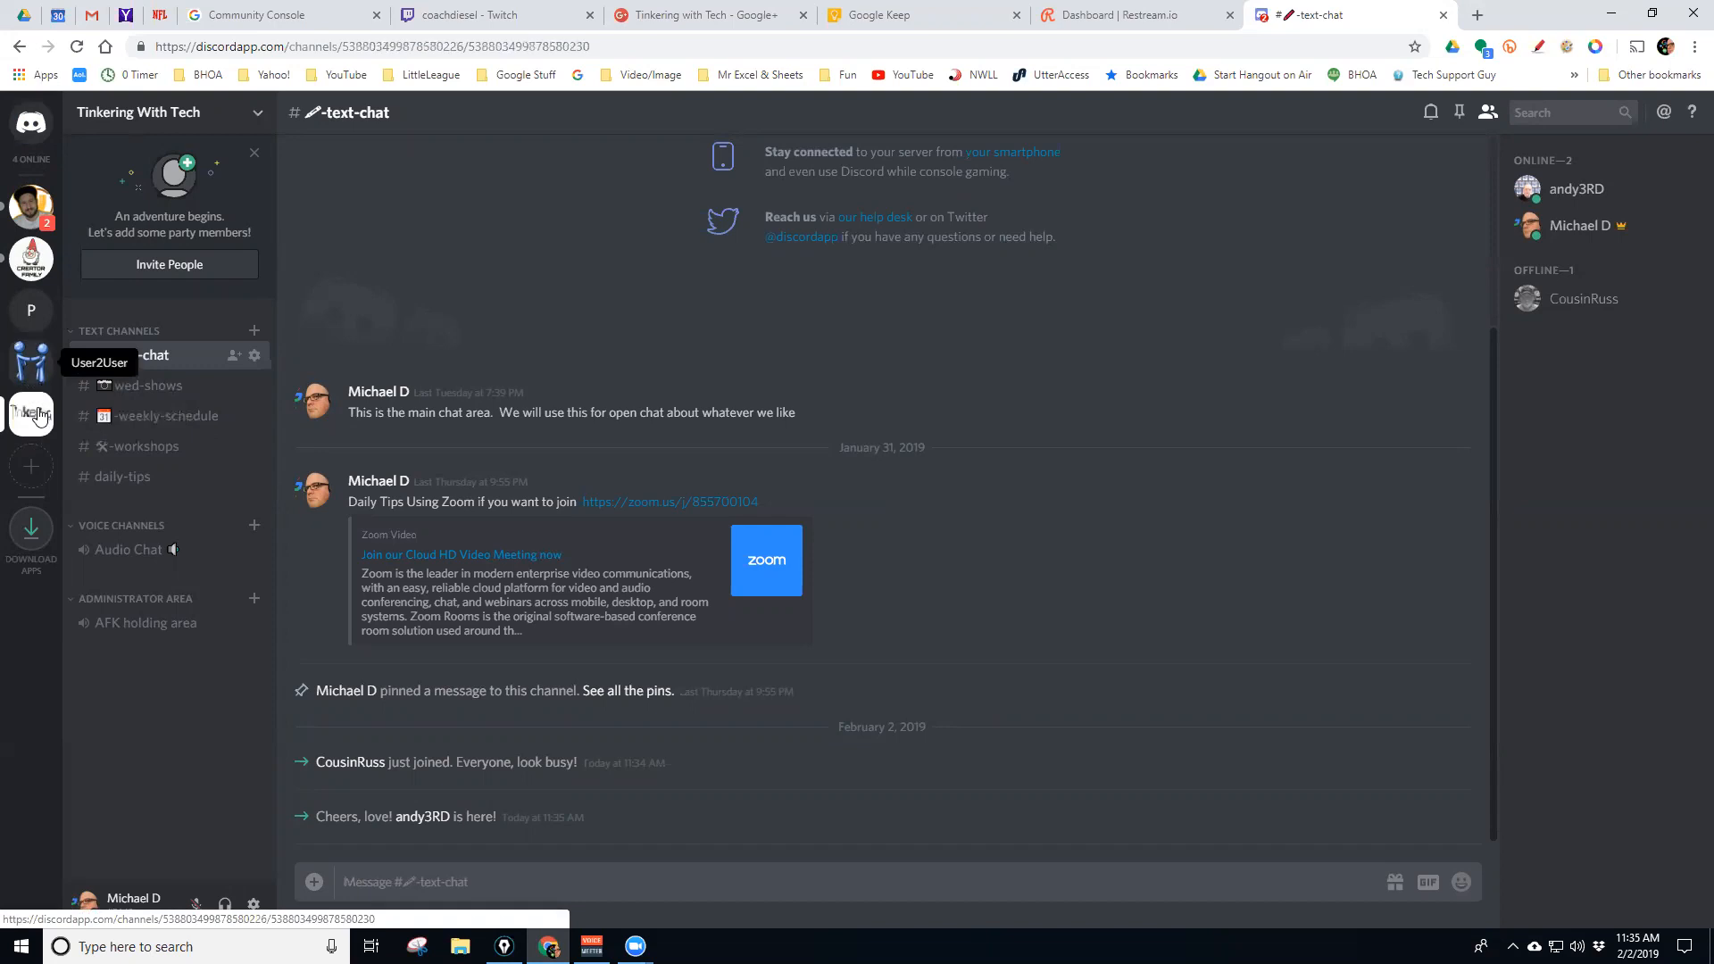
left_click(25, 417)
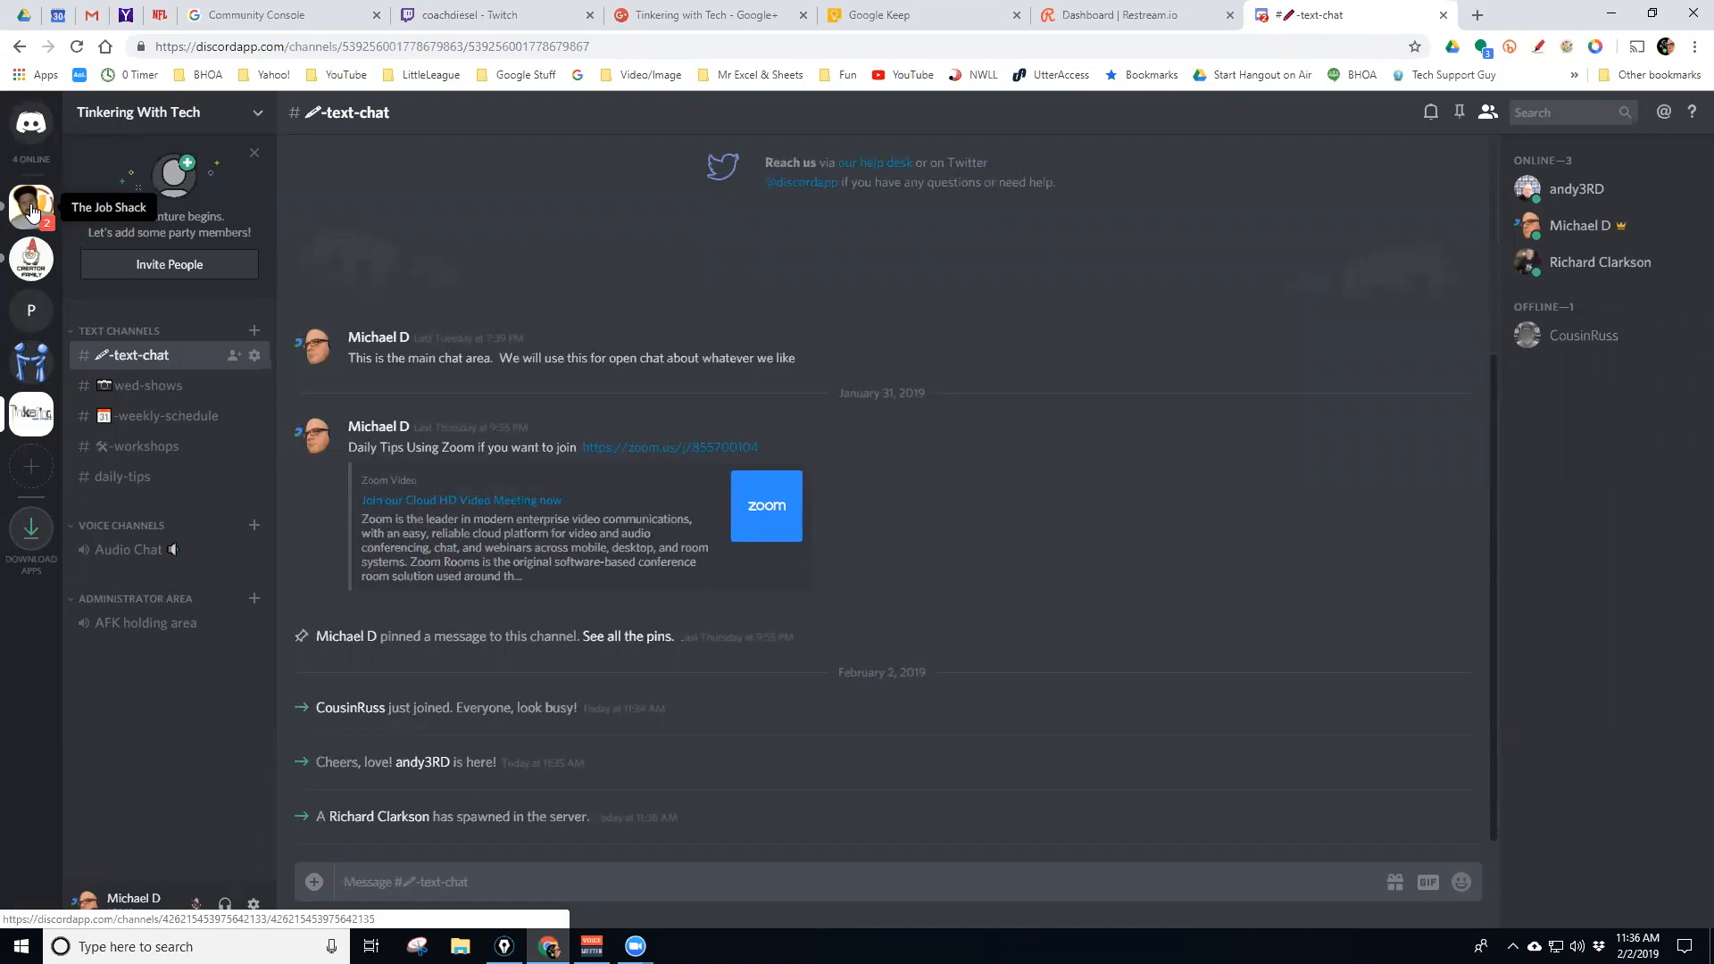
left_click(36, 373)
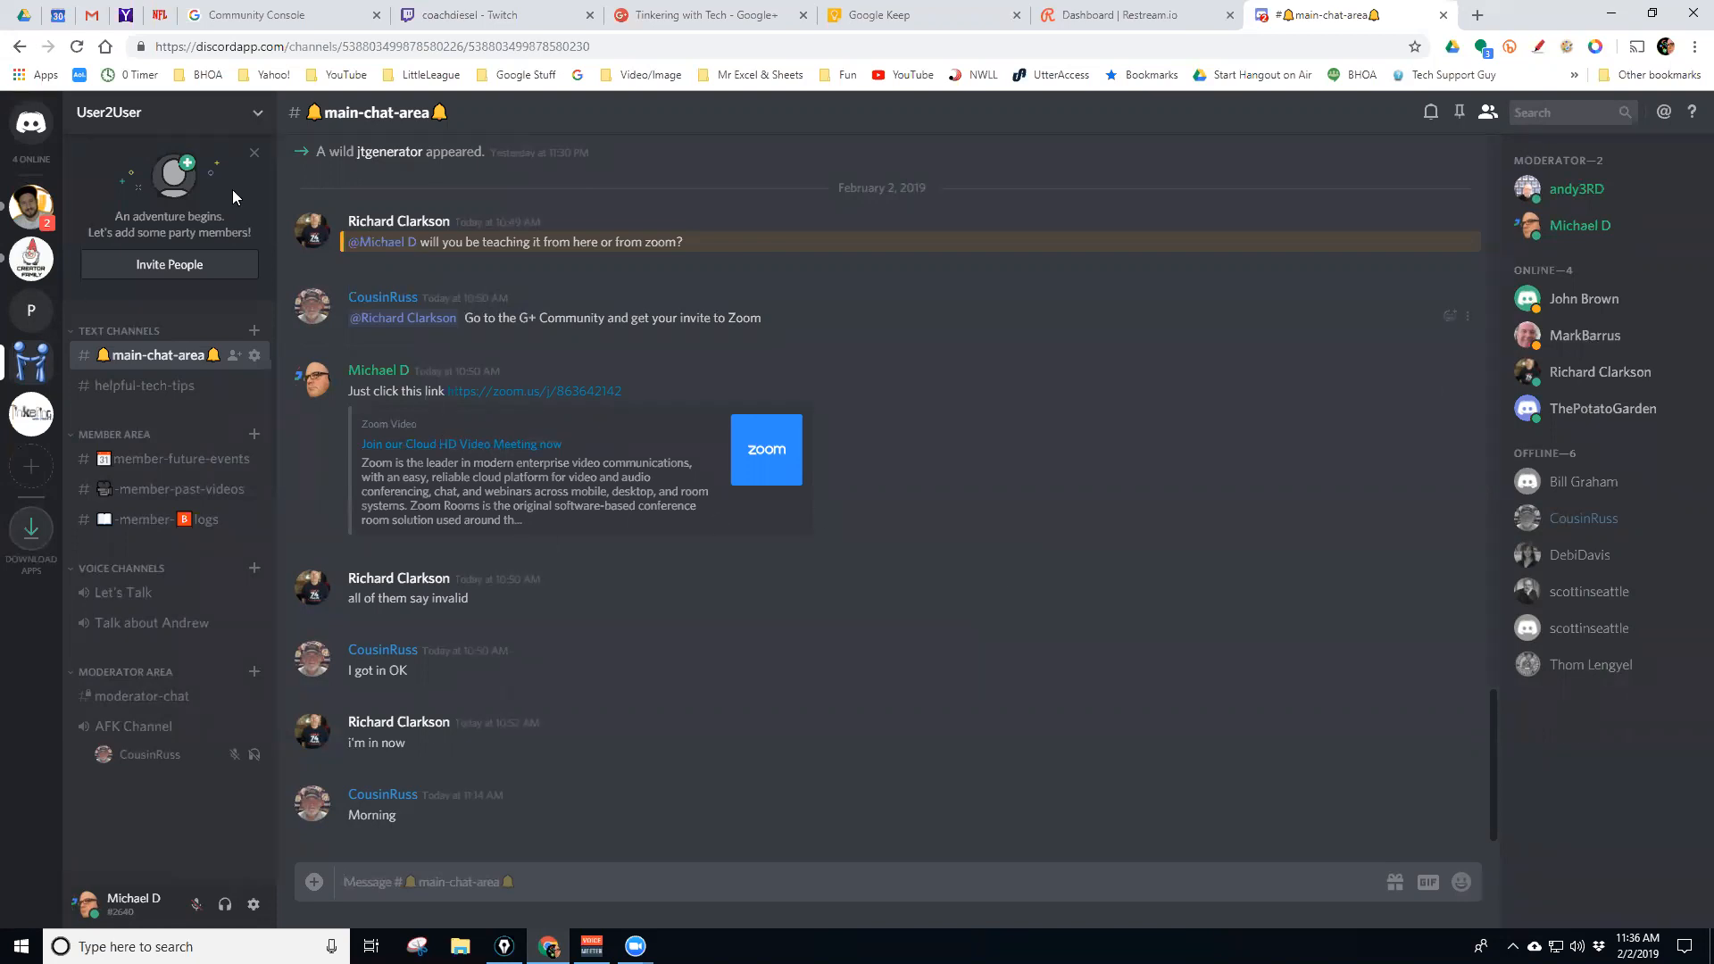
Search from Home for two users by name, visiting PotatoGarden in between, dismissing each search
left_click(34, 129)
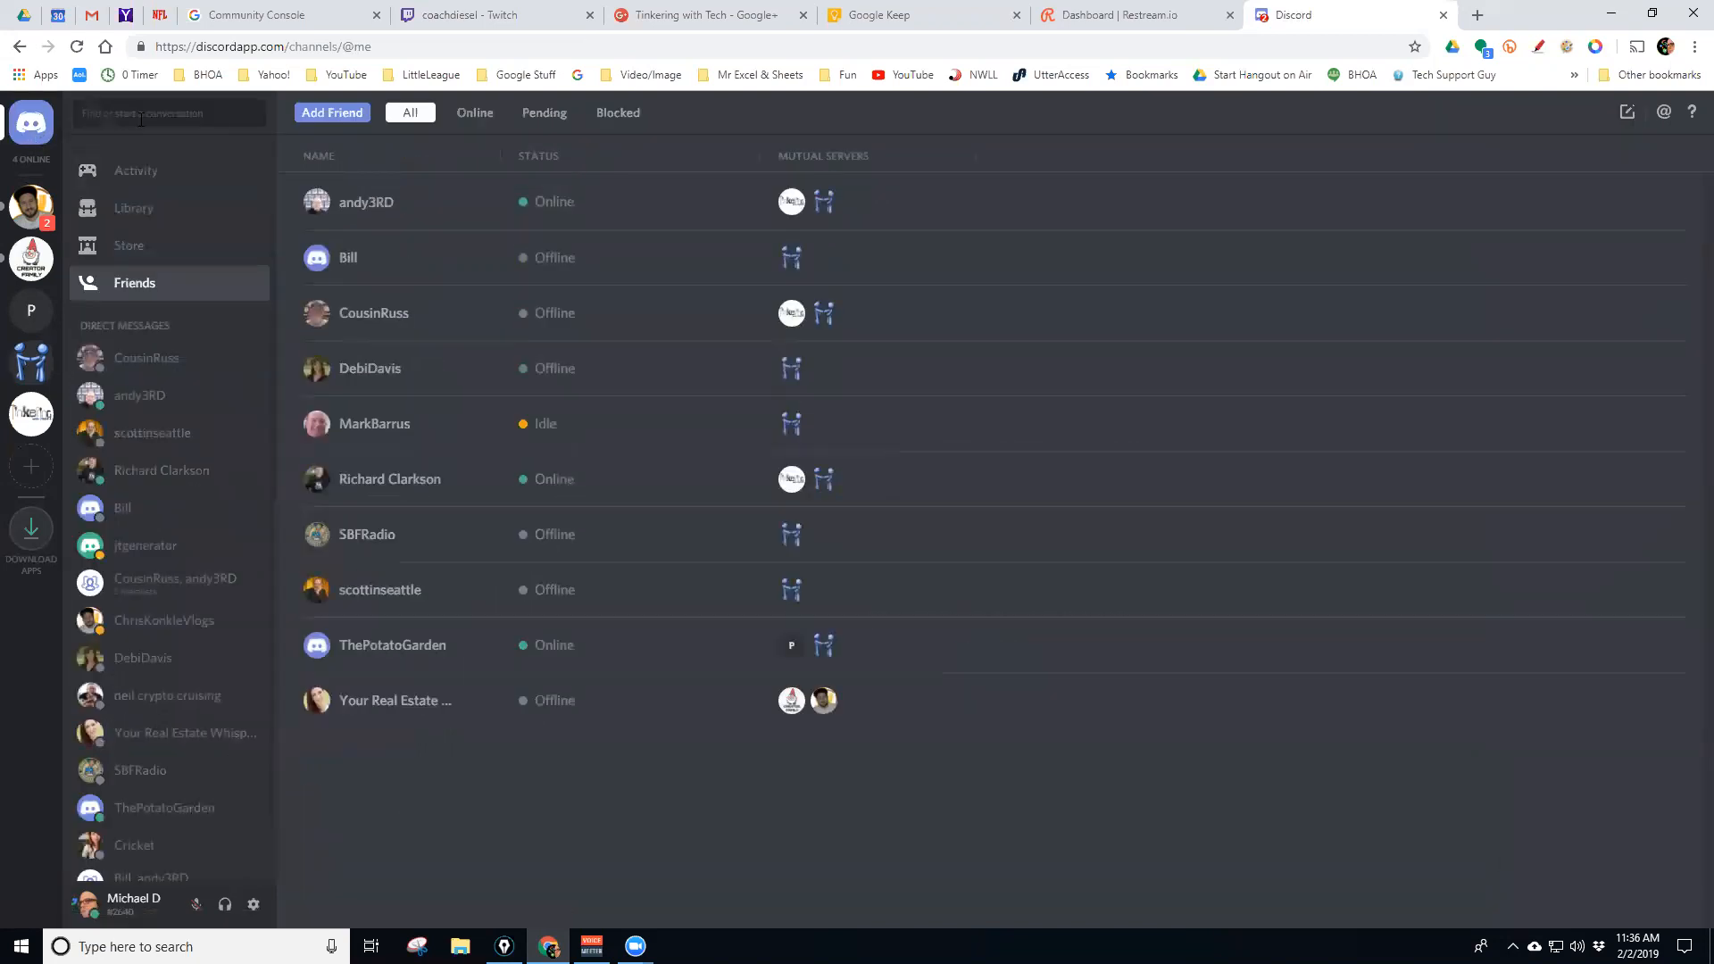
left_click(153, 114)
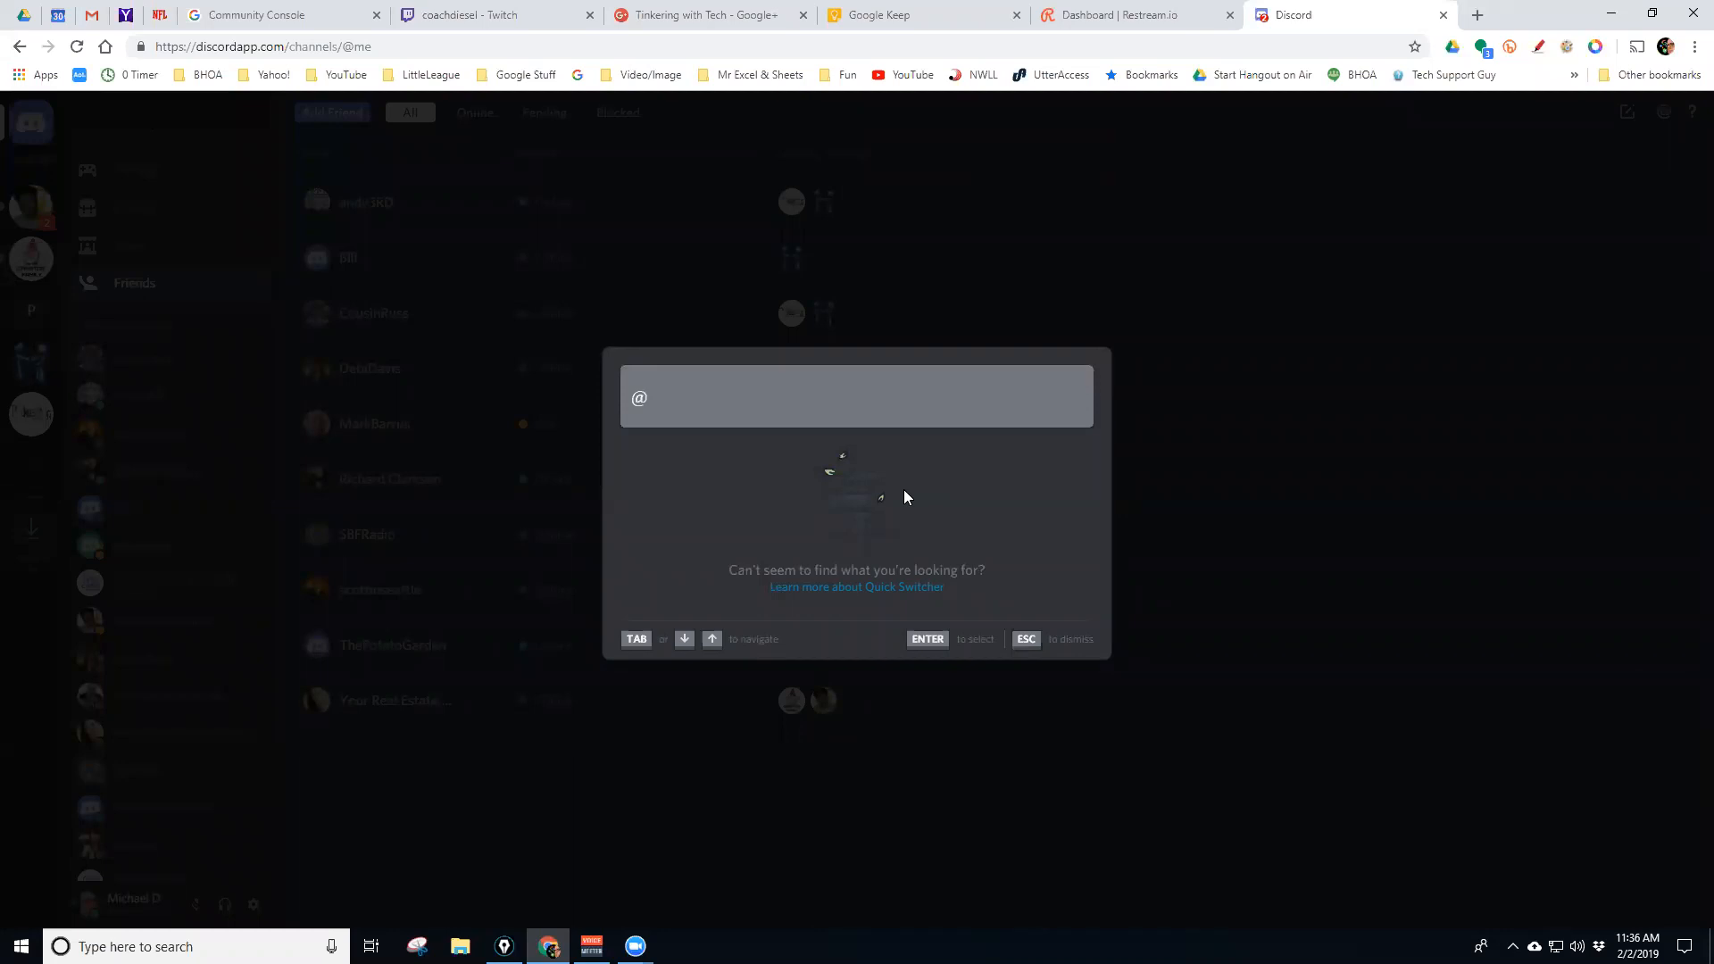
type("bill")
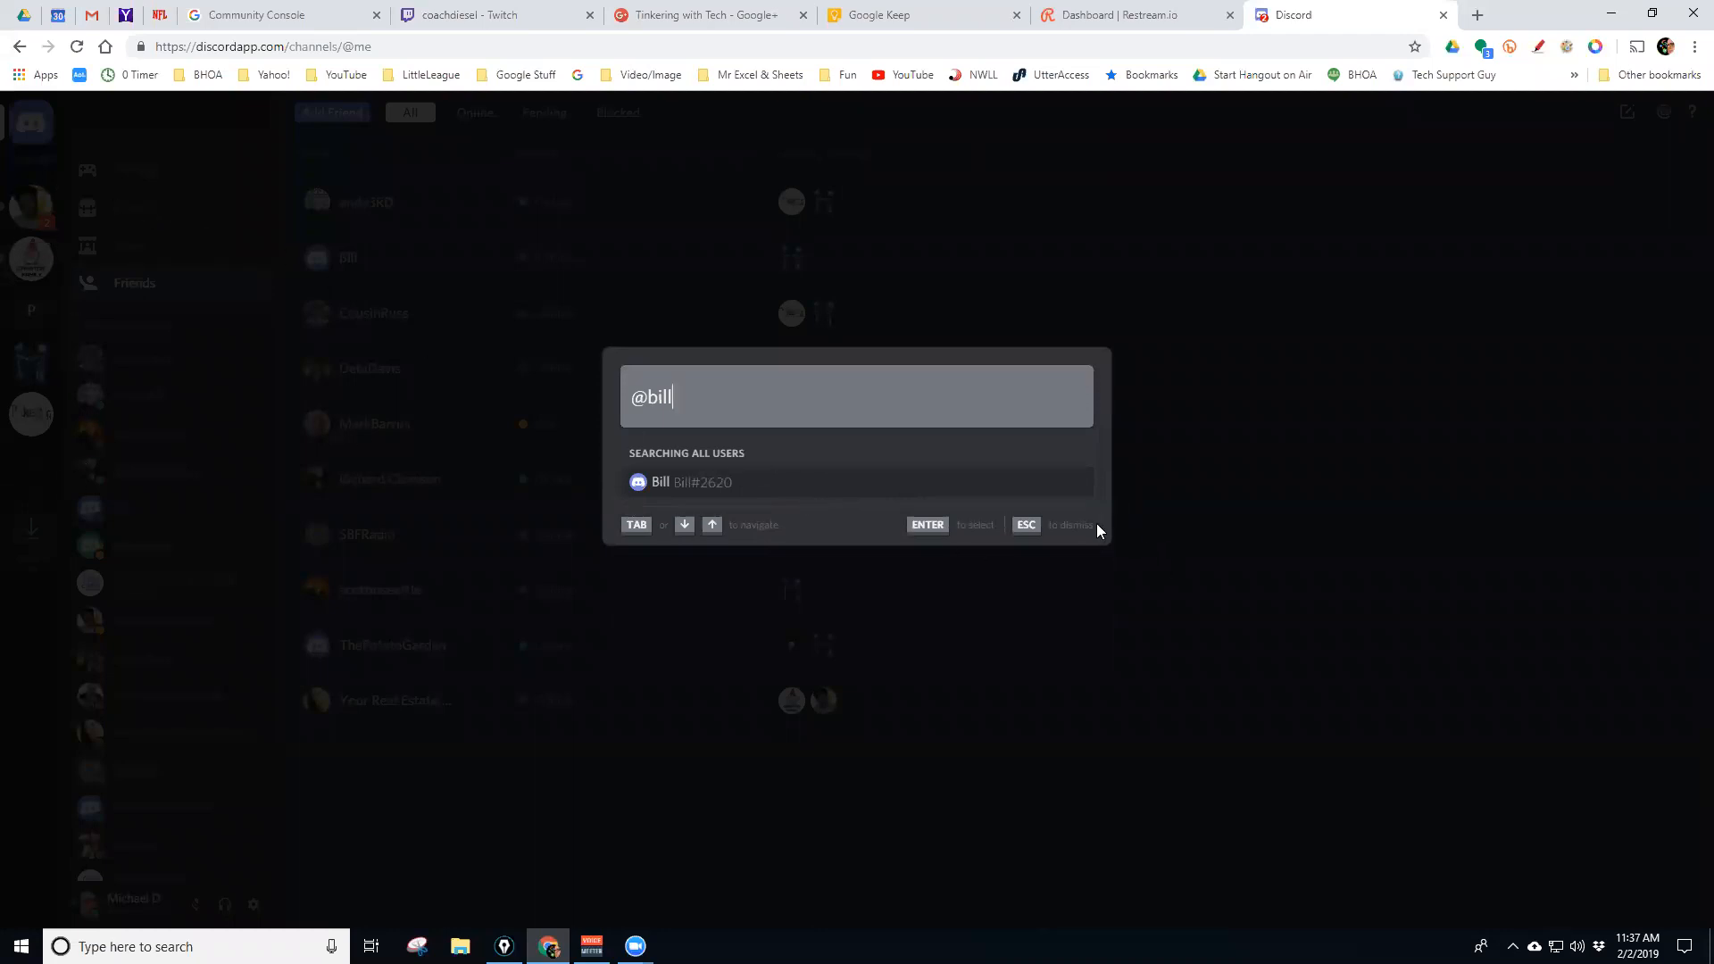
left_click(1264, 437)
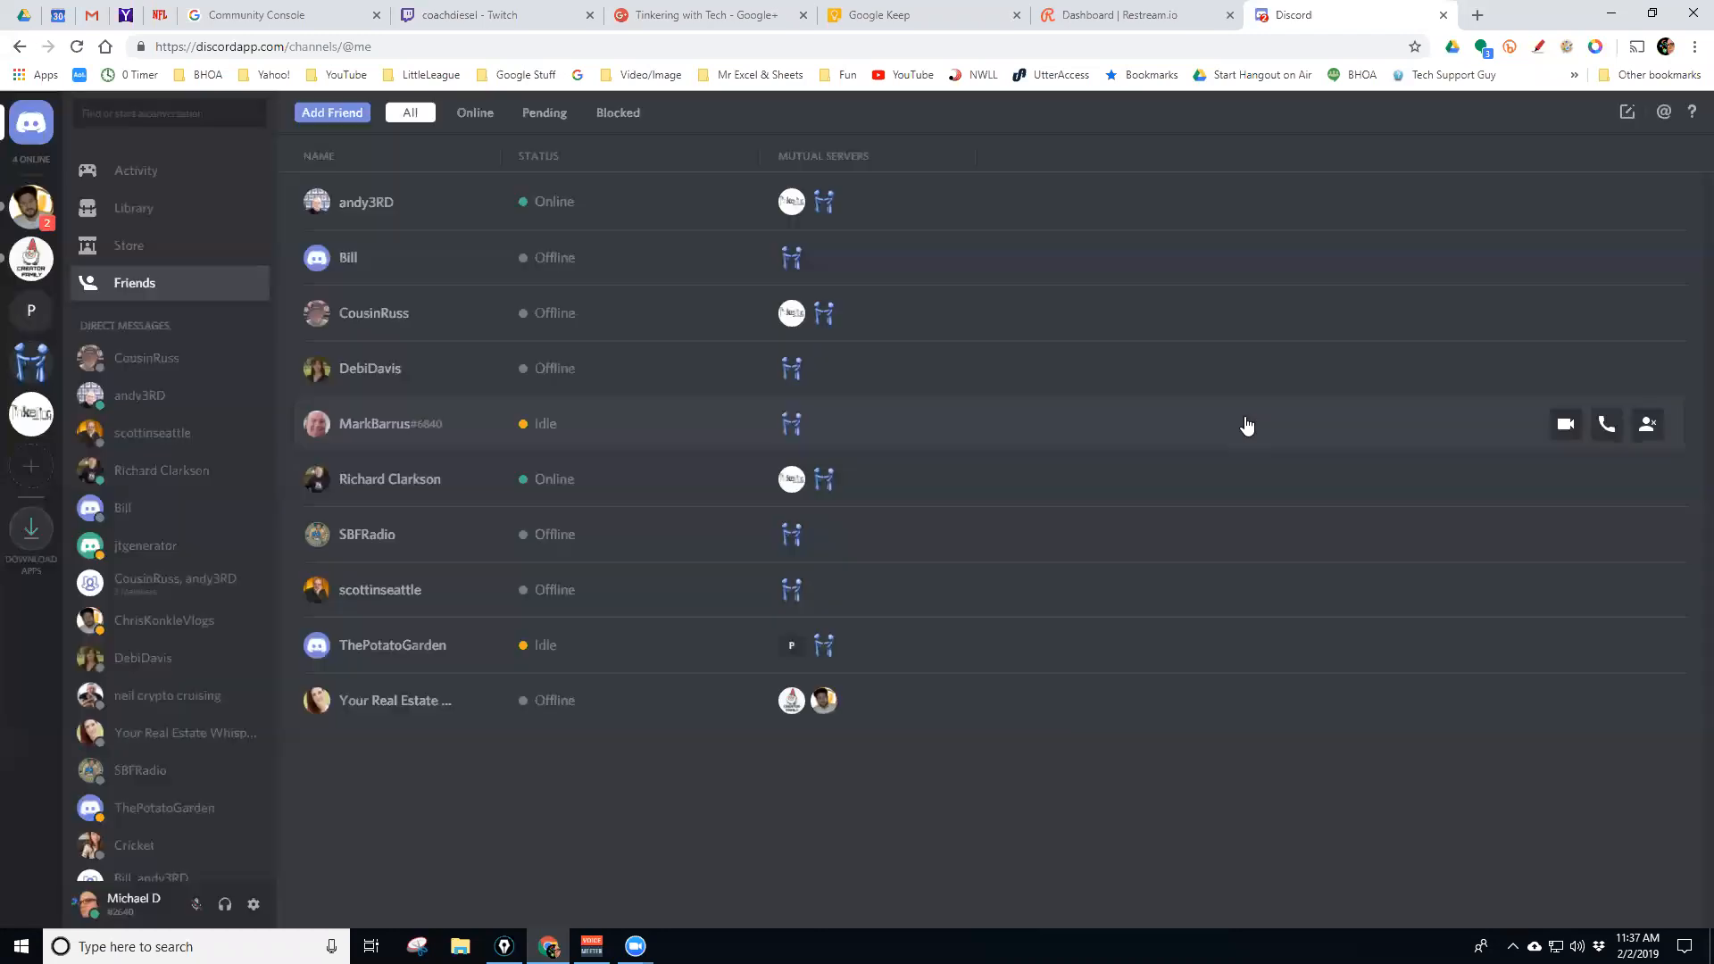
left_click(34, 317)
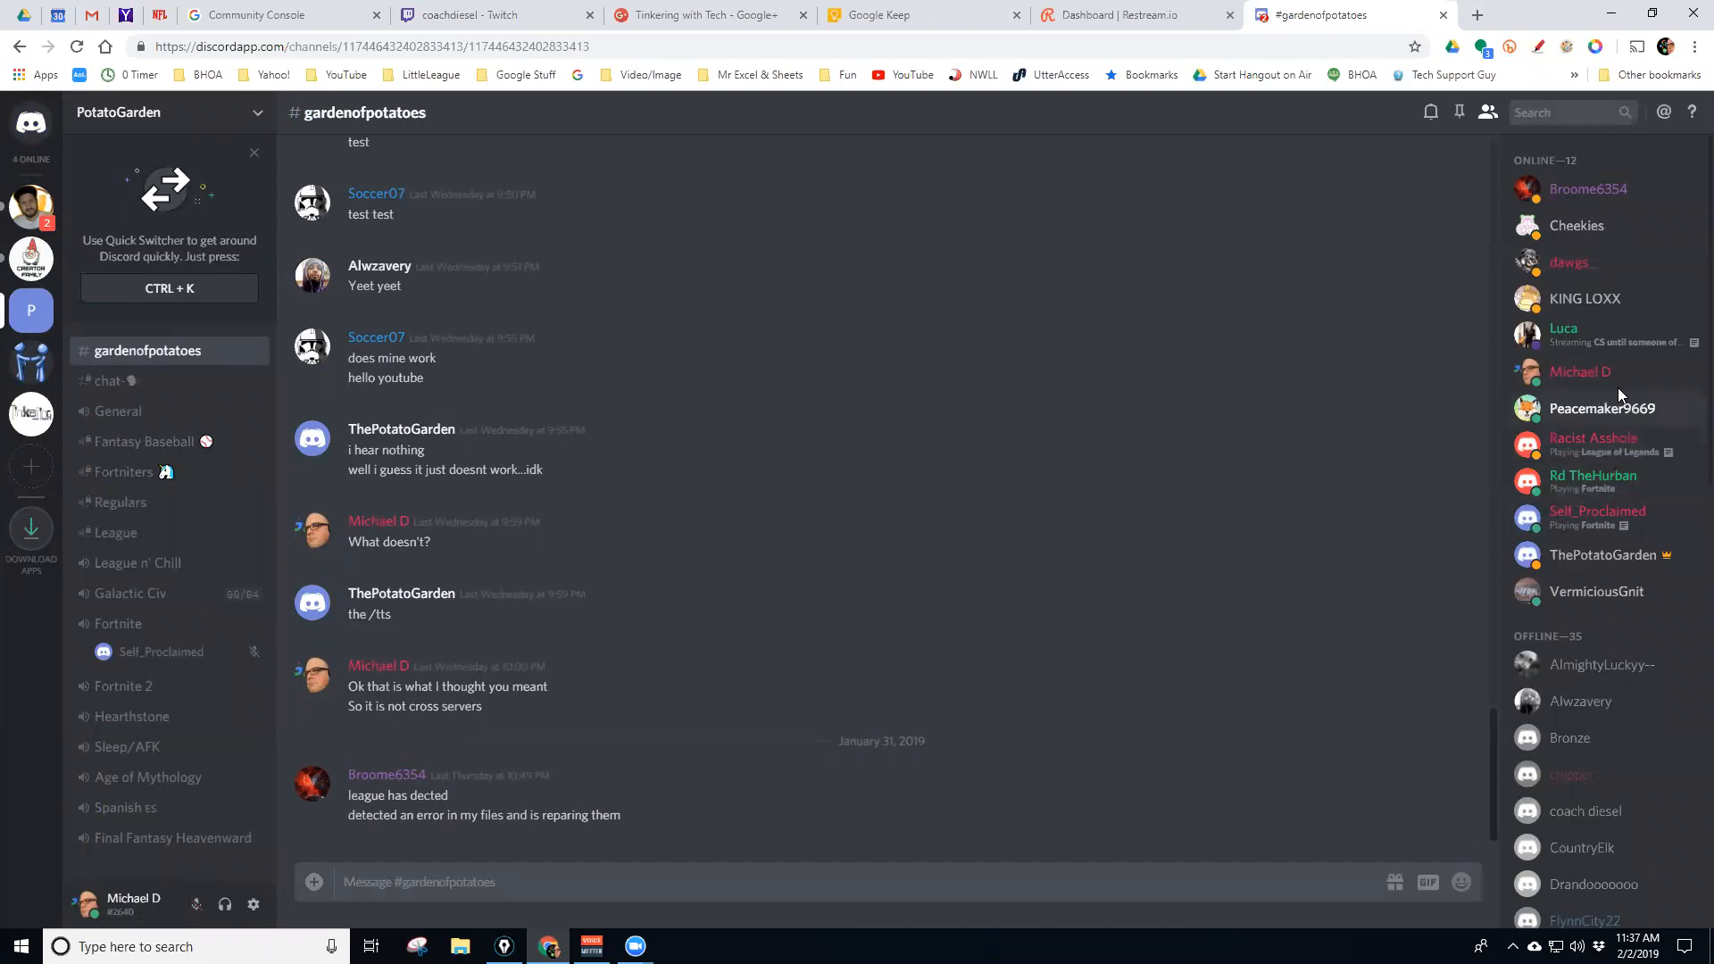
left_click(31, 122)
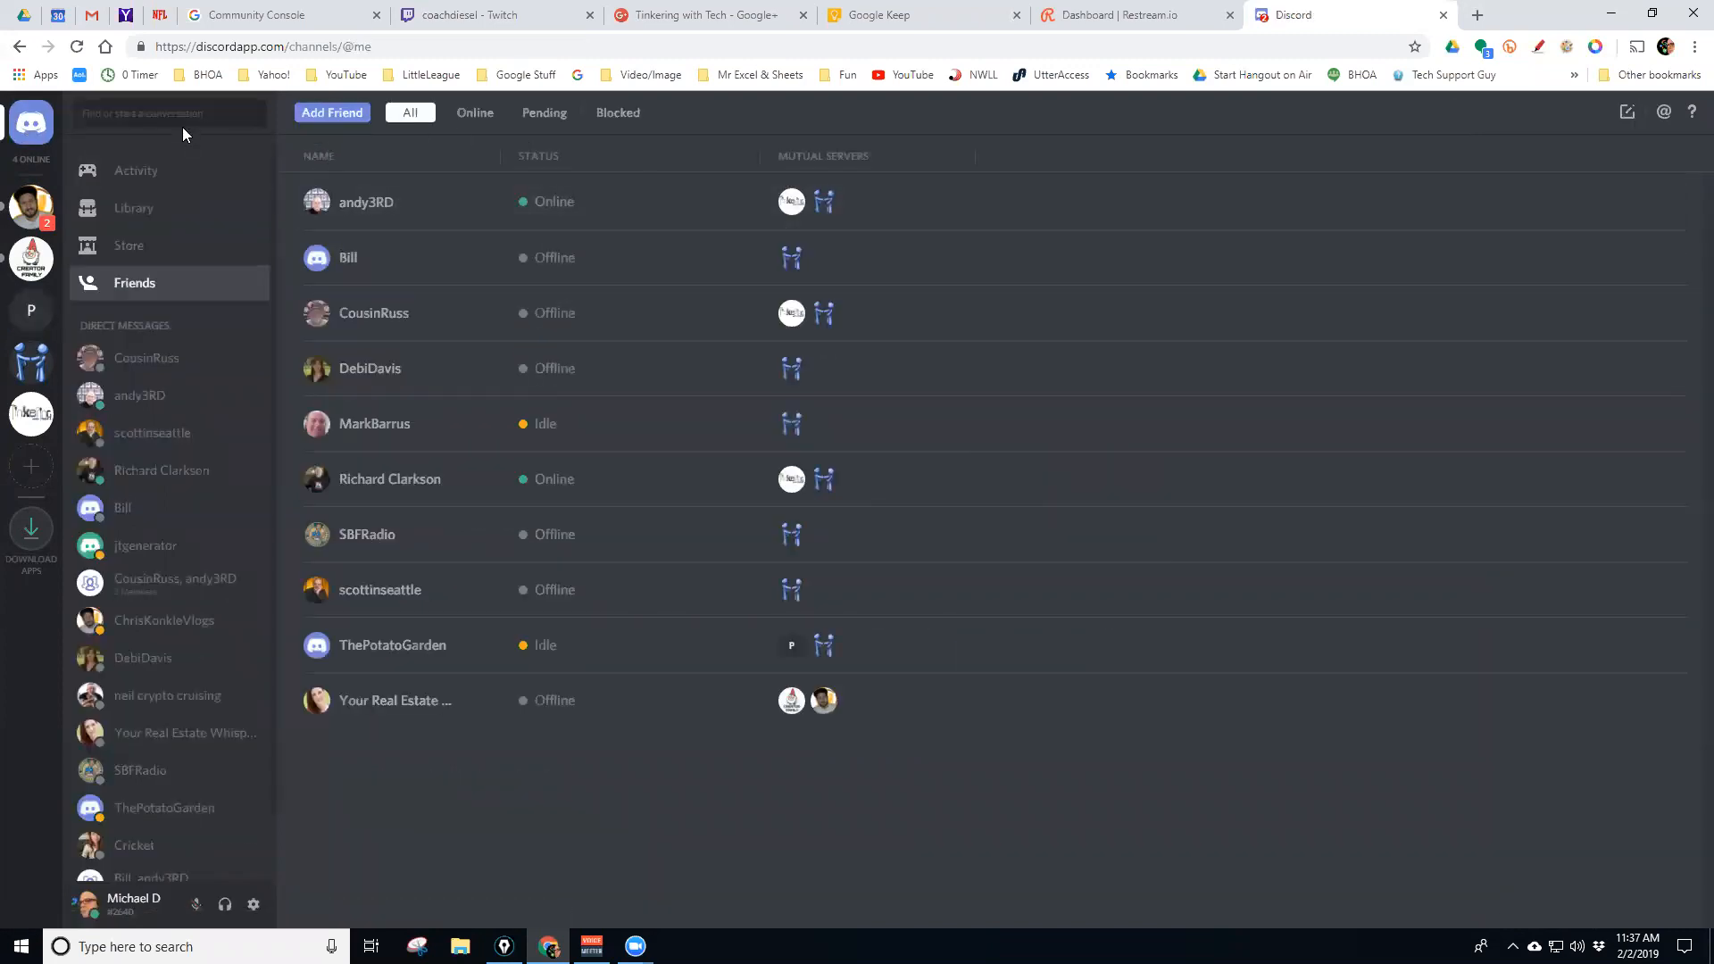
left_click(173, 118)
type("Luca")
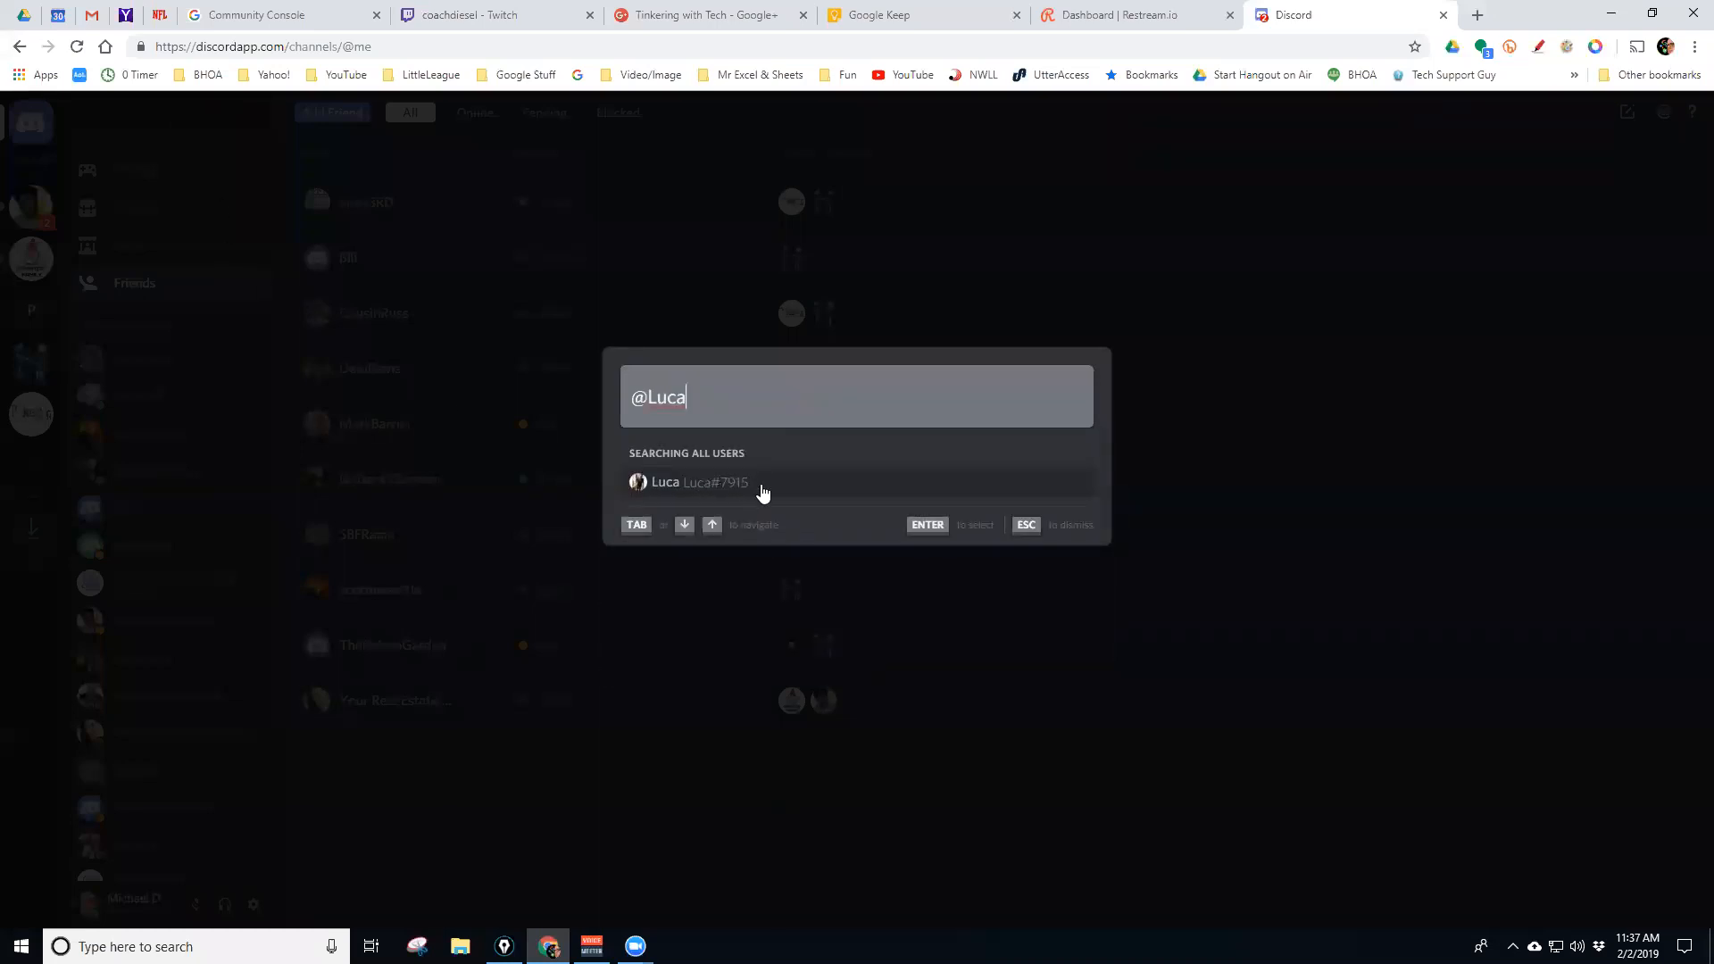
left_click(1248, 473)
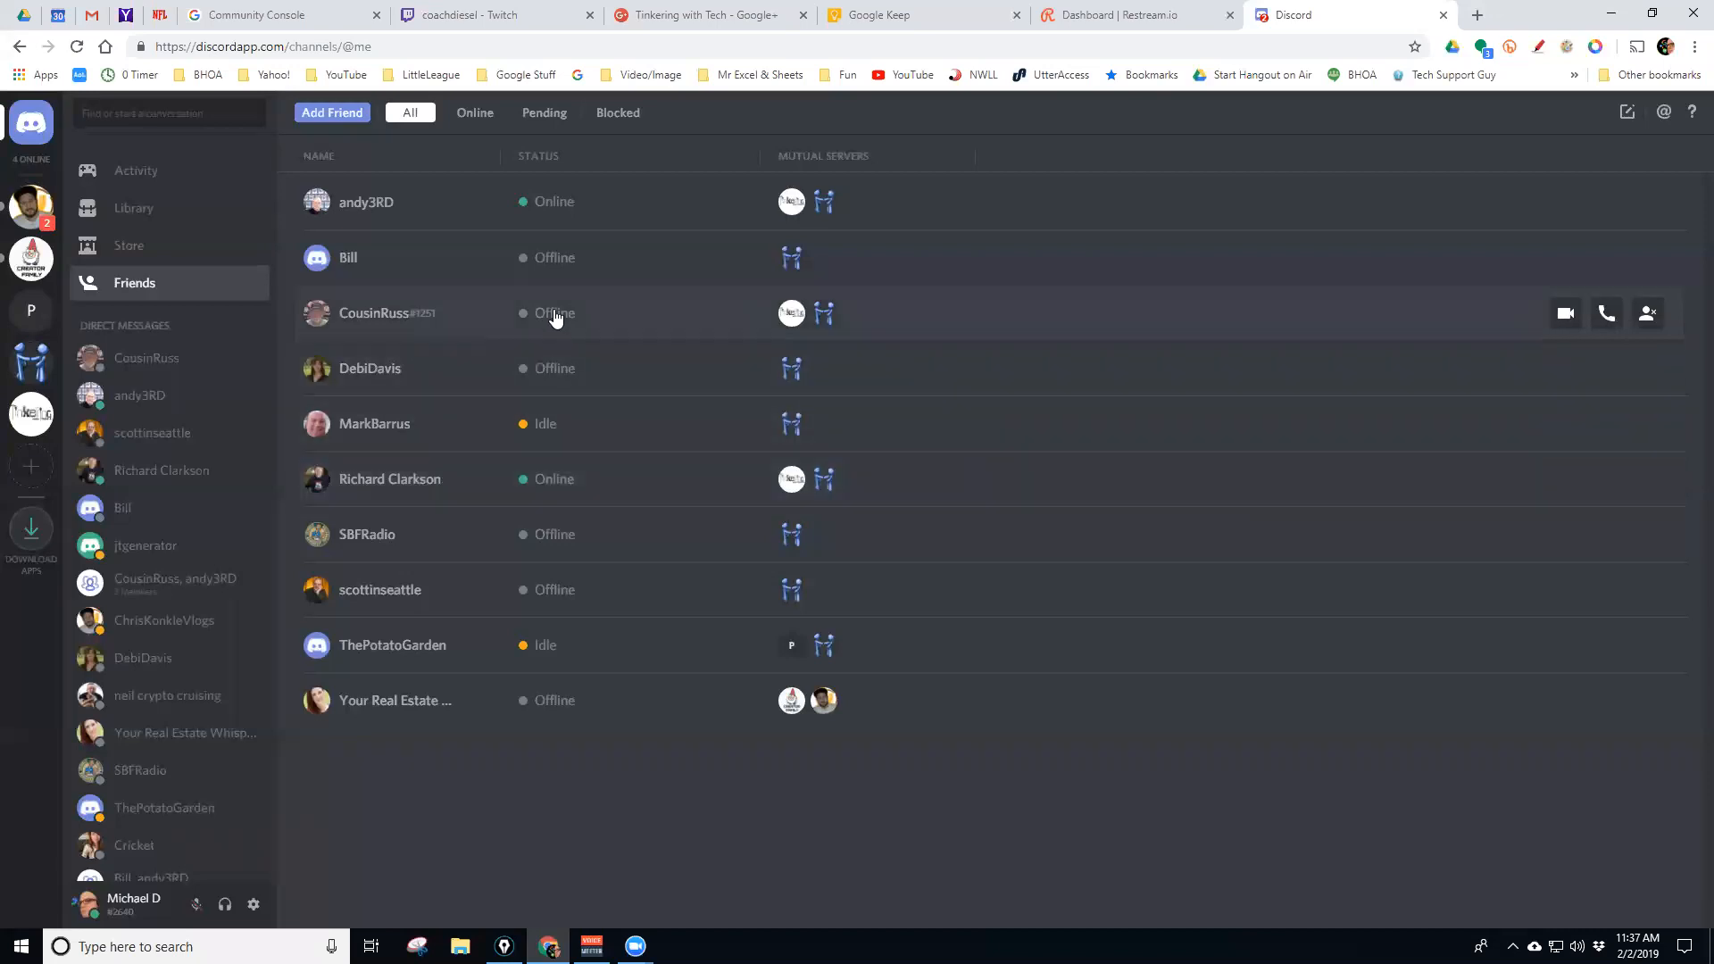
Hop from User2User to Home and back to User2User's main-chat-area
left_click(30, 364)
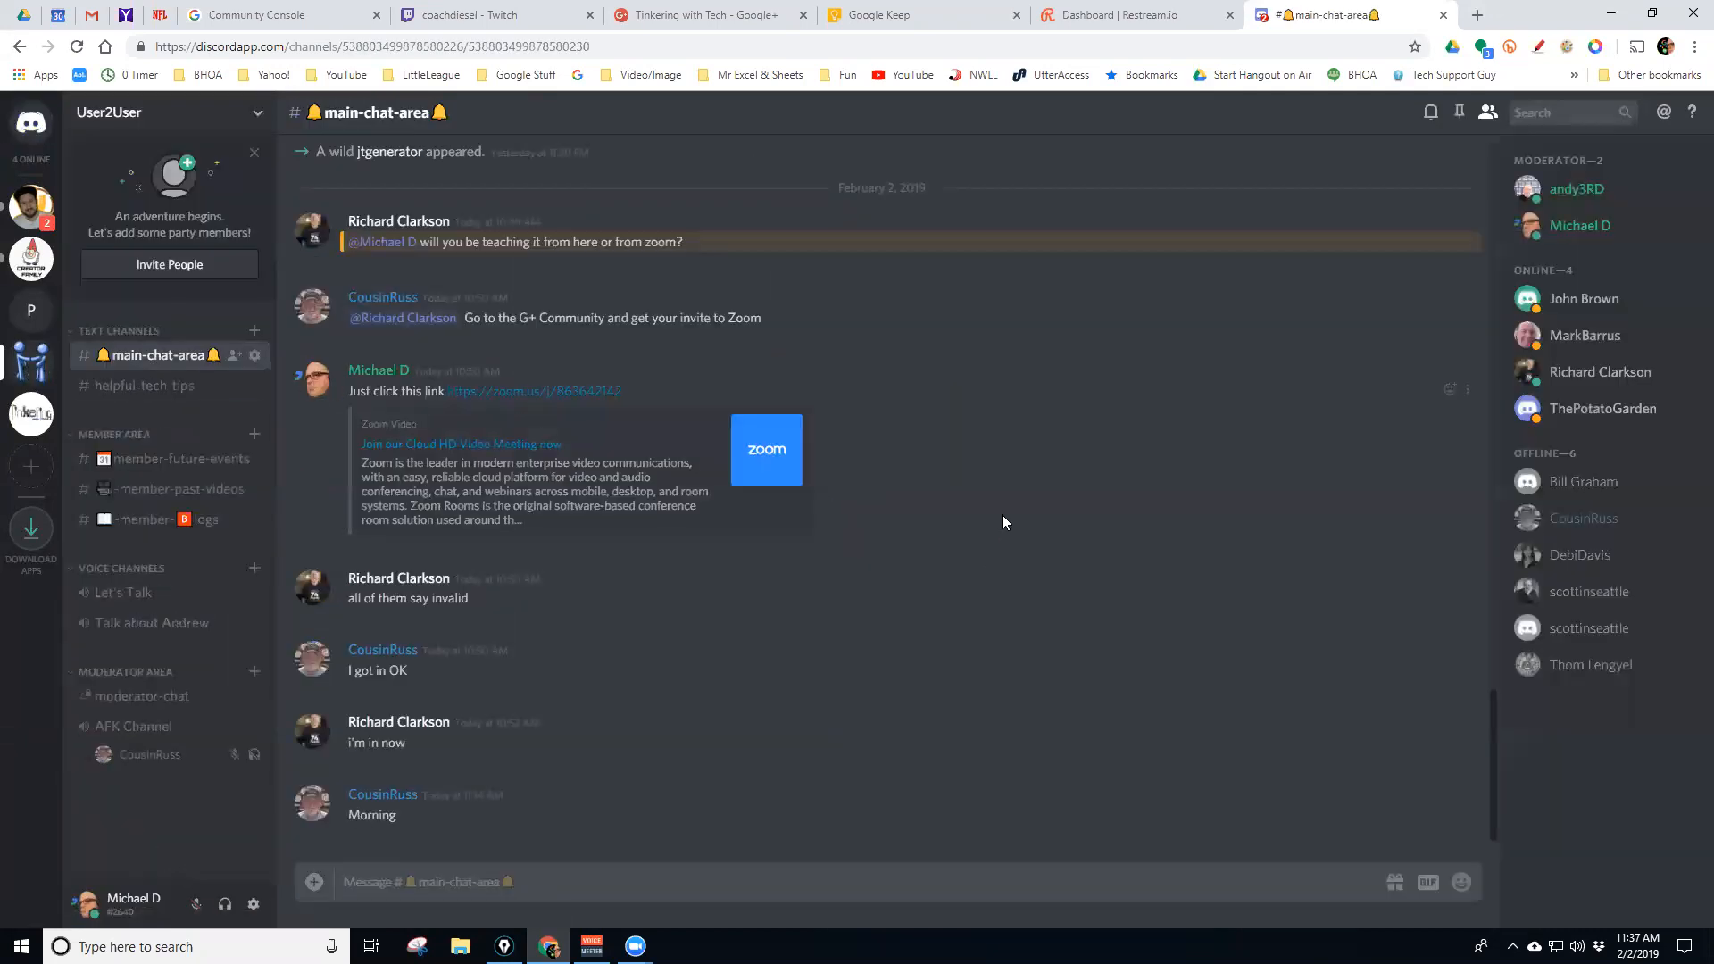
left_click(42, 133)
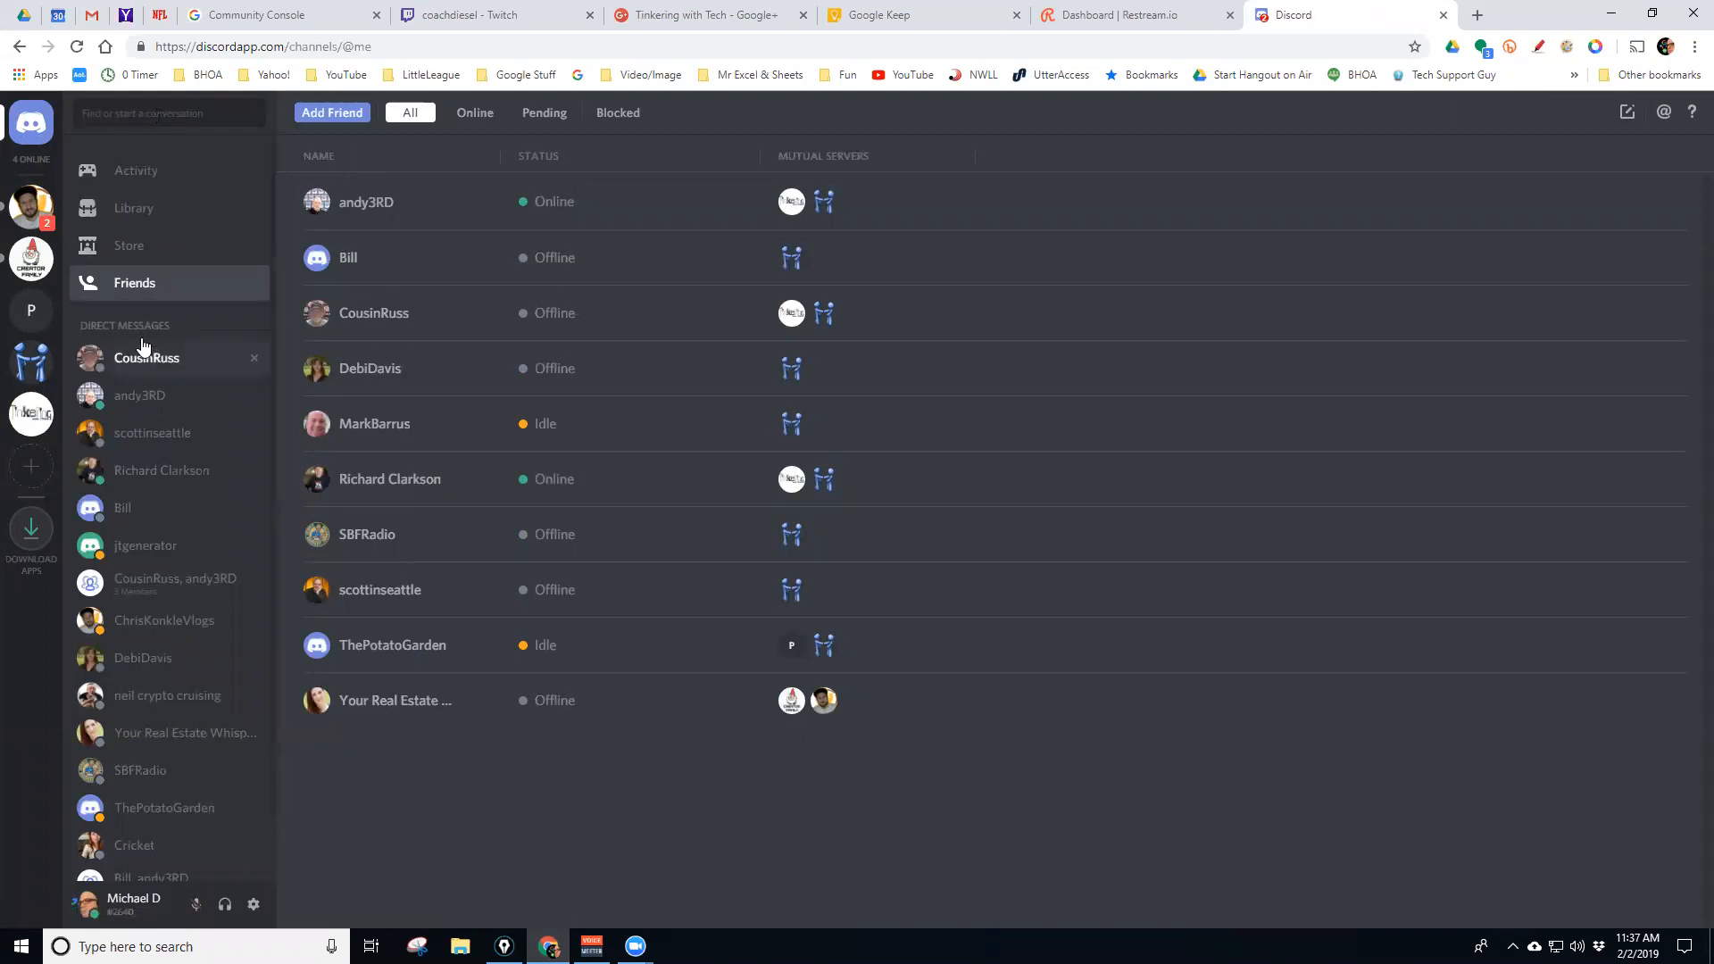
left_click(30, 362)
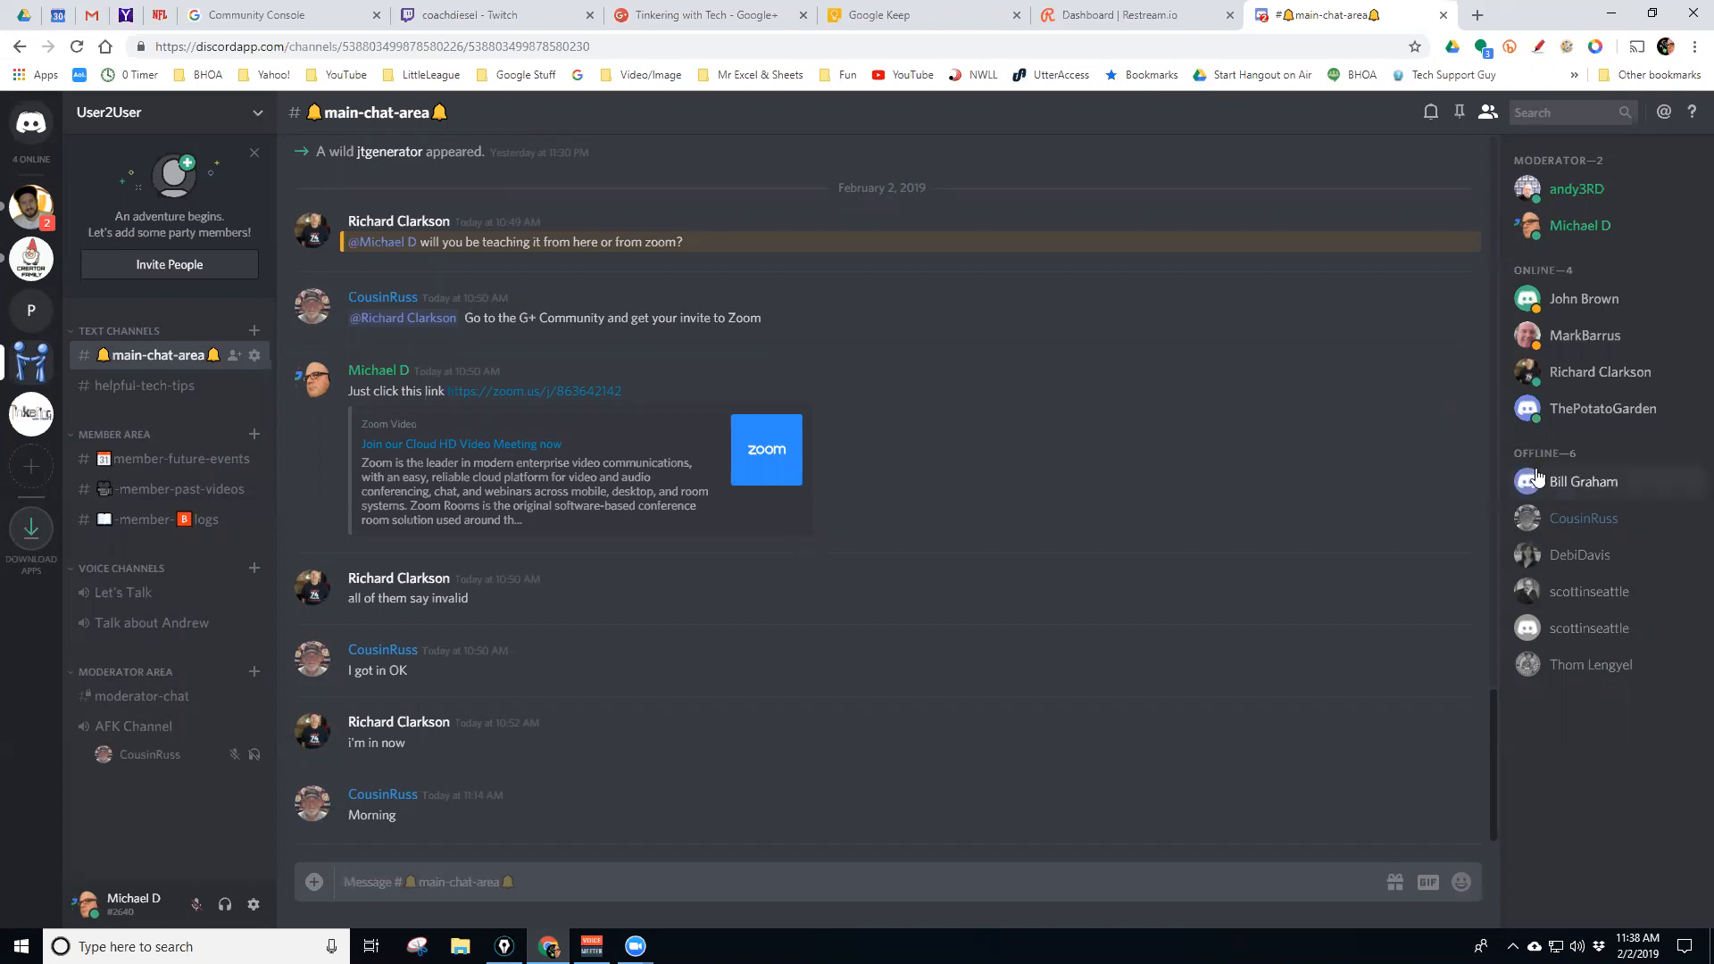
Call a member from the member list's Call action, hang up, and return to main-chat-area
right_click(1580, 374)
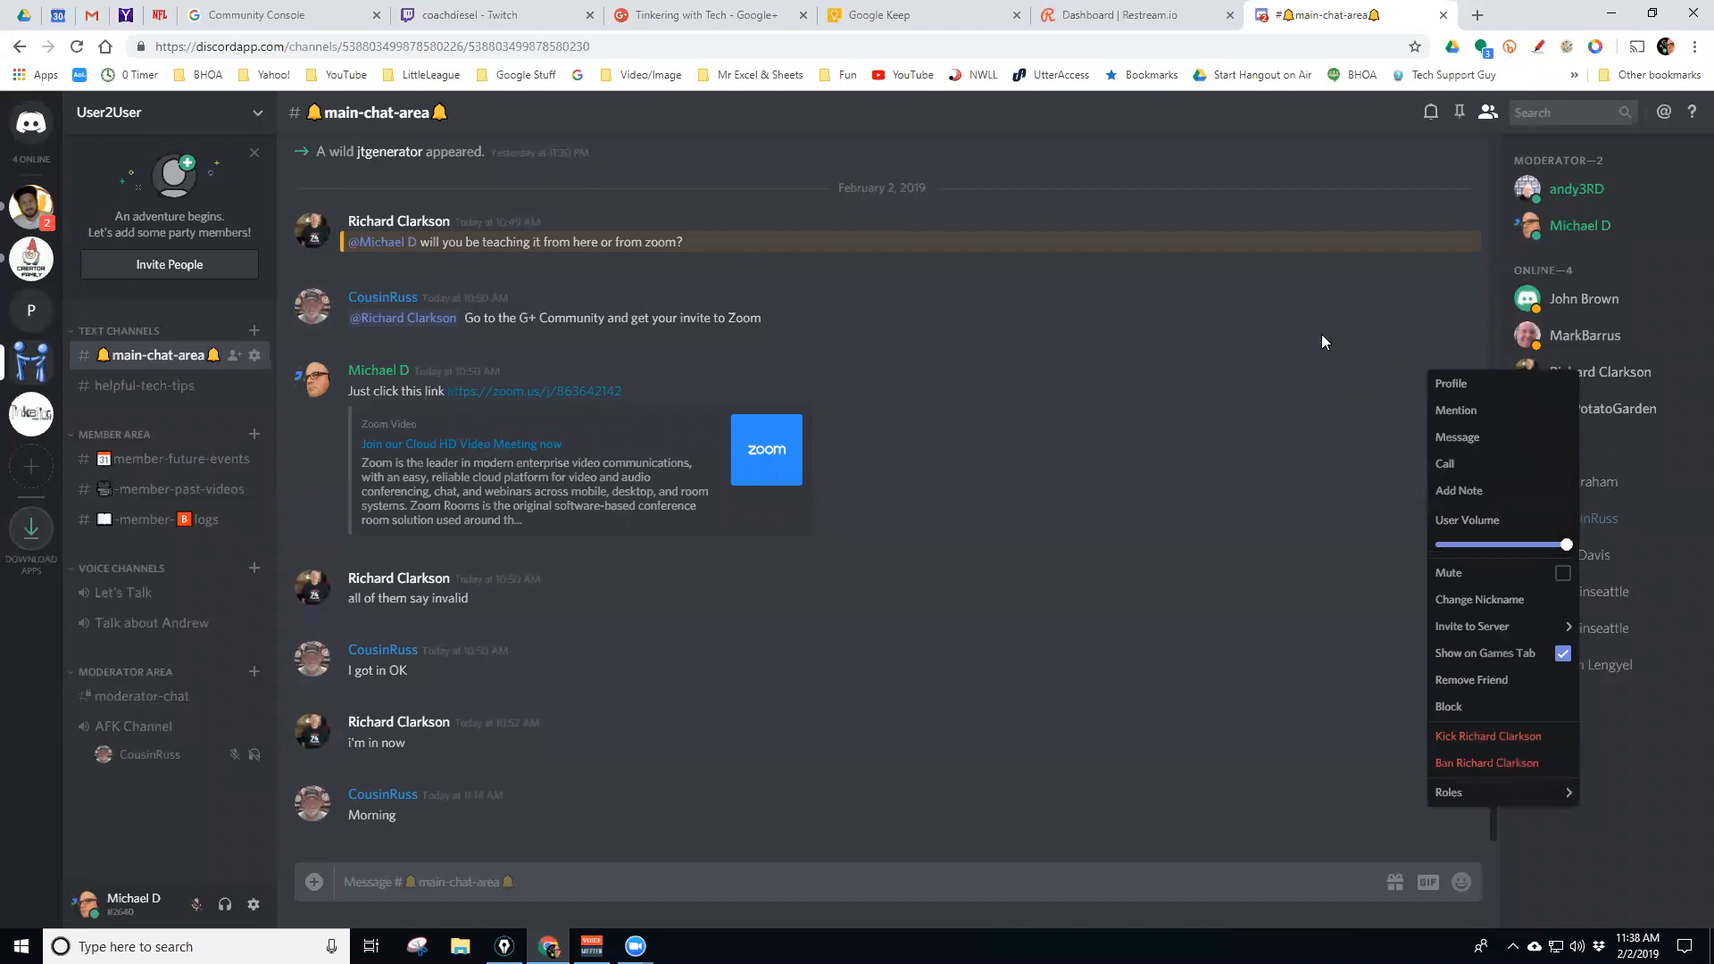
left_click(1168, 111)
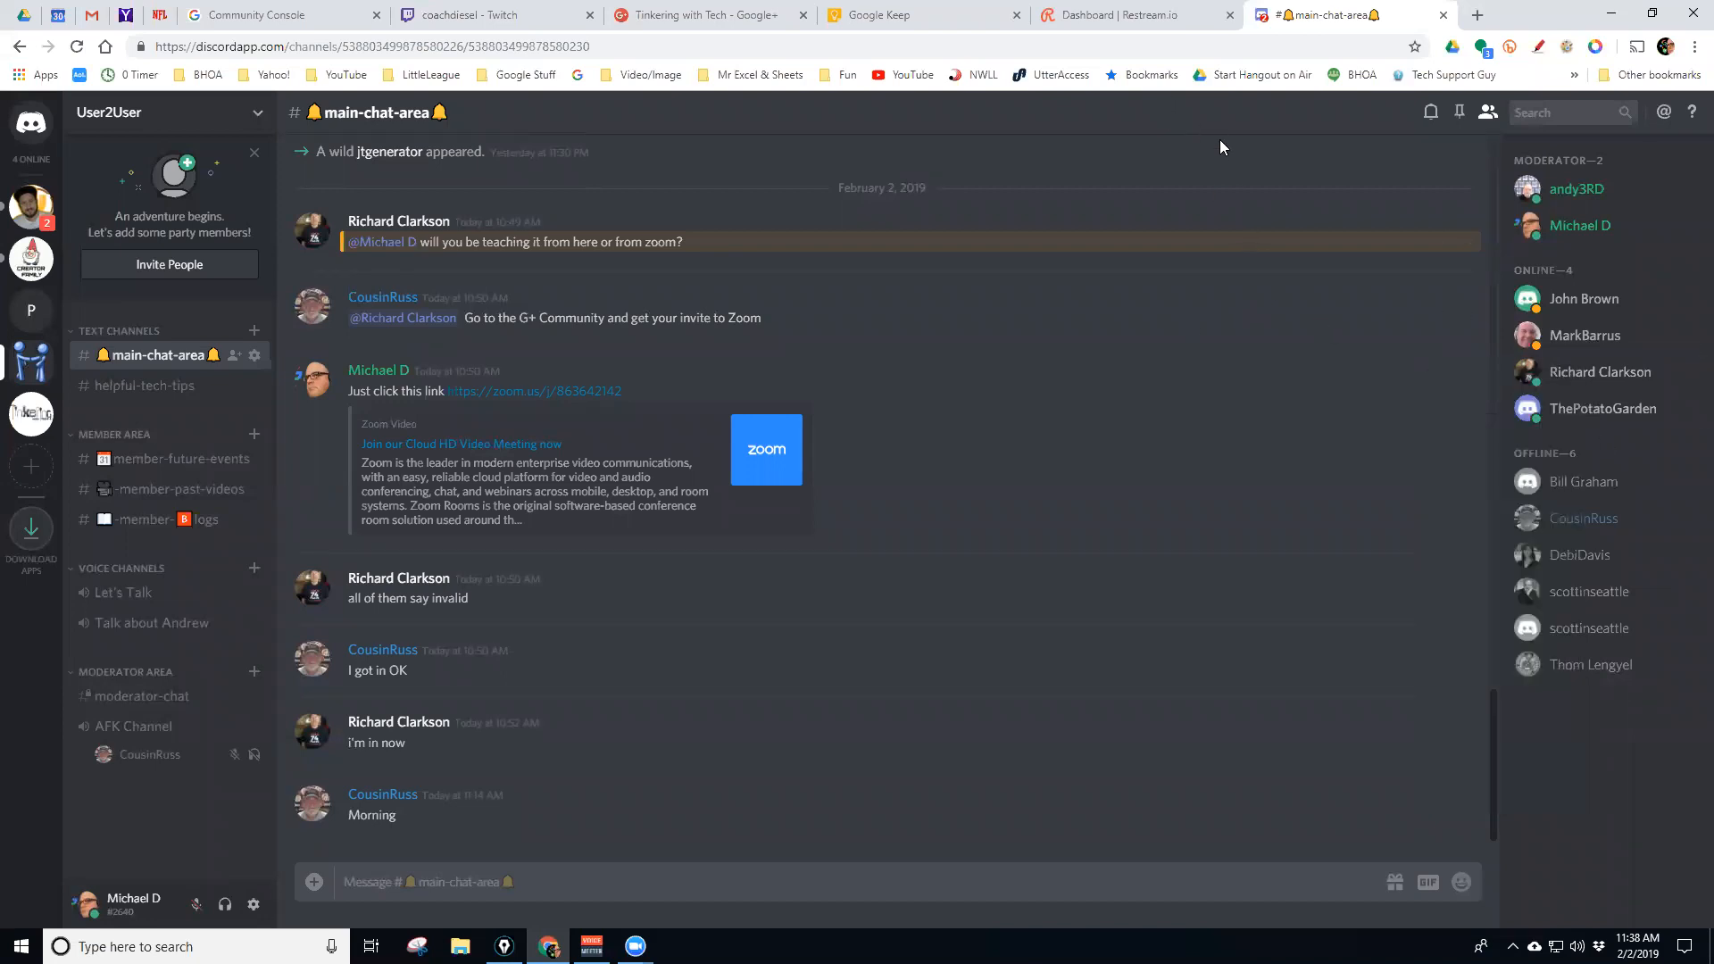
right_click(1566, 373)
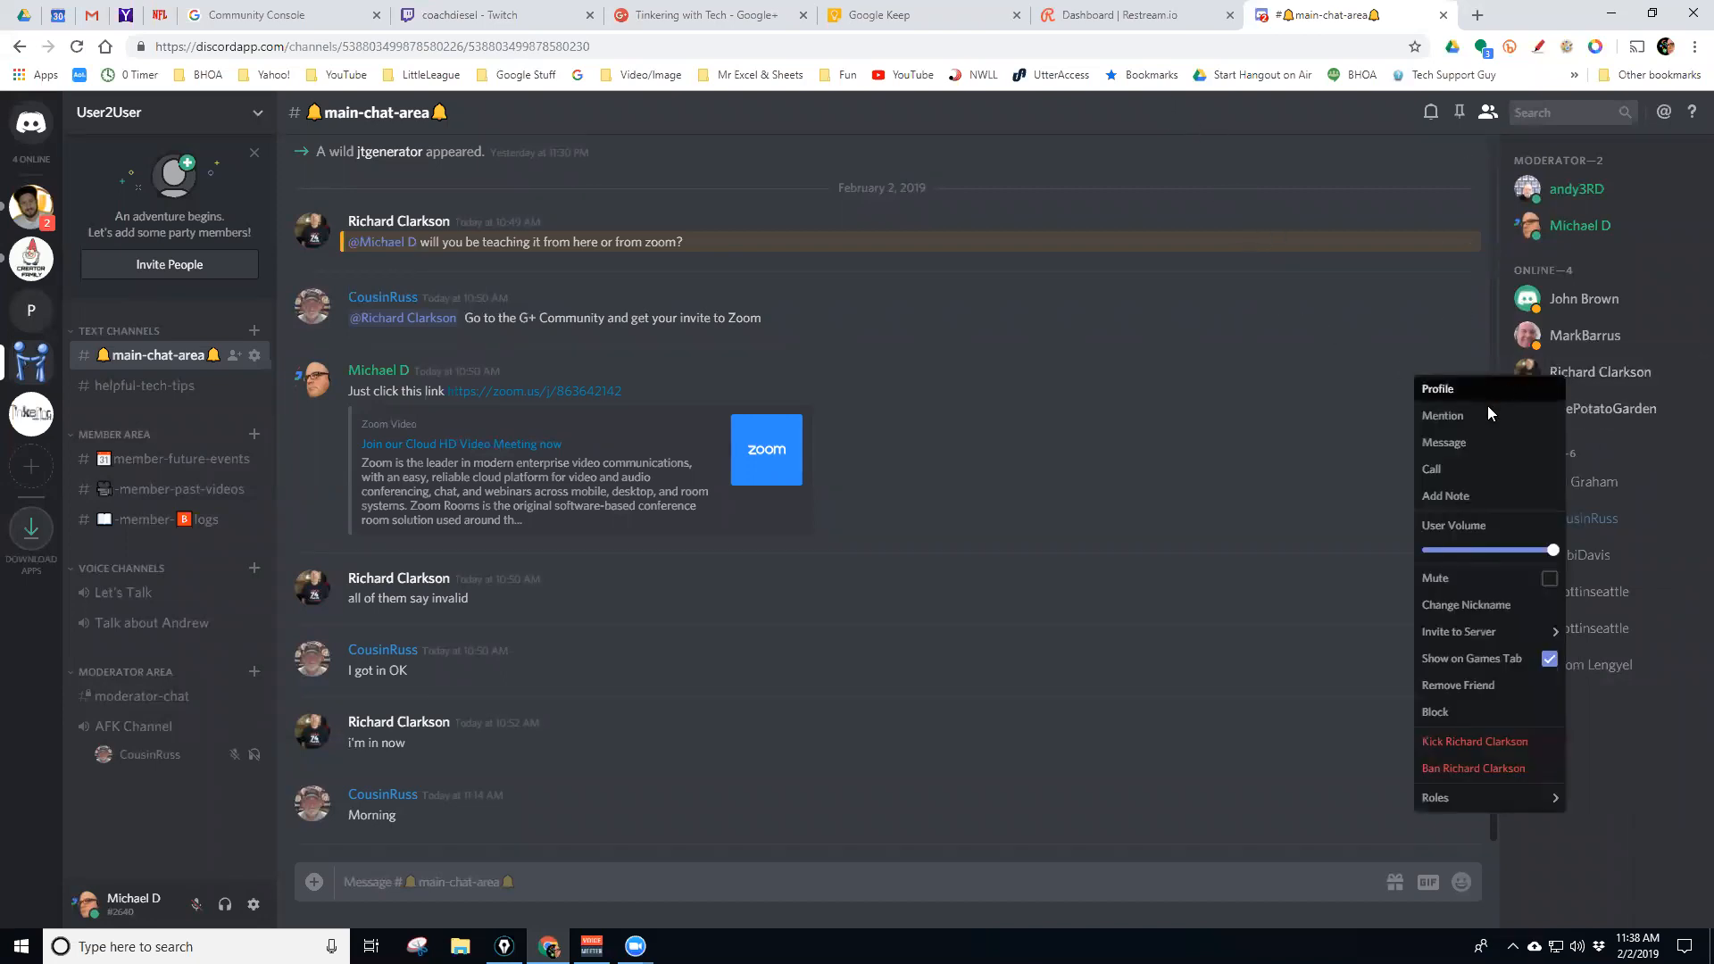
left_click(1451, 466)
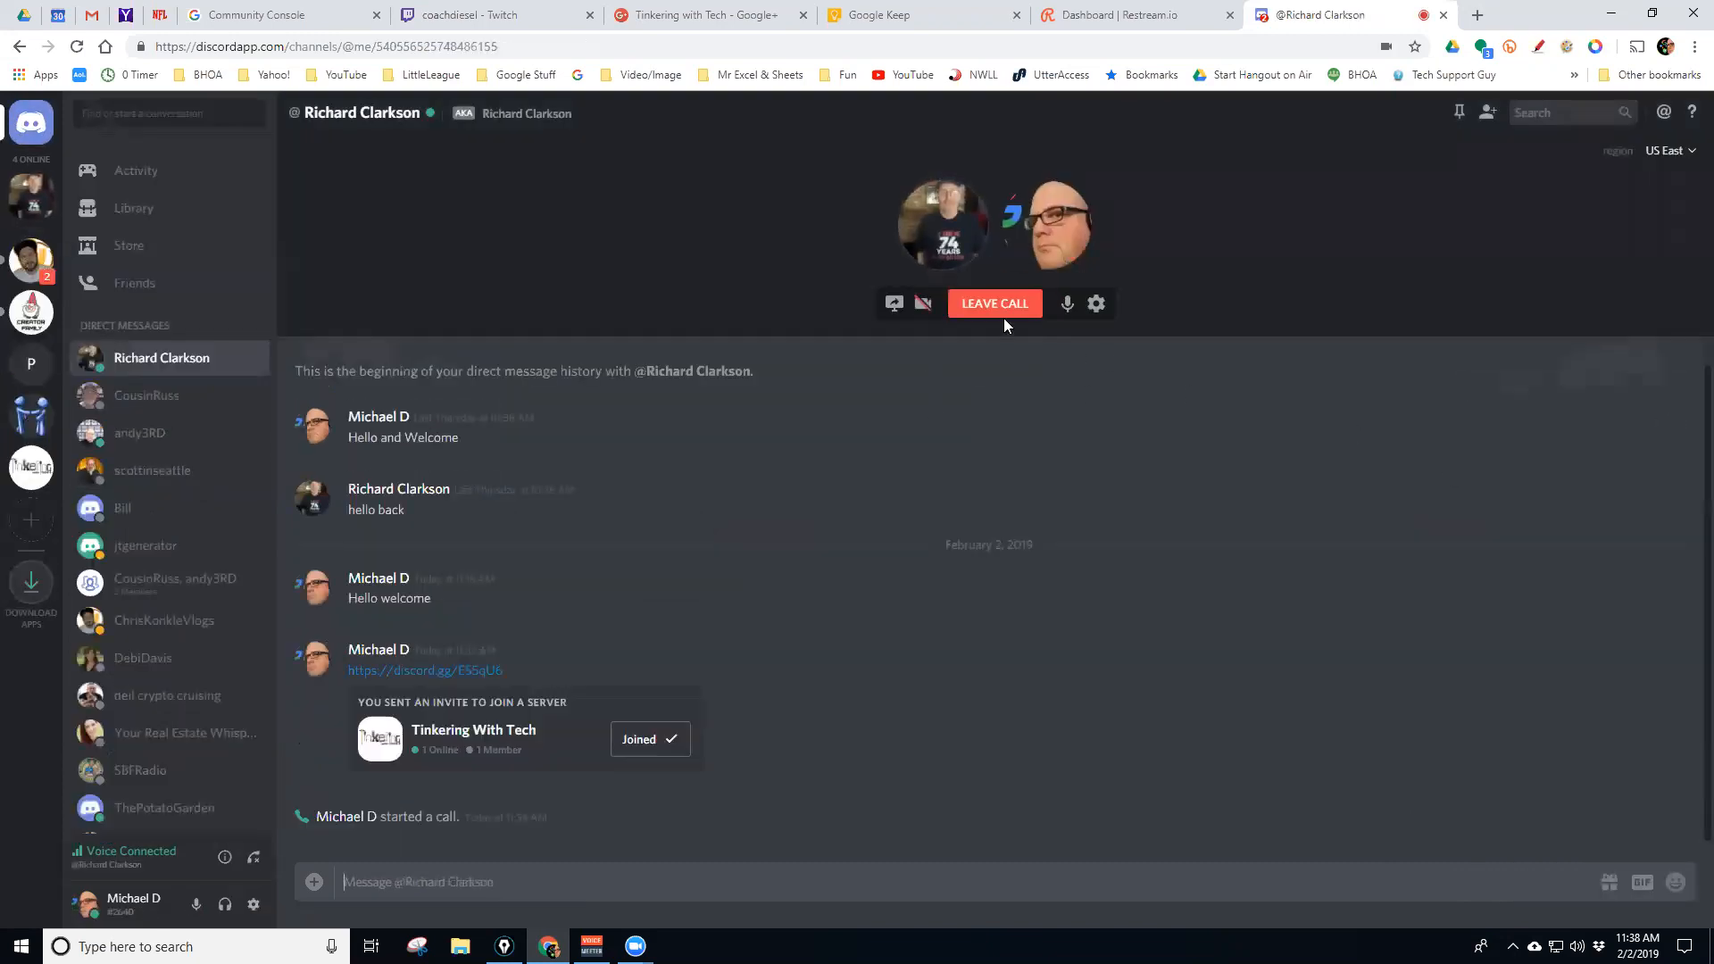
left_click(997, 305)
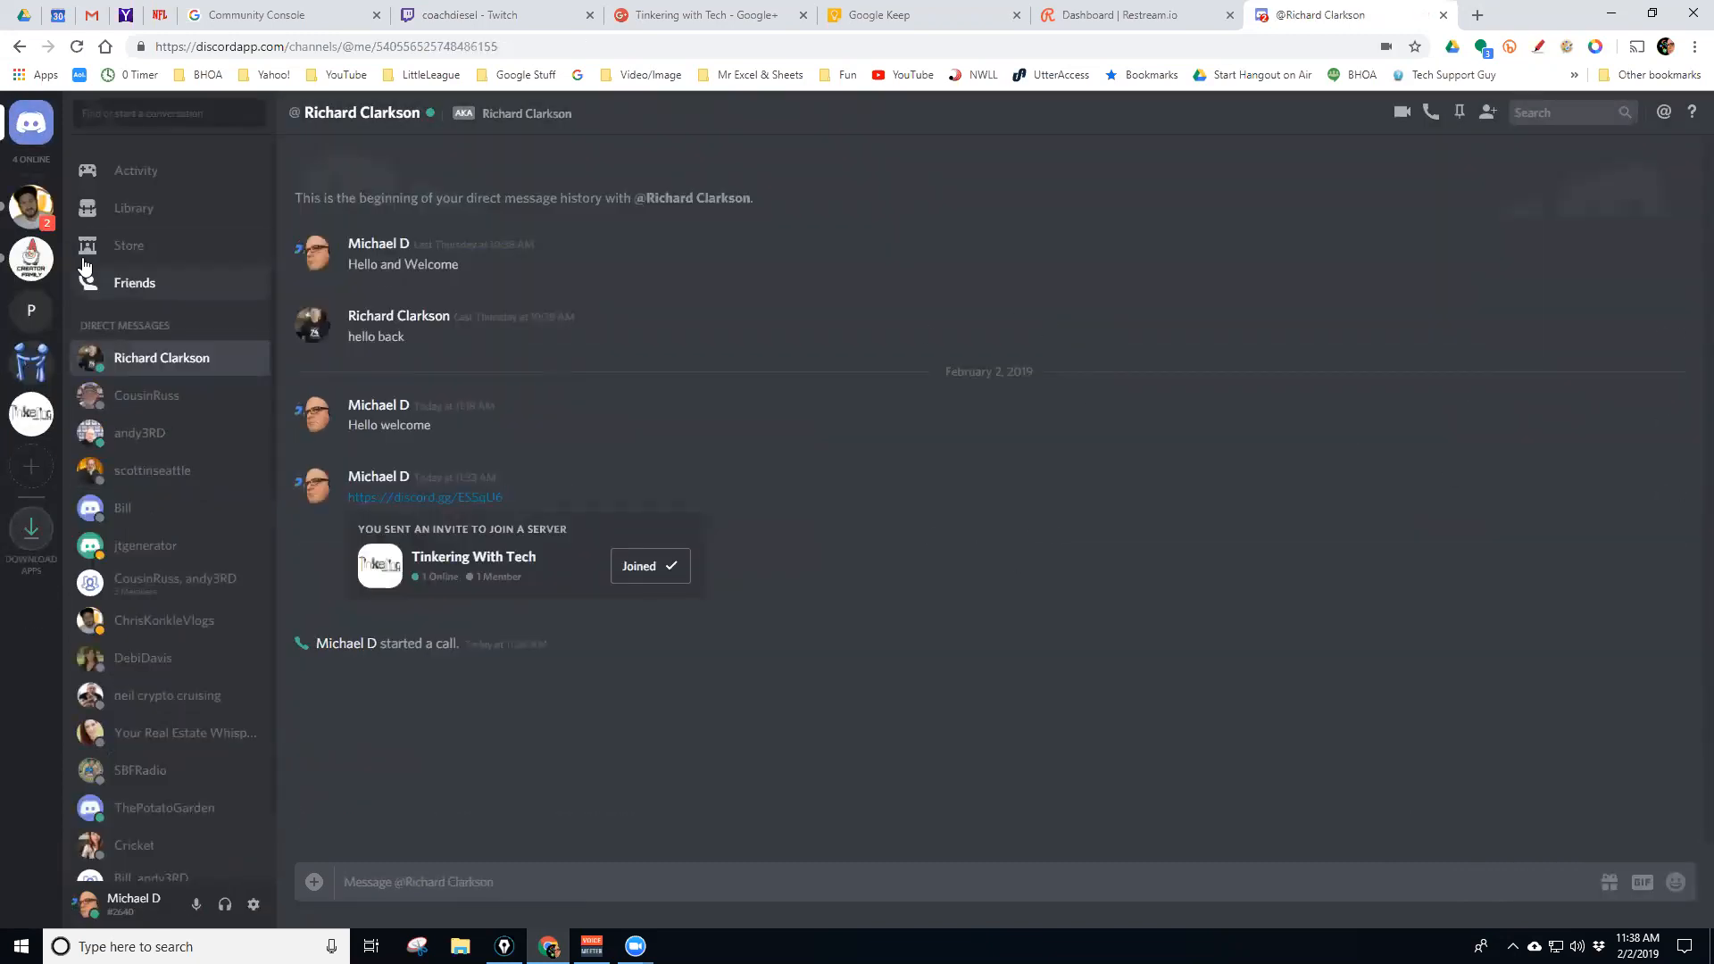
left_click(31, 361)
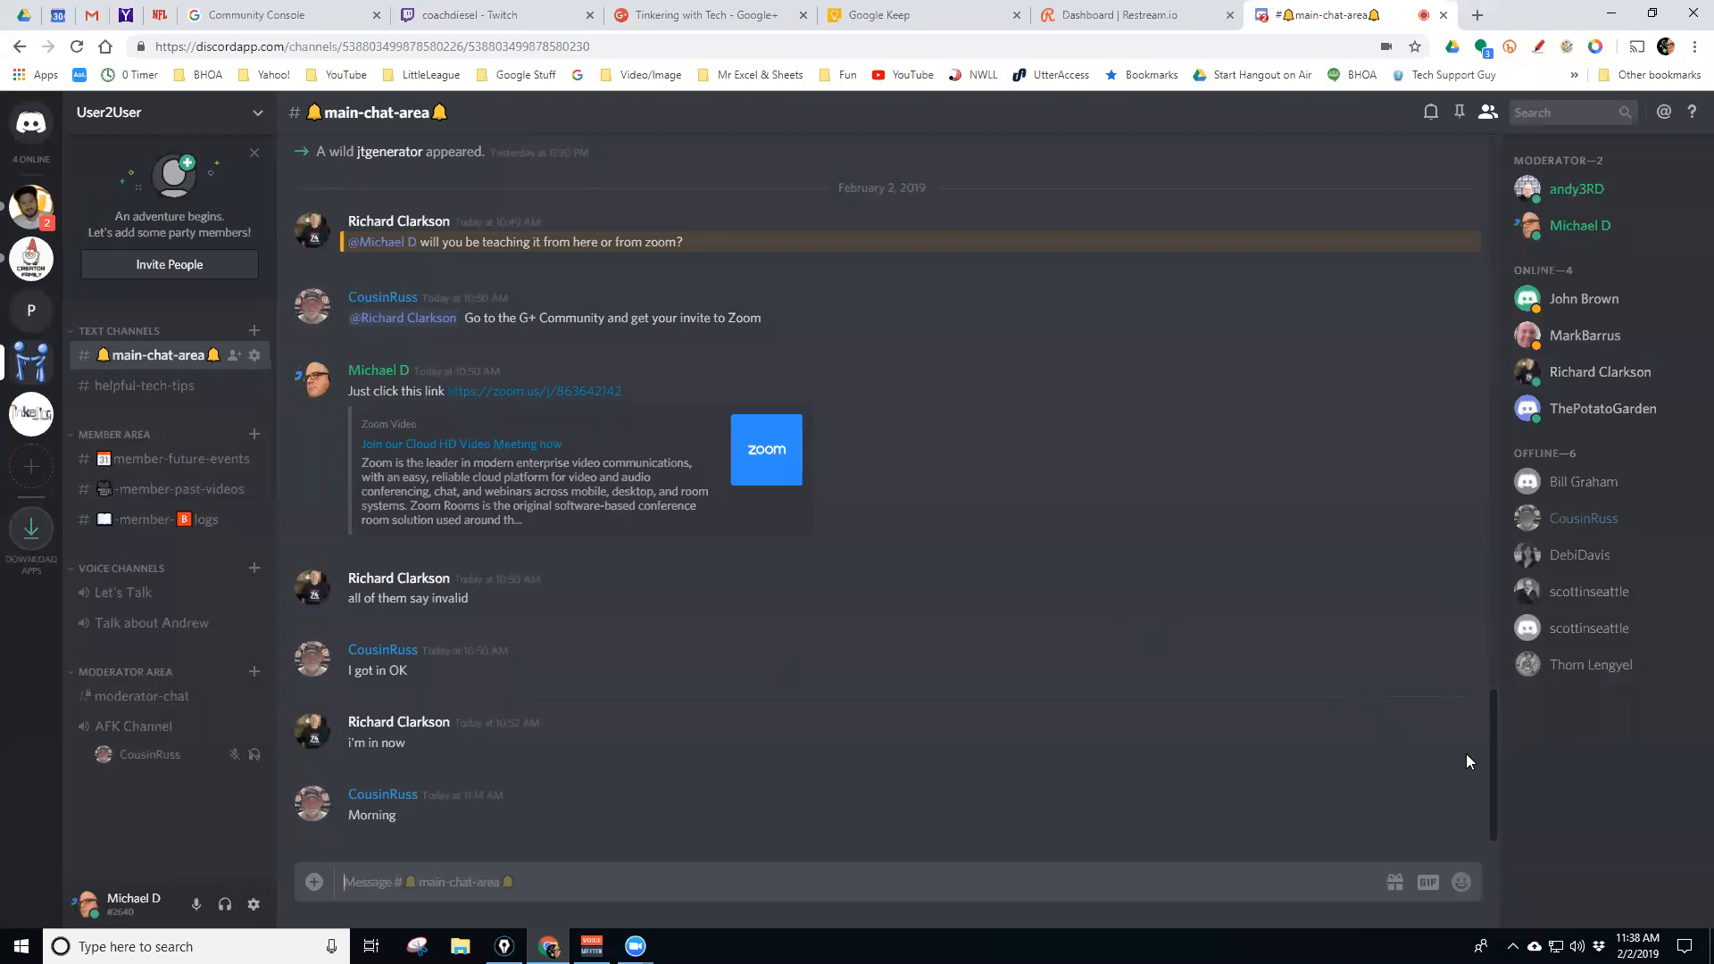
Open the reaction picker on the reddit link message and try searches bell, happy, sad, poop
scroll(882, 732, "up", 3)
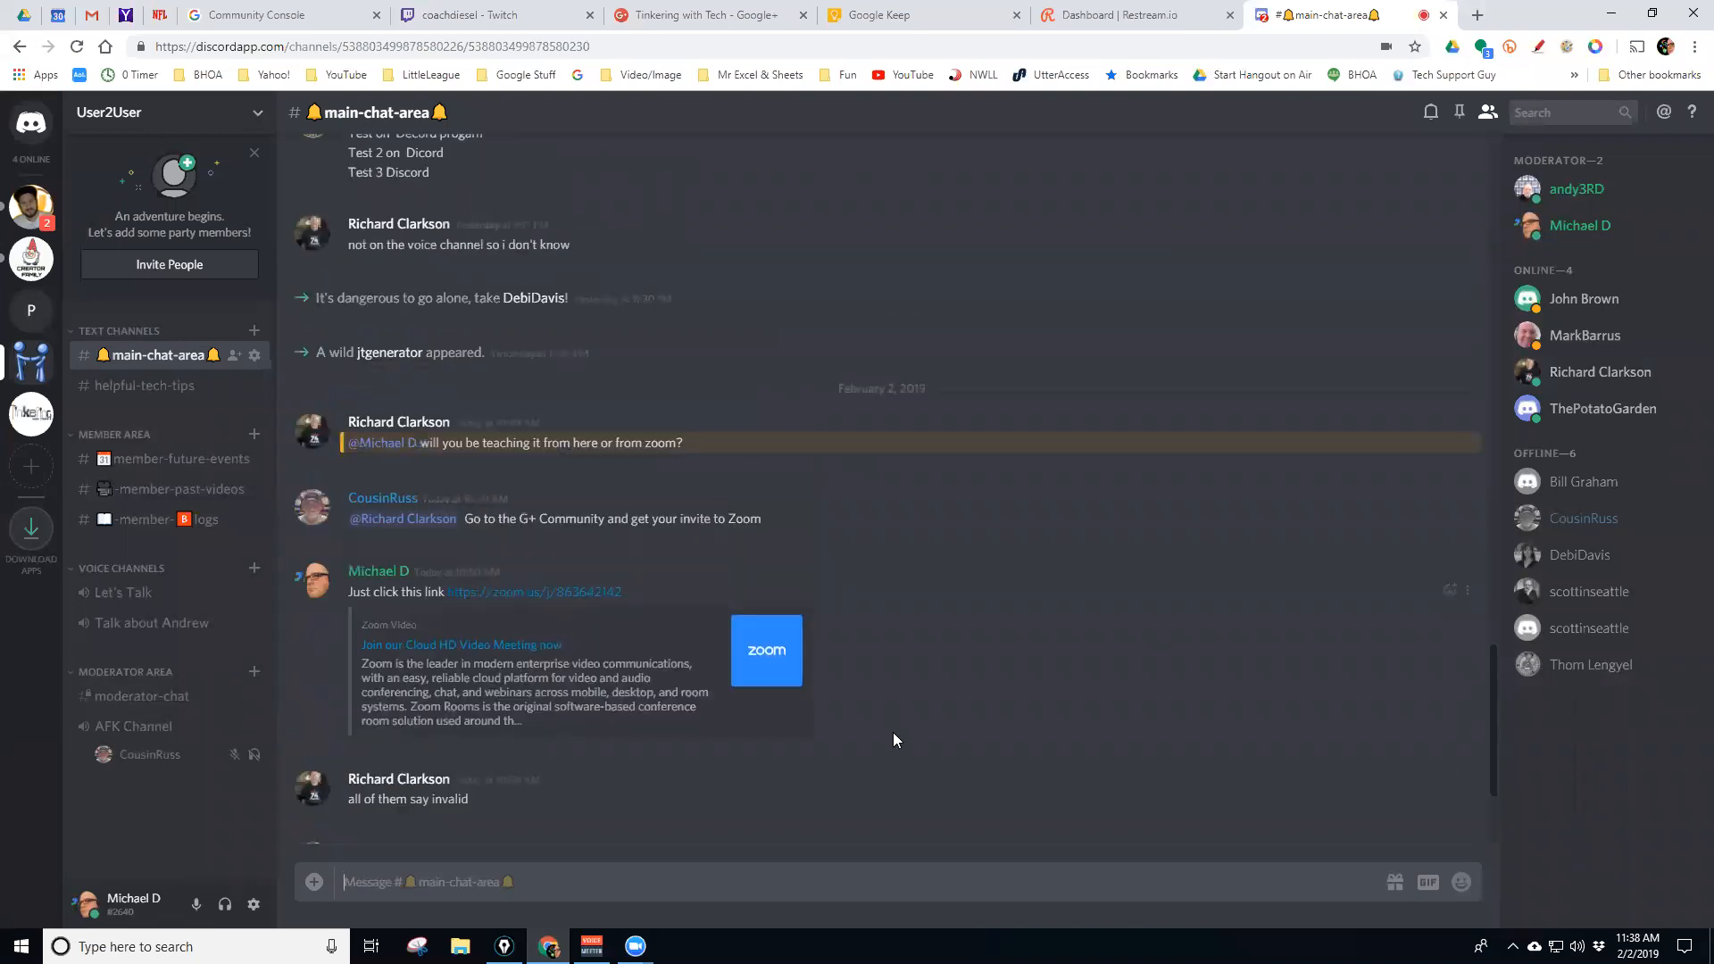
scroll(910, 702, "up", 7)
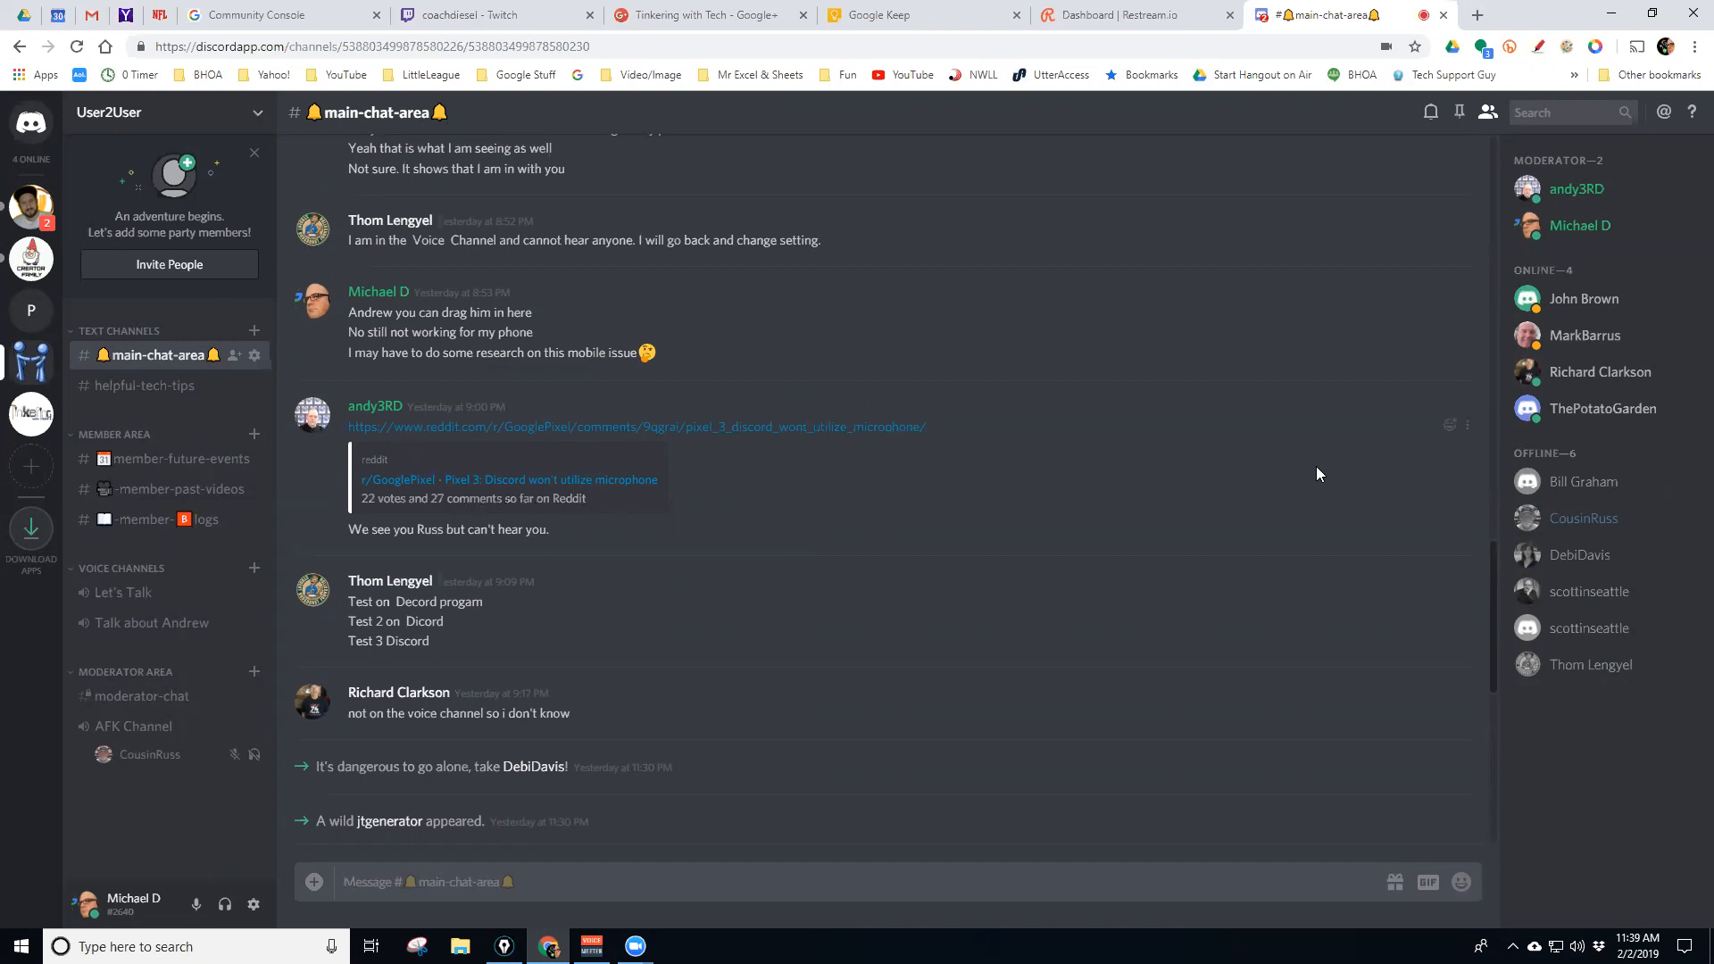
left_click(1447, 435)
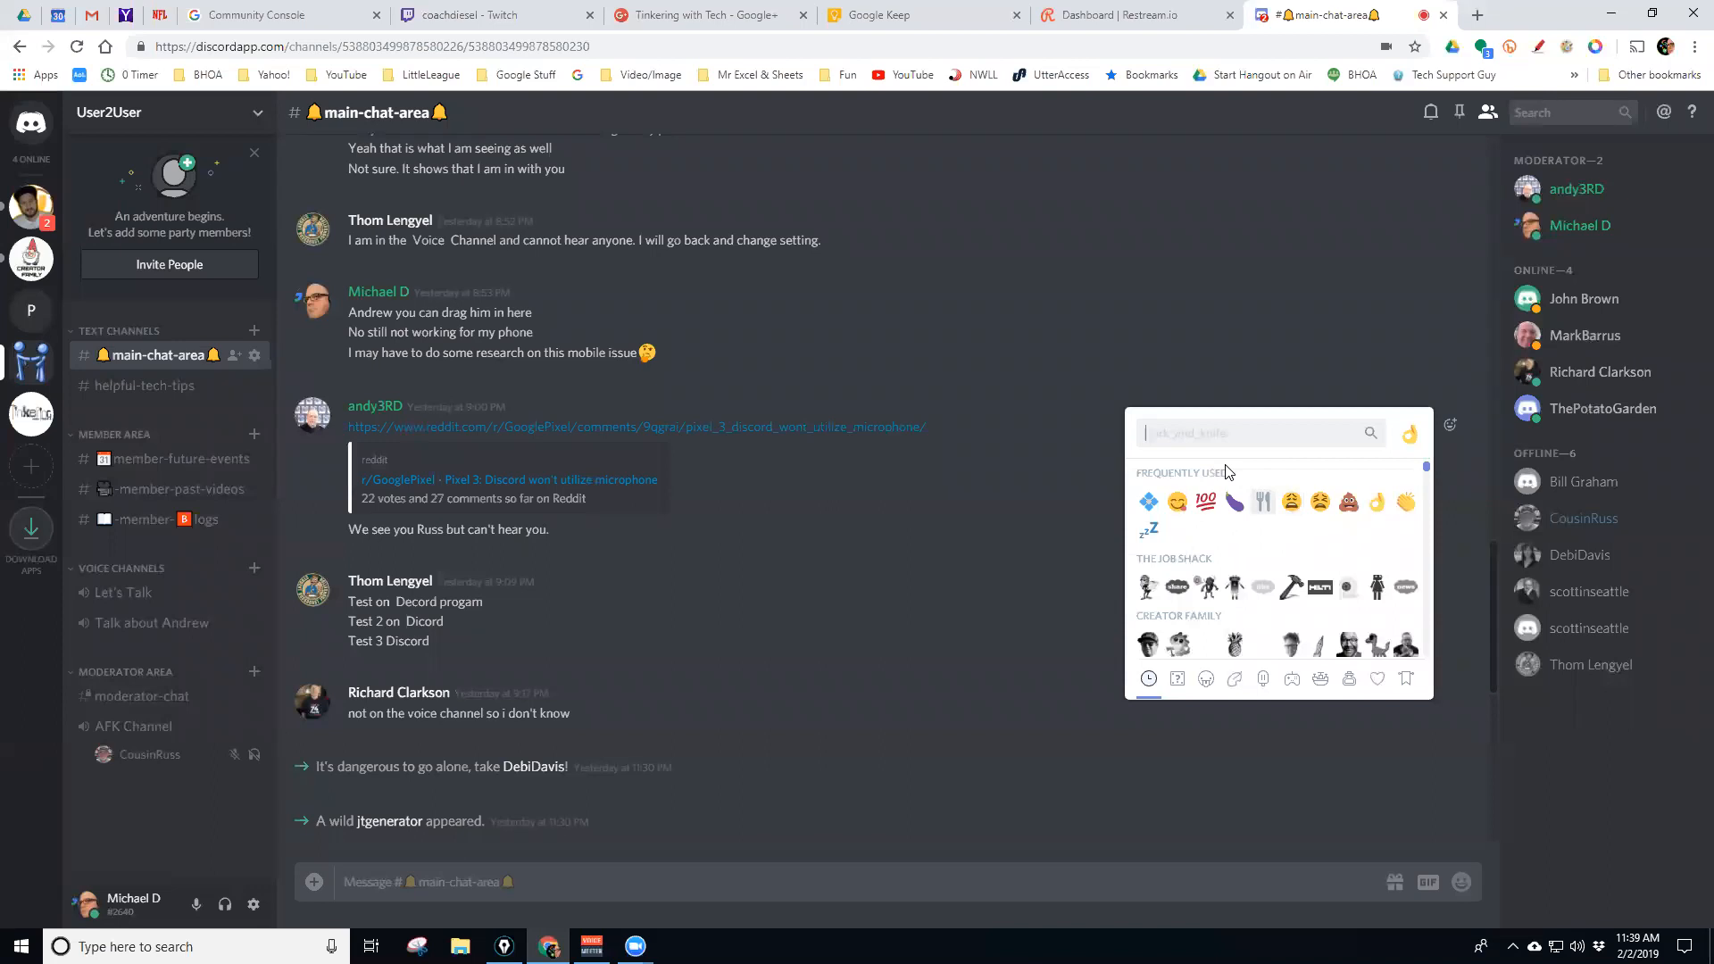
type("bell")
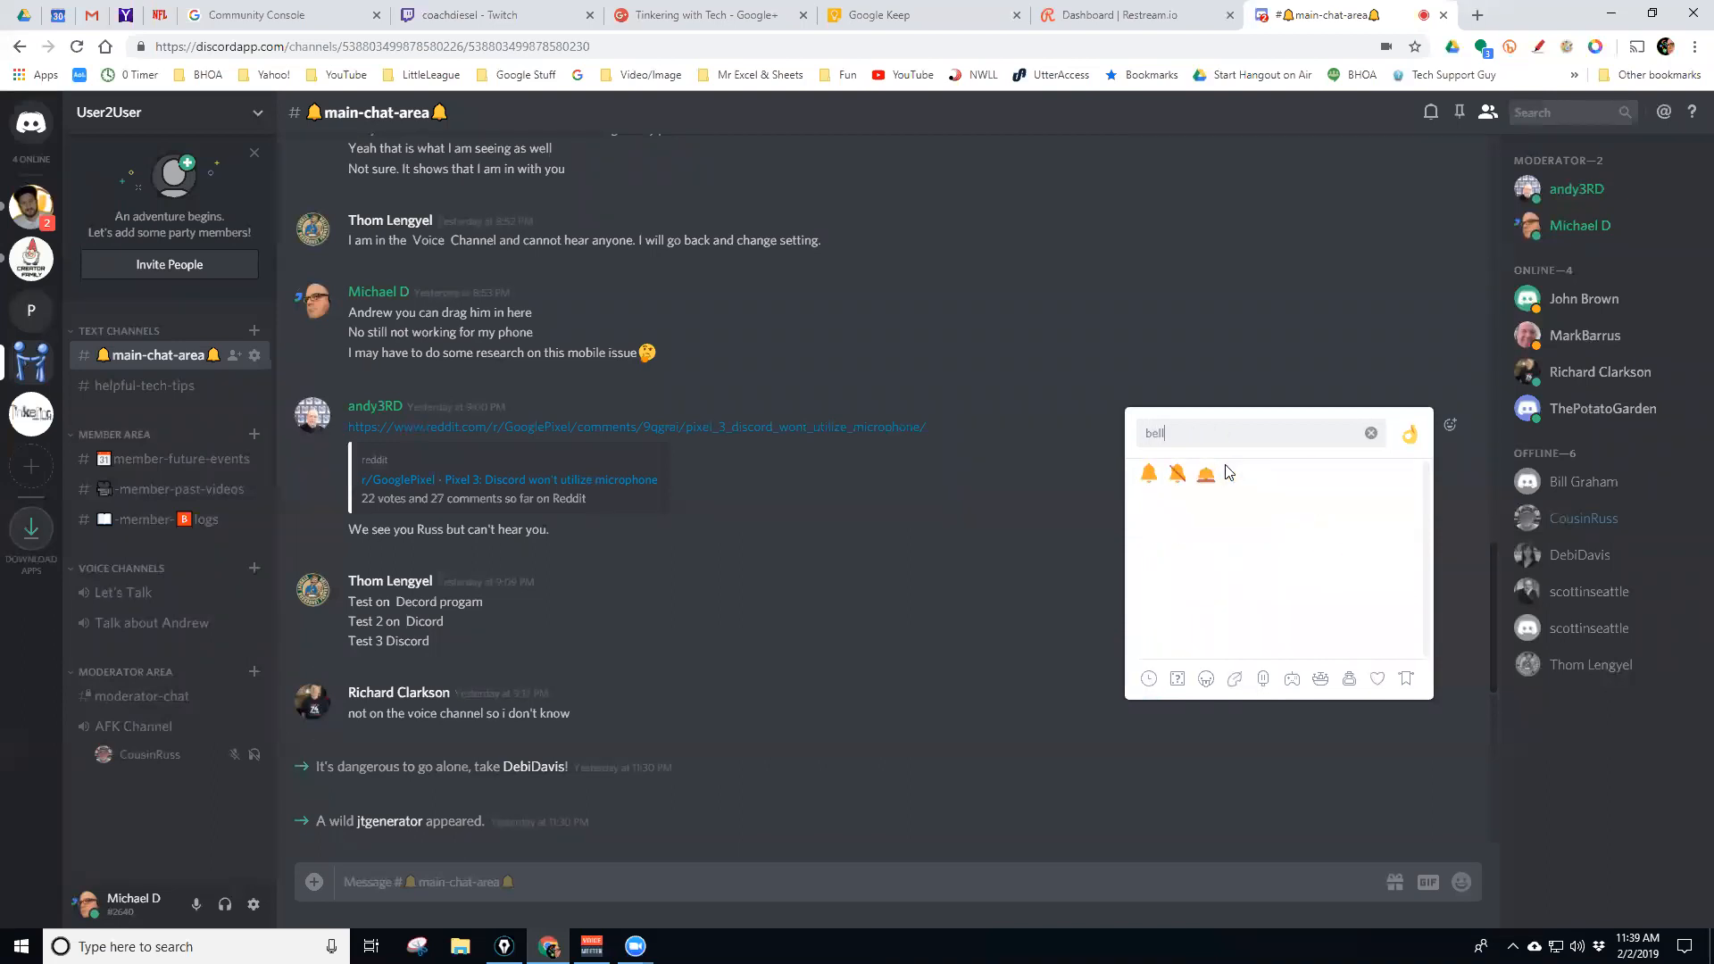
key("BackSpace")
key("BackSpace")
key("BackSpace")
key("BackSpace")
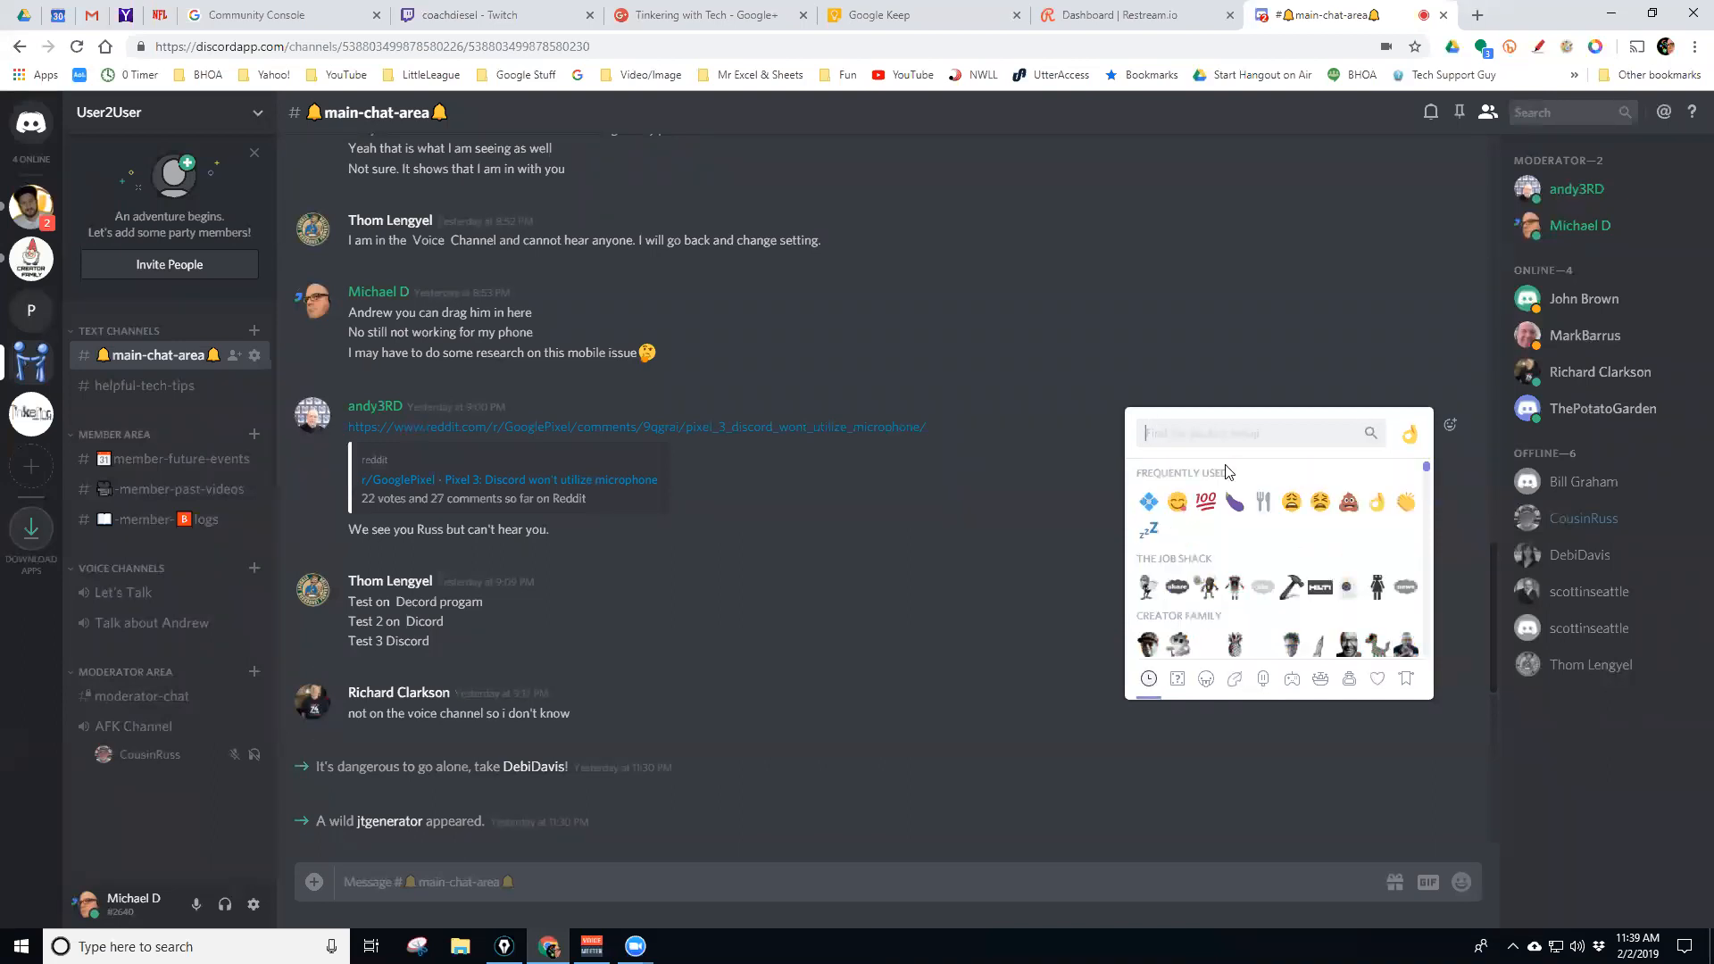
type("happy")
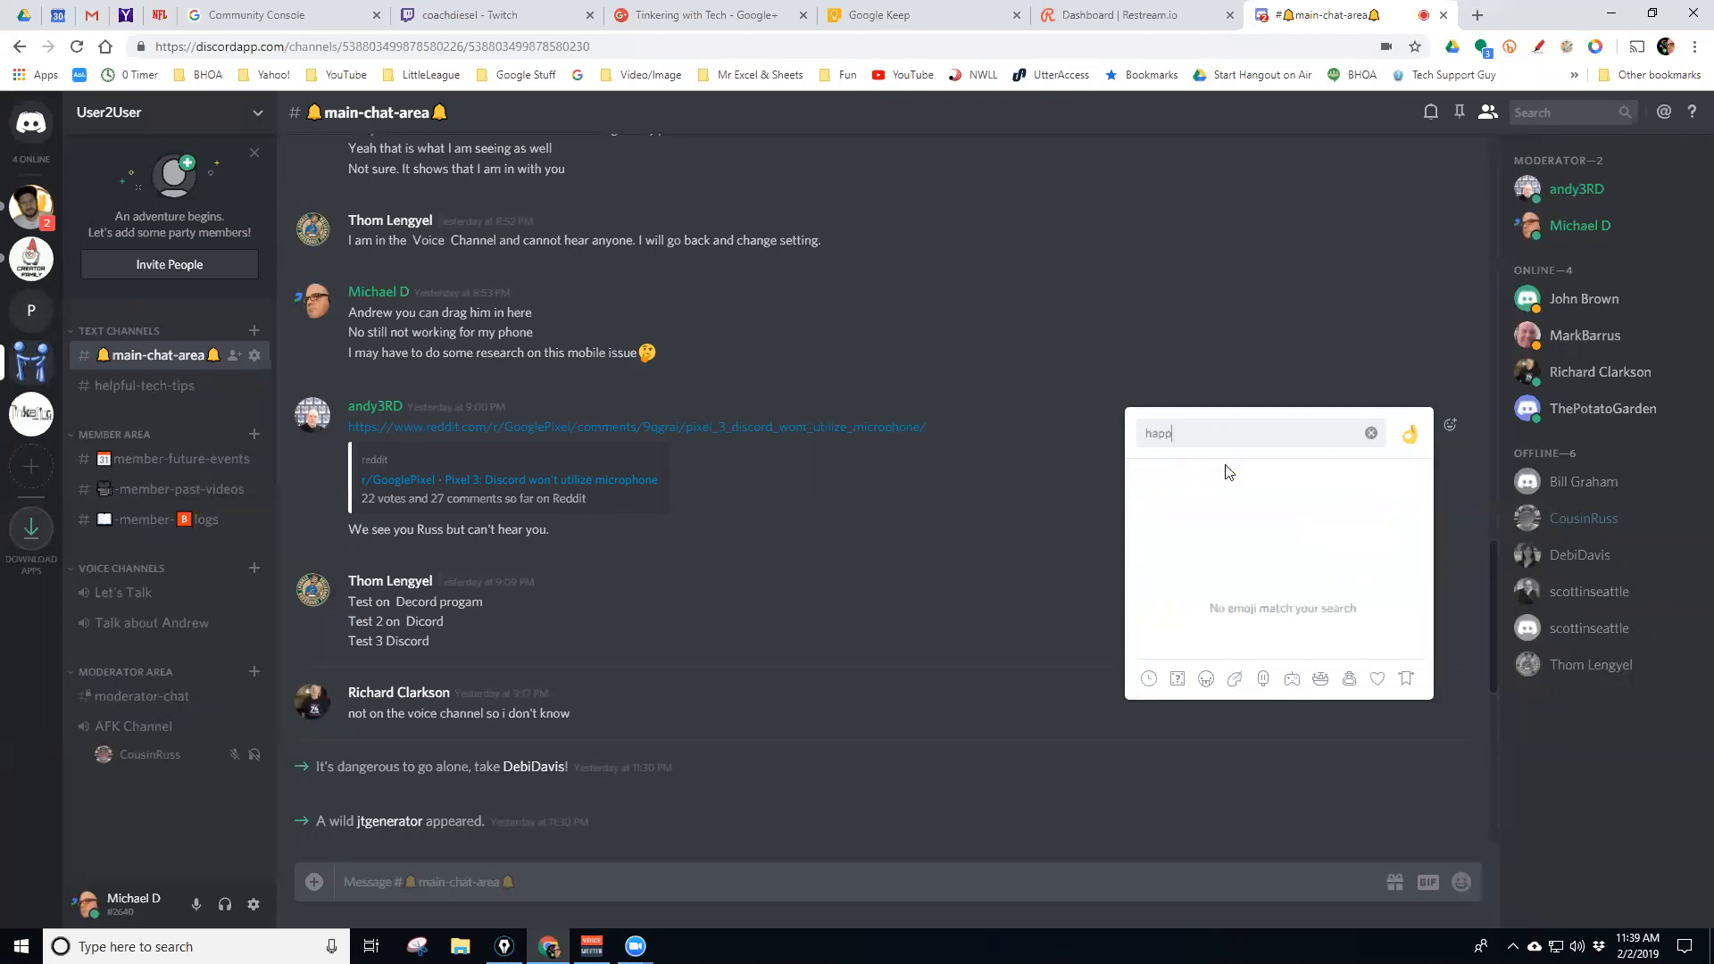
key("BackSpace")
key("BackSpace")
key("BackSpace")
key("BackSpace")
key("BackSpace")
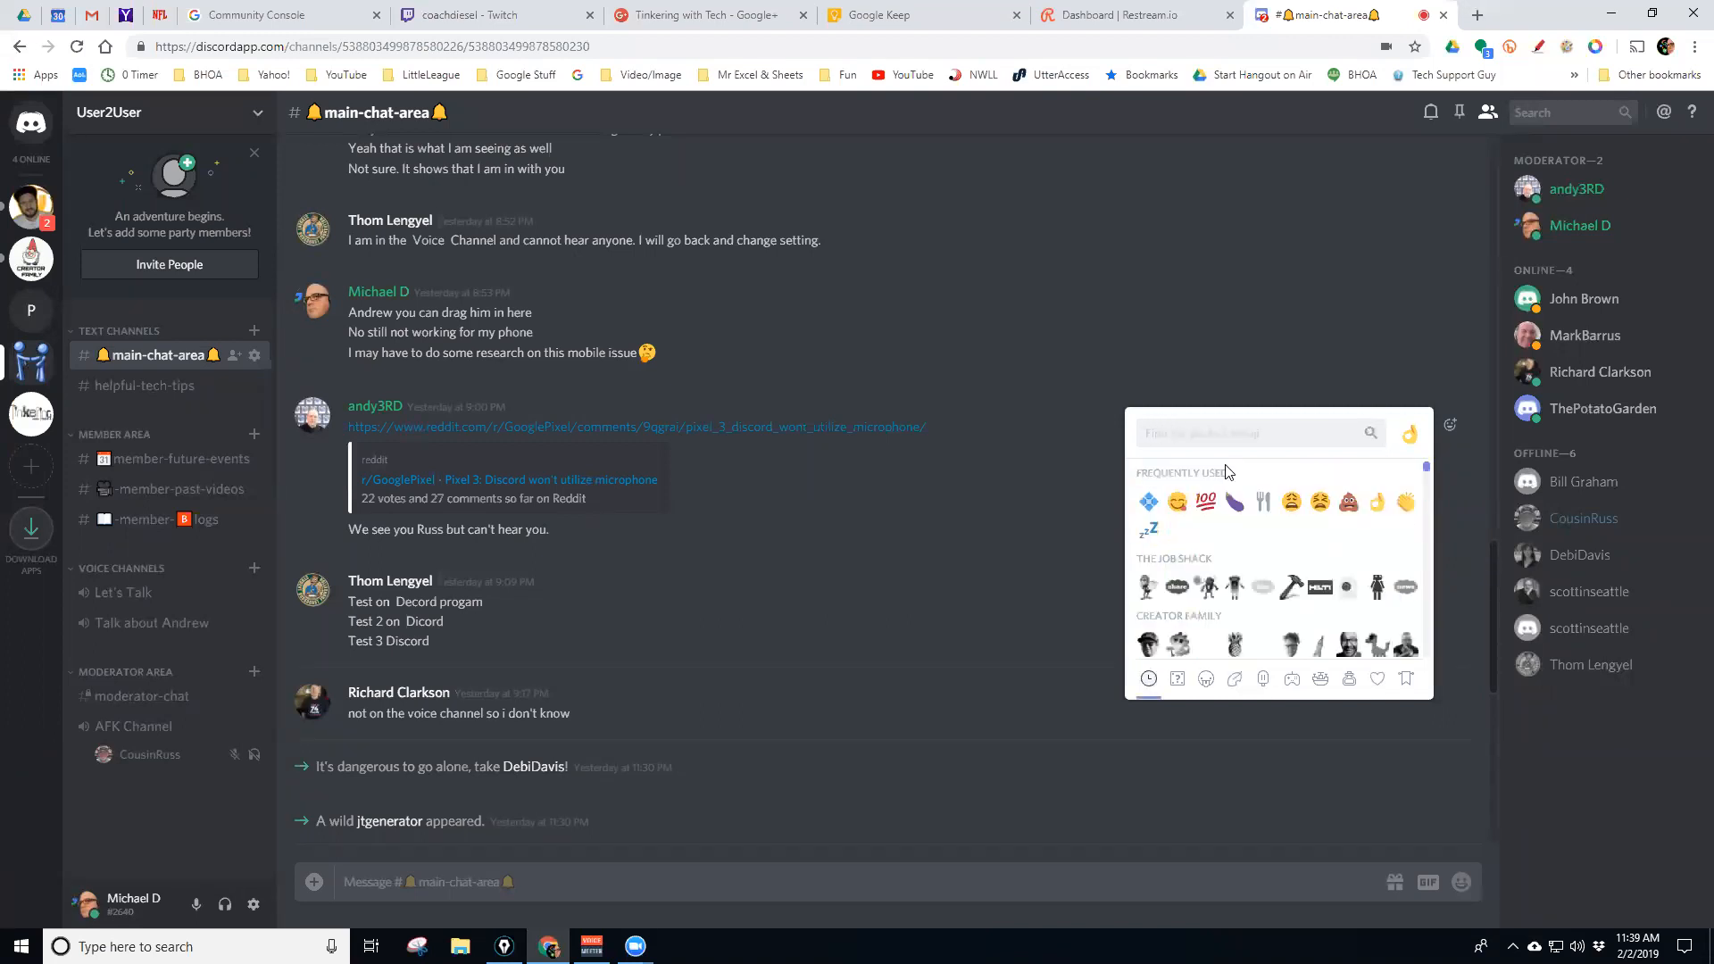
type("sad")
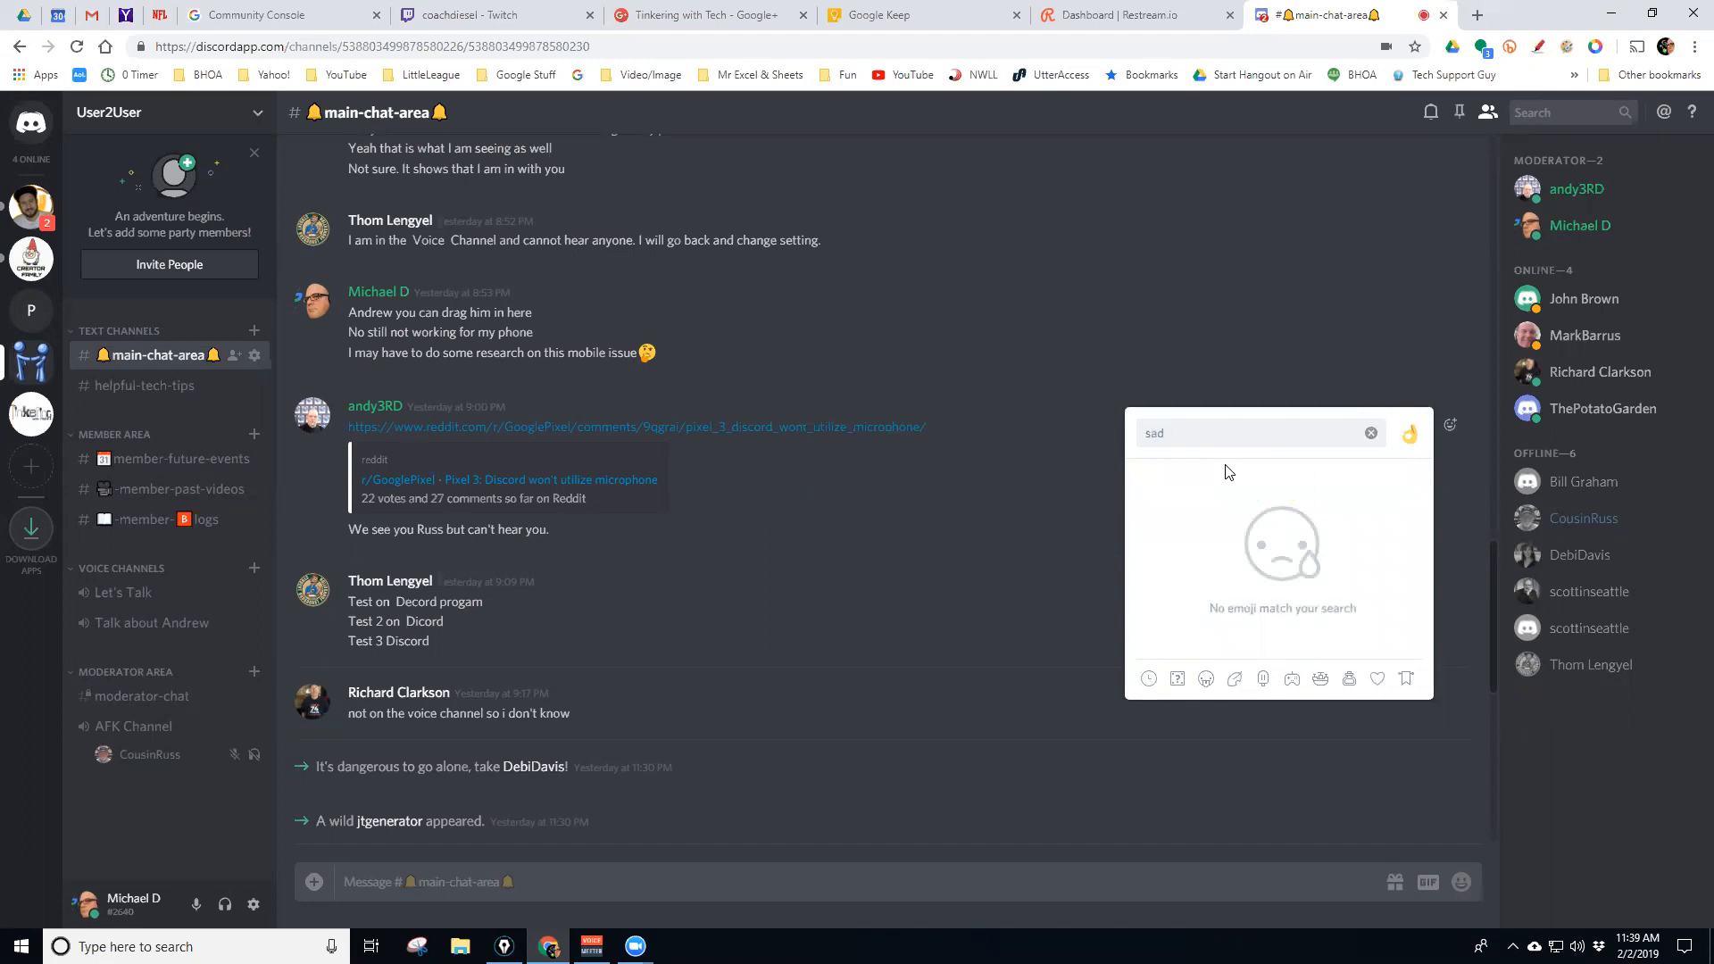
key("BackSpace")
key("BackSpace")
key("BackSpace")
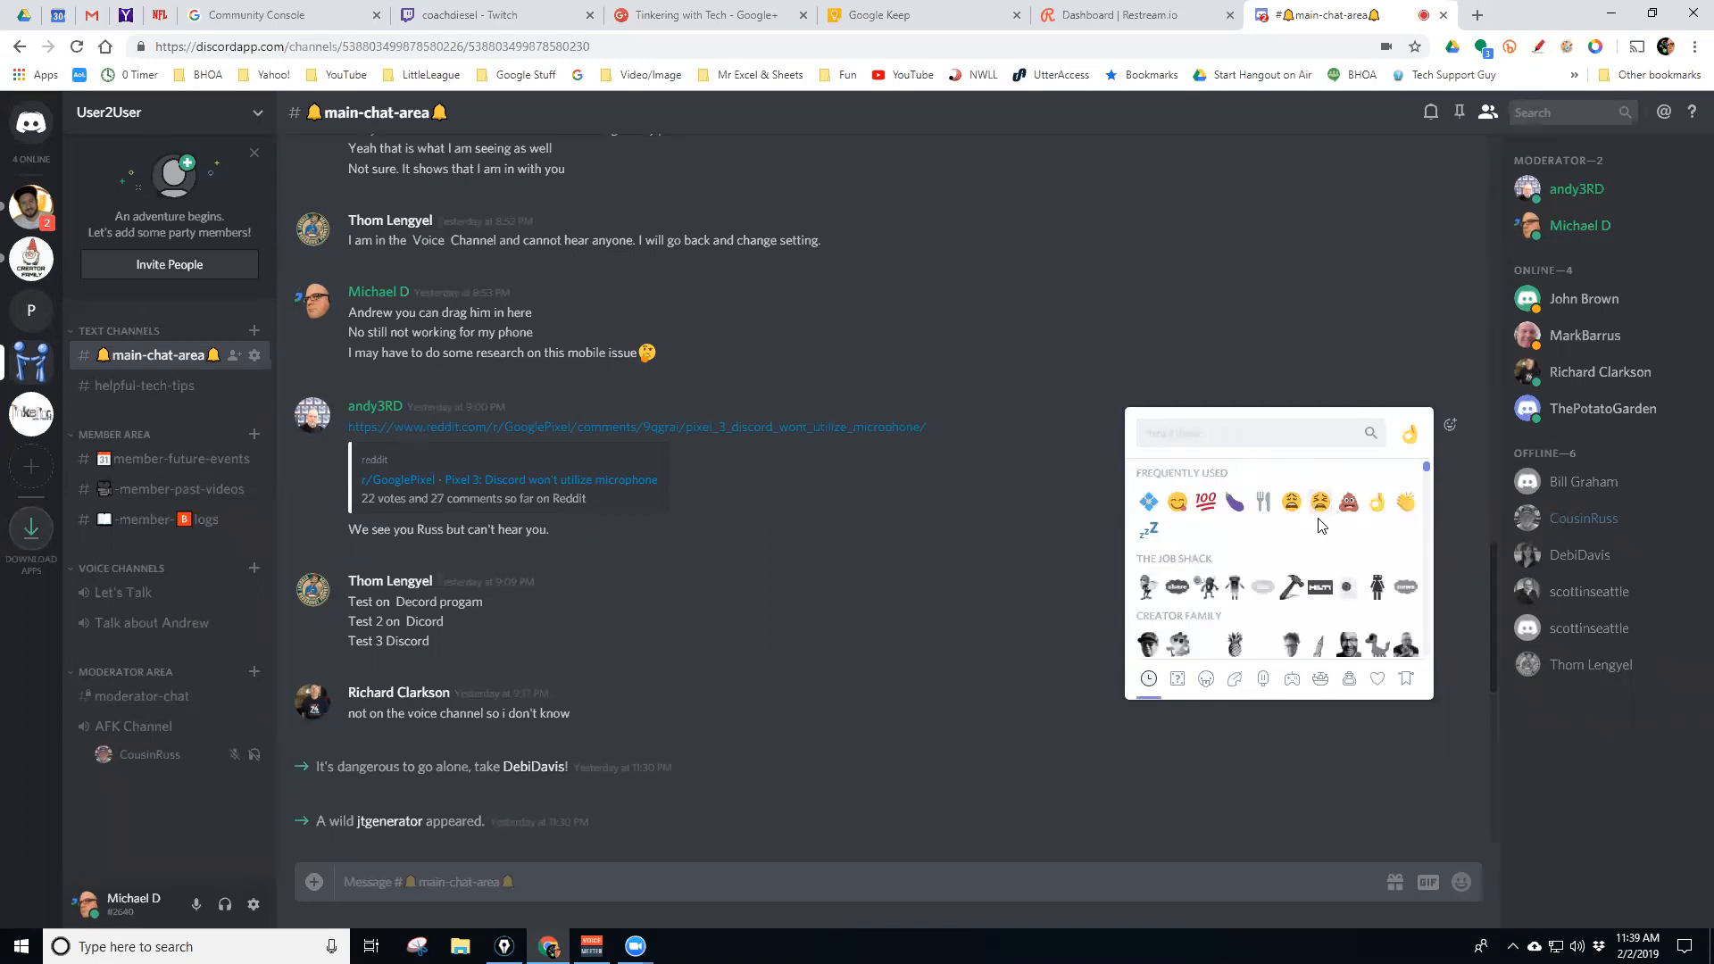
type("poop")
key("BackSpace")
key("BackSpace")
key("BackSpace")
key("BackSpace")
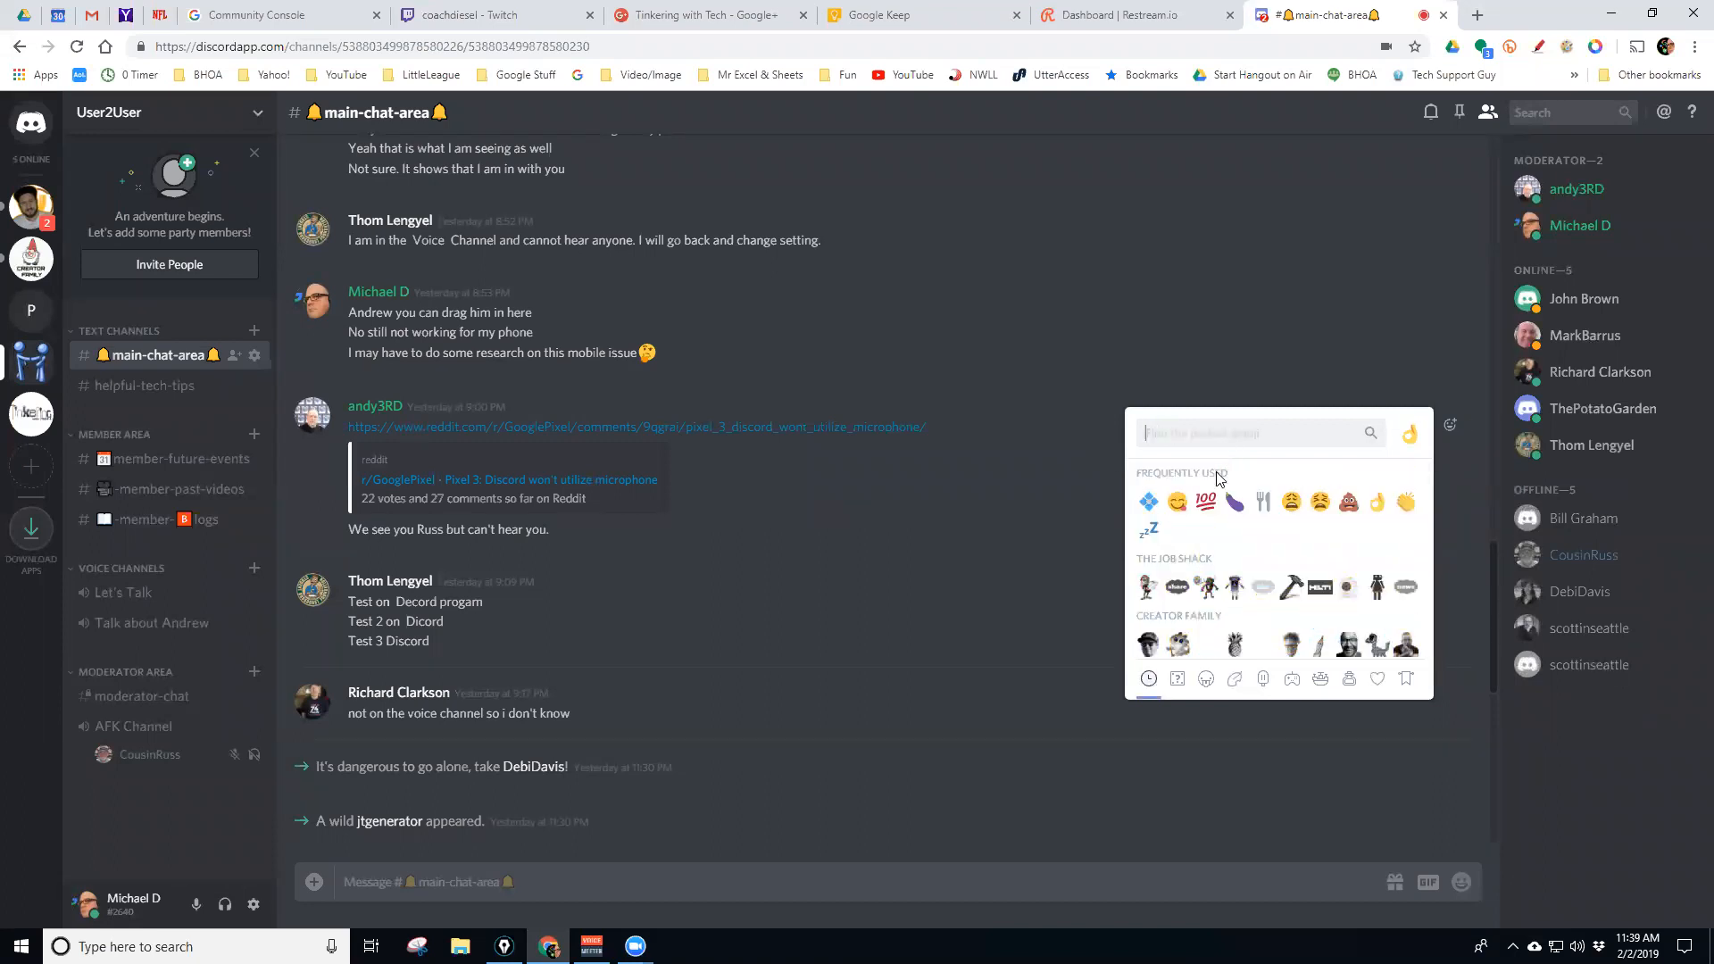
Search the emojis for 'cool' and react to the message with the cool emoji
scroll(1265, 590, "down", 5)
scroll(1266, 589, "down", 2)
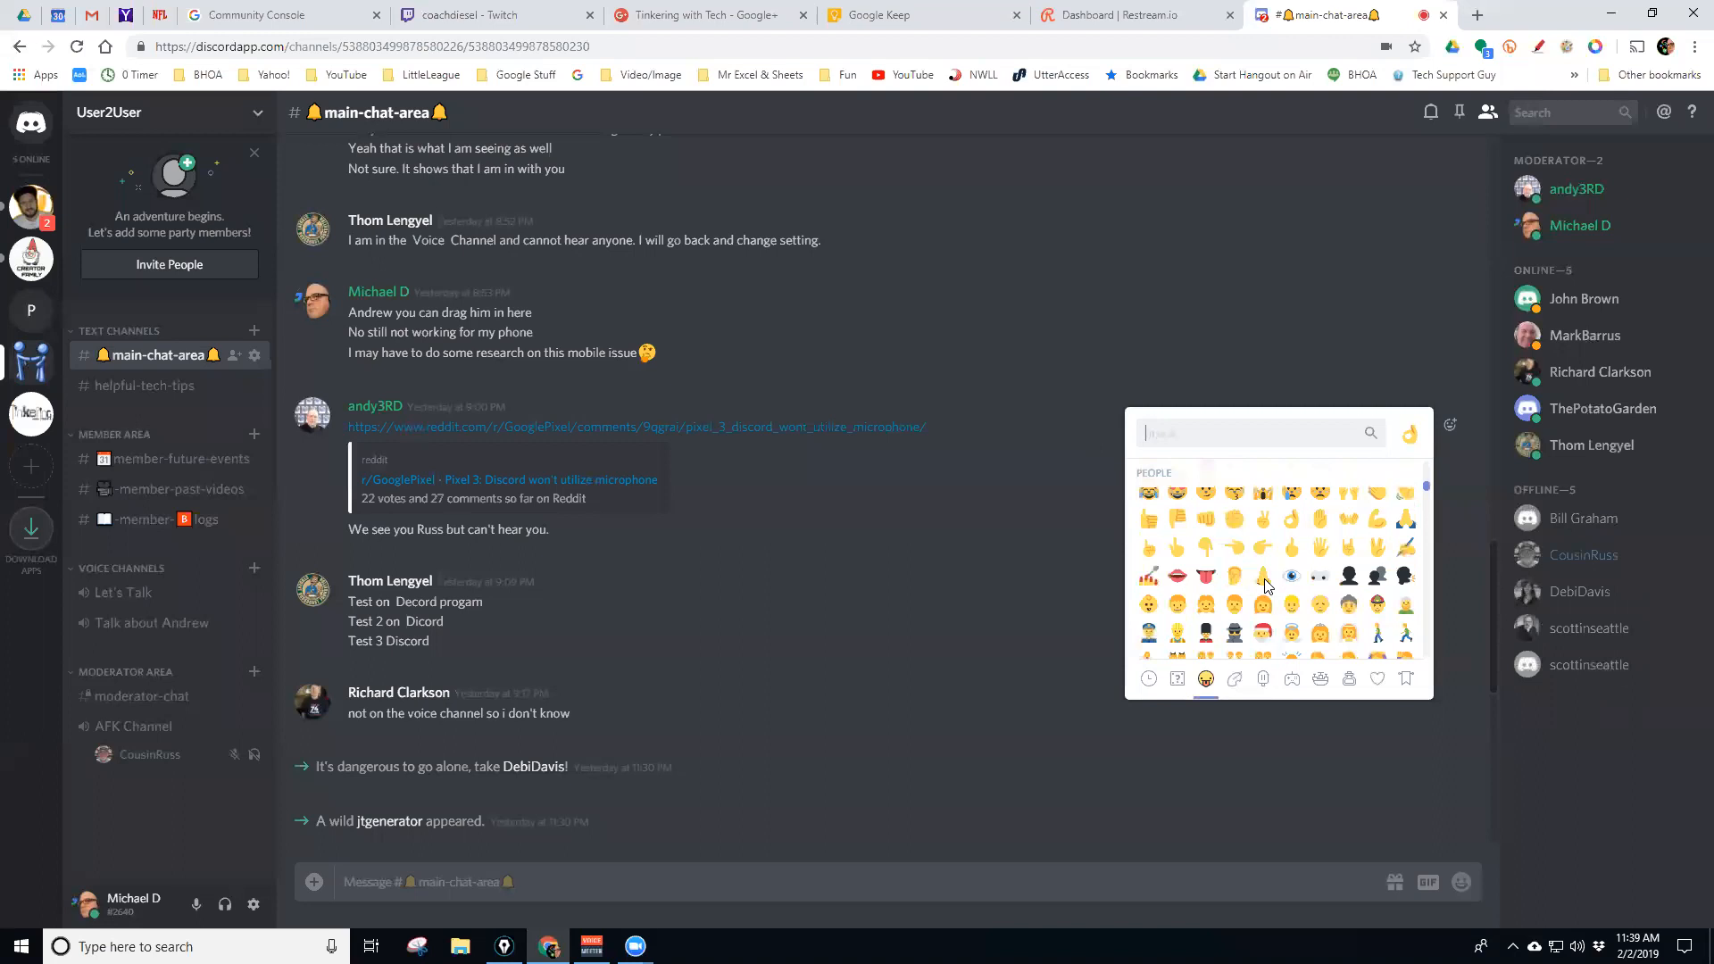
scroll(1262, 582, "down", 2)
type("cool")
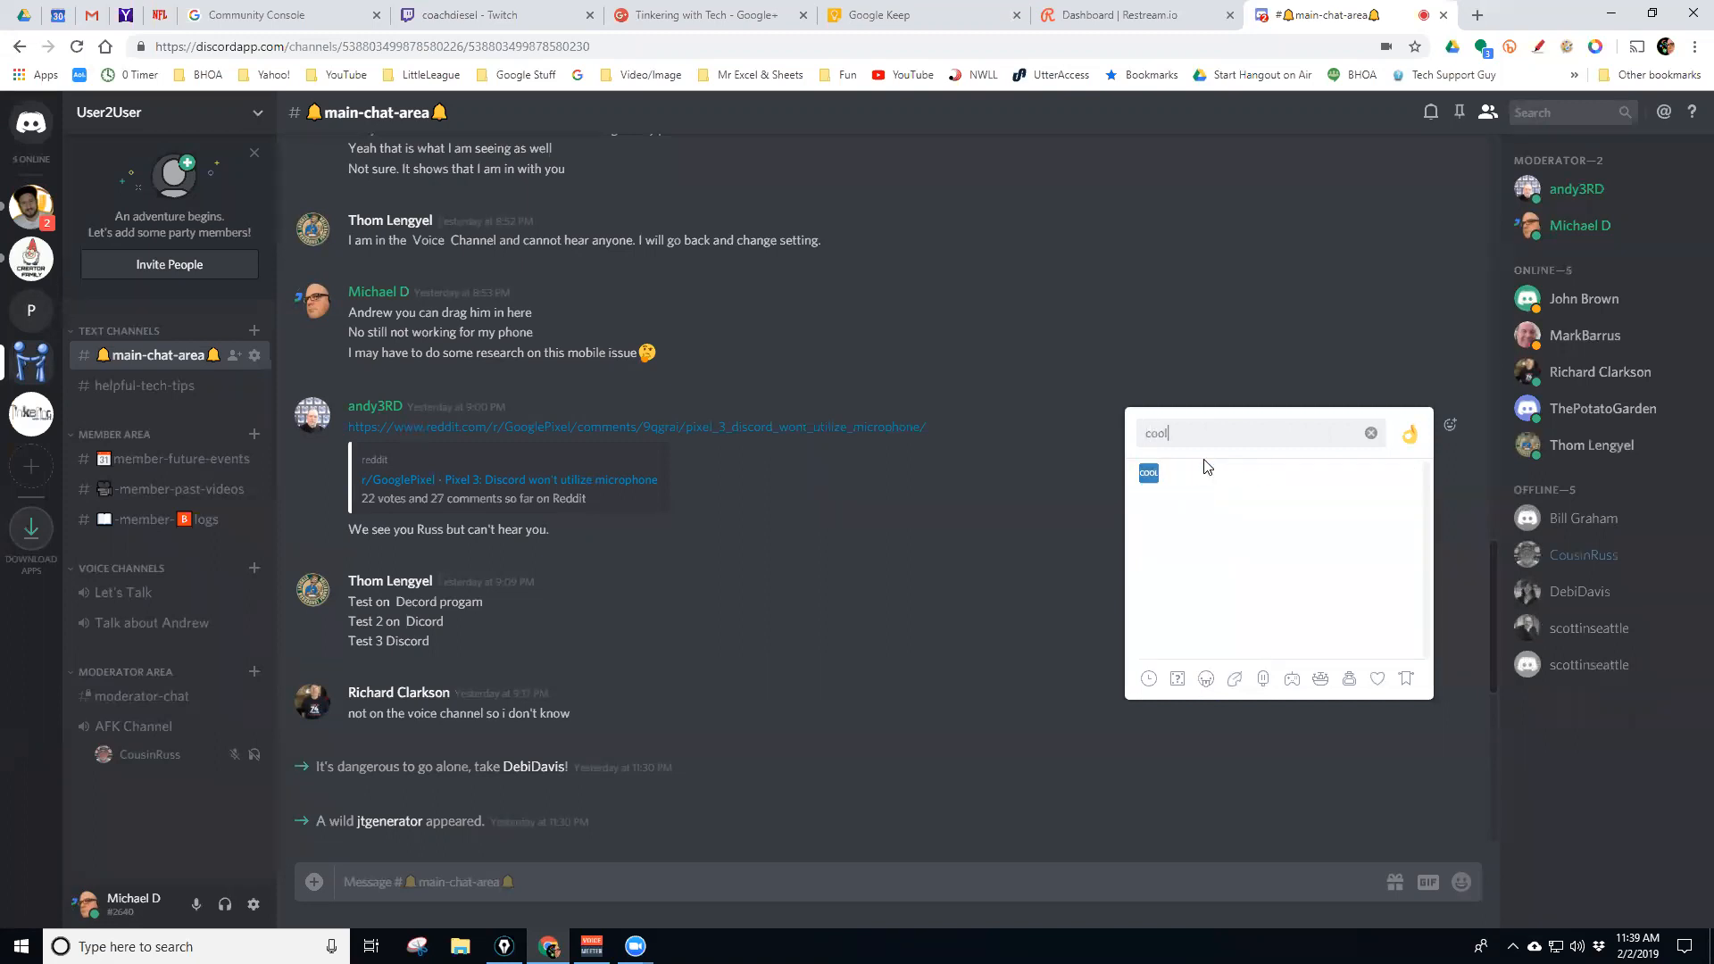
left_click(1149, 472)
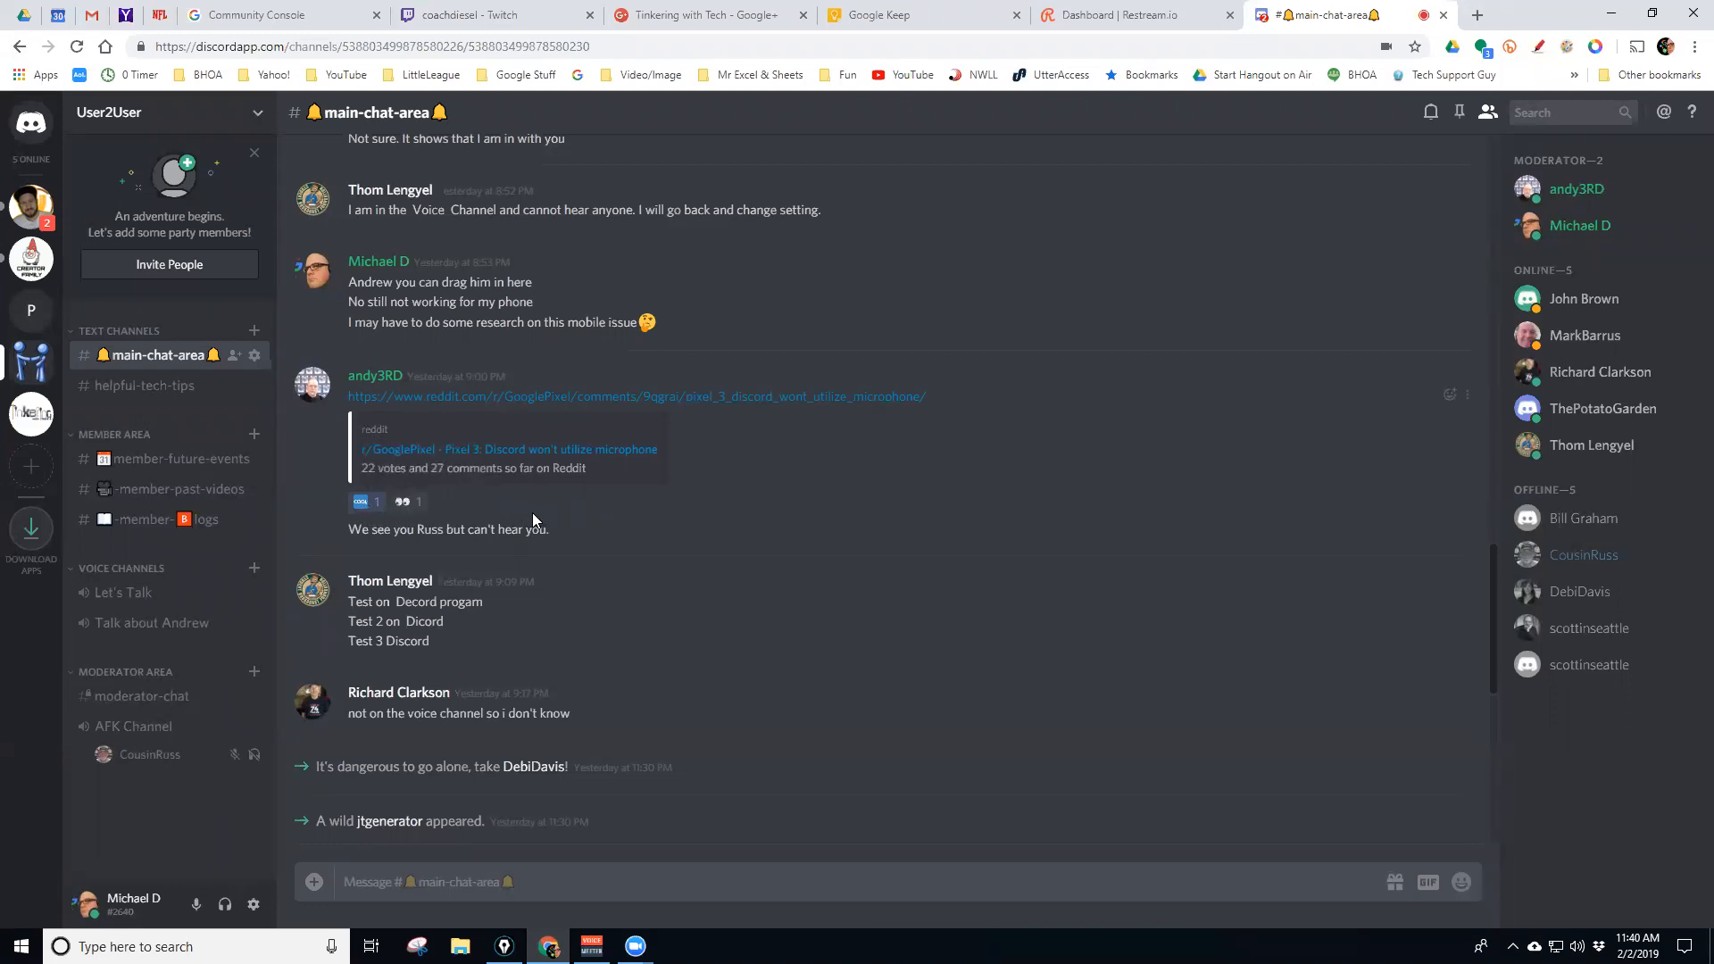
mouse_move(406, 513)
left_click(1467, 396)
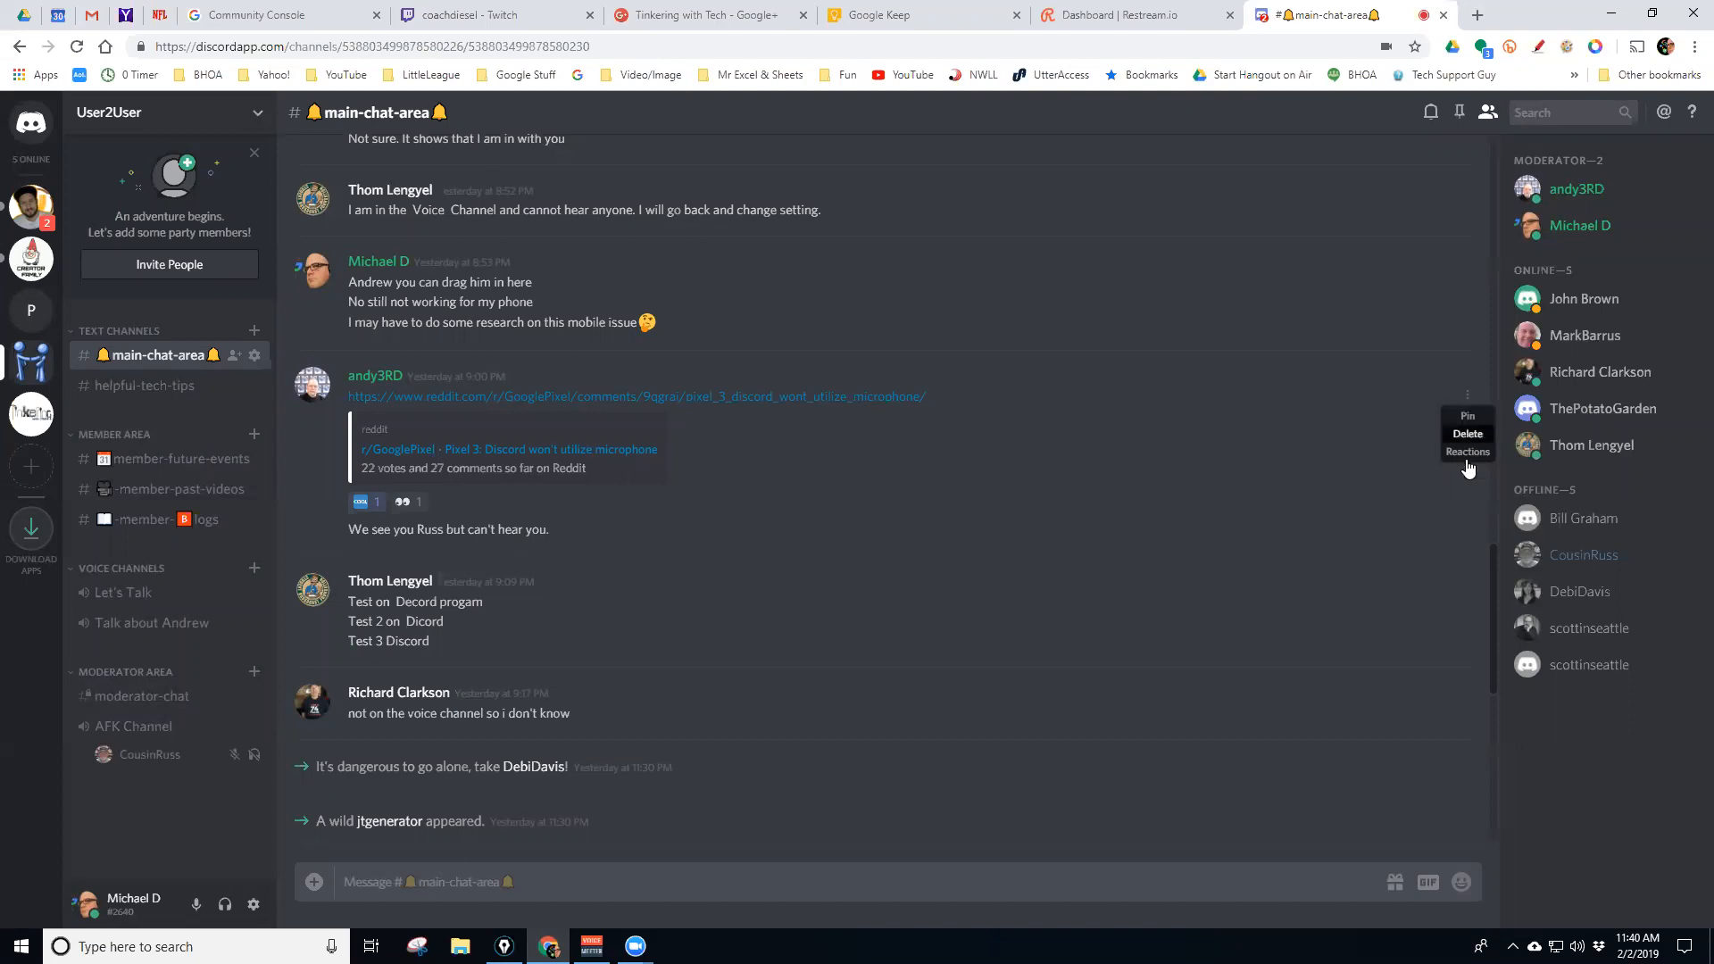
left_click(1372, 427)
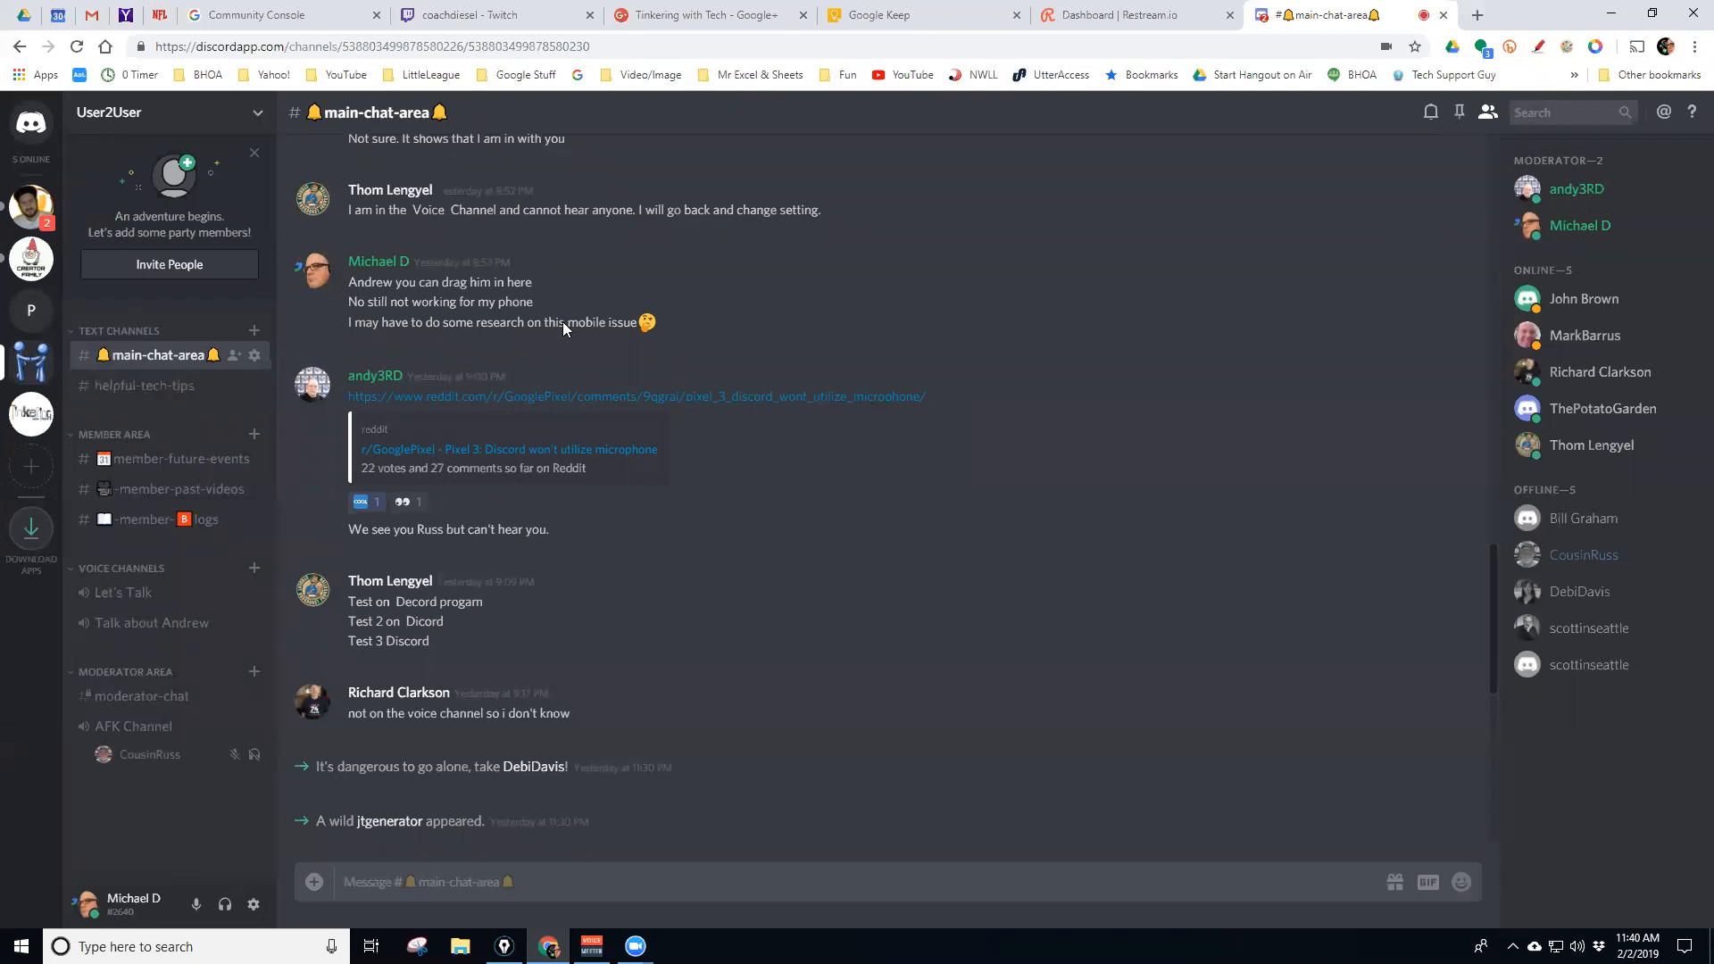
left_click(1461, 114)
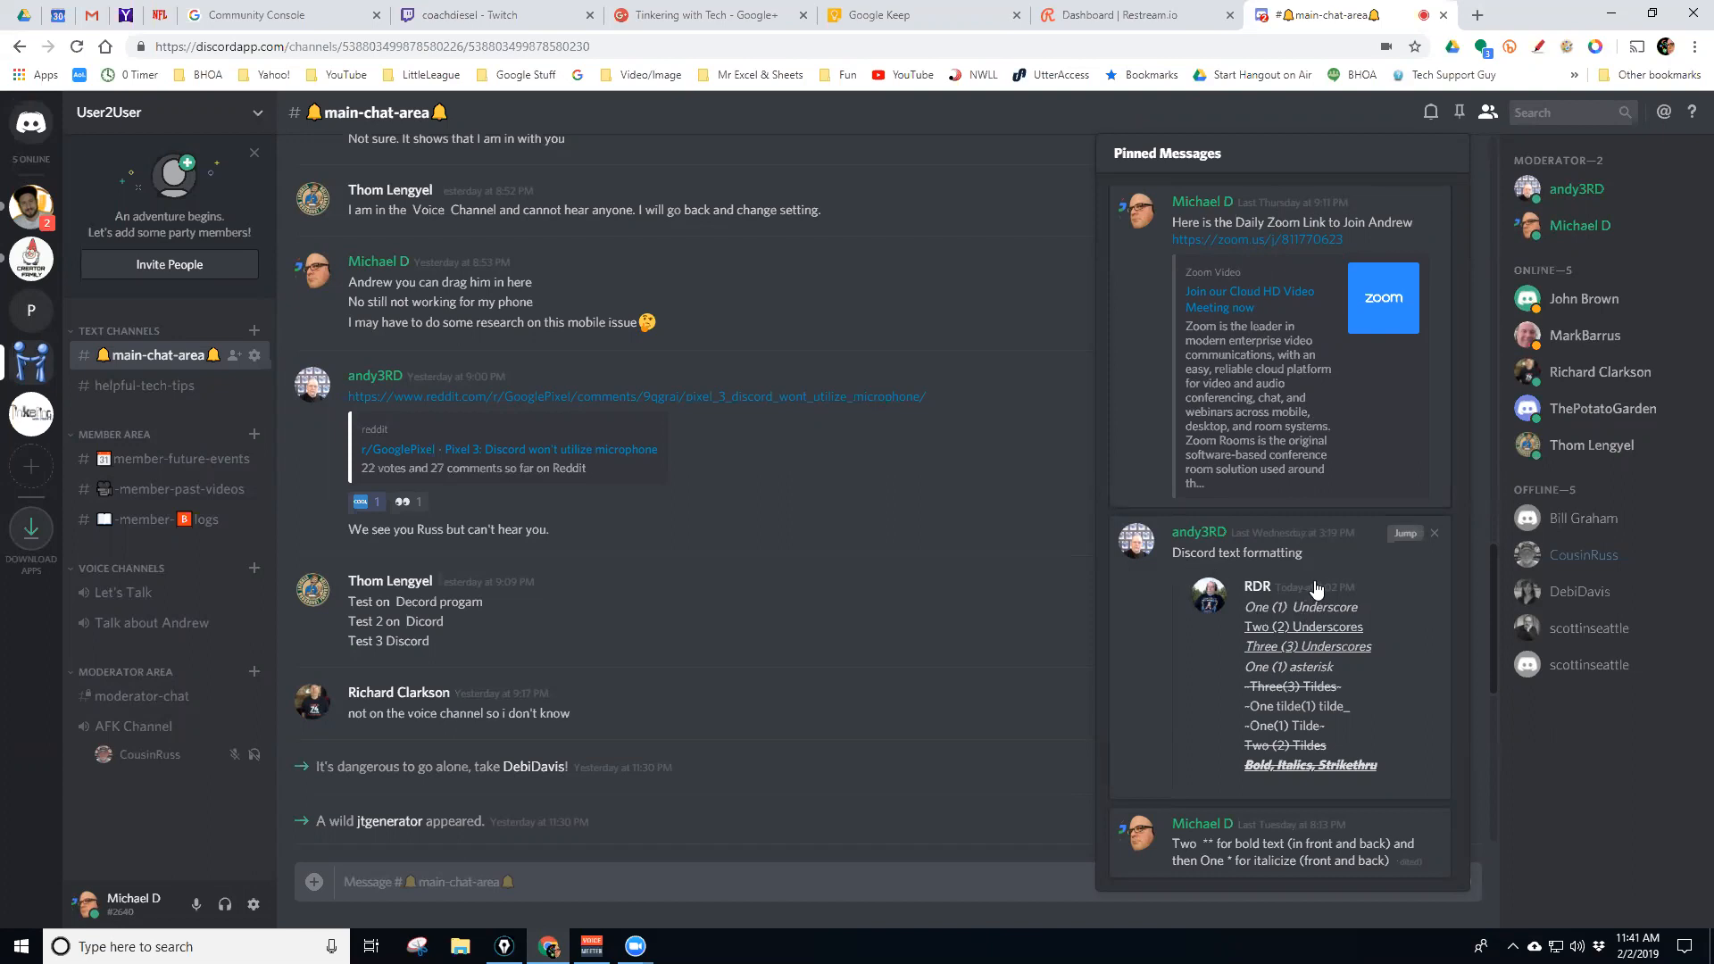
left_click(1405, 535)
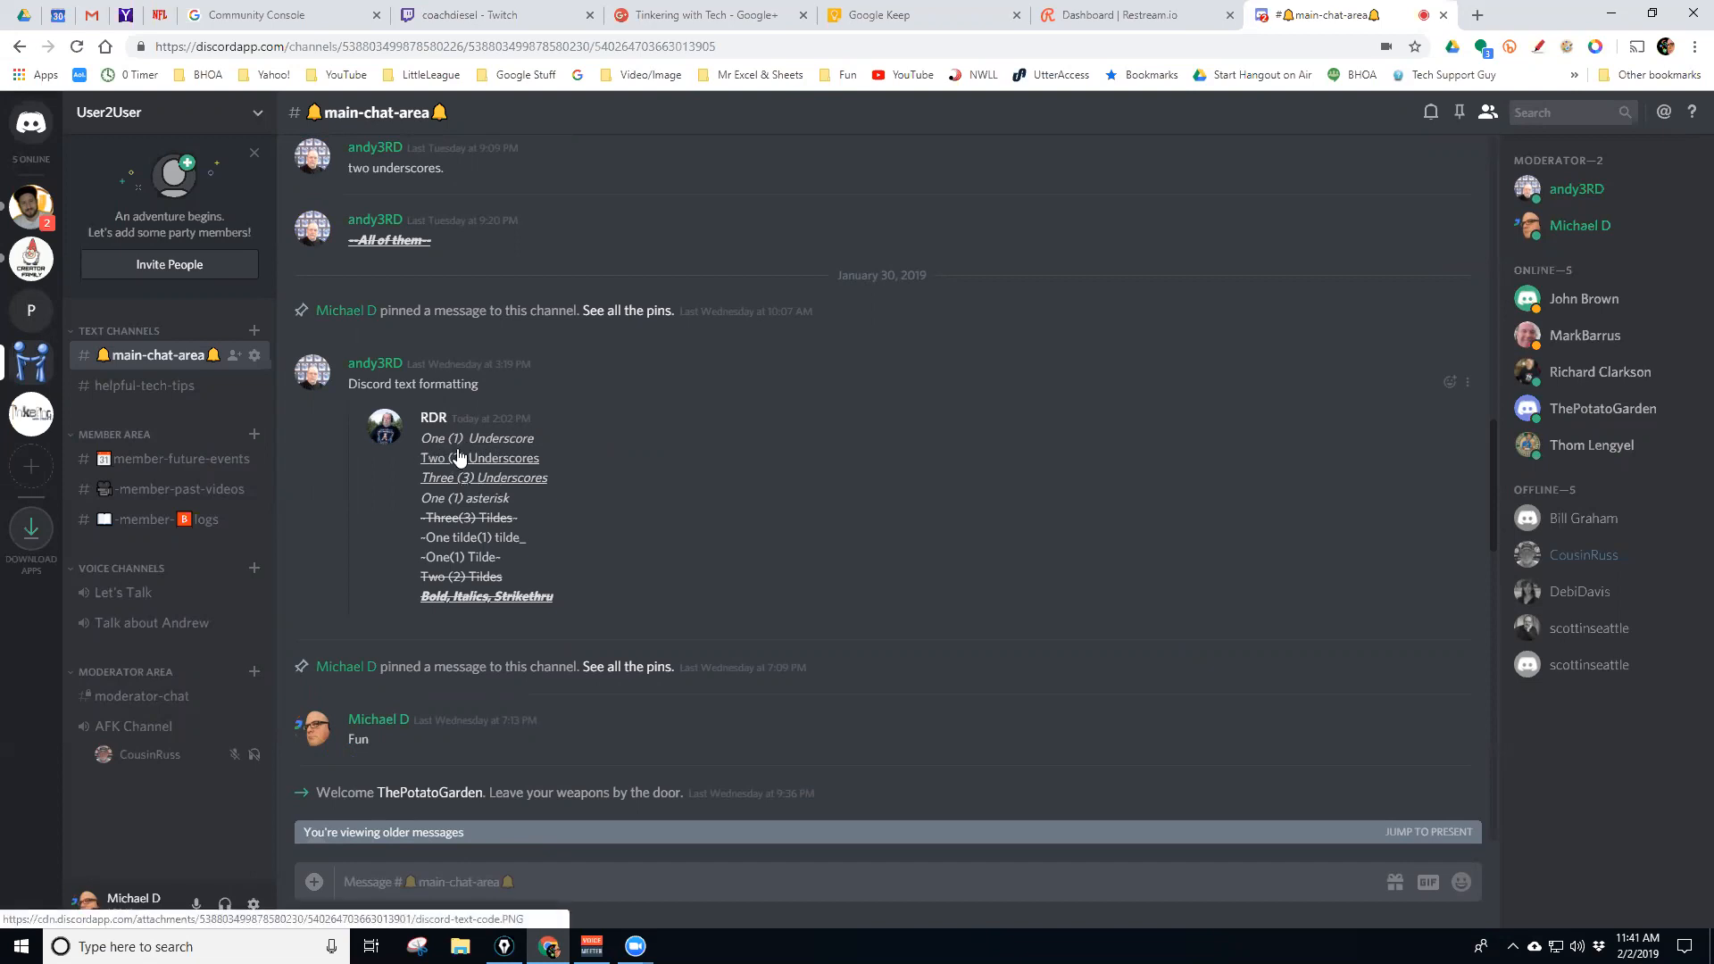
Browse the older history, then return to the newest messages ending with 'Morning'
scroll(683, 505, "down", 3)
scroll(684, 498, "up", 3)
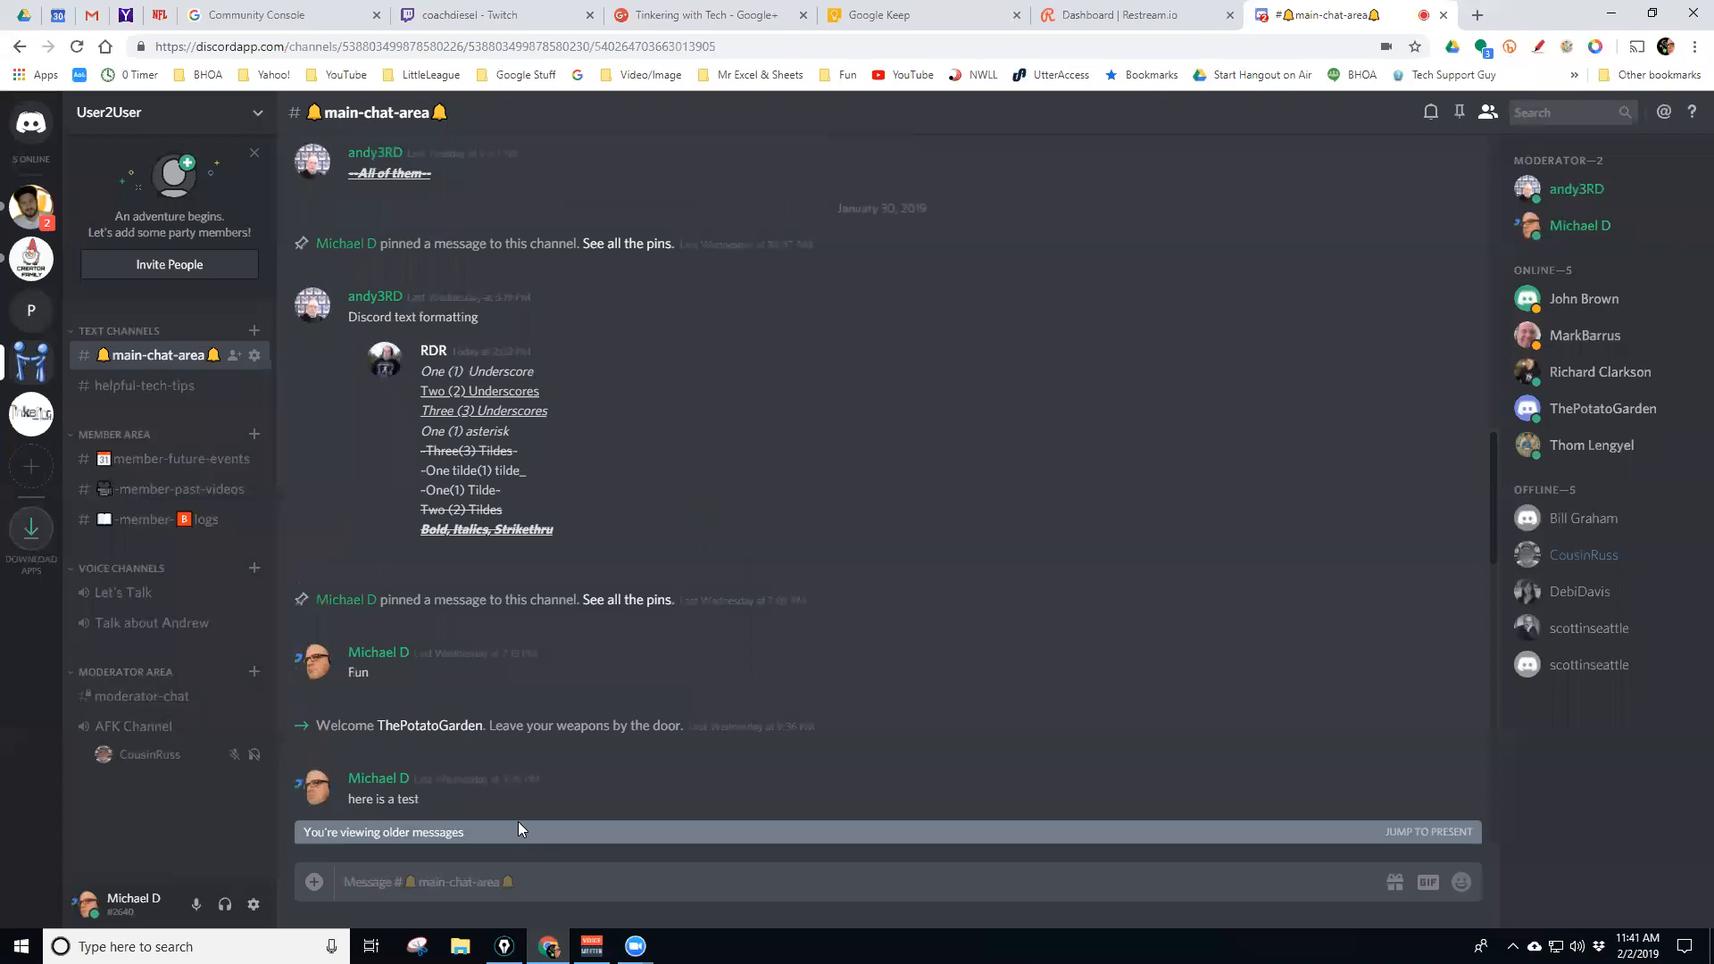
scroll(671, 484, "down", 12)
scroll(671, 484, "up", 5)
scroll(786, 524, "up", 3)
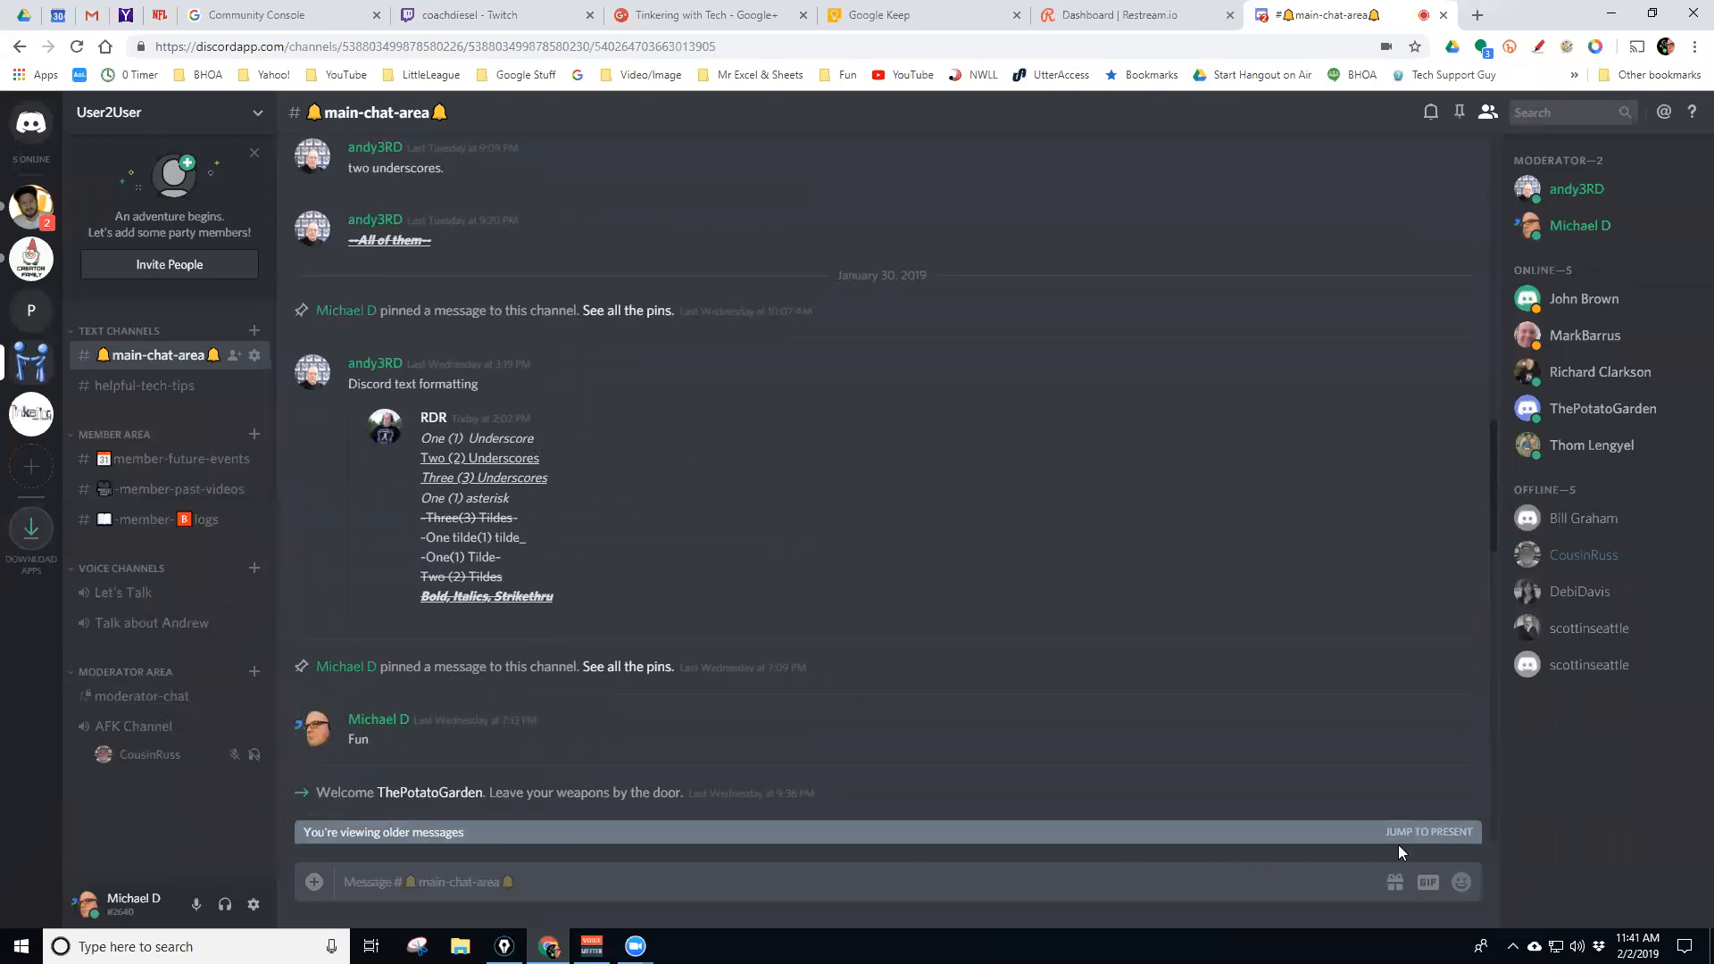
left_click(1417, 834)
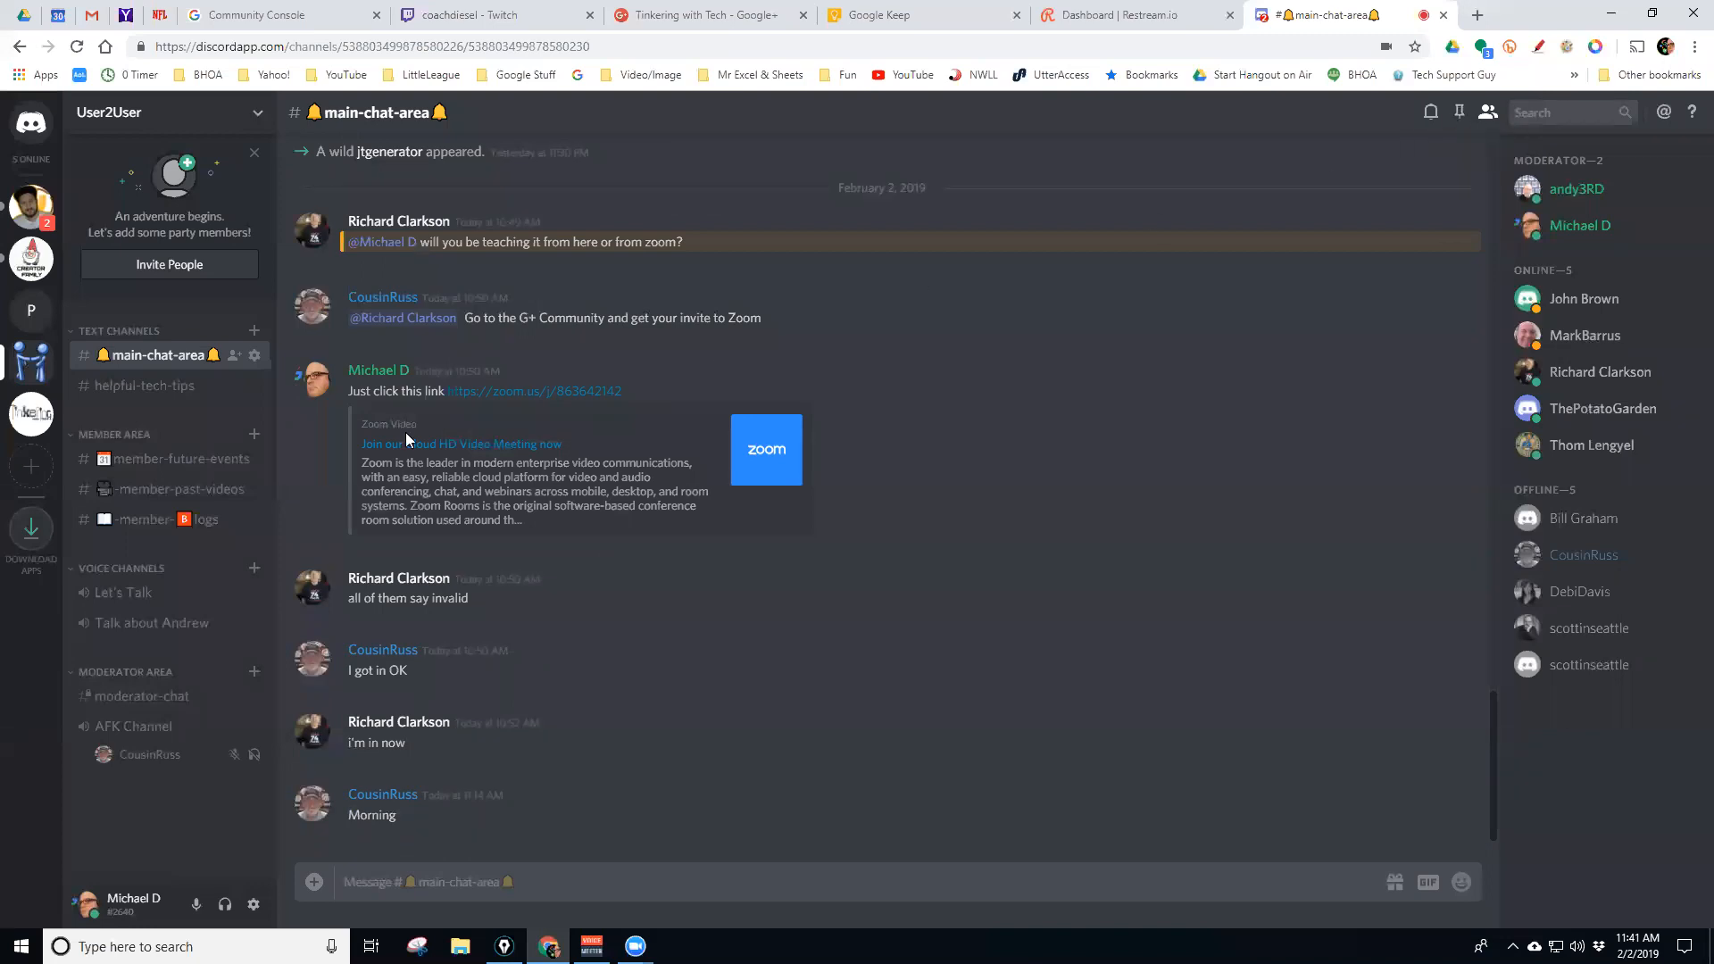
Select the Tinkering With Tech server to show its text-chat channel
left_click(36, 423)
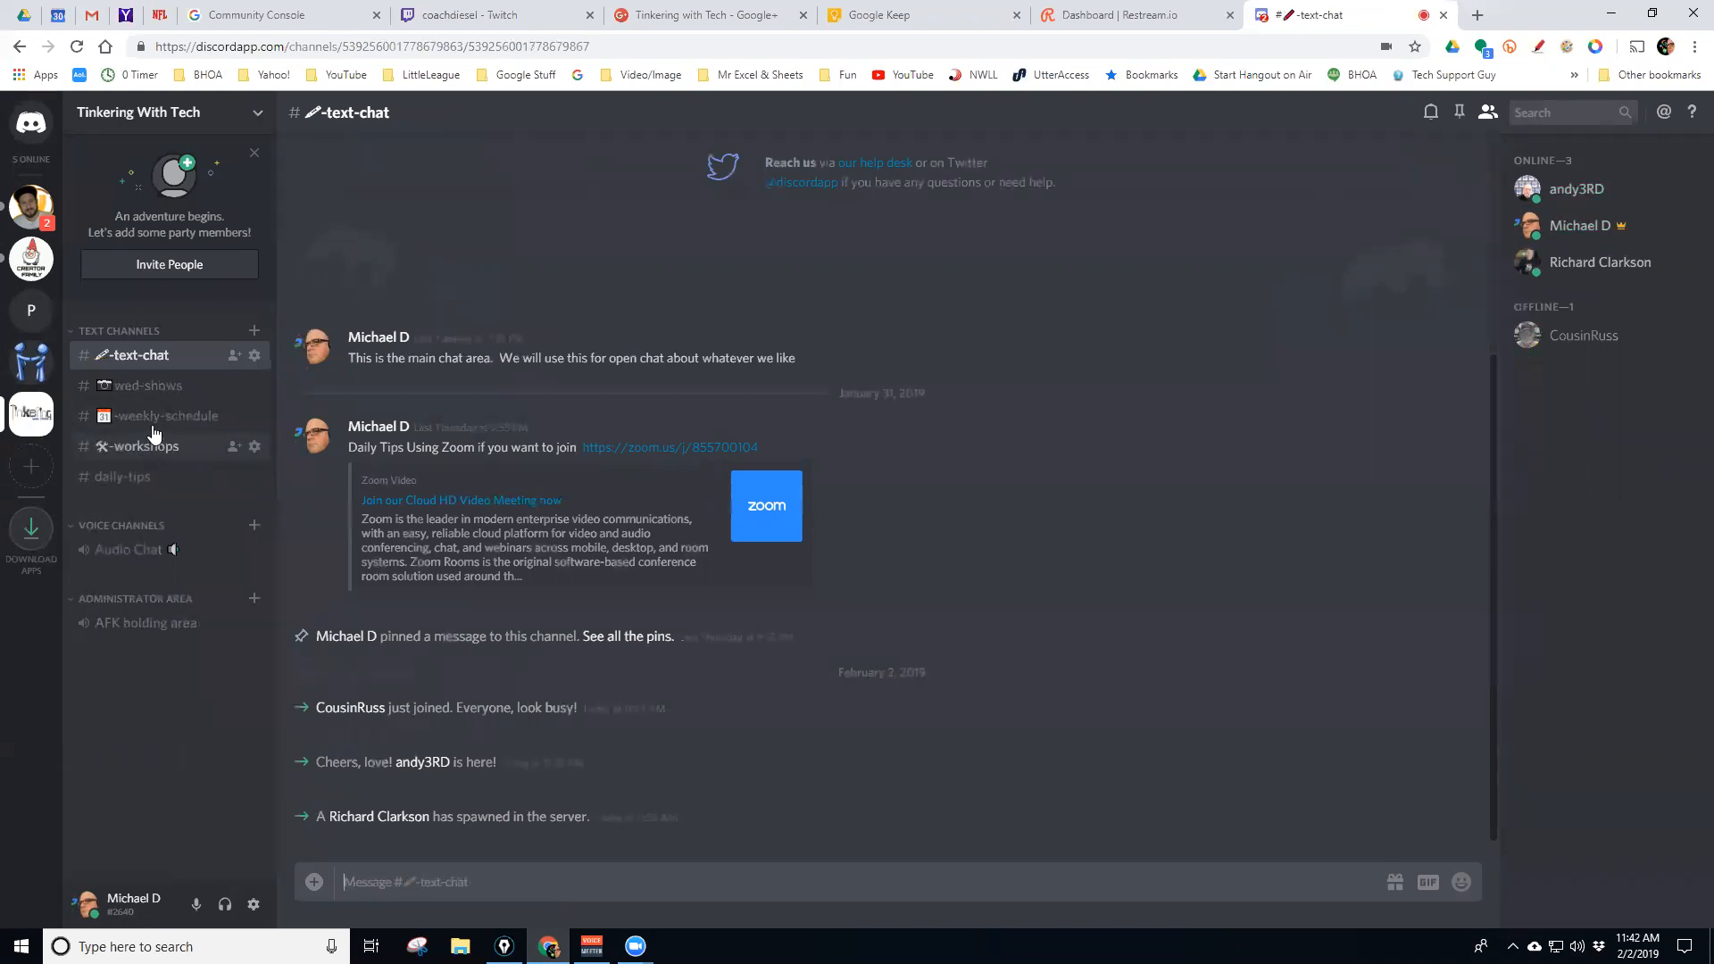
Open #daily-tips, which ends with the Daily Tip #22 Sejda PDF editor post
left_click(136, 478)
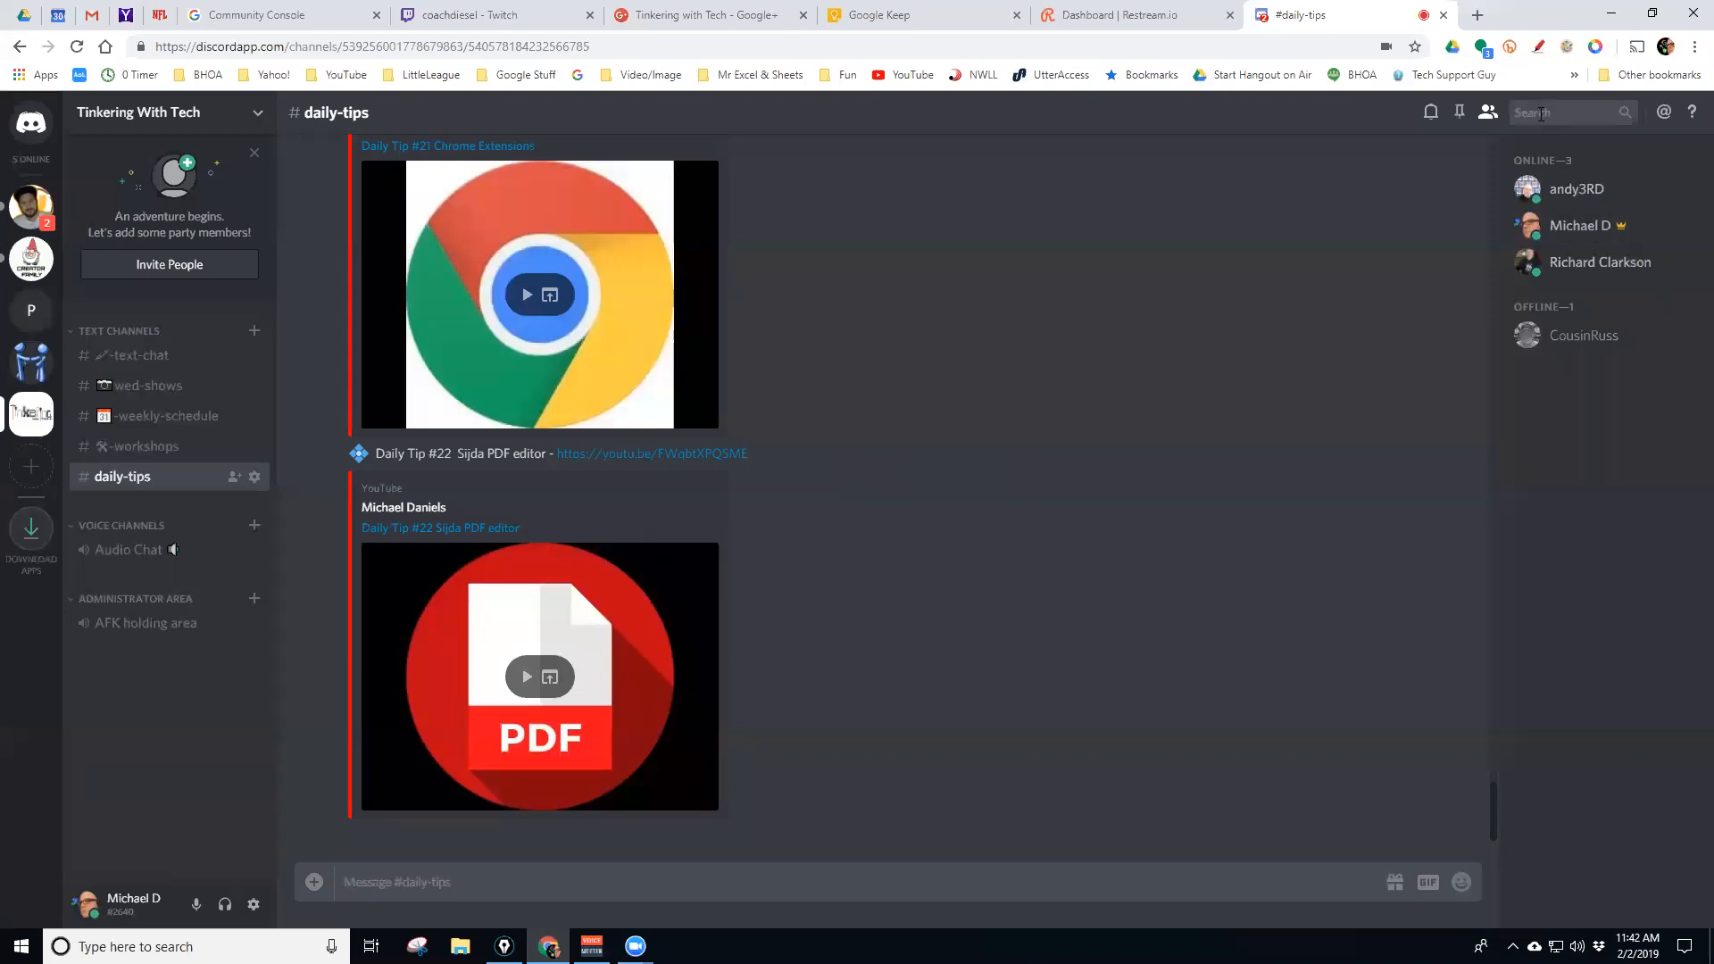
left_click(1542, 115)
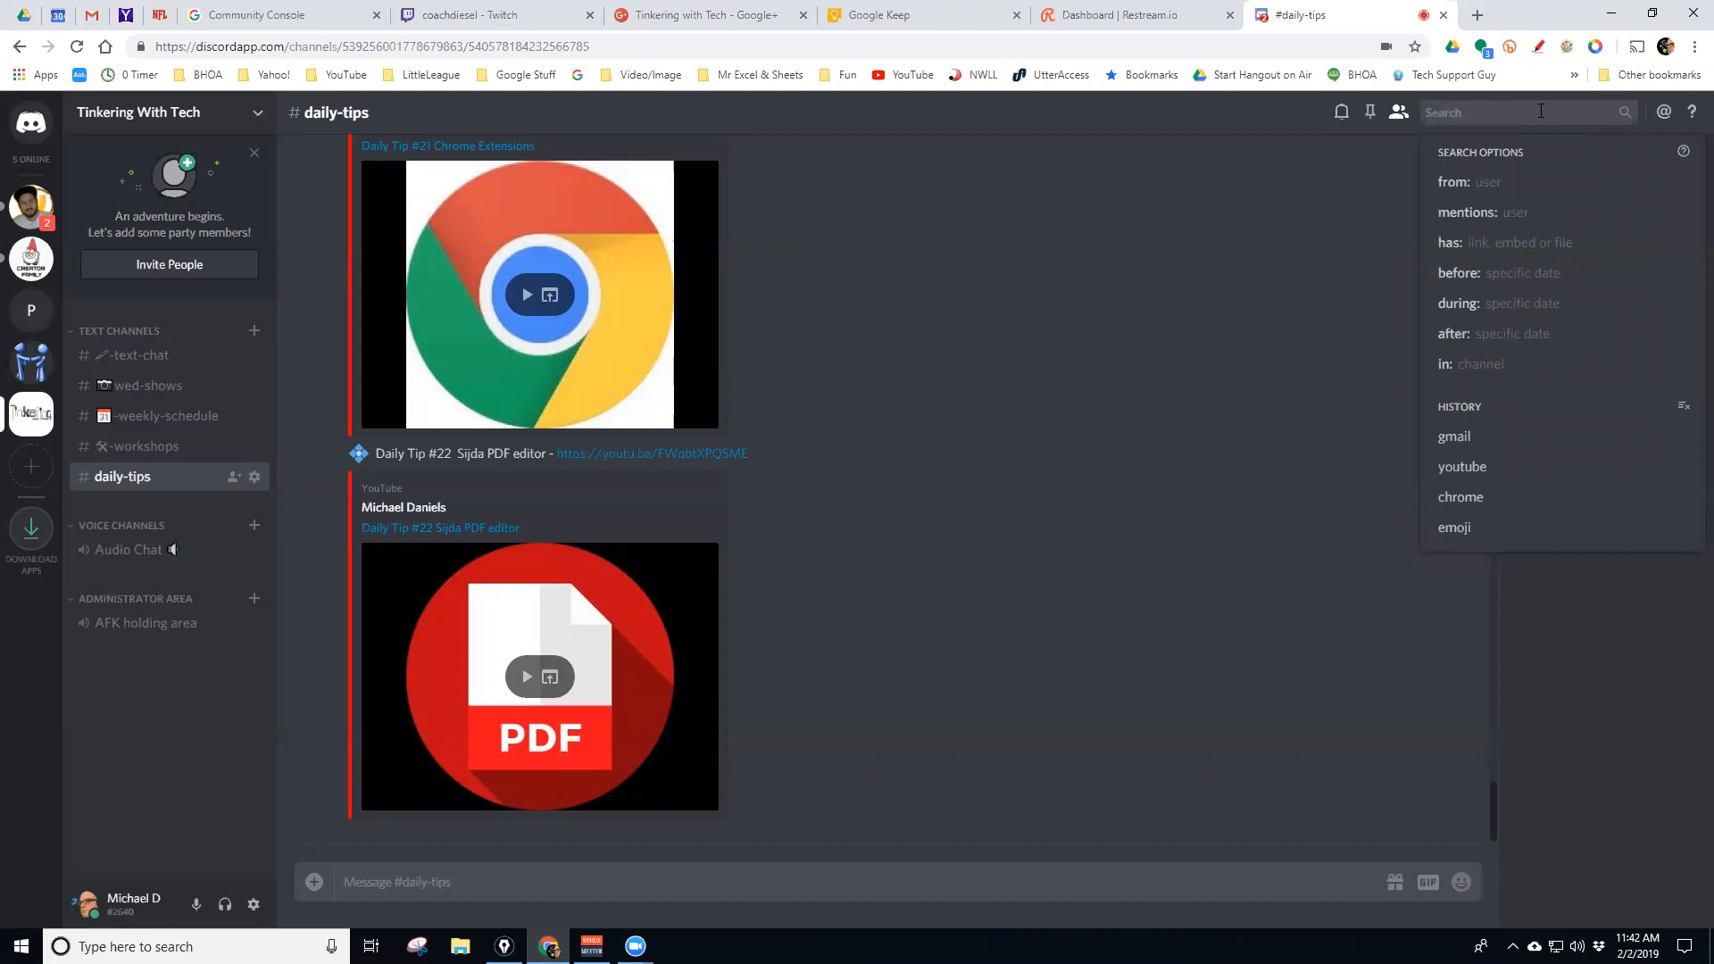
type("chrome")
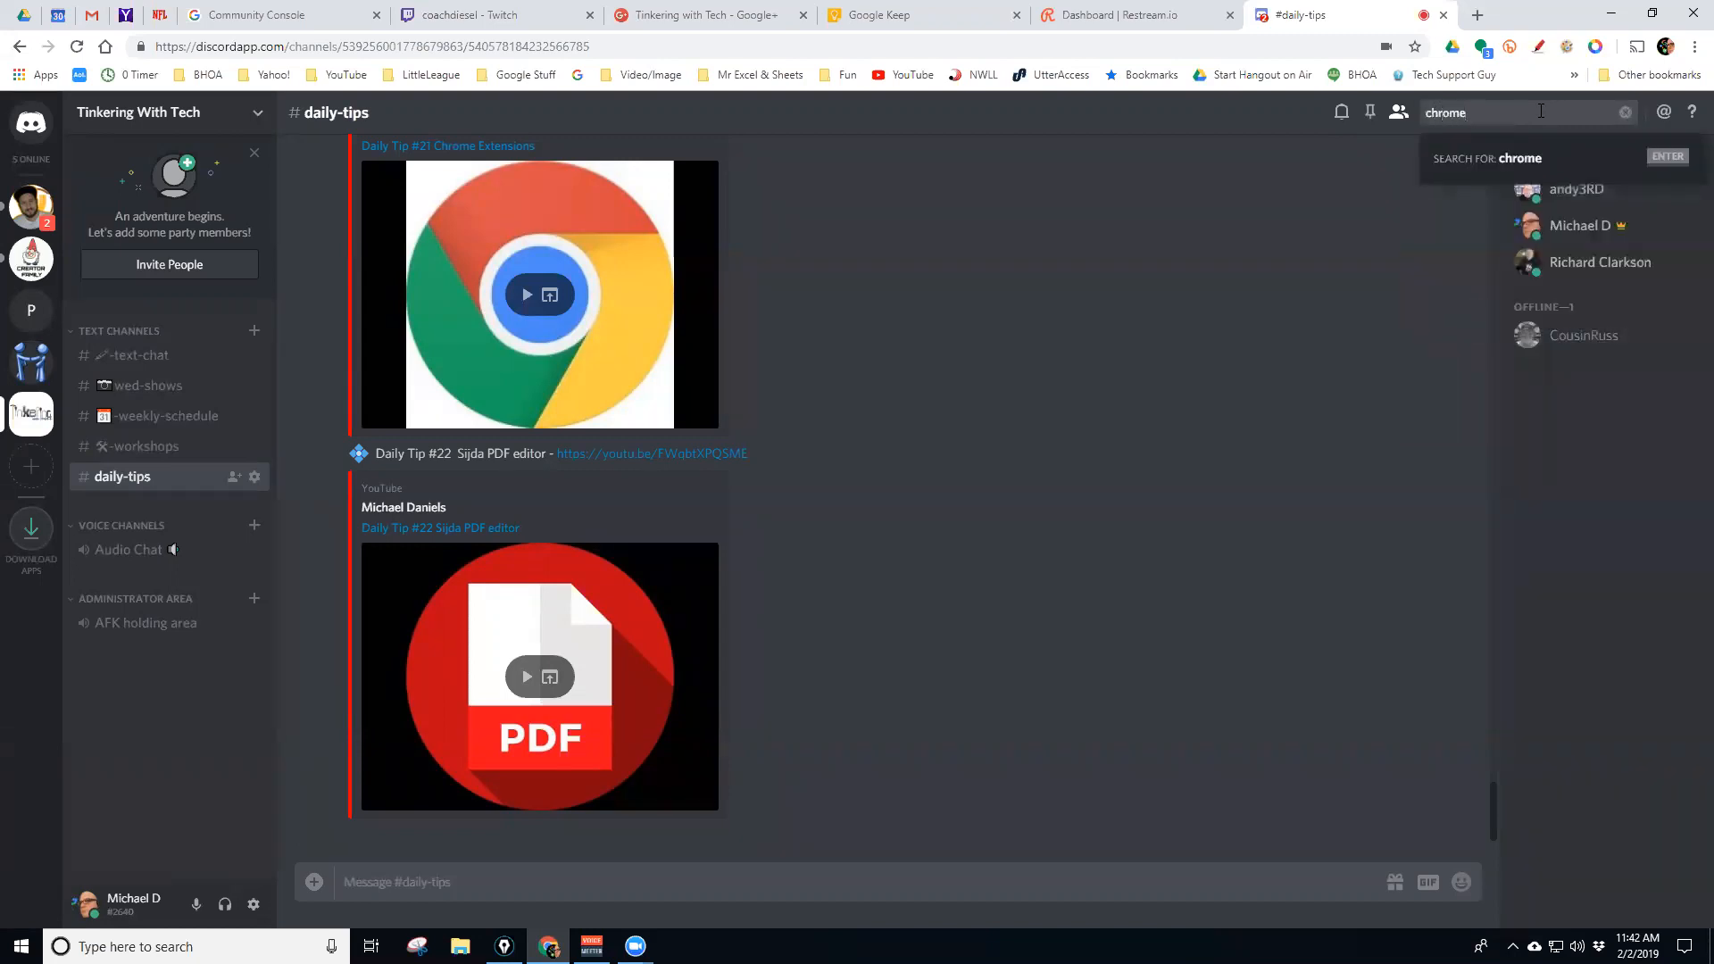
key("Return")
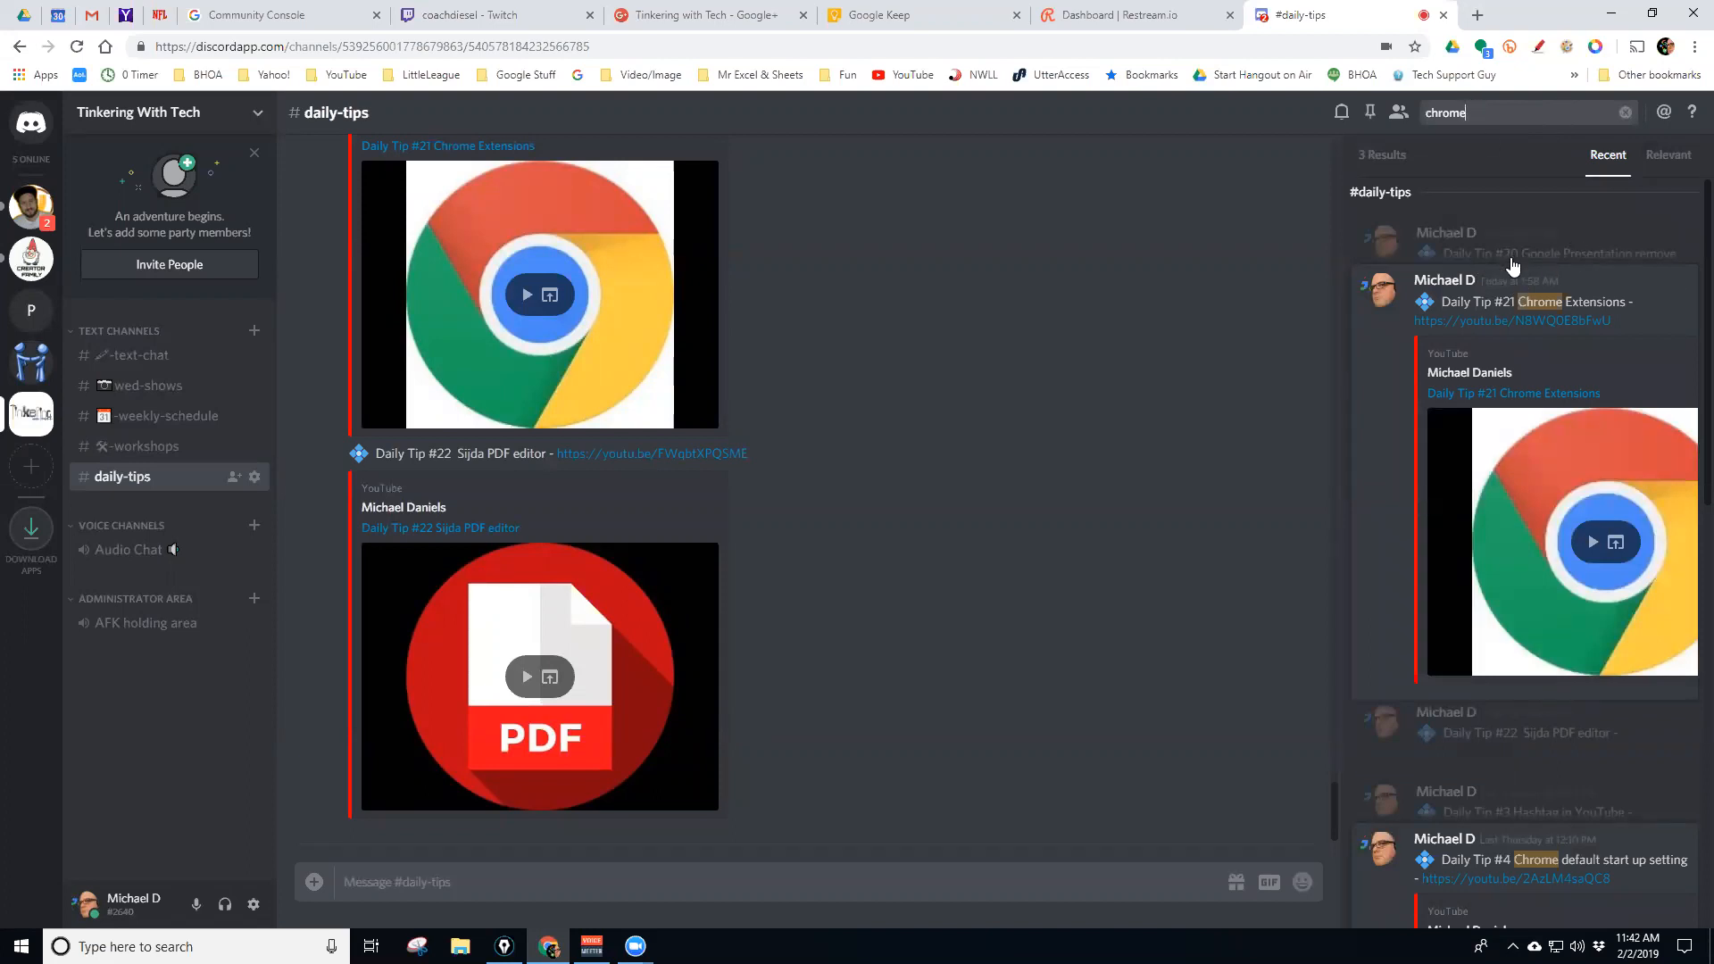
scroll(1511, 266, "down", 5)
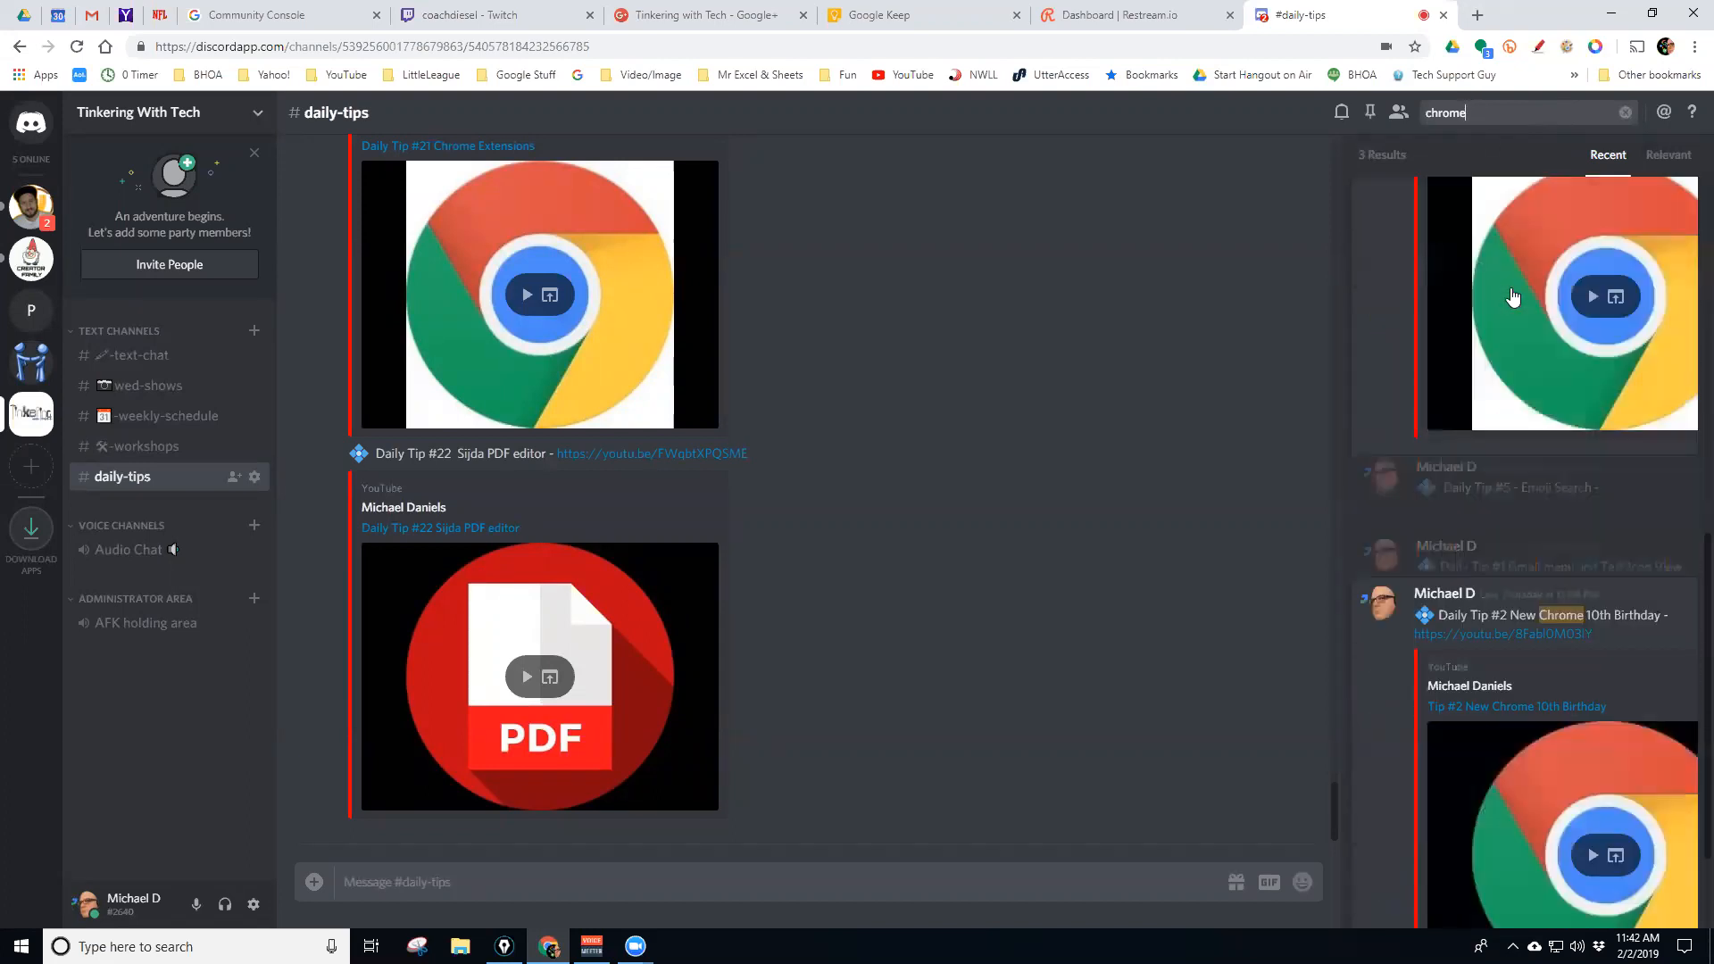
scroll(1509, 302, "down", 2)
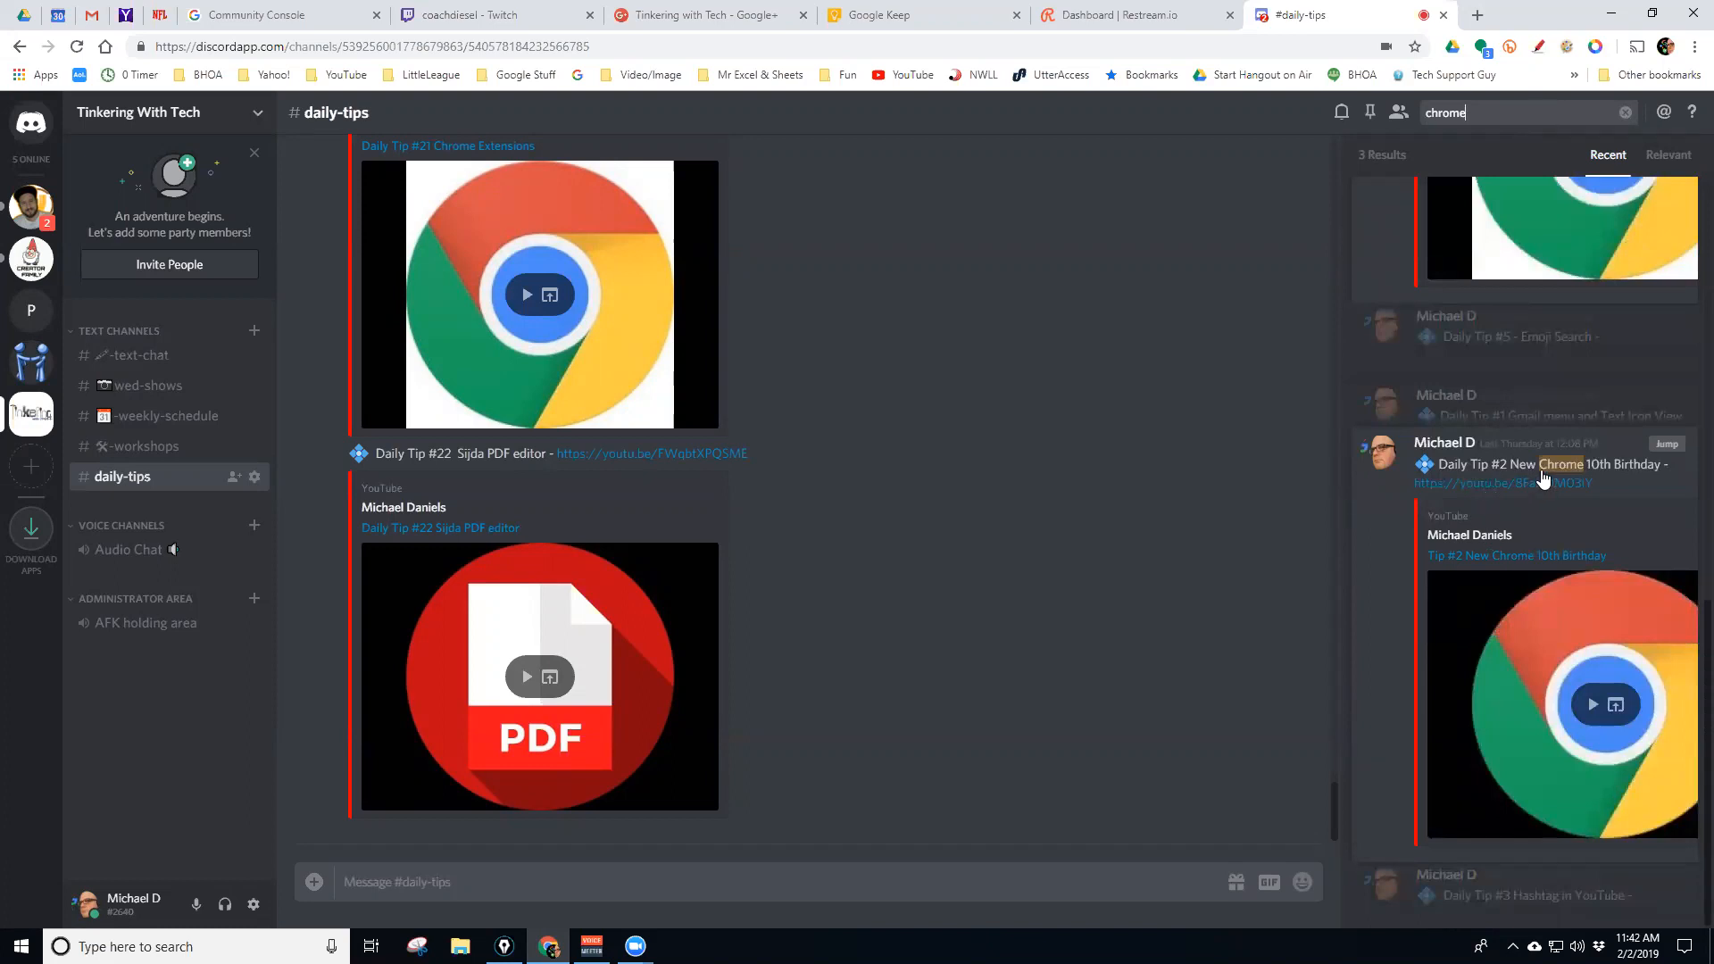
scroll(1542, 480, "up", 5)
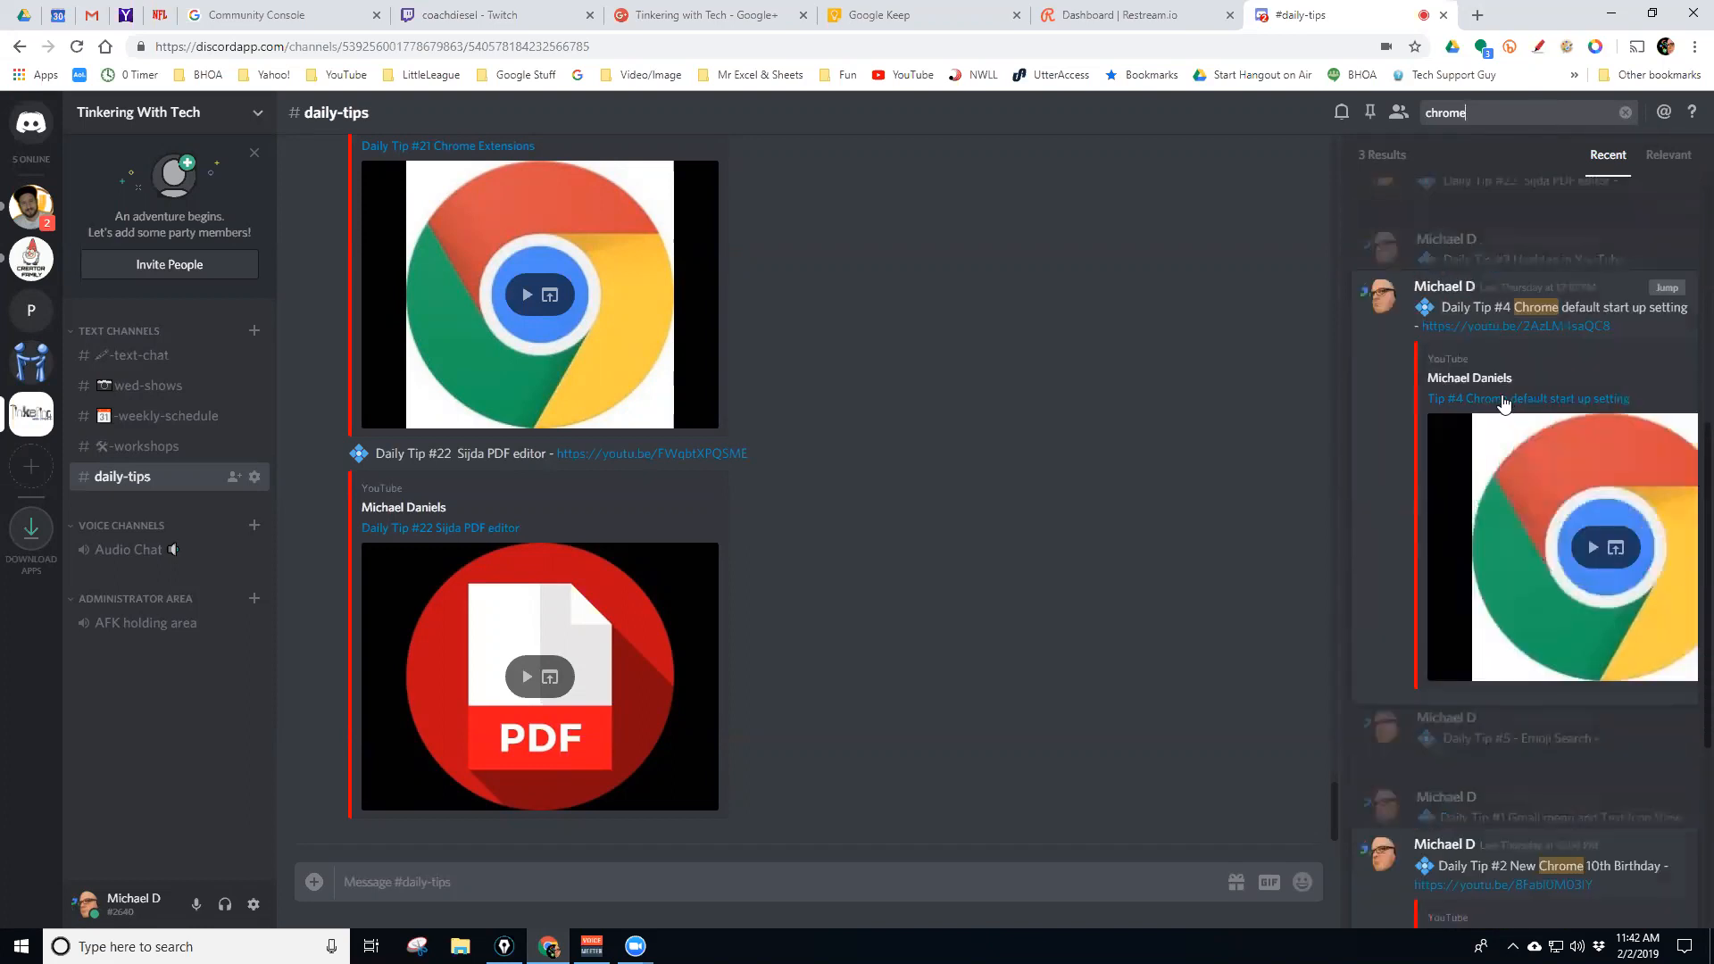
scroll(1518, 364, "up", 6)
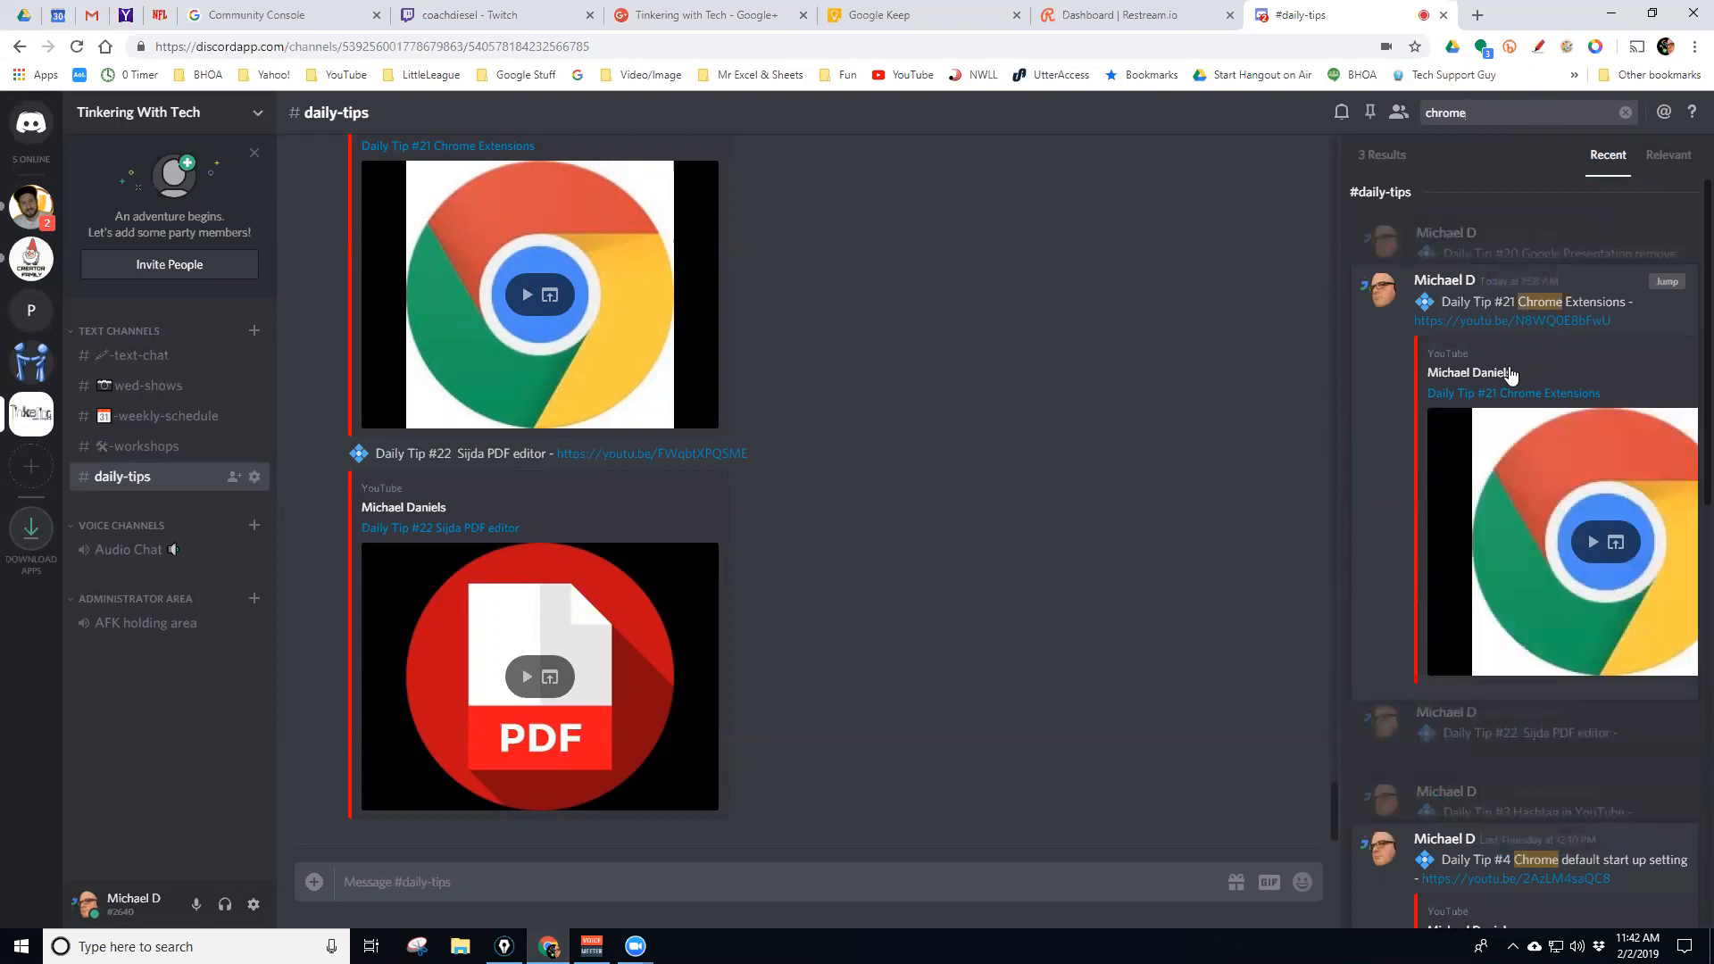
scroll(1509, 373, "down", 10)
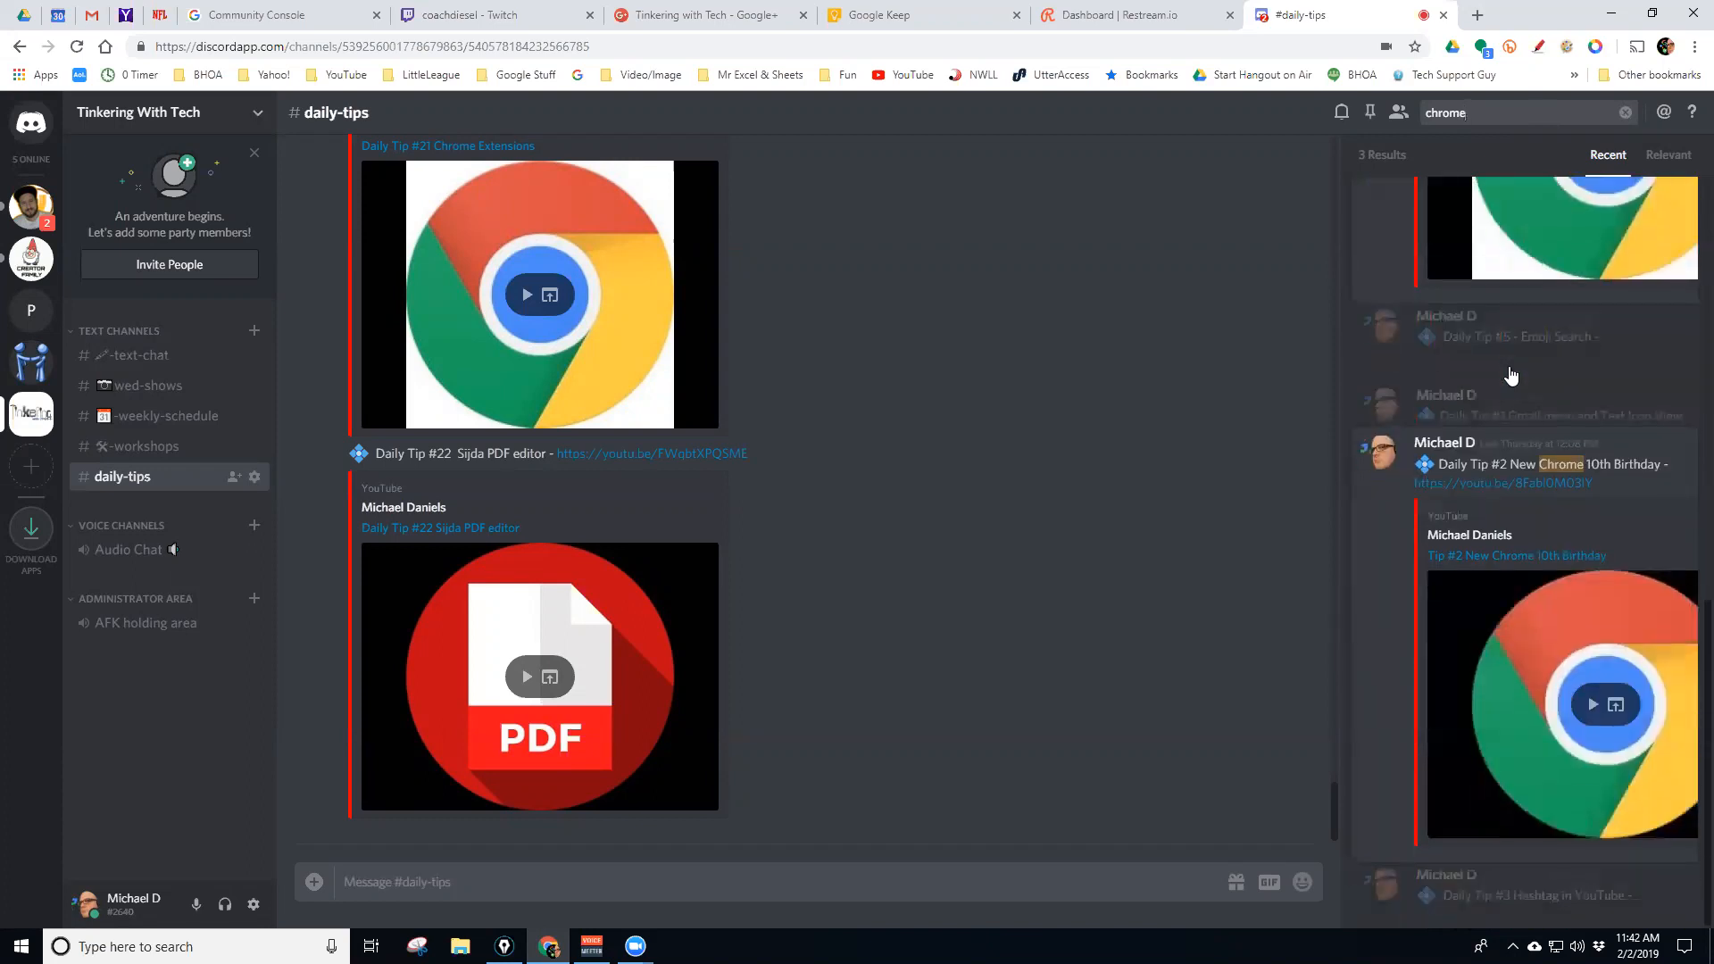
scroll(1481, 526, "up", 4)
scroll(1487, 507, "up", 7)
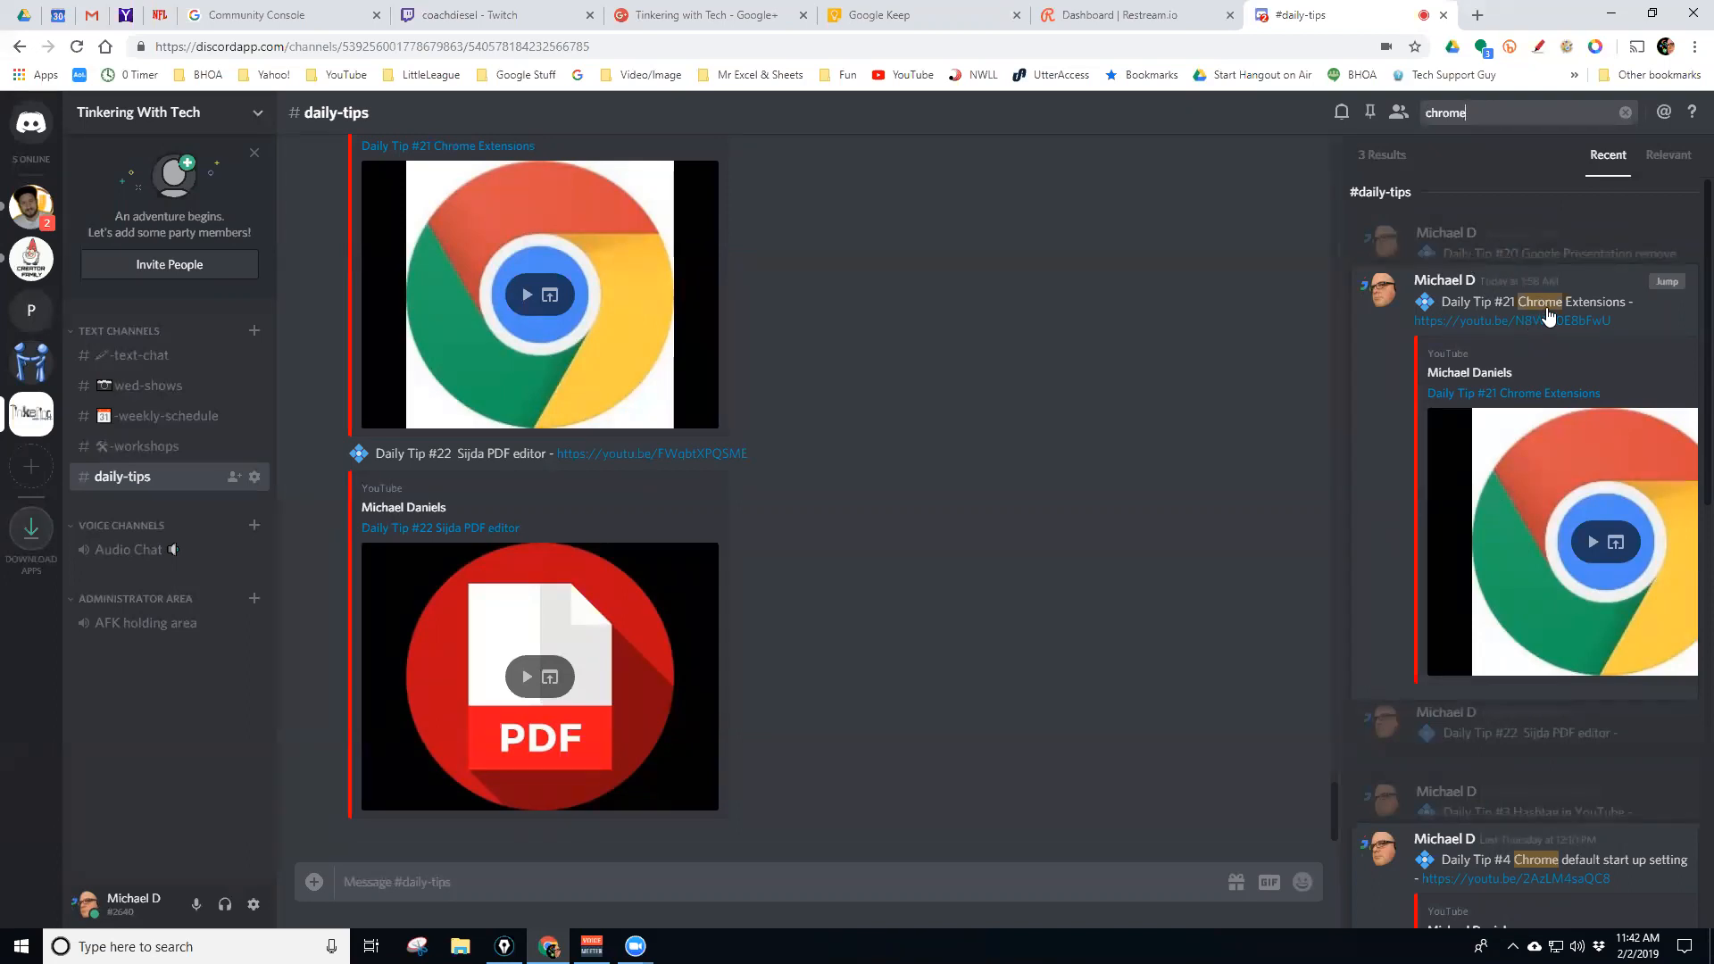
scroll(1548, 315, "down", 2)
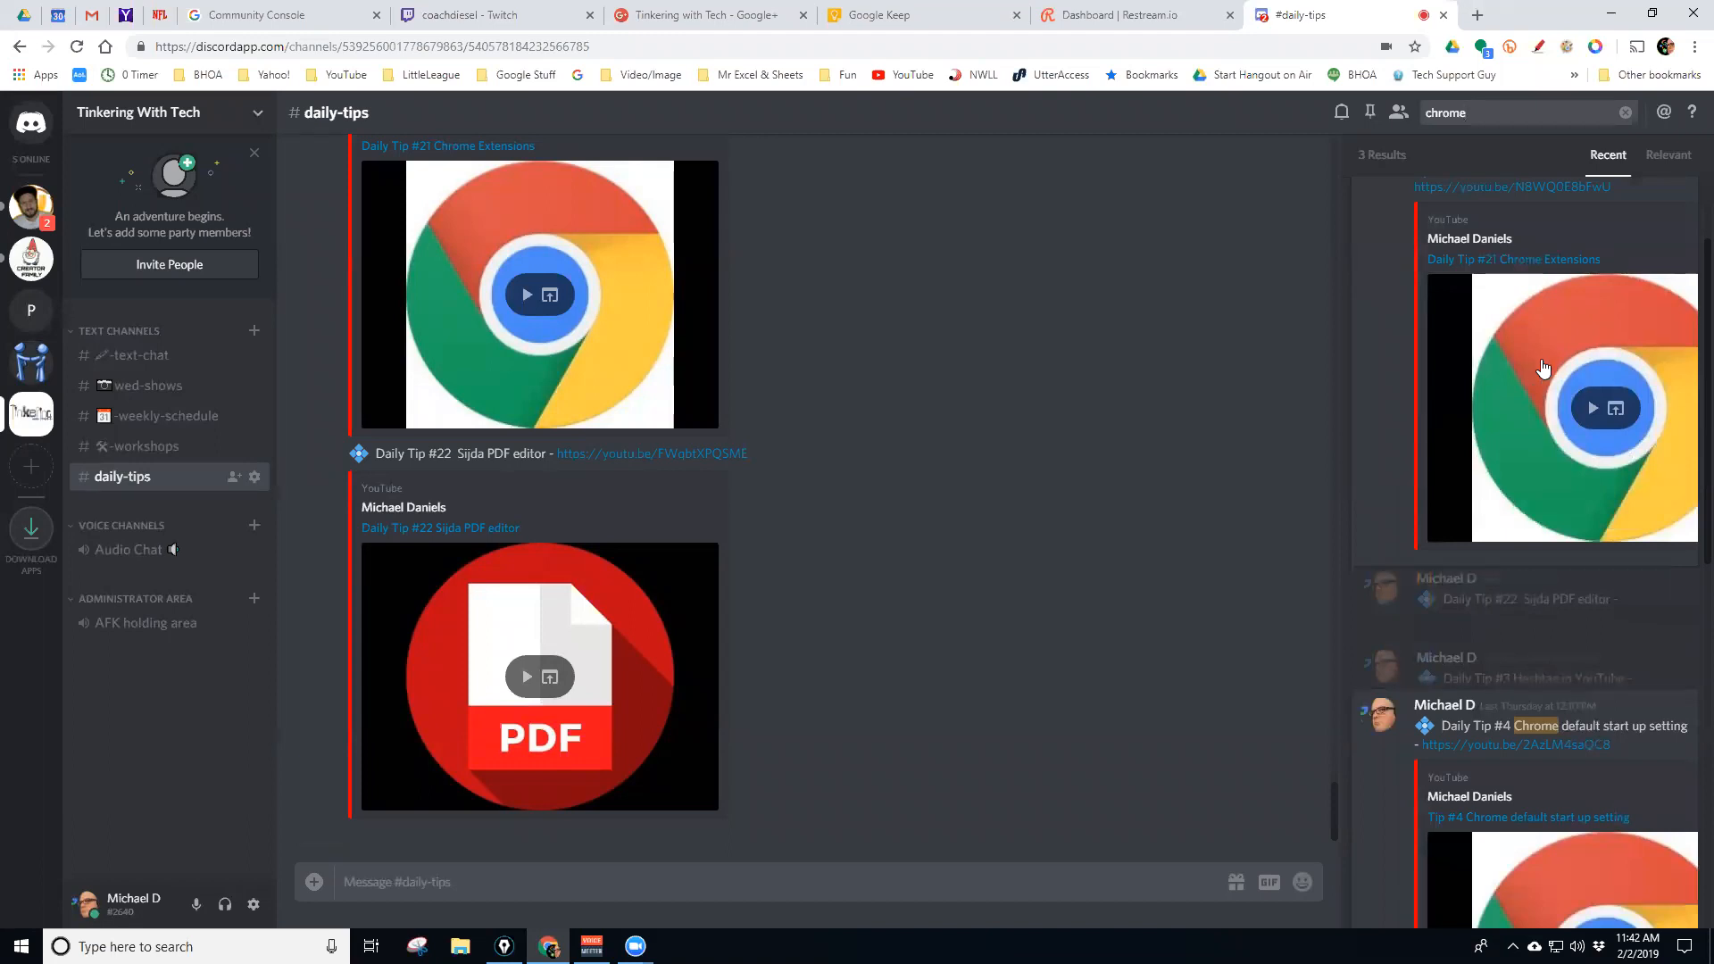
scroll(1547, 386, "down", 3)
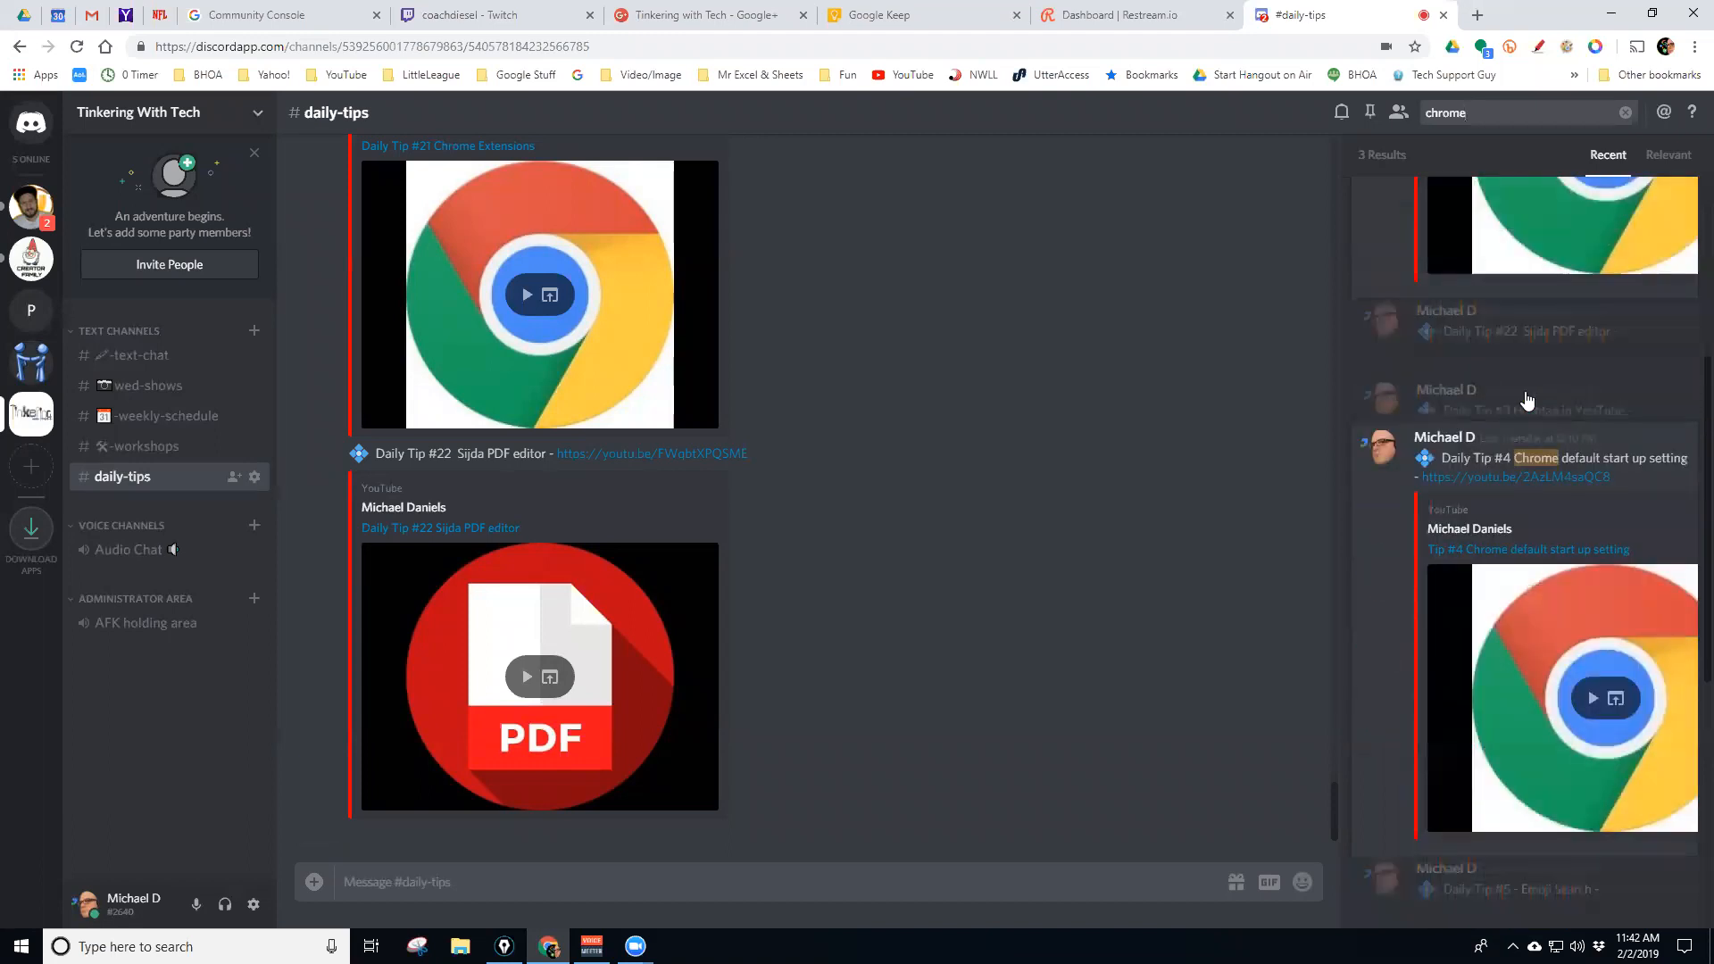
scroll(1517, 393, "down", 1)
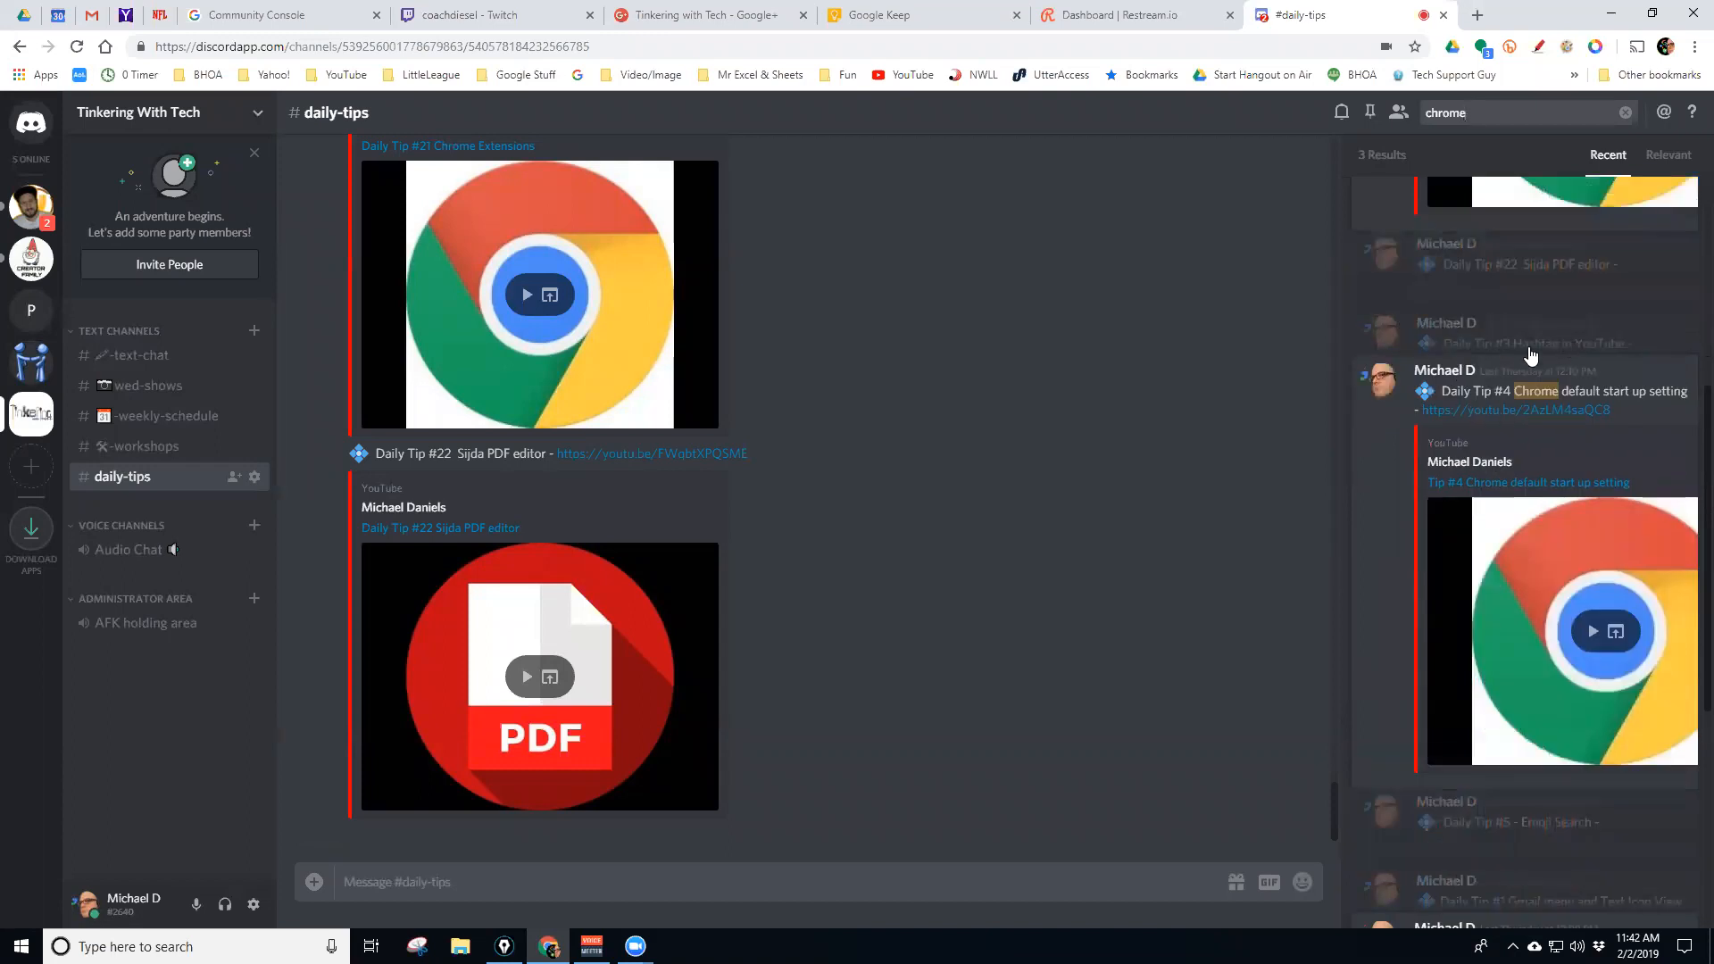
scroll(1499, 379, "down", 2)
scroll(1498, 379, "down", 3)
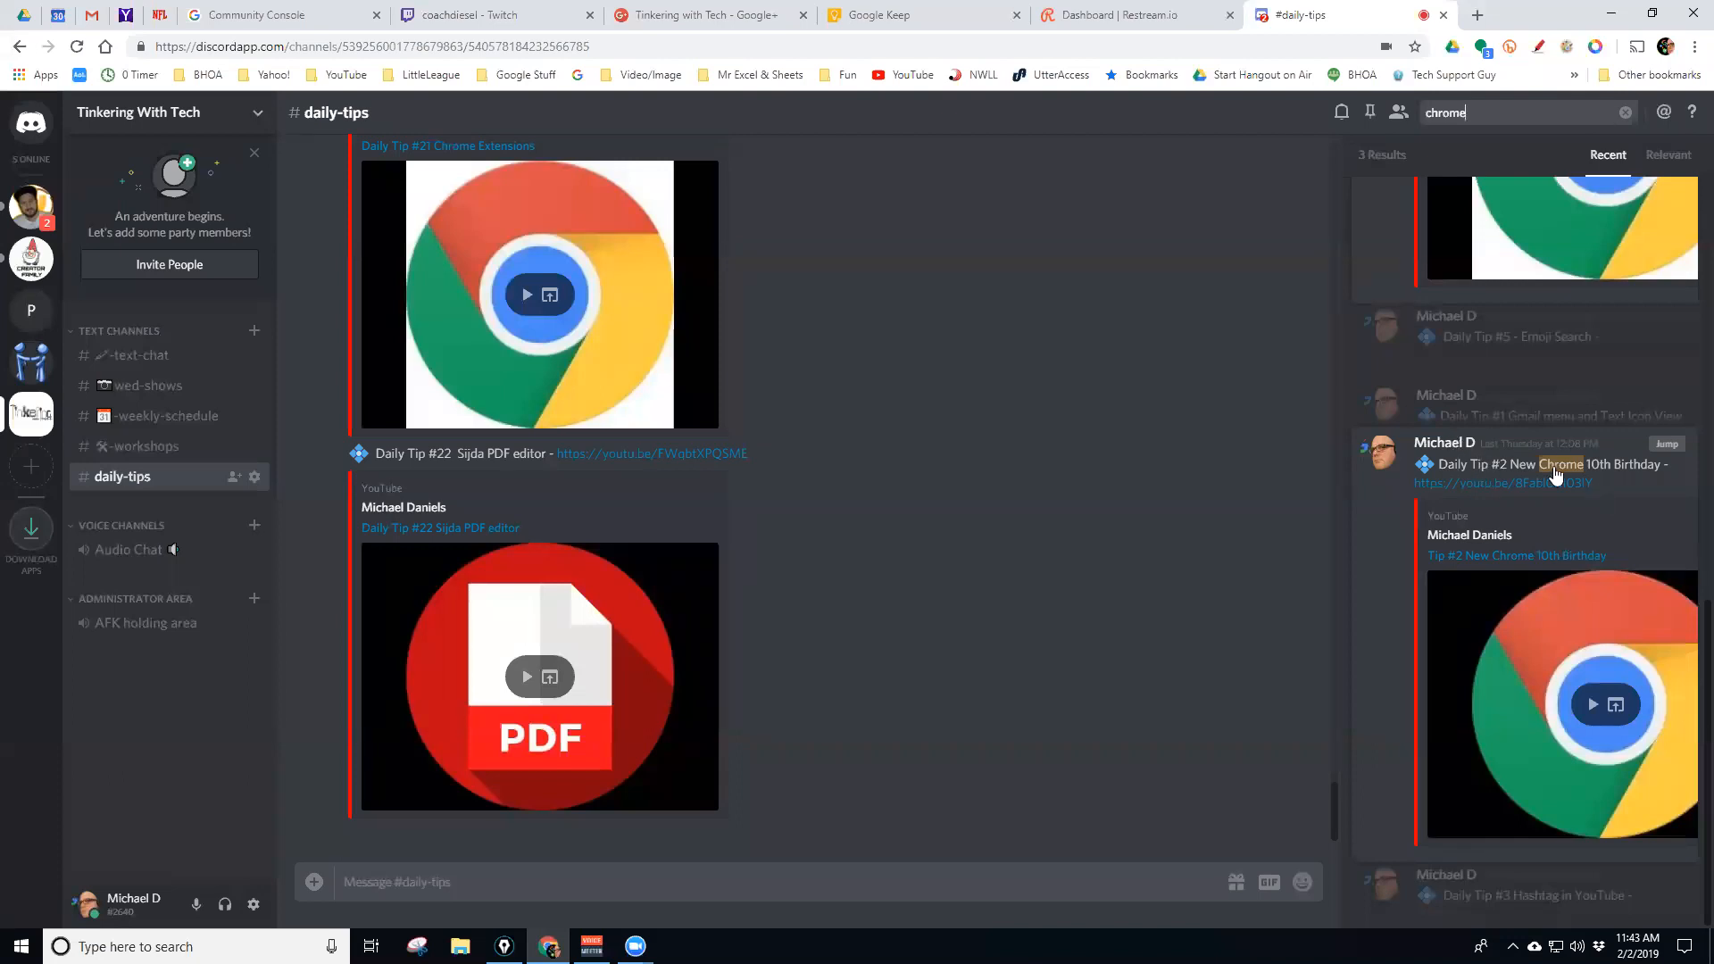
scroll(1509, 496, "up", 10)
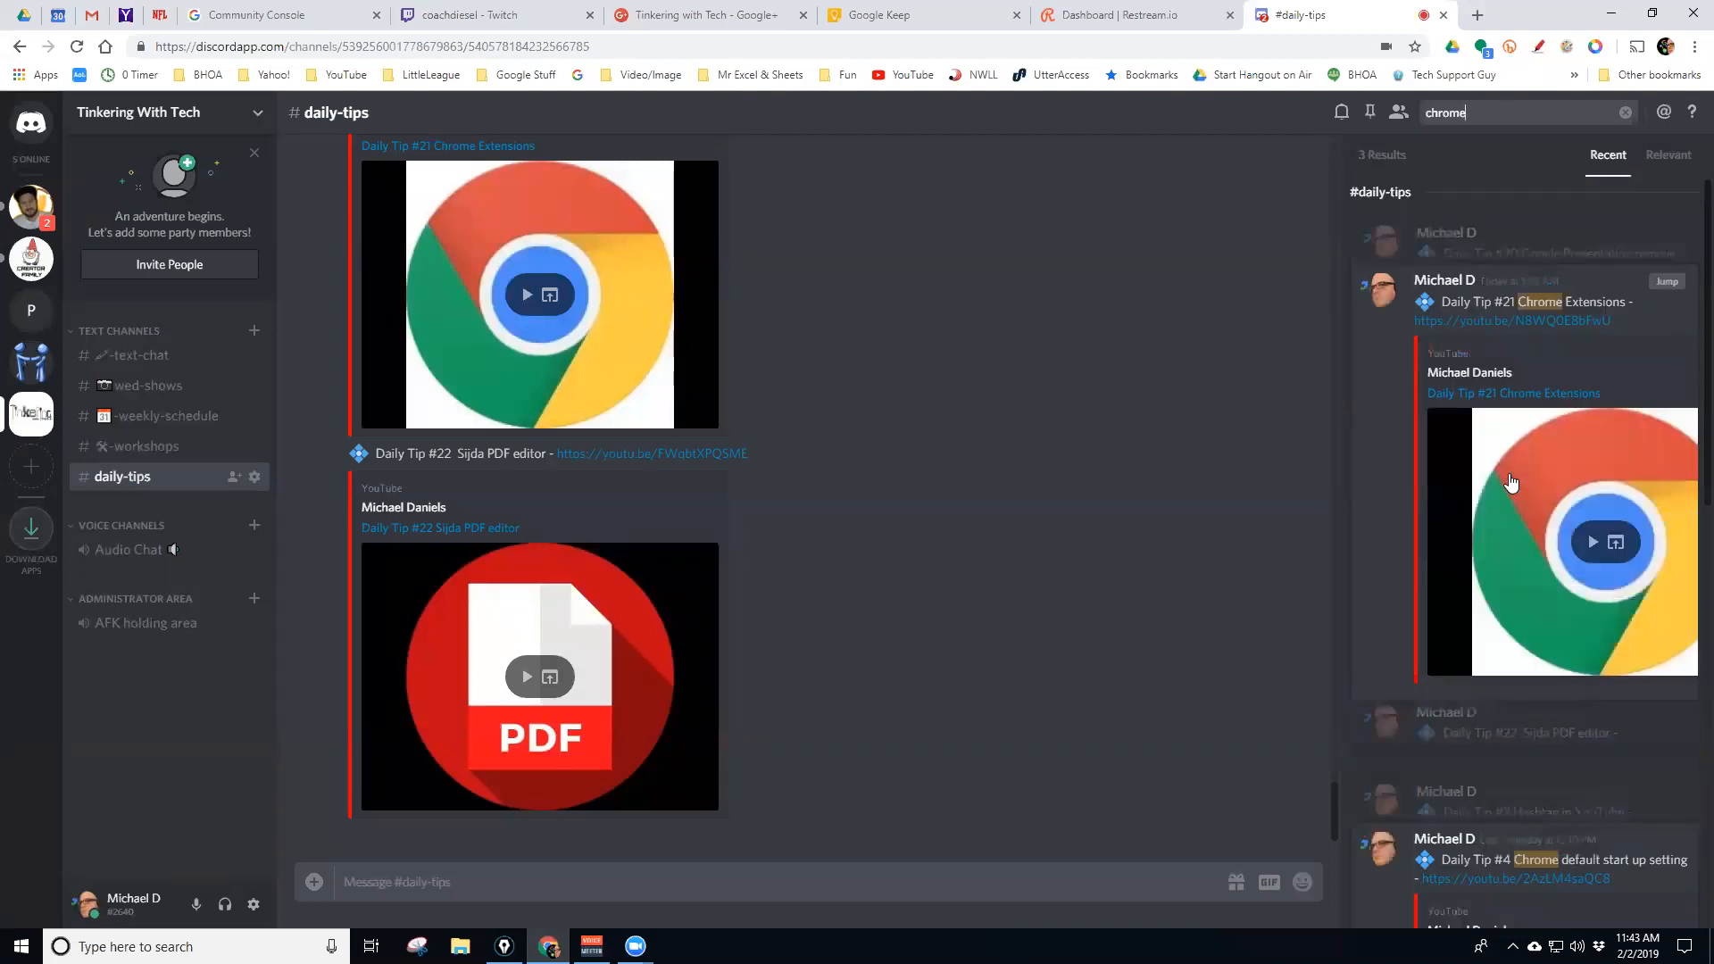
scroll(1510, 483, "down", 5)
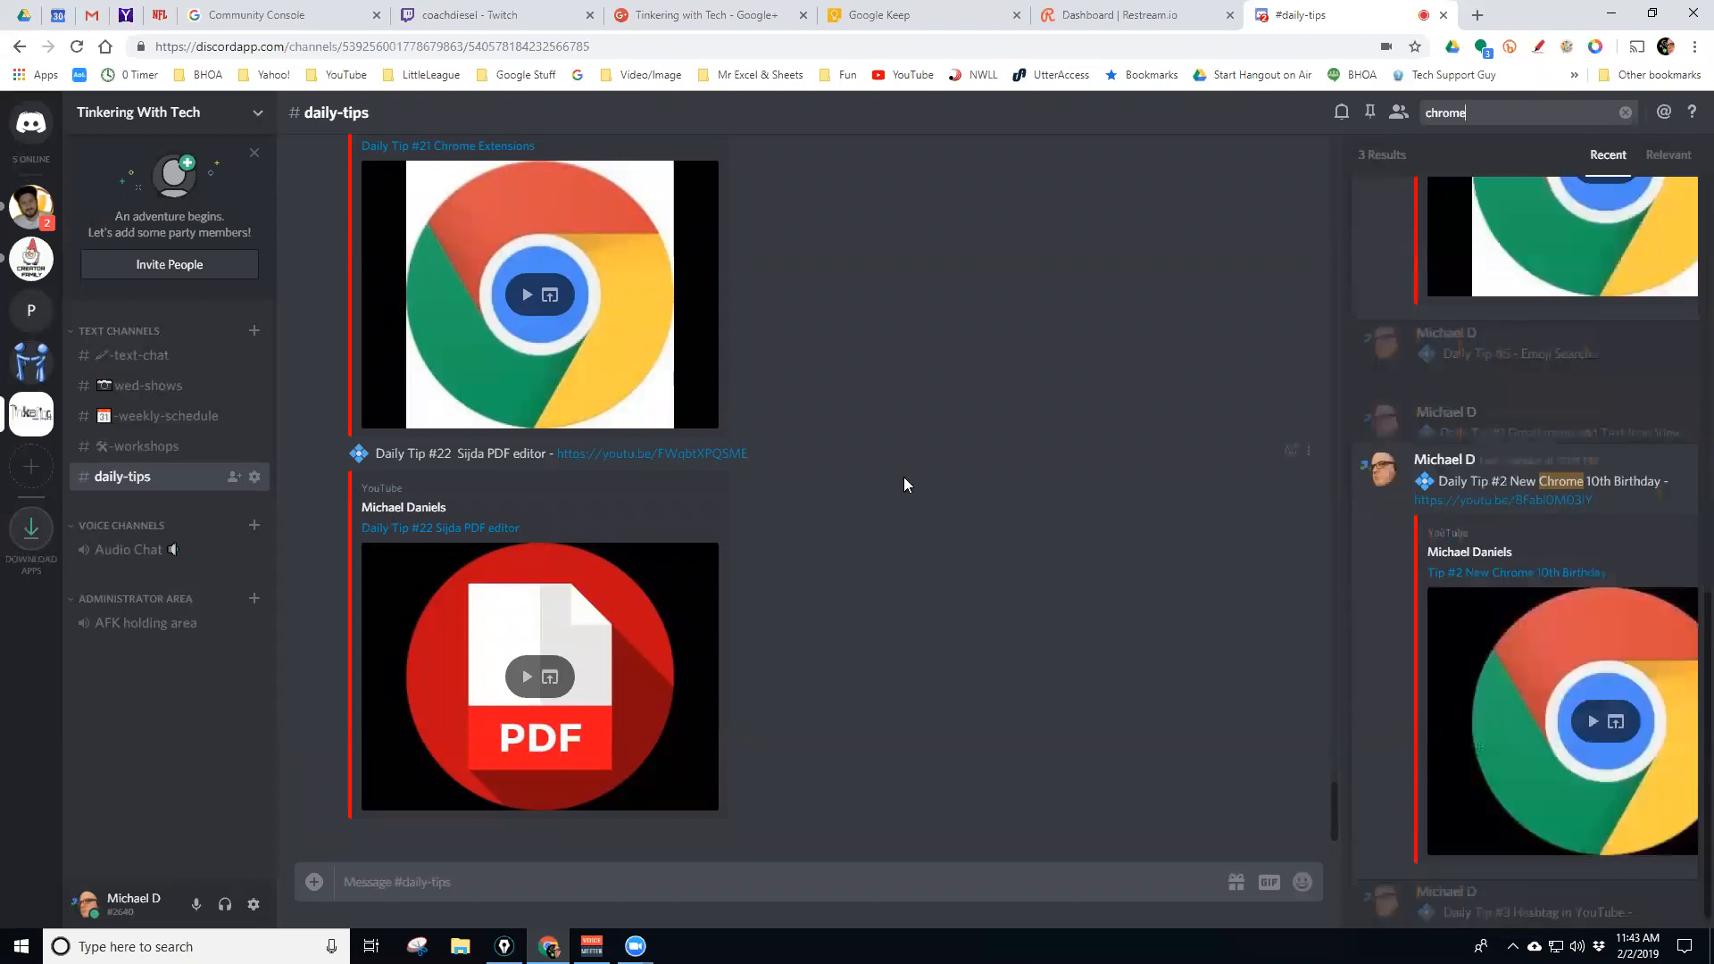
scroll(903, 482, "up", 15)
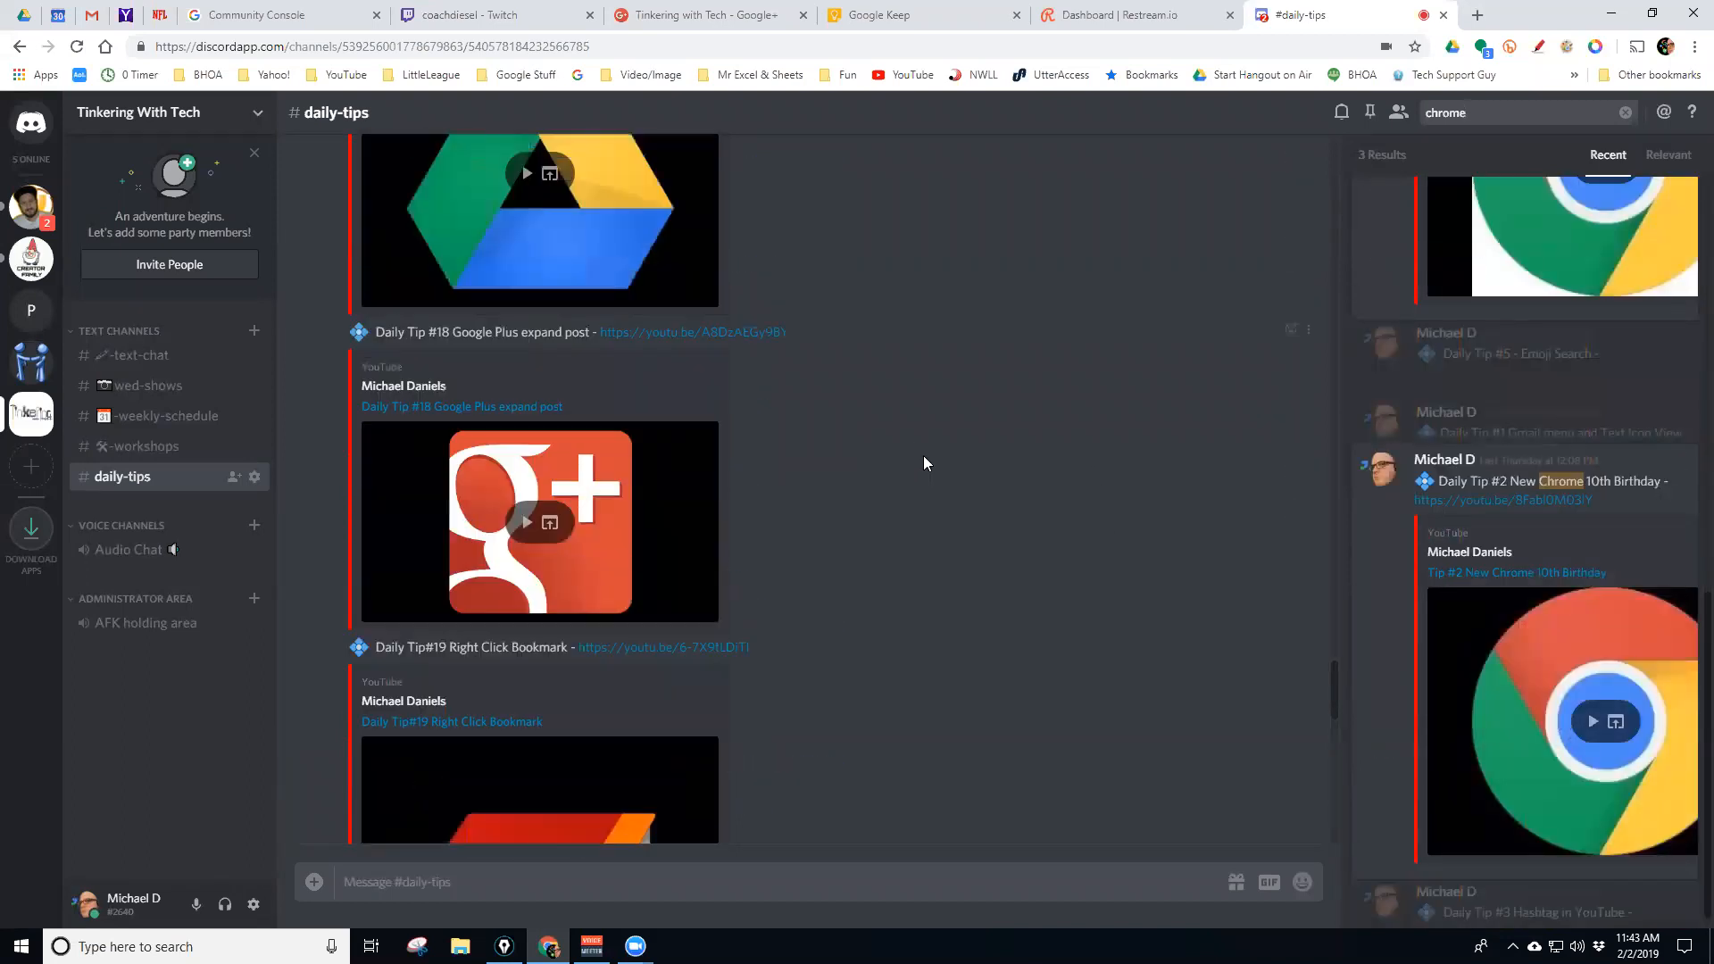
scroll(923, 453, "up", 10)
scroll(924, 441, "down", 6)
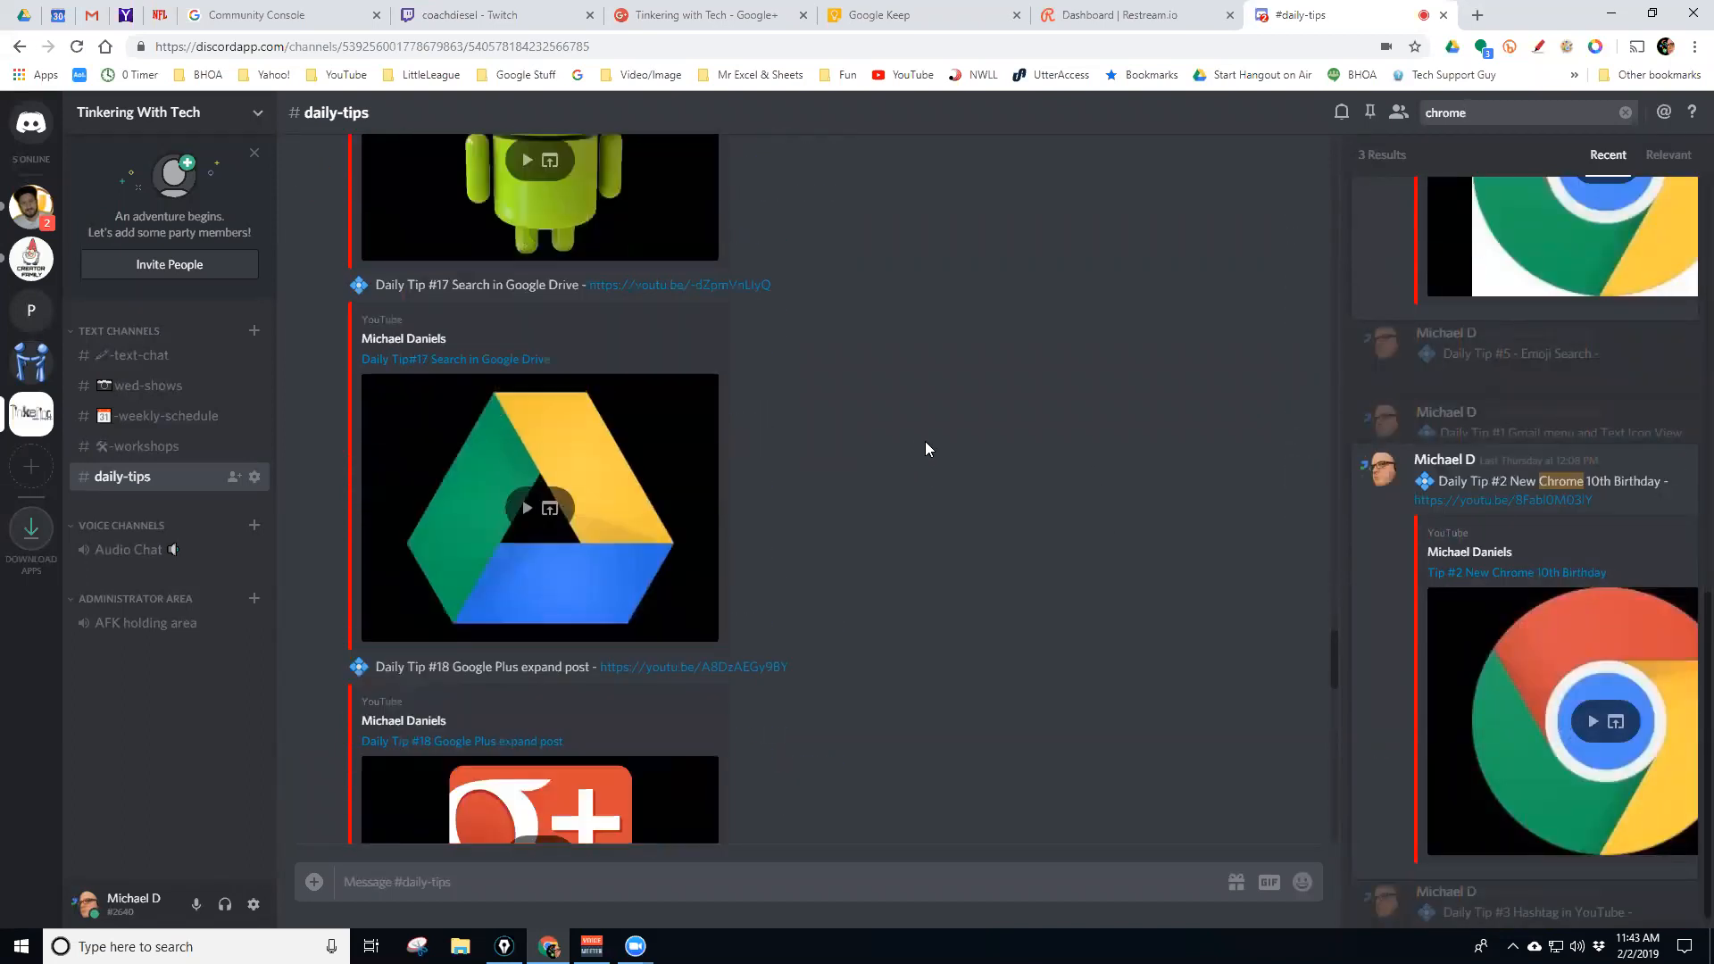
scroll(923, 441, "down", 15)
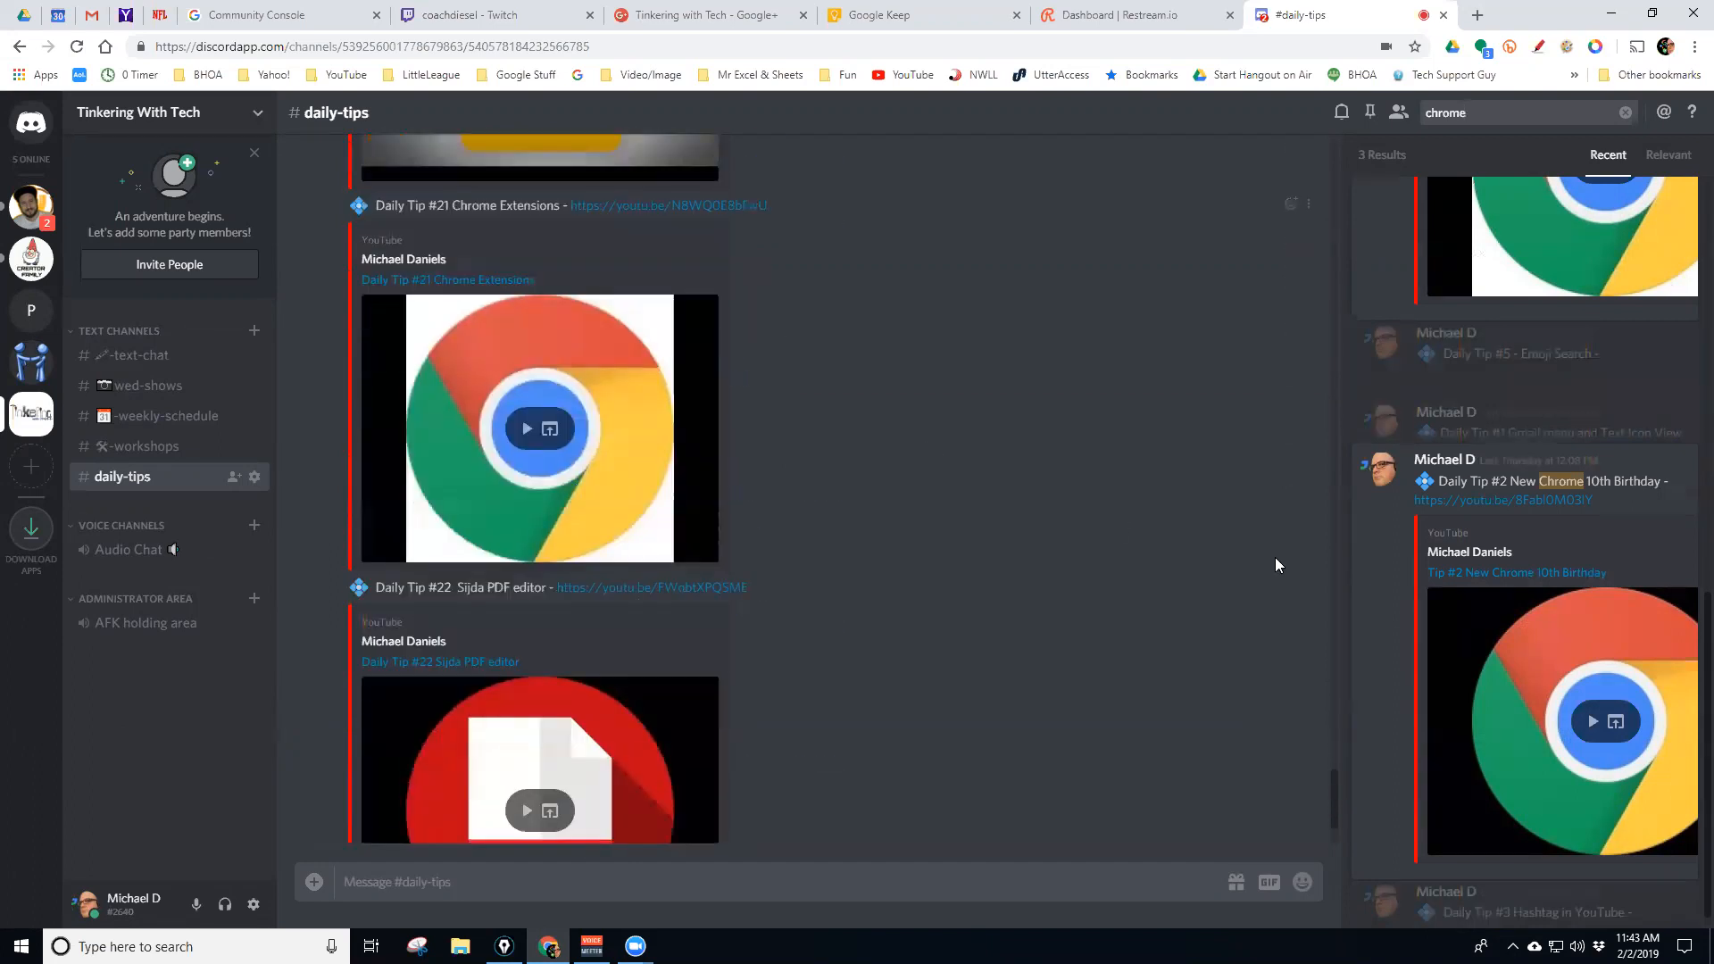
scroll(1591, 574, "down", 1)
mouse_move(1667, 457)
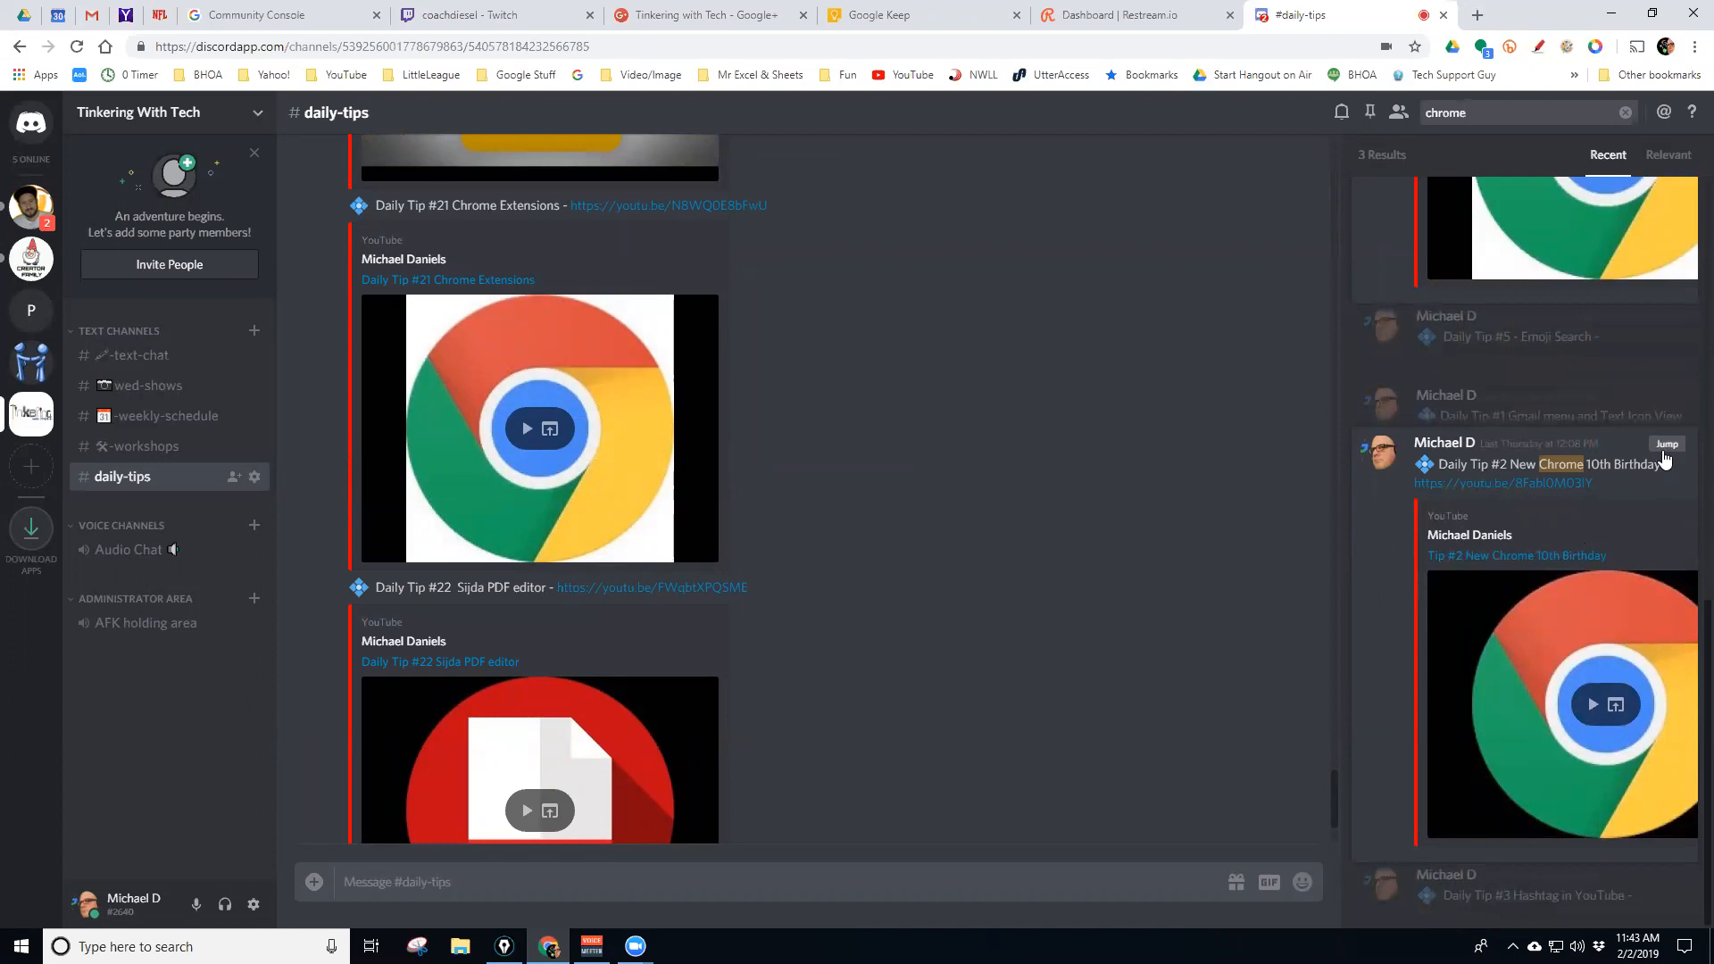
Jump to the Daily Tip #2 Chrome 10th Birthday result, then clear the 'chrome' search
left_click(1664, 457)
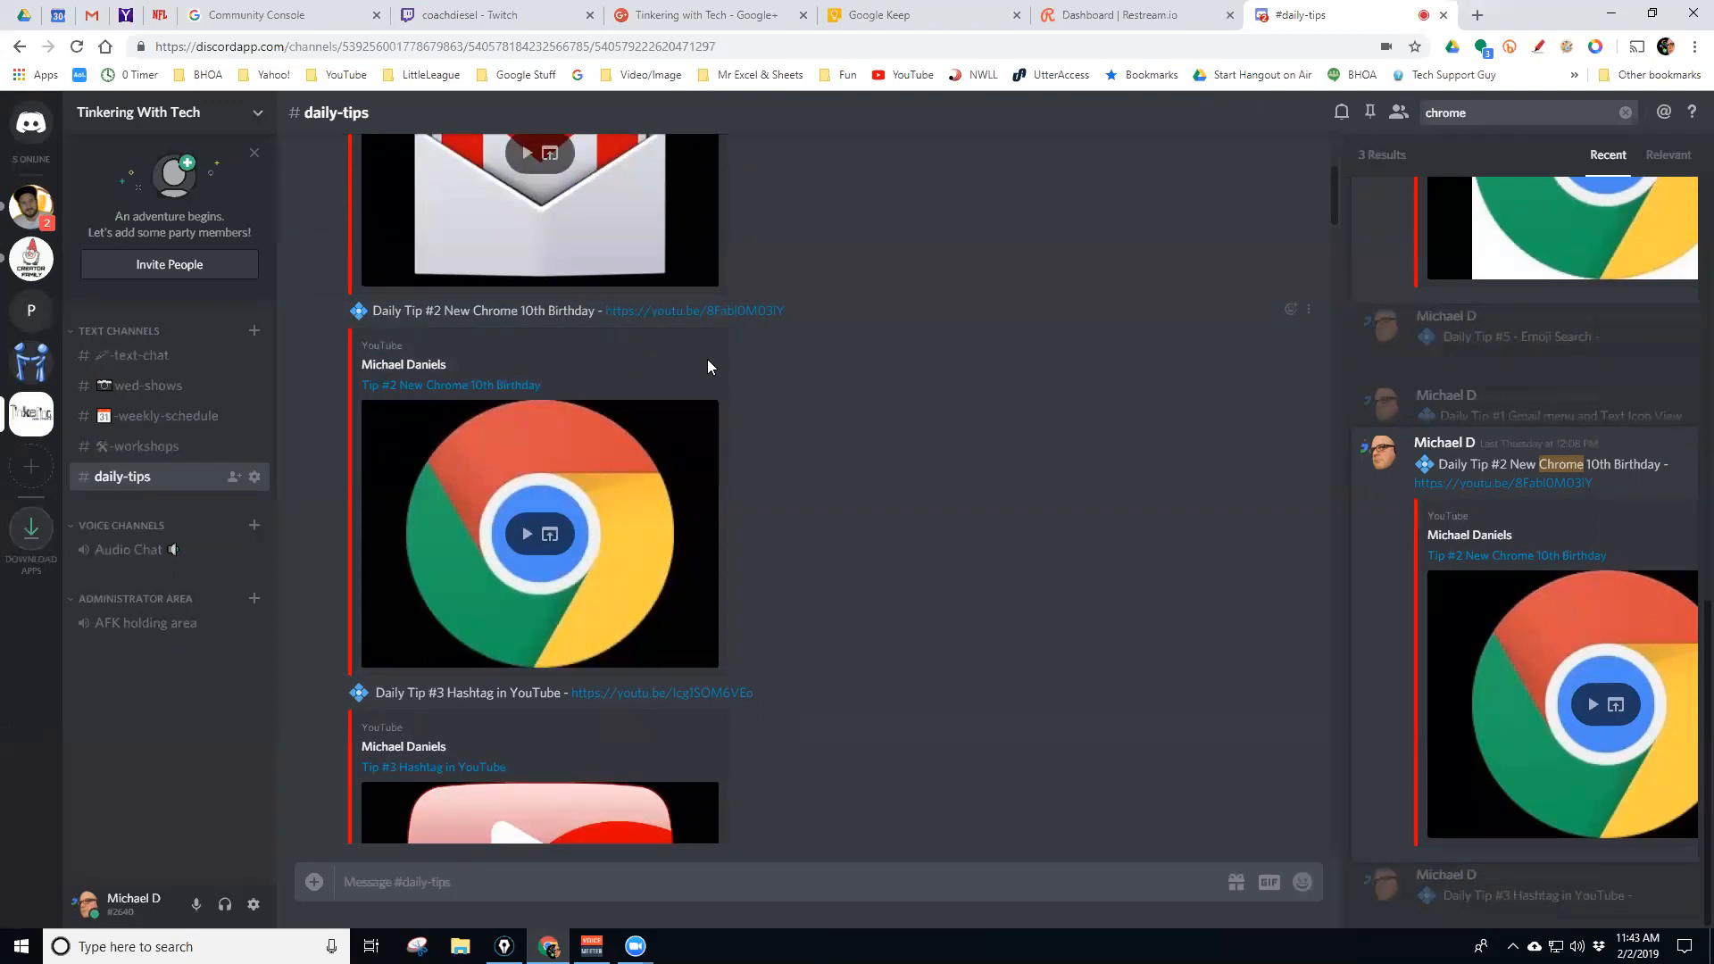
scroll(720, 366, "down", 10)
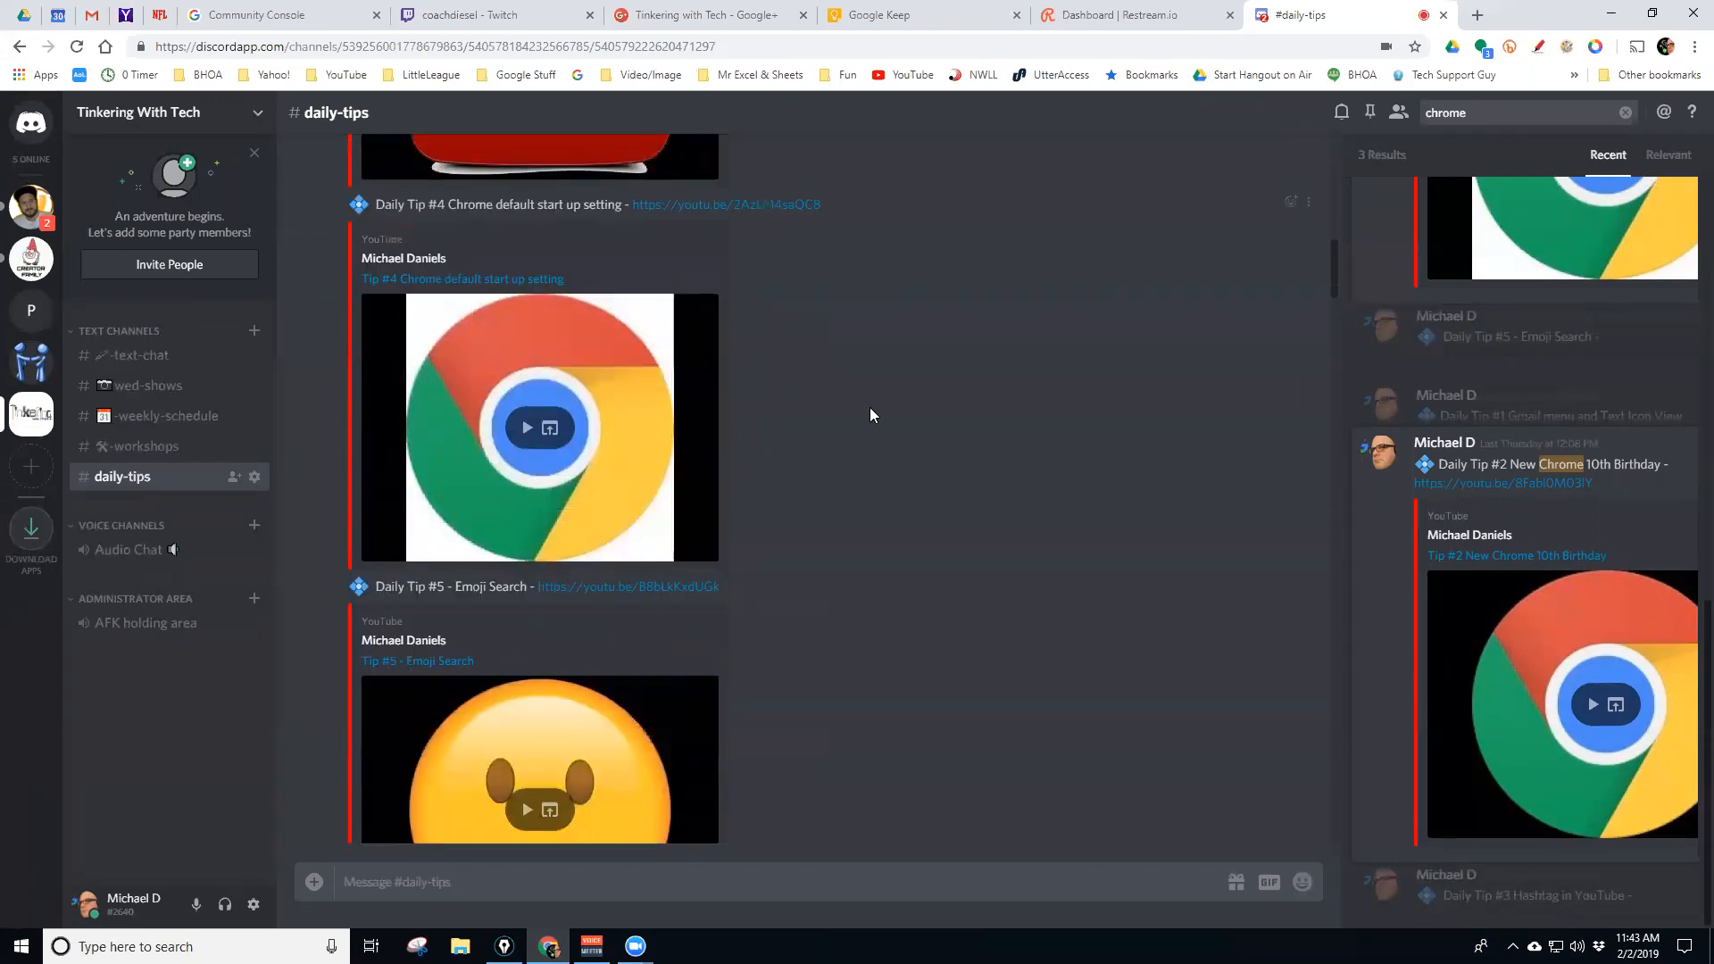
left_click_drag(1332, 298, 1324, 839)
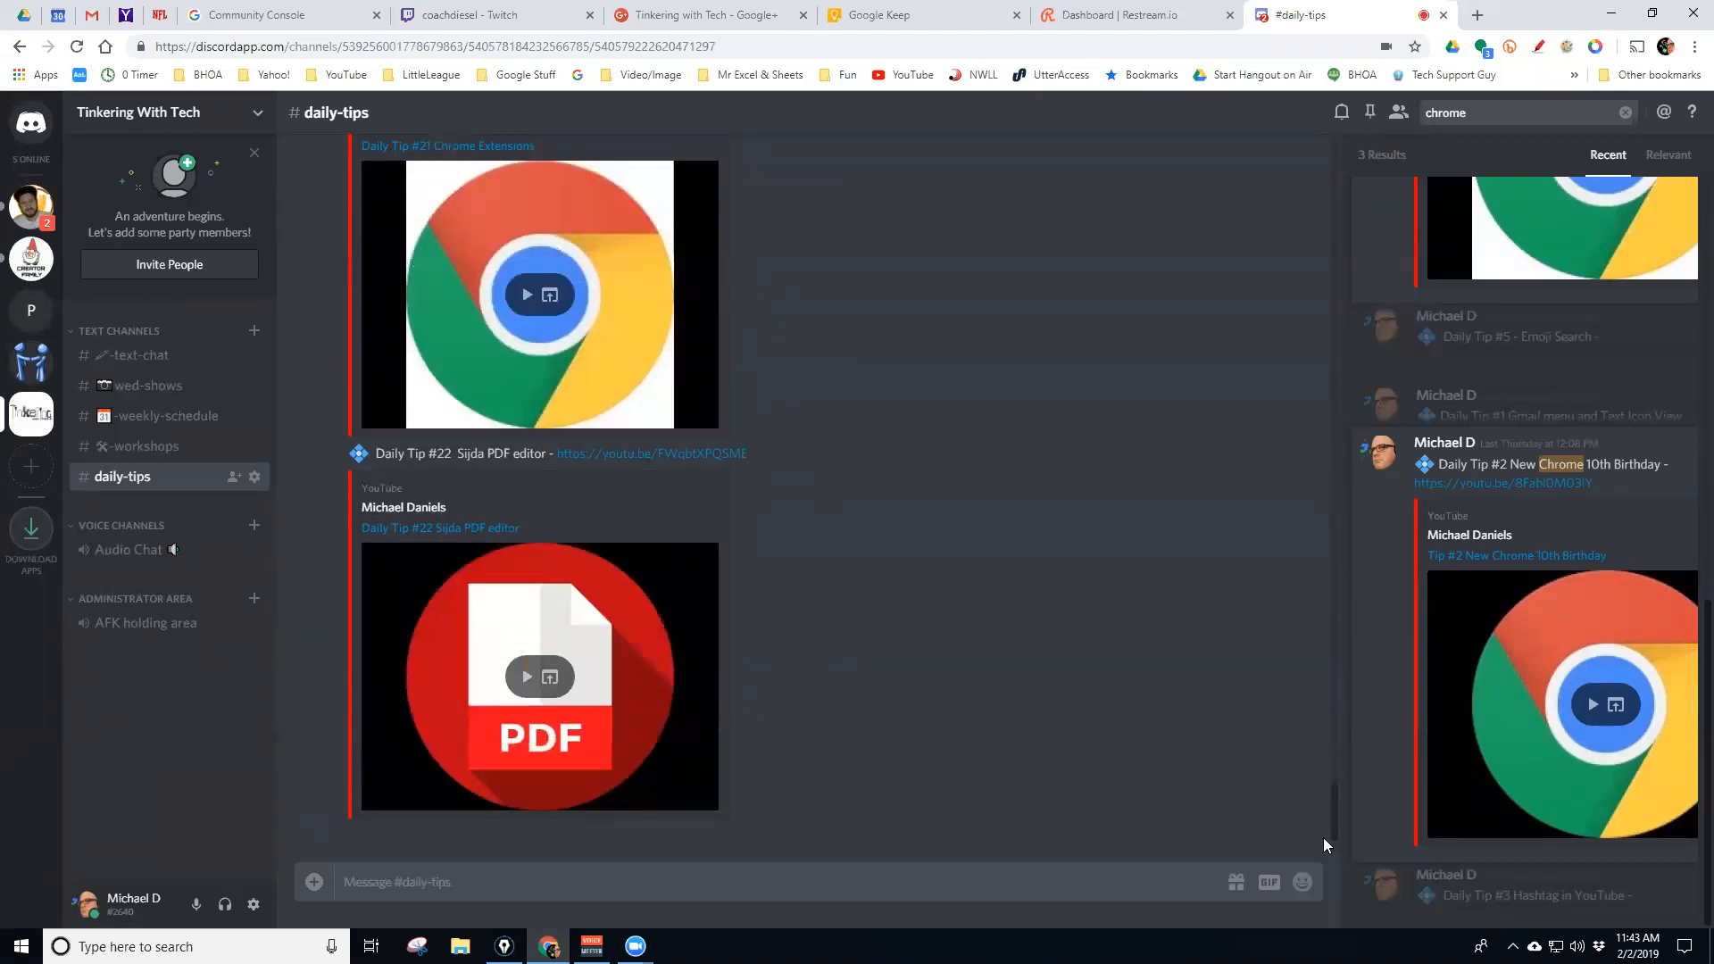
left_click(1624, 112)
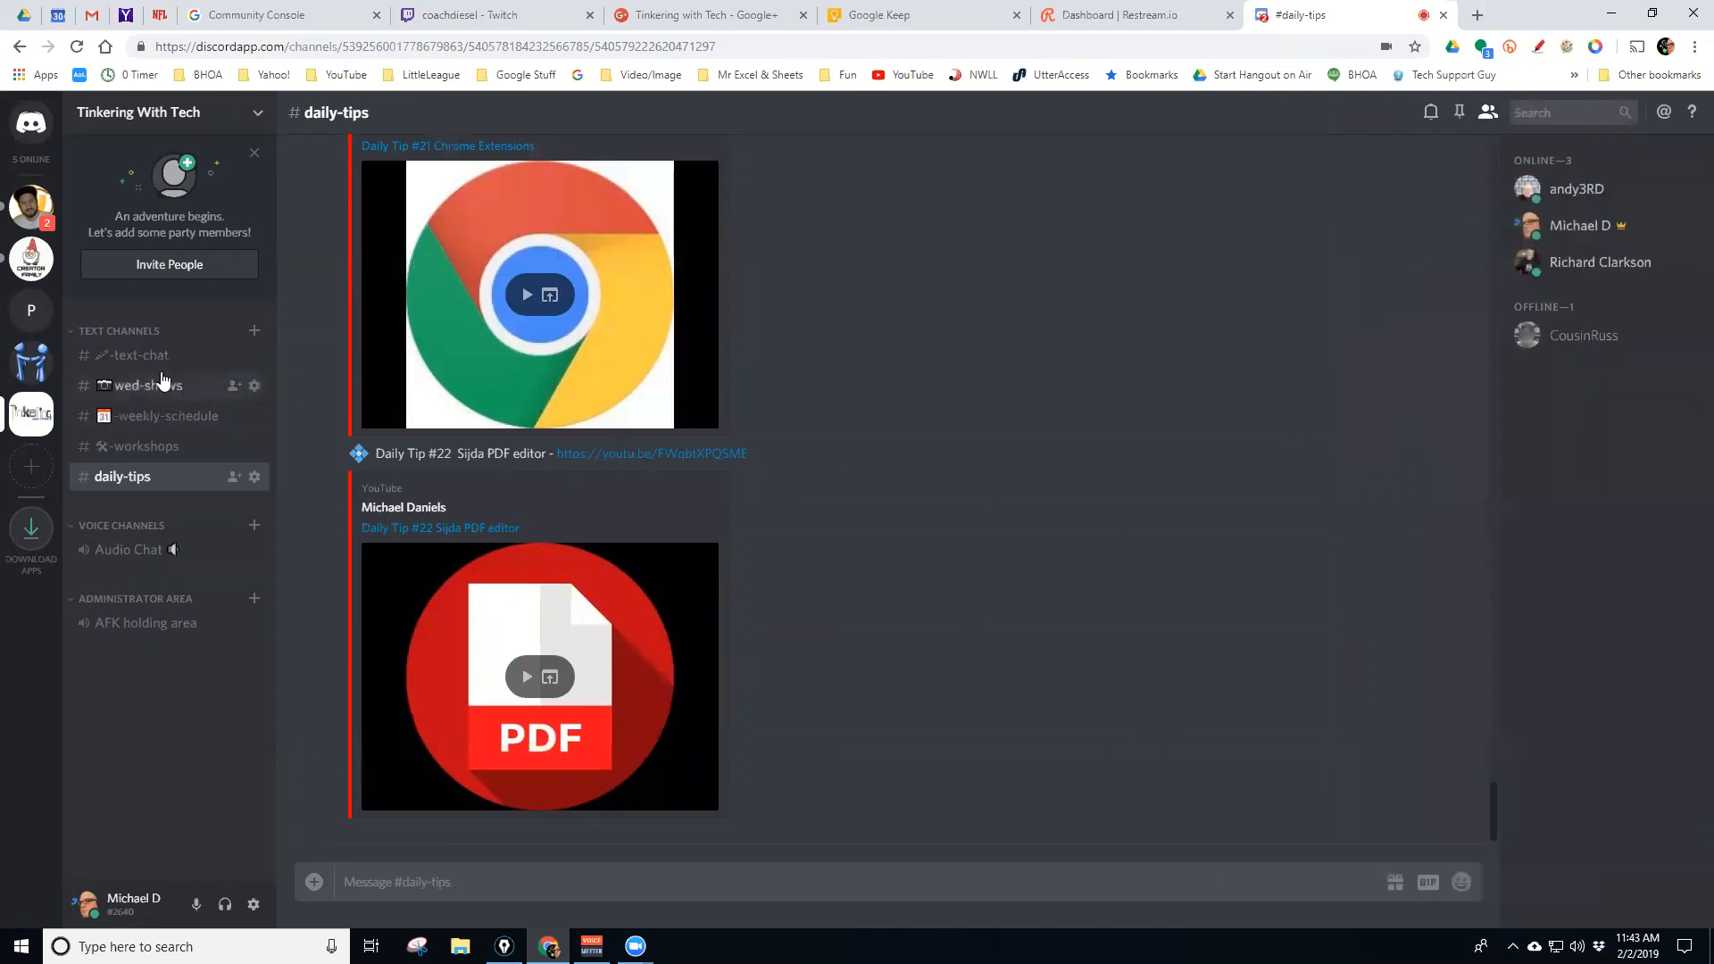
Switch to User2User and browse the YouTube posts in -member-past-videos
left_click(14, 363)
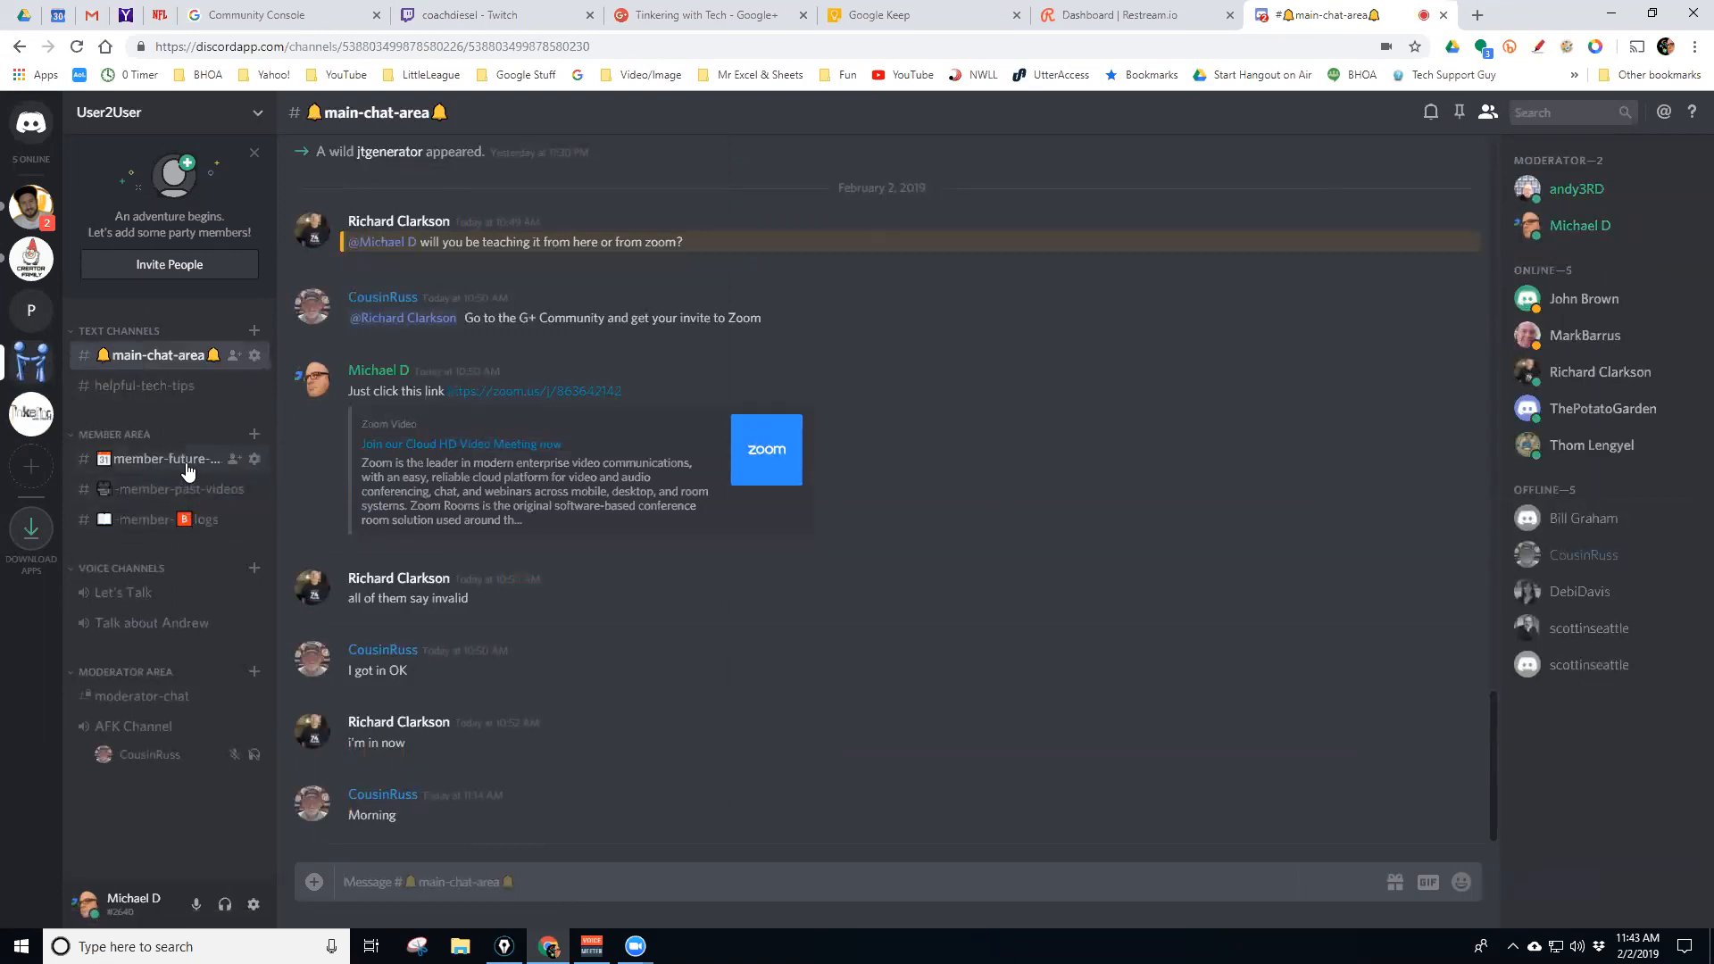
left_click(157, 490)
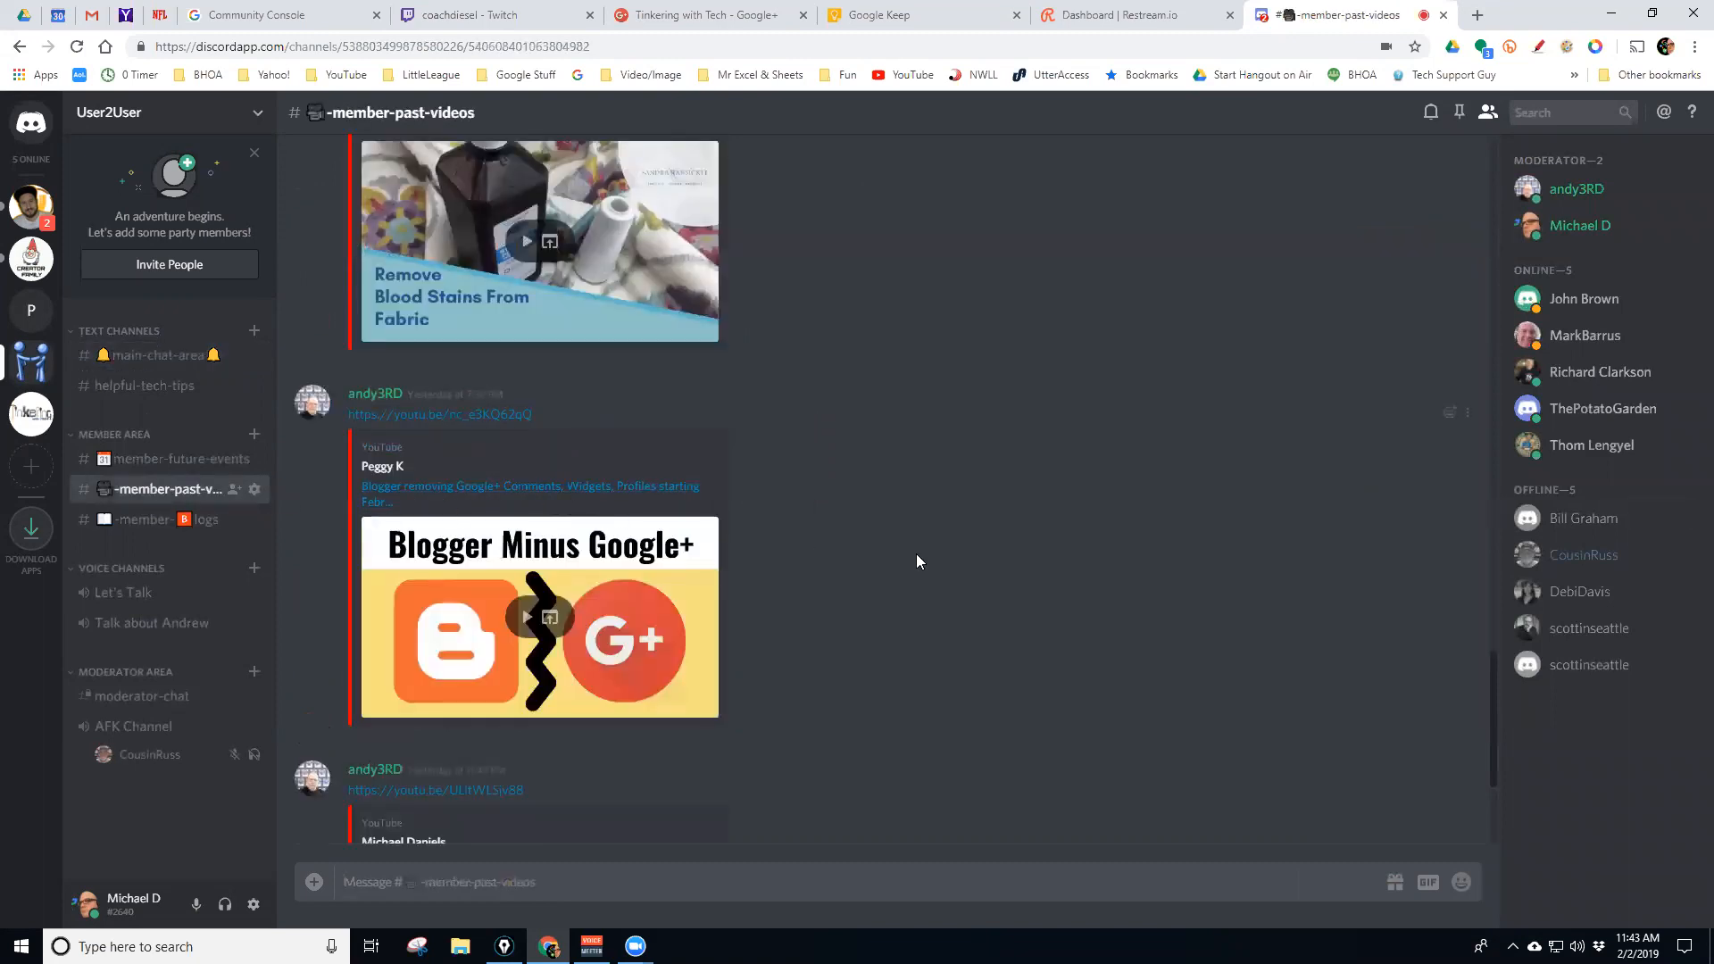
scroll(939, 561, "up", 20)
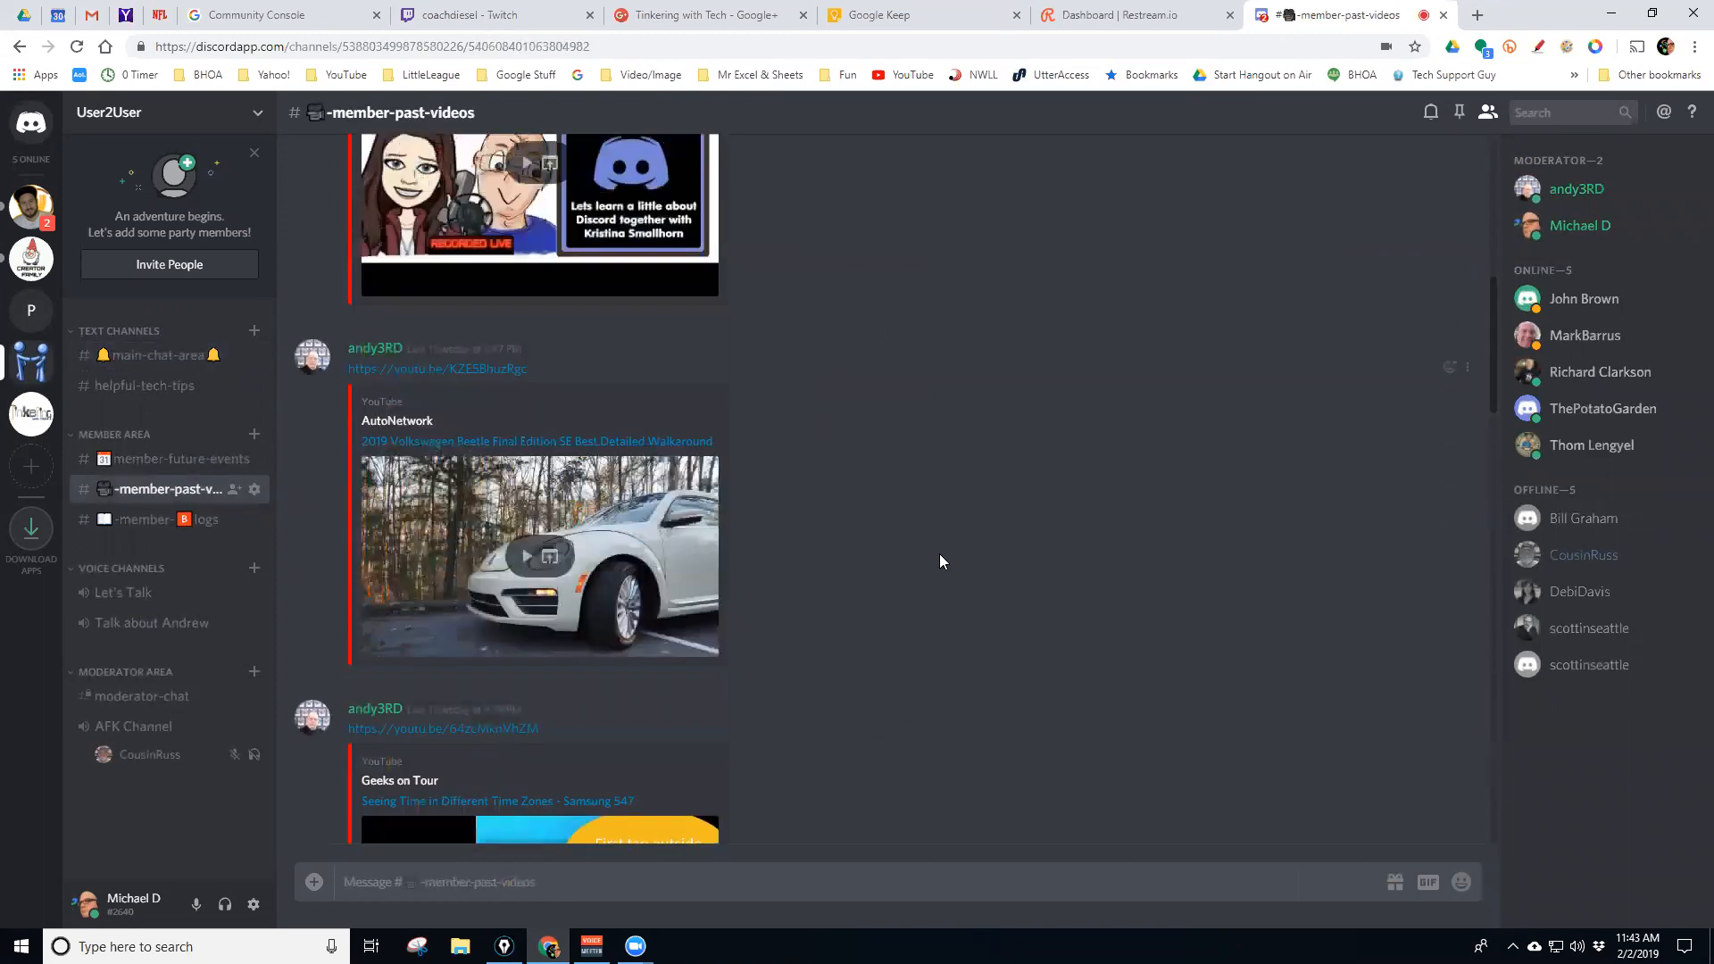
scroll(940, 561, "up", 8)
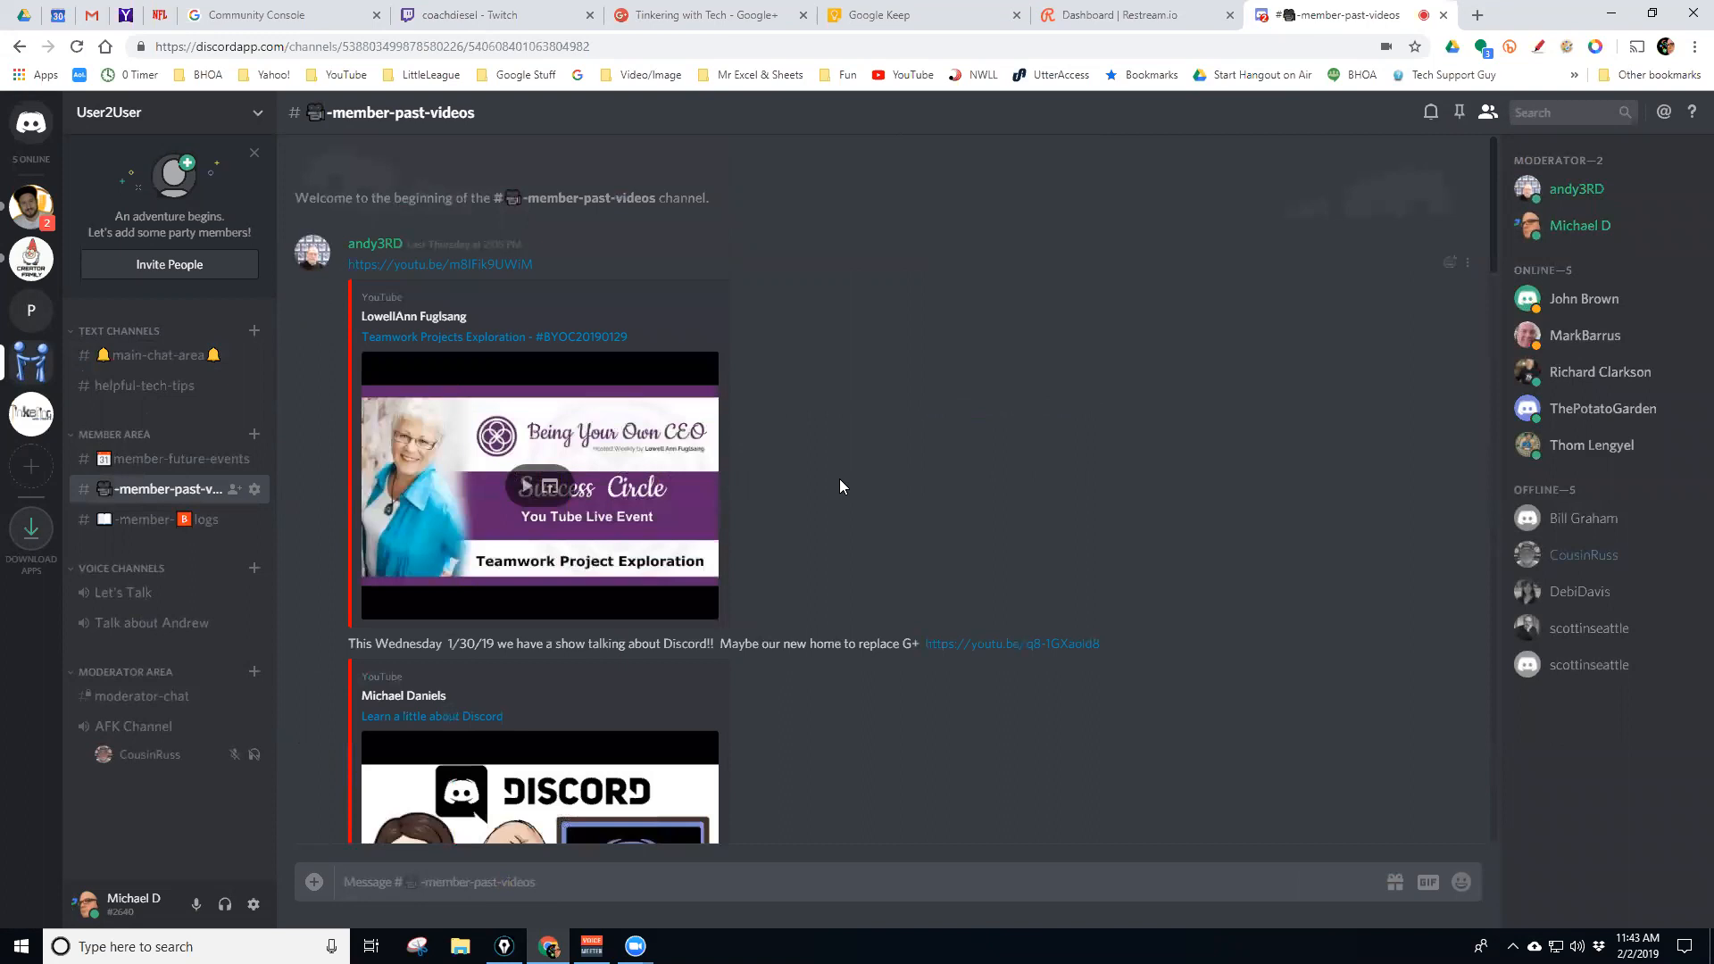
scroll(849, 482, "down", 15)
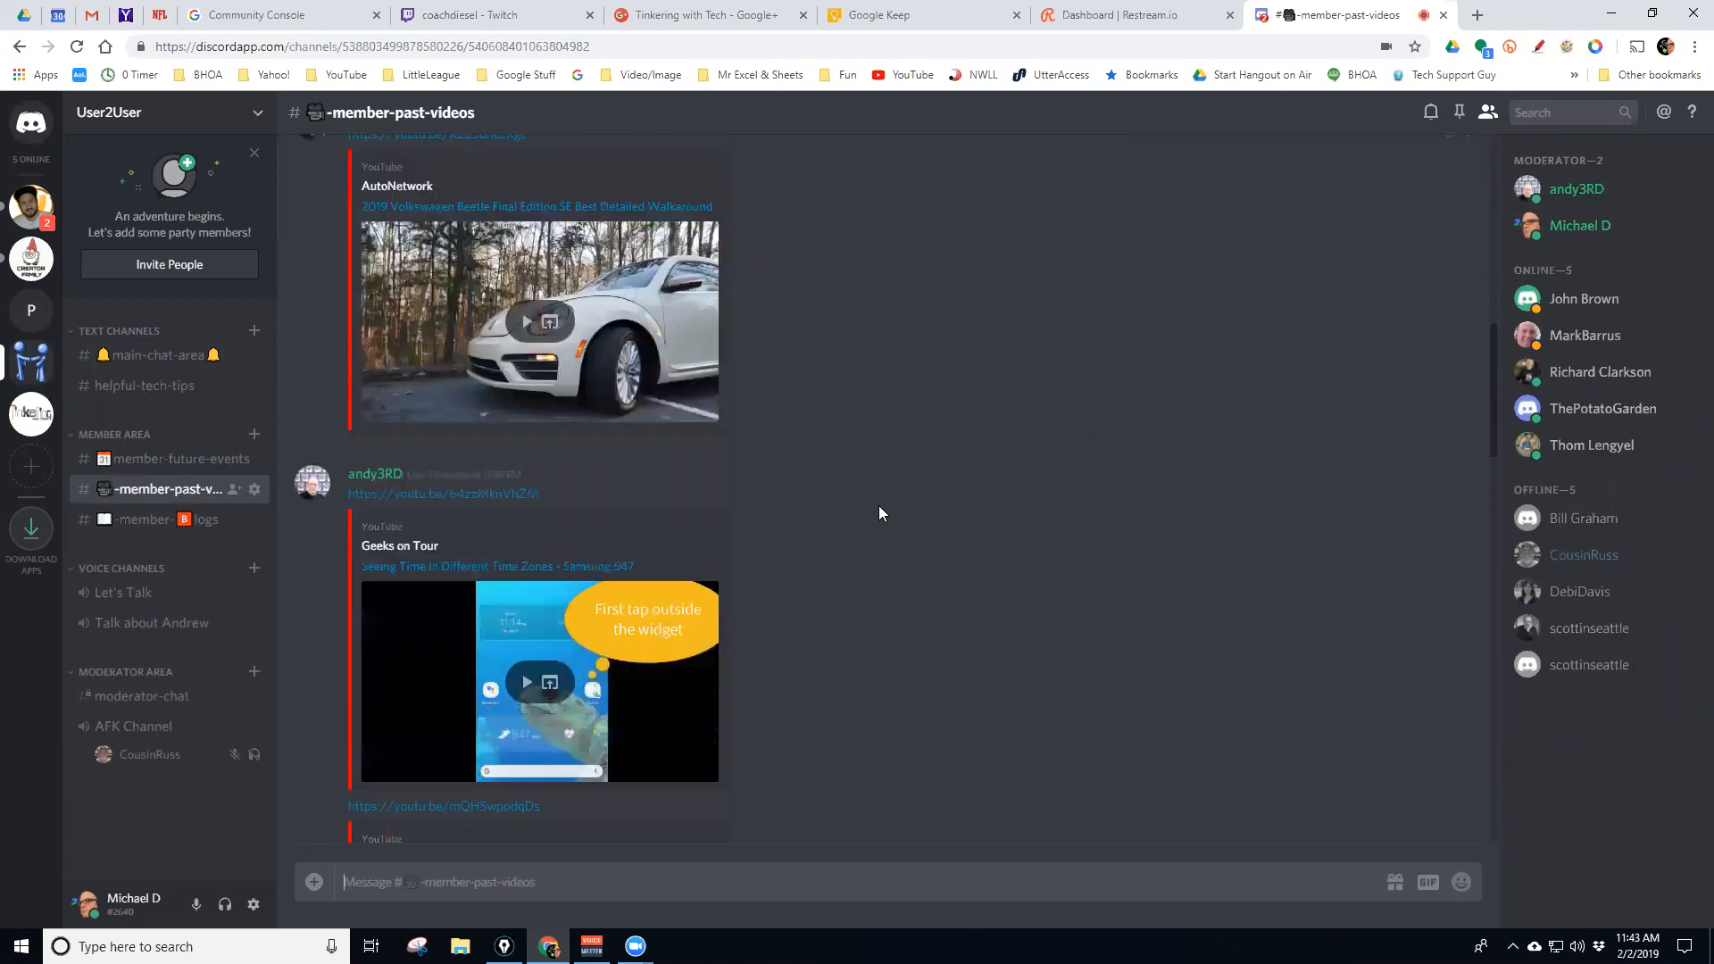
scroll(878, 515, "down", 15)
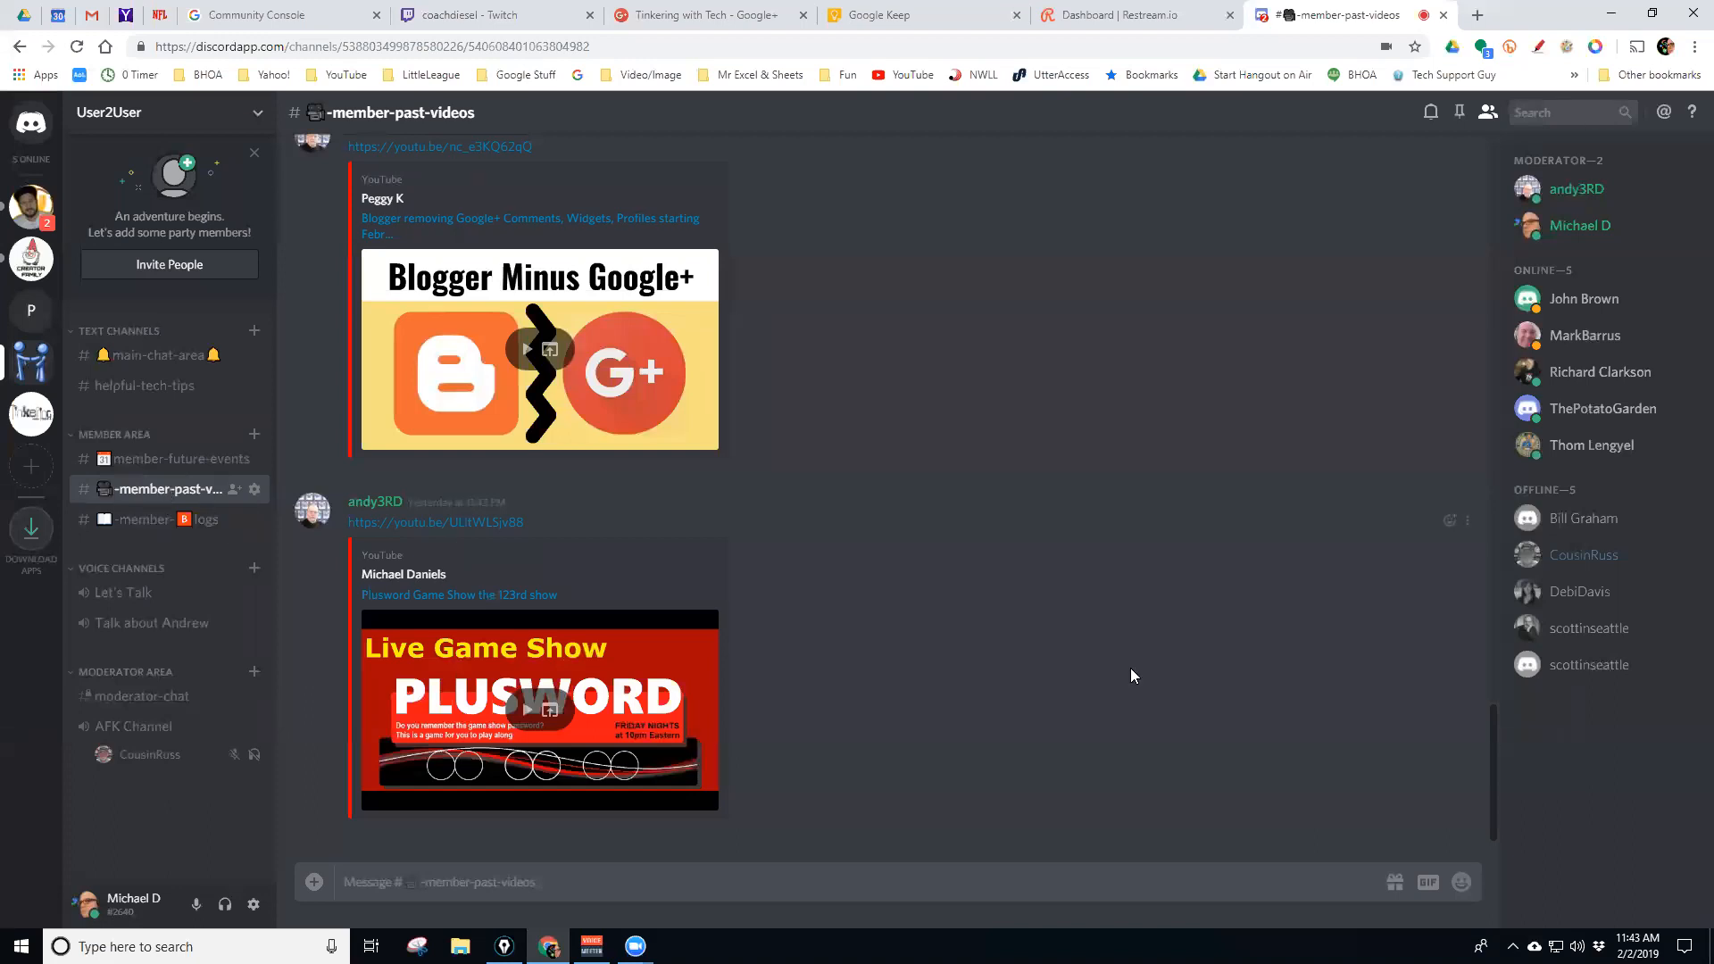
Search messages for 'future' and jump to the match in #main-chat-area
left_click(1538, 114)
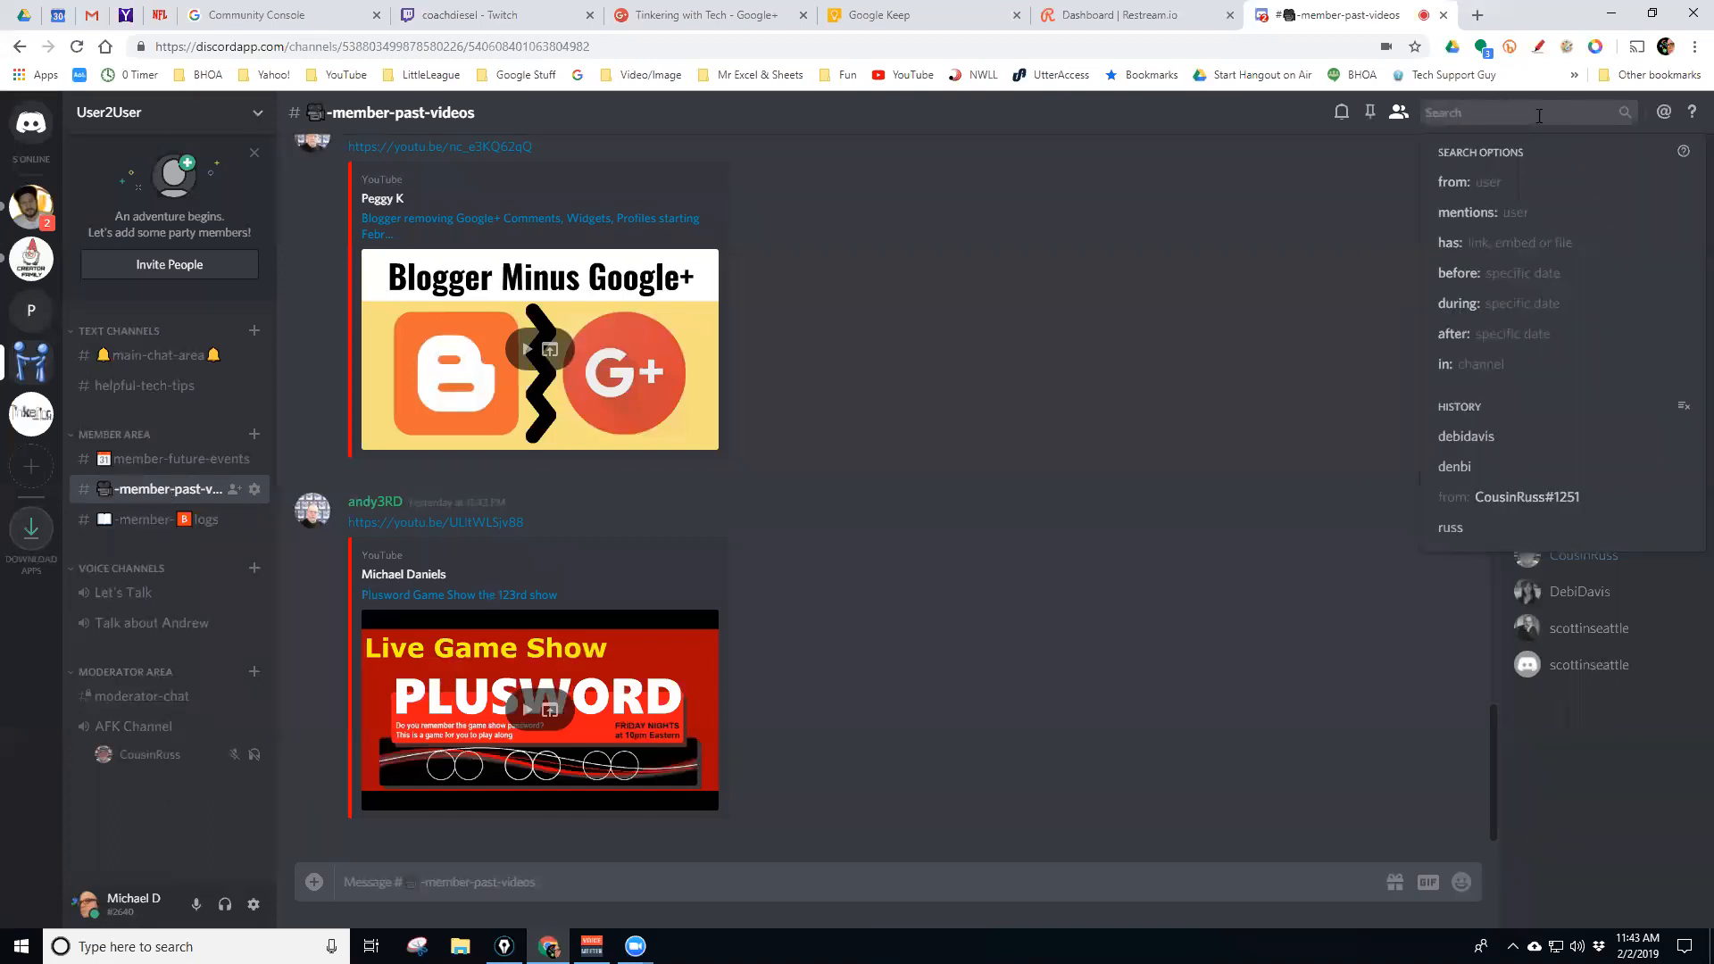
type("fut")
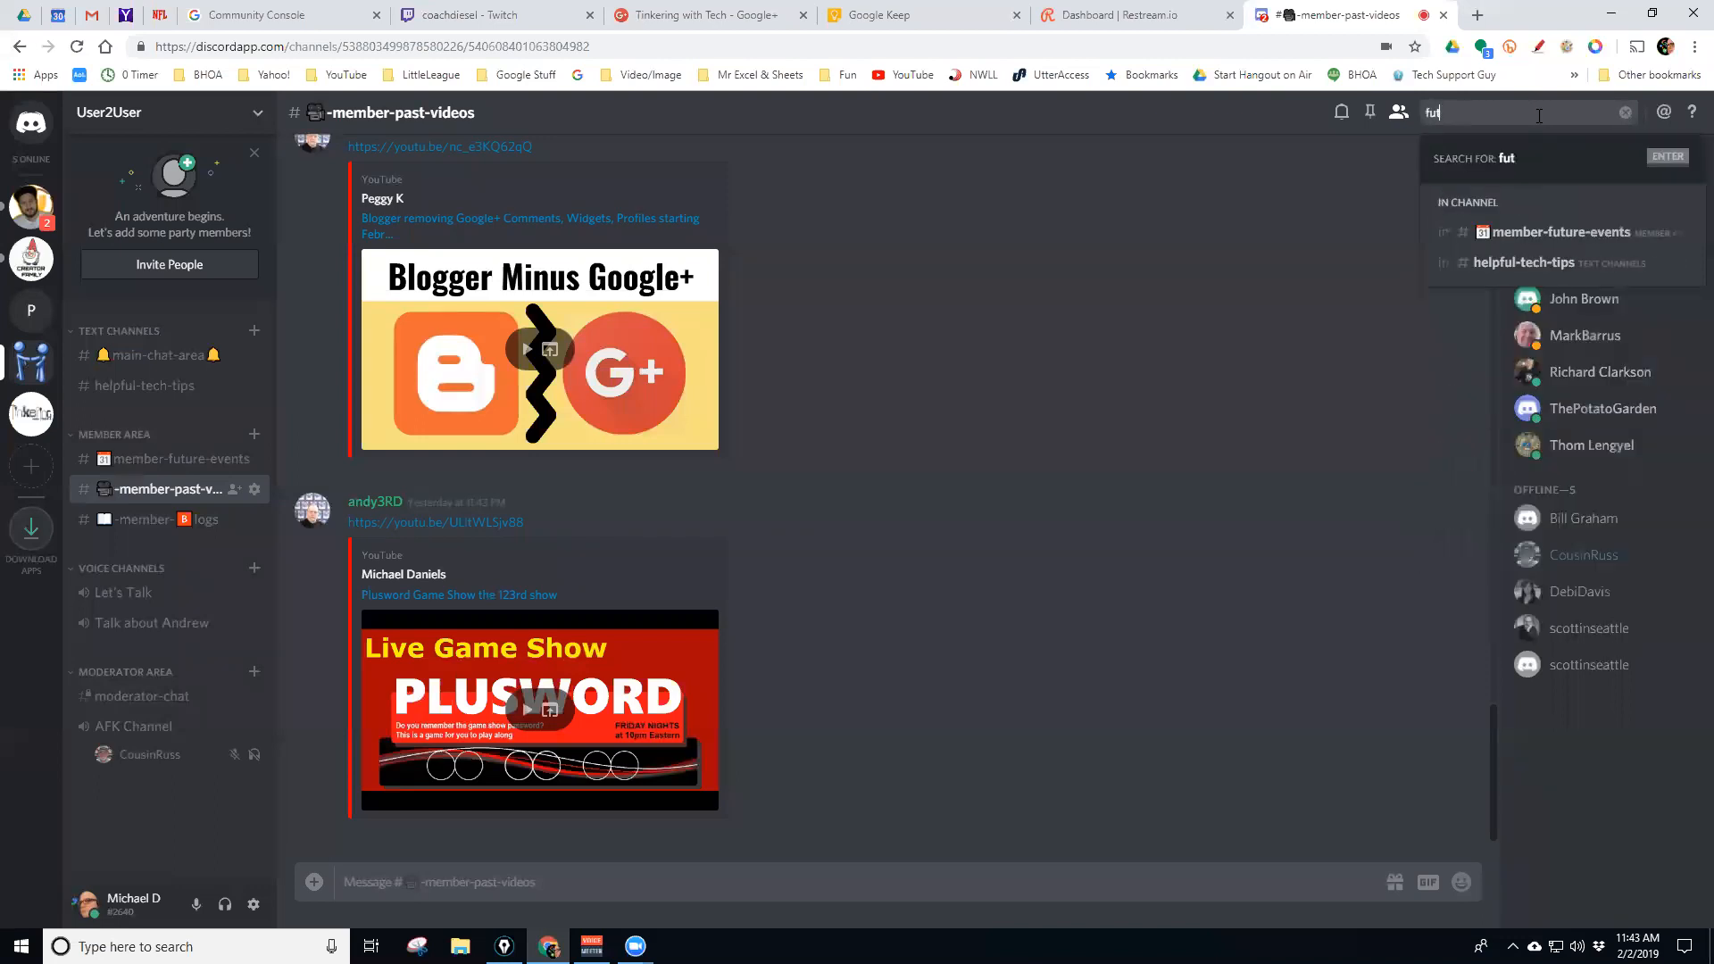
type("ure")
key("Return")
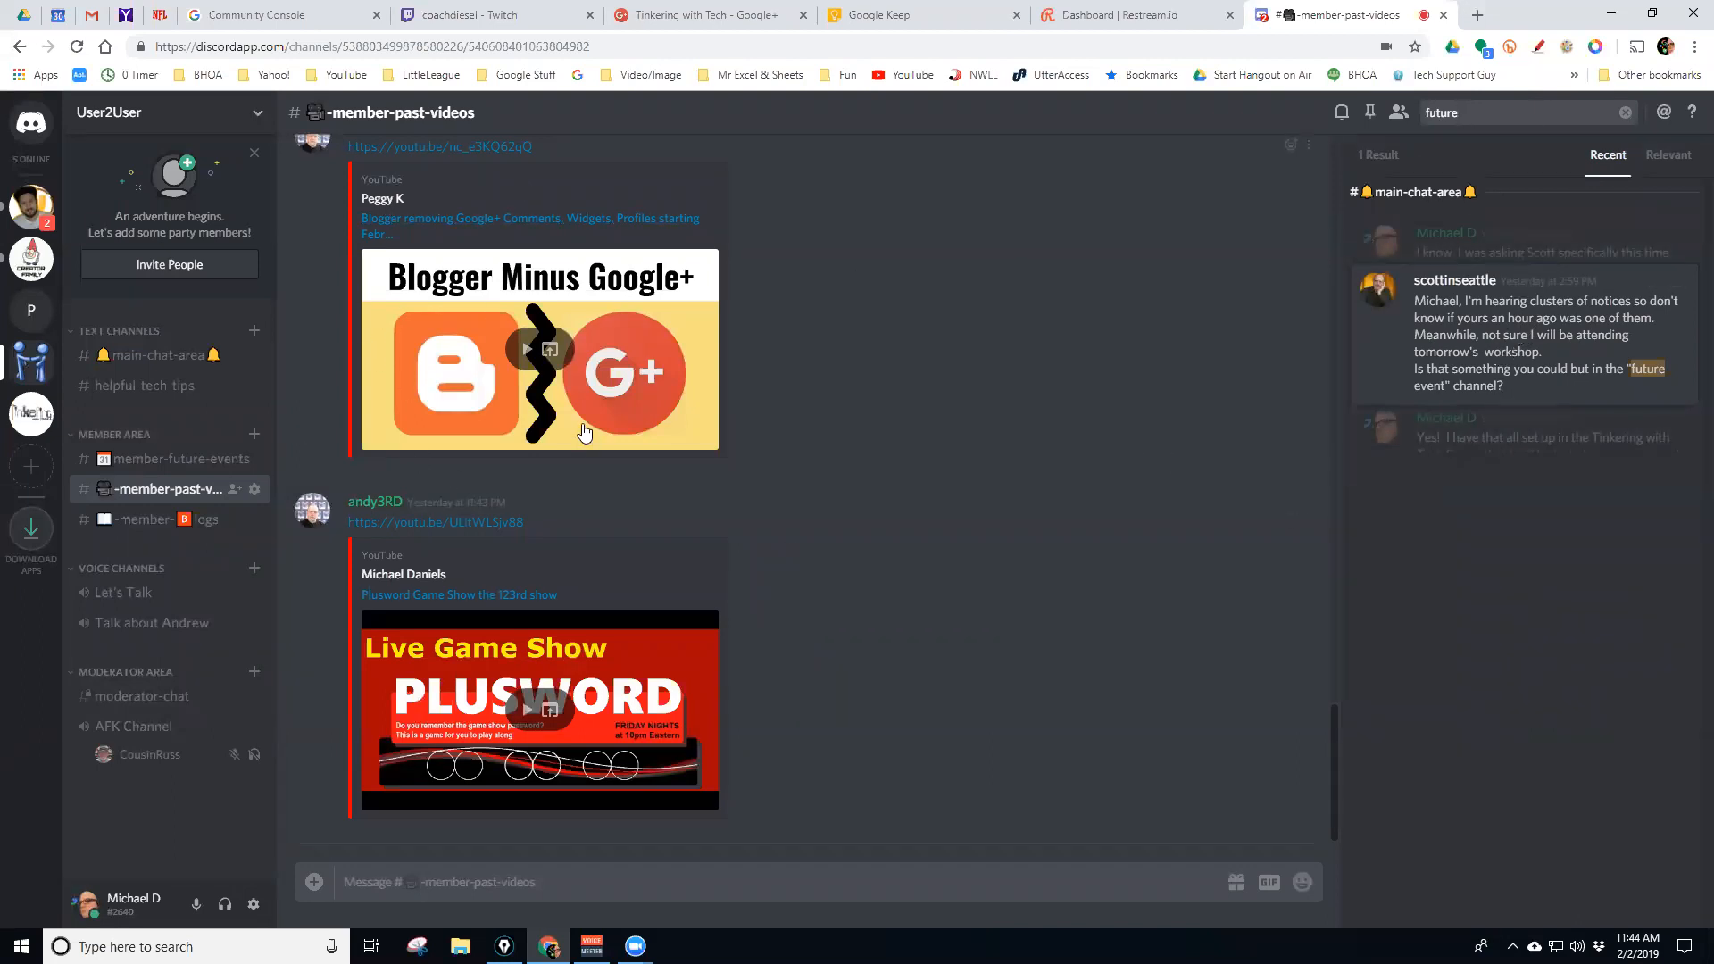
scroll(907, 439, "up", 3)
scroll(908, 439, "up", 15)
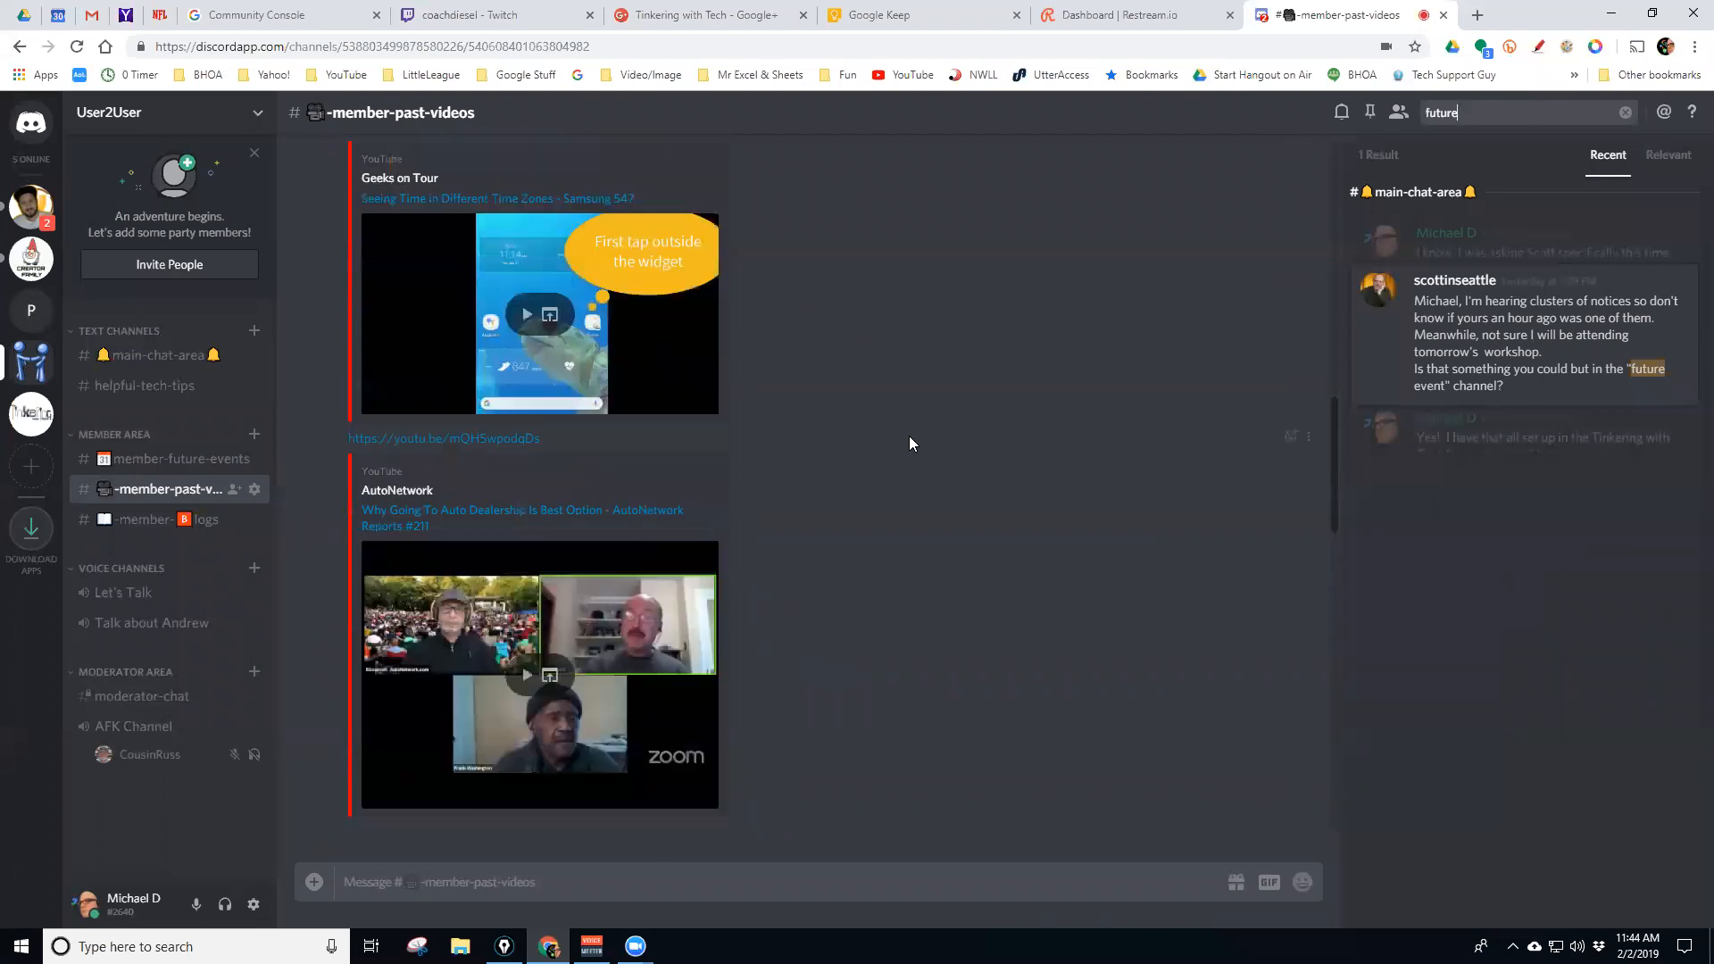
scroll(909, 443, "up", 10)
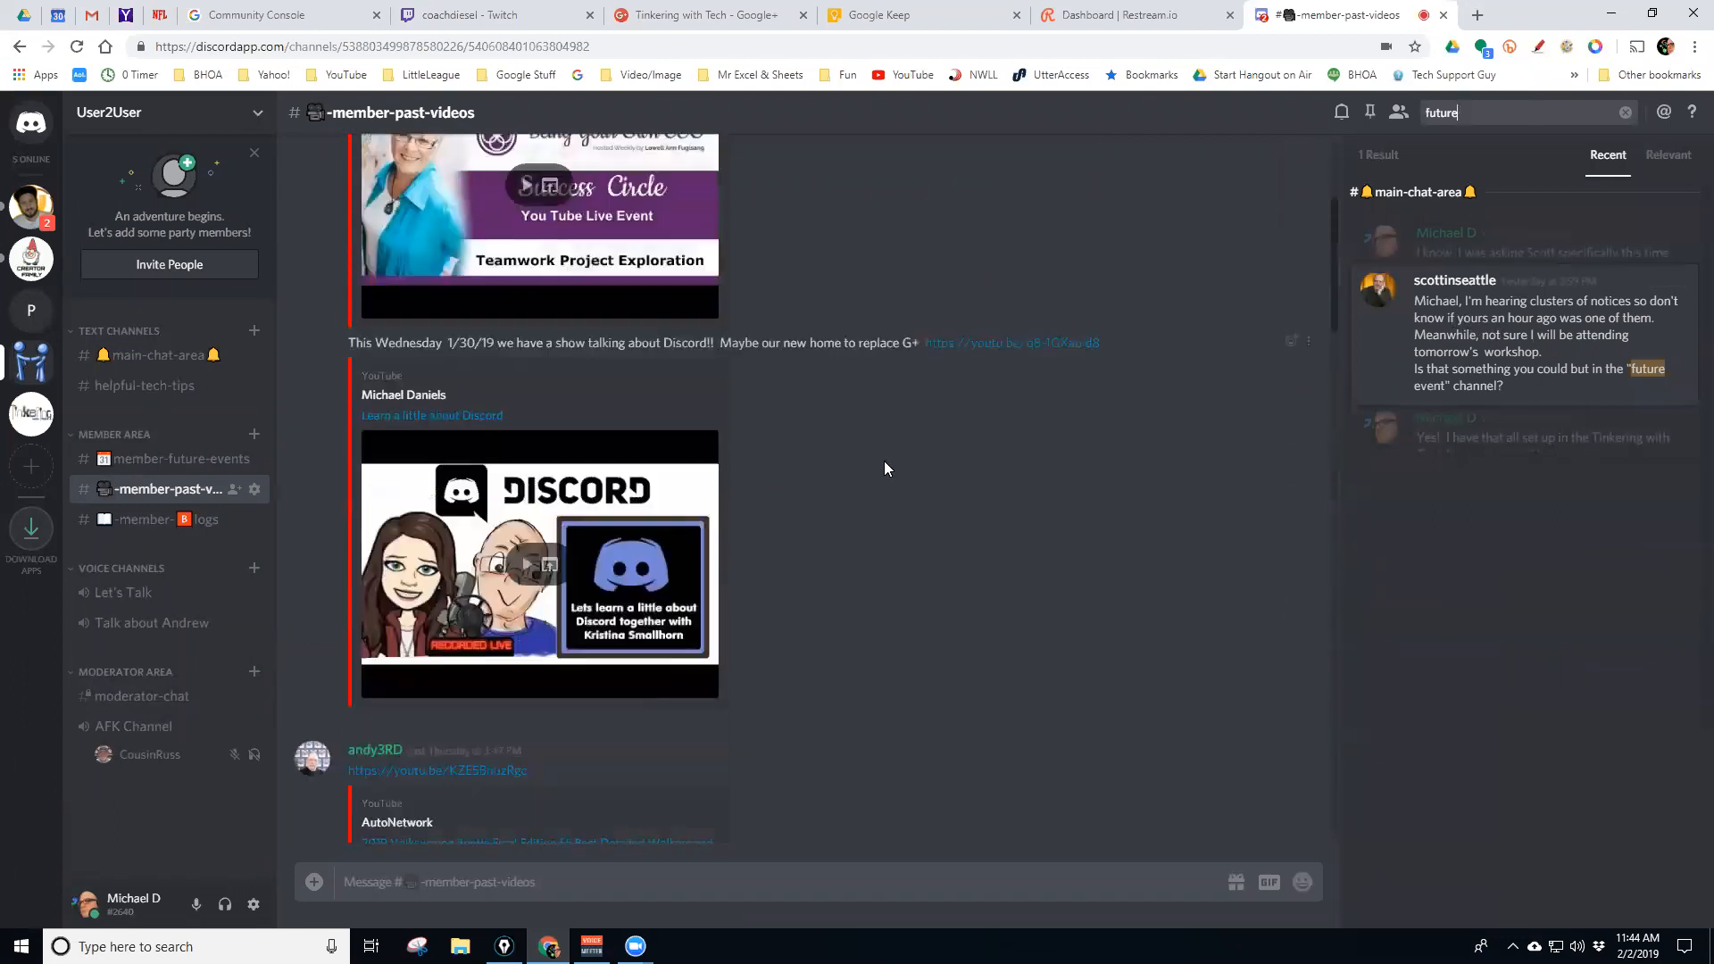
scroll(883, 460, "up", 3)
scroll(882, 457, "down", 6)
scroll(887, 451, "down", 12)
scroll(889, 455, "down", 5)
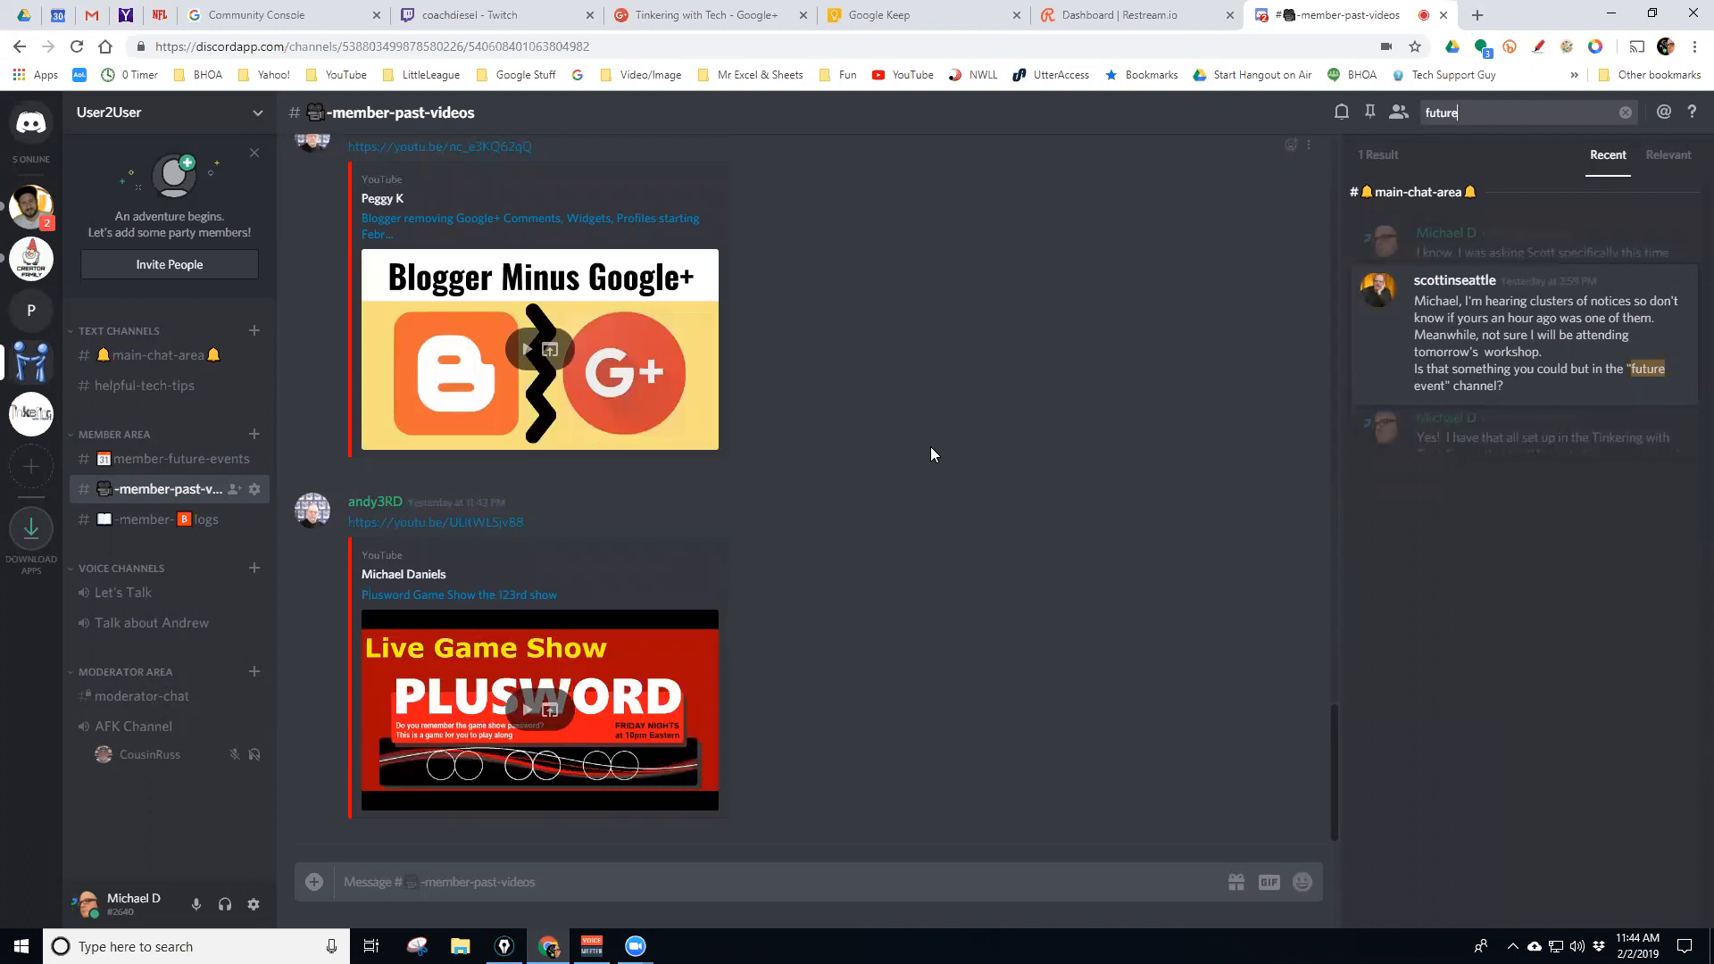
mouse_move(1555, 320)
left_click(1665, 284)
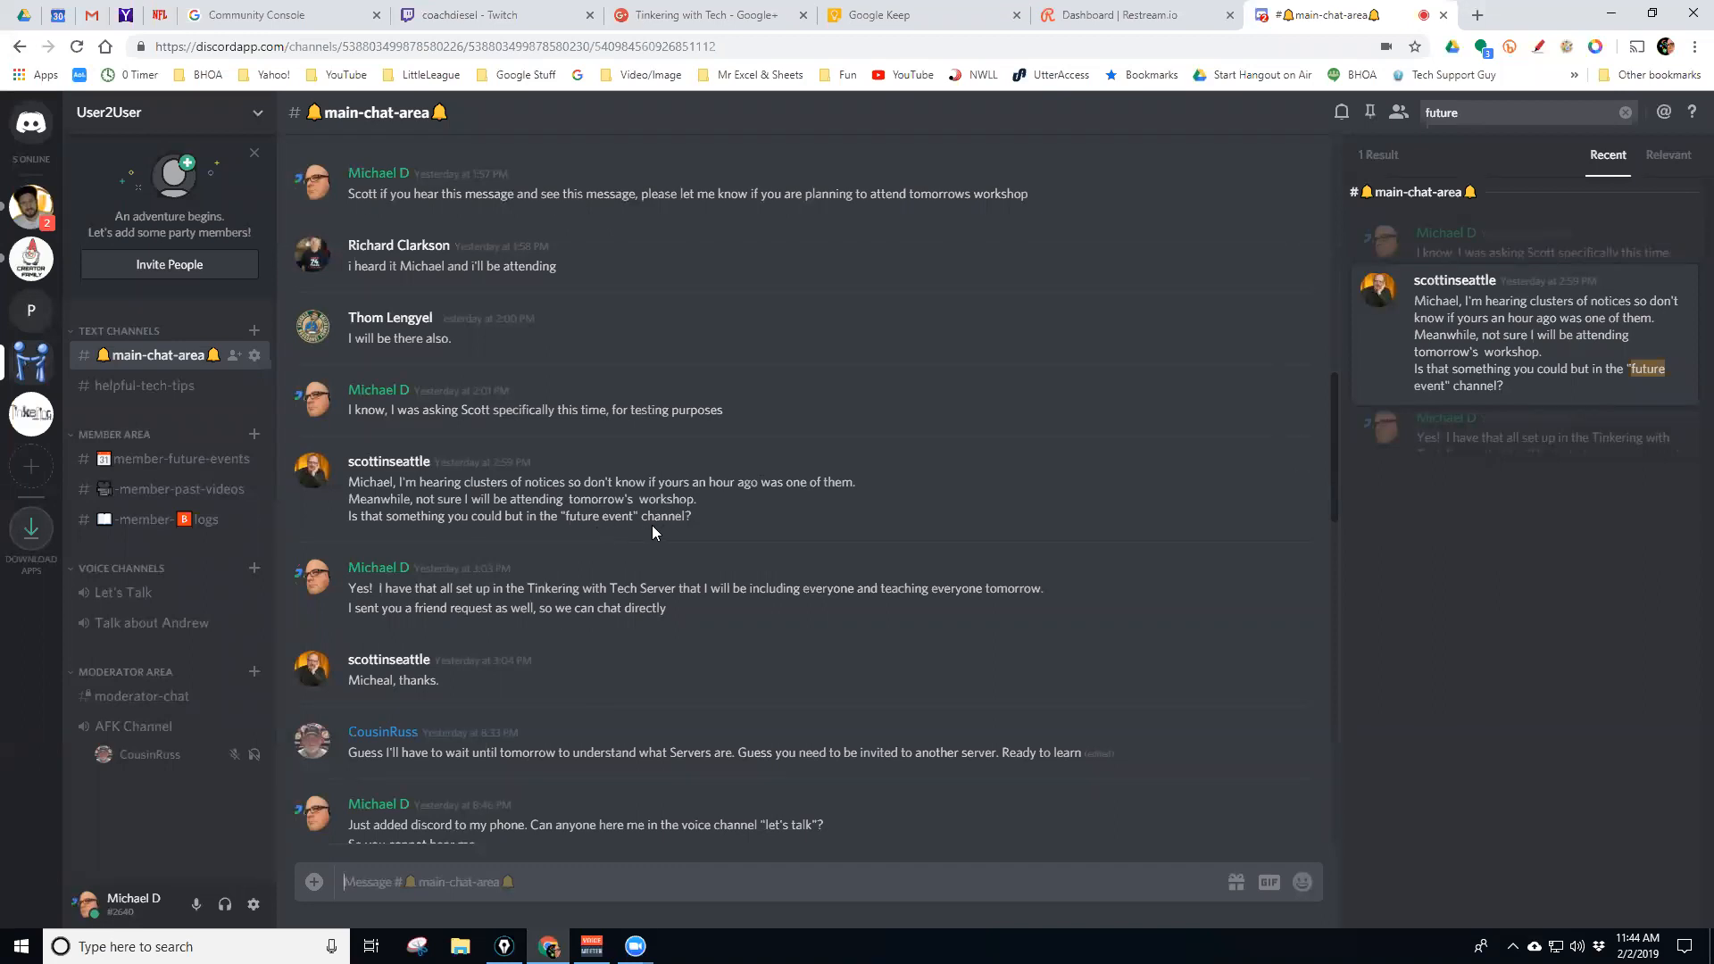
Back in -member-past-videos, search 'team', jump to the Teamwork Projects post, and clear the search
left_click(179, 489)
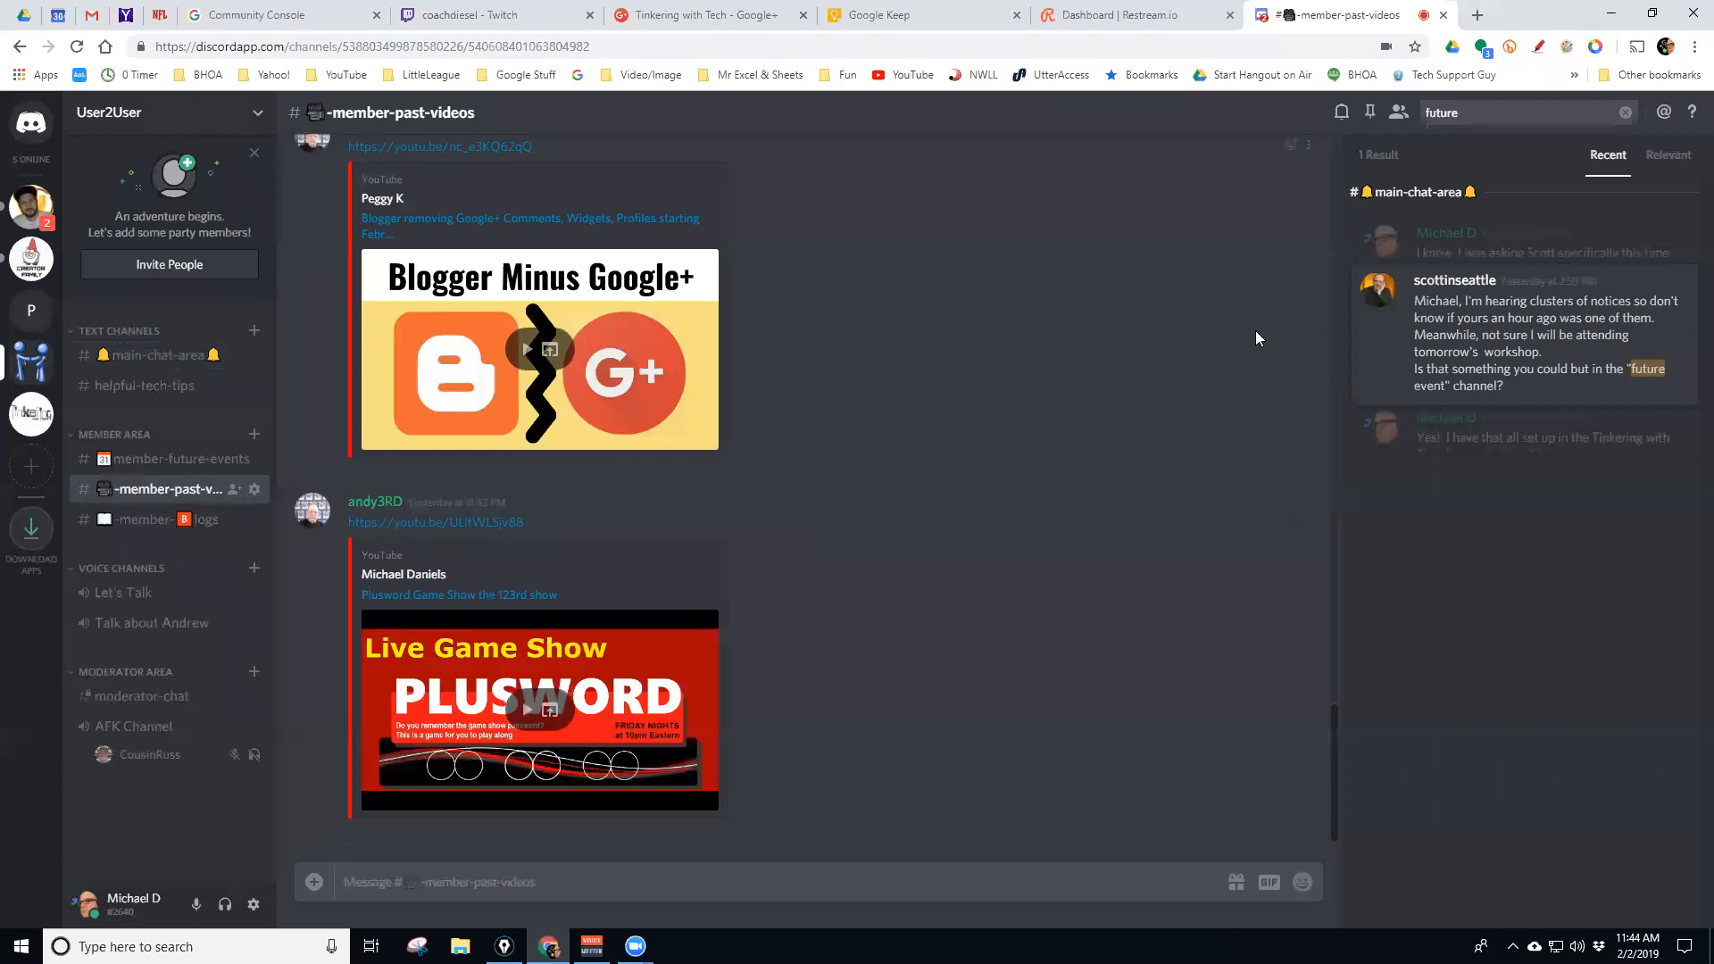
left_click_drag(1494, 116, 1428, 119)
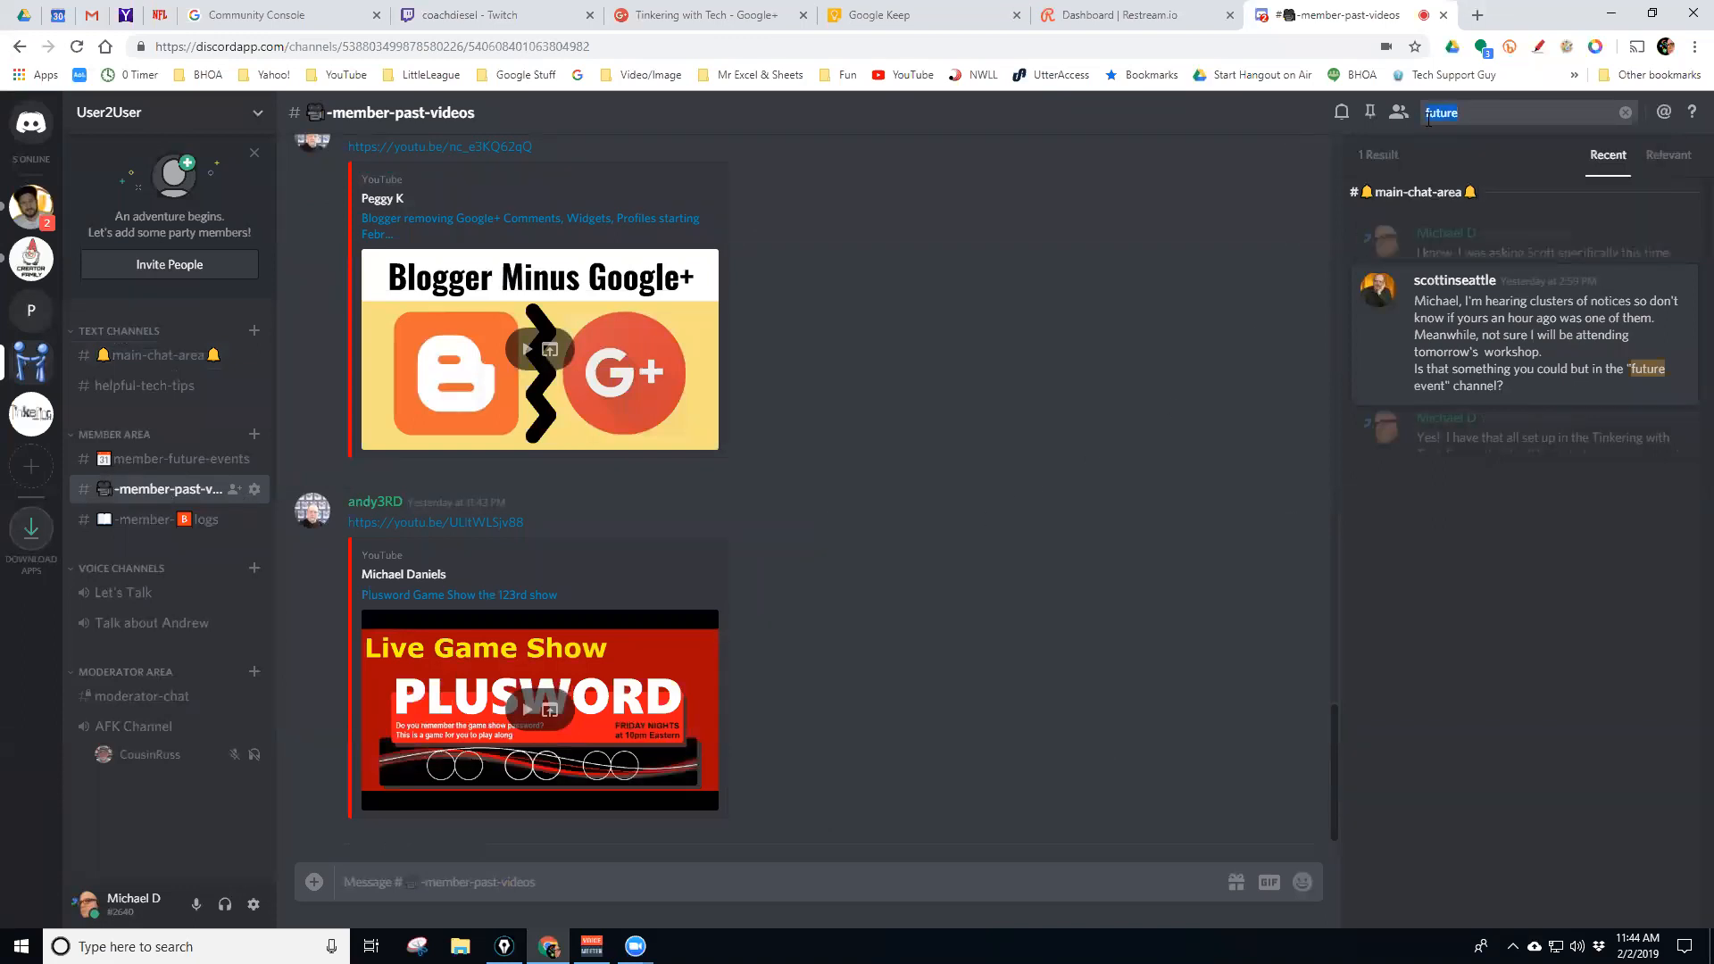
type("teamwork")
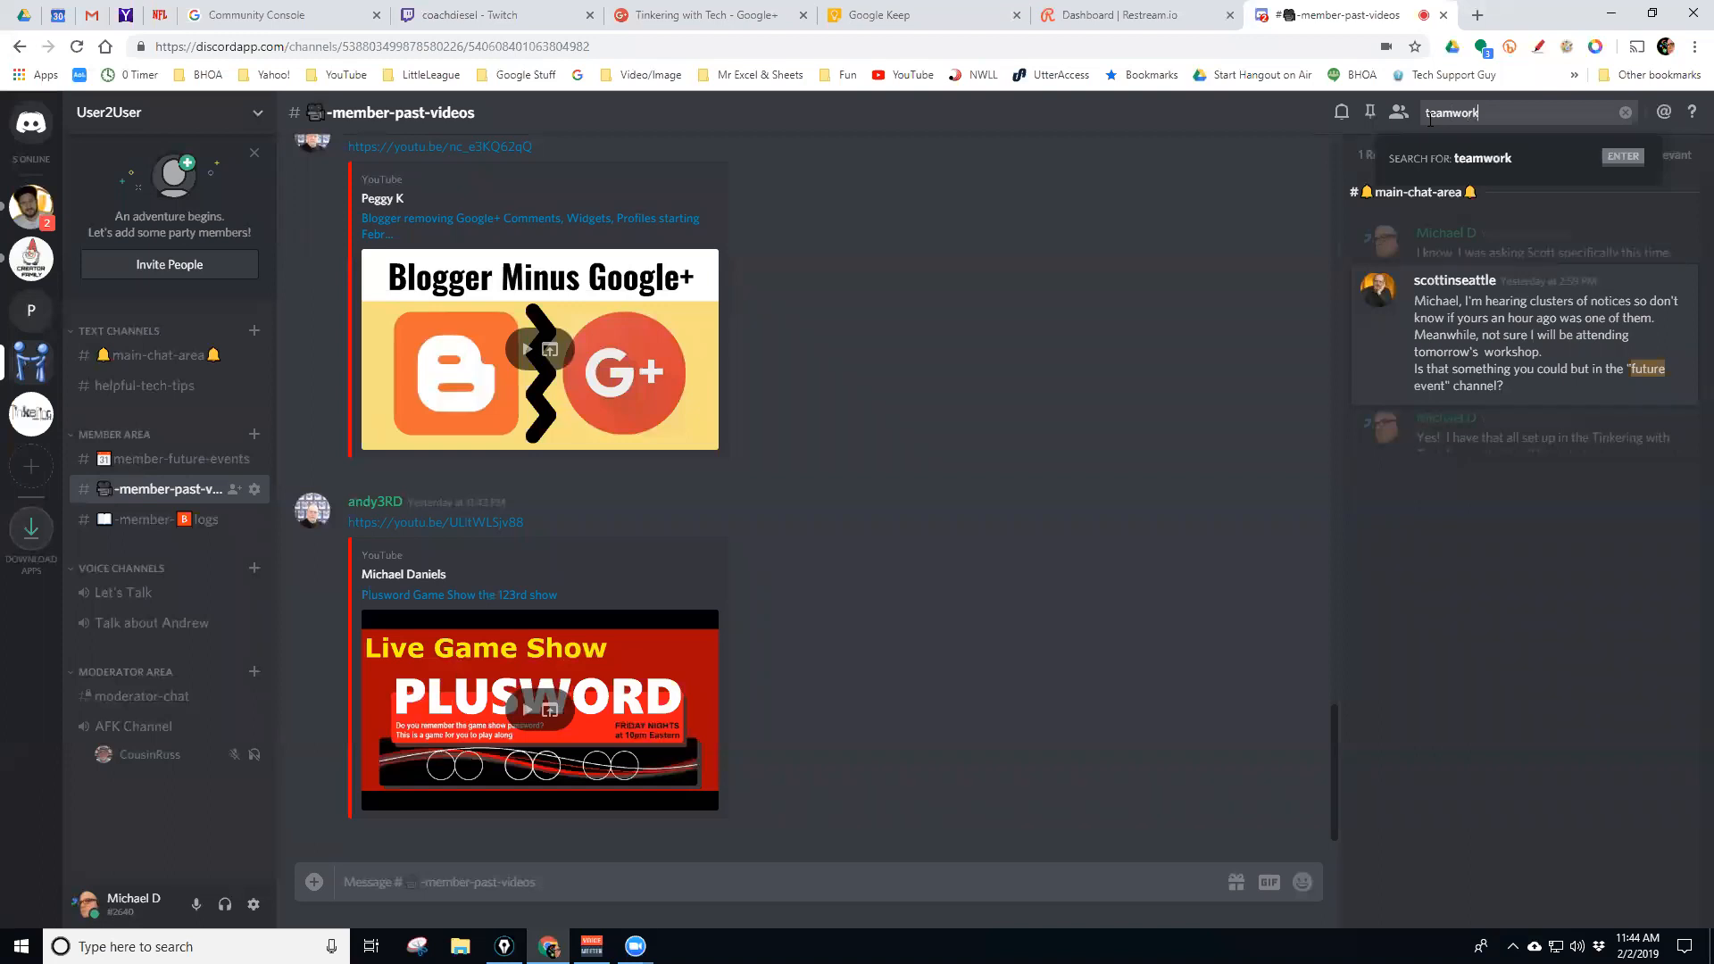
key("Return")
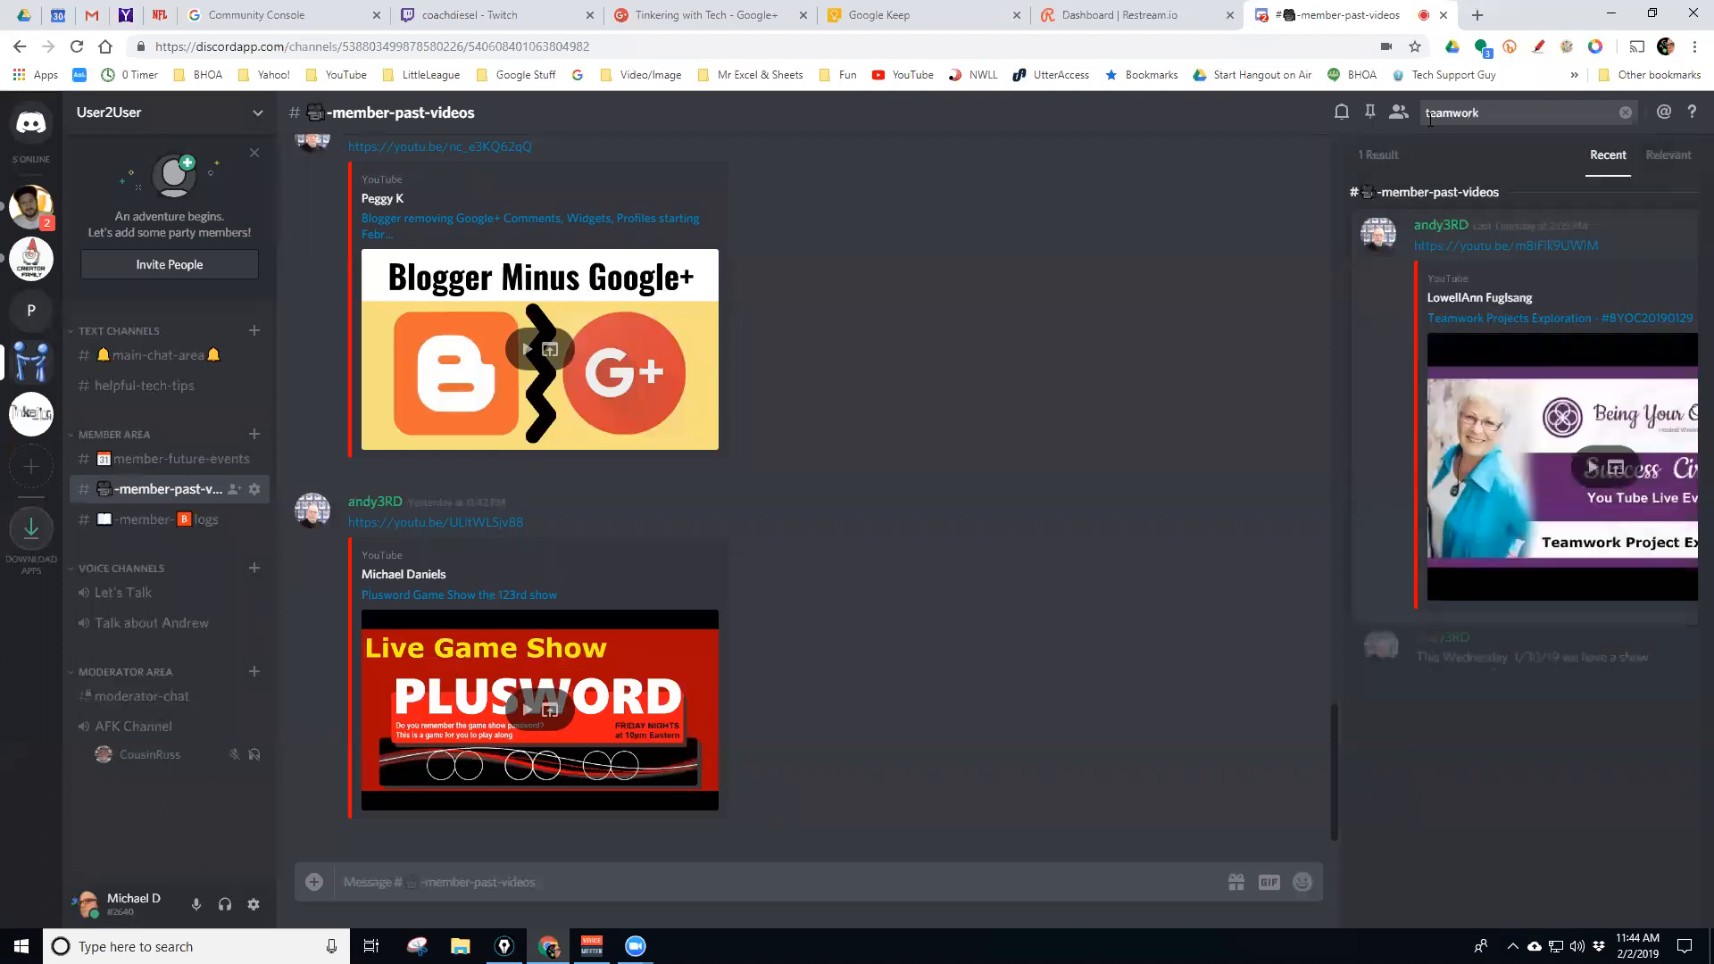
scroll(961, 359, "up", 15)
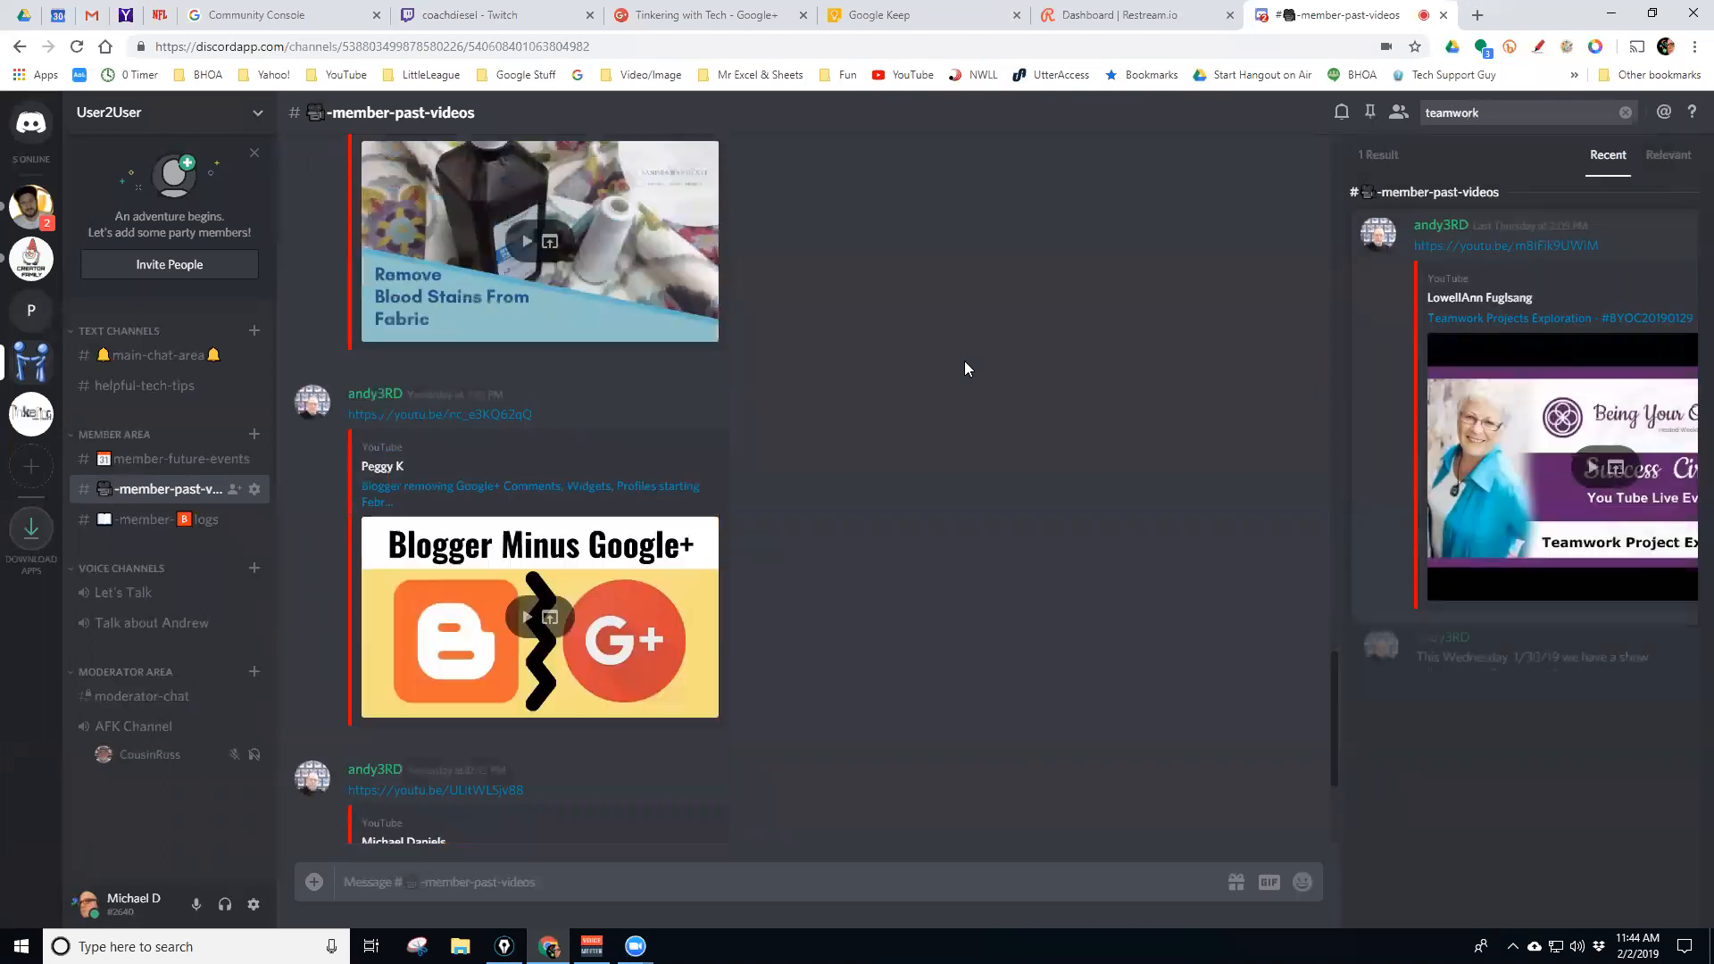
scroll(960, 360, "up", 15)
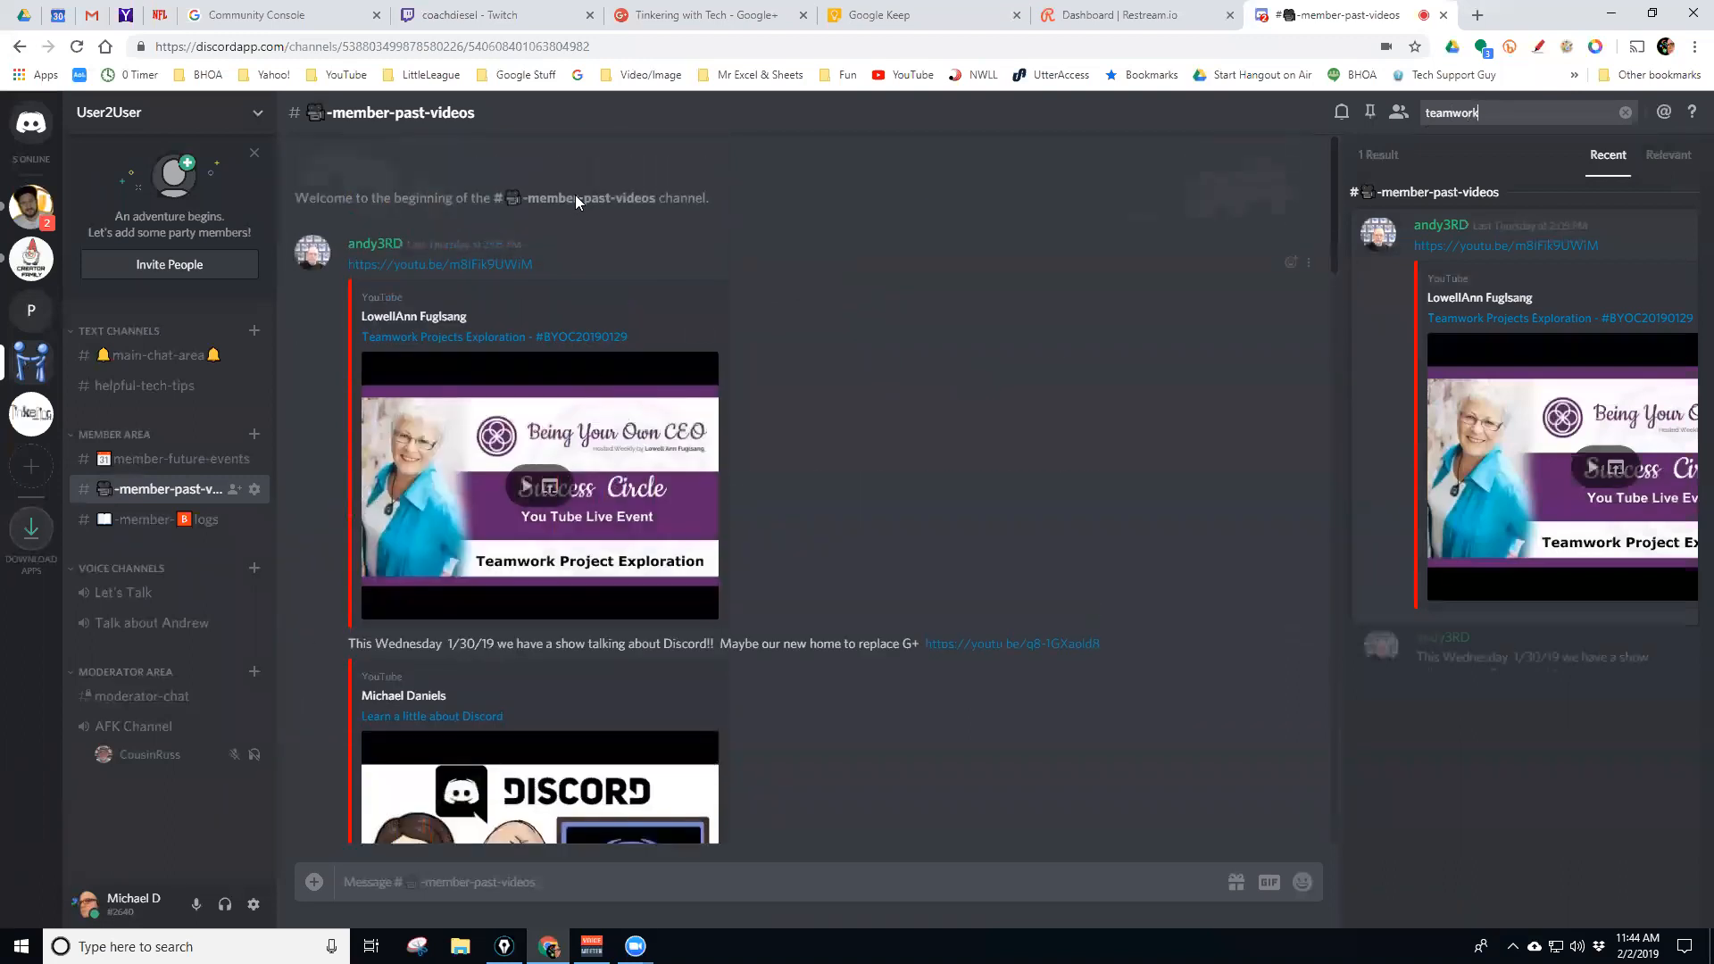
scroll(967, 387, "down", 3)
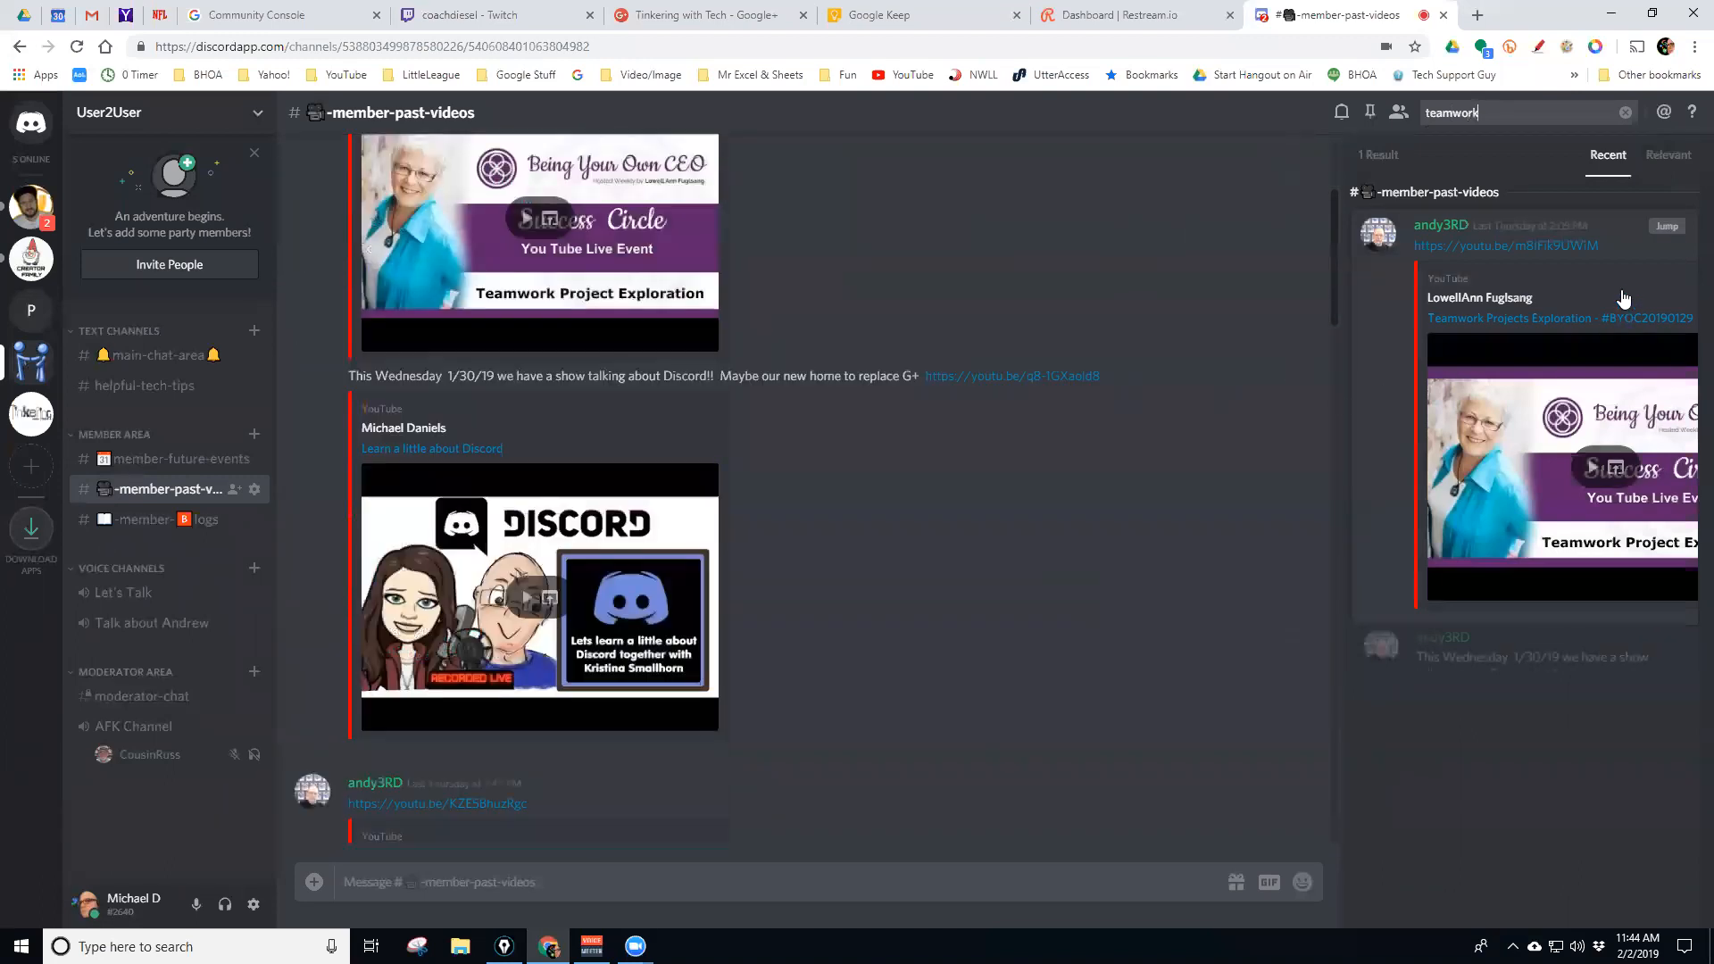
left_click_drag(1331, 257, 1335, 826)
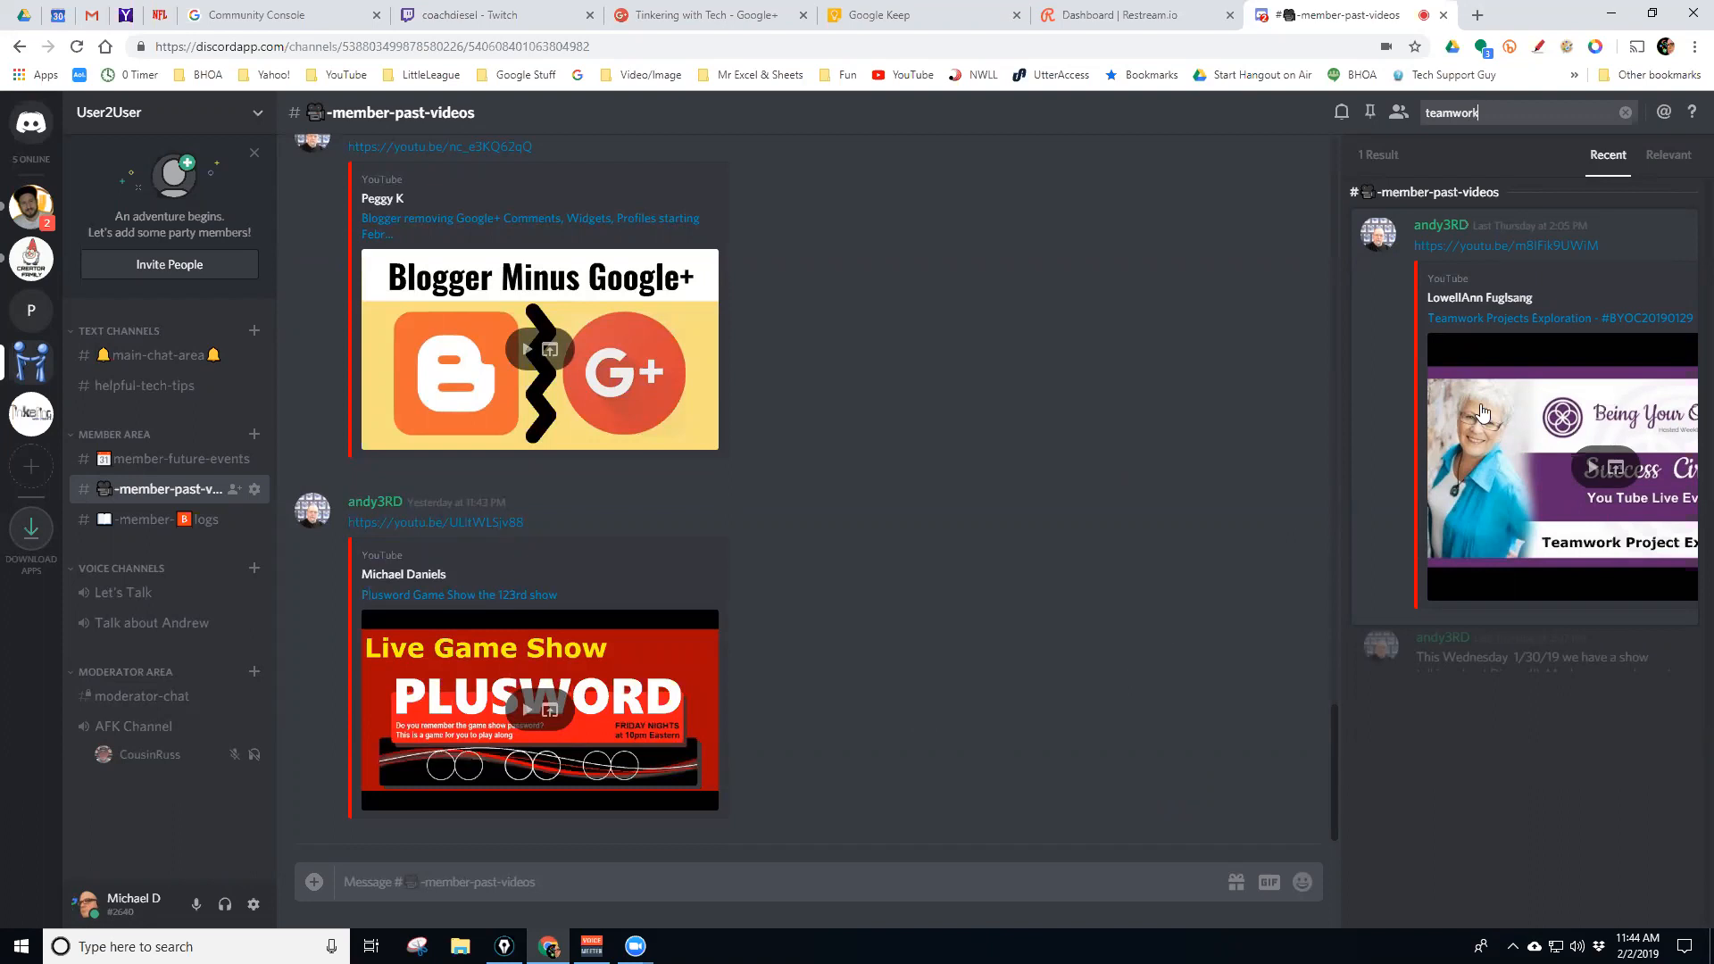
left_click(1665, 228)
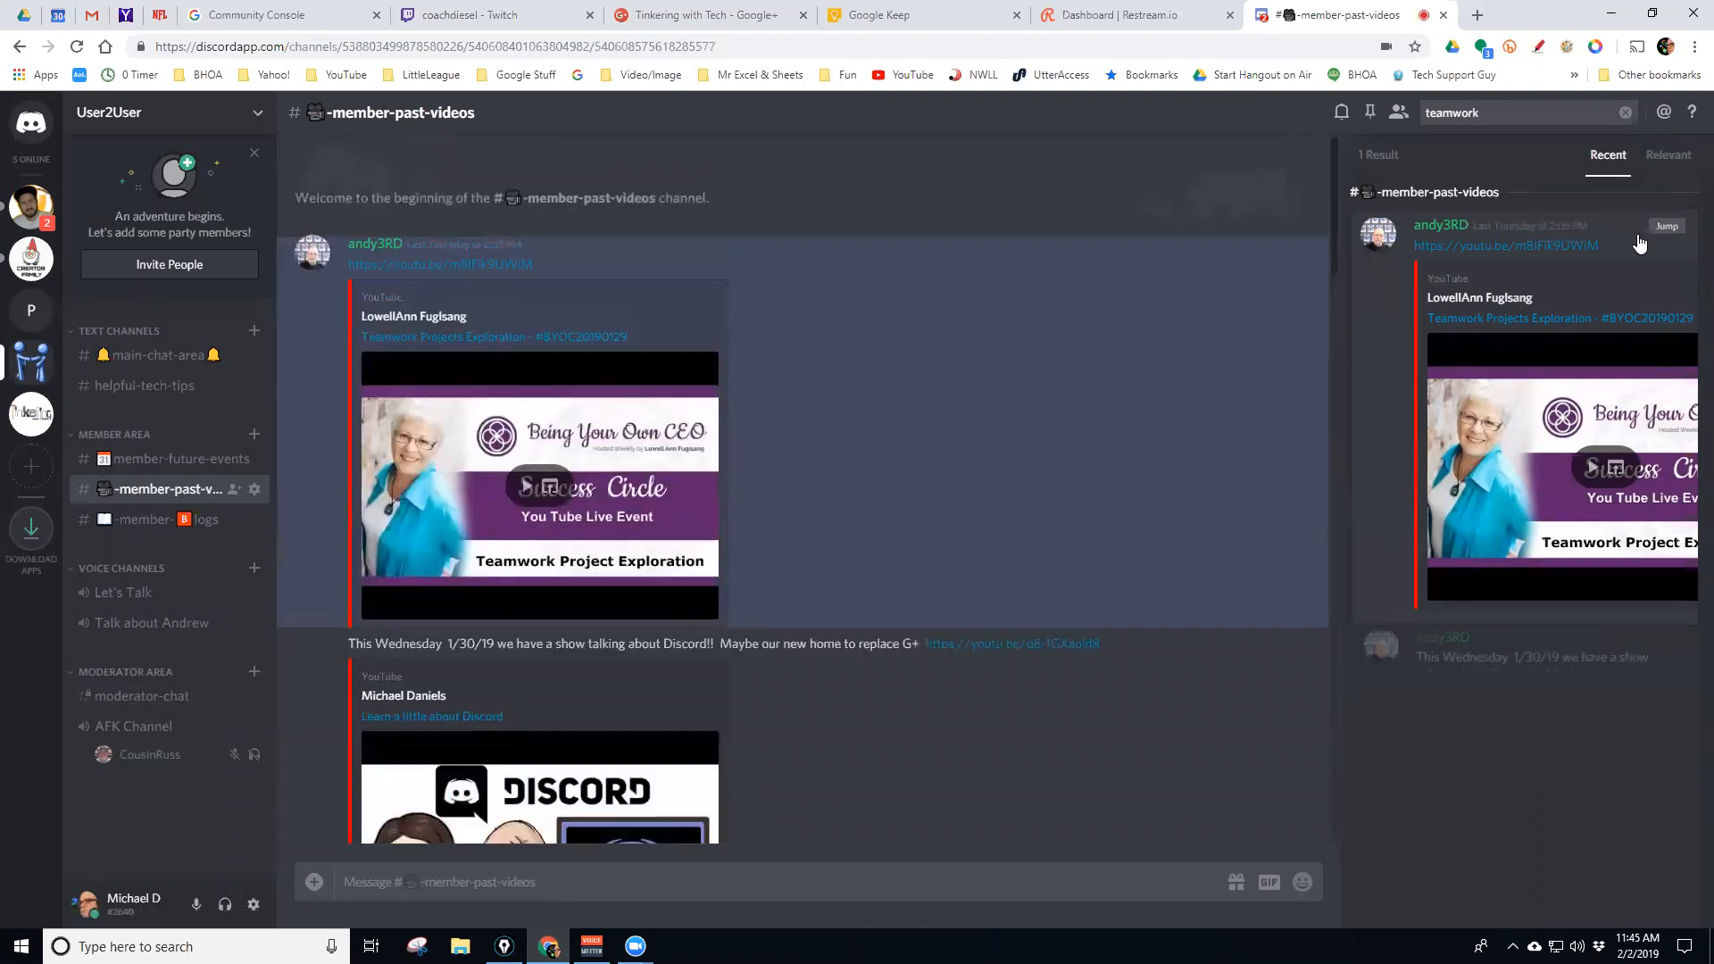
left_click_drag(1332, 235, 1328, 803)
mouse_move(1535, 228)
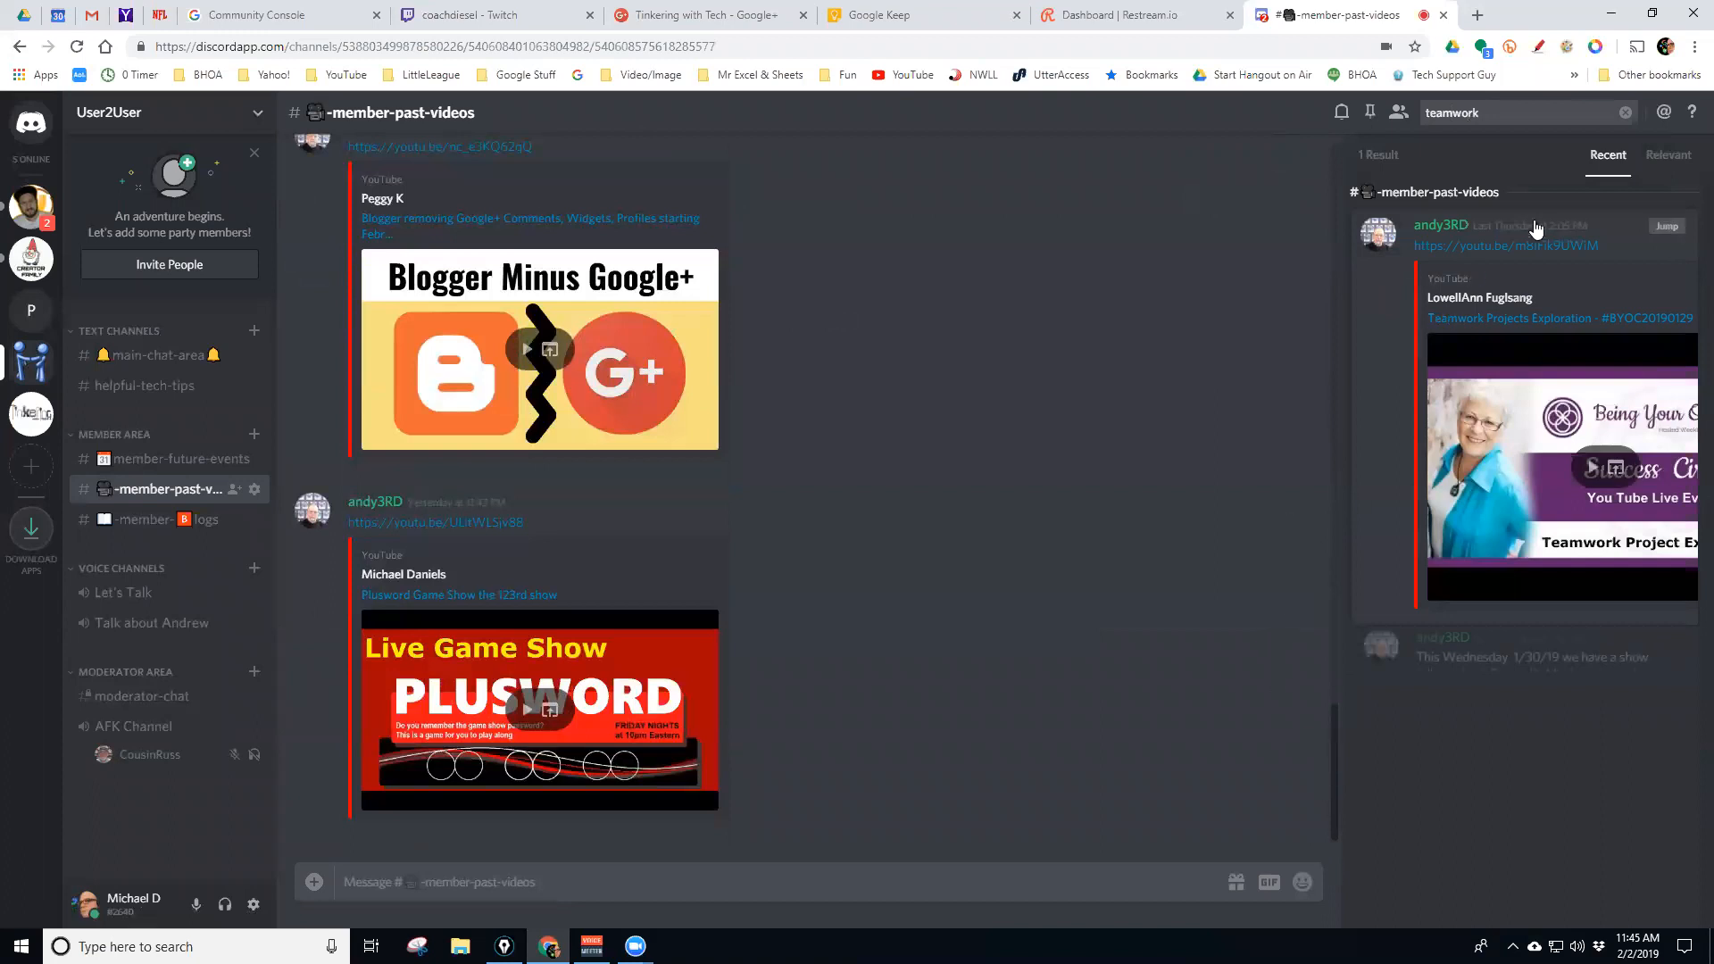
left_click(1626, 112)
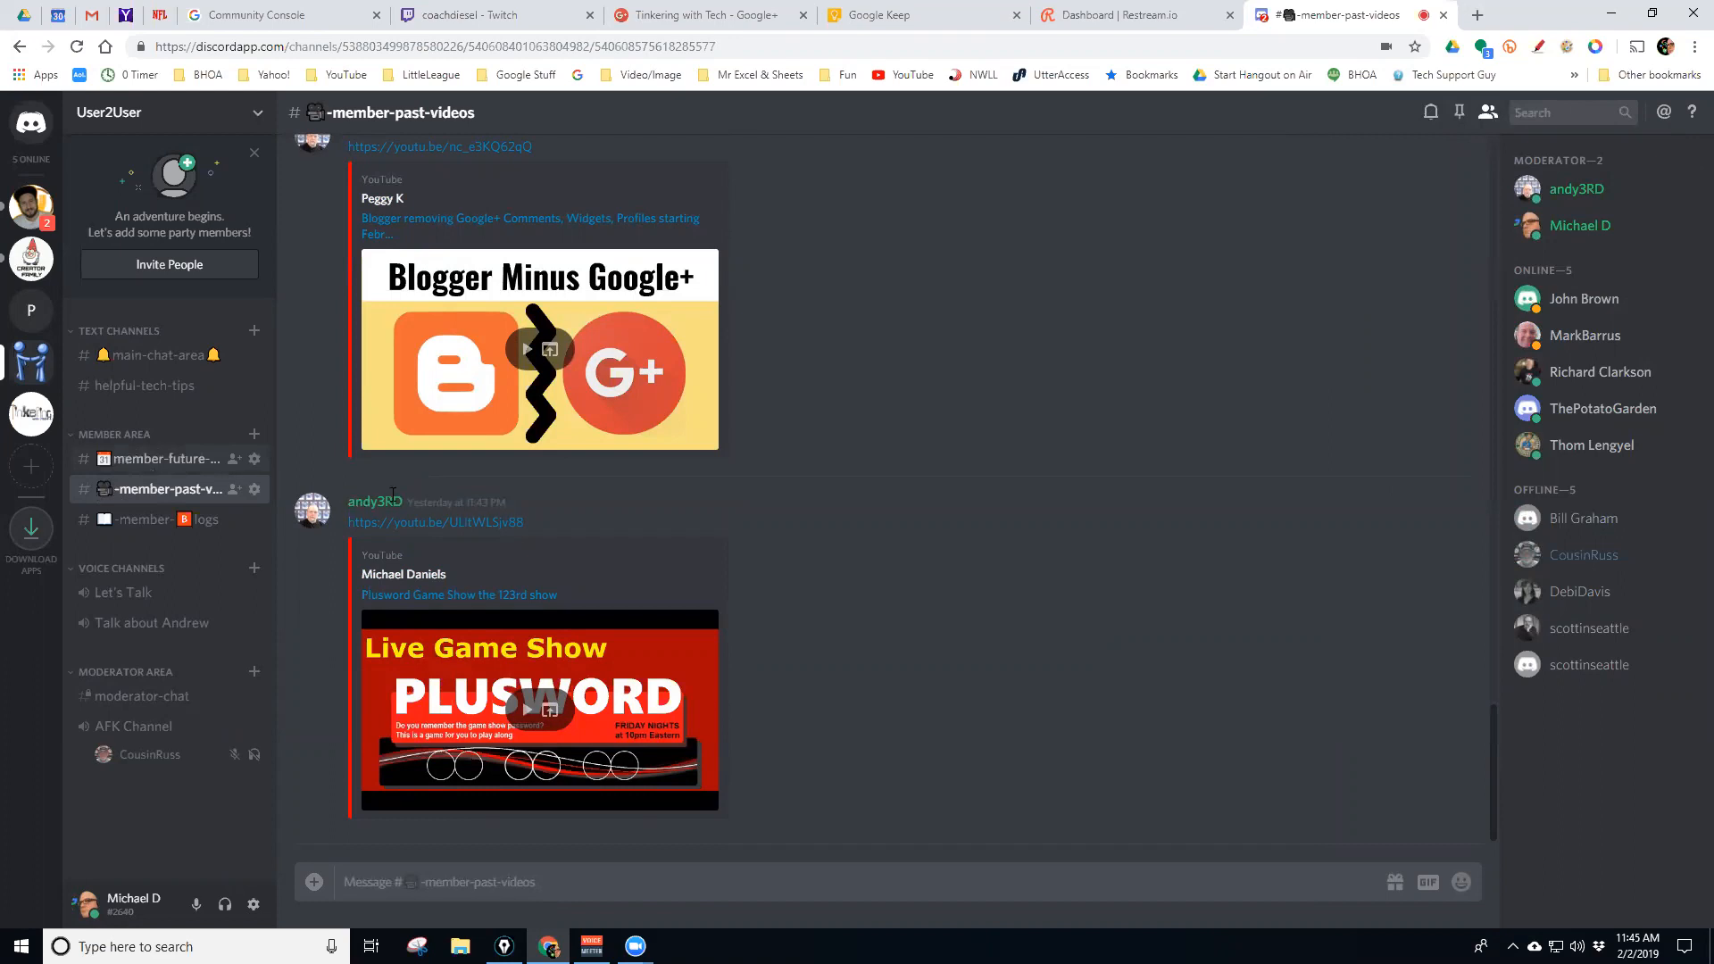
left_click(1534, 113)
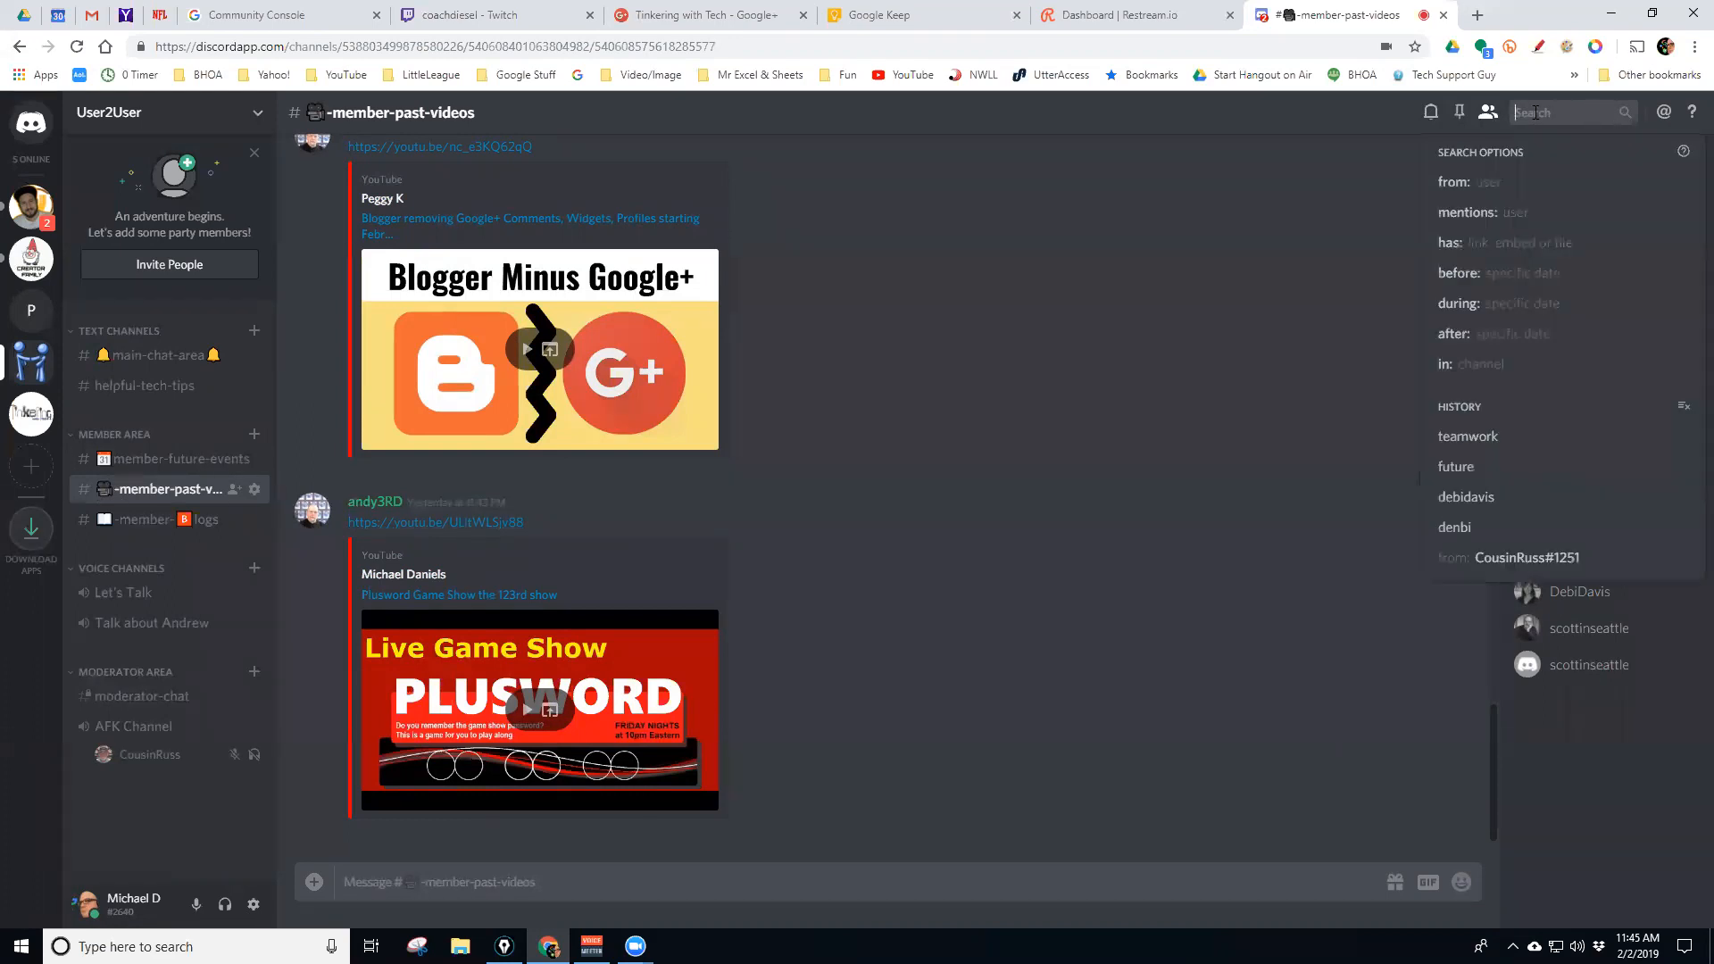
type("bold")
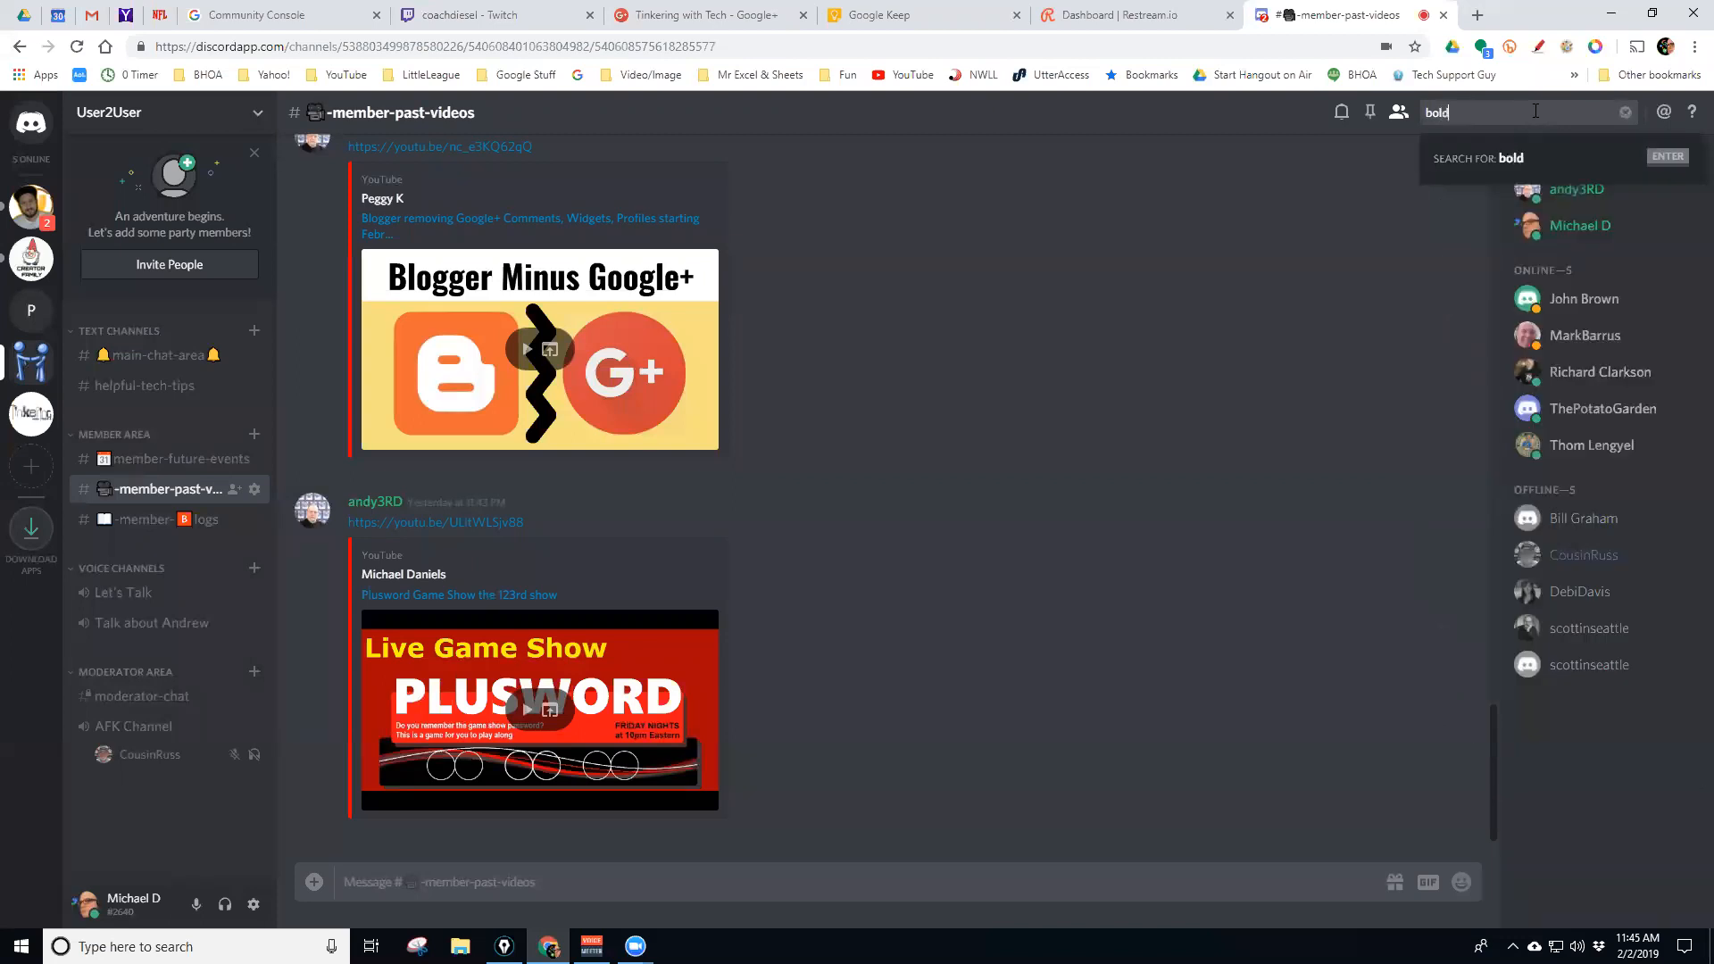
key("Return")
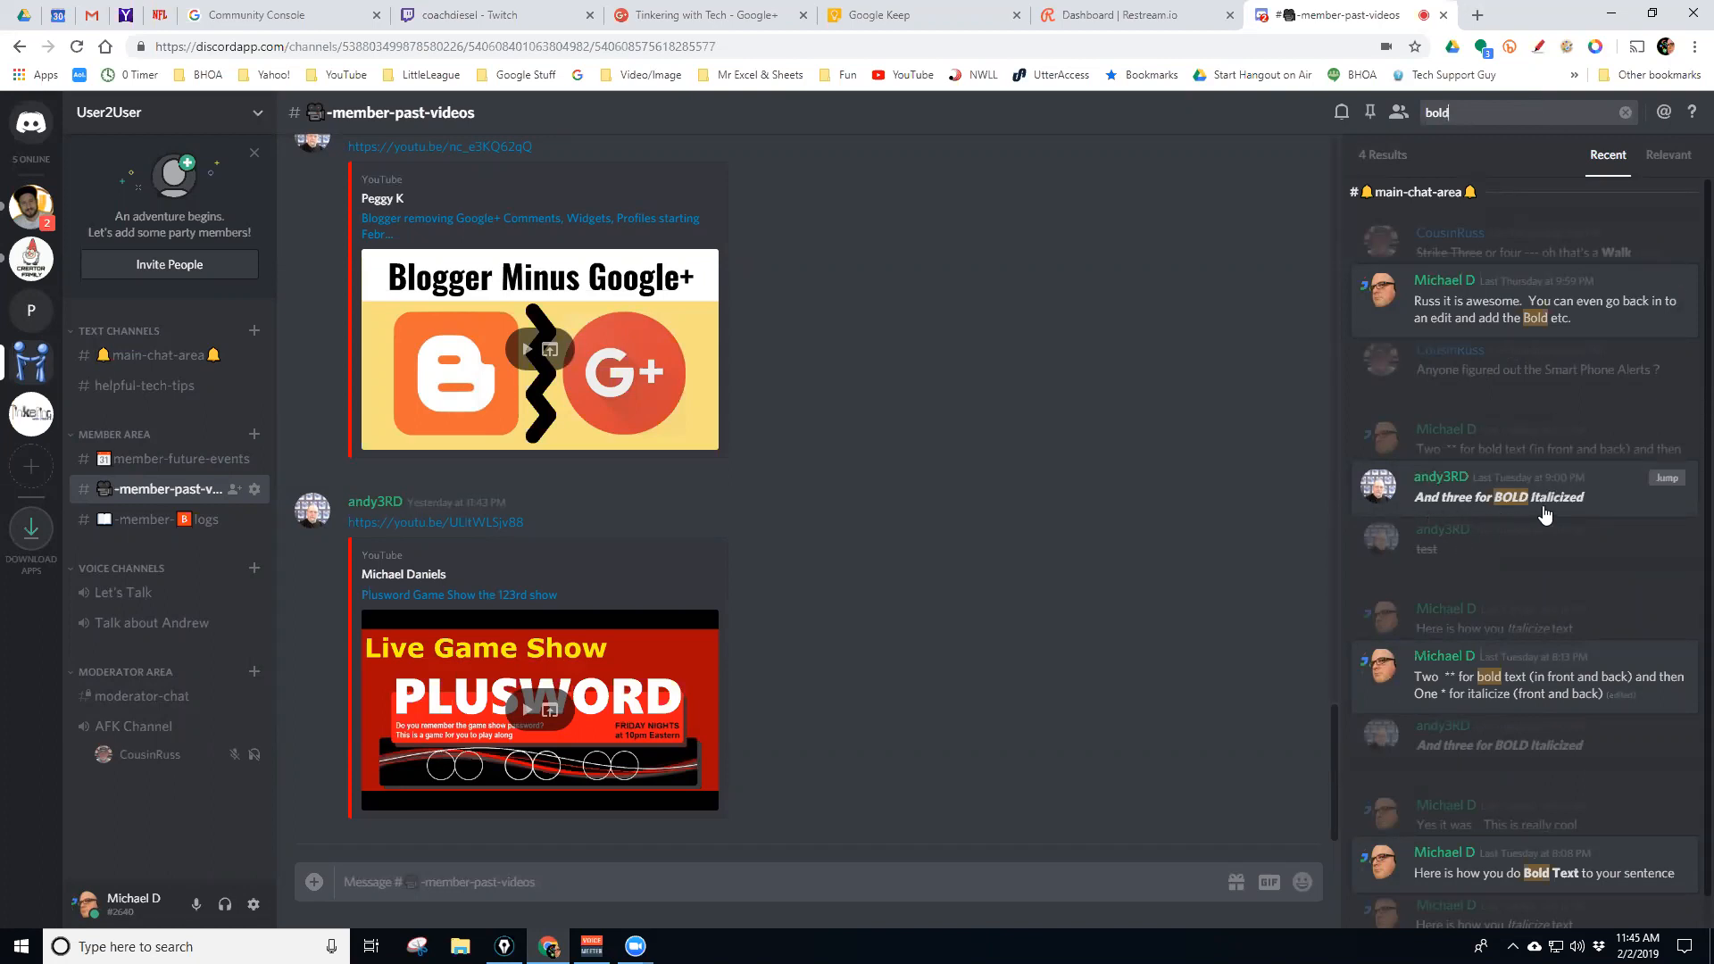
scroll(1488, 549, "down", 1)
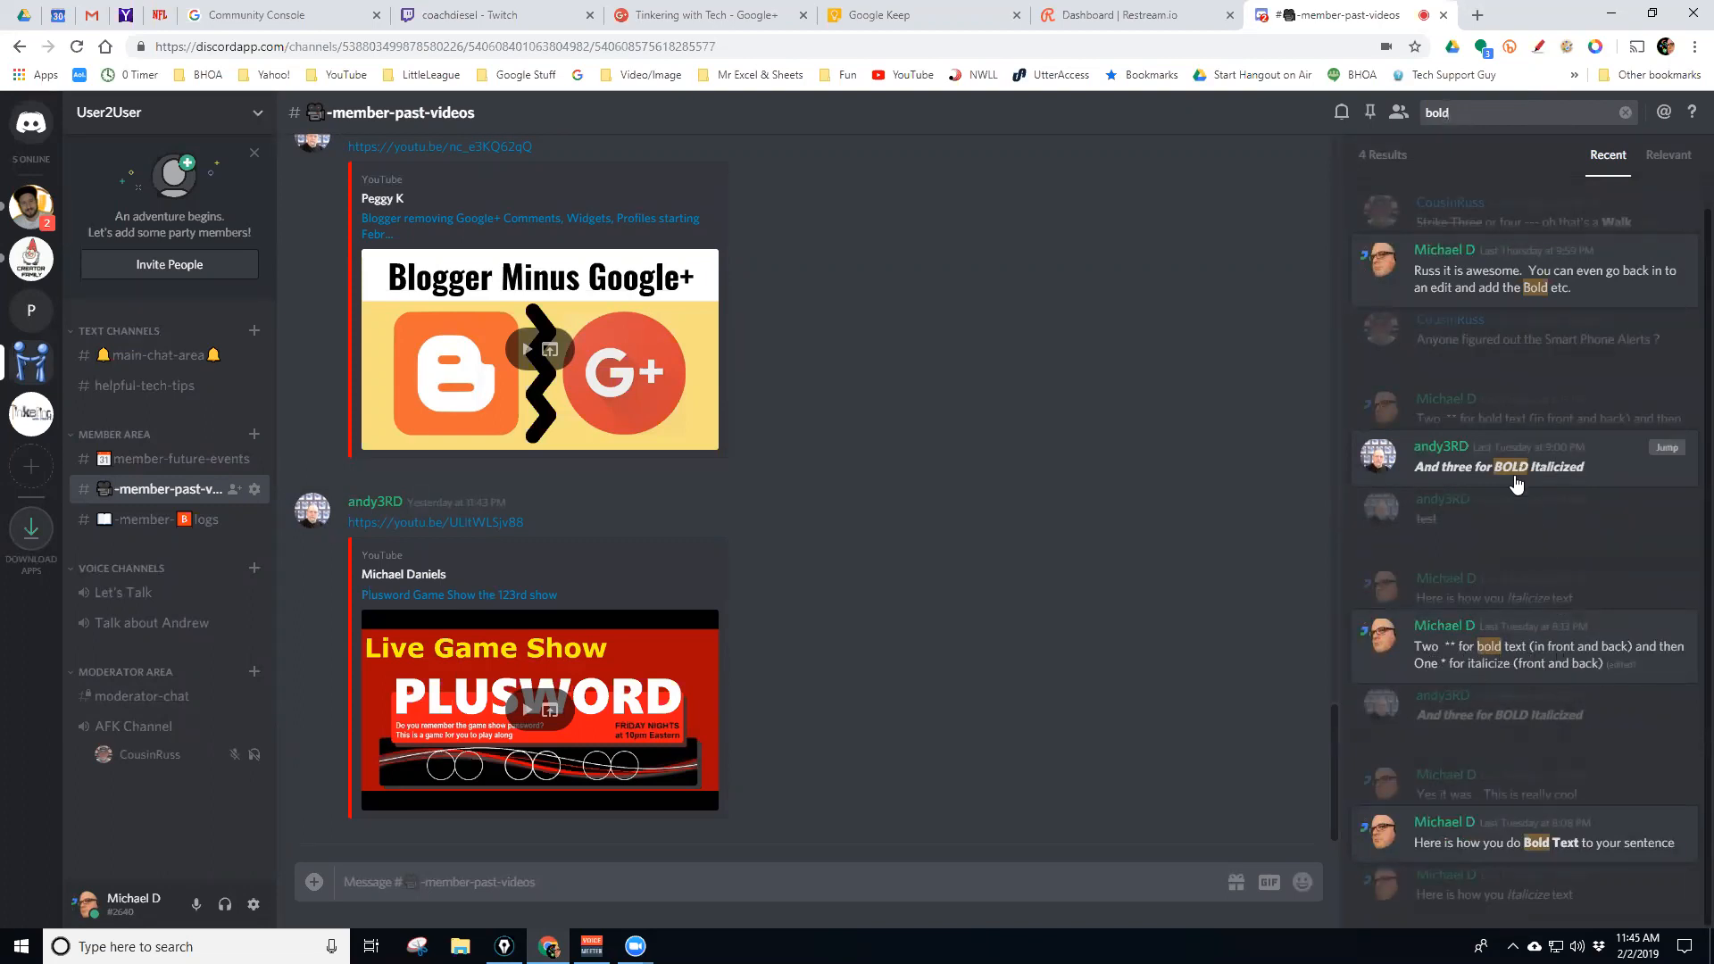
scroll(1512, 582, "up", 1)
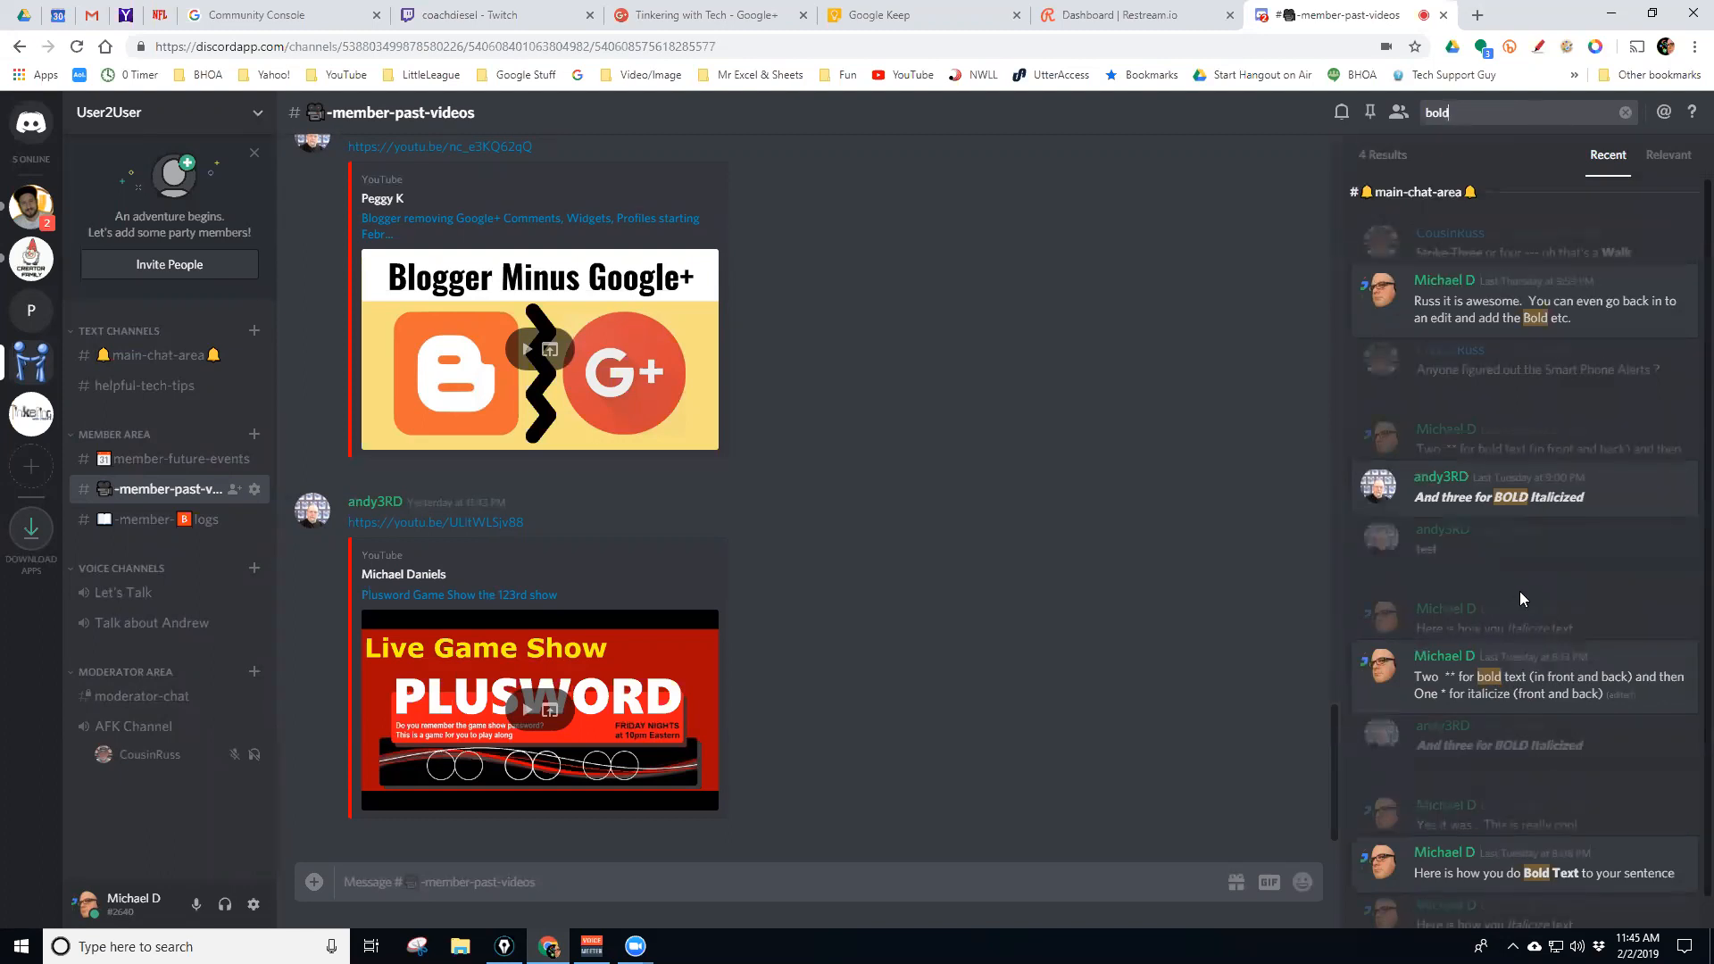
scroll(1521, 599, "down", 1)
scroll(1521, 600, "up", 1)
scroll(1432, 477, "down", 1)
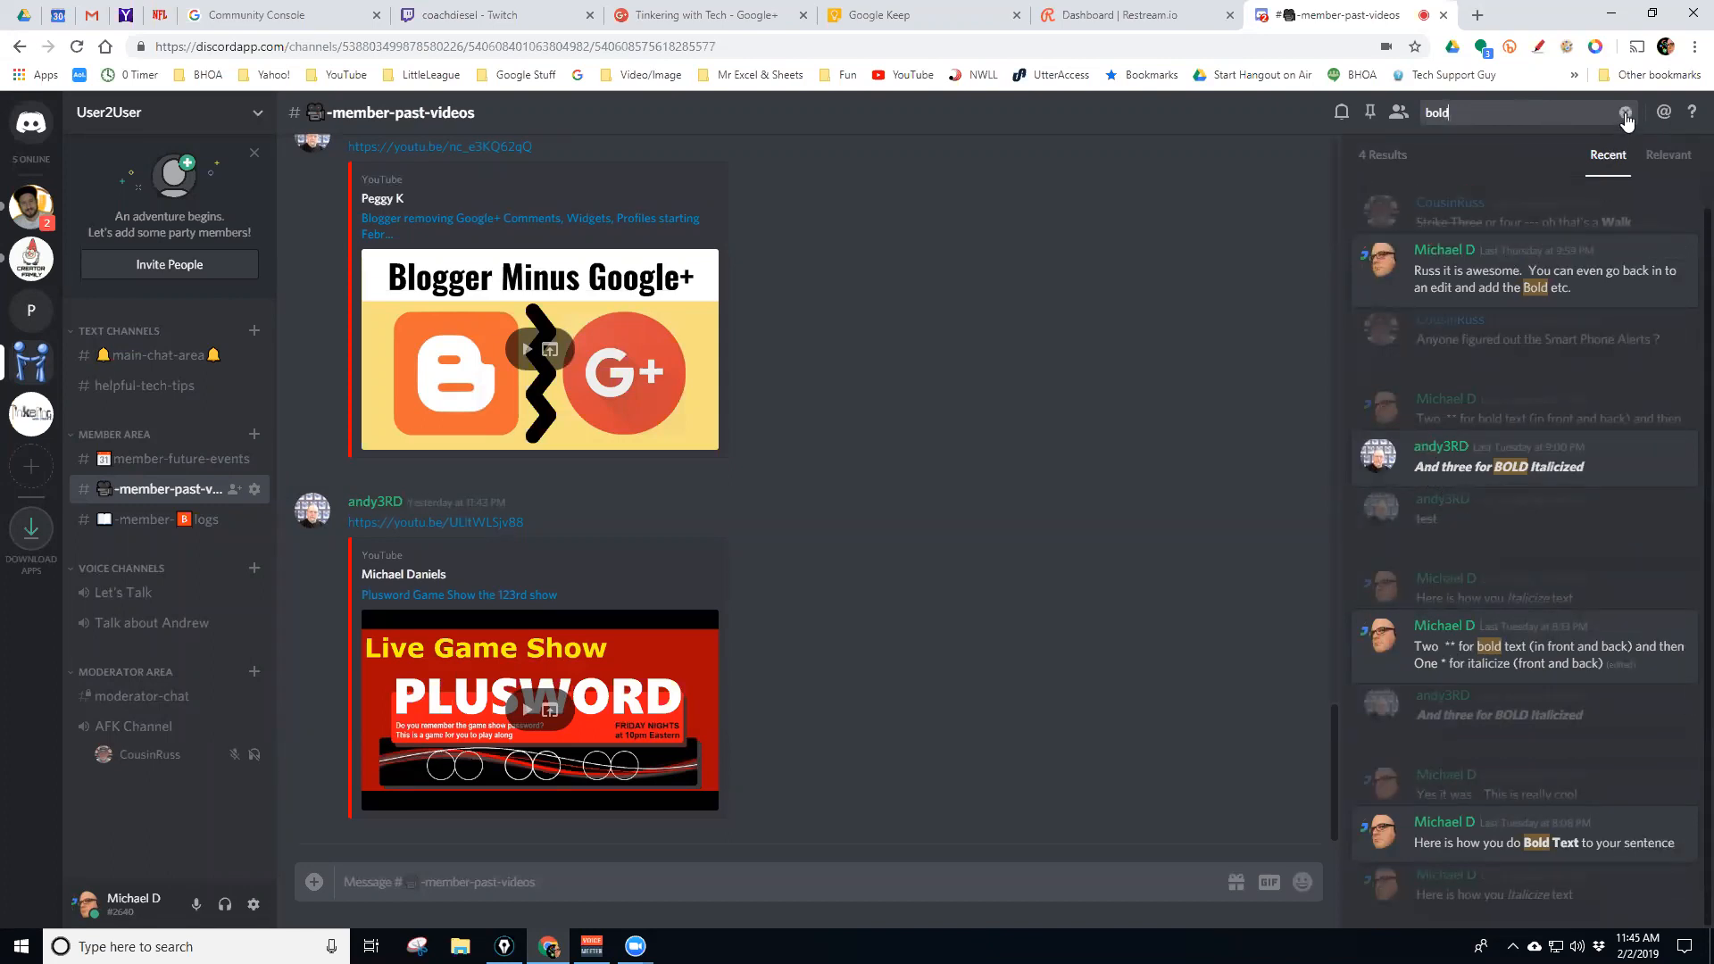
left_click(1668, 161)
scroll(1532, 294, "down", 1)
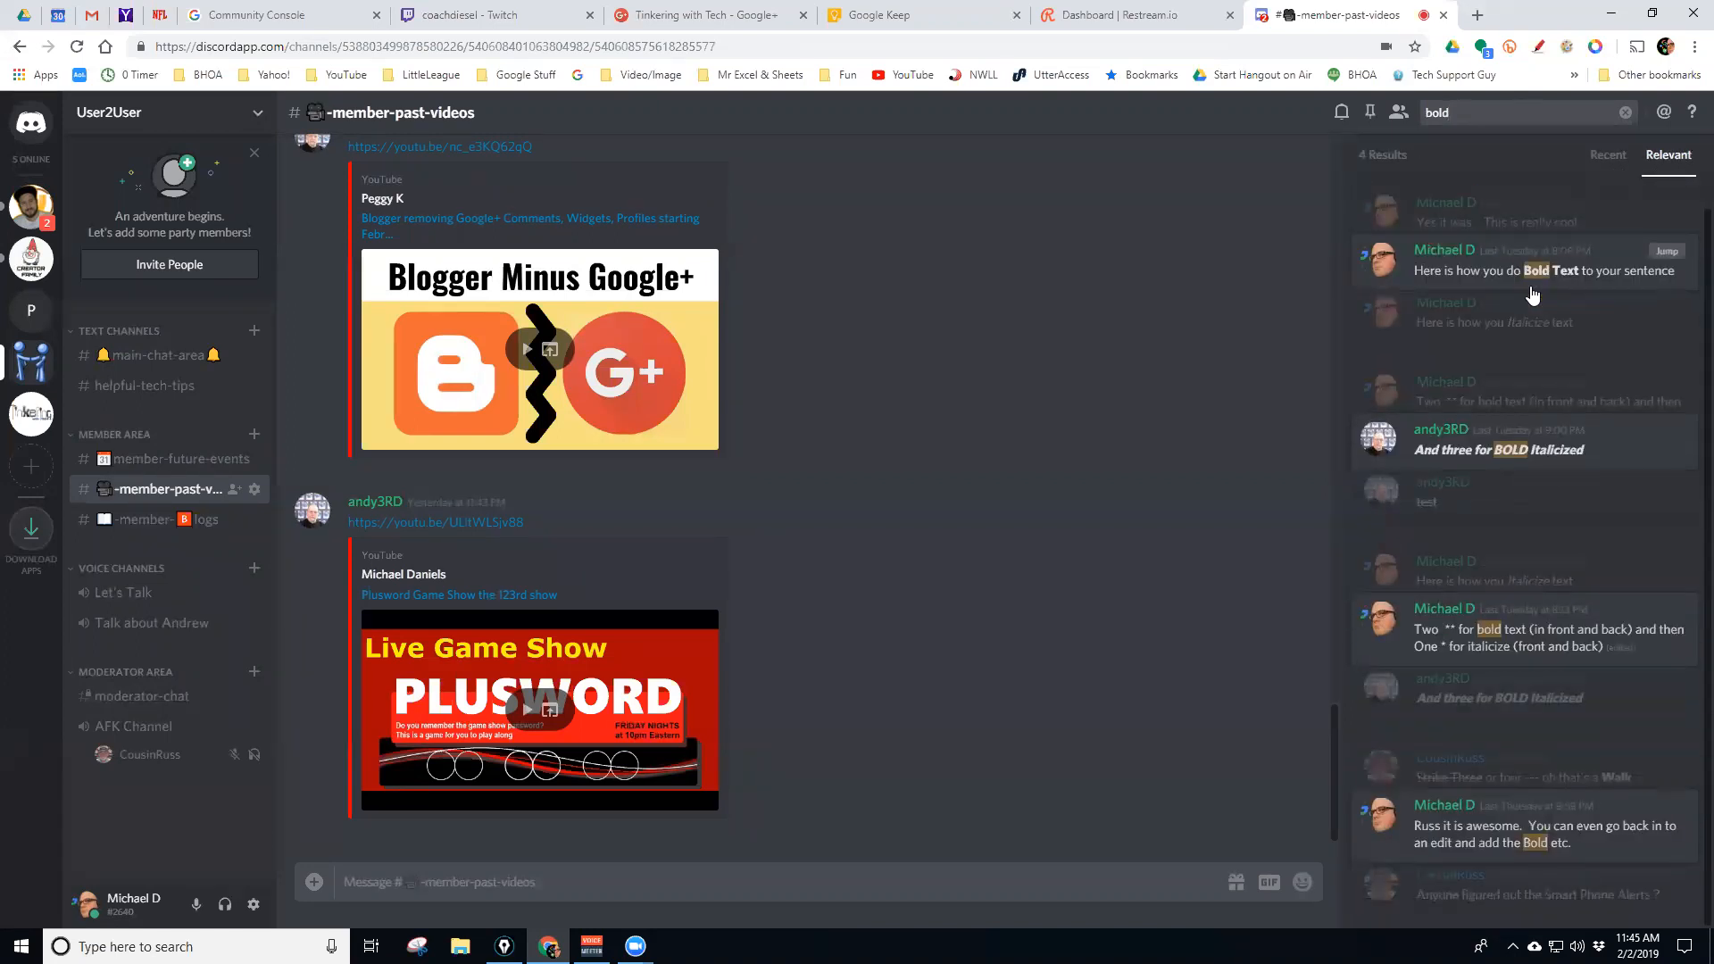
scroll(1532, 295, "up", 1)
left_click(1607, 156)
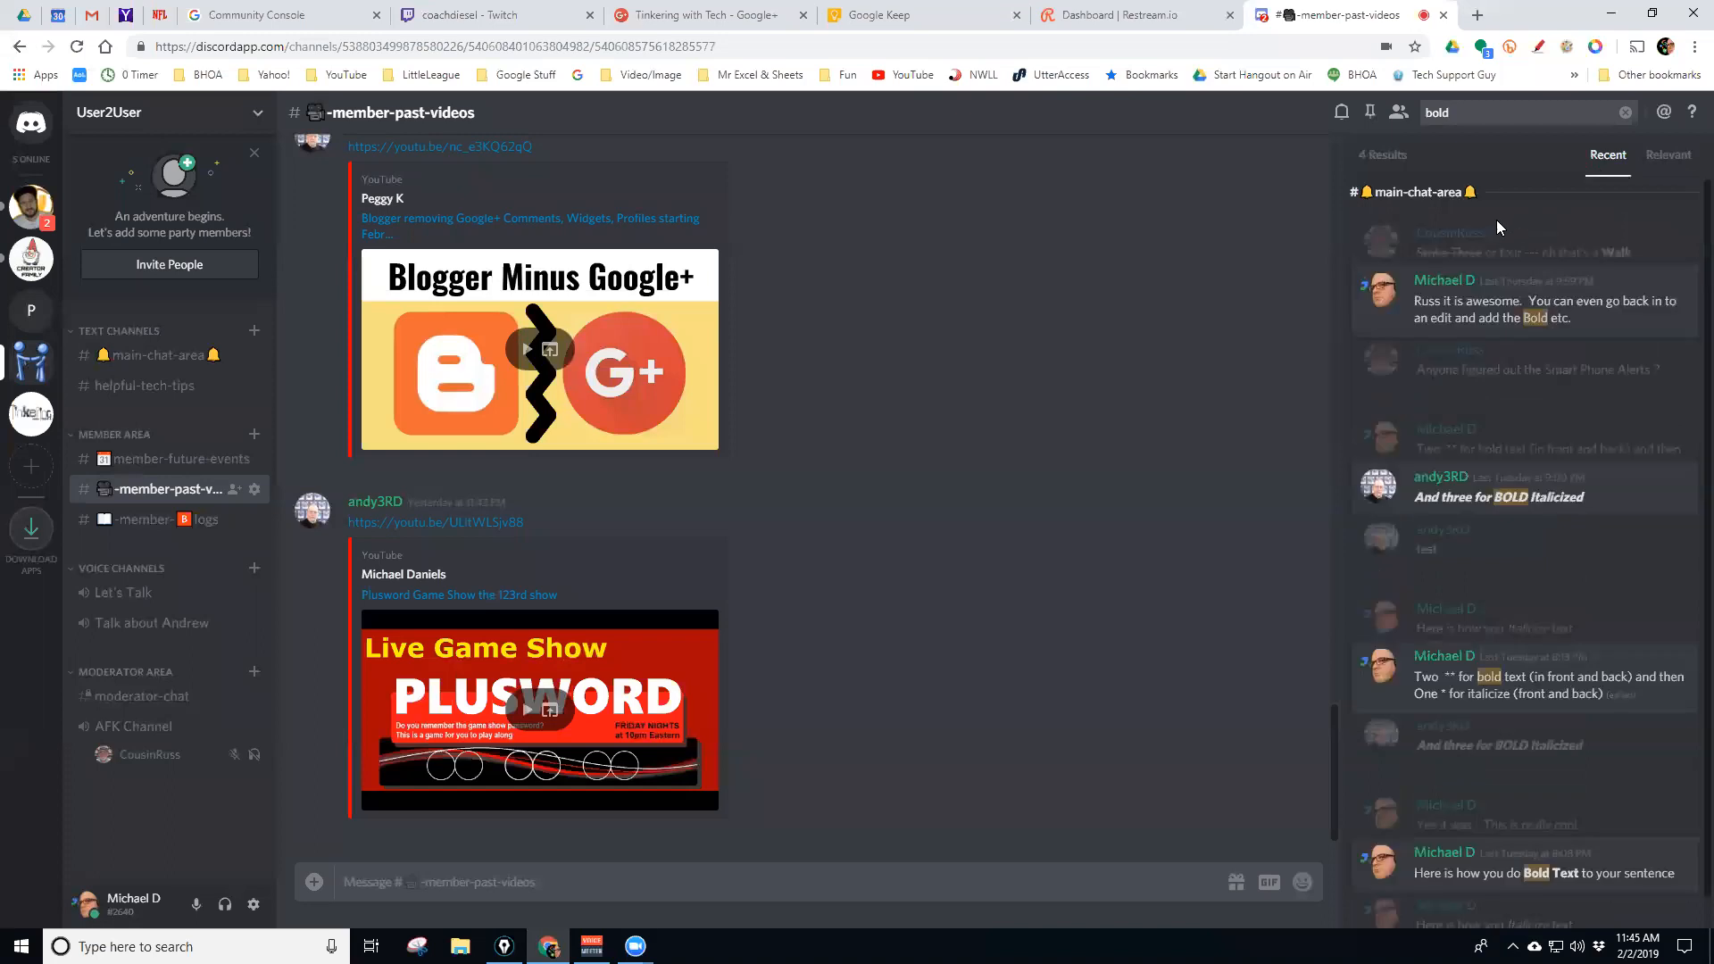
left_click(1624, 116)
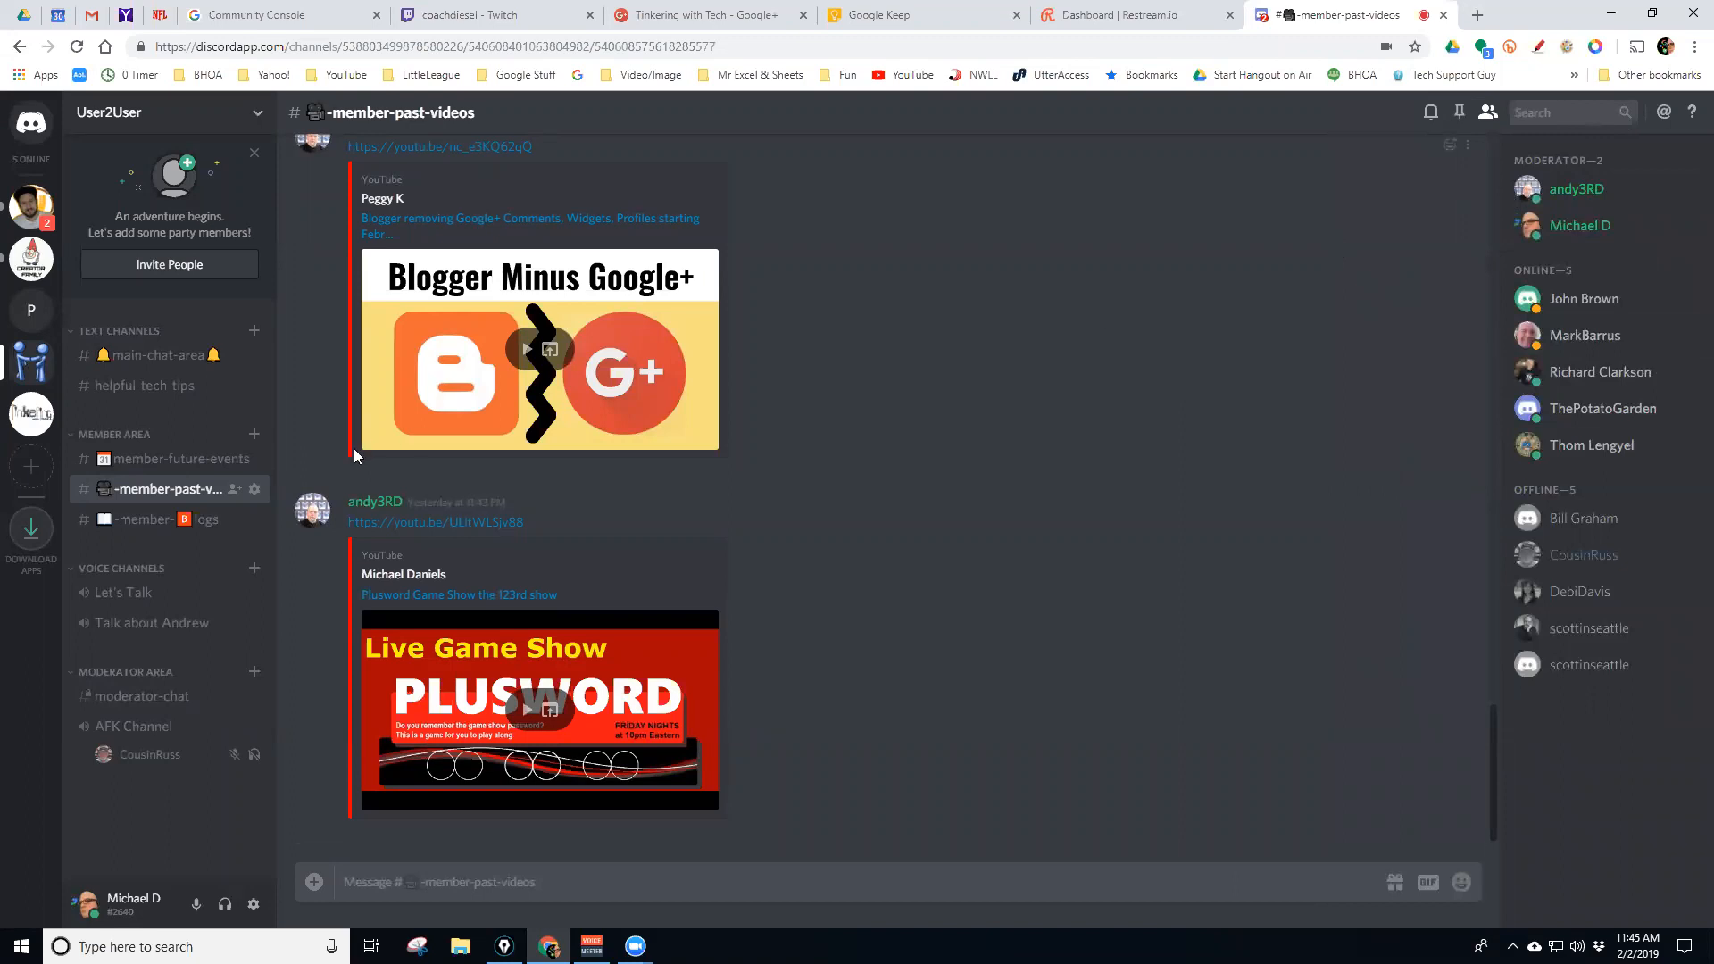
Visit member-future-events, then switch to the Tinkering With Tech server's daily-tips channel
left_click(151, 459)
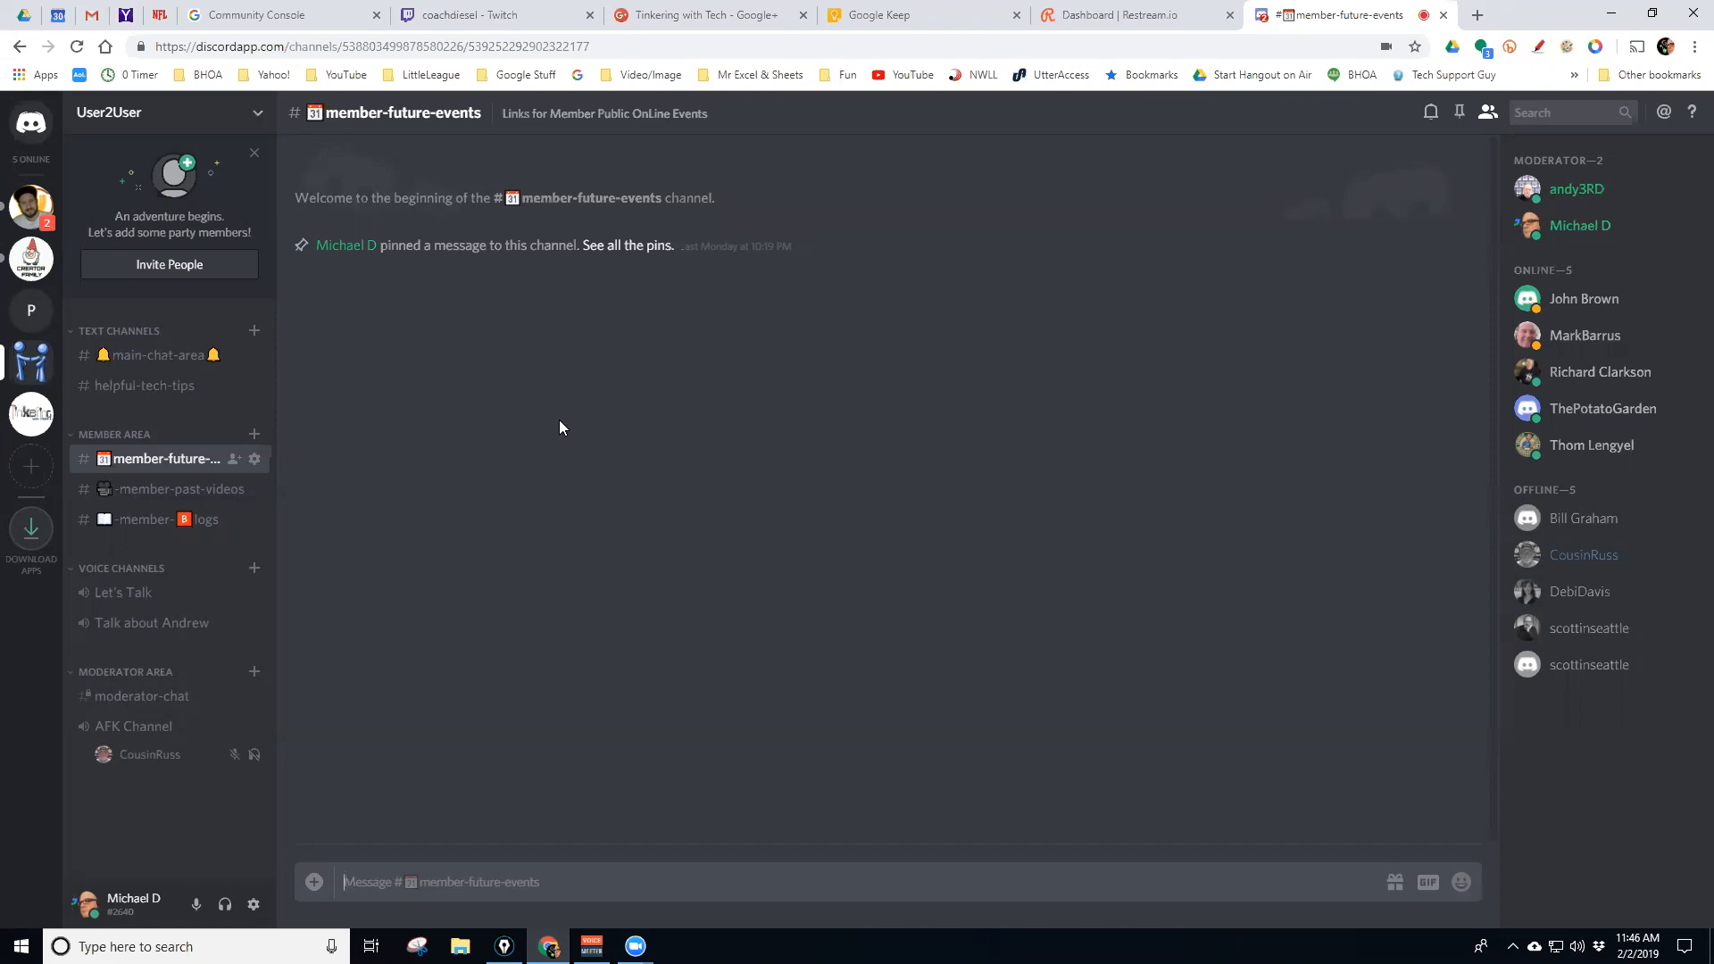
left_click(32, 416)
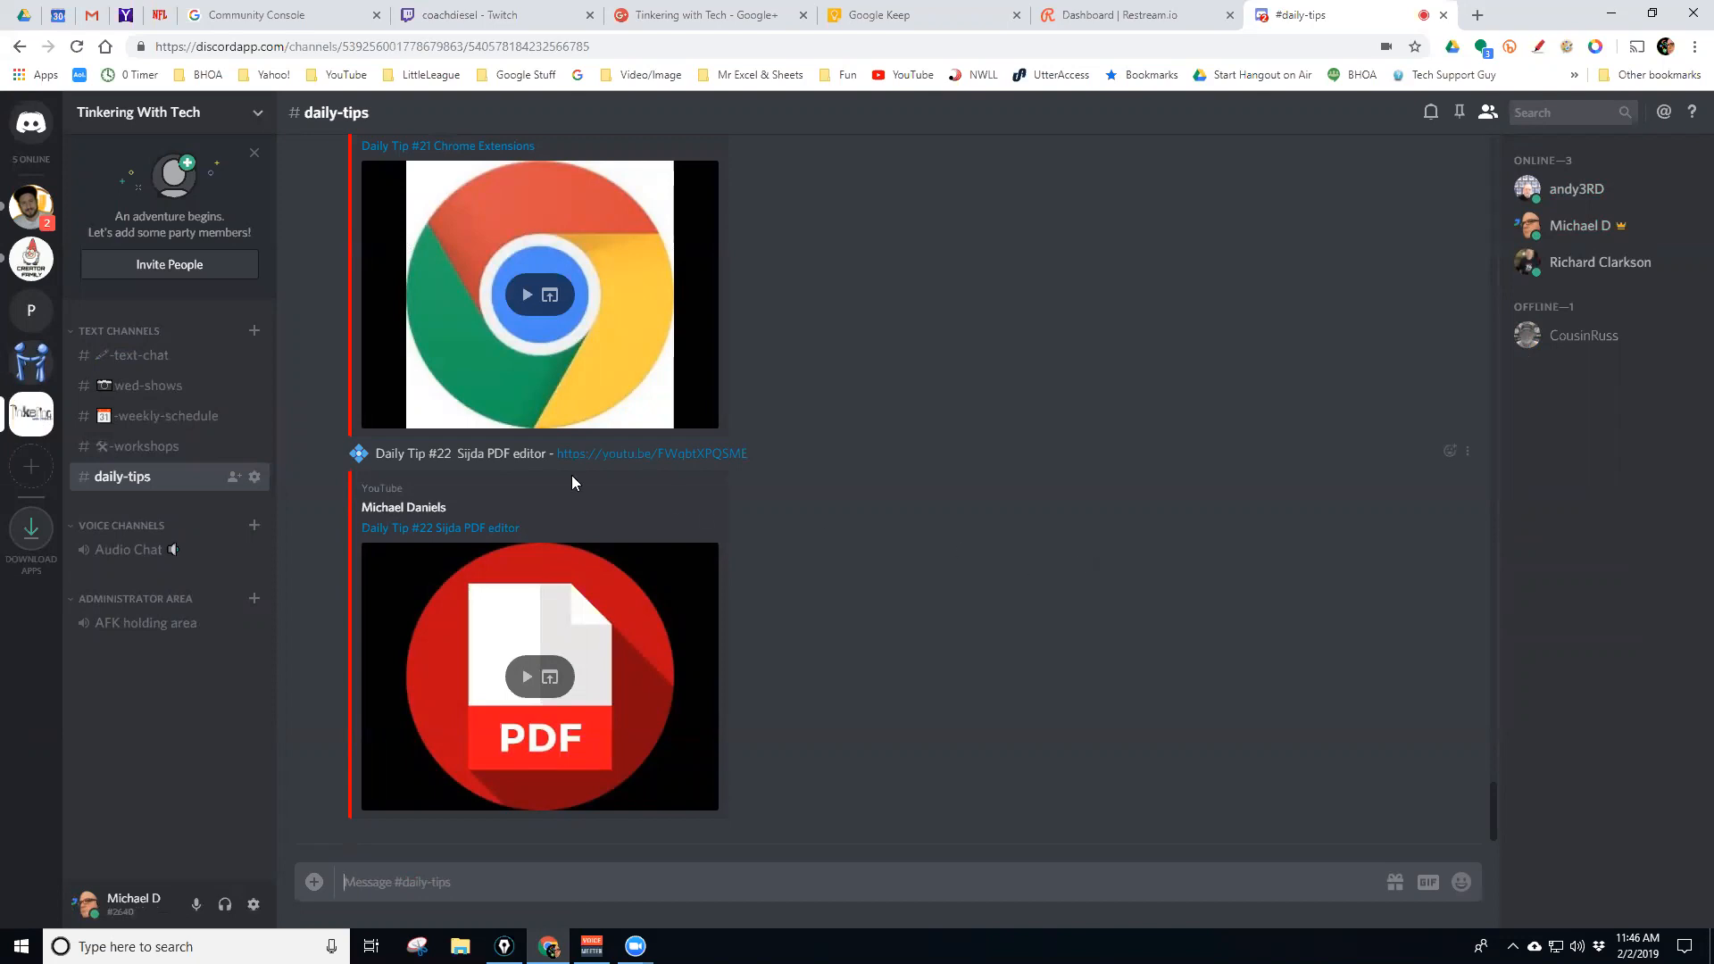
scroll(826, 465, "up", 5)
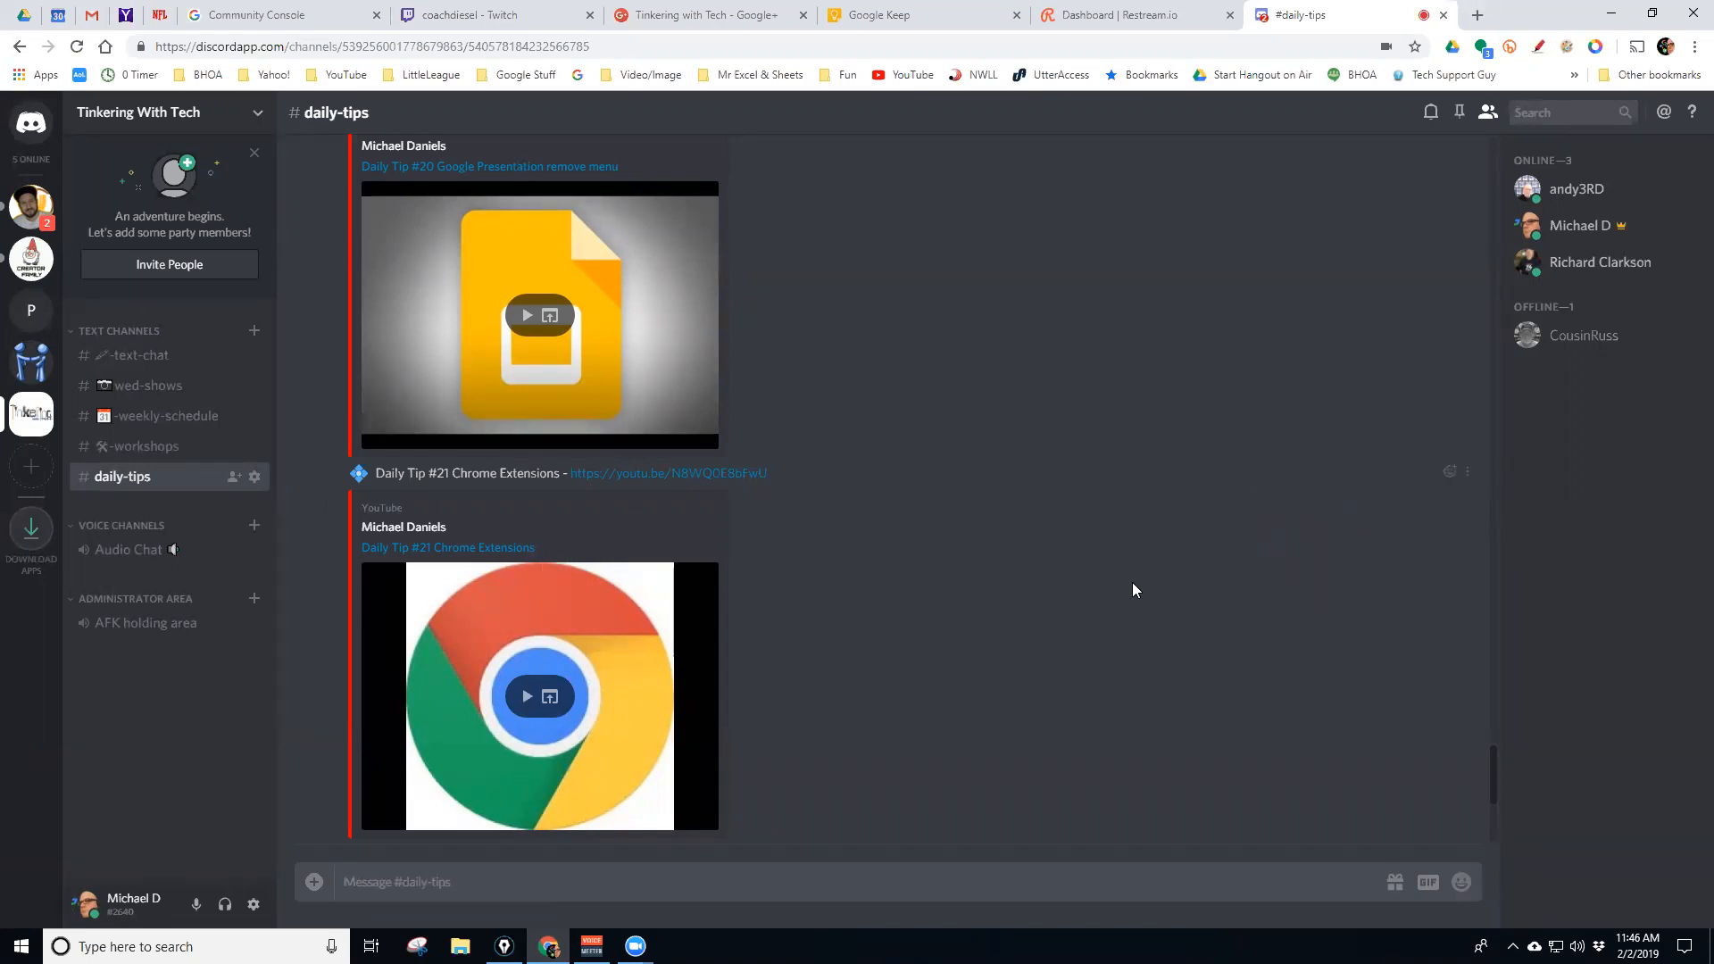
scroll(1135, 580, "down", 1)
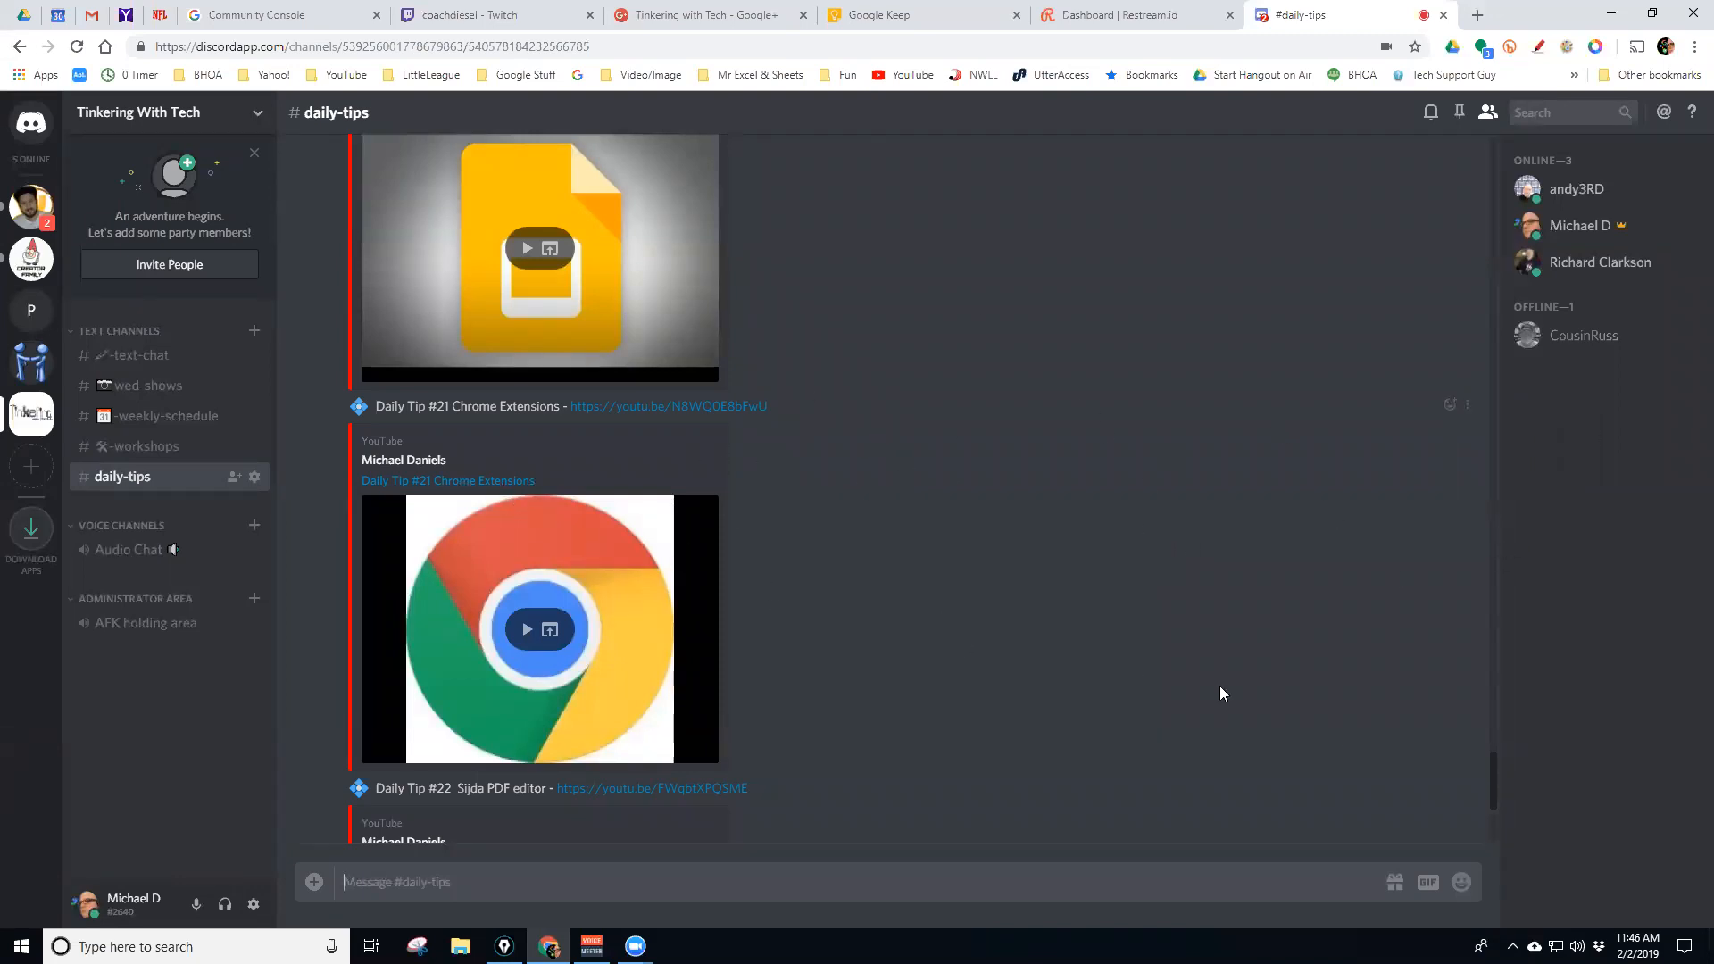
Toggle the member list off and on twice, leaving it visible
left_click(1487, 118)
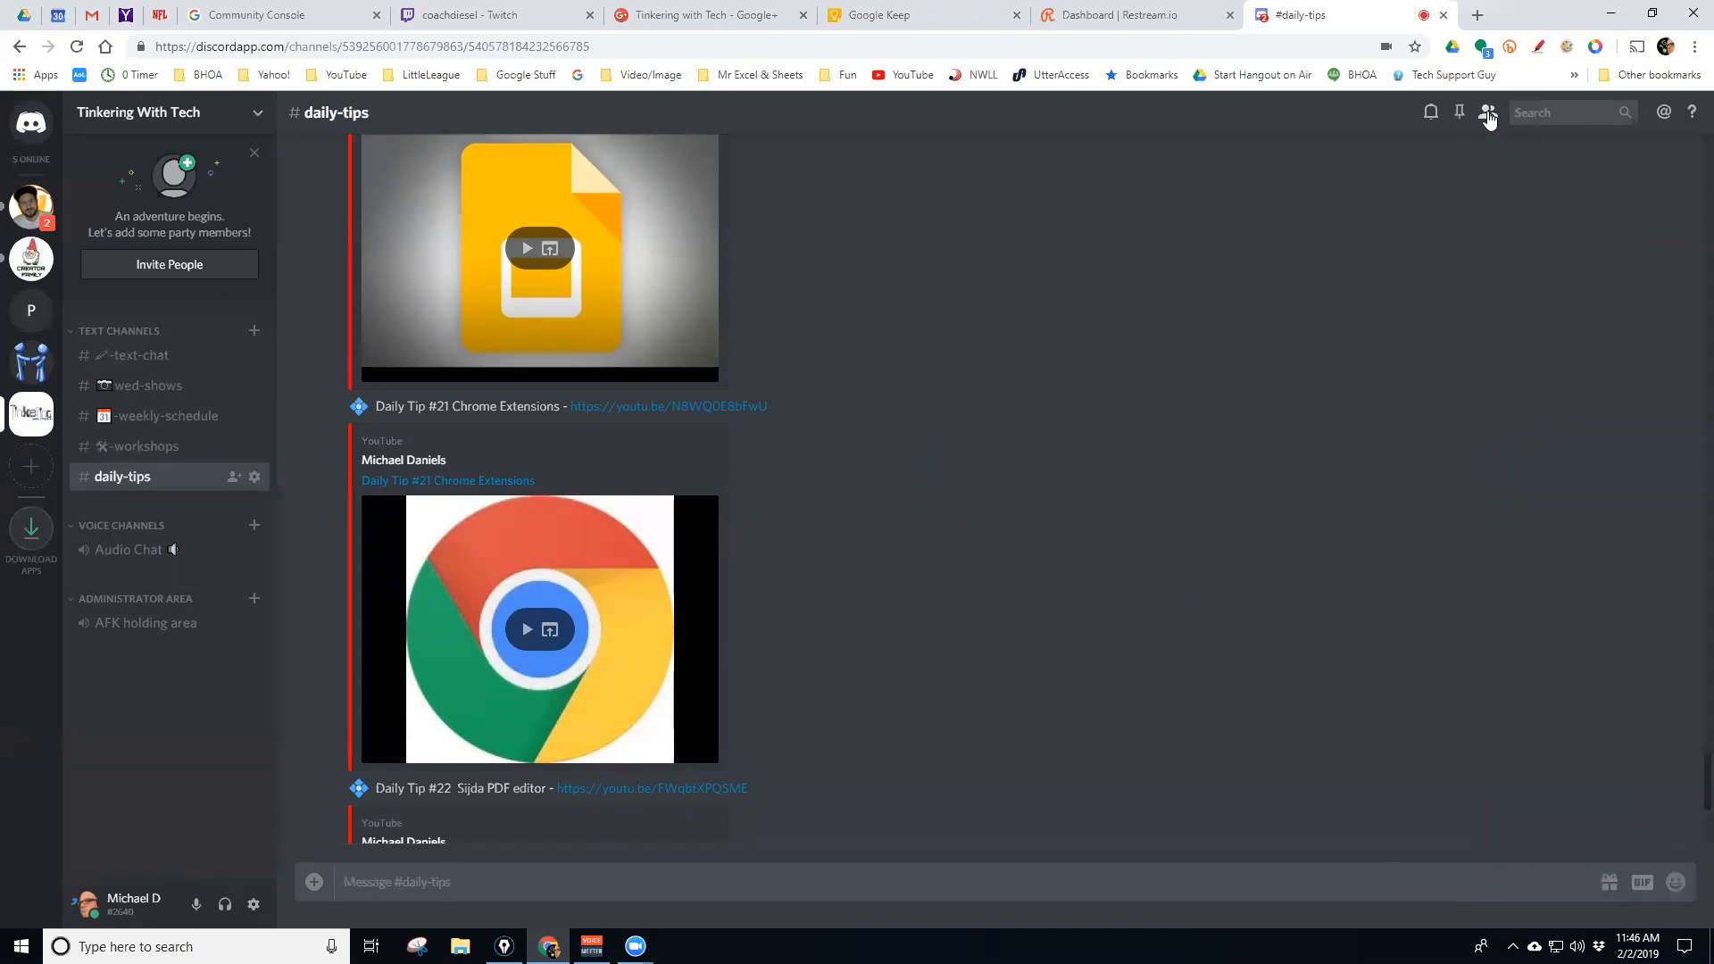
left_click(1488, 119)
left_click(1487, 120)
left_click(1487, 119)
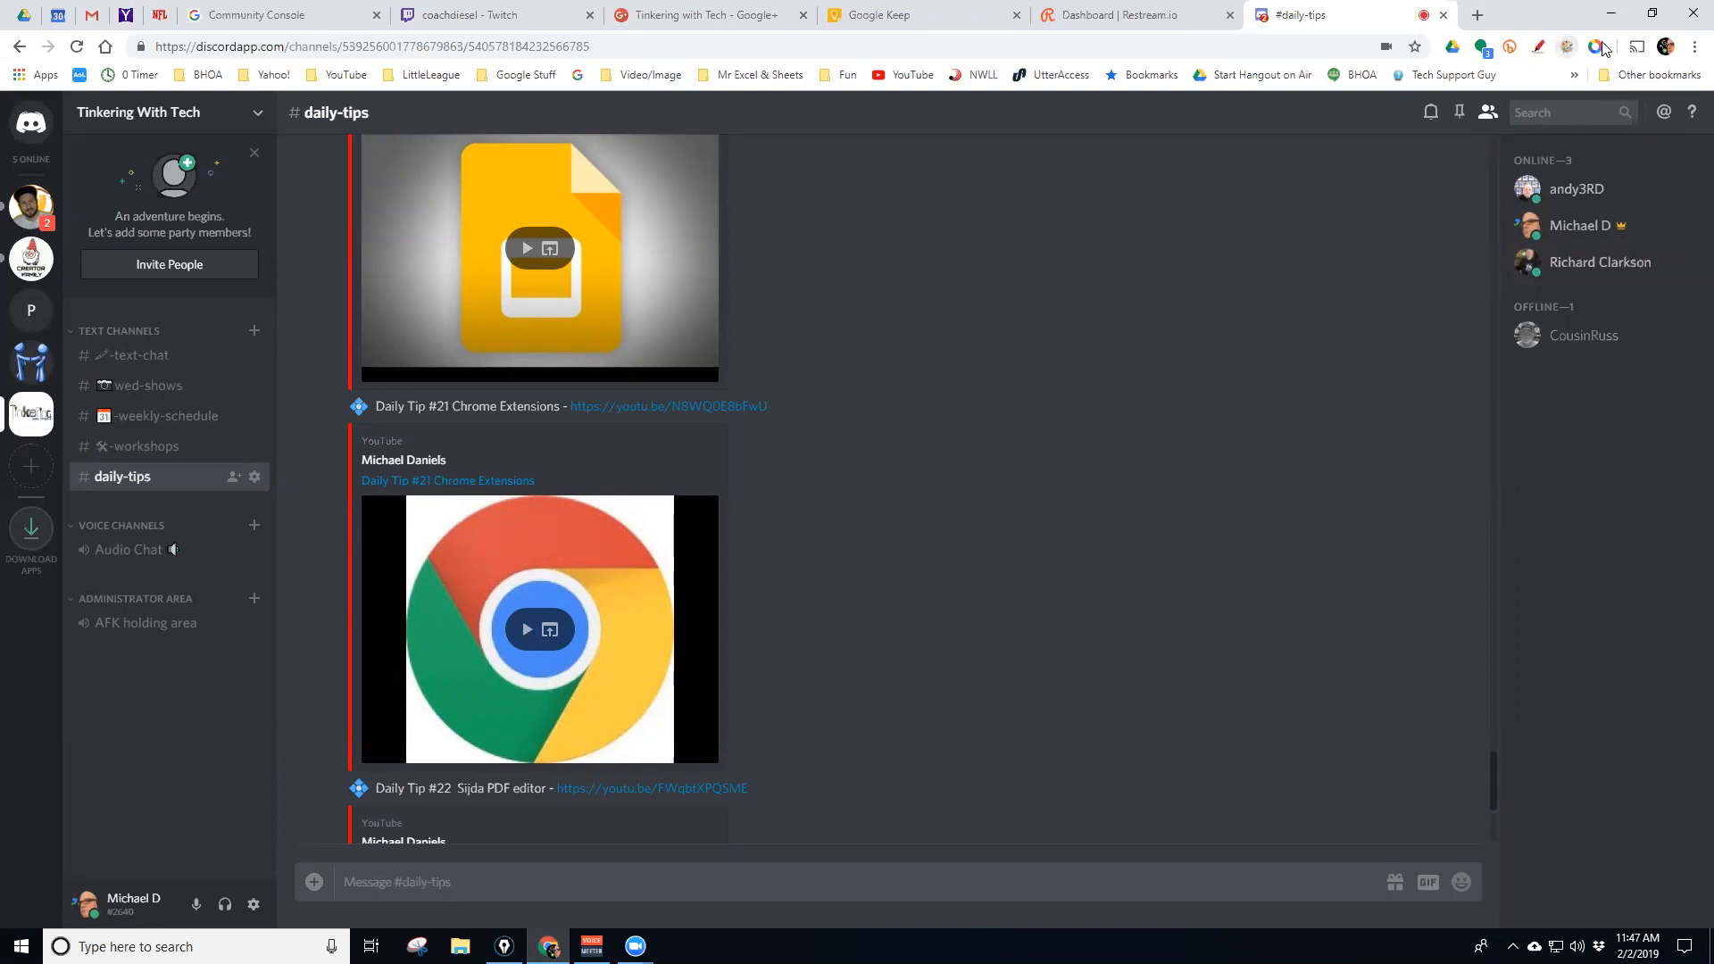
Restore and resize the browser window, then maximize it again
left_click(1651, 12)
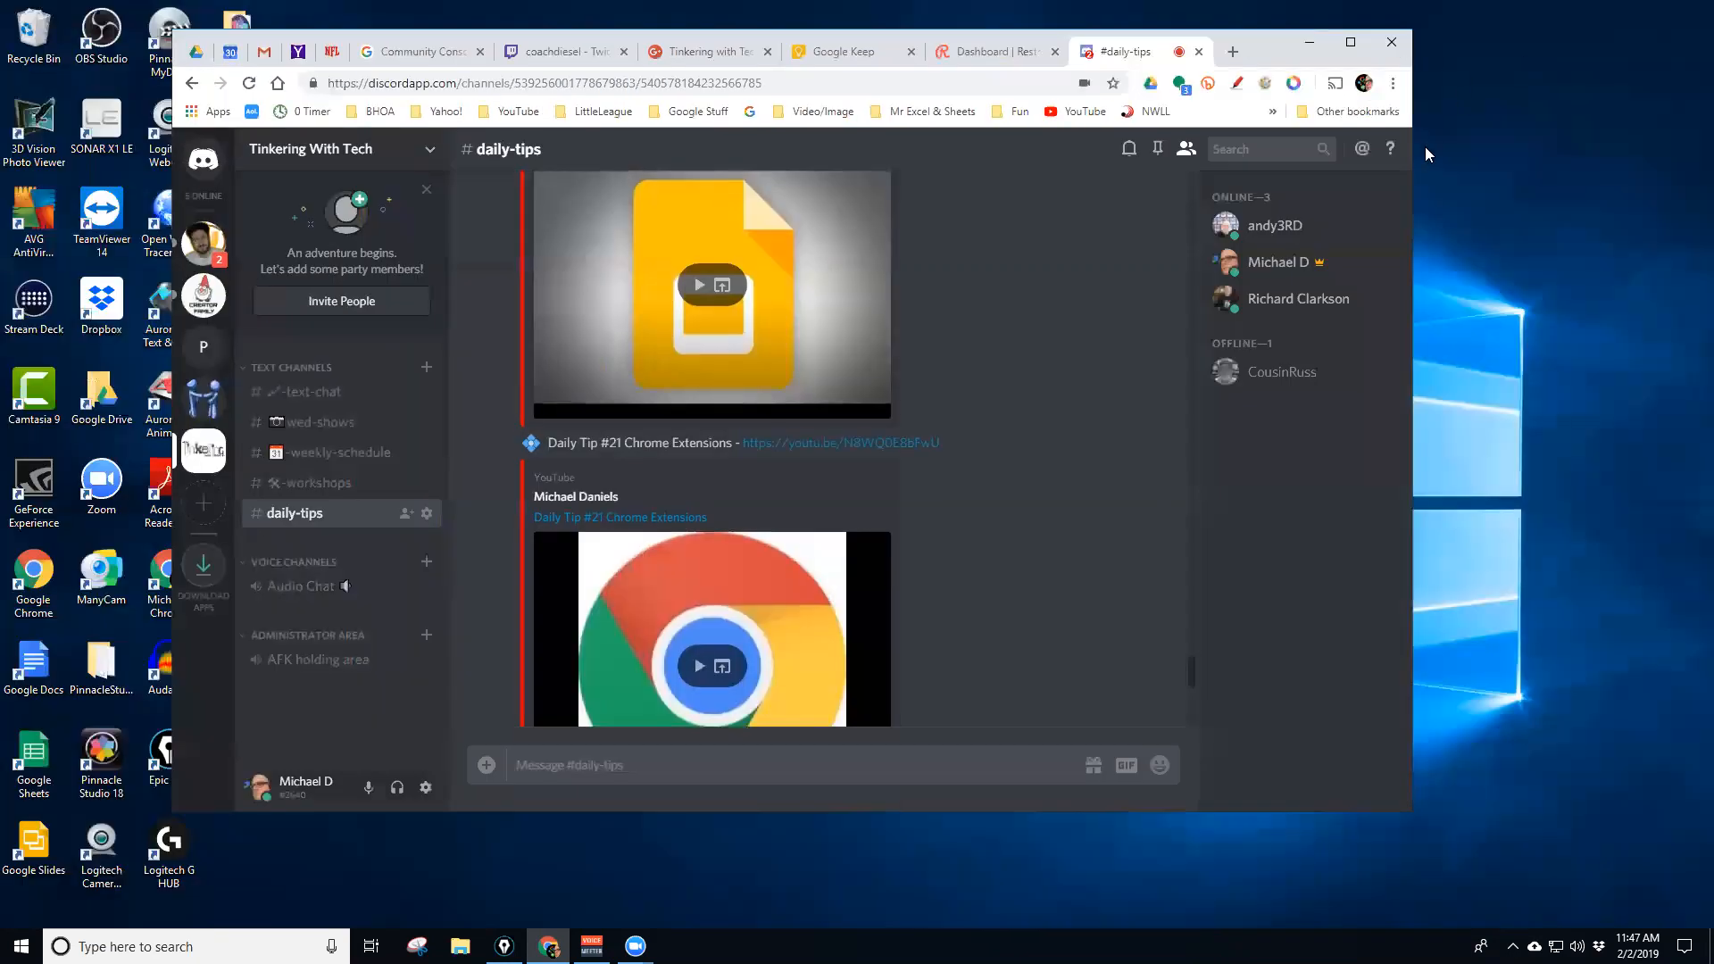
left_click_drag(1415, 228, 1015, 268)
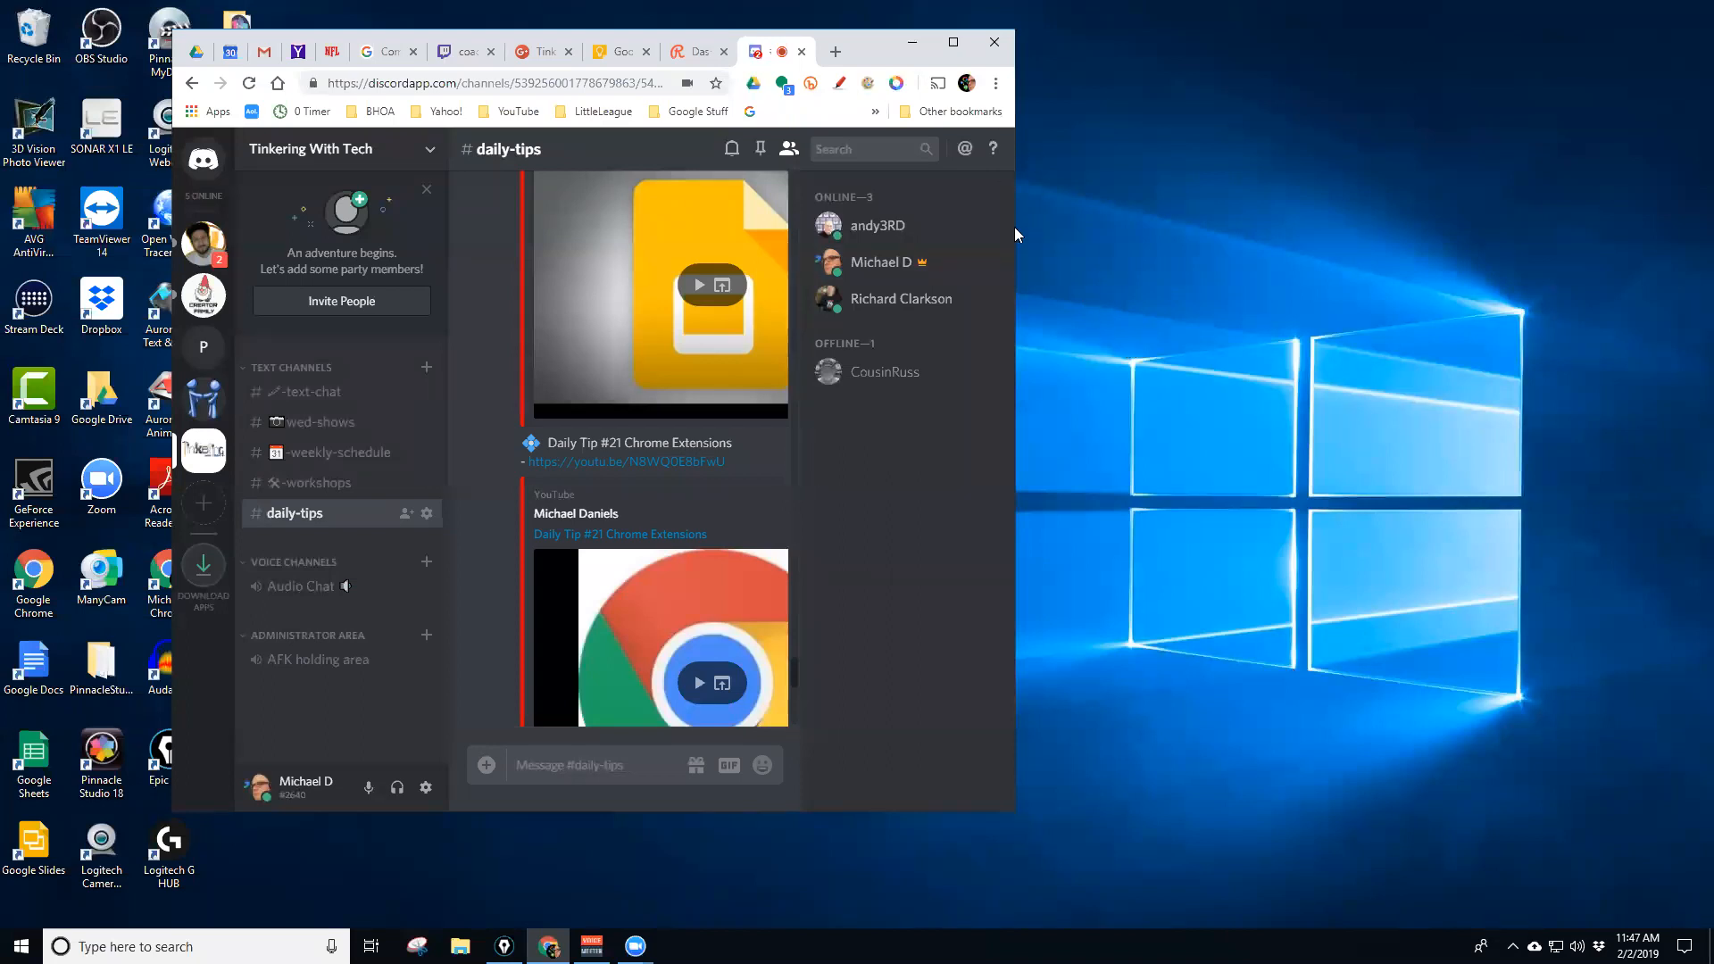
left_click_drag(1019, 227, 1641, 223)
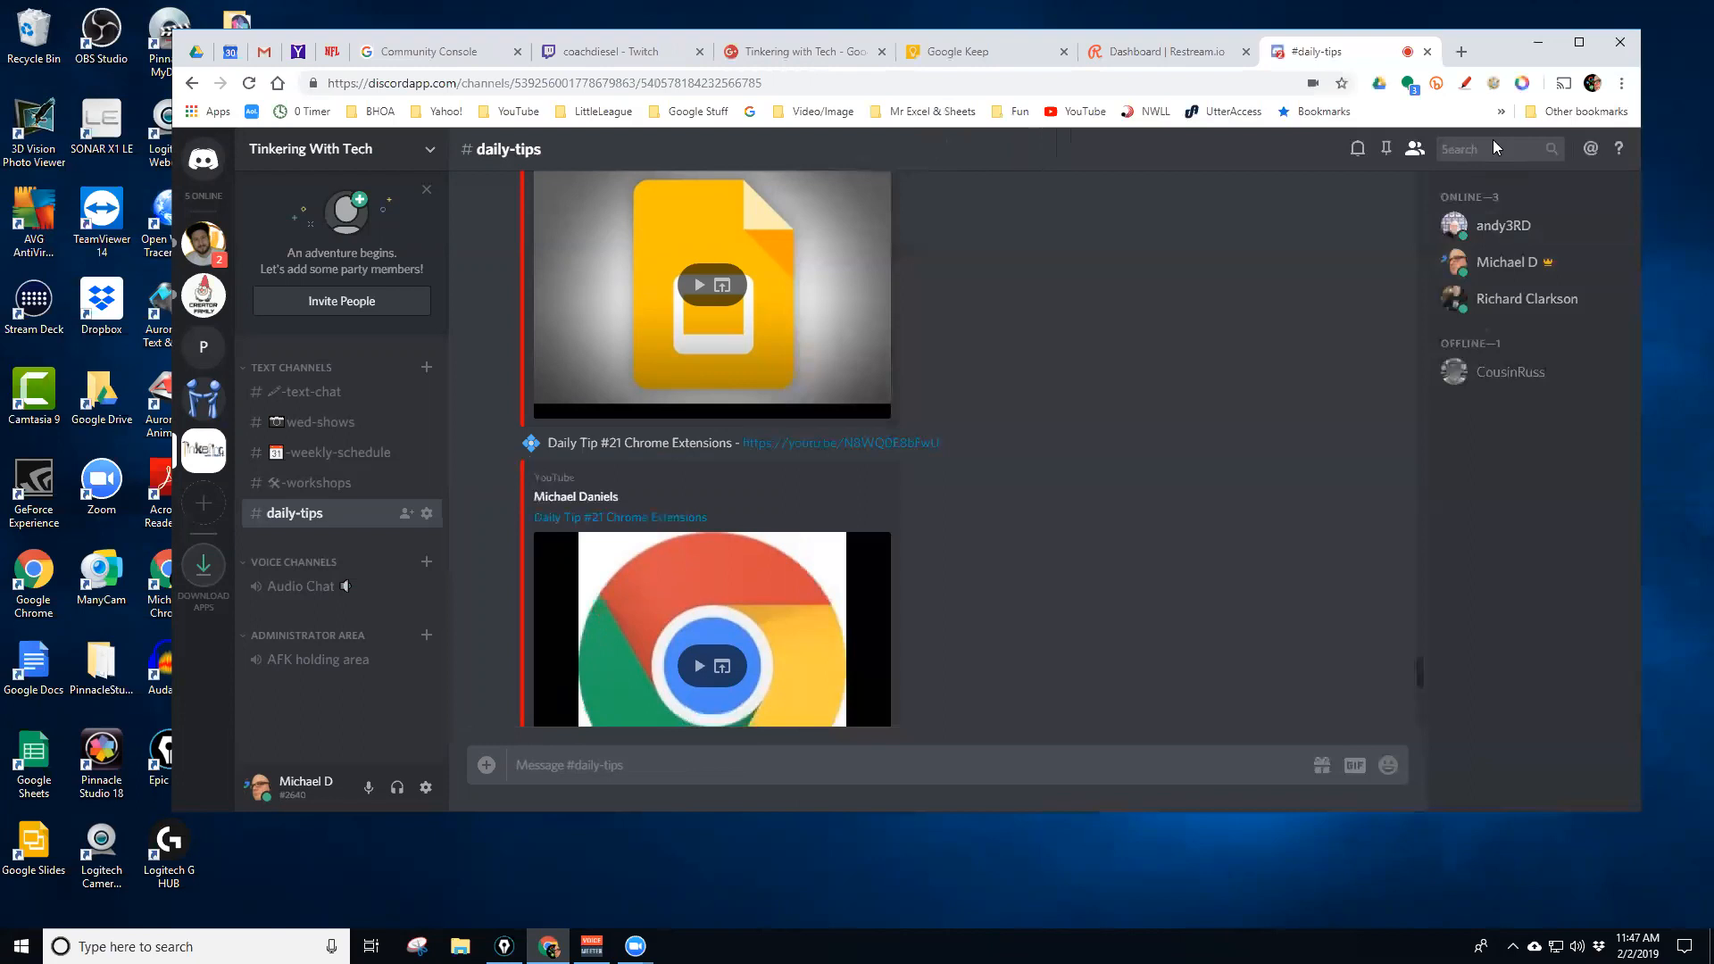
left_click(1577, 45)
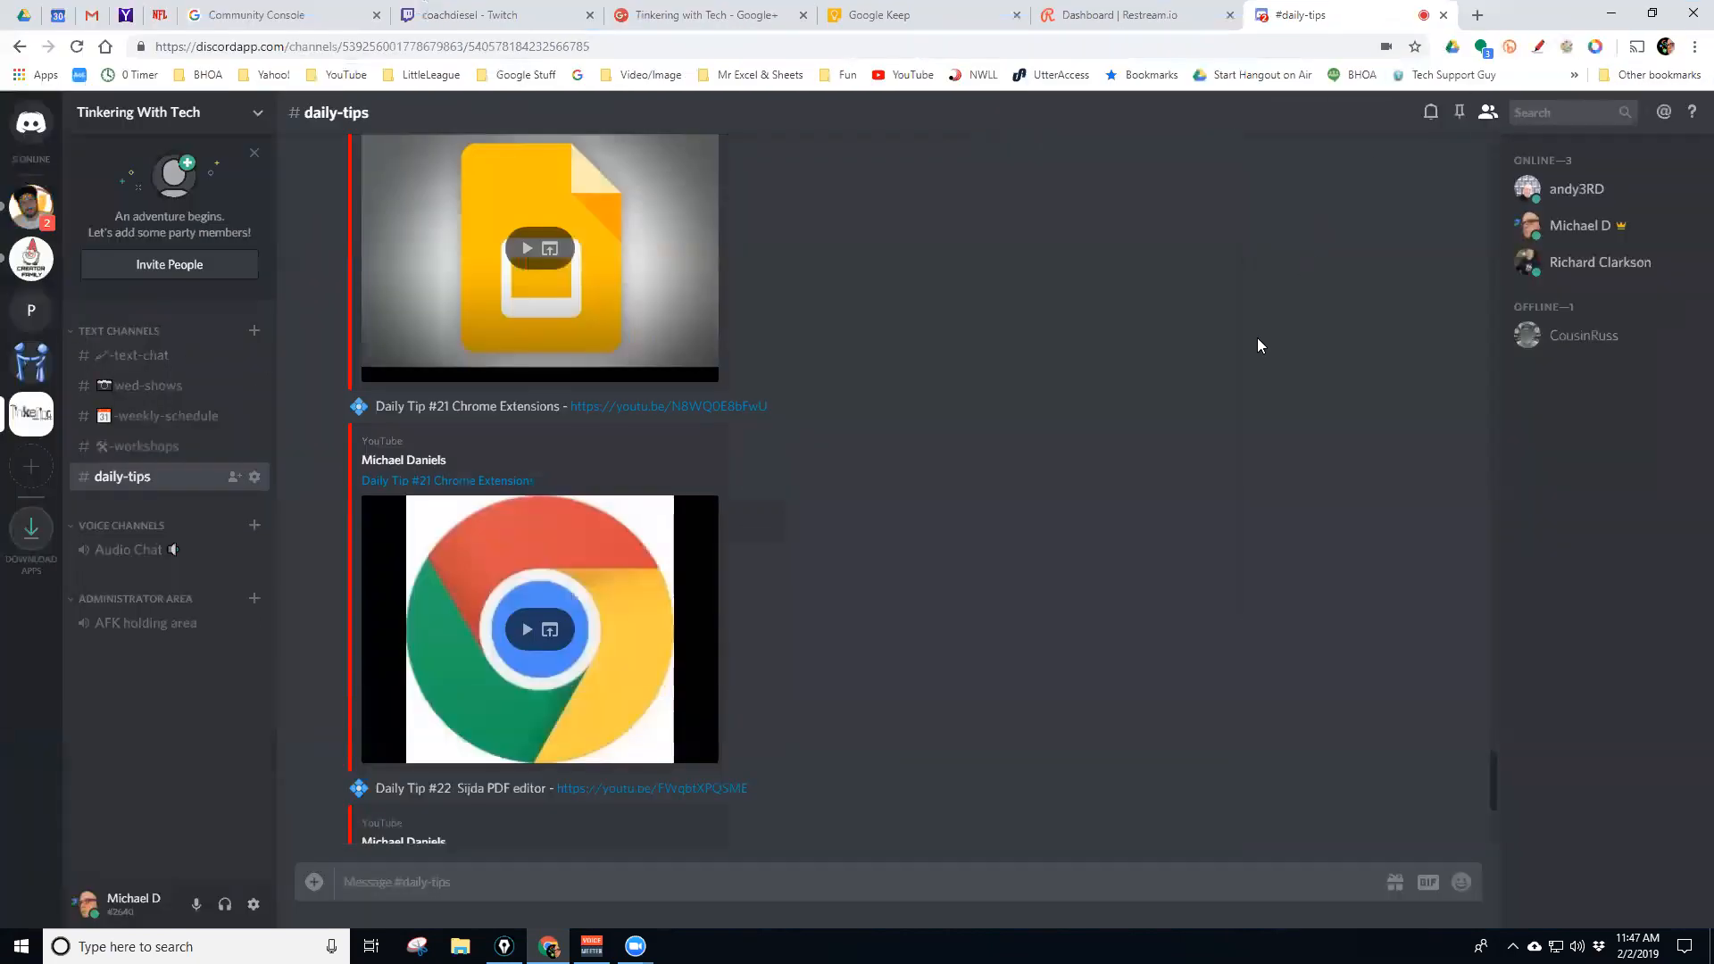
Scroll daily-tips until tips #21 Chrome Extensions and #22 Sejda PDF editor show
scroll(1031, 464, "up", 3)
scroll(1030, 469, "up", 6)
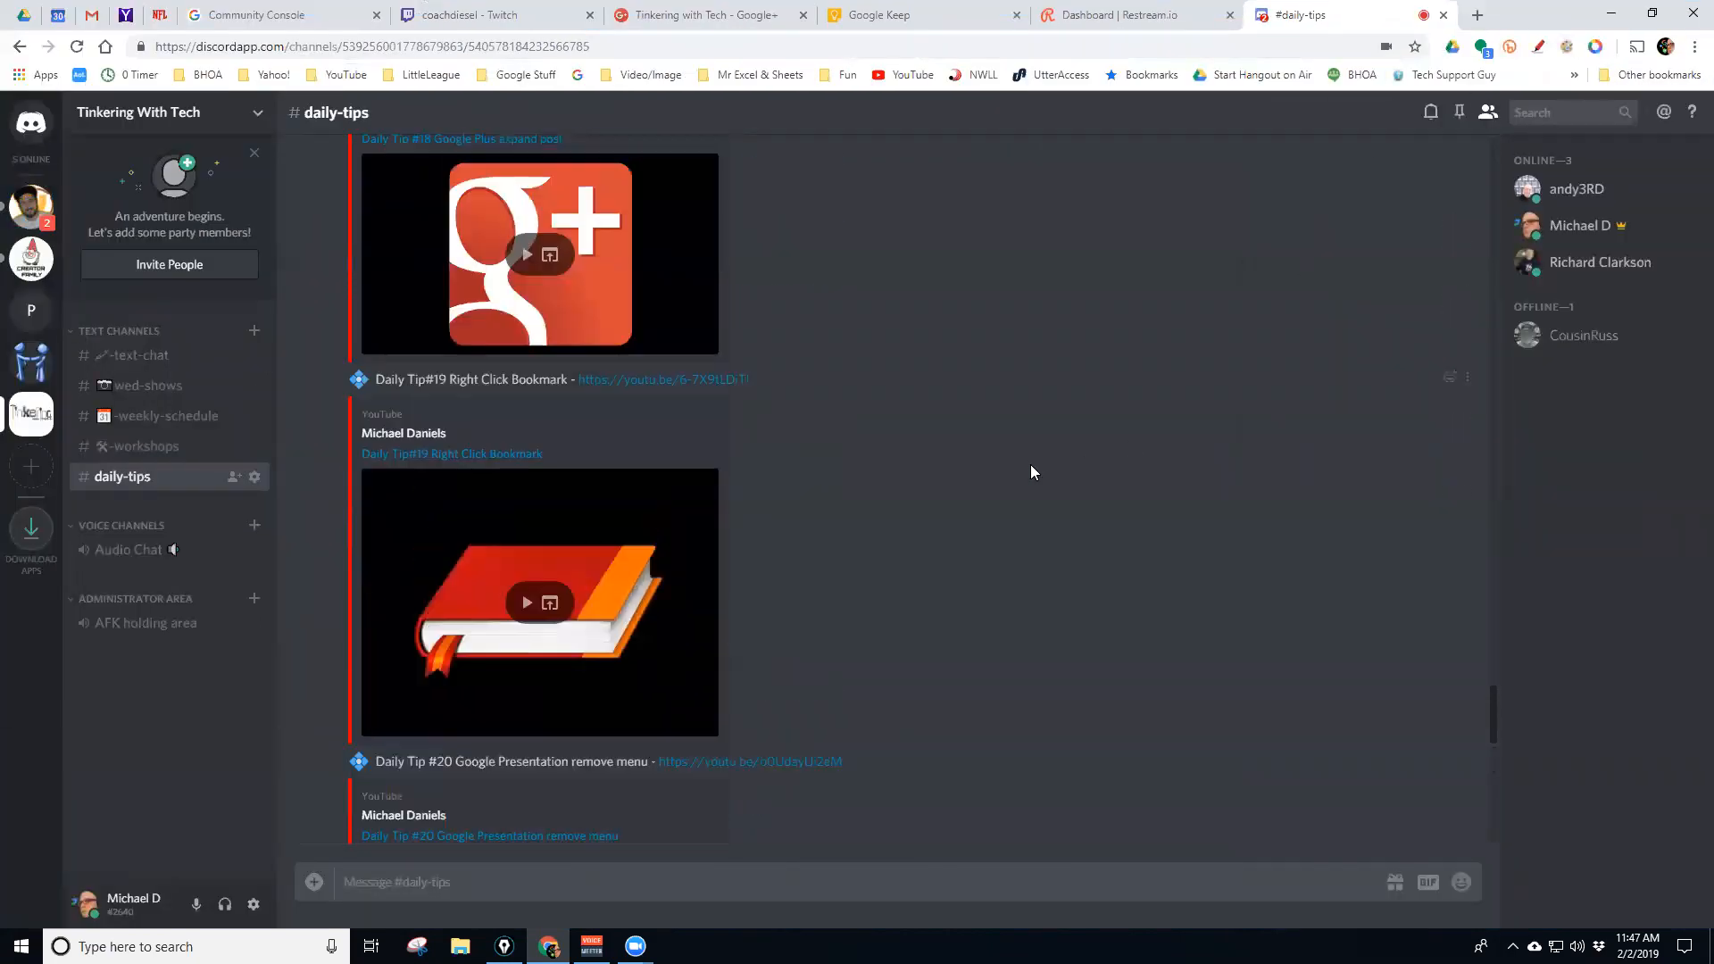
scroll(1063, 459, "down", 6)
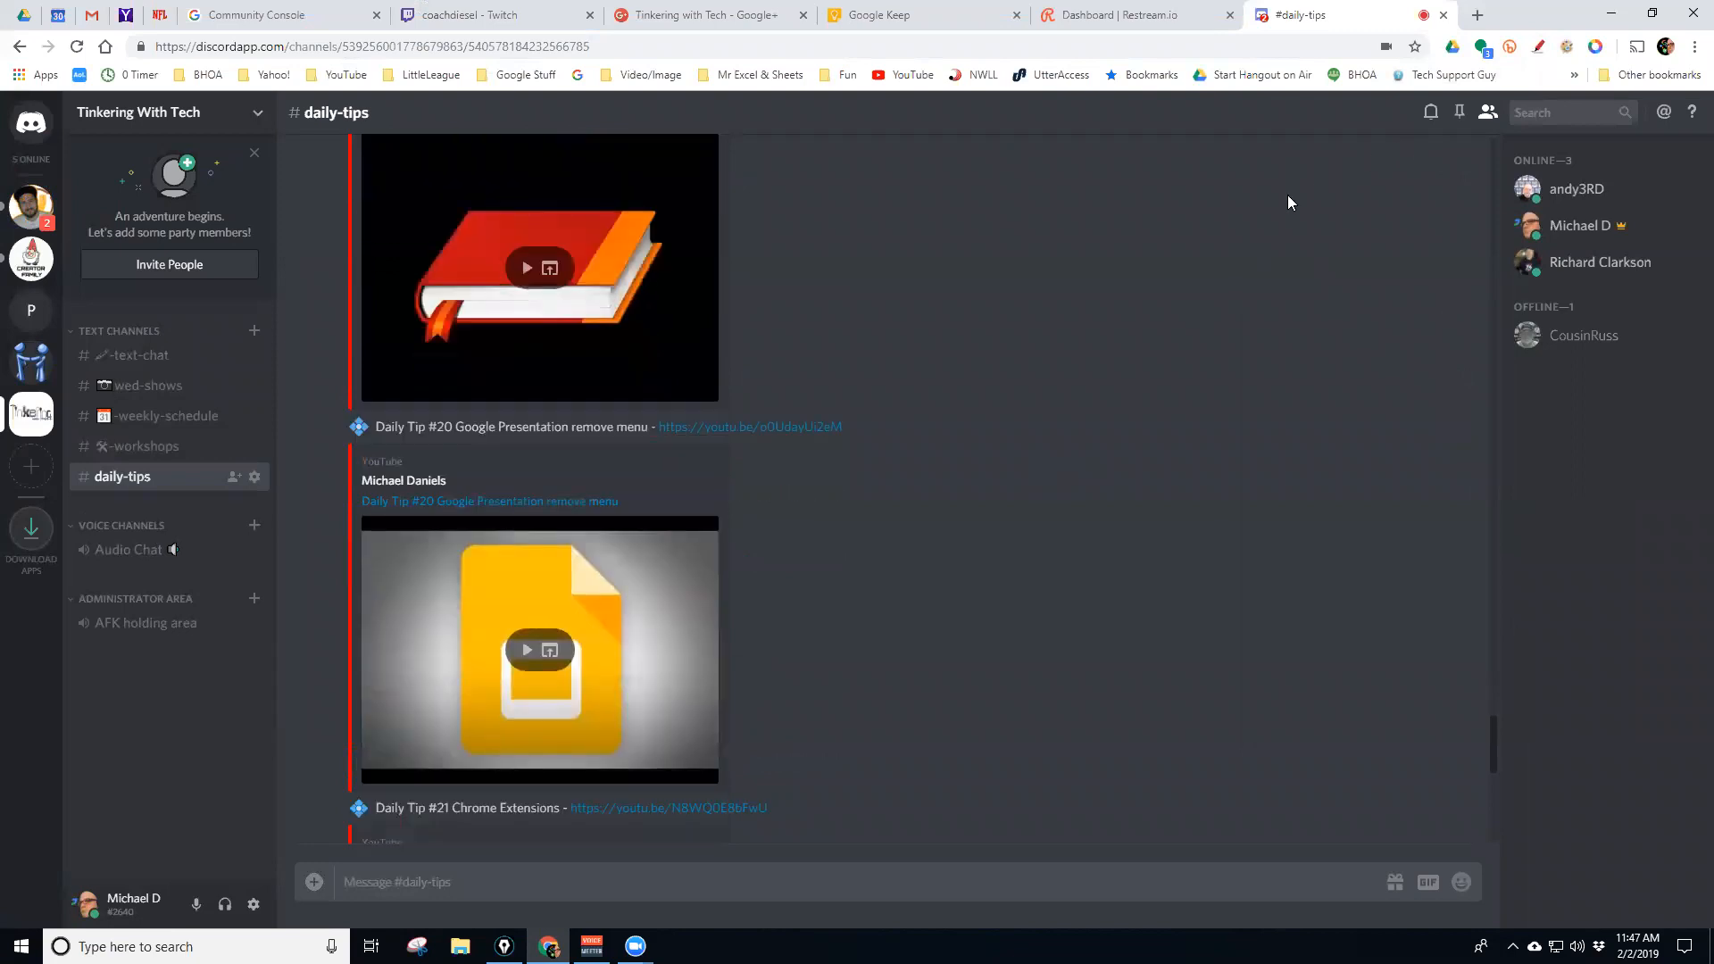
scroll(1052, 257, "down", 3)
scroll(1053, 254, "up", 7)
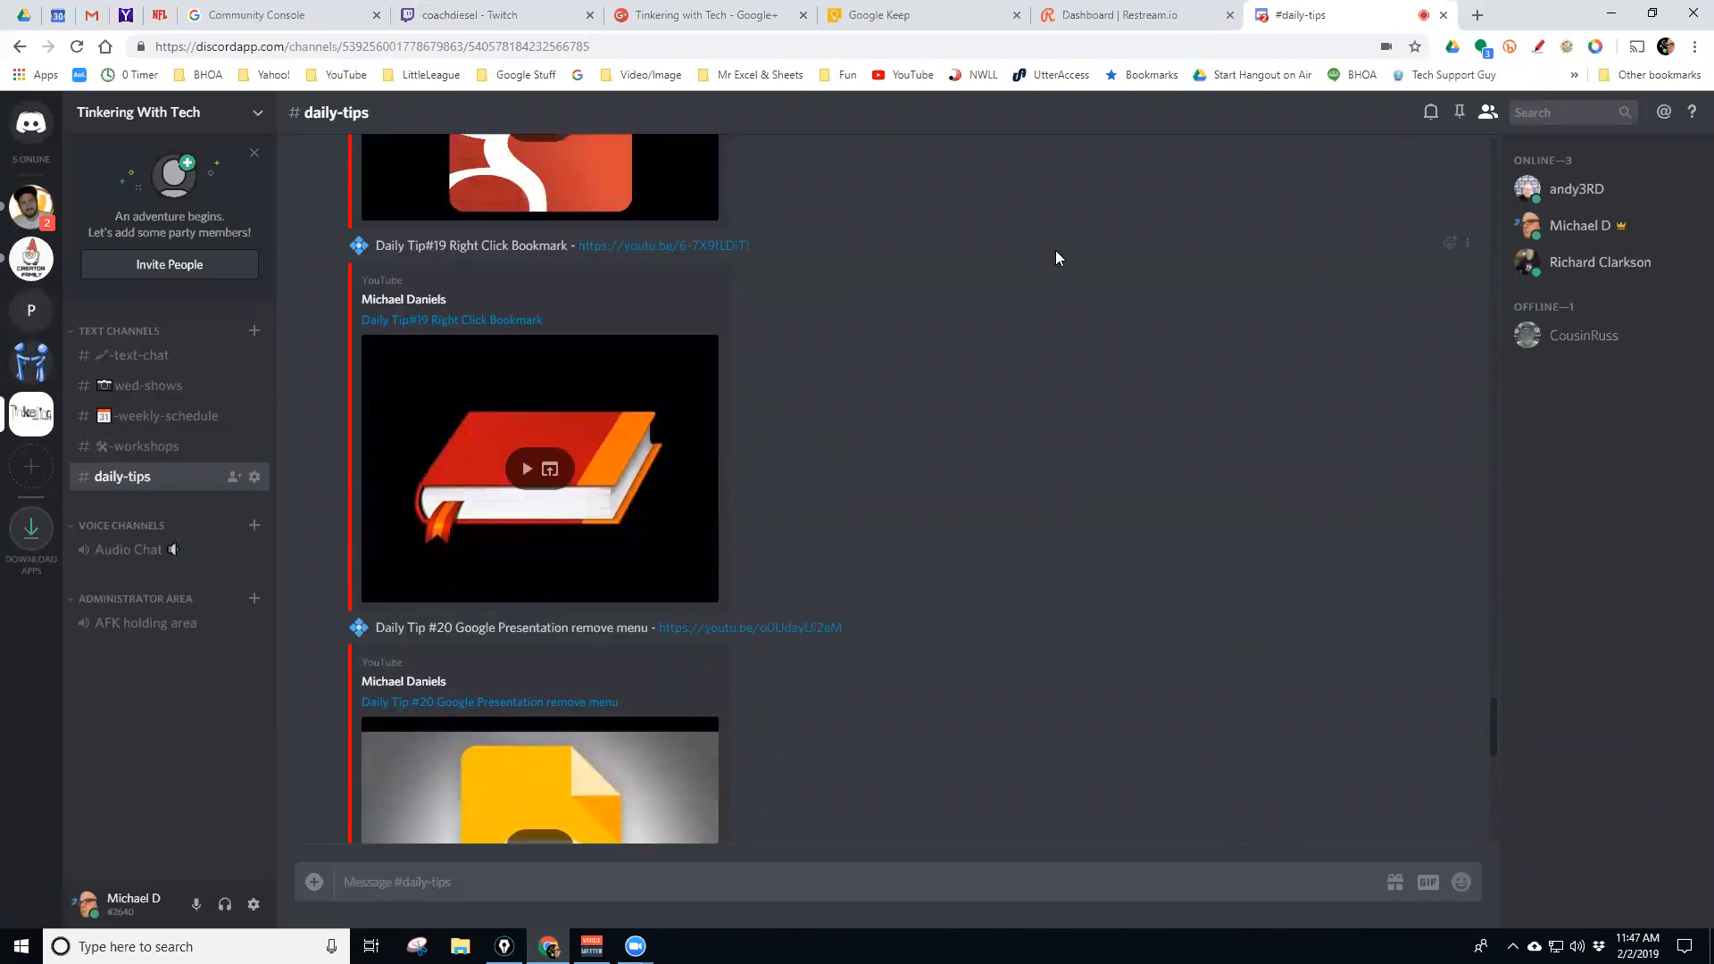
scroll(1062, 254, "up", 9)
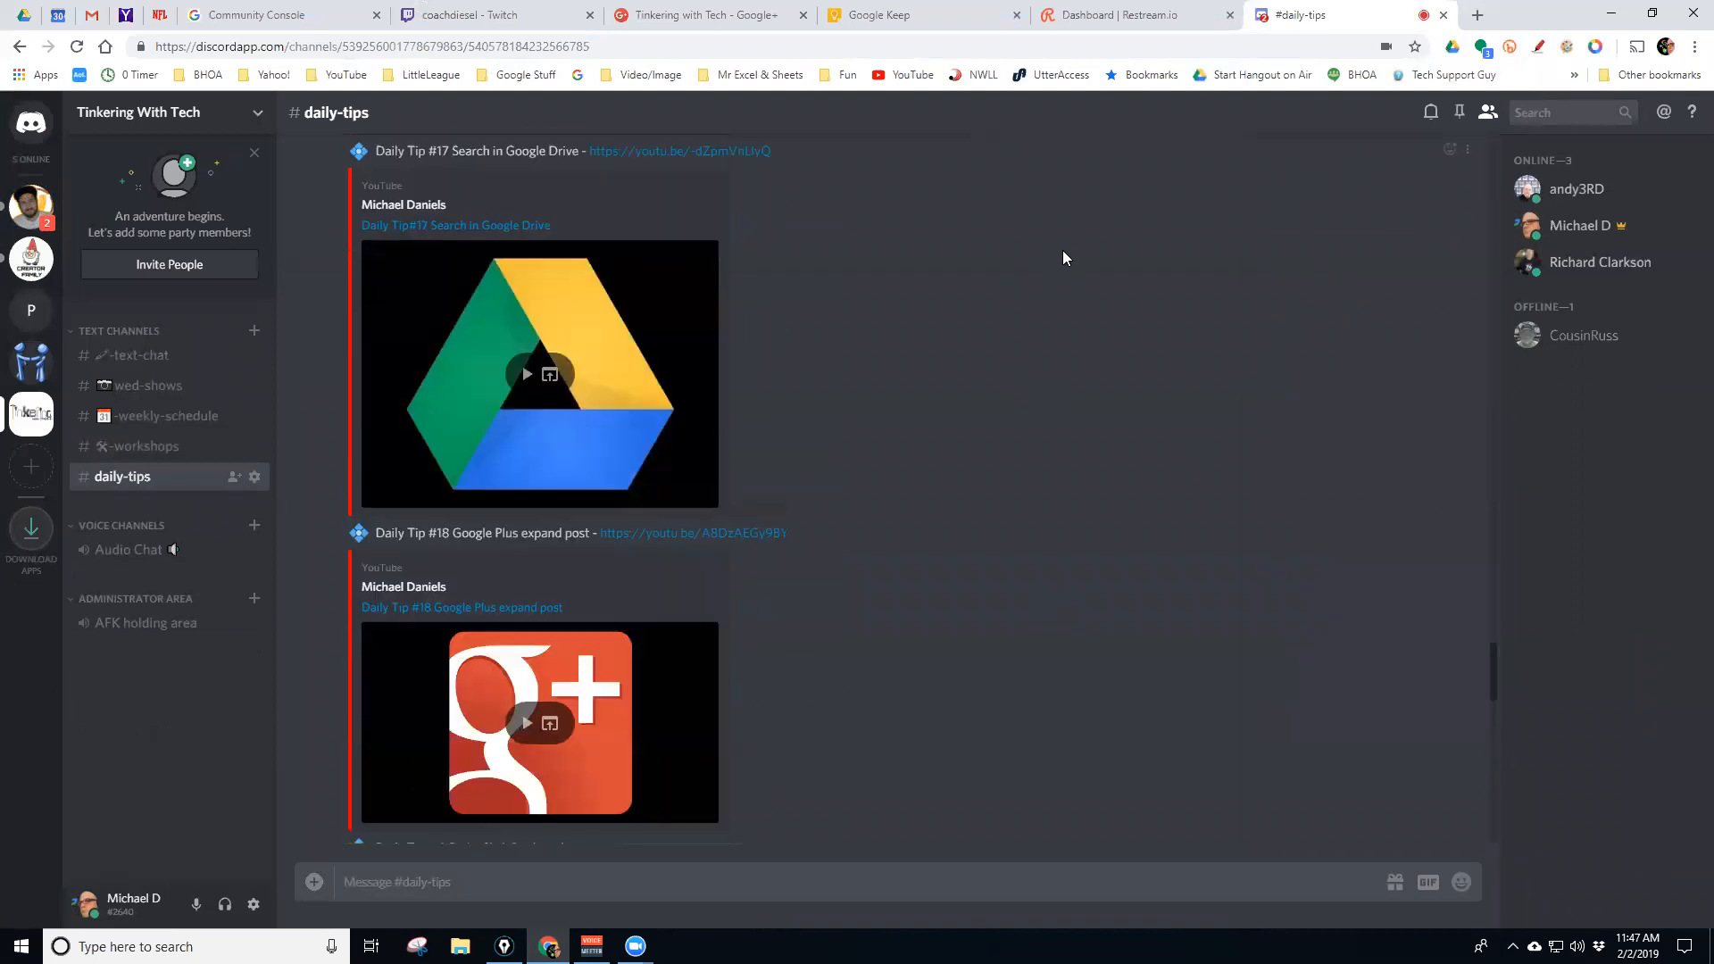
scroll(1018, 262, "down", 18)
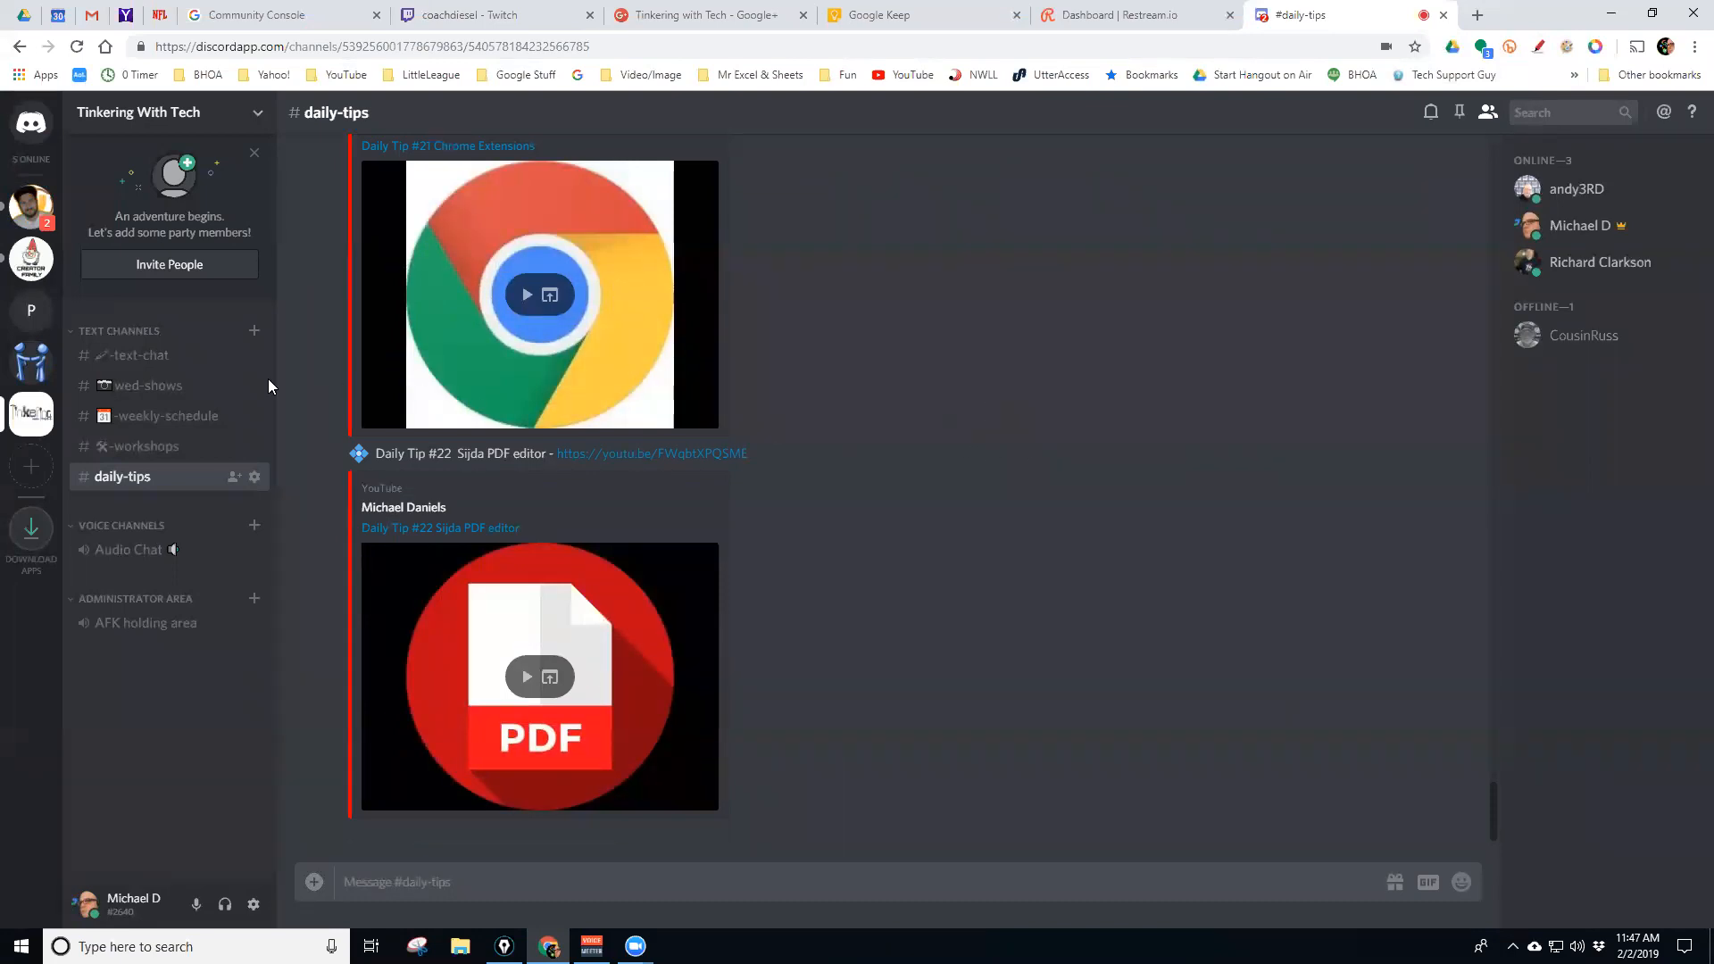
Switch to the User2User server and open #main-chat-area
left_click(32, 371)
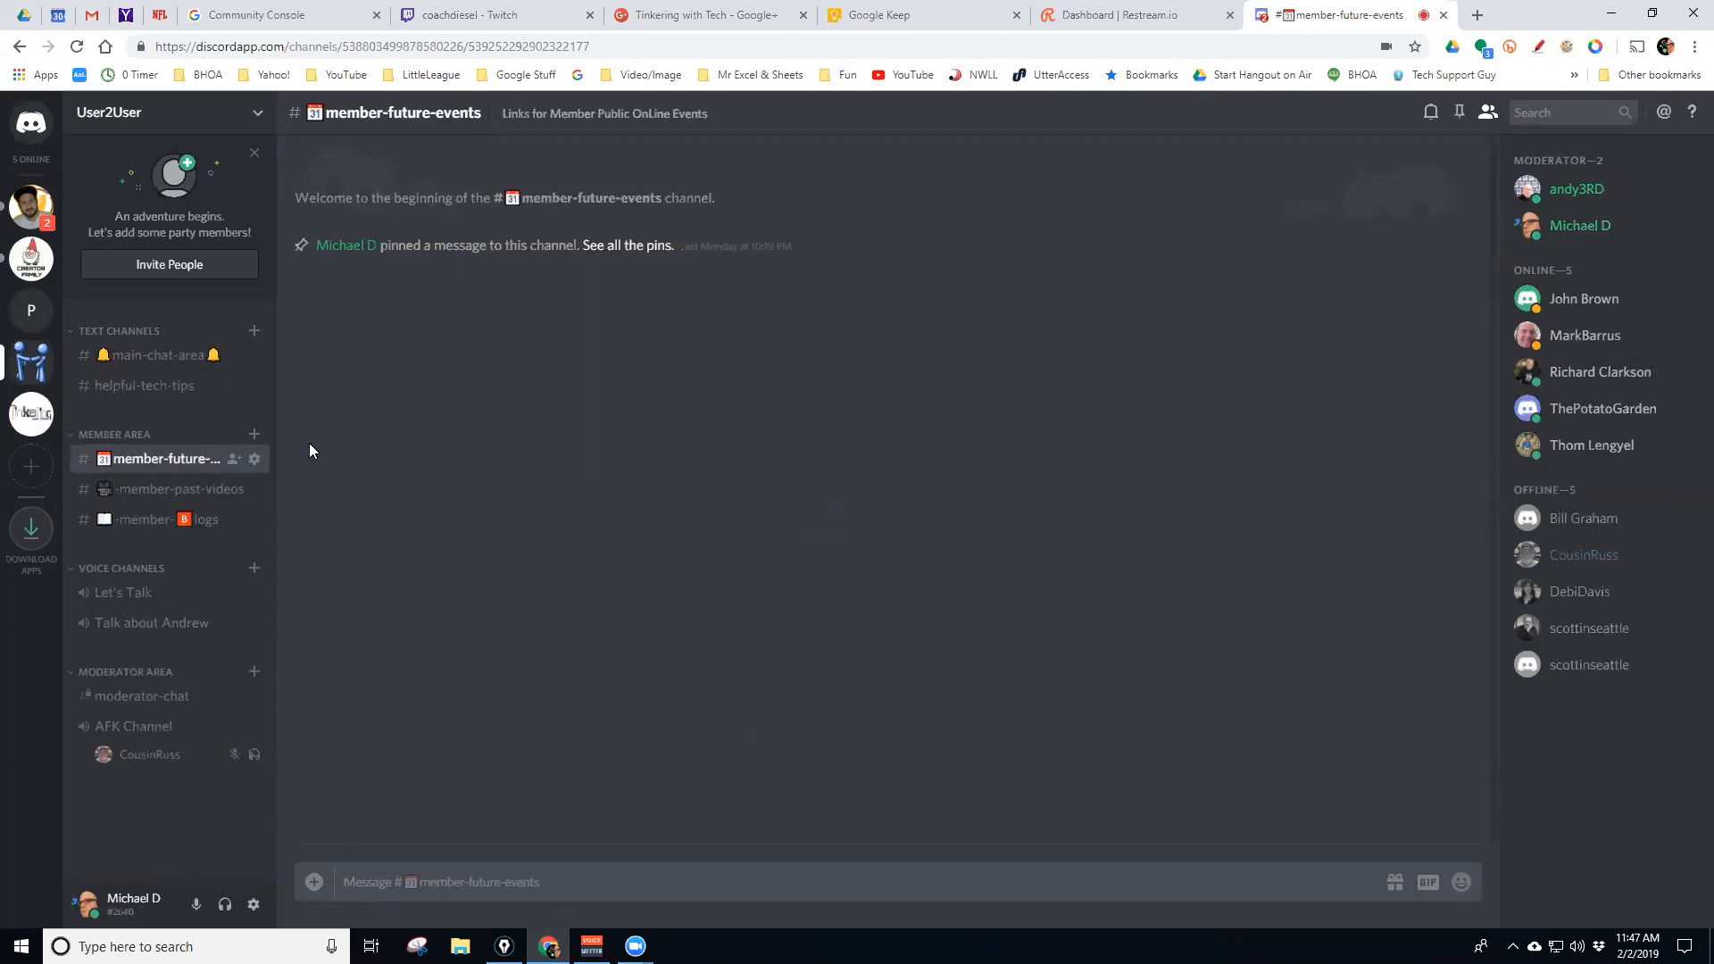
left_click(156, 356)
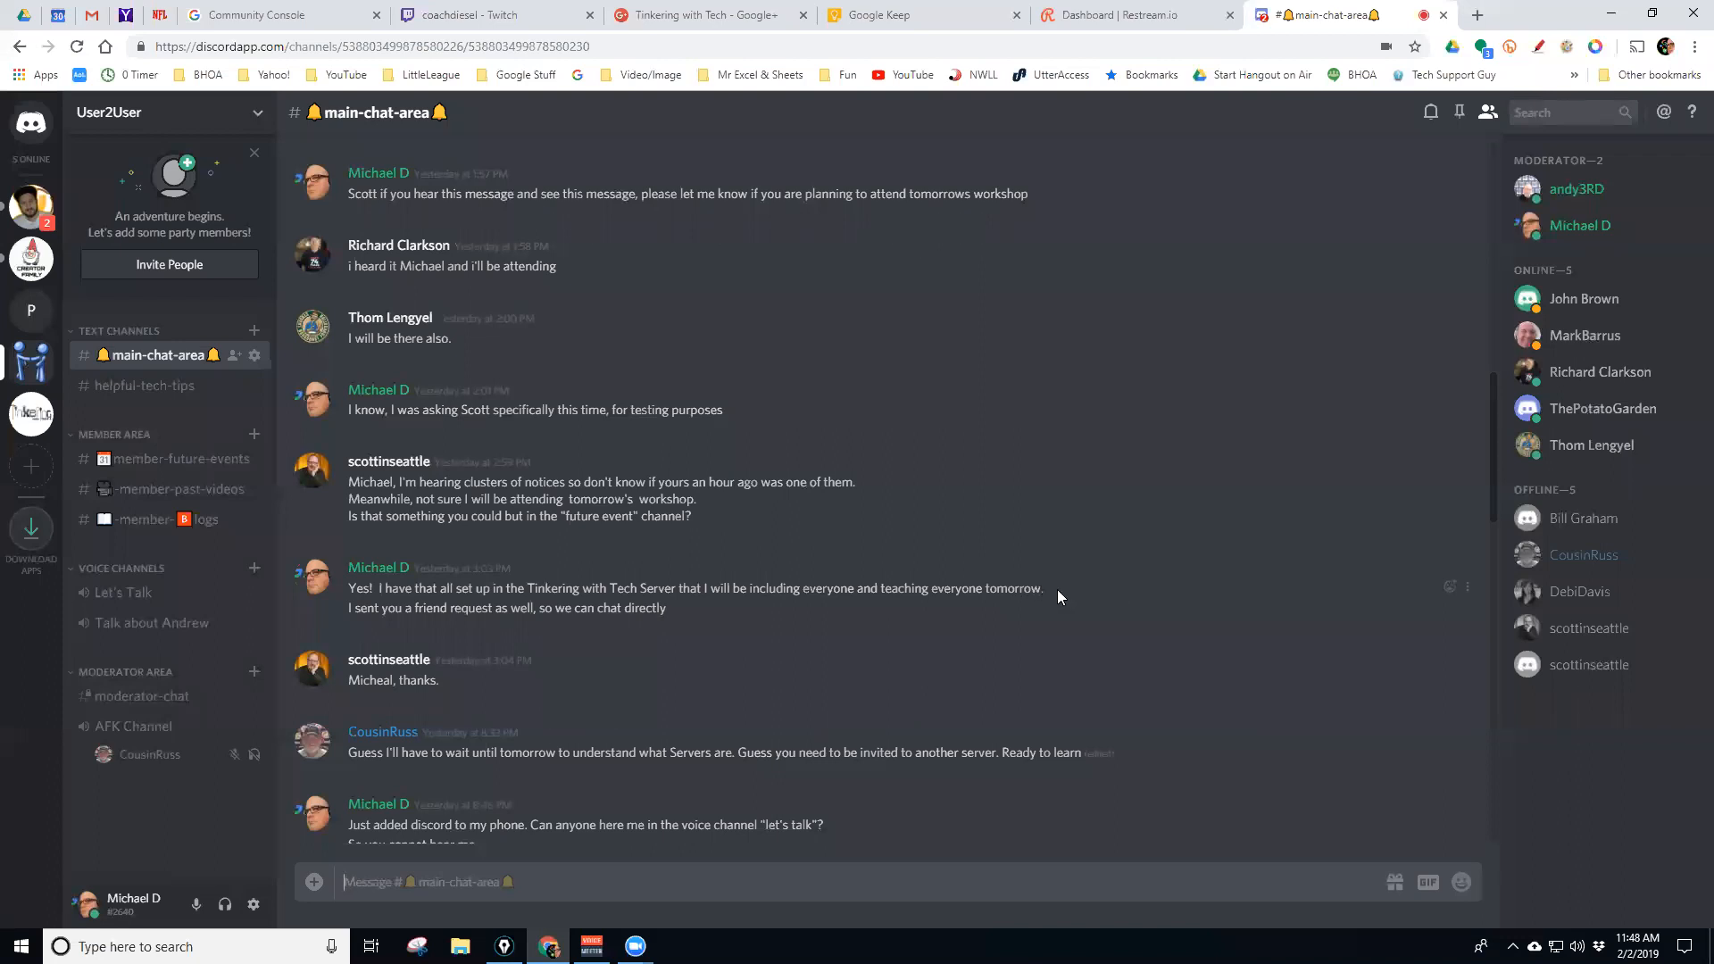
Edit the workshop message to add ' in the afternoon' after 'tomorrow' and save it
left_click(1468, 588)
left_click(1467, 625)
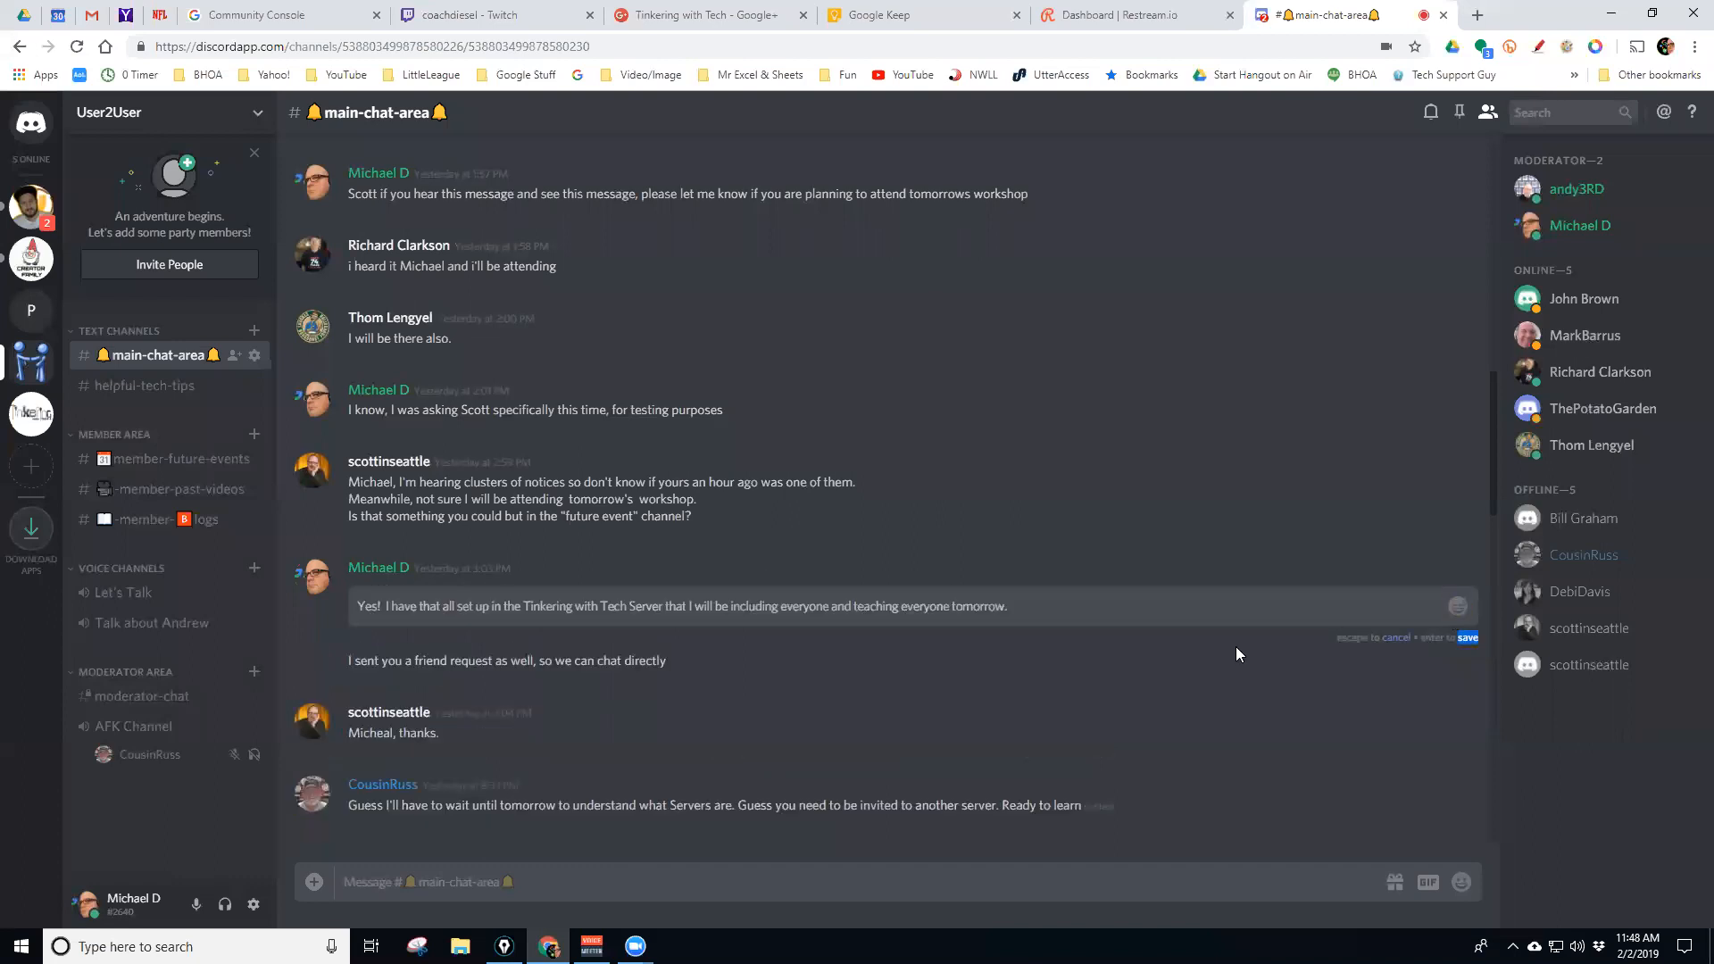
left_click(1004, 605)
type("in the afternoon")
left_click(1466, 638)
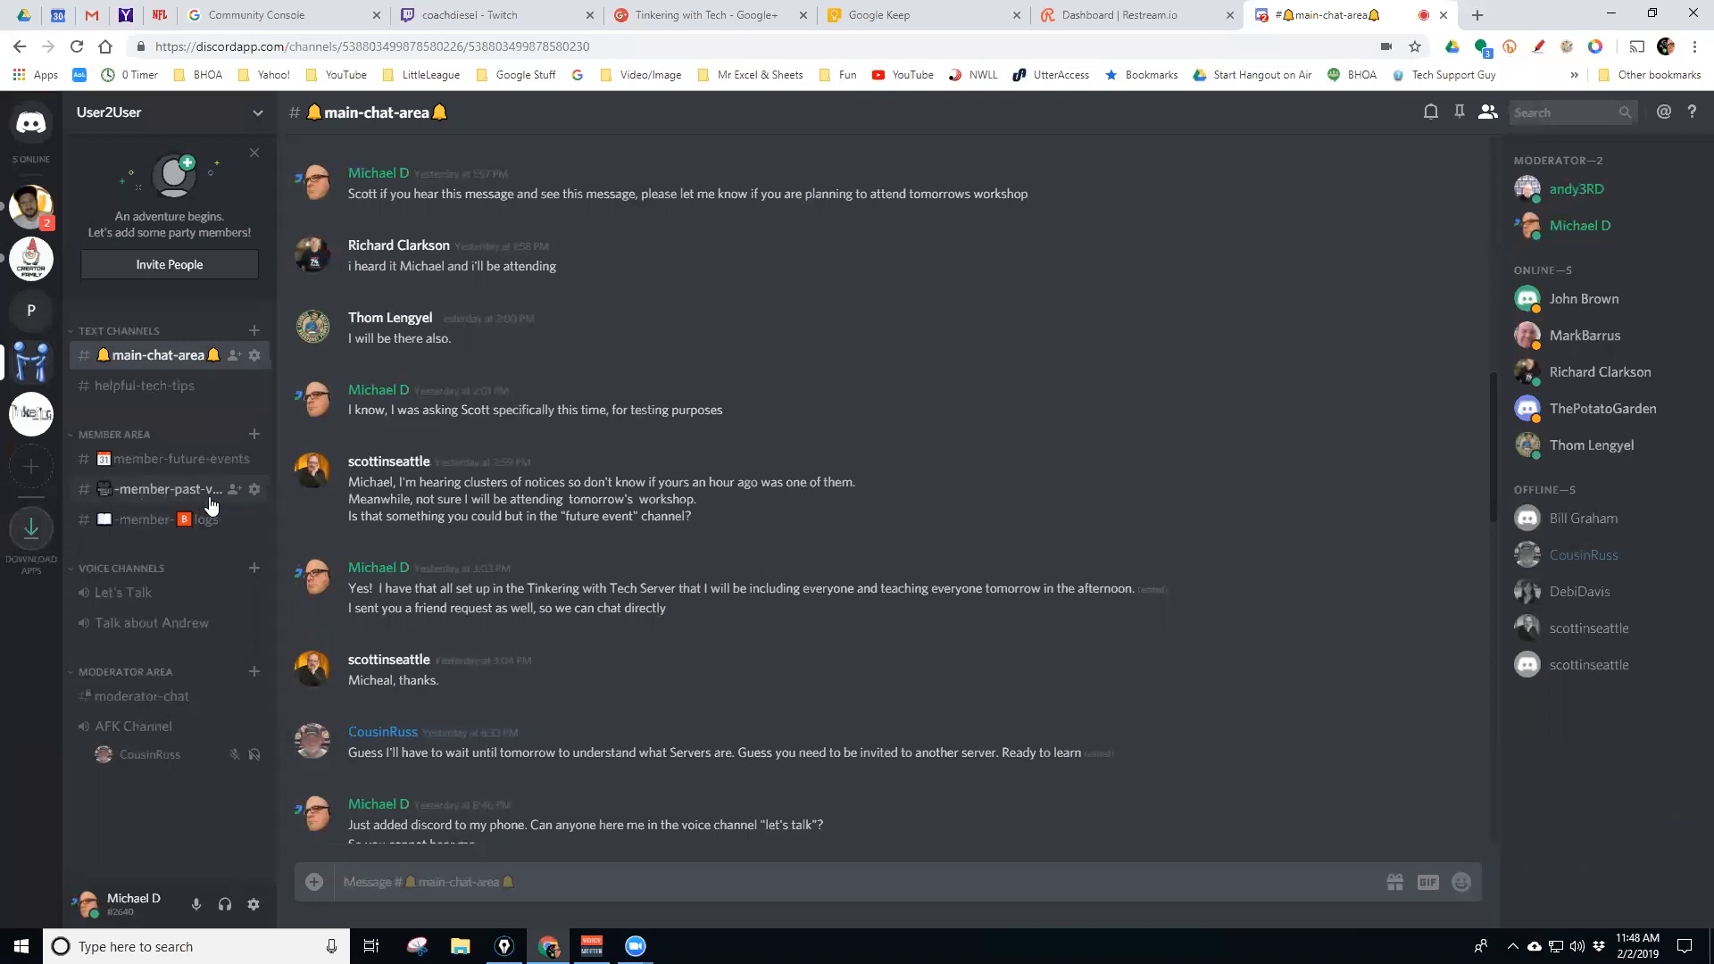
left_click(152, 490)
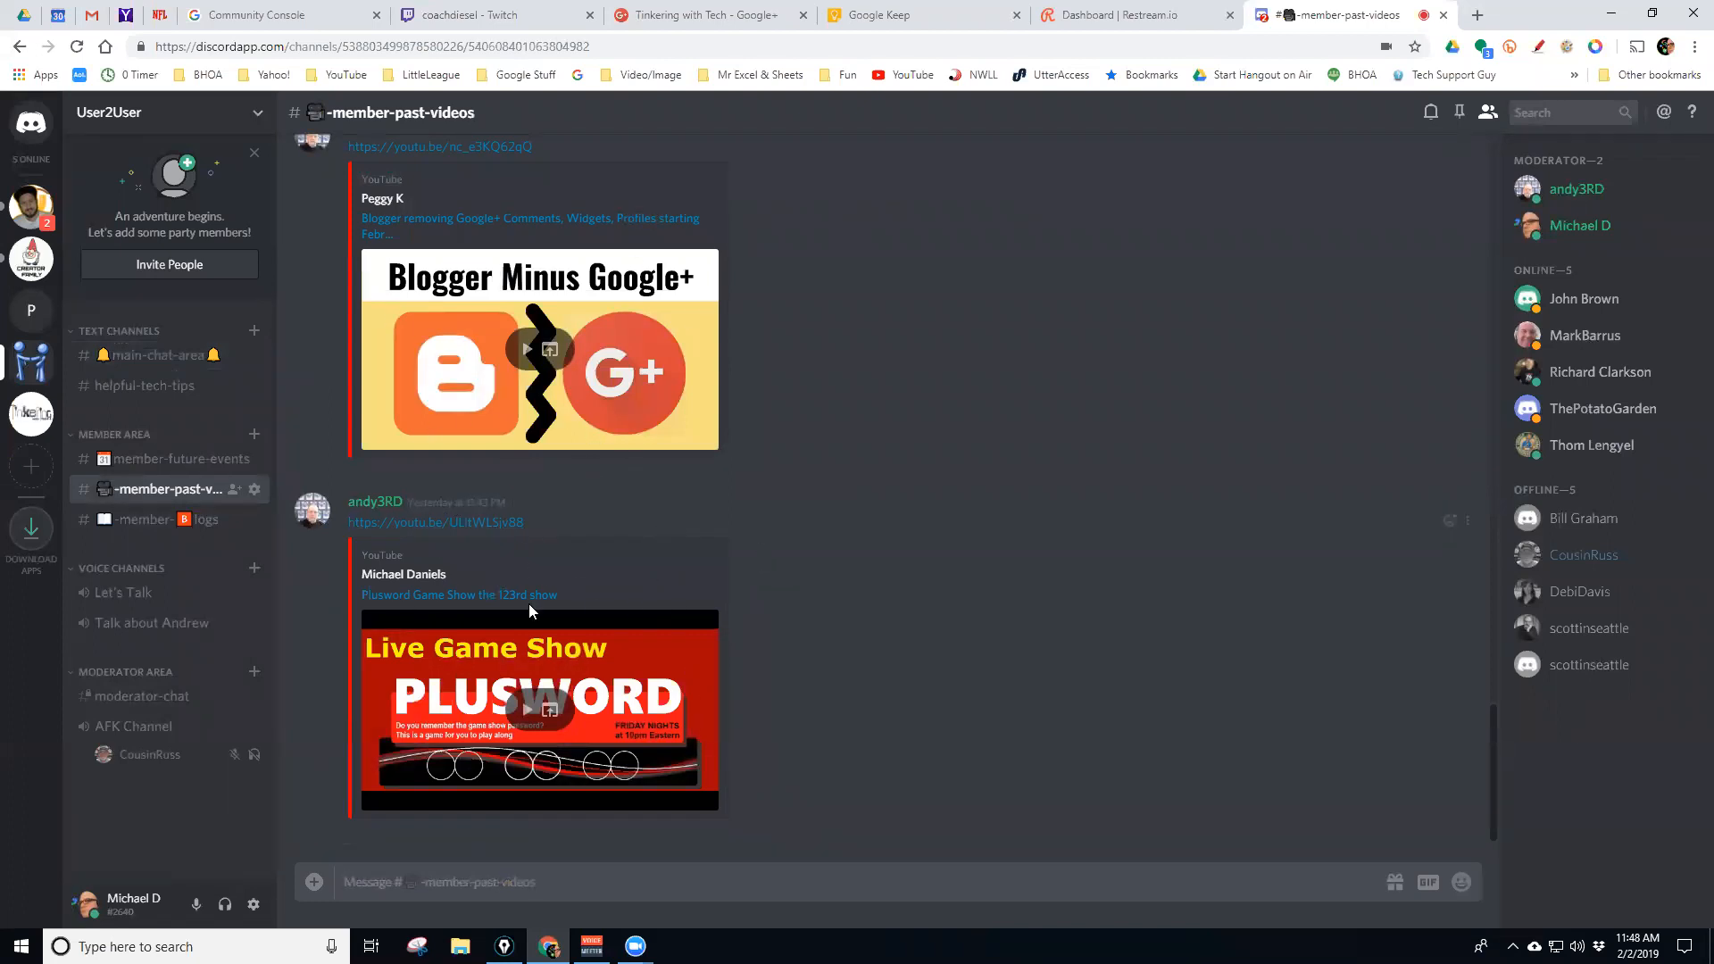
scroll(605, 590, "up", 3)
scroll(604, 582, "down", 3)
left_click(147, 359)
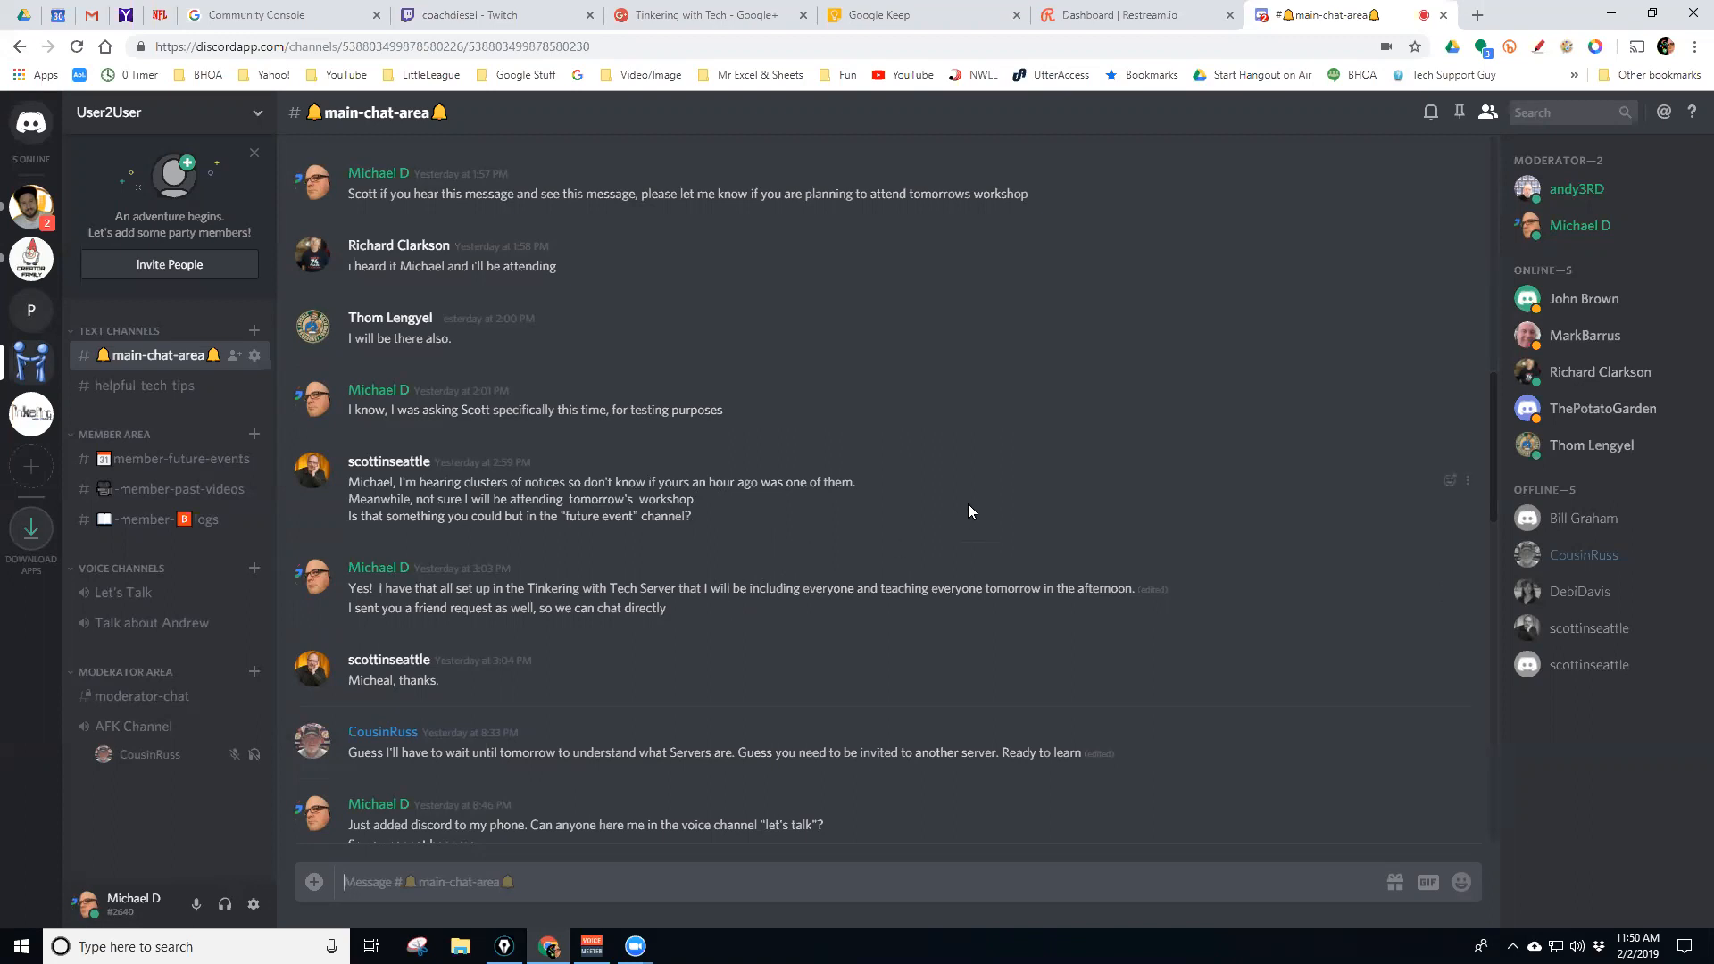
left_click(1458, 114)
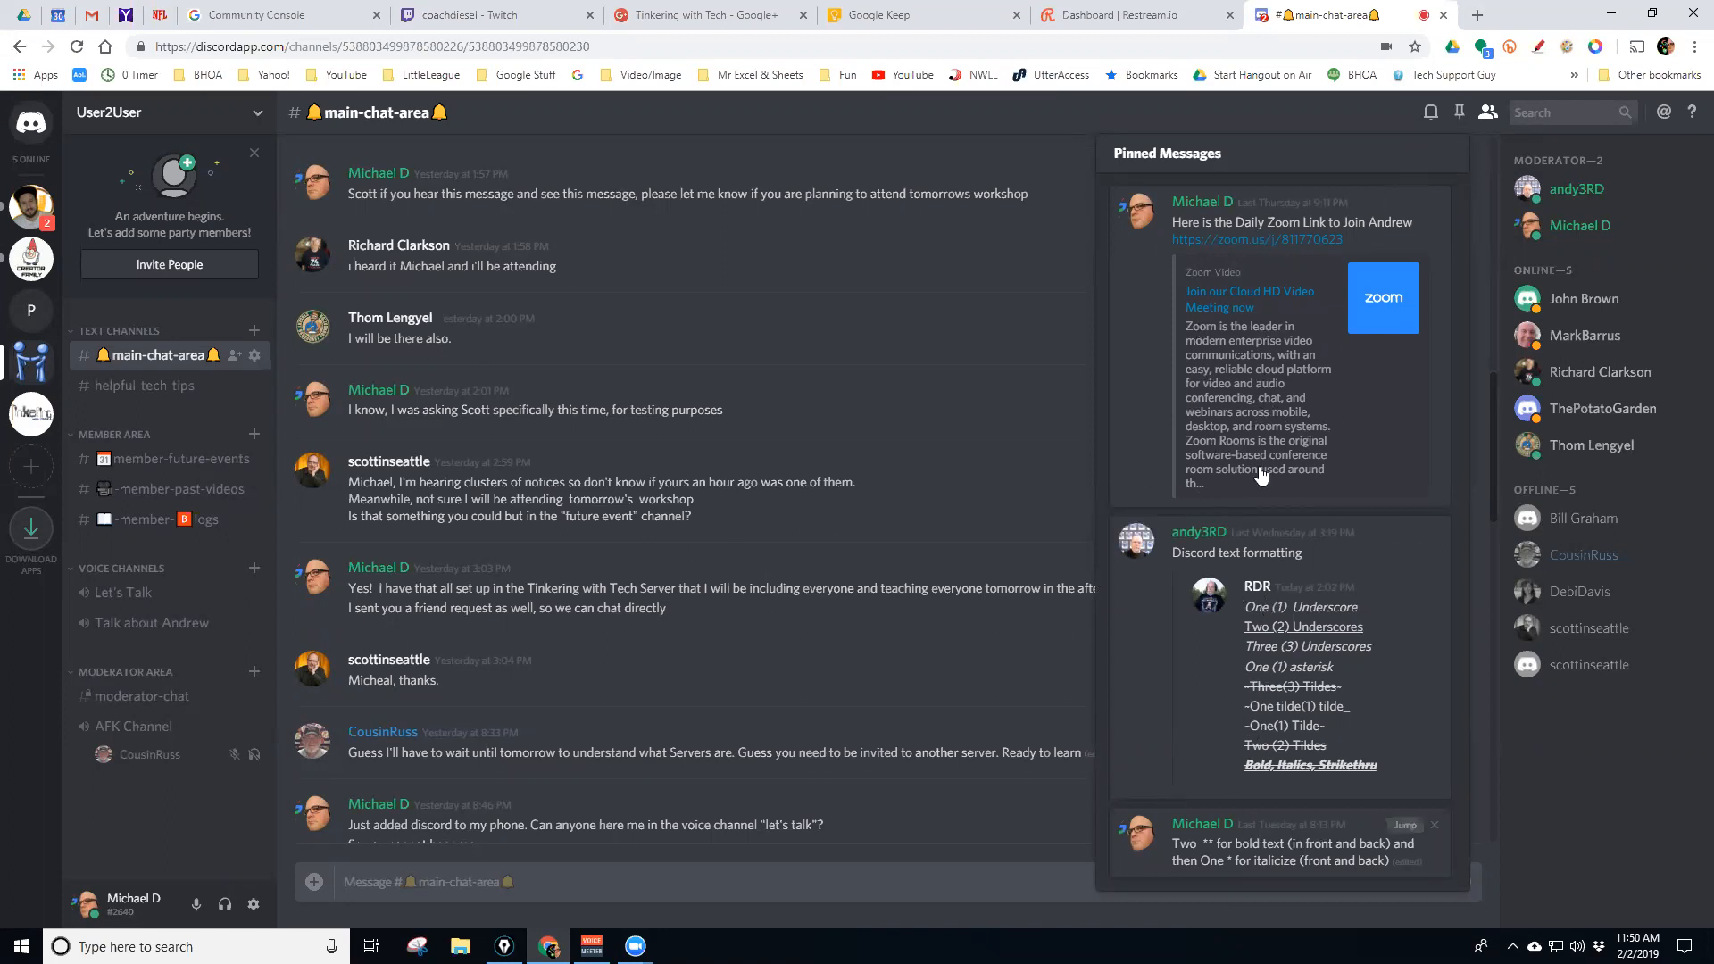
left_click(1459, 113)
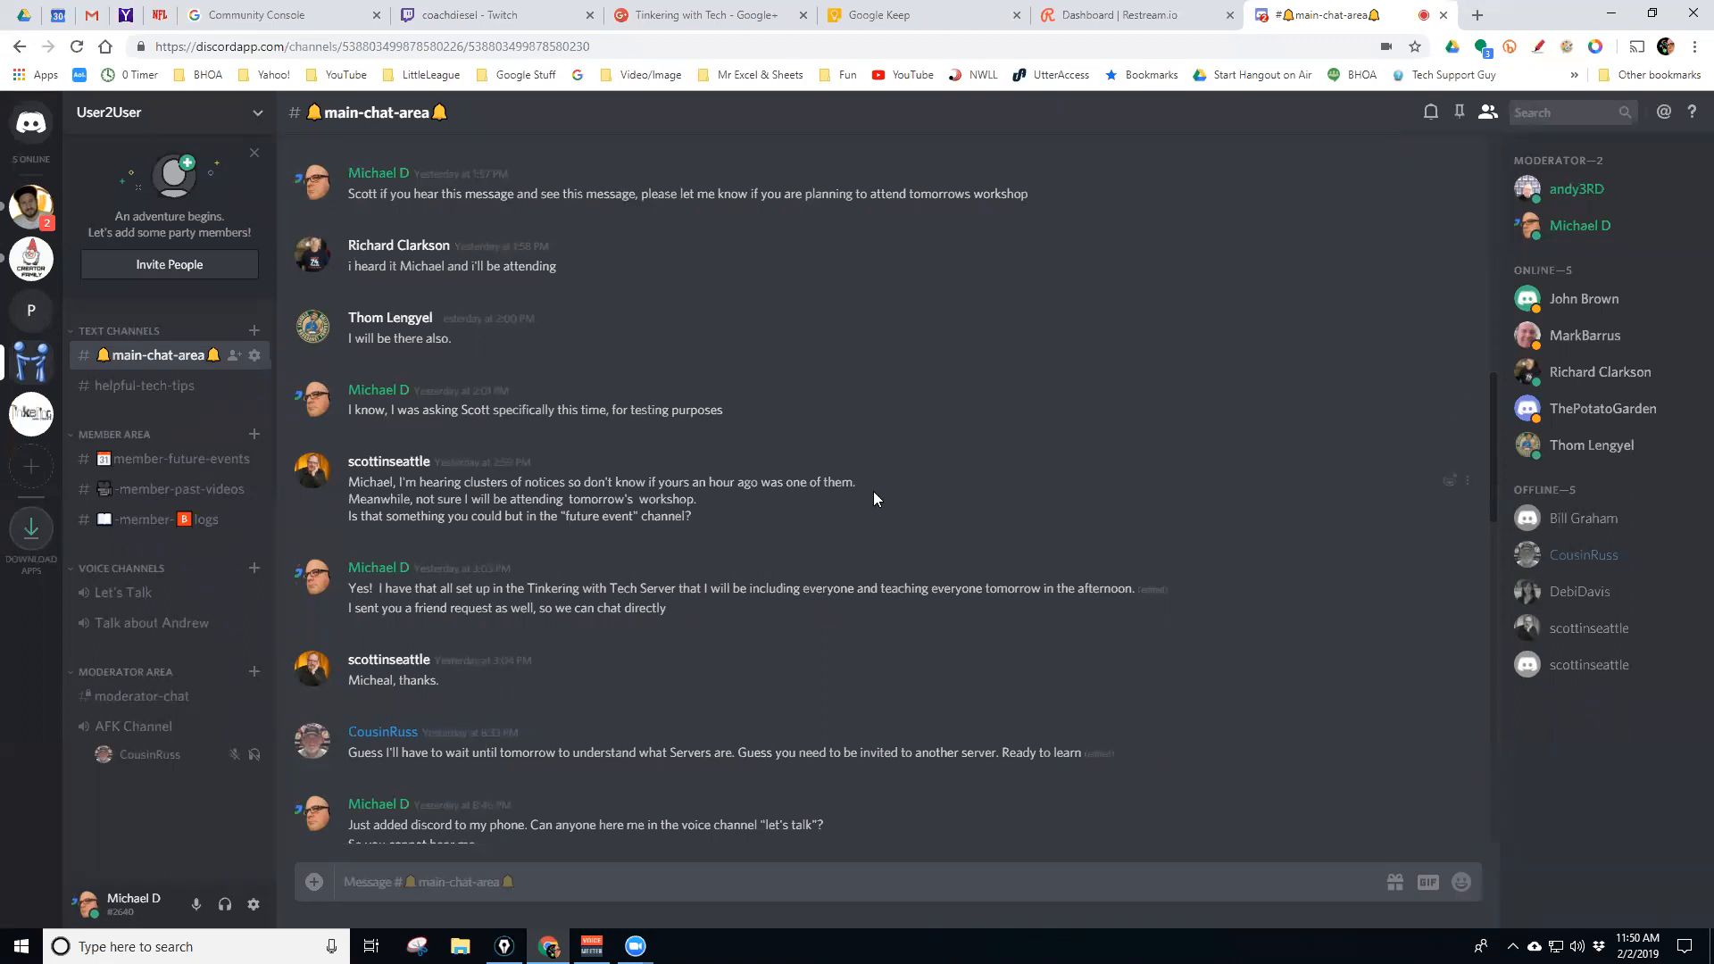
Open Server Settings from the User2User server-name dropdown menu
left_click(256, 117)
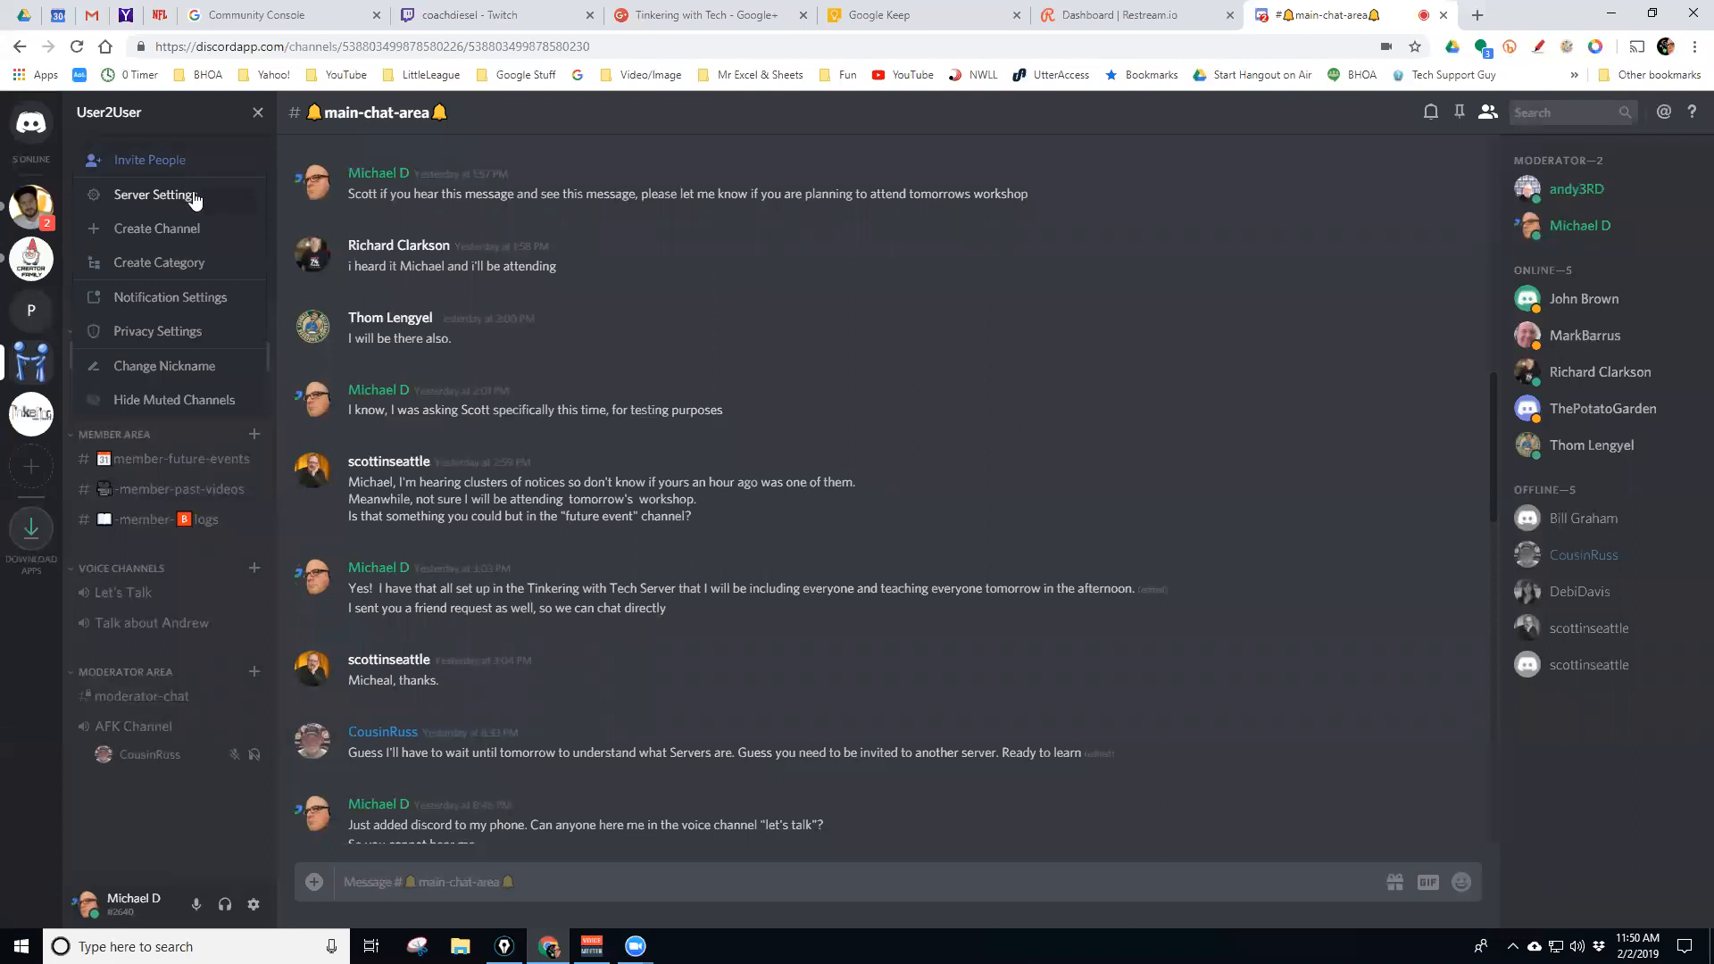
left_click(257, 114)
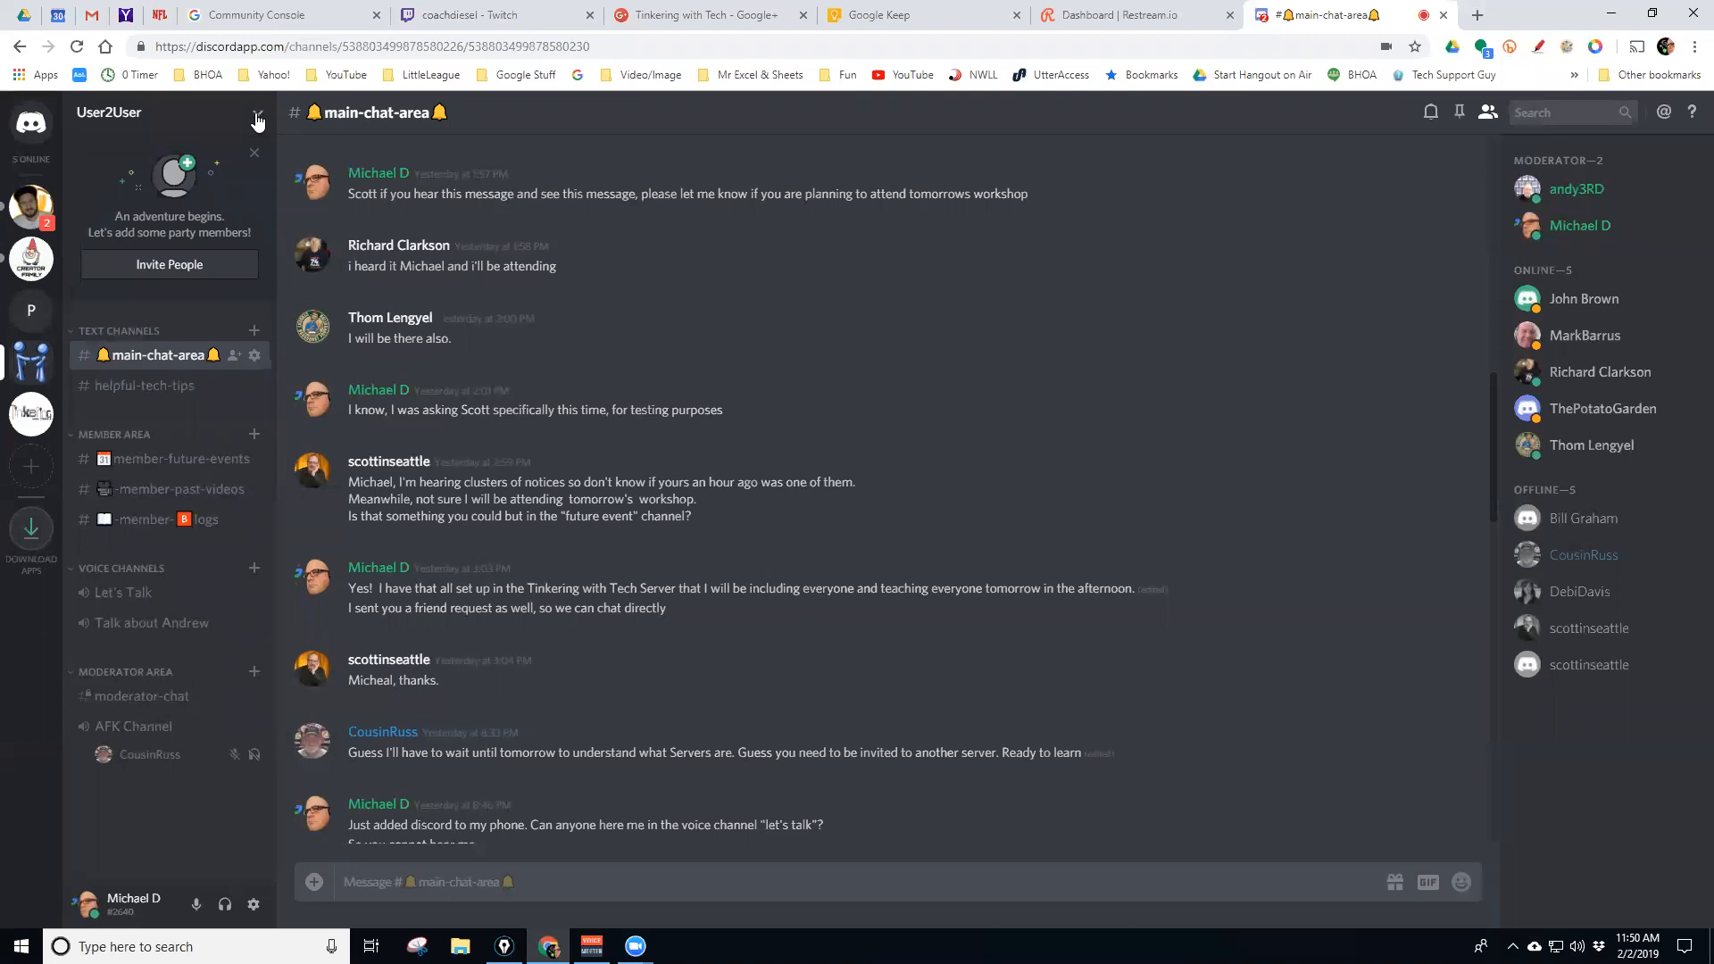
left_click(258, 116)
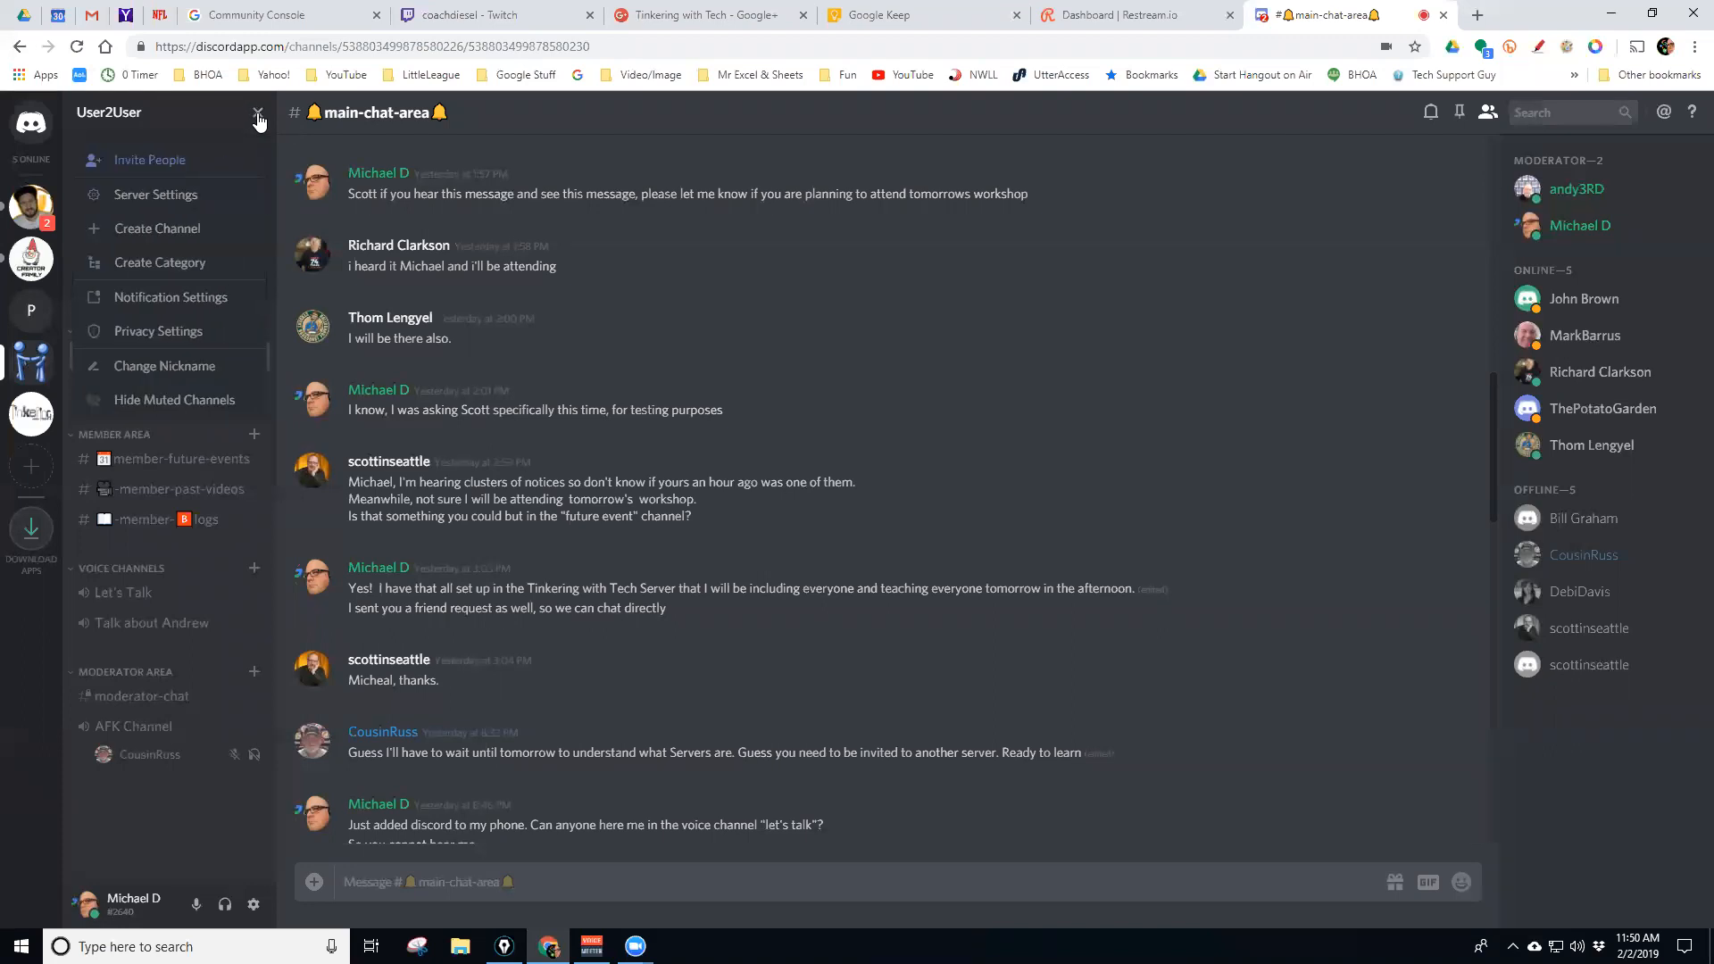
left_click(156, 195)
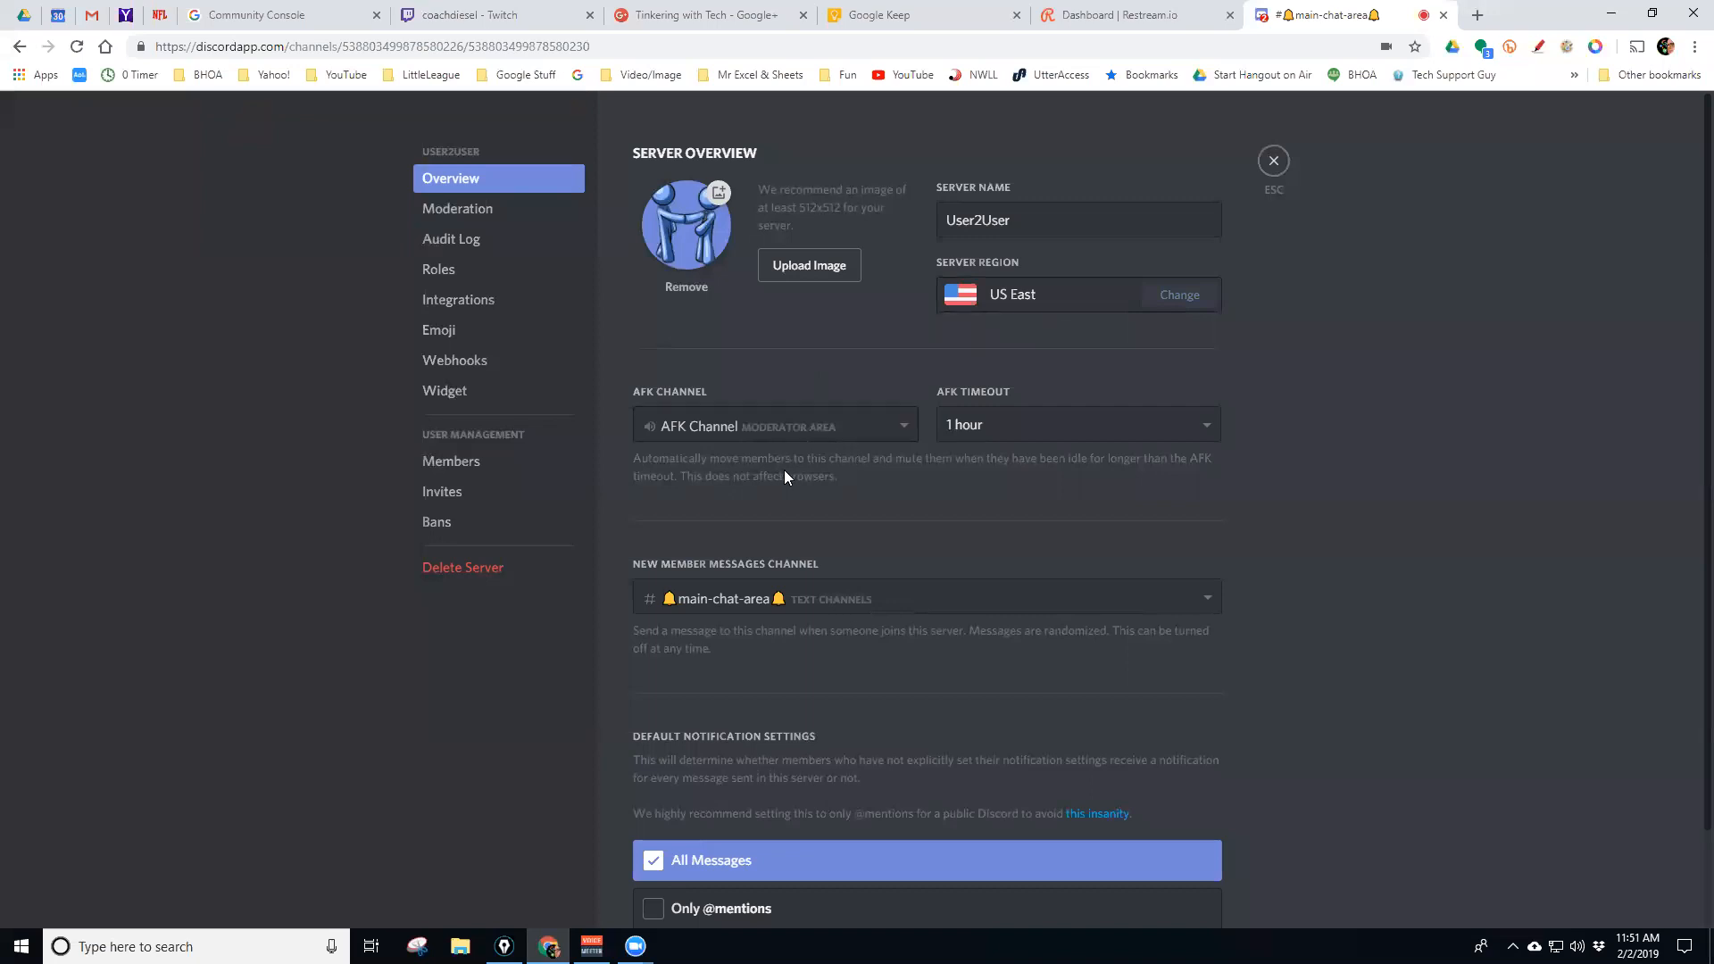
scroll(783, 470, "down", 1)
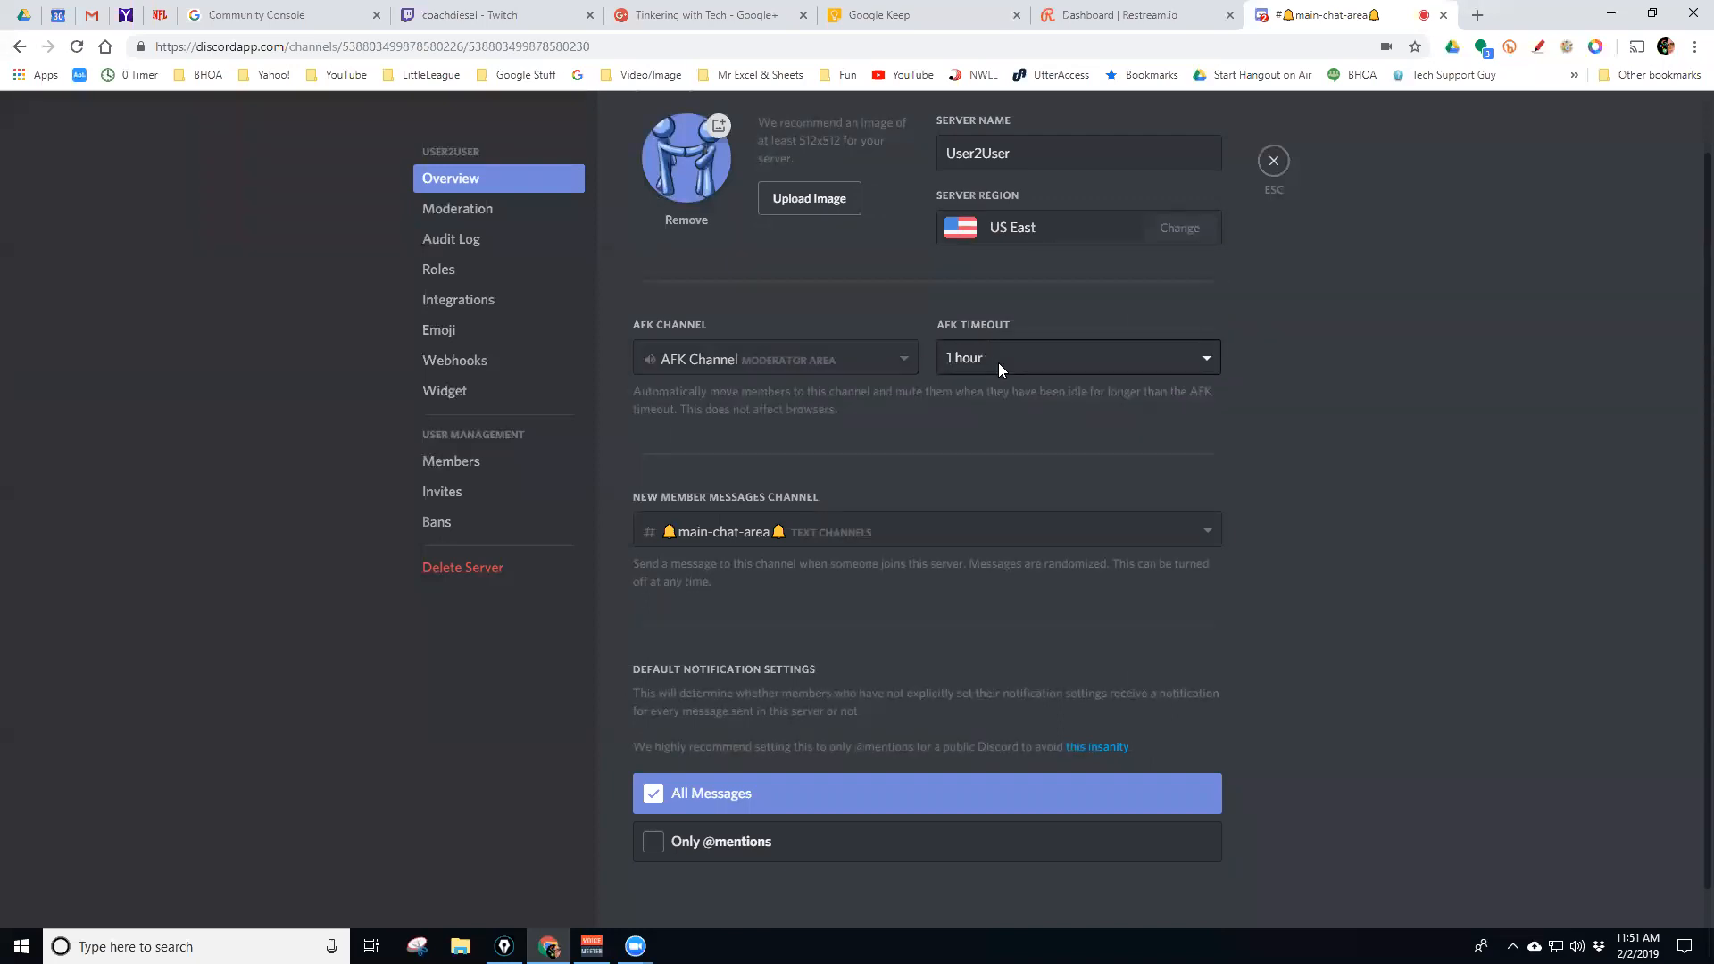
left_click(905, 360)
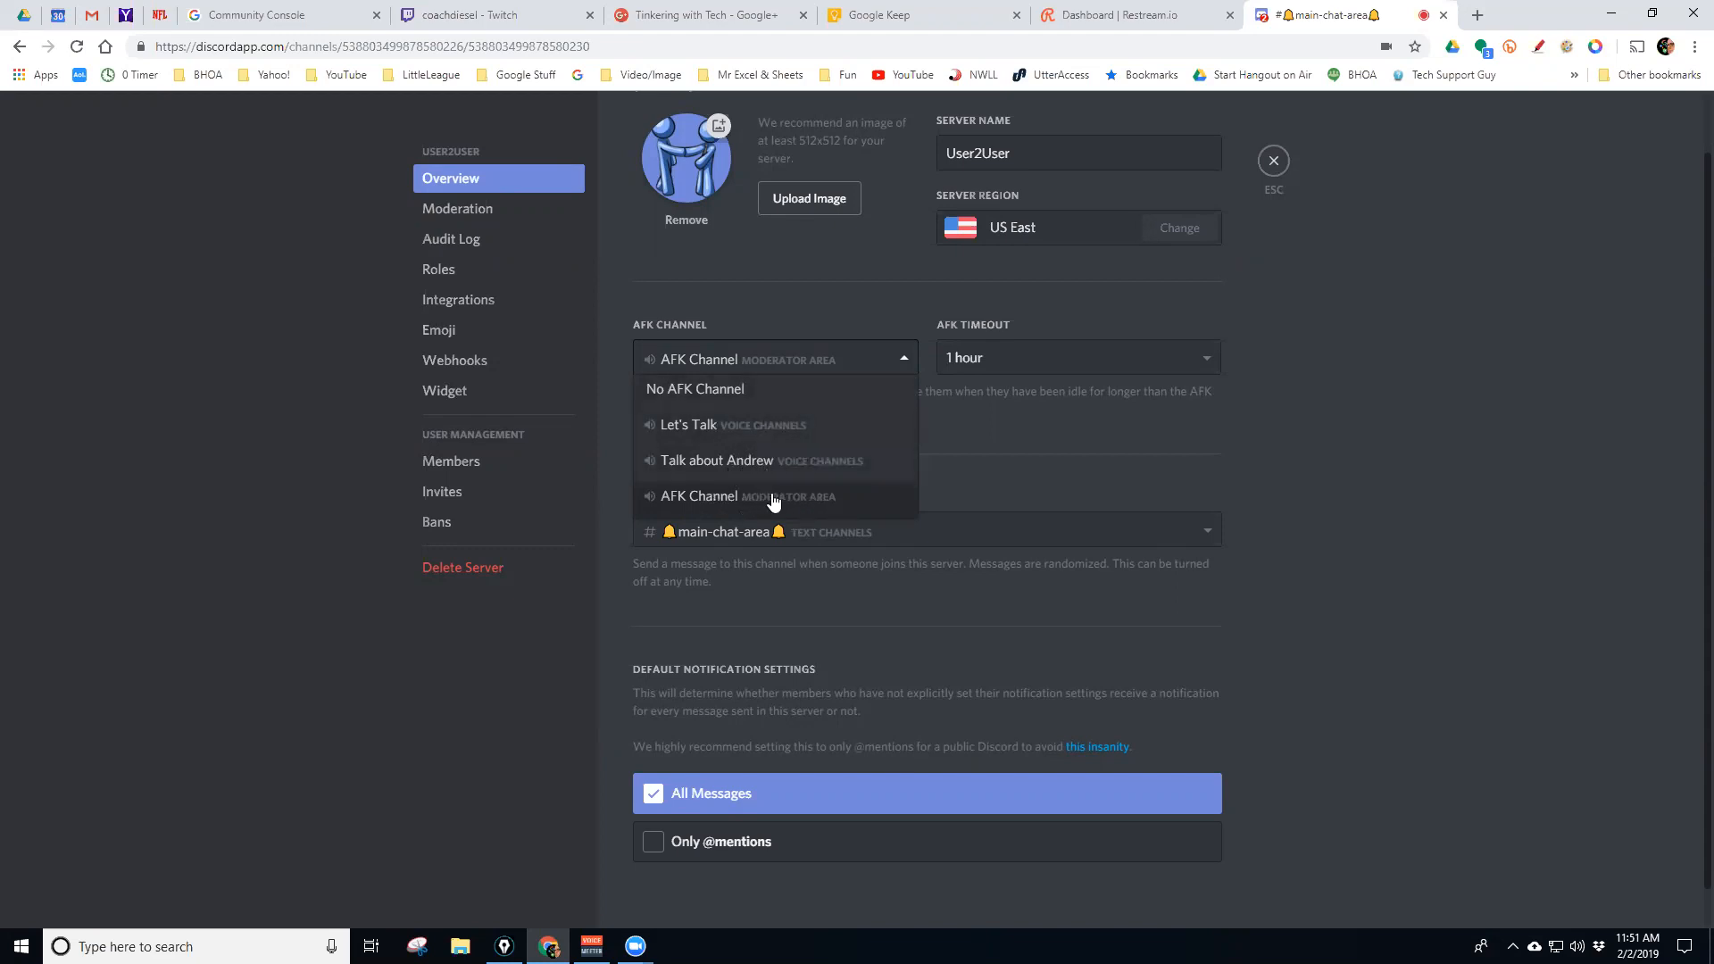
left_click(1288, 425)
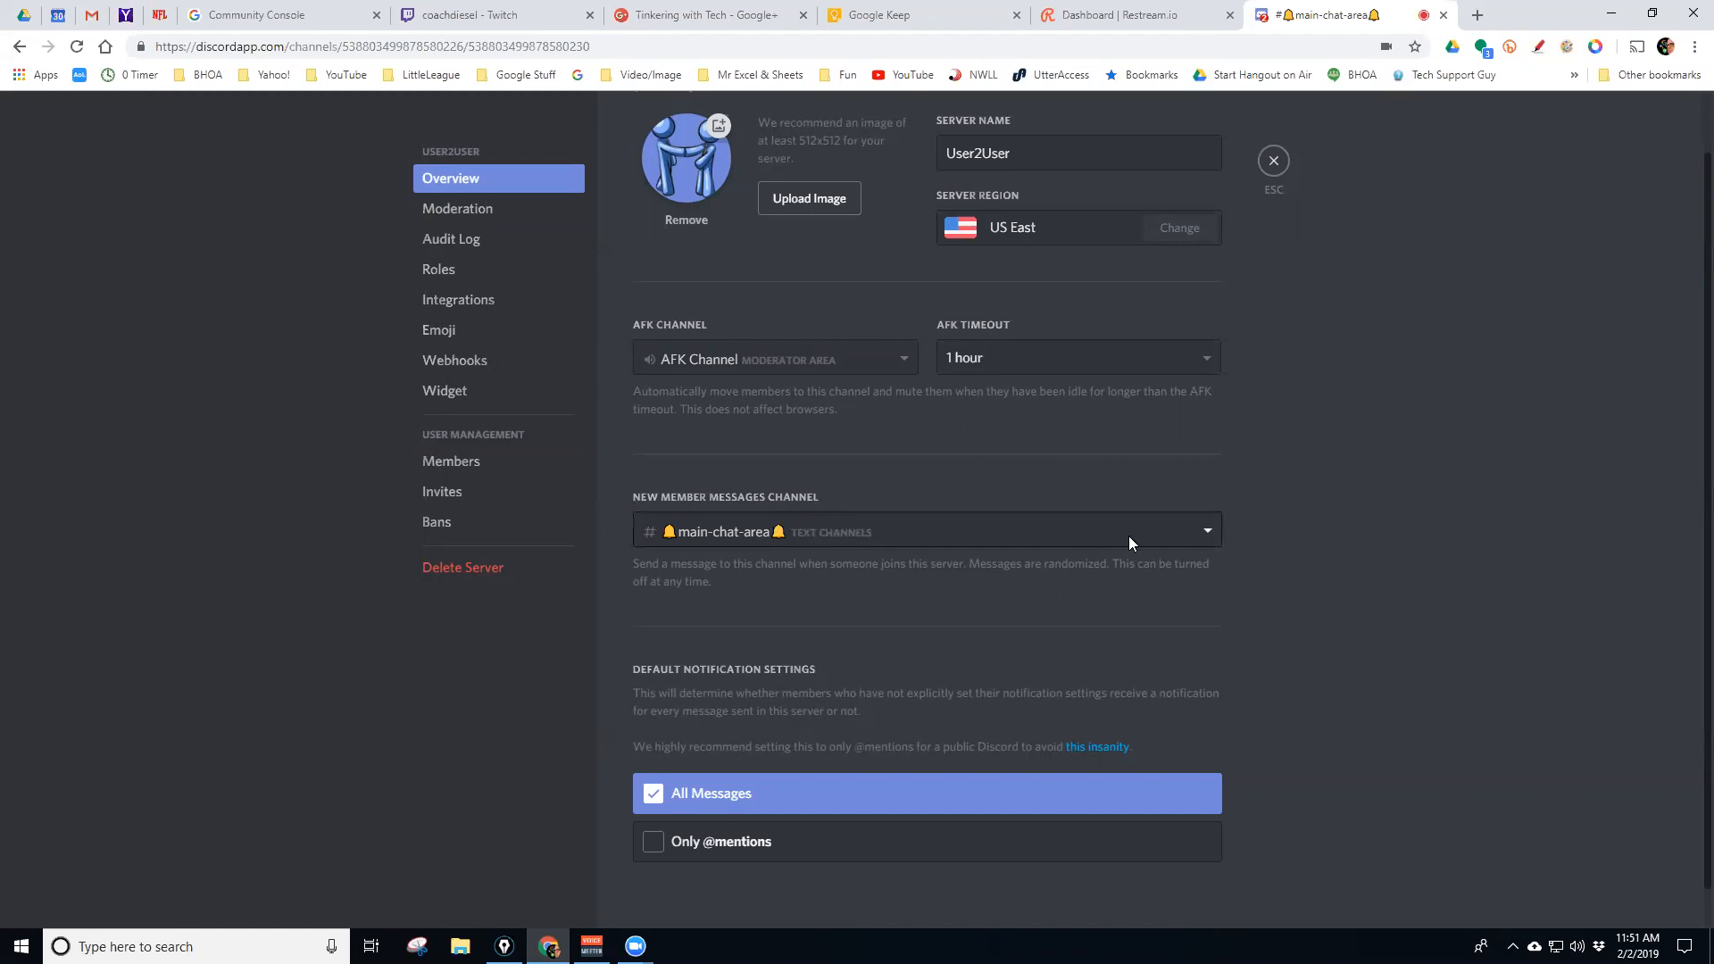
left_click(1207, 538)
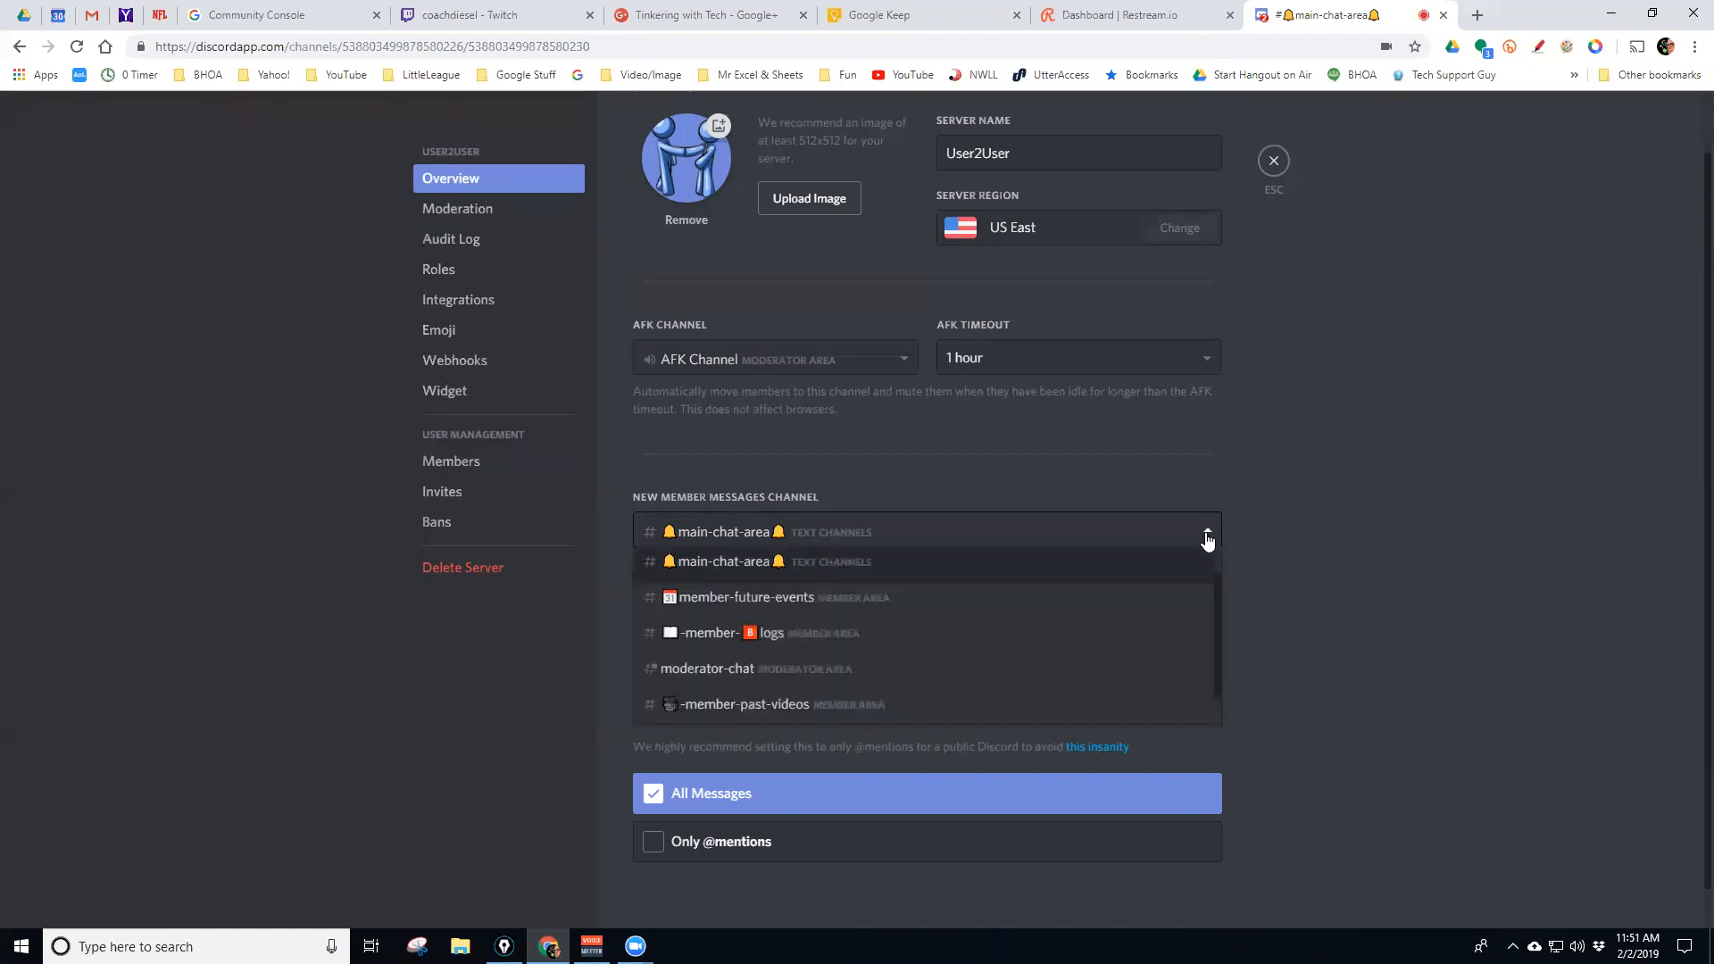
left_click(1257, 522)
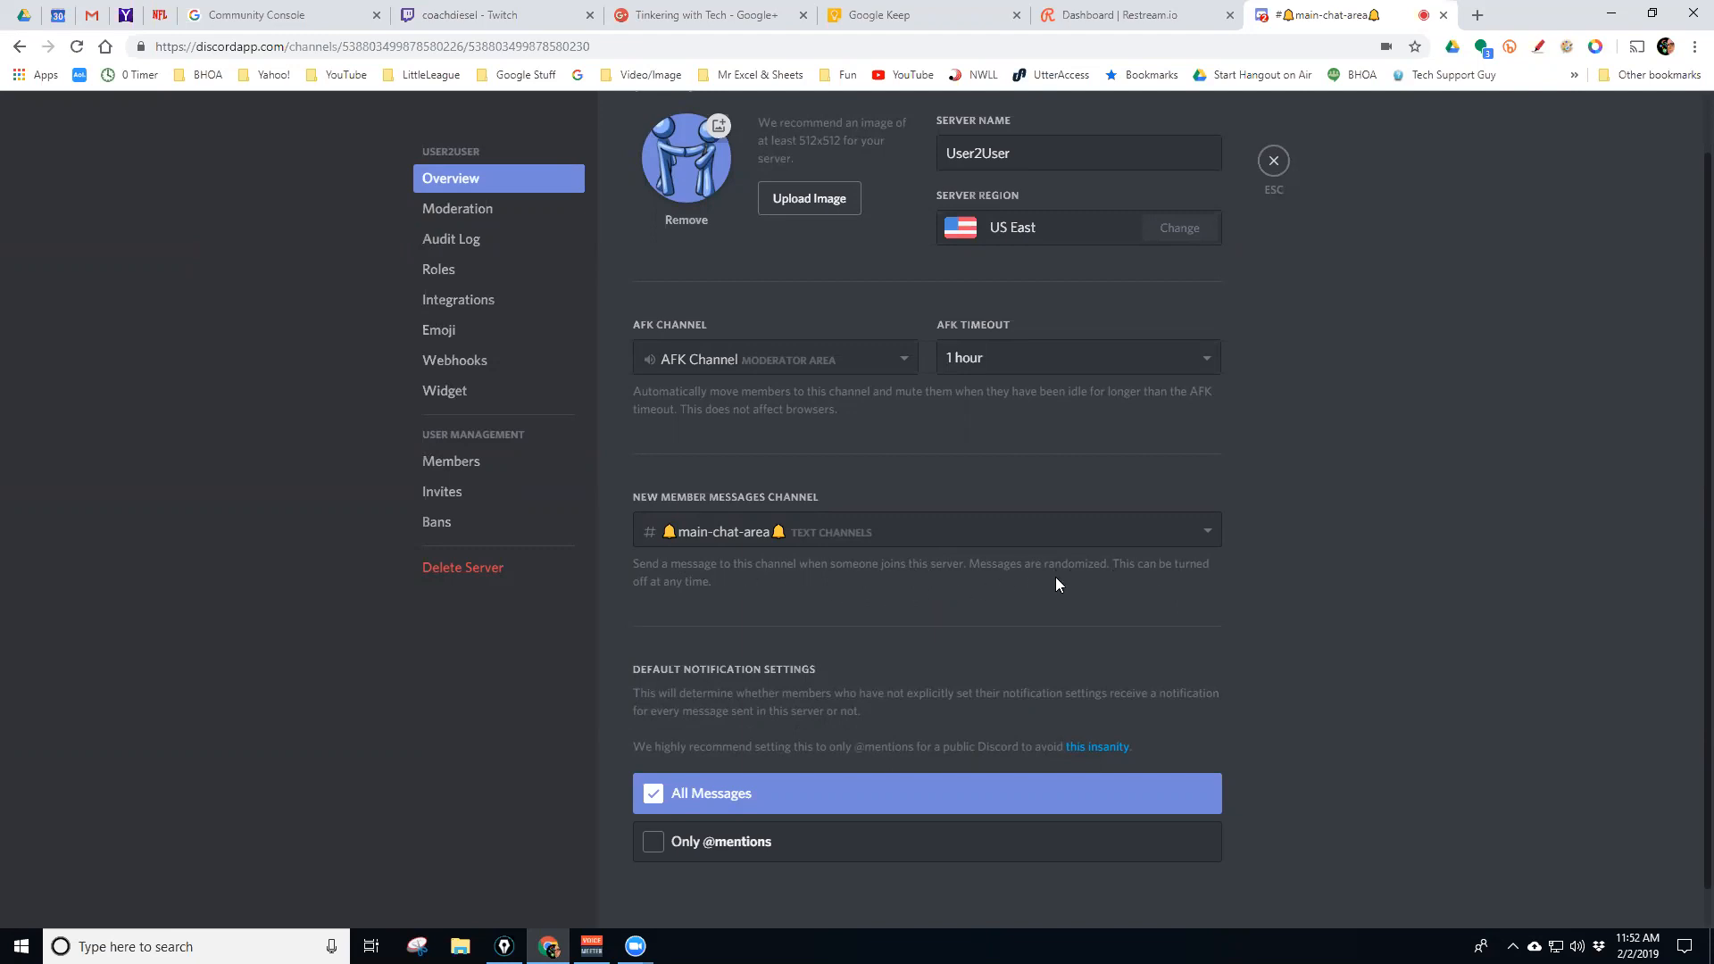
scroll(1257, 597, "down", 1)
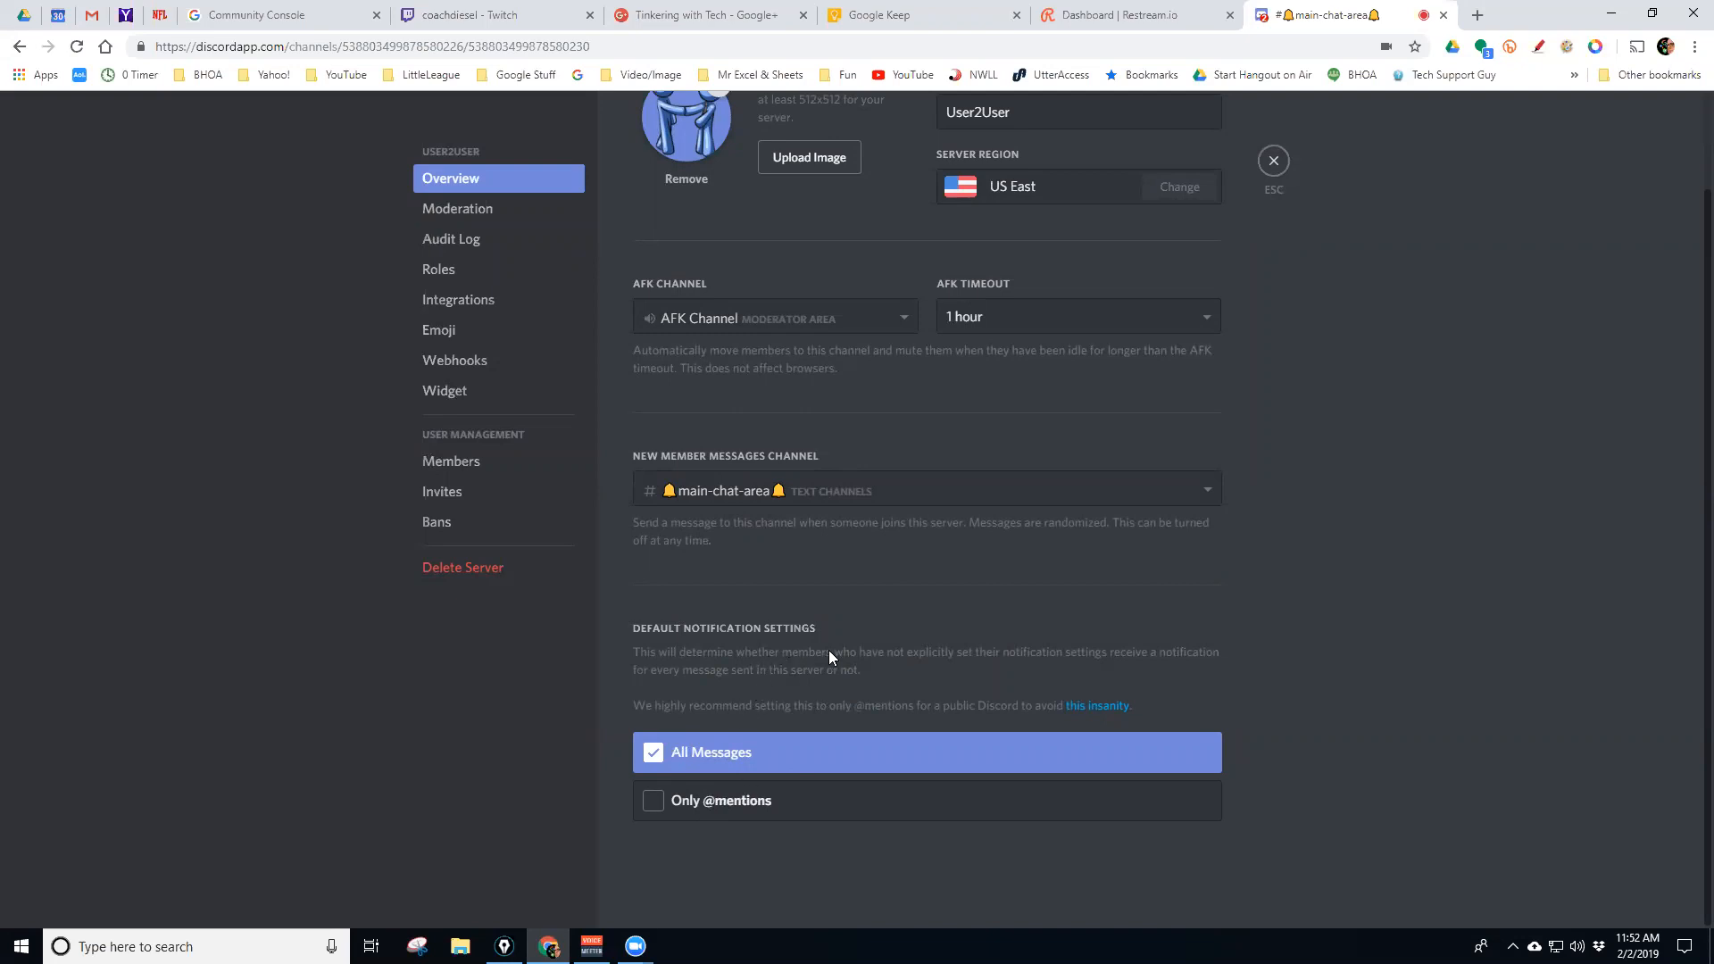
scroll(827, 654, "up", 2)
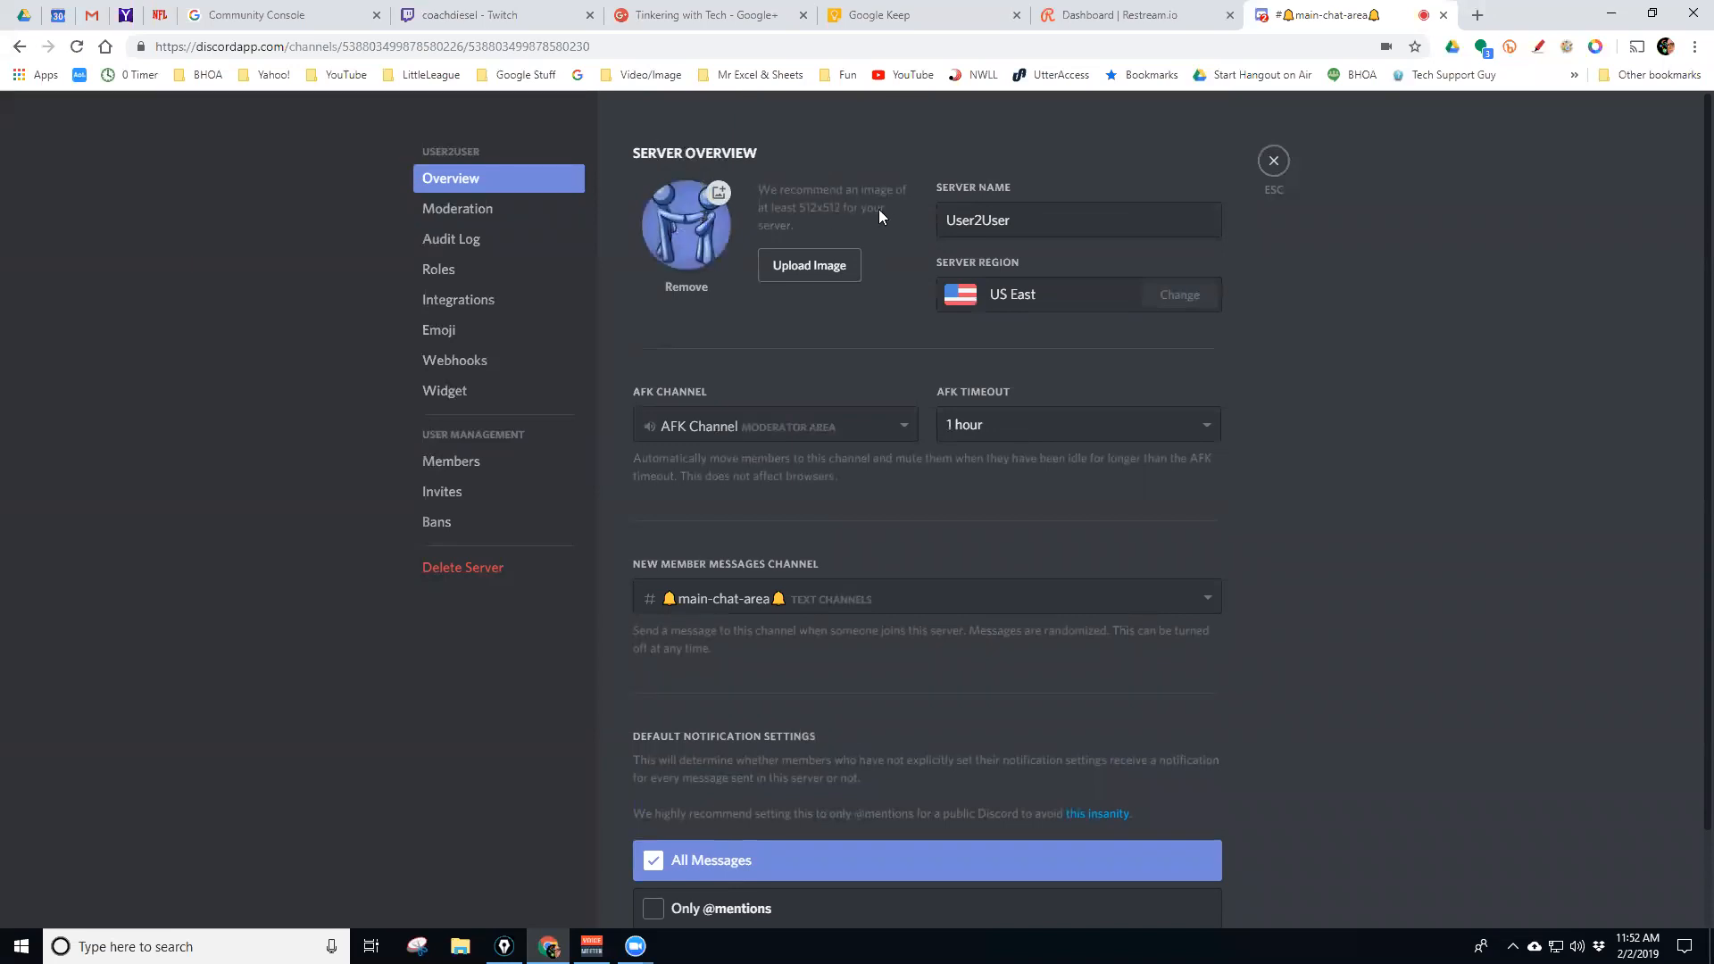
Look through the Moderation settings, then switch to the Audit Log page
left_click(489, 211)
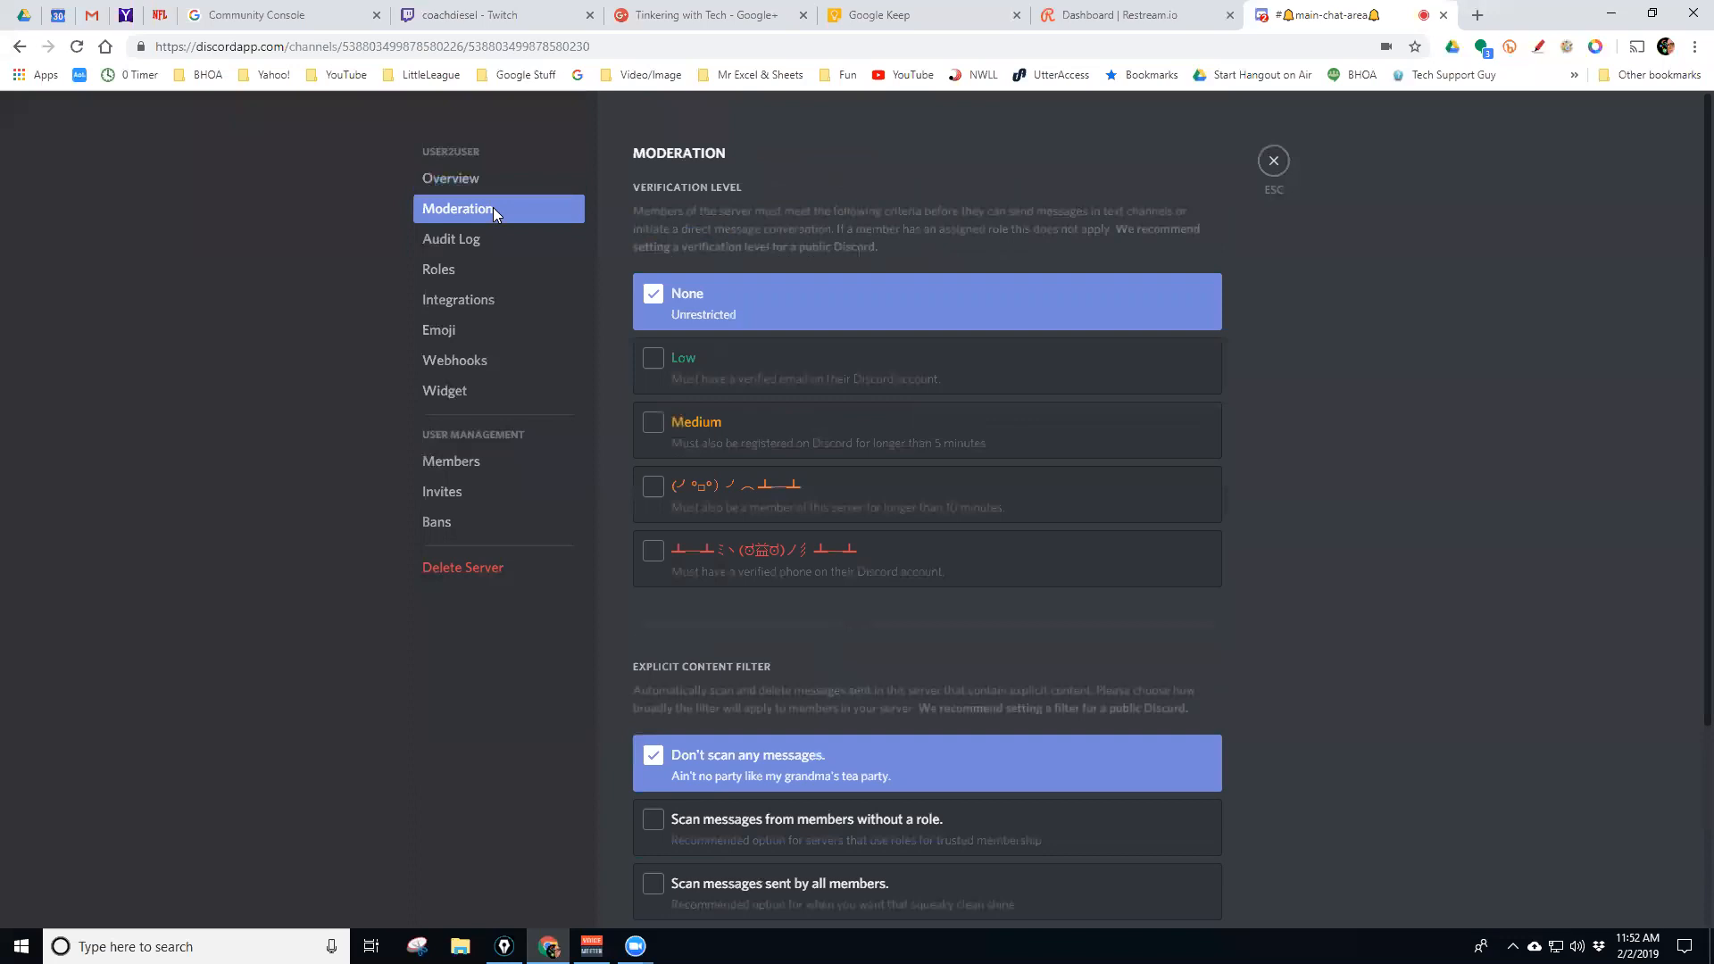
scroll(782, 491, "down", 2)
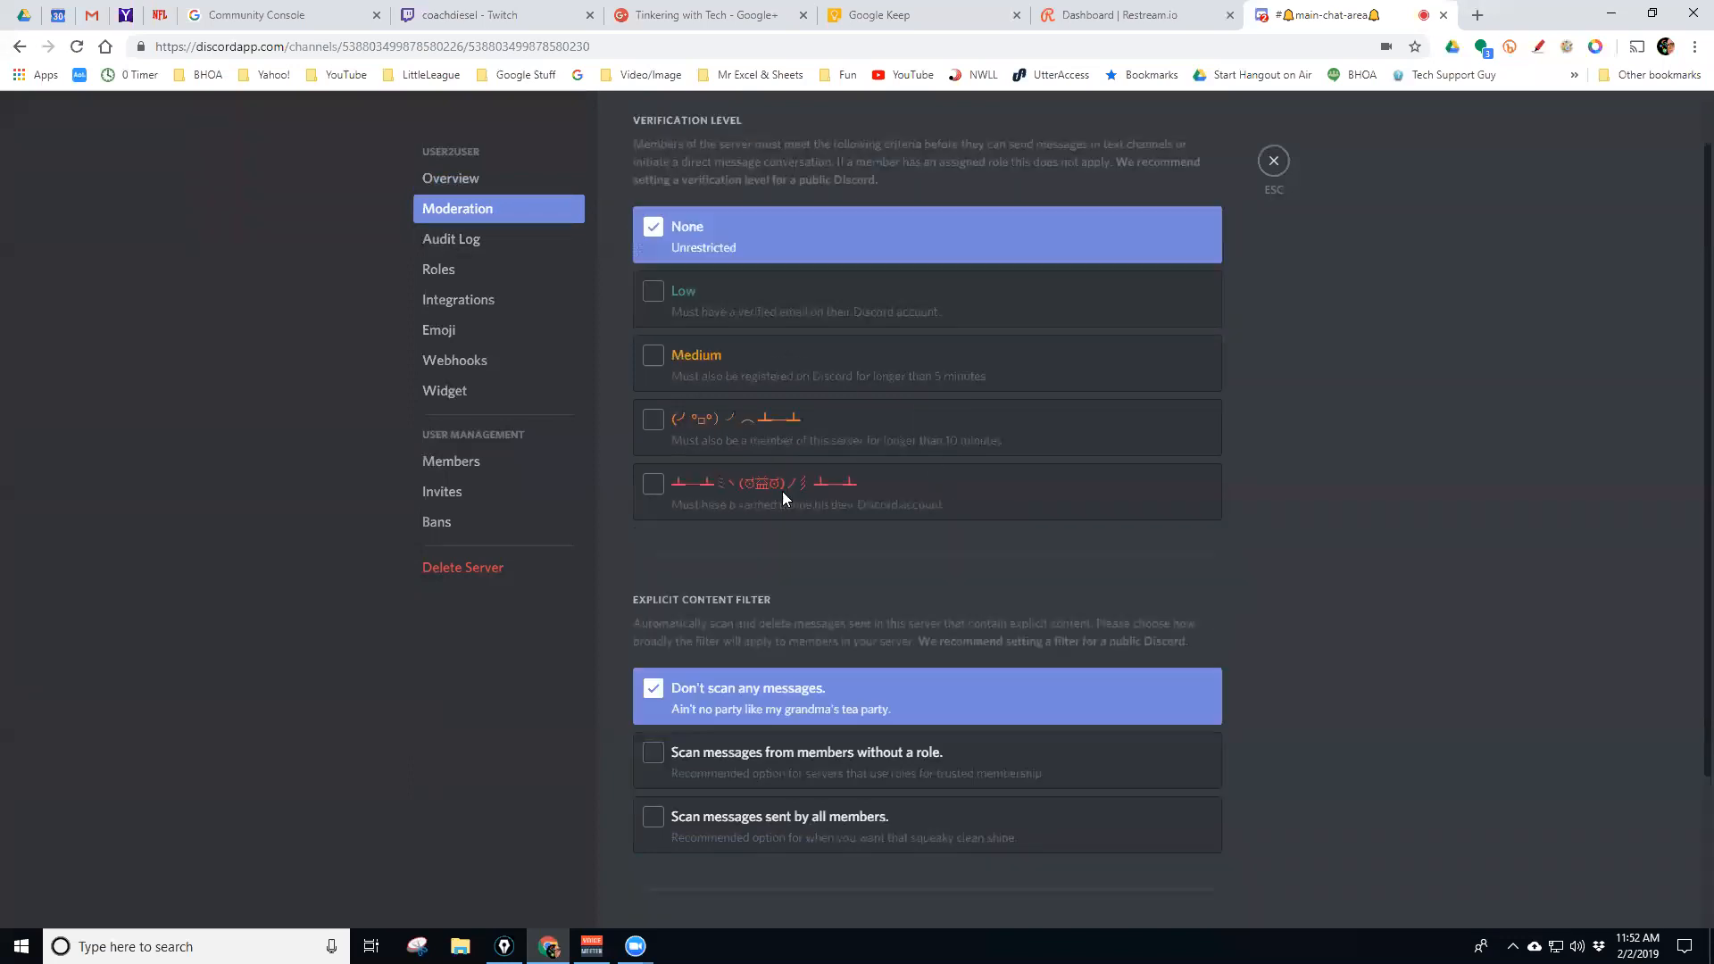
scroll(794, 500, "down", 1)
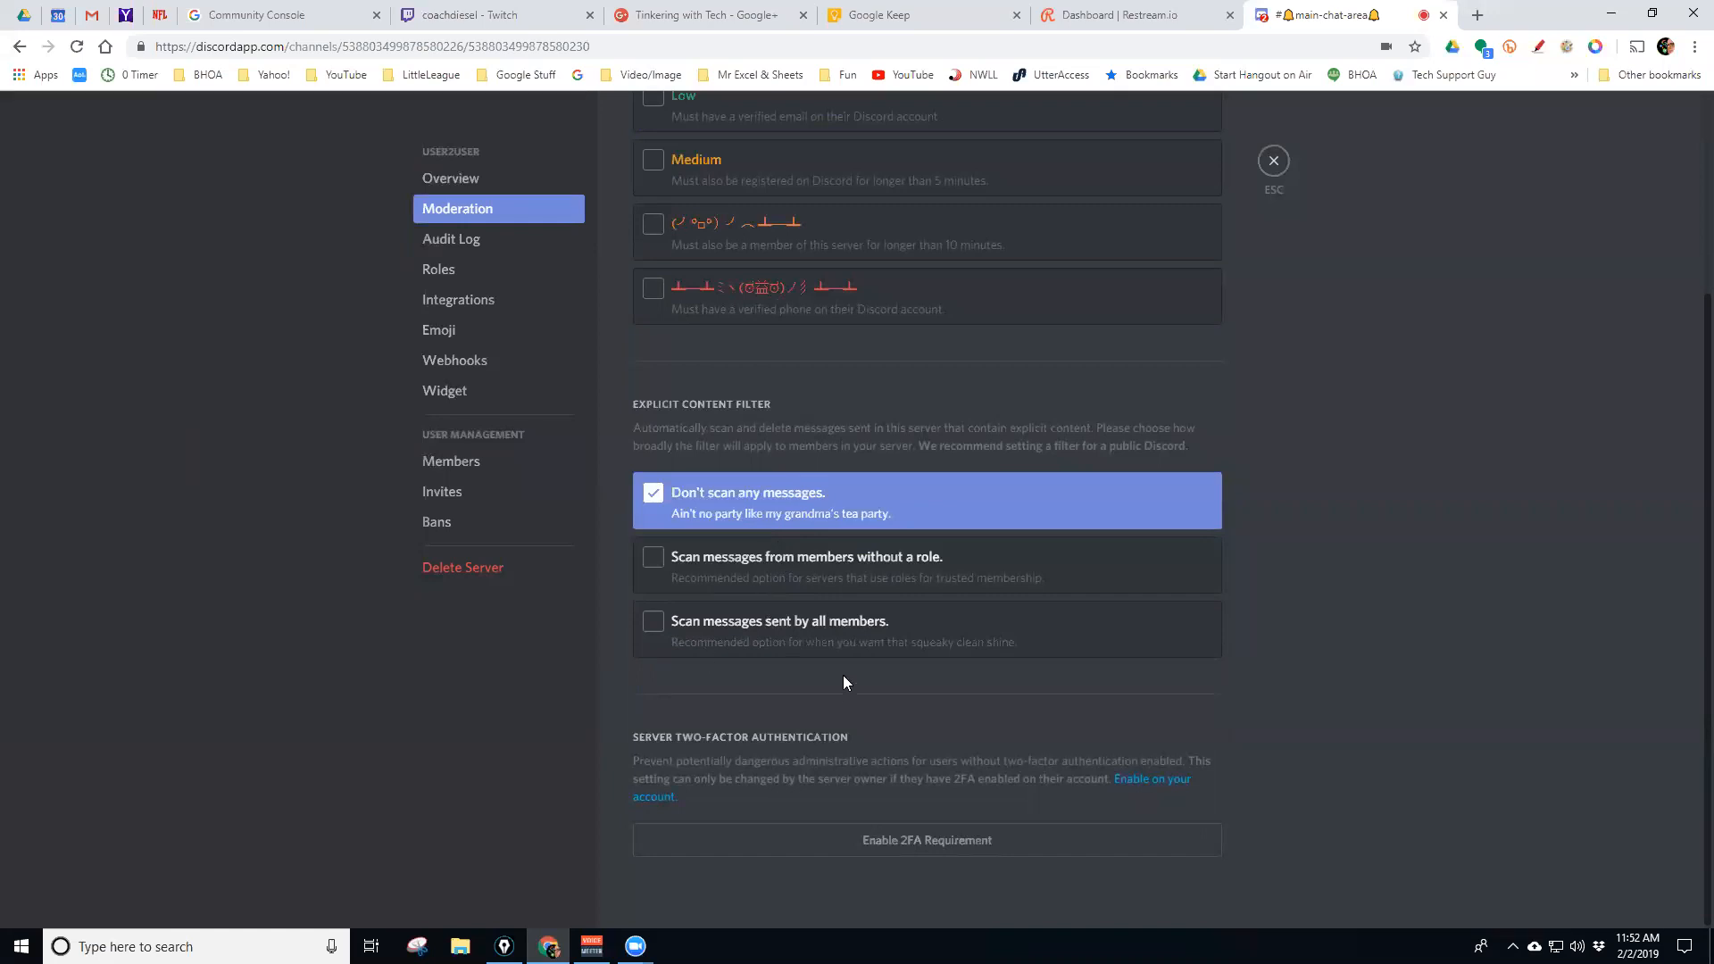
scroll(773, 707, "up", 3)
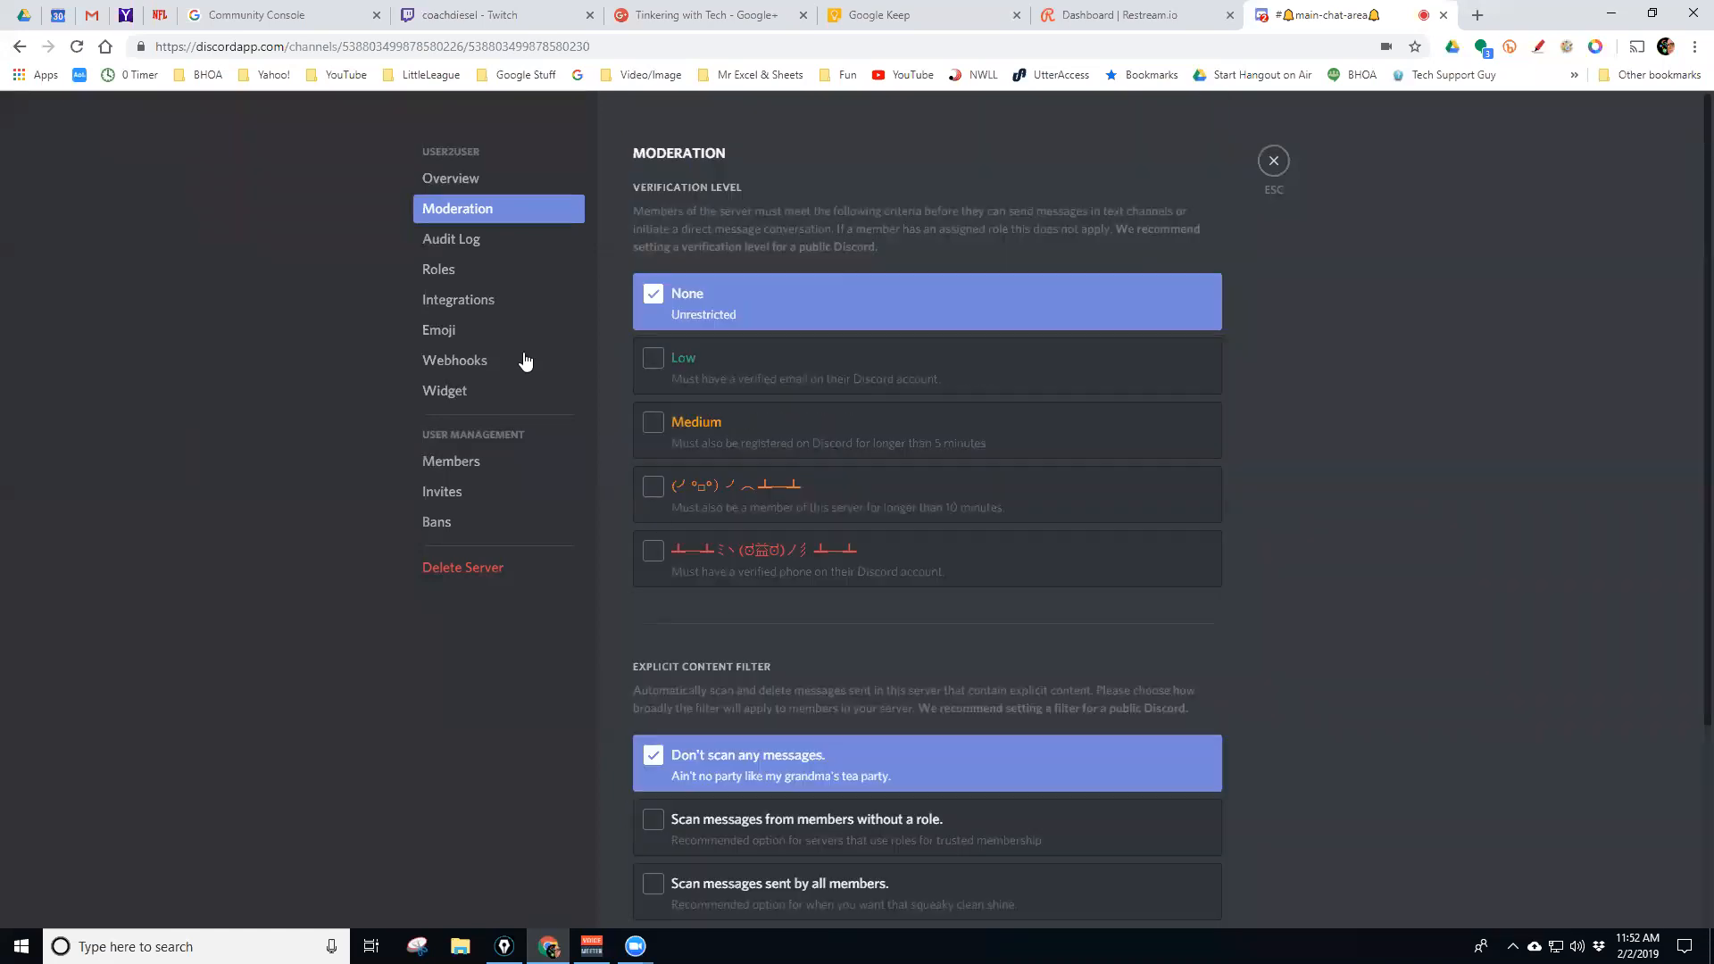
left_click(451, 239)
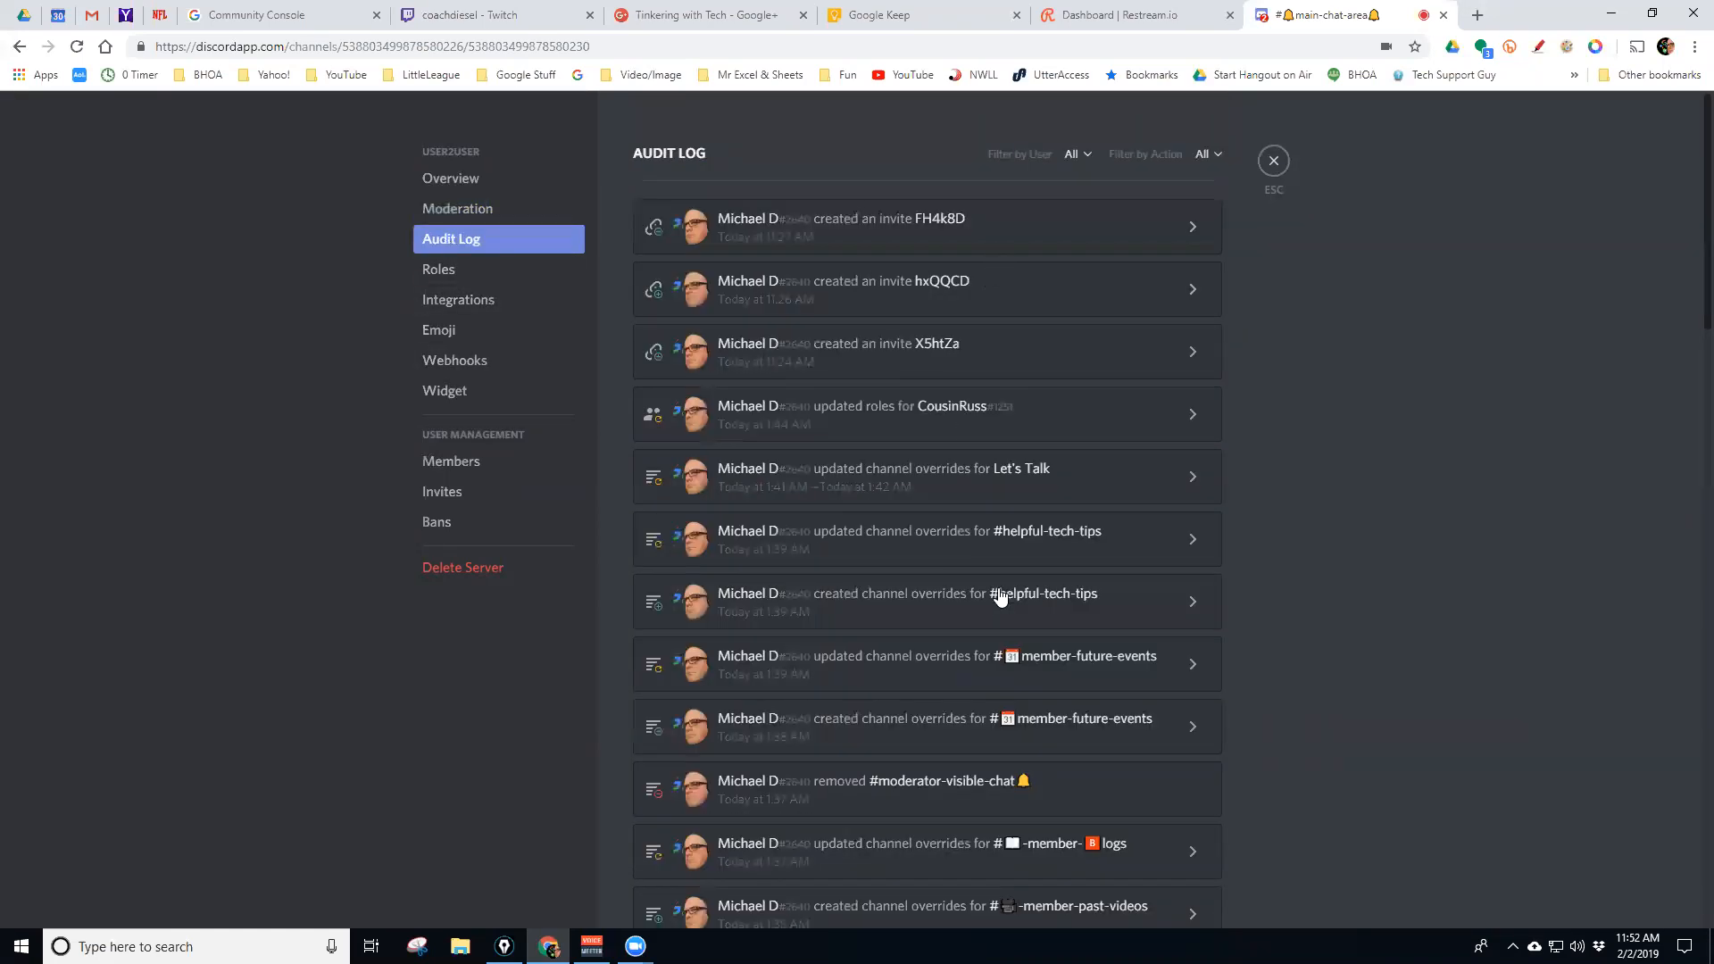
Scroll the audit log entries, then go to the Roles page
scroll(861, 465, "down", 6)
scroll(853, 470, "down", 3)
scroll(848, 467, "up", 10)
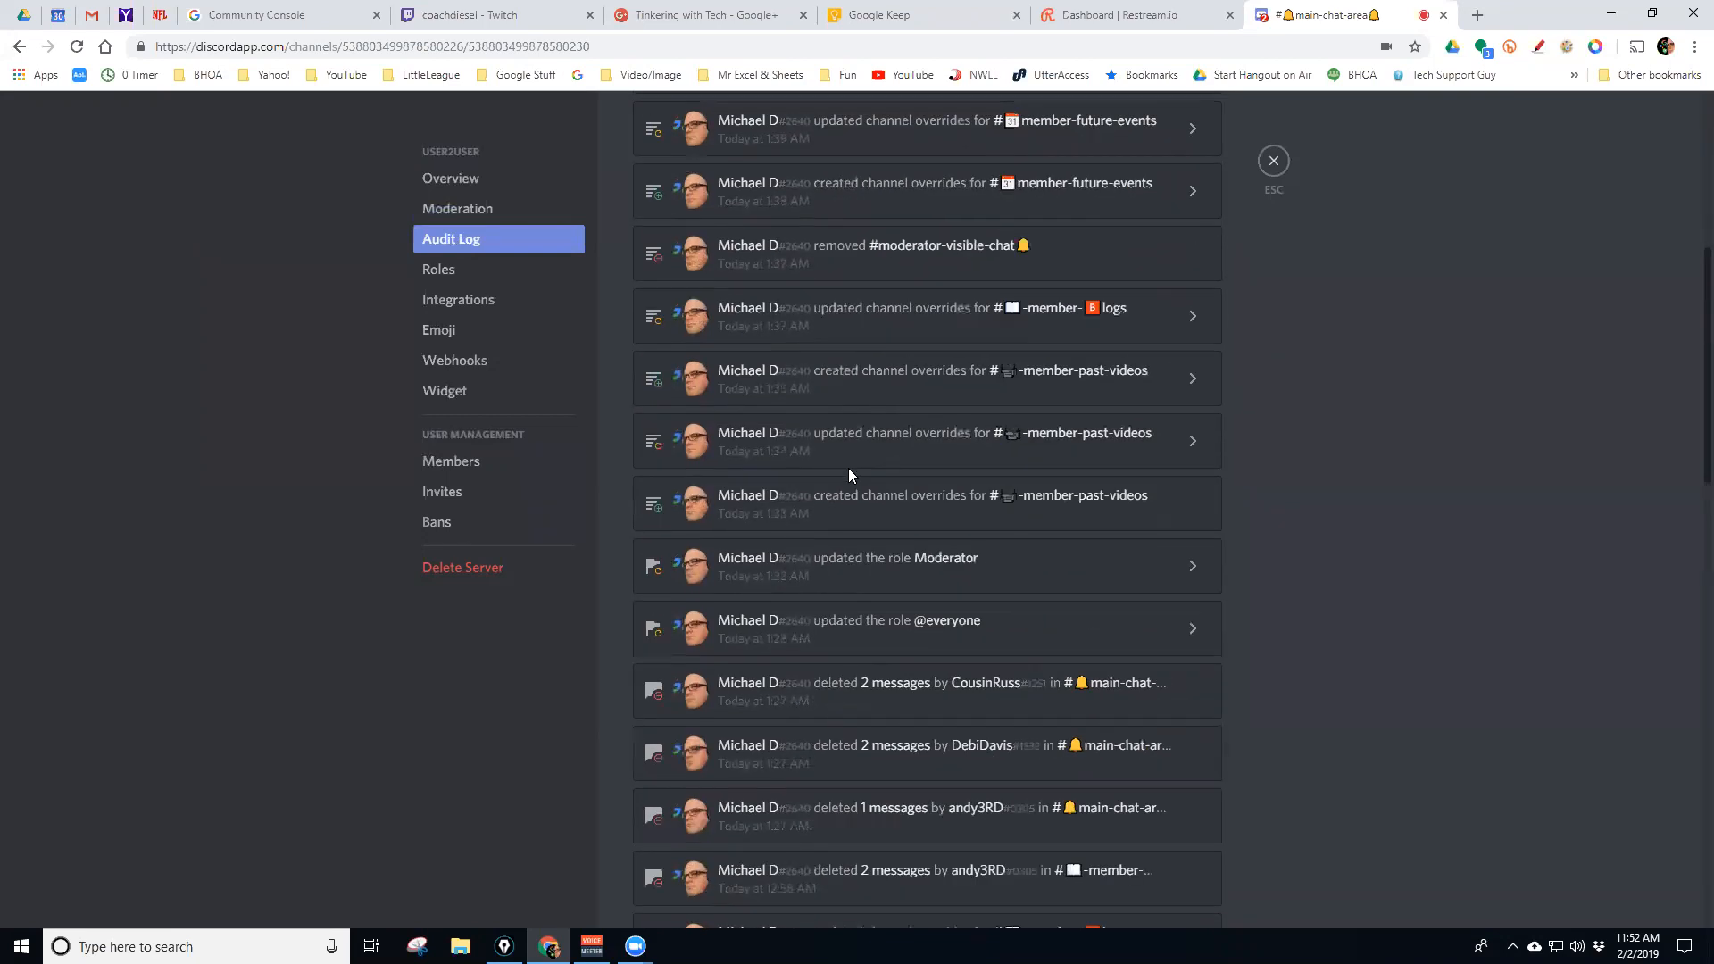
left_click(446, 272)
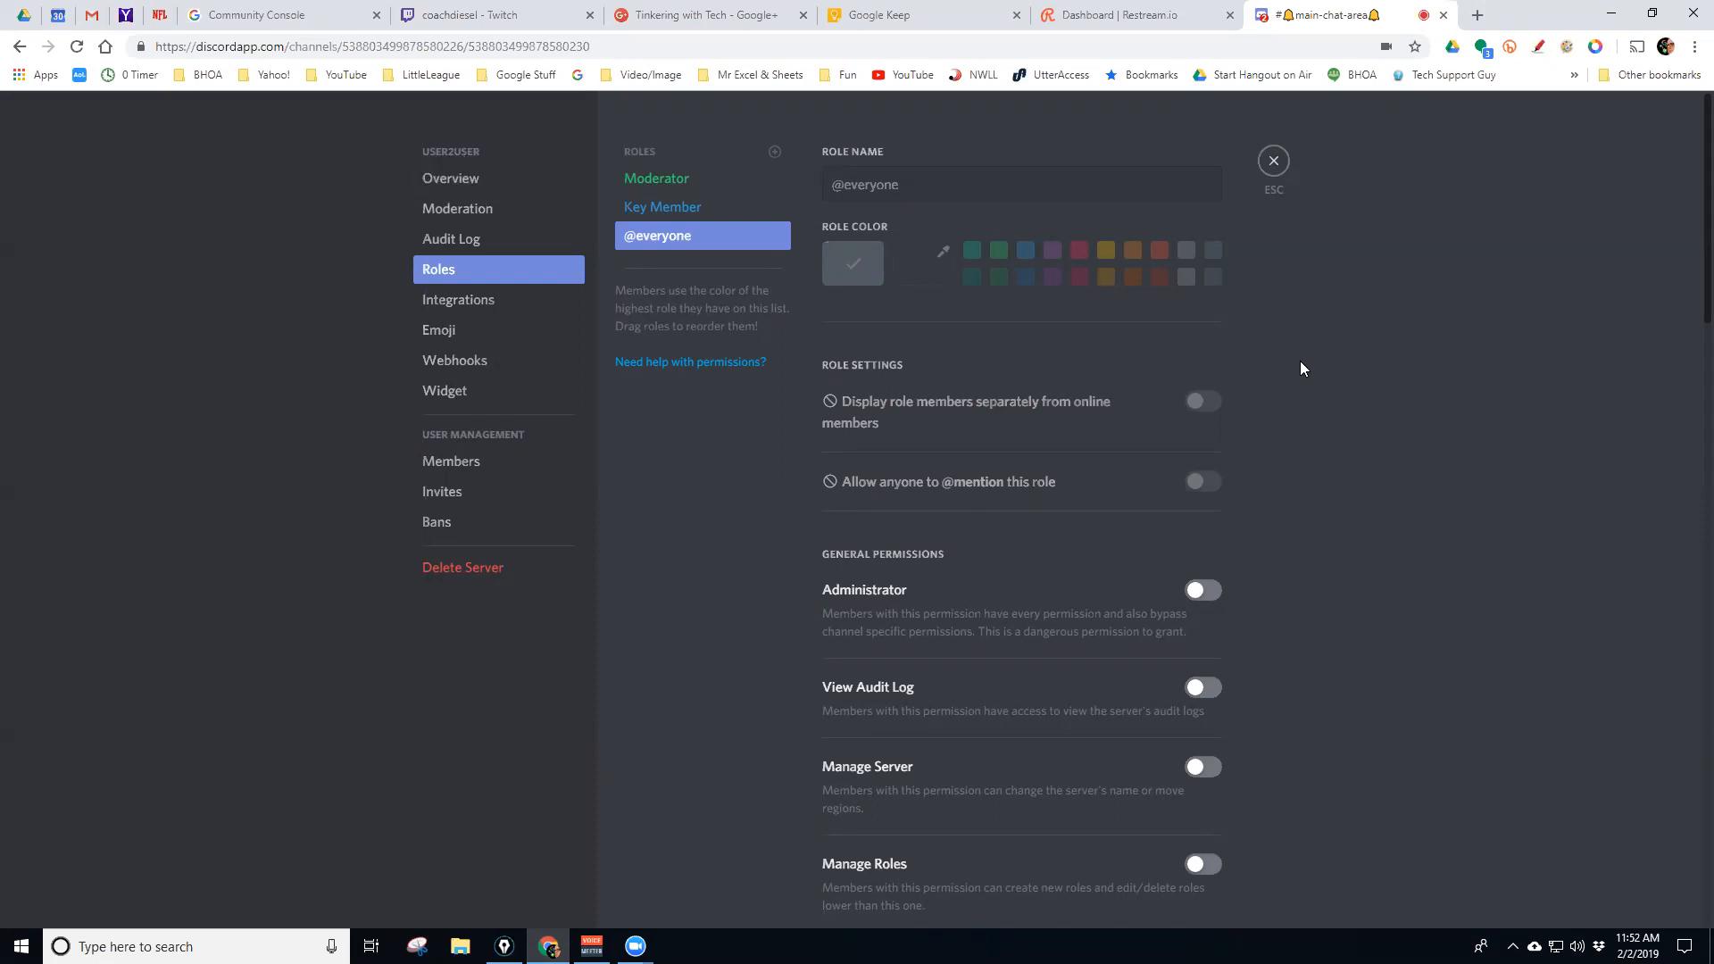
scroll(1299, 361, "down", 2)
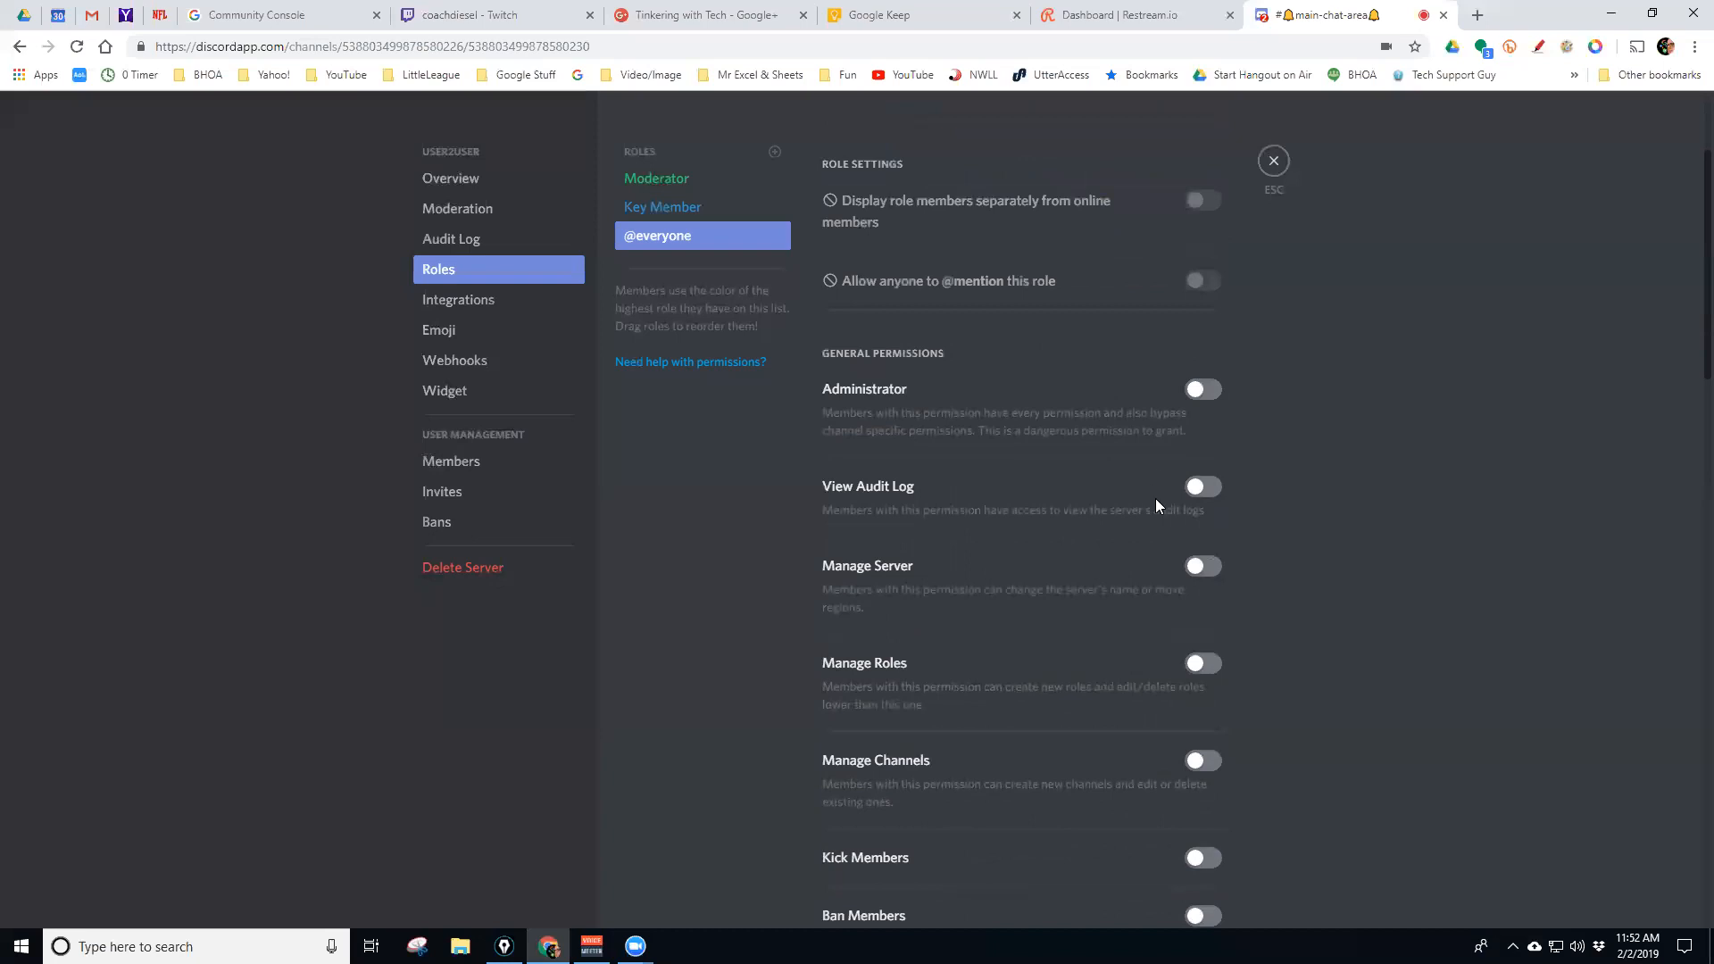
scroll(1178, 496, "down", 4)
scroll(1187, 518, "down", 1)
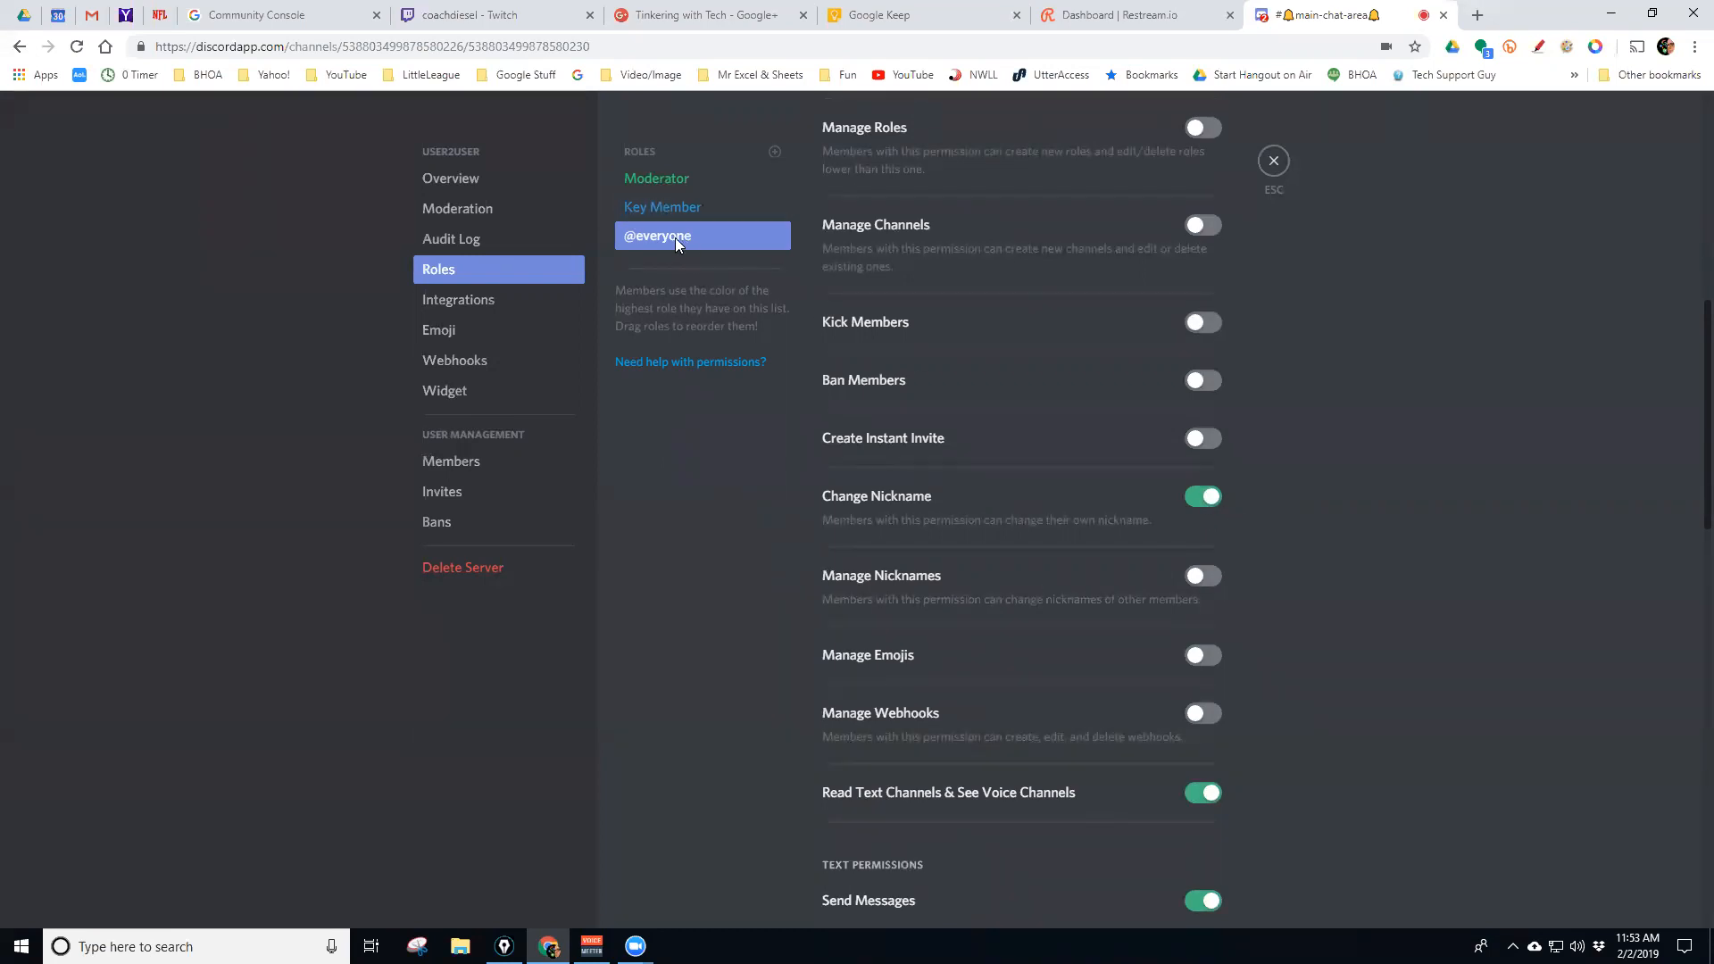
left_click(698, 177)
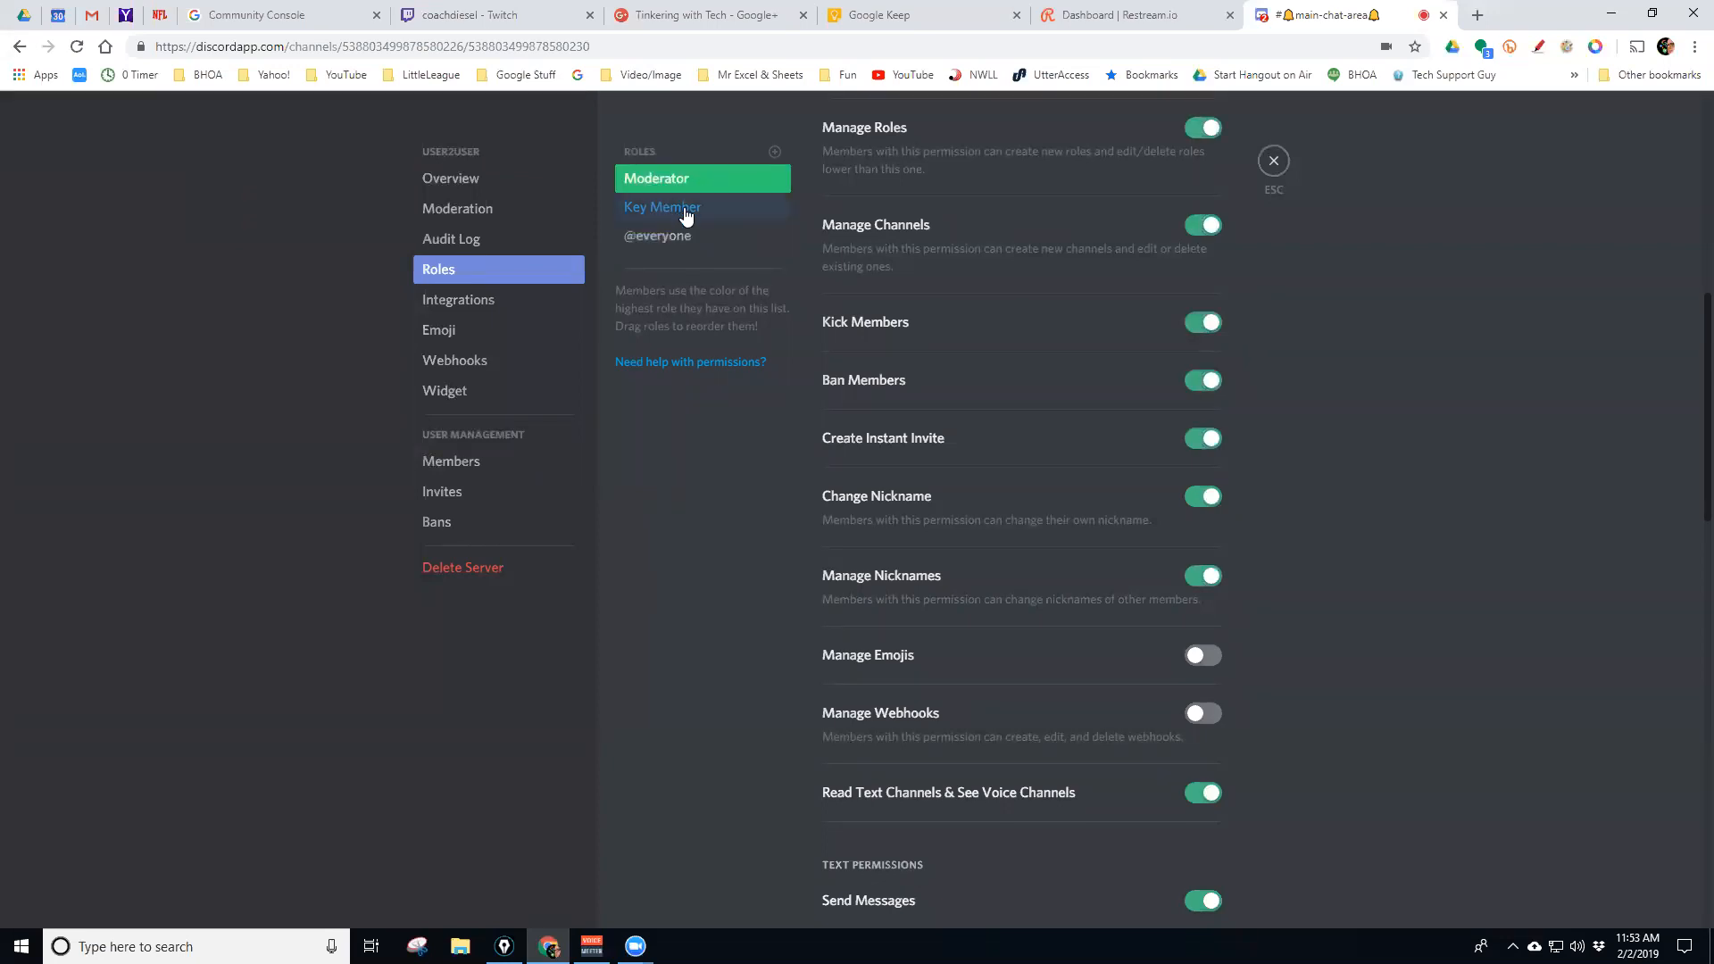
left_click(686, 210)
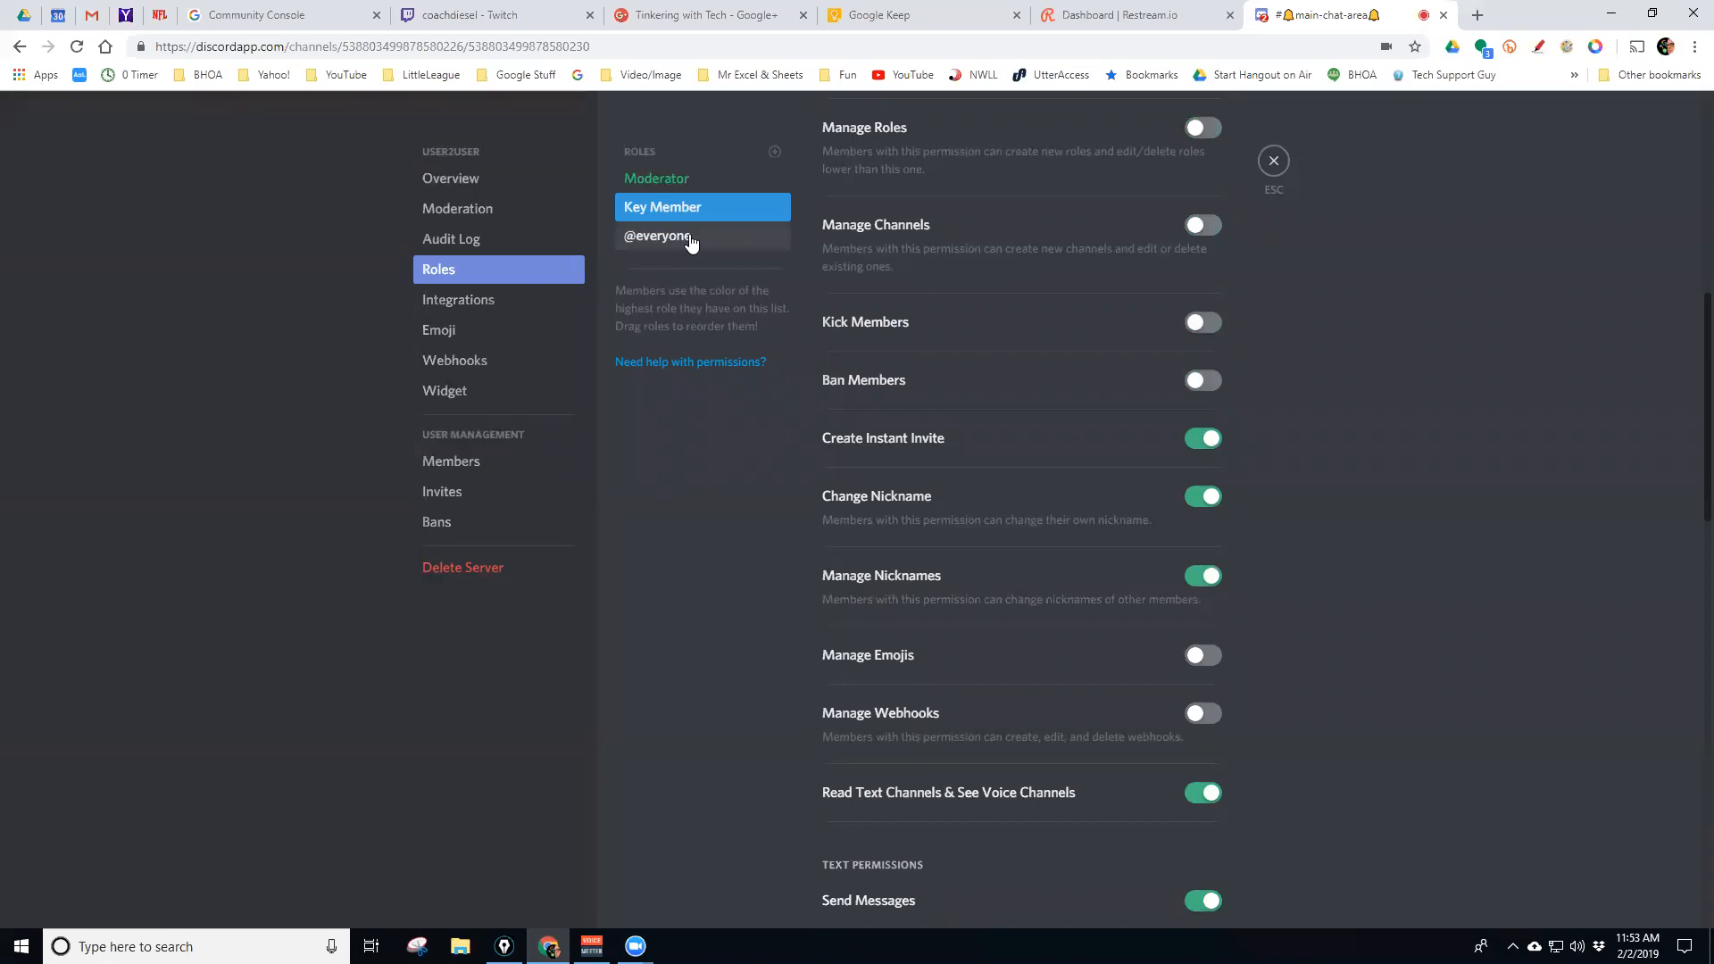
left_click(690, 236)
left_click(696, 205)
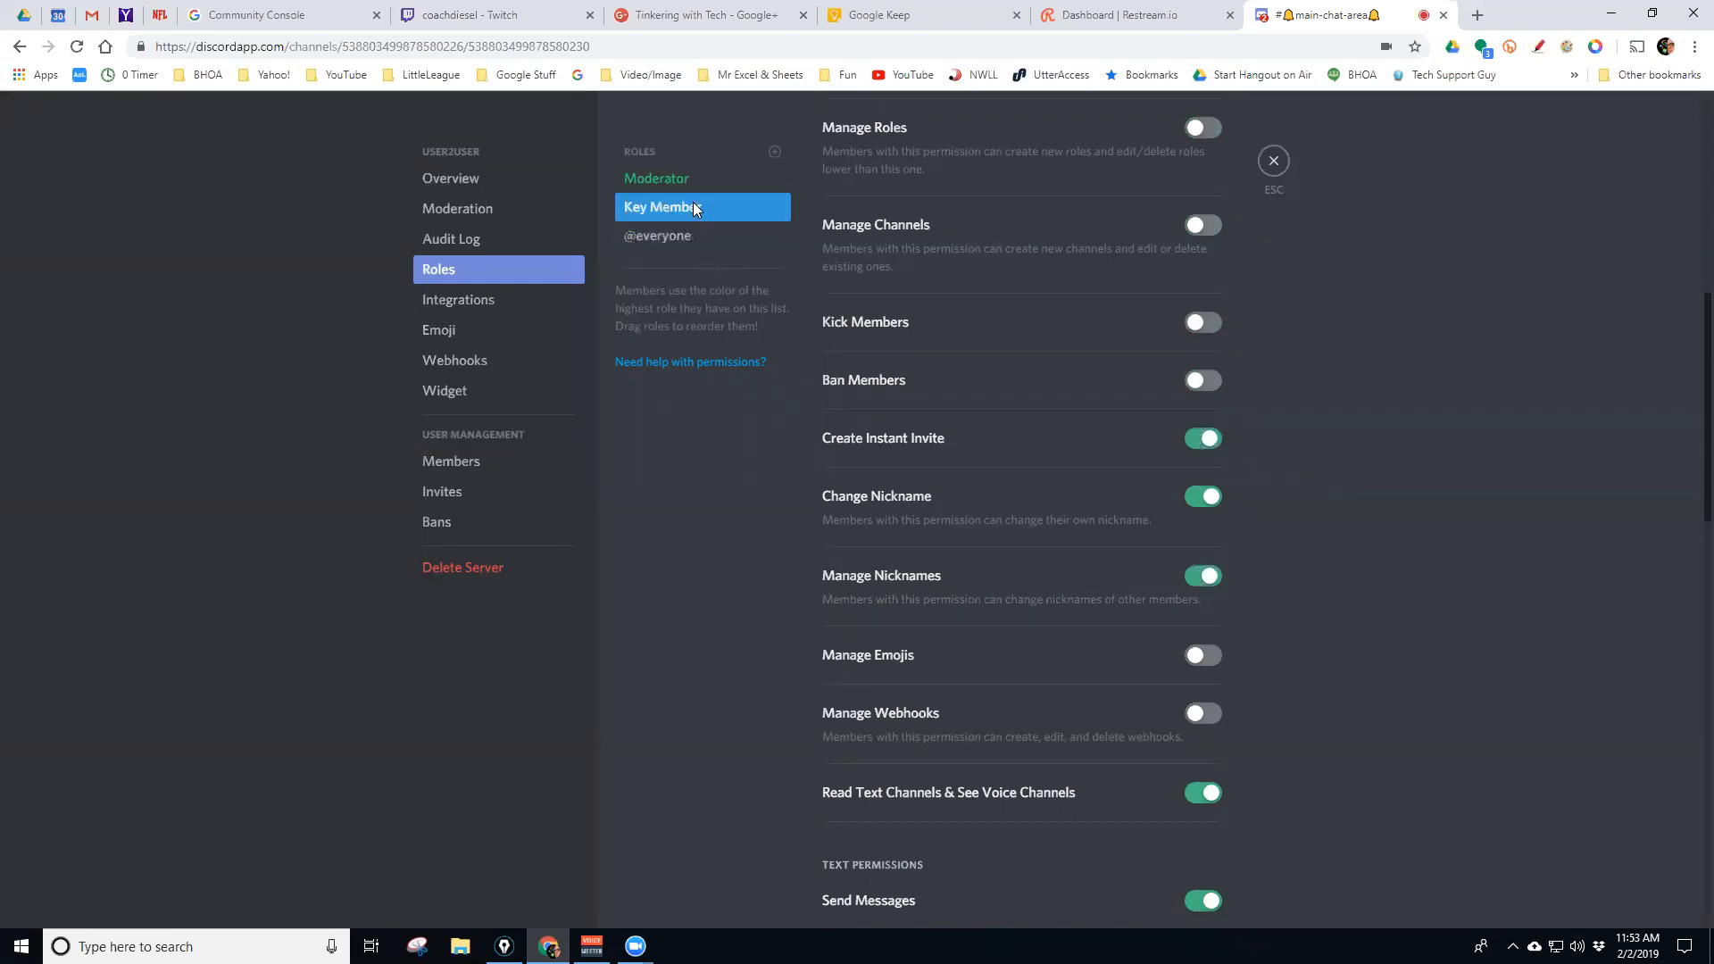
left_click(697, 181)
left_click(697, 213)
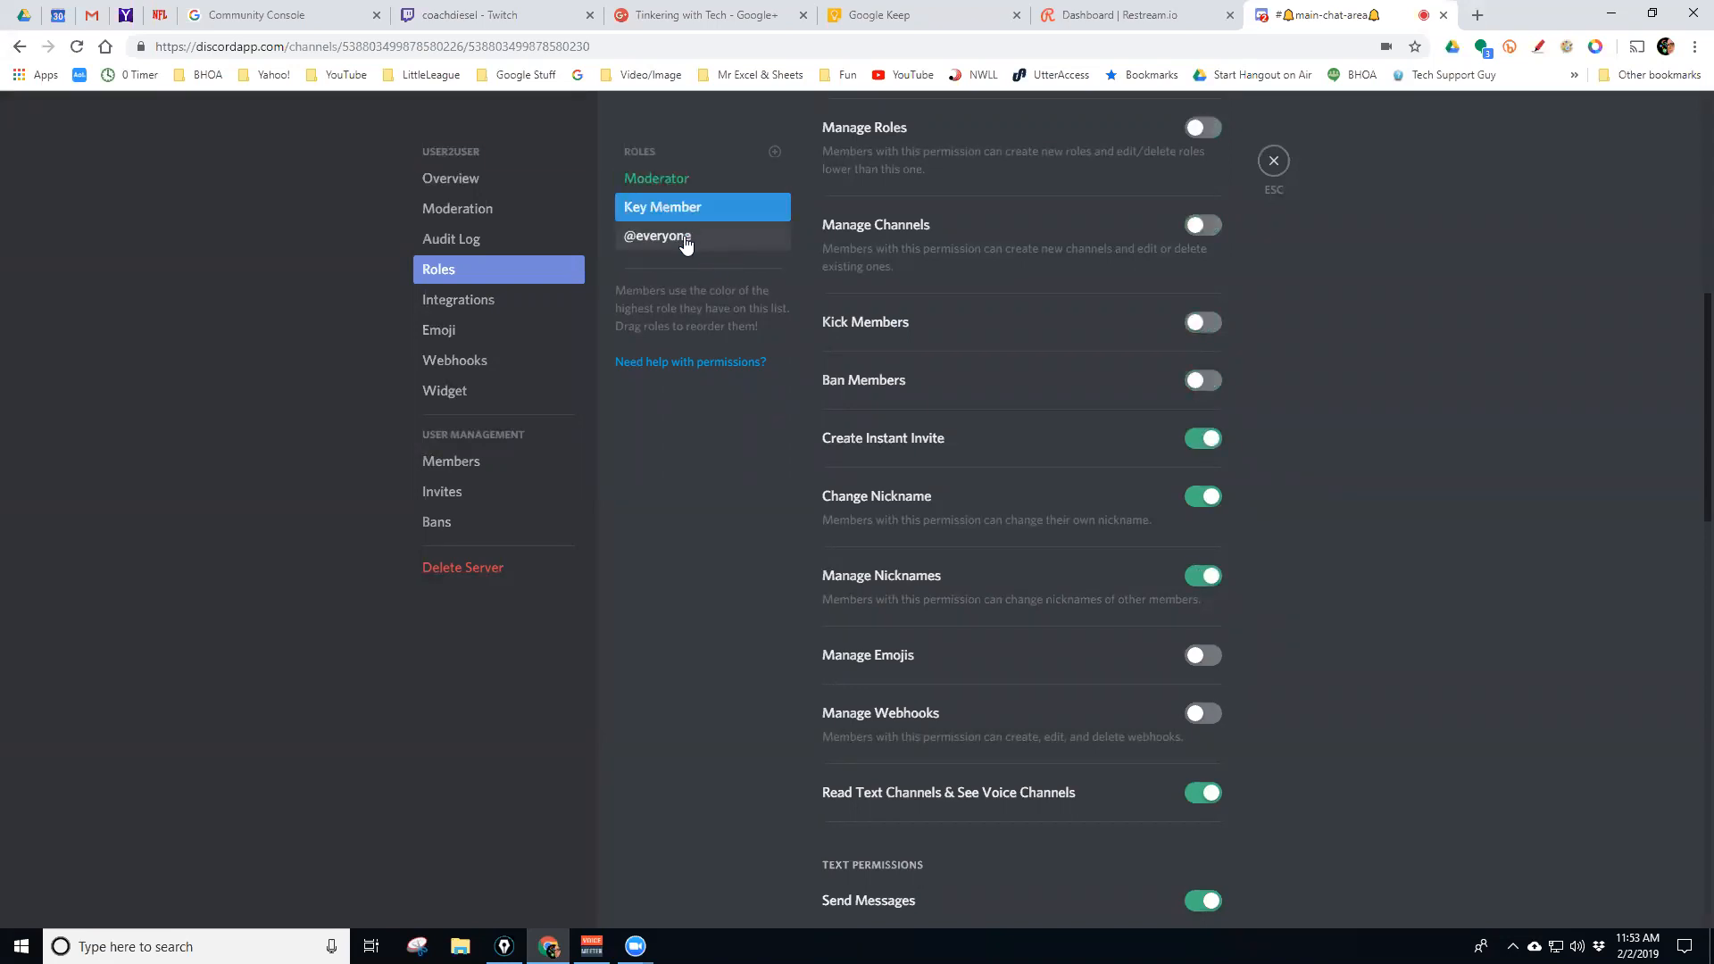
left_click(688, 238)
left_click(691, 184)
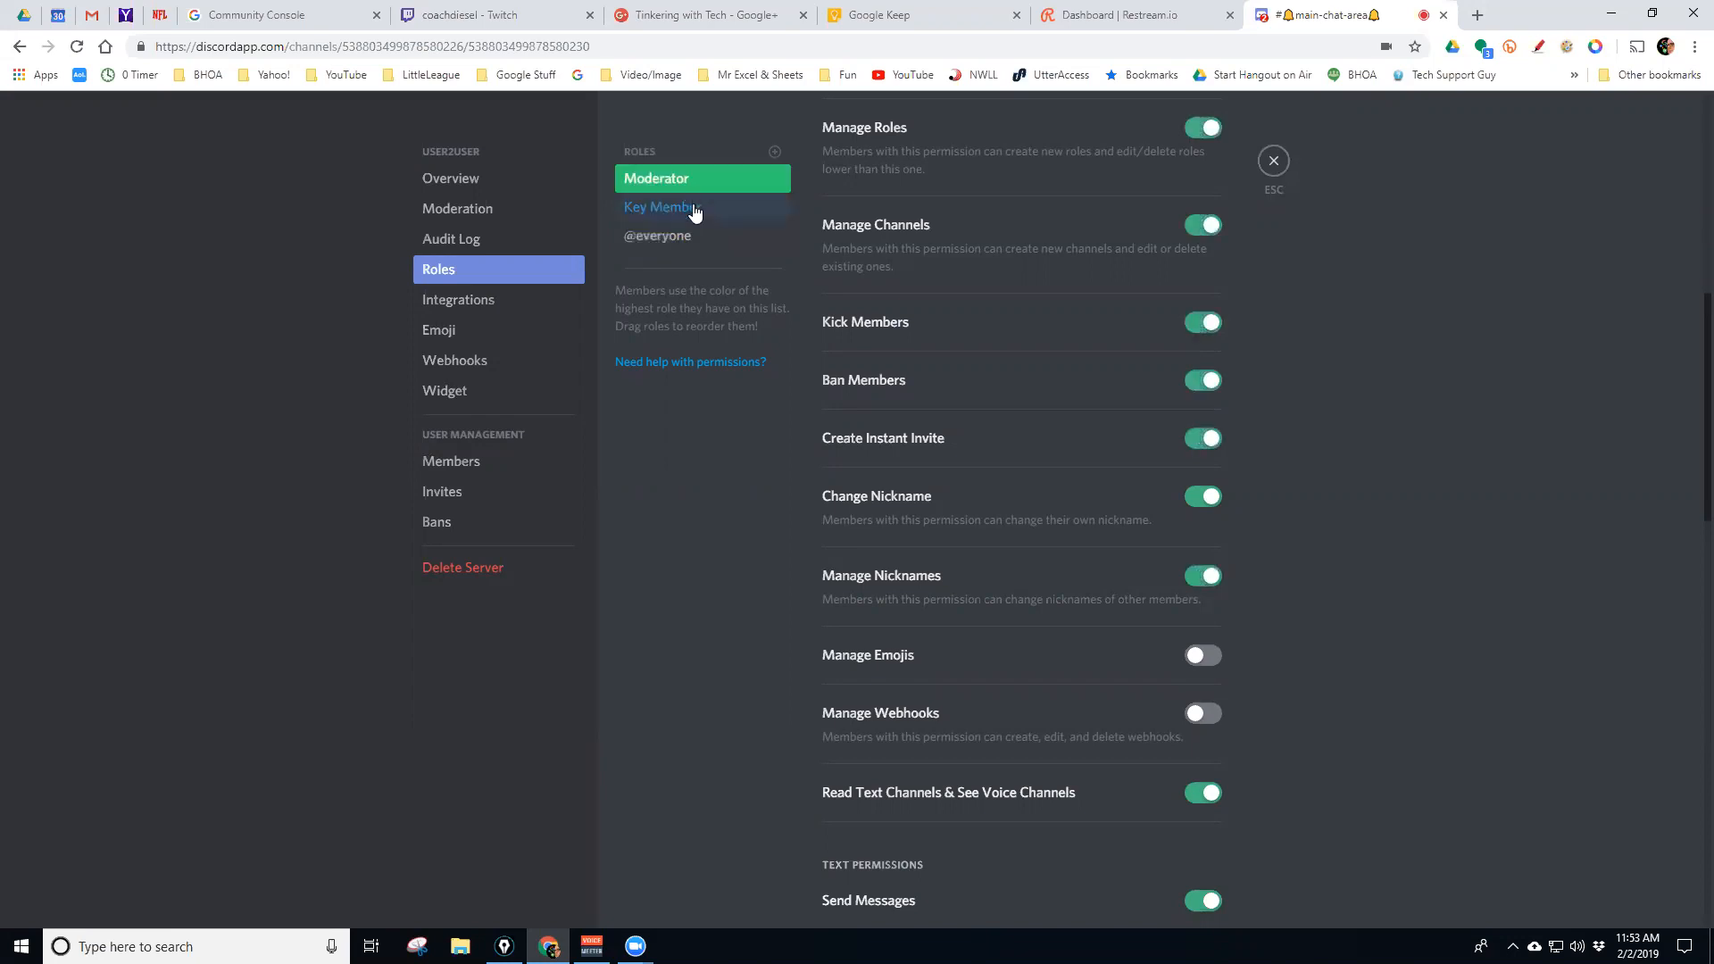
left_click(694, 211)
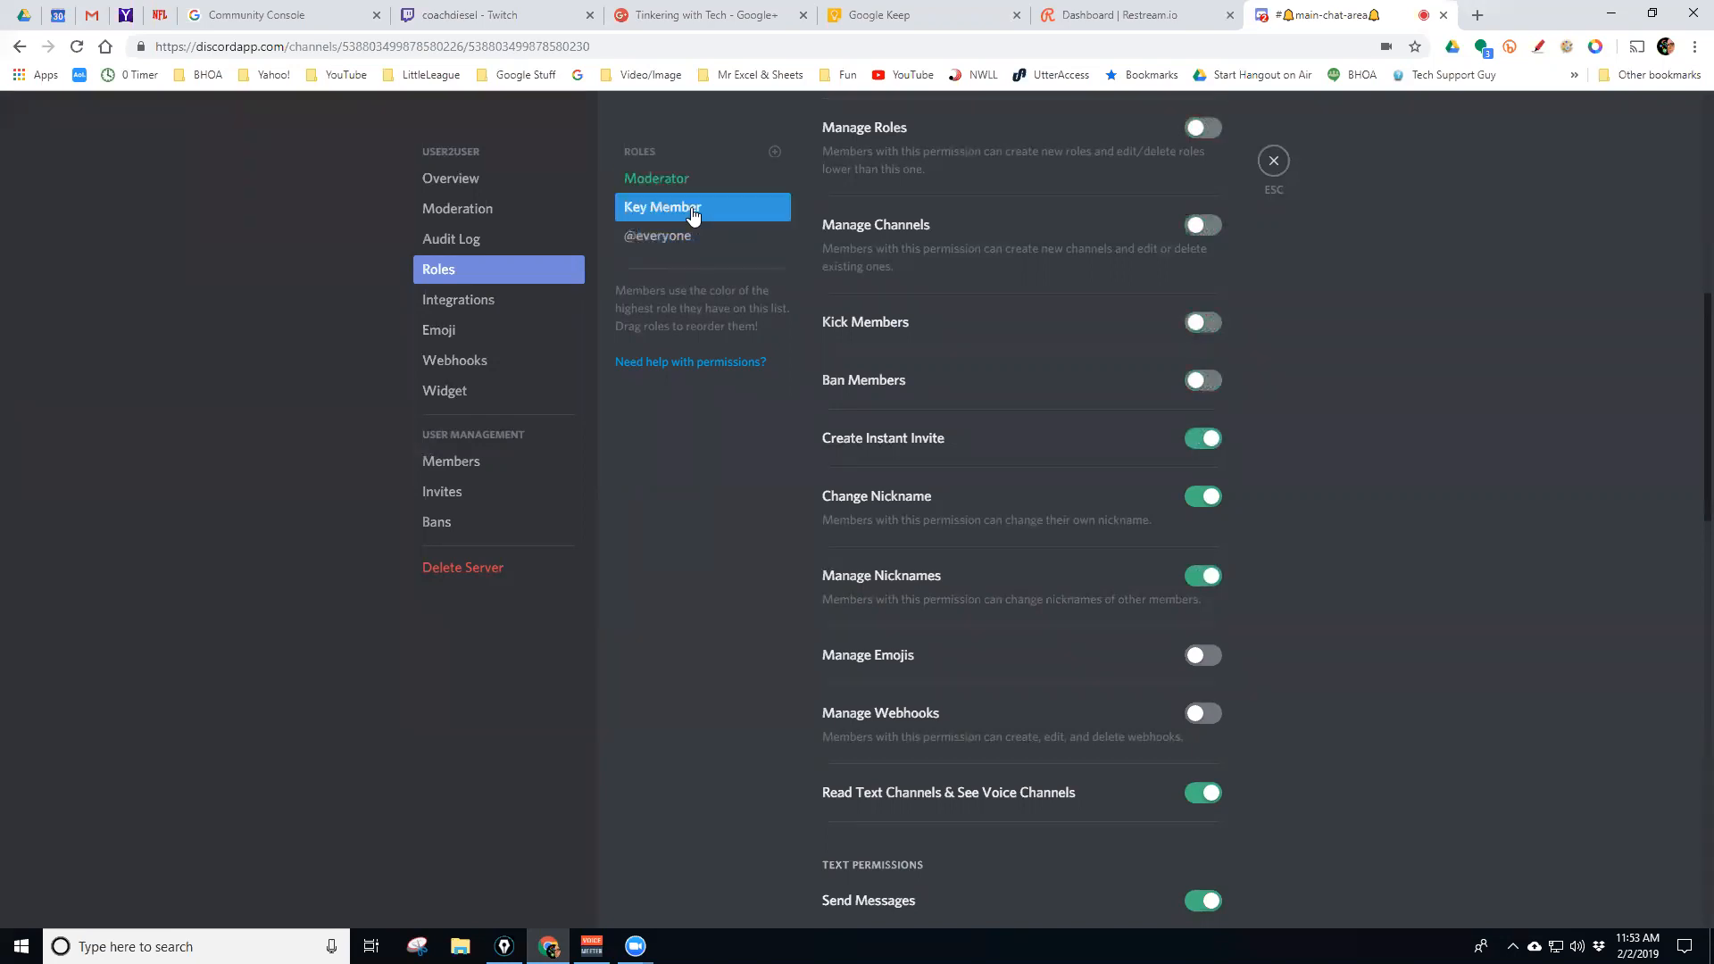
left_click(687, 237)
scroll(1259, 452, "down", 3)
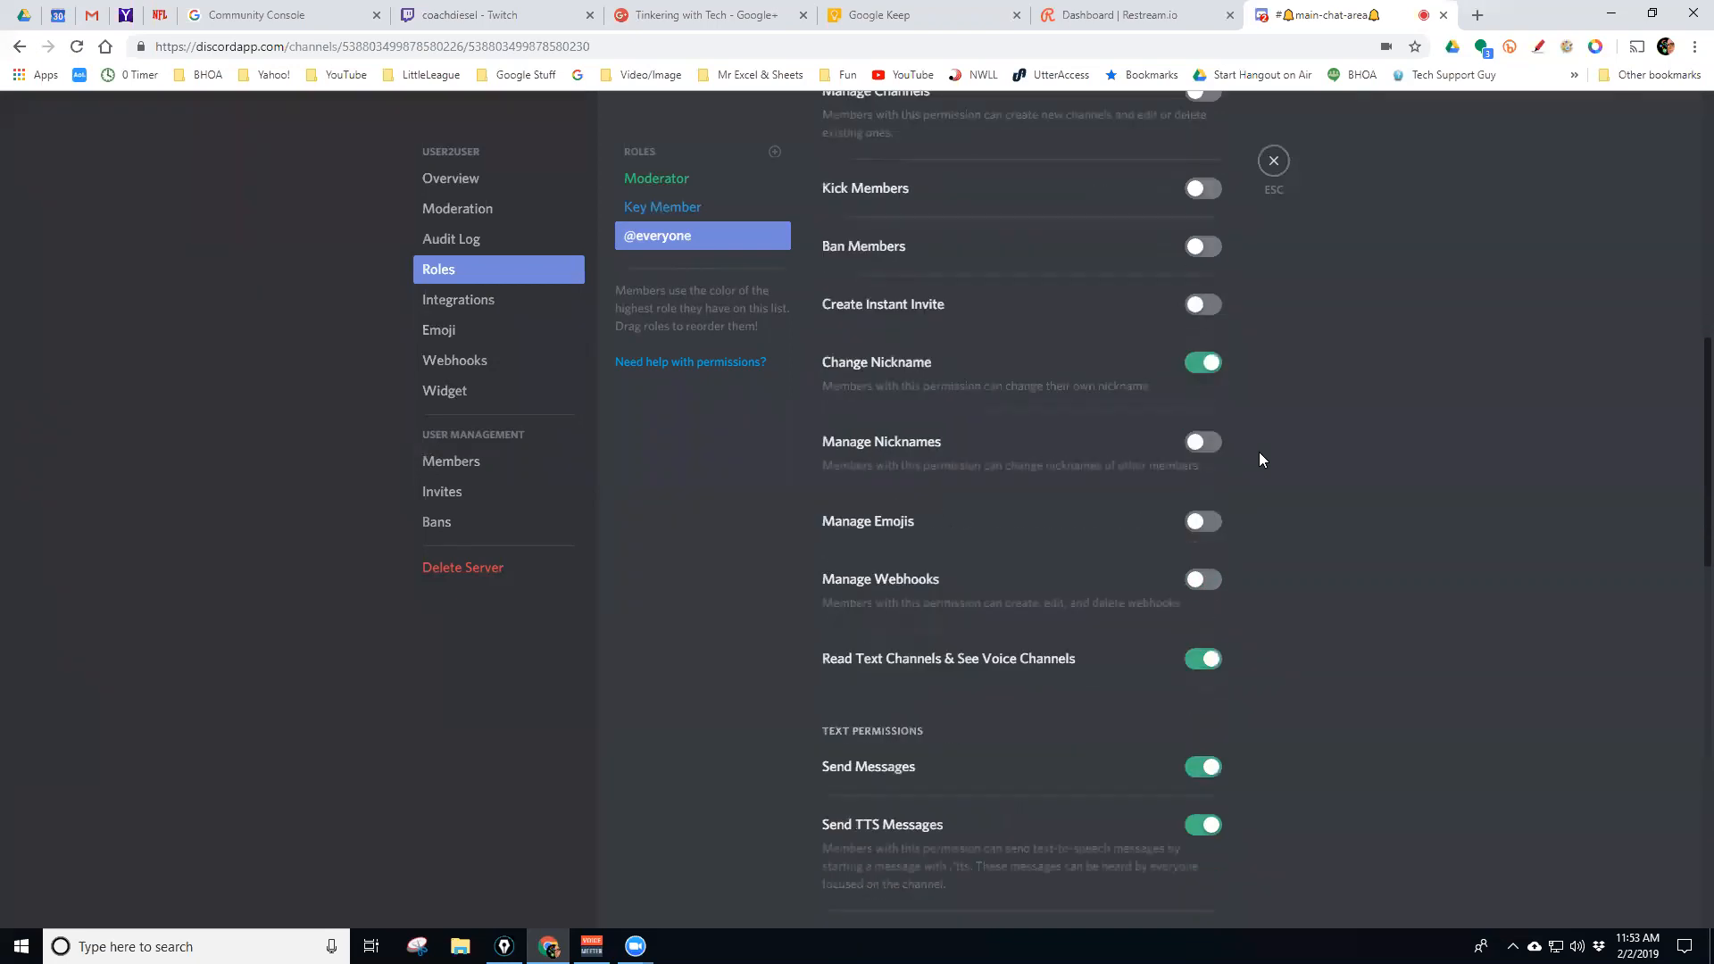
scroll(1179, 535, "down", 2)
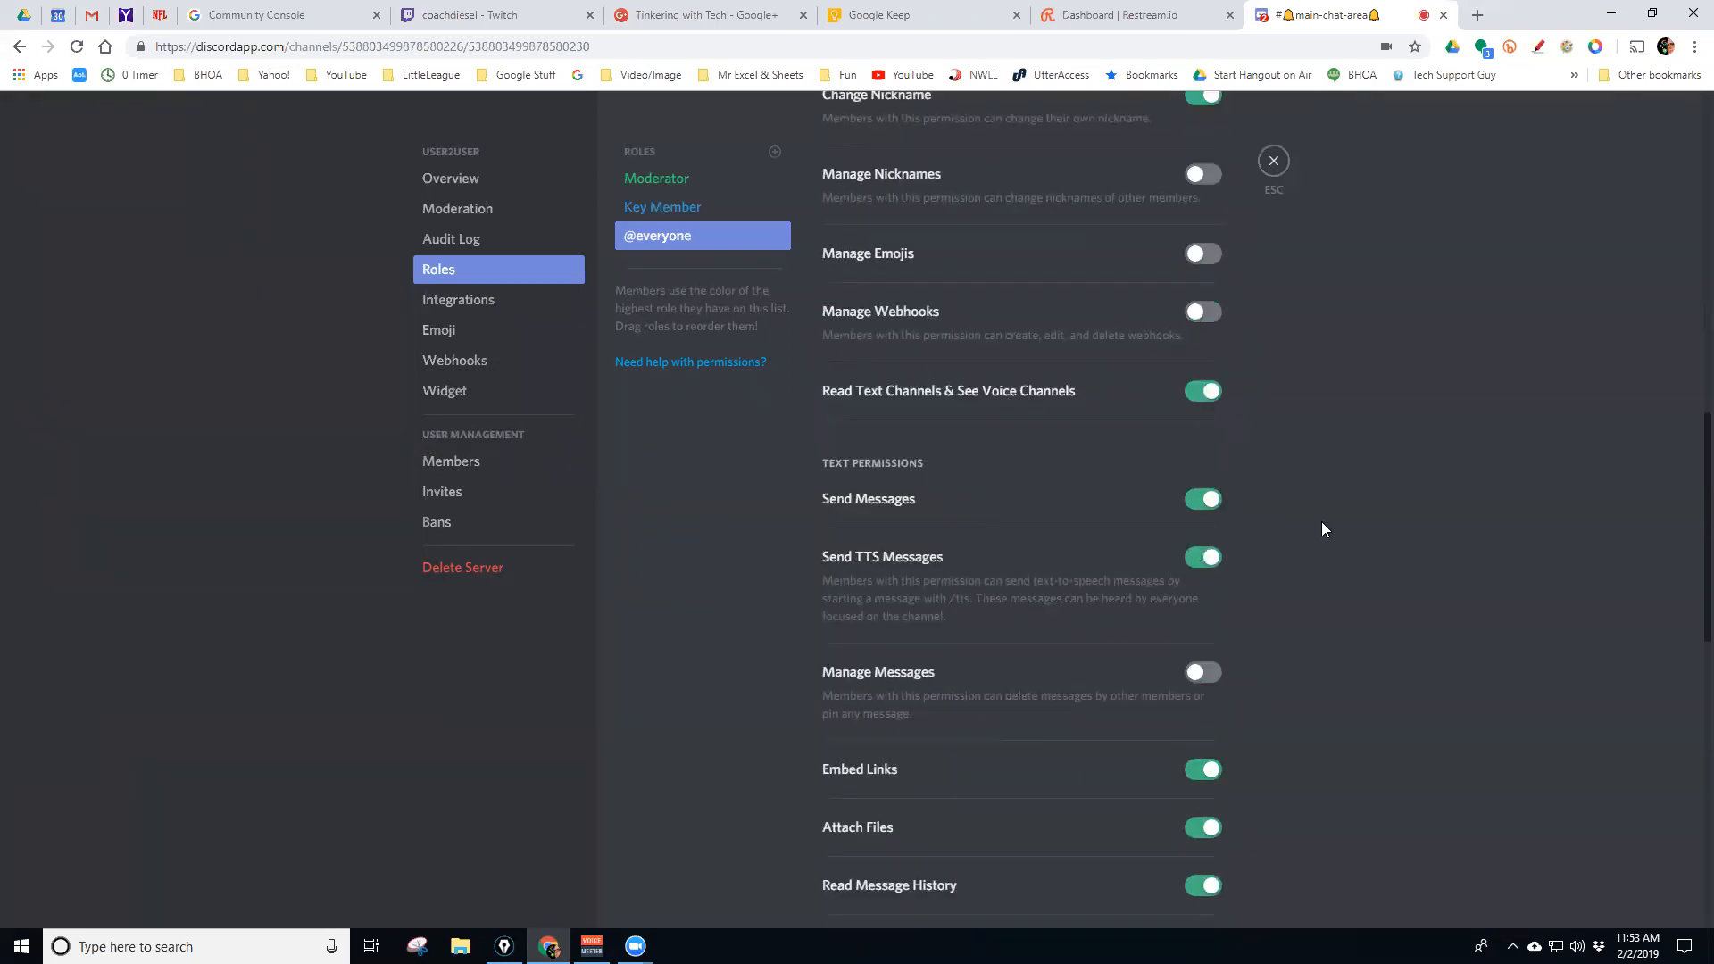
scroll(1244, 582, "down", 2)
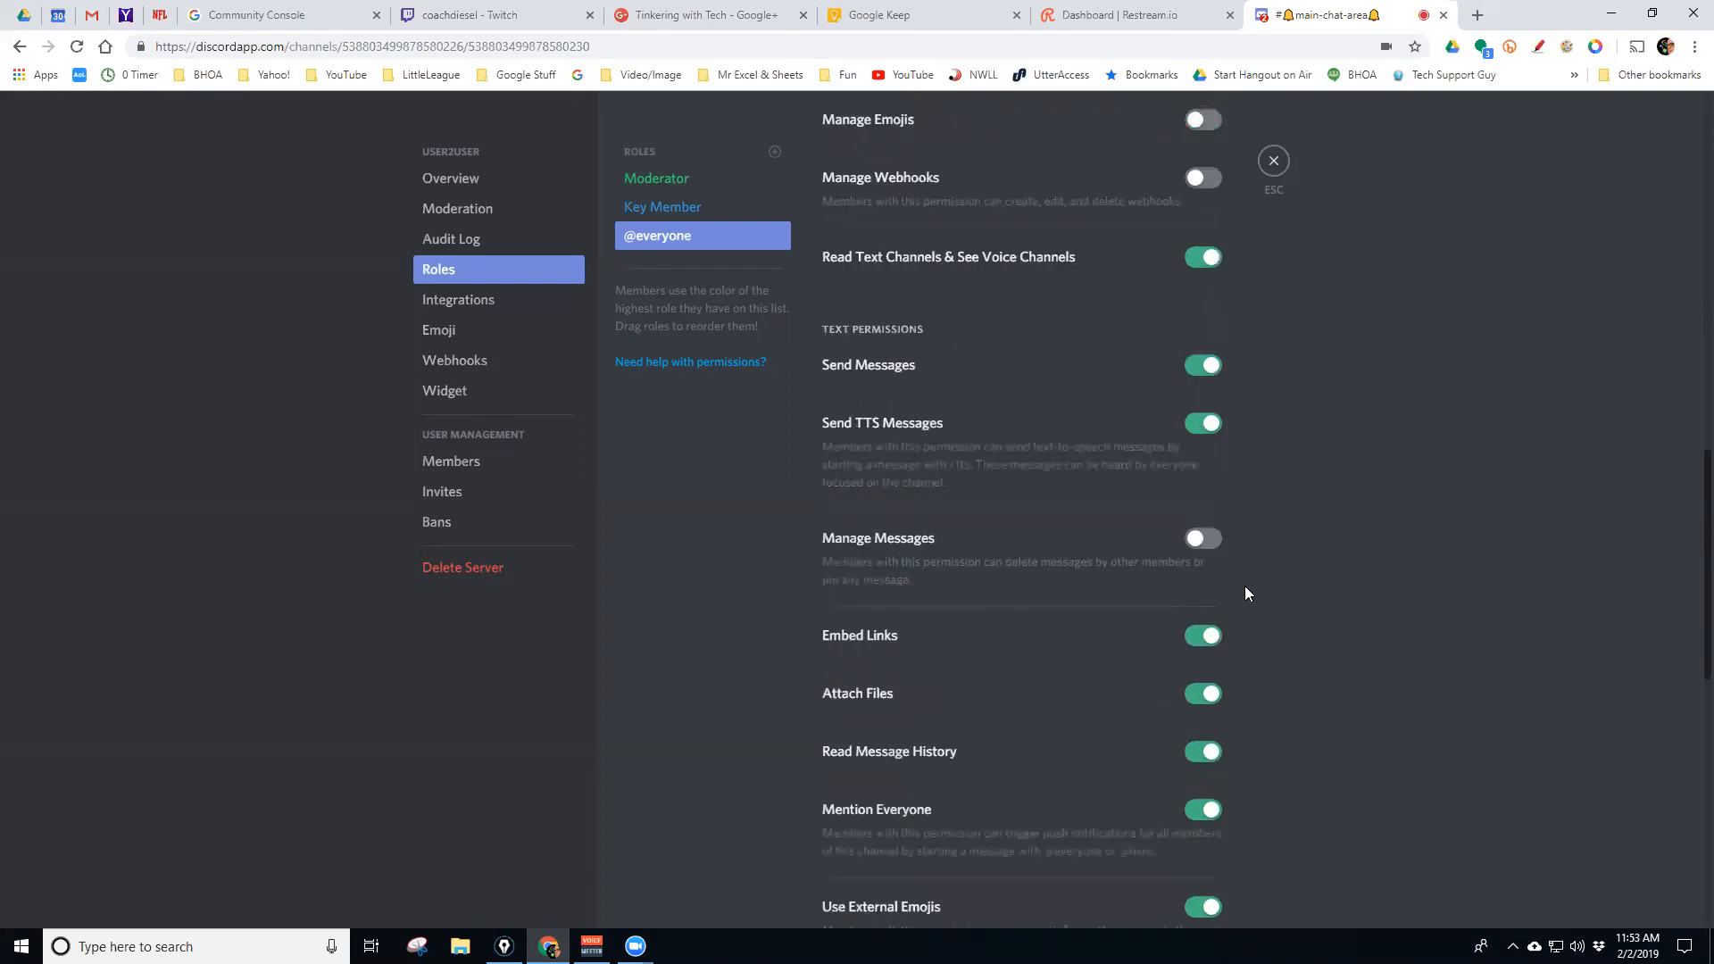
scroll(1199, 661, "down", 4)
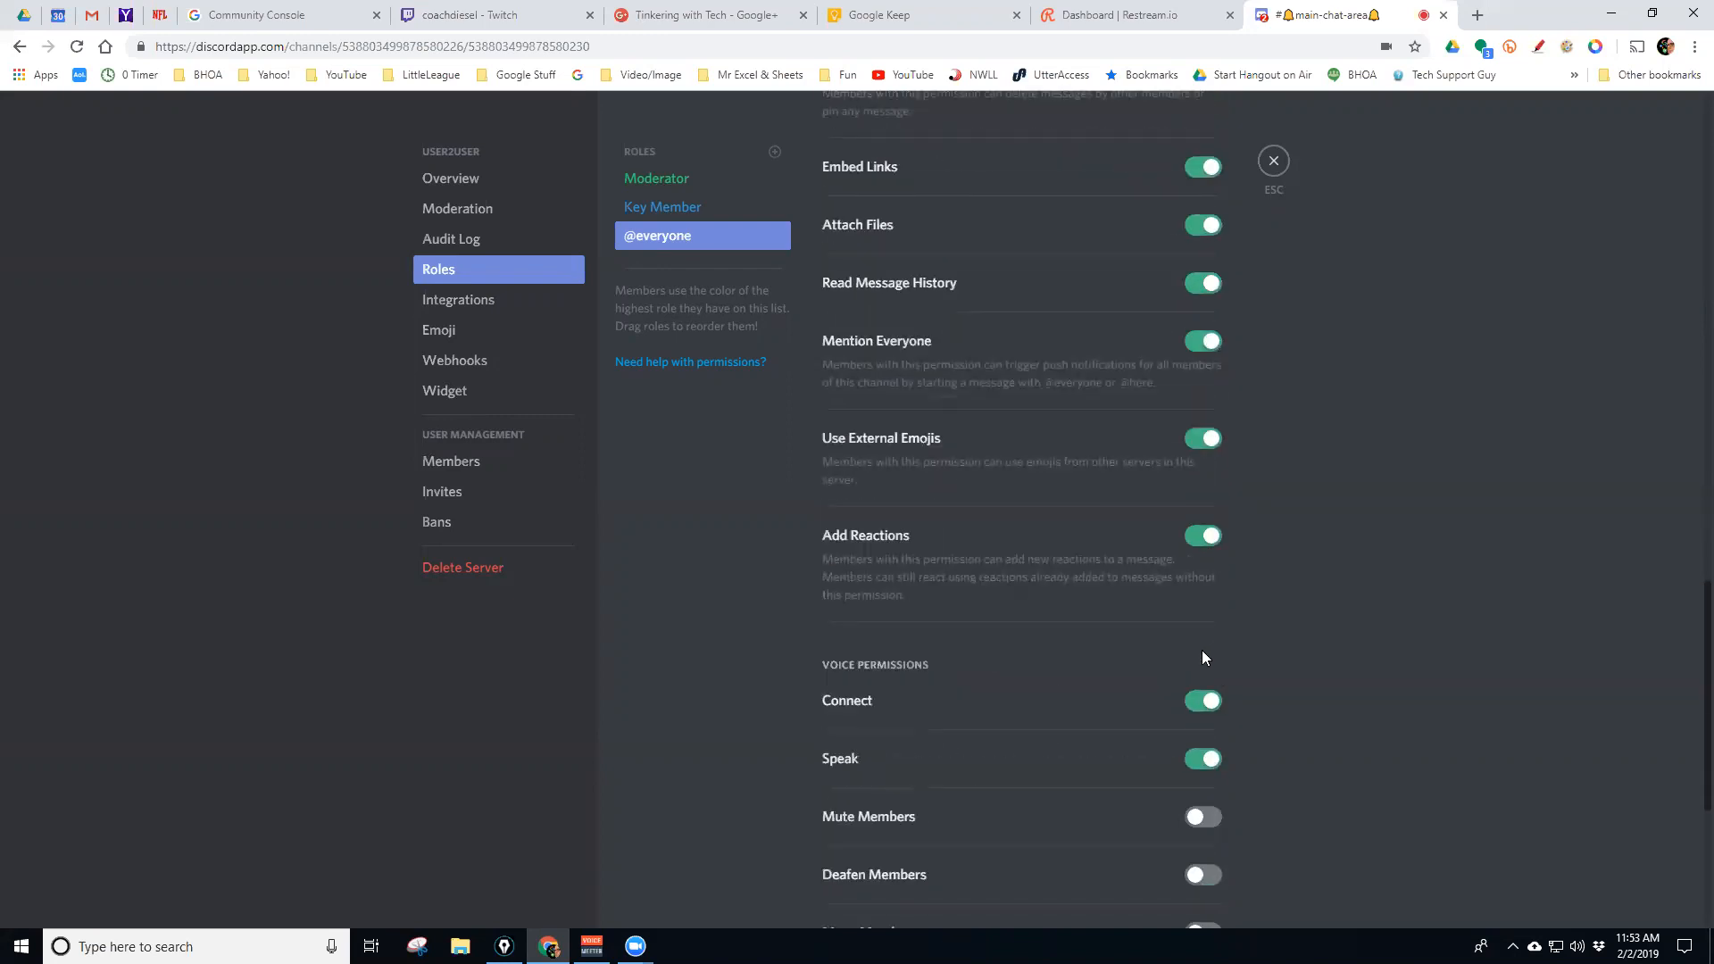
scroll(1201, 650, "down", 2)
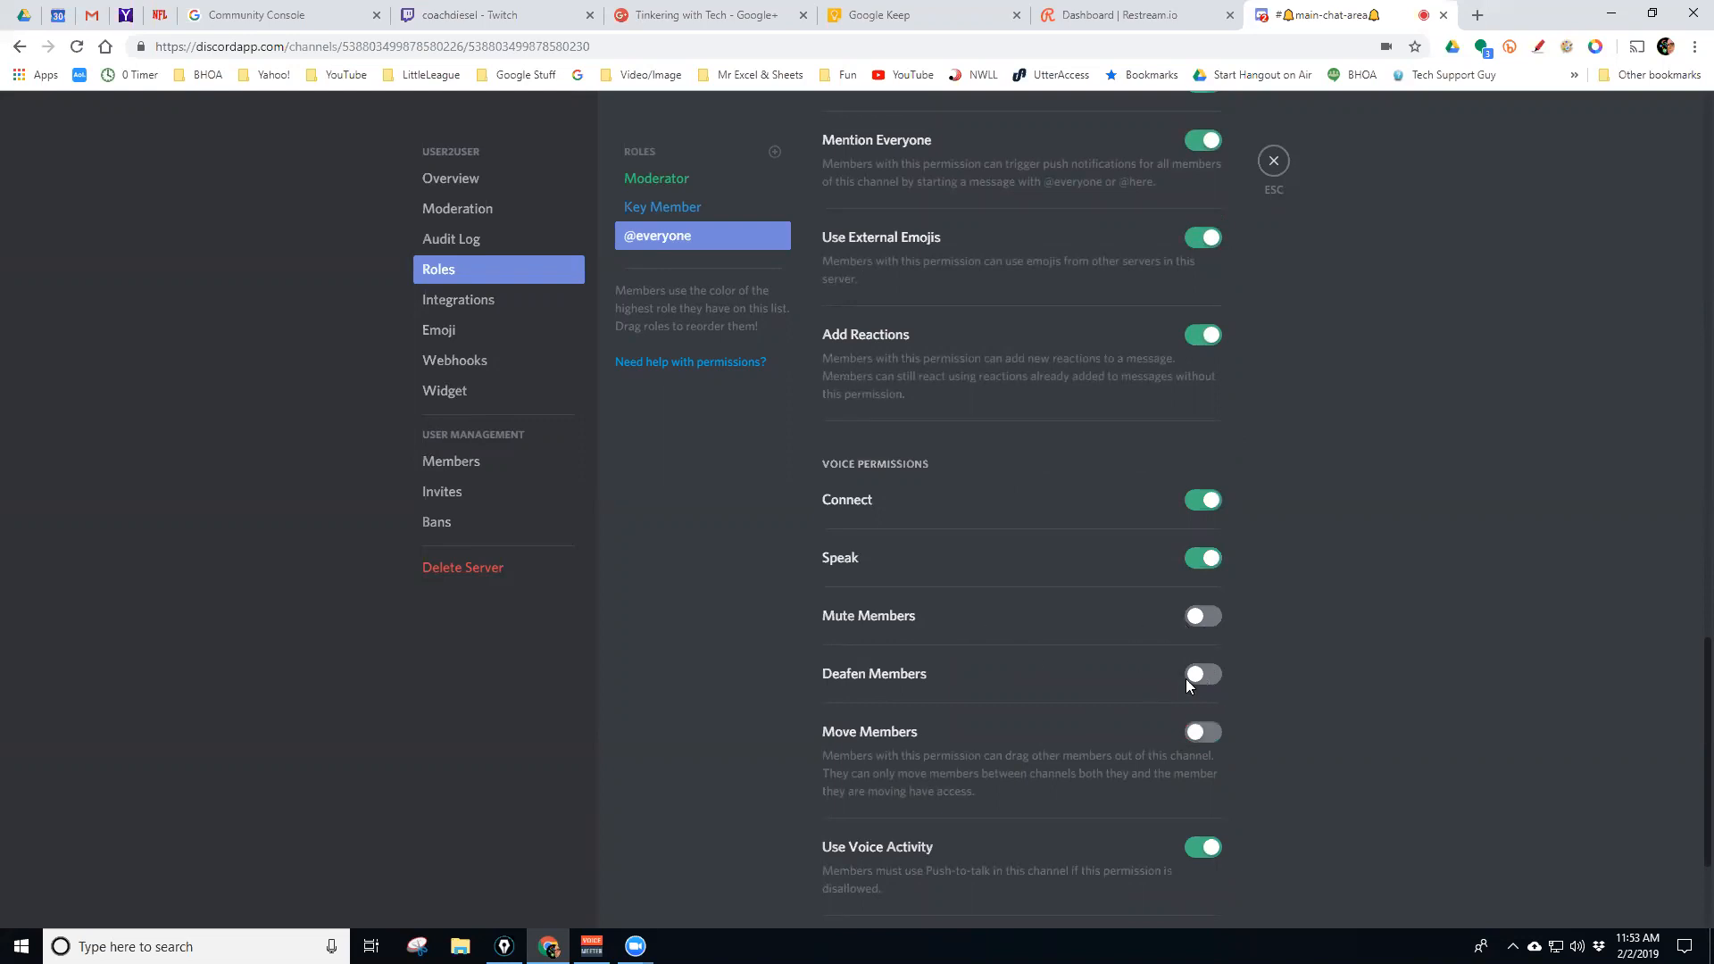
scroll(1149, 739, "down", 2)
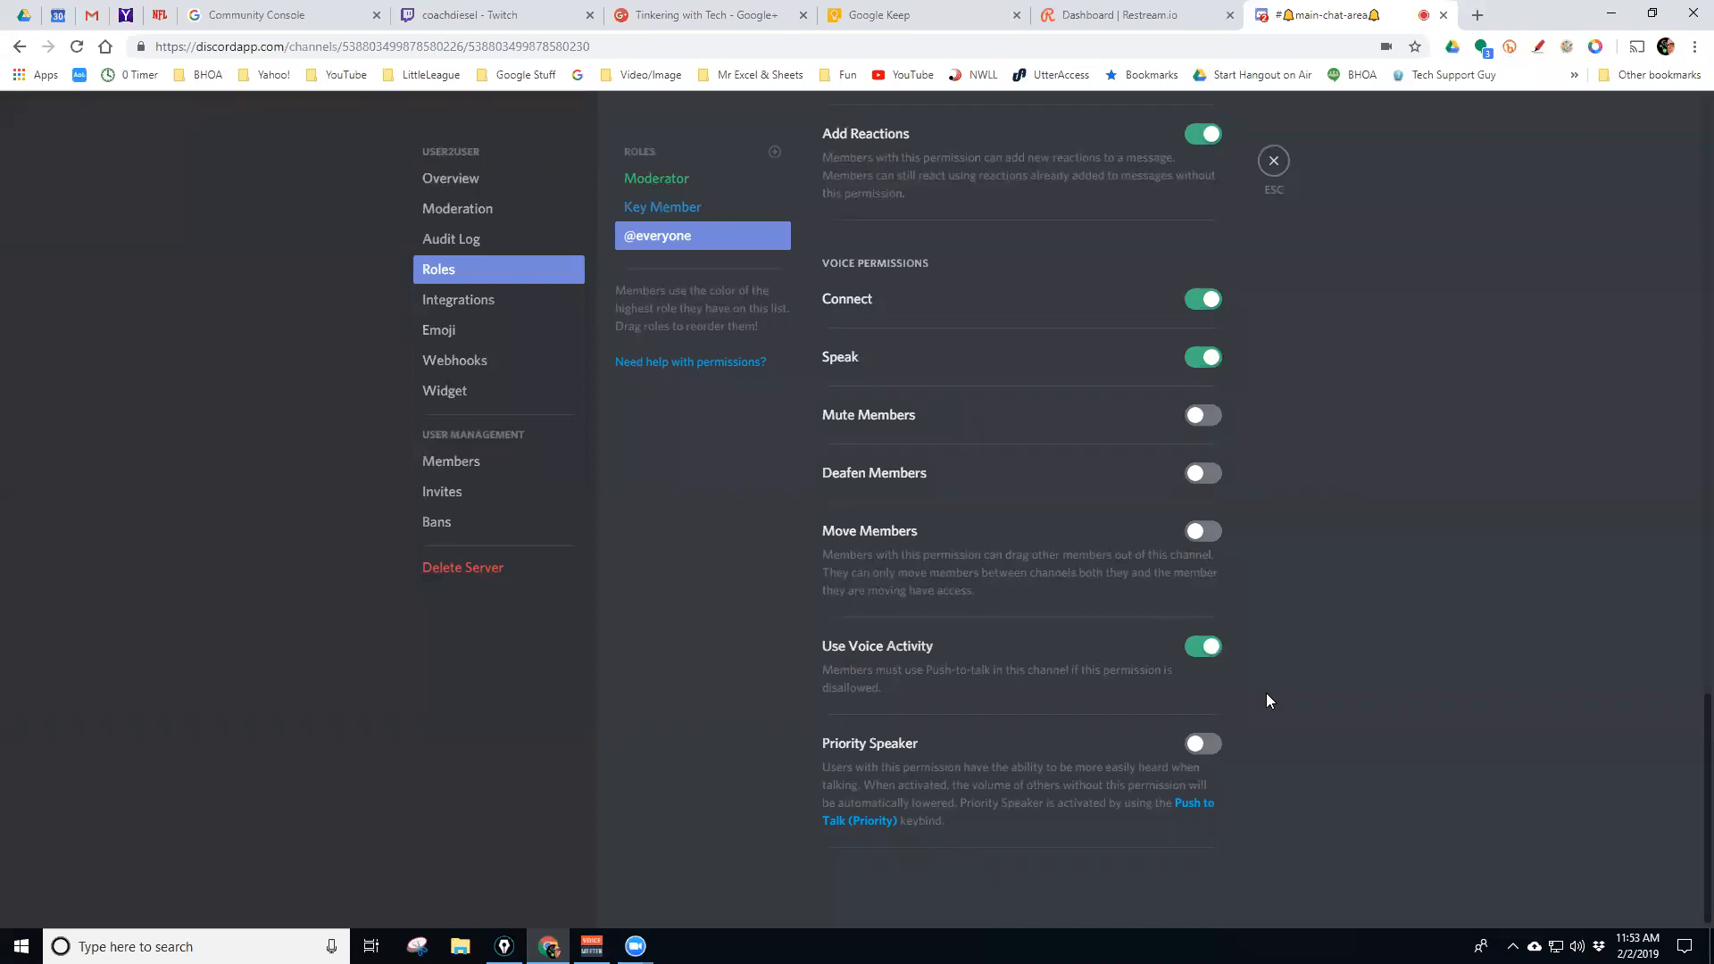
scroll(1225, 648, "up", 5)
scroll(1182, 455, "up", 8)
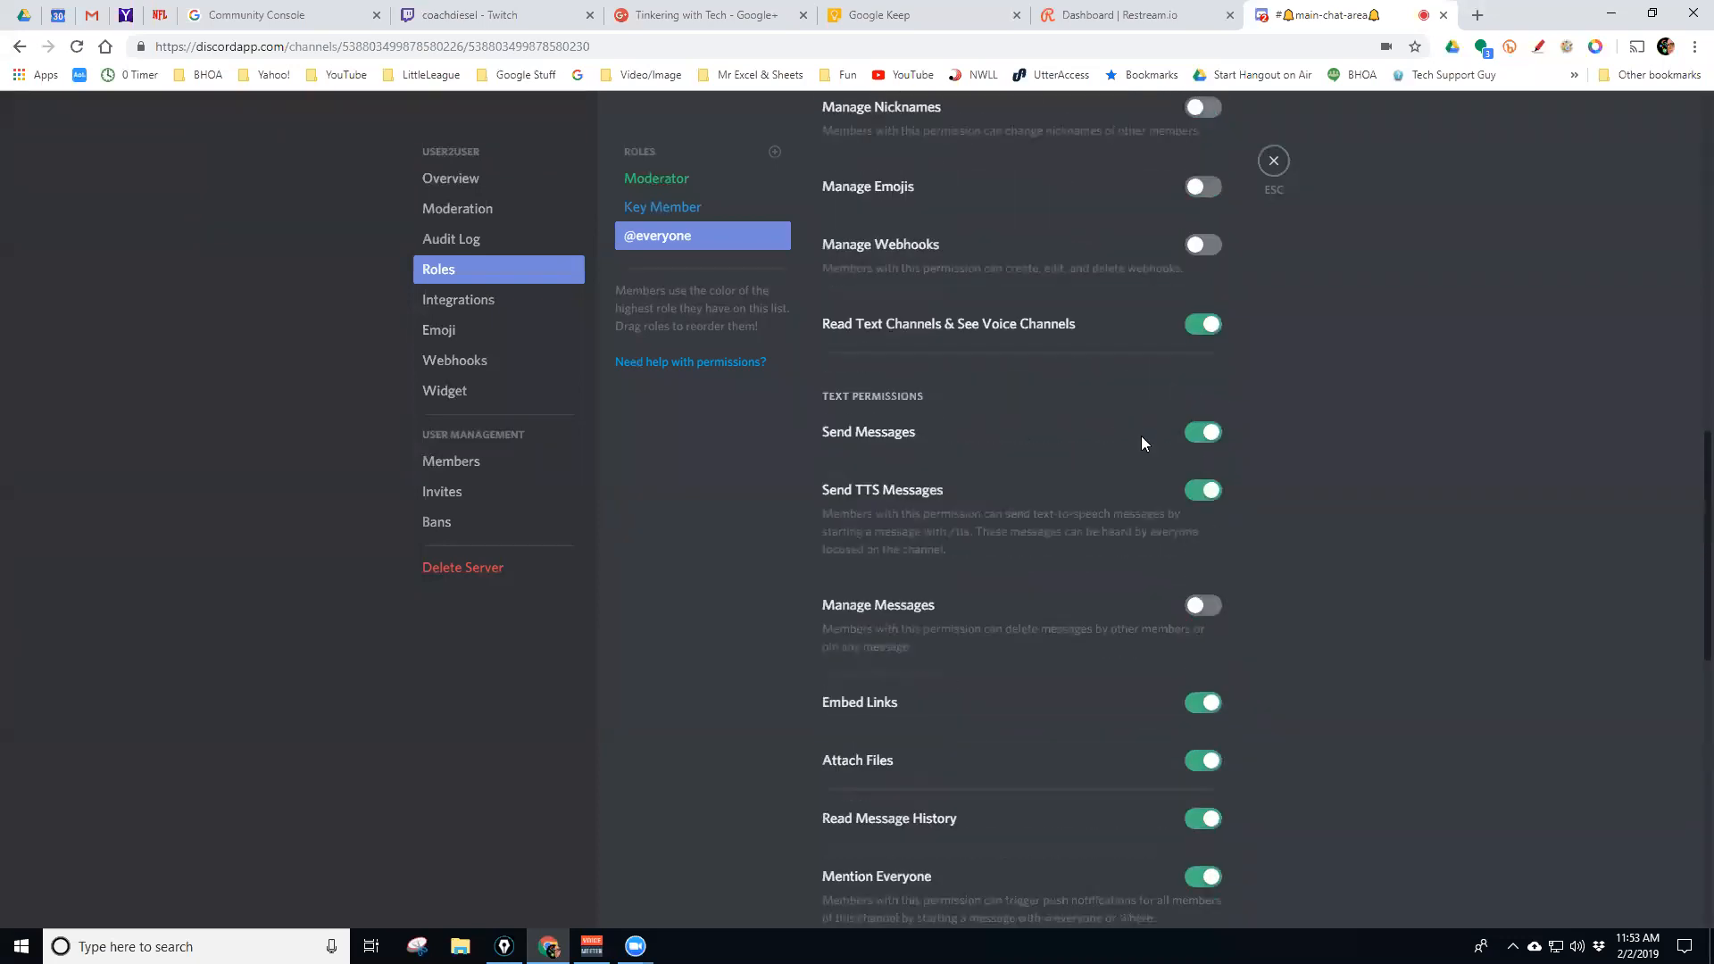
scroll(1132, 441, "up", 3)
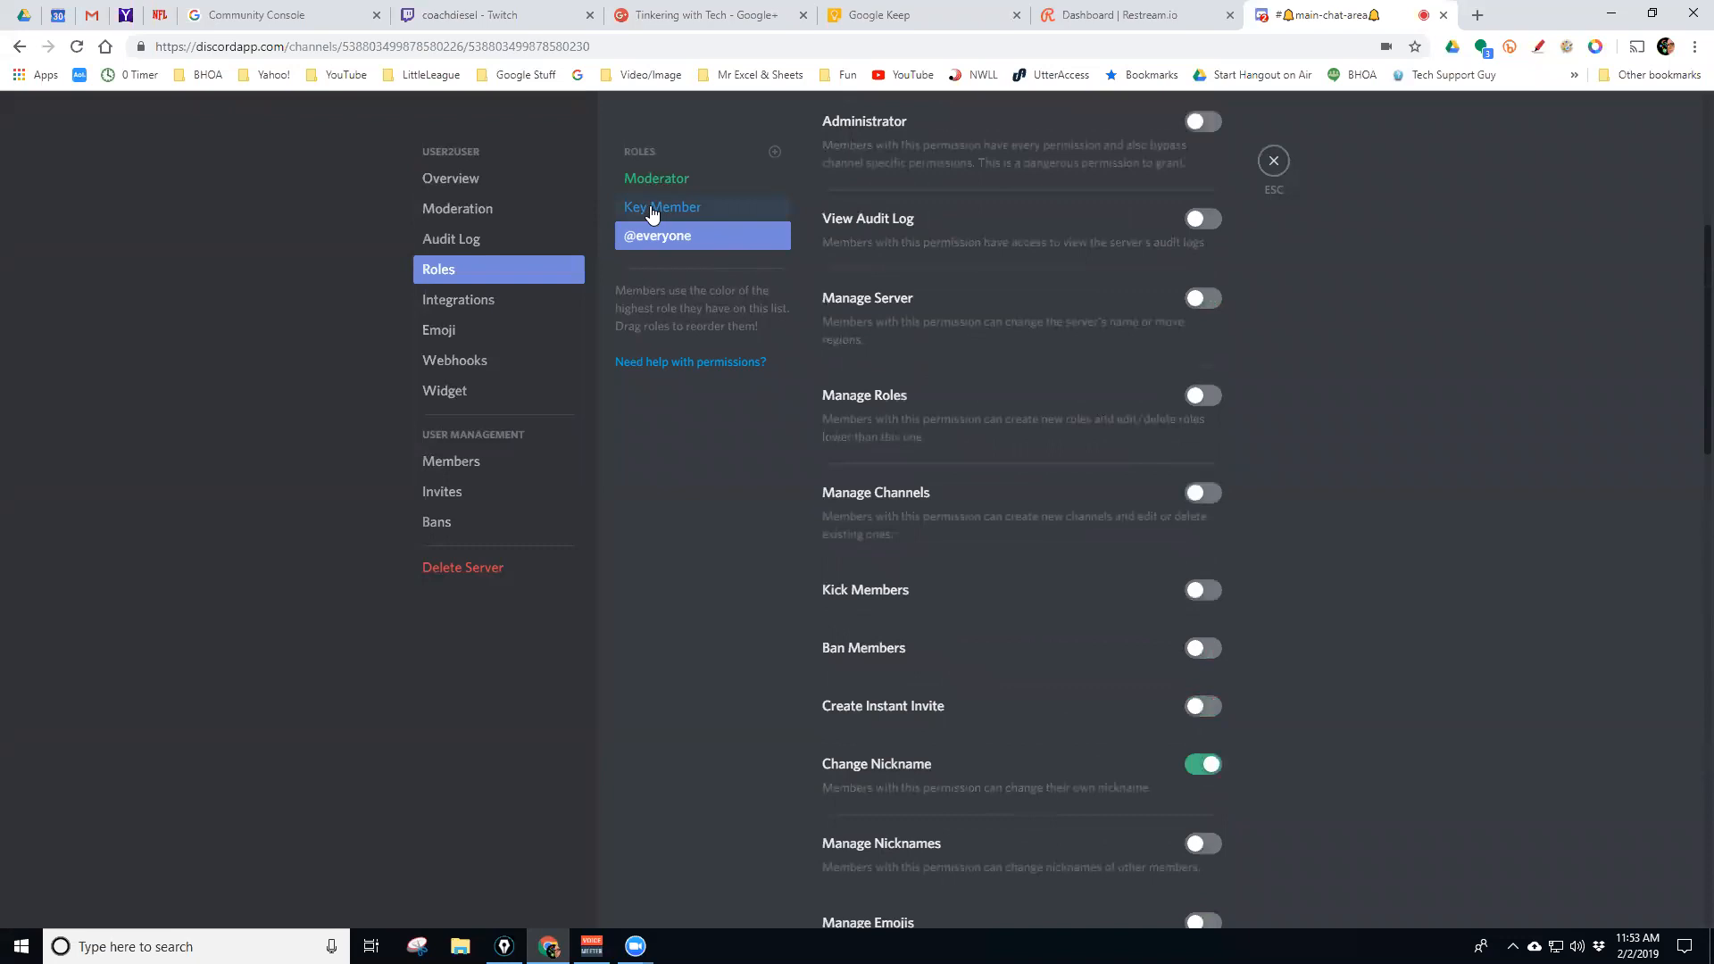
left_click(651, 211)
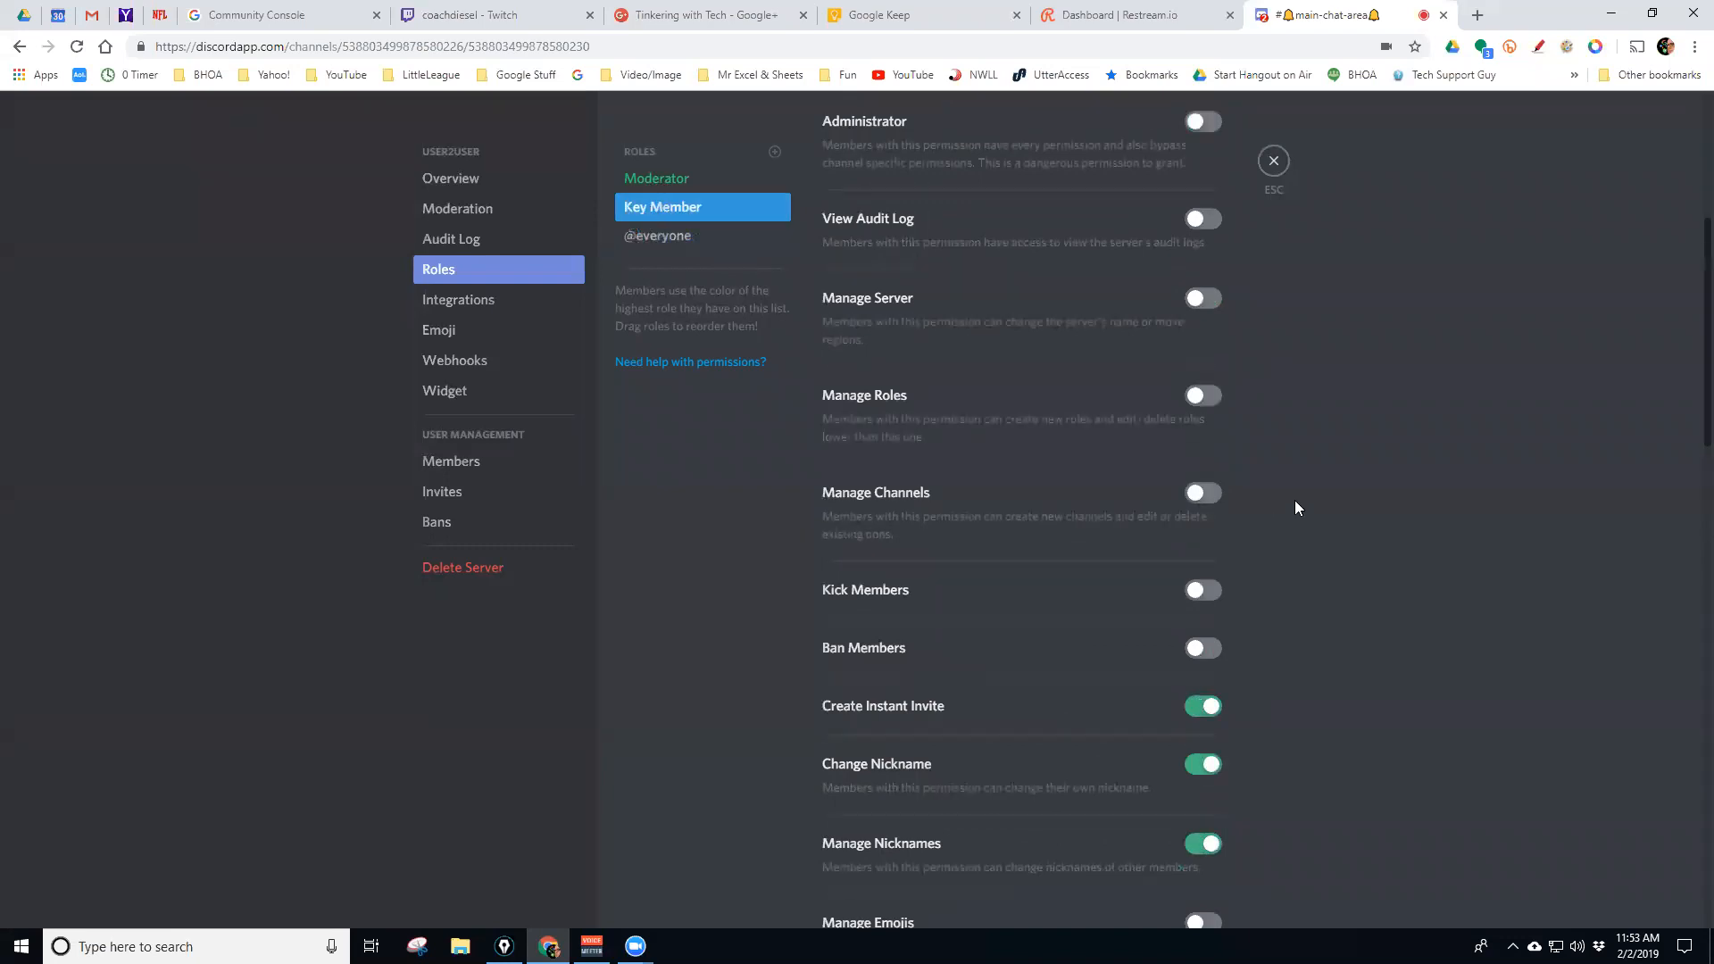
scroll(1276, 502, "down", 3)
scroll(1261, 511, "up", 1)
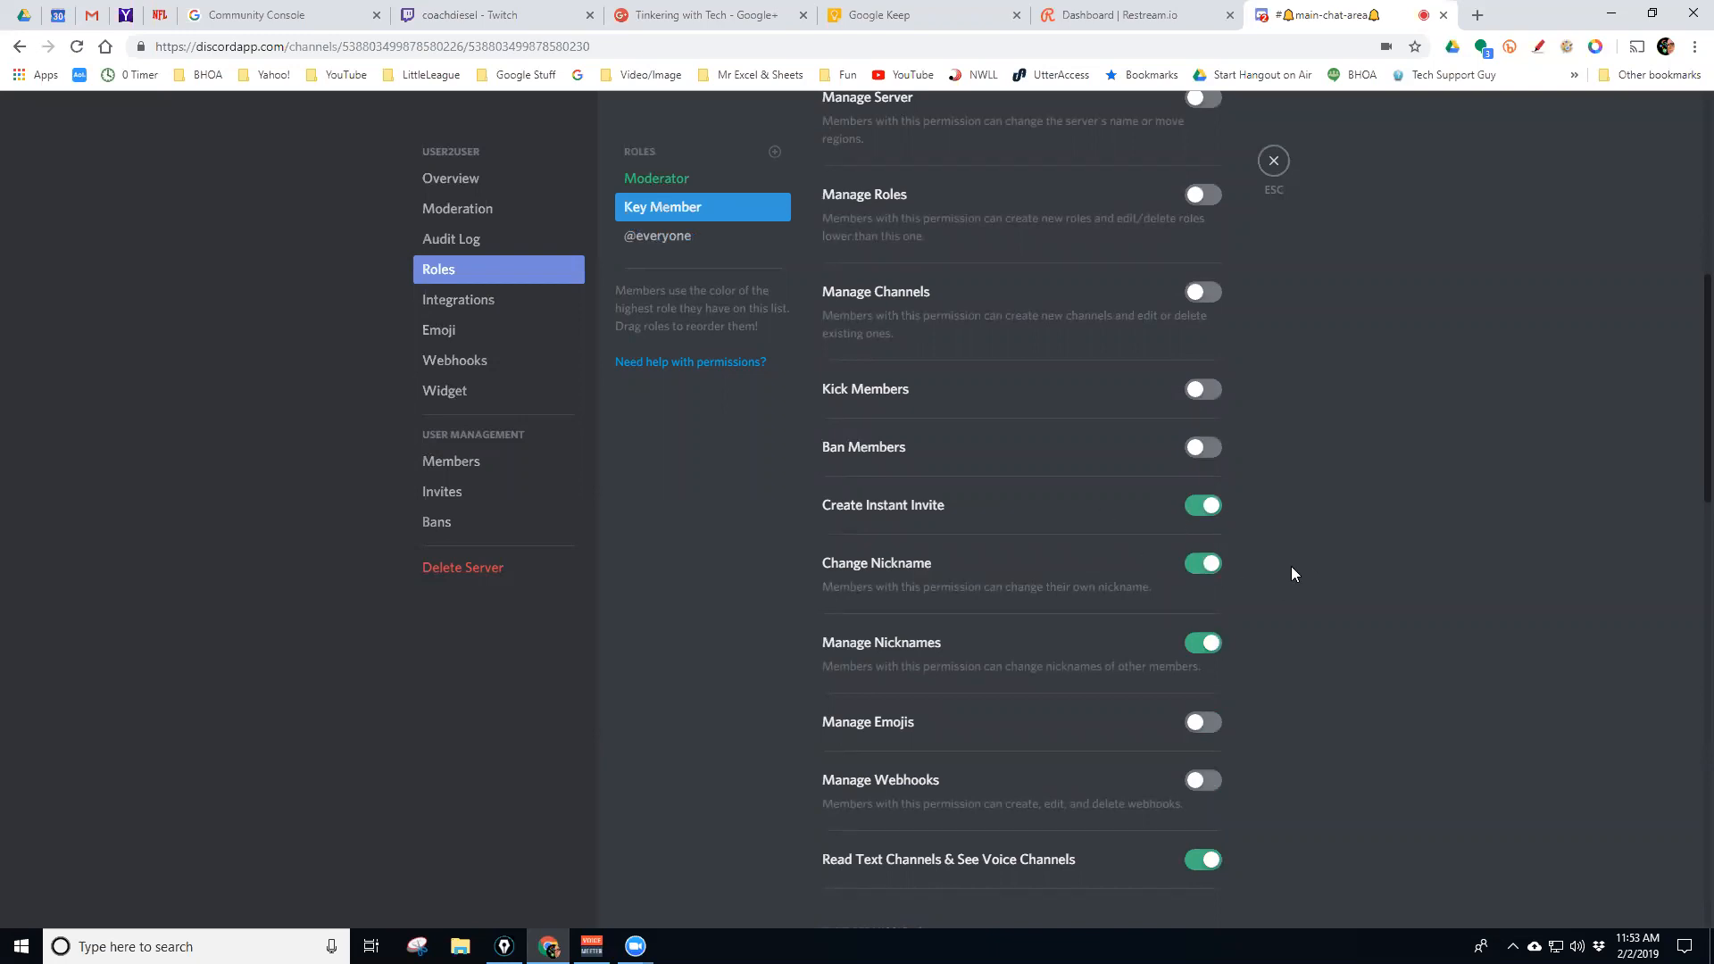
scroll(1287, 566, "up", 7)
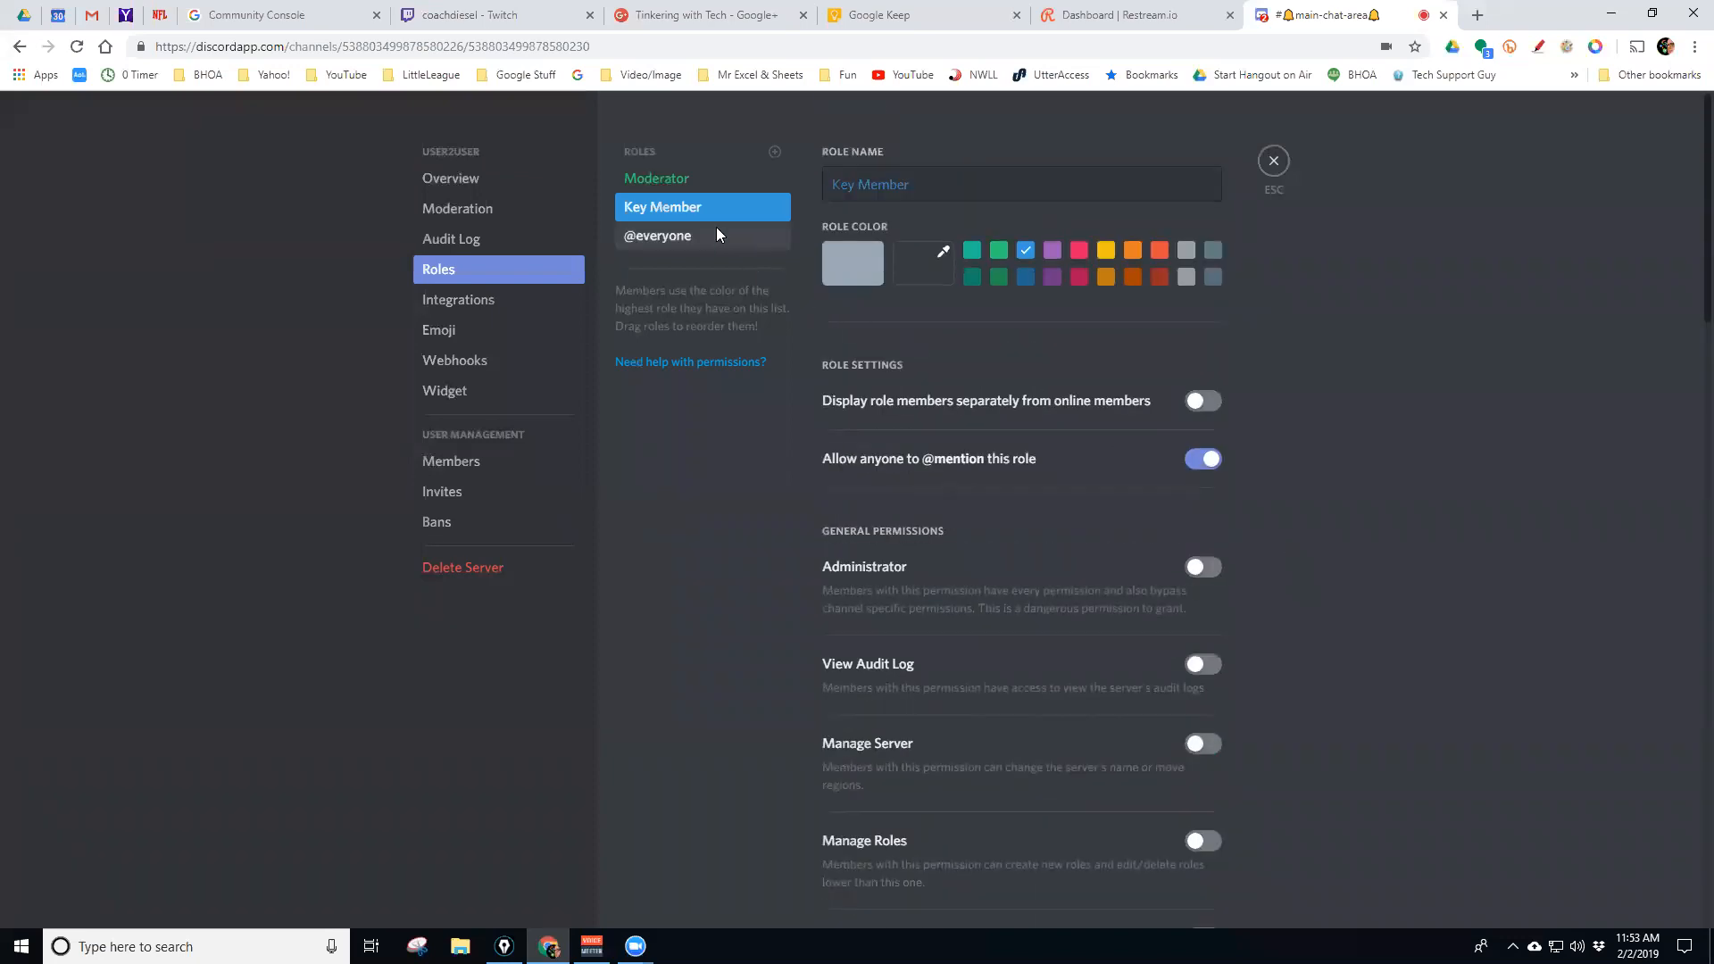
Switch on Manage Emojis and Manage Webhooks for the Moderator role
left_click(763, 179)
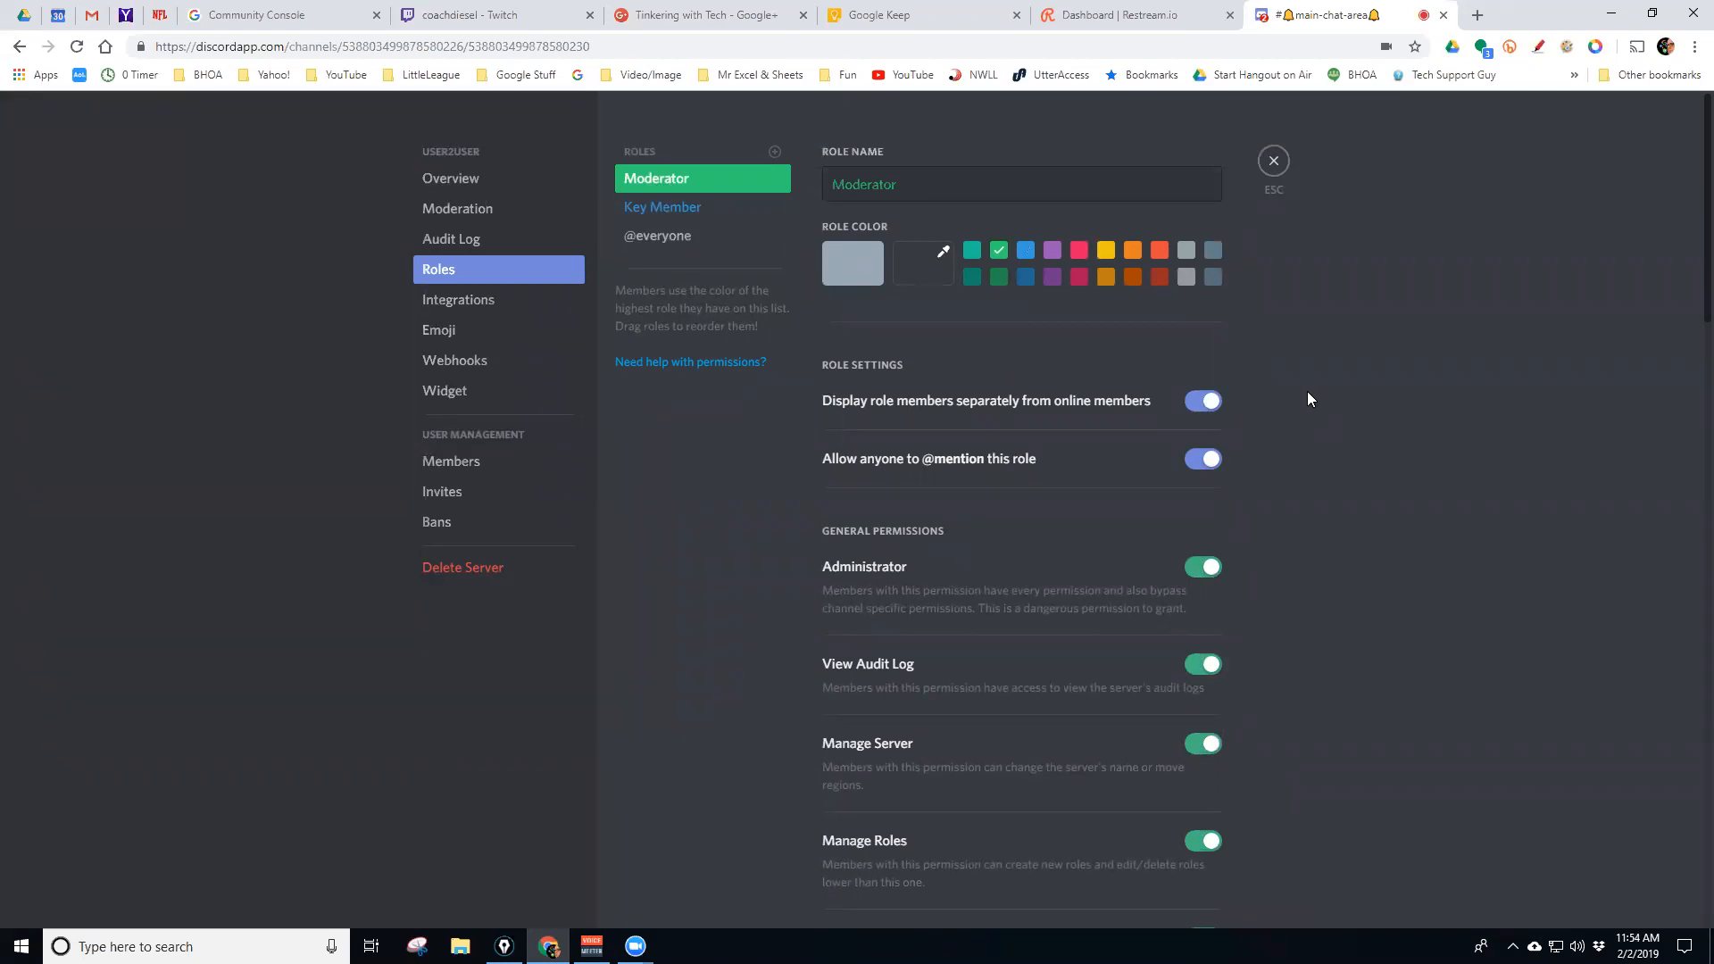
scroll(1308, 391, "down", 6)
scroll(1303, 393, "down", 4)
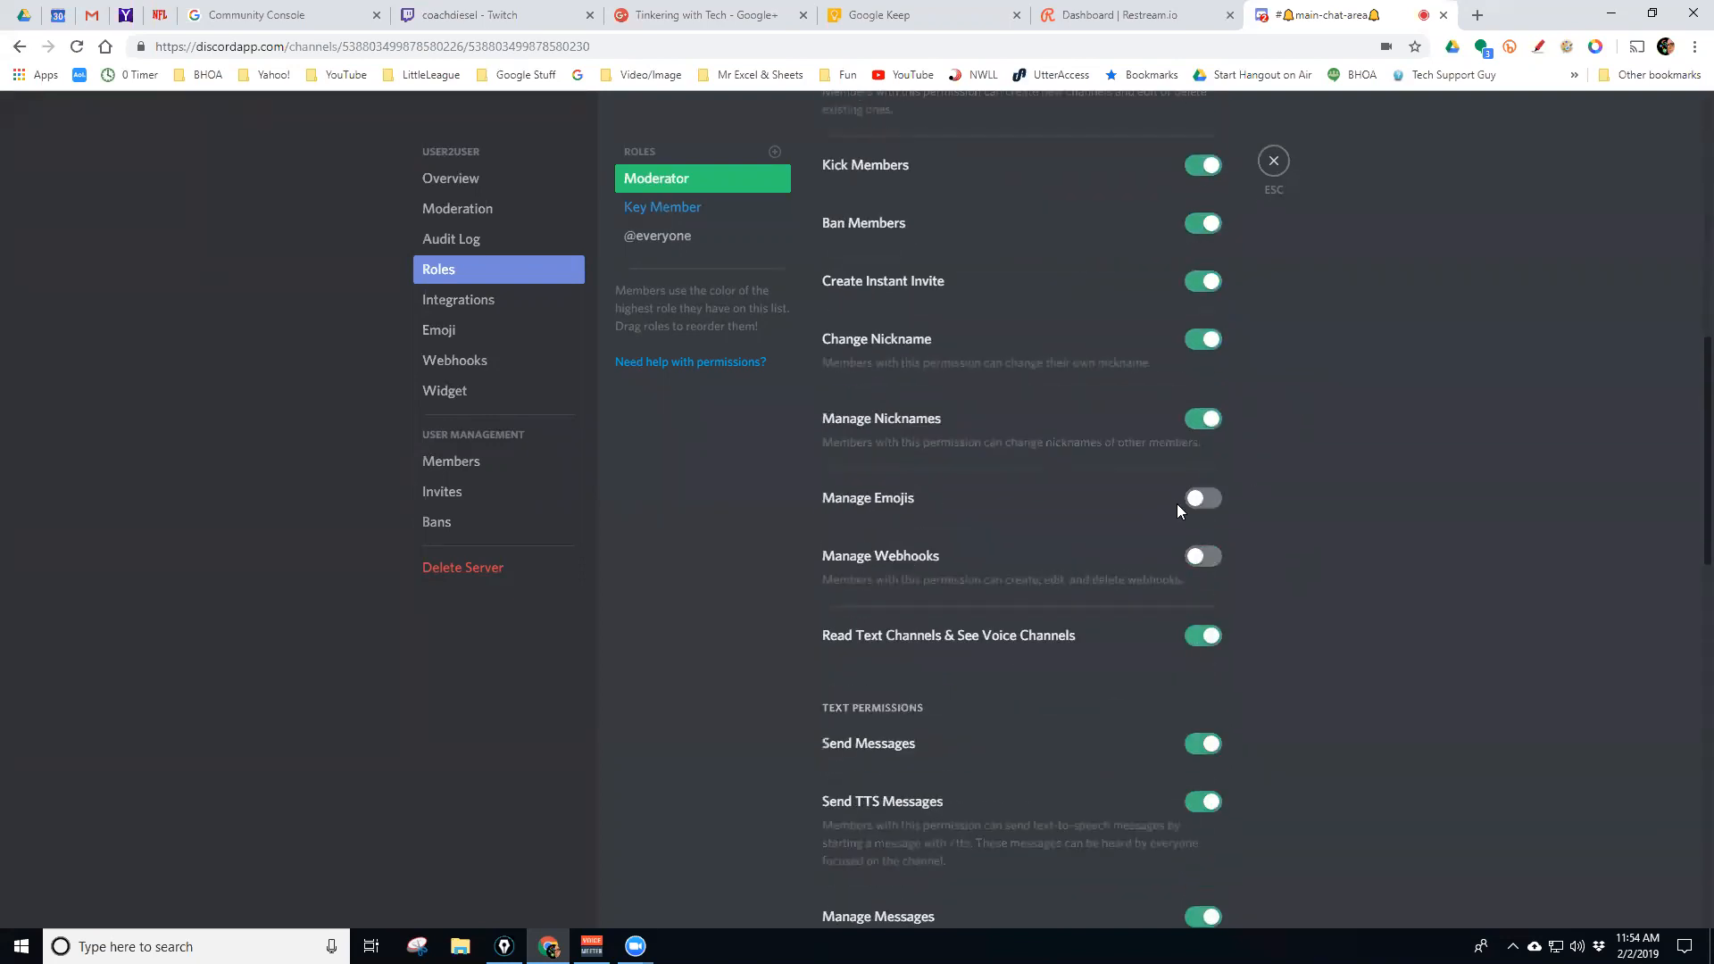
left_click(1208, 500)
left_click(1206, 562)
Review the Moderator permissions and save them from the unsaved-changes bar
scroll(1207, 379, "down", 14)
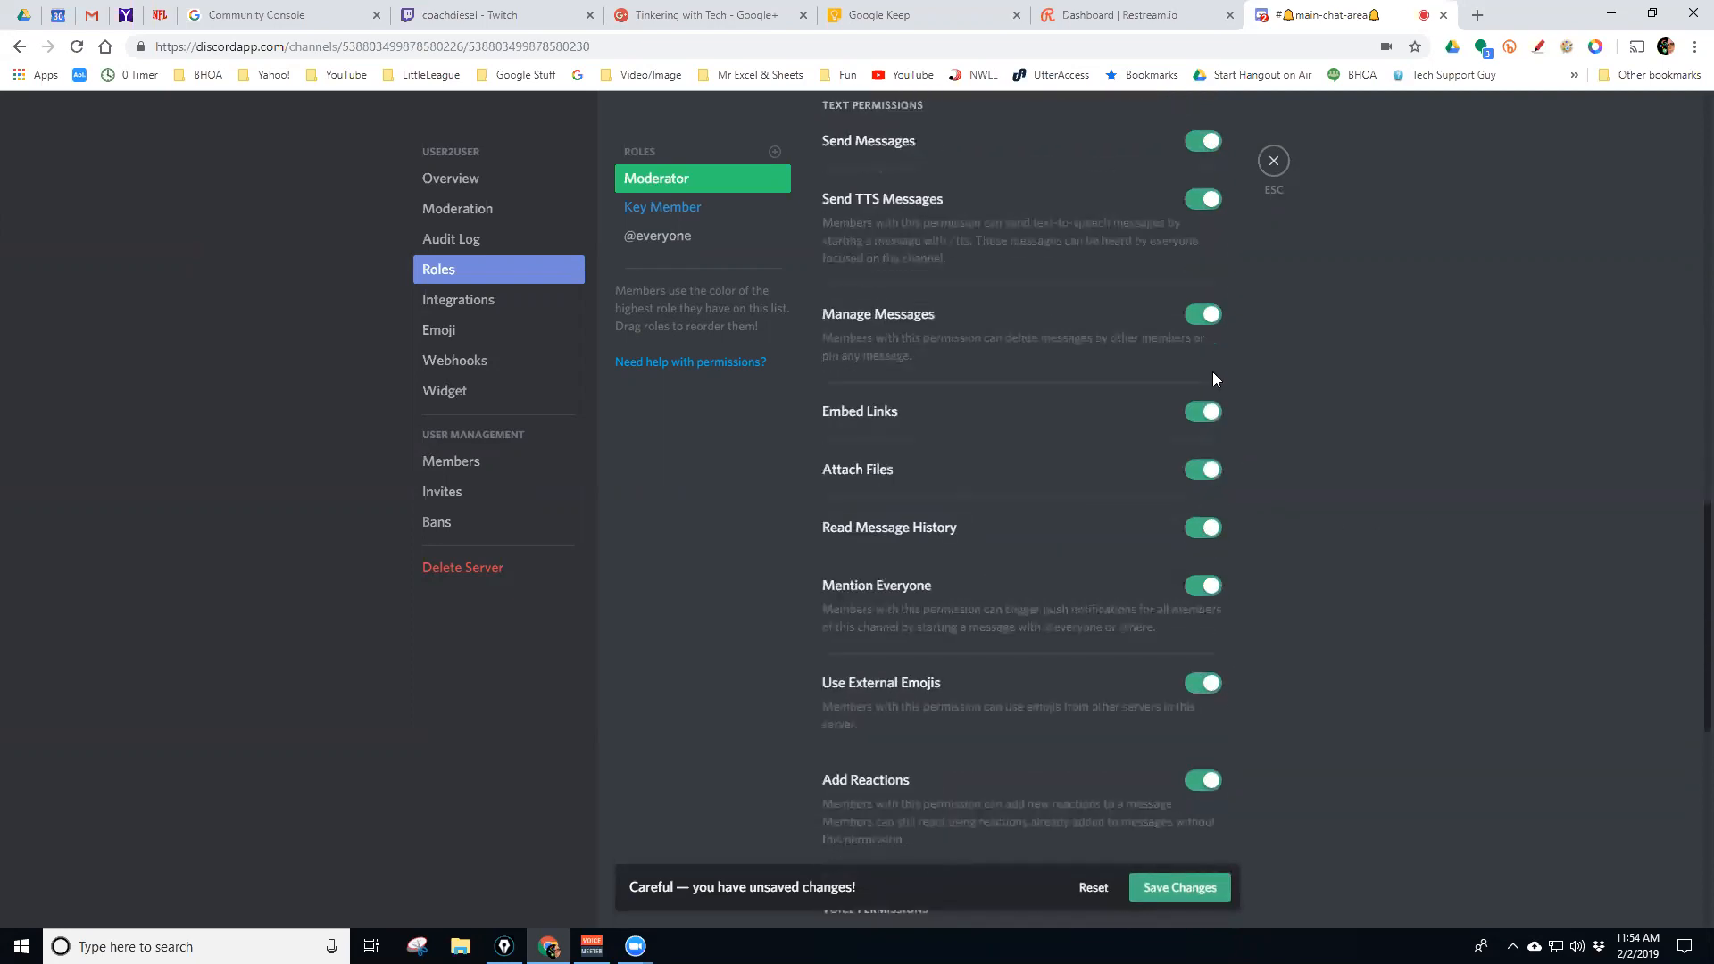
scroll(1220, 379, "down", 1)
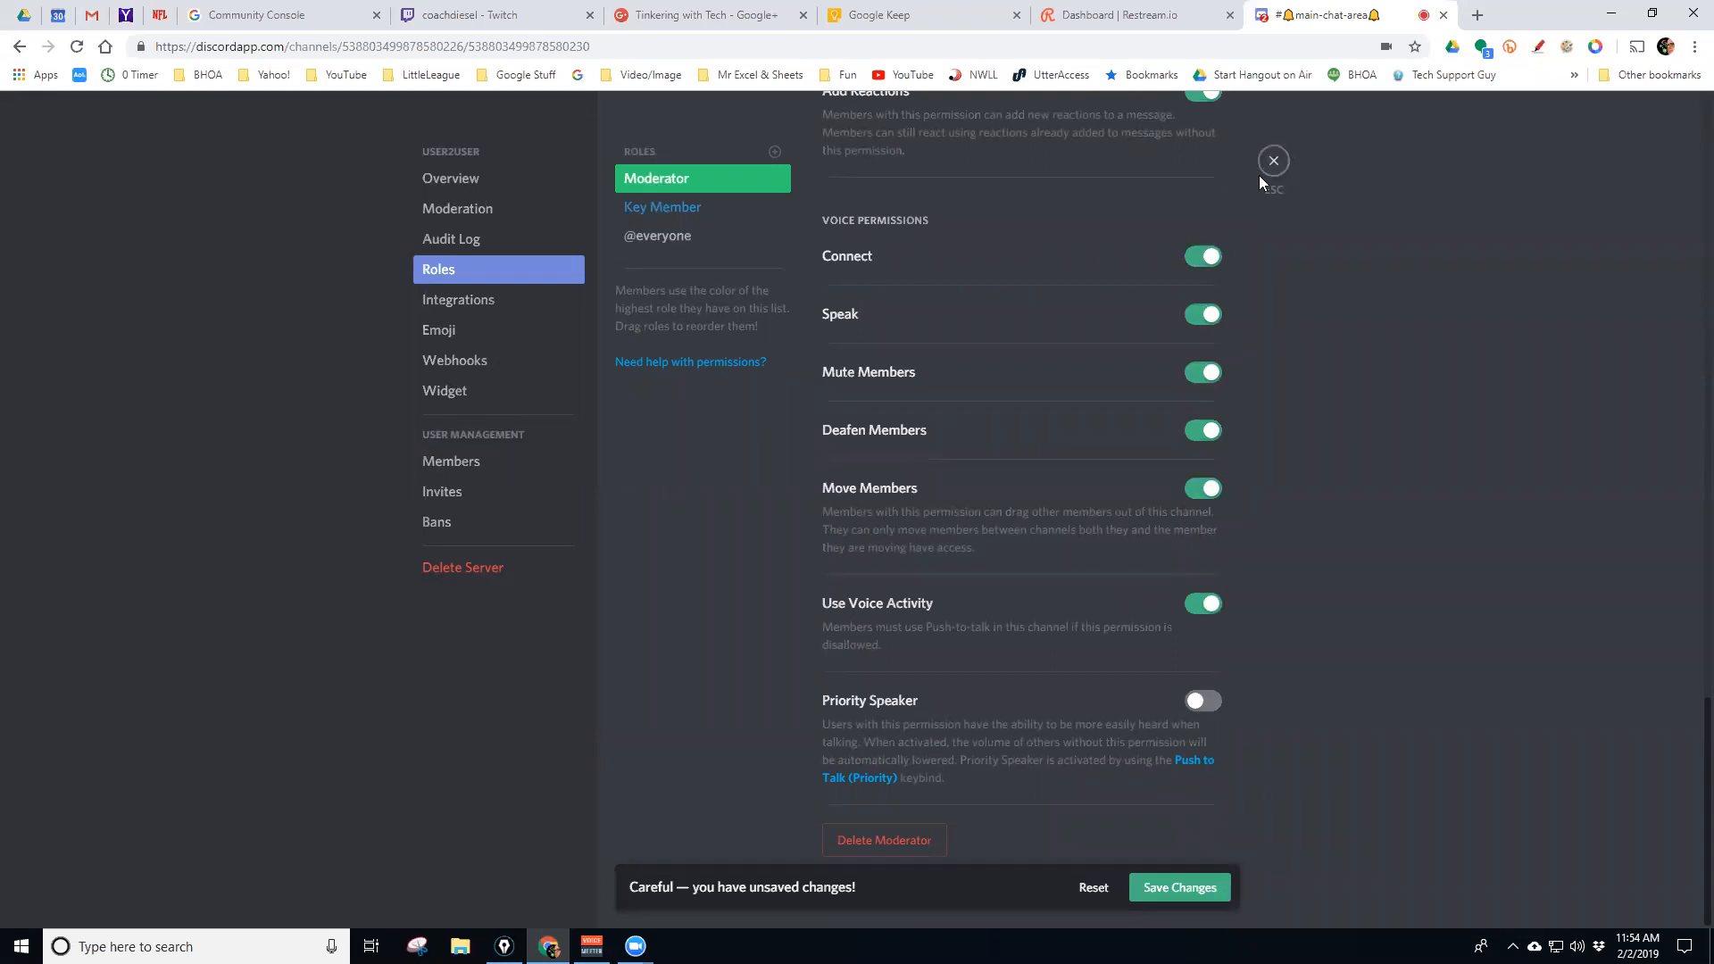
scroll(1044, 260, "up", 12)
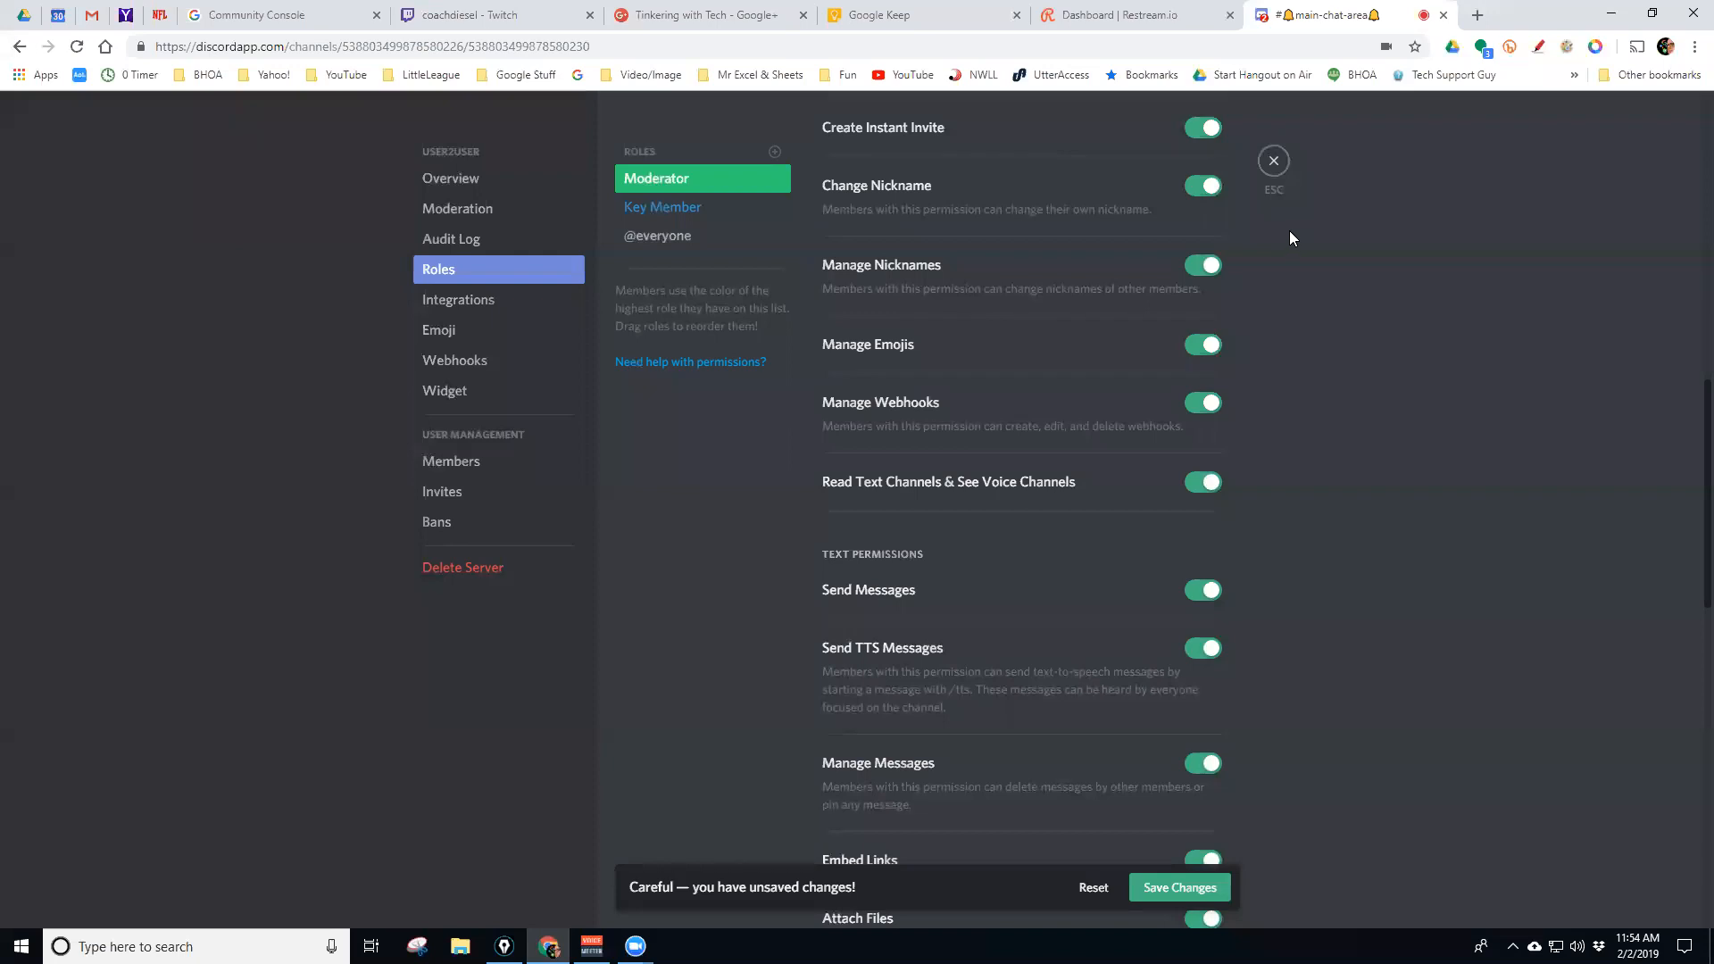
scroll(1090, 323, "up", 5)
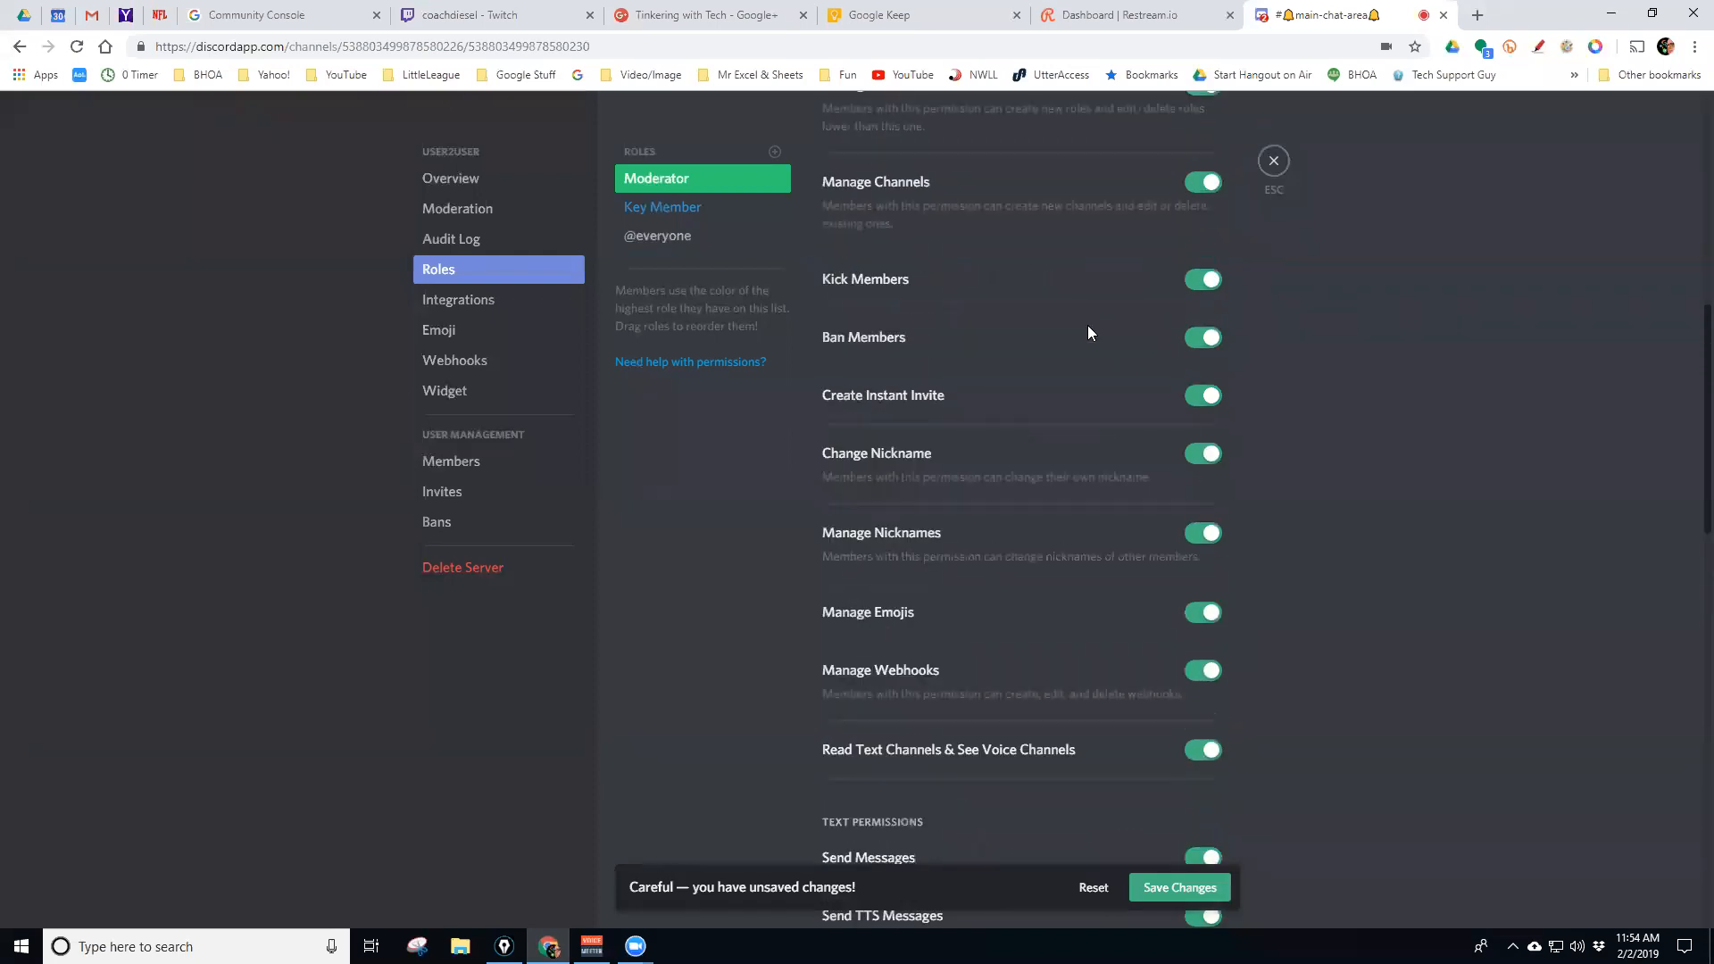
scroll(1090, 312, "up", 4)
scroll(1093, 301, "down", 6)
scroll(1099, 300, "down", 1)
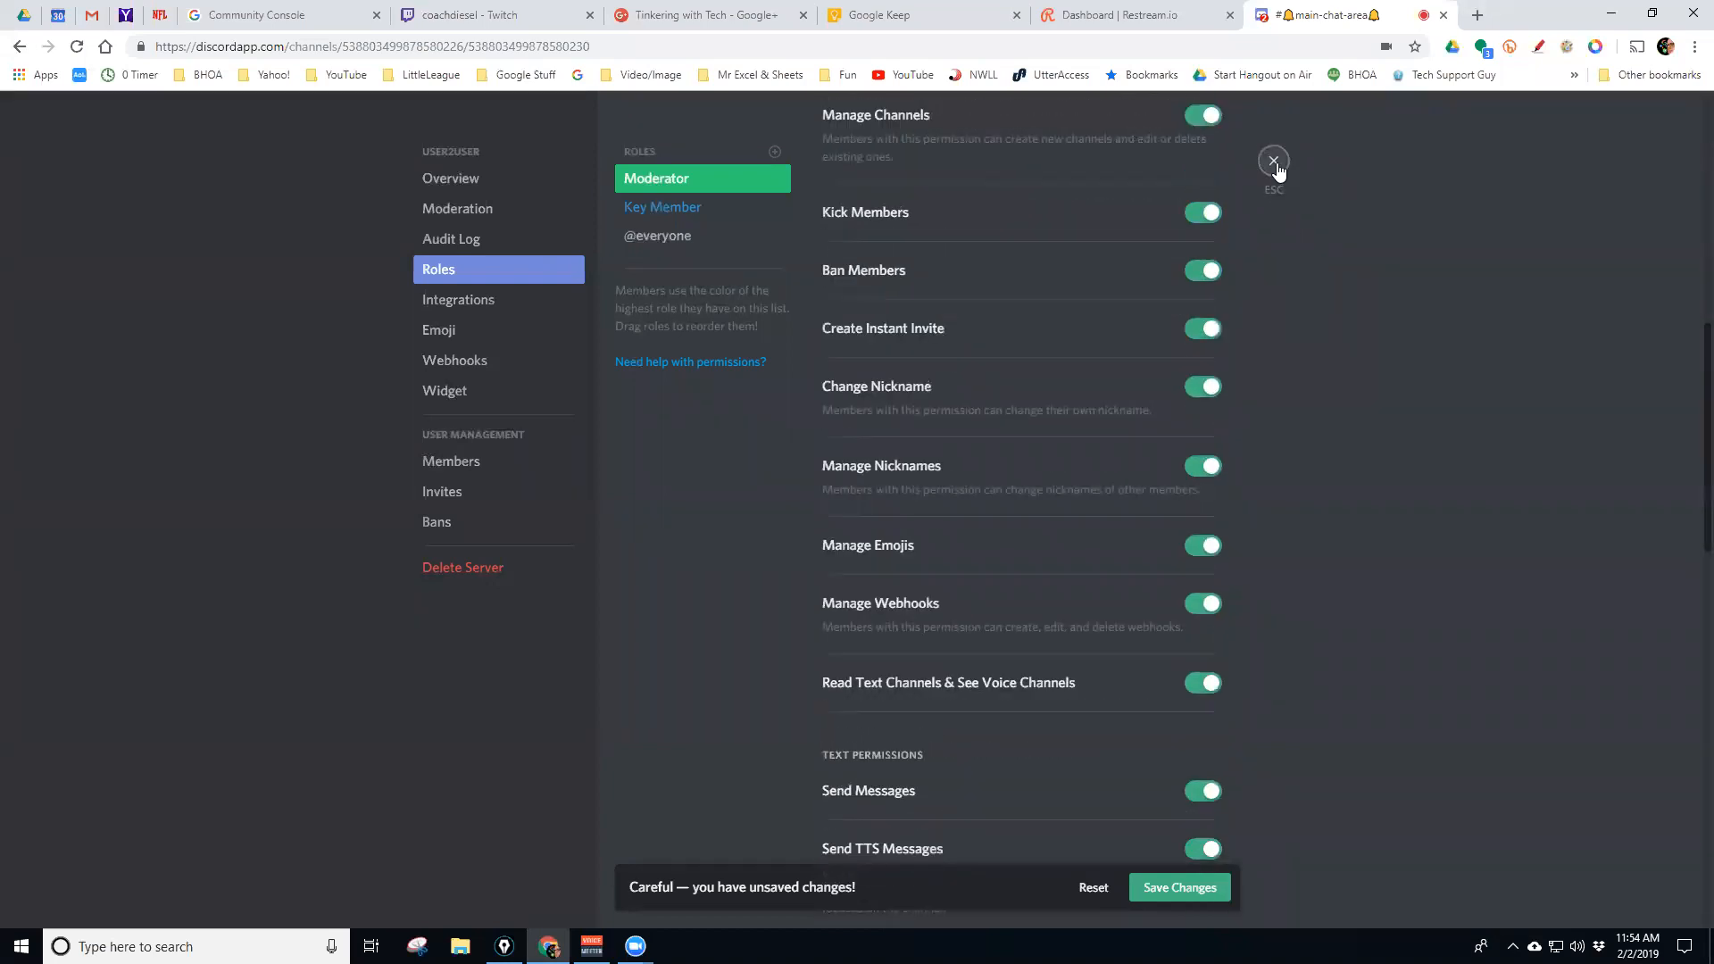
left_click(1274, 162)
left_click(1274, 162)
left_click(1167, 888)
scroll(1273, 366, "up", 3)
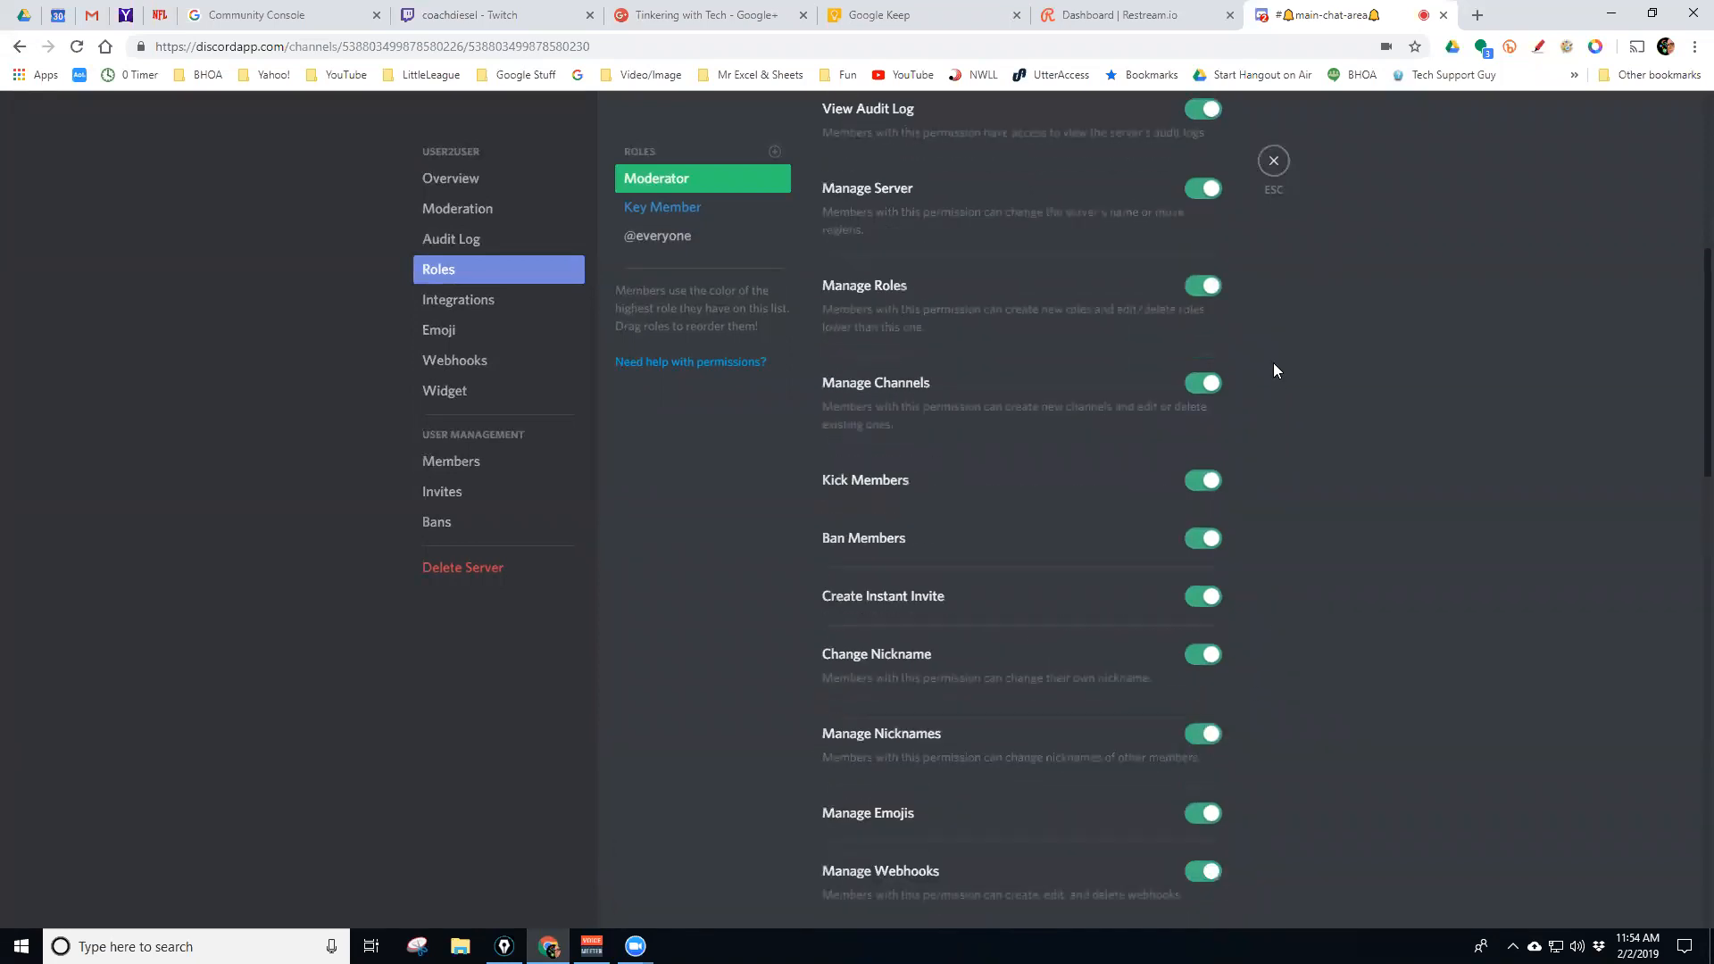
Close and reopen User2User's server settings, landing on the Roles page
left_click(1273, 161)
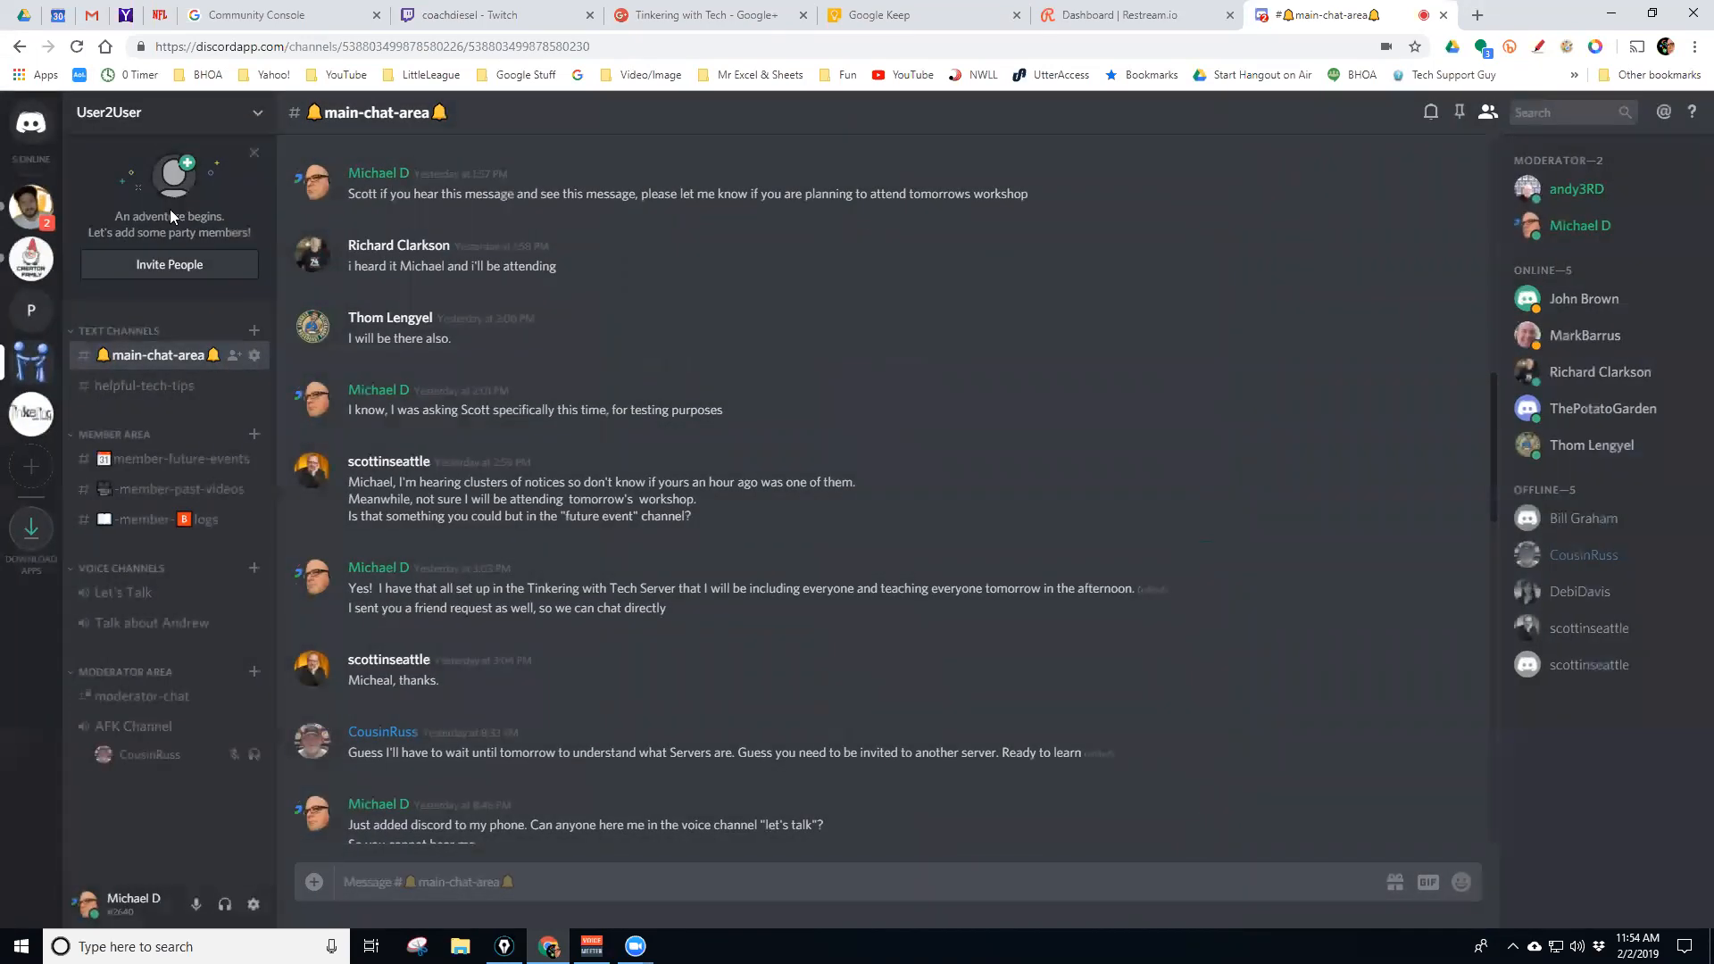
left_click(256, 114)
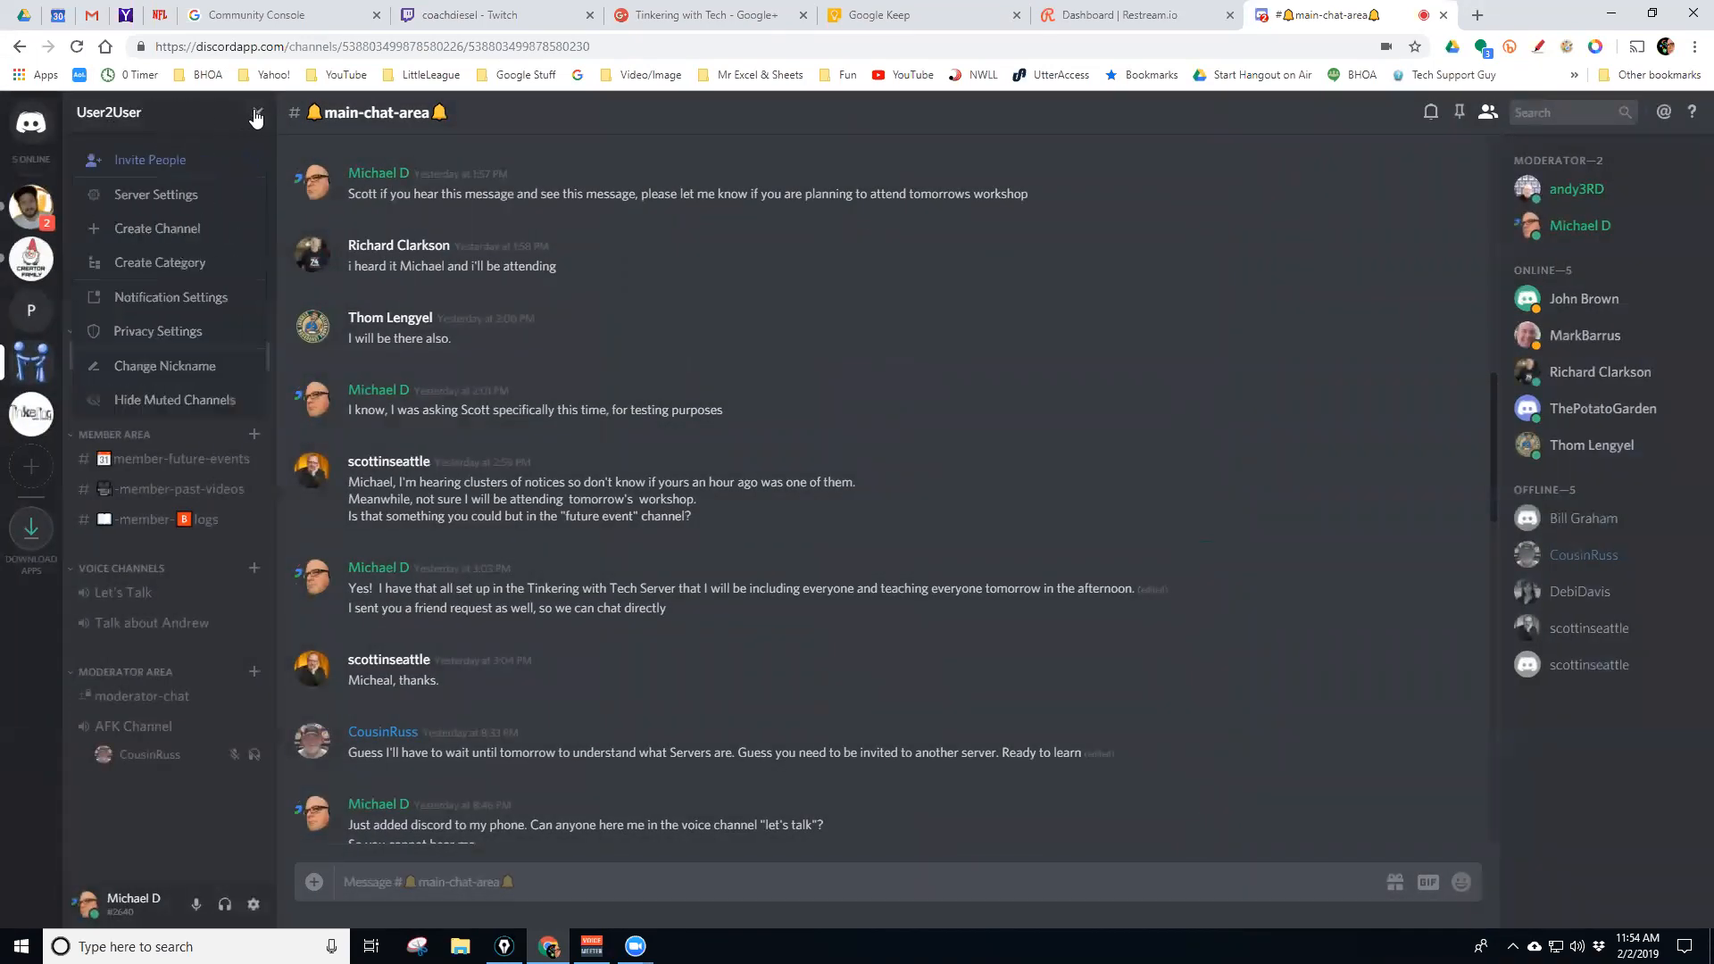
left_click(177, 196)
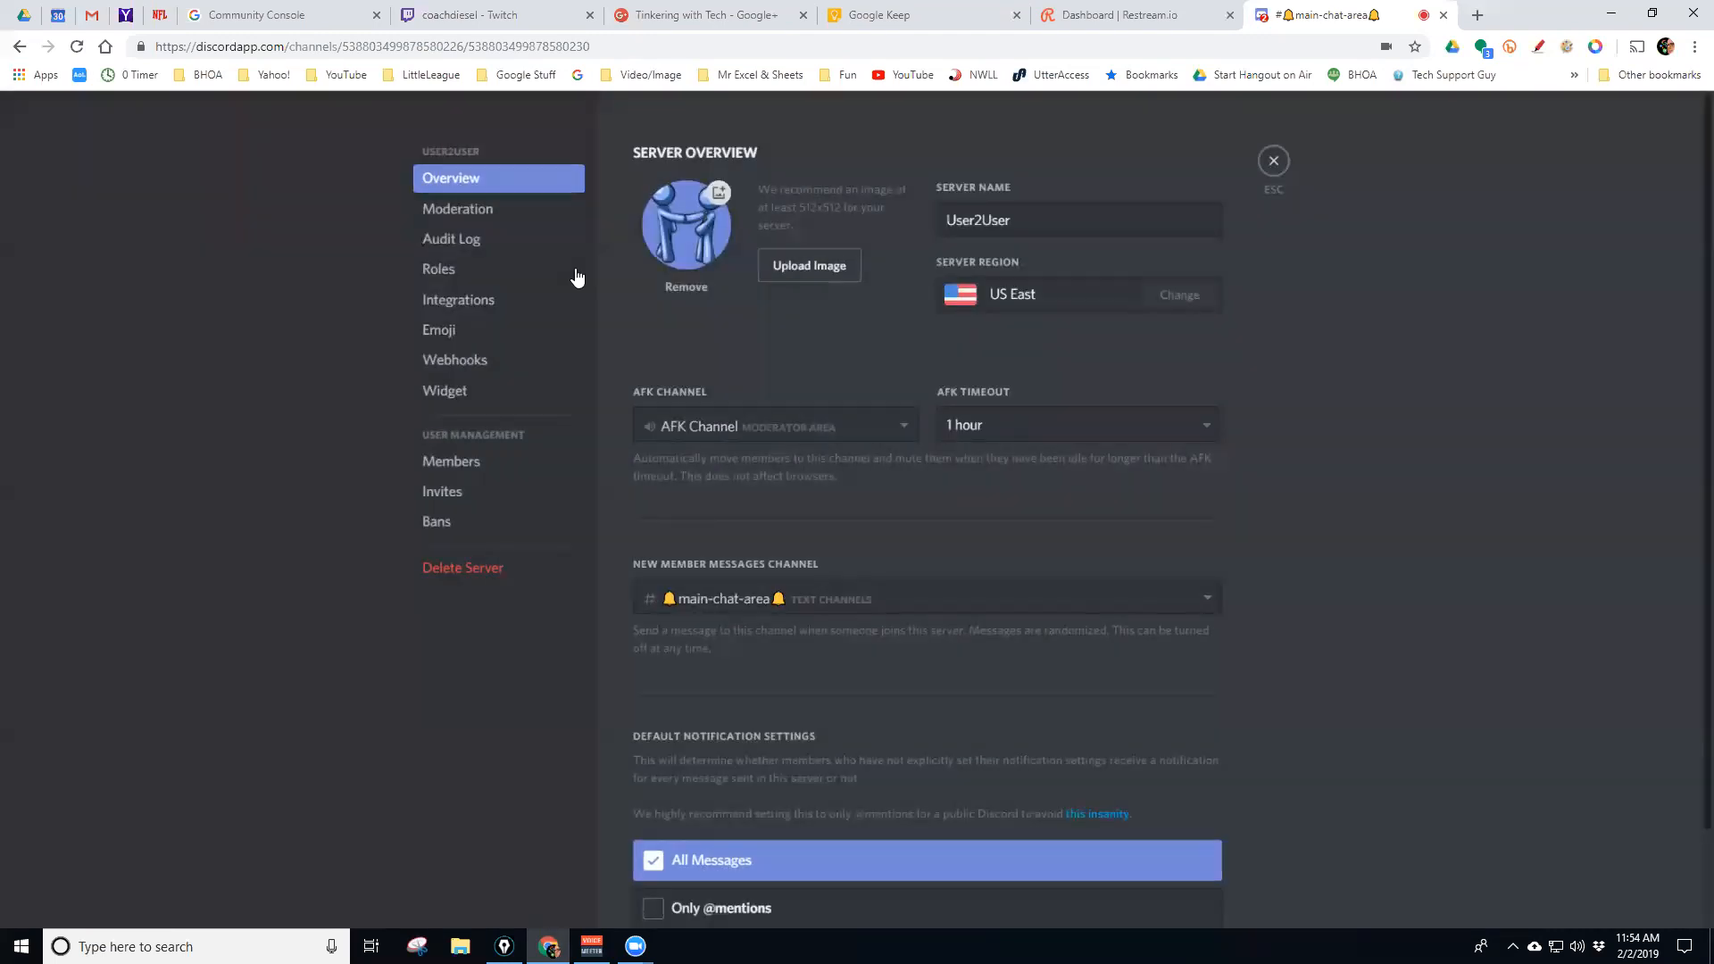
left_click(480, 277)
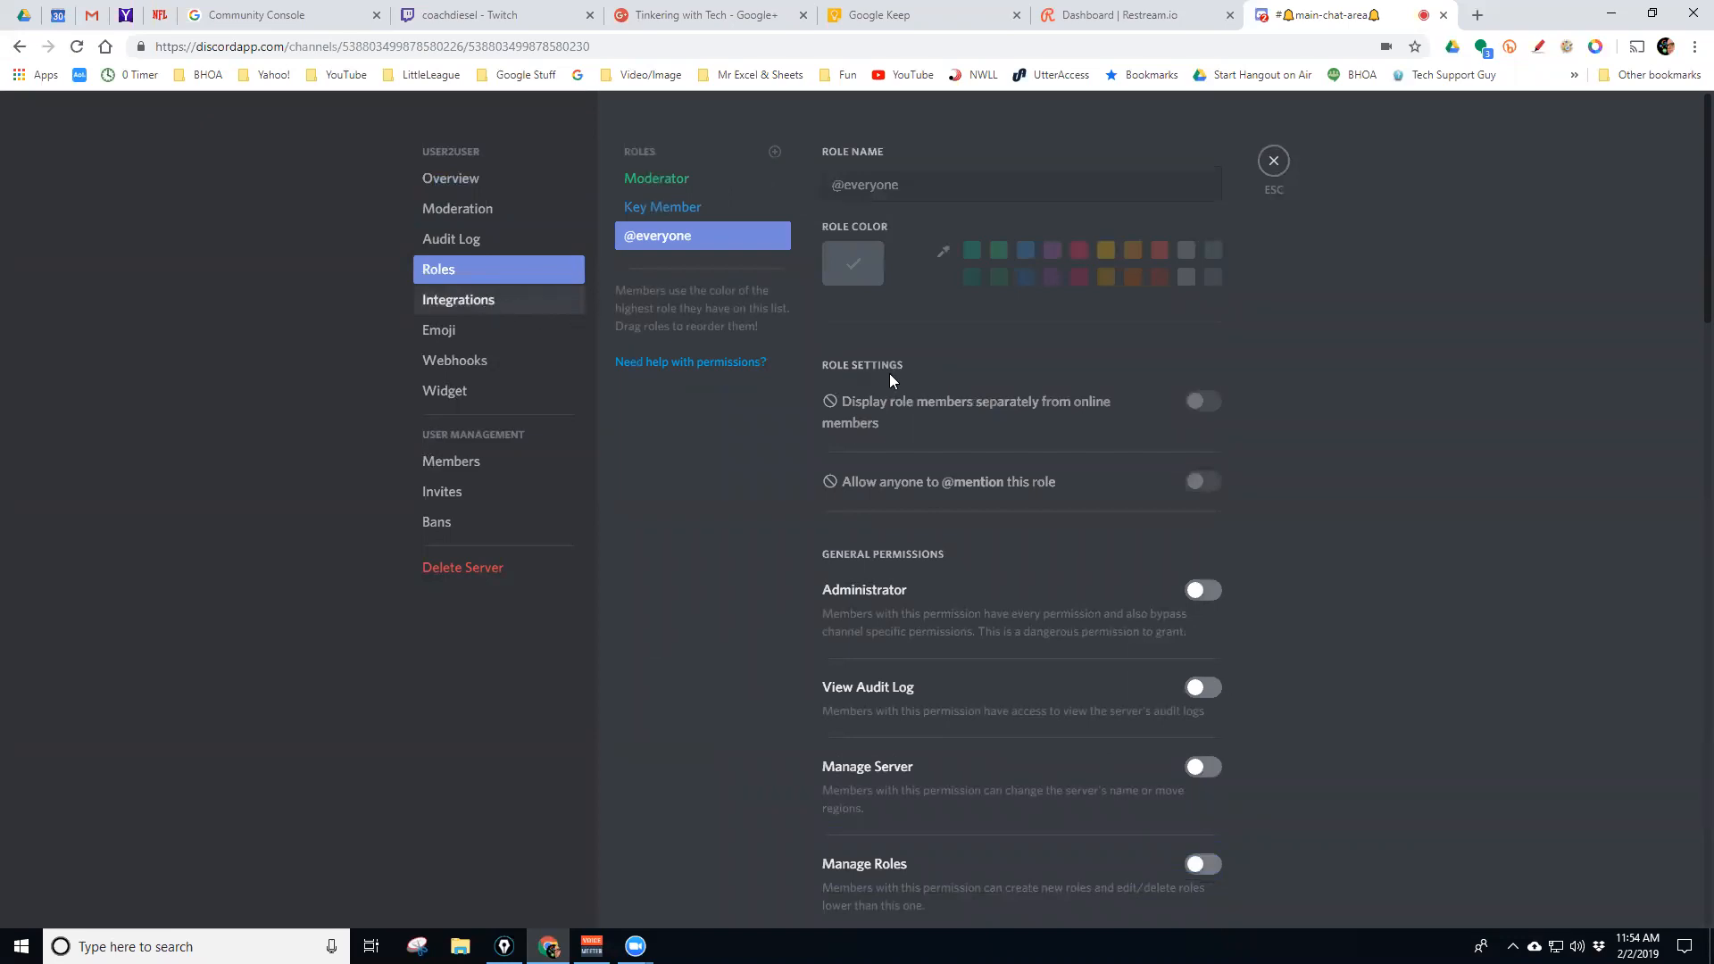
Browse Integrations, Emoji, Webhooks and Widget, ending on the Members list
left_click(471, 305)
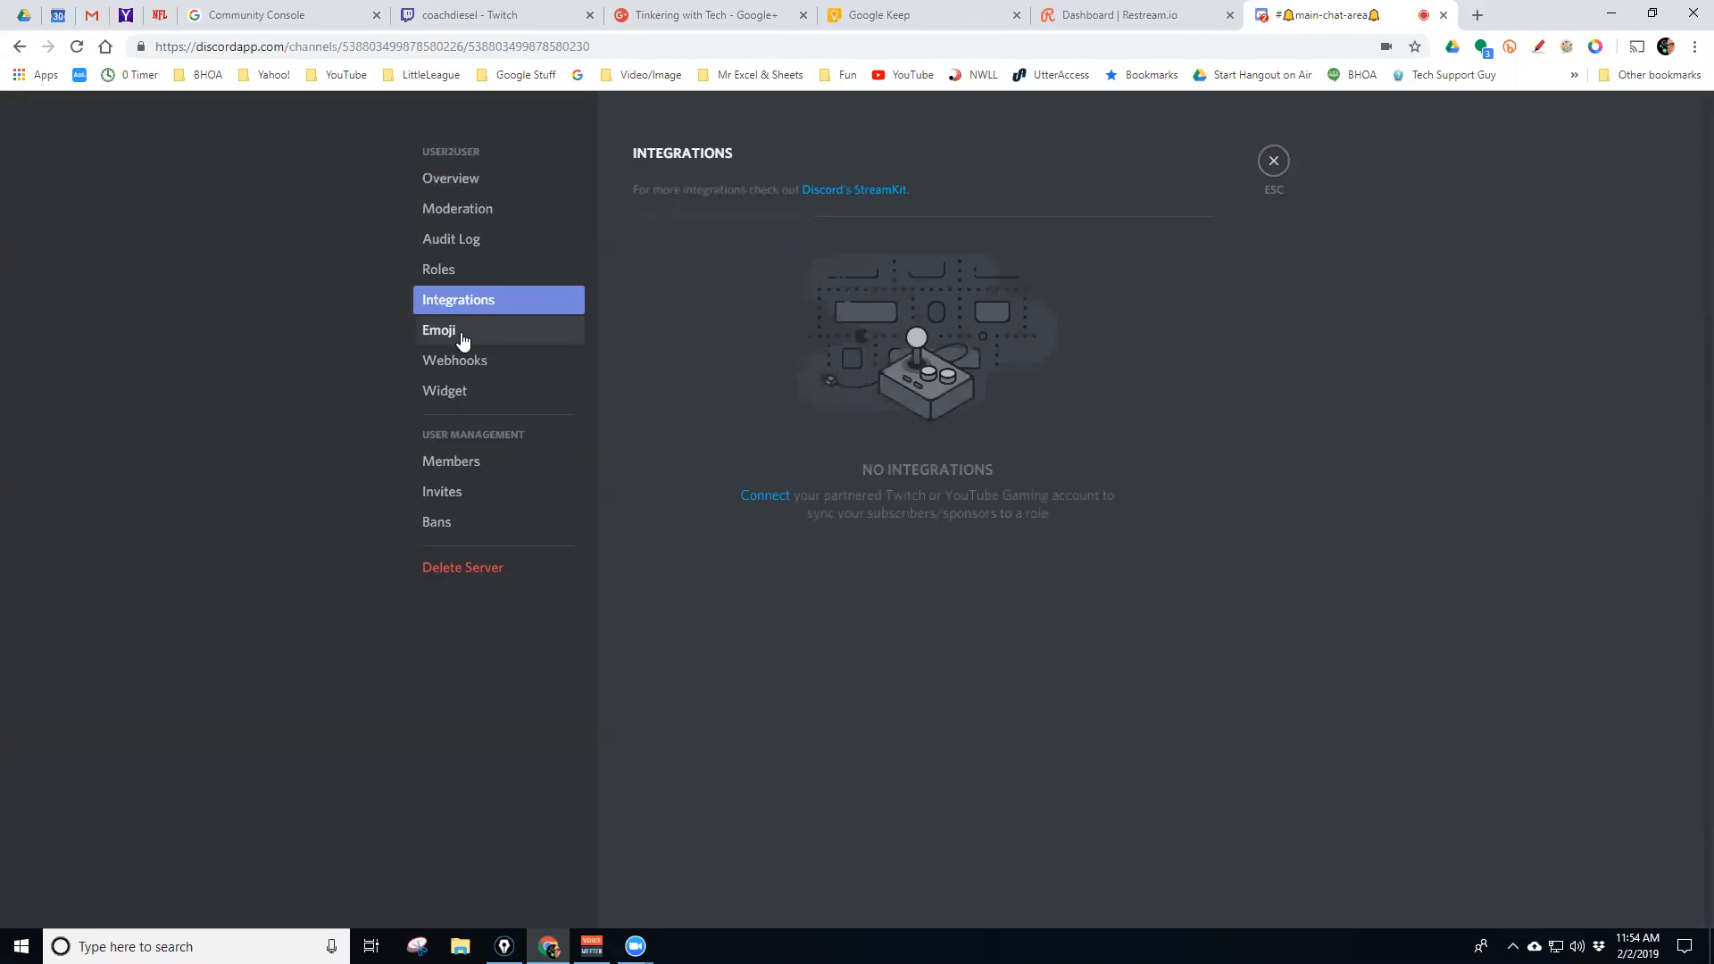
left_click(461, 330)
left_click(478, 361)
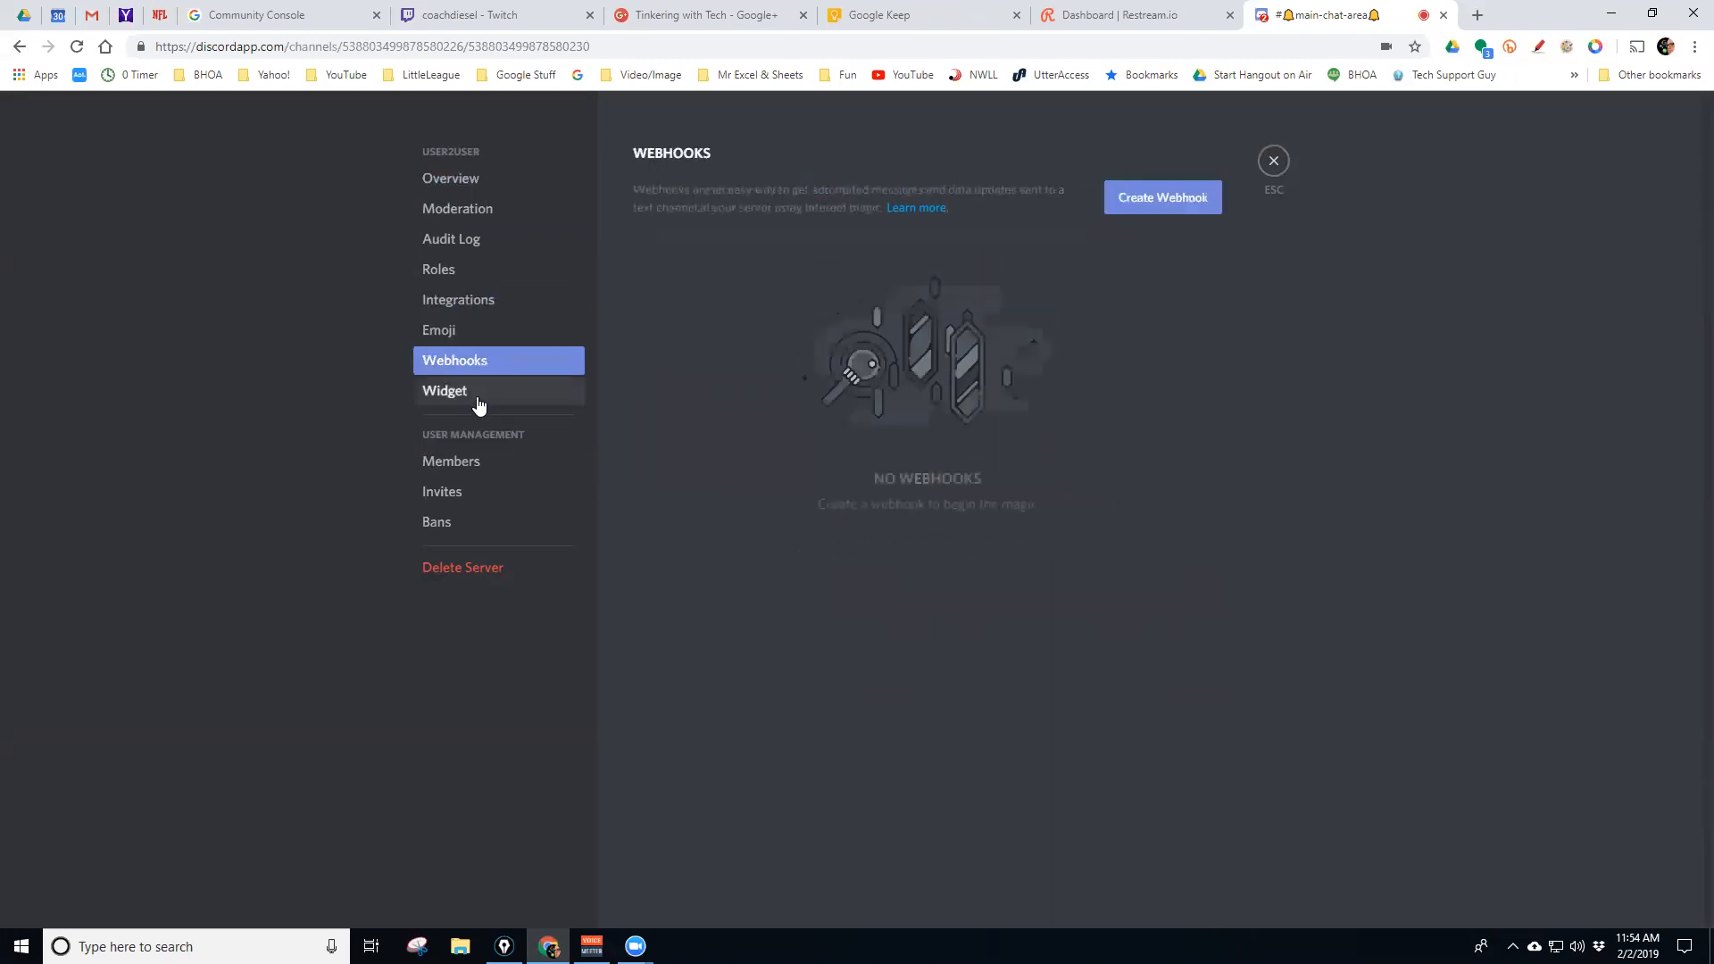
left_click(489, 400)
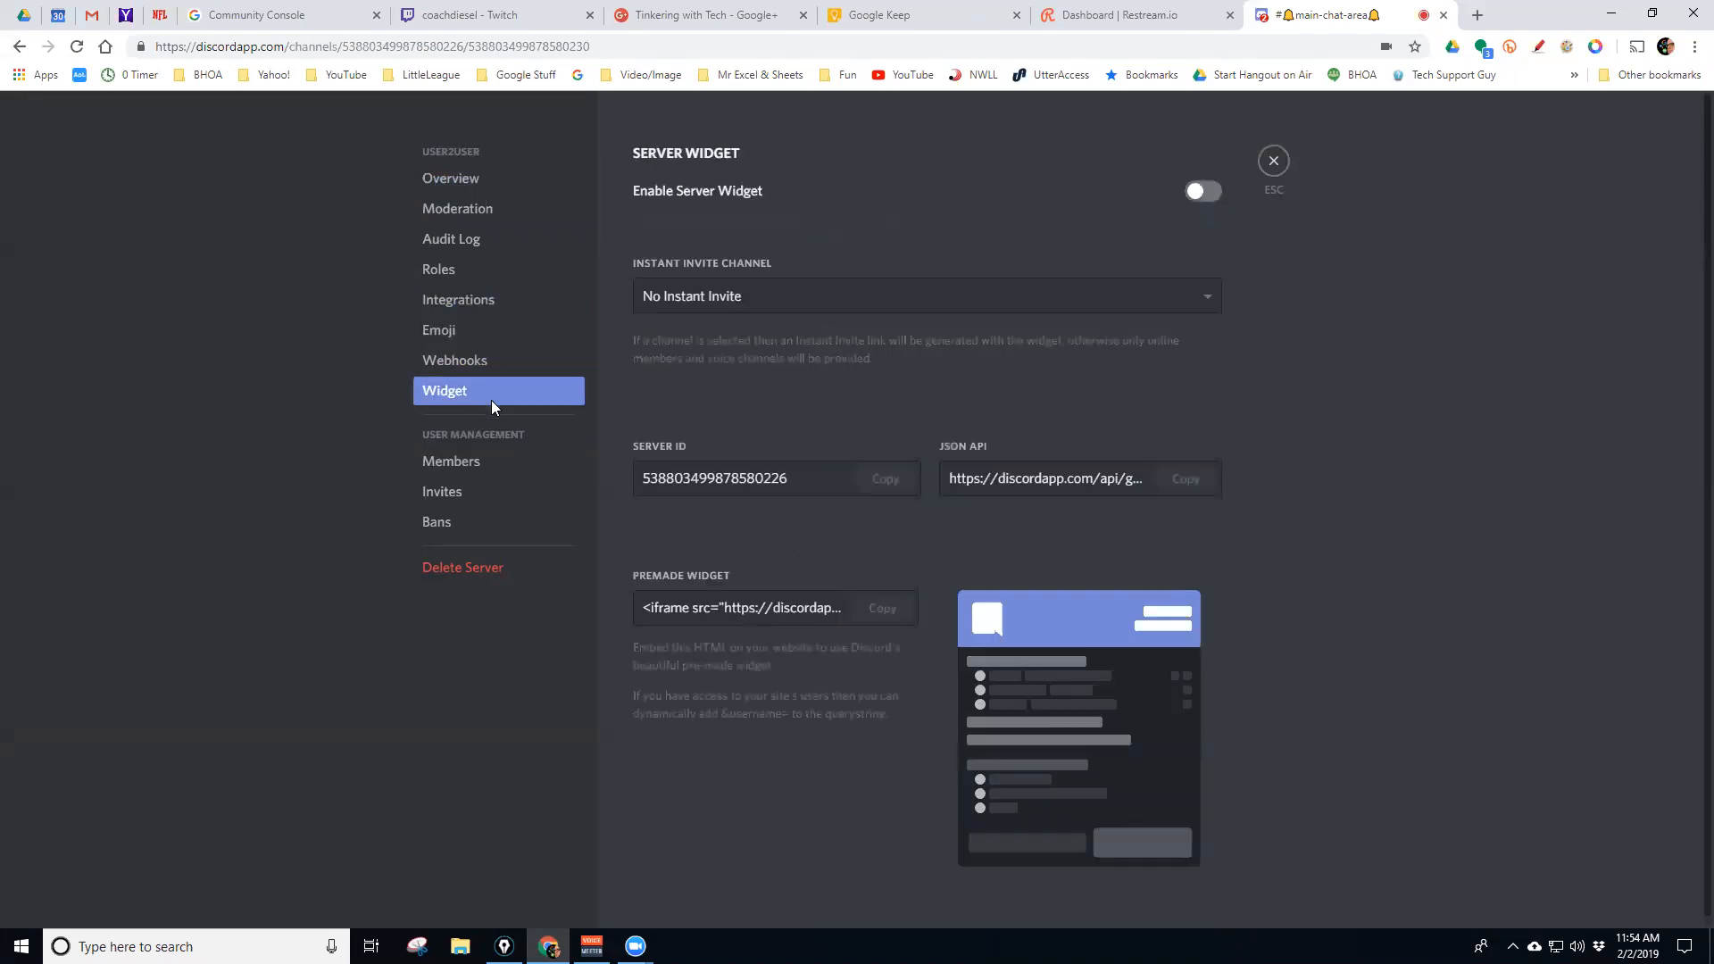
left_click(491, 463)
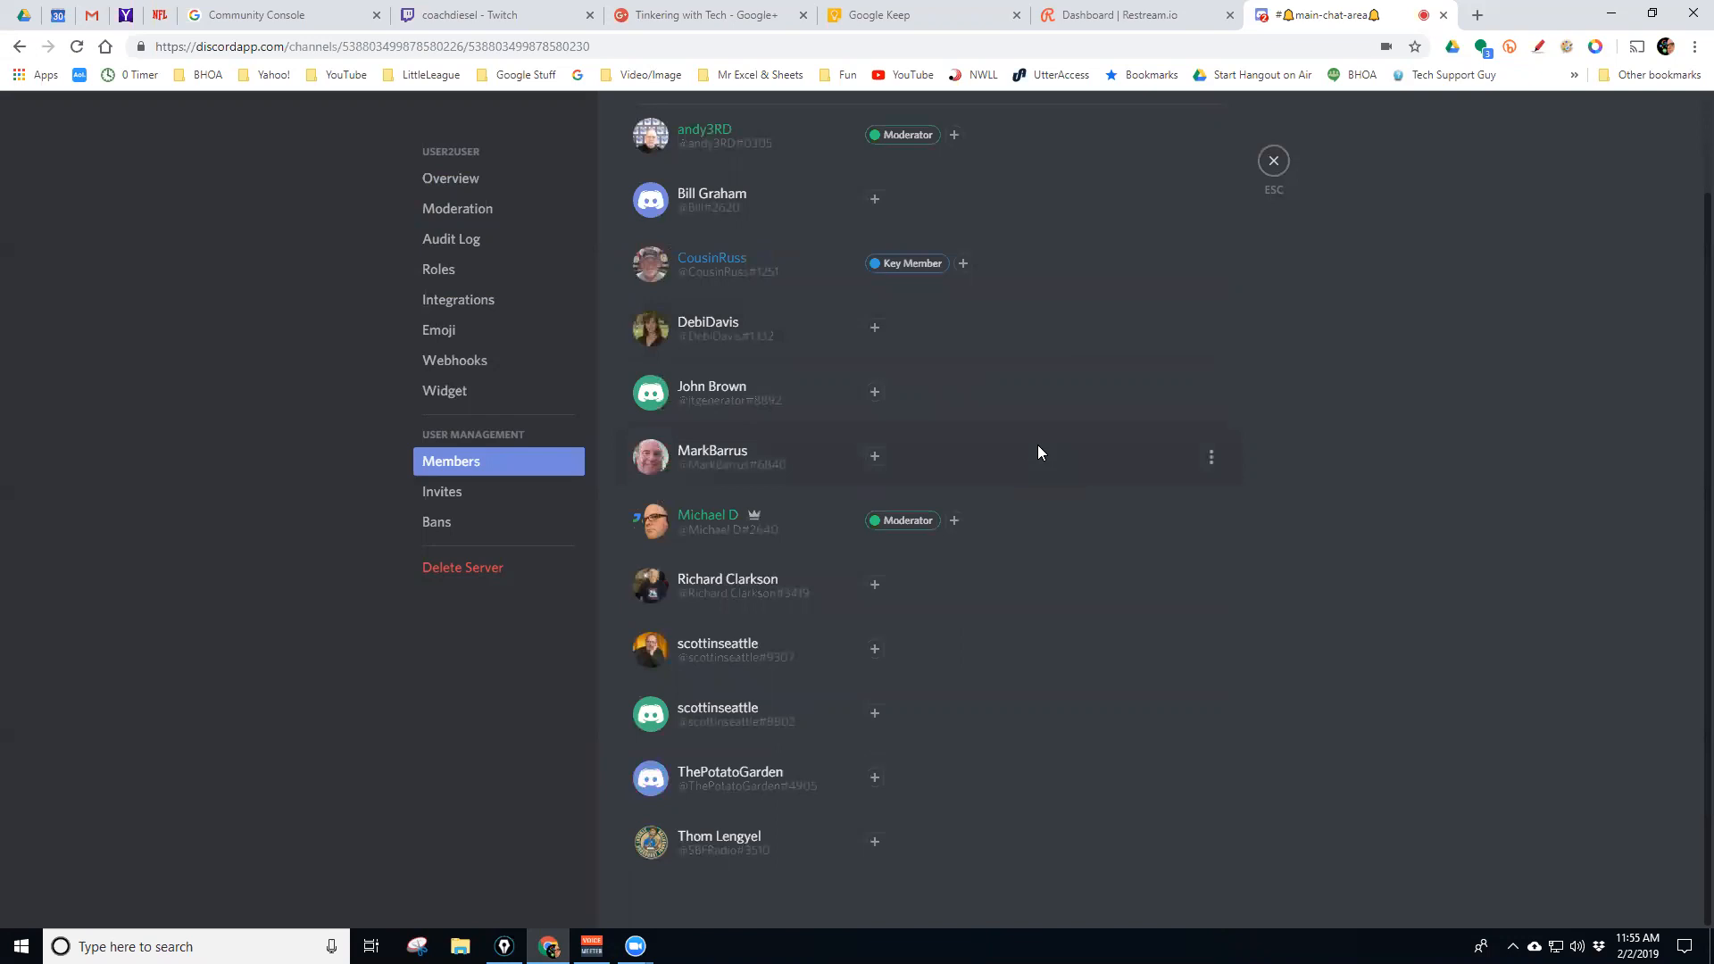
Check the Invites and Bans pages, return to Overview, then exit server settings
scroll(1037, 446, "up", 2)
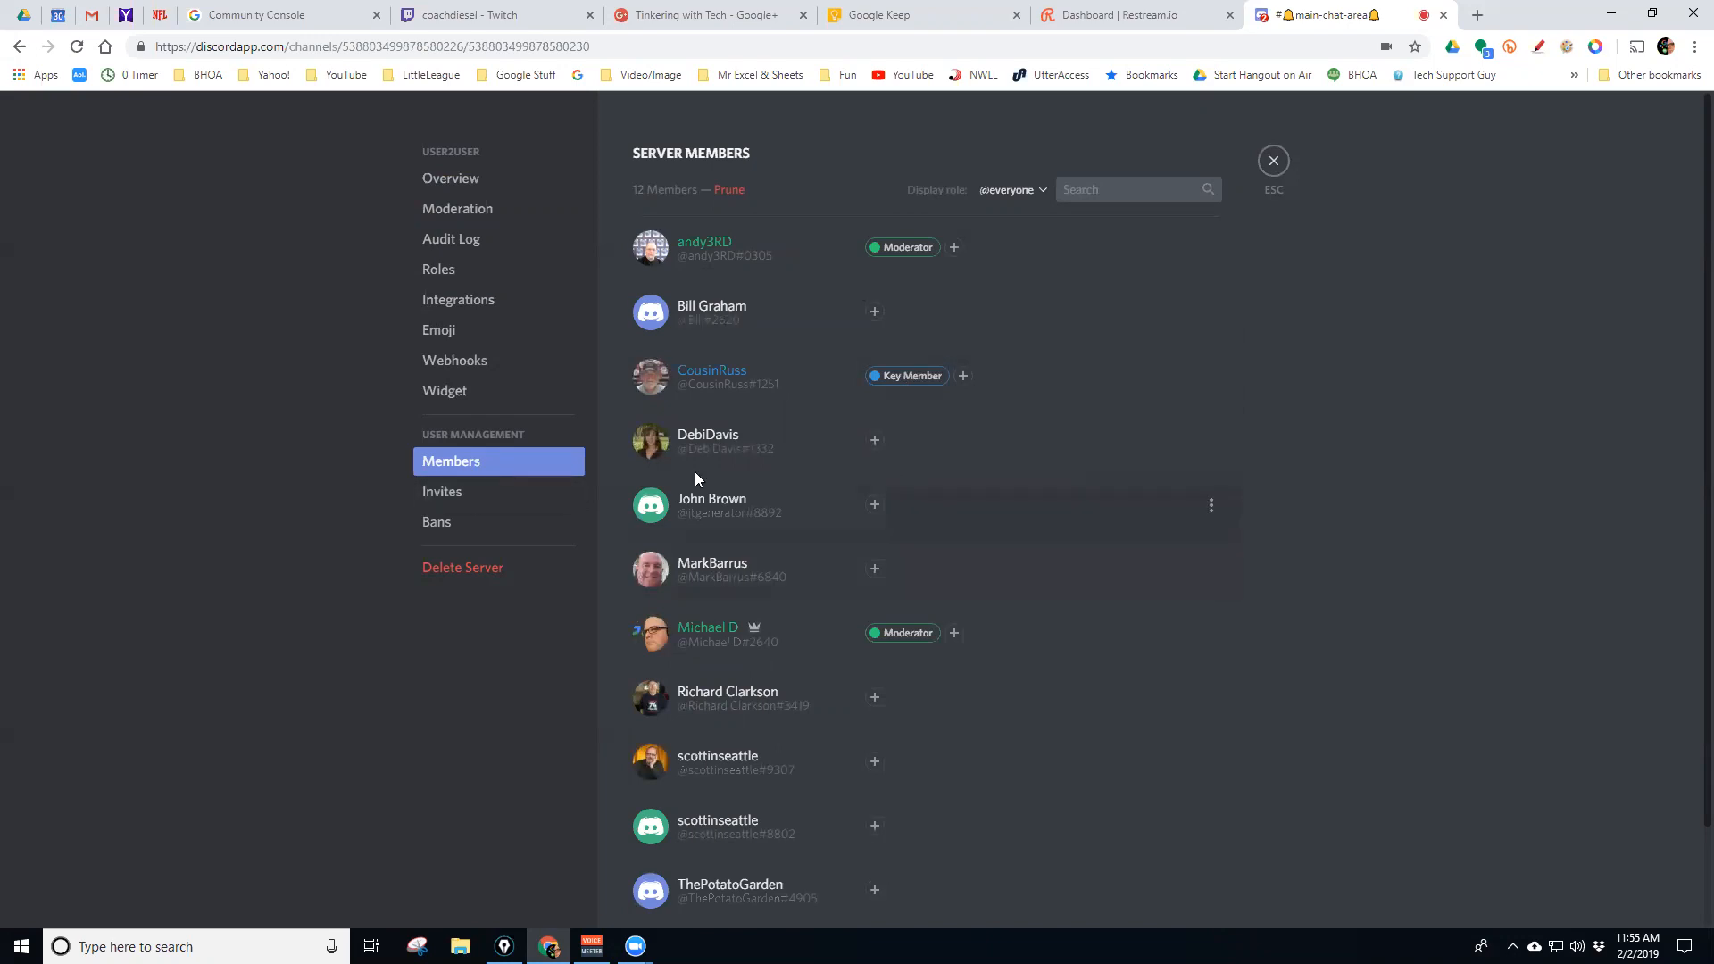
left_click(470, 504)
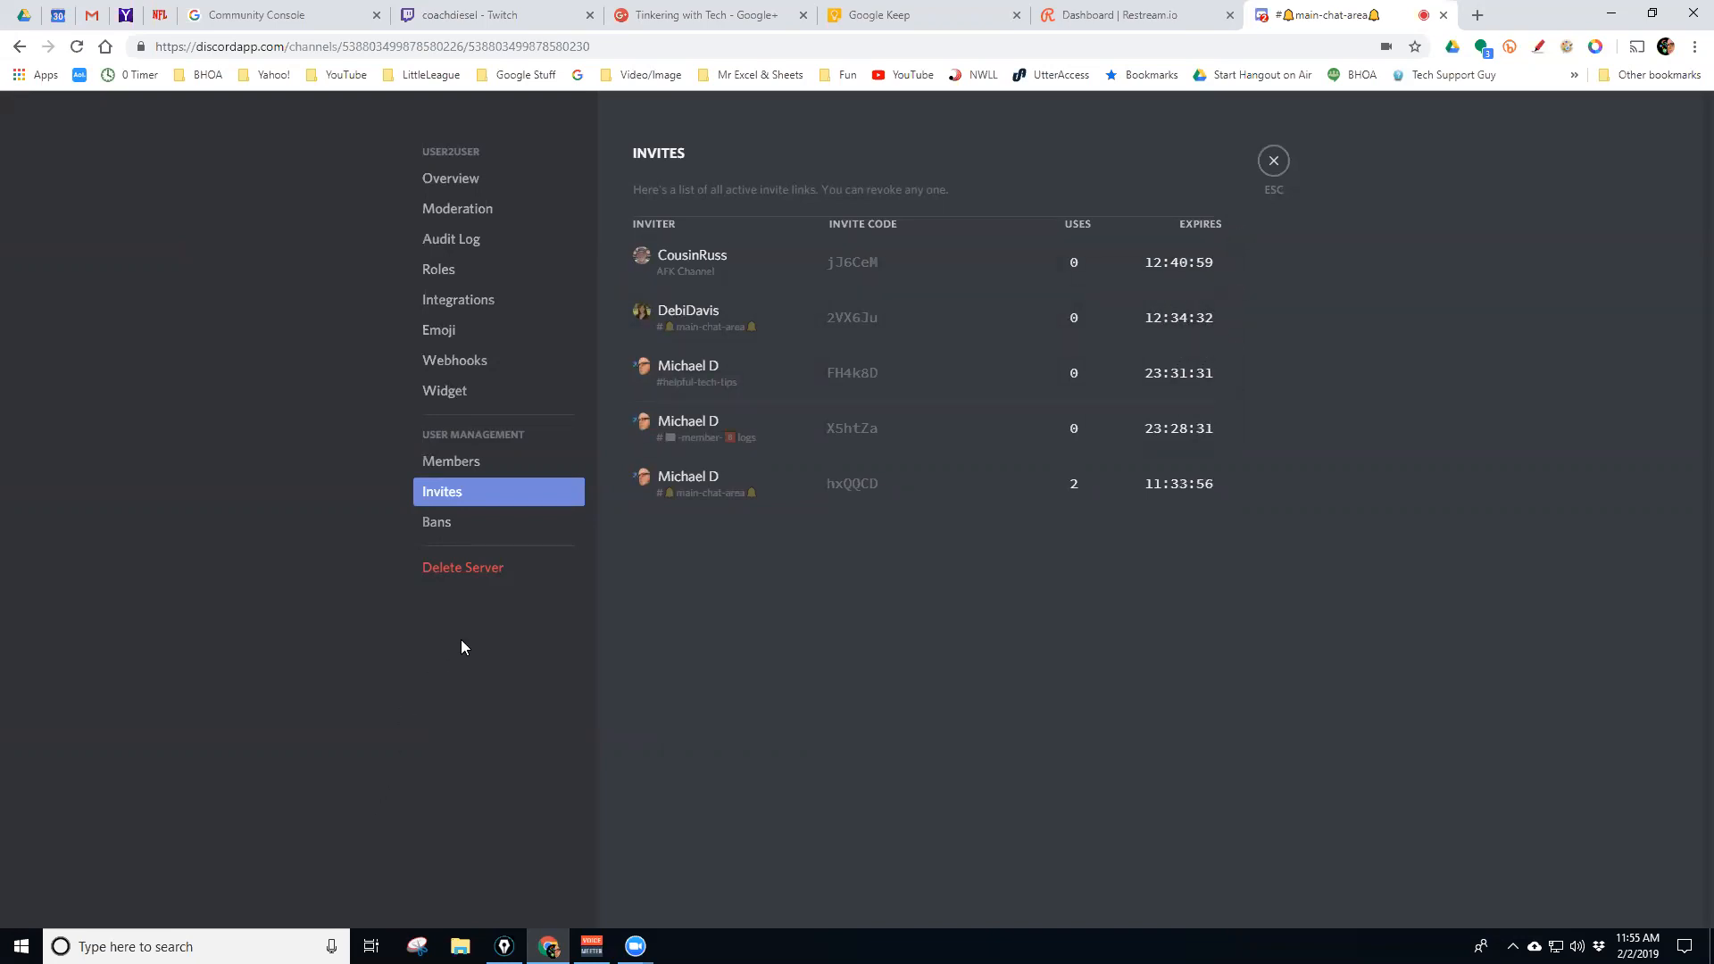
left_click(469, 527)
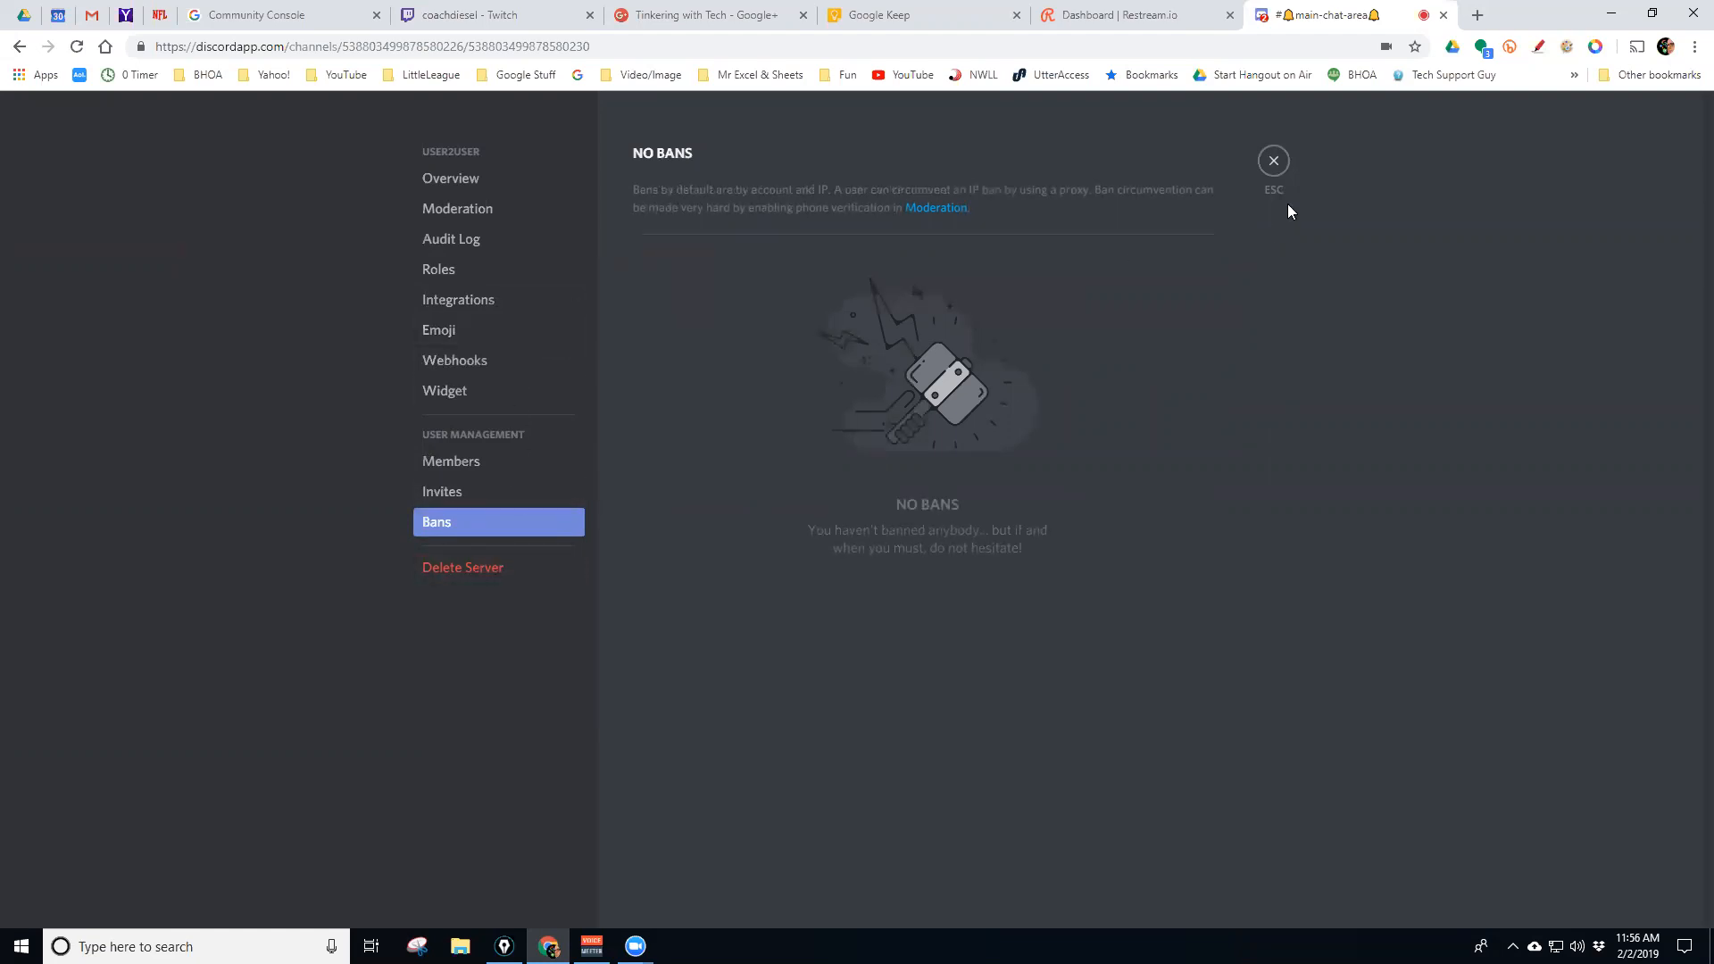
left_click(473, 182)
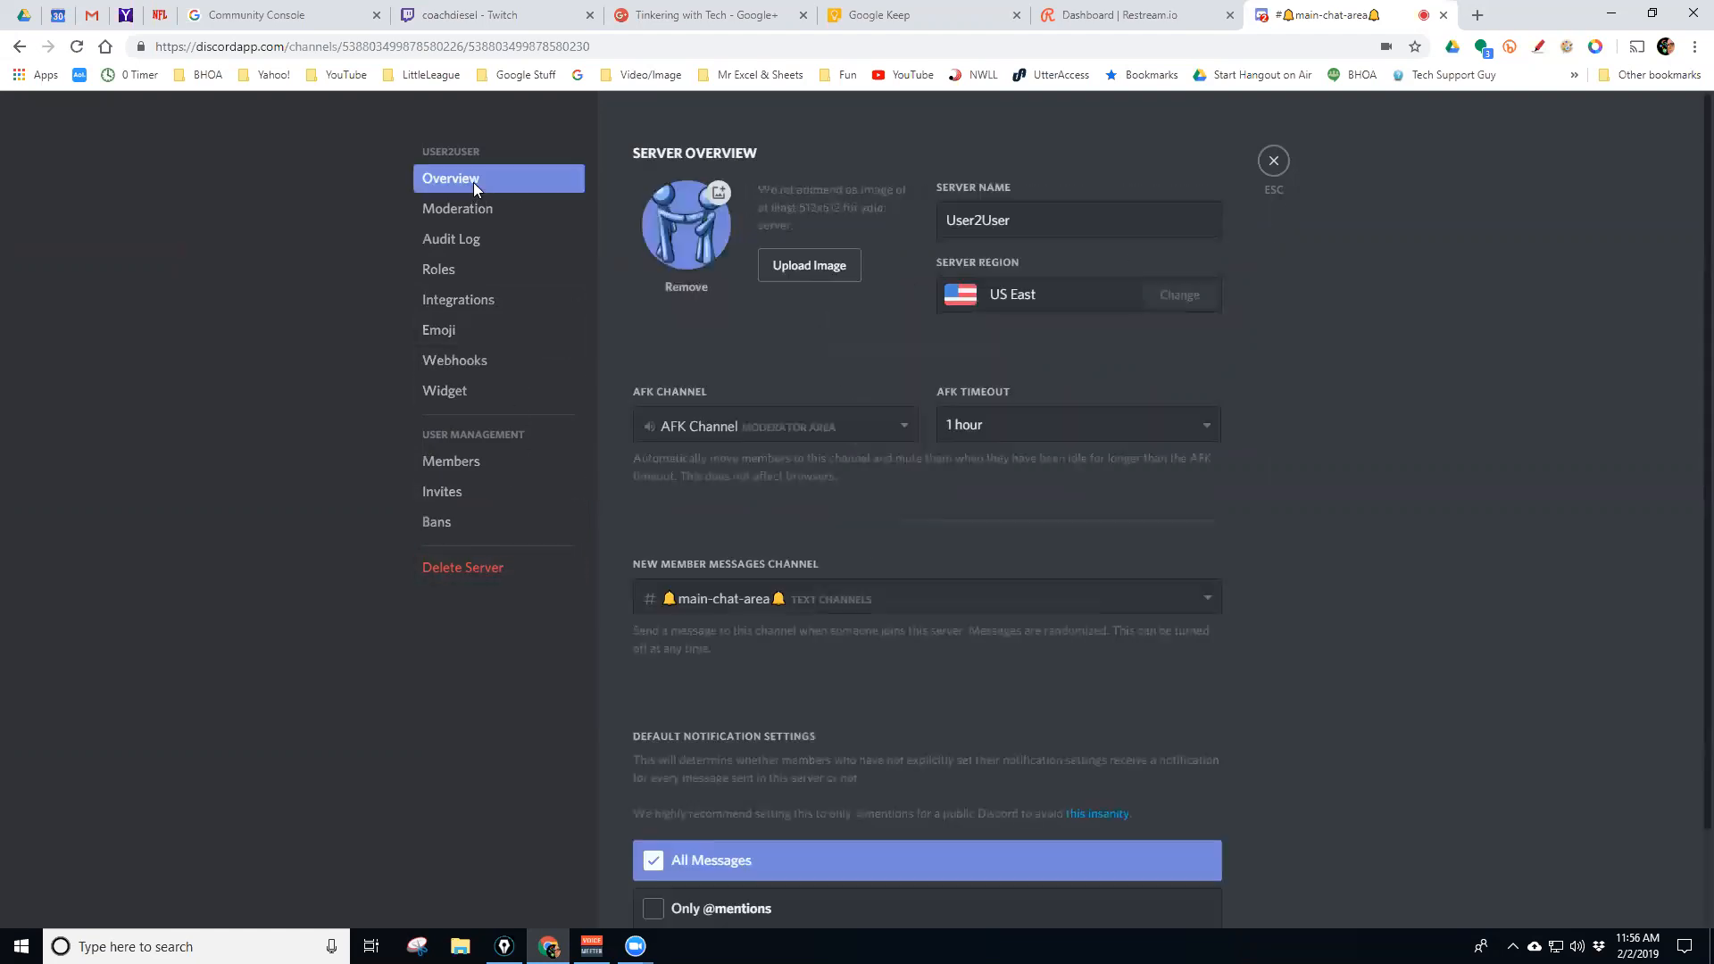
left_click(1274, 164)
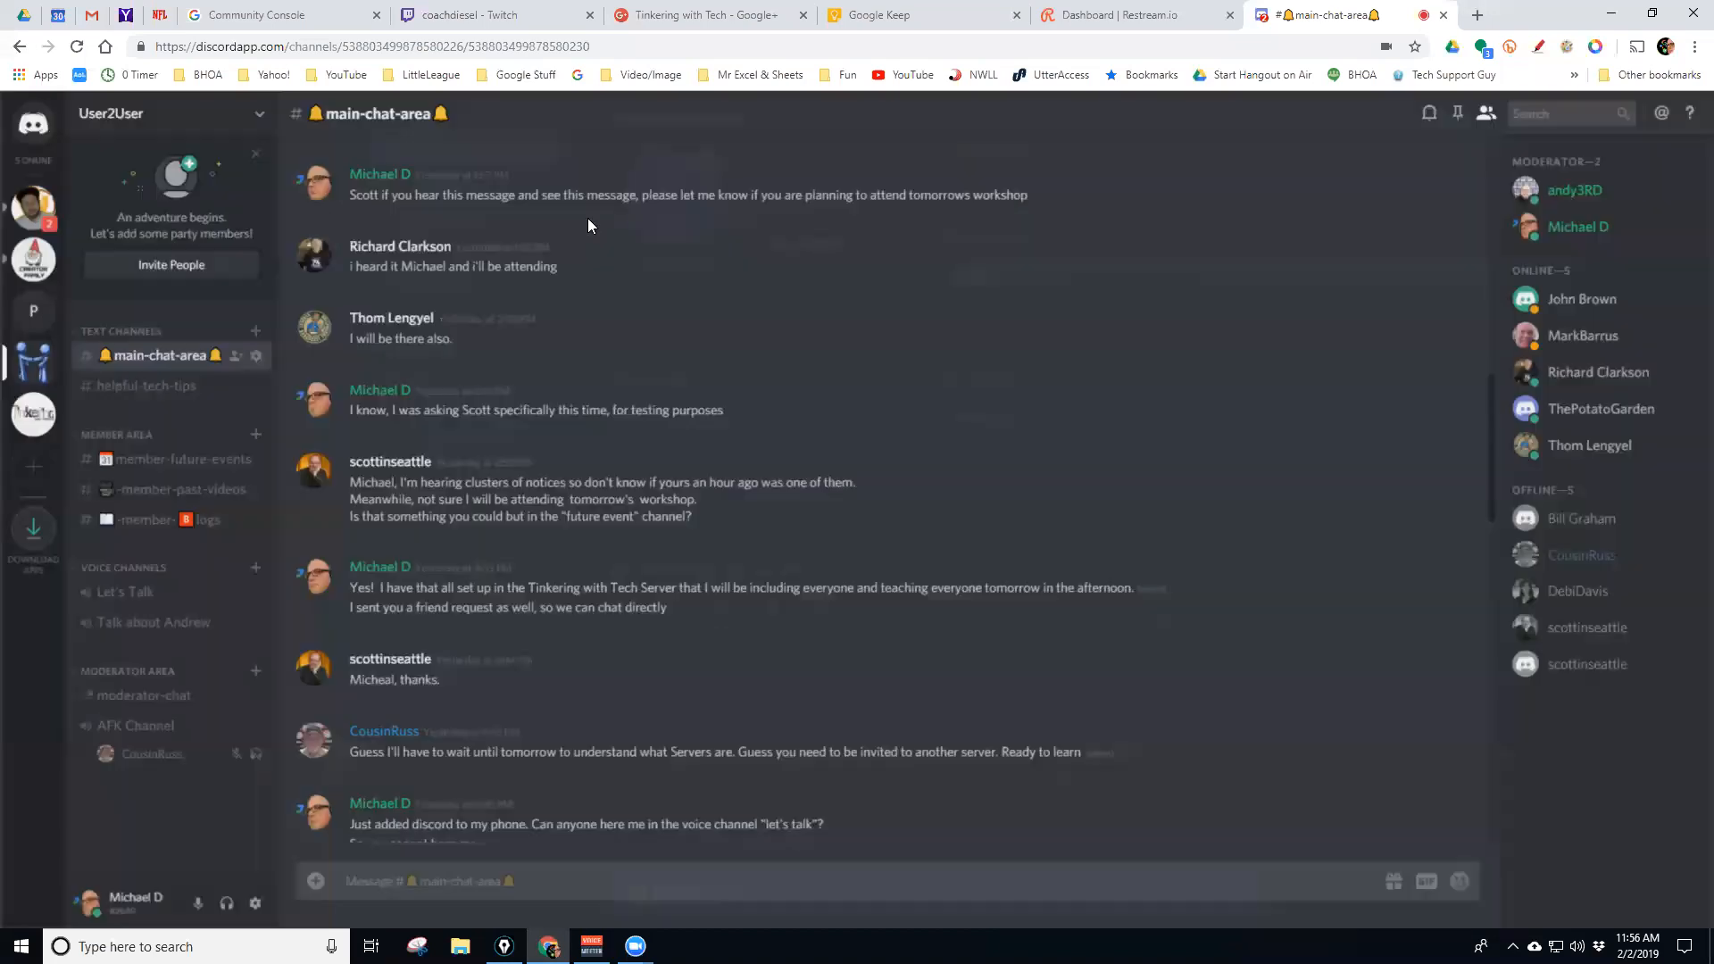
left_click(240, 125)
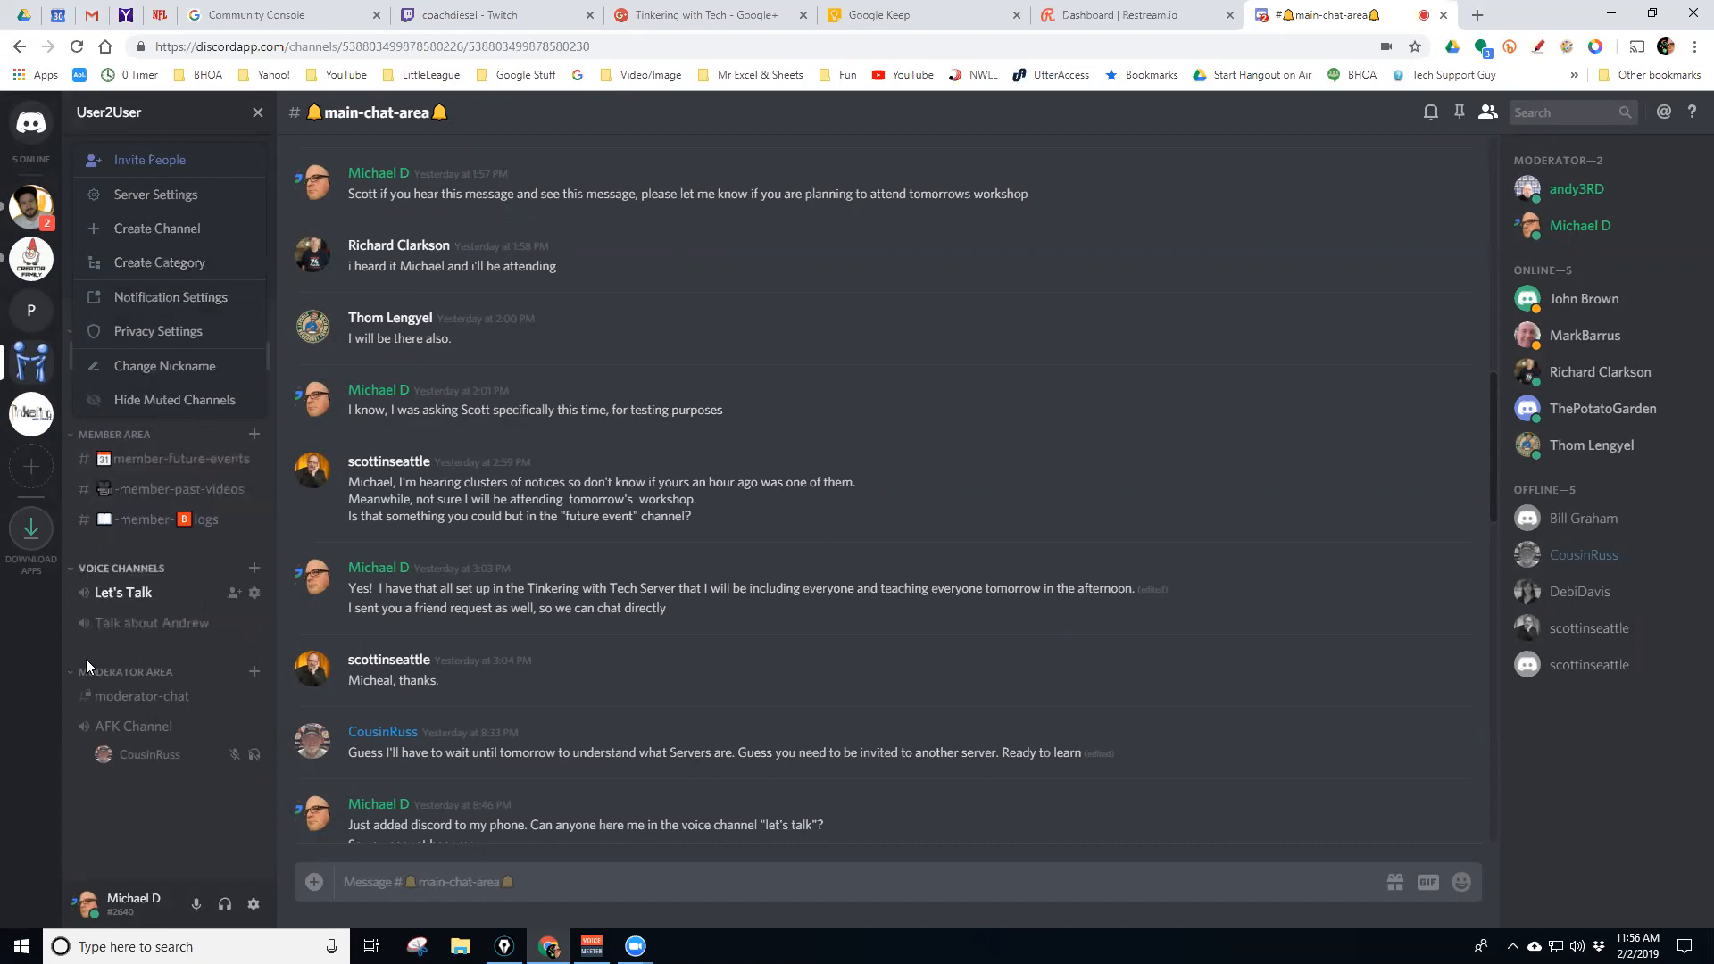
left_click(70, 677)
left_click(70, 677)
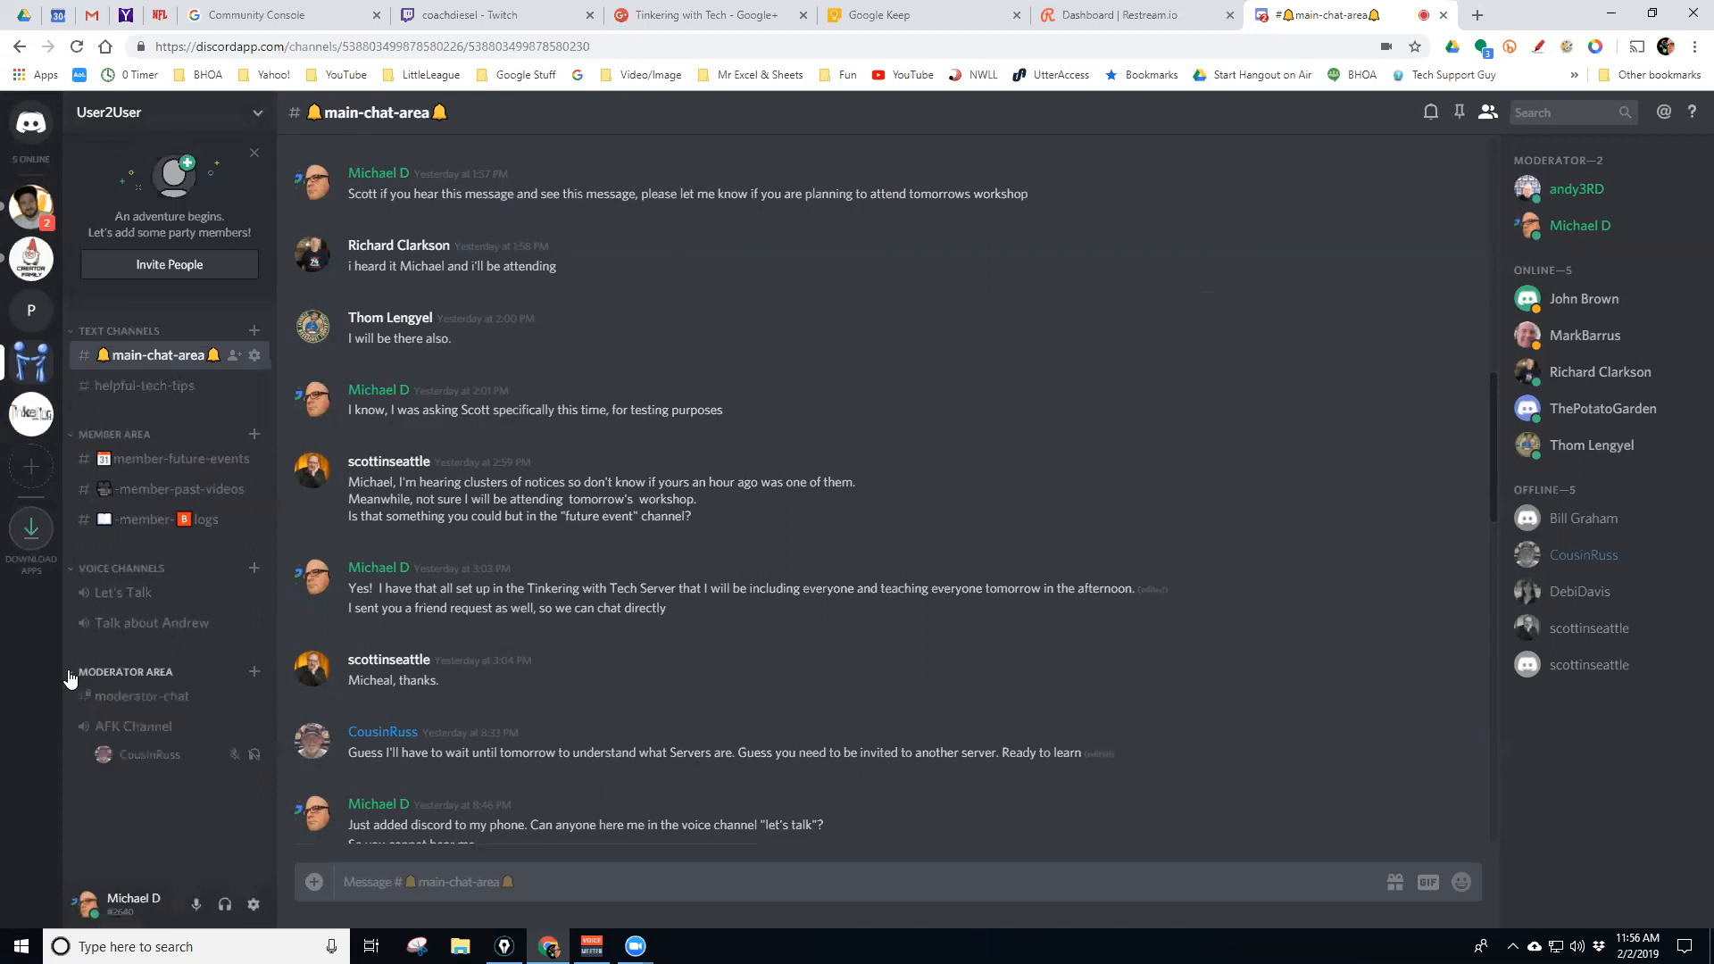
left_click(239, 122)
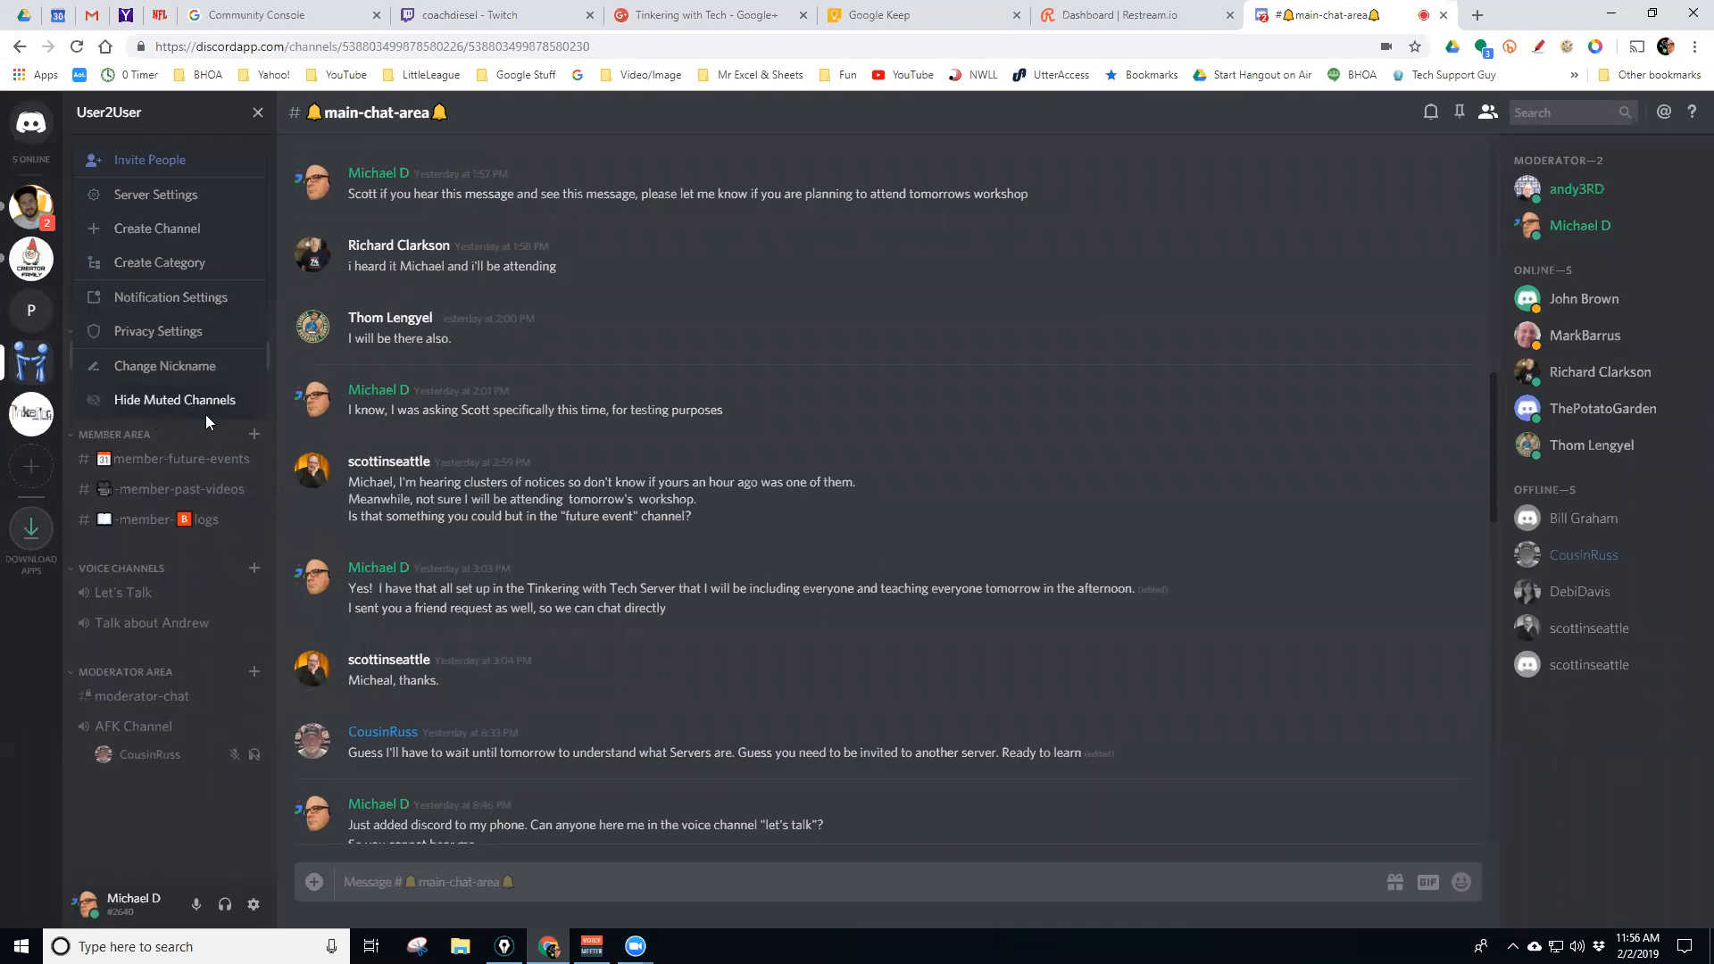
left_click(1178, 116)
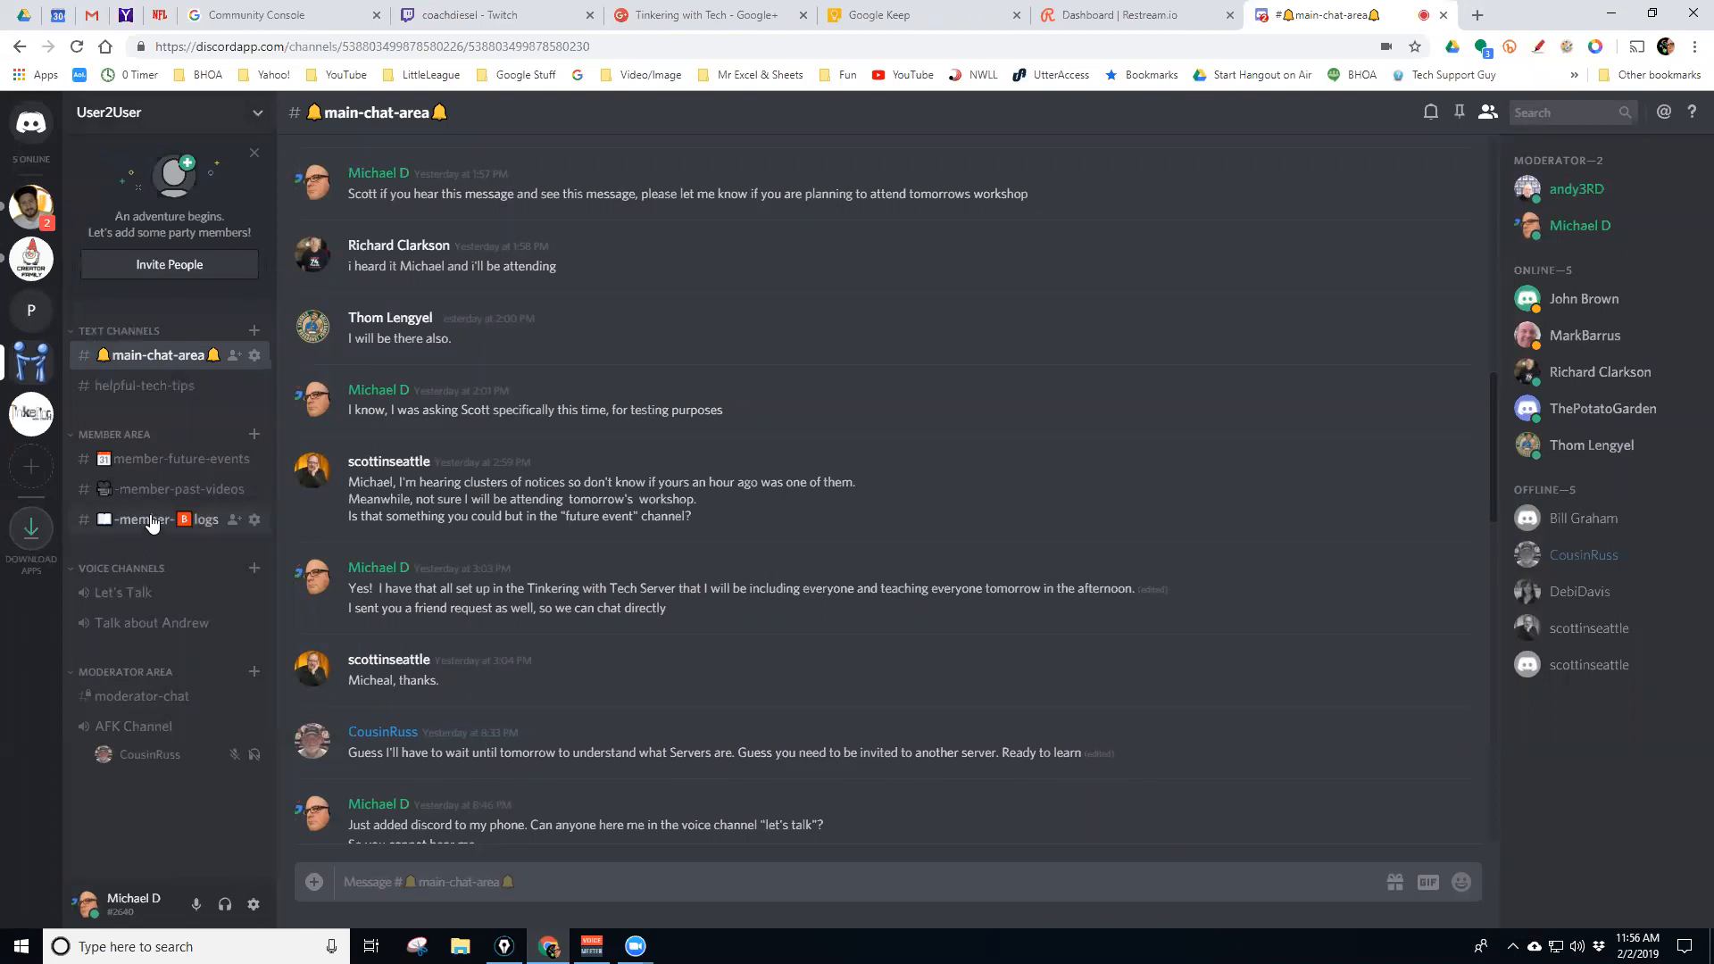
left_click_drag(152, 523, 148, 698)
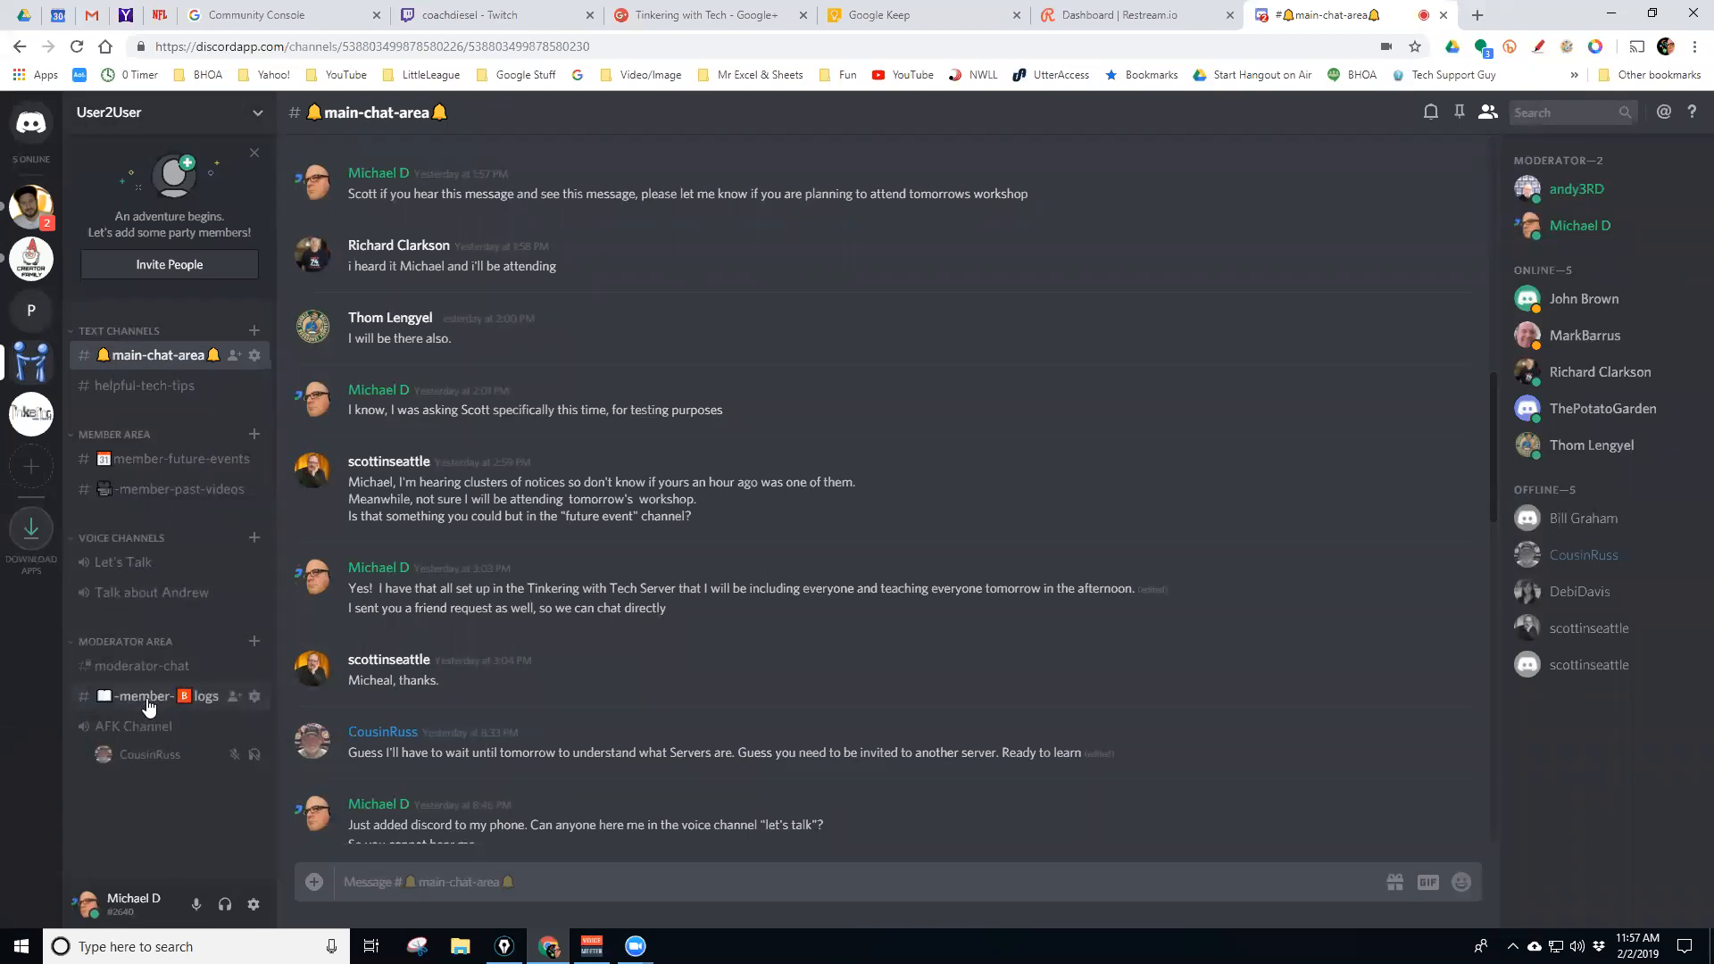
left_click_drag(150, 703, 162, 516)
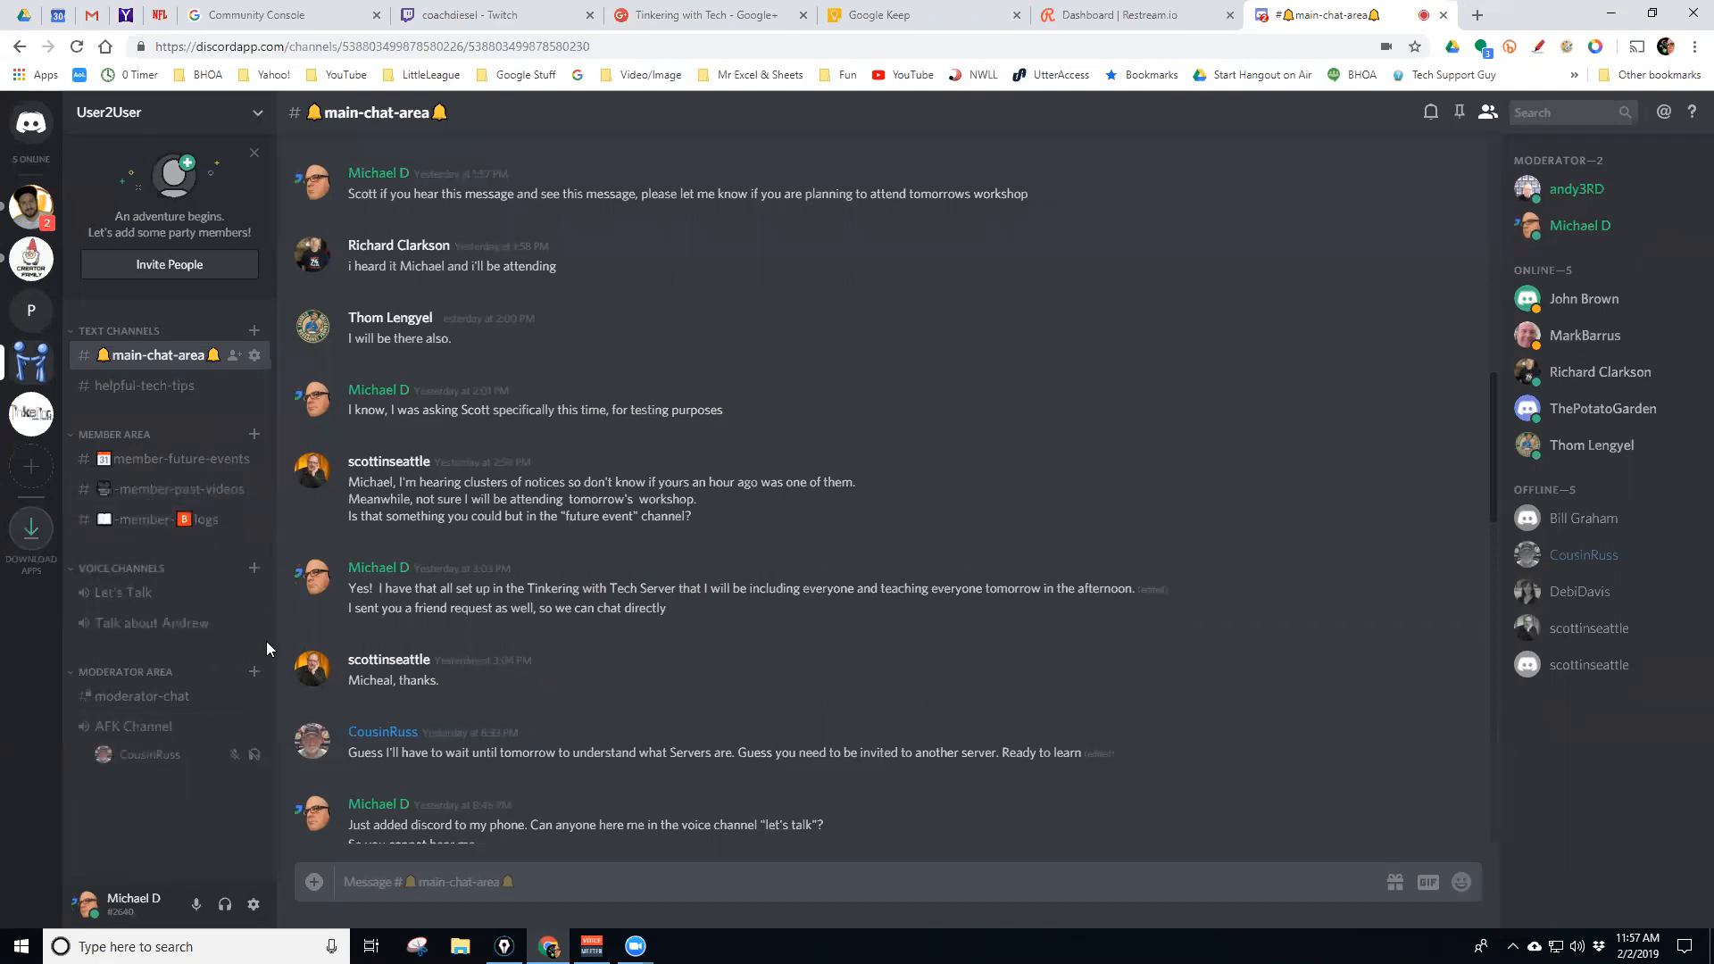
Connect to the Let's Talk voice channel and dismiss the 'We can't hear you' microphone dialog
left_click(134, 594)
left_click(197, 904)
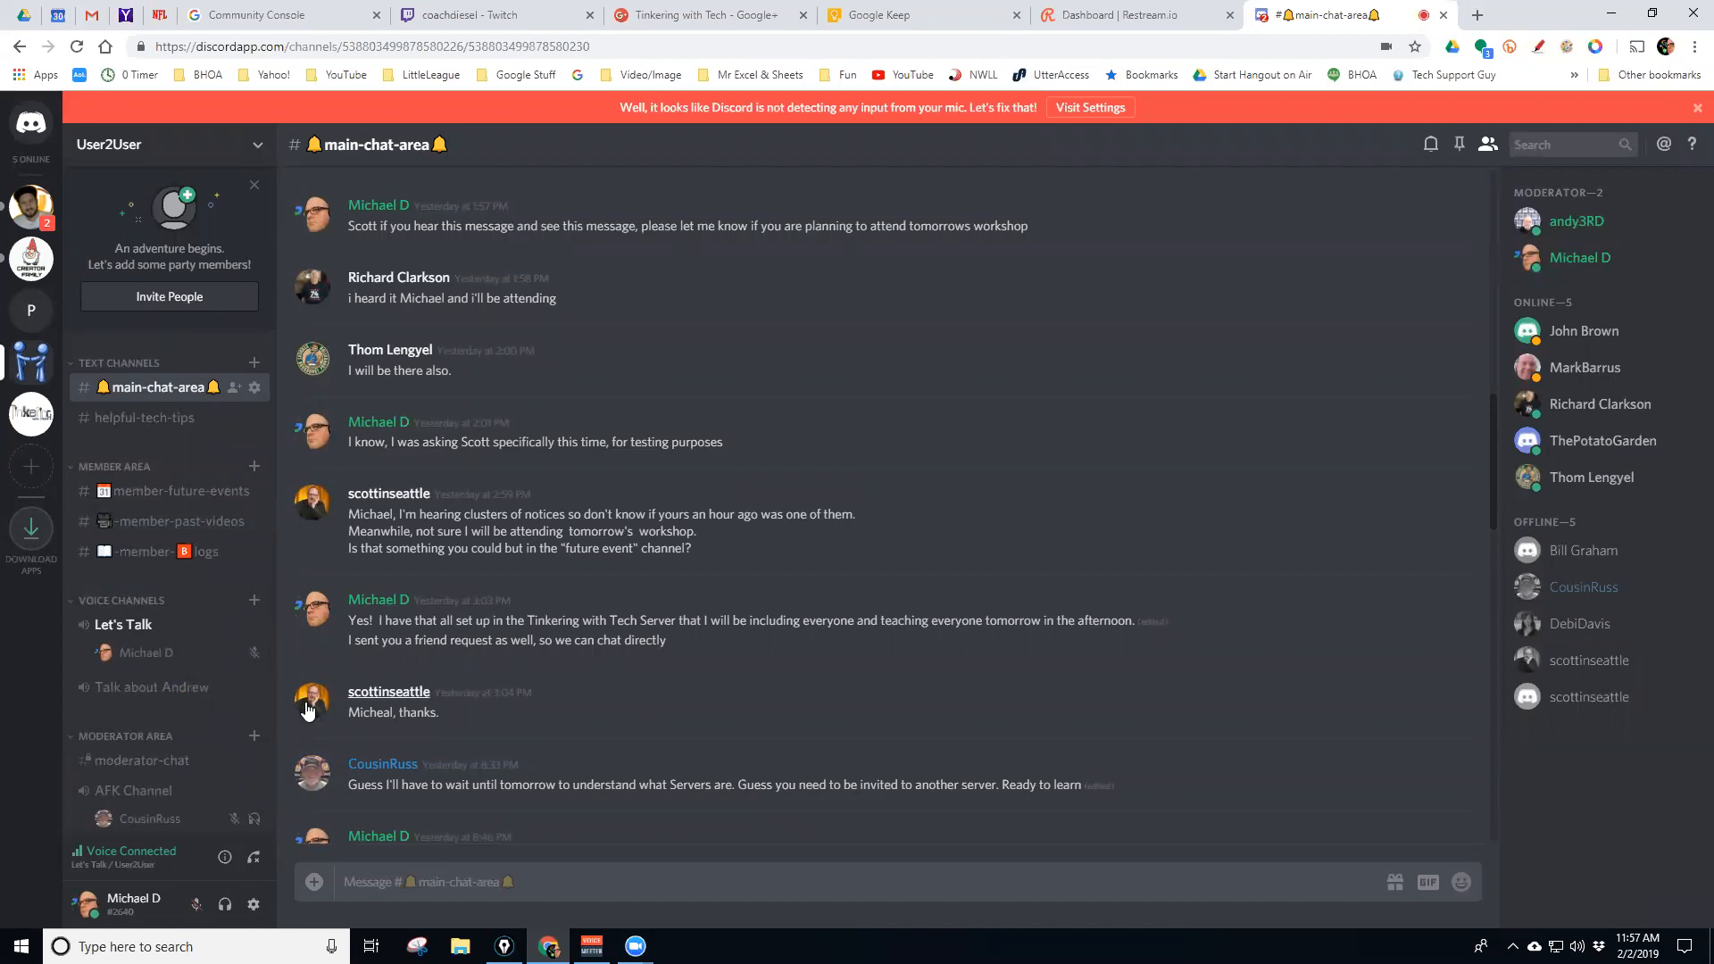
left_click(1696, 108)
left_click(885, 580)
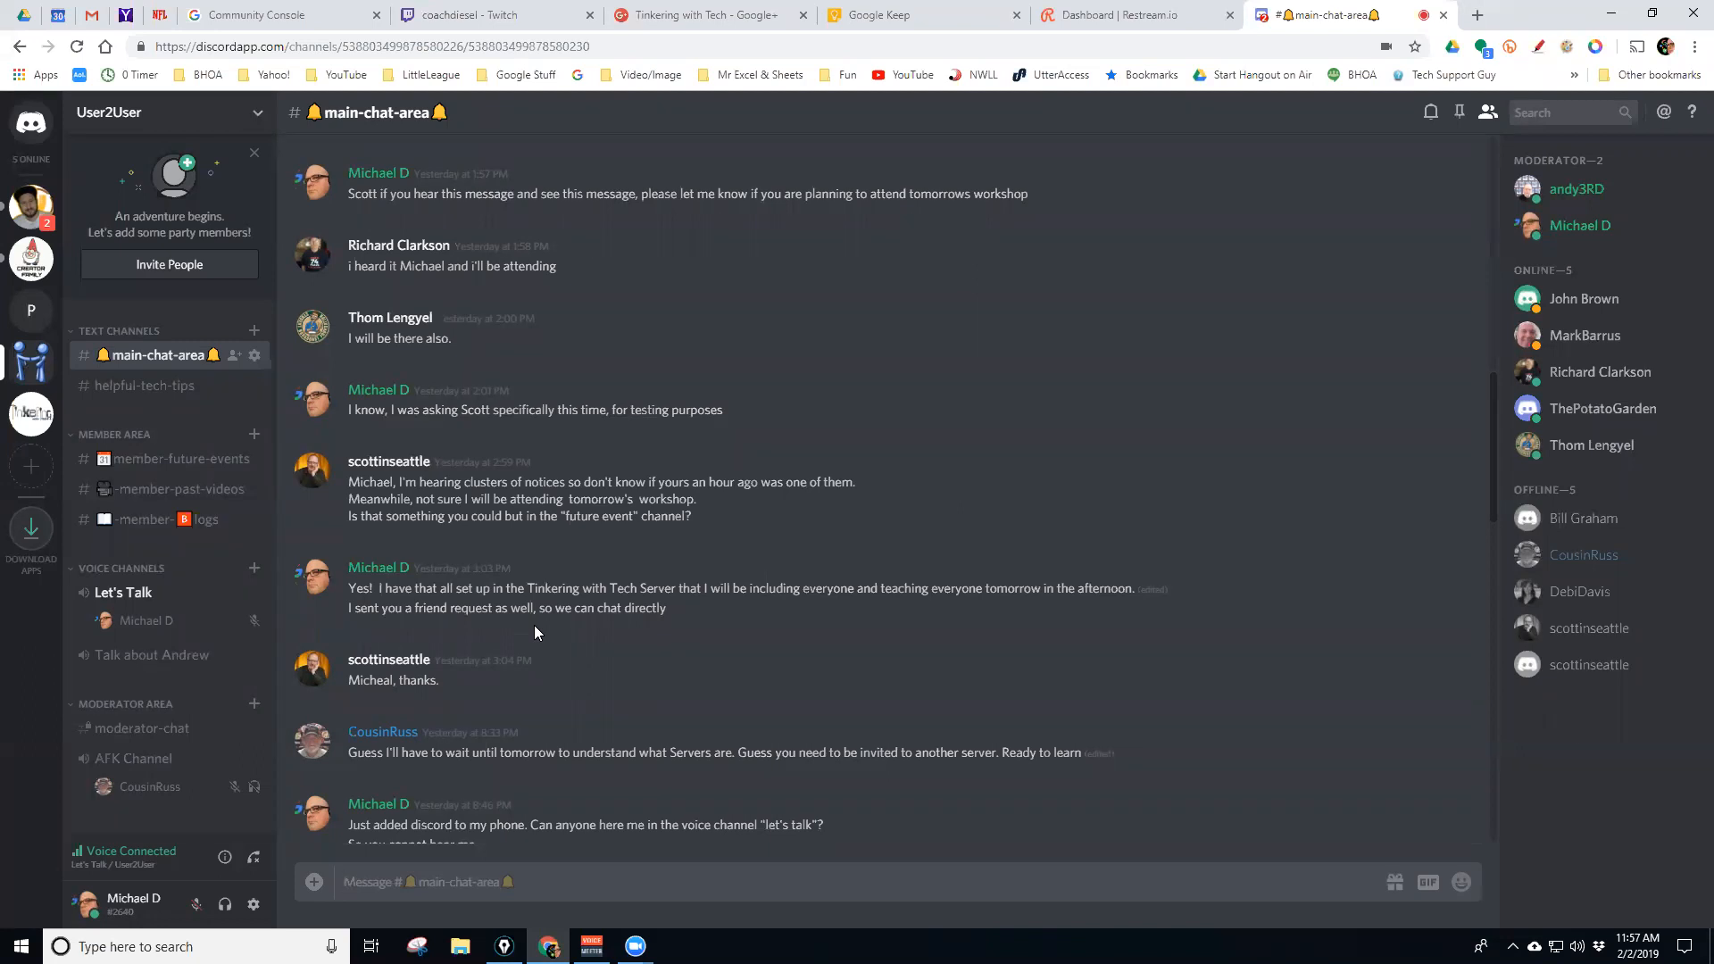
Join PotatoGarden's Regulars voice channel, then switch between PotatoGarden and User2User
left_click(34, 314)
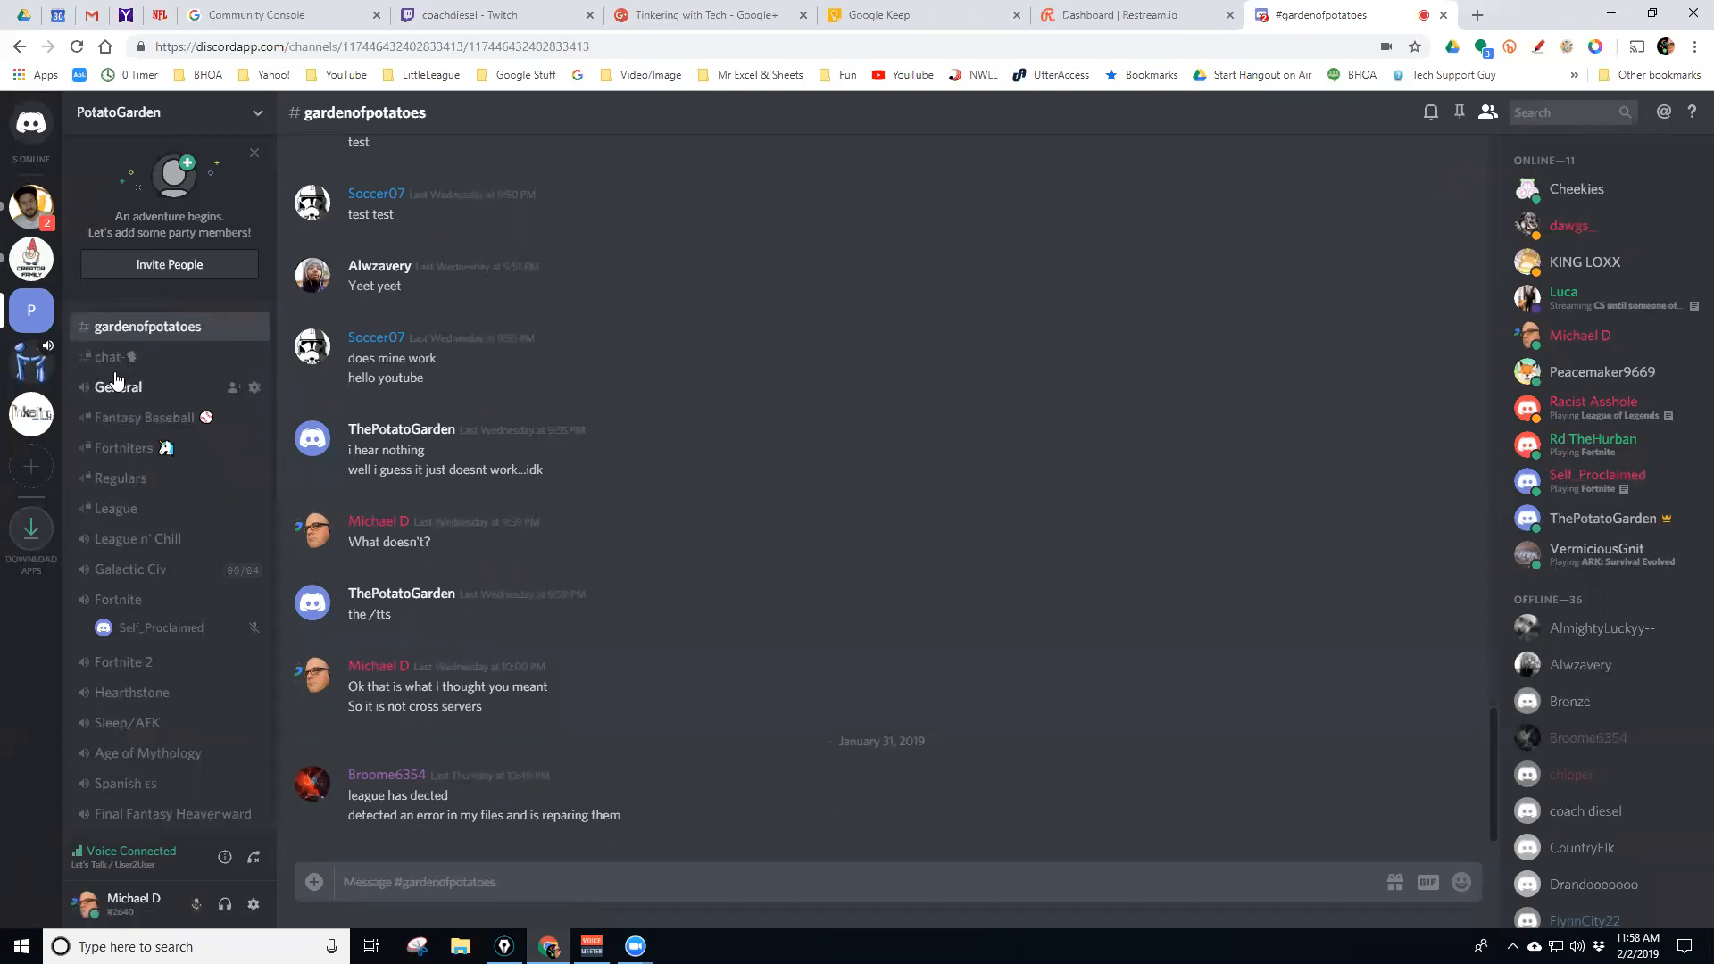
left_click(113, 479)
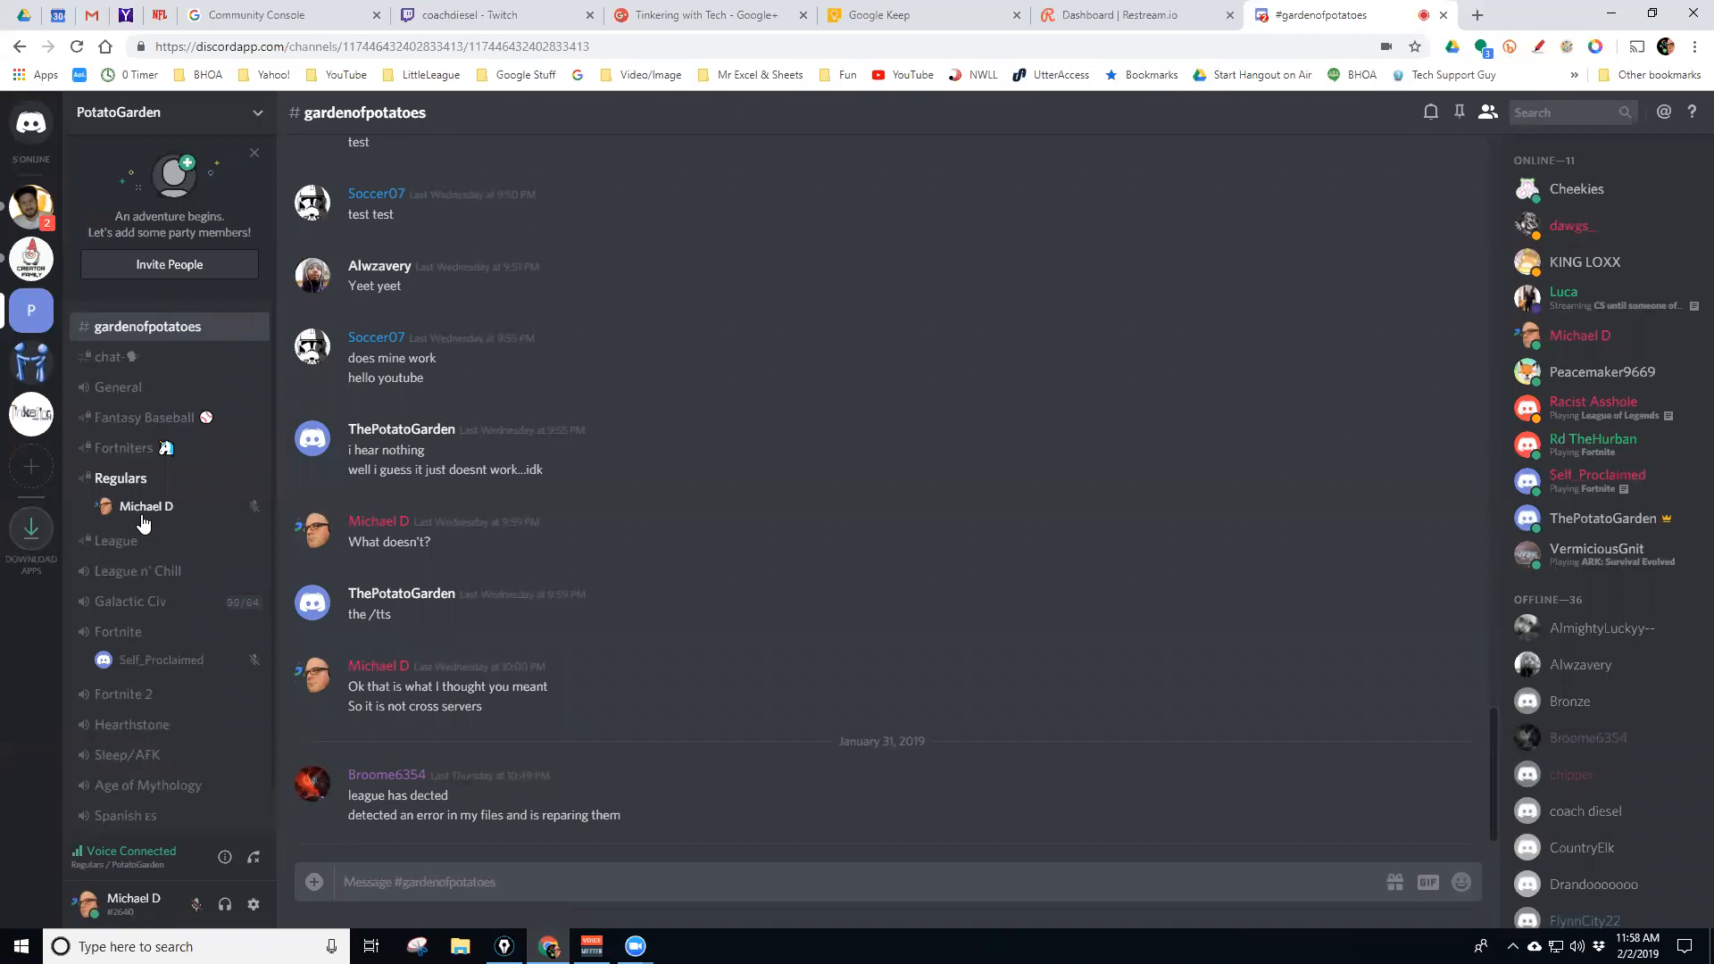
left_click(31, 366)
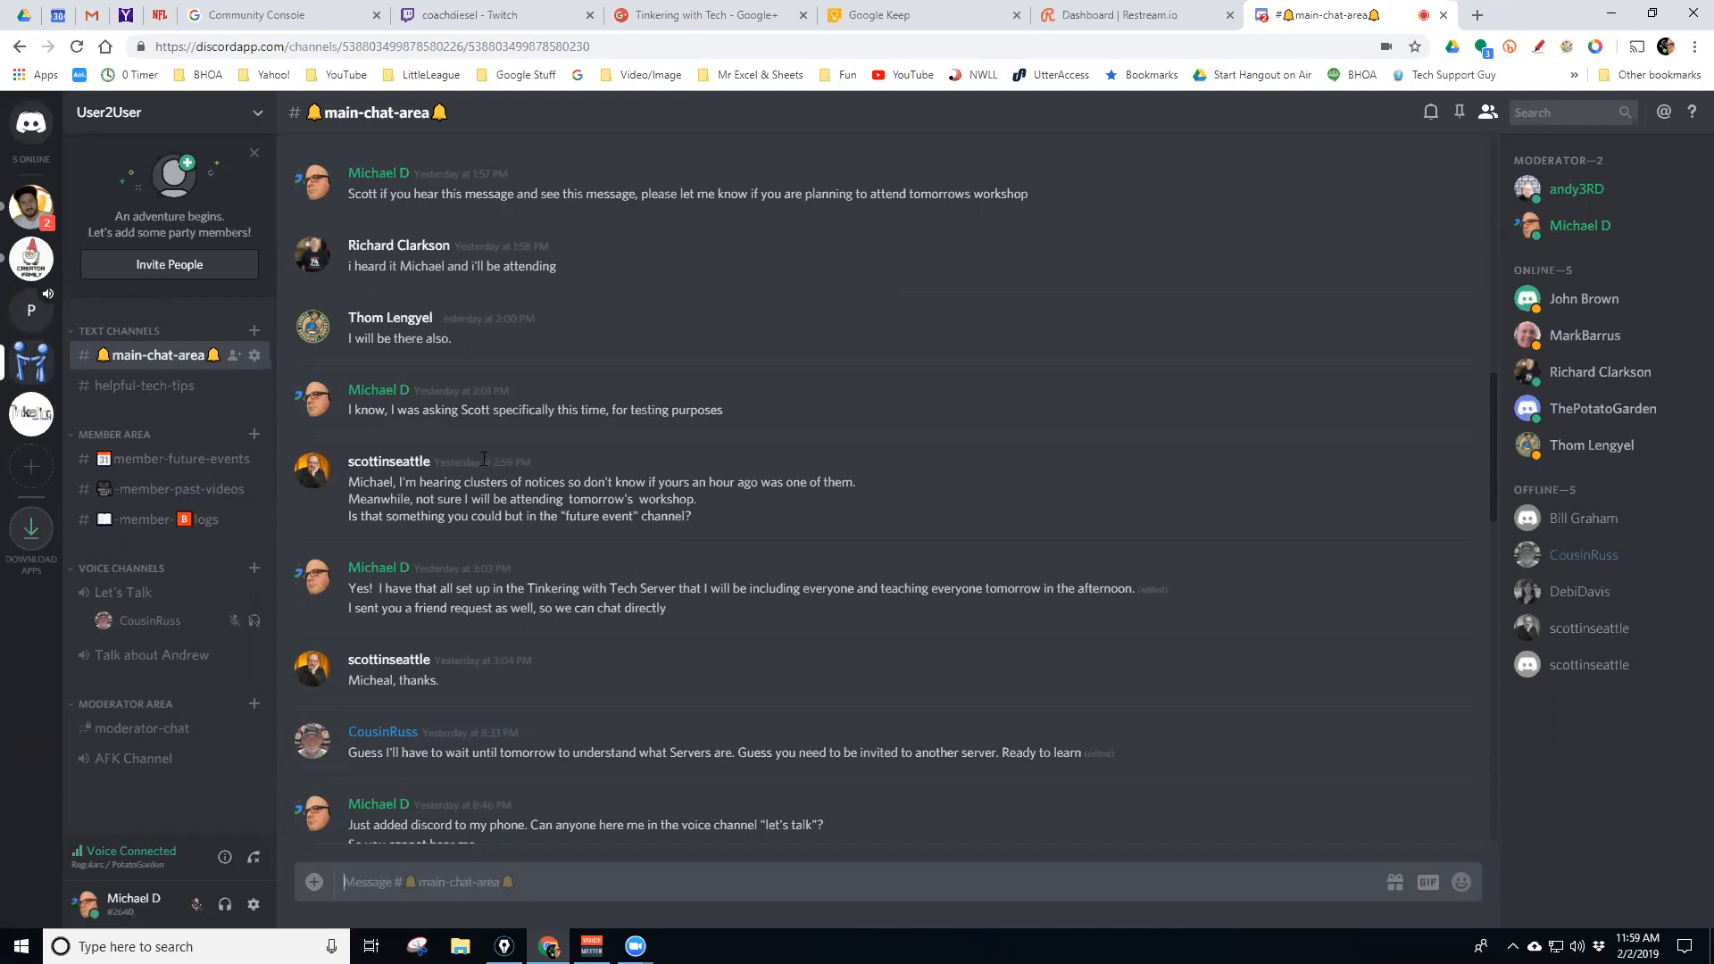
left_click(32, 320)
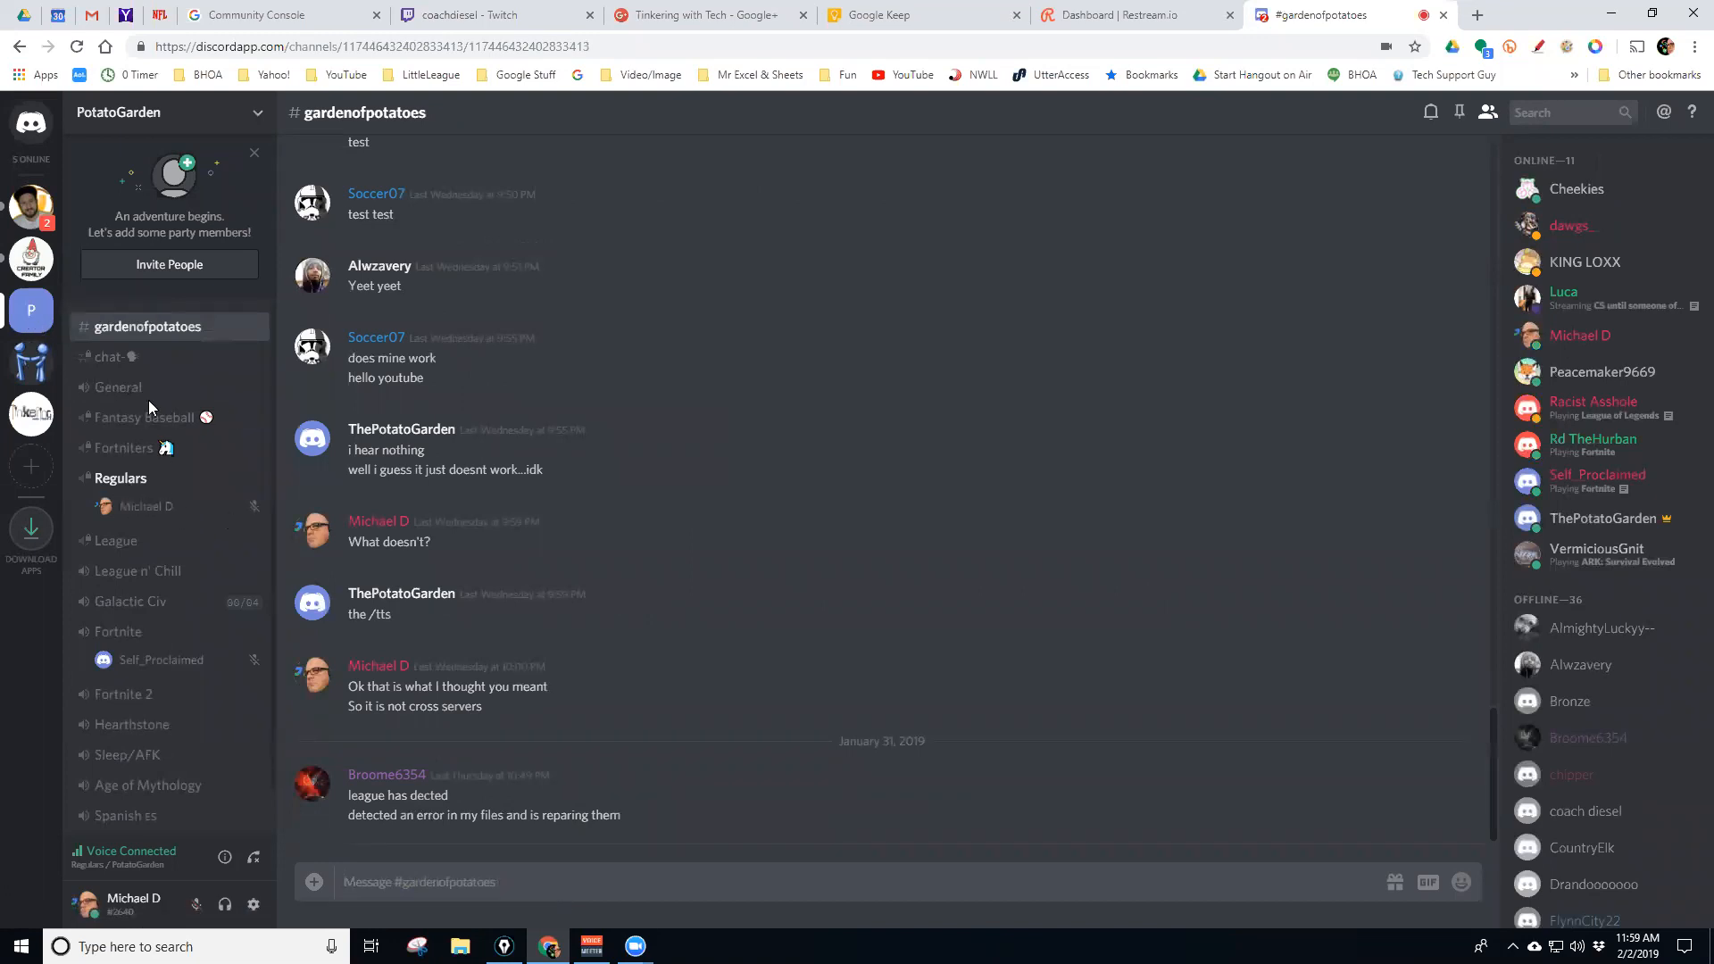
left_click(27, 366)
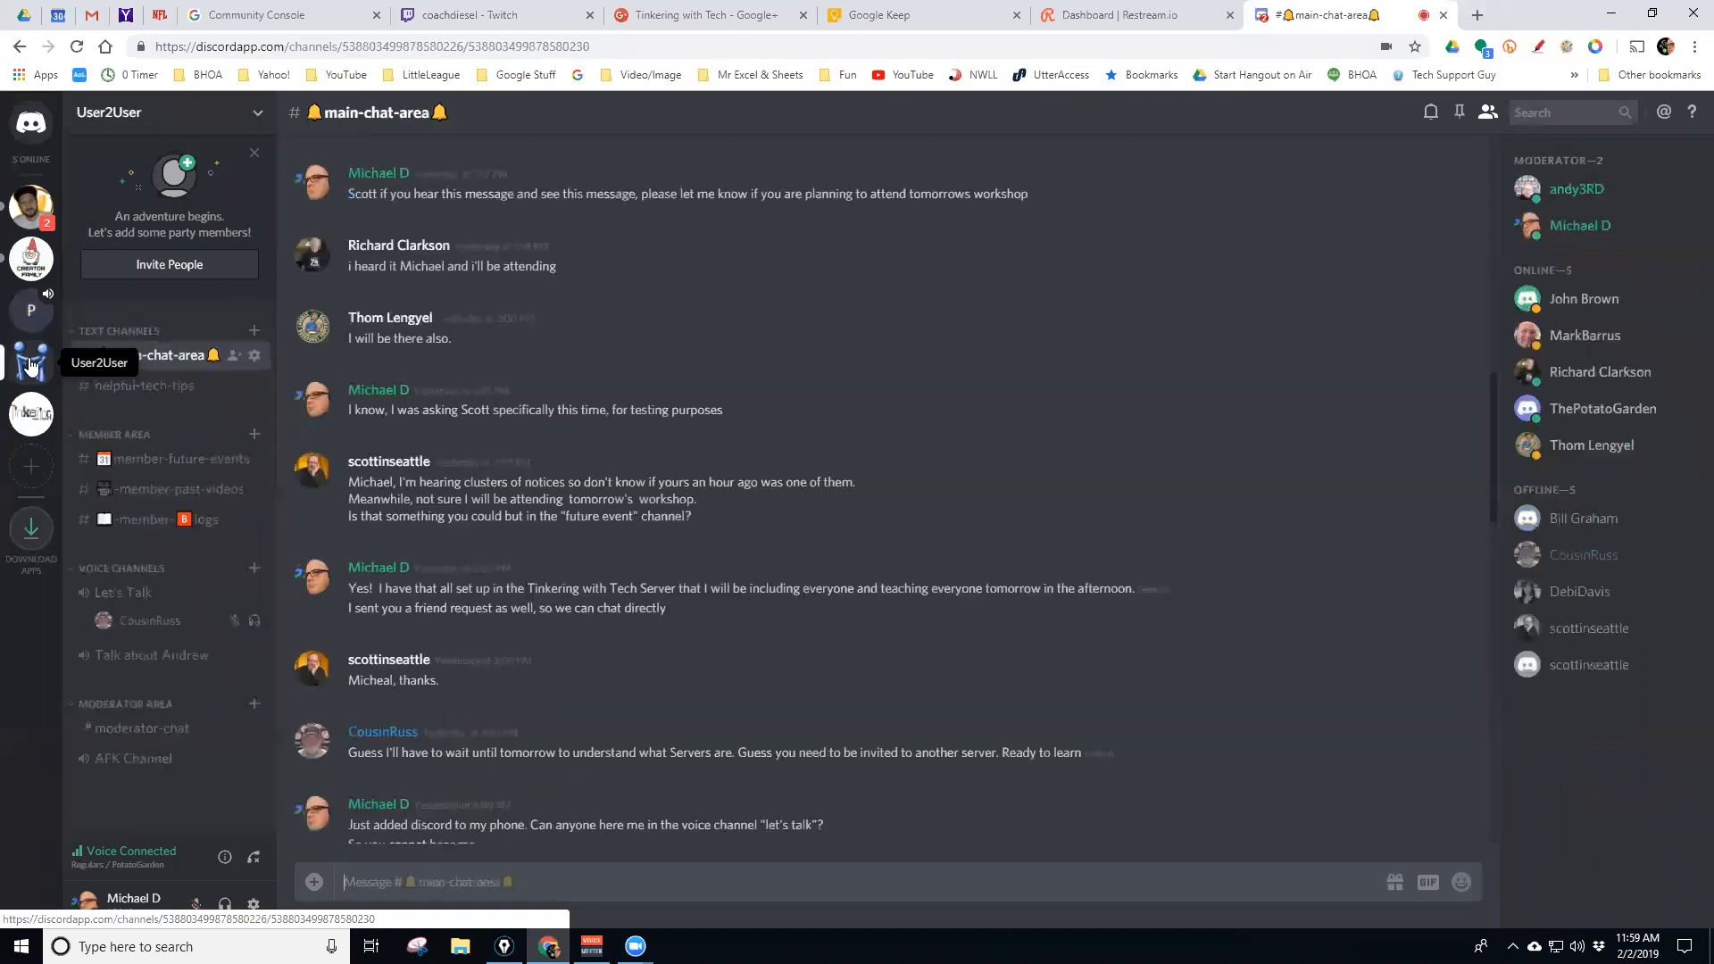
left_click(125, 593)
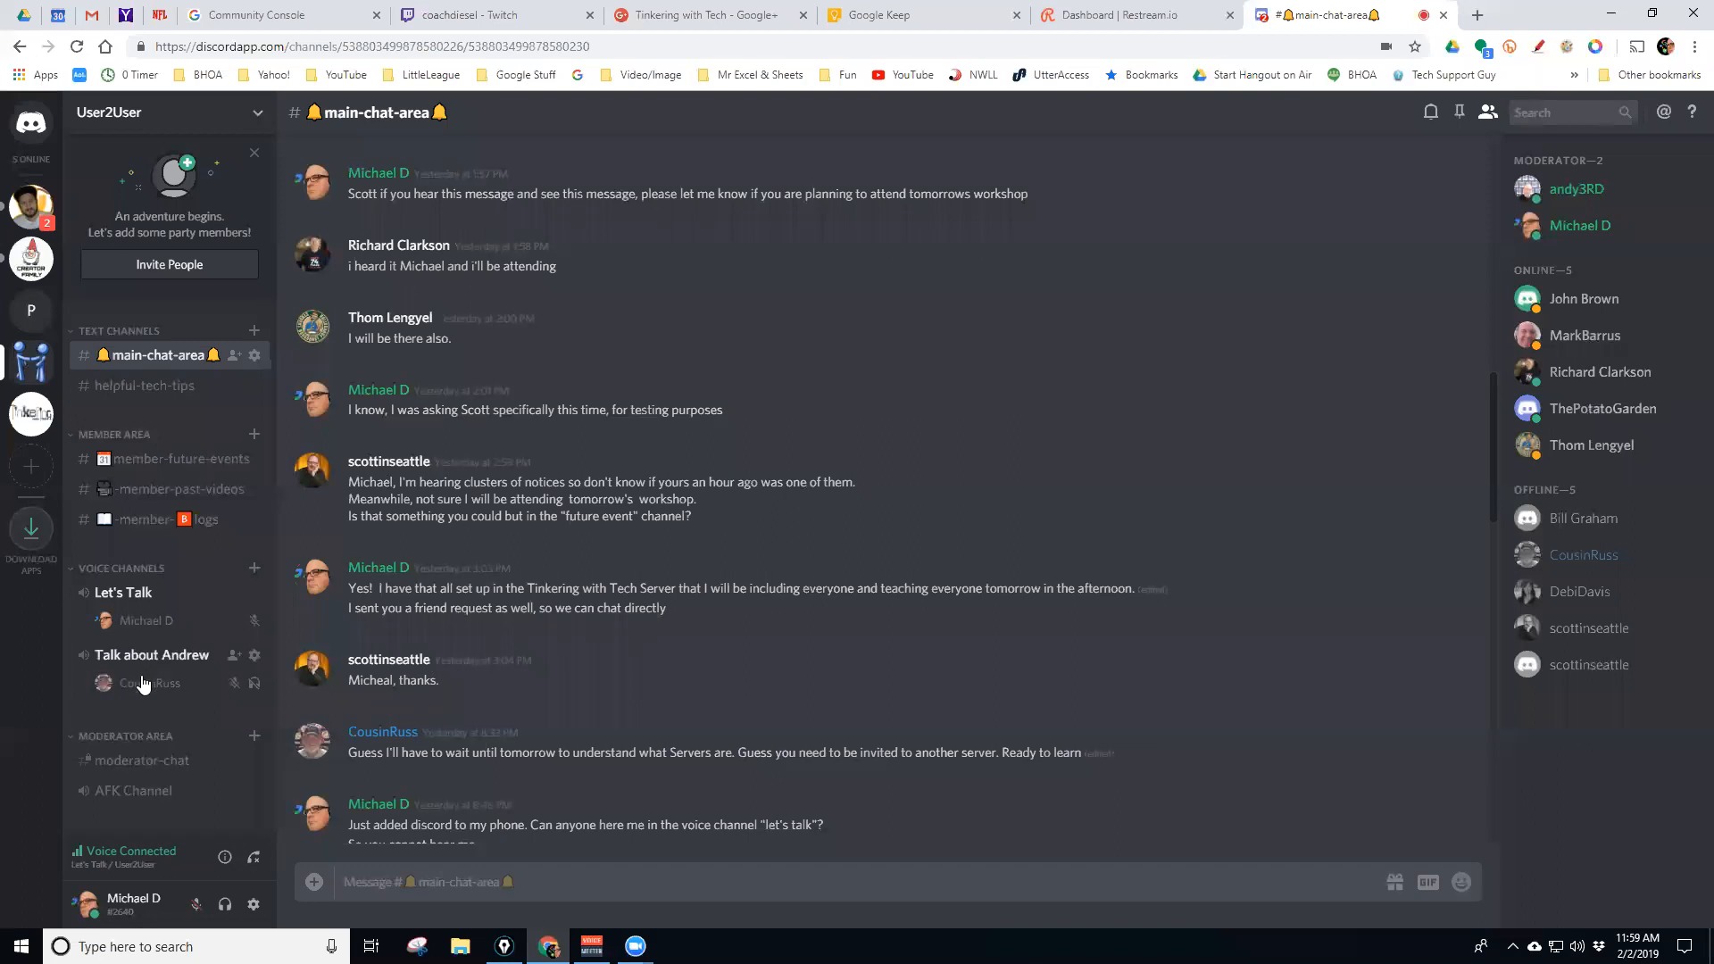
left_click_drag(130, 691, 125, 616)
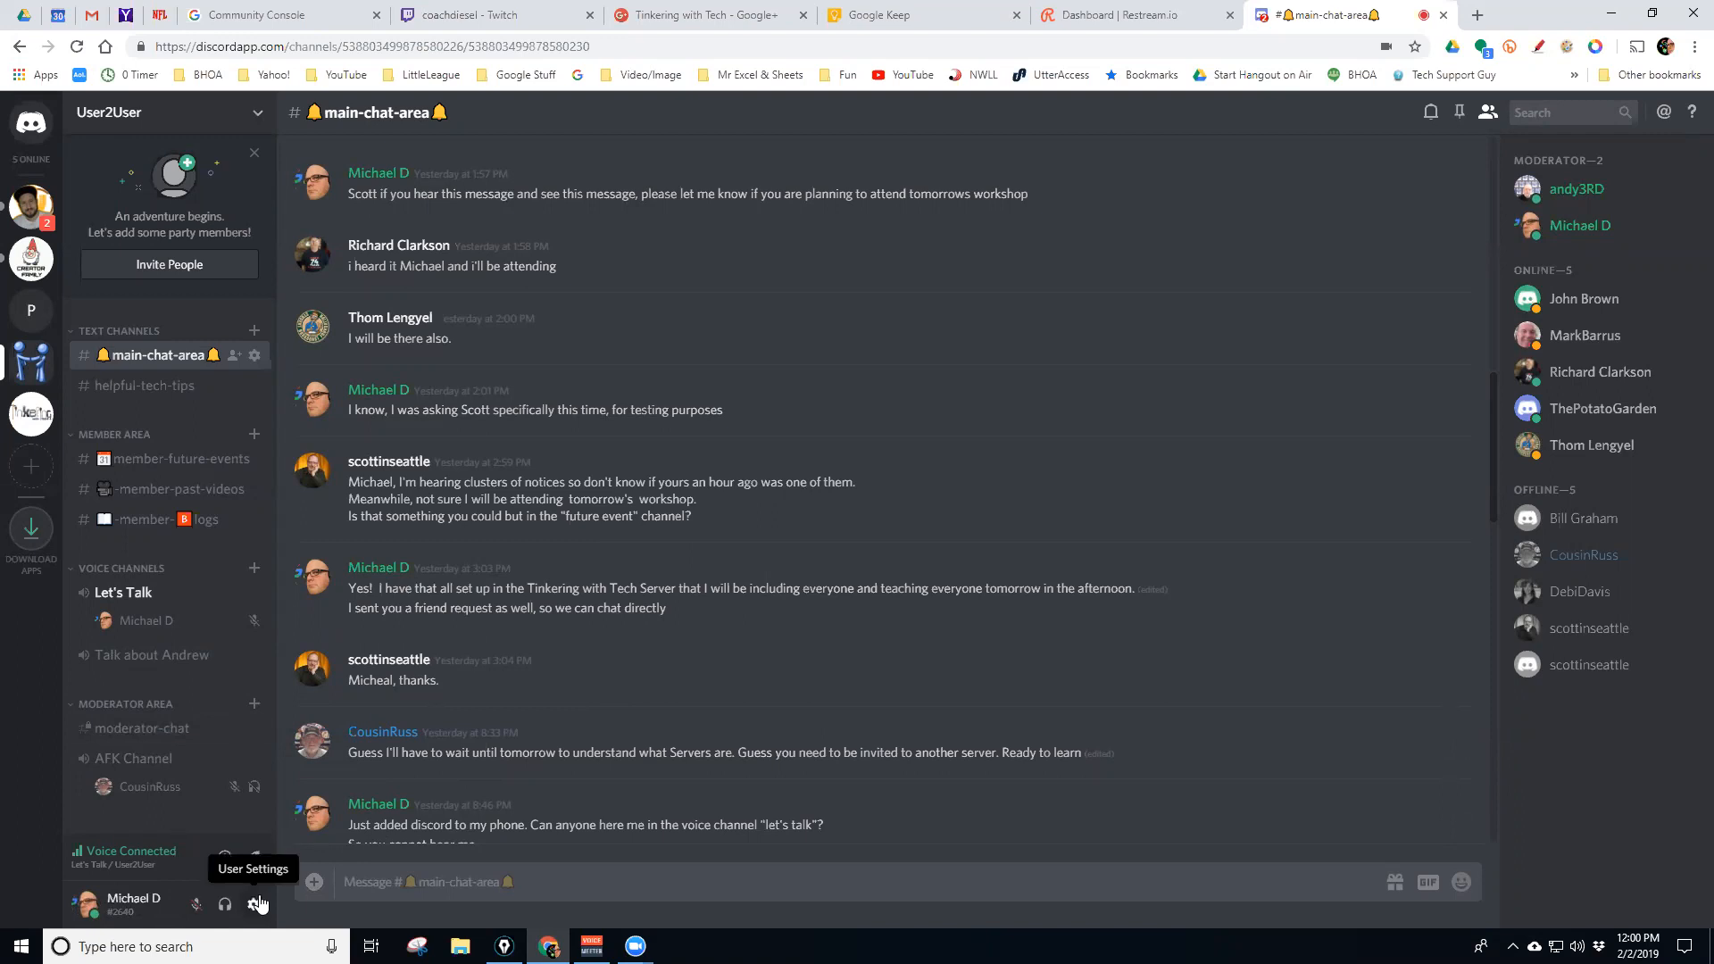
left_click(193, 907)
left_click(193, 907)
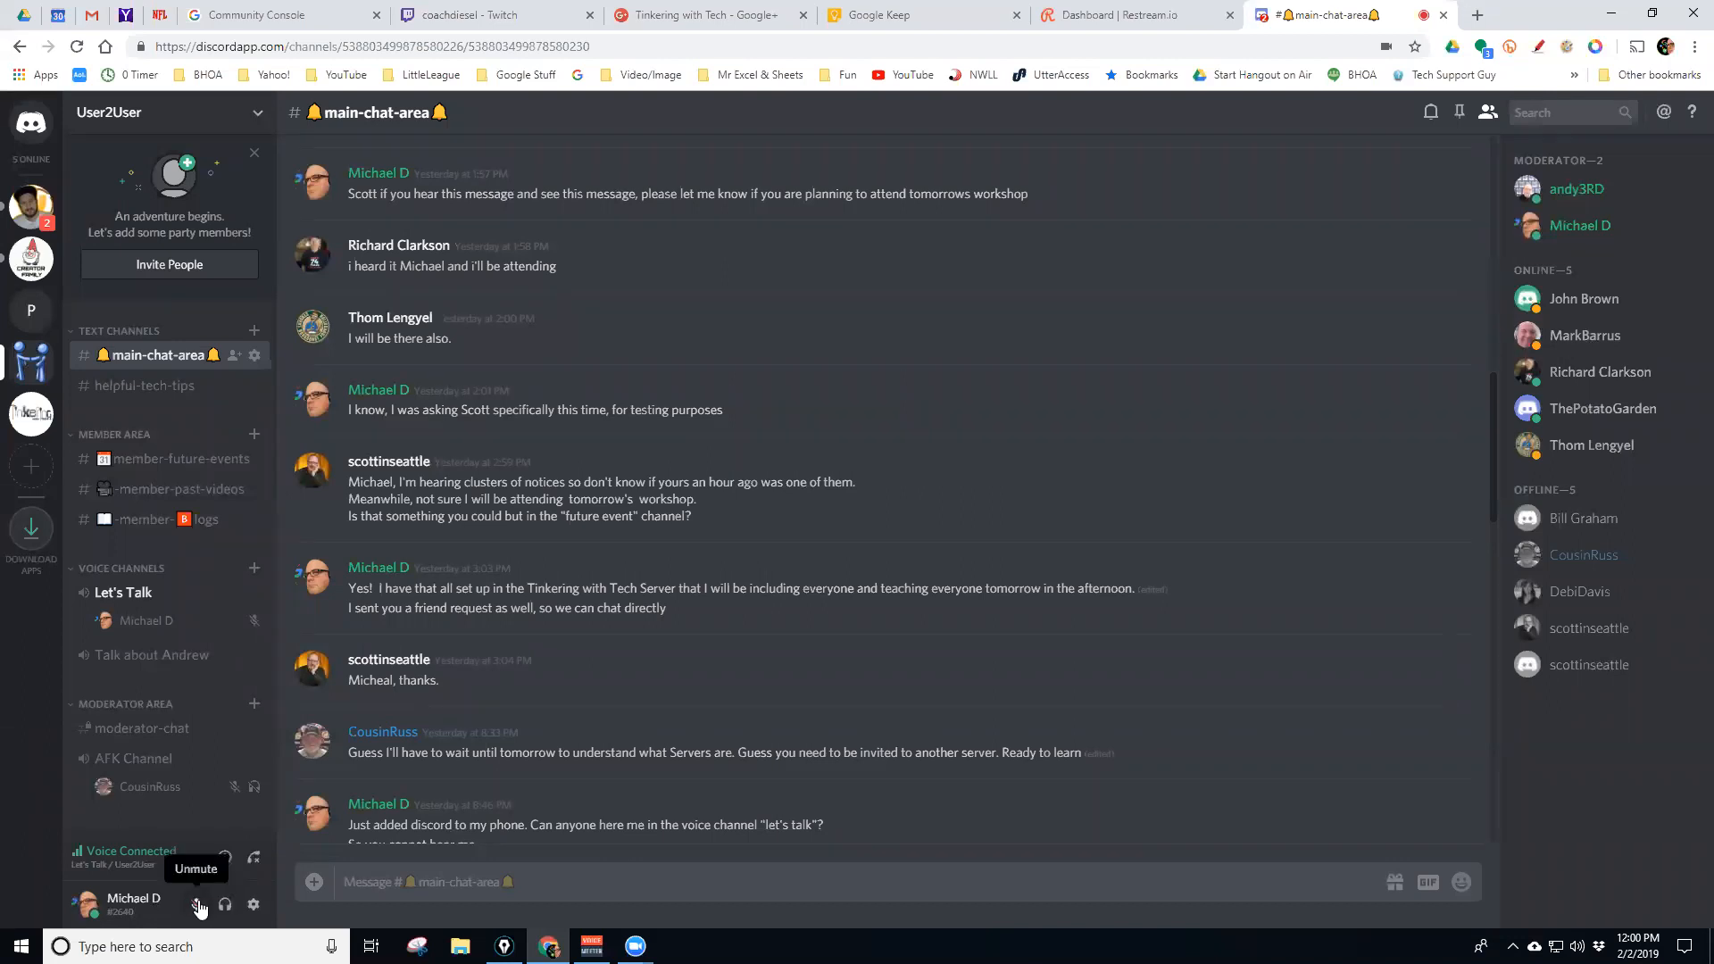
left_click(192, 907)
Toggle deafen on and off twice, ending undeafened with the microphone muted
left_click(225, 905)
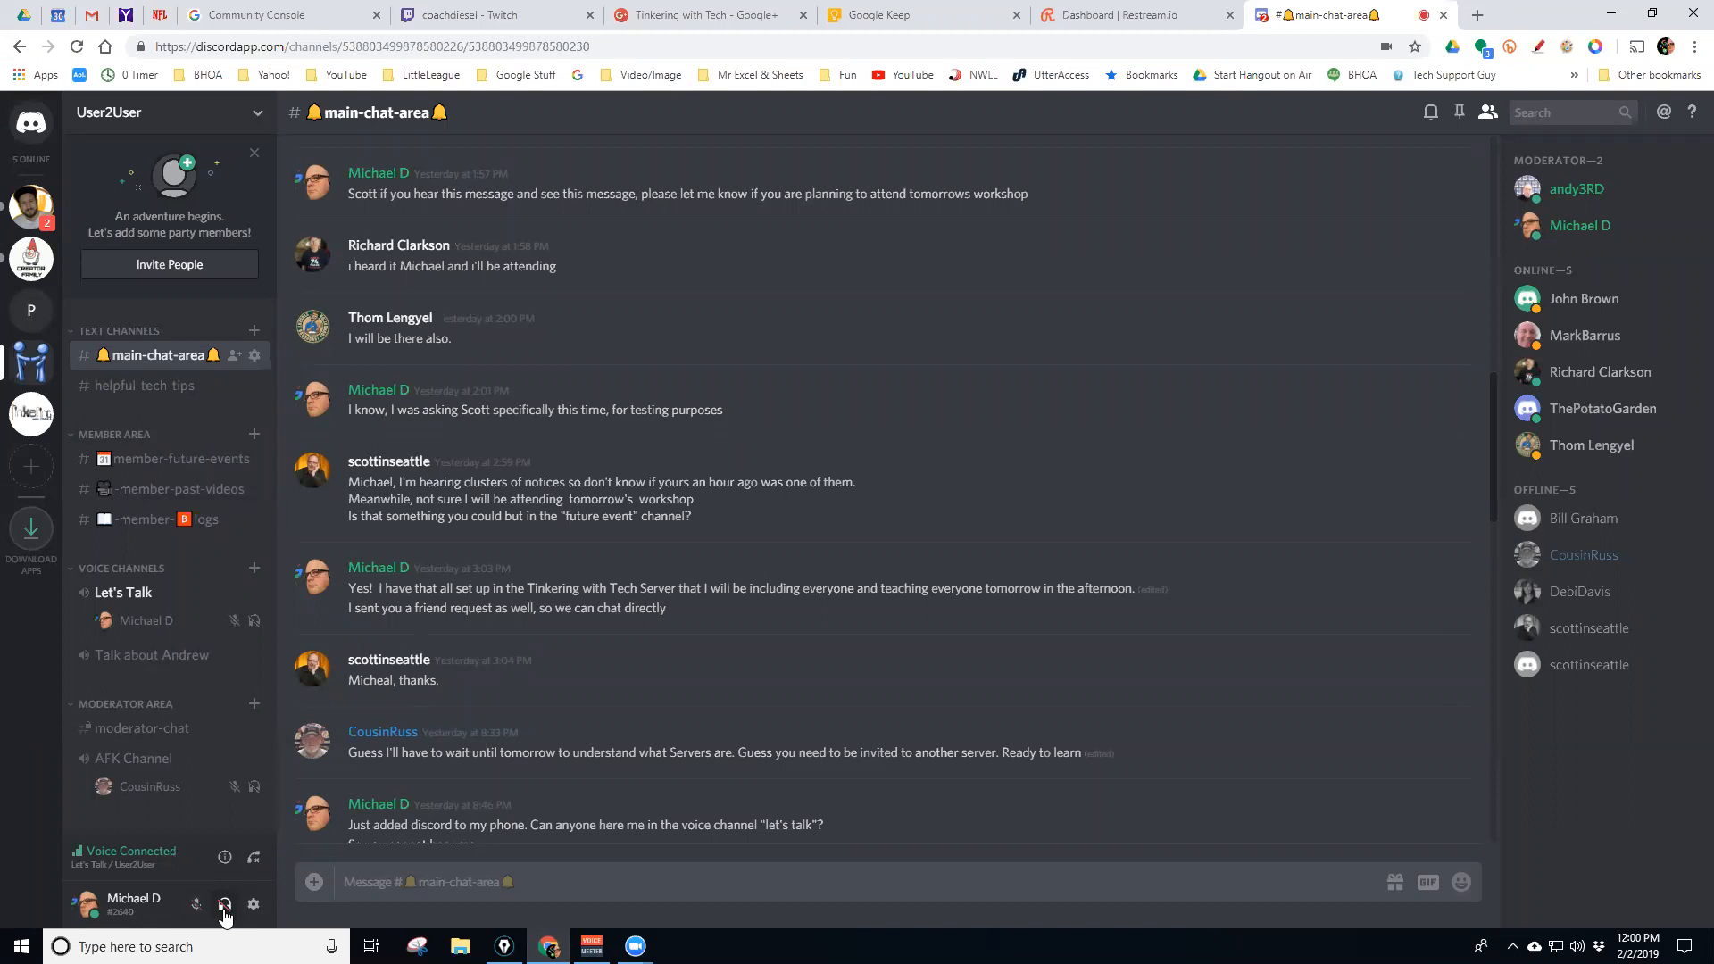
left_click(224, 906)
left_click(225, 905)
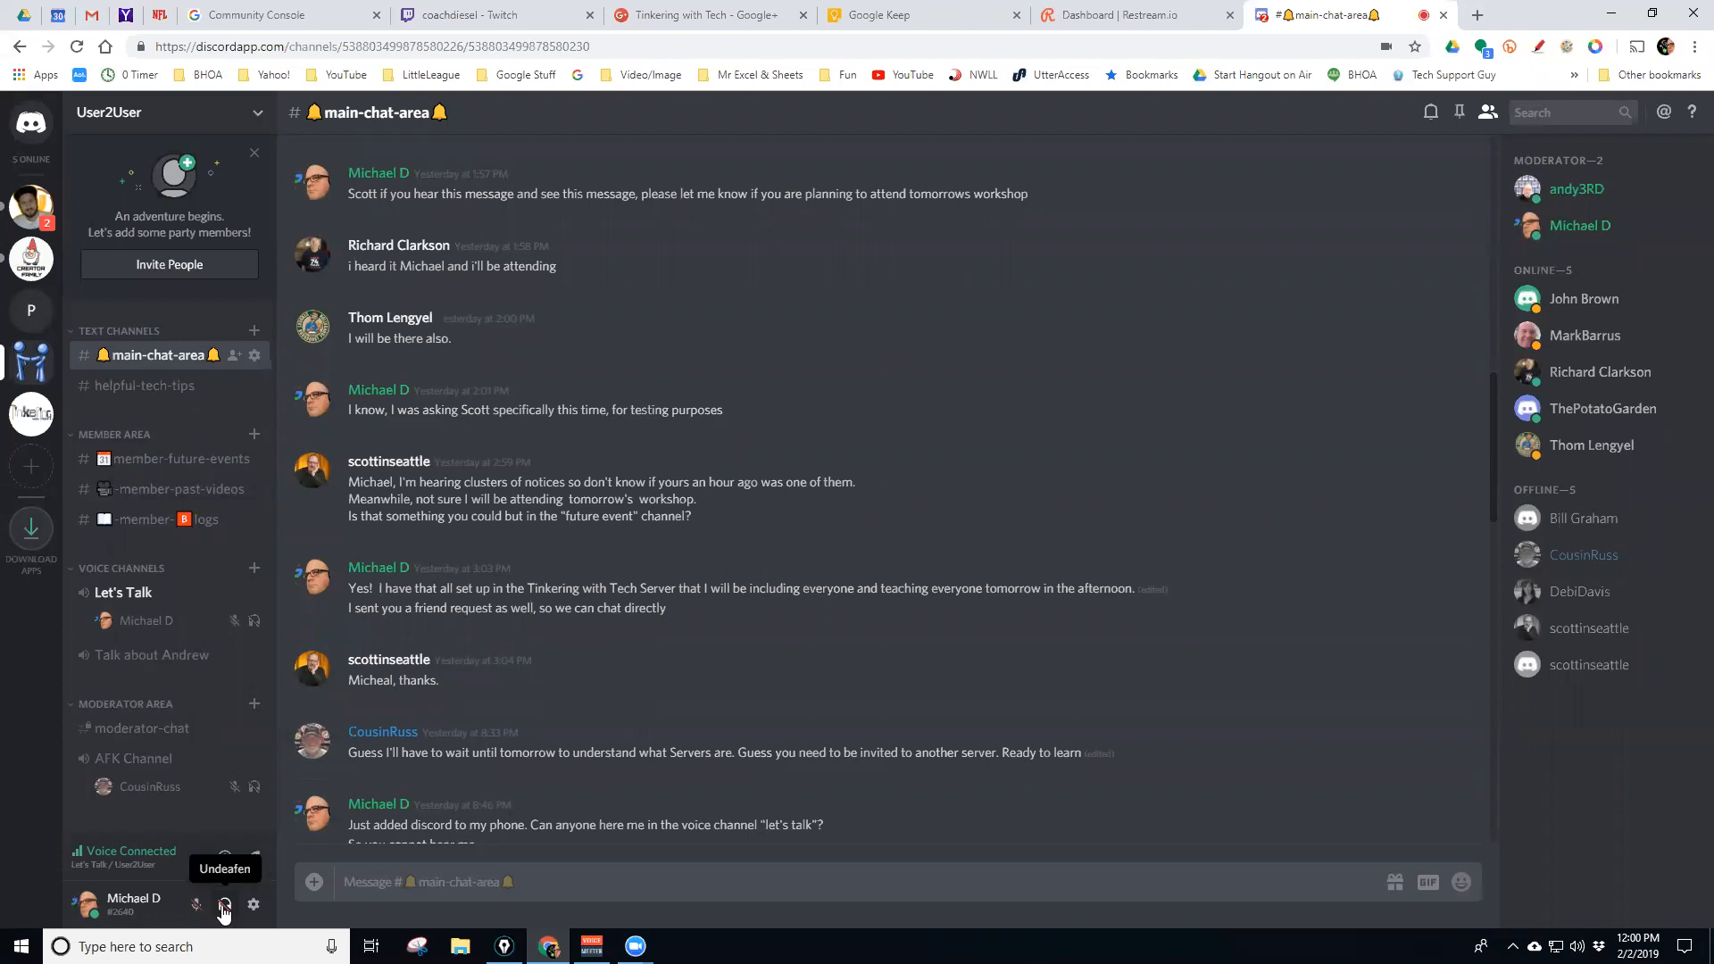
left_click(224, 905)
left_click(191, 906)
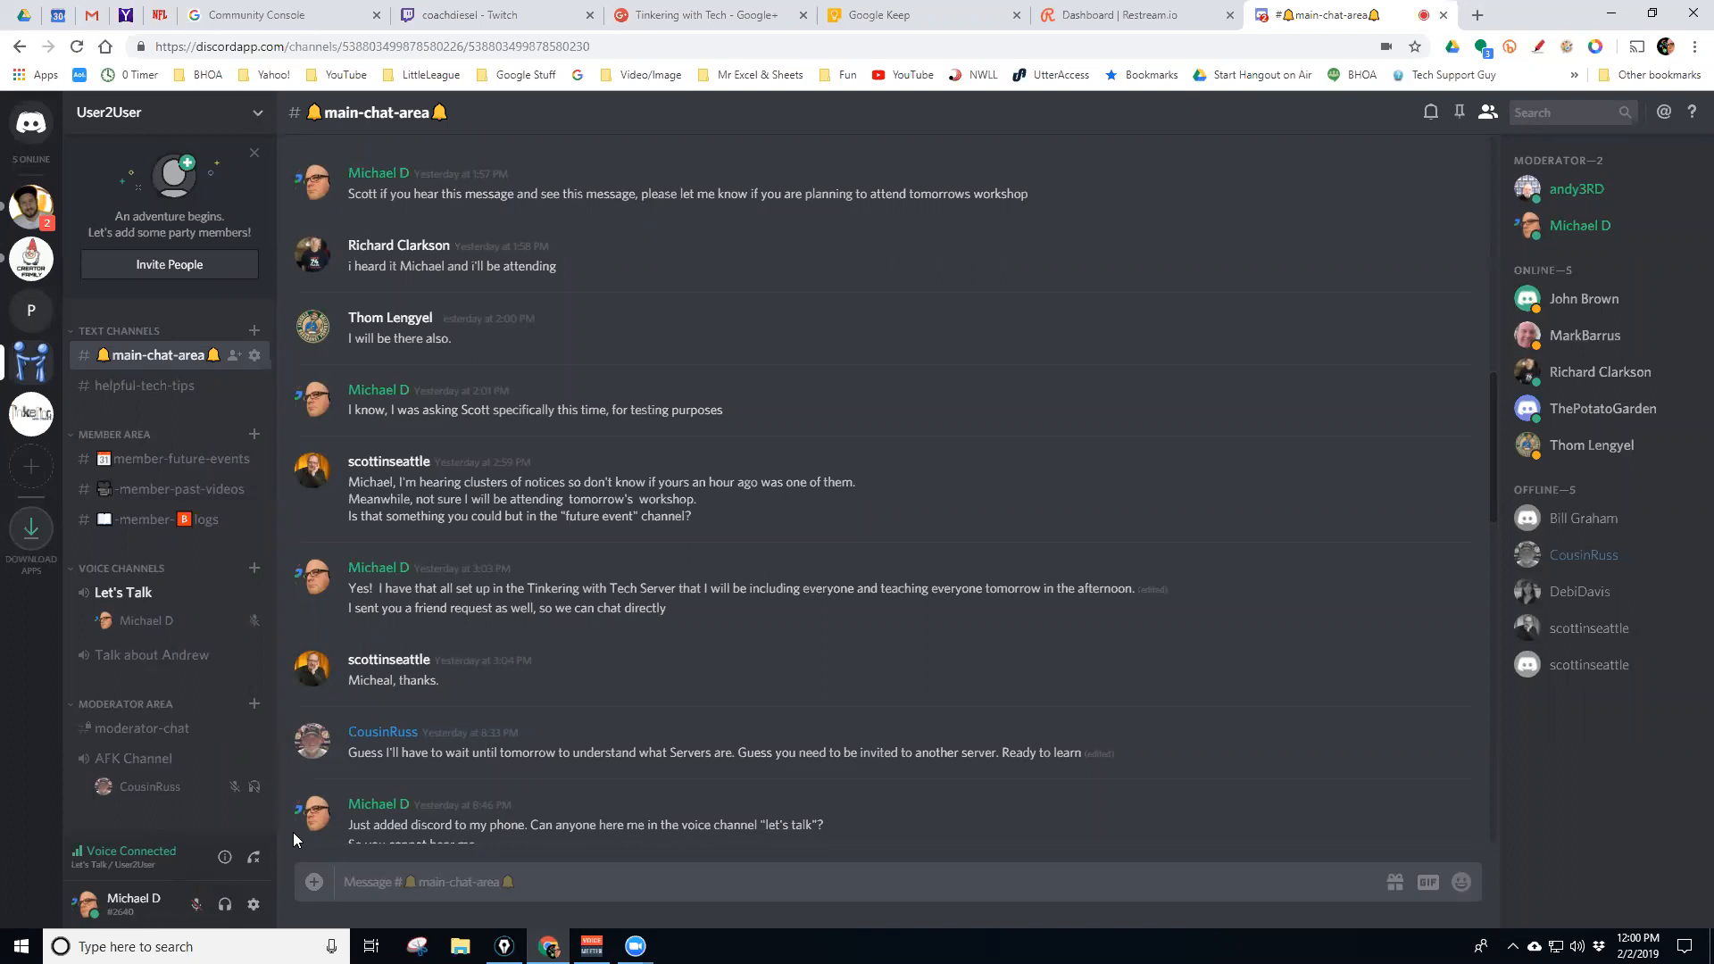
In My Account, change the username to the user's full name and save, which fails with 'Password does not match.'
left_click(253, 906)
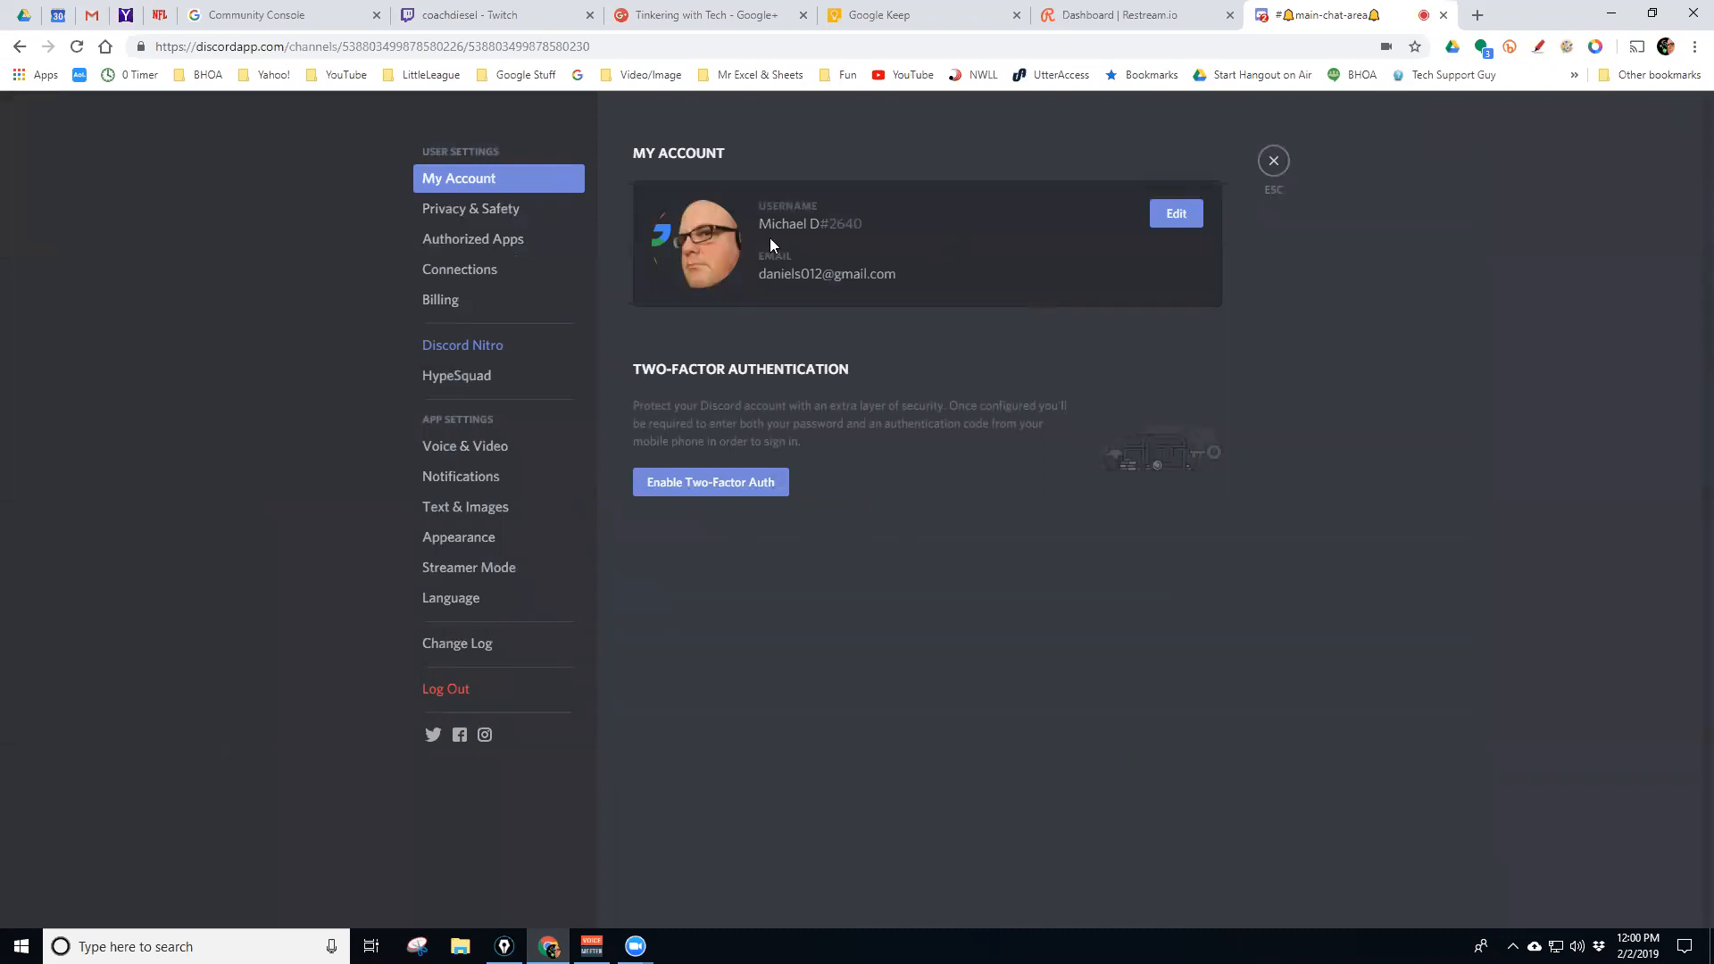
left_click(1176, 214)
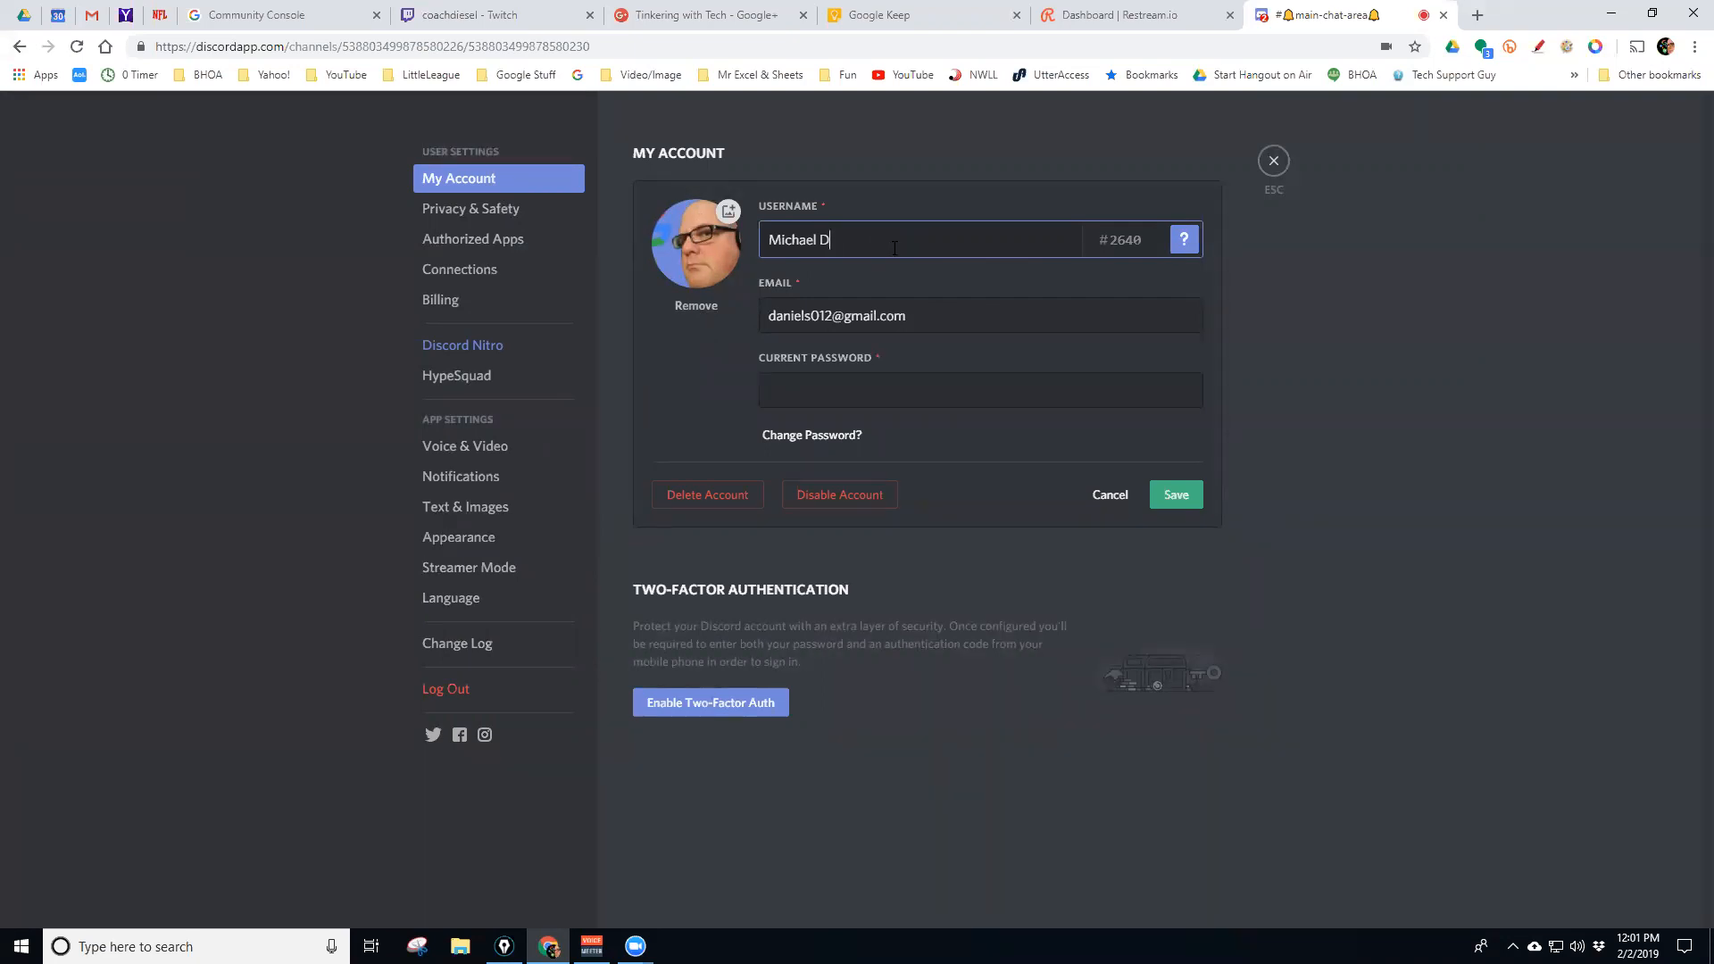
type("aniels")
left_click(1178, 495)
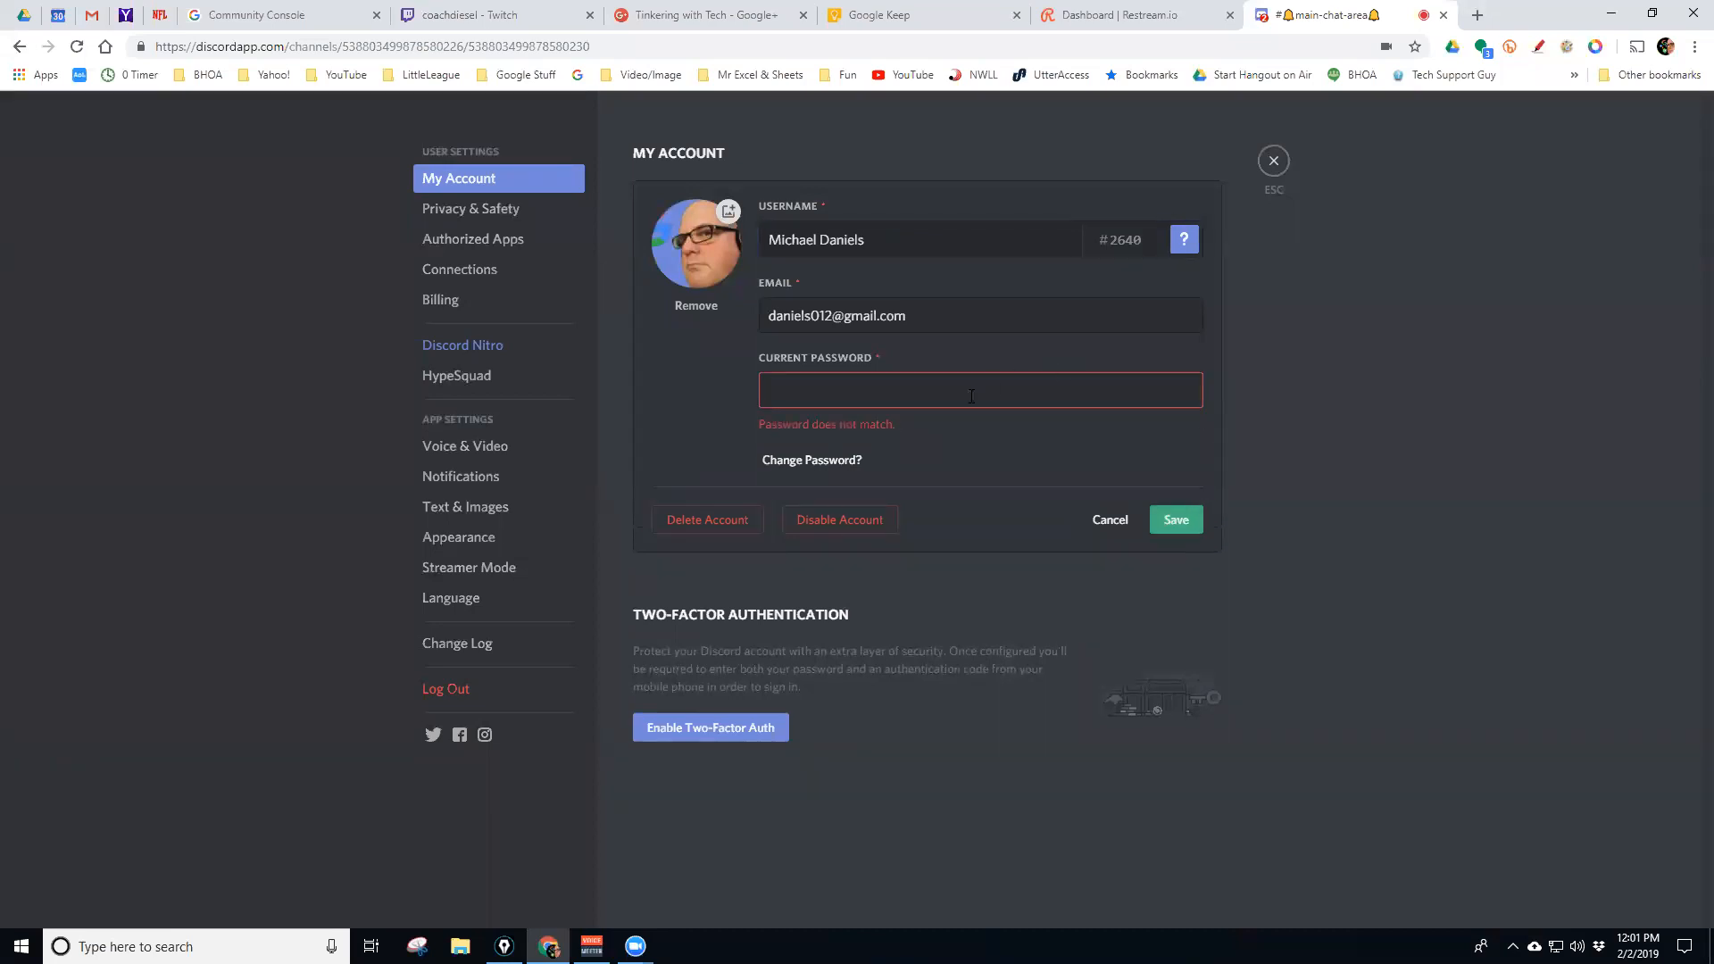
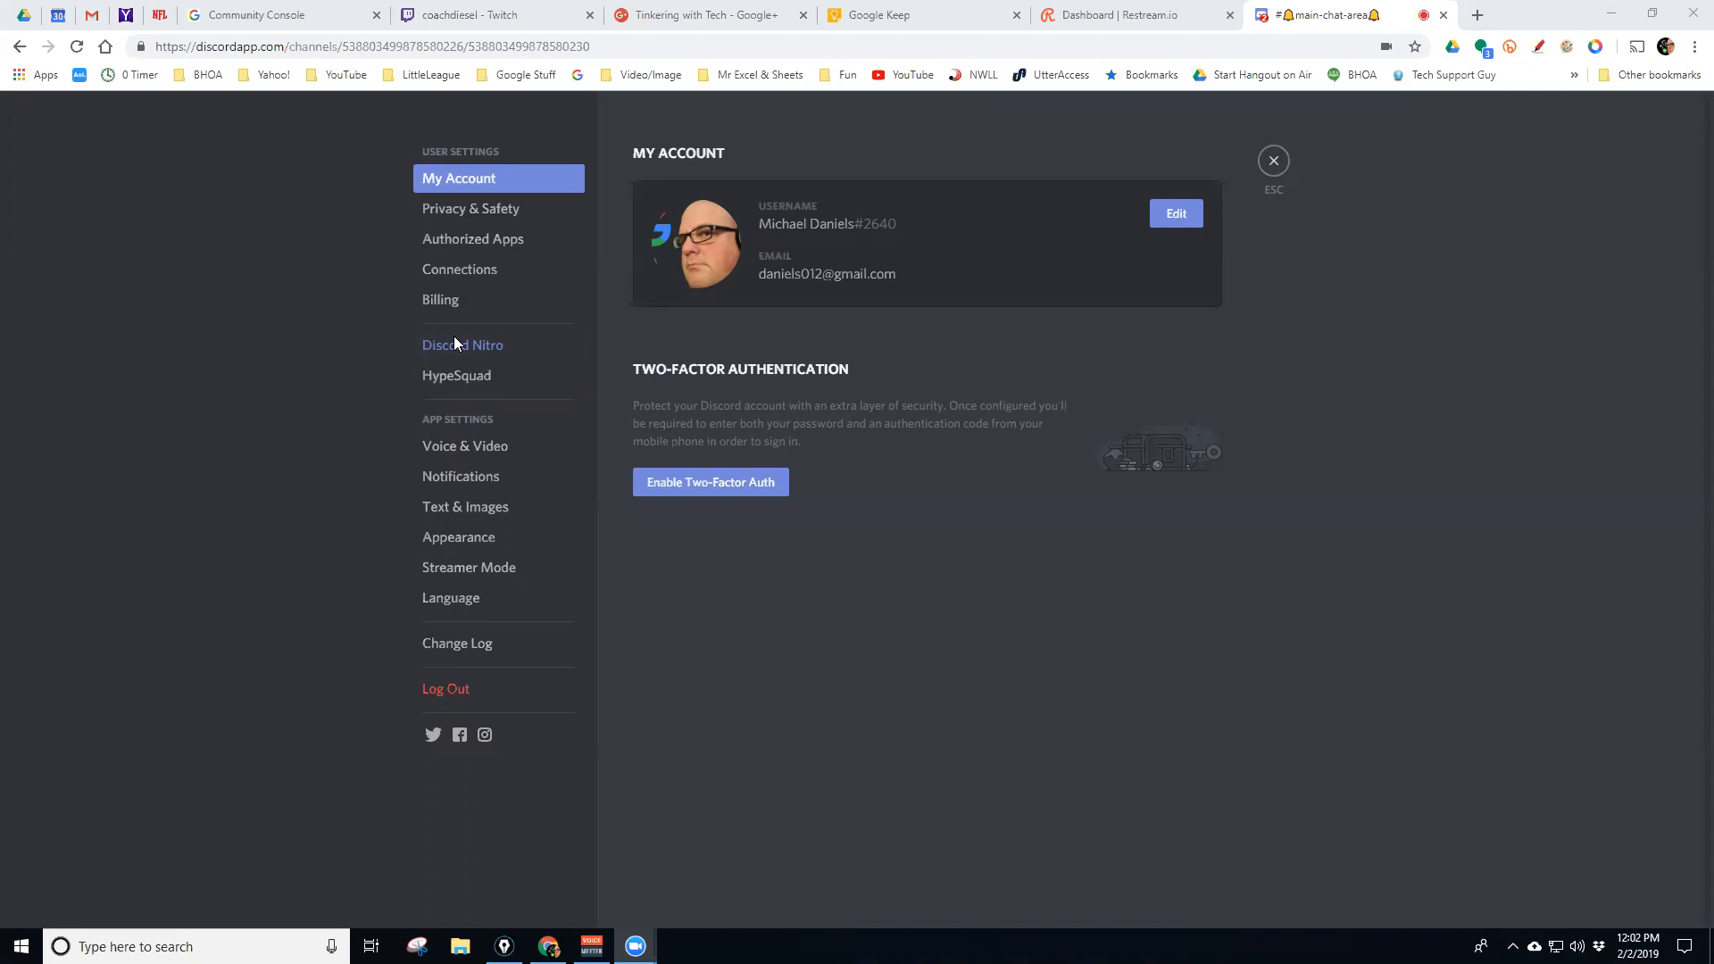
Browse the Privacy & Safety, Authorized Apps and Connections settings pages
left_click(503, 213)
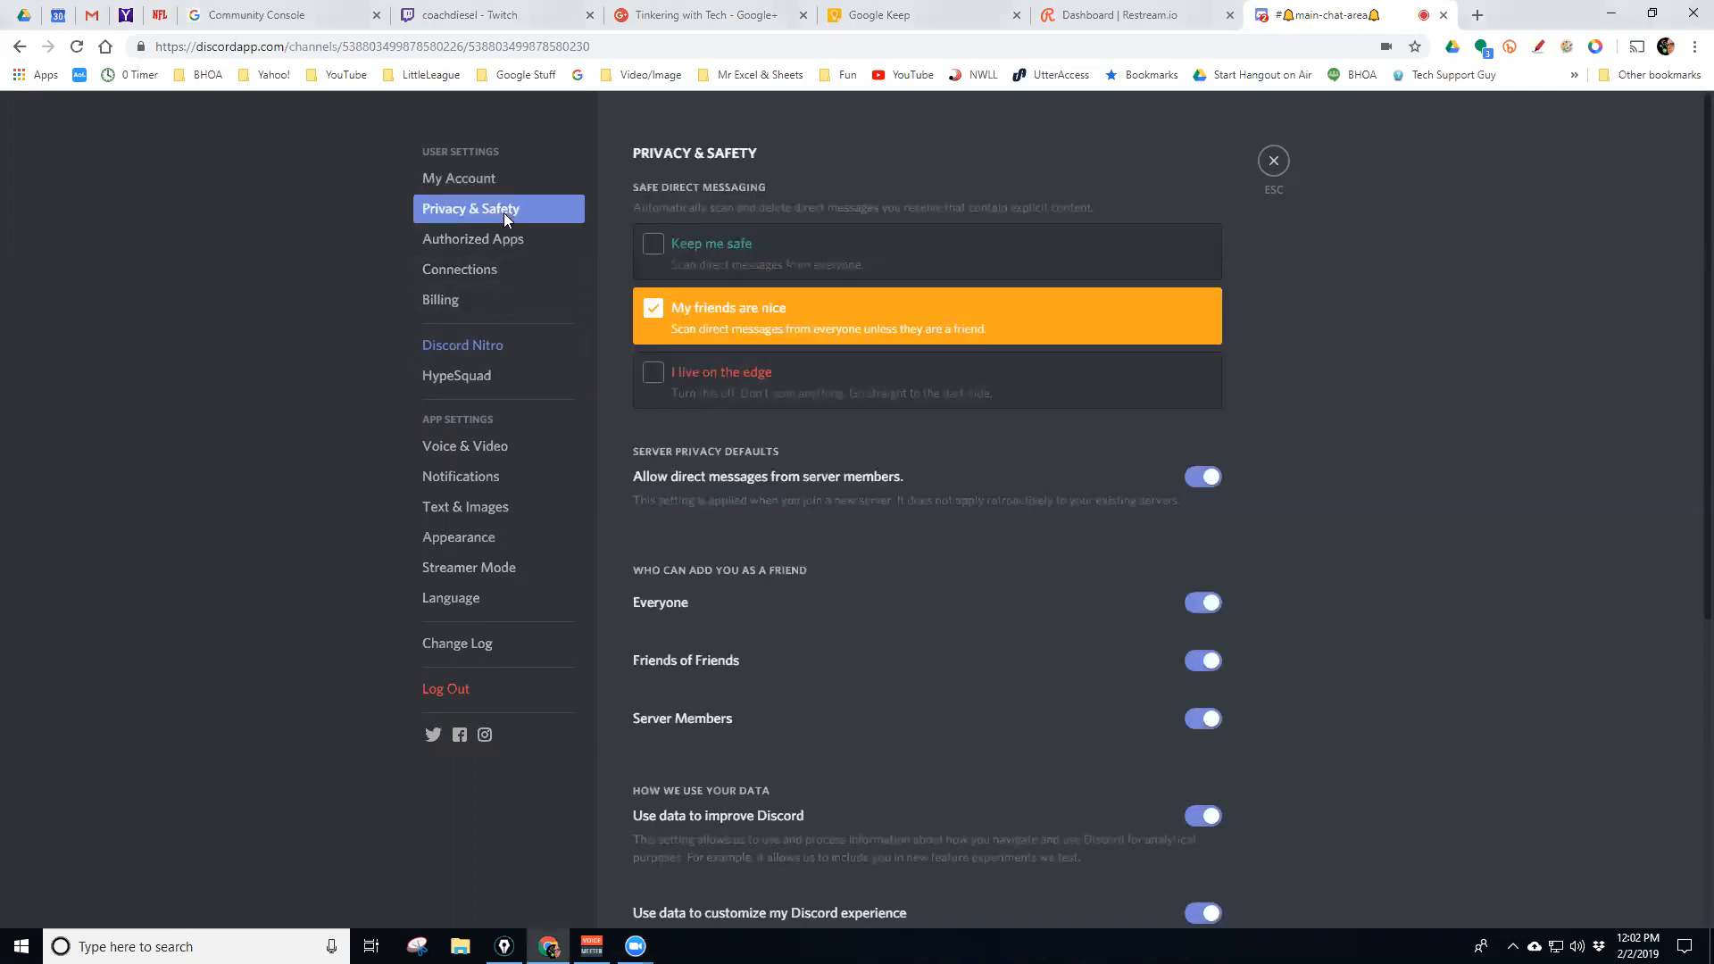
scroll(754, 486, "down", 3)
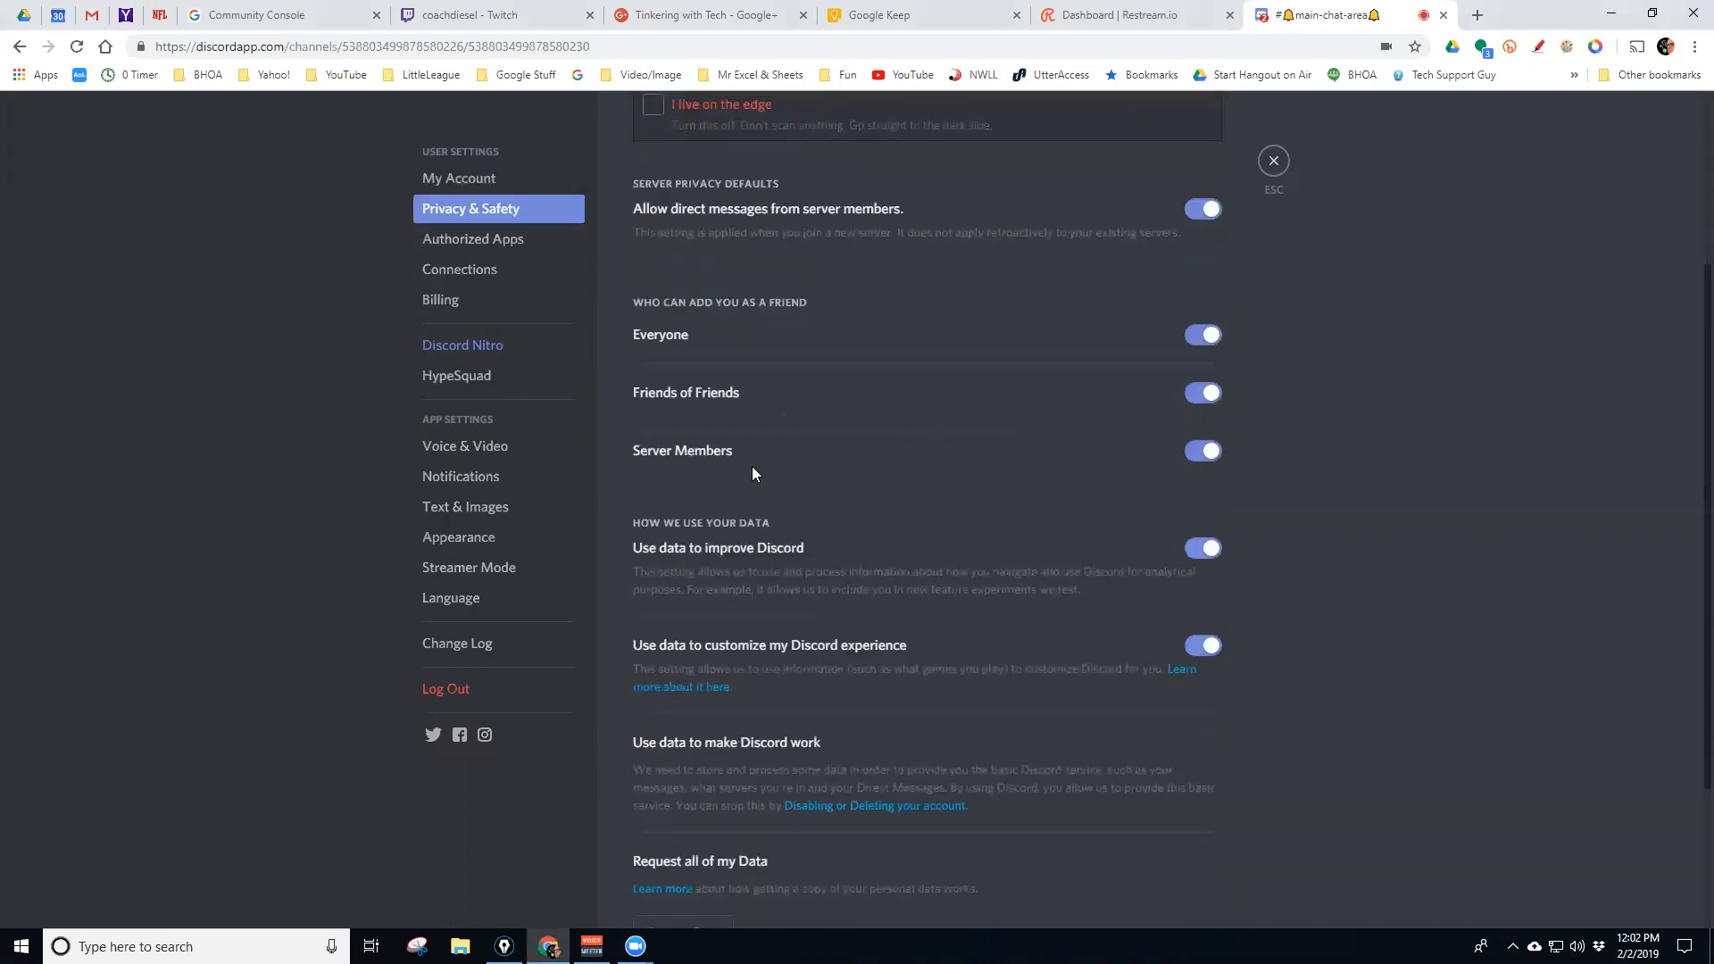
scroll(776, 429, "up", 1)
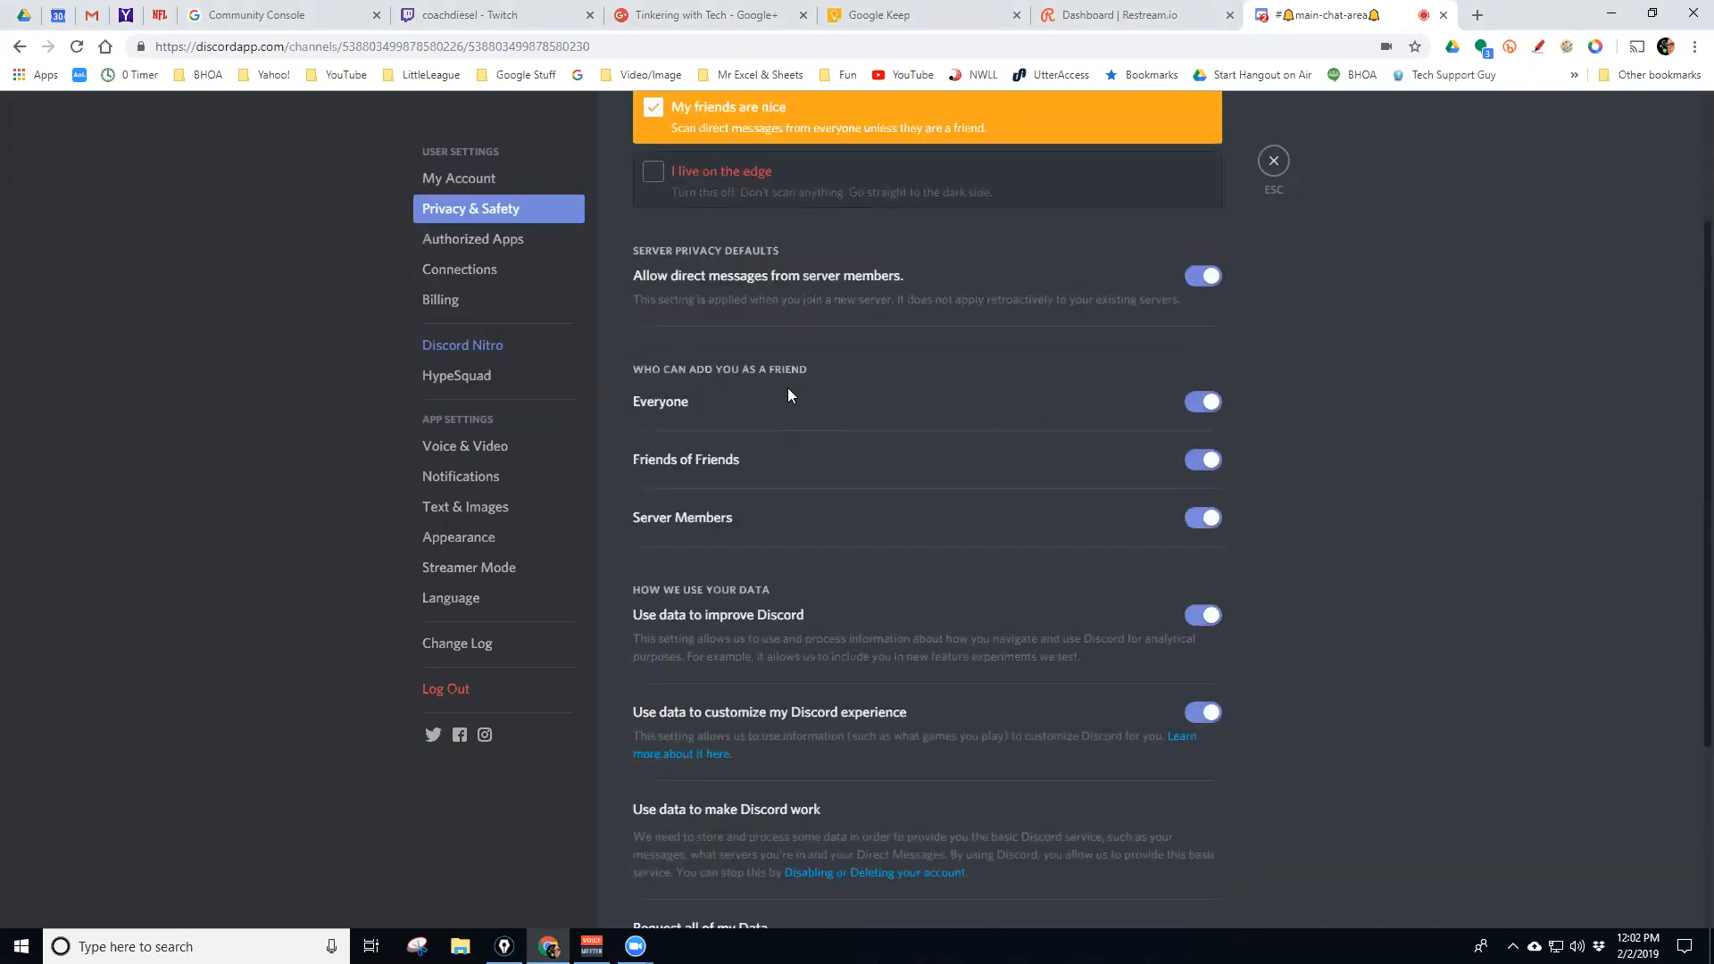
scroll(787, 396, "down", 4)
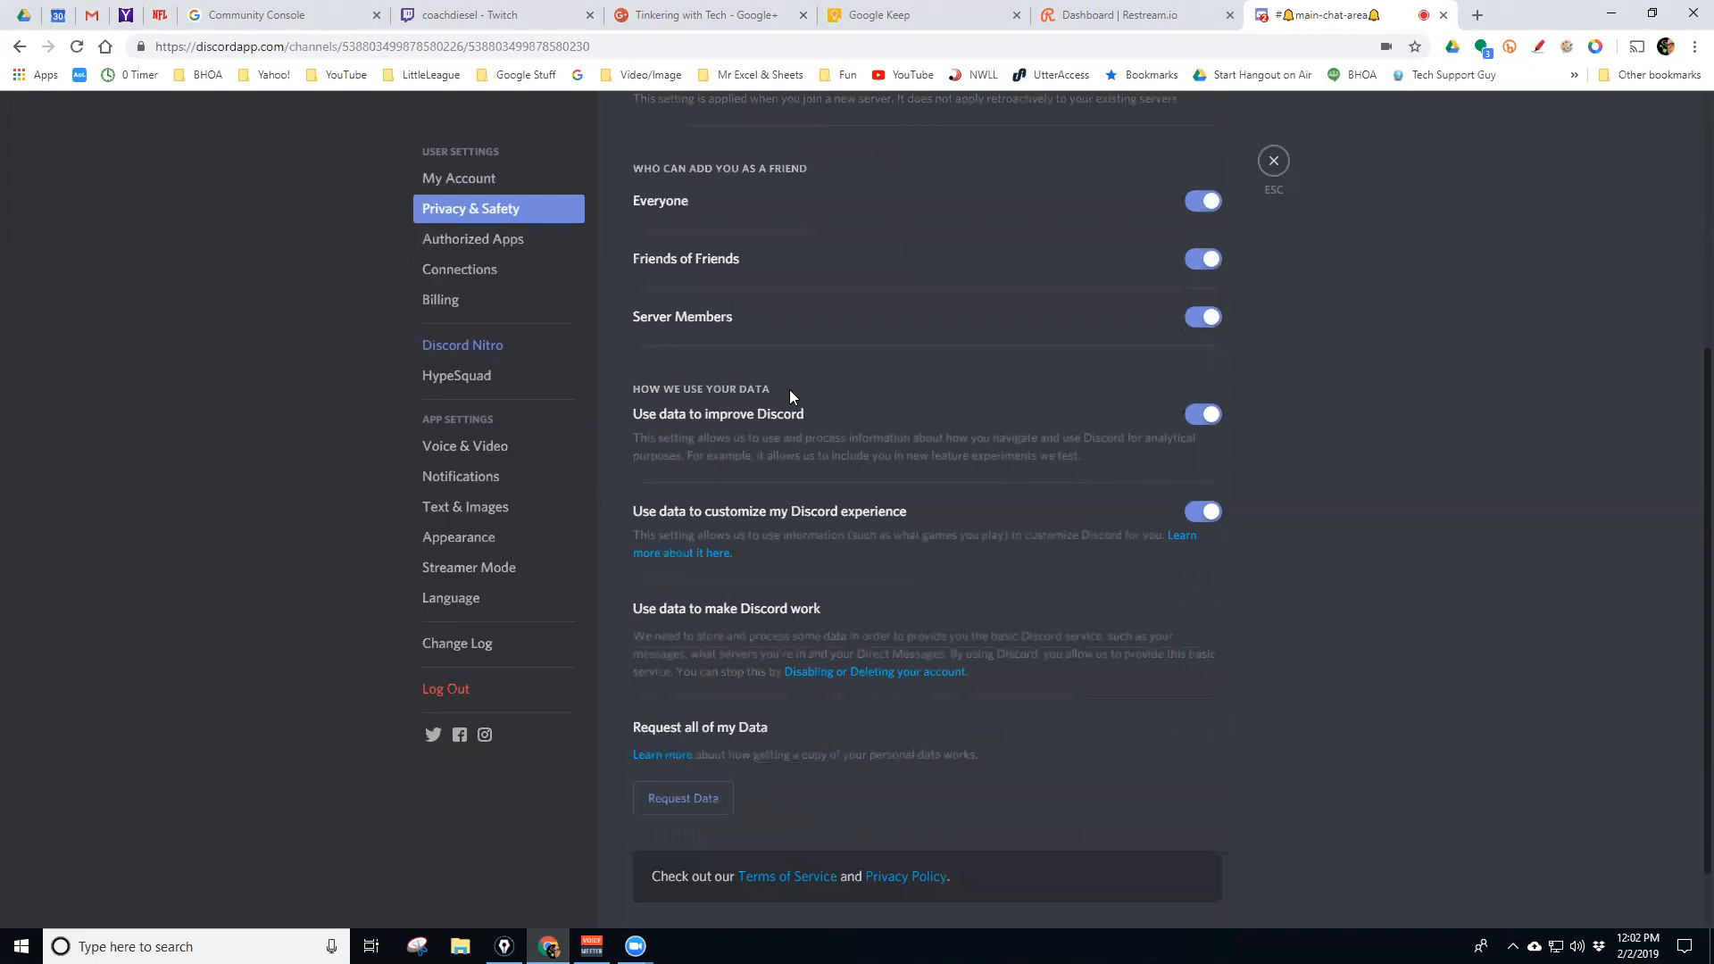
scroll(784, 395, "up", 3)
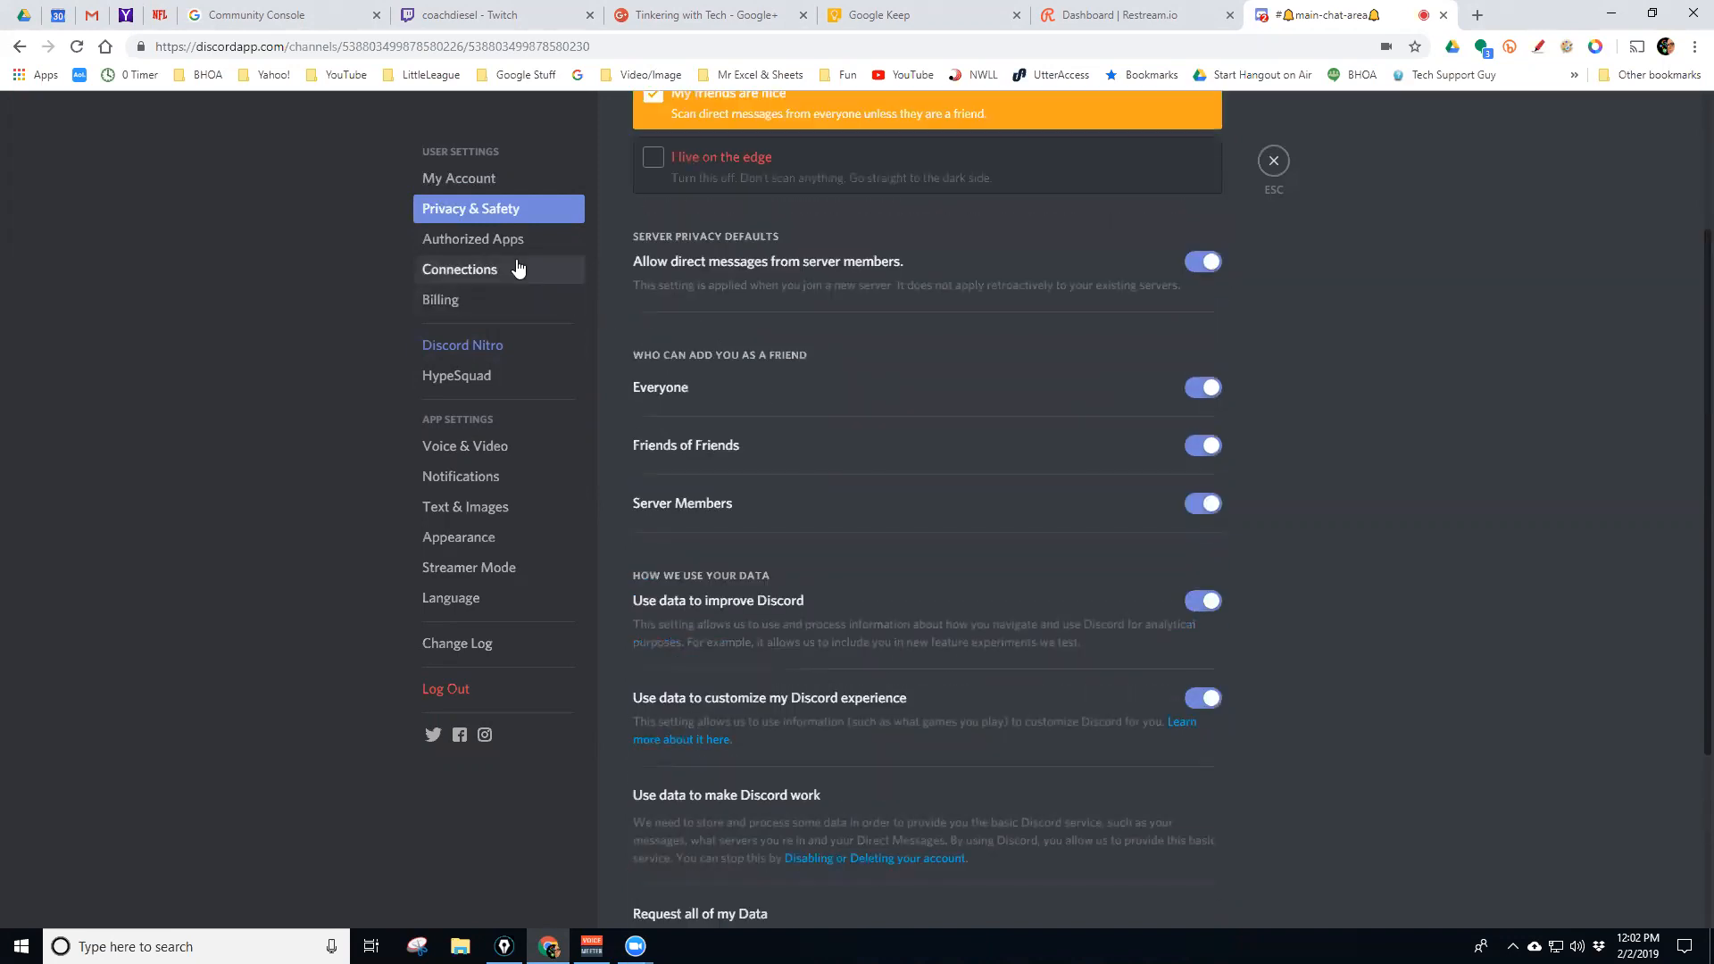
left_click(481, 240)
left_click(461, 271)
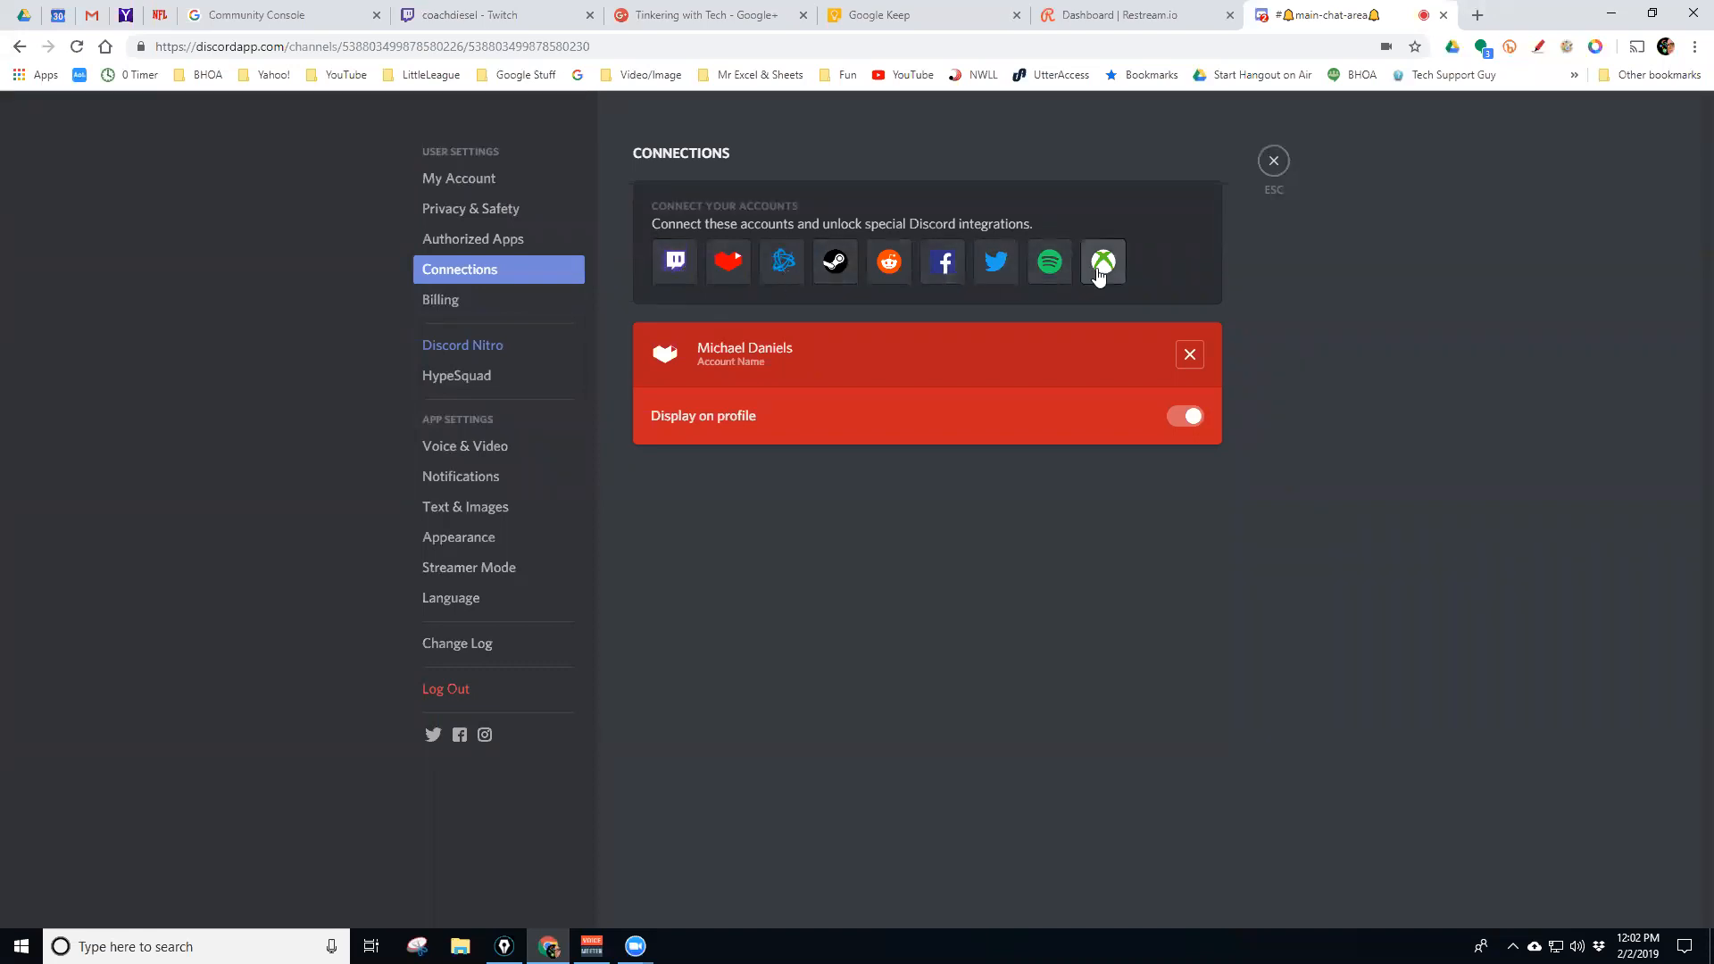
Look over the Billing, Discord Nitro and HypeSquad pages, ending on Voice & Video settings
left_click(464, 304)
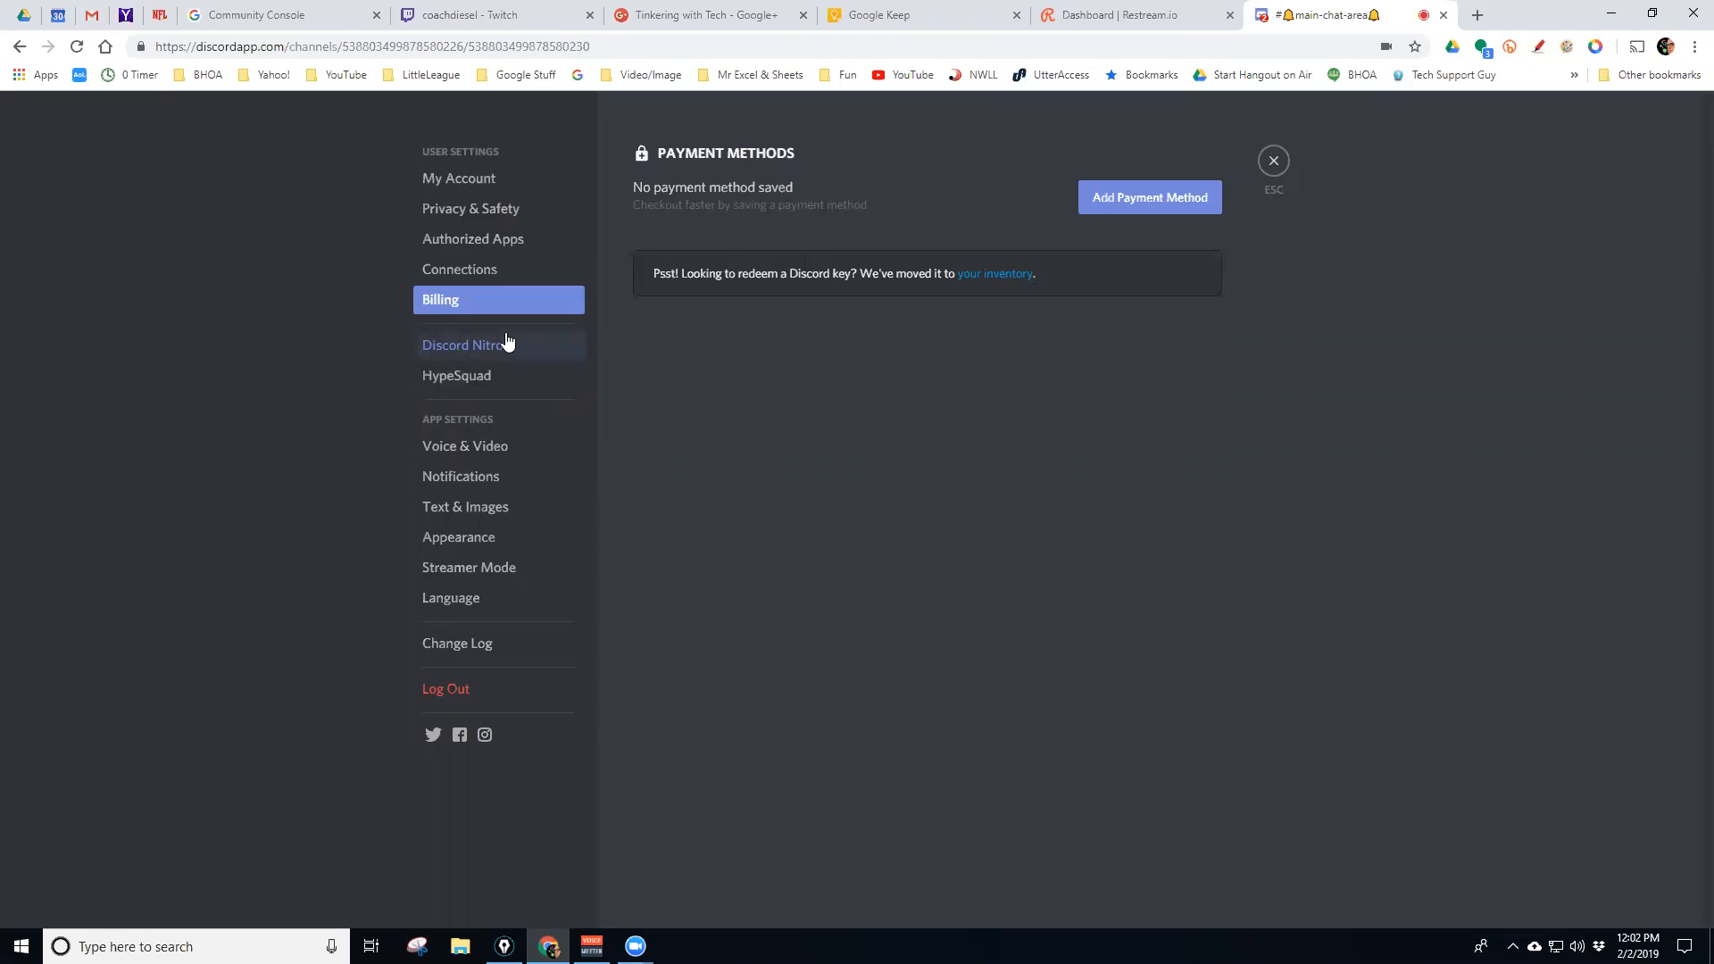
left_click(473, 350)
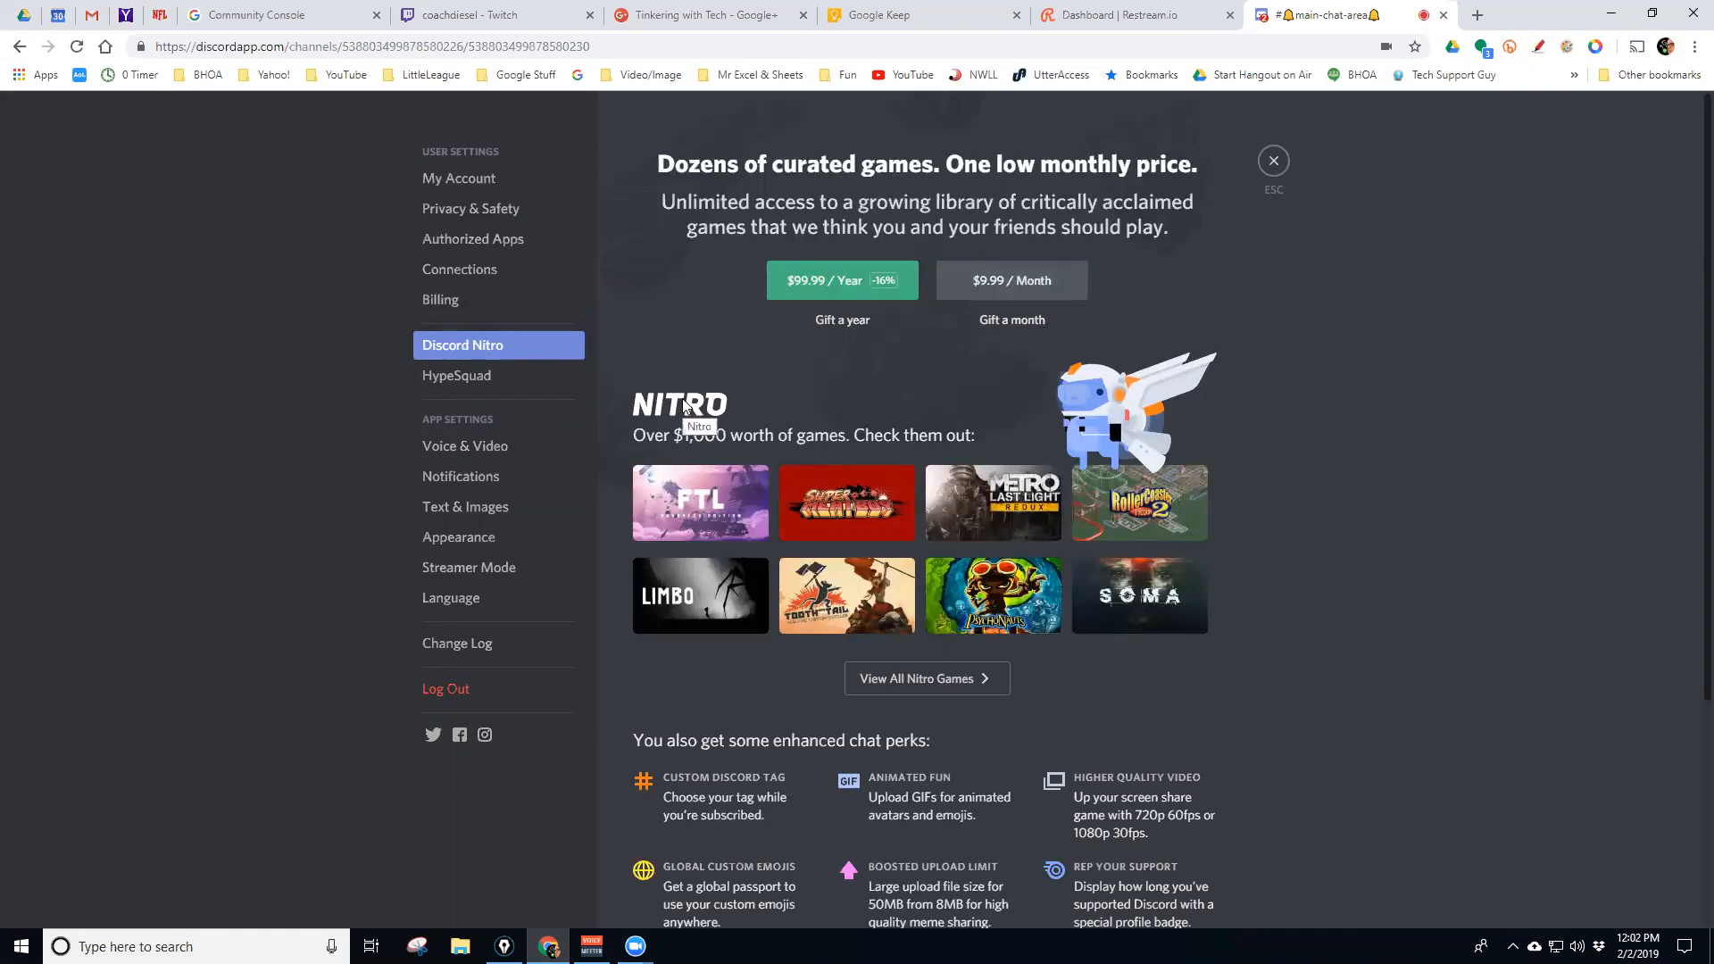
scroll(770, 680, "down", 4)
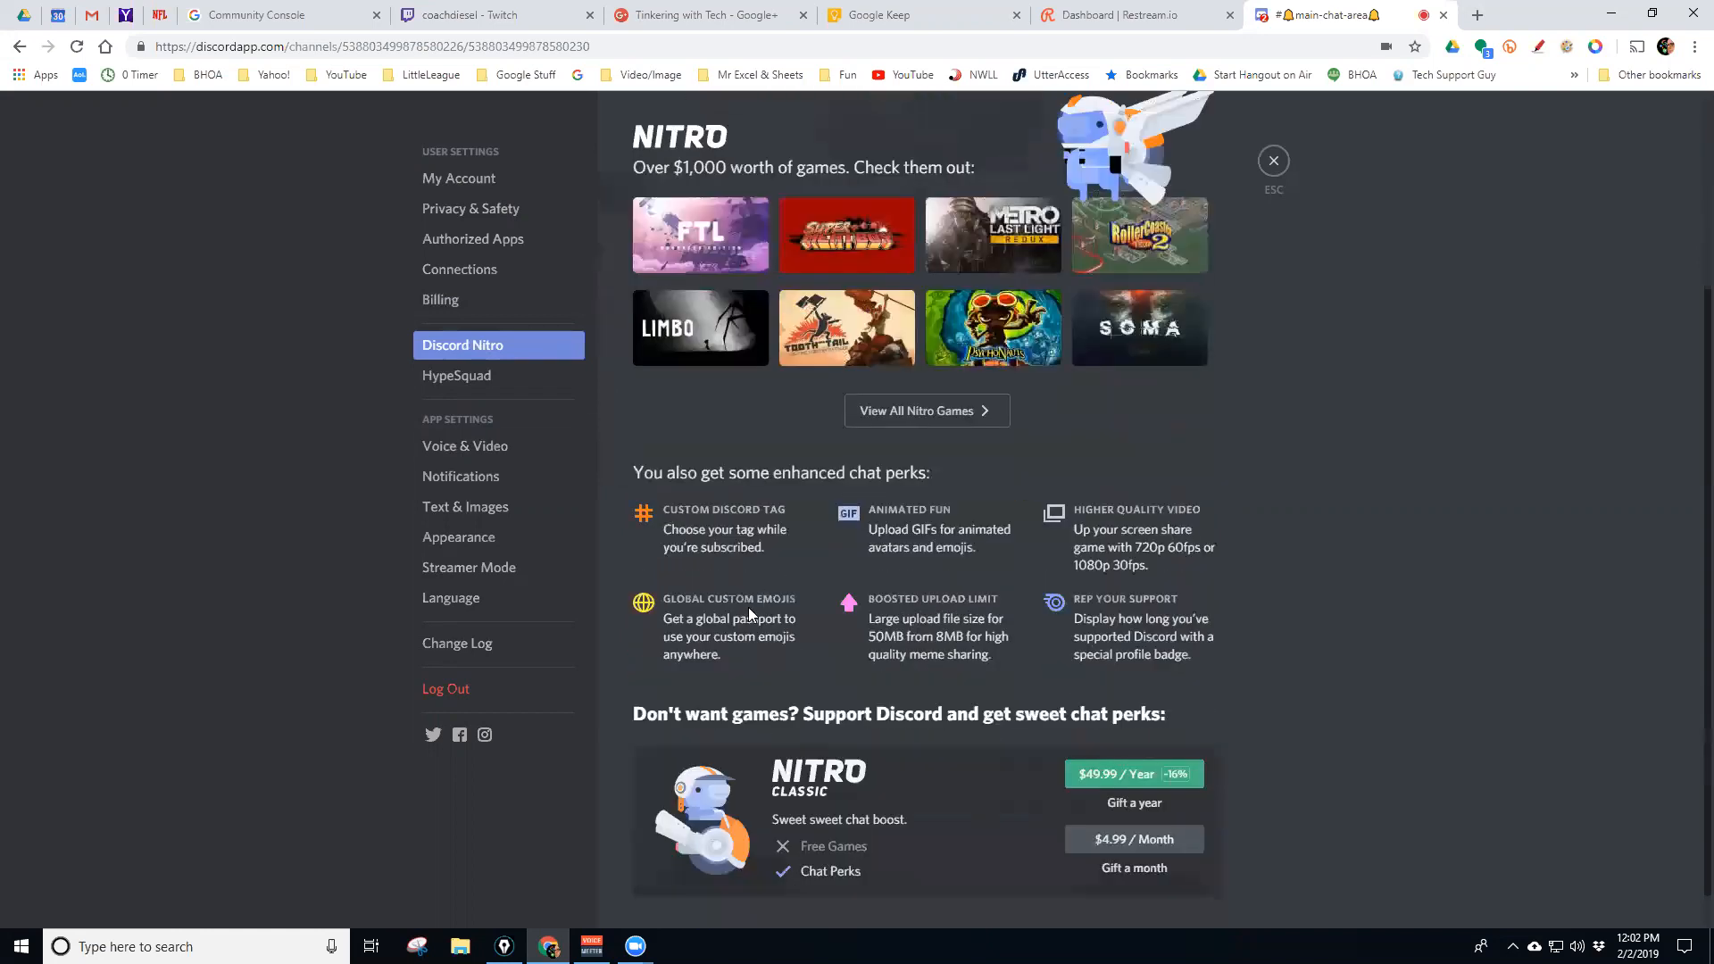
scroll(980, 686, "up", 4)
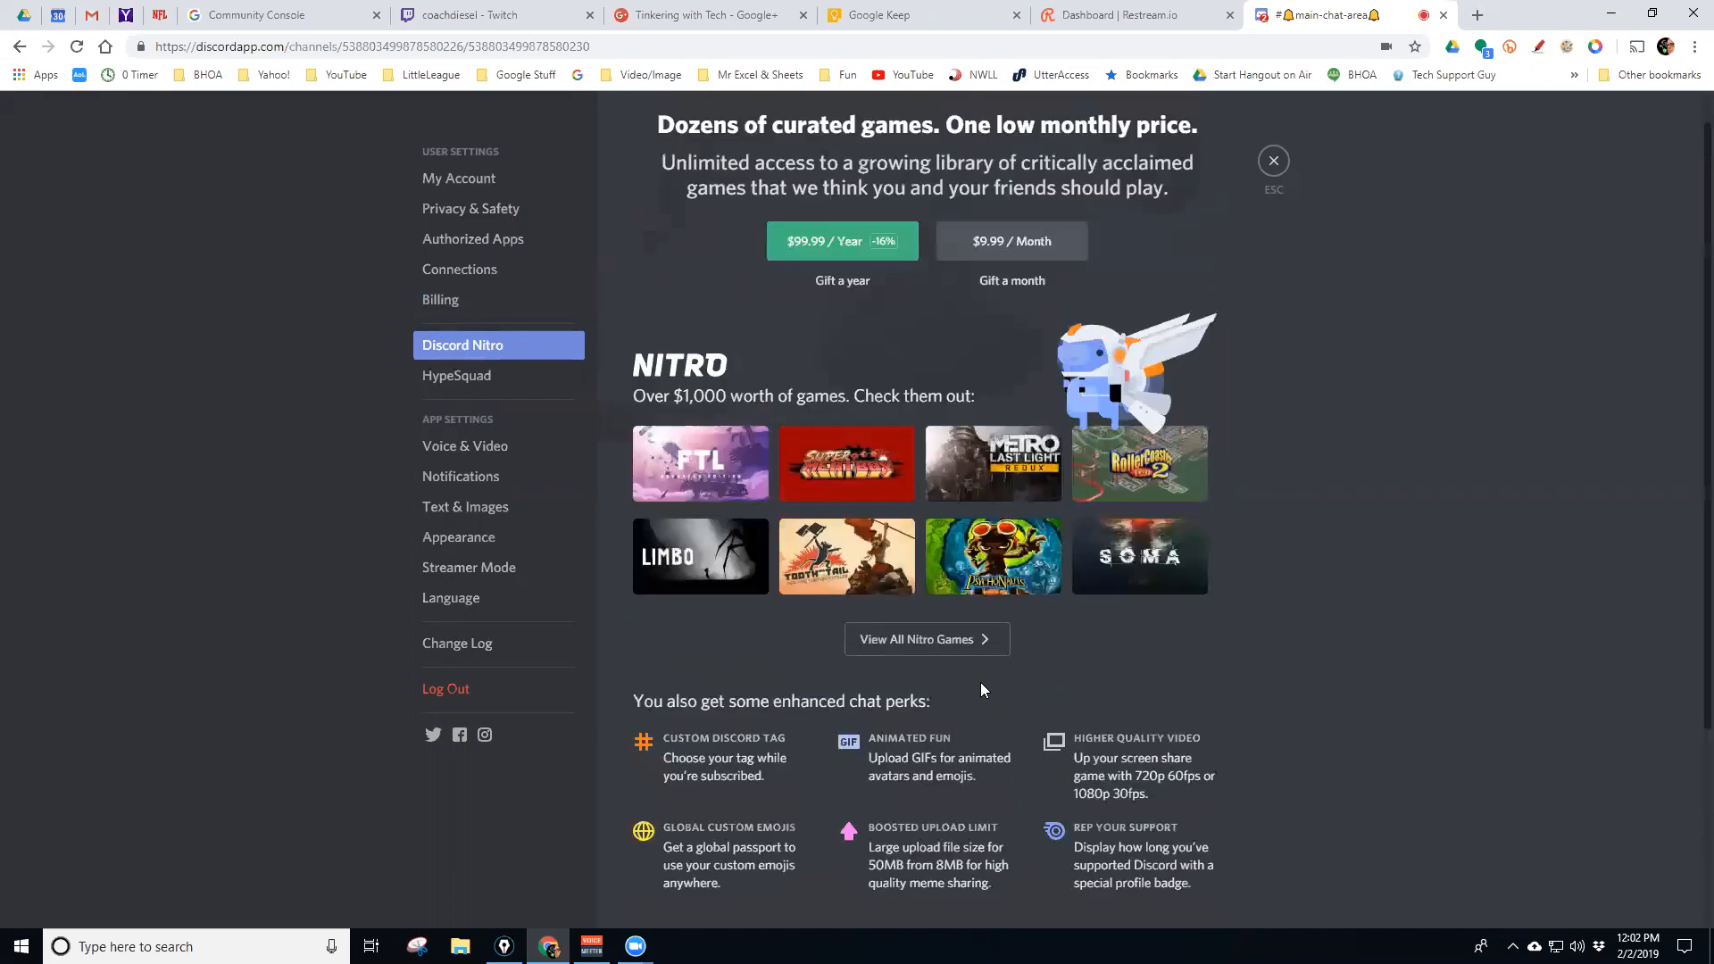
left_click(461, 376)
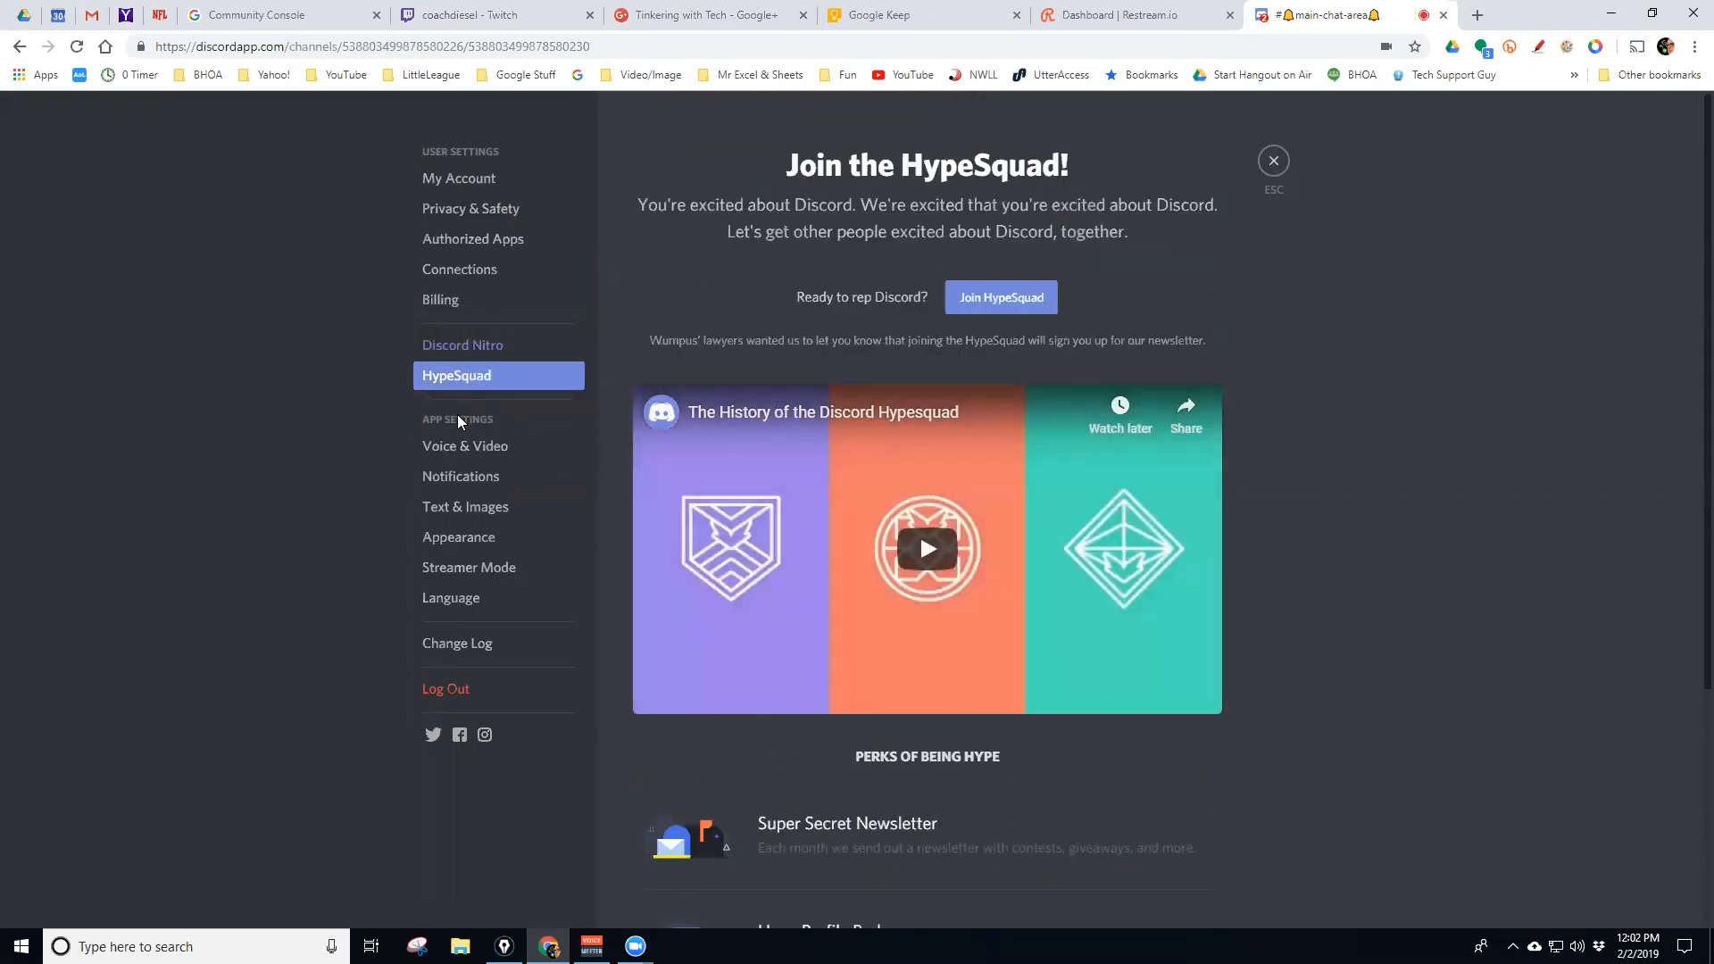
left_click(459, 444)
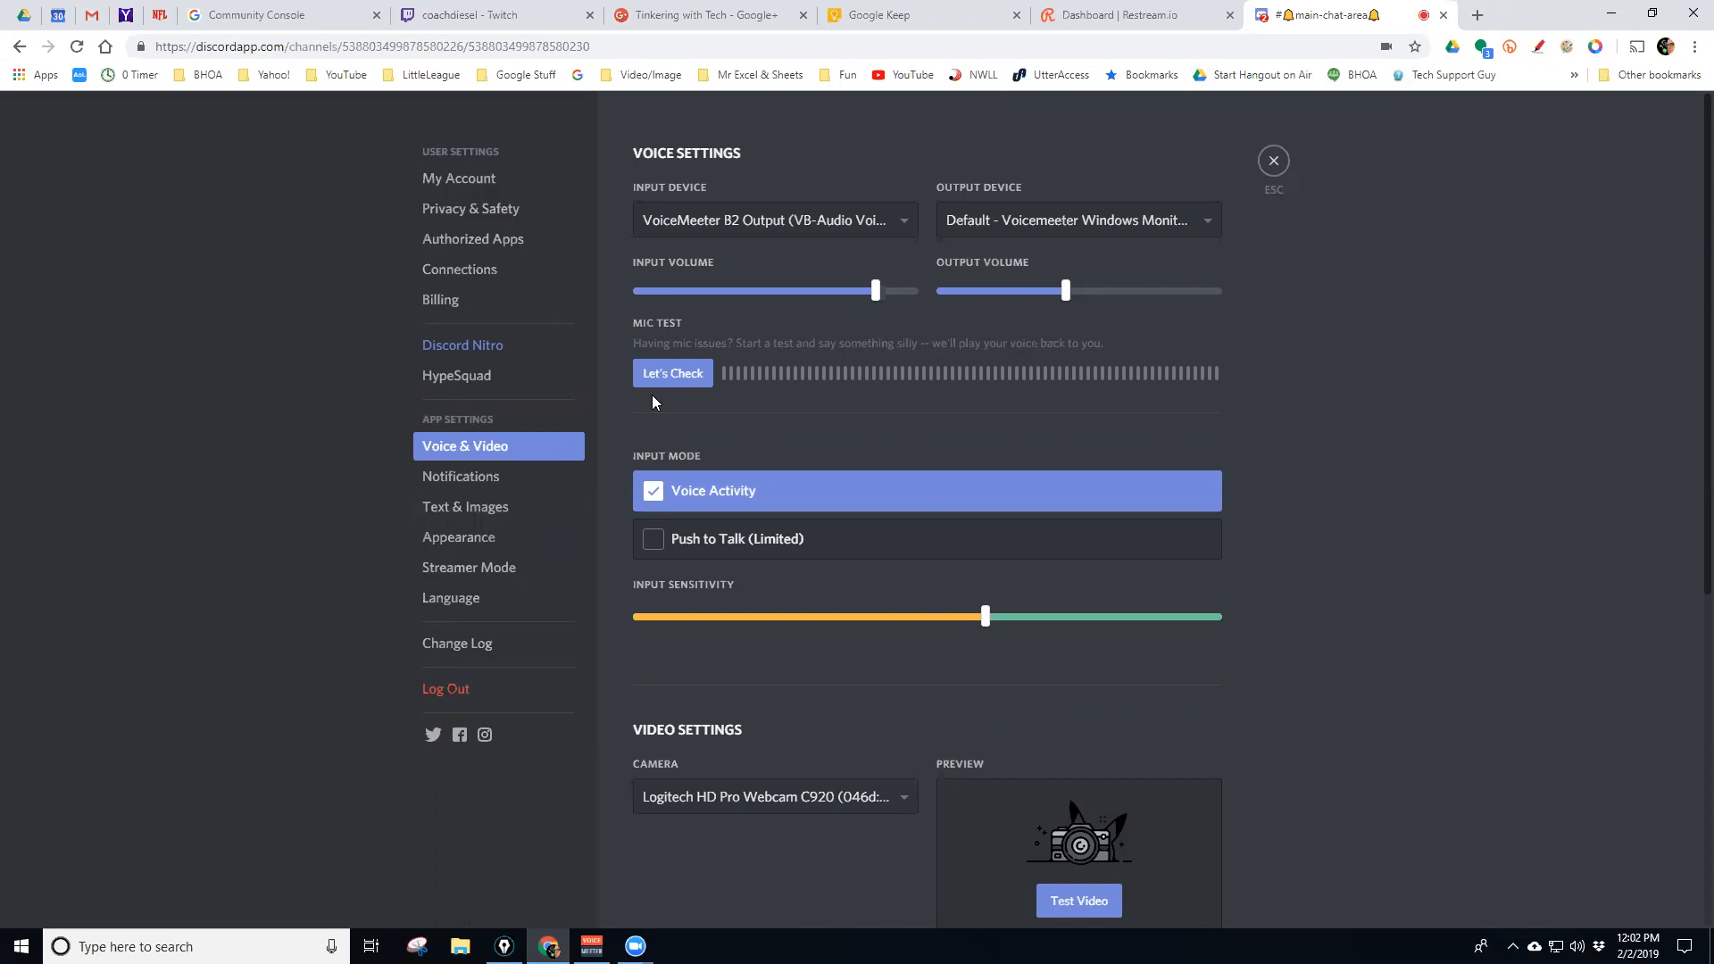
Check the input device list without changing it and run a brief microphone test
left_click(901, 230)
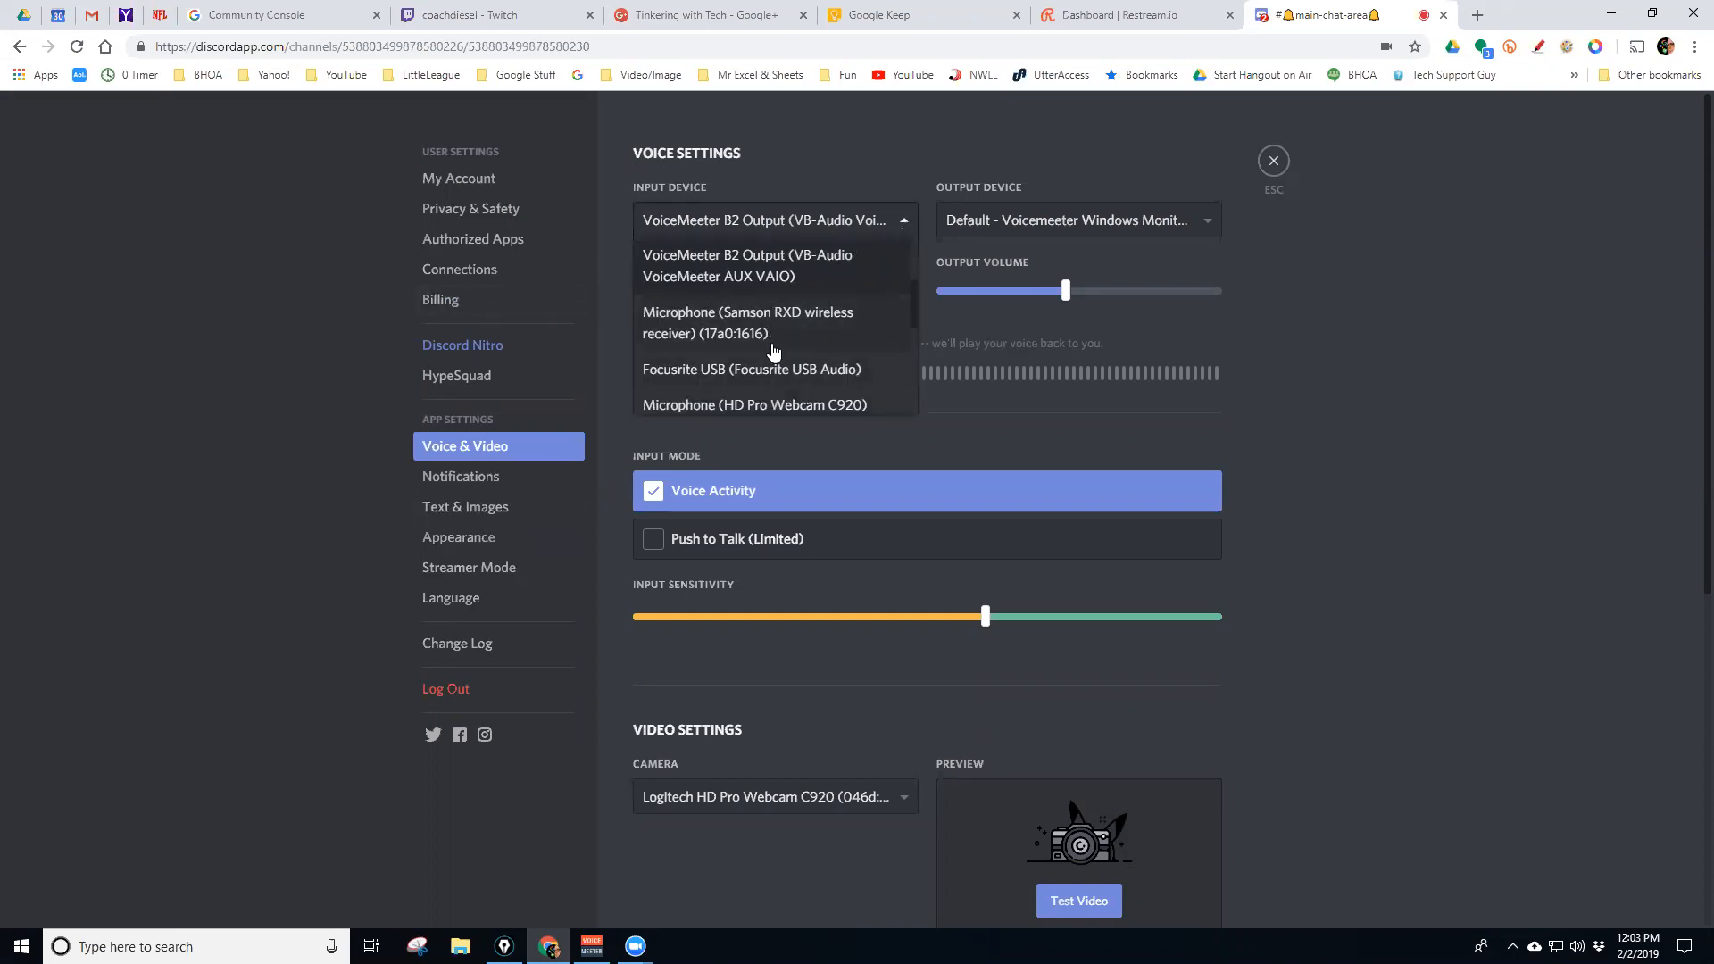
left_click(909, 225)
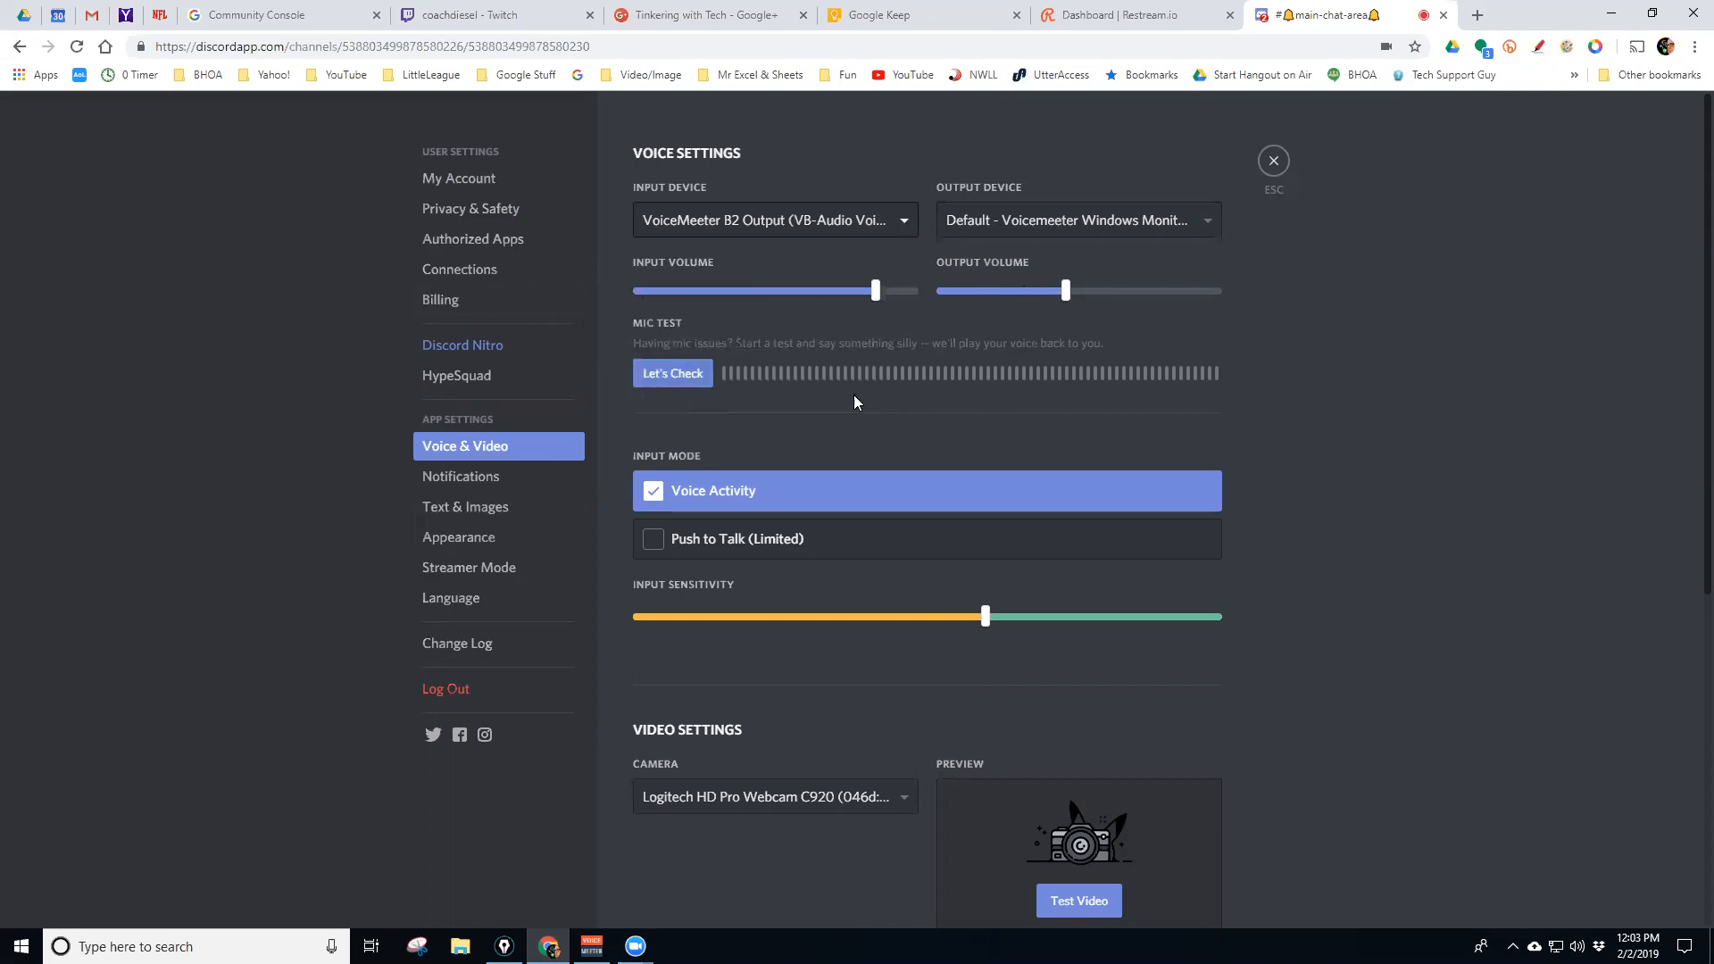
left_click(673, 375)
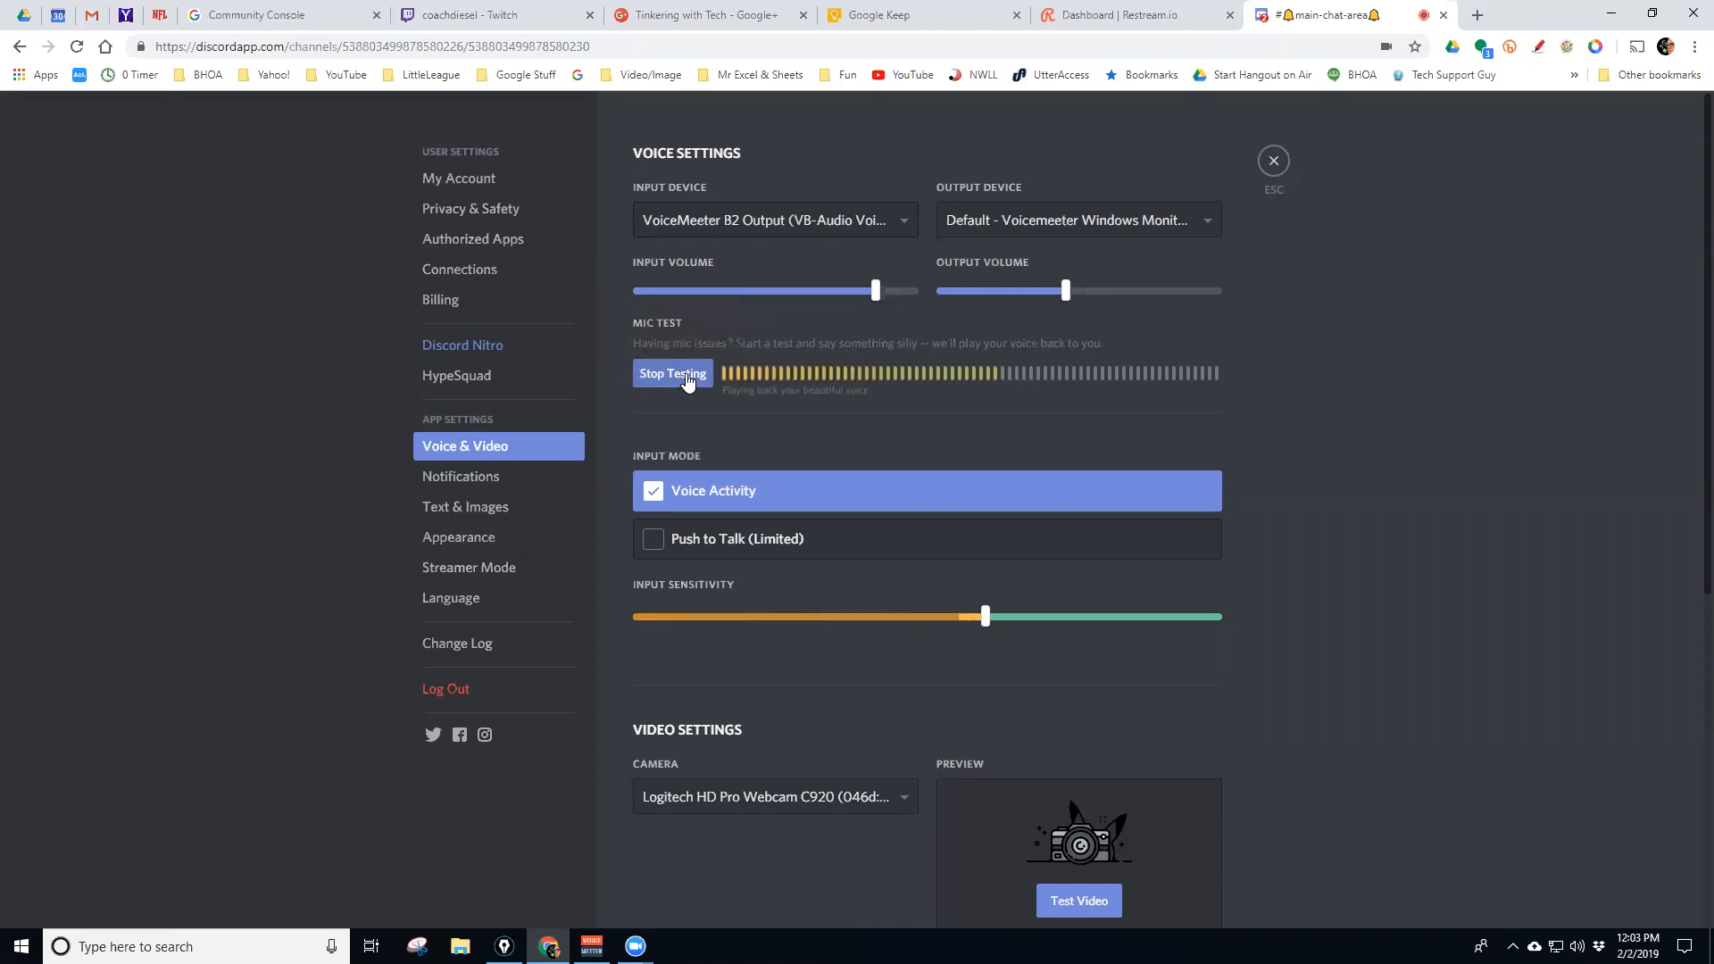
left_click(687, 382)
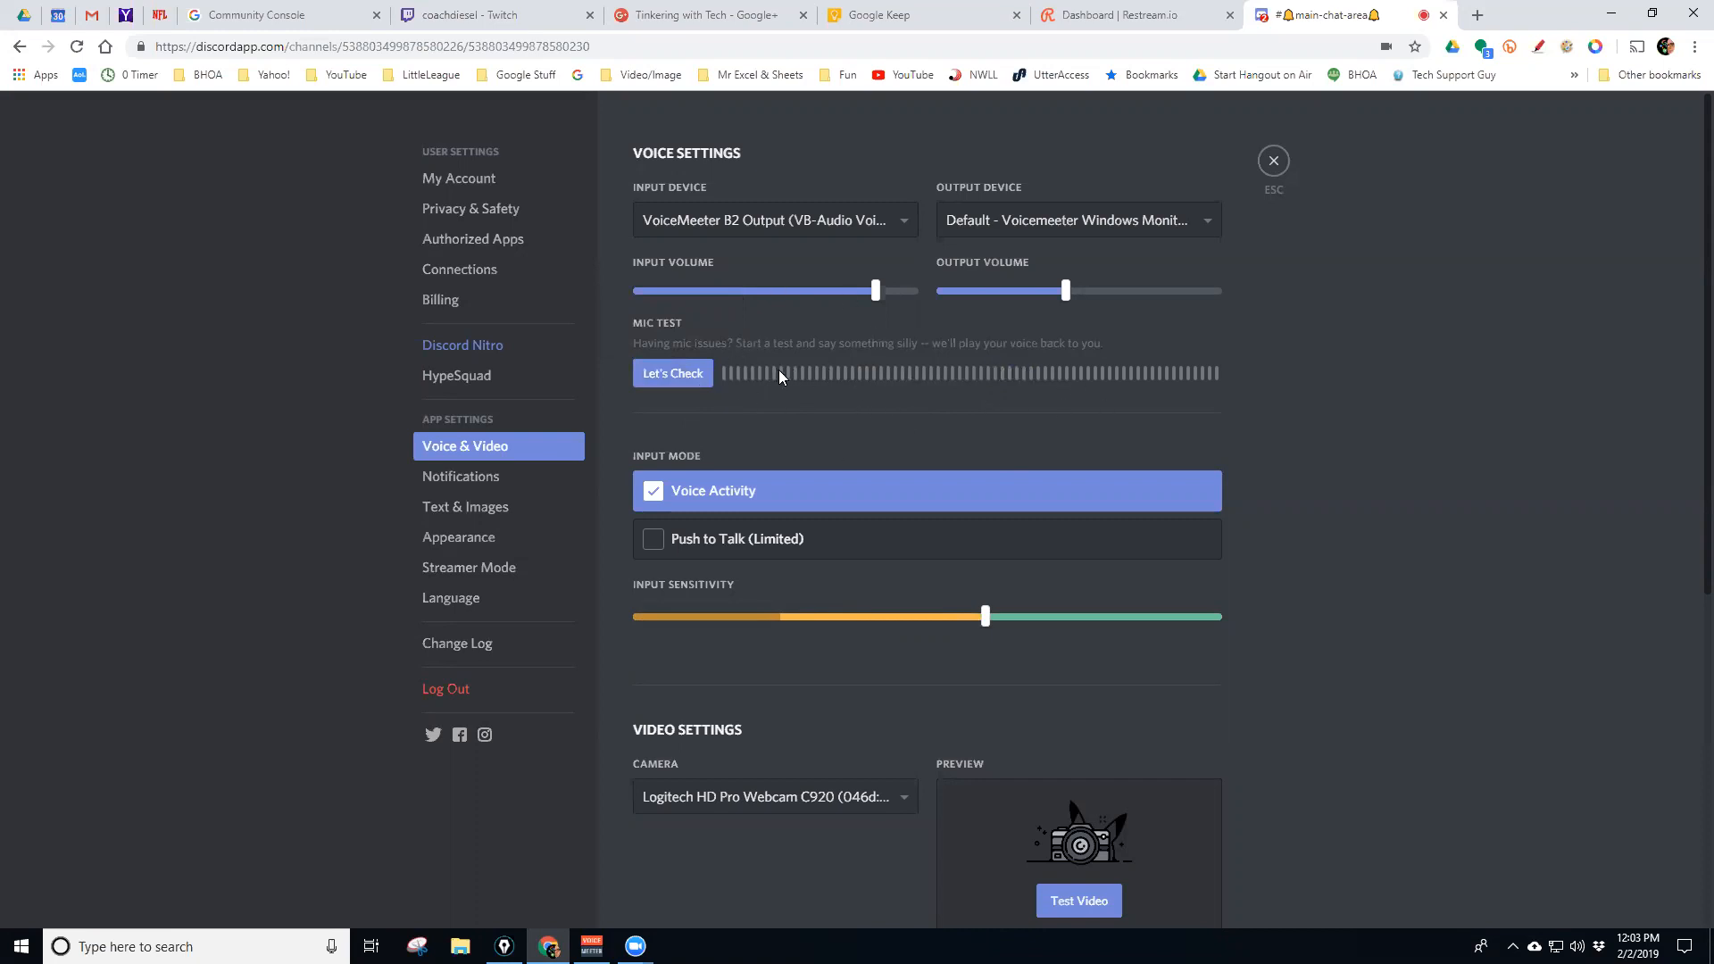
Review the camera list keeping the same camera, then go to Notifications settings
scroll(800, 490, "down", 2)
scroll(789, 492, "down", 1)
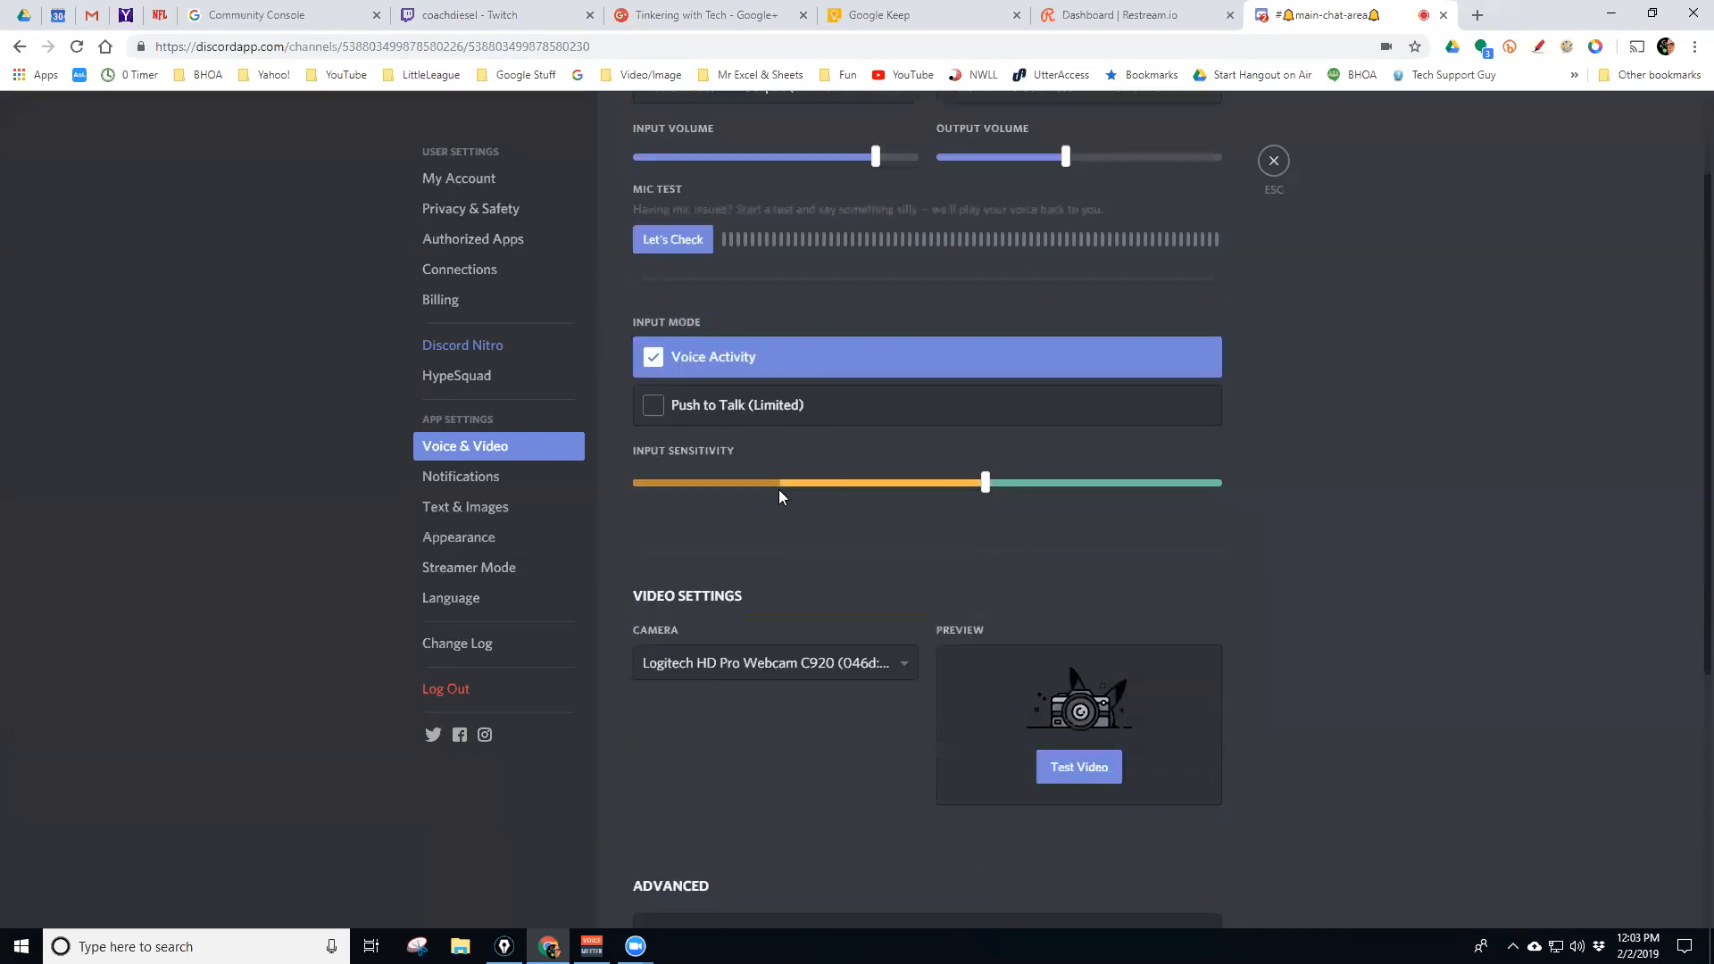
scroll(790, 536, "down", 3)
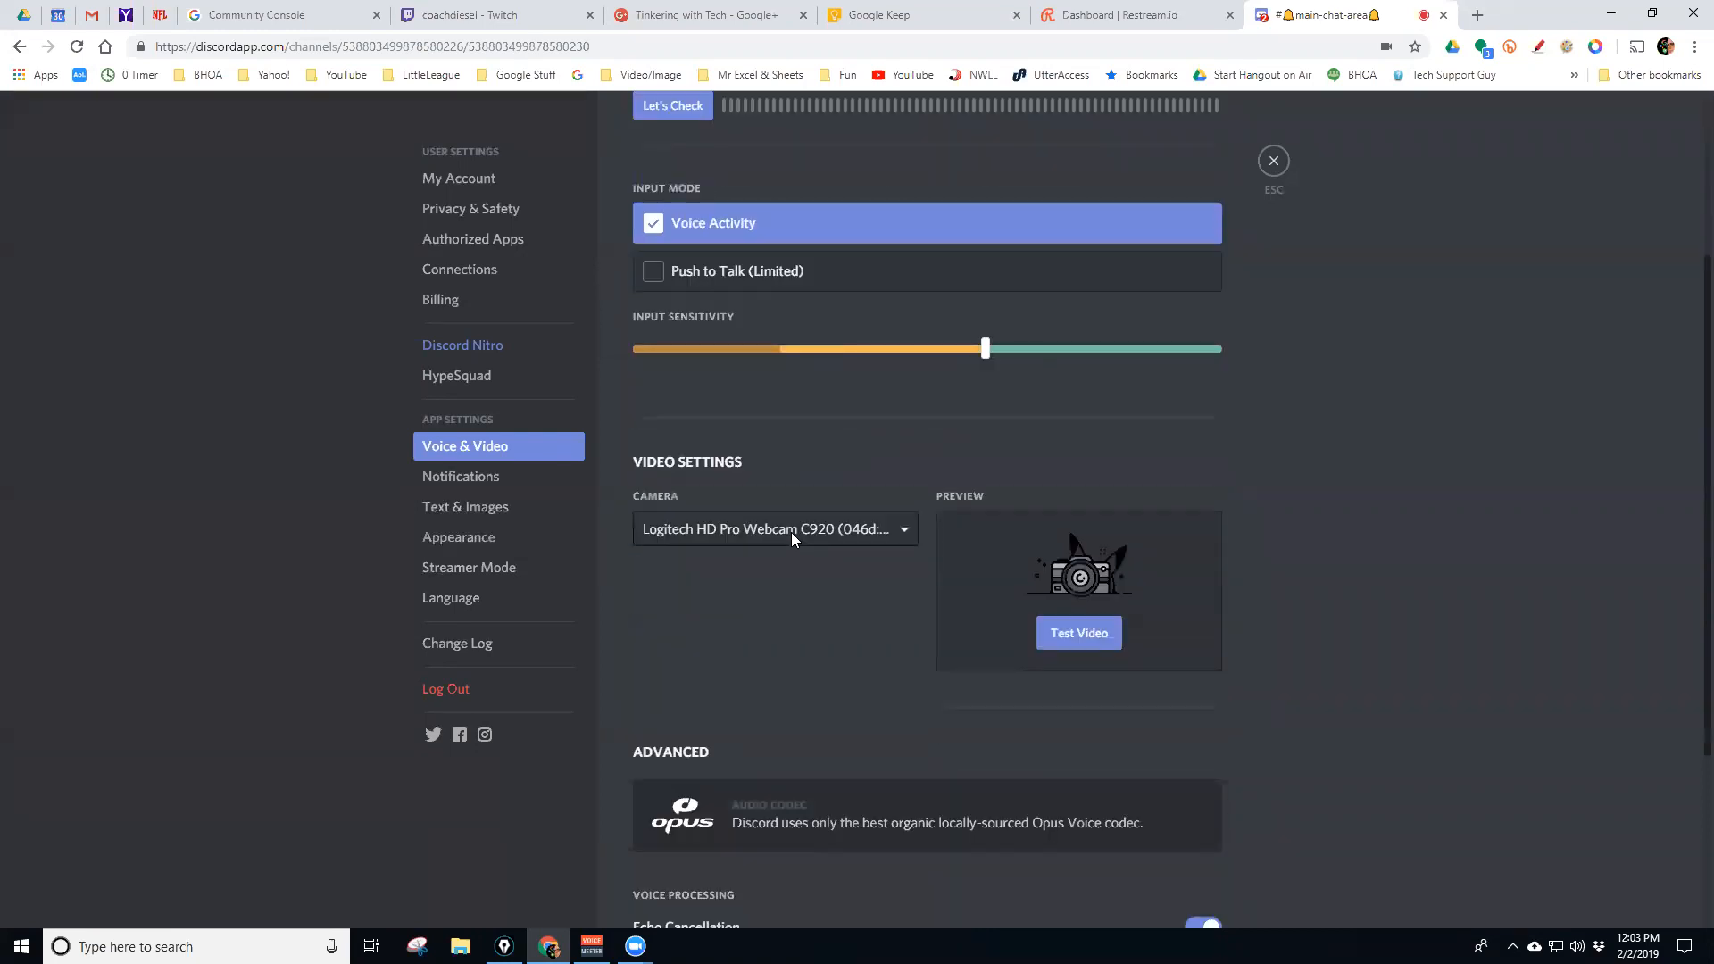
scroll(787, 537, "down", 1)
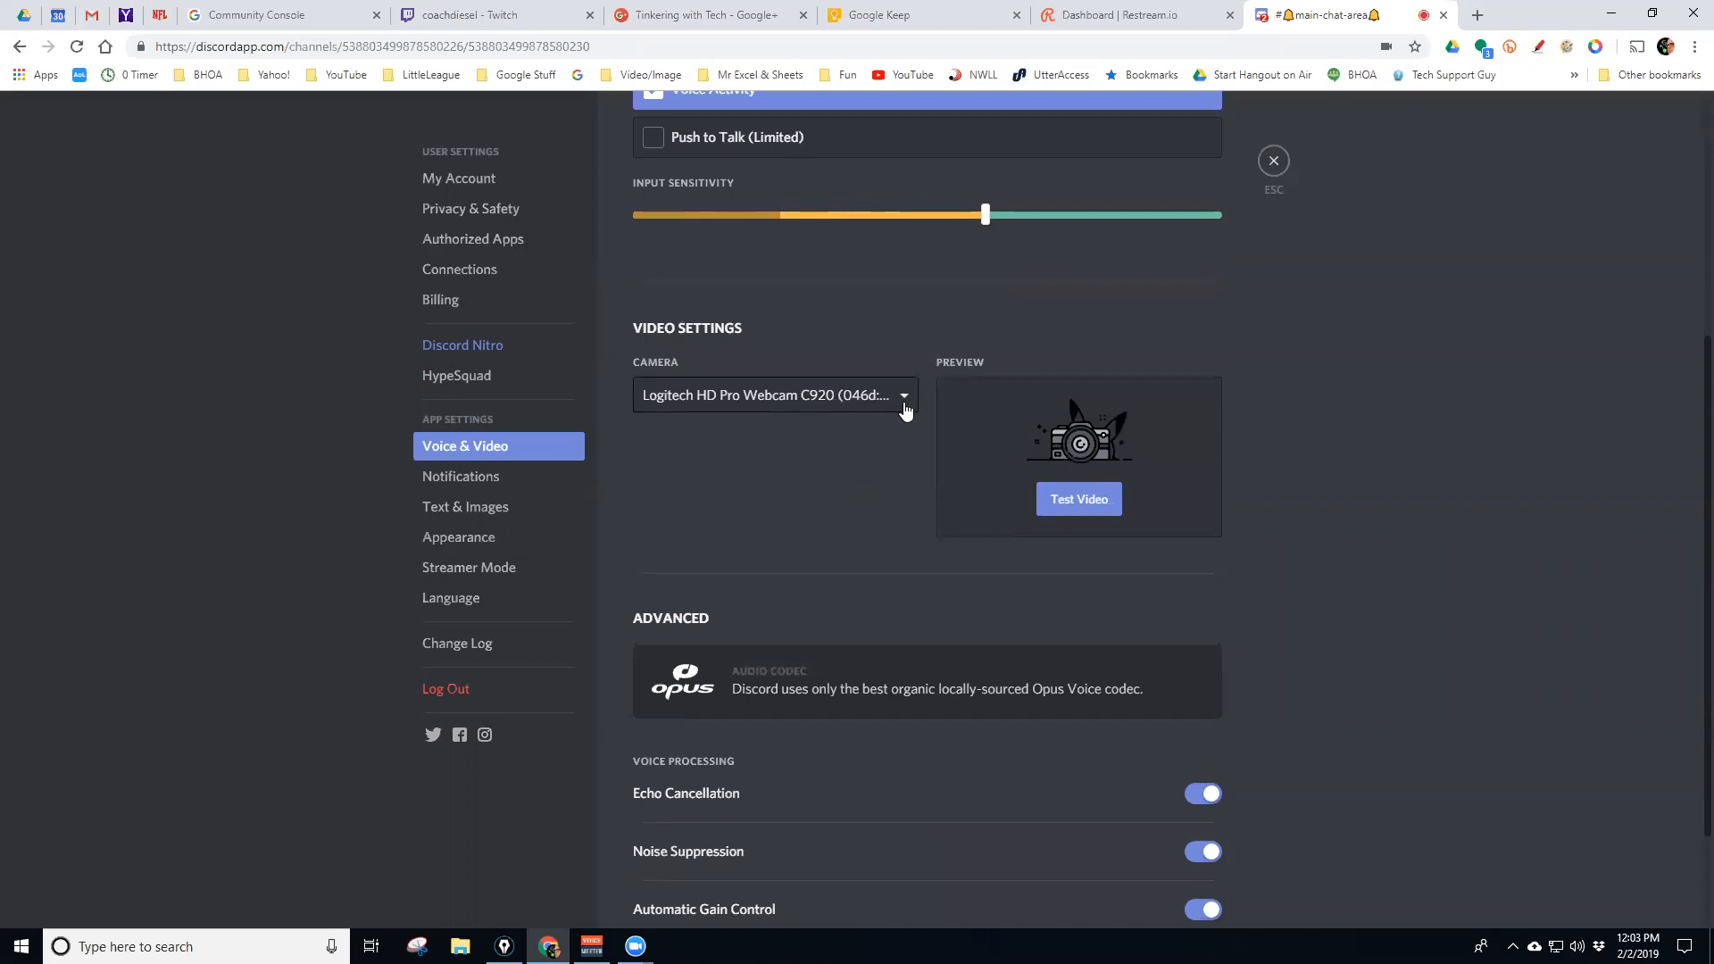
left_click(904, 400)
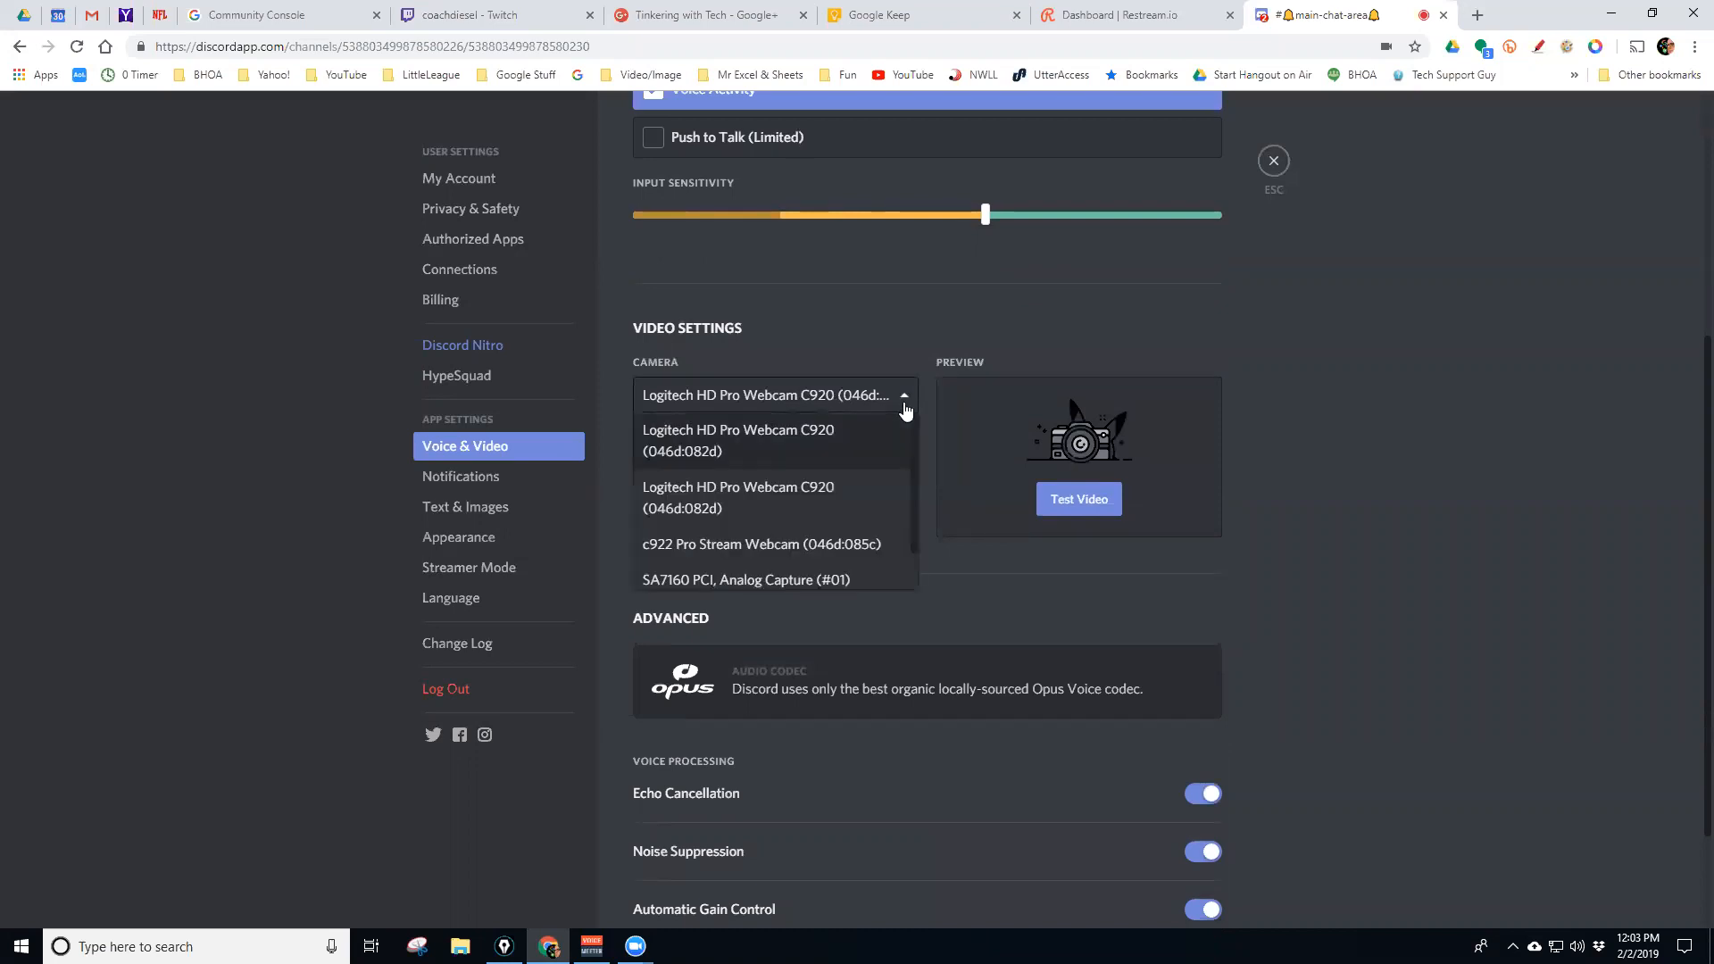
left_click(1413, 415)
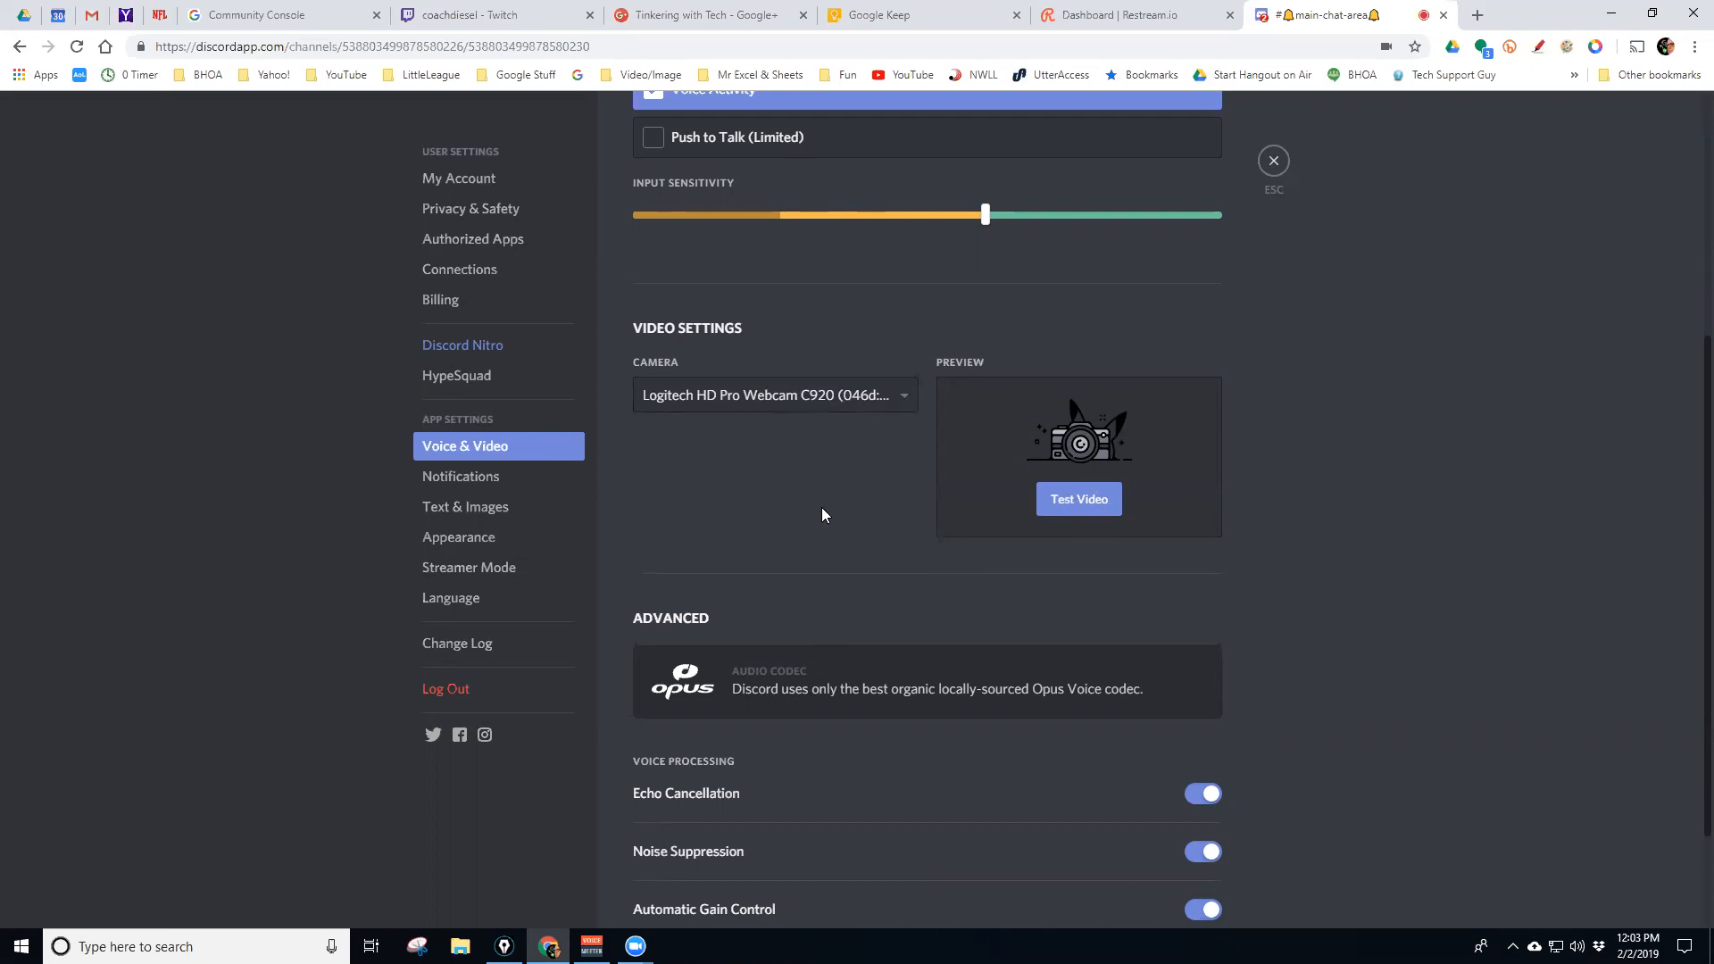
scroll(821, 507, "down", 3)
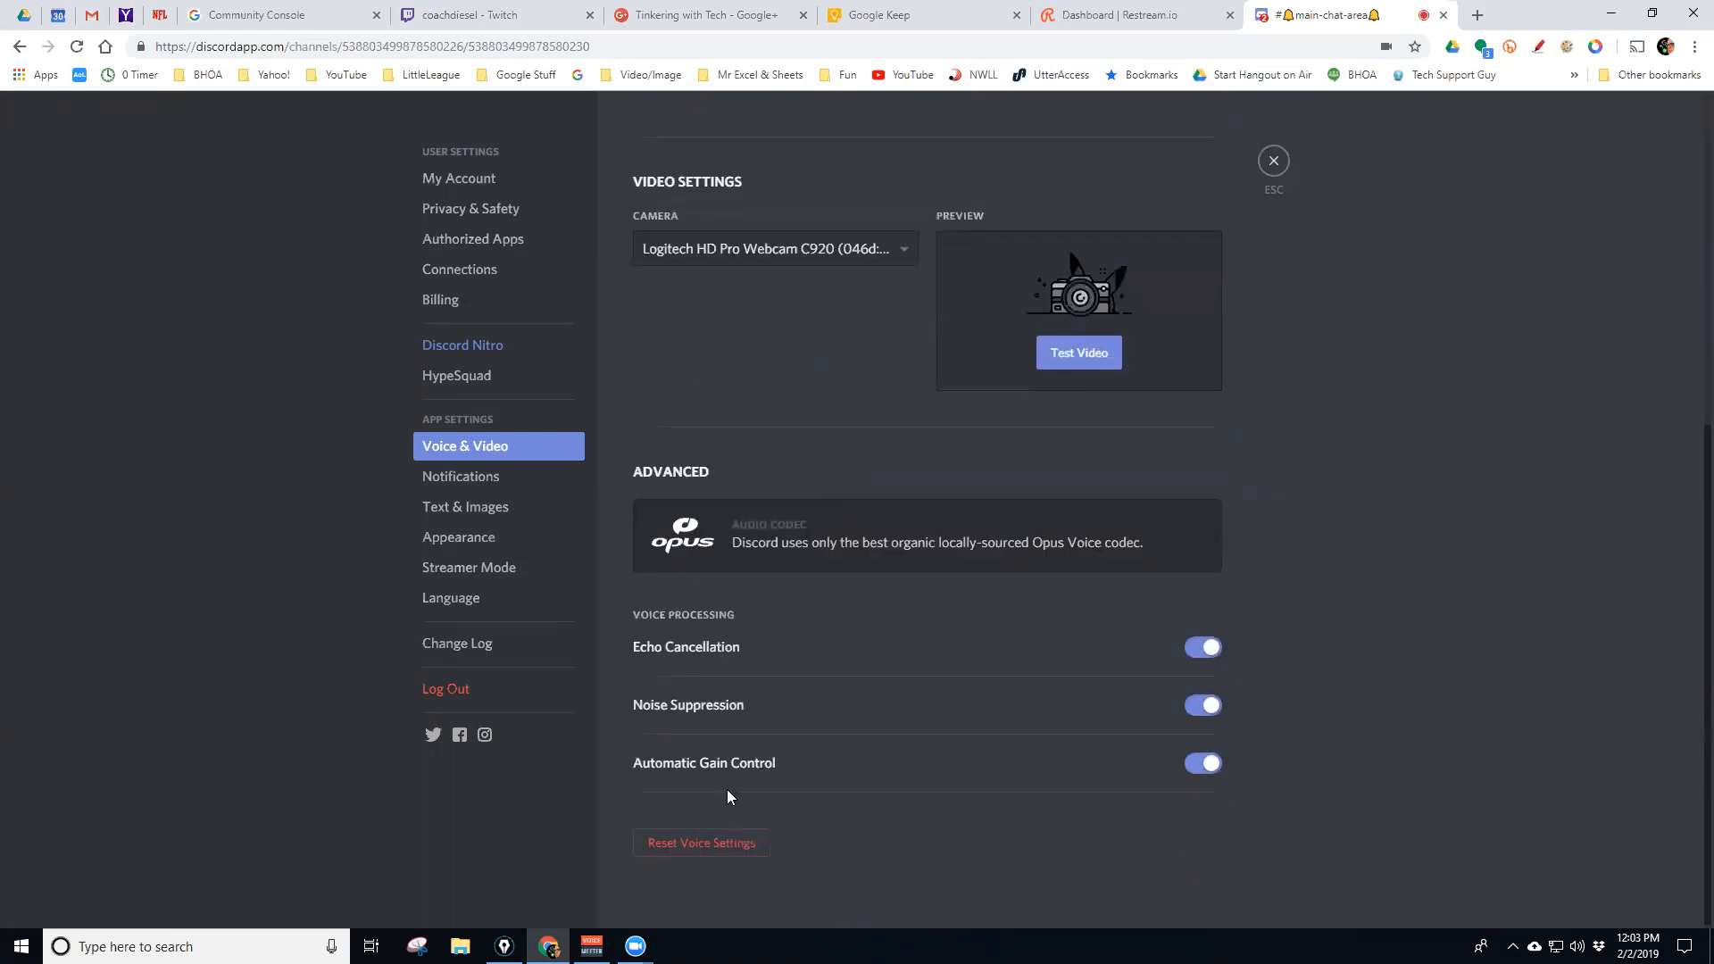
scroll(846, 762, "up", 6)
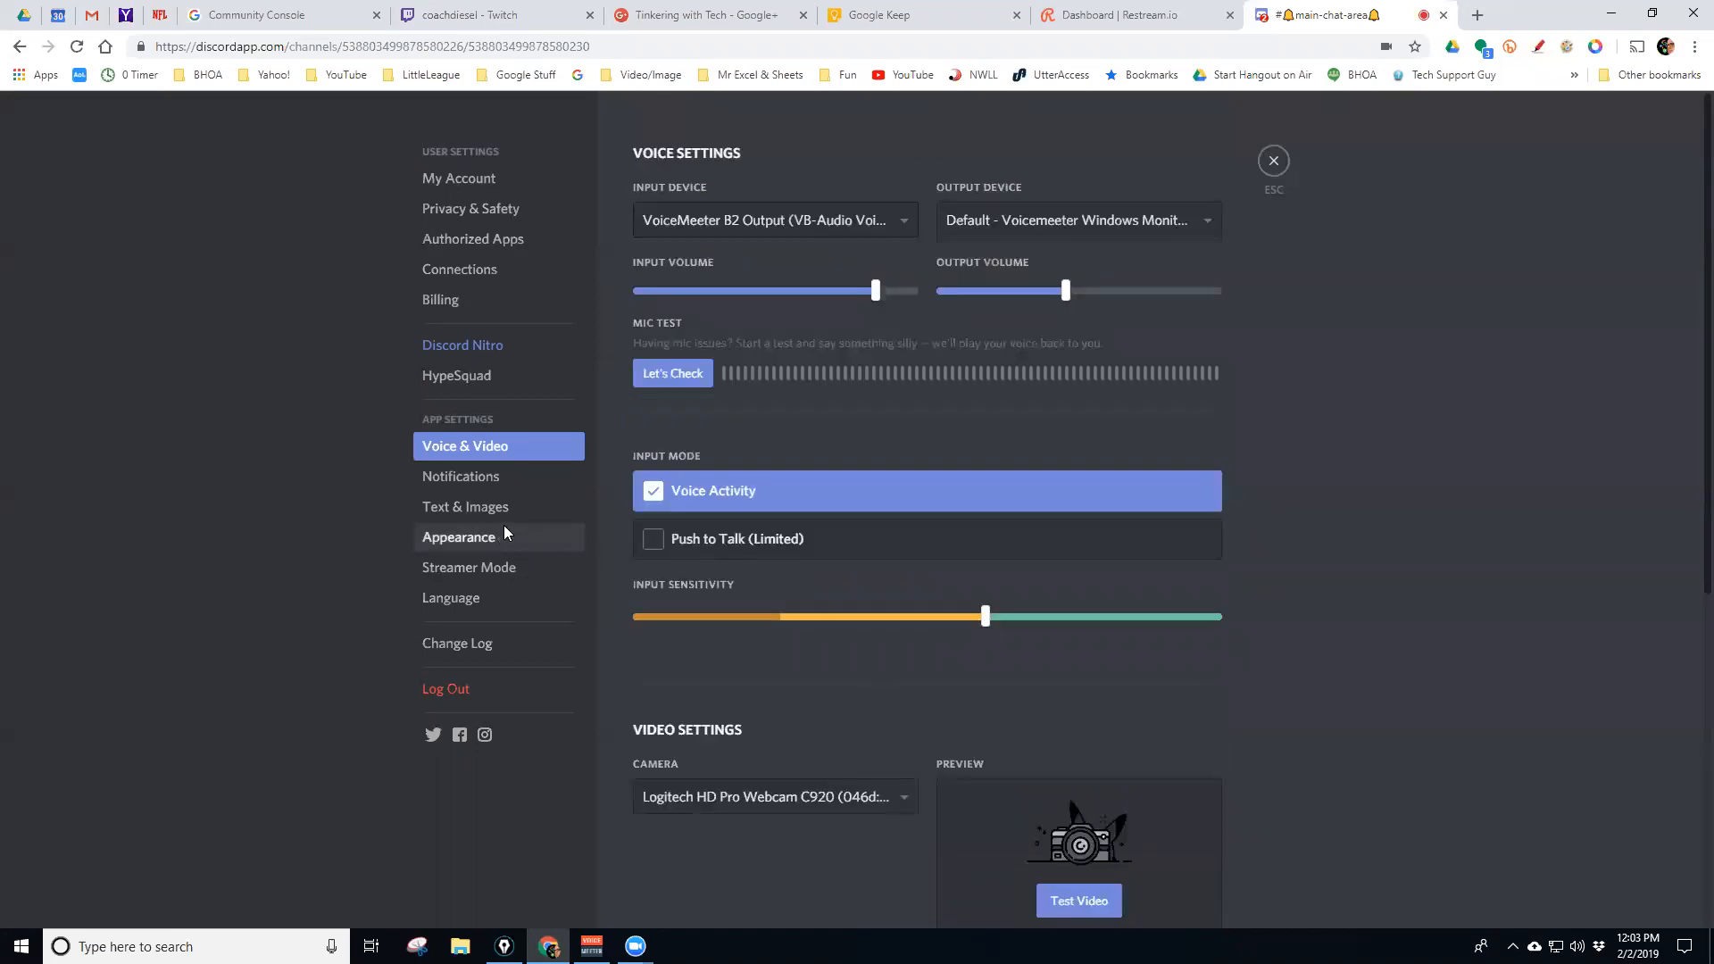
left_click(465, 480)
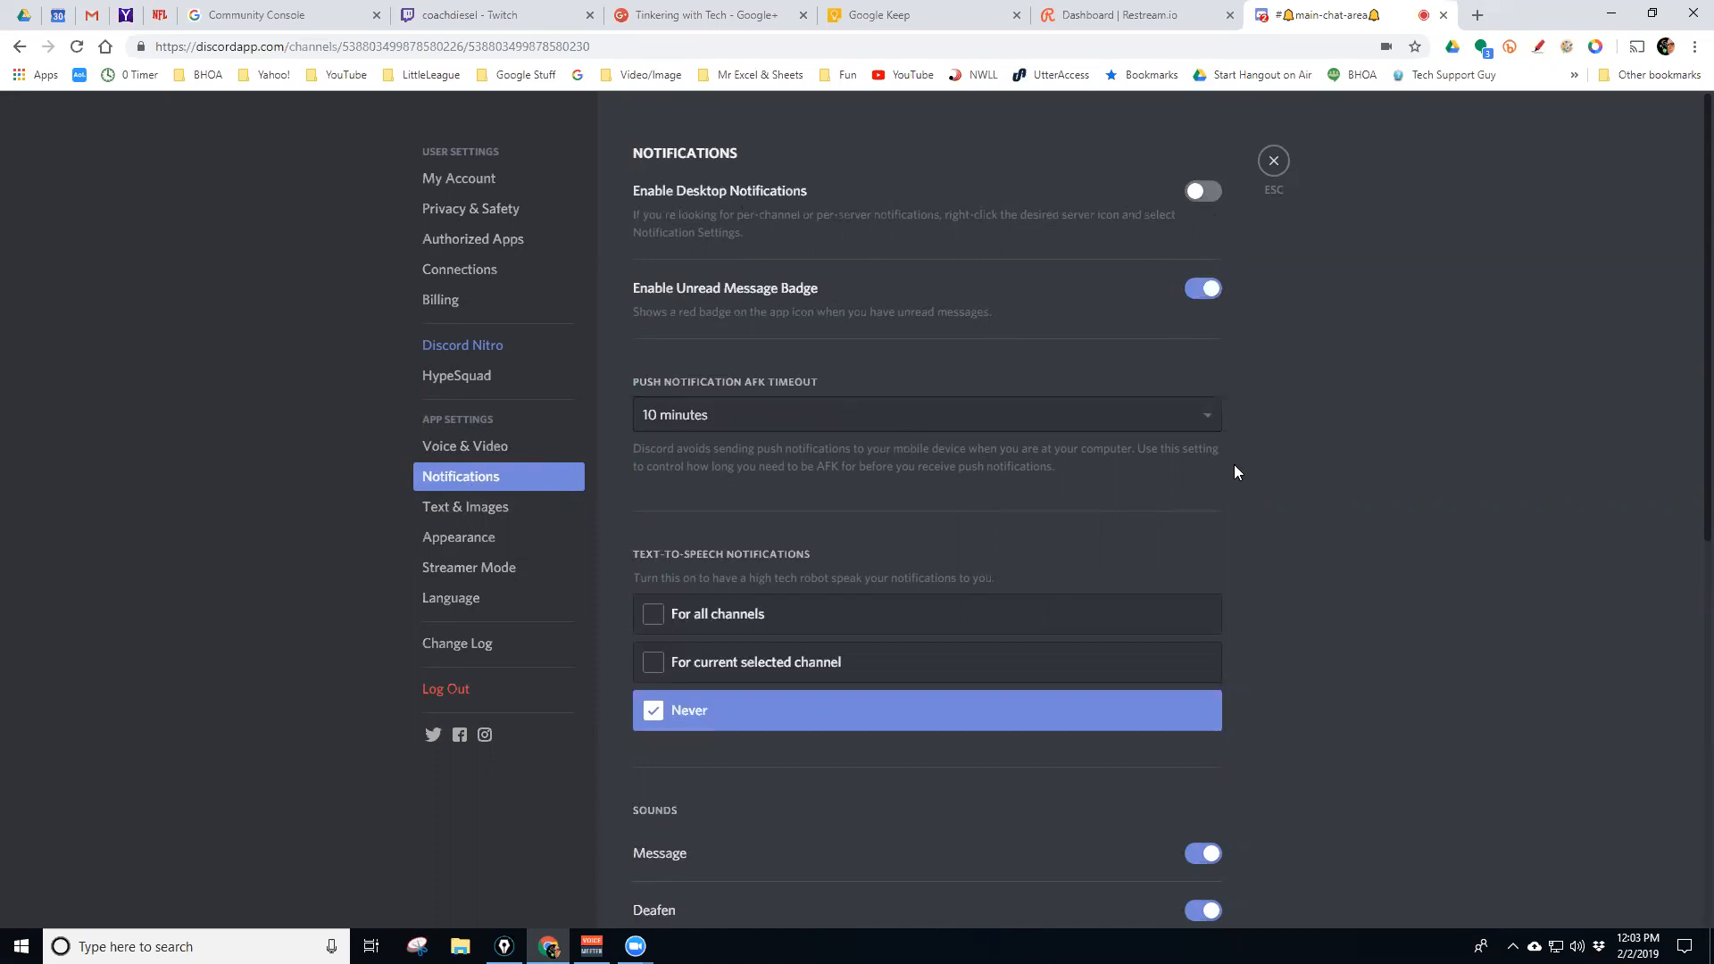
Scroll through the notification sound toggles, then move to the Text & Images settings
scroll(1293, 461, "down", 3)
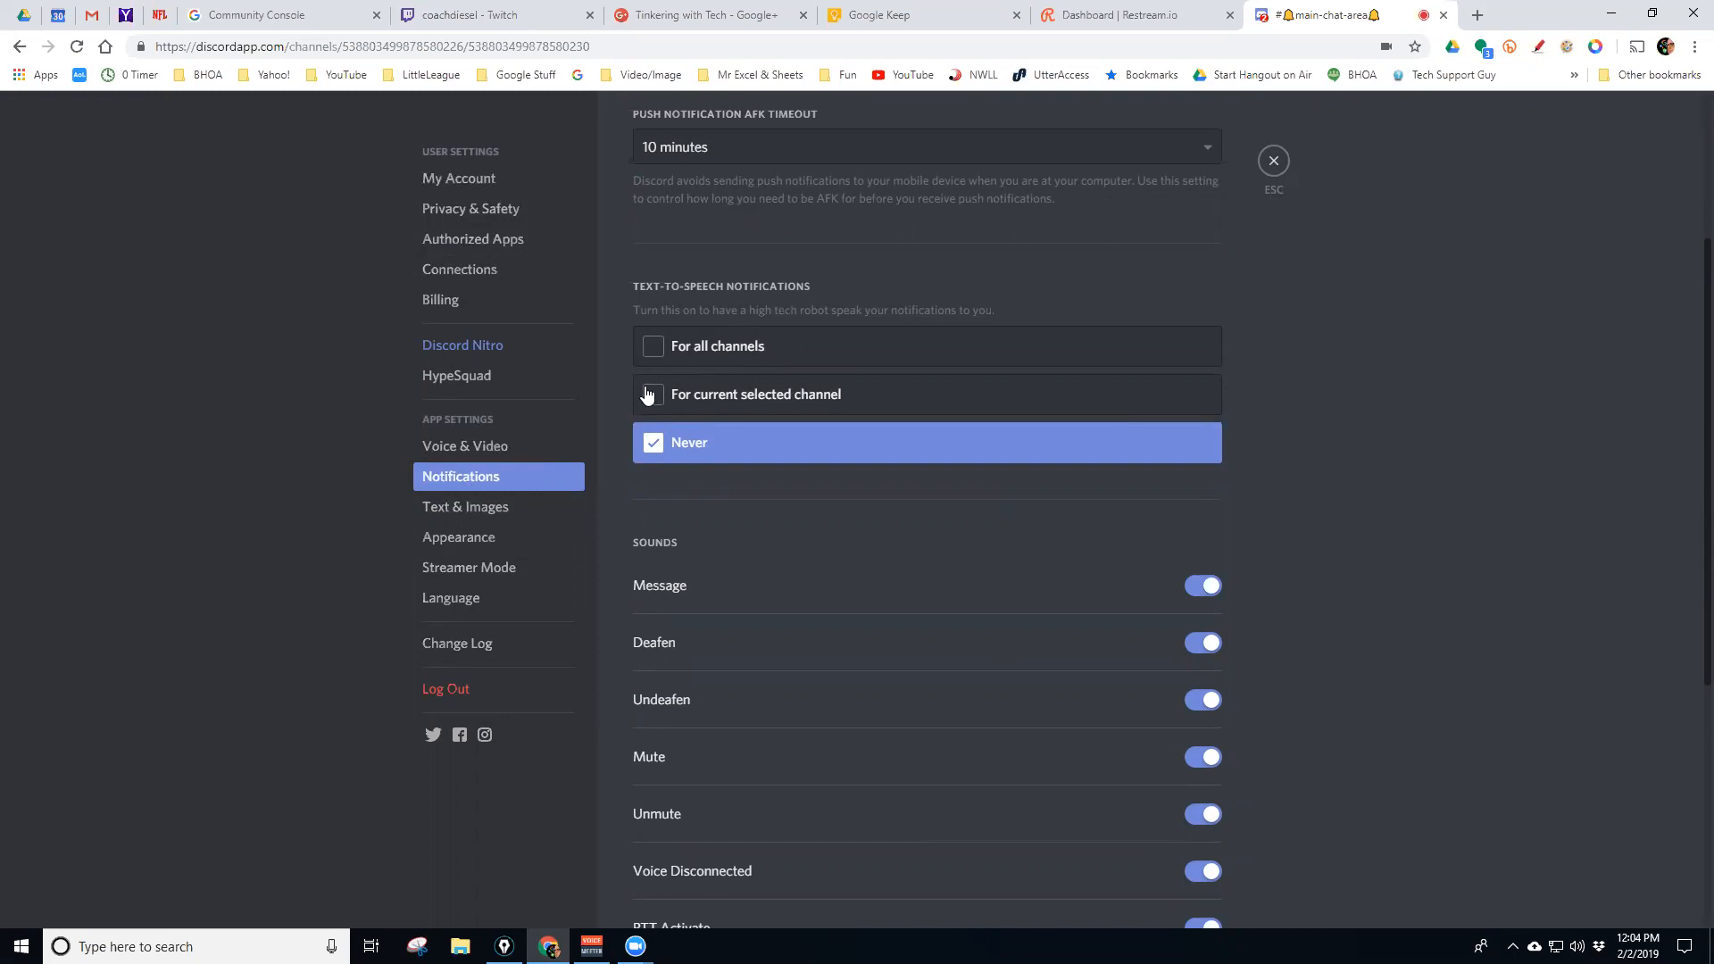
scroll(1319, 490, "down", 2)
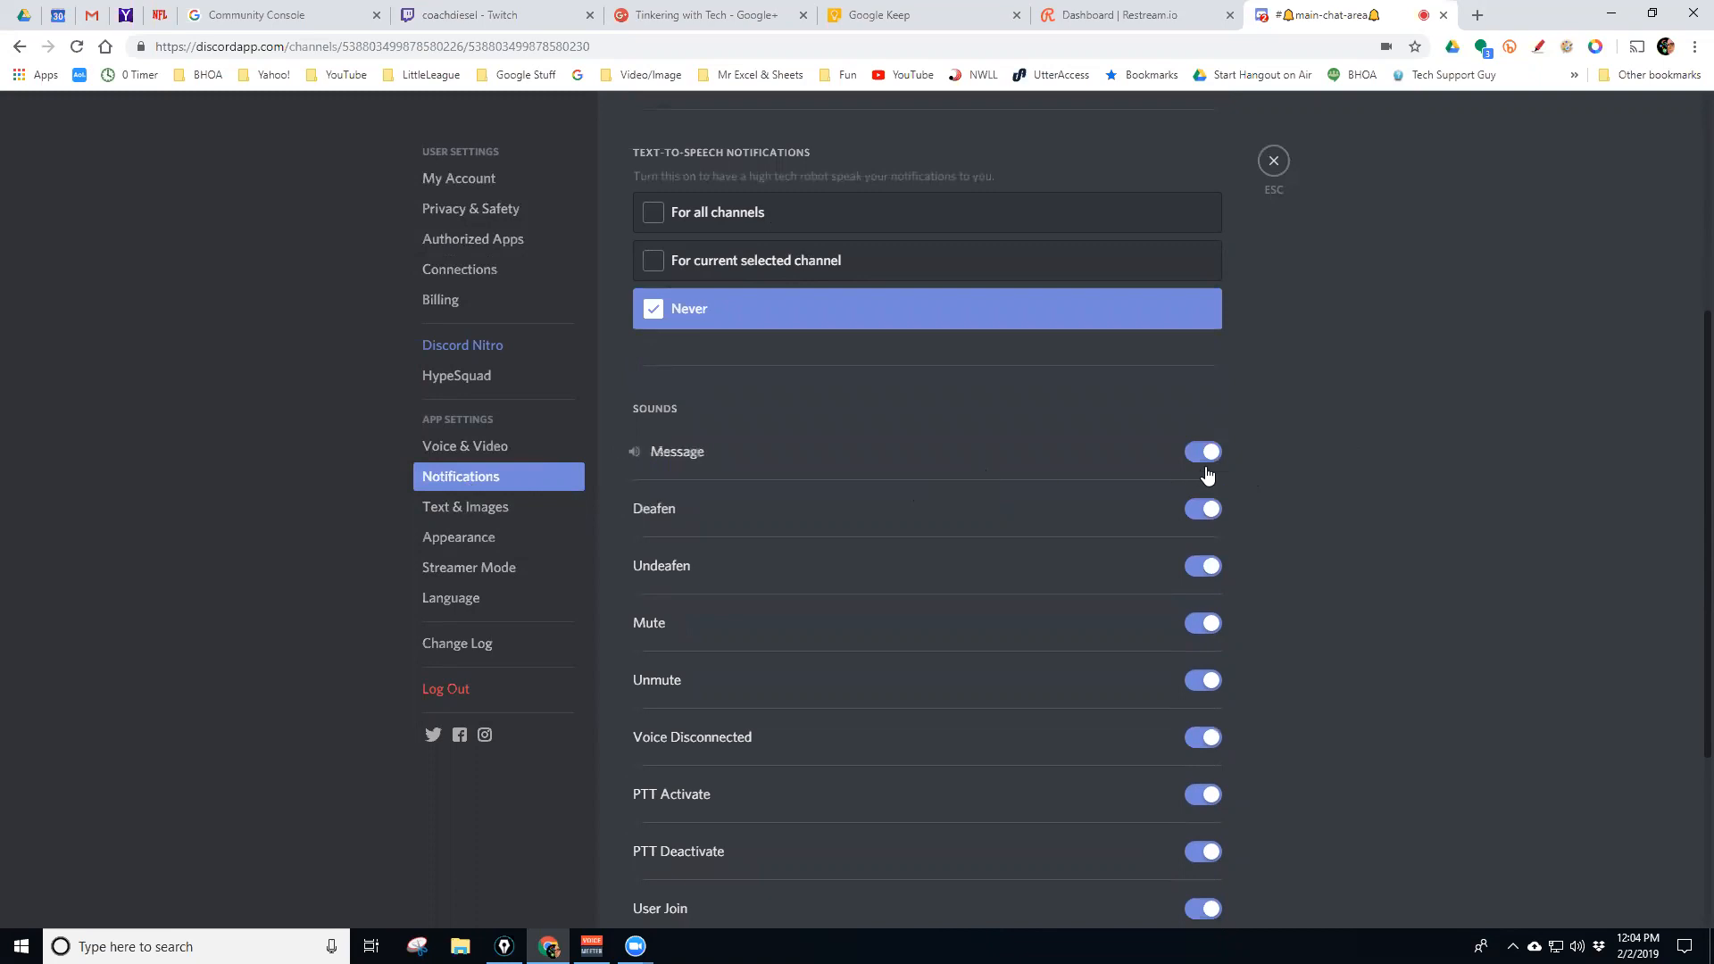
scroll(1314, 487, "down", 2)
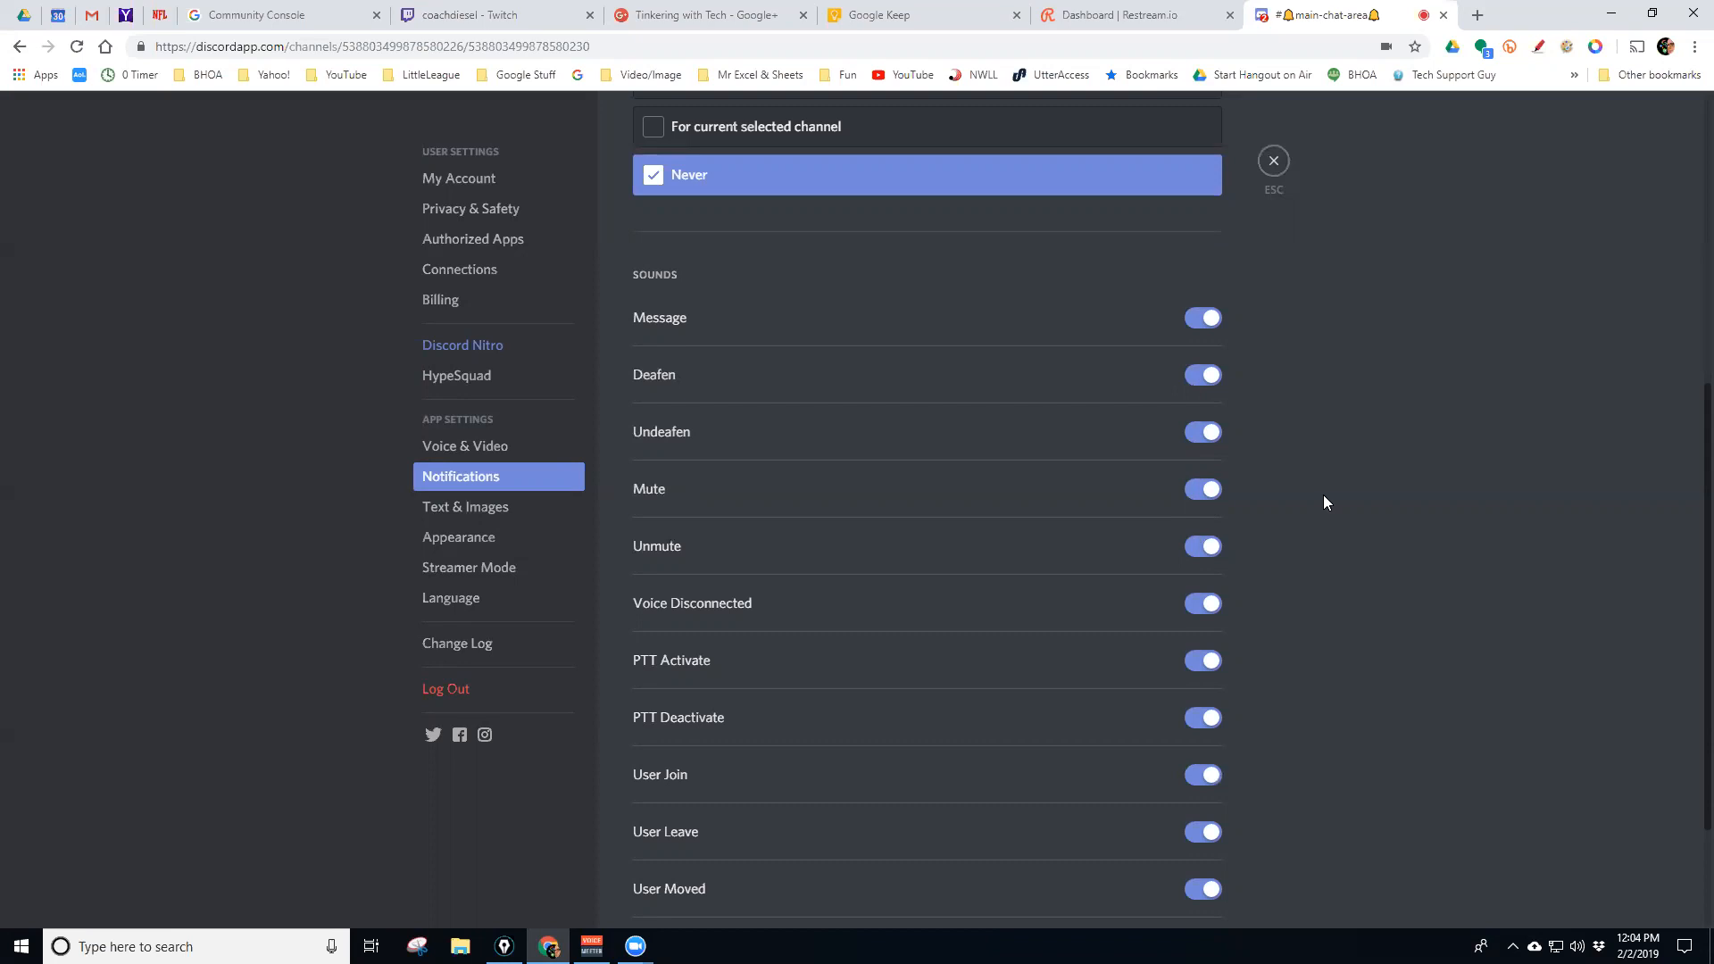
scroll(1294, 473, "down", 2)
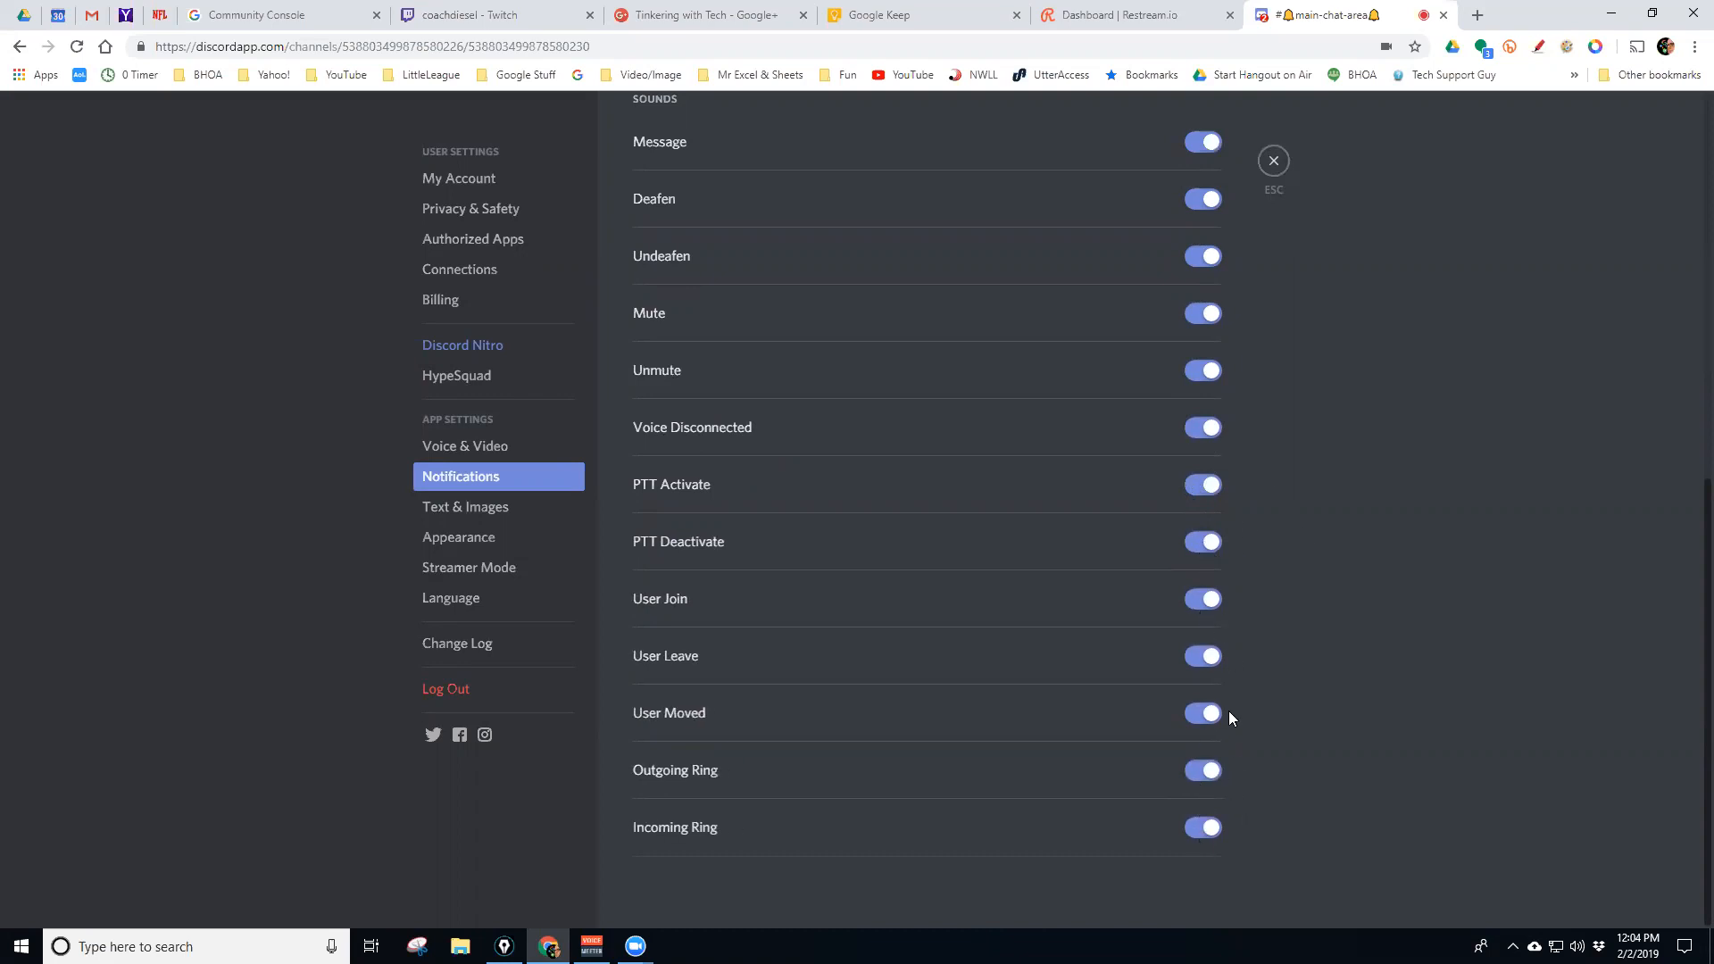
scroll(1298, 469, "up", 2)
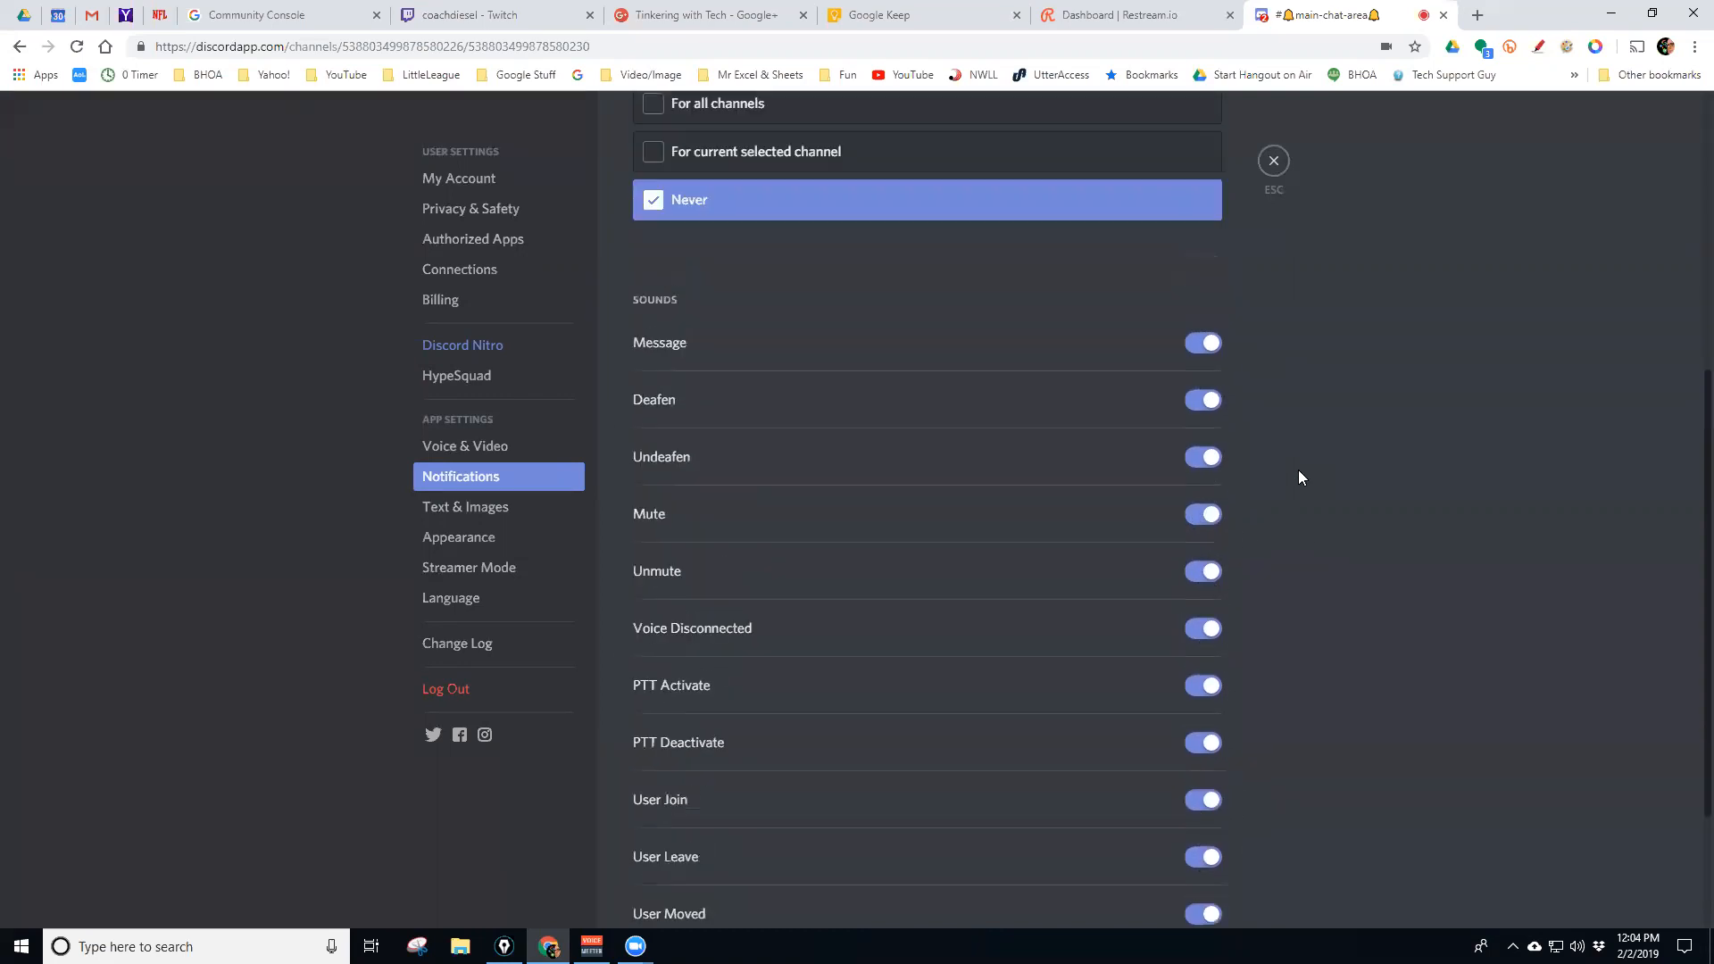
scroll(1298, 471, "up", 3)
scroll(1297, 470, "down", 2)
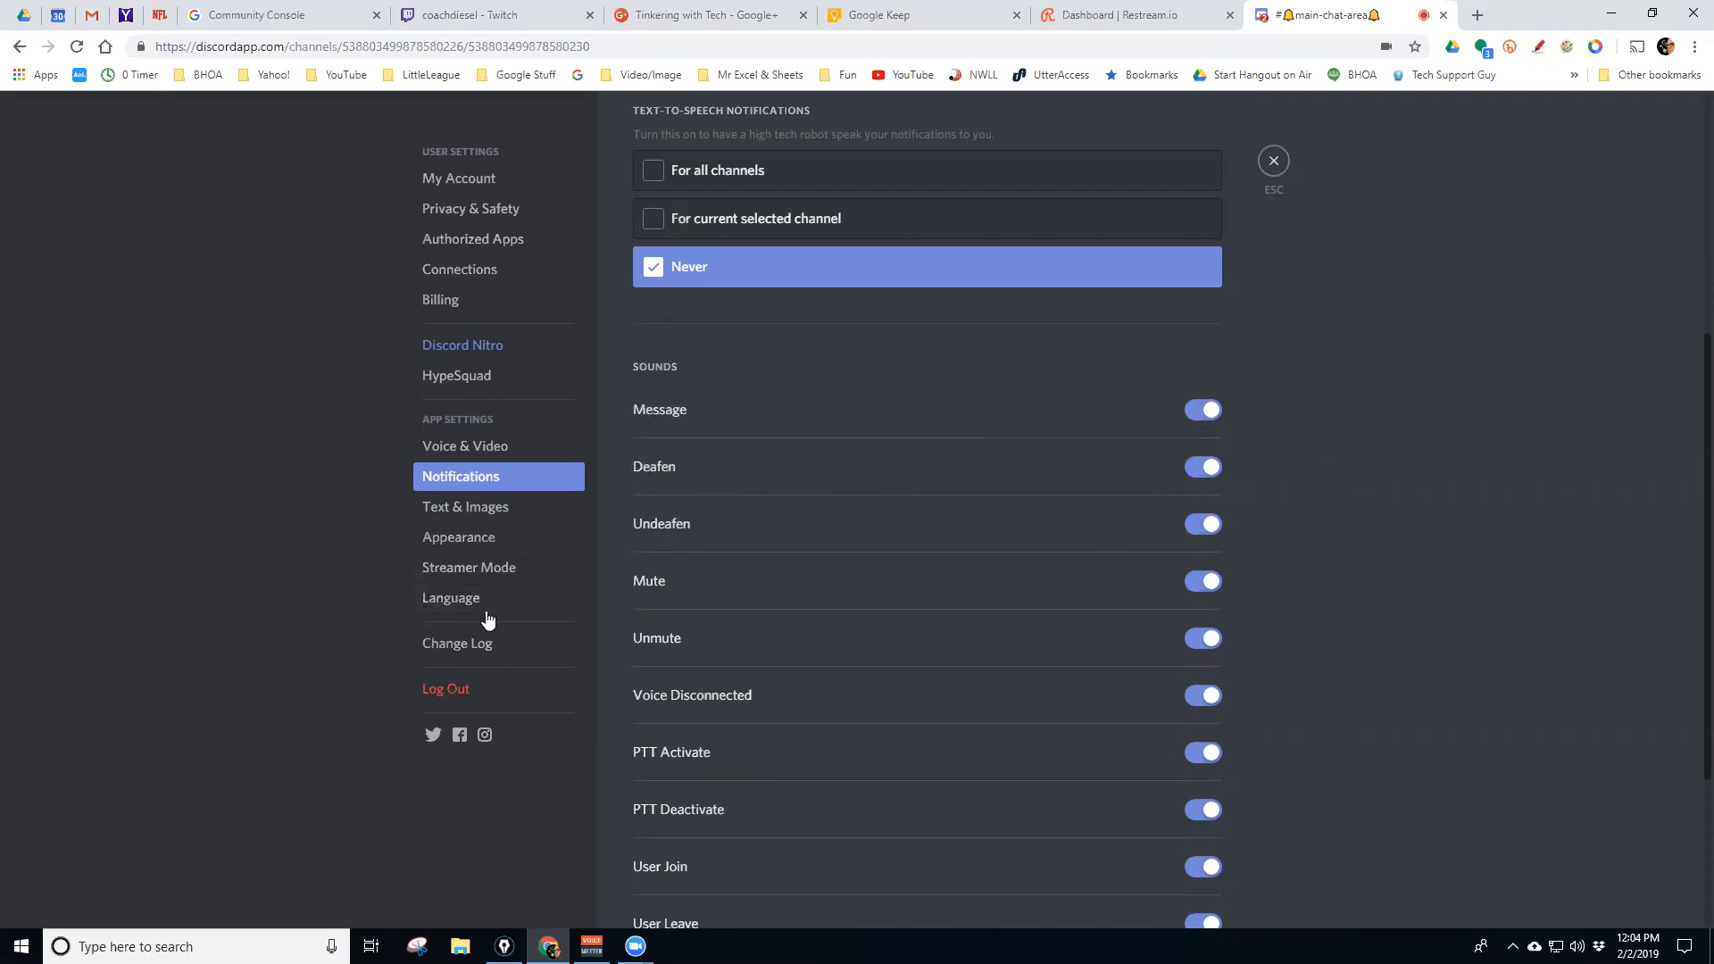
left_click(466, 507)
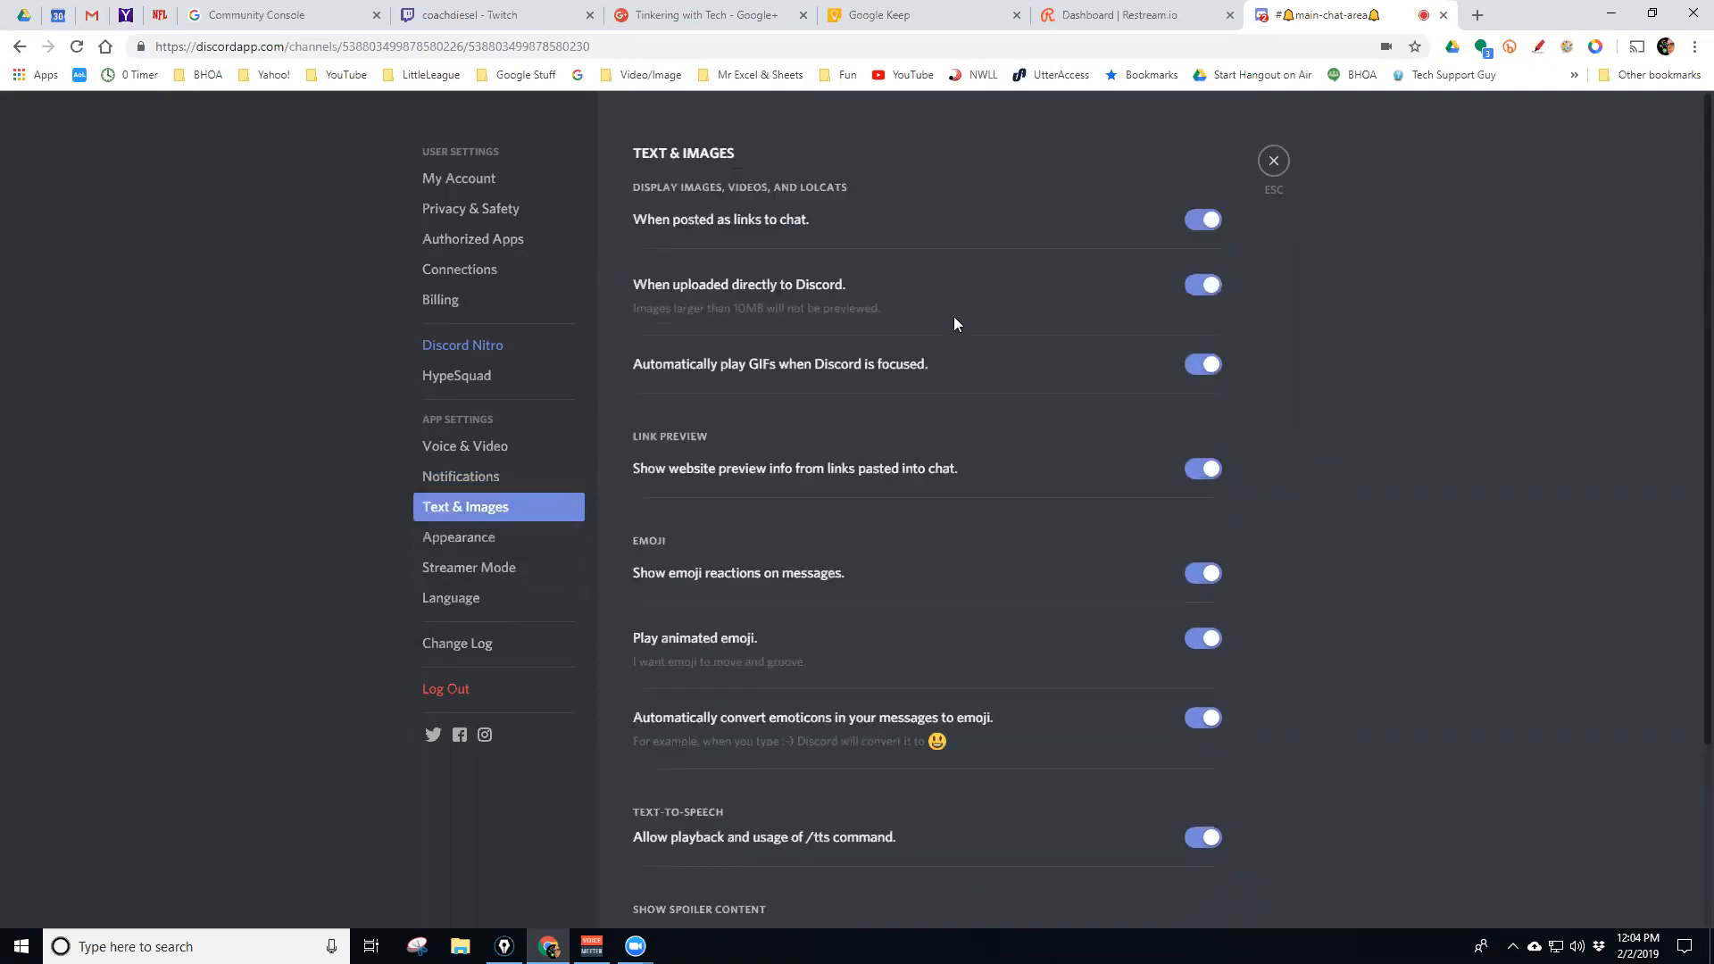
Check the spoiler options, then review Appearance: Dark theme, Cozy display, 100 font scaling
scroll(953, 316, "down", 1)
scroll(937, 294, "up", 1)
scroll(953, 326, "down", 3)
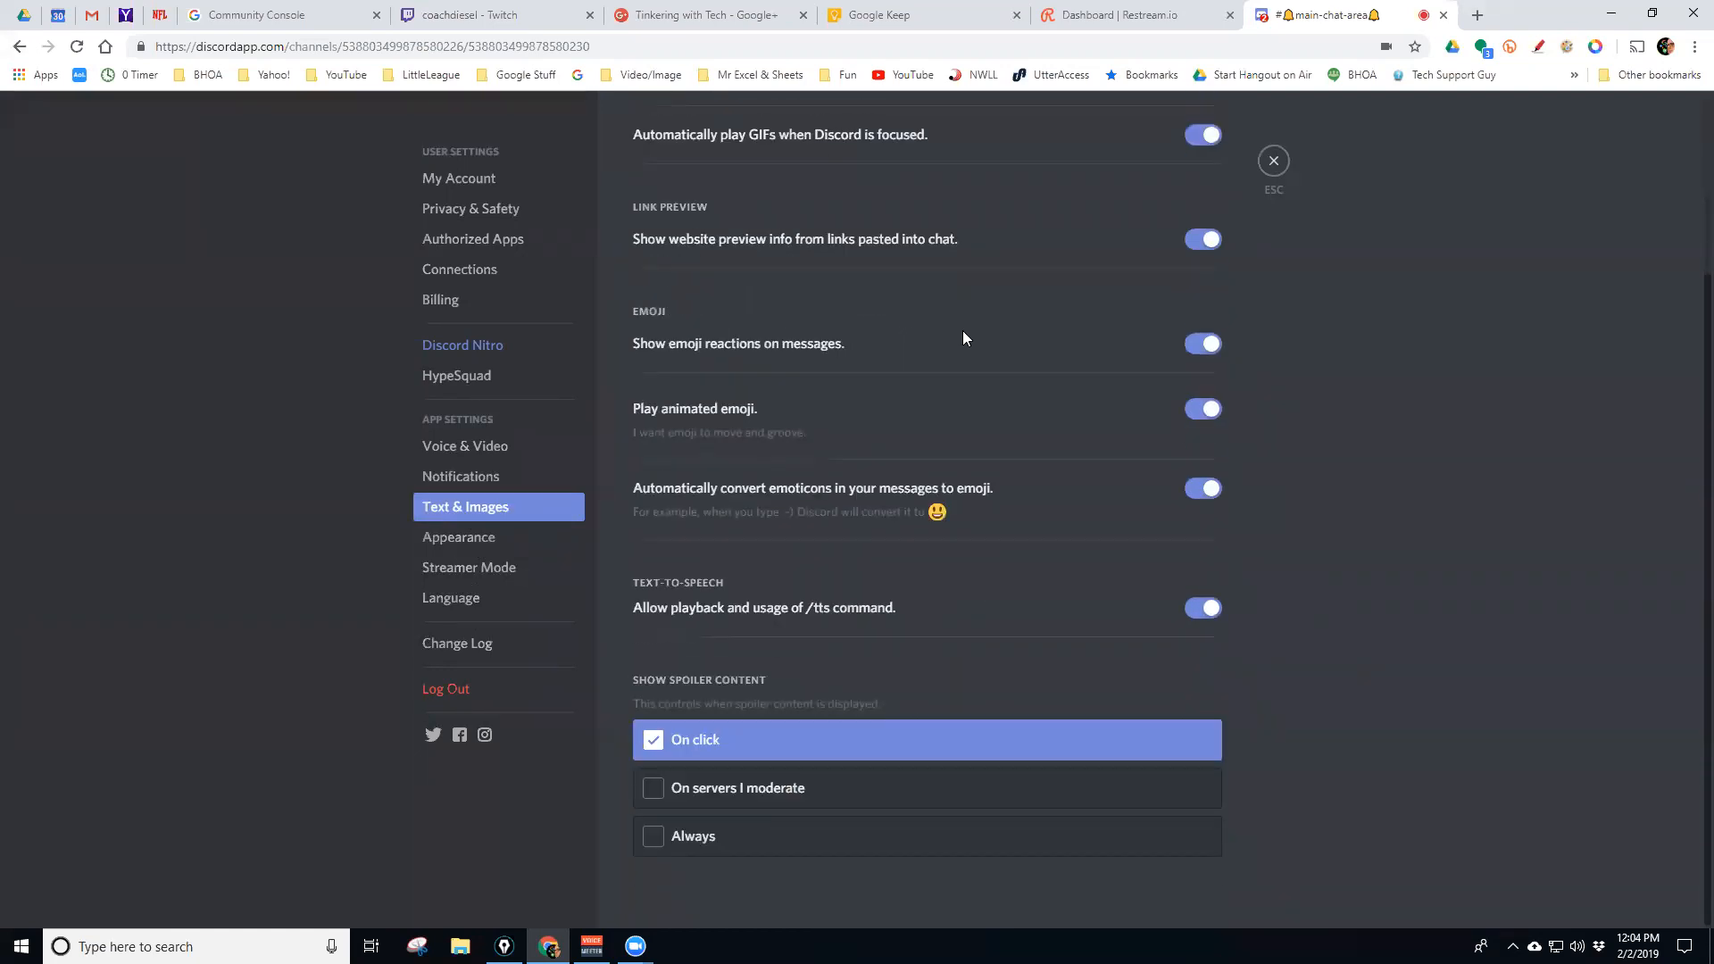
left_click(458, 537)
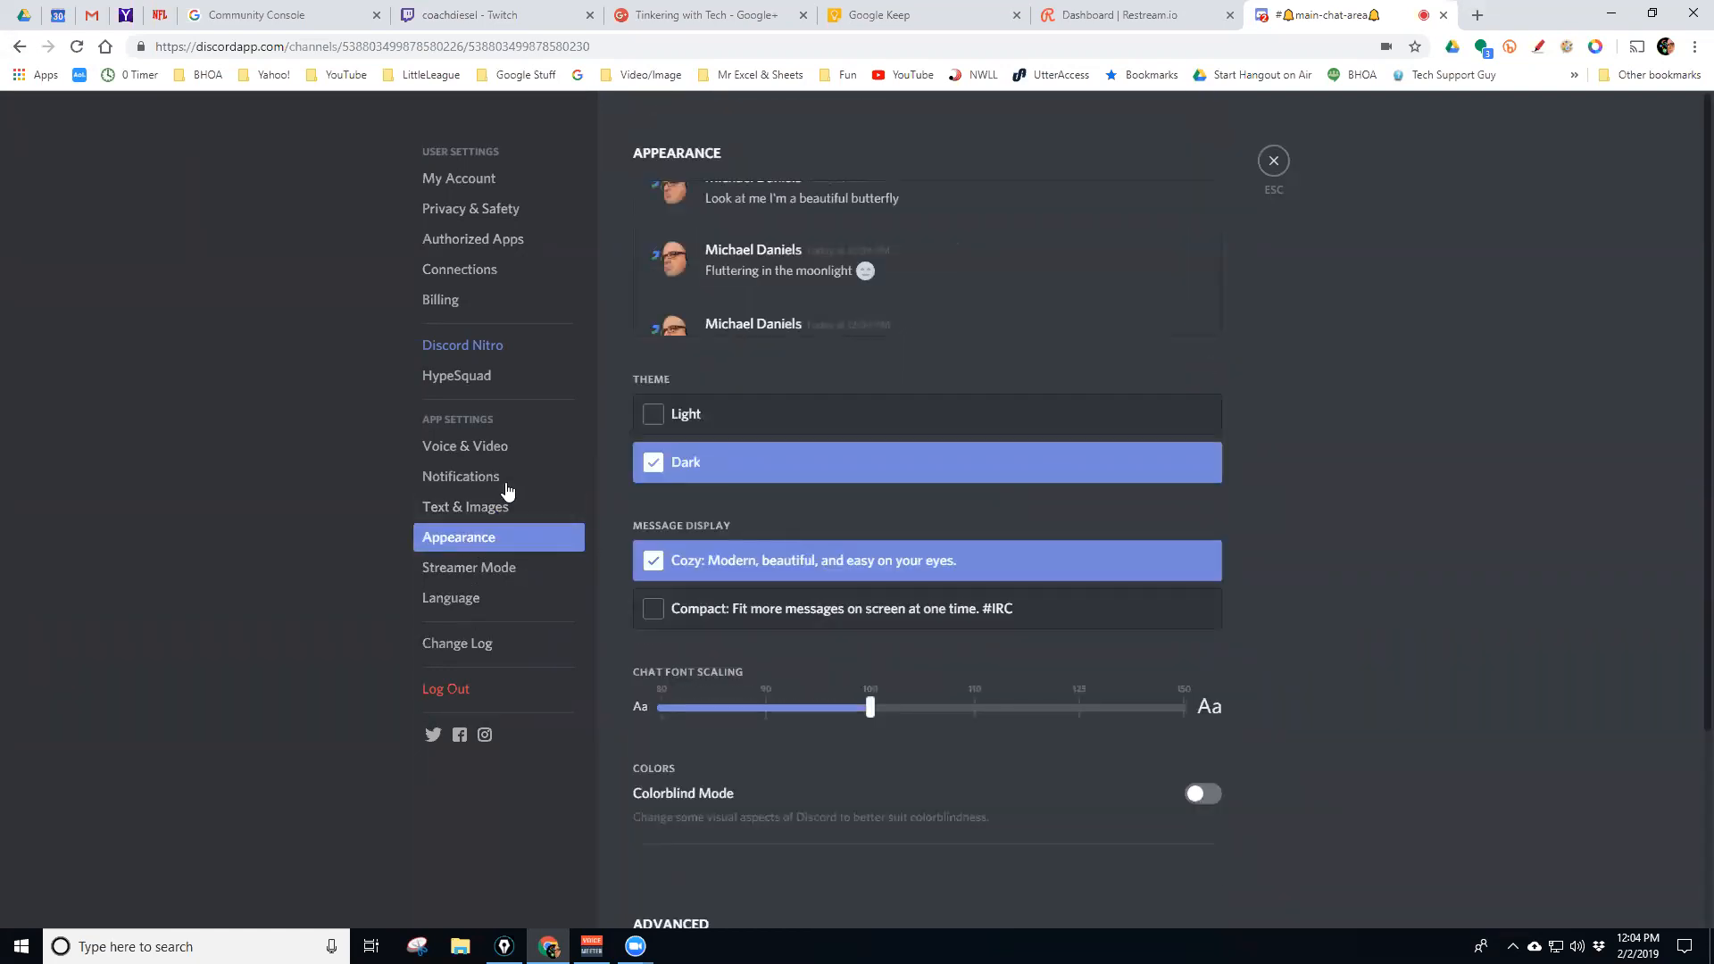
scroll(861, 385, "down", 1)
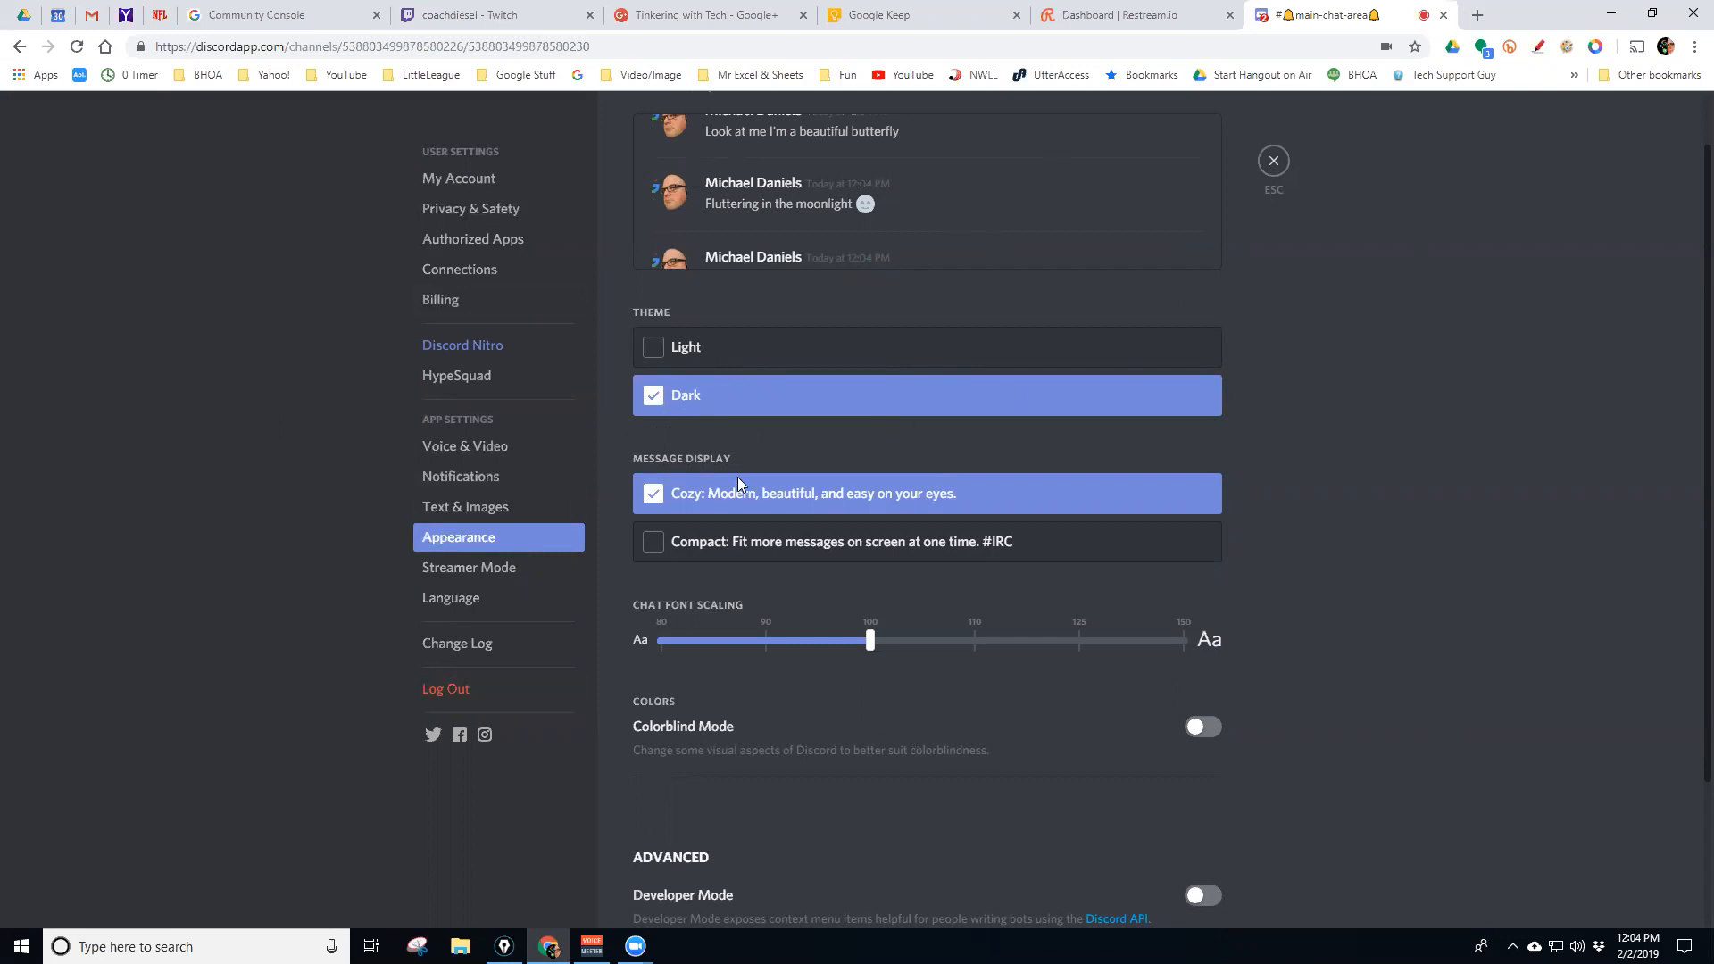
scroll(1402, 629, "down", 3)
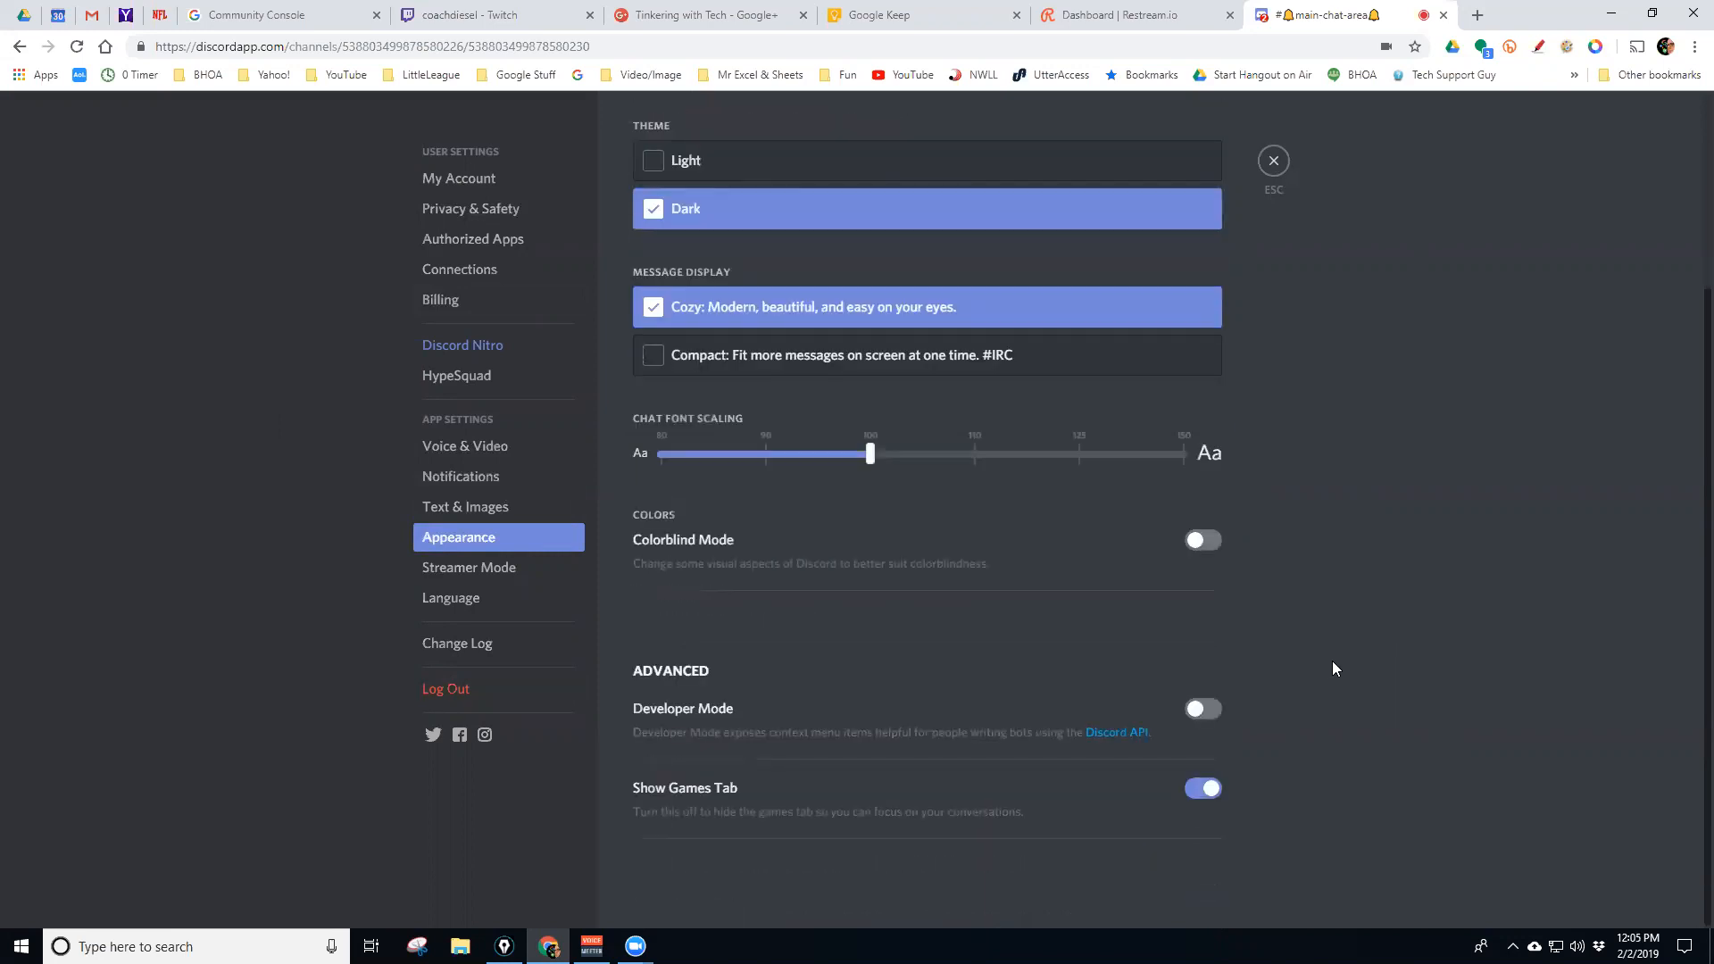
scroll(1331, 660, "up", 3)
scroll(1332, 661, "down", 2)
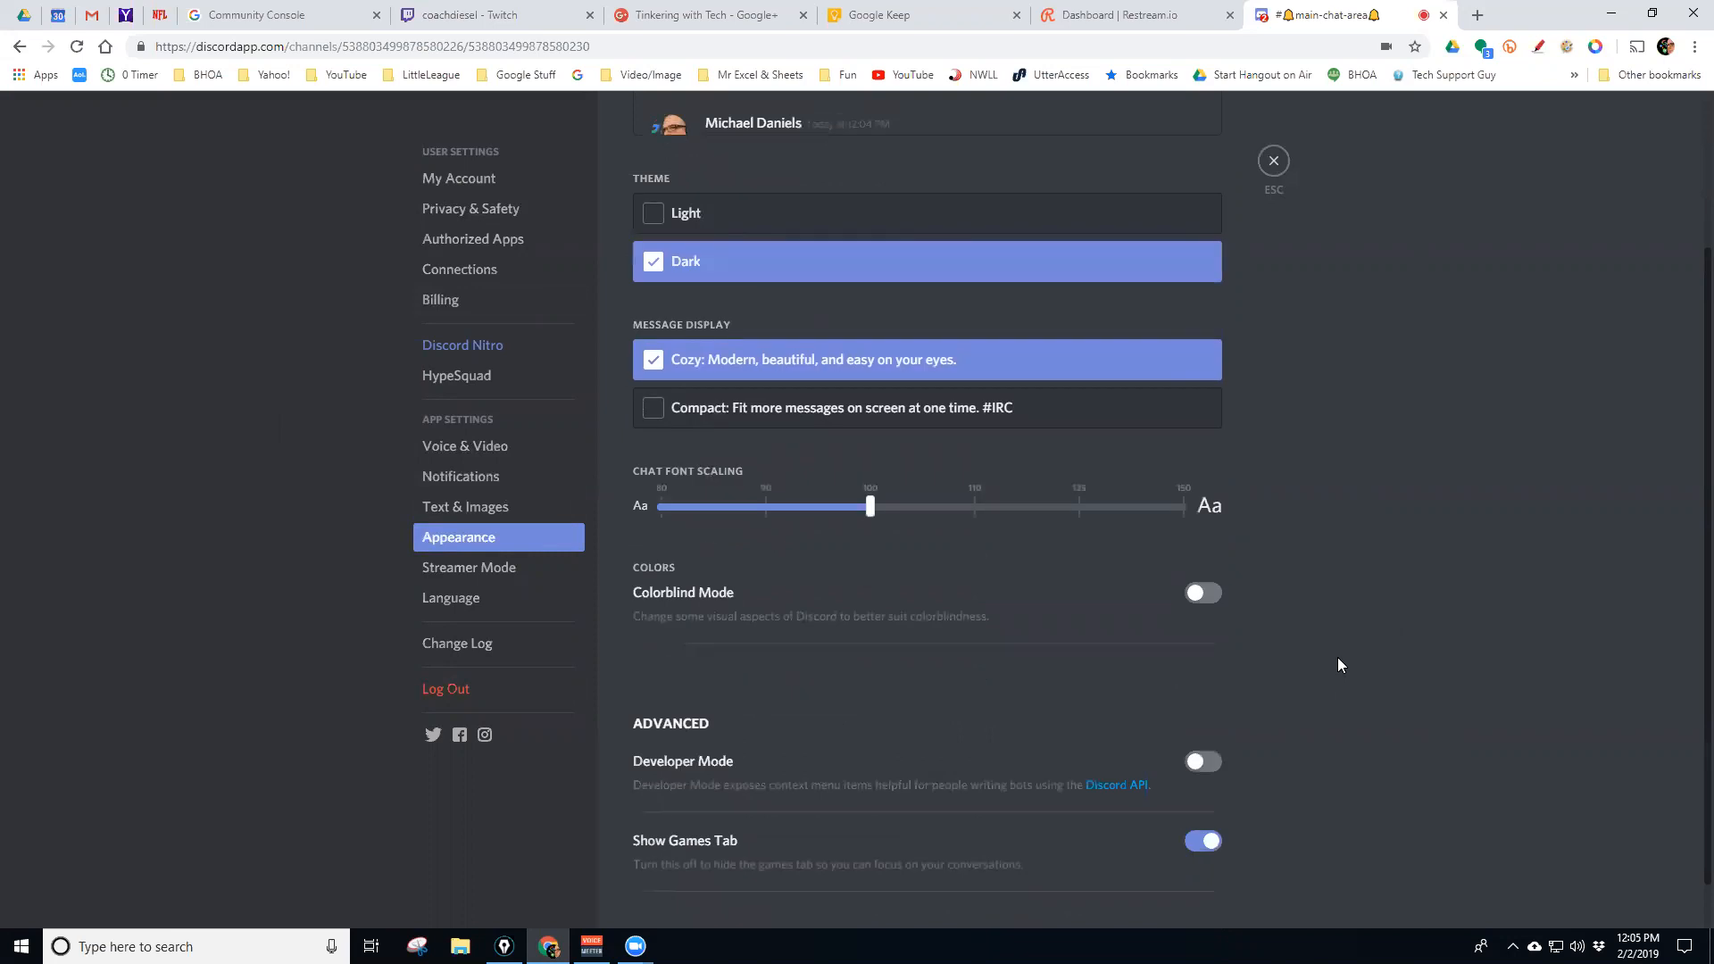
scroll(1324, 665, "up", 2)
scroll(1324, 664, "down", 3)
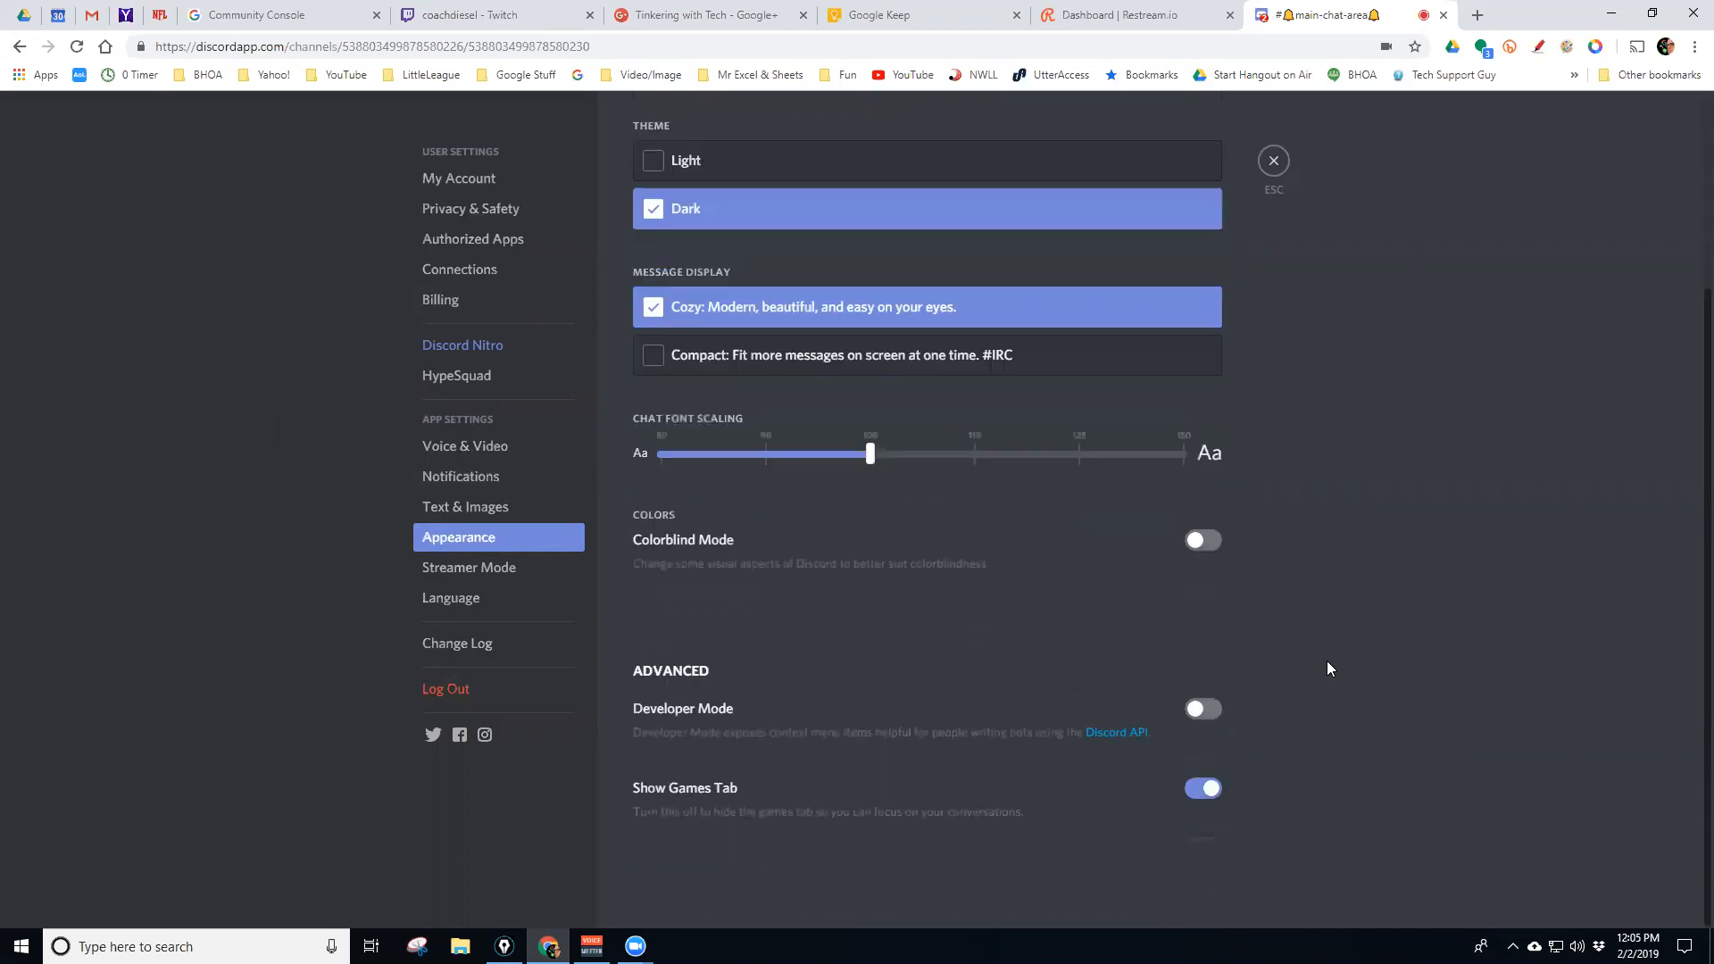
Glance at the Streamer Mode and Language settings, then bring up the Change Log
left_click(470, 571)
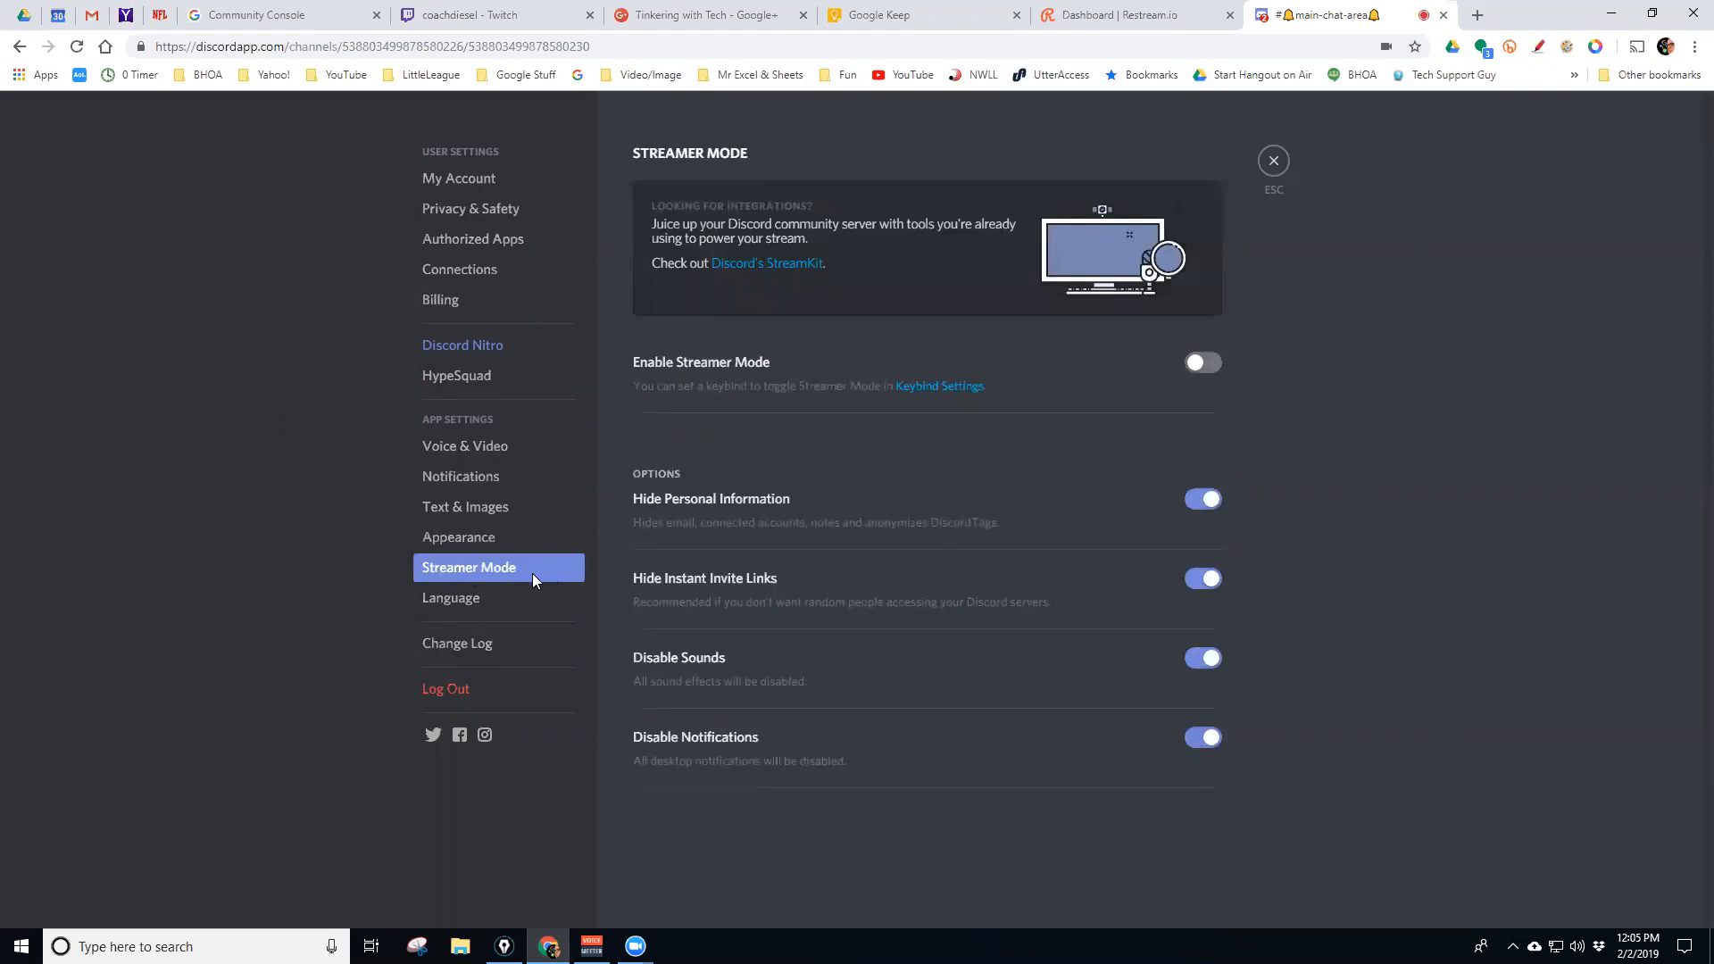
left_click(482, 597)
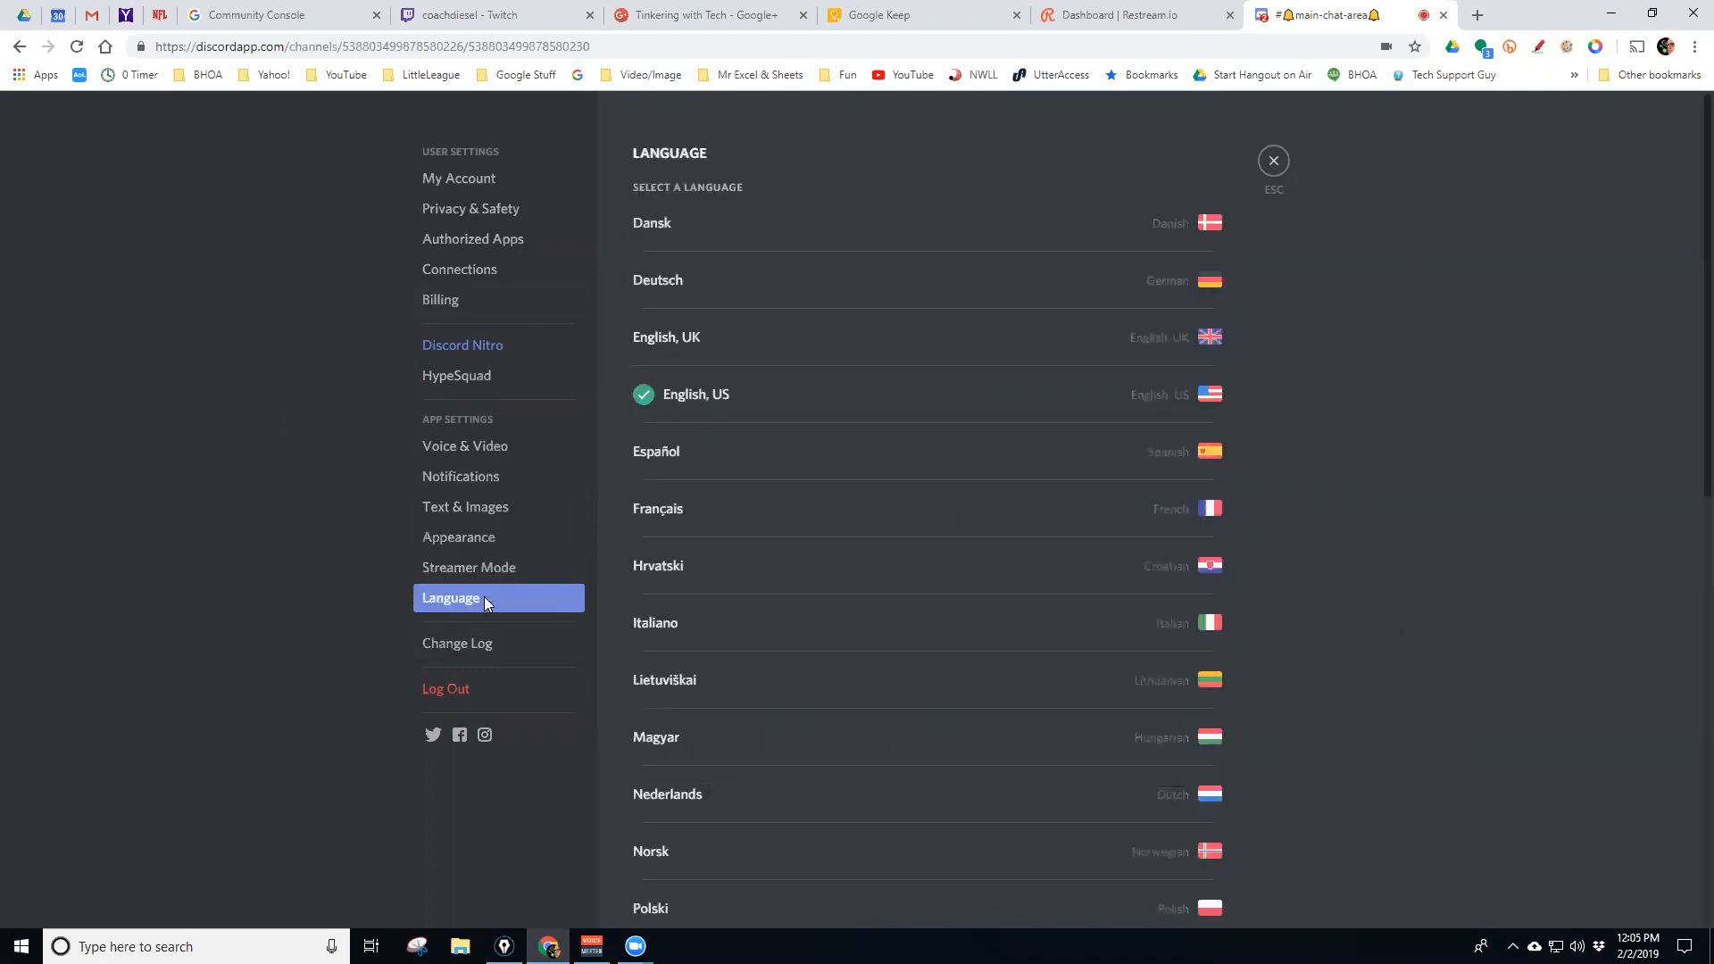
left_click(470, 643)
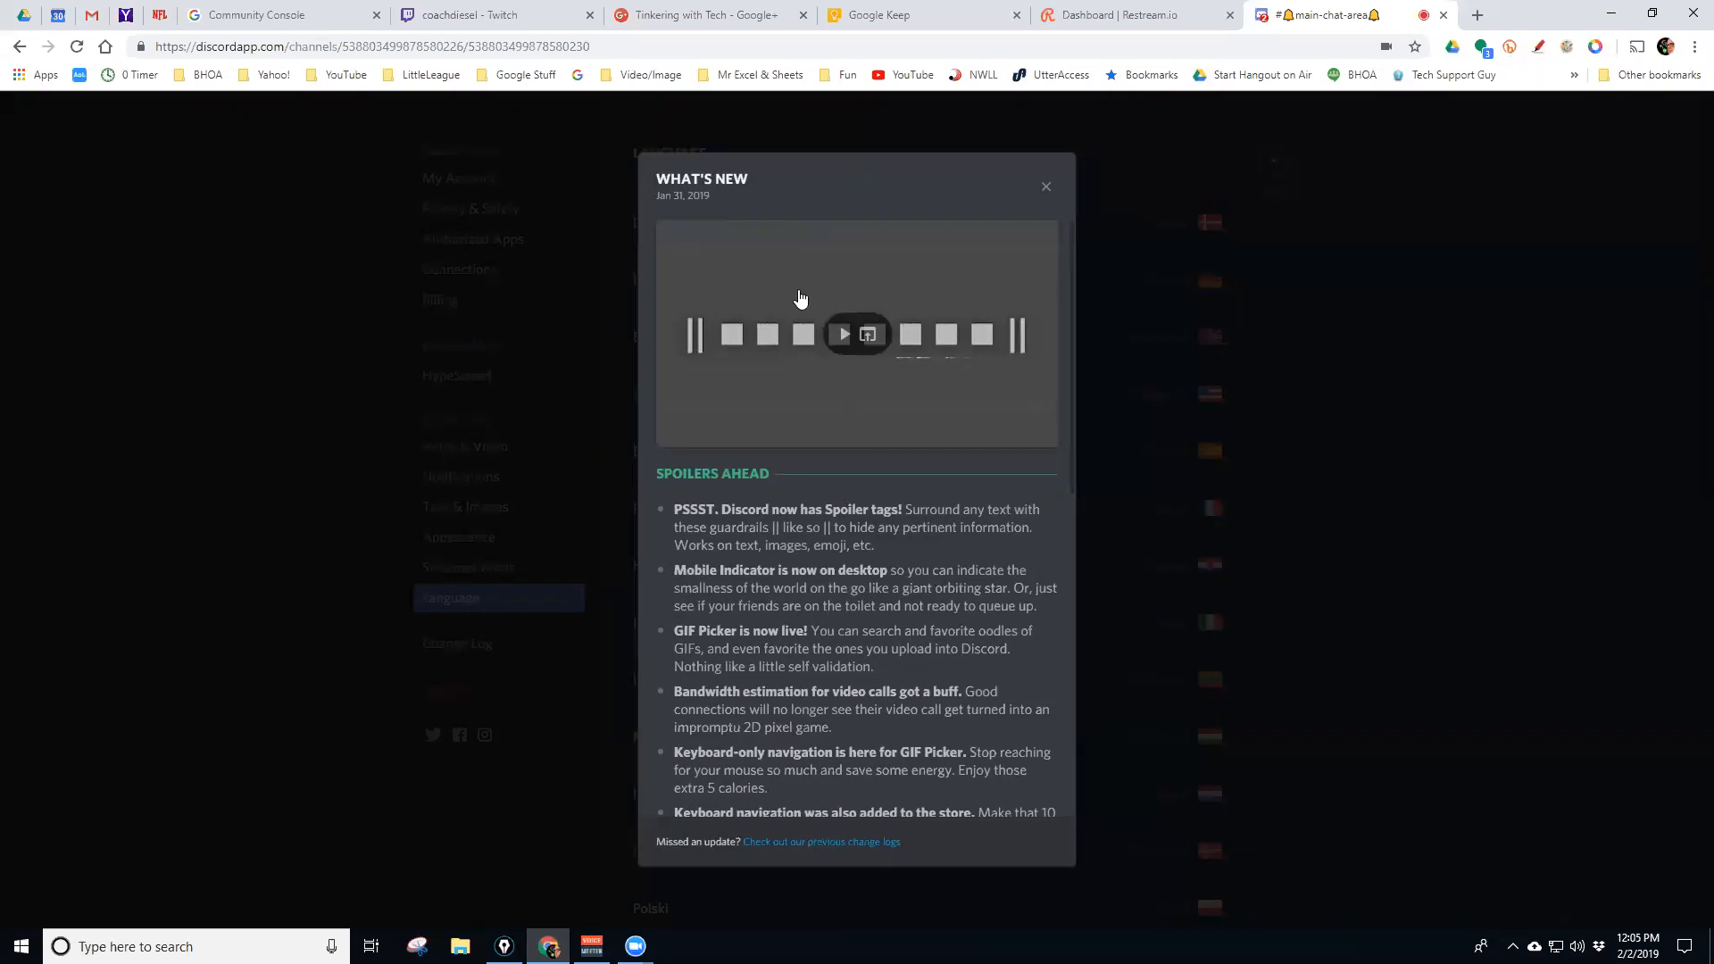
Read through the What's New changelog and close it
scroll(778, 498, "down", 1)
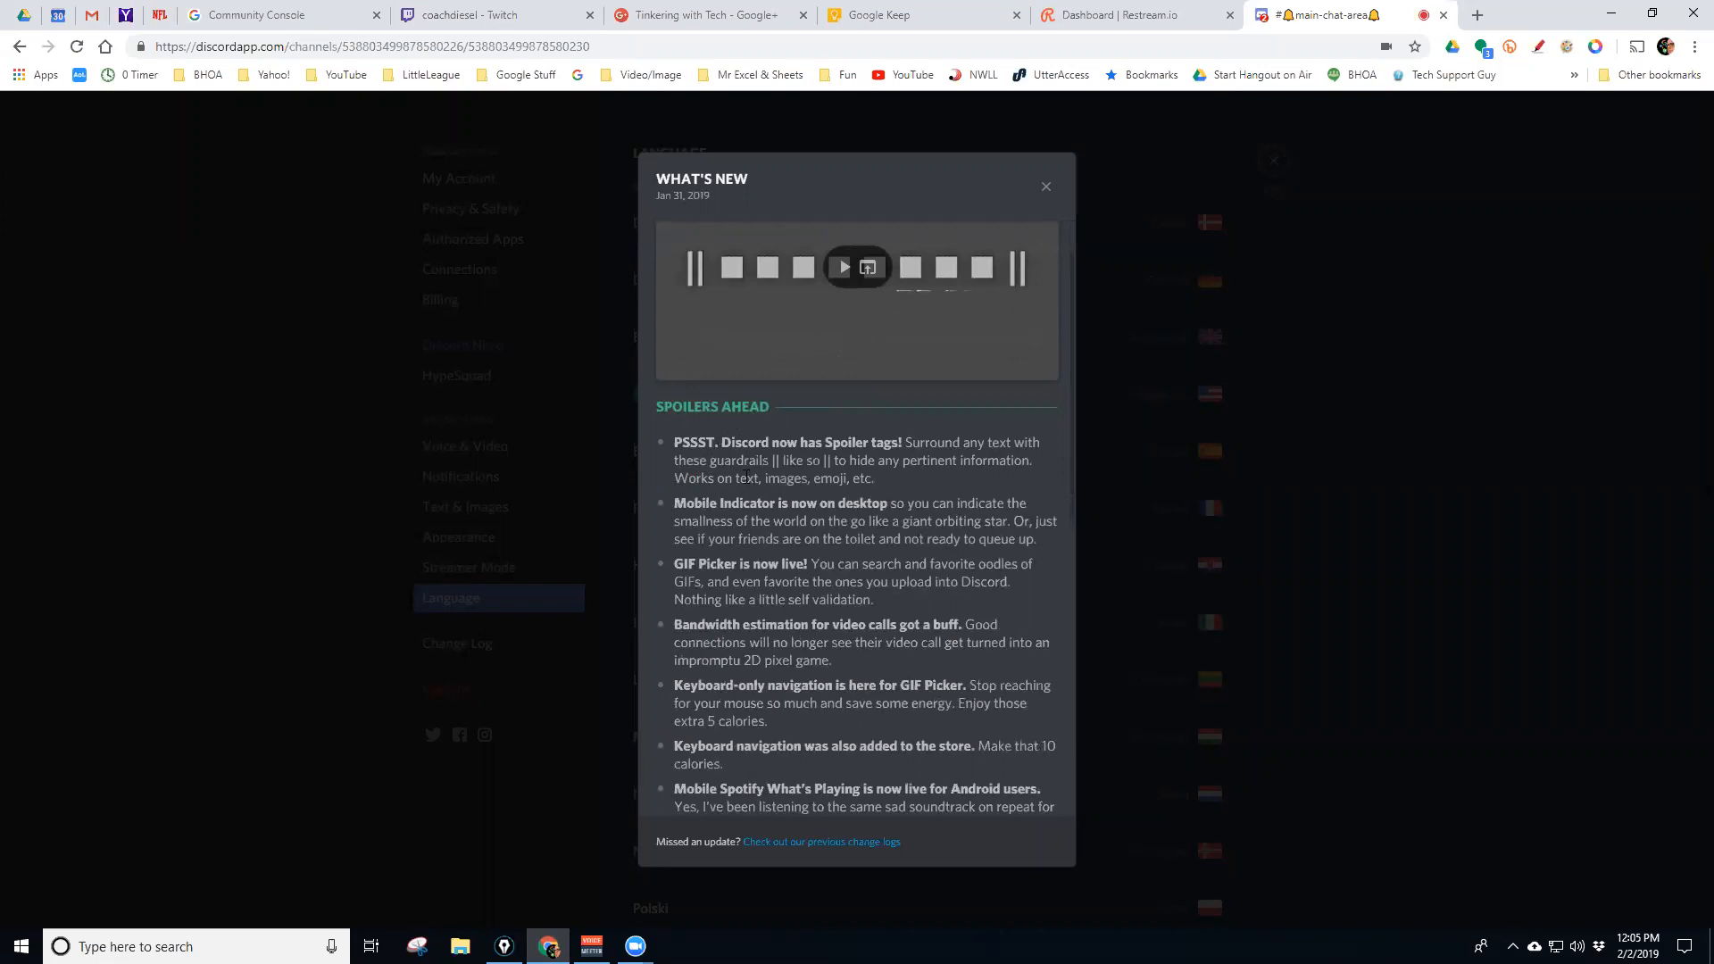
scroll(800, 534, "down", 2)
scroll(785, 505, "down", 2)
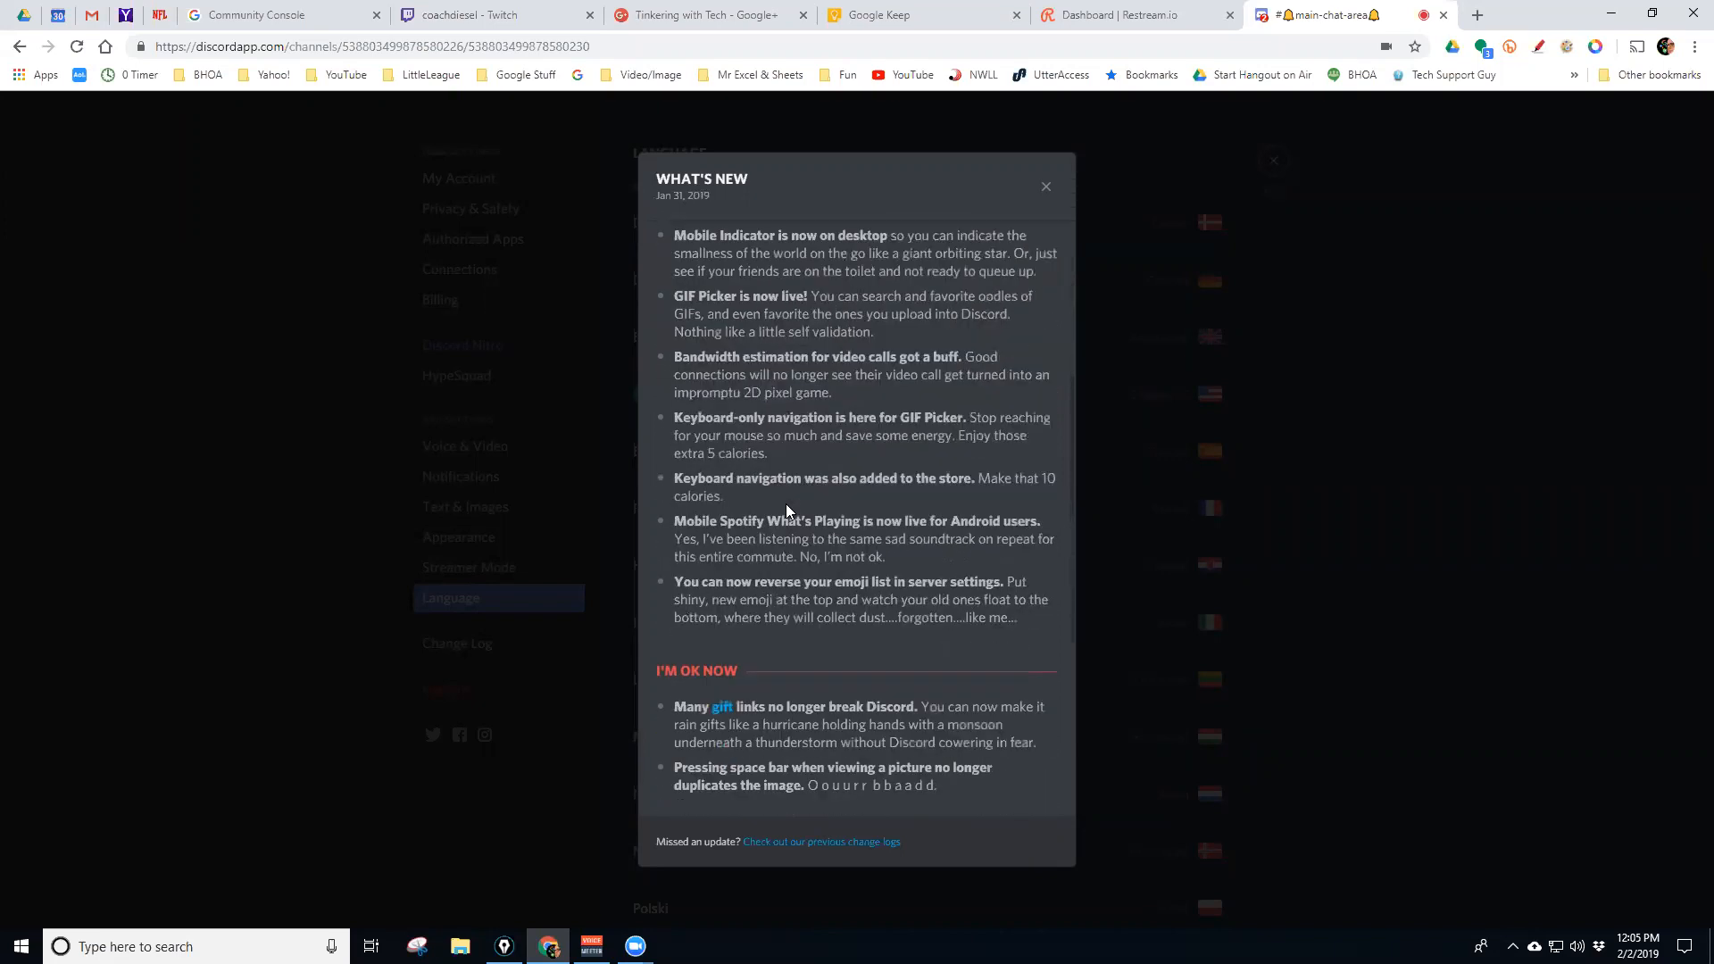
scroll(786, 505, "down", 2)
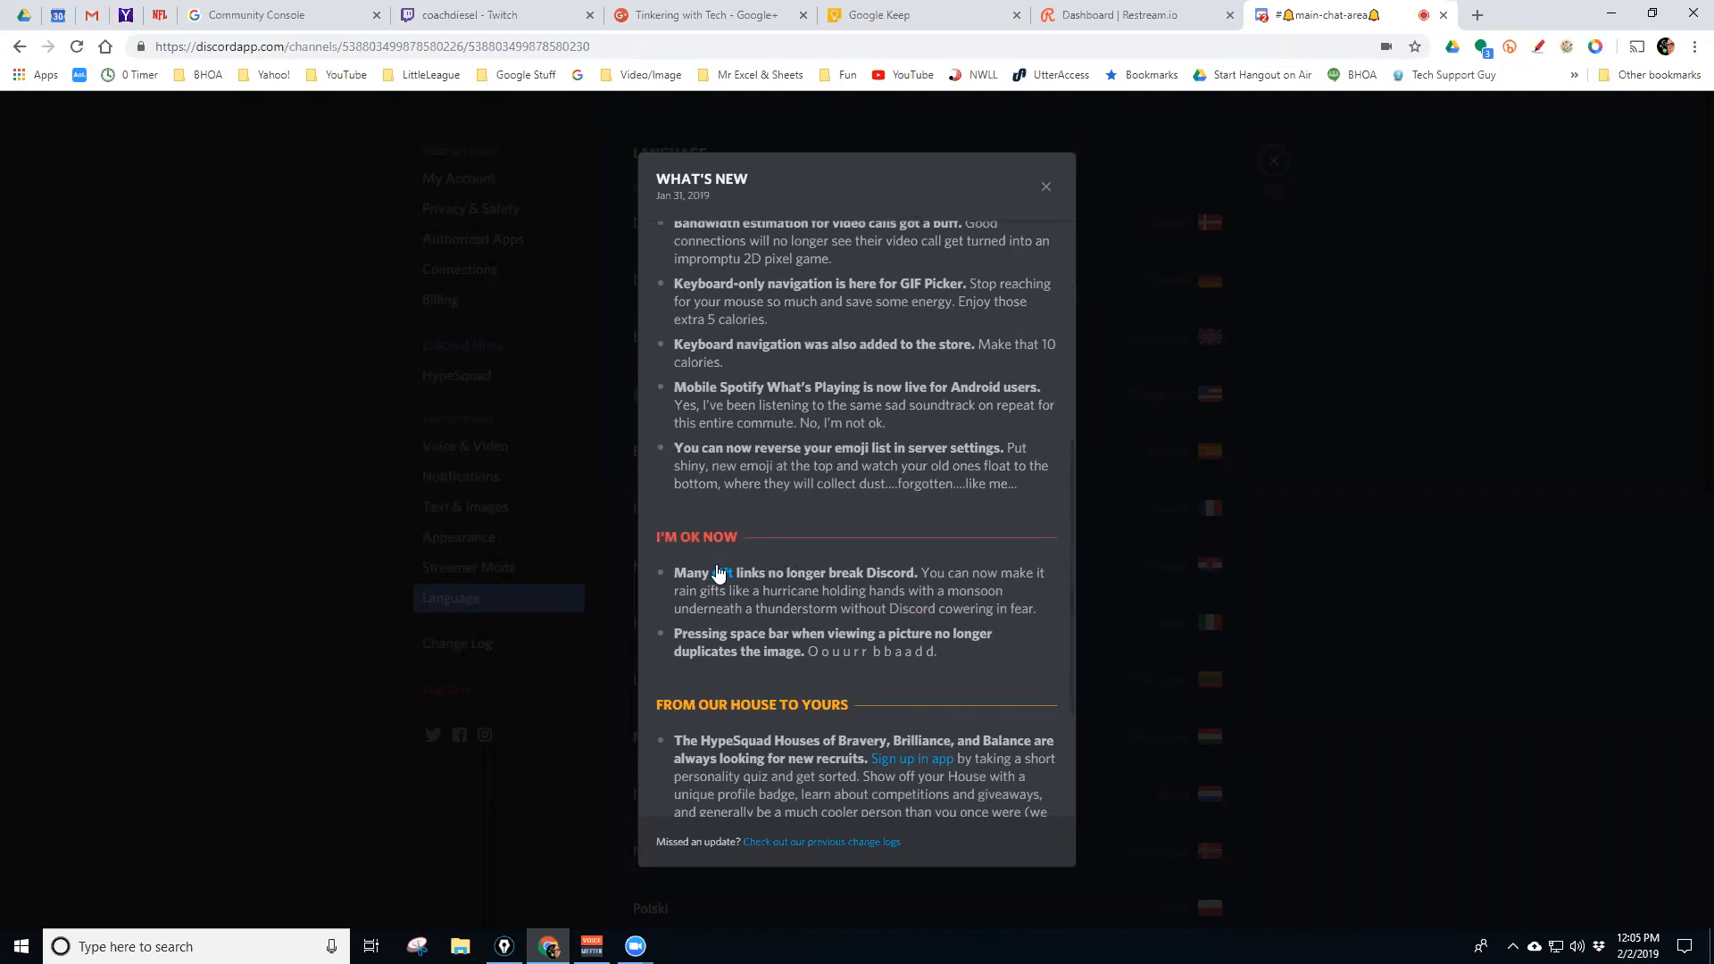
scroll(771, 568, "down", 2)
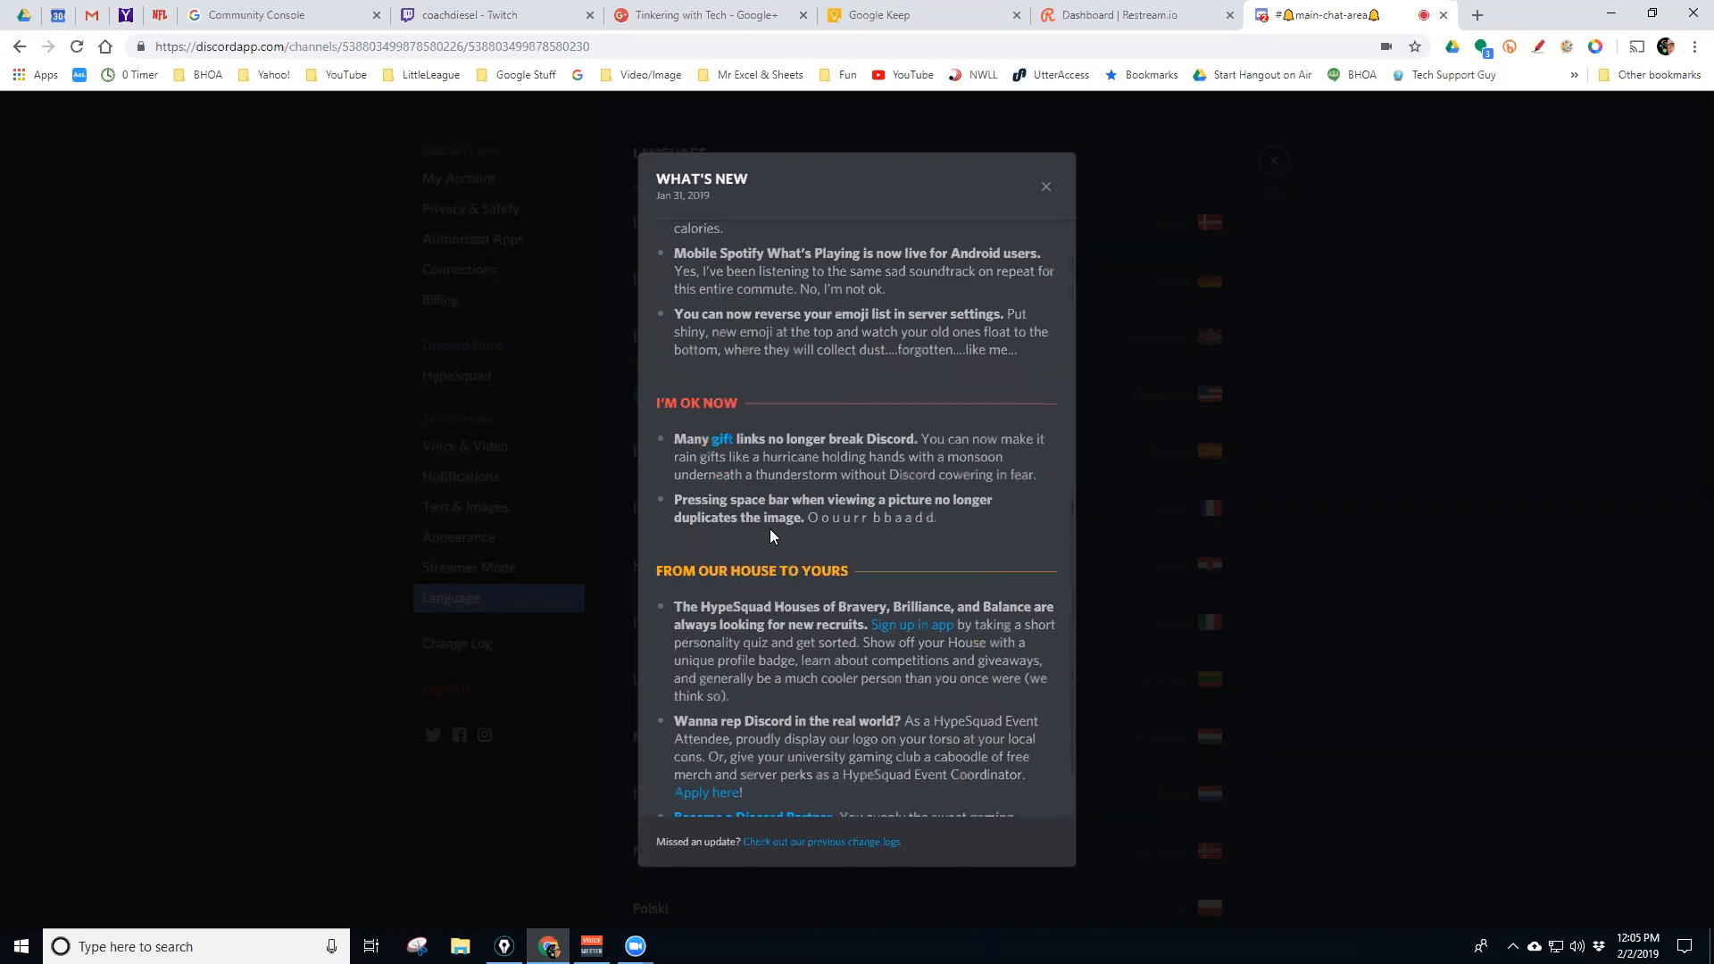
scroll(789, 591, "down", 1)
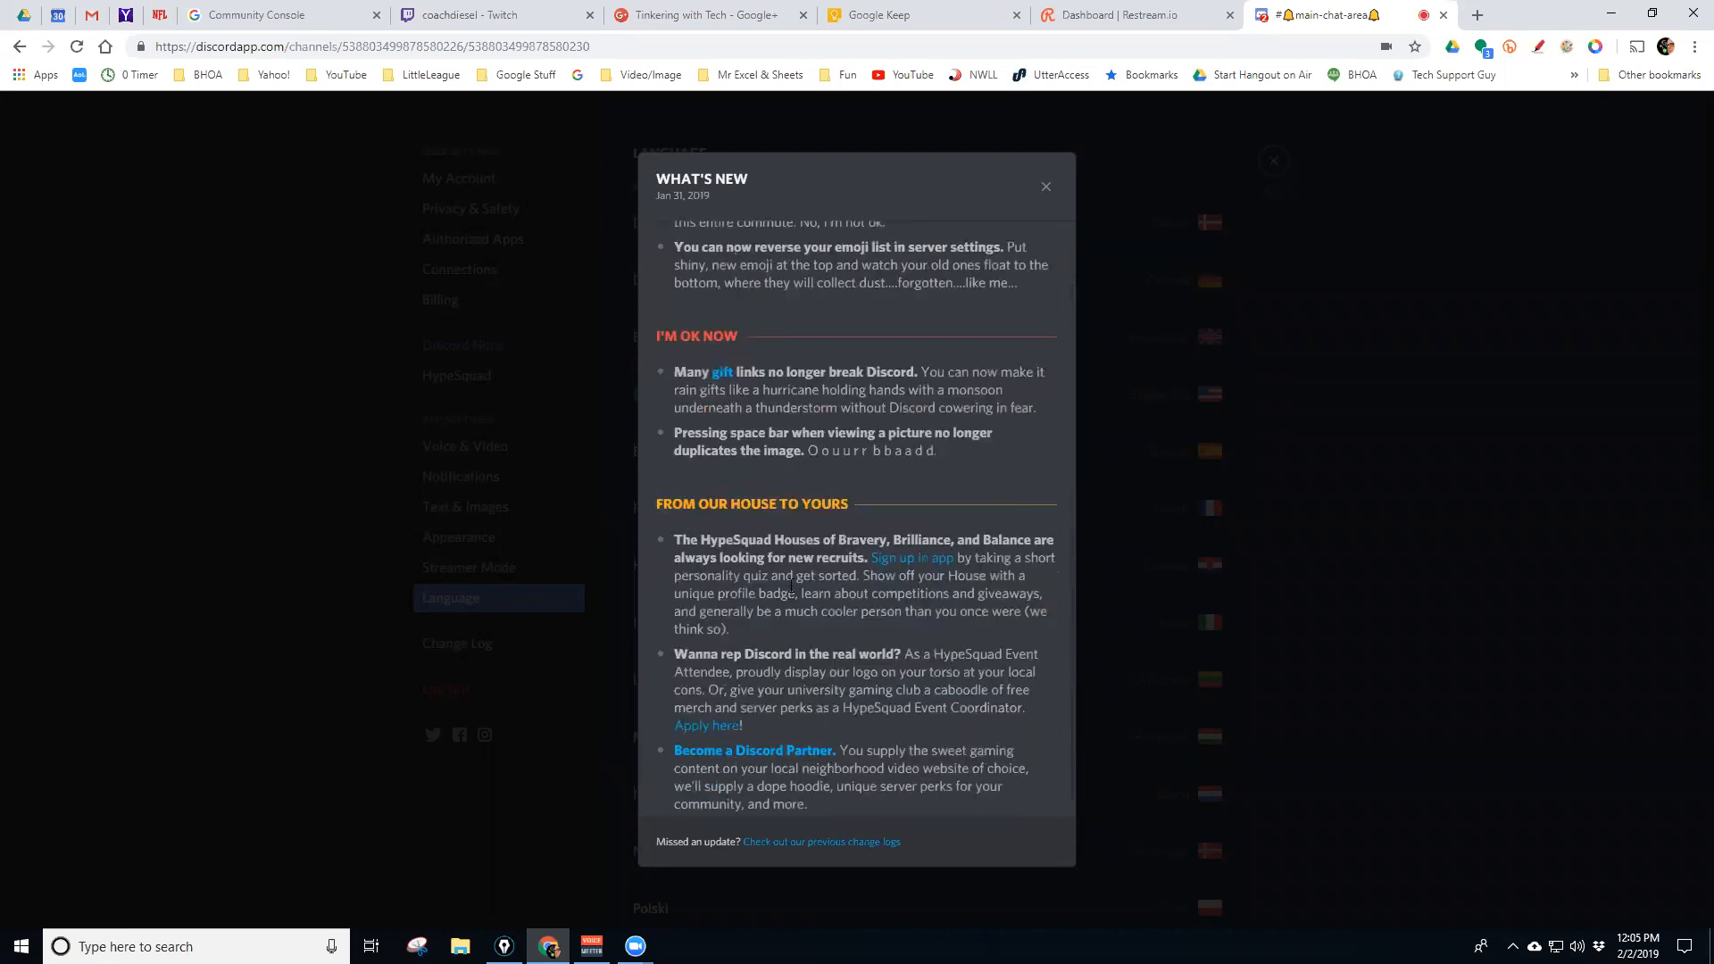
scroll(780, 564, "down", 1)
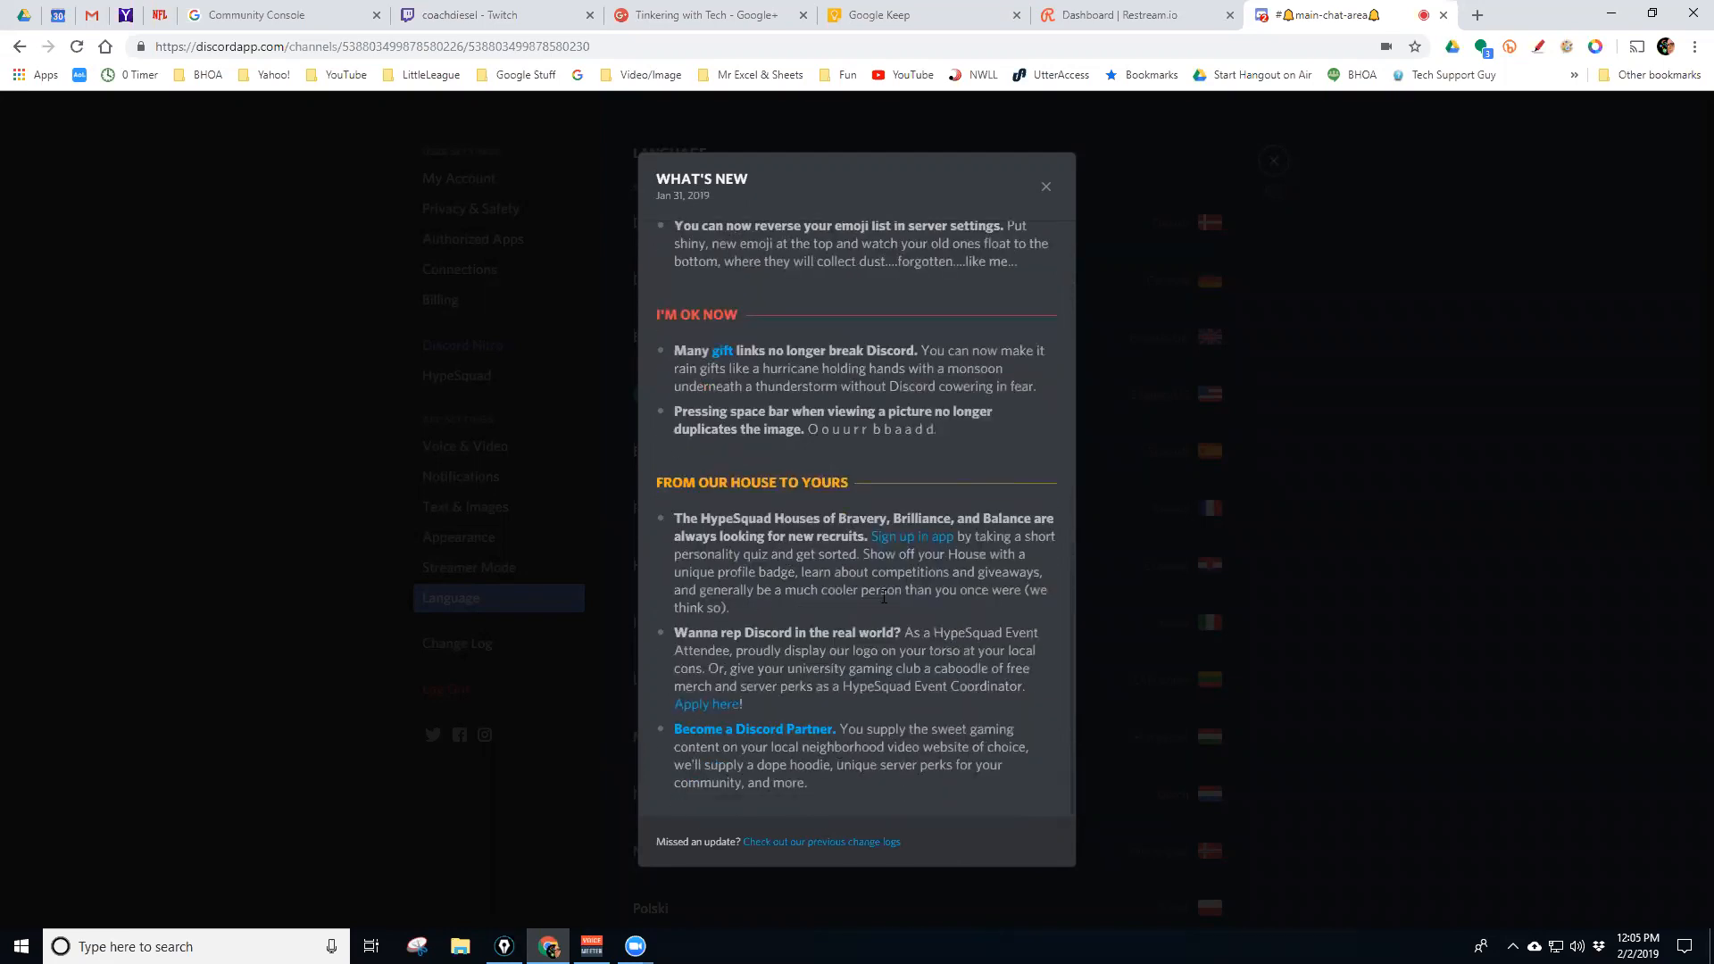
scroll(810, 607, "up", 10)
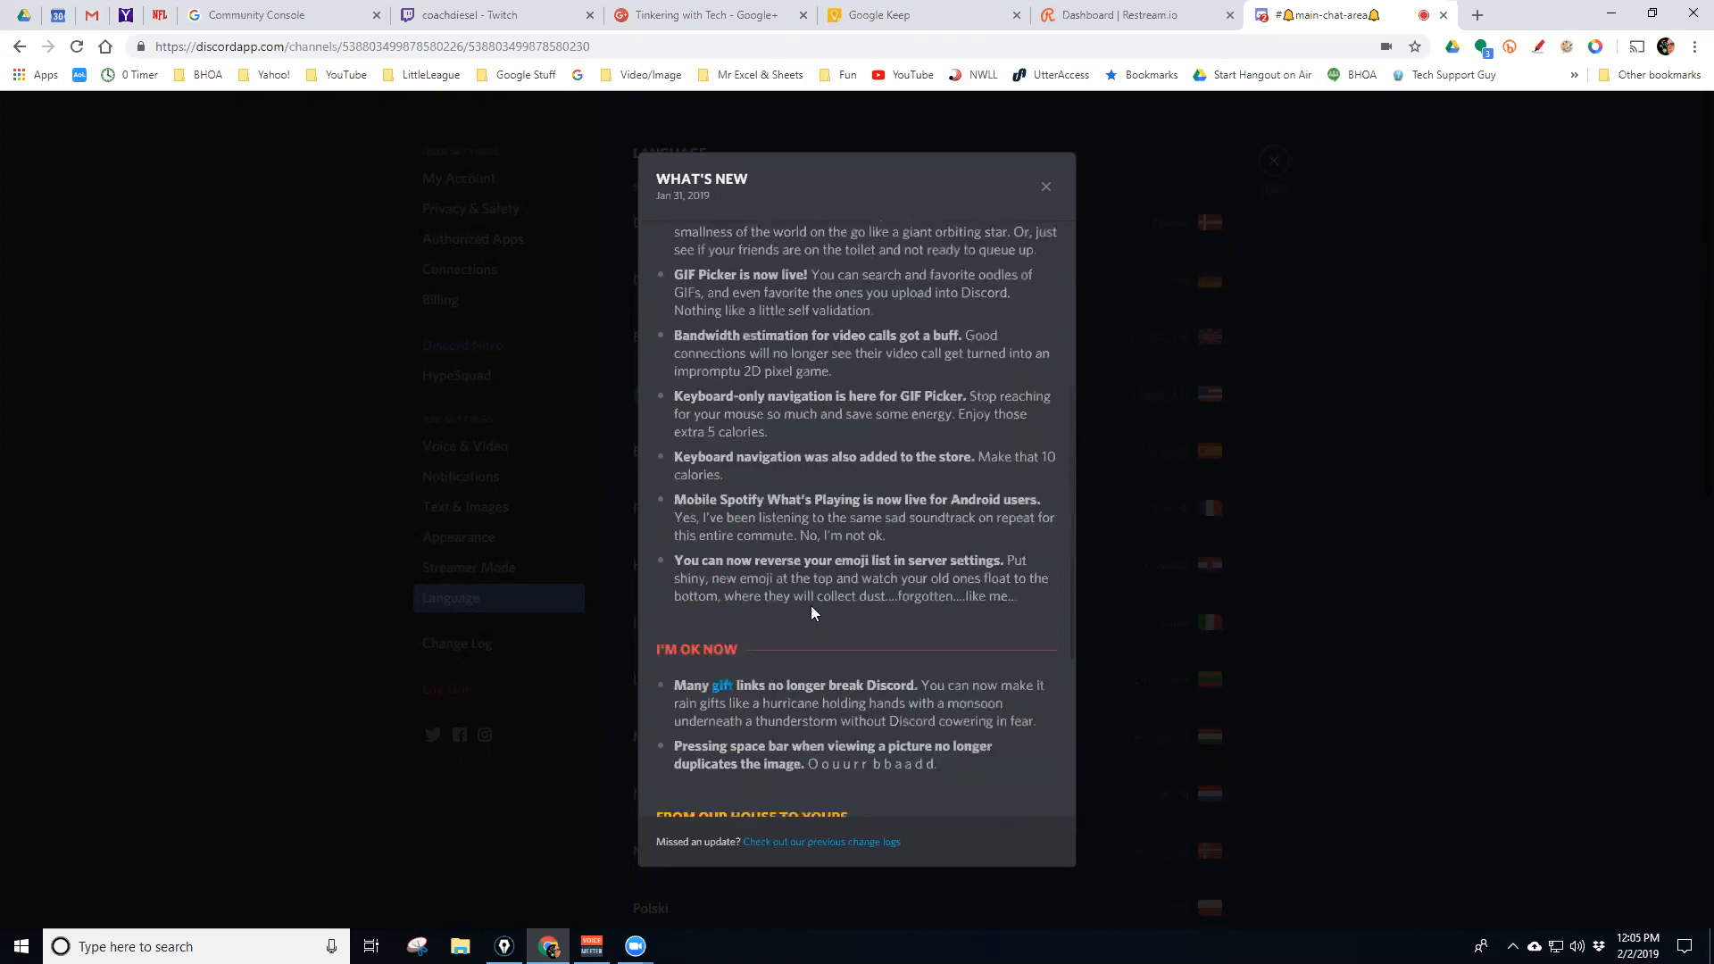
left_click(1042, 193)
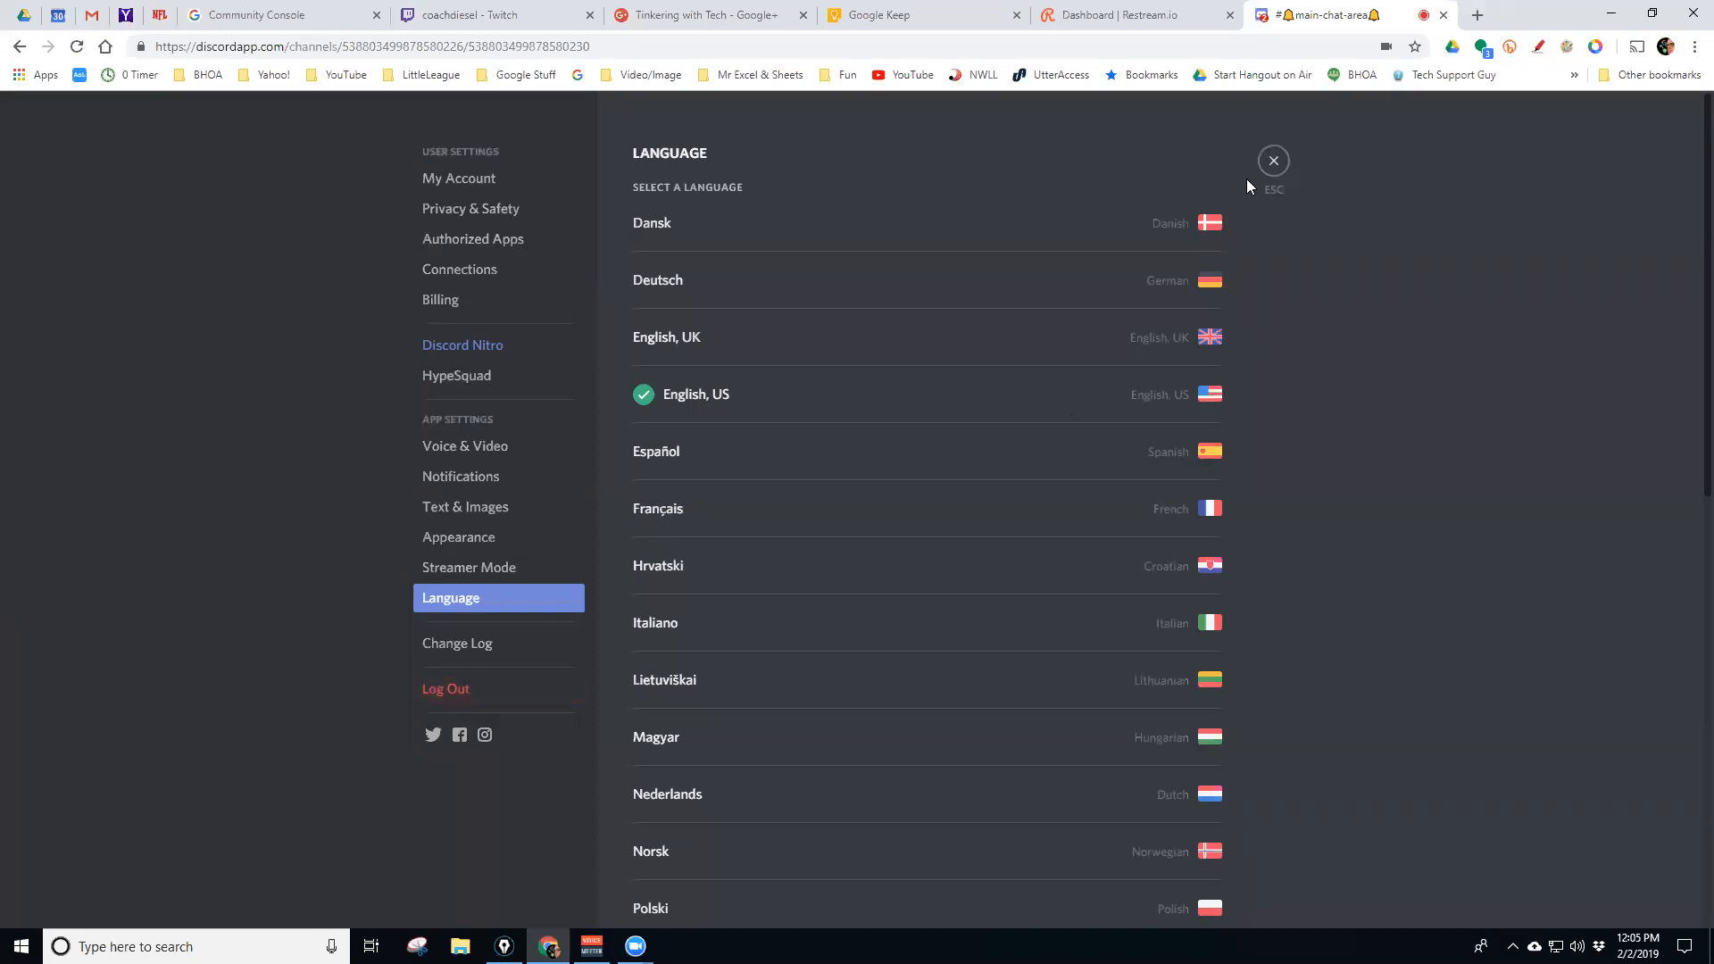
Exit User Settings, go Home, and view the Activity page featuring Subnautica: Below Zero
left_click(1273, 160)
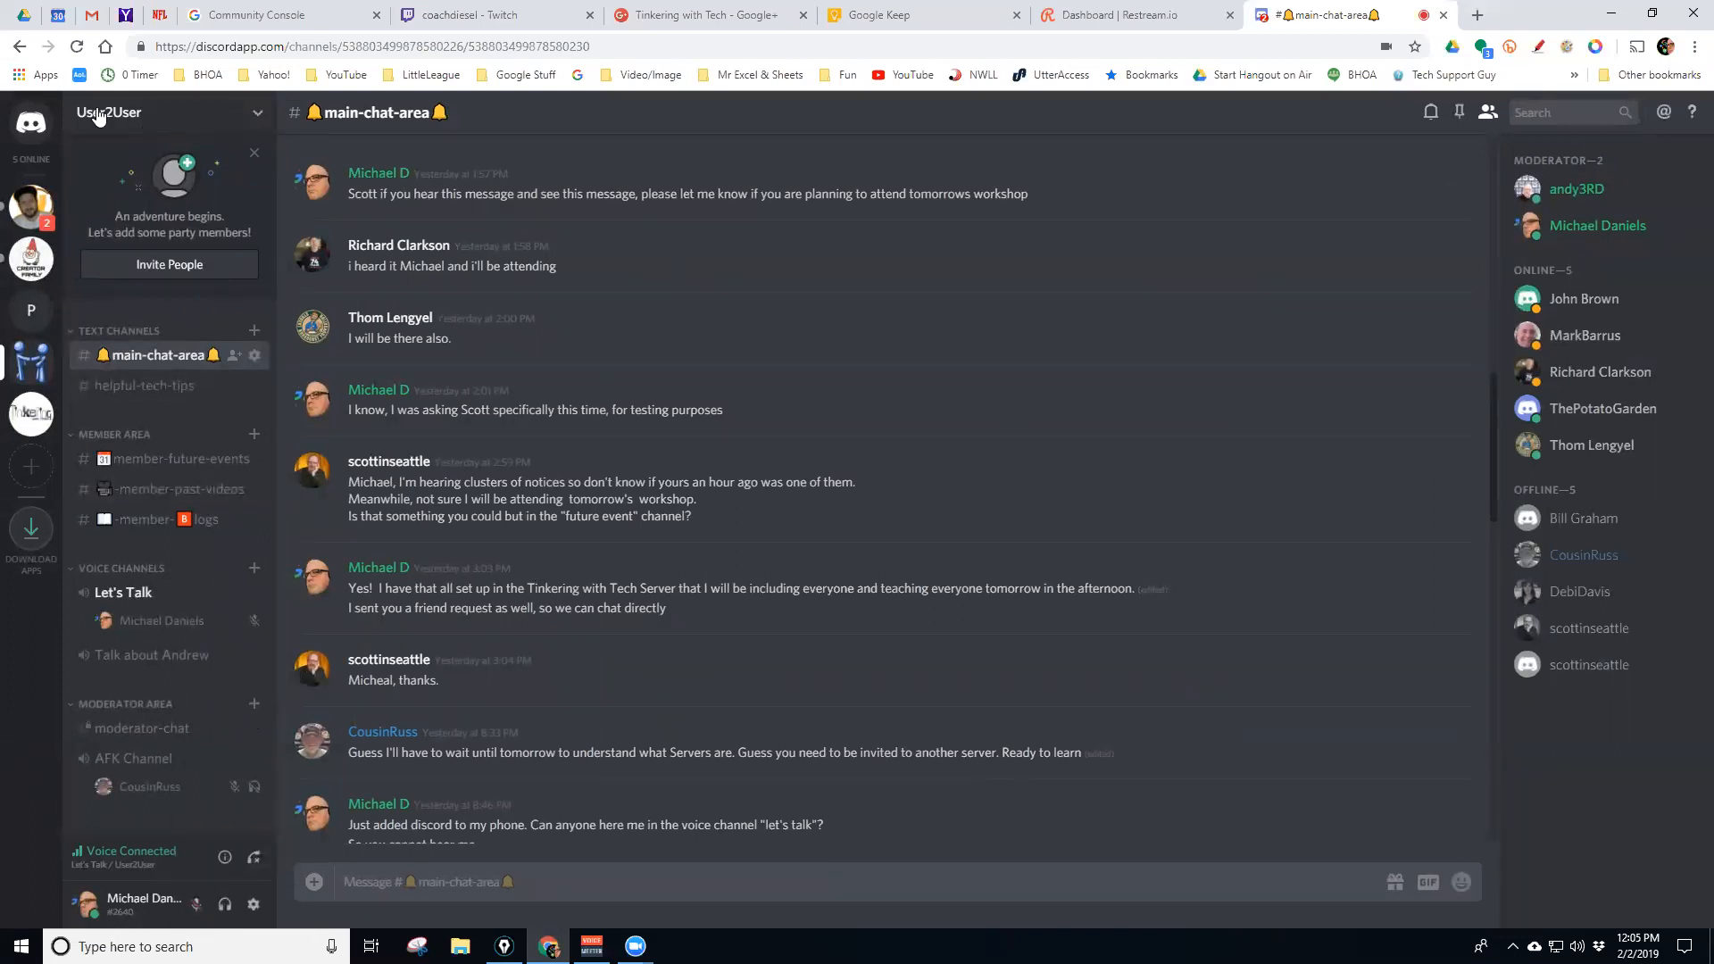
left_click(253, 116)
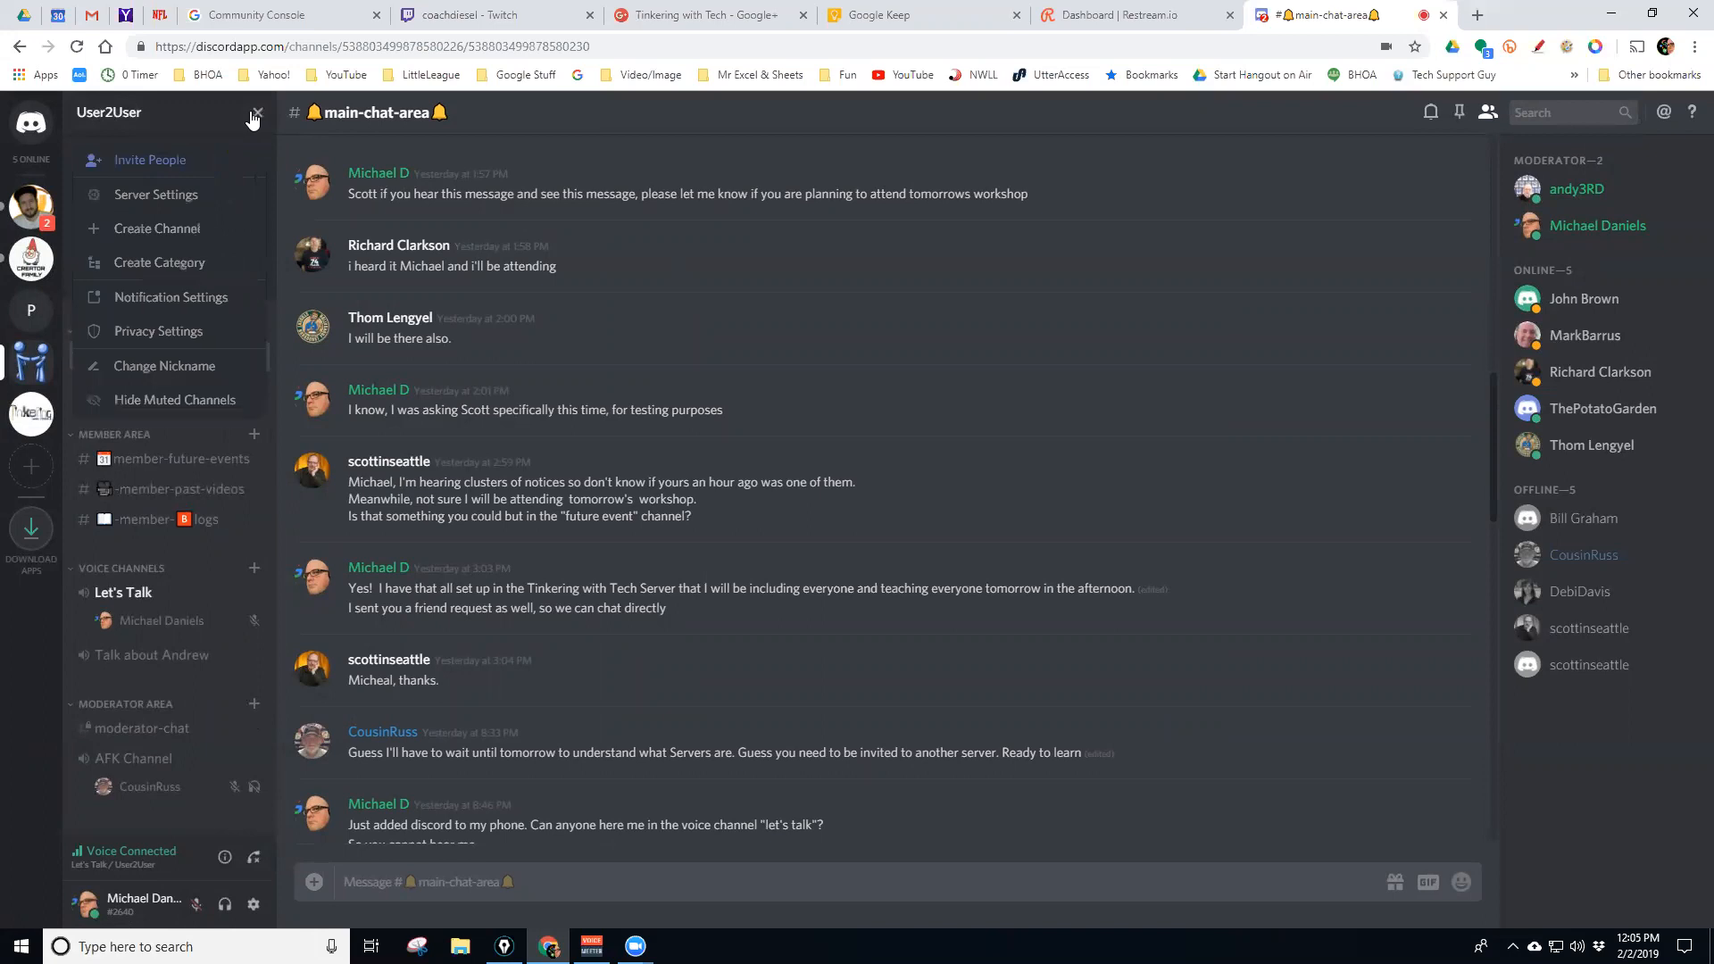
left_click(255, 115)
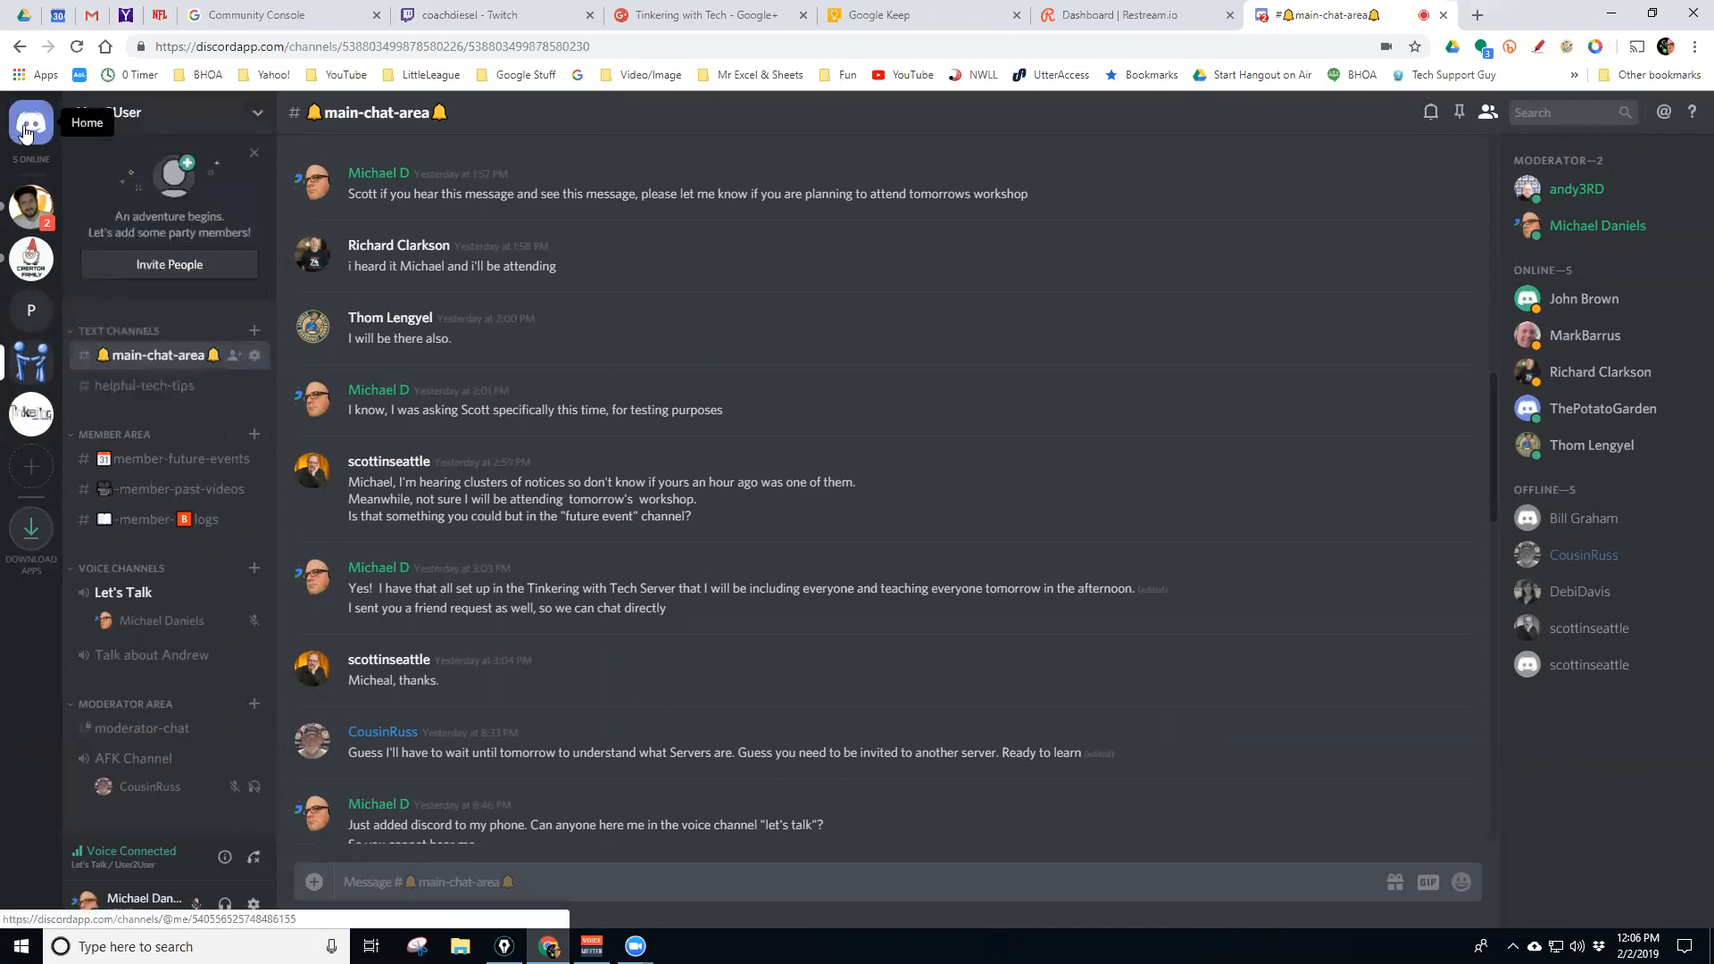
left_click(27, 129)
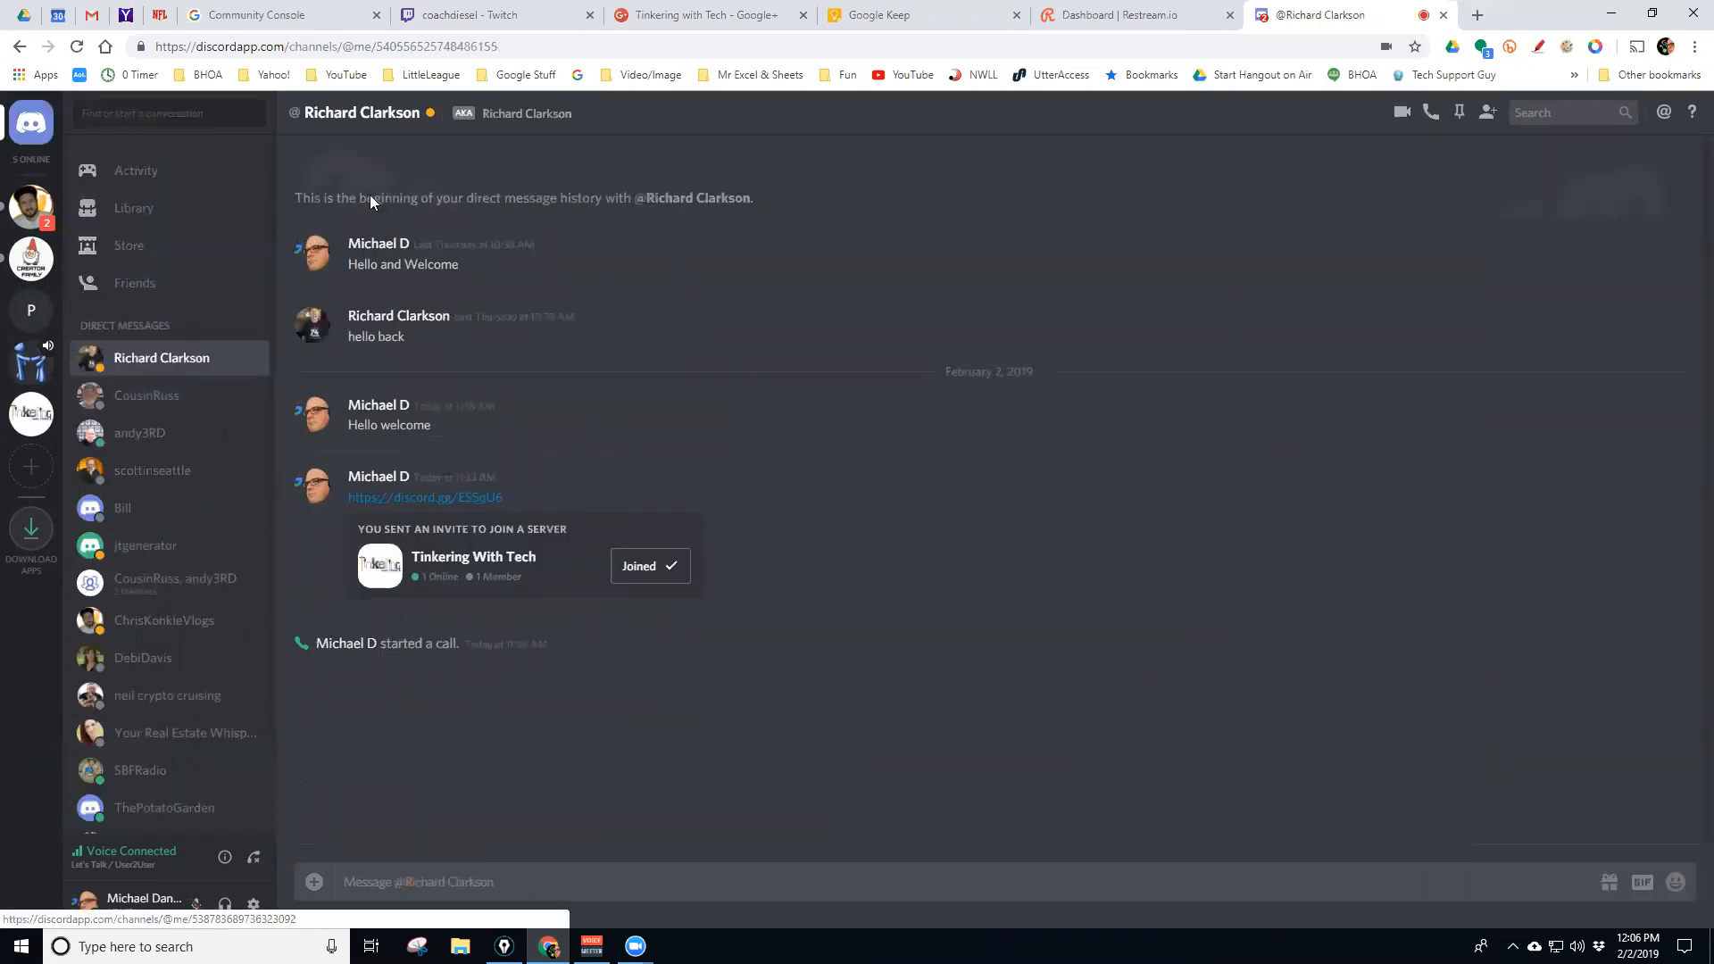
left_click(170, 185)
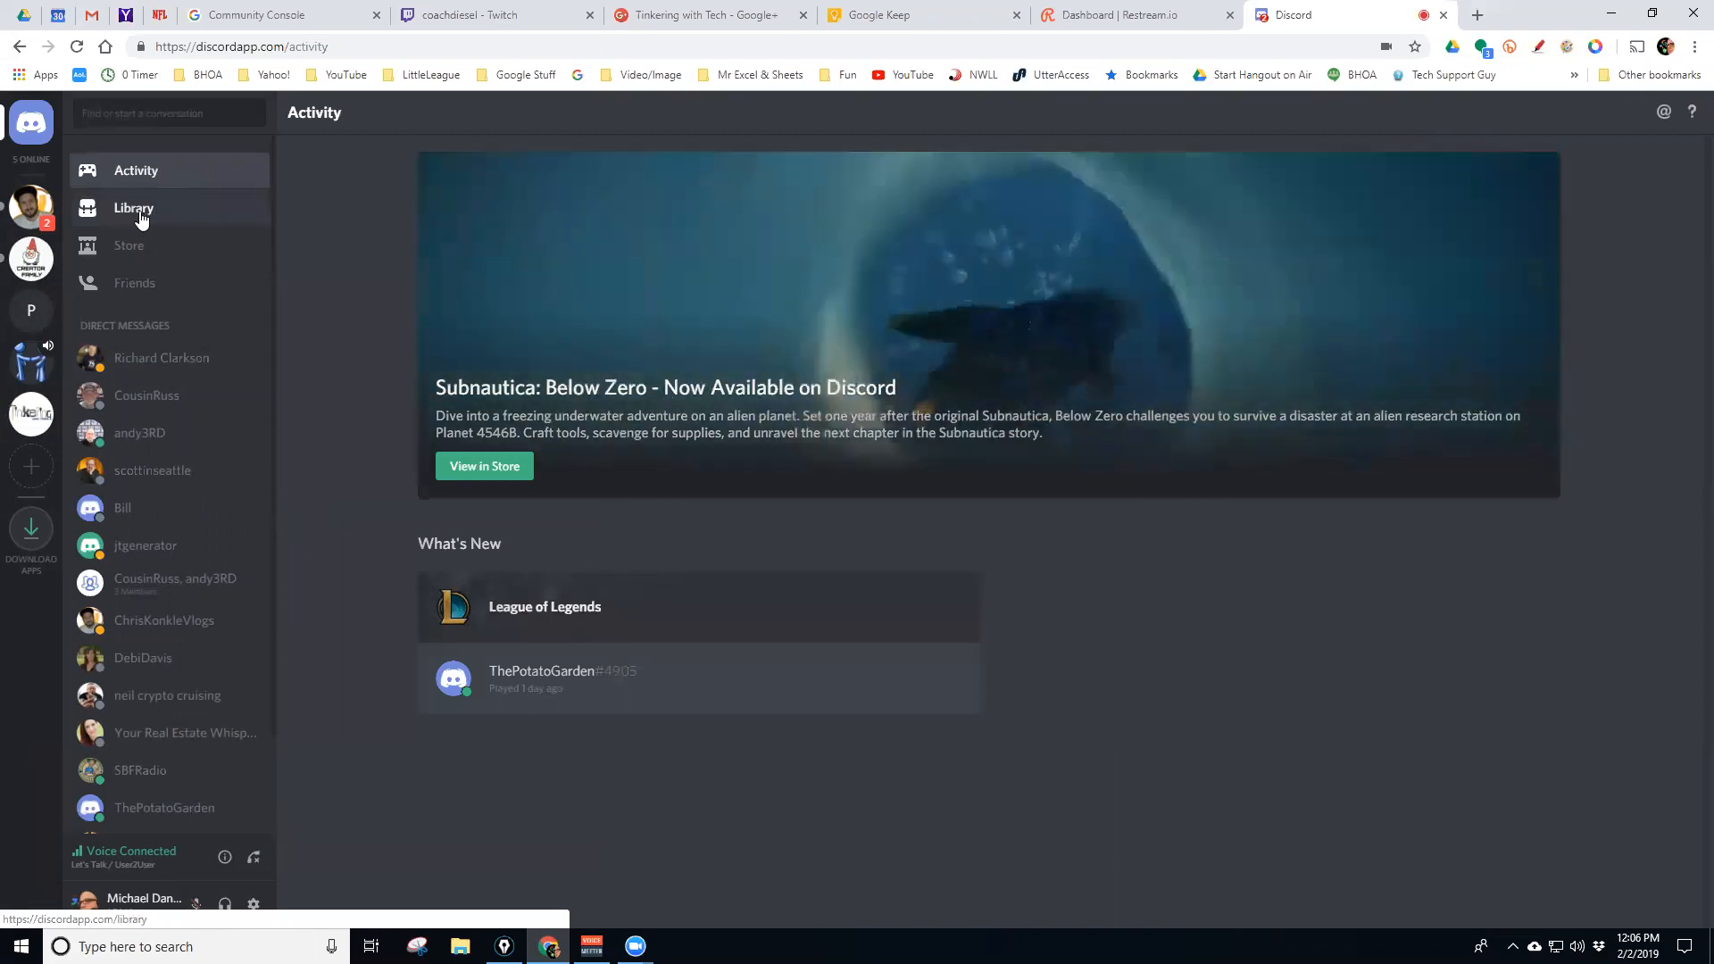
Browse the games Library and Store pages, then show the full Friends list
left_click(140, 214)
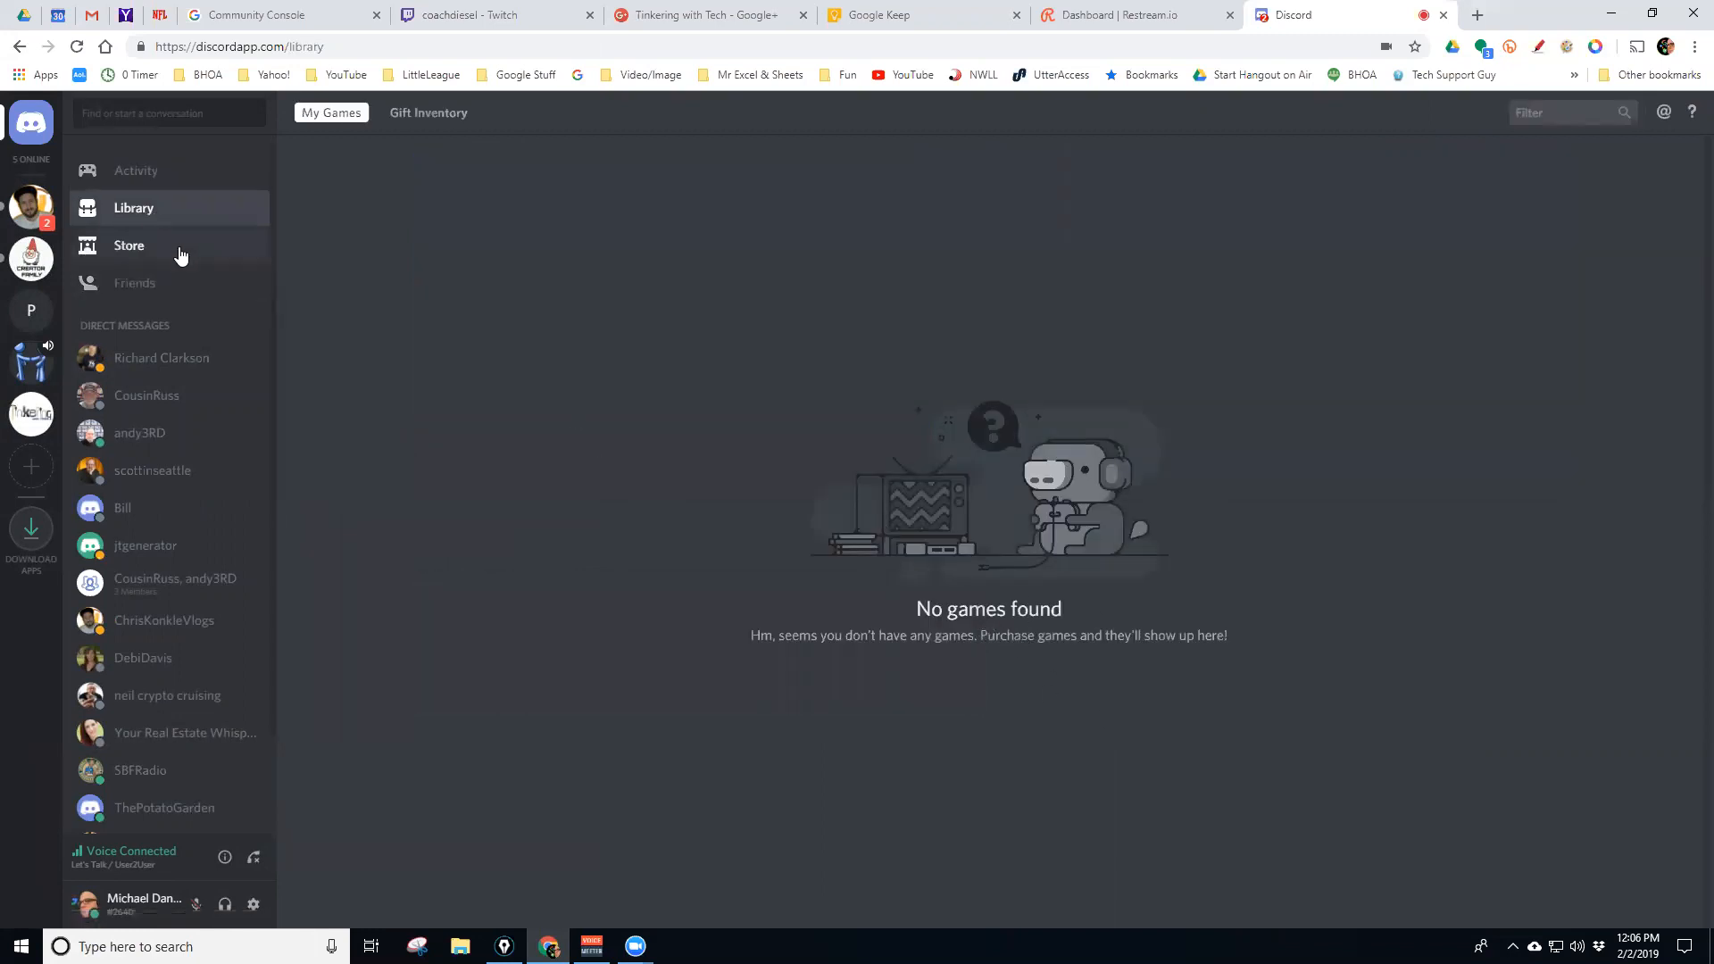
left_click(181, 256)
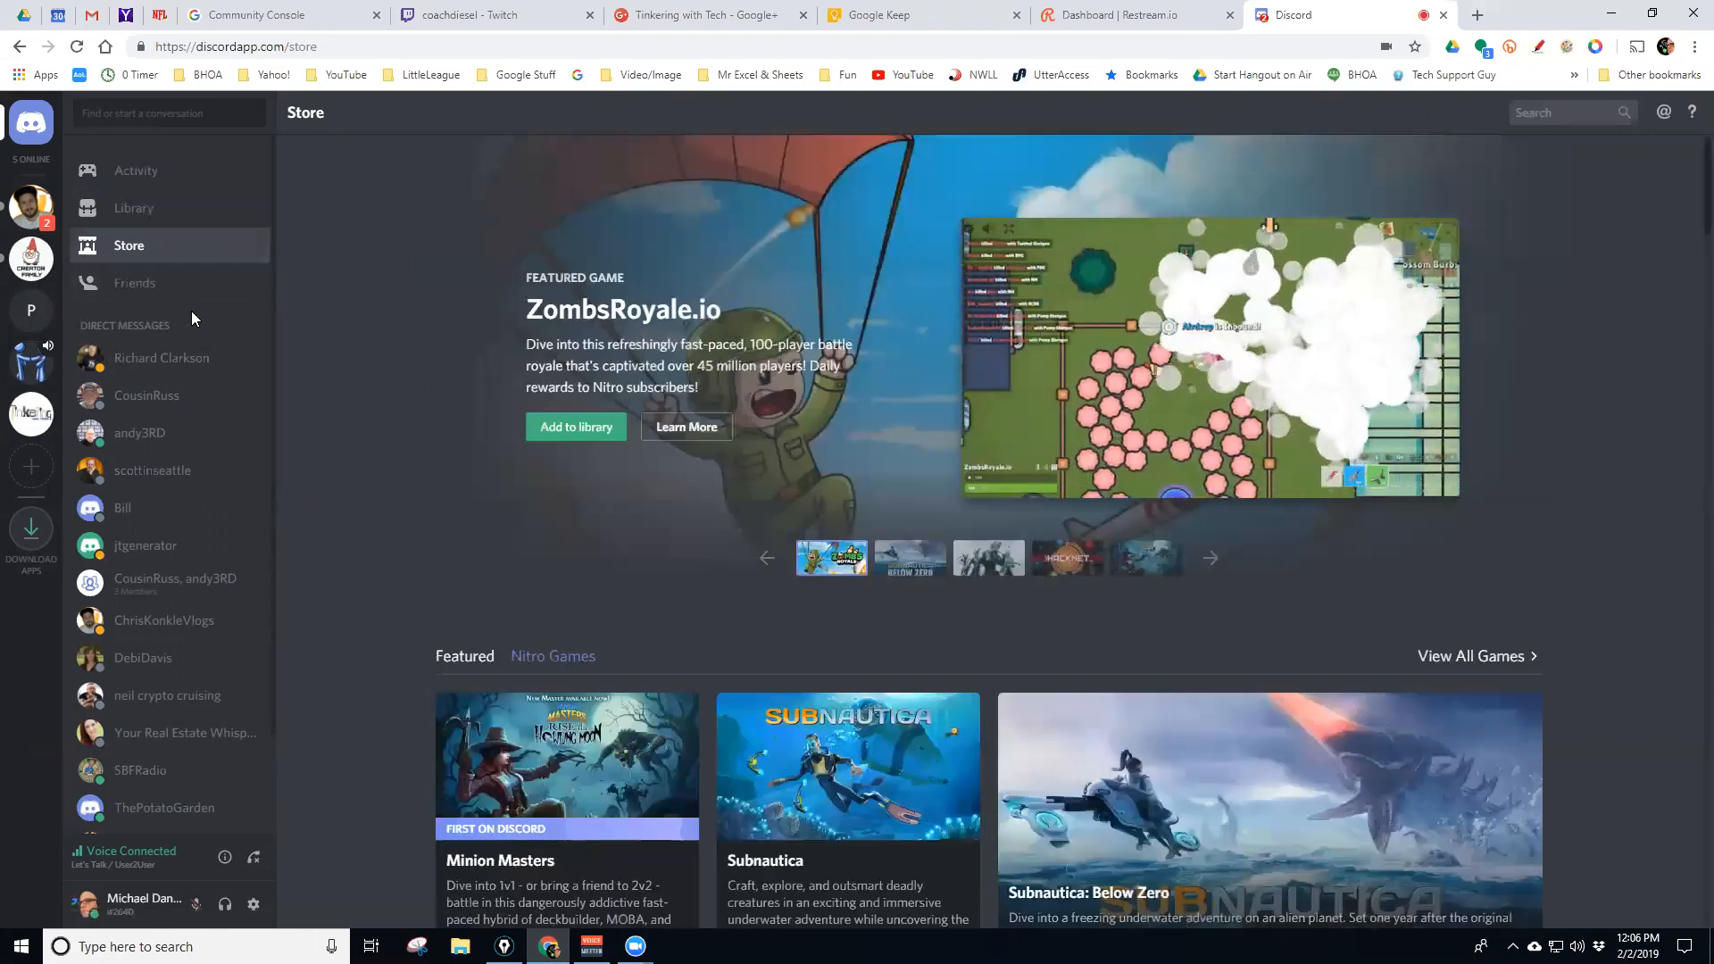
scroll(408, 448, "down", 5)
scroll(407, 445, "up", 5)
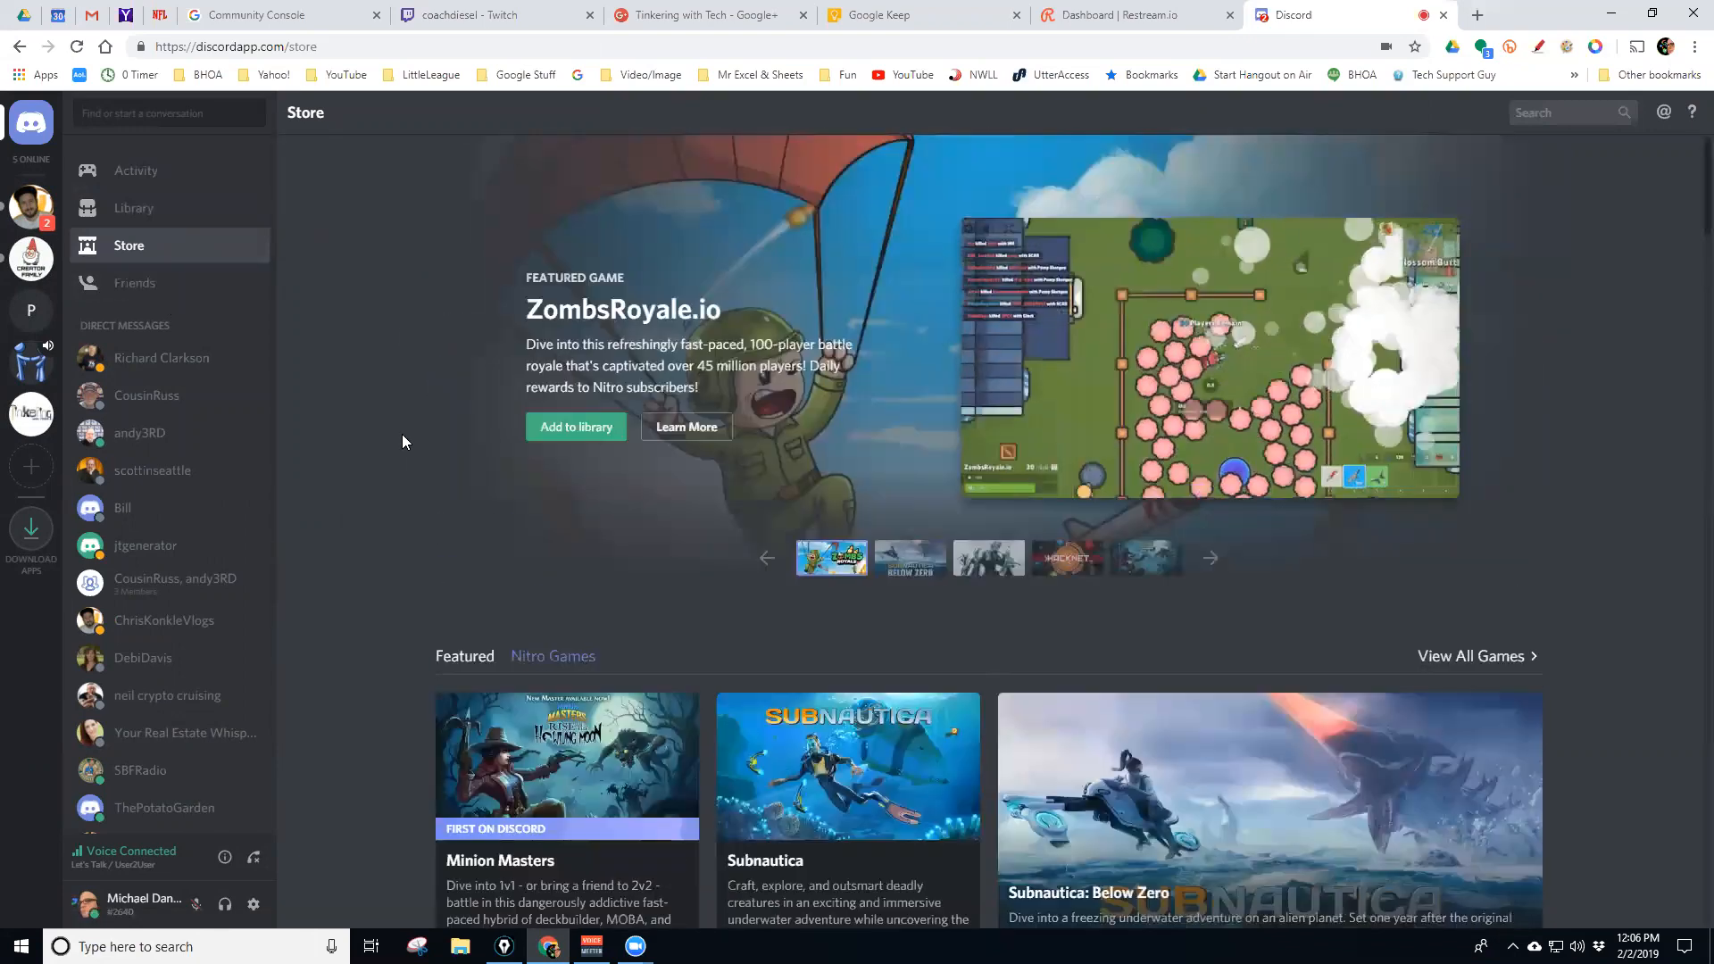
left_click(132, 282)
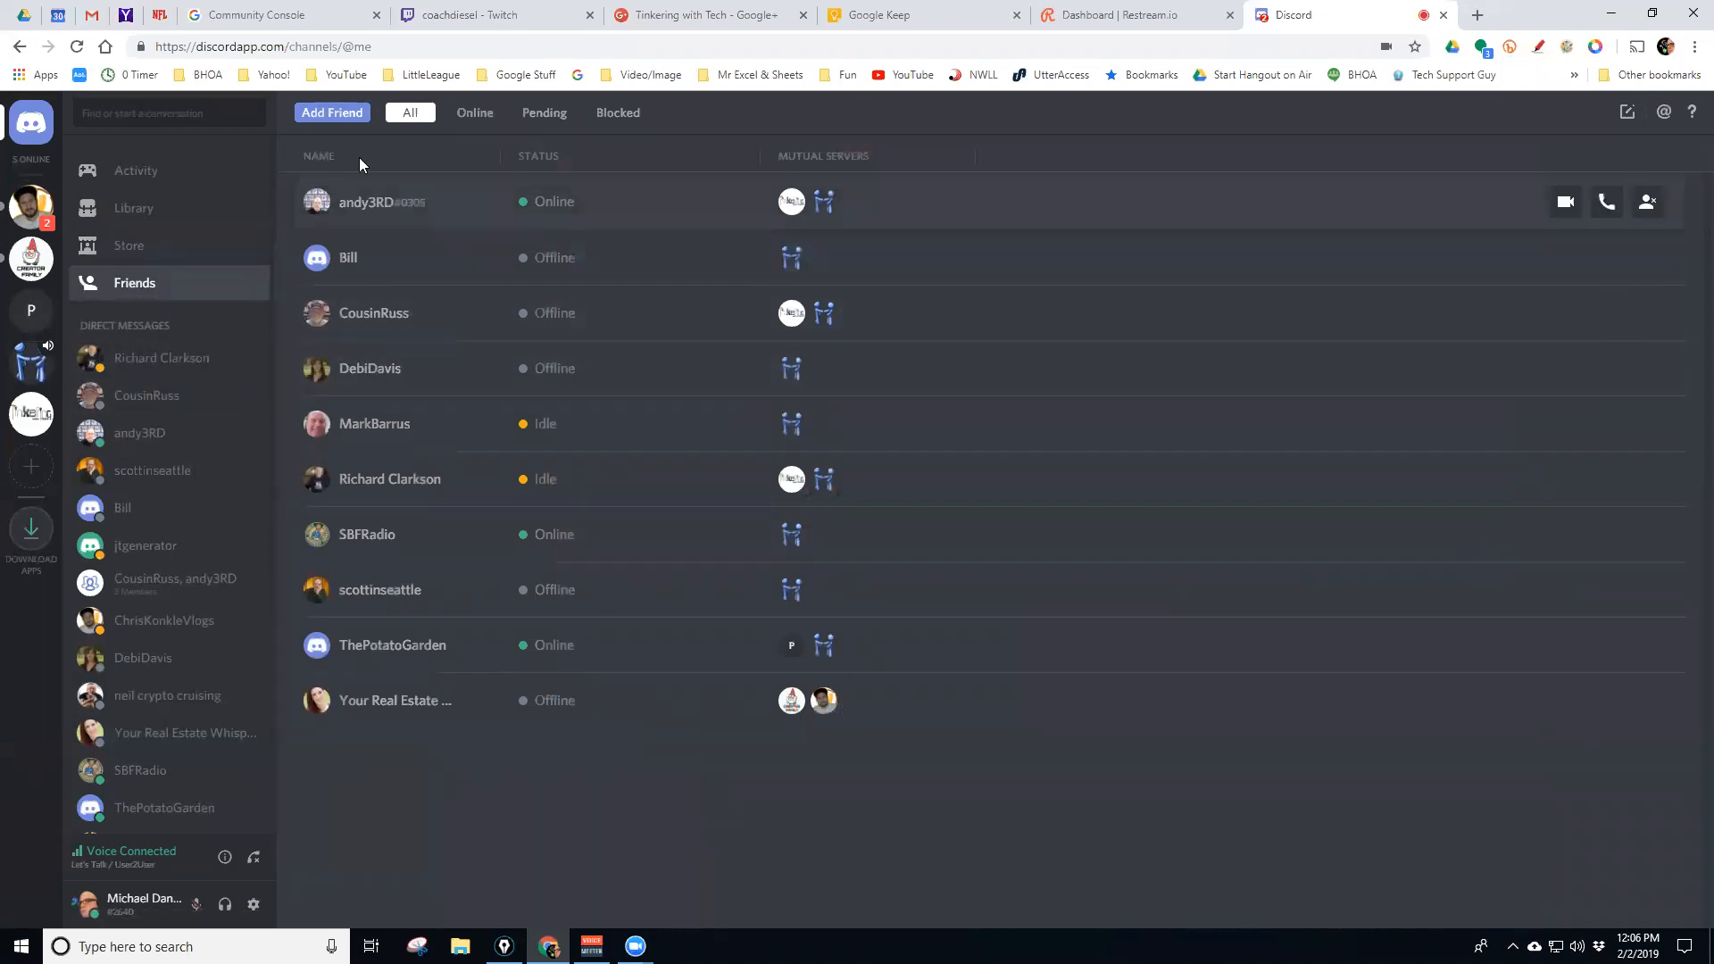
left_click(471, 114)
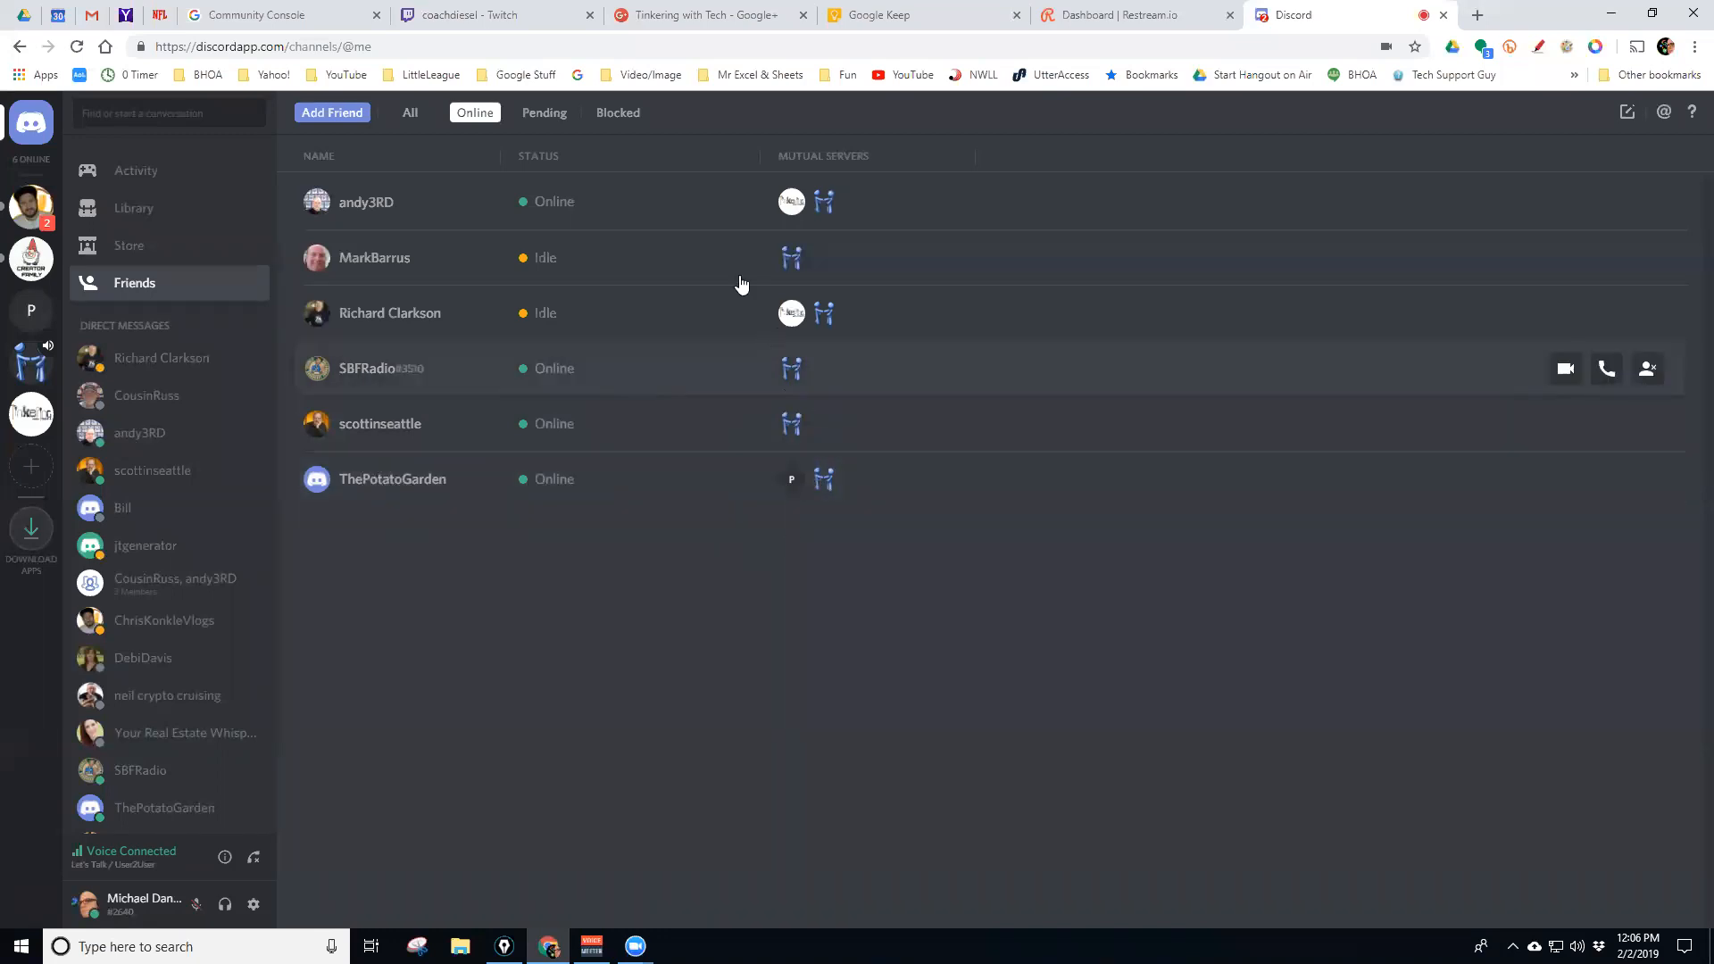
left_click(534, 113)
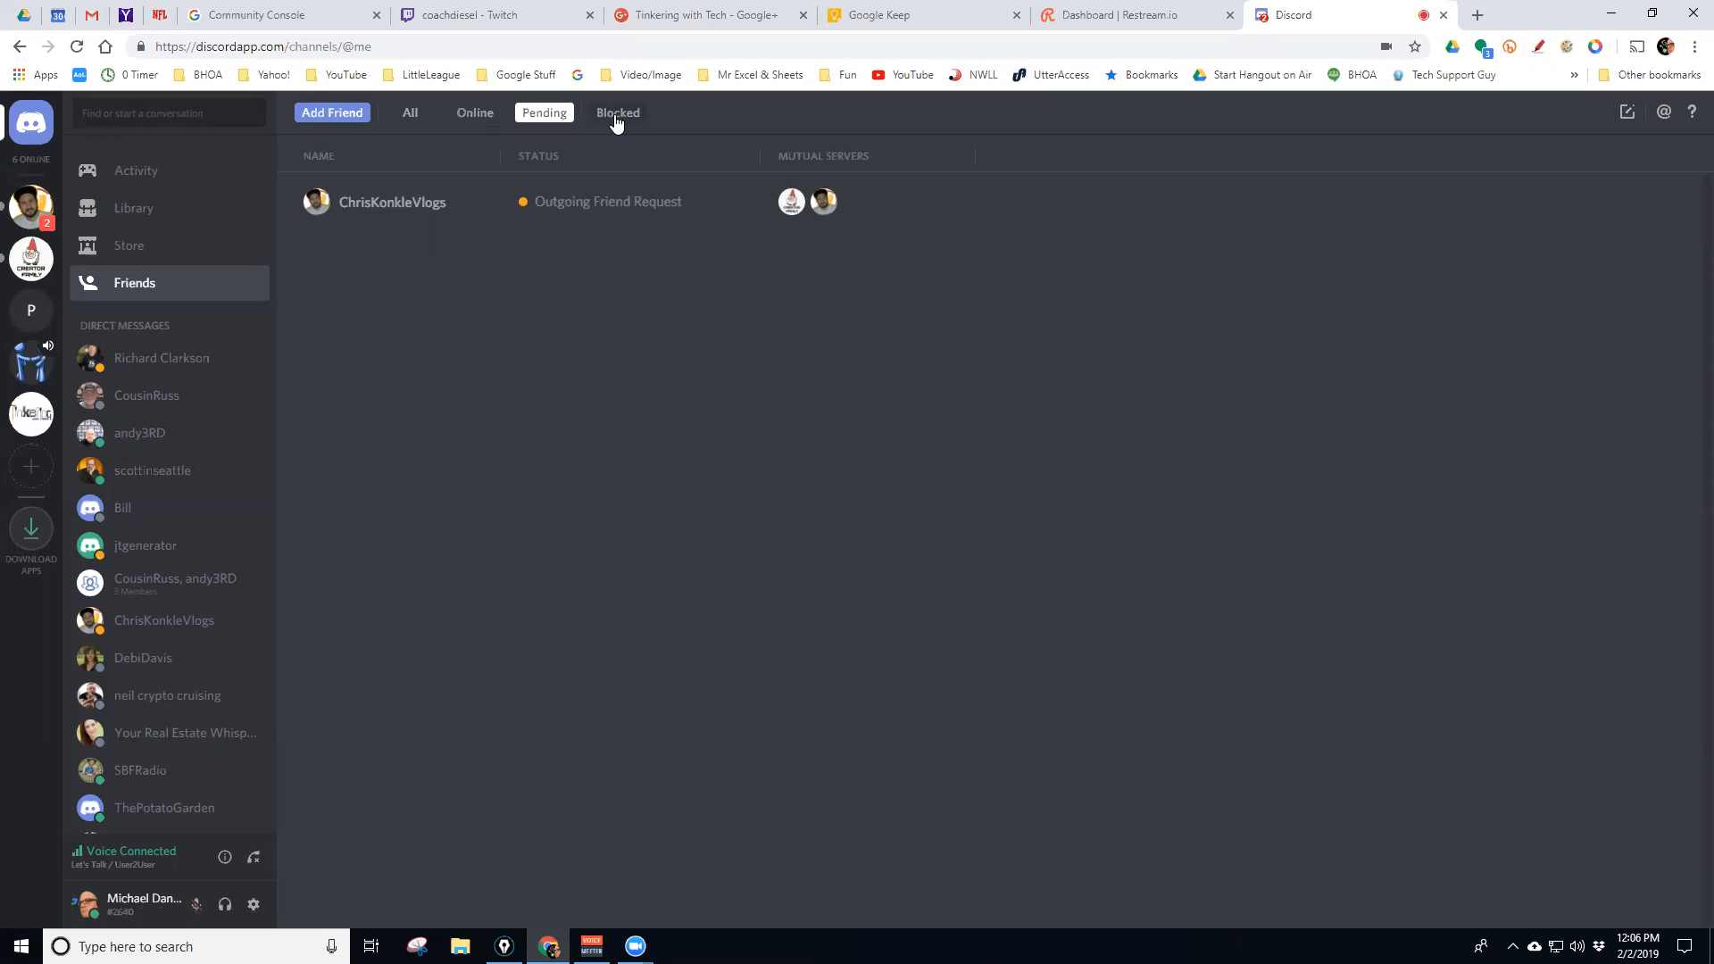
left_click(412, 114)
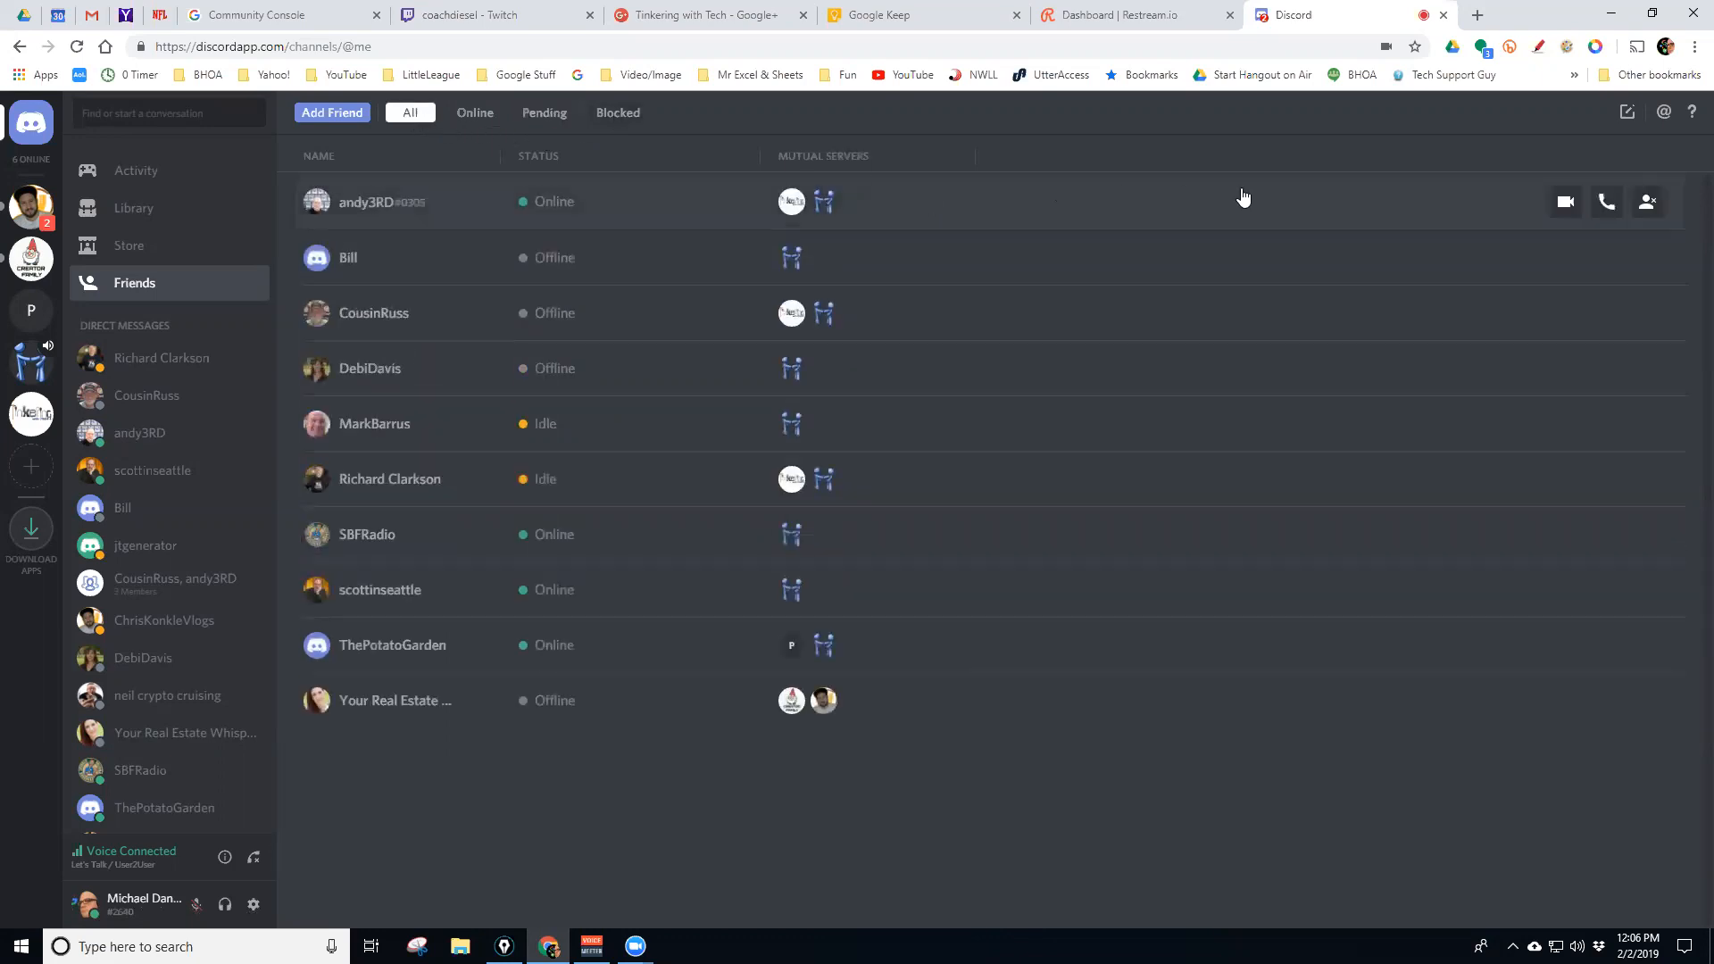
left_click(1626, 116)
scroll(1424, 339, "down", 5)
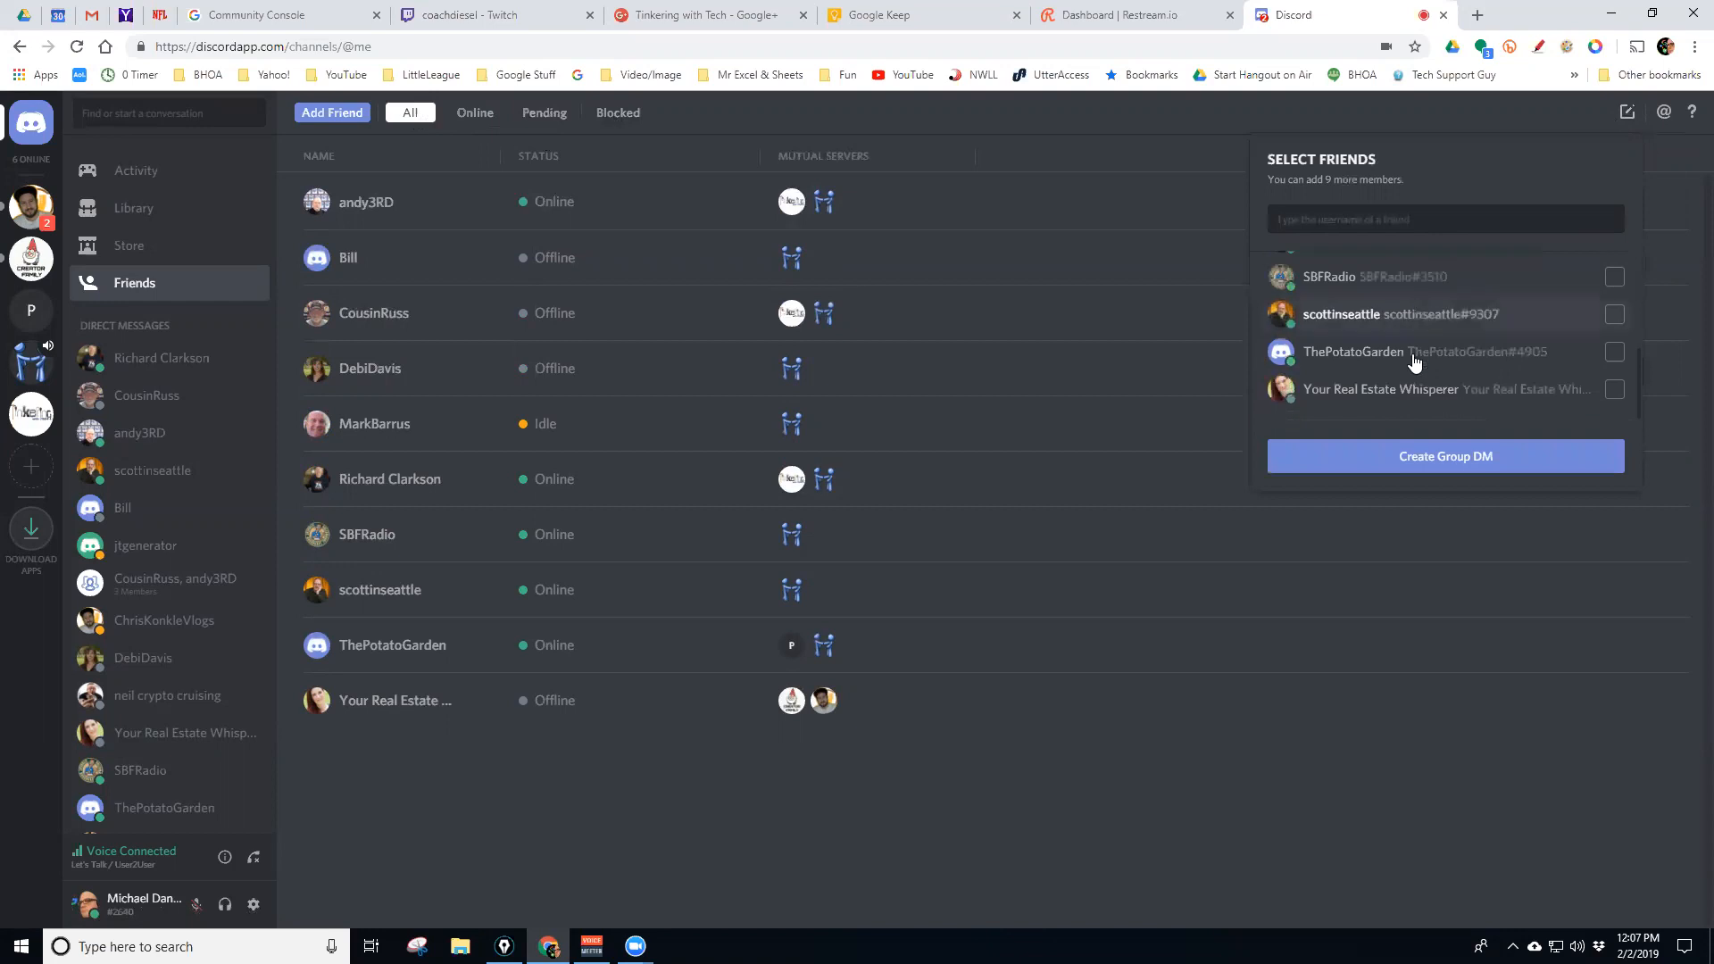
scroll(1428, 370, "up", 5)
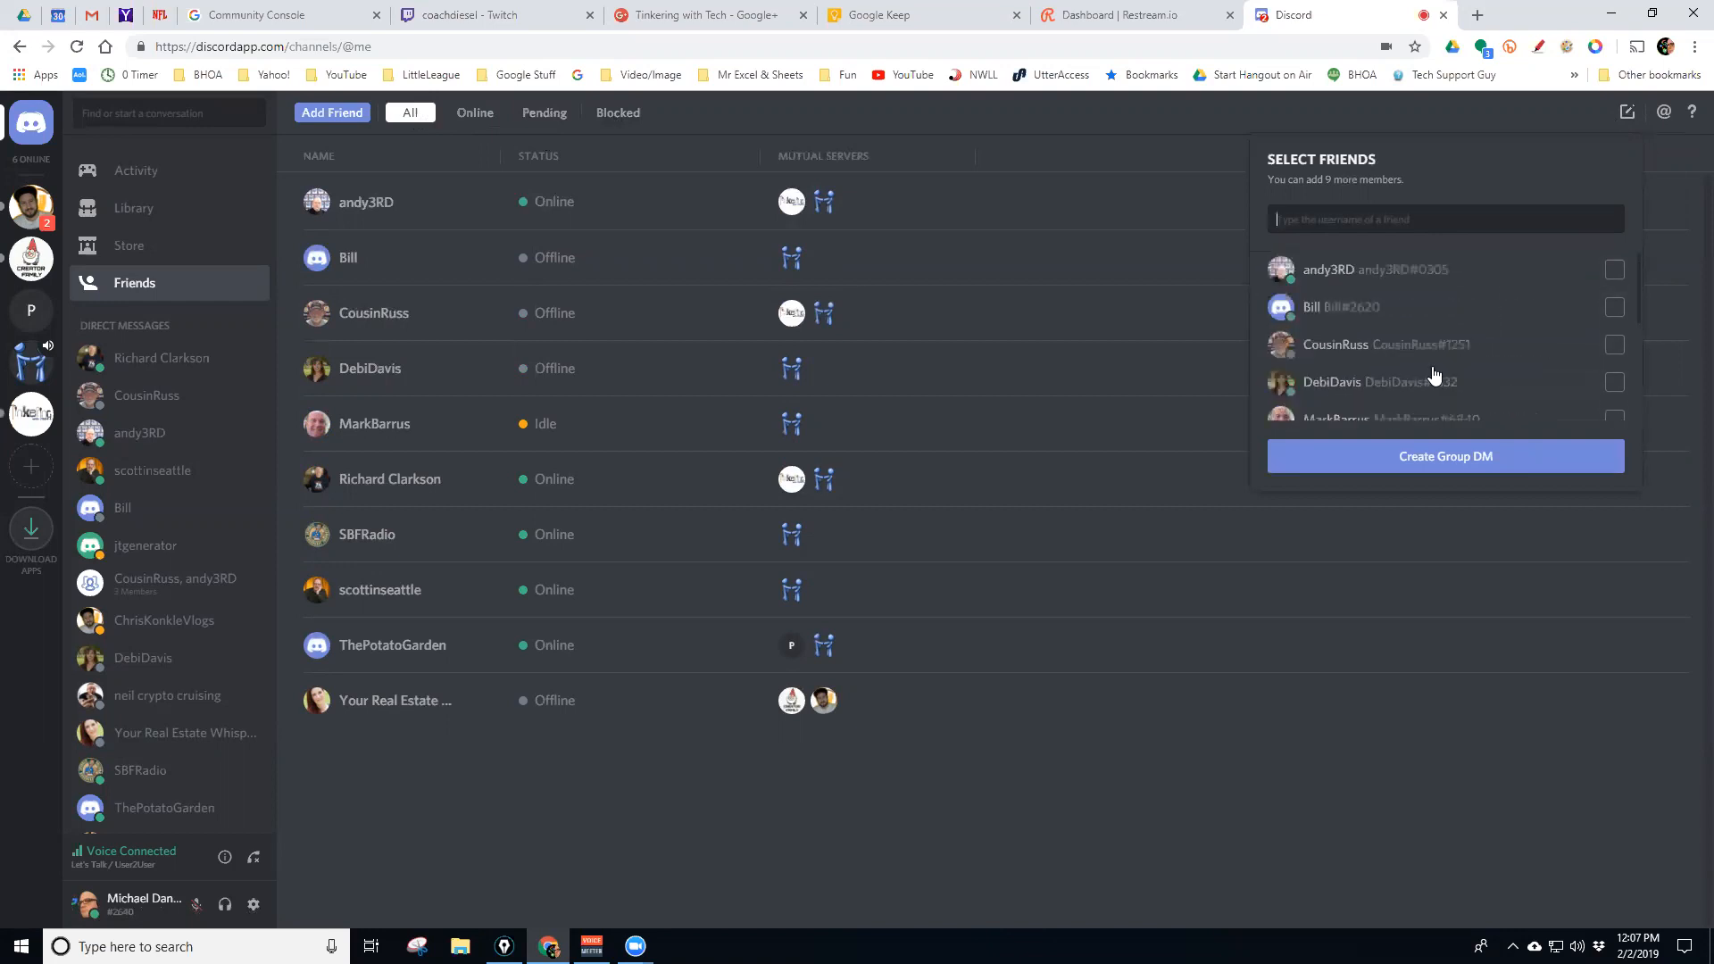
scroll(1428, 339, "down", 4)
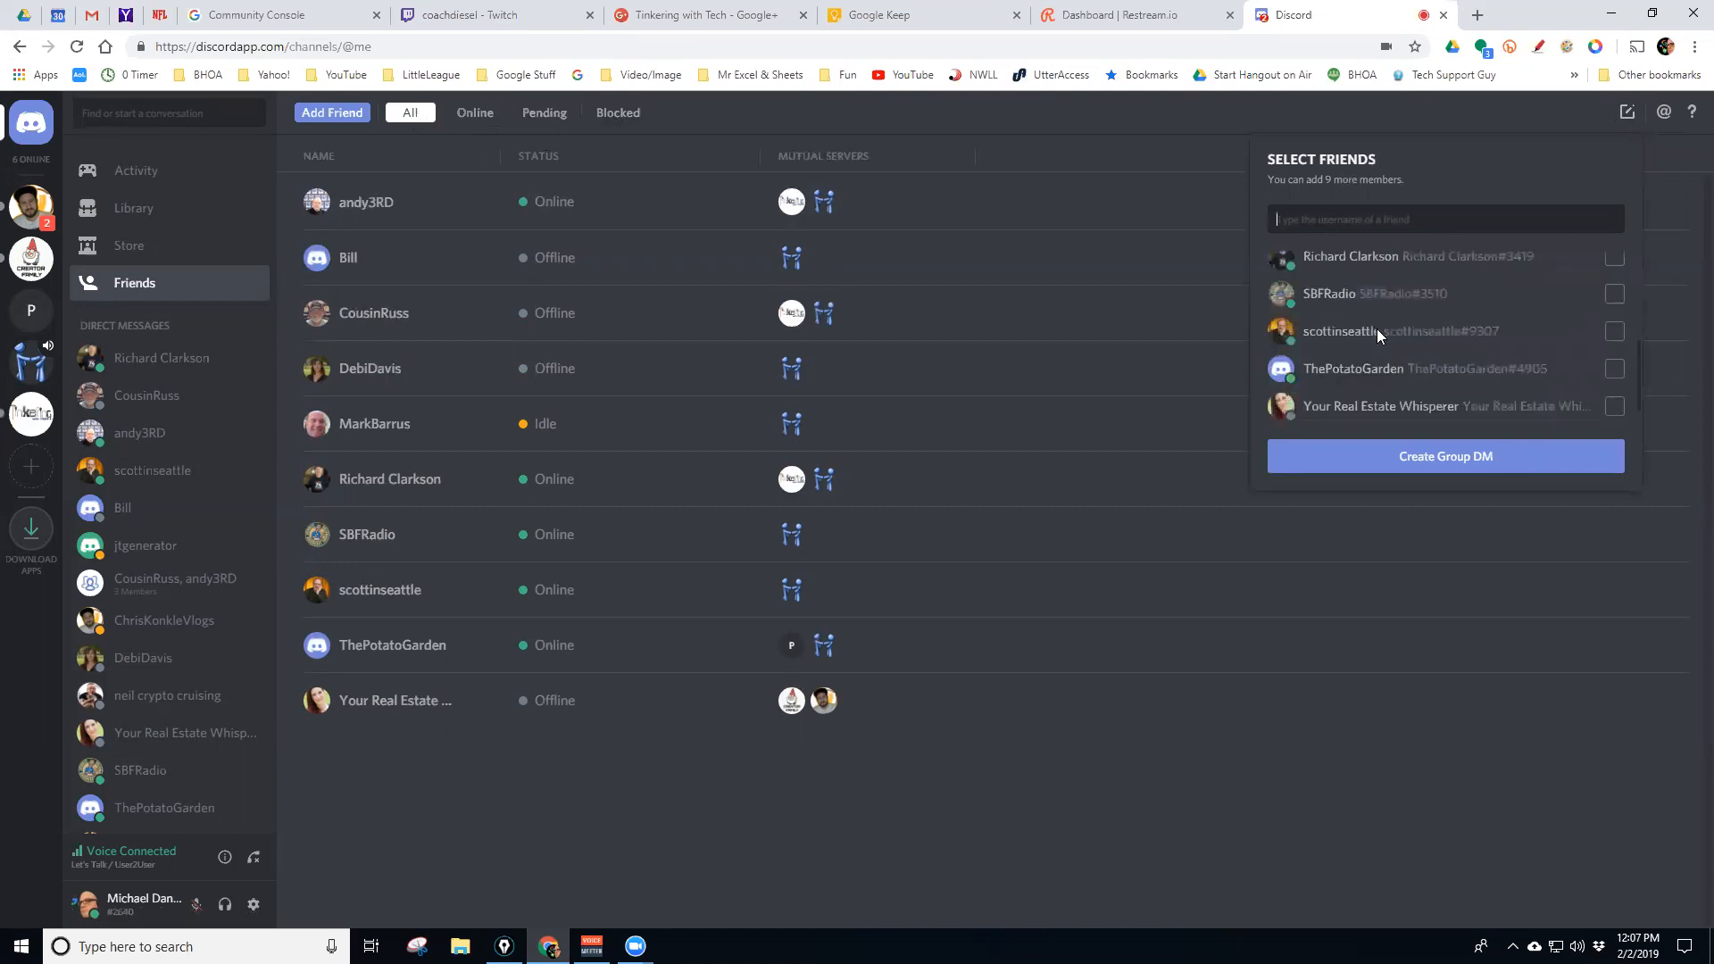
scroll(1409, 282, "down", 1)
scroll(1410, 304, "up", 5)
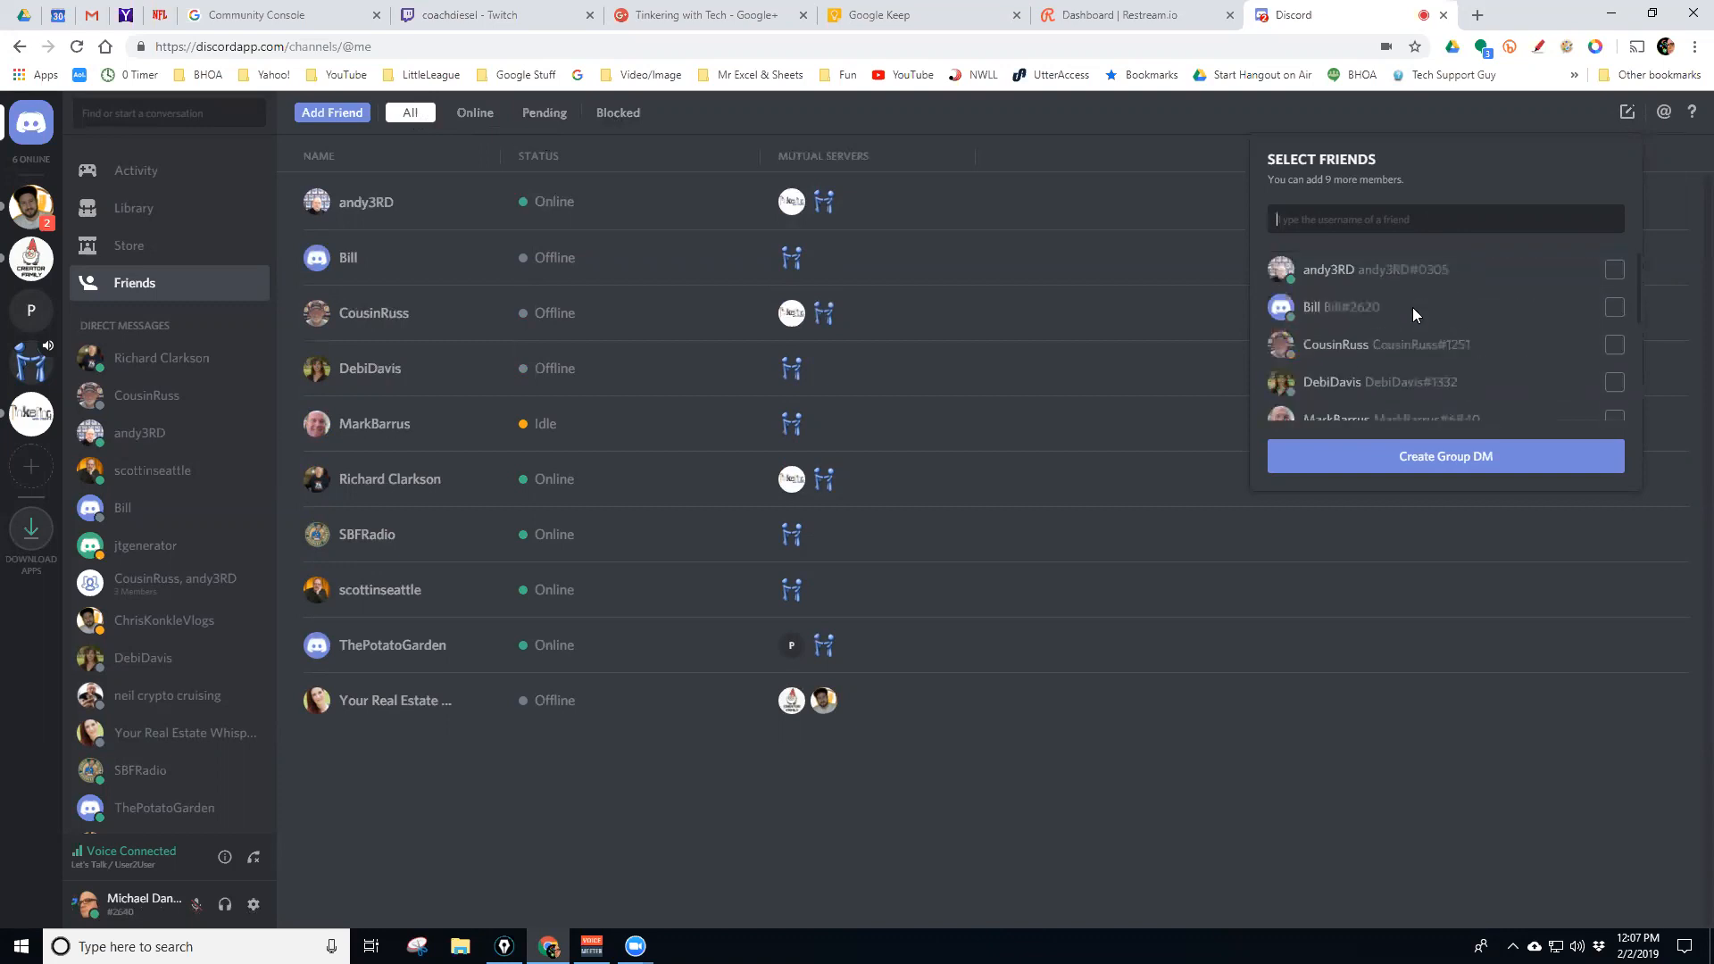
left_click(543, 118)
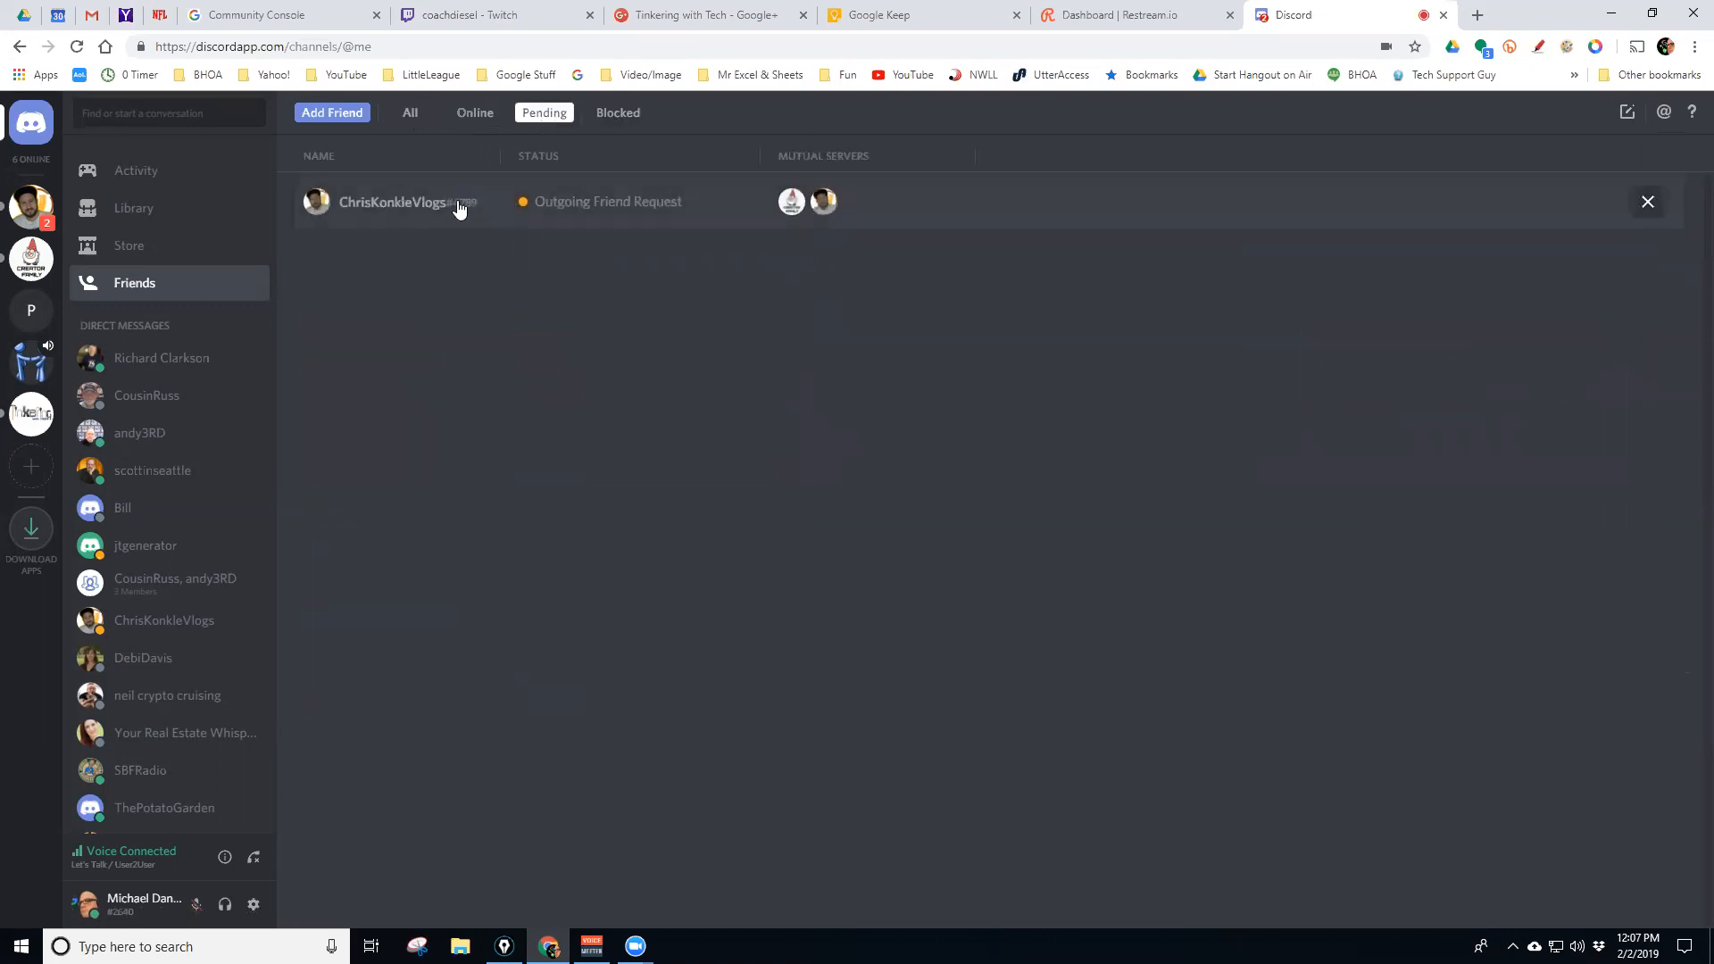
left_click(1626, 116)
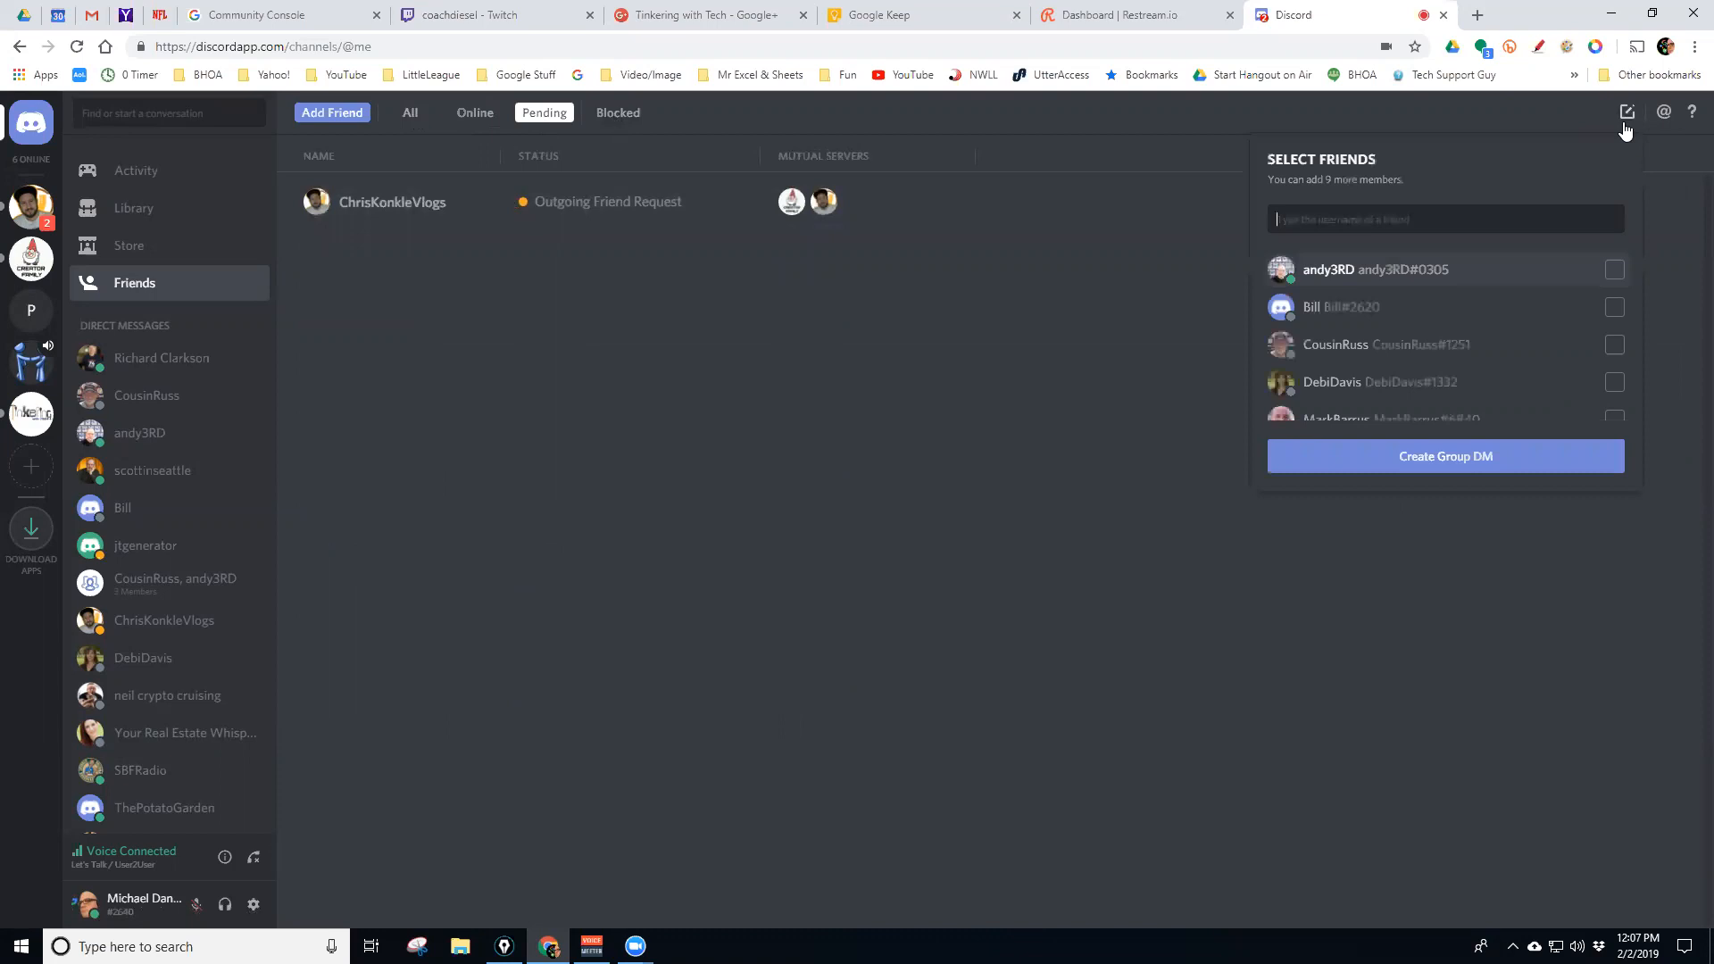
scroll(1403, 312, "down", 3)
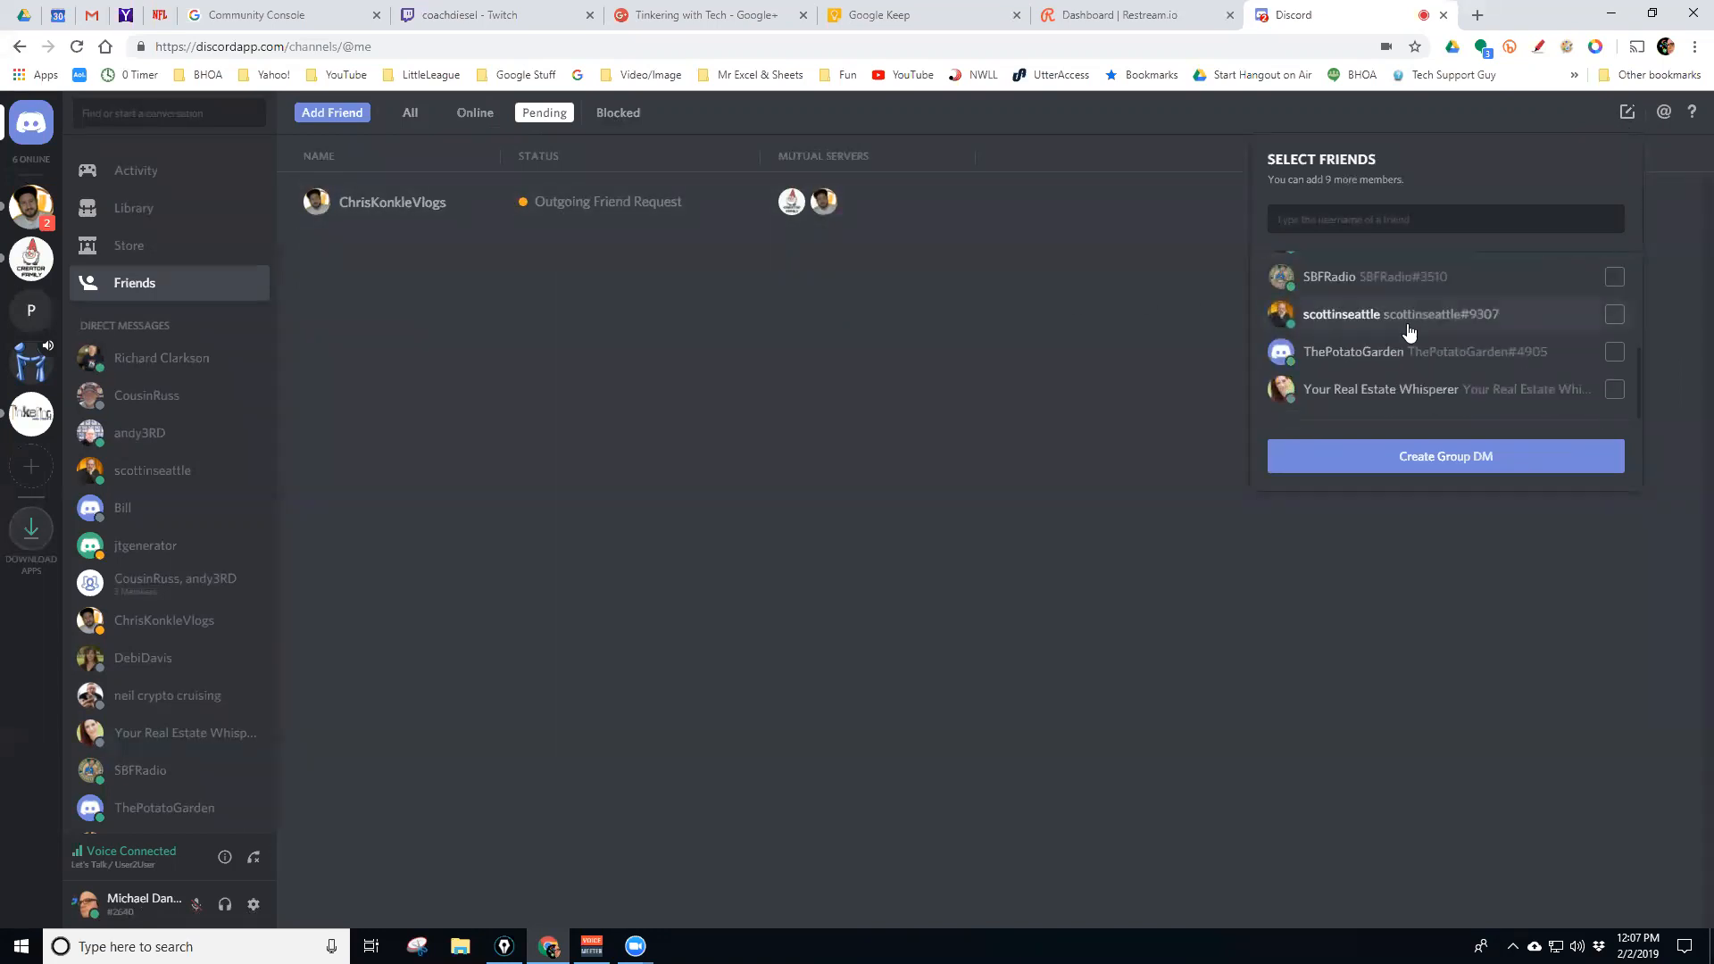
scroll(1377, 328, "up", 3)
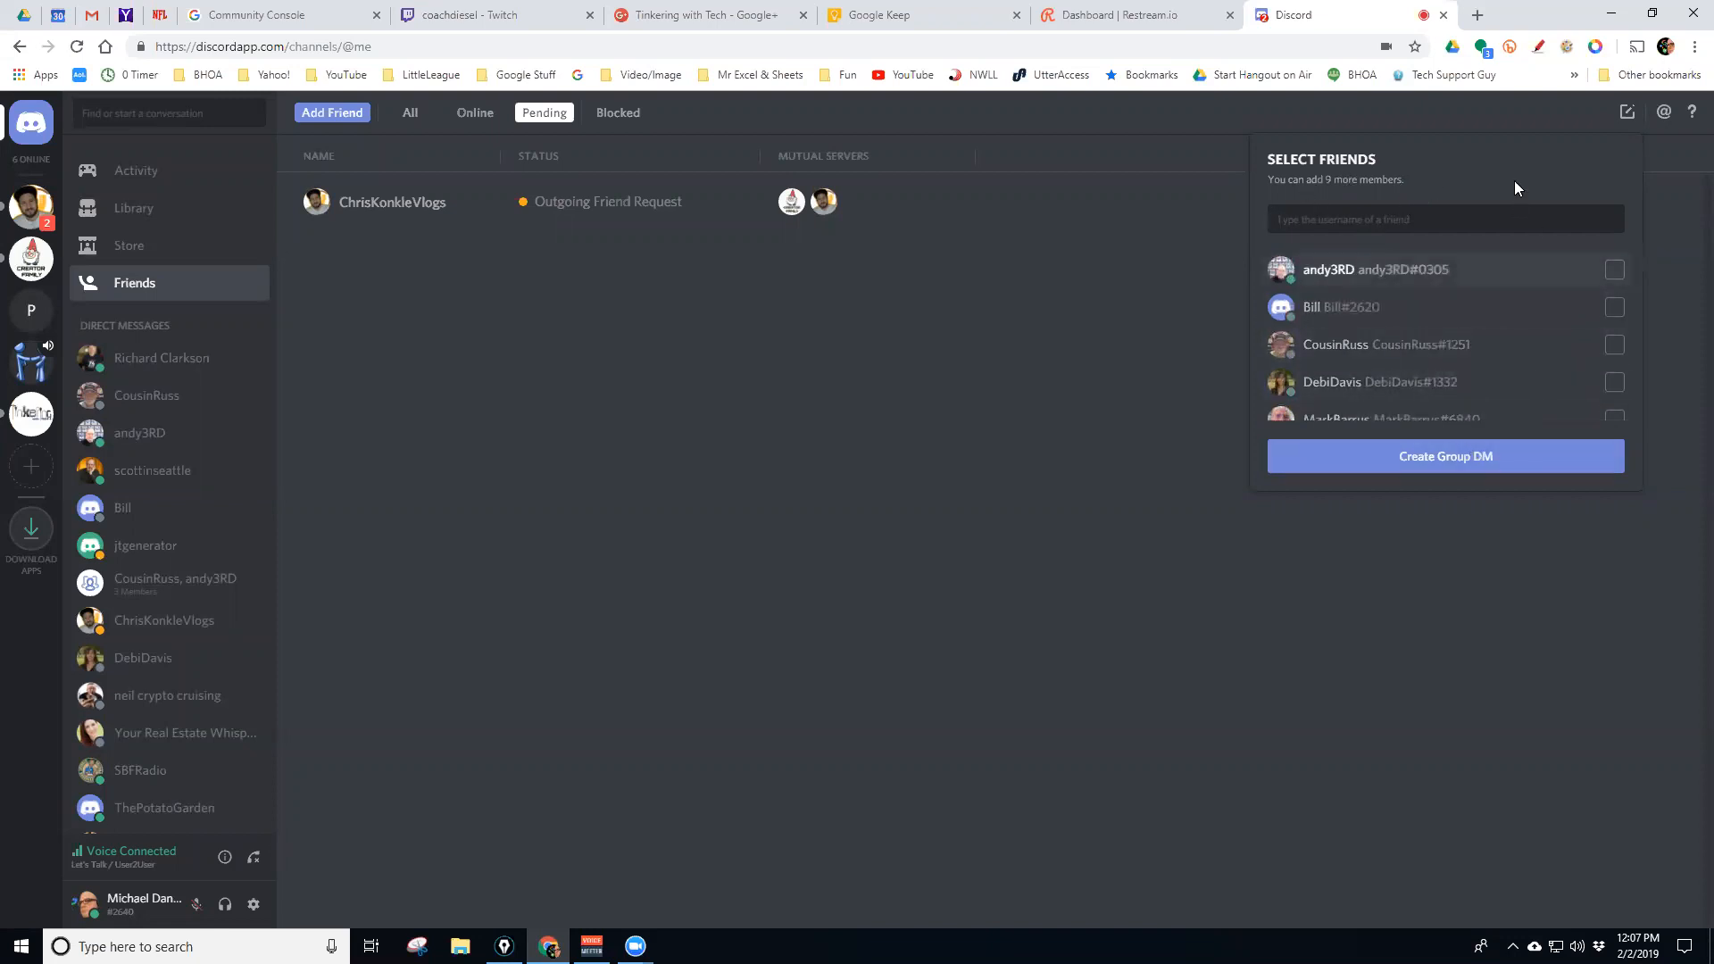
left_click(1481, 117)
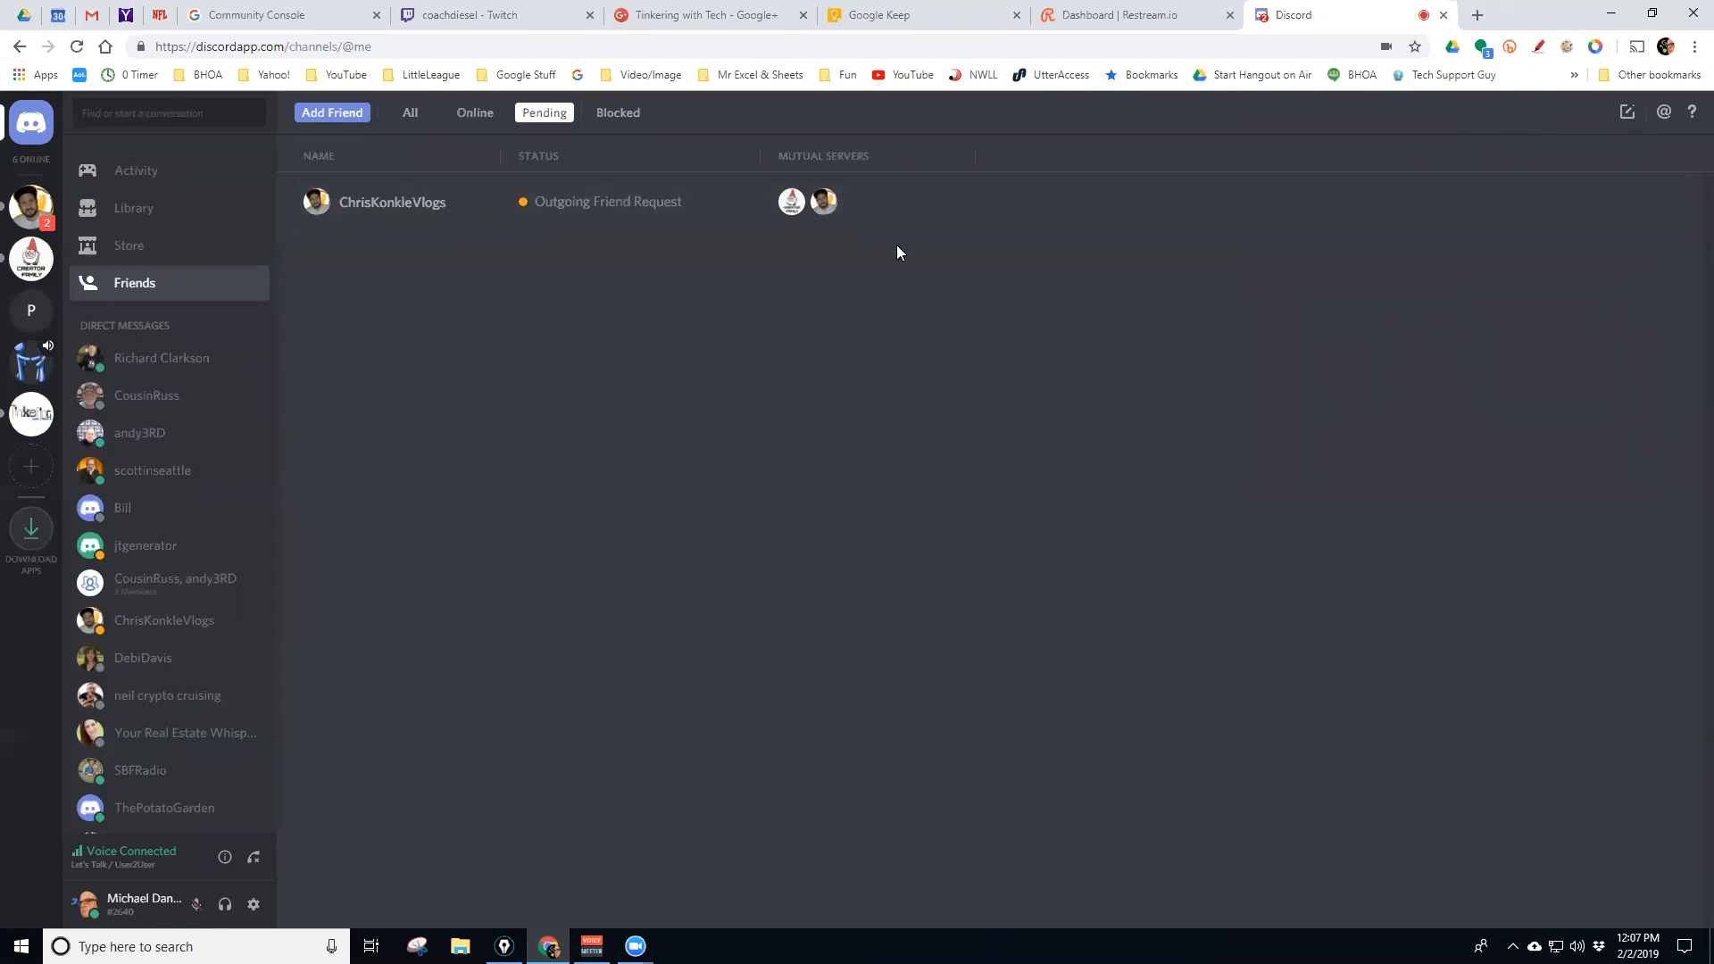
left_click(410, 113)
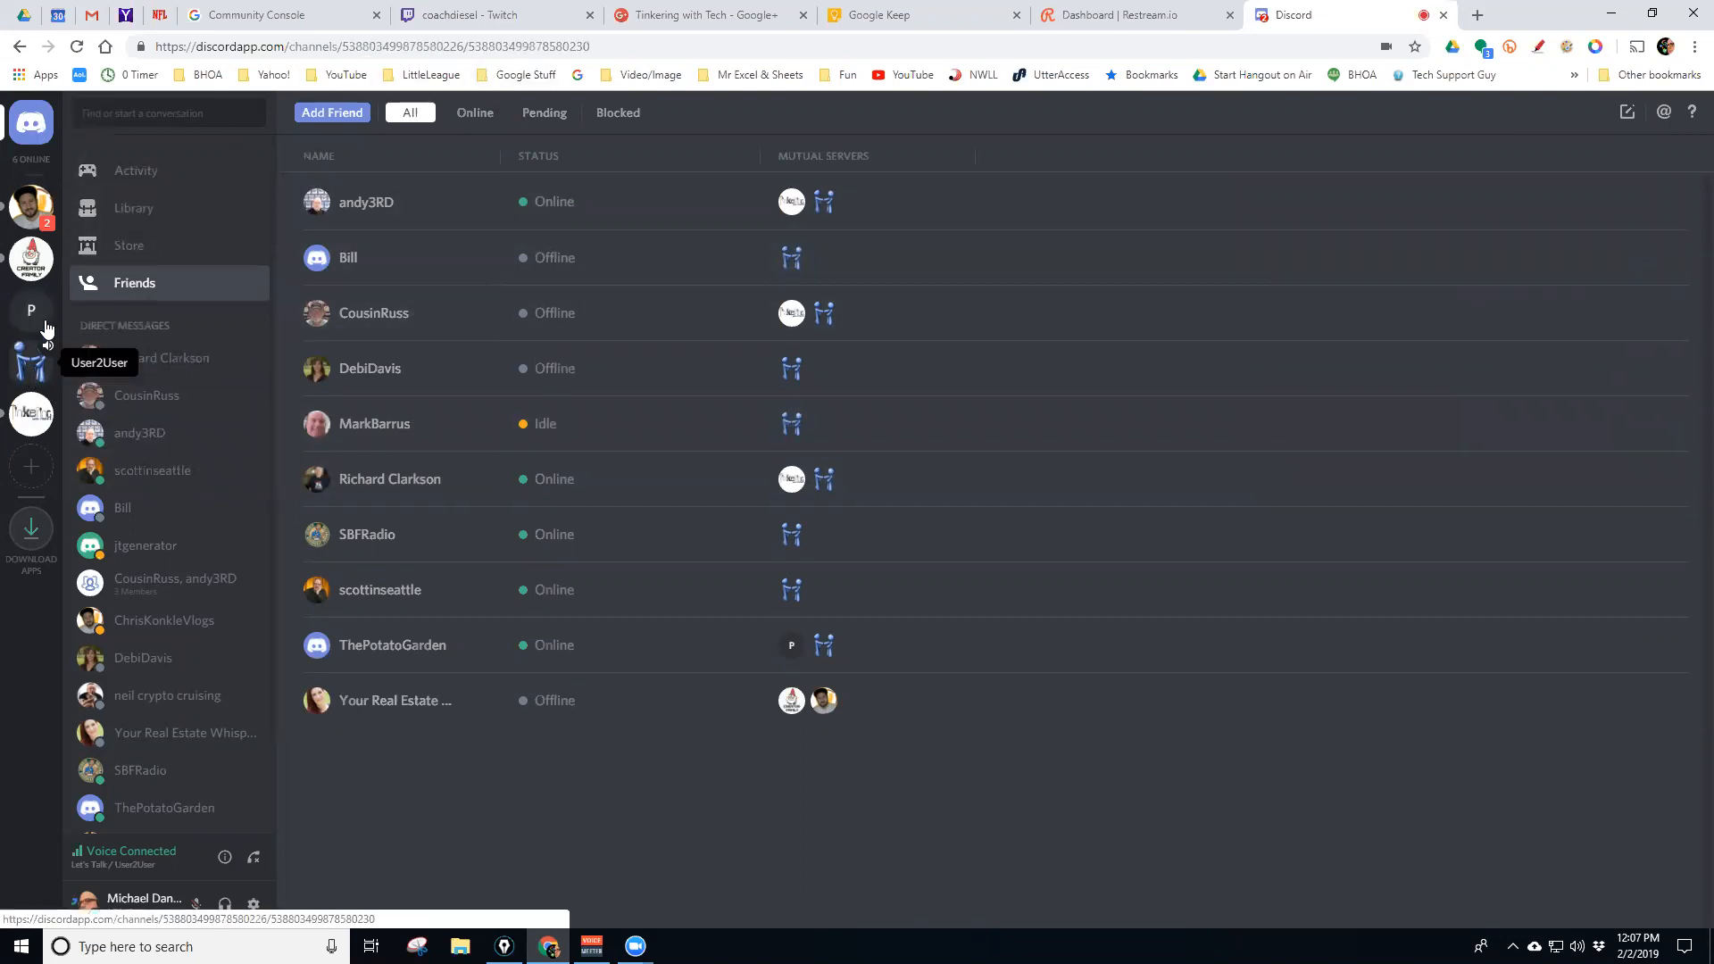
Switch to the User2User server and peek at its options menu
left_click(24, 362)
left_click(210, 123)
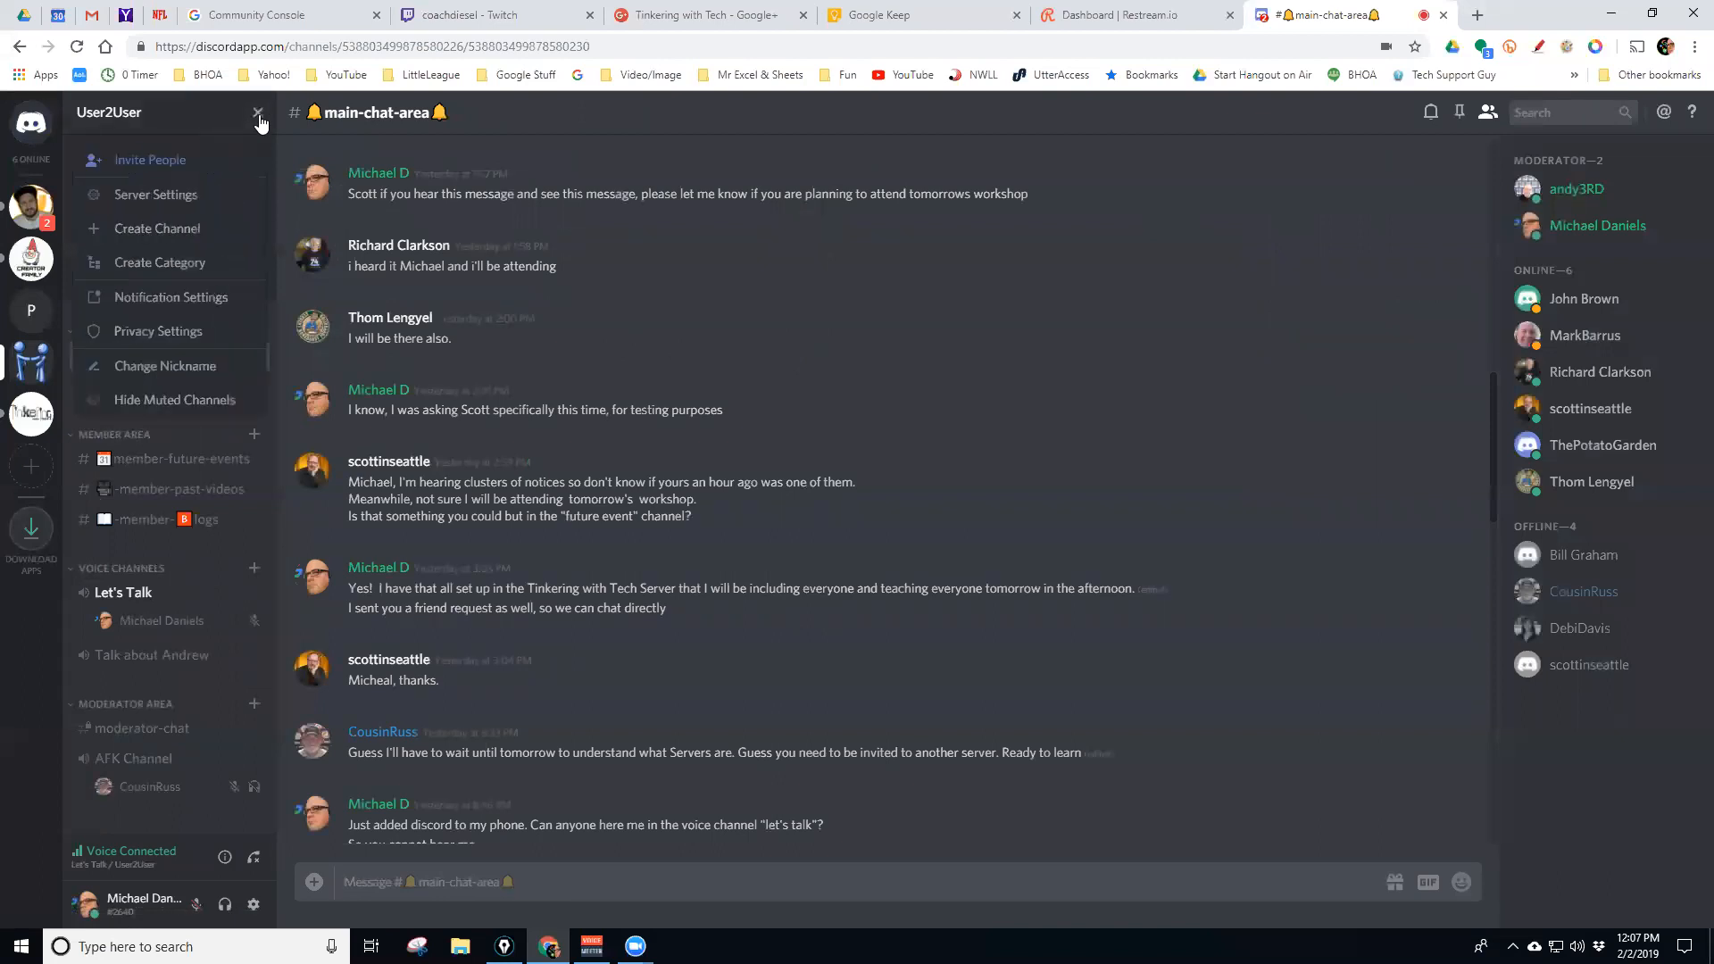
left_click(258, 115)
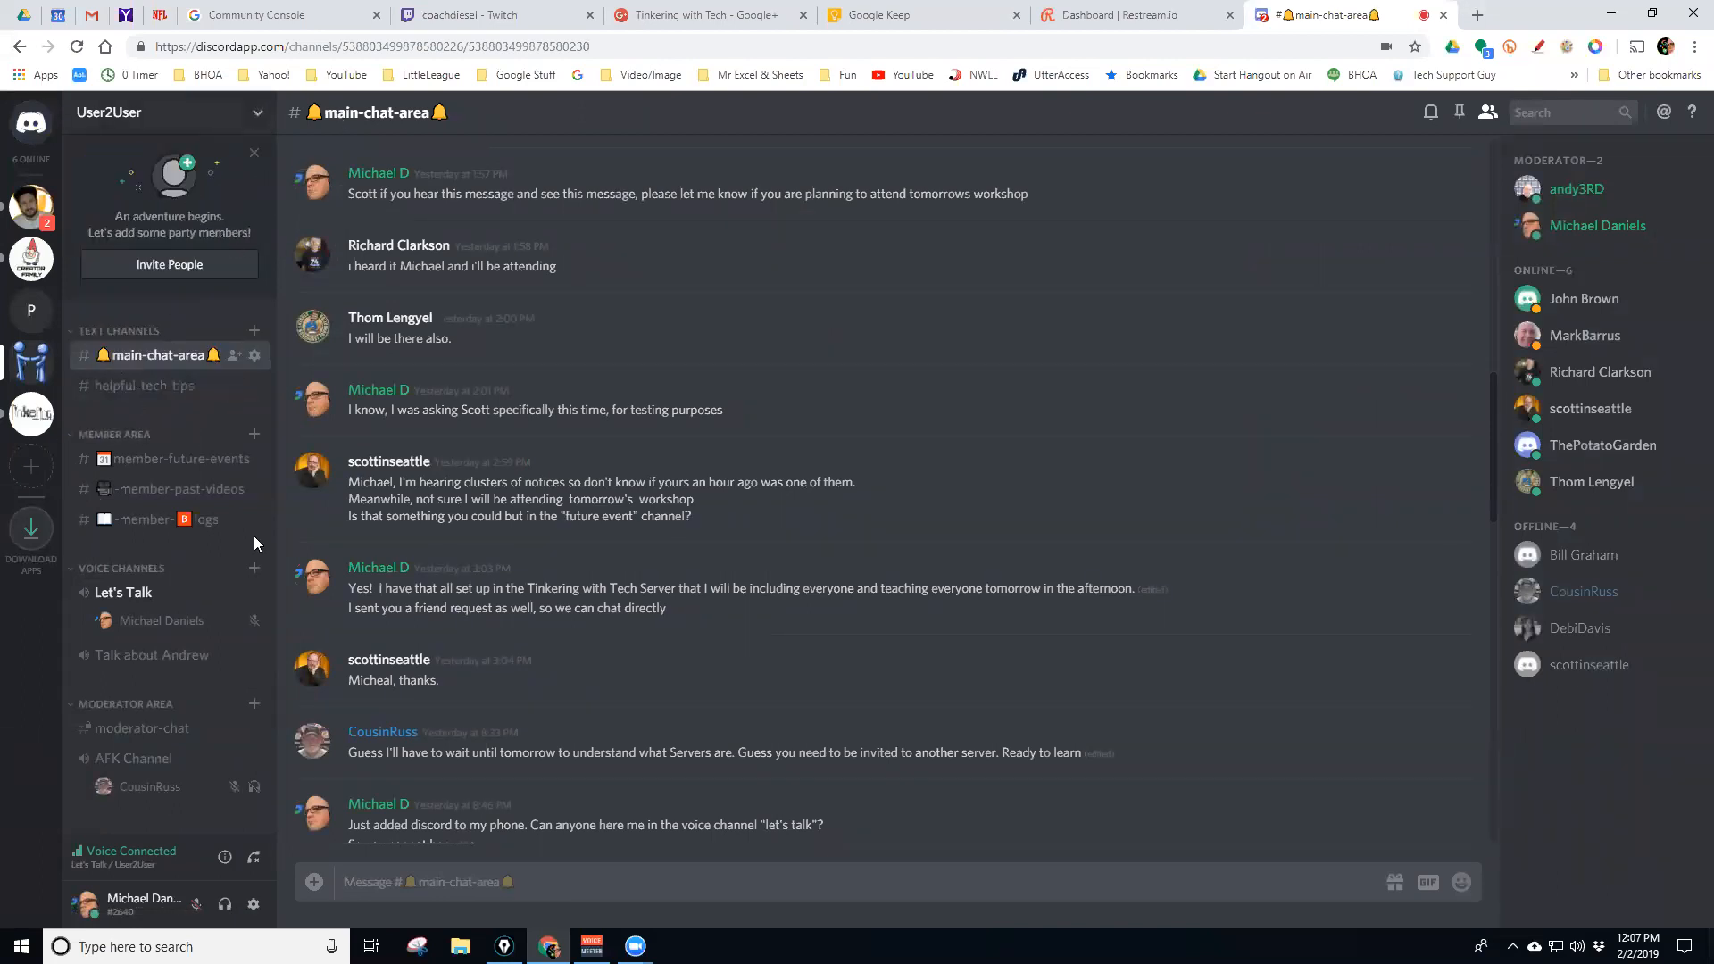
Collapse and re-expand the Text Channels, Member Area, Voice Channels and Moderator Area categories
left_click(74, 332)
left_click(75, 406)
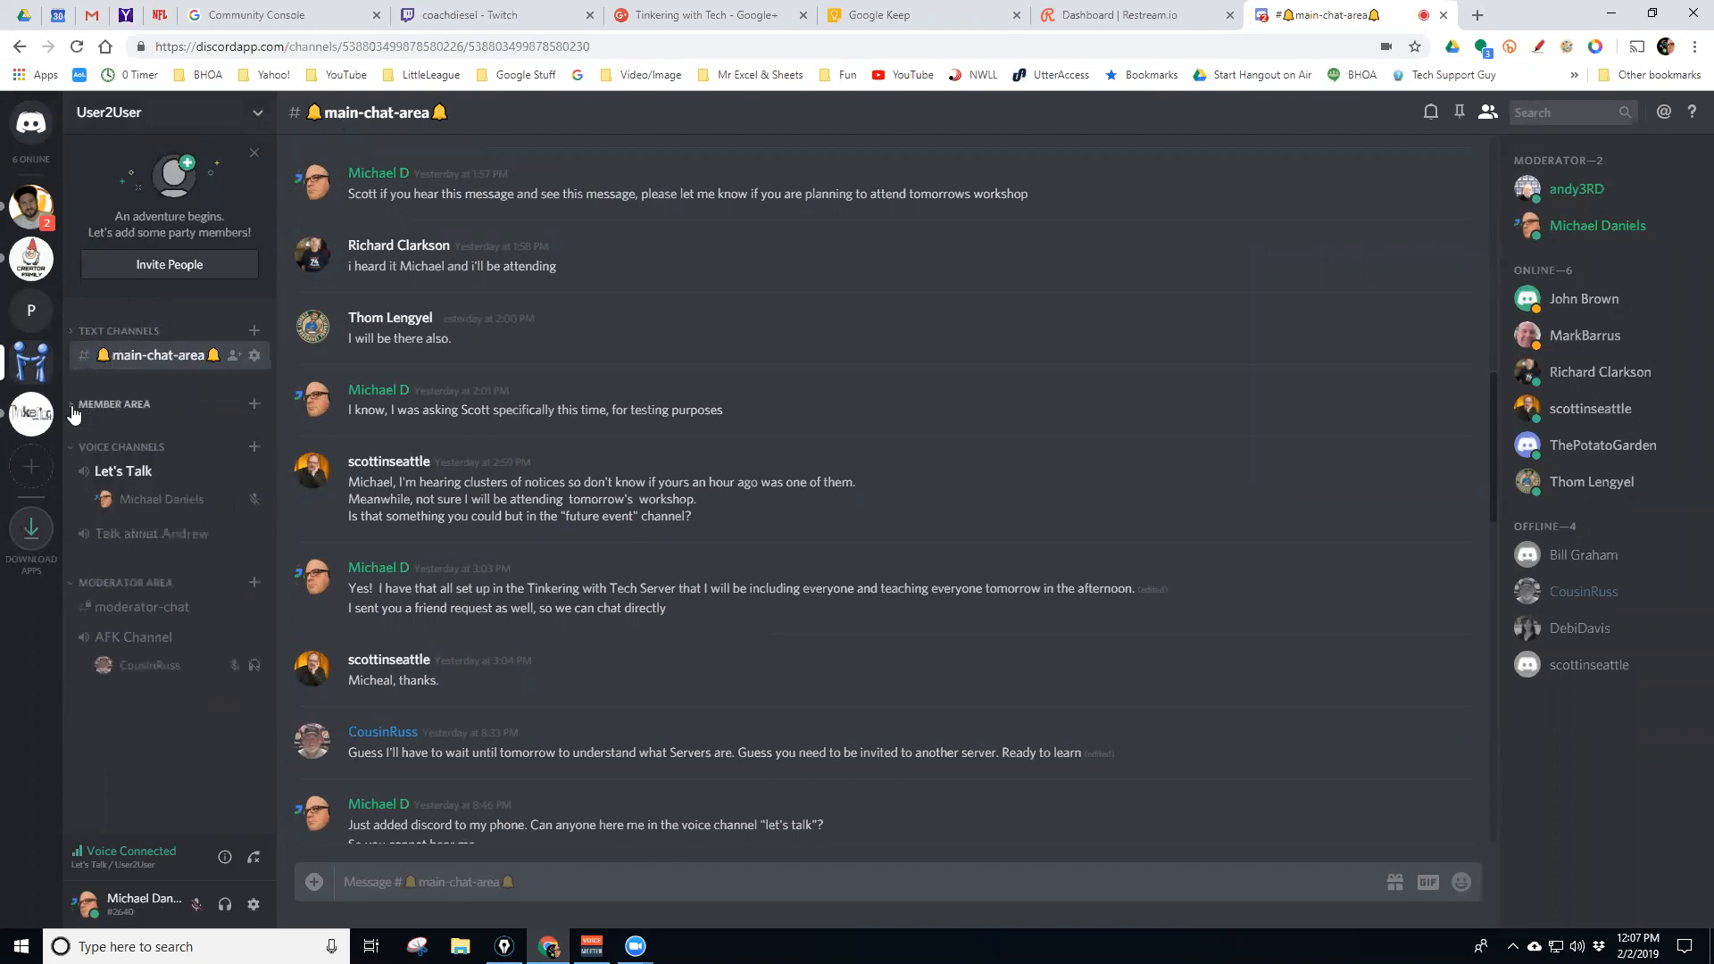
left_click(71, 449)
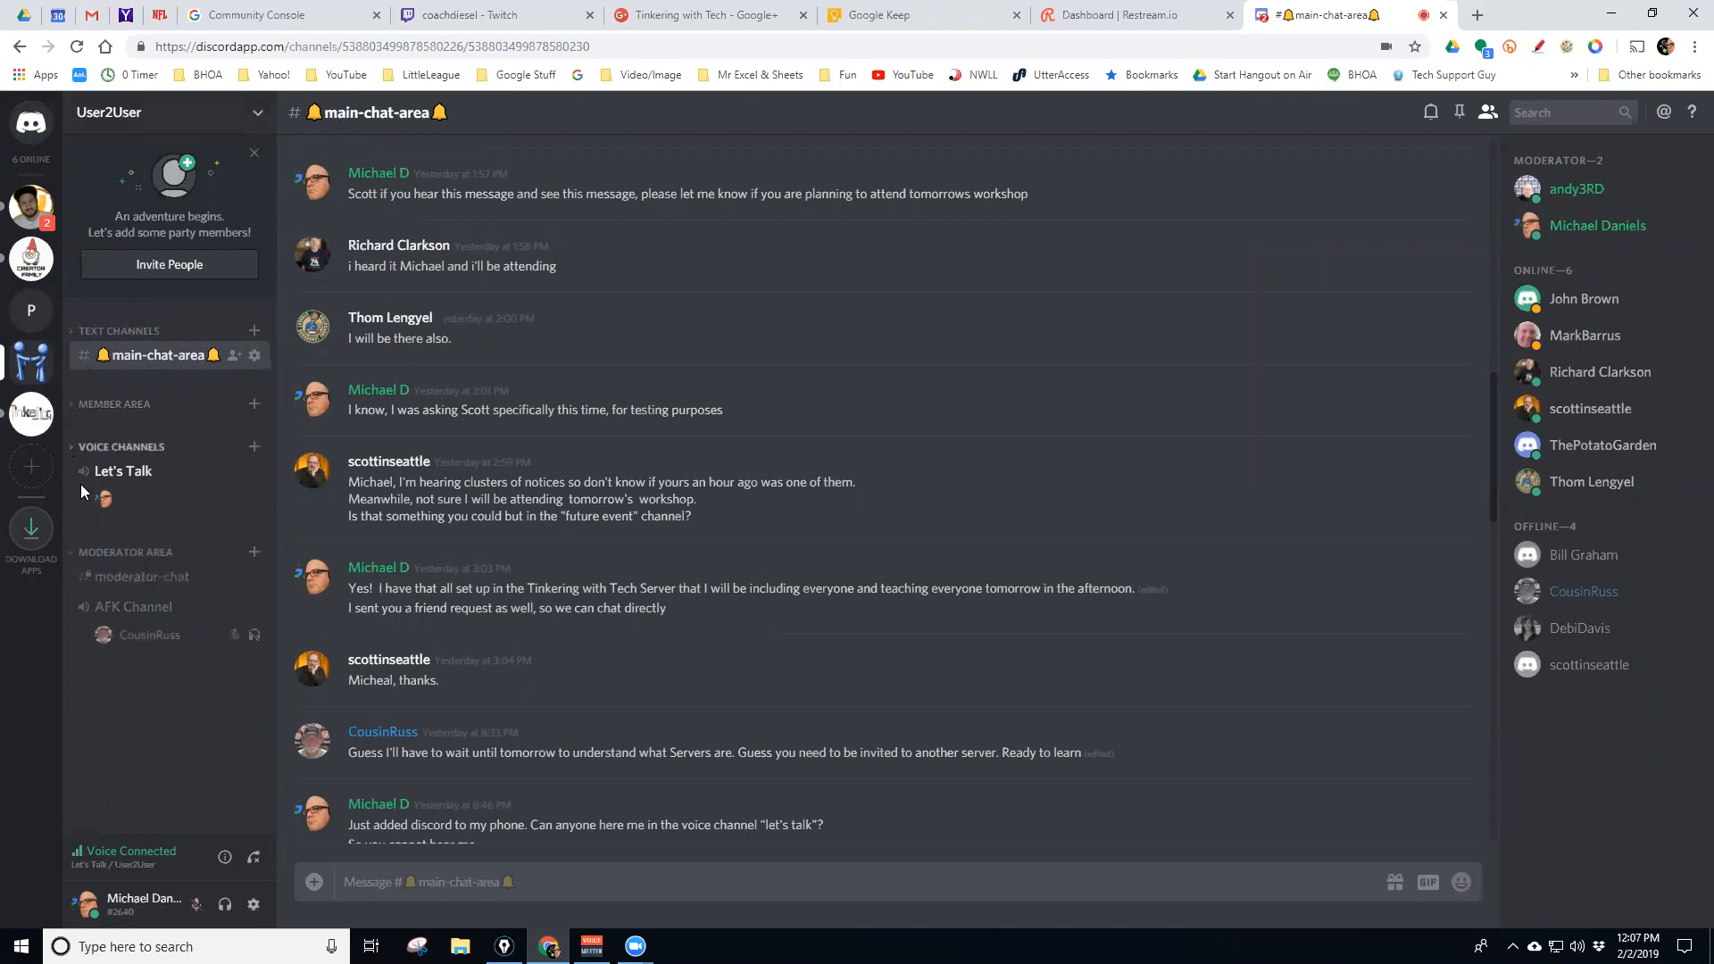
left_click(75, 553)
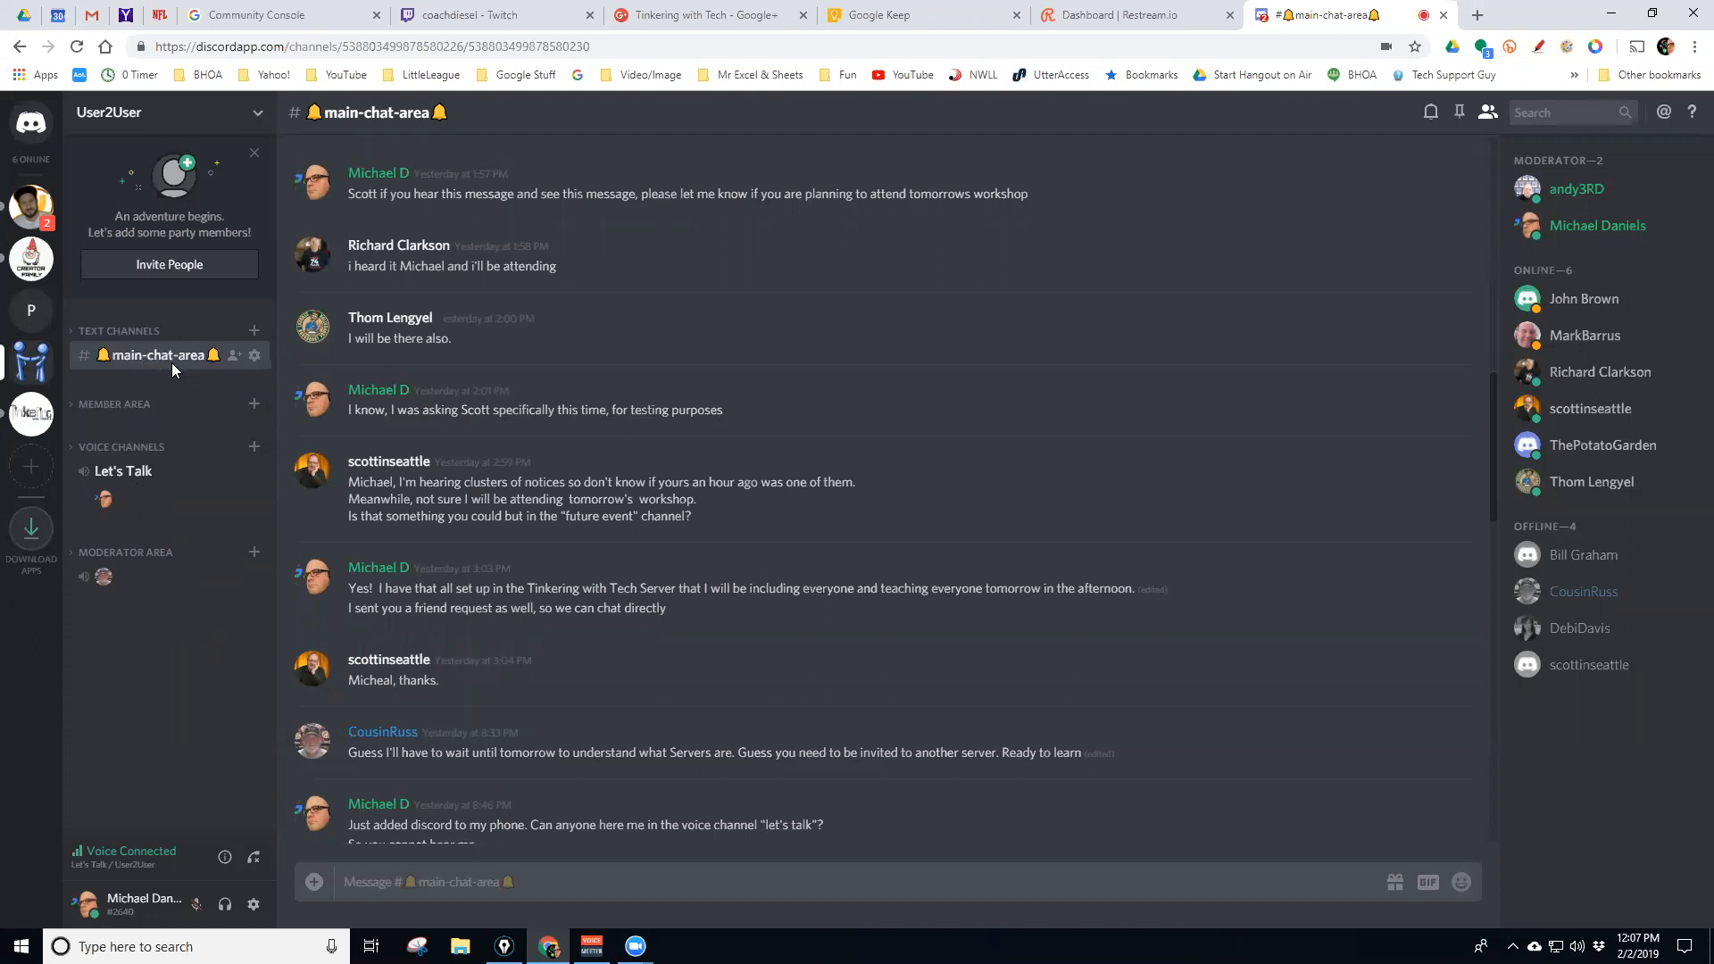
left_click(119, 331)
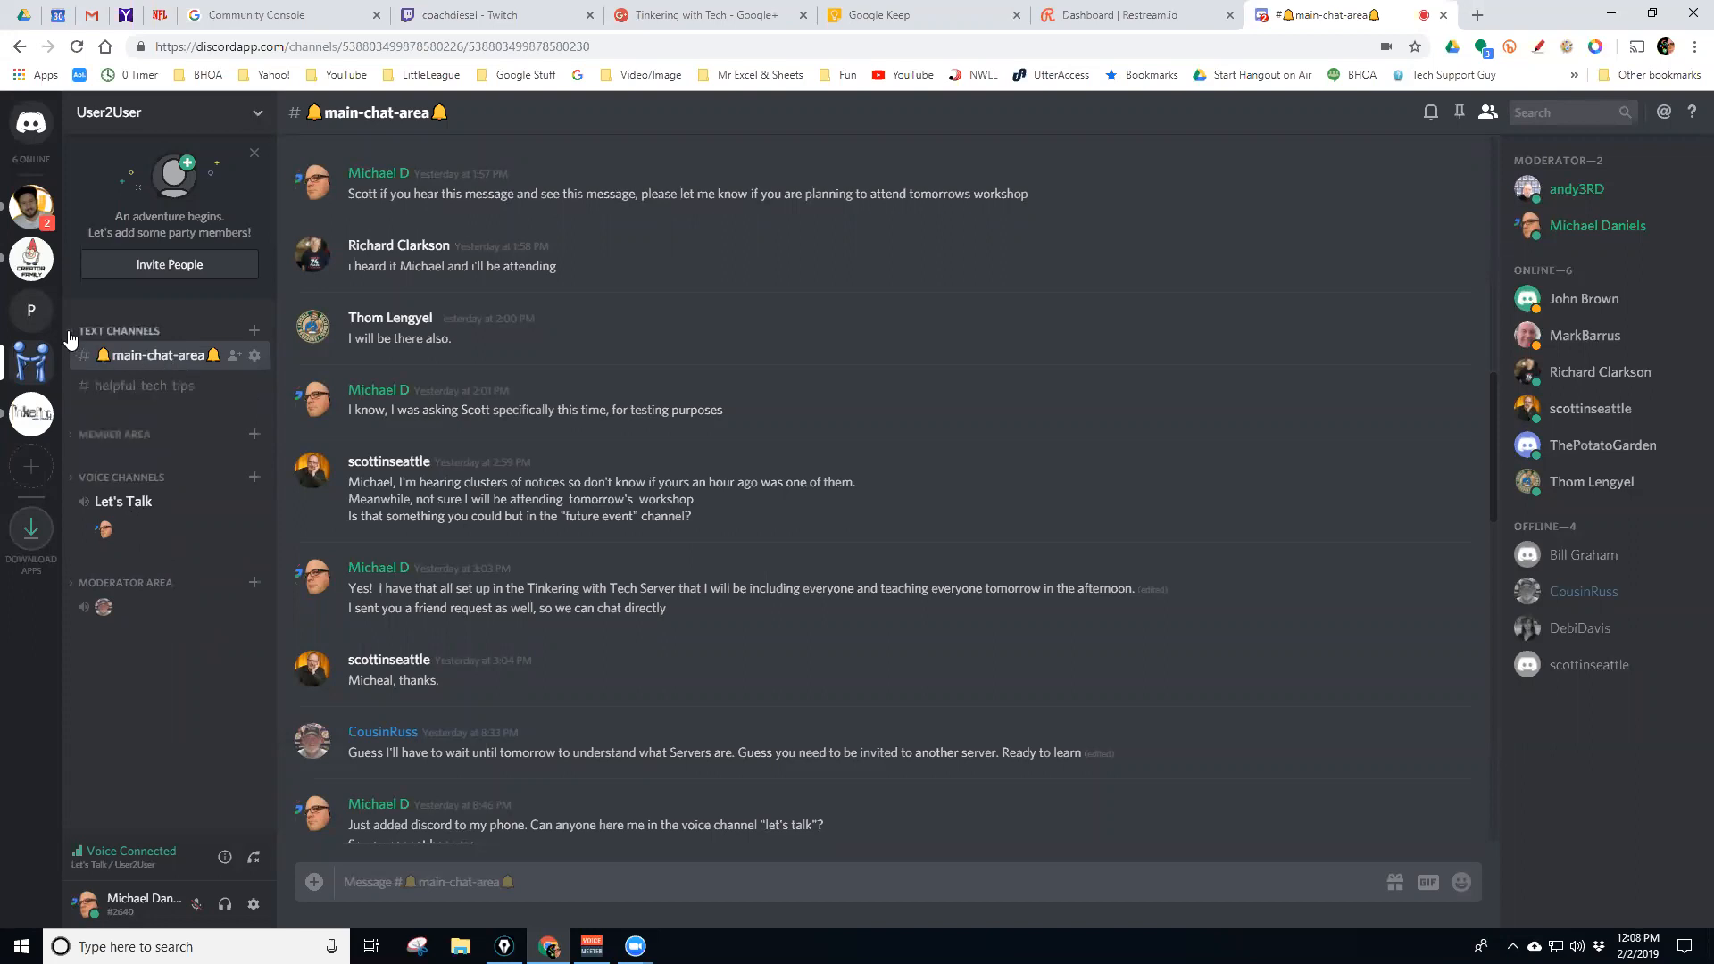
left_click(125, 433)
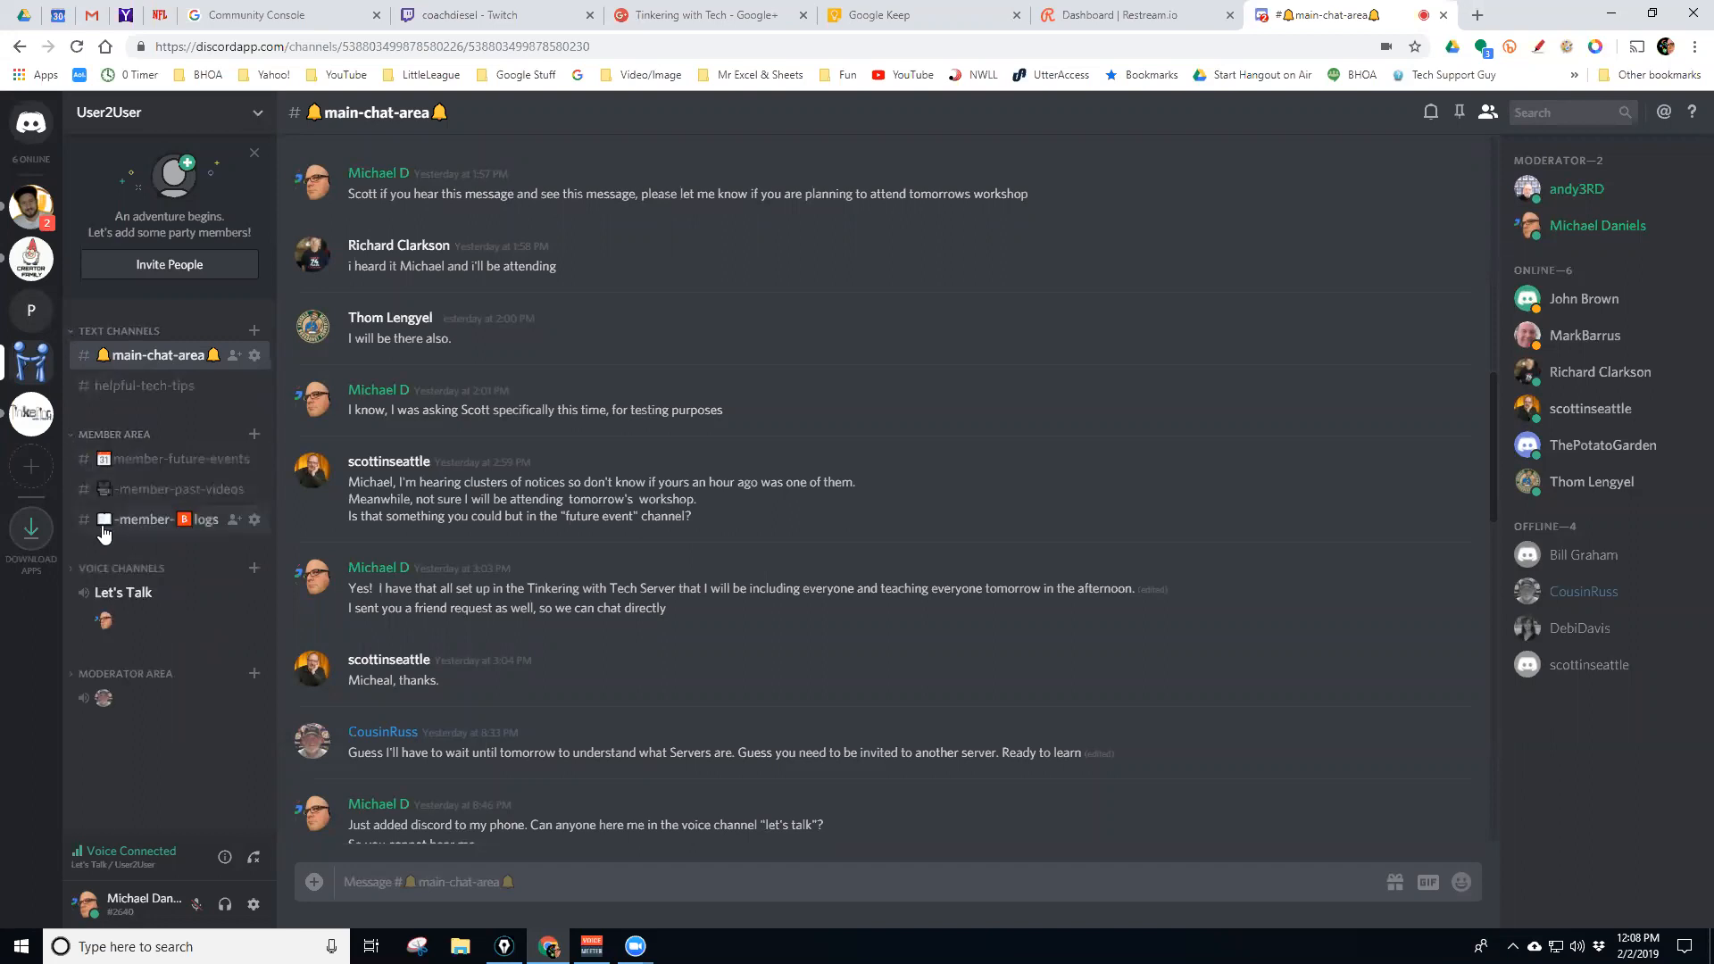
left_click(71, 569)
left_click(80, 705)
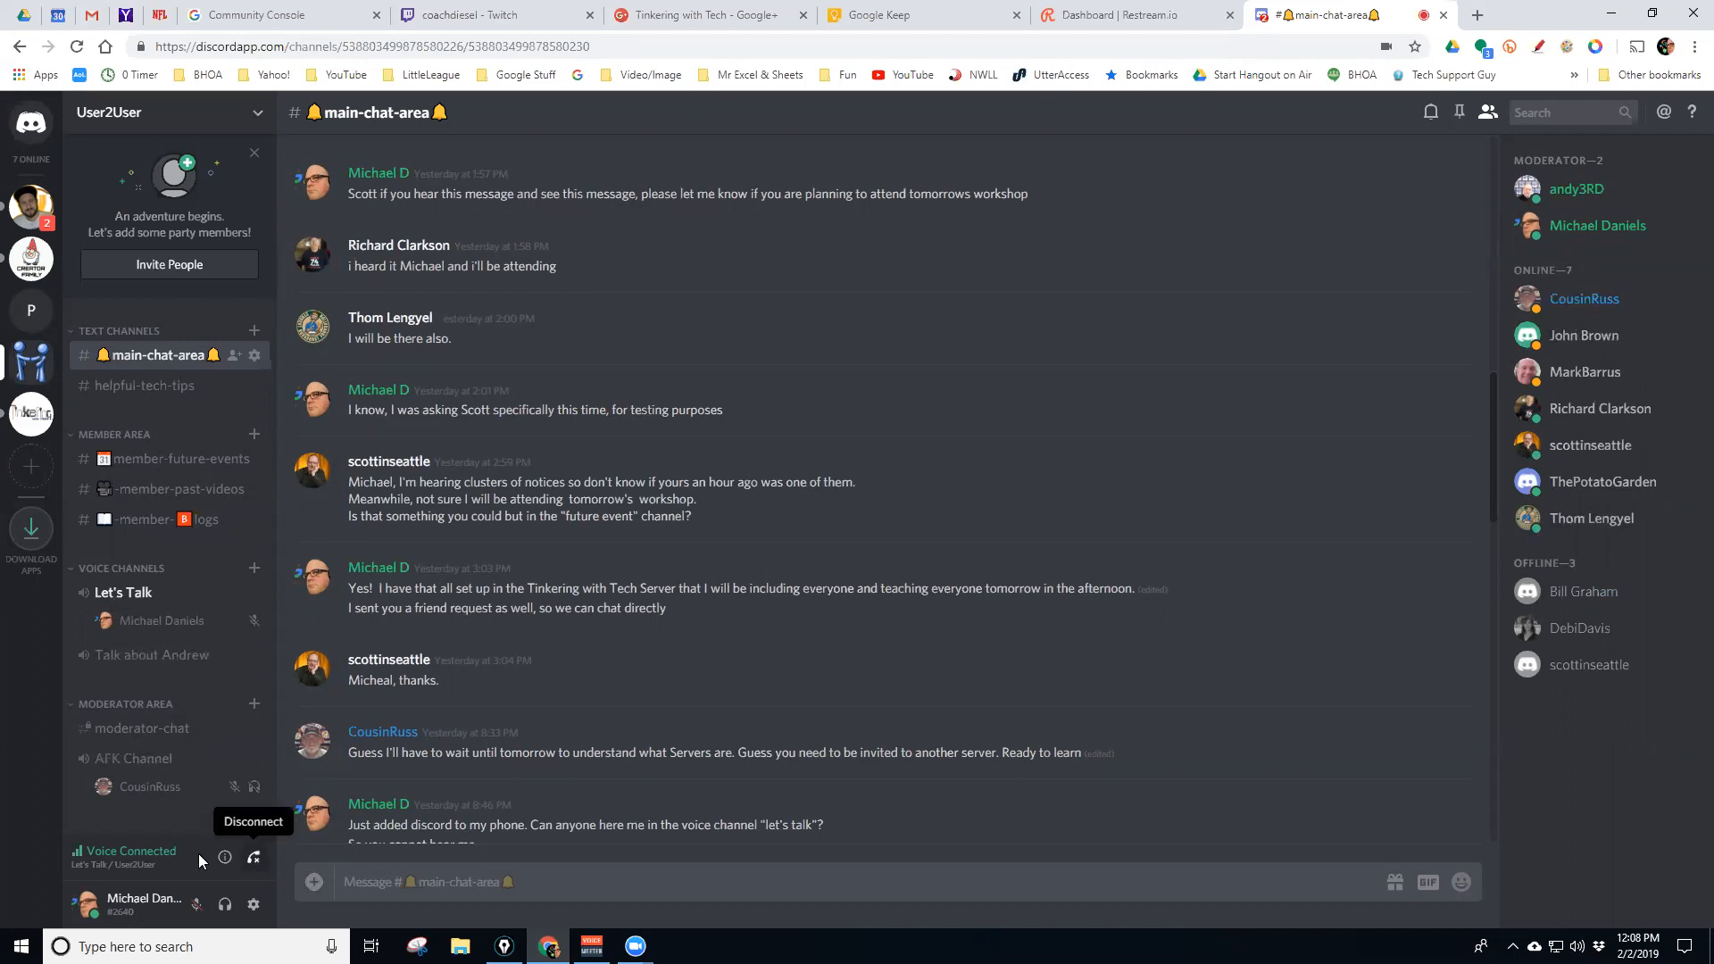
Disconnect from Let's Talk, visit PotatoGarden, then return to User2User
left_click(255, 864)
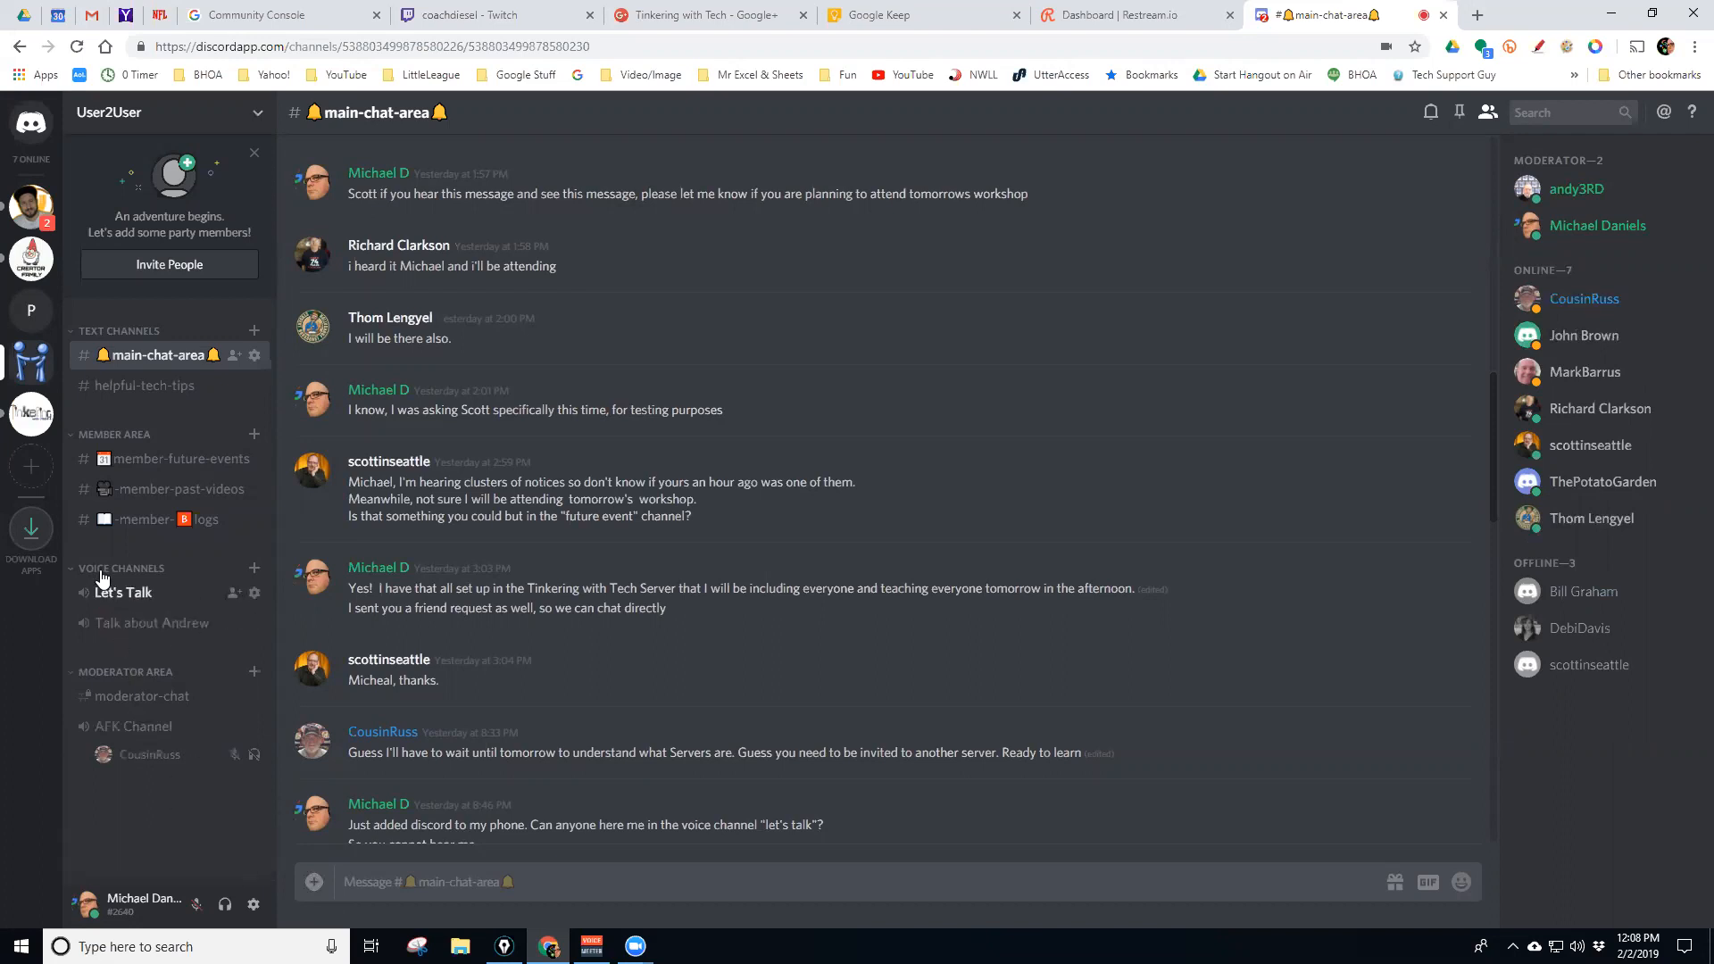
left_click(31, 309)
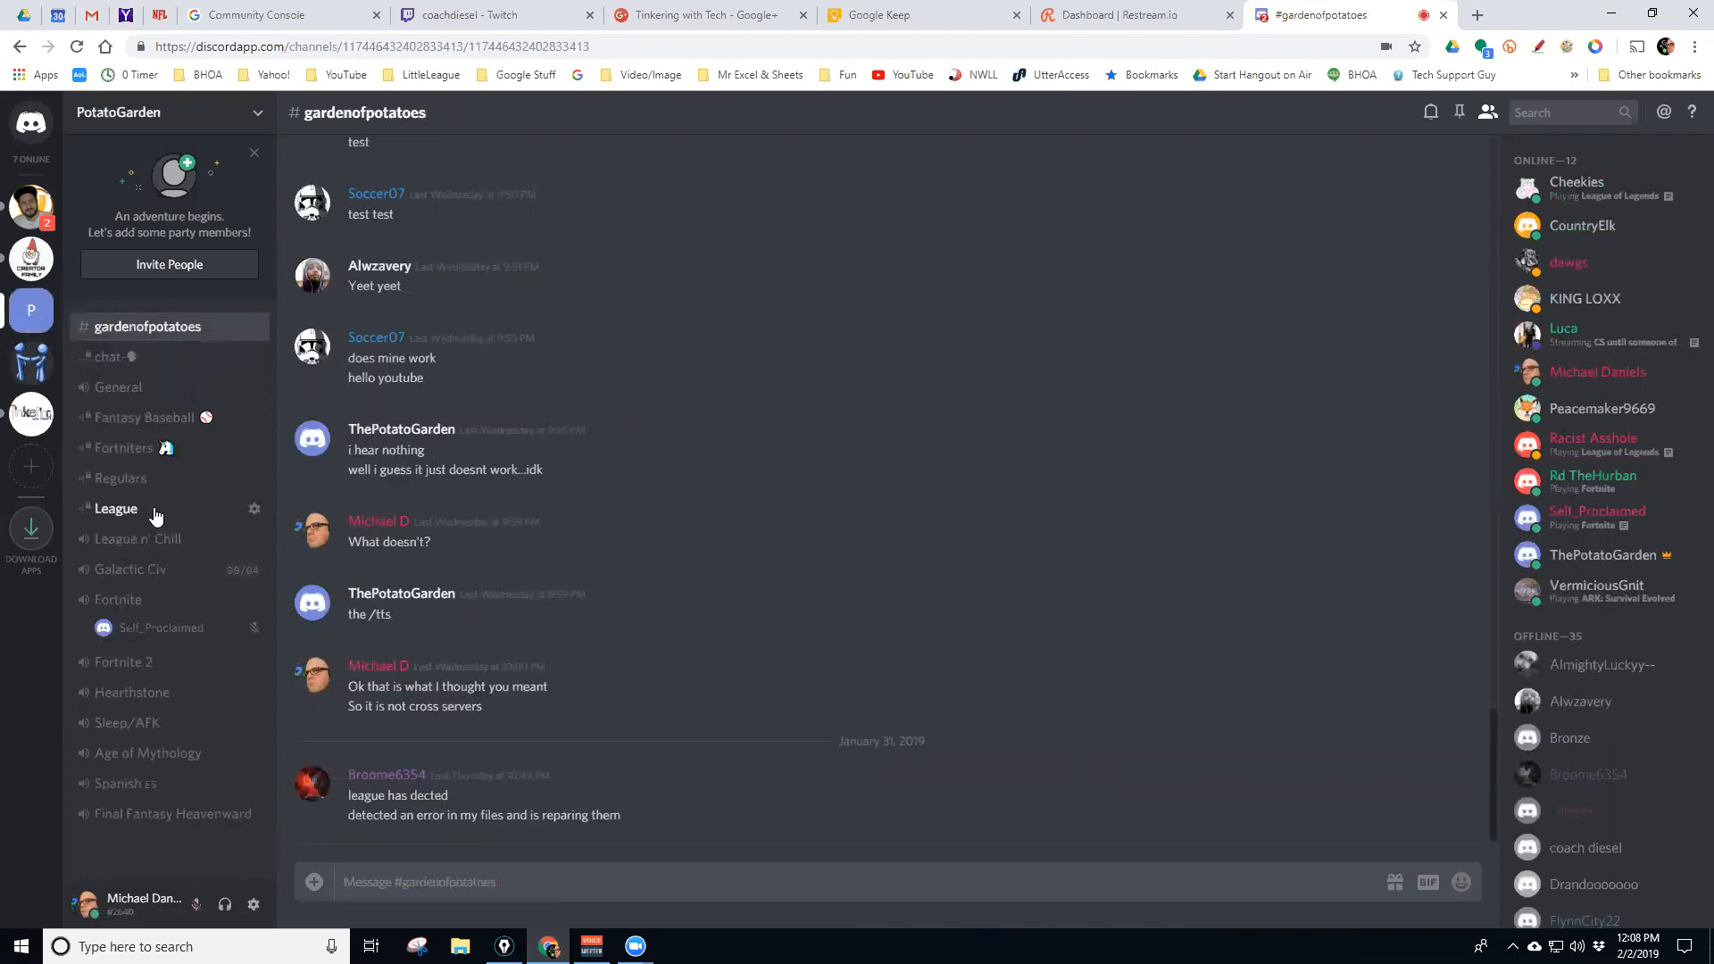
left_click(32, 361)
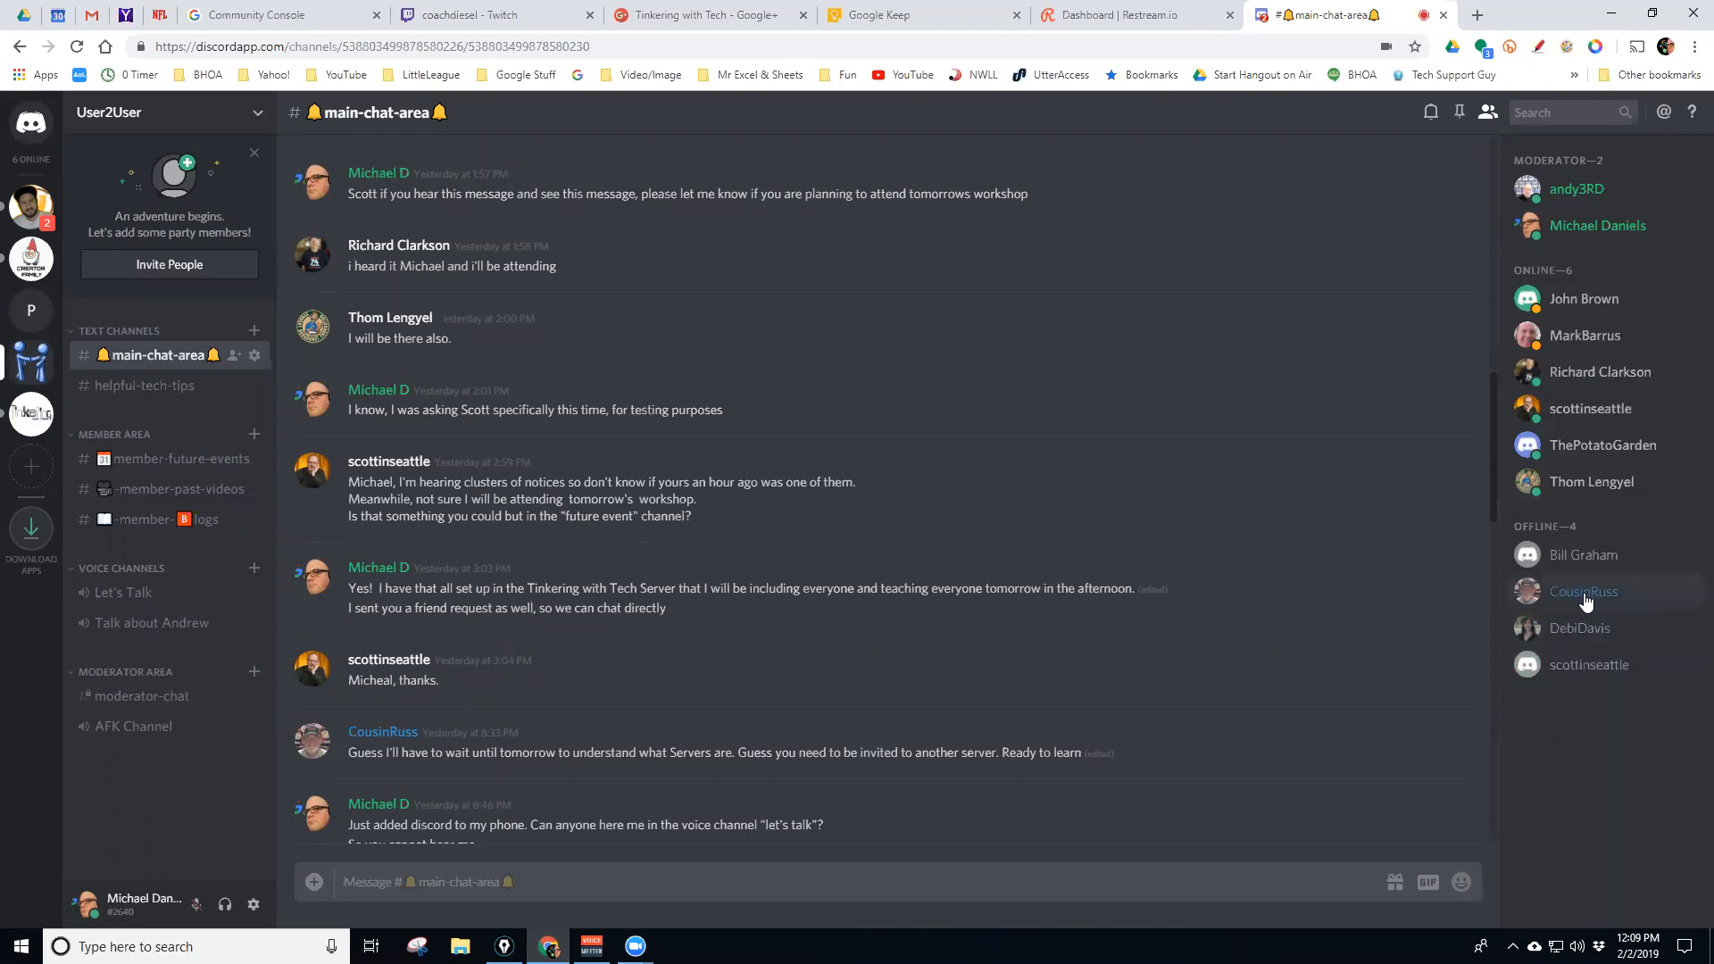
left_click(1576, 600)
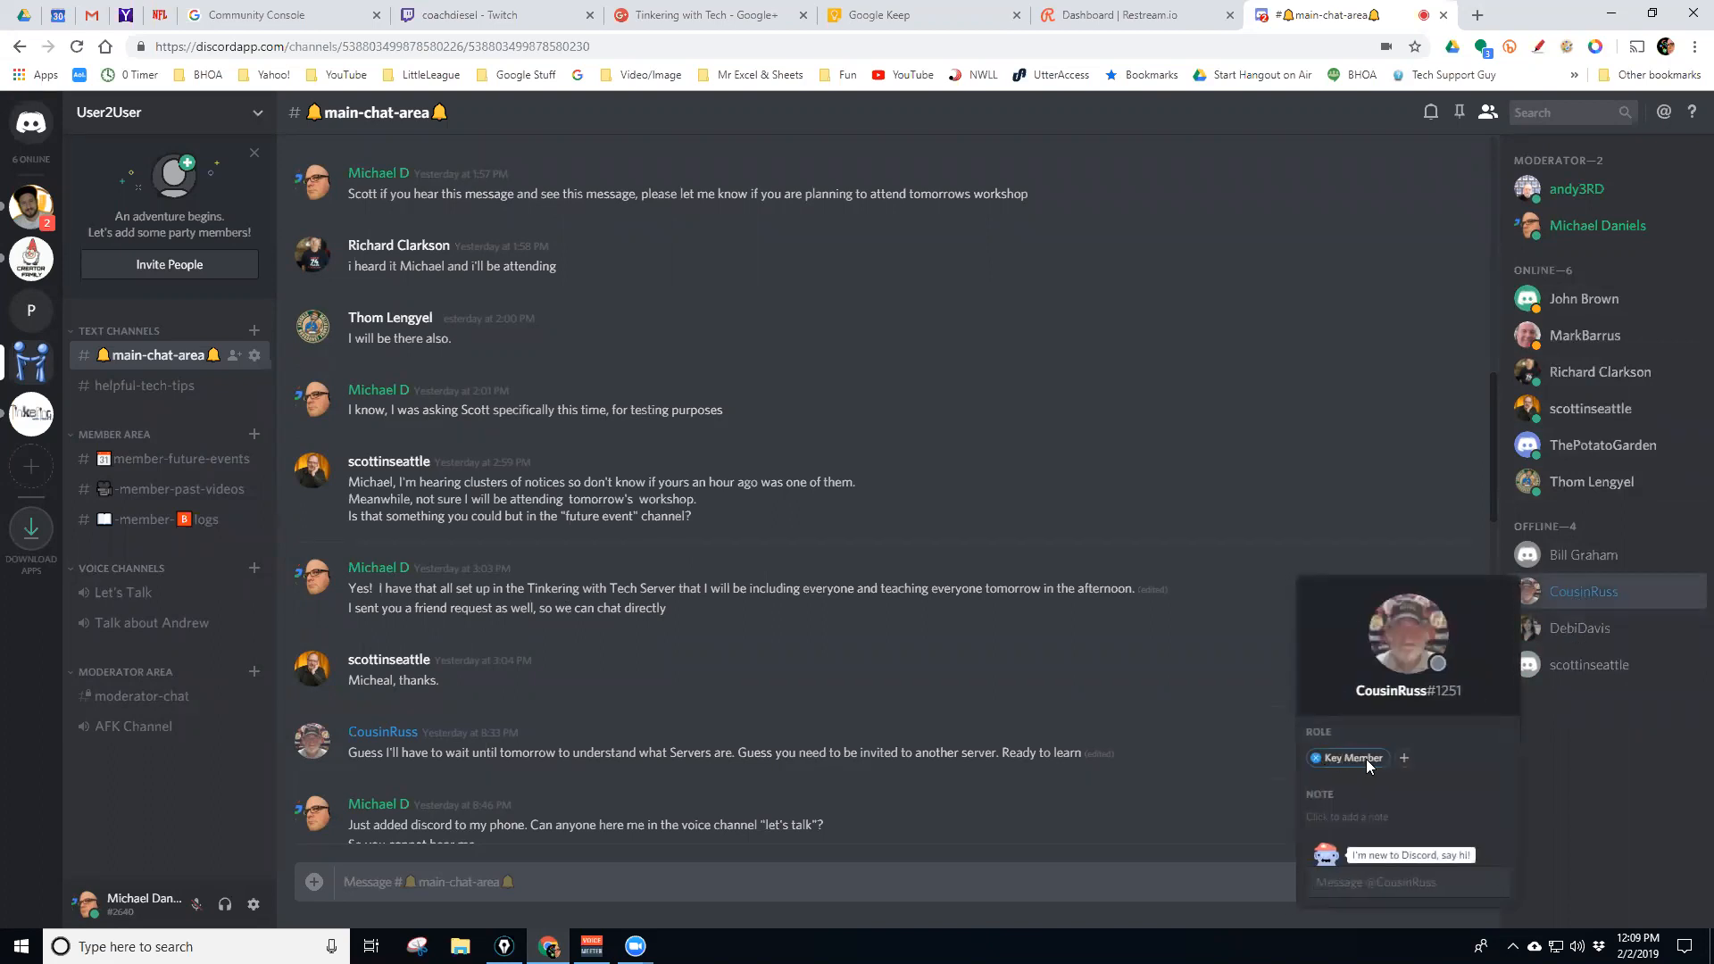
left_click(1578, 230)
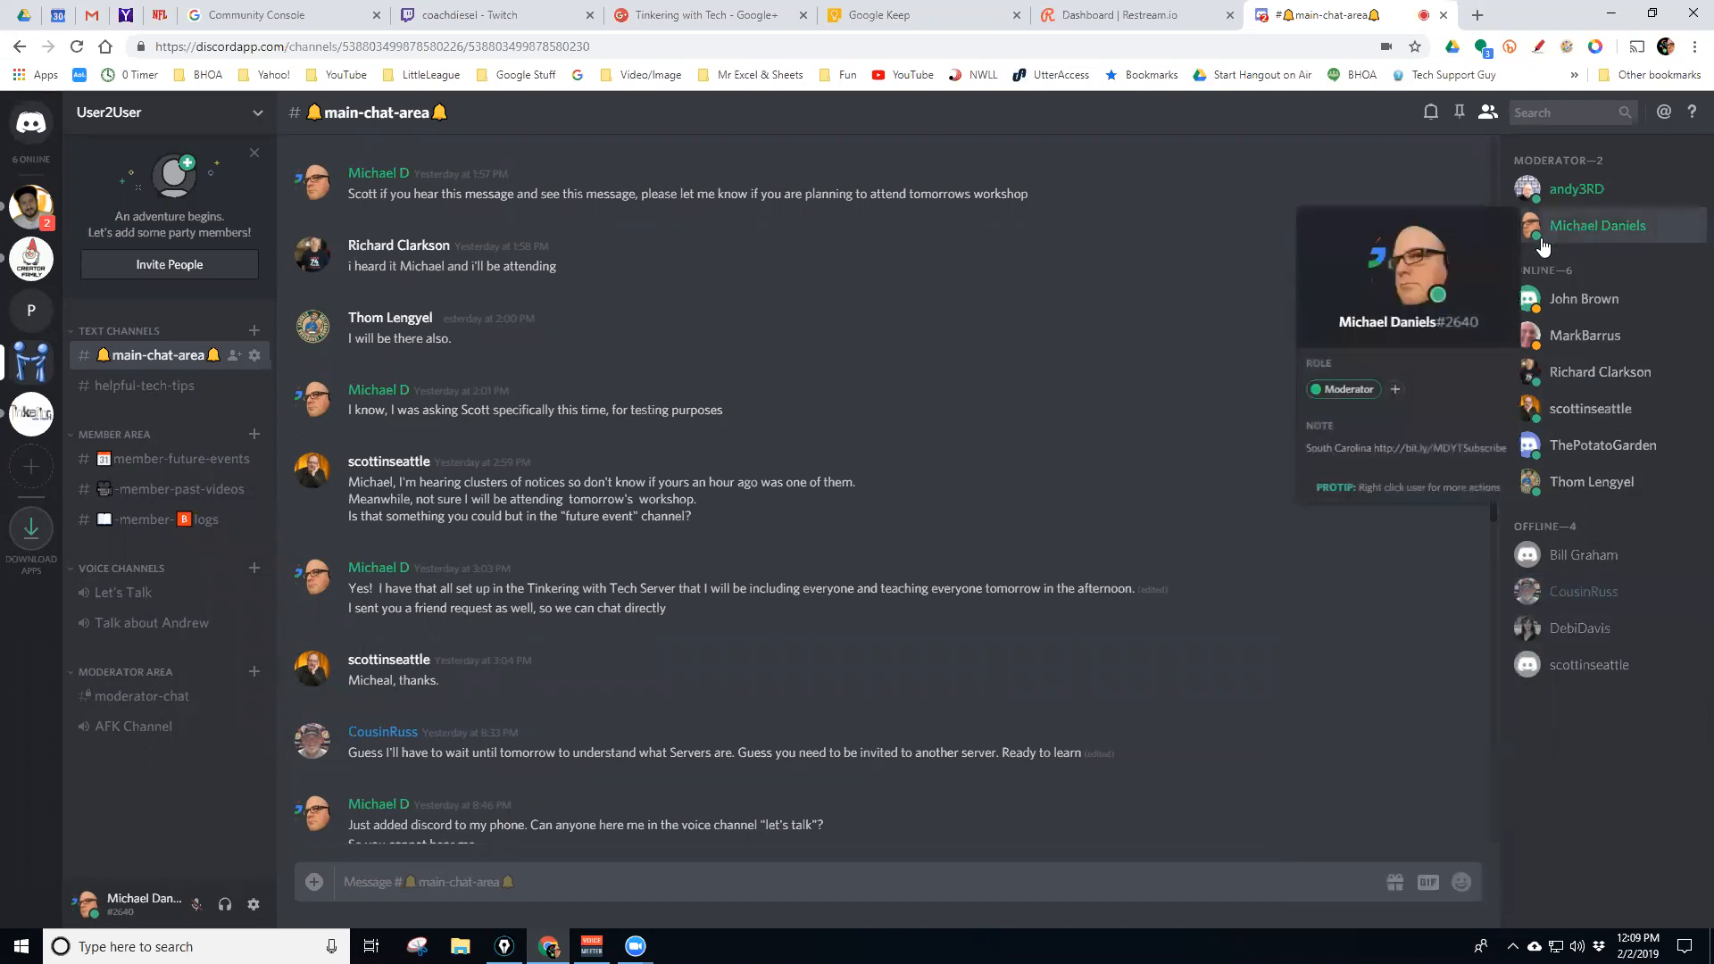
left_click(1583, 301)
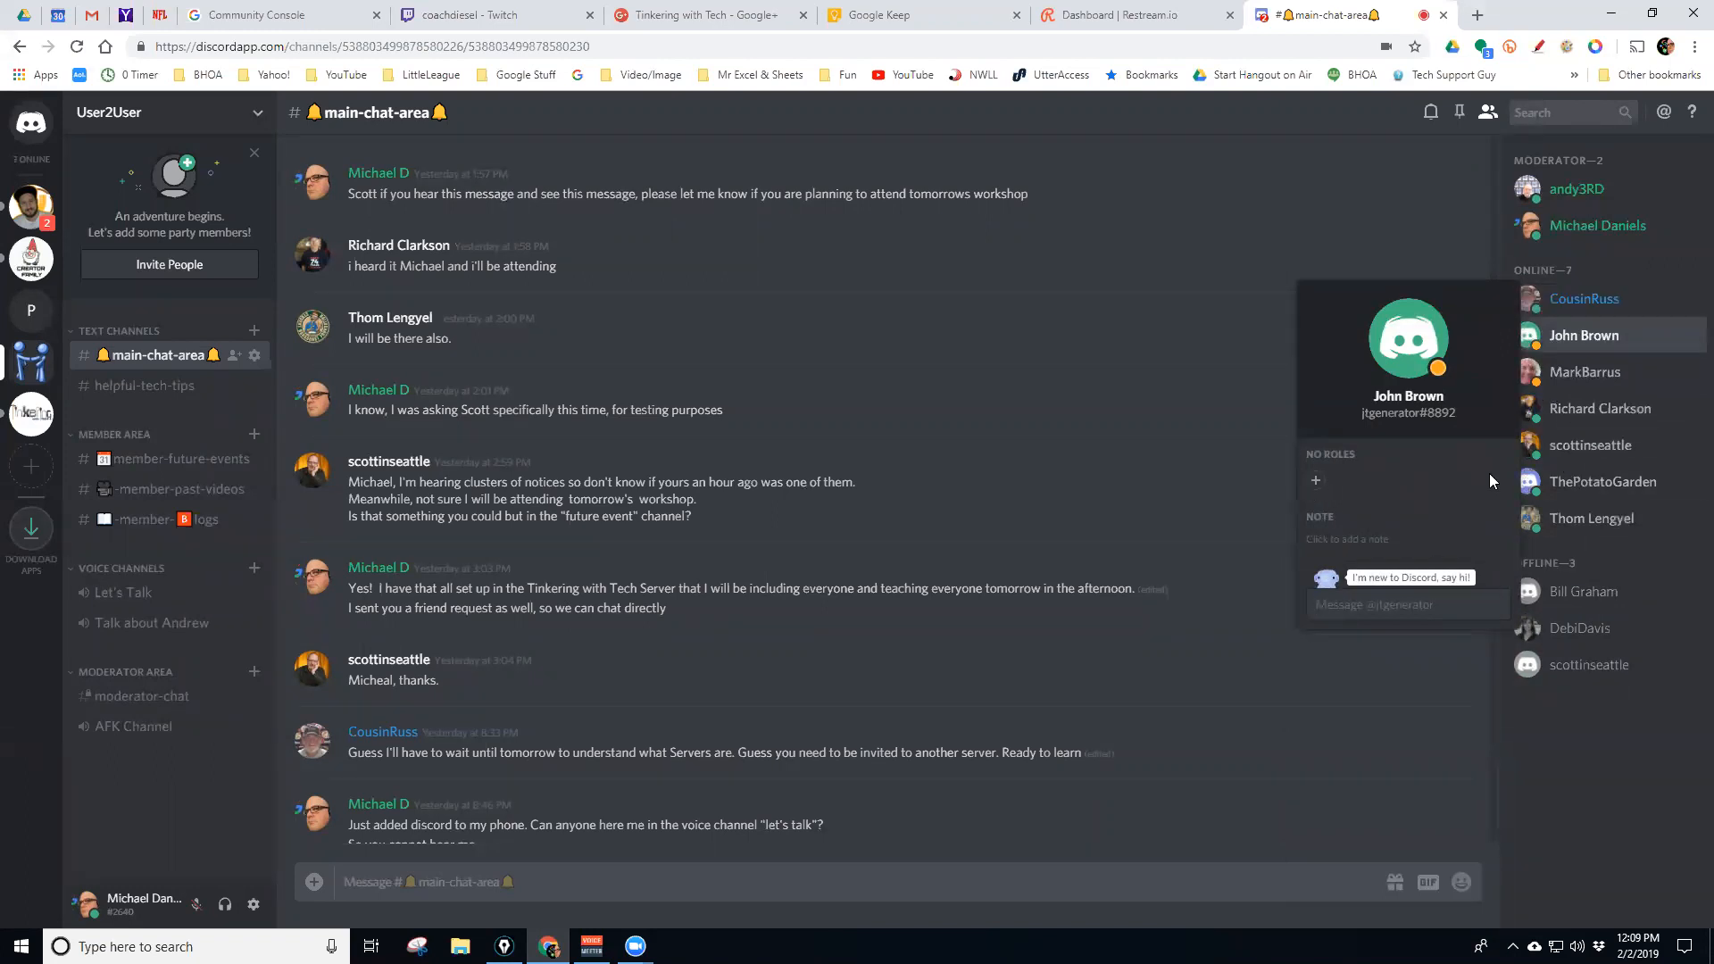
left_click(1537, 746)
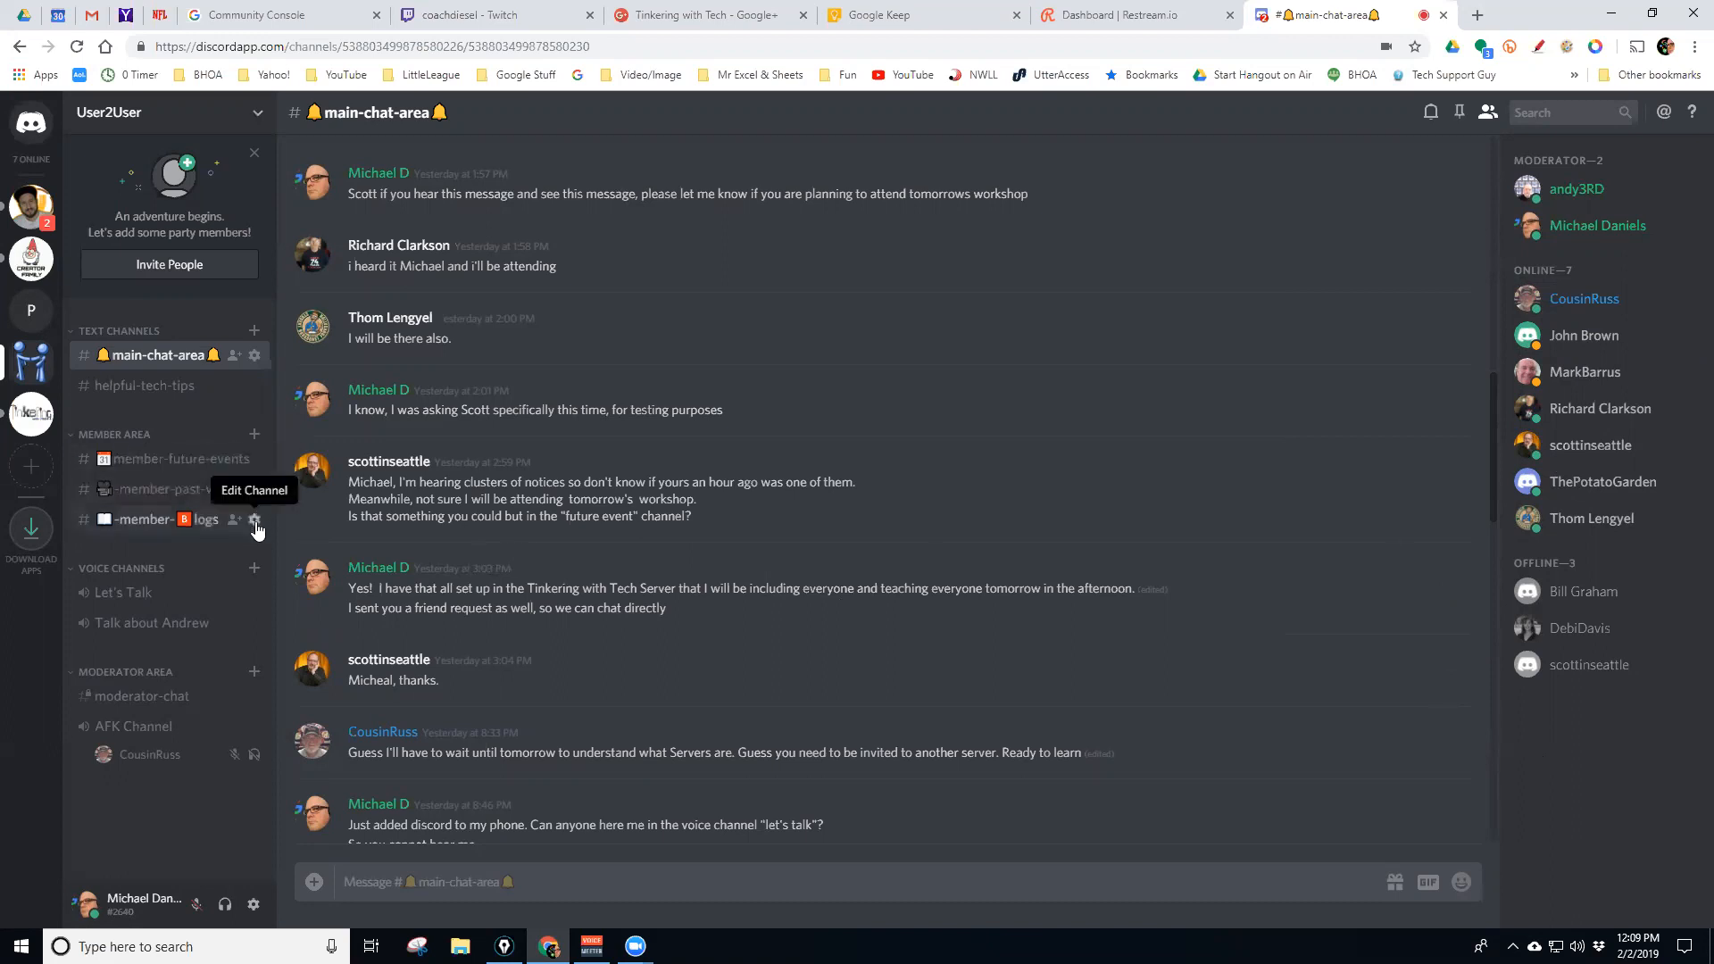
left_click(258, 115)
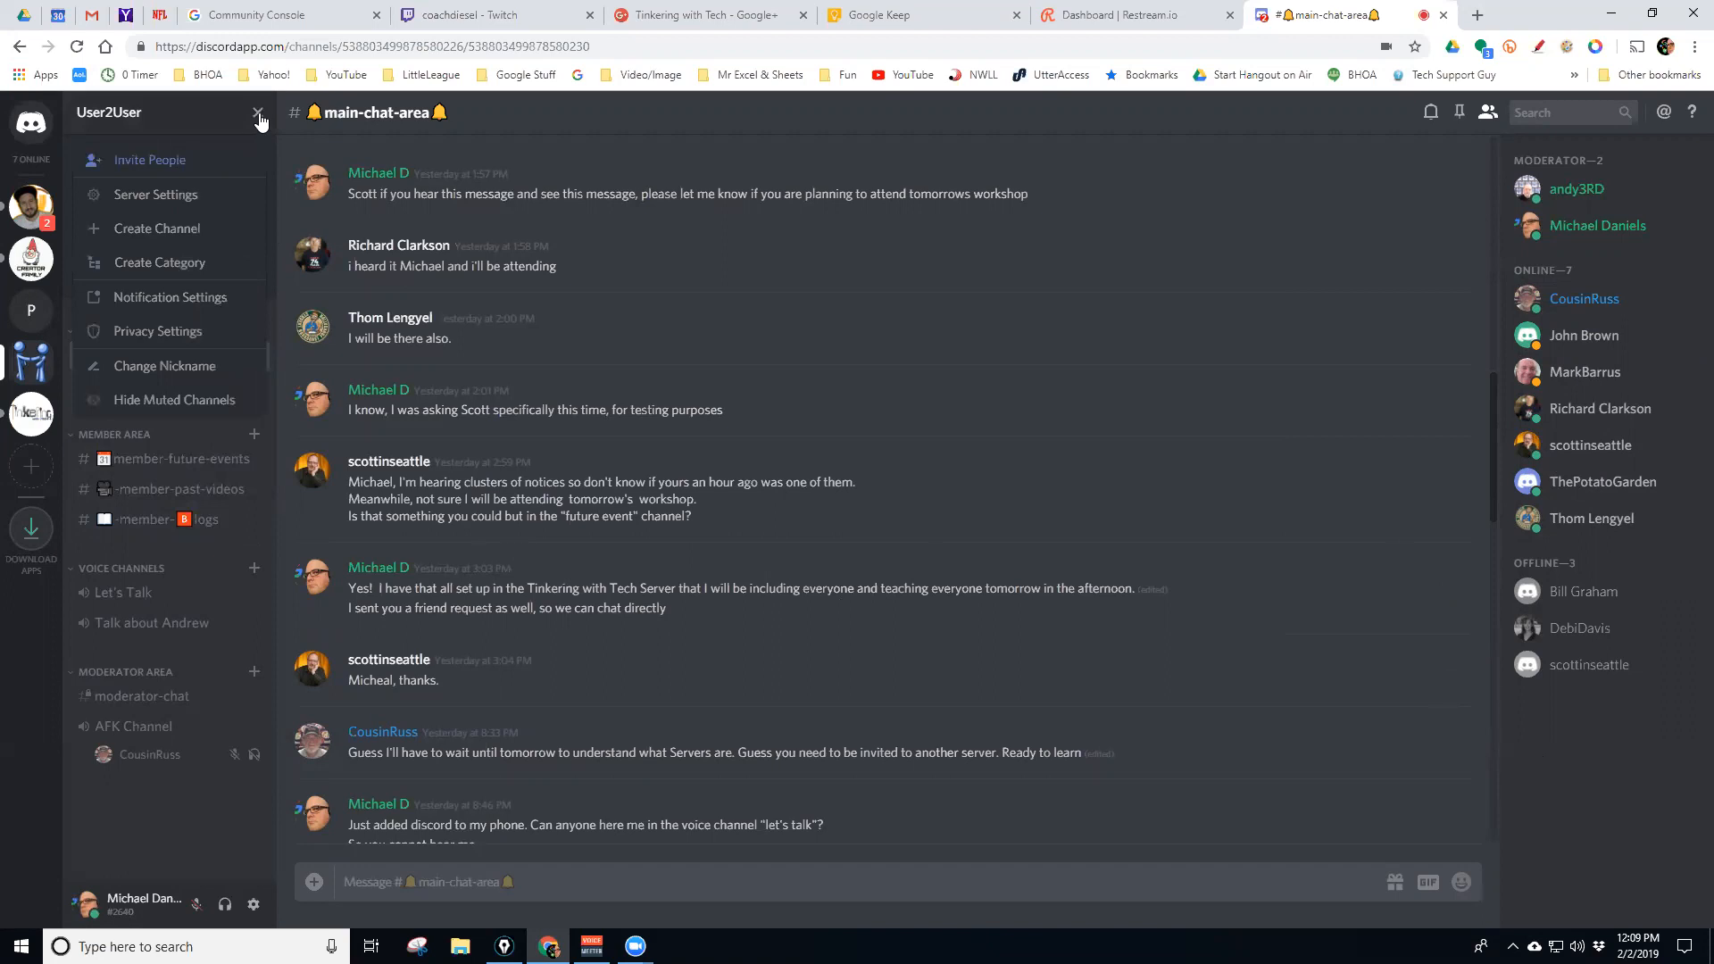
left_click(258, 115)
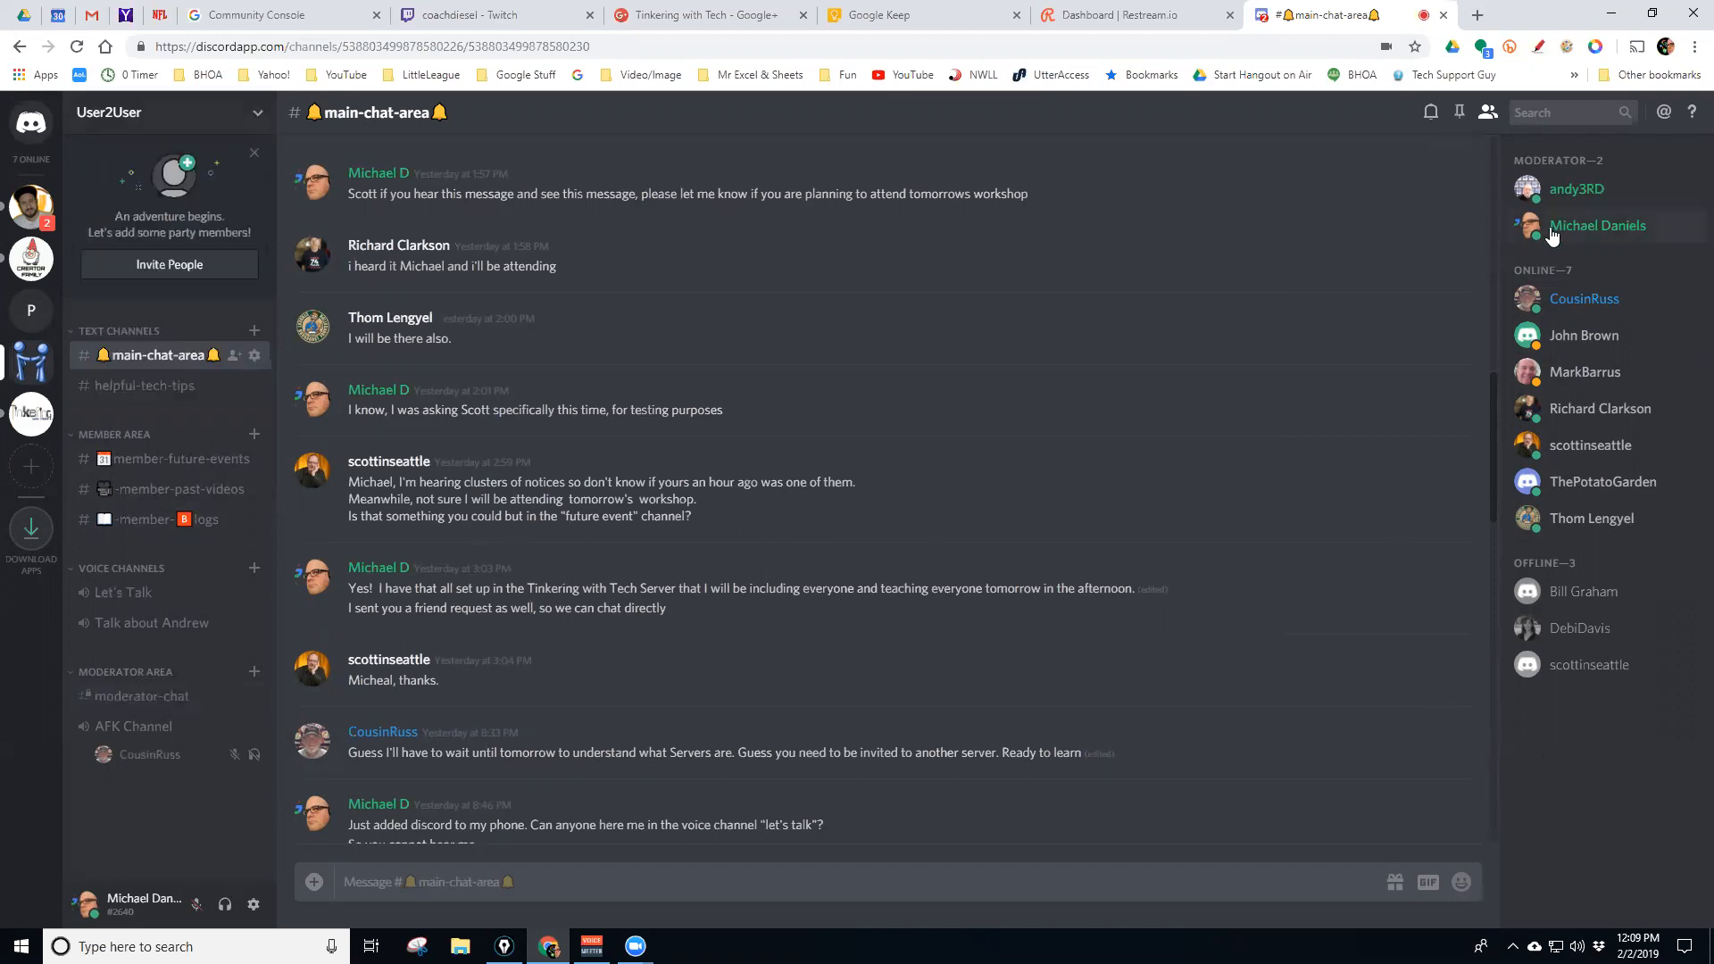
right_click(1575, 405)
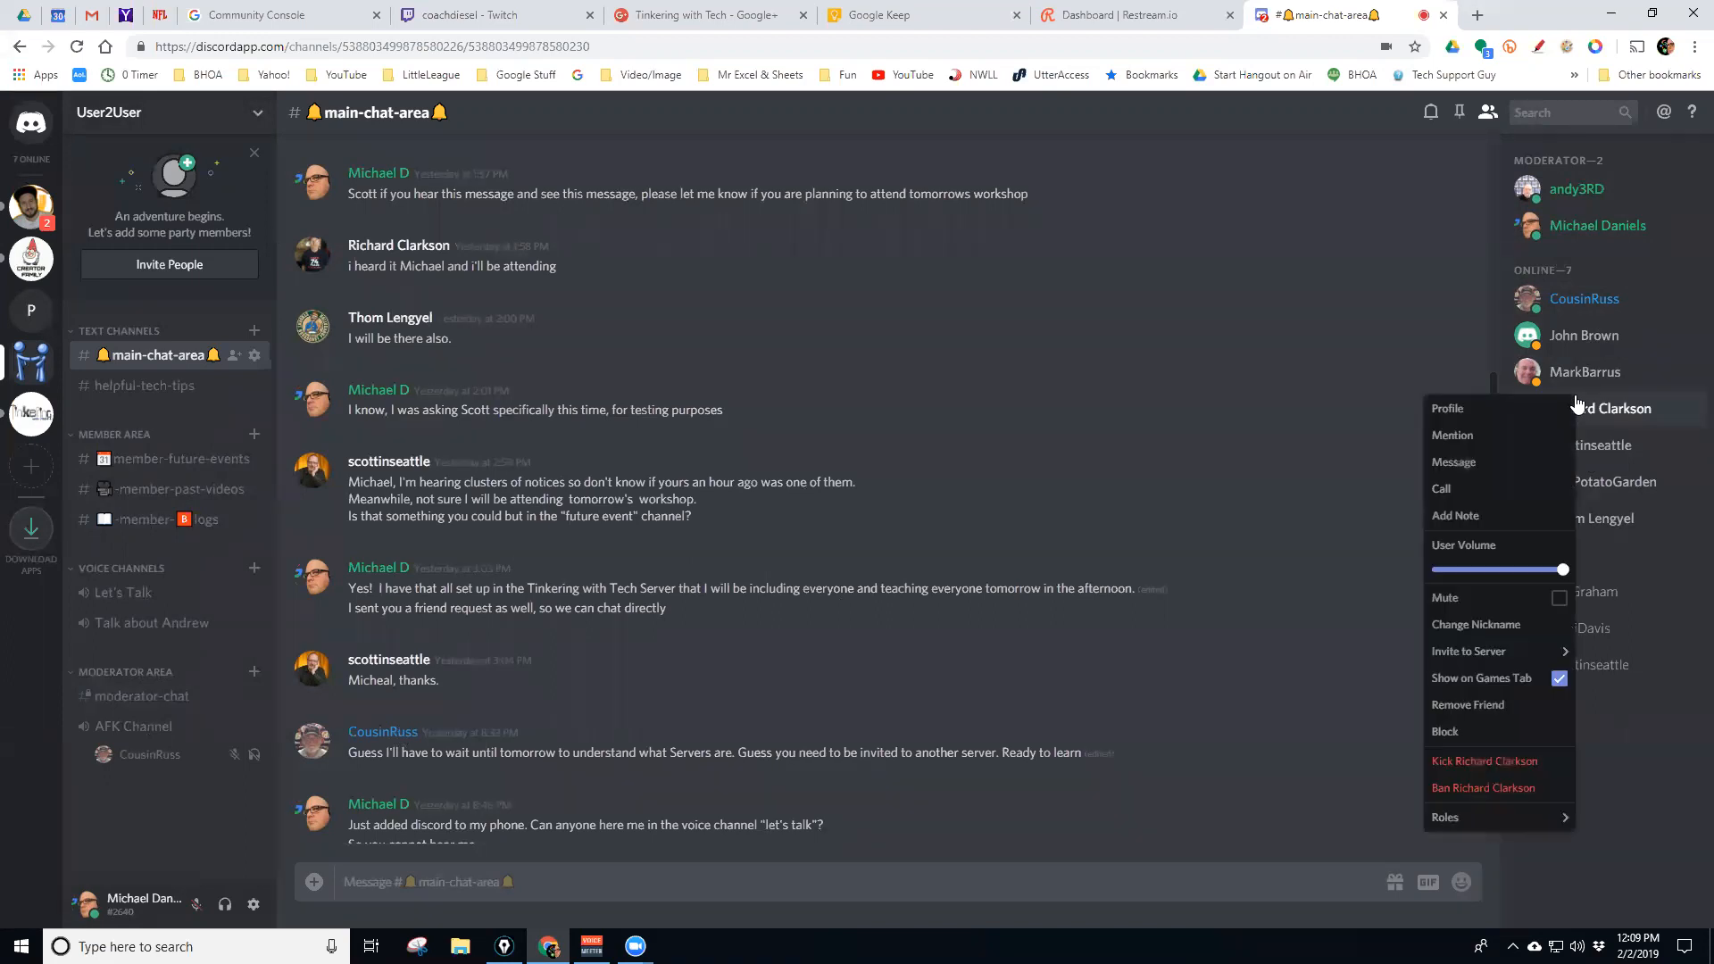
left_click(1626, 812)
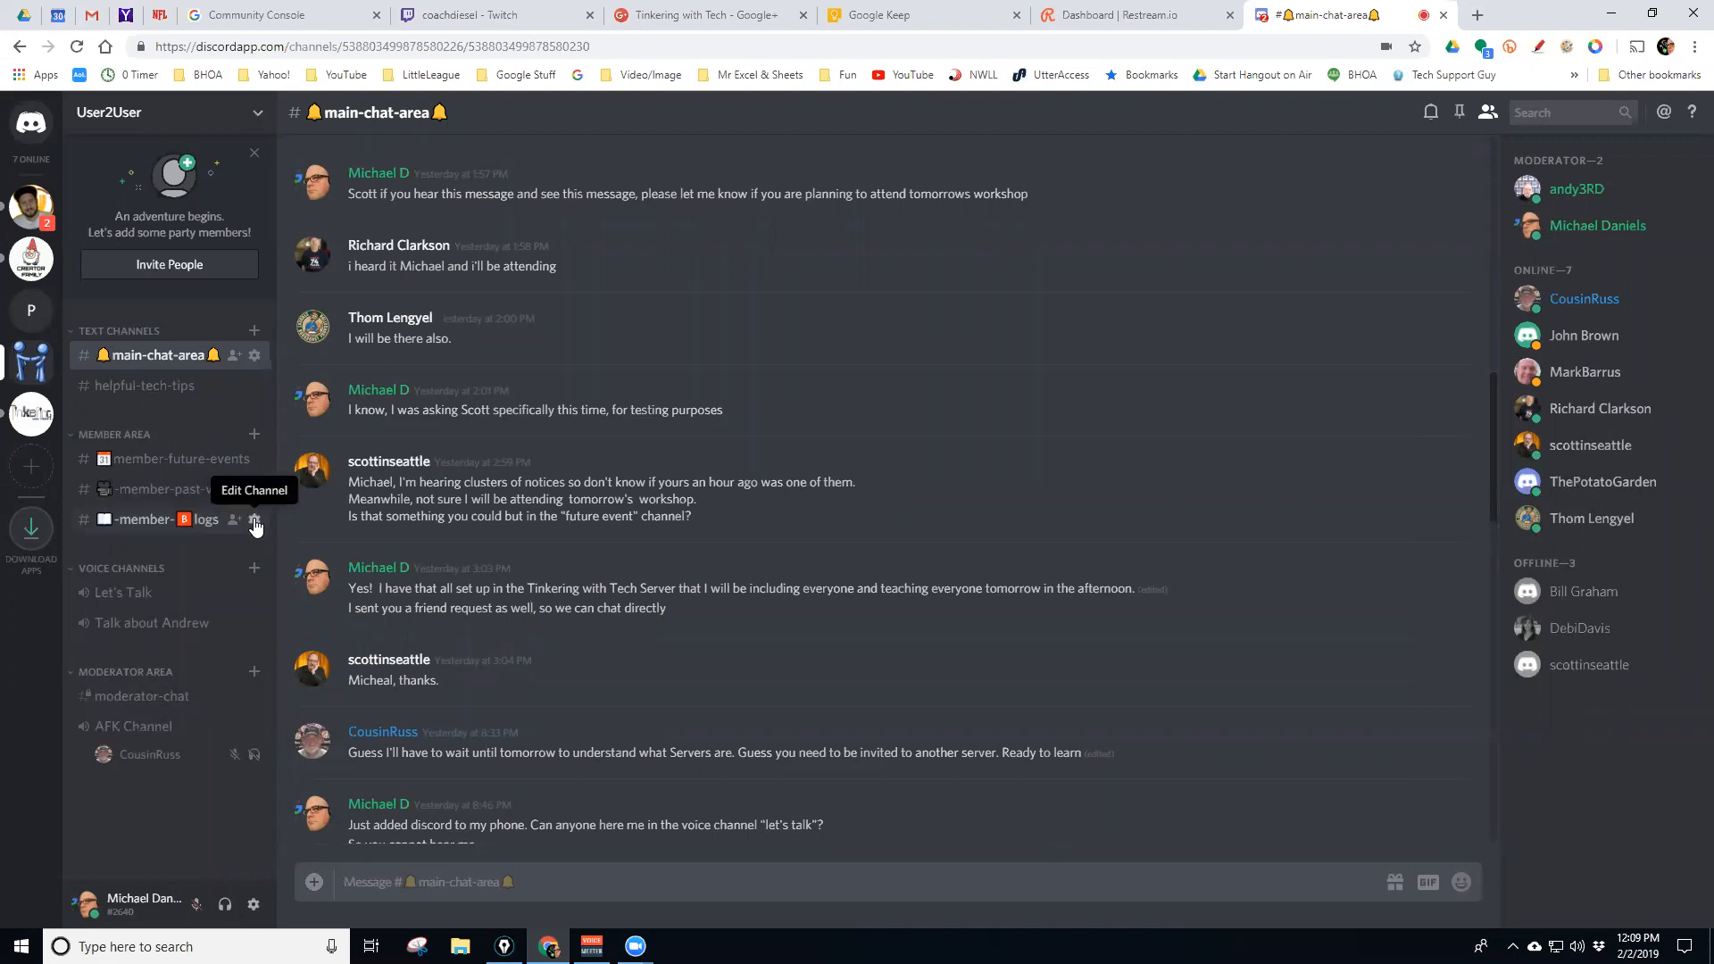
left_click(256, 524)
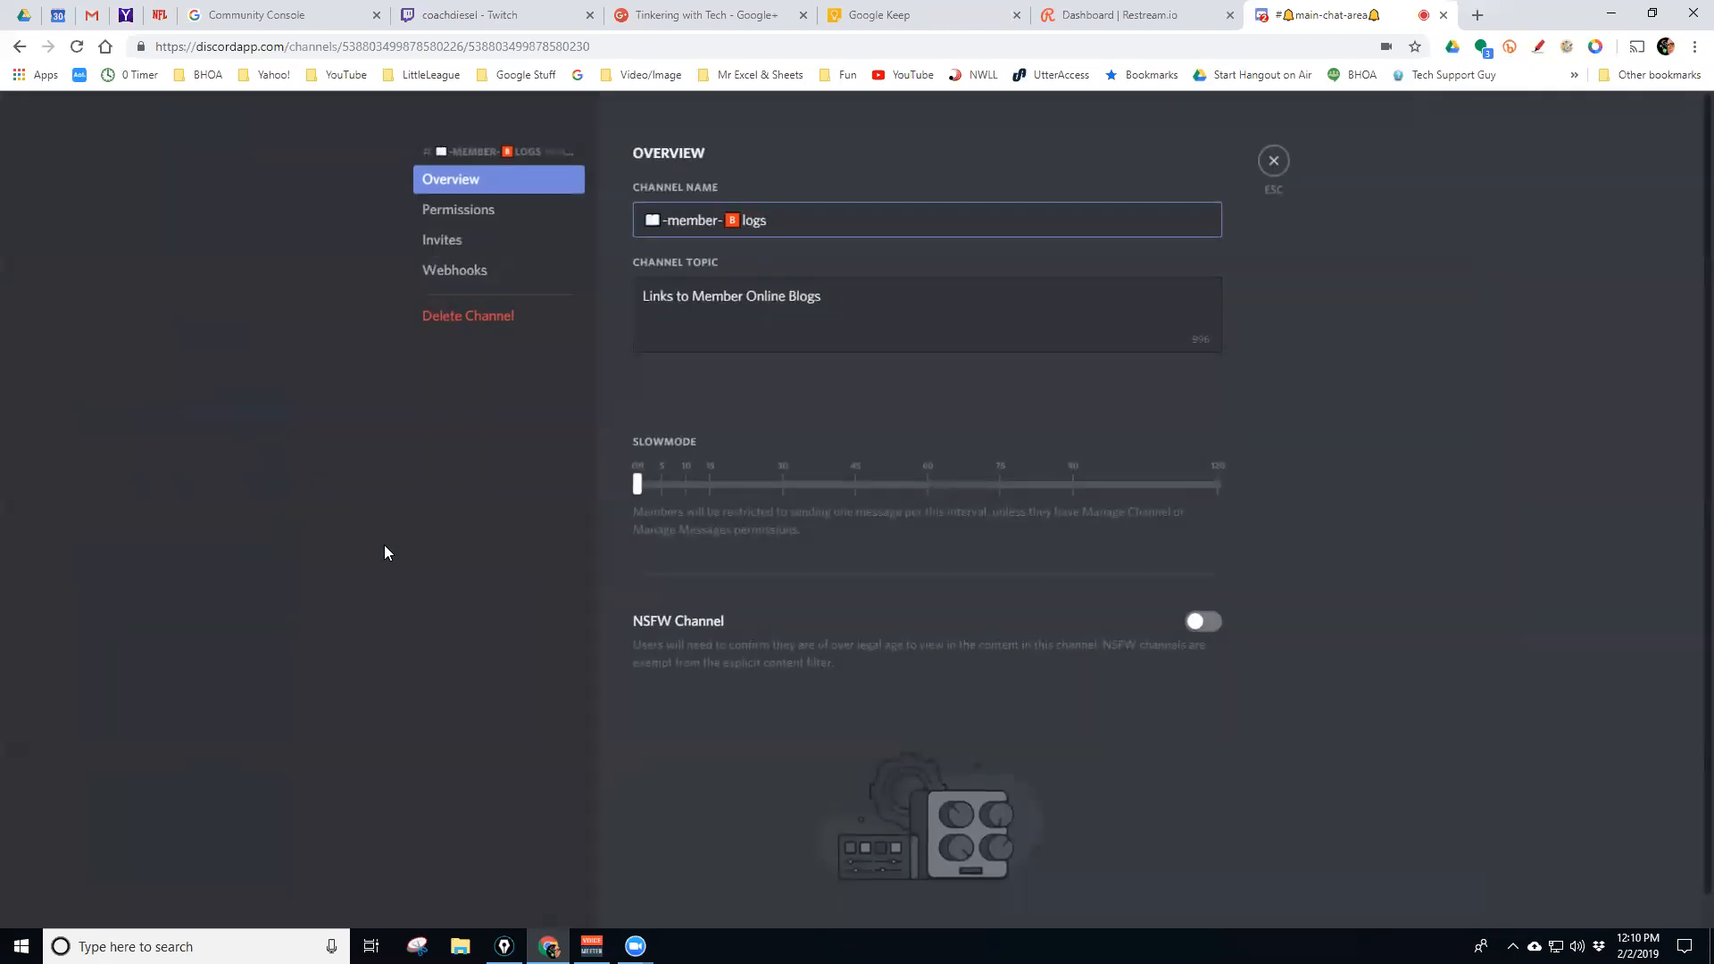
left_click(489, 212)
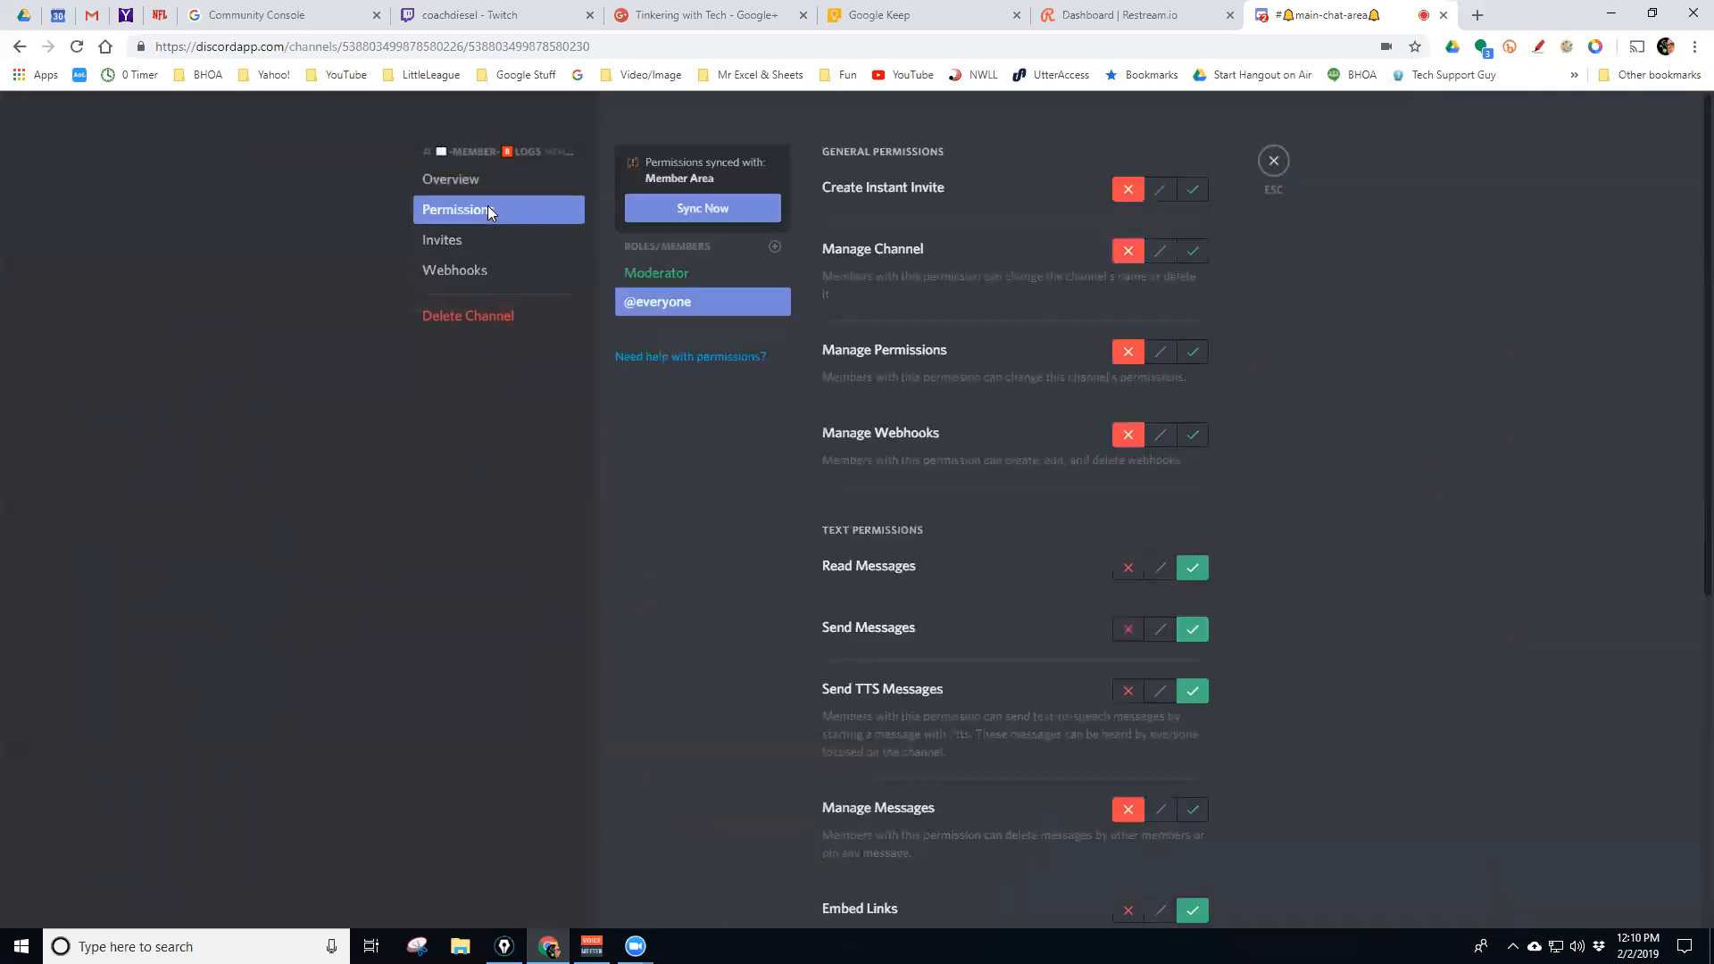
scroll(1233, 478, "down", 2)
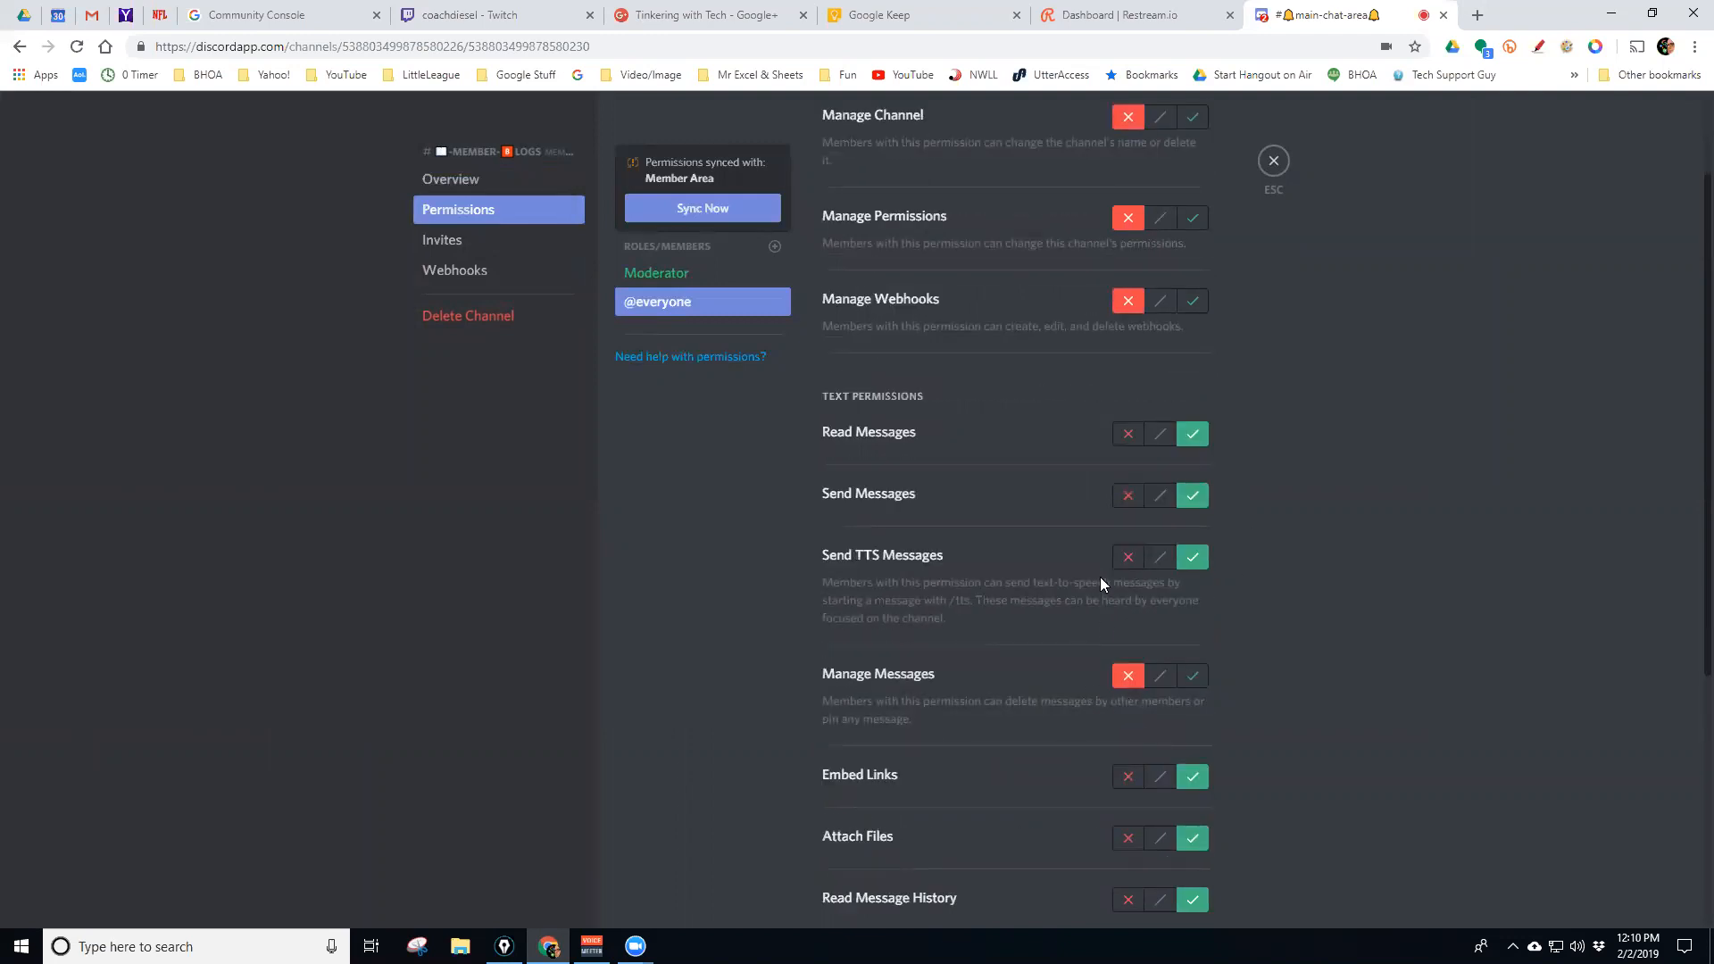
scroll(1086, 571, "down", 1)
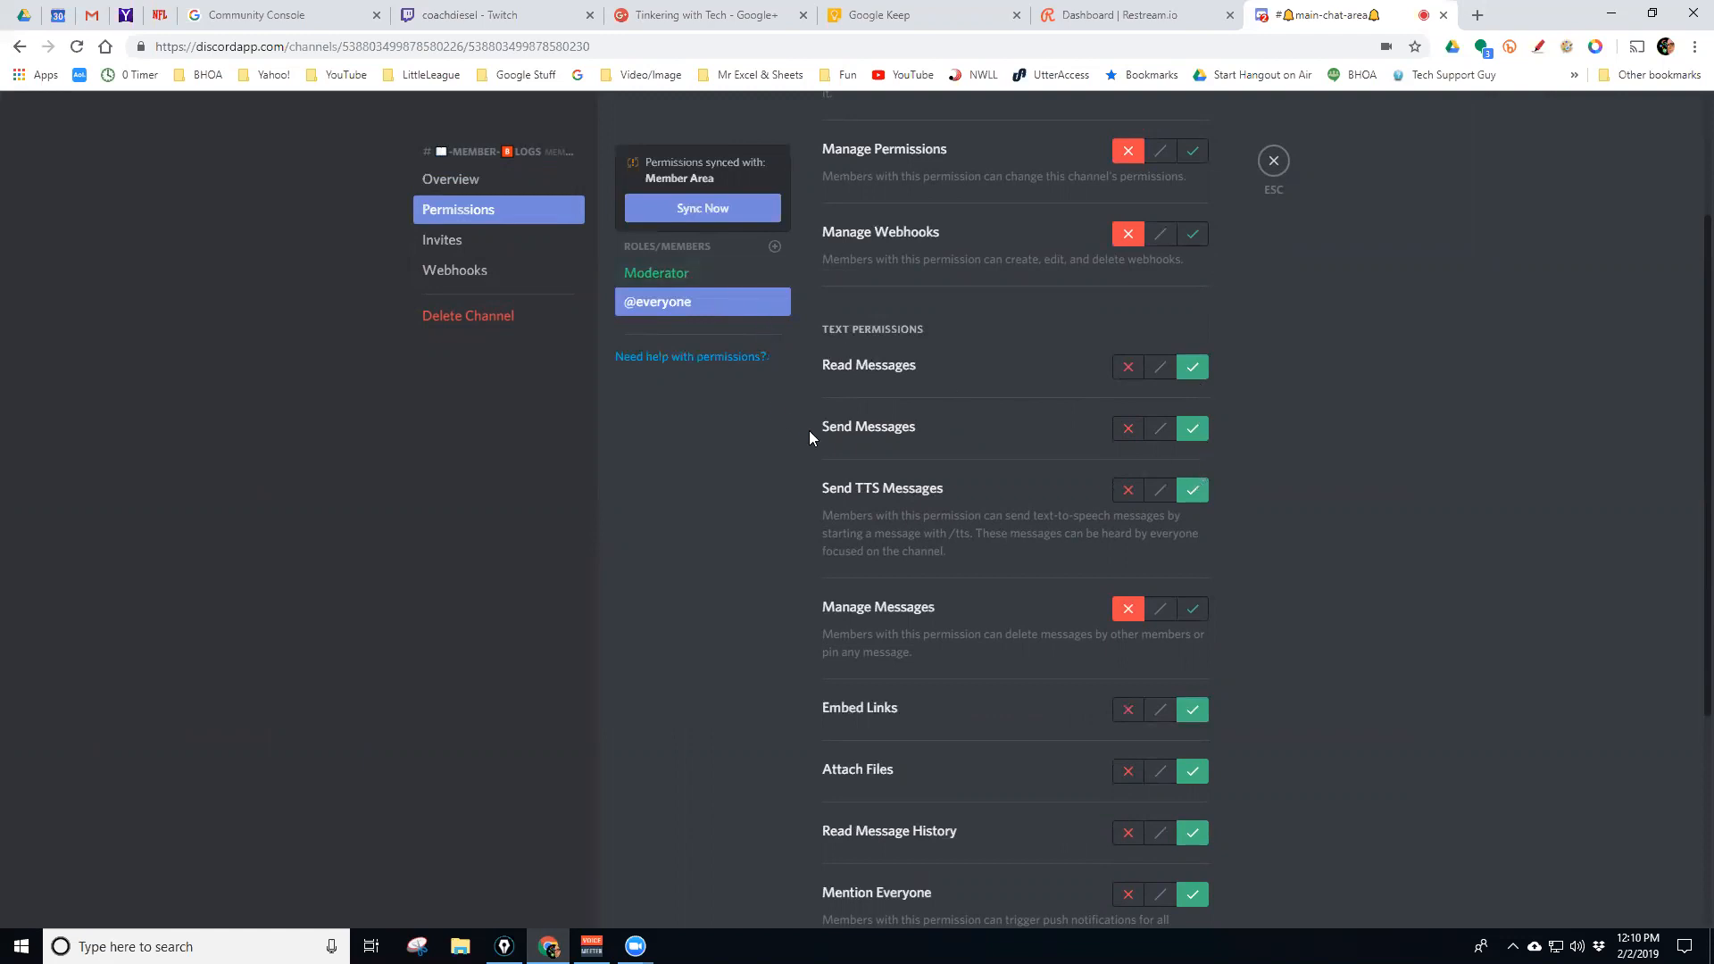
scroll(1237, 132, "up", 1)
left_click(1273, 161)
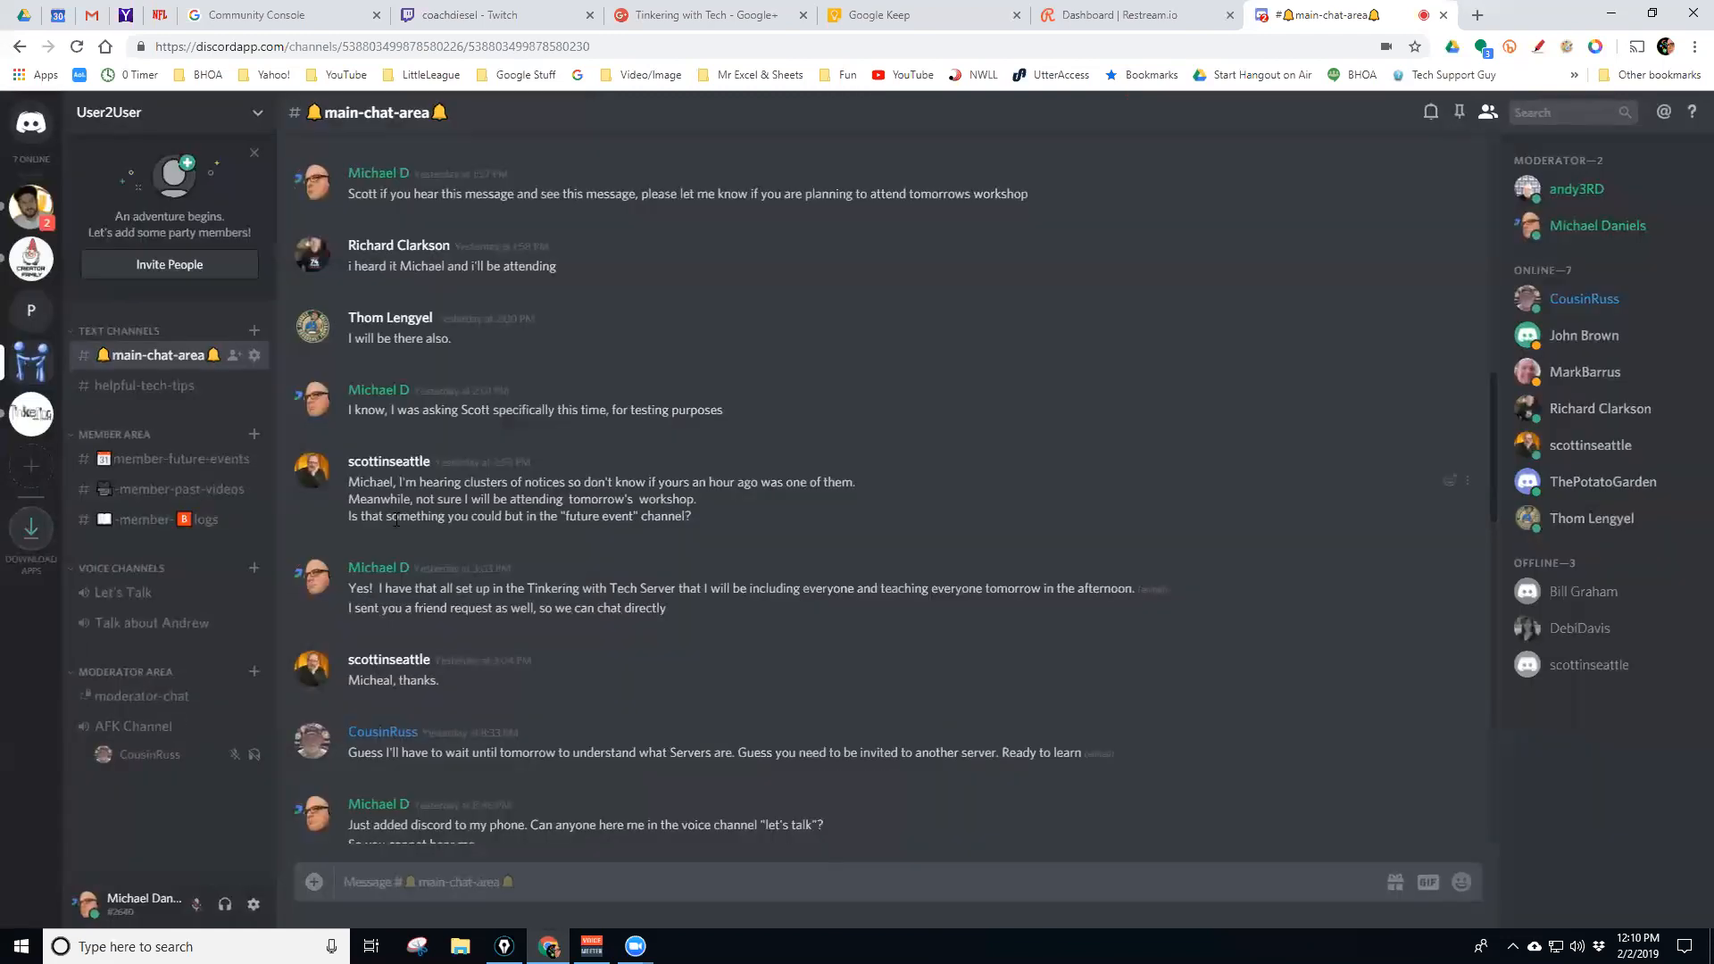
Open #member-past-videos, review its Member Area-synced permissions, and close channel settings
left_click(165, 489)
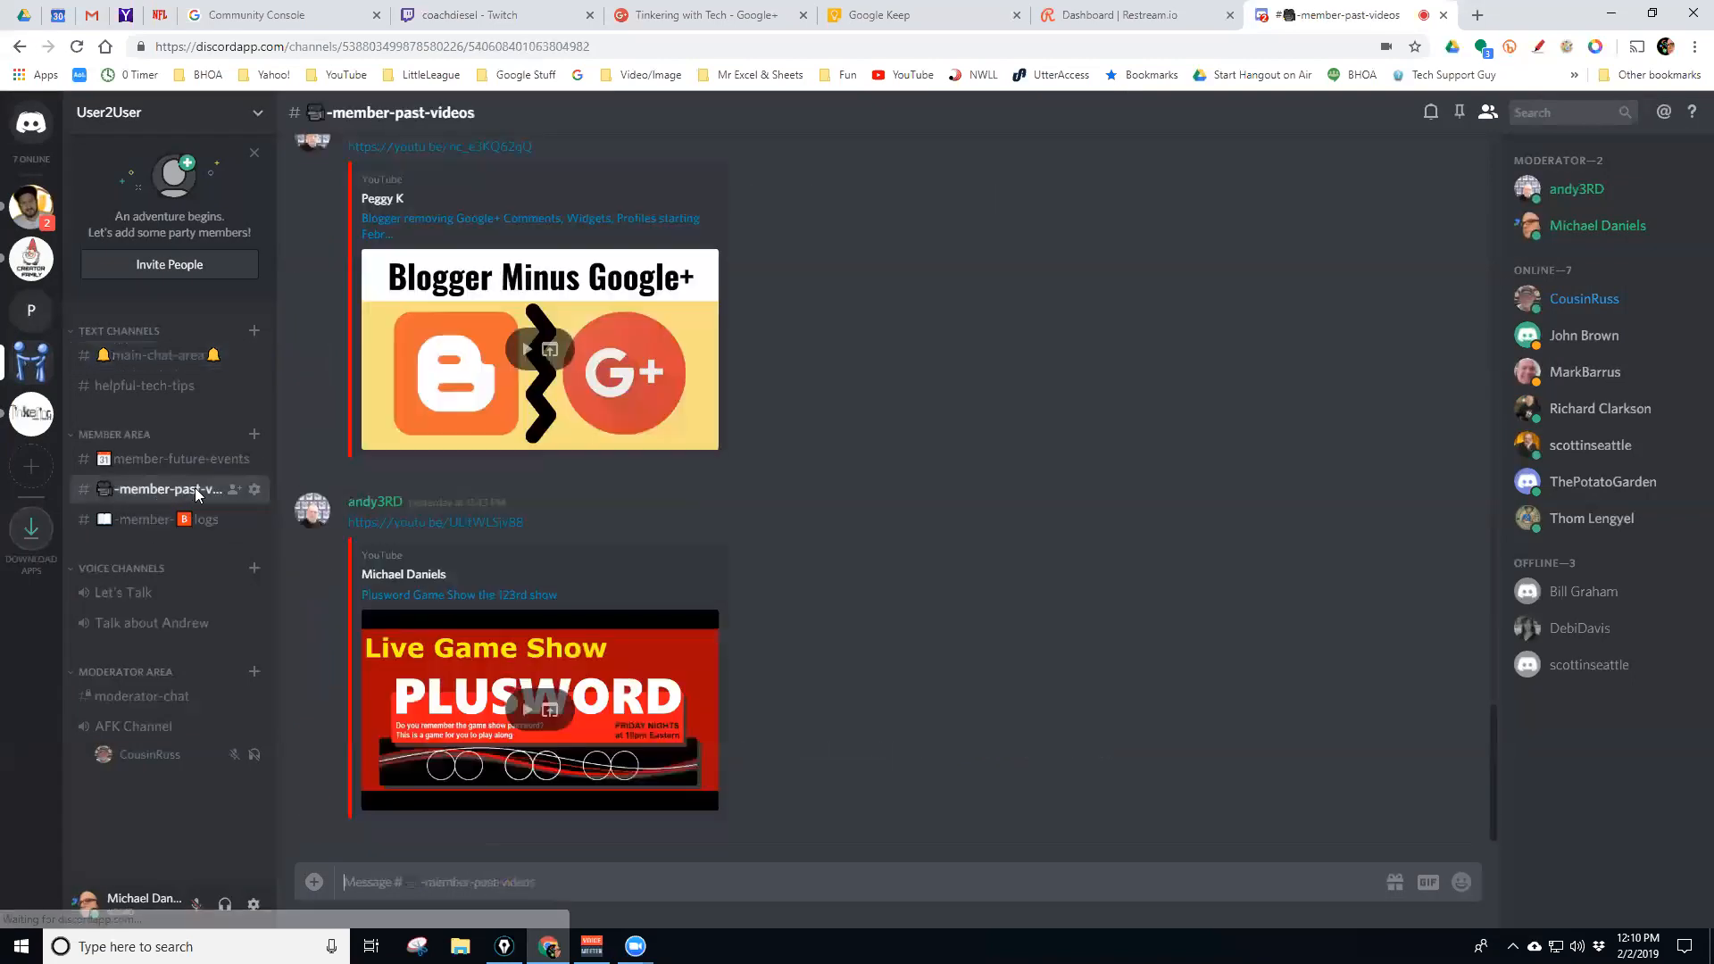
left_click(254, 489)
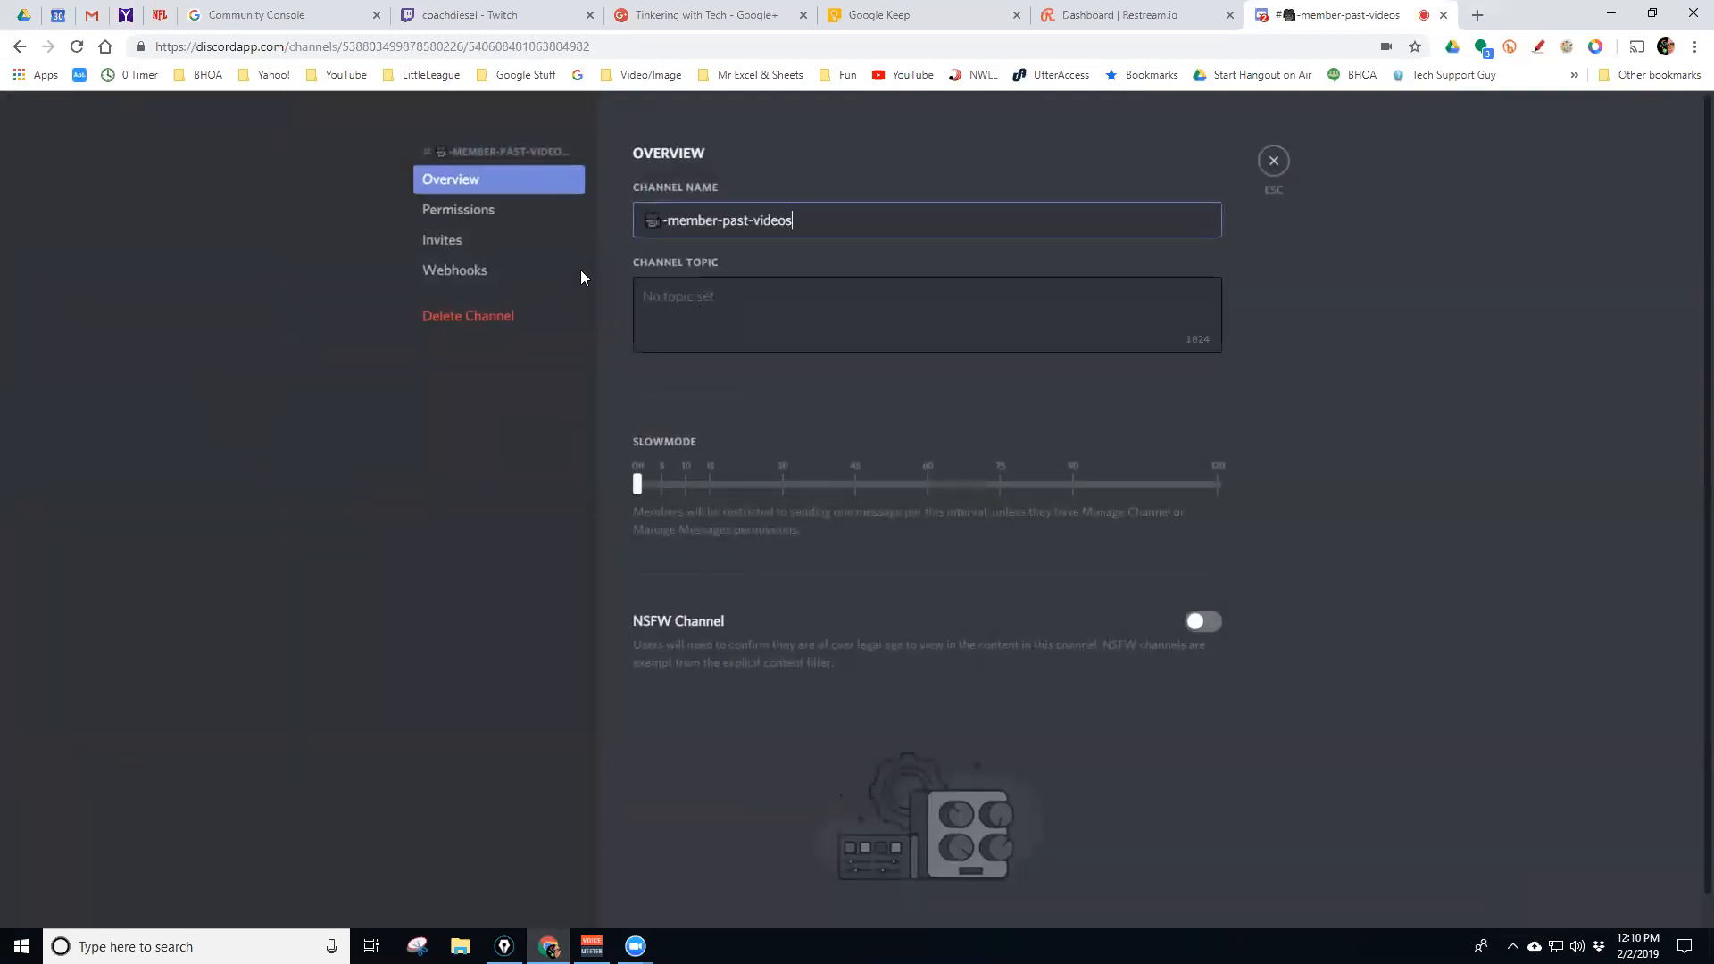
left_click(481, 211)
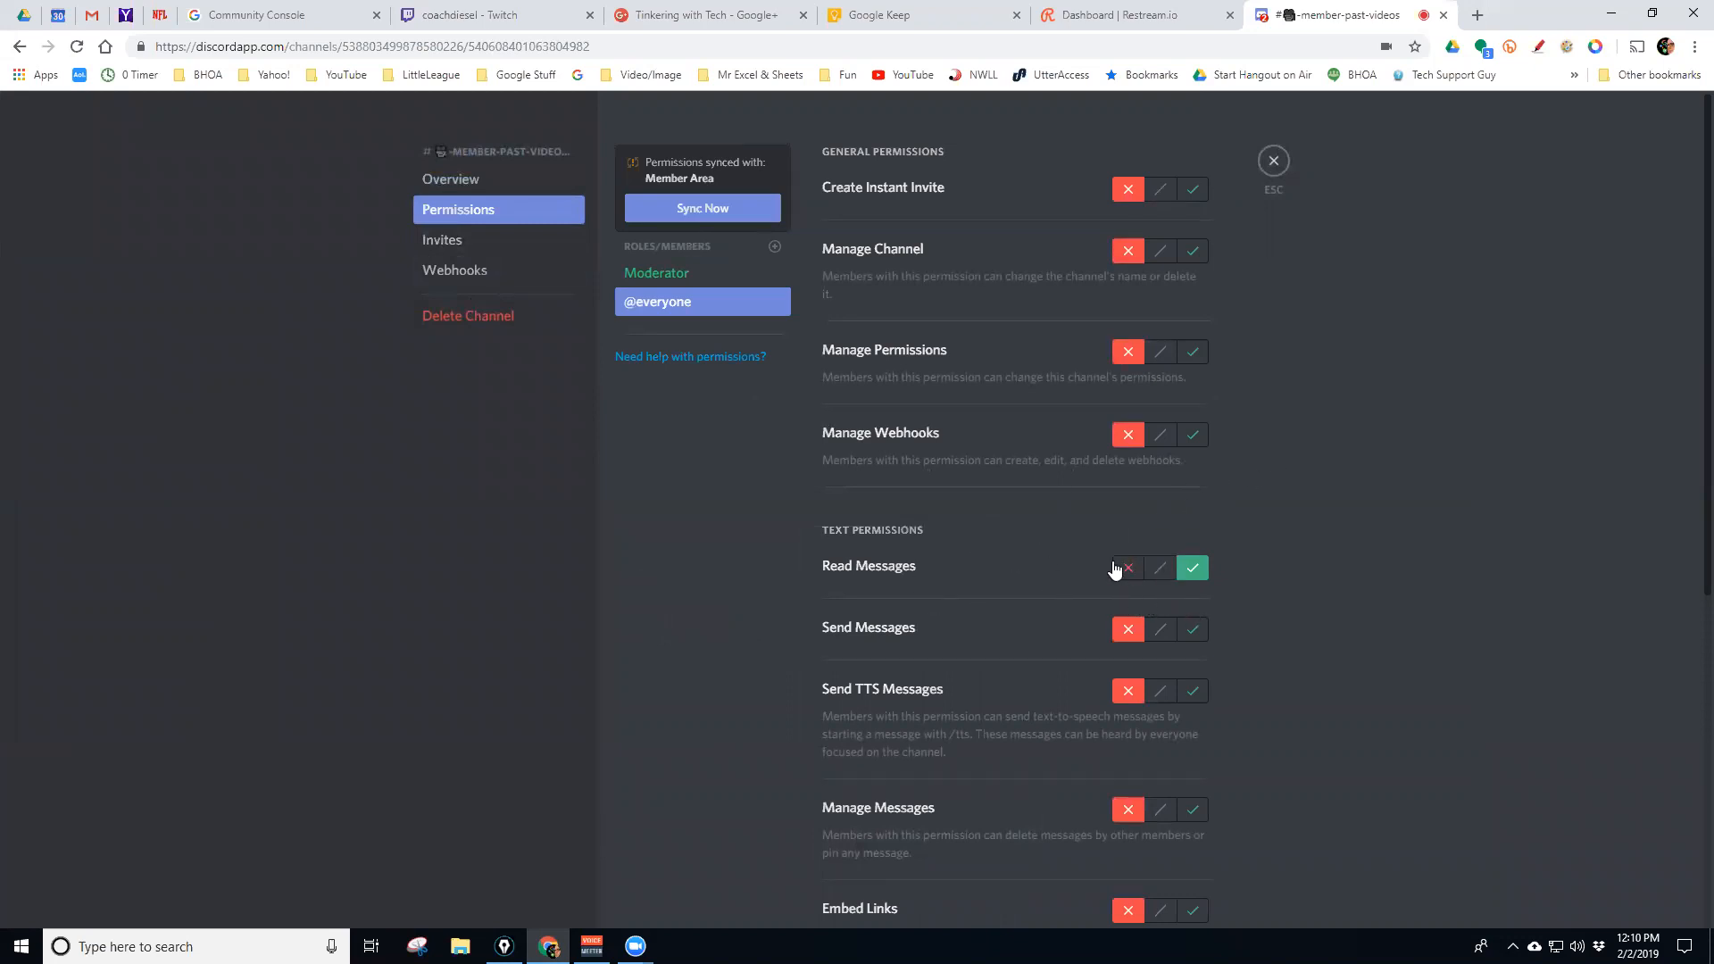
scroll(1248, 558, "down", 2)
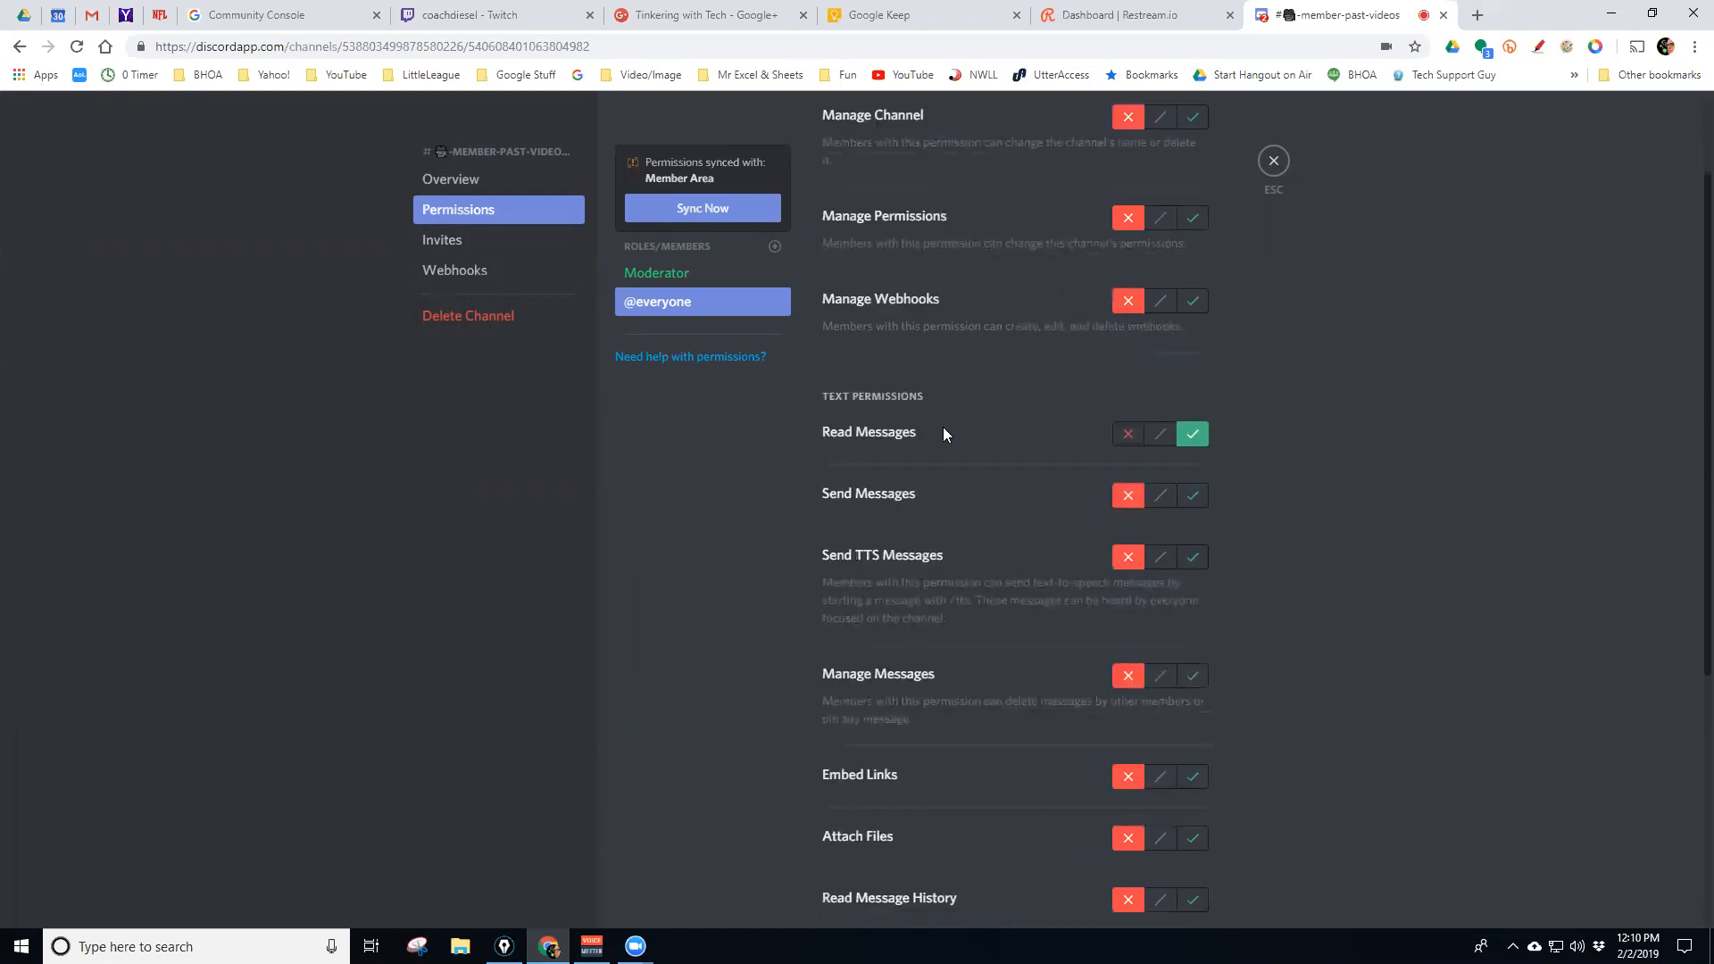
scroll(1159, 511, "down", 3)
scroll(1157, 523, "down", 2)
scroll(1153, 524, "up", 2)
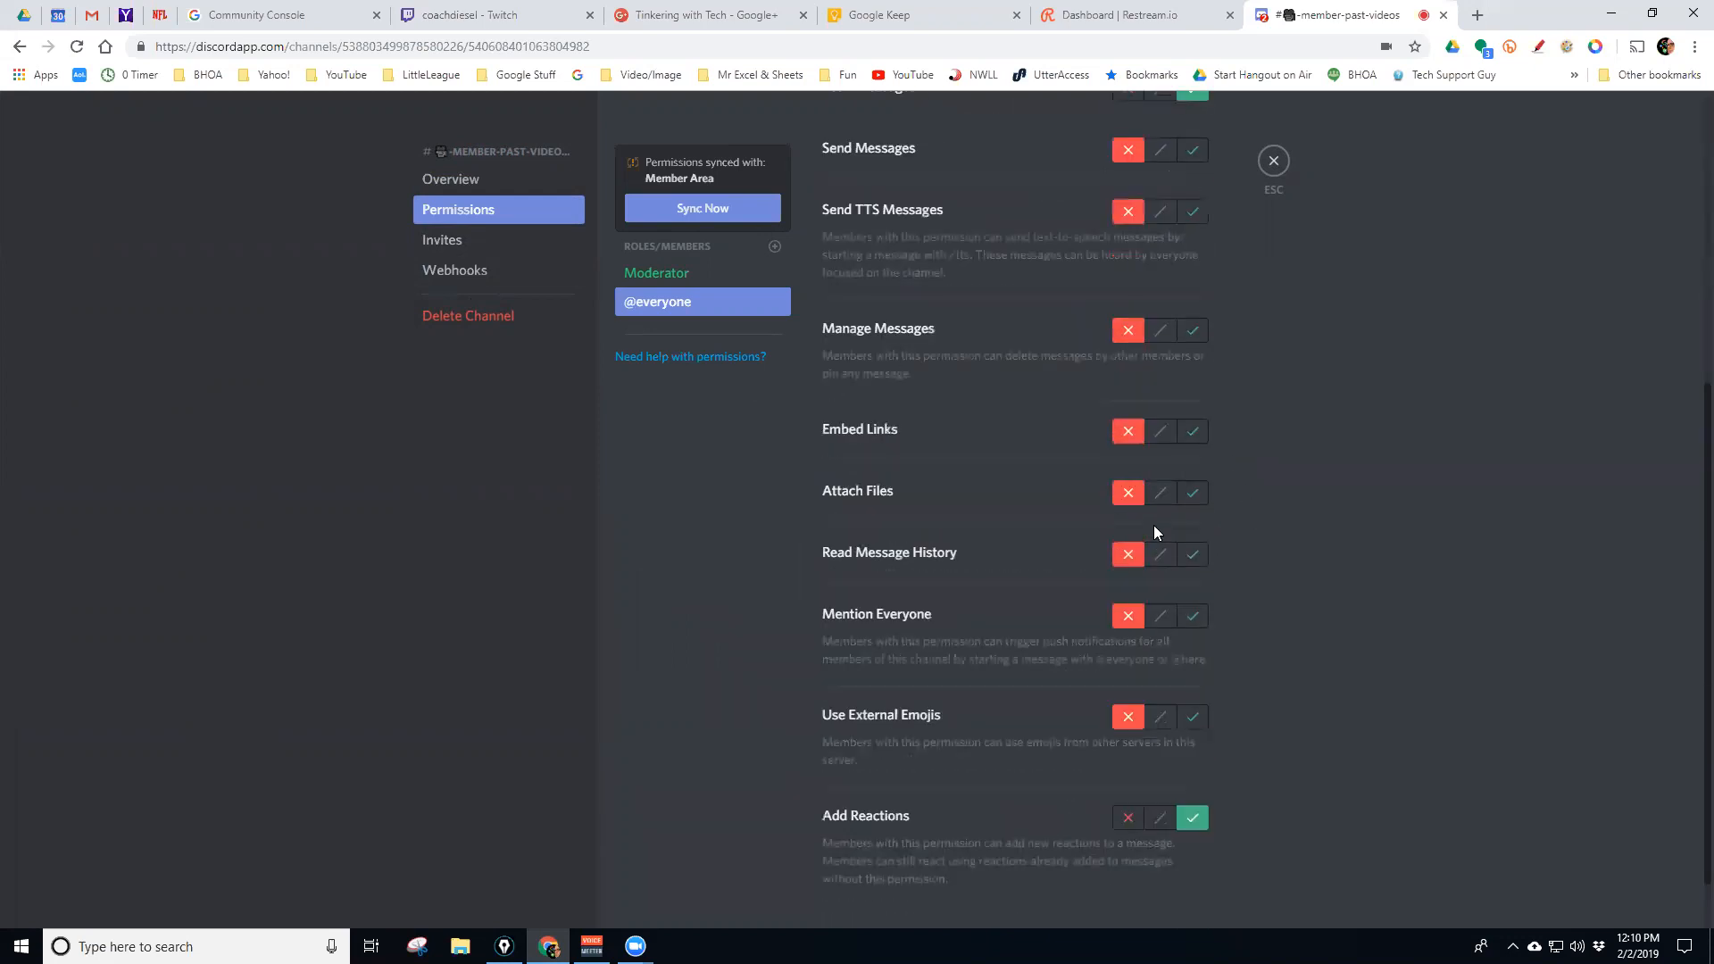
scroll(1153, 525, "up", 5)
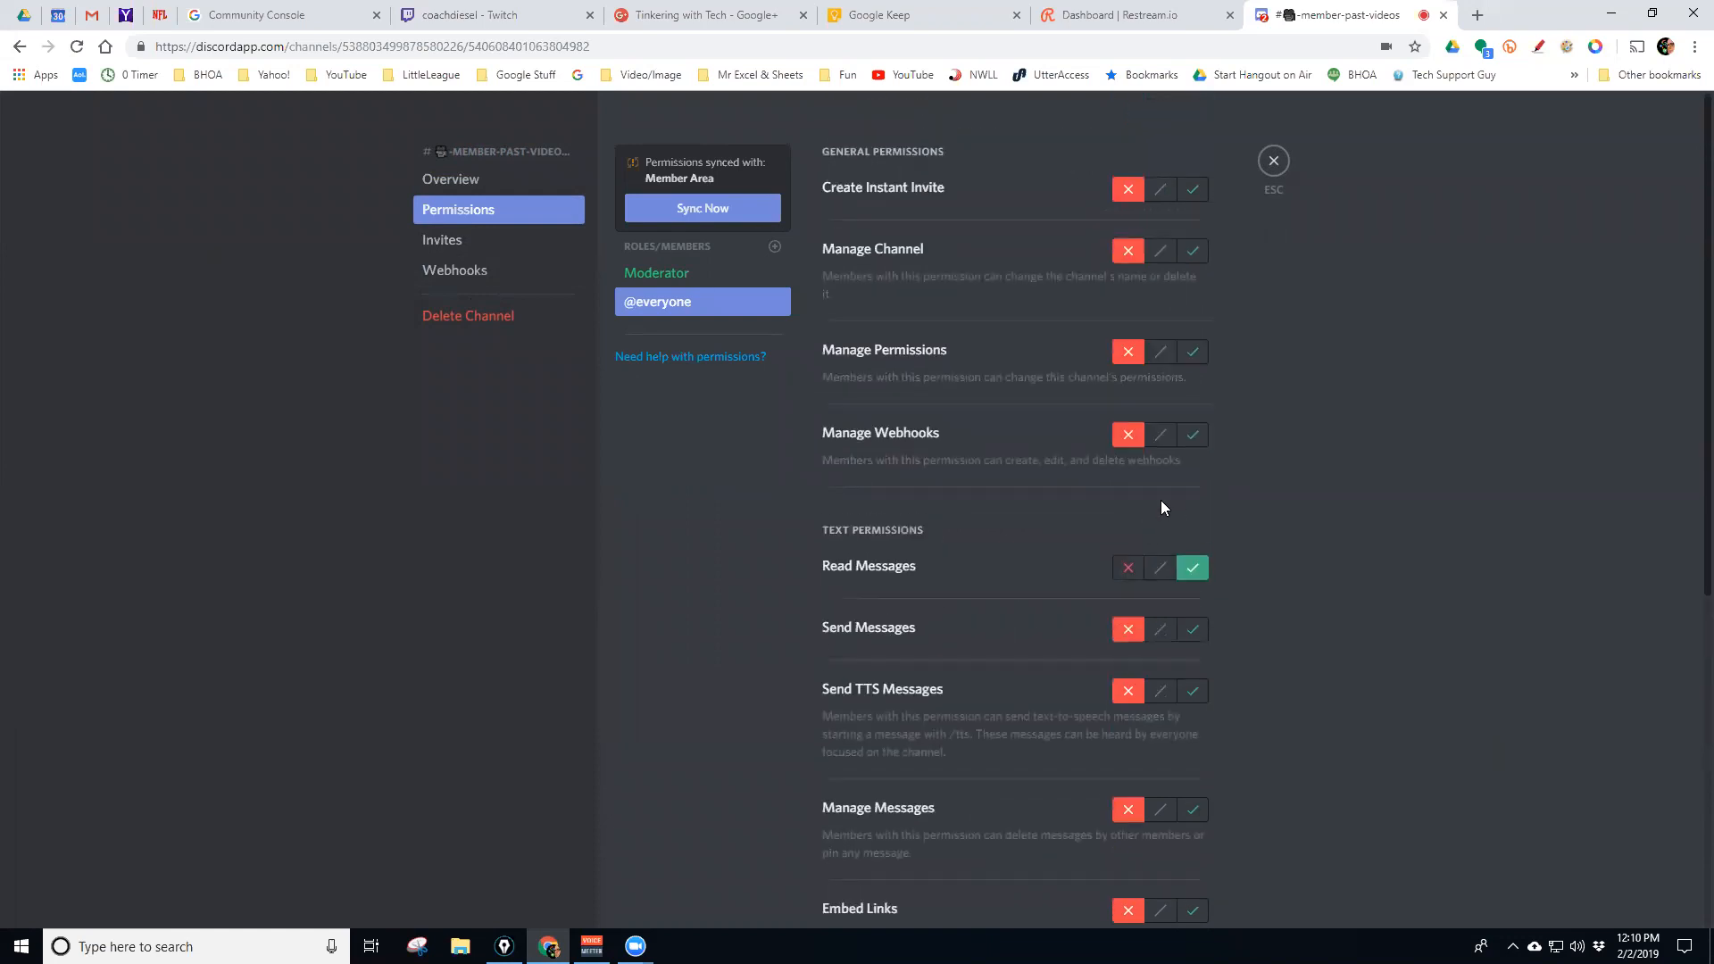
left_click(1273, 161)
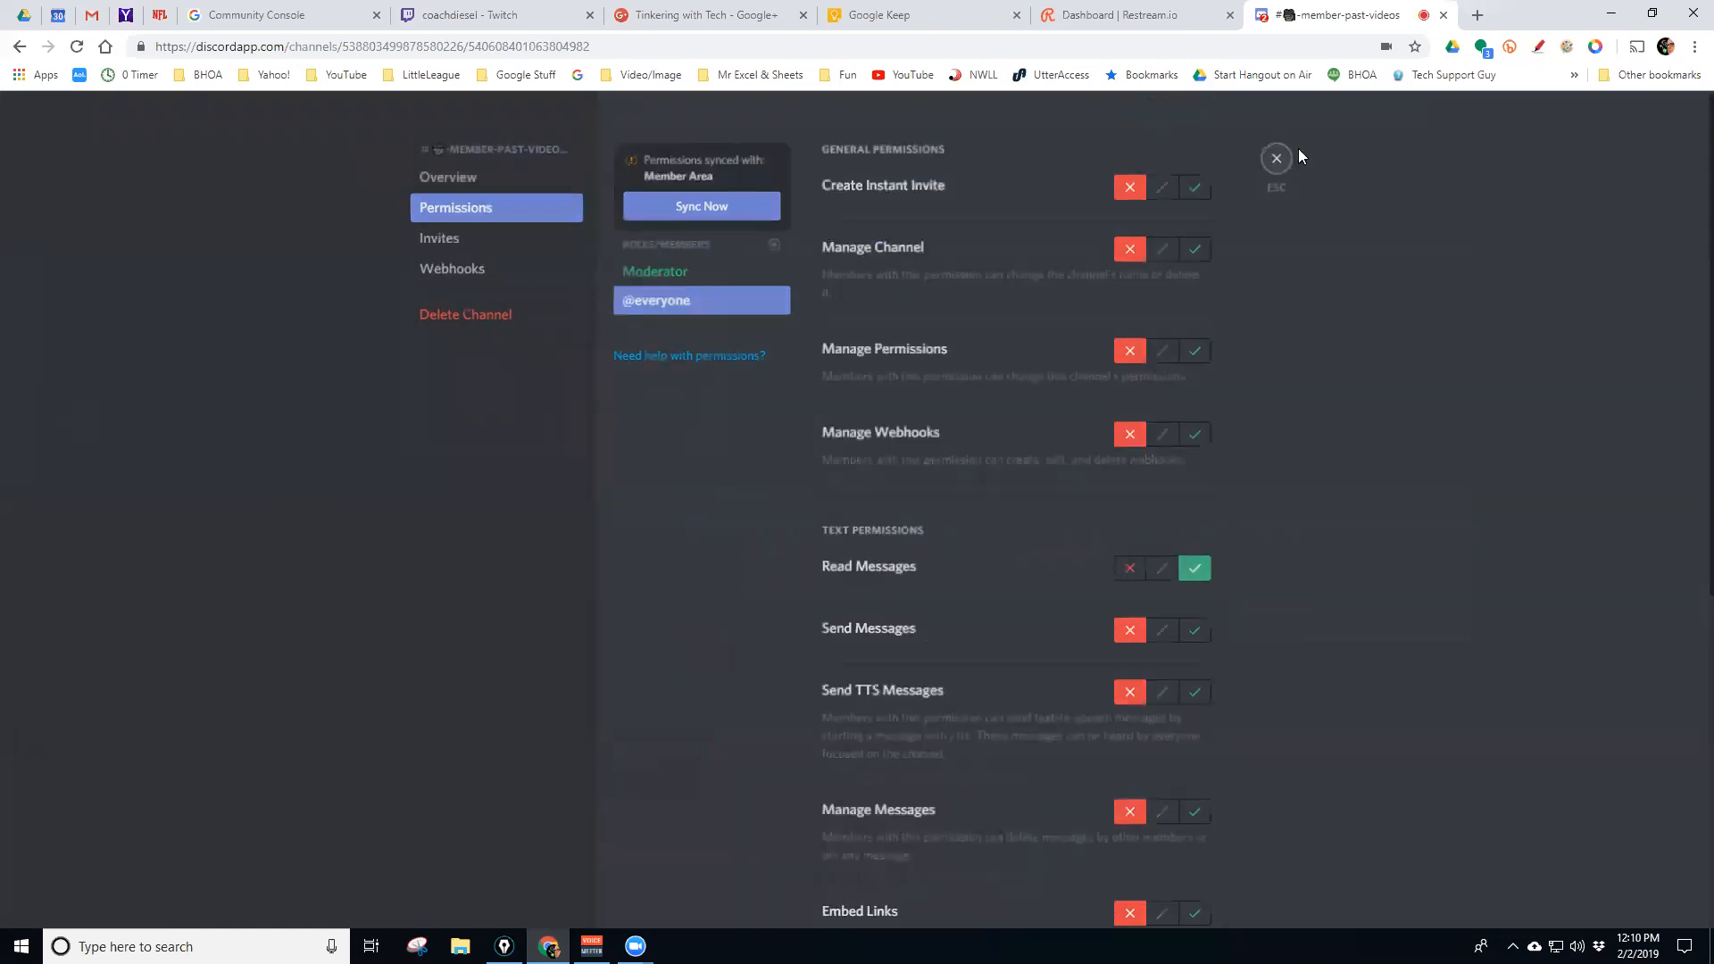